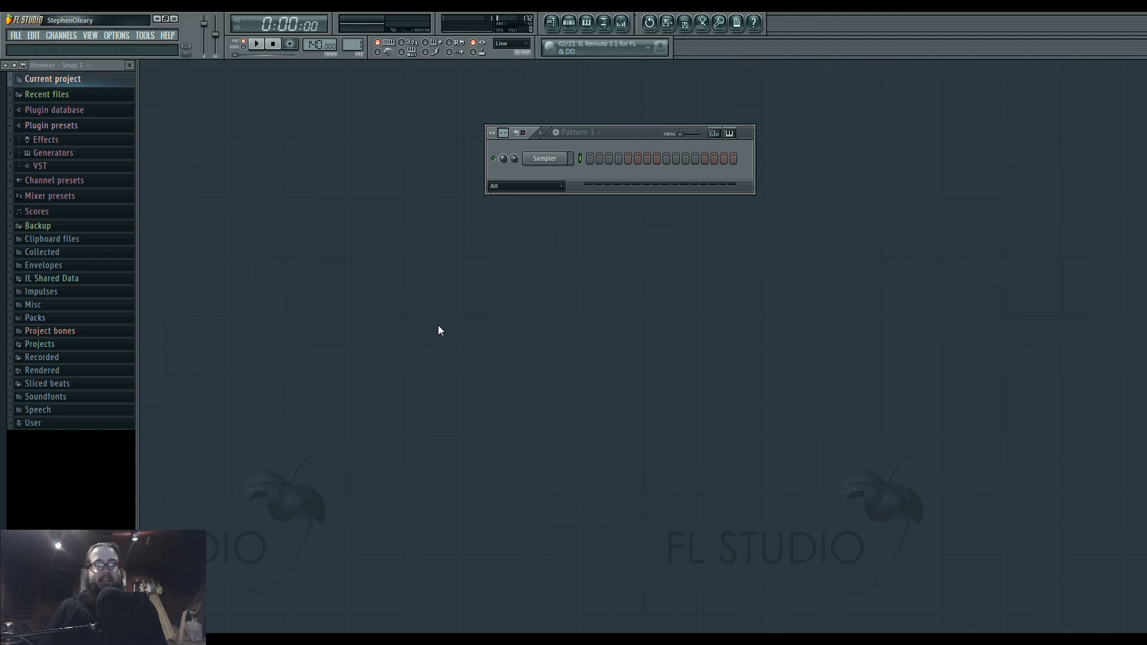
# - Bring up the playlist and widen its horizontal range to show about 18 bars
pyautogui.moveTo(622, 132); pyautogui.dragTo(622, 160)
pyautogui.click(621, 23)
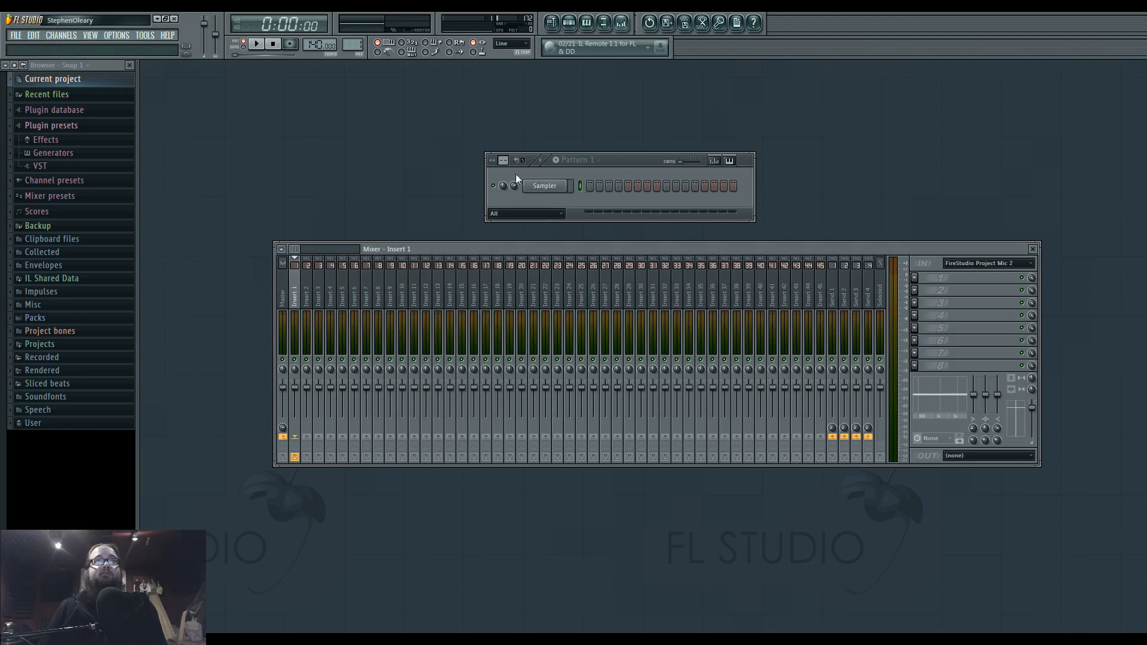
pyautogui.click(621, 24)
pyautogui.click(551, 23)
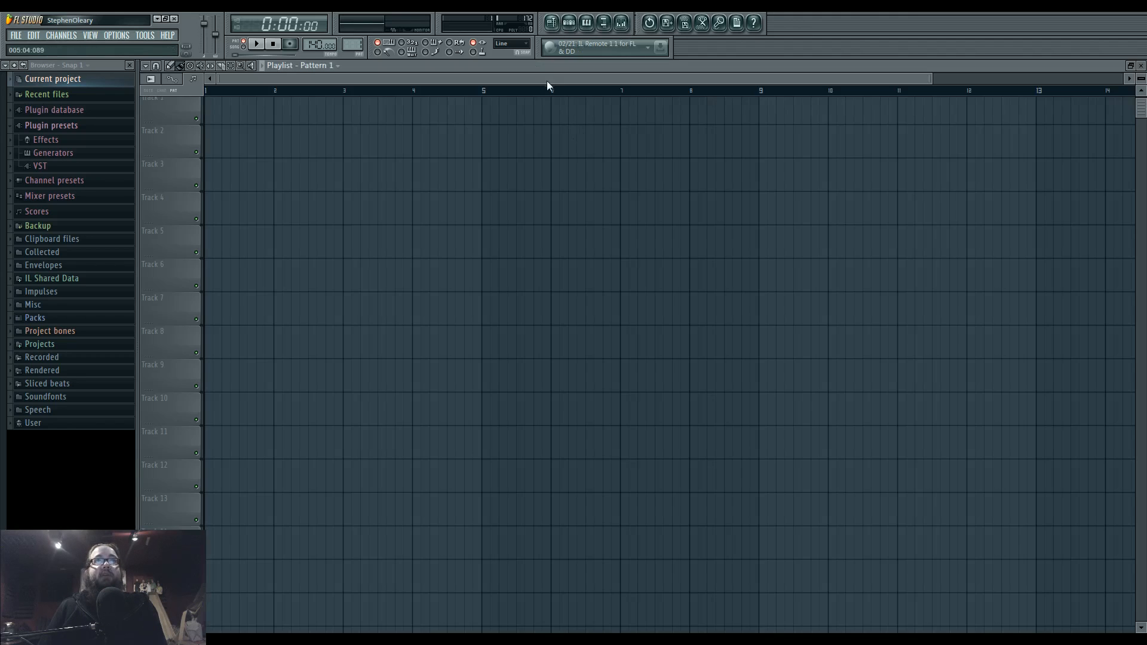
pyautogui.moveTo(932, 75); pyautogui.dragTo(1123, 76)
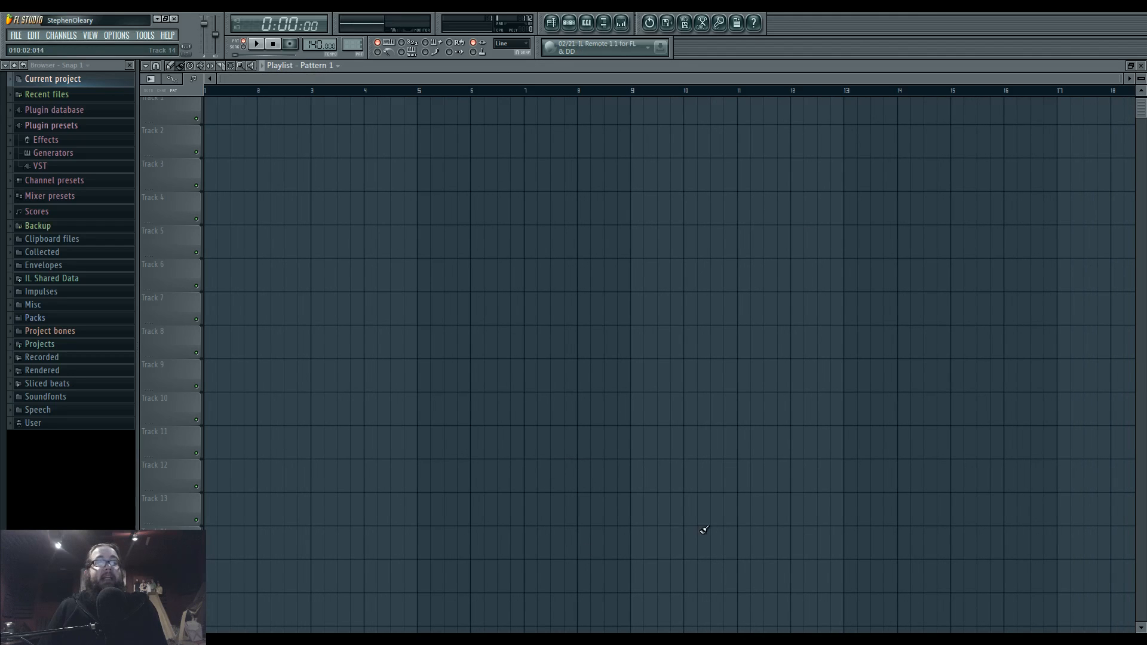
# - Switch to the broadcasting application to check the local recording status, and minimise it
pyautogui.click(639, 641)
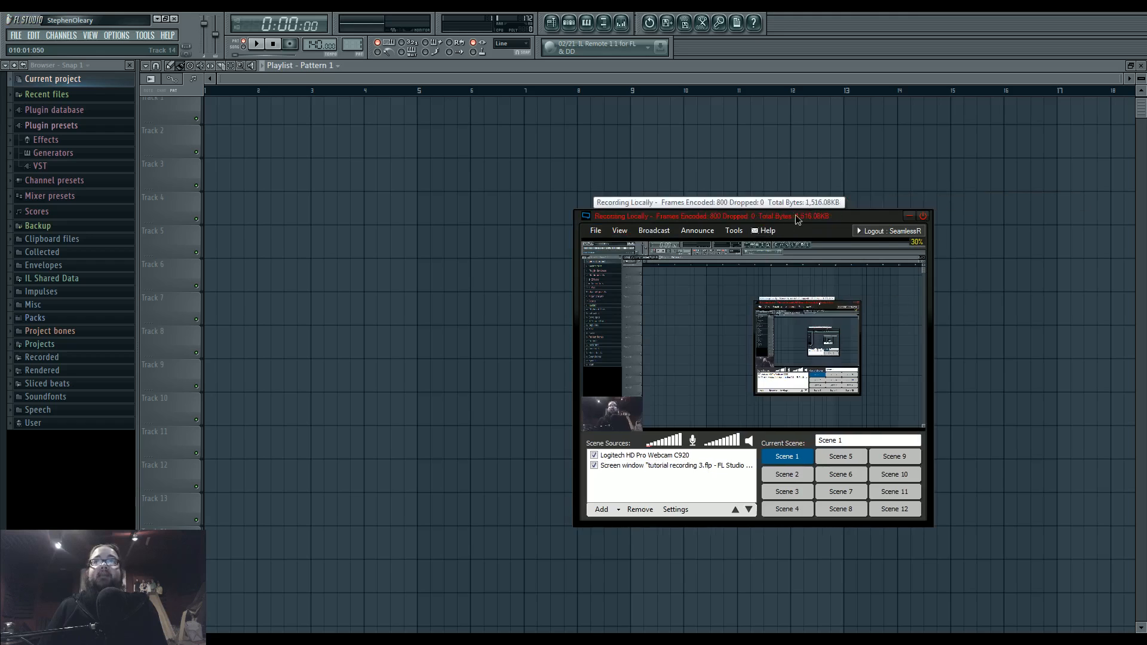
pyautogui.moveTo(796, 215); pyautogui.dragTo(866, 225)
pyautogui.click(978, 227)
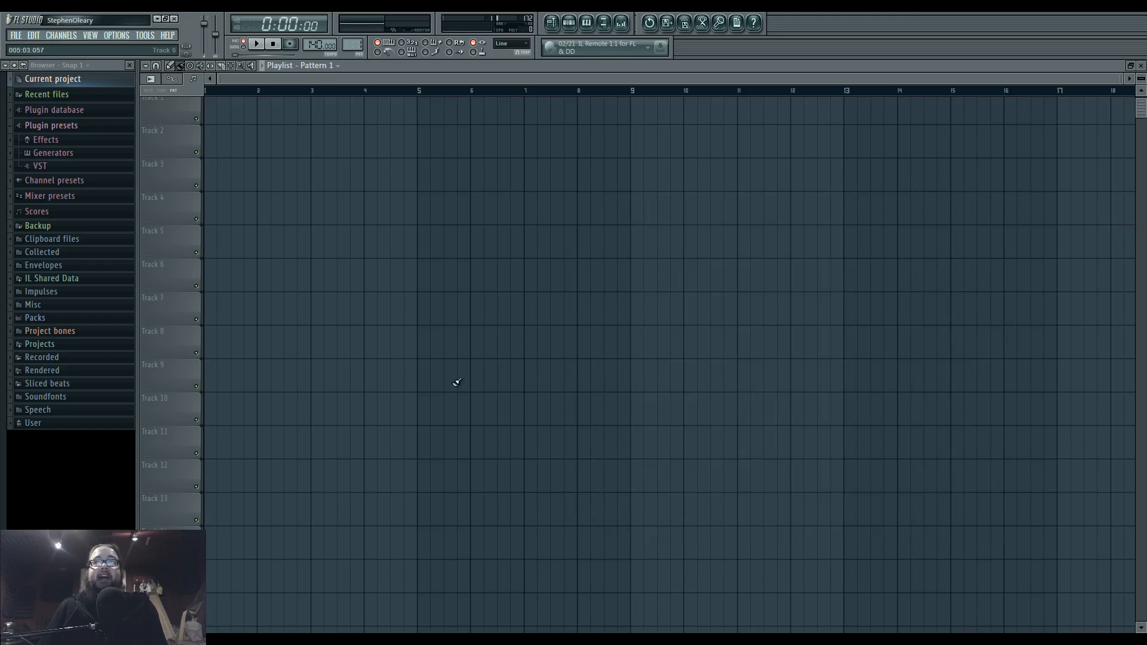
# - Switch to the Ustream chat in Firefox, expand the viewers list, read the chat messages, and minimise the window
pyautogui.hotkey('alt', 'Tab')
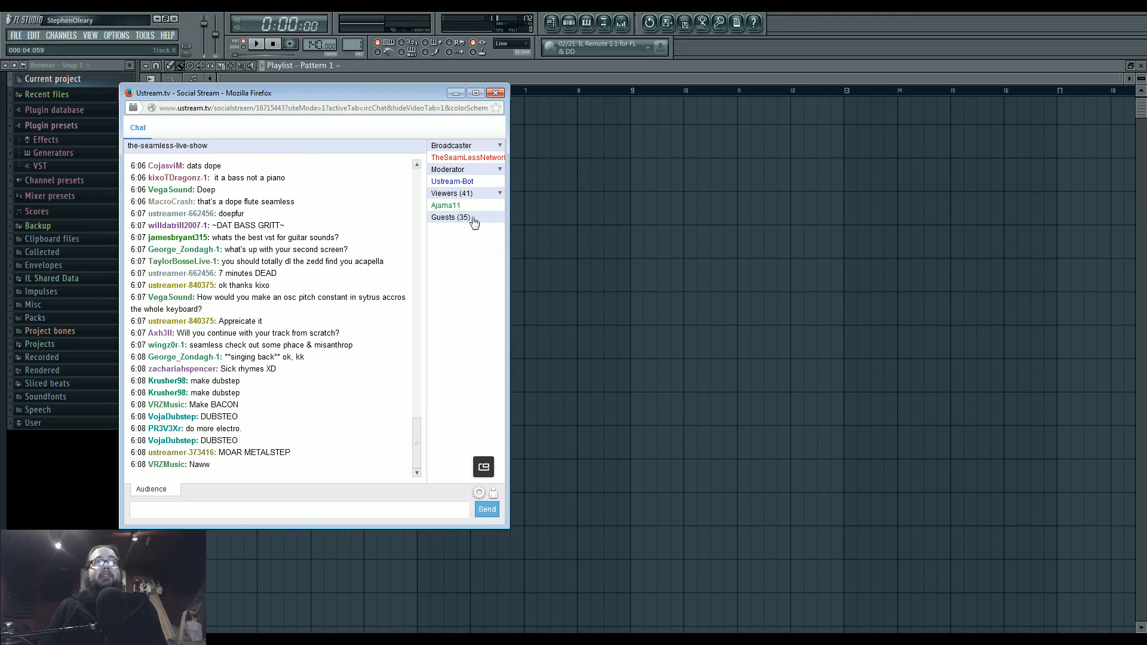
pyautogui.click(496, 194)
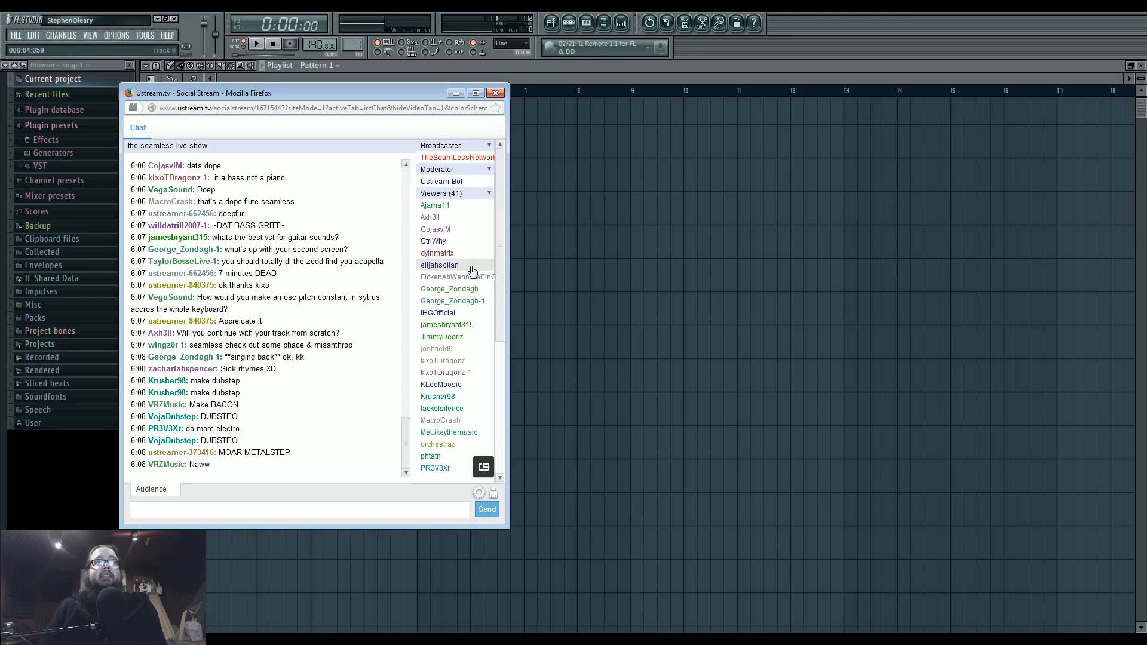
pyautogui.moveTo(420, 91); pyautogui.dragTo(696, 87)
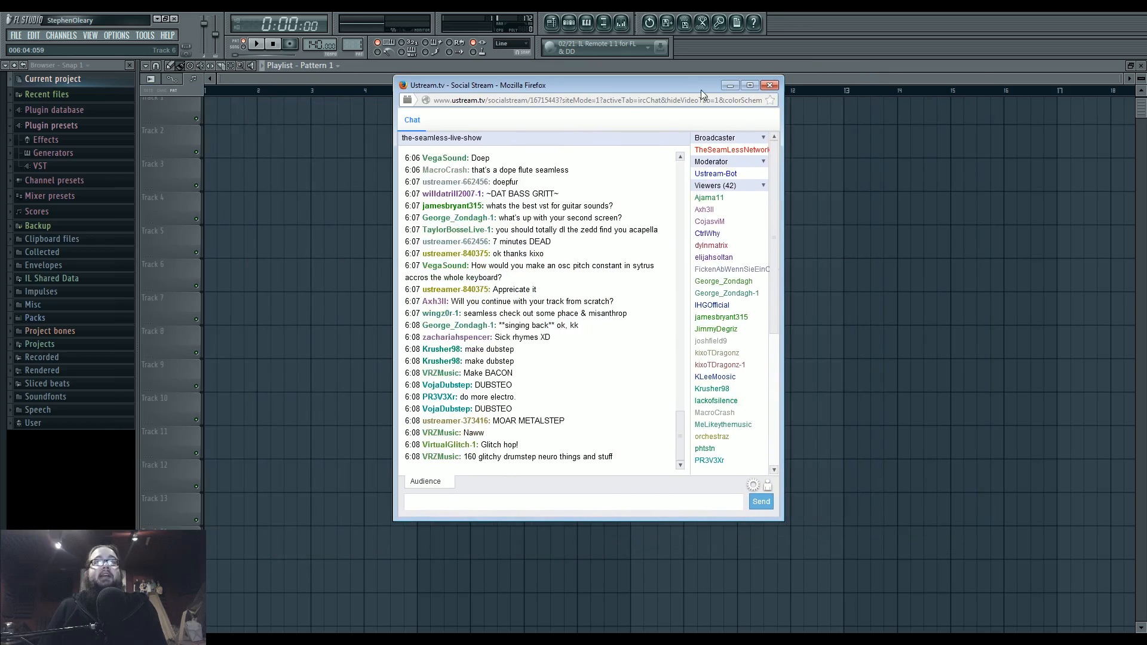
pyautogui.click(731, 87)
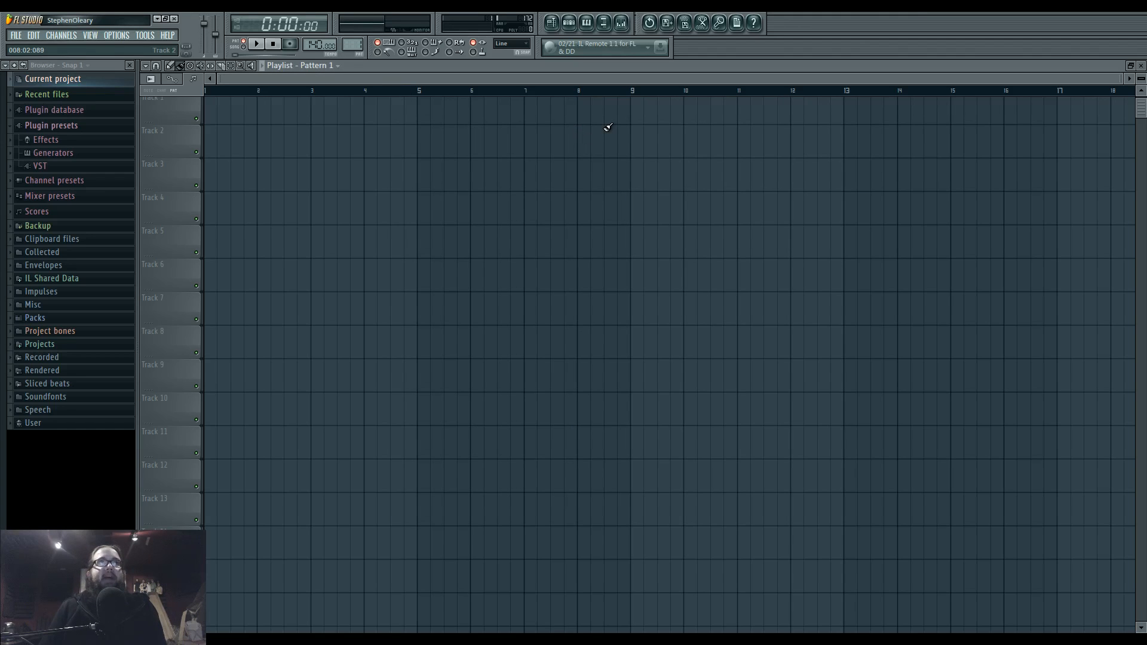
# - Set the project tempo to 174 BPM and place the step sequencer over the playlist
pyautogui.moveTo(314, 45); pyautogui.dragTo(314, 37)
pyautogui.click(1141, 65)
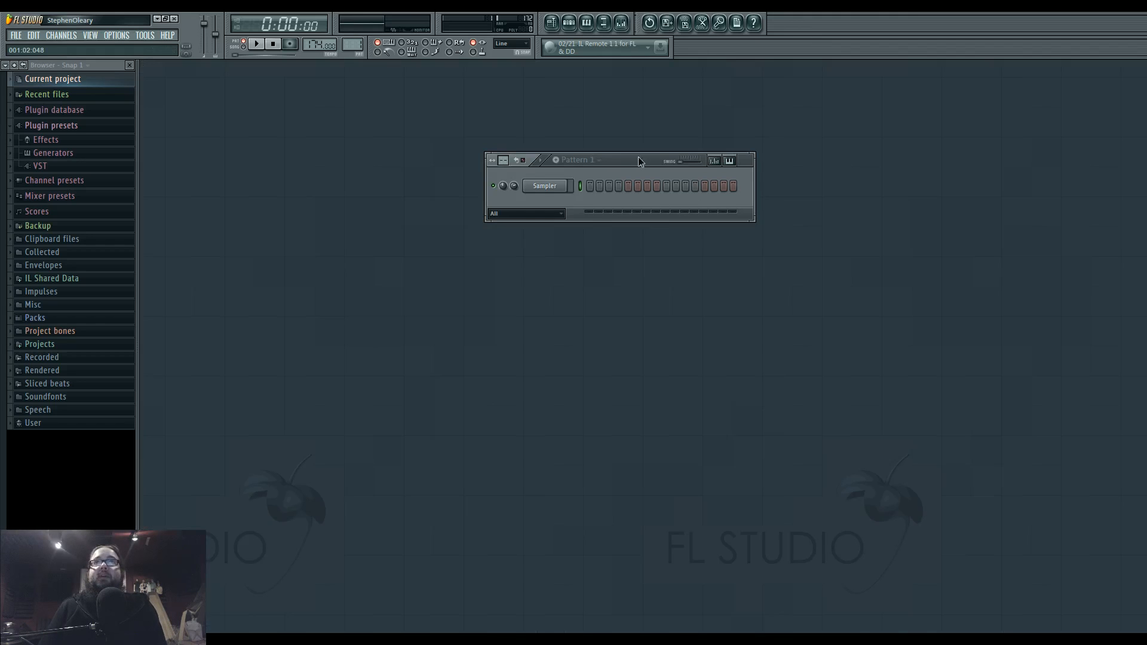
pyautogui.moveTo(637, 160); pyautogui.dragTo(566, 184)
pyautogui.click(568, 24)
pyautogui.click(552, 24)
pyautogui.click(571, 24)
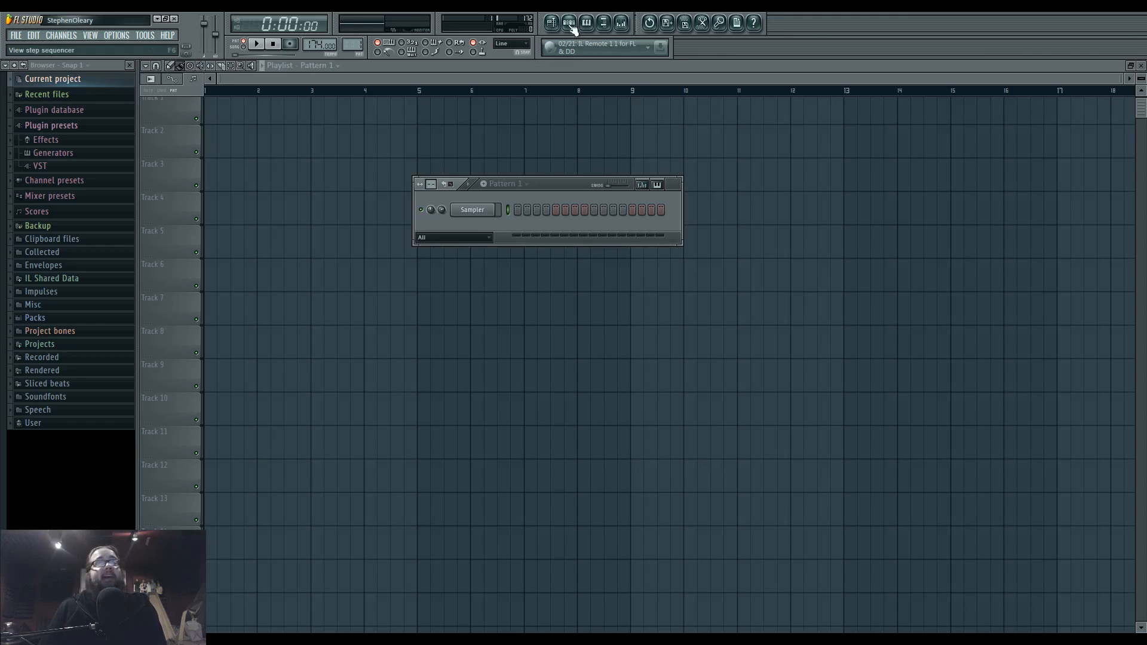
pyautogui.moveTo(558, 188); pyautogui.dragTo(619, 205)
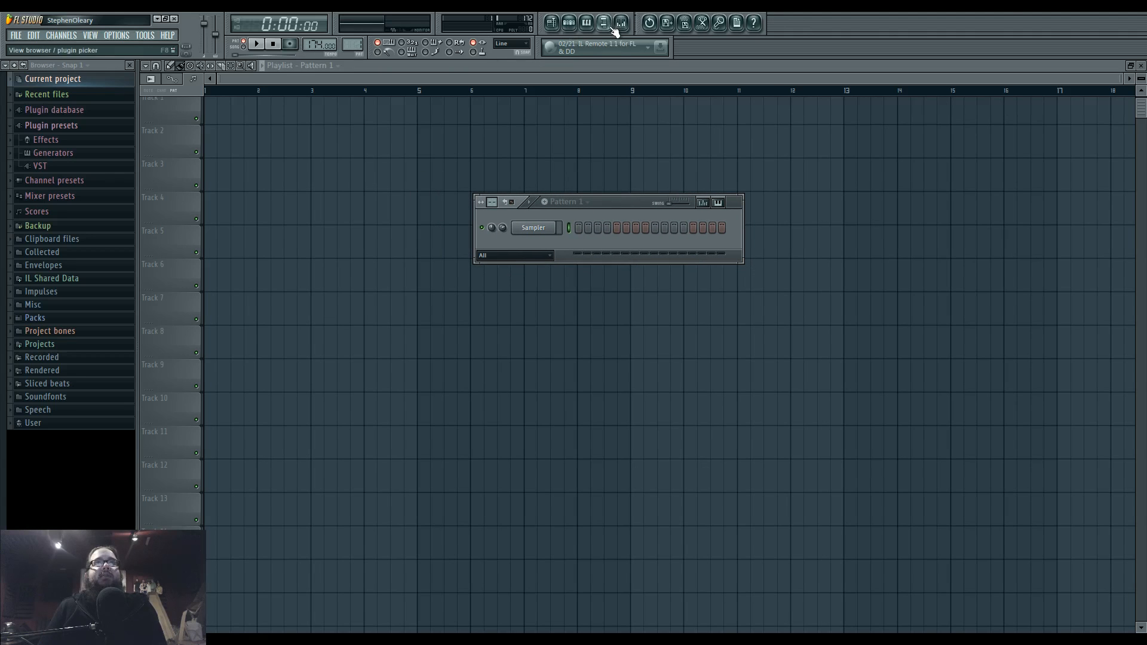
pyautogui.moveTo(608, 203); pyautogui.dragTo(608, 204)
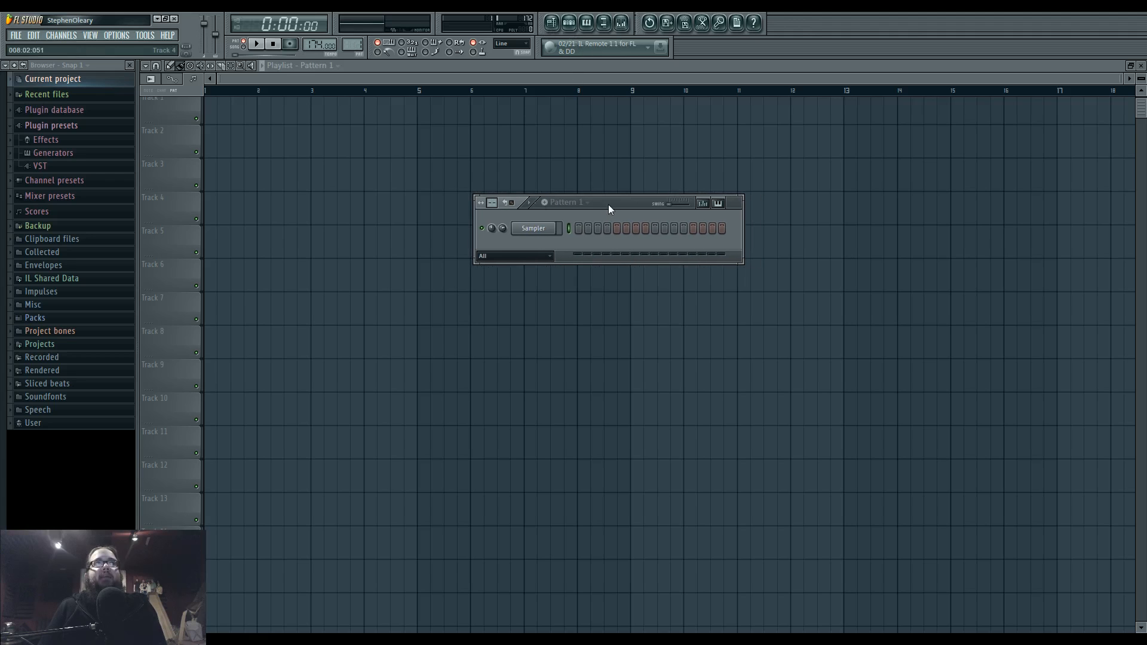
# - Collapse the Plugin presets folder and add a Patcher channel to the project
pyautogui.click(60, 126)
pyautogui.moveTo(616, 206); pyautogui.dragTo(615, 203)
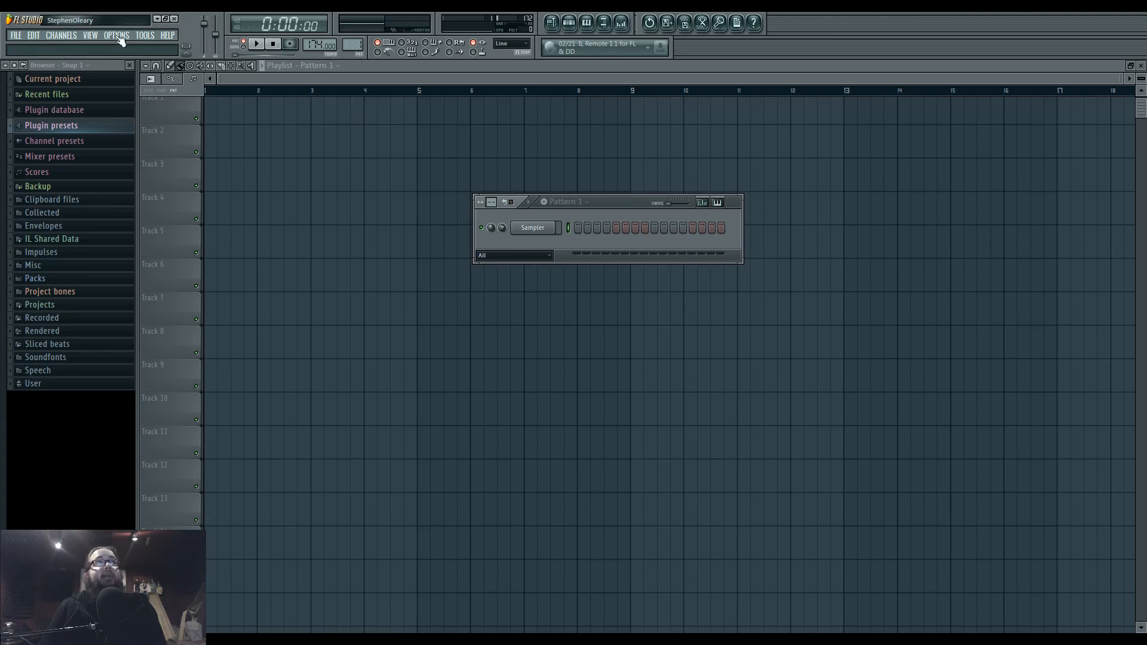
pyautogui.click(60, 35)
pyautogui.click(611, 210)
pyautogui.click(65, 36)
pyautogui.moveTo(78, 47)
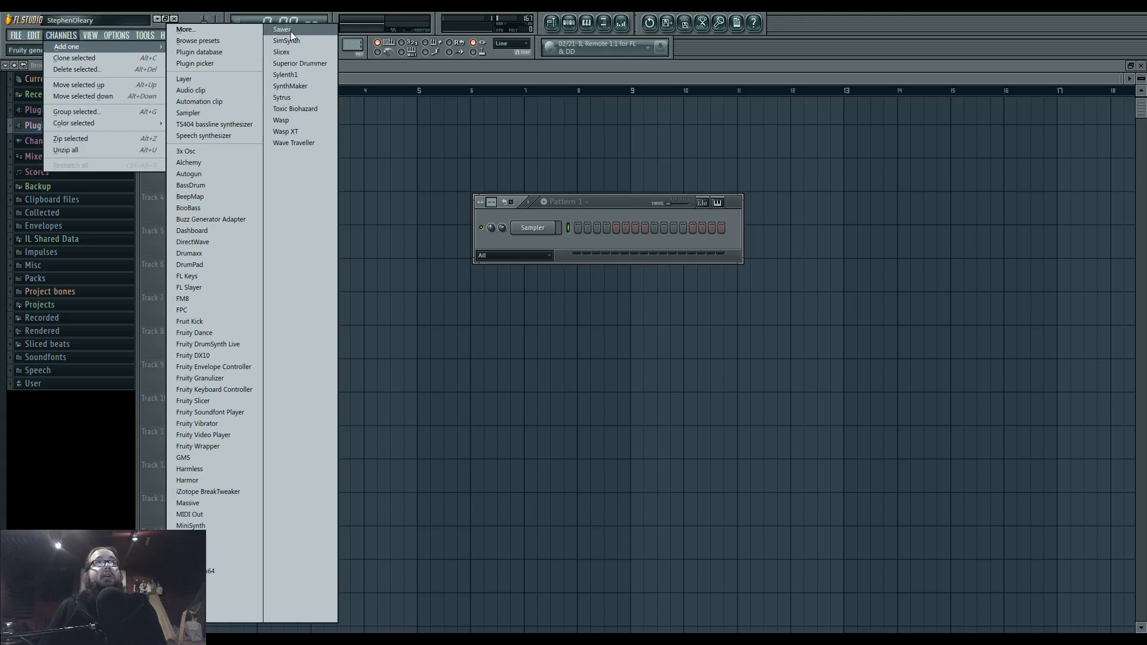
pyautogui.click(217, 560)
pyautogui.moveTo(410, 150); pyautogui.dragTo(654, 230)
# - Add a Sytrus generator inside Patcher's map and open its editor
pyautogui.rightClick(479, 375)
pyautogui.moveTo(529, 394)
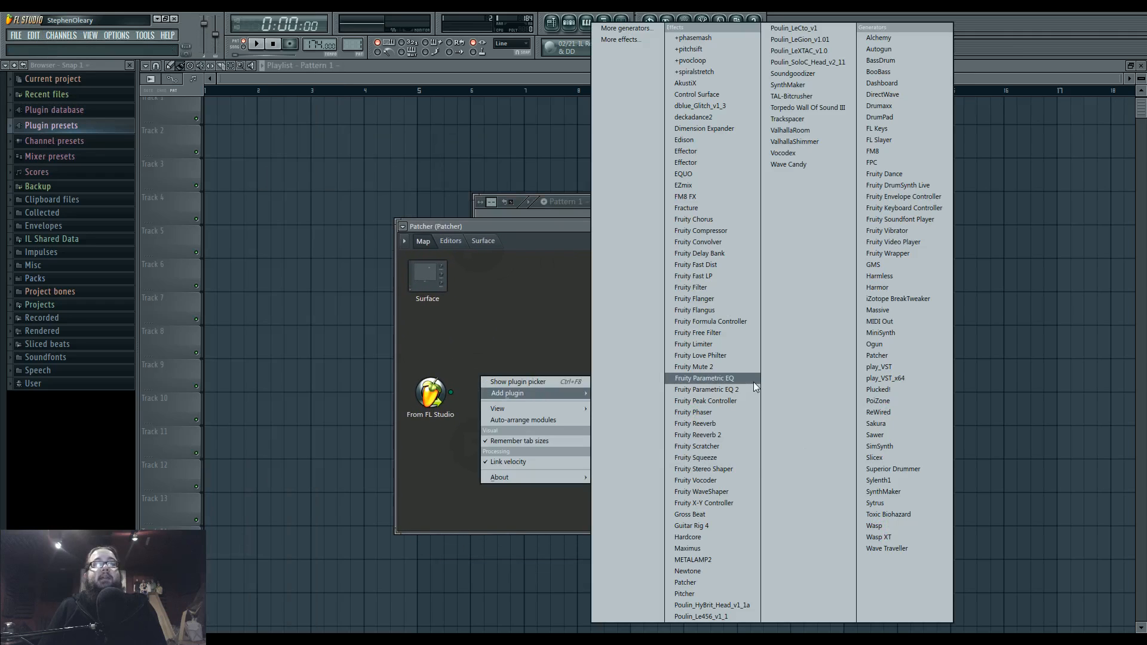
pyautogui.click(875, 503)
pyautogui.moveTo(507, 367); pyautogui.dragTo(530, 346)
pyautogui.doubleClick(530, 345)
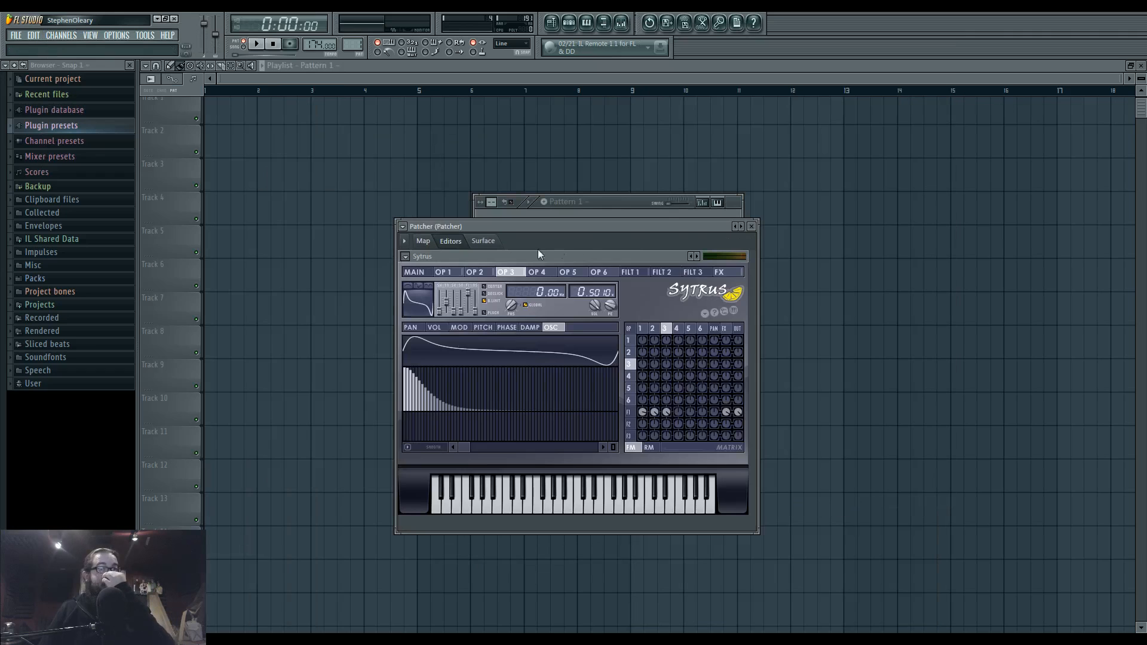
# - Load the Default preset in Sytrus and reposition the Patcher window
pyautogui.click(686, 259)
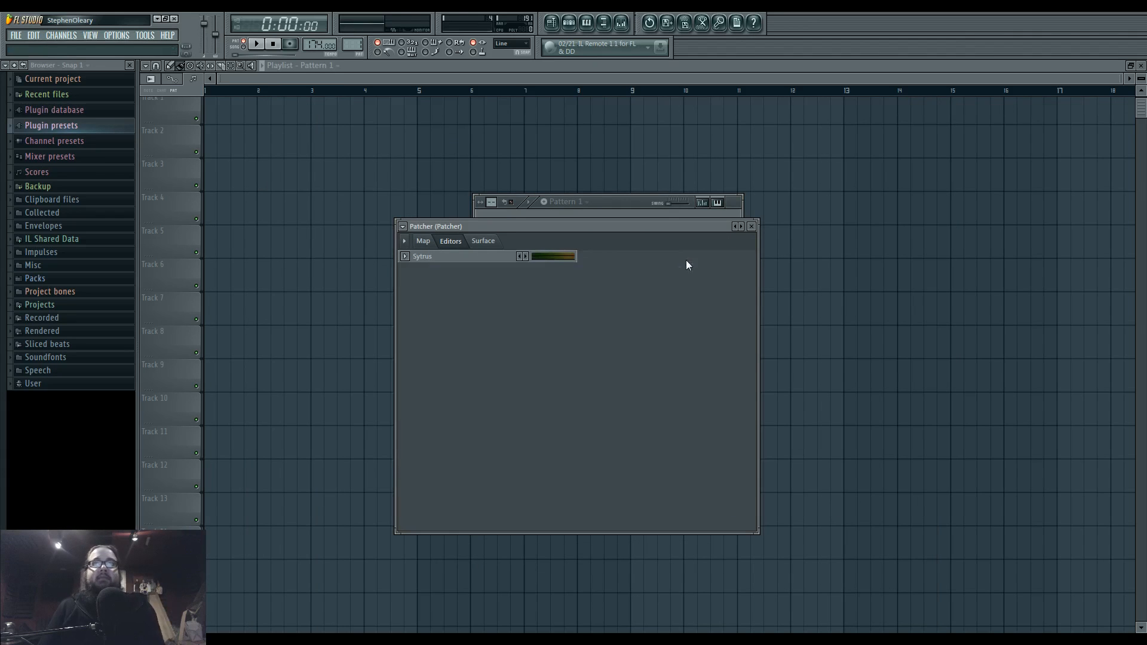
pyautogui.click(472, 259)
pyautogui.rightClick(698, 256)
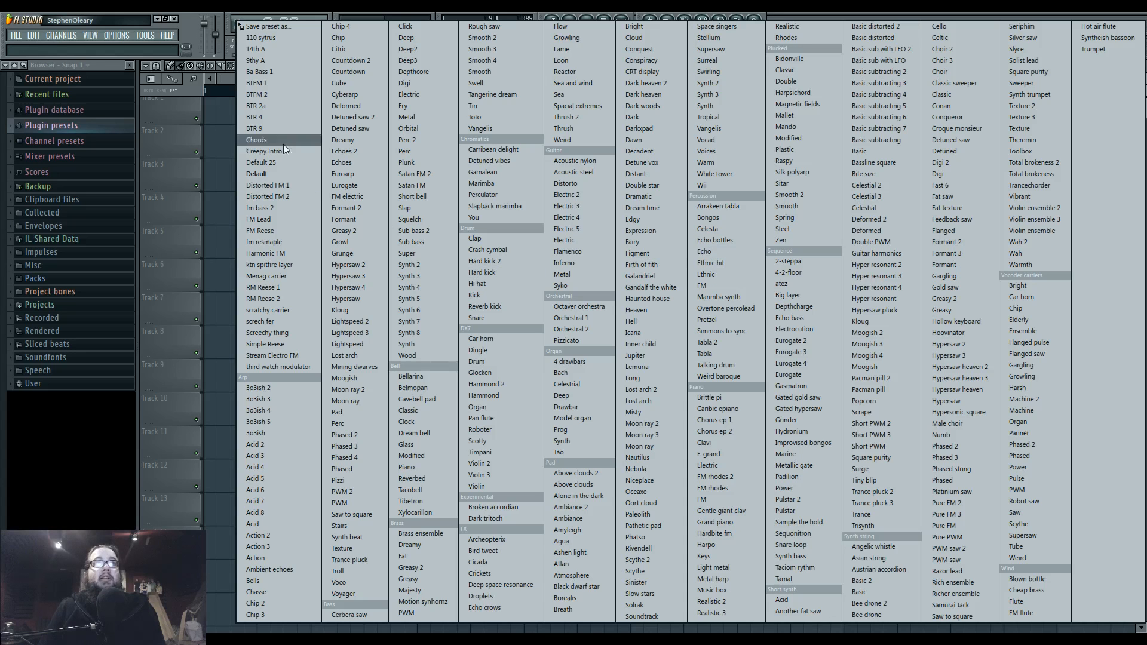
pyautogui.click(299, 173)
pyautogui.moveTo(570, 230); pyautogui.dragTo(611, 204)
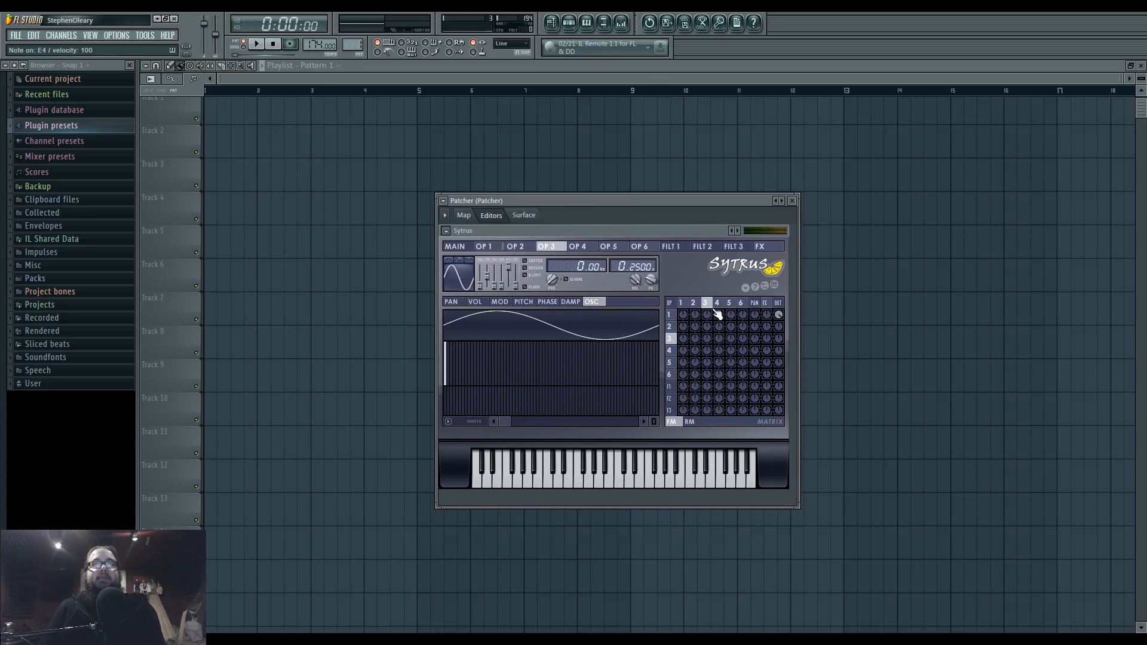
# - Route the Patcher channel to mixer track Insert 1
pyautogui.click(569, 22)
pyautogui.click(537, 245)
pyautogui.moveTo(902, 191); pyautogui.dragTo(902, 183)
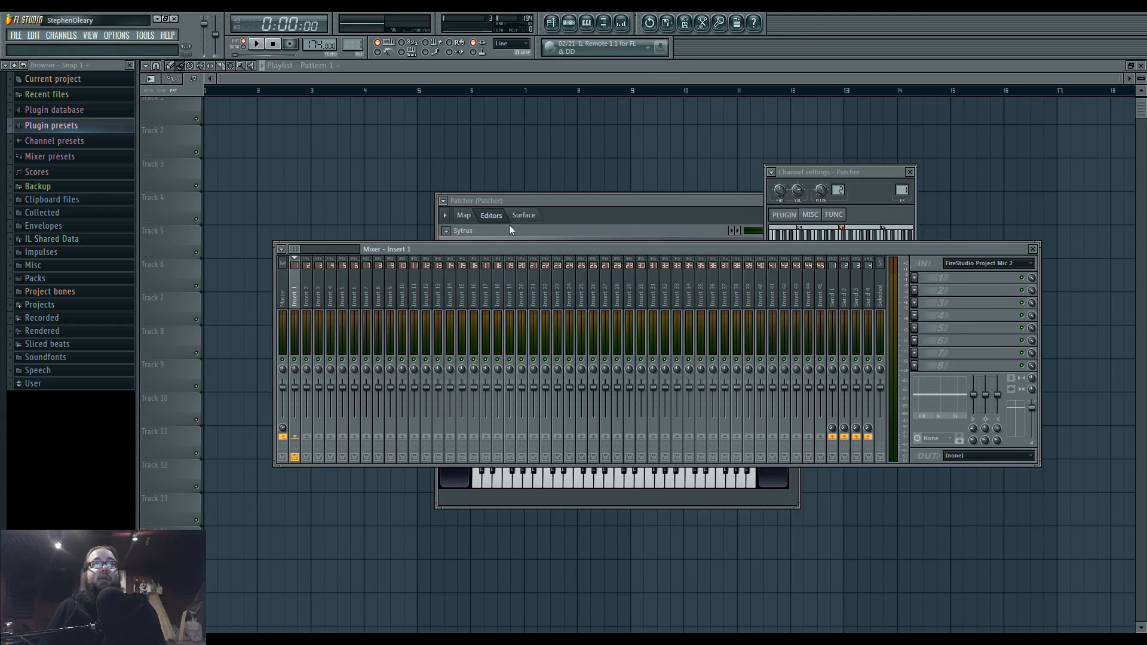
# - Enlarge the Patcher window around the Sytrus editor and place it over the mixer
pyautogui.click(589, 202)
pyautogui.doubleClick(590, 203)
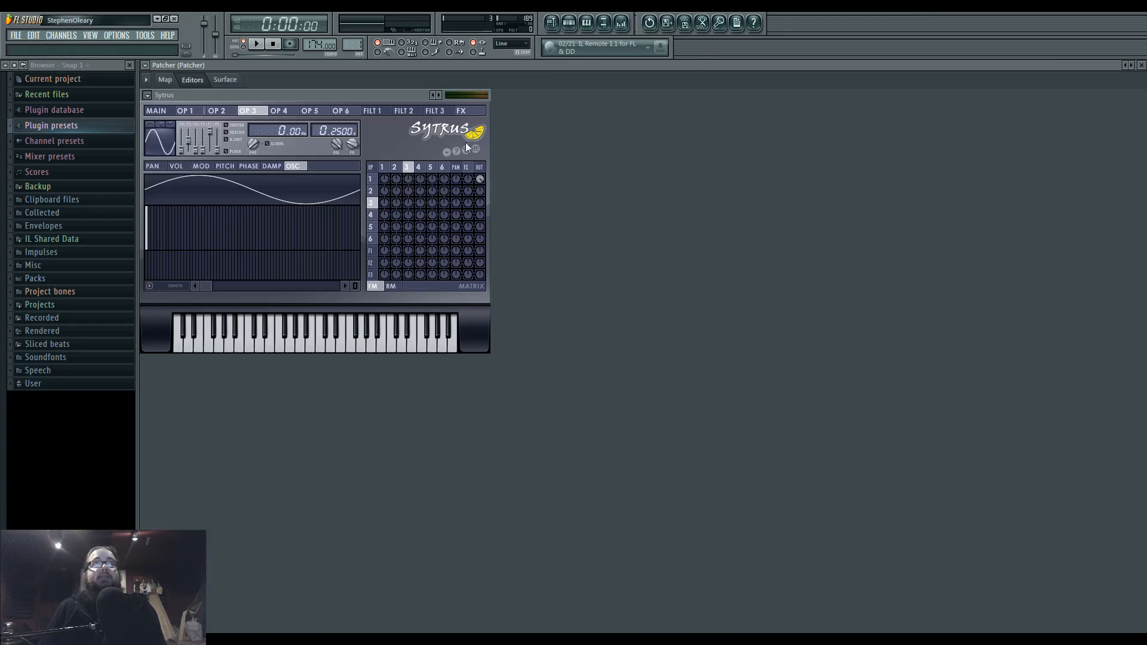
pyautogui.doubleClick(686, 73)
pyautogui.moveTo(639, 187); pyautogui.dragTo(583, 111)
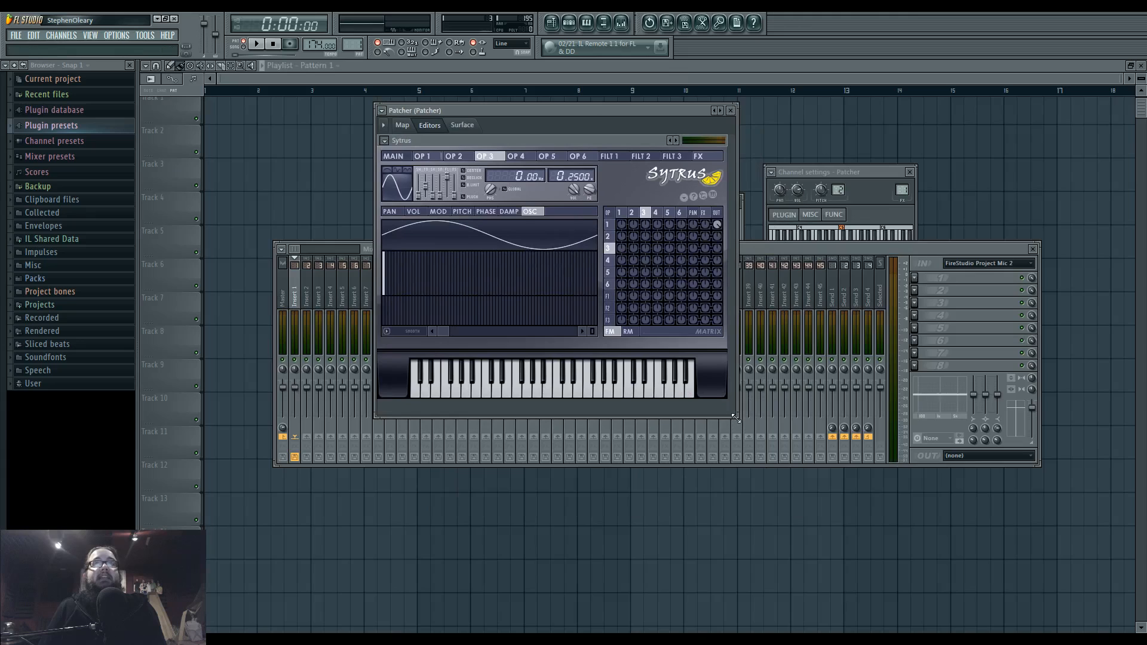
pyautogui.moveTo(735, 418); pyautogui.dragTo(894, 507)
pyautogui.moveTo(593, 110); pyautogui.dragTo(651, 143)
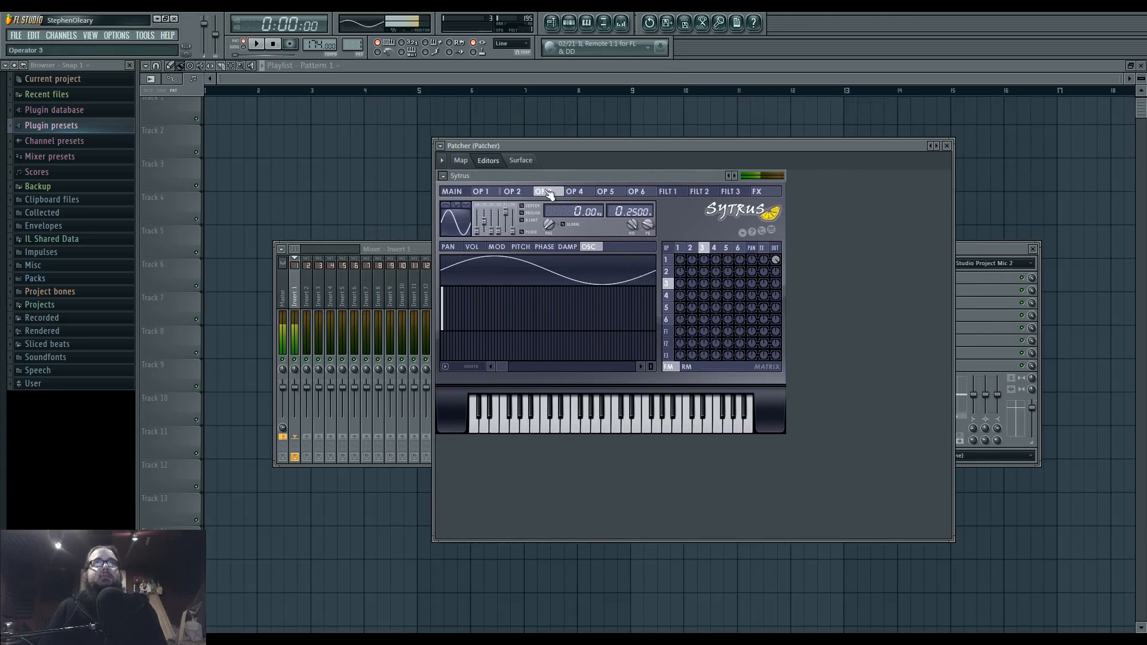
# - Apply frequency modulation from operator 2 to operator 1 in the Sytrus matrix
pyautogui.click(678, 248)
pyautogui.click(691, 248)
pyautogui.moveTo(692, 259); pyautogui.dragTo(691, 311)
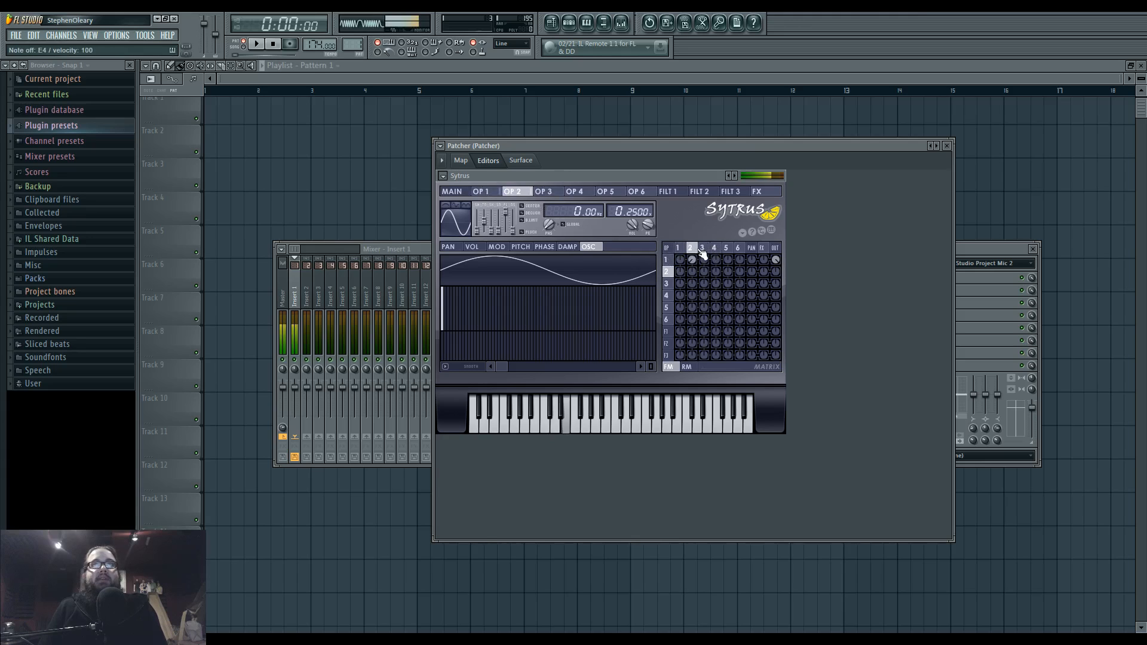
# - Modulate operator 2 from operator 3 with ring modulation in place of frequency modulation, and audition several notes
pyautogui.click(704, 248)
pyautogui.press('c')
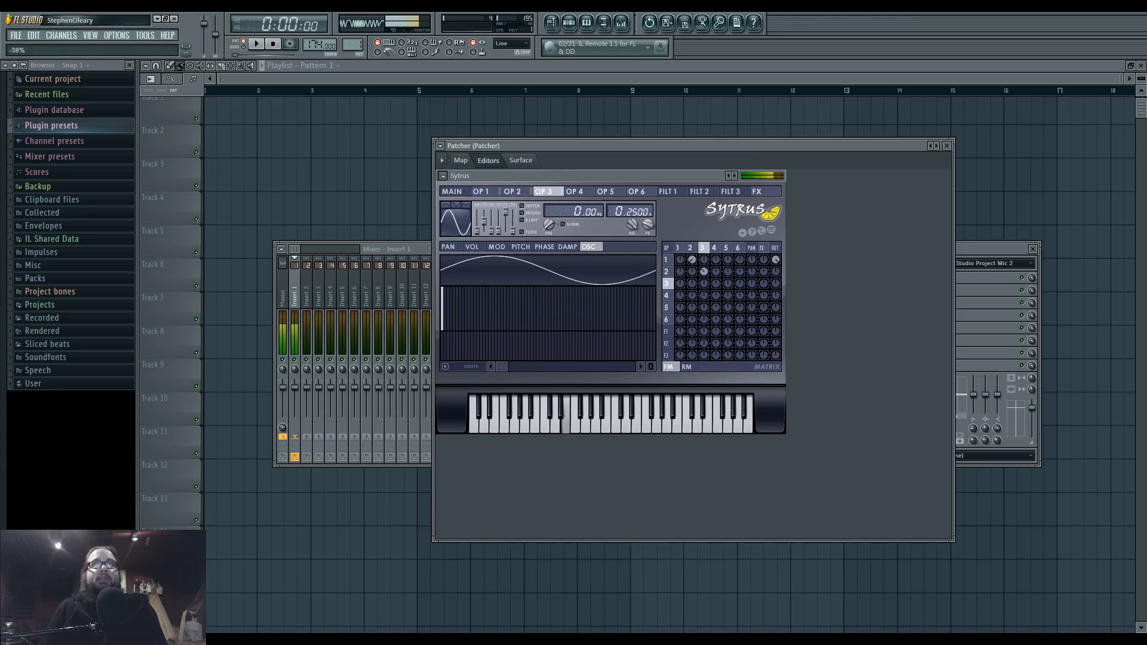
pyautogui.click(704, 272)
pyautogui.click(683, 367)
pyautogui.press('c')
pyautogui.click(702, 248)
pyautogui.press('c')
pyautogui.moveTo(705, 272); pyautogui.dragTo(704, 311)
pyautogui.press('x')
pyautogui.press('c')
pyautogui.press('z')
pyautogui.press('c')
pyautogui.press('b')
pyautogui.press('v')
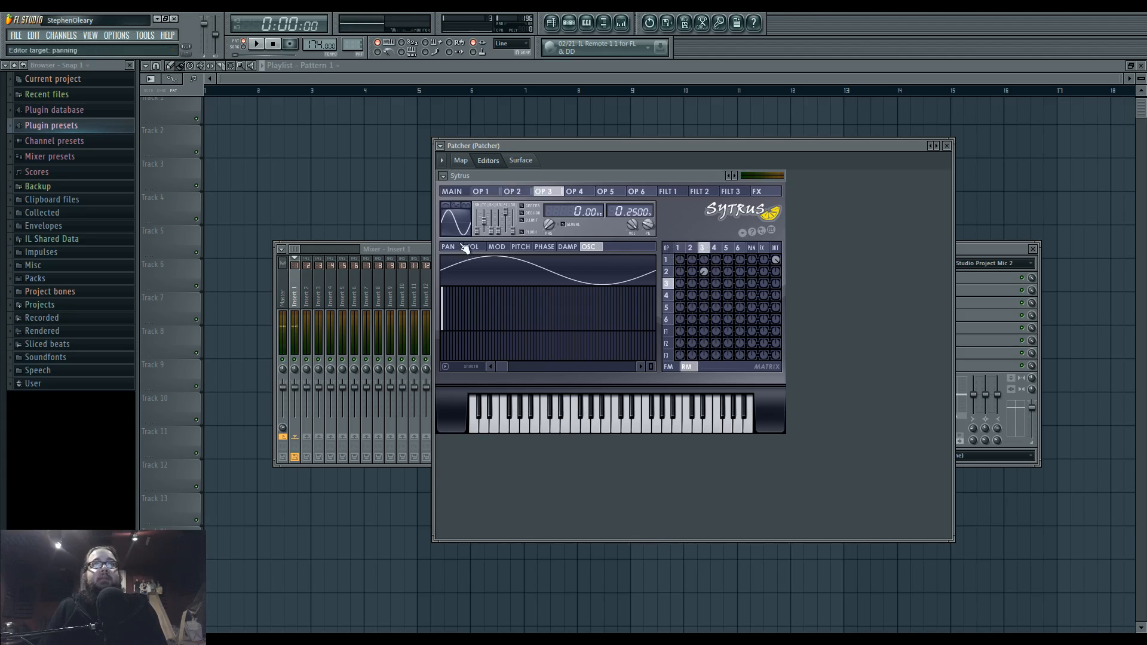
# - Reshape operator 3's waveform with its shape controls and first harmonic's phase, and audition the sound
pyautogui.press('c')
pyautogui.click(446, 205)
pyautogui.click(456, 206)
pyautogui.moveTo(484, 221); pyautogui.dragTo(488, 230)
pyautogui.moveTo(446, 350); pyautogui.dragTo(445, 347)
pyautogui.press('x')
pyautogui.press('b')
pyautogui.press('c')
# - Adjust operator 2's waveform shape and add several scattered middle and upper harmonics to its oscillator
pyautogui.click(691, 247)
pyautogui.moveTo(477, 231); pyautogui.dragTo(477, 225)
pyautogui.click(523, 315)
pyautogui.click(565, 311)
pyautogui.click(591, 315)
pyautogui.click(490, 313)
pyautogui.click(535, 319)
pyautogui.press('c')
pyautogui.press('x')
# - Add lower harmonics to operator 2's oscillator, adjust its first few harmonics, and audition the sound
pyautogui.click(460, 320)
pyautogui.click(463, 310)
pyautogui.press('z')
pyautogui.click(478, 317)
pyautogui.moveTo(442, 315)
pyautogui.mouseDown()
pyautogui.moveTo(443, 291)
pyautogui.moveTo(447, 338)
pyautogui.moveTo(448, 300)
pyautogui.mouseUp()
pyautogui.press('c')
pyautogui.press('x')
pyautogui.press('z')
pyautogui.press('x')
pyautogui.moveTo(442, 343); pyautogui.dragTo(445, 345)
# - Adjust operator 3's first harmonic phase and slightly detune its frequency ratio, and set operator 2's ratio to 0.2510
pyautogui.click(702, 247)
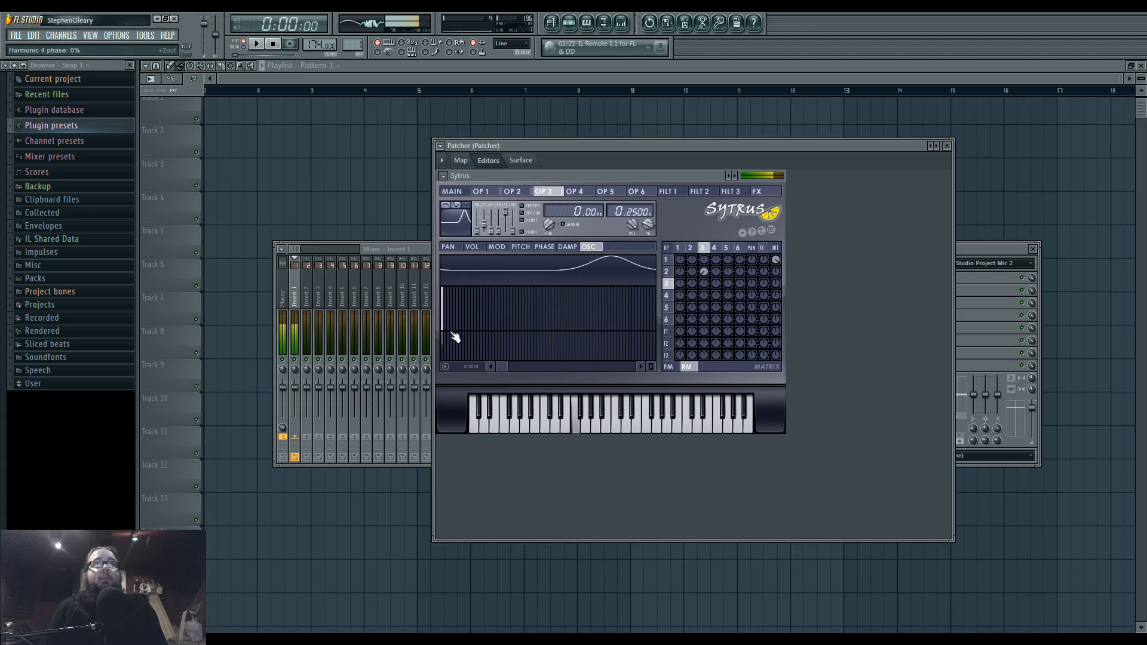
pyautogui.moveTo(444, 345); pyautogui.dragTo(447, 351)
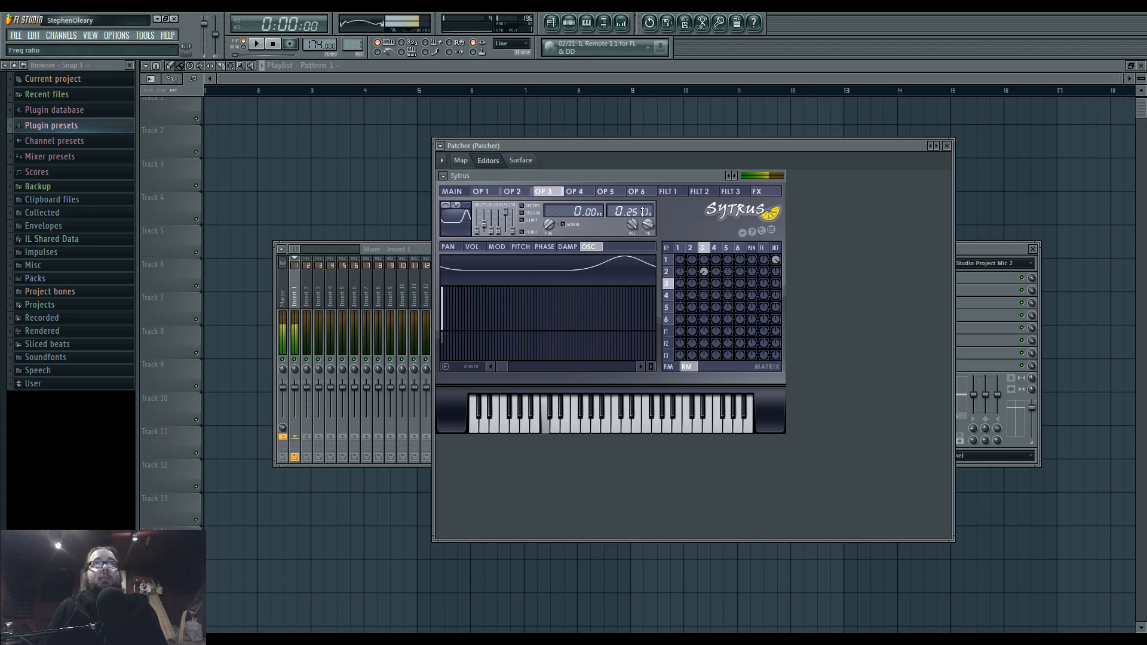
pyautogui.press('c')
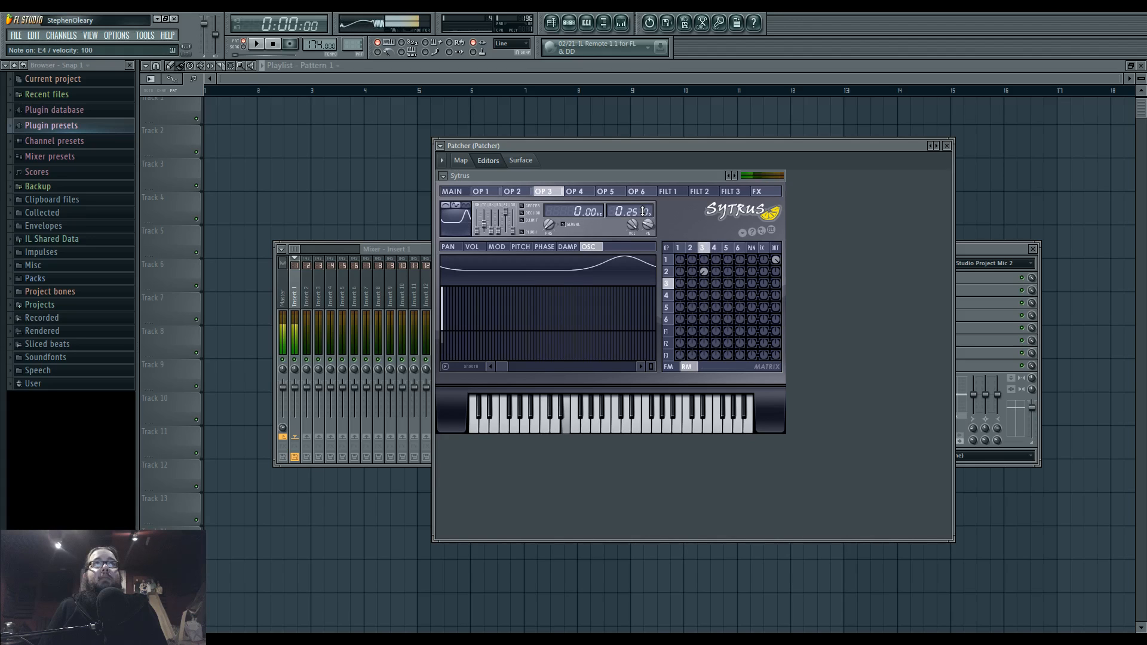
pyautogui.press('c')
pyautogui.click(514, 192)
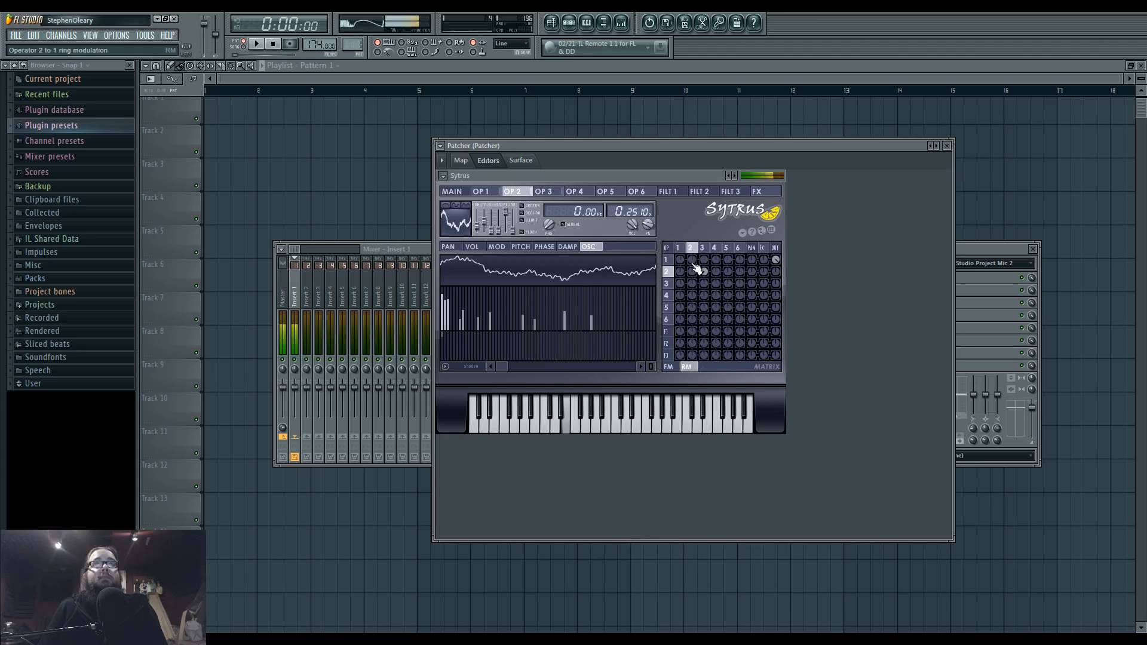
# - Try ring modulation from operator 4 to operator 3 in the Sytrus matrix
pyautogui.click(714, 249)
pyautogui.moveTo(716, 283); pyautogui.dragTo(715, 287)
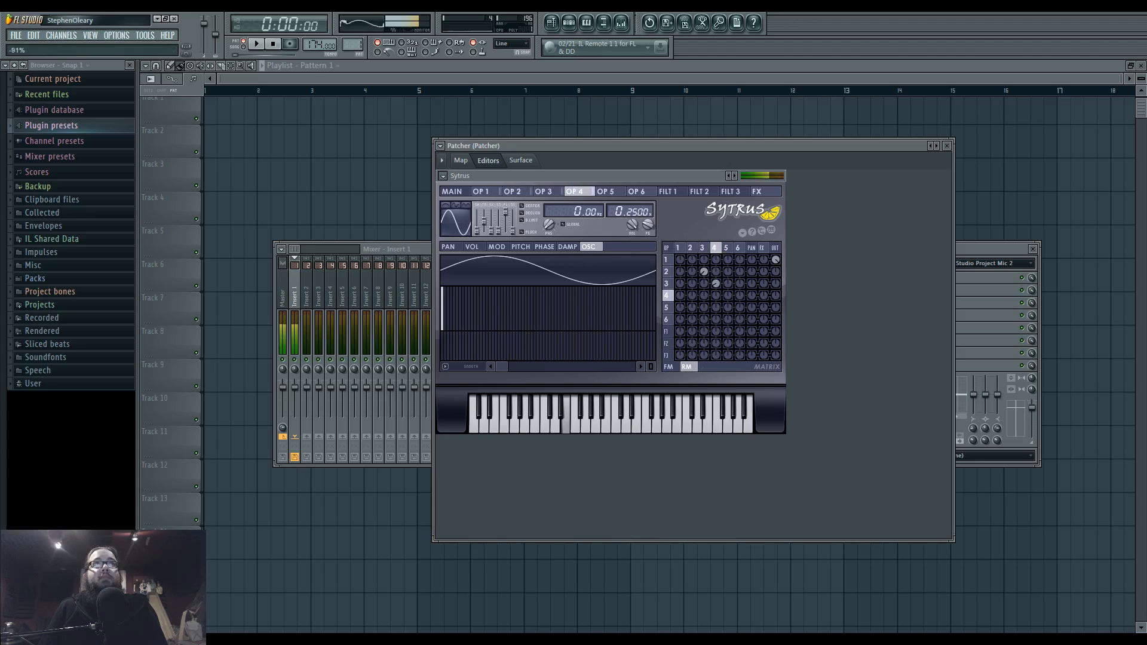
pyautogui.moveTo(714, 286); pyautogui.dragTo(714, 290)
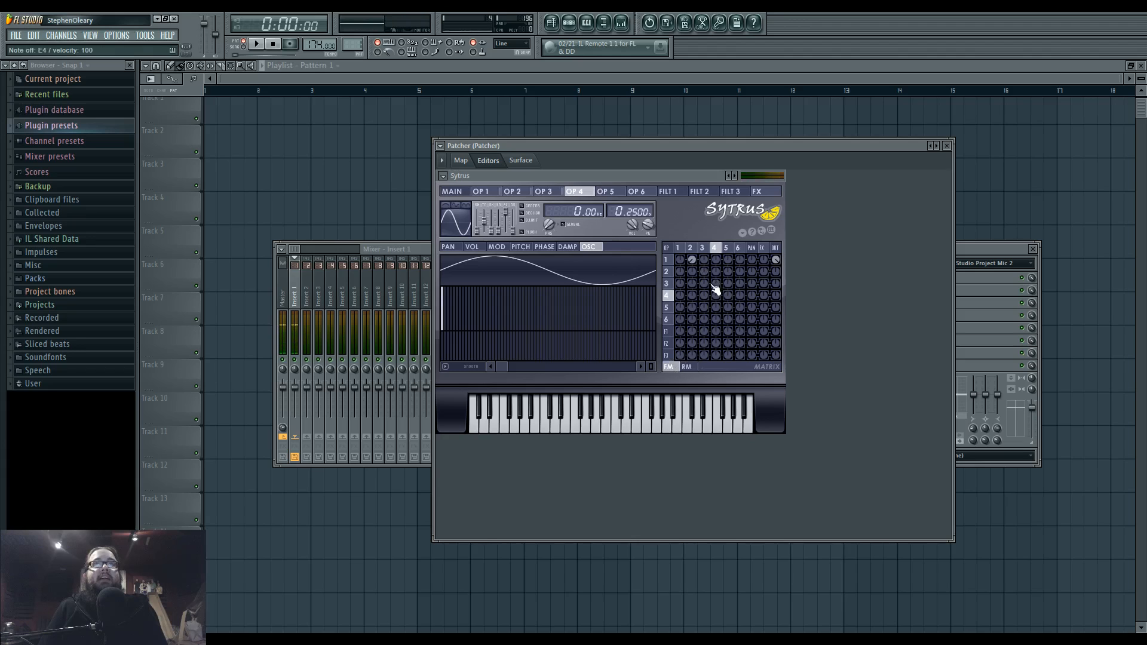
pyautogui.click(686, 367)
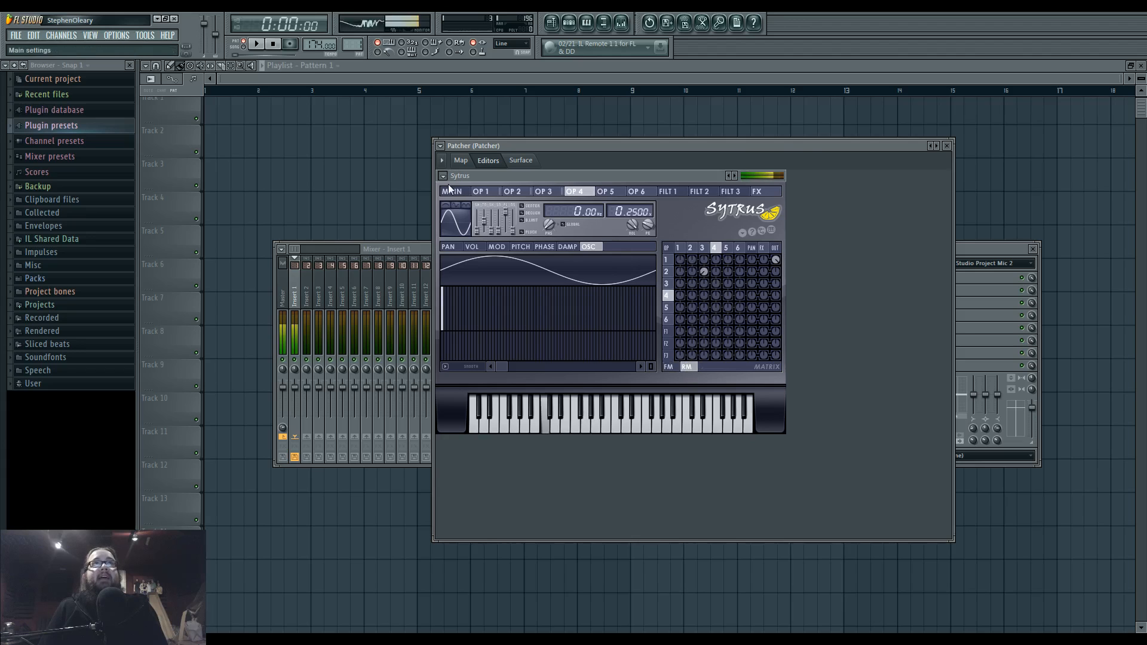
# - Reopen the Sytrus editor from the Patcher map, set operator 2's harmonic 1 magnitude to about 70%, and audition the sound
pyautogui.click(461, 160)
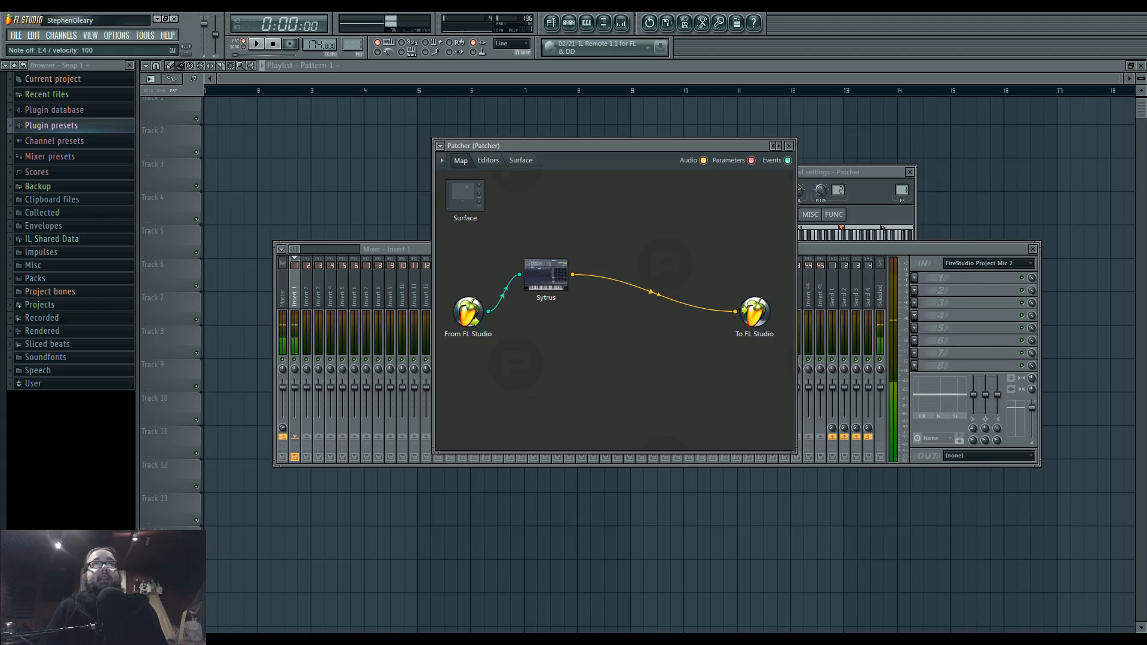
pyautogui.doubleClick(546, 274)
pyautogui.click(462, 161)
pyautogui.doubleClick(547, 272)
pyautogui.click(702, 248)
pyautogui.click(691, 248)
pyautogui.moveTo(448, 324)
pyautogui.mouseDown()
pyautogui.moveTo(445, 314)
pyautogui.moveTo(449, 334)
pyautogui.moveTo(451, 310)
pyautogui.moveTo(444, 323)
pyautogui.moveTo(453, 313)
pyautogui.moveTo(455, 332)
pyautogui.moveTo(448, 305)
pyautogui.mouseUp()
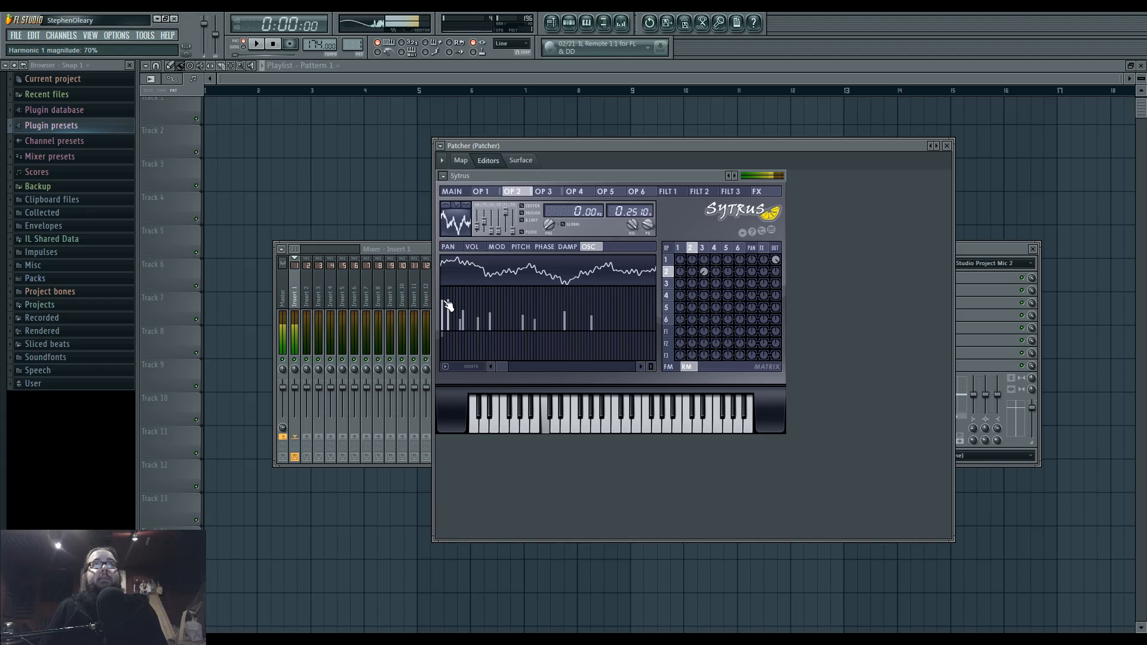
pyautogui.click(480, 428)
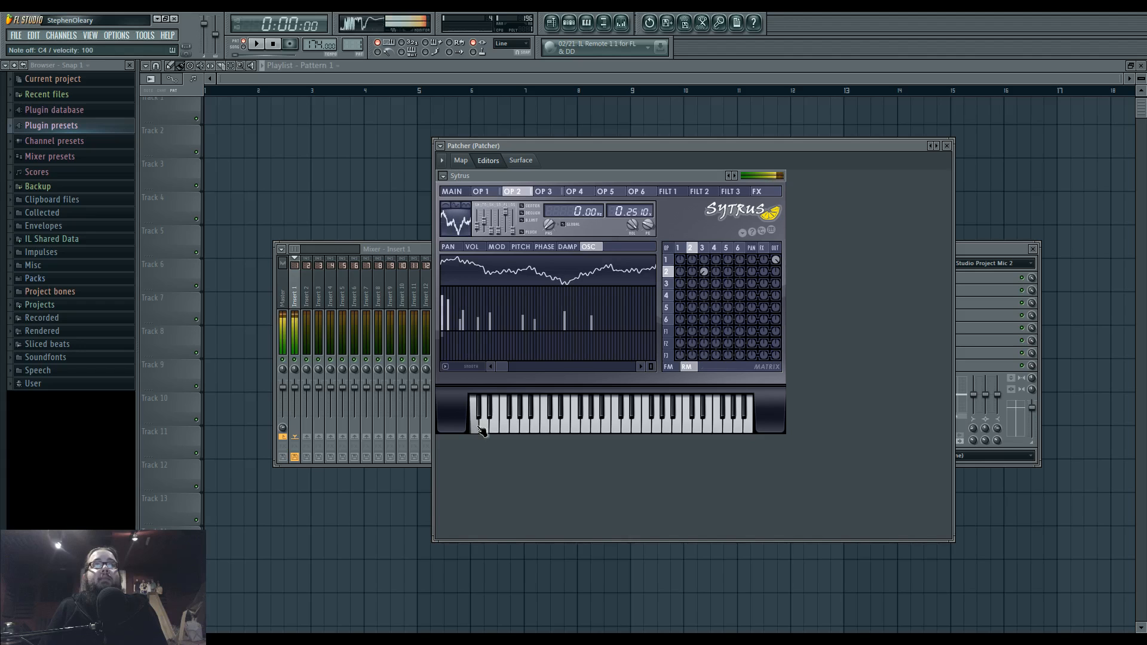
pyautogui.press('c')
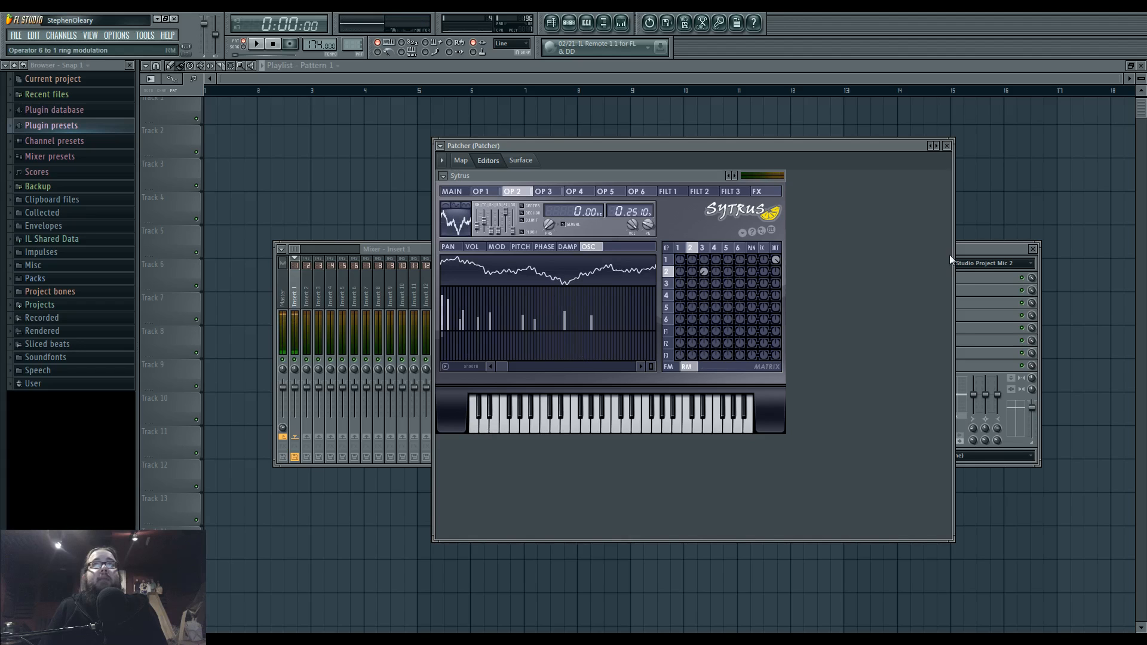
# - Enlarge the Patcher map and spread the Sytrus and To FL Studio nodes apart to make room between them
pyautogui.click(996, 251)
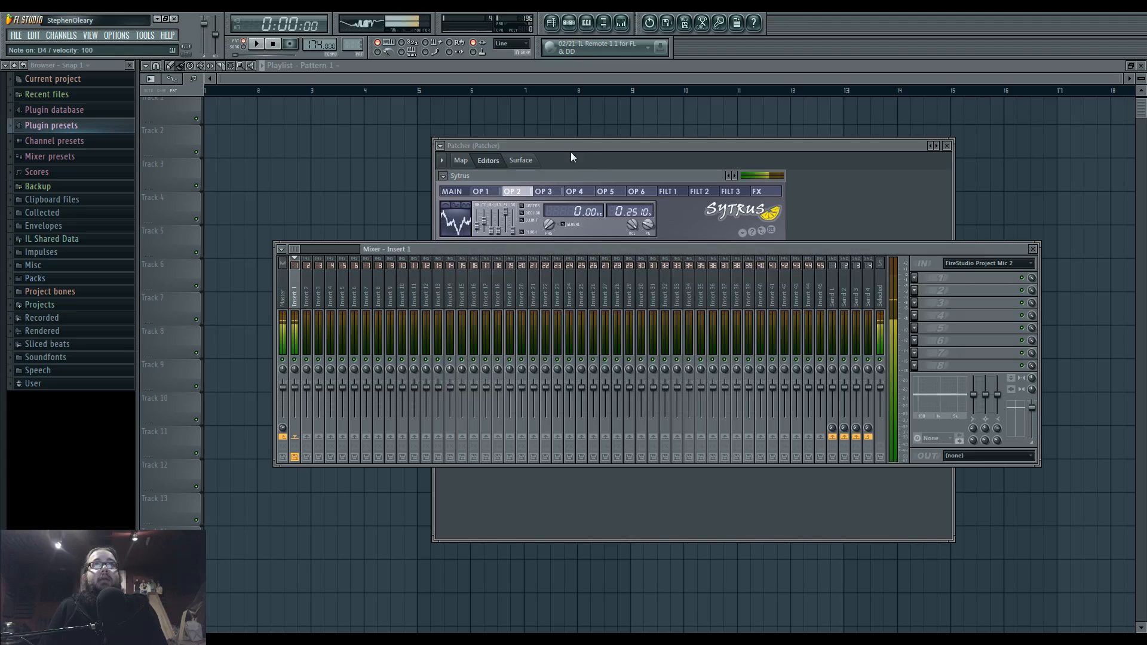
pyautogui.click(465, 161)
pyautogui.moveTo(550, 279); pyautogui.dragTo(542, 287)
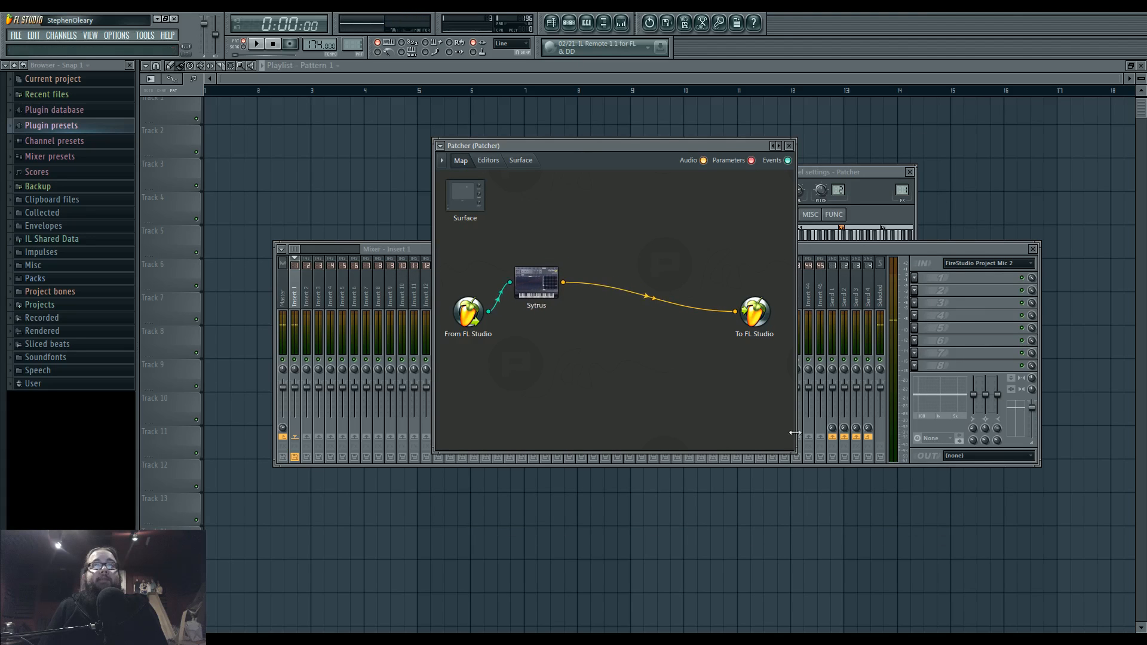
pyautogui.moveTo(793, 448); pyautogui.dragTo(935, 539)
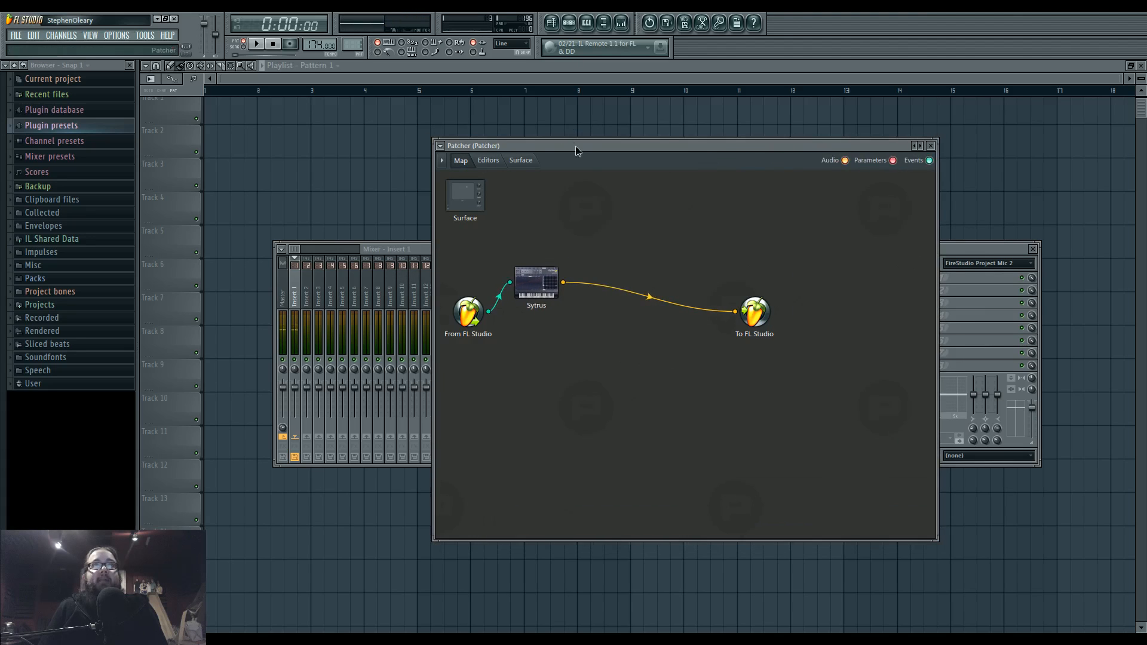
pyautogui.moveTo(577, 148); pyautogui.dragTo(484, 139)
pyautogui.moveTo(660, 305); pyautogui.dragTo(807, 308)
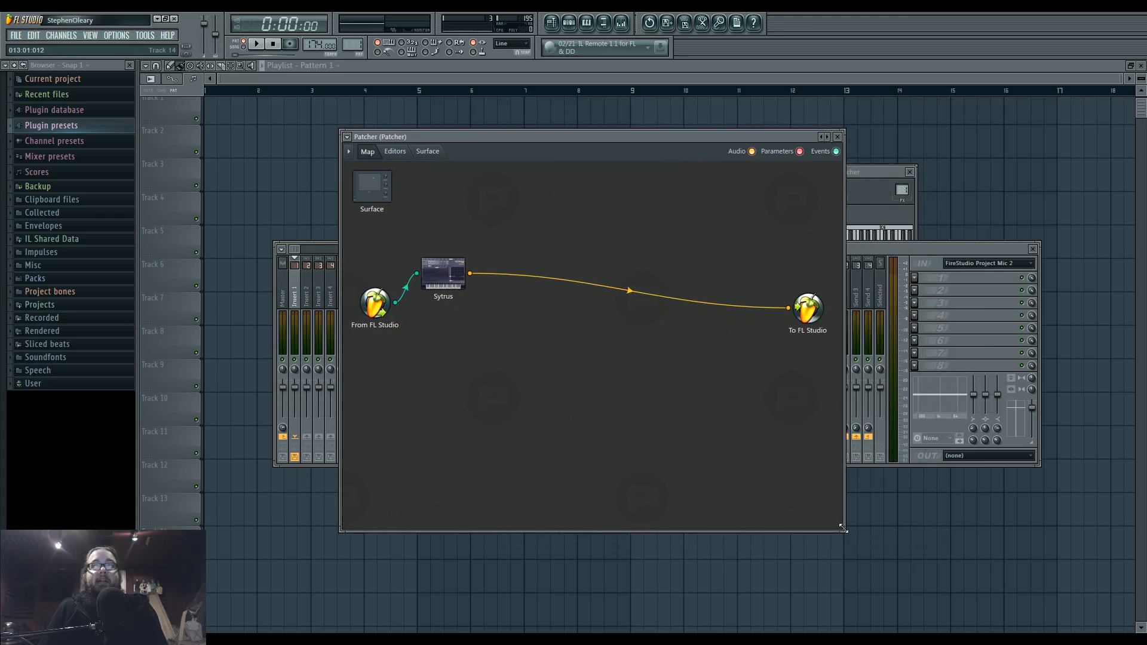
pyautogui.moveTo(842, 528); pyautogui.dragTo(1045, 594)
pyautogui.moveTo(808, 308); pyautogui.dragTo(979, 311)
pyautogui.moveTo(443, 274); pyautogui.dragTo(527, 285)
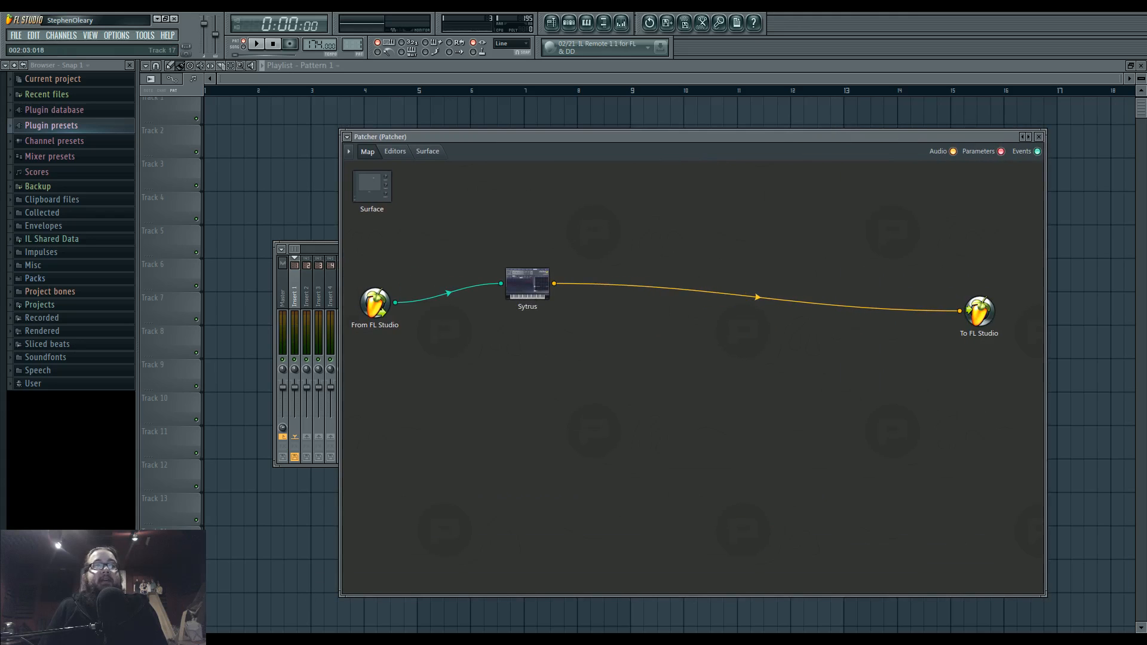
# - Check the live stream chat in Firefox and return to the Patcher map in FL Studio
pyautogui.hotkey('alt', 'Tab')
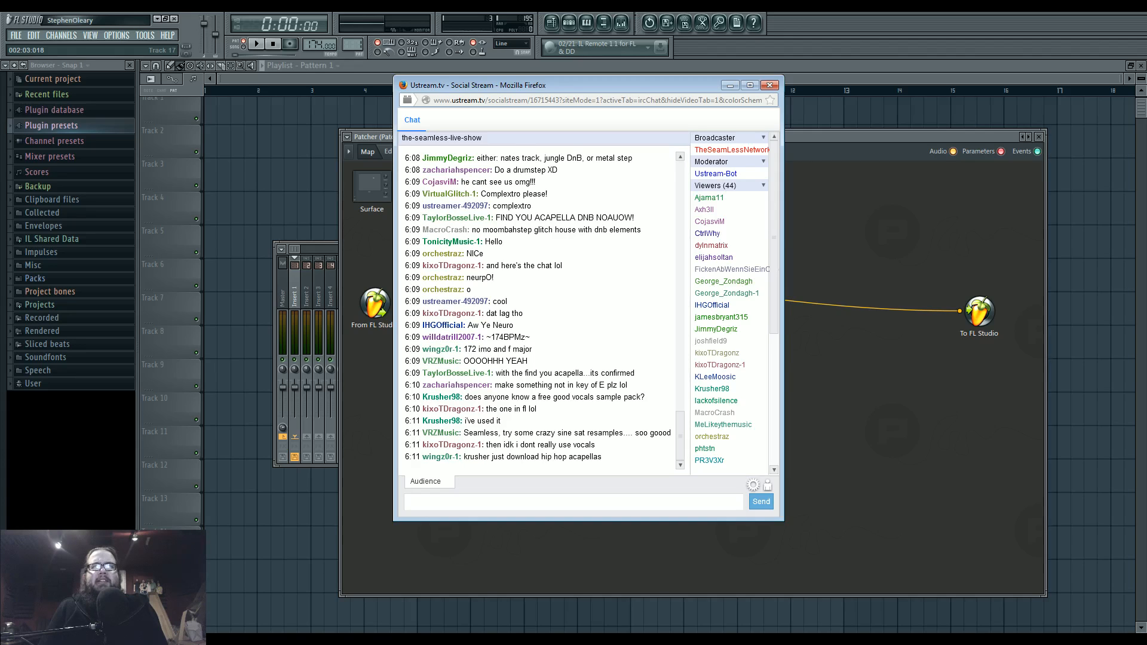
pyautogui.click(729, 85)
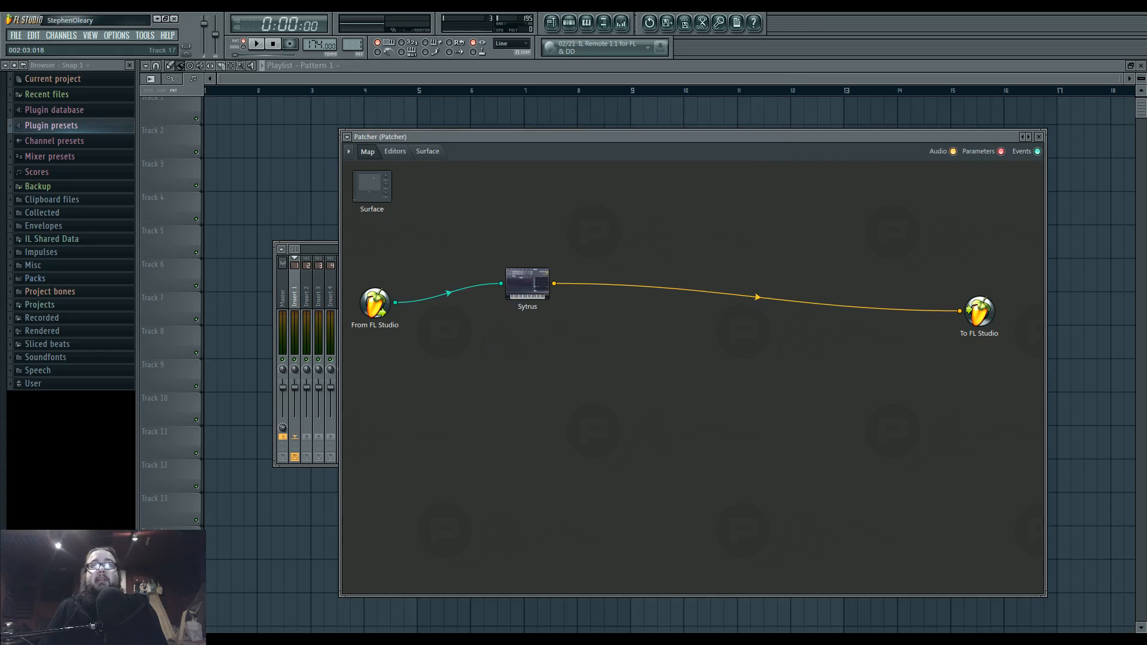
pyautogui.click(621, 23)
pyautogui.click(622, 23)
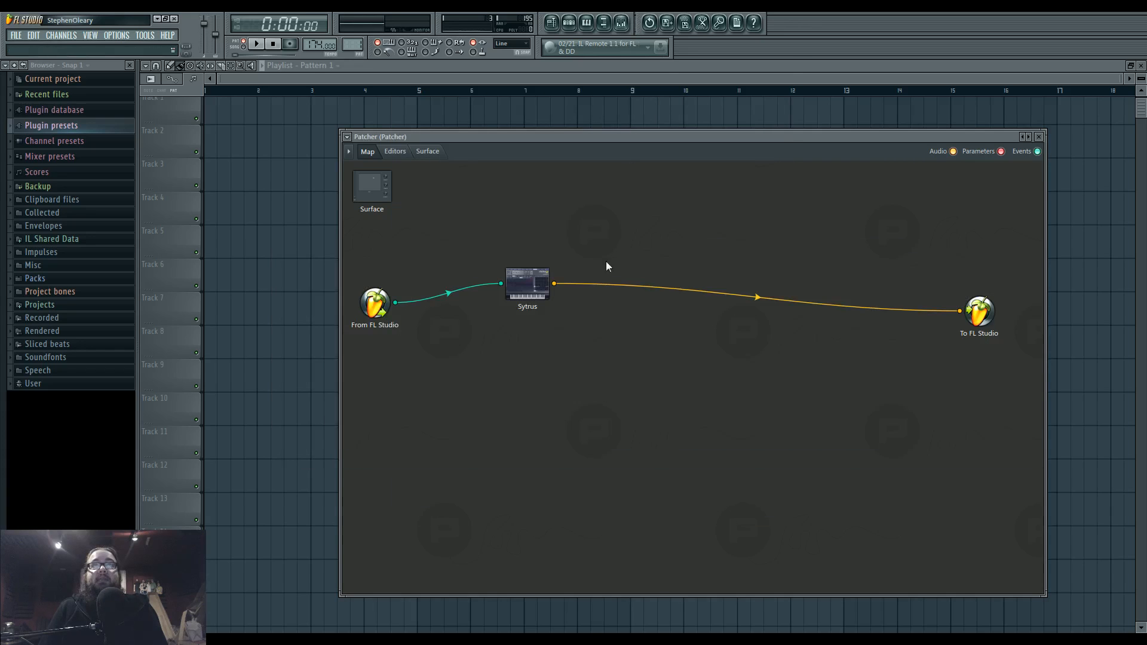
pyautogui.click(621, 23)
pyautogui.click(621, 23)
# - Insert Fruity Parametric EQ 2 on the Sytrus audio output in the Patcher map
pyautogui.rightClick(562, 284)
pyautogui.moveTo(570, 296)
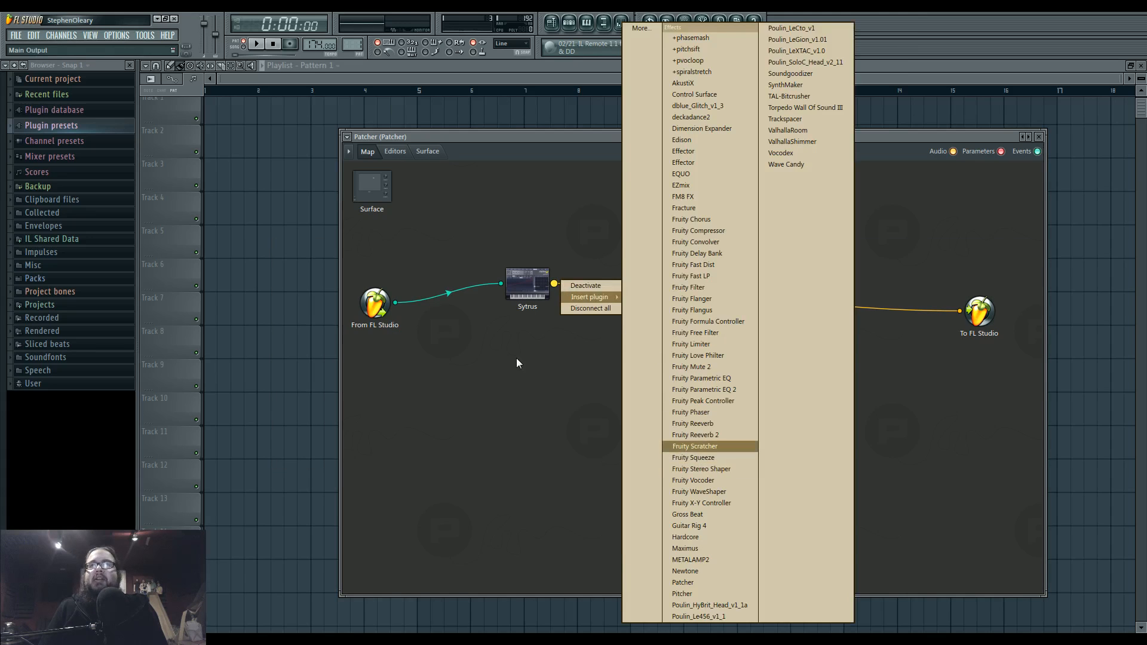
pyautogui.click(537, 331)
pyautogui.rightClick(554, 283)
pyautogui.moveTo(583, 304)
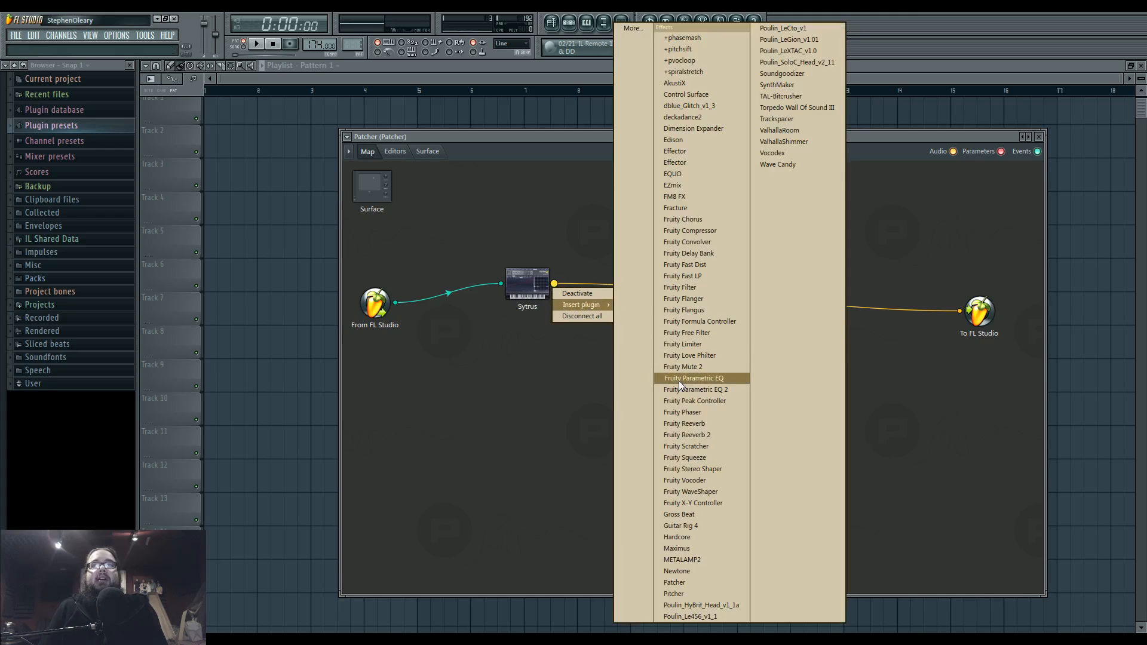
pyautogui.click(711, 389)
# - Move band 2 of Parametric EQ 2 up into the mid frequencies, keeping its level flat
pyautogui.rightClick(423, 417)
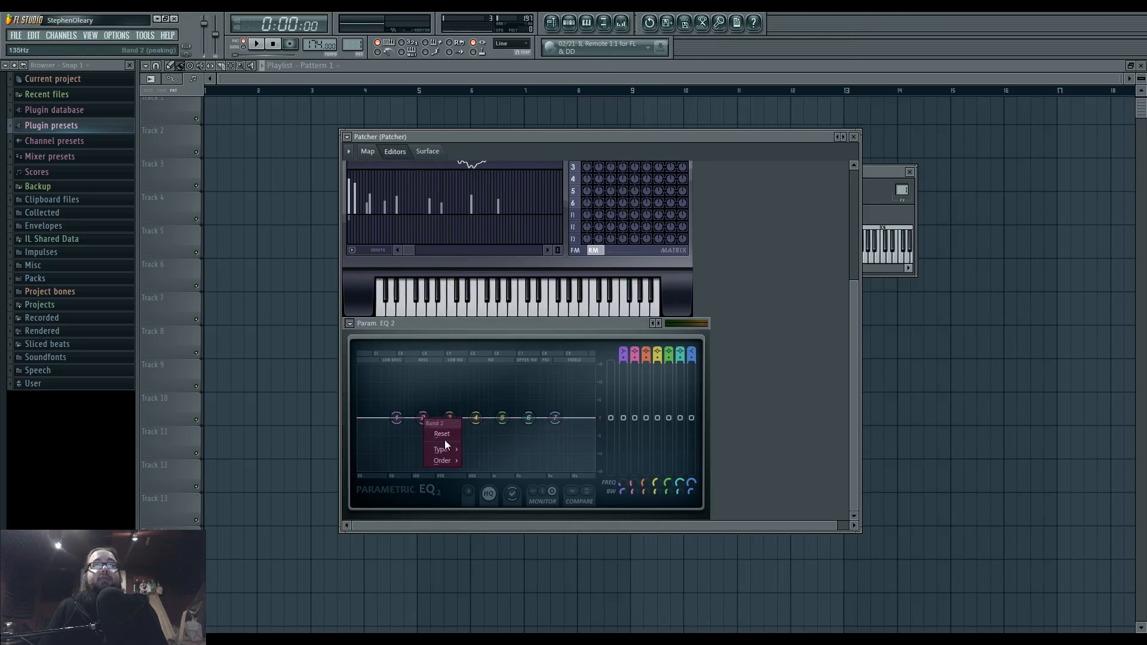
pyautogui.moveTo(444, 444)
pyautogui.click(499, 471)
pyautogui.moveTo(423, 418); pyautogui.dragTo(483, 417)
# - Place a one-bar G4 note at the start of Patcher's piano roll and play the pattern
pyautogui.click(569, 23)
pyautogui.rightClick(520, 249)
pyautogui.click(593, 246)
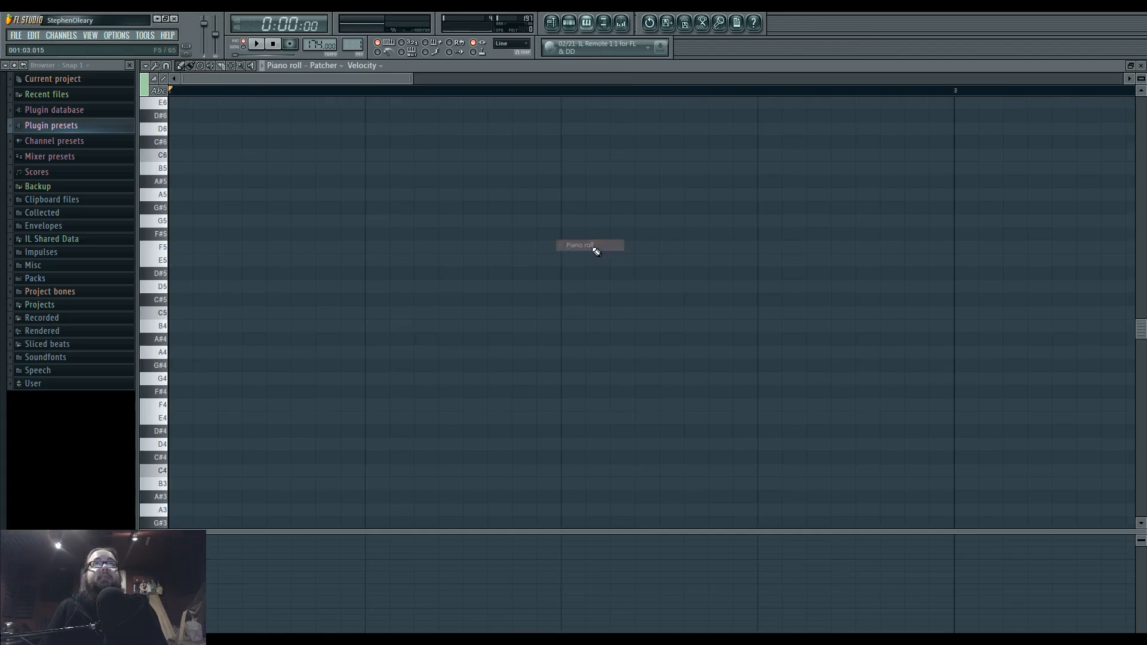
pyautogui.click(181, 391)
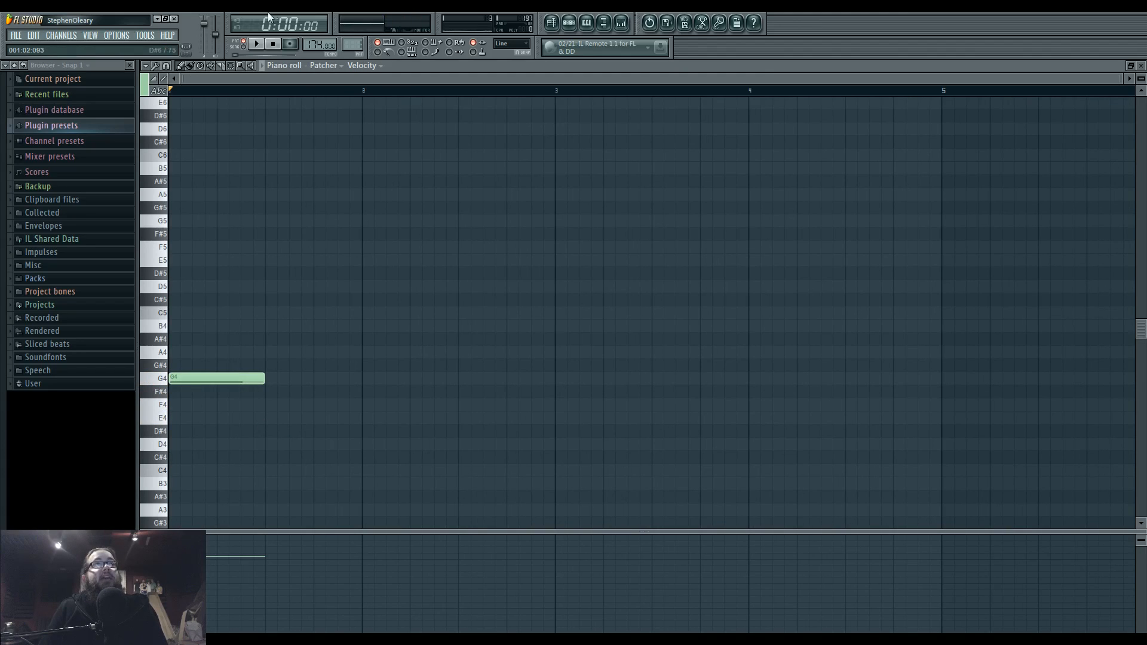
pyautogui.press('space')
pyautogui.moveTo(265, 379); pyautogui.dragTo(360, 381)
pyautogui.press('space')
pyautogui.press('space')
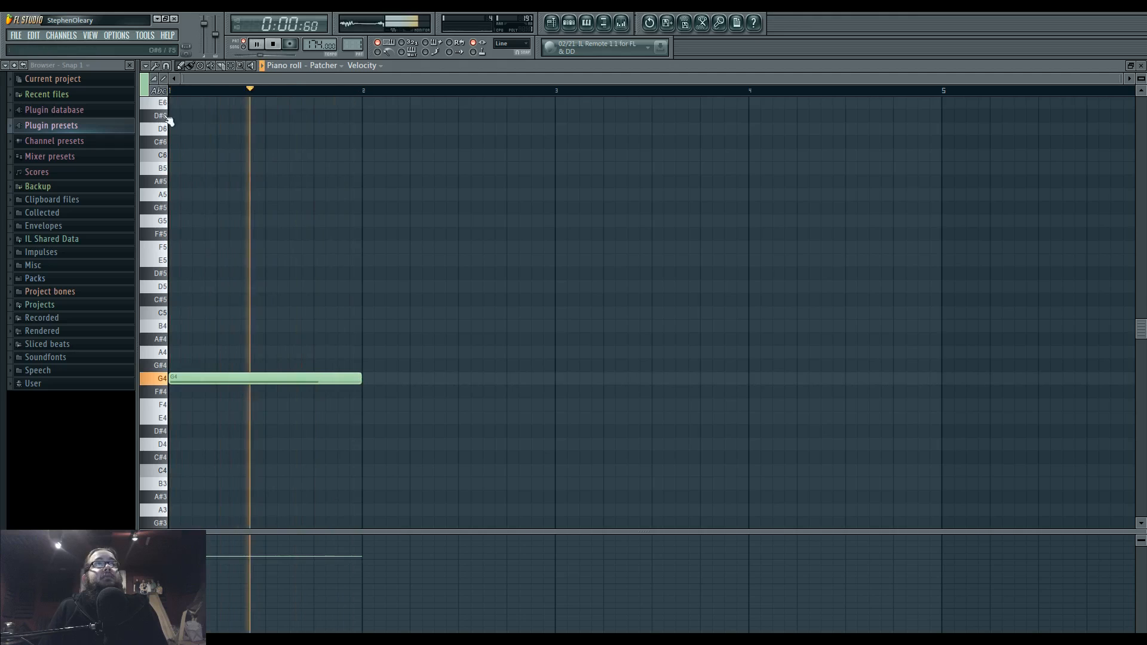
# - Add a half-bar F4 note in the second half of bar 1
pyautogui.click(266, 406)
pyautogui.click(443, 405)
pyautogui.rightClick(443, 405)
pyautogui.moveTo(456, 405); pyautogui.dragTo(360, 405)
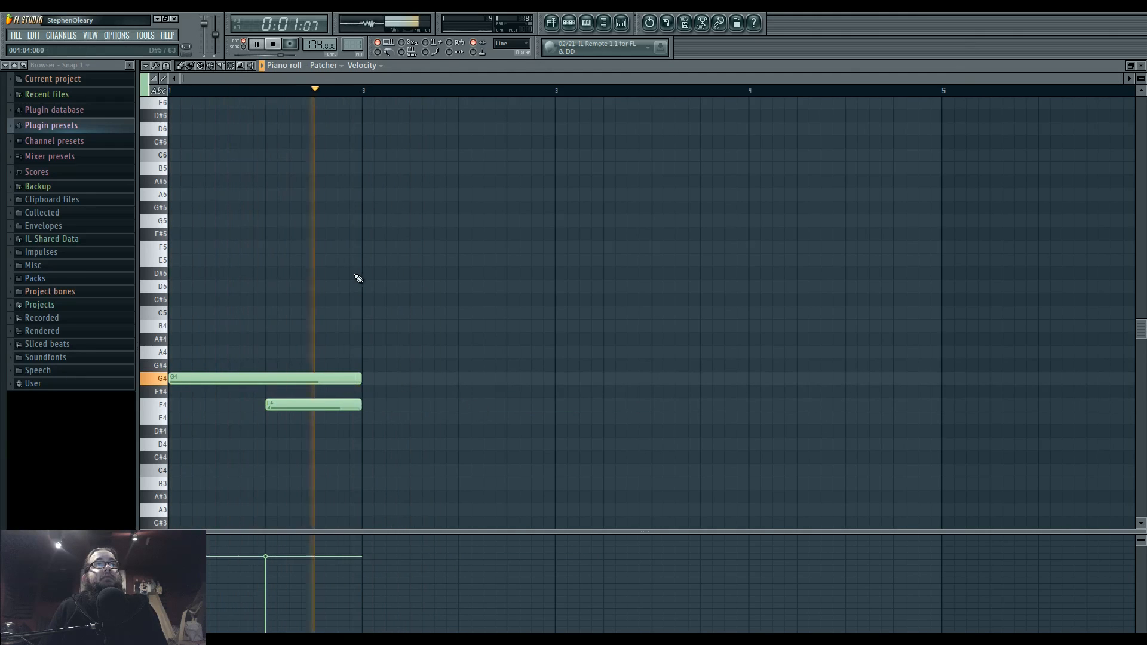
pyautogui.click(366, 246)
pyautogui.moveTo(554, 247); pyautogui.dragTo(440, 246)
pyautogui.rightClick(427, 247)
pyautogui.press('space')
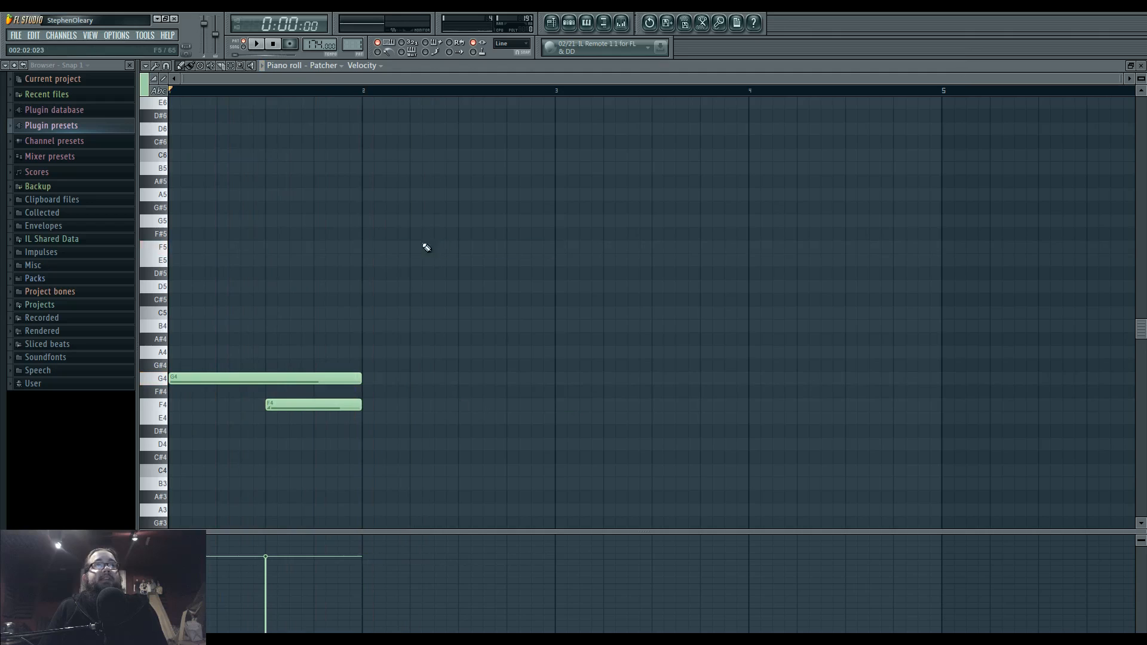
# - Add a half-bar G5 note at the start of bar 2 and an A#4 note in its second half
pyautogui.click(367, 220)
pyautogui.click(456, 287)
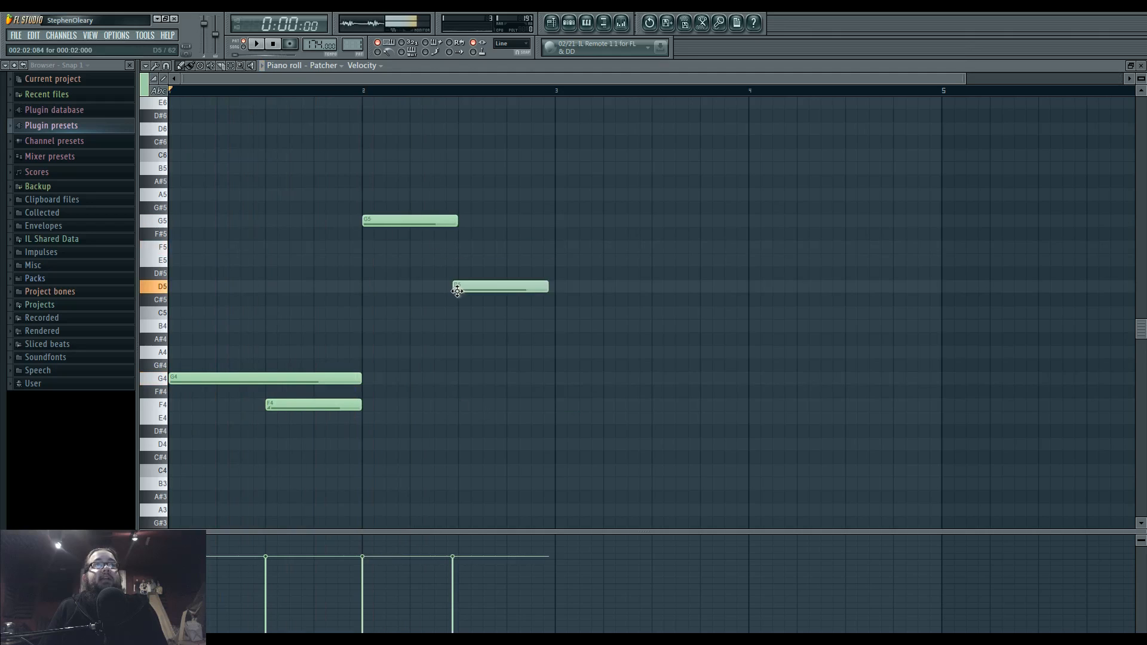
pyautogui.rightClick(481, 286)
pyautogui.click(456, 326)
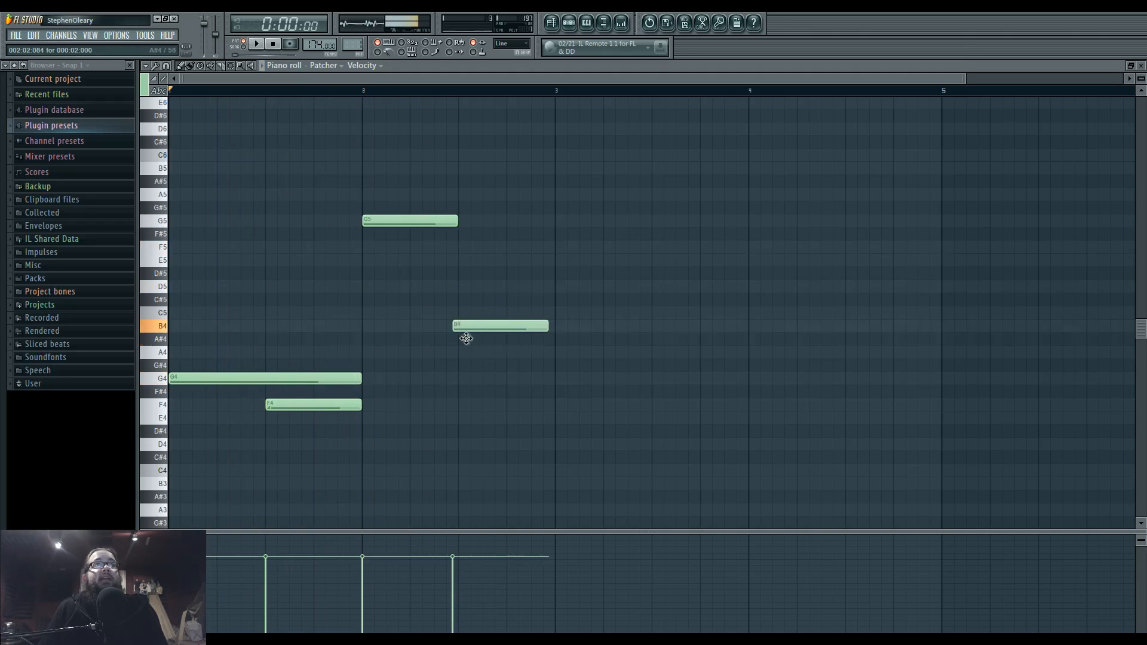
pyautogui.moveTo(466, 338); pyautogui.dragTo(483, 354)
# - Set operator 4's frequency ratio to 0.0100 in Sytrus, ring-modulate operator 3 with it, and audition several notes
pyautogui.click(568, 23)
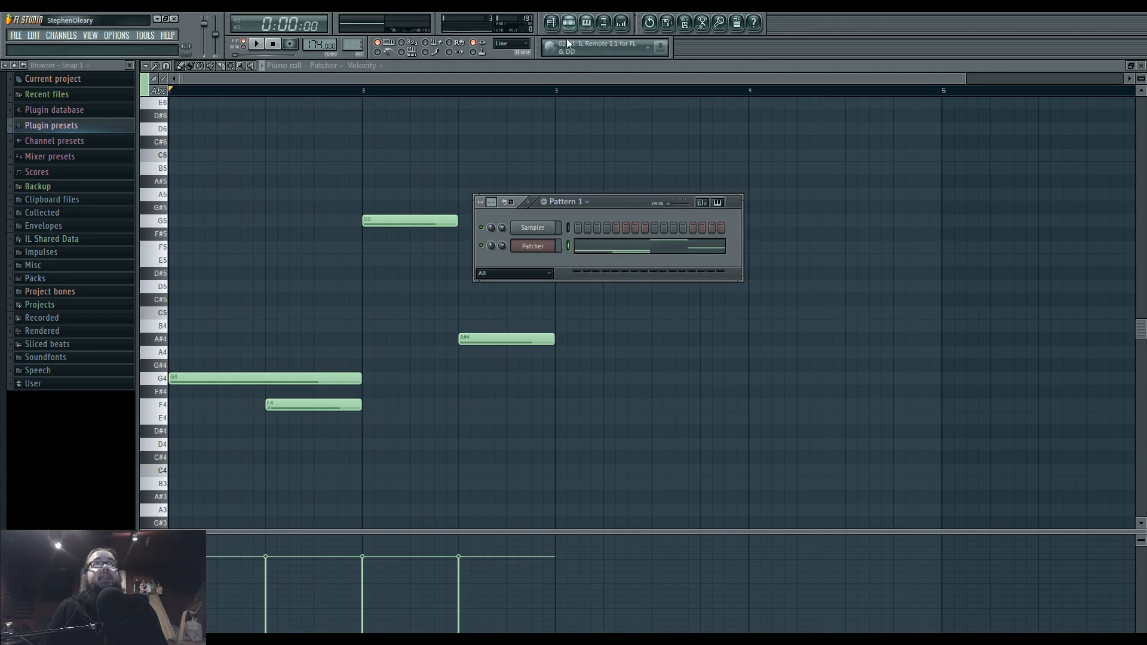
pyautogui.click(525, 246)
pyautogui.click(610, 240)
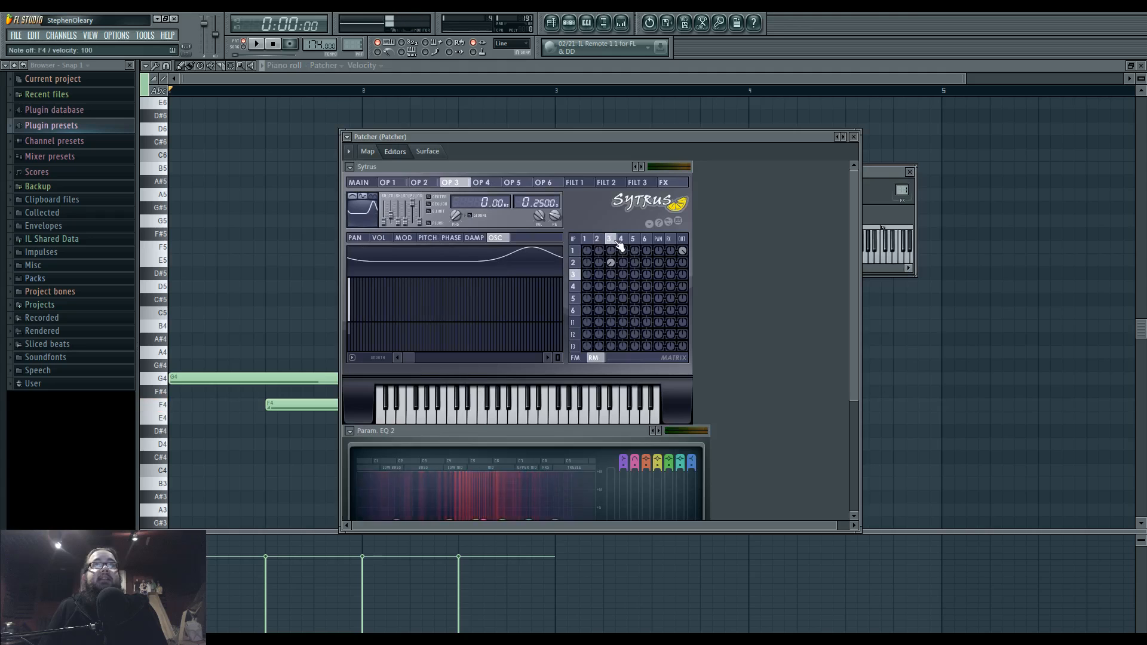
pyautogui.click(620, 240)
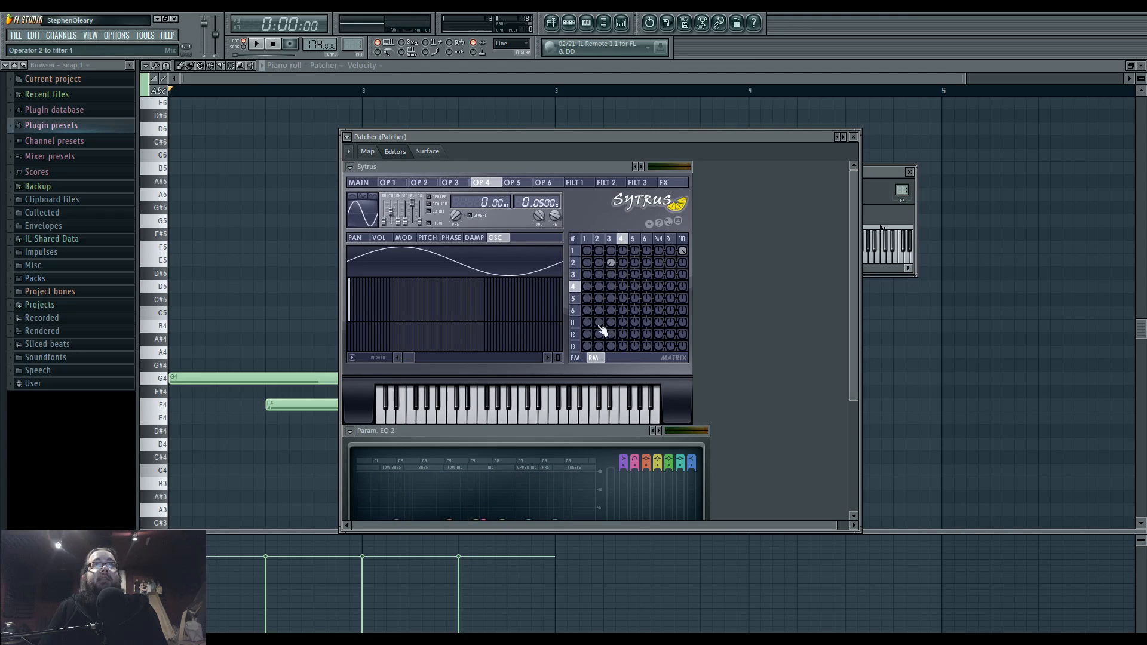
pyautogui.moveTo(622, 274); pyautogui.dragTo(622, 284)
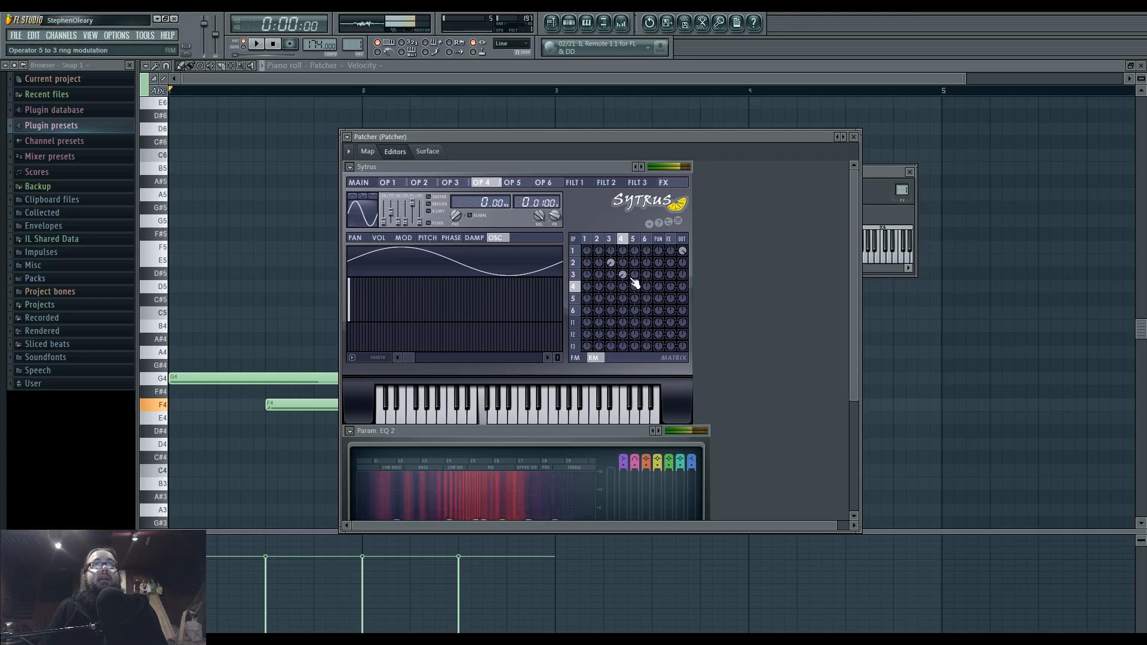
pyautogui.press('r')
pyautogui.press('n')
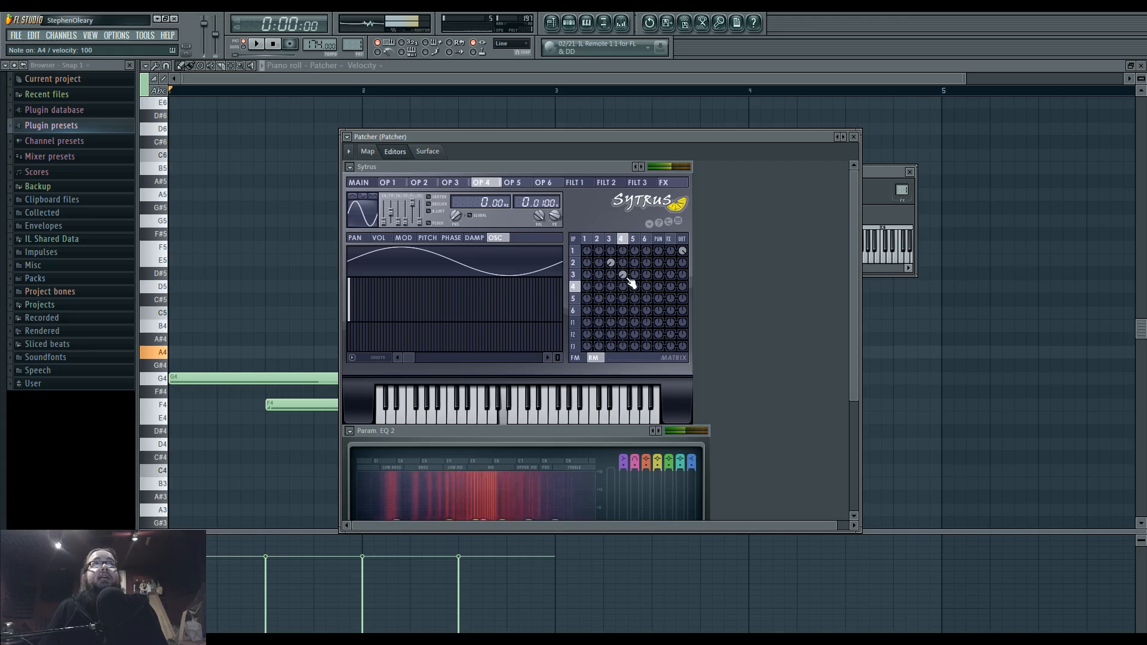
pyautogui.press('x')
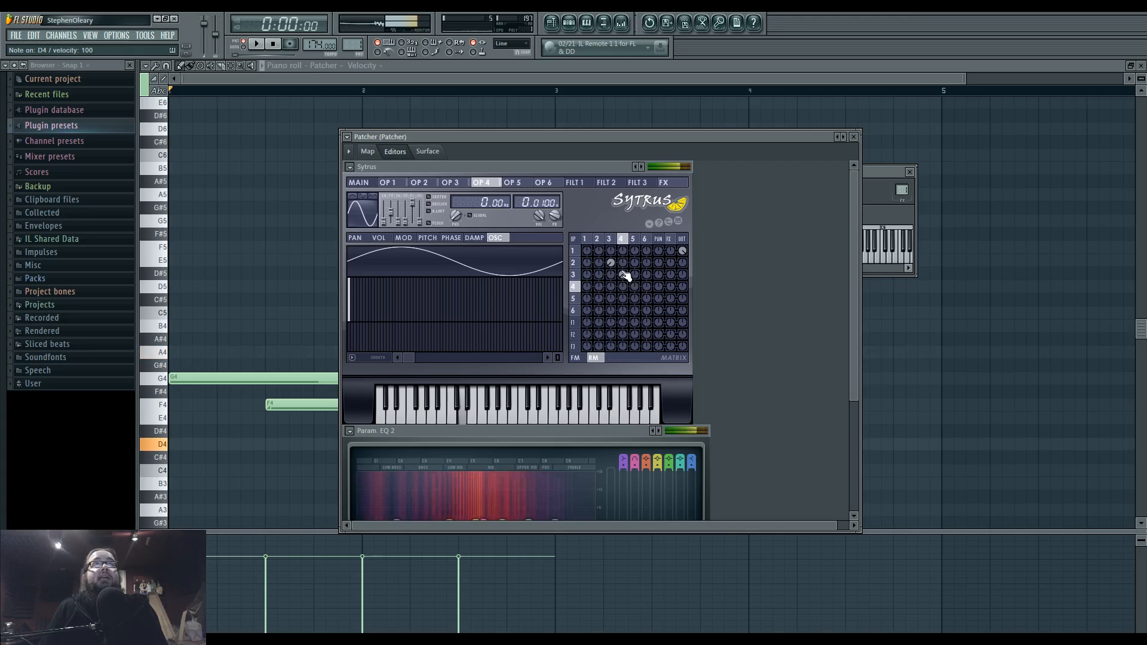
# - Change operator 4's waveform options to turn its full sine into a single half-sine arch, and audition the sound
pyautogui.click(353, 196)
pyautogui.press('v')
pyautogui.click(363, 196)
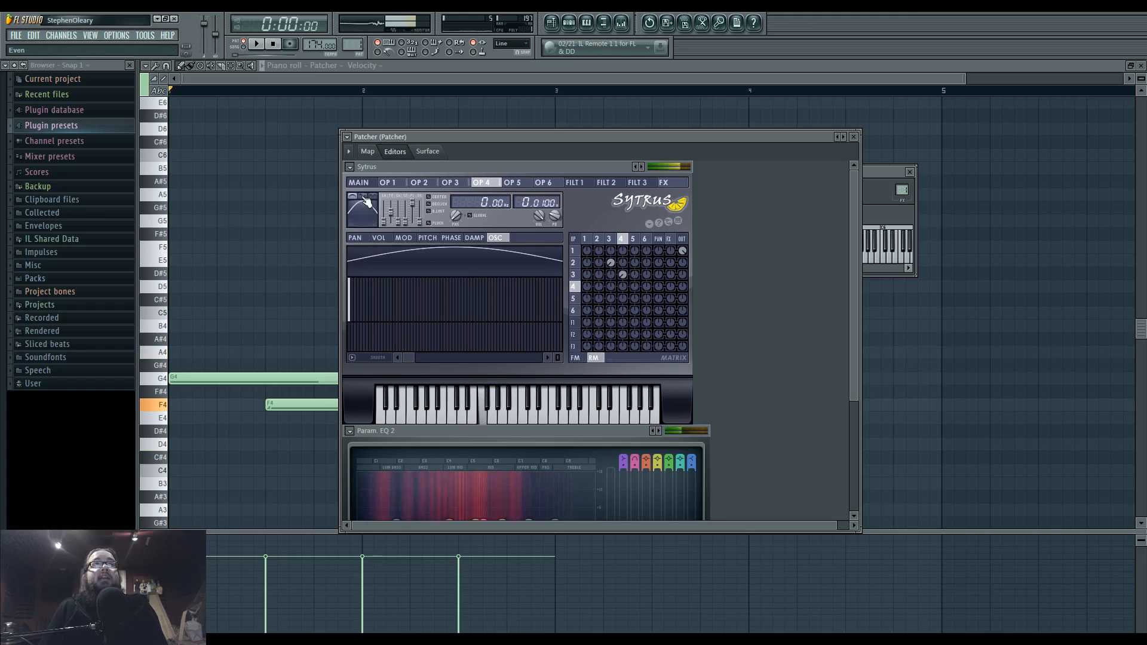
pyautogui.press('t')
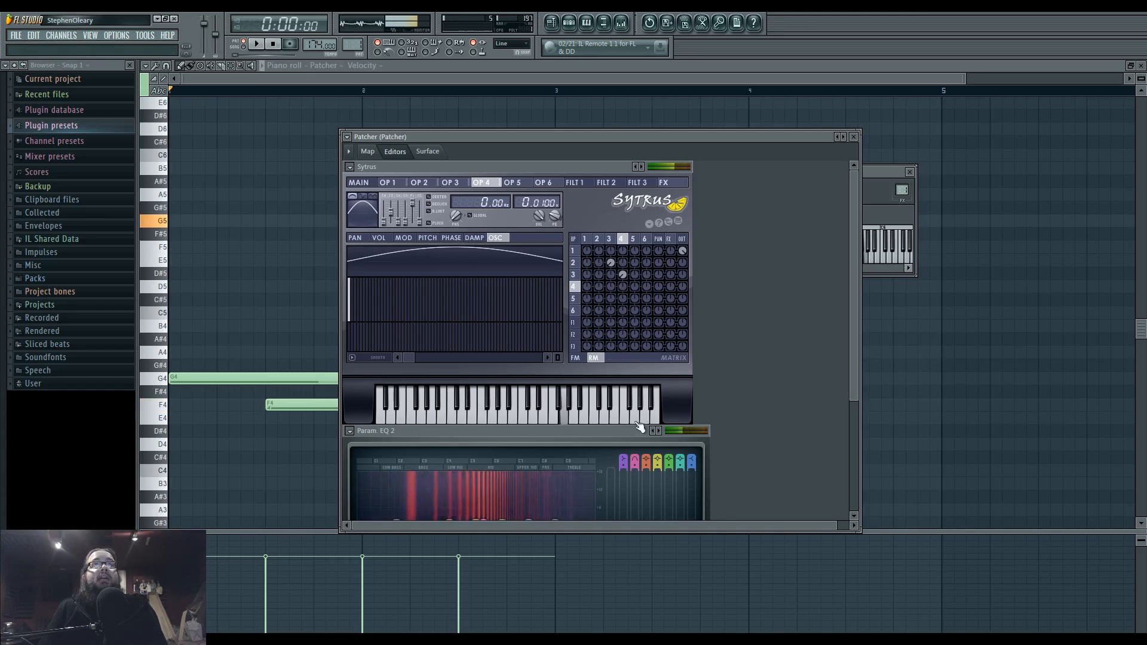
pyautogui.press('x')
# - Set operator 2's frequency ratio to 0.2500 and play the pattern
pyautogui.click(597, 239)
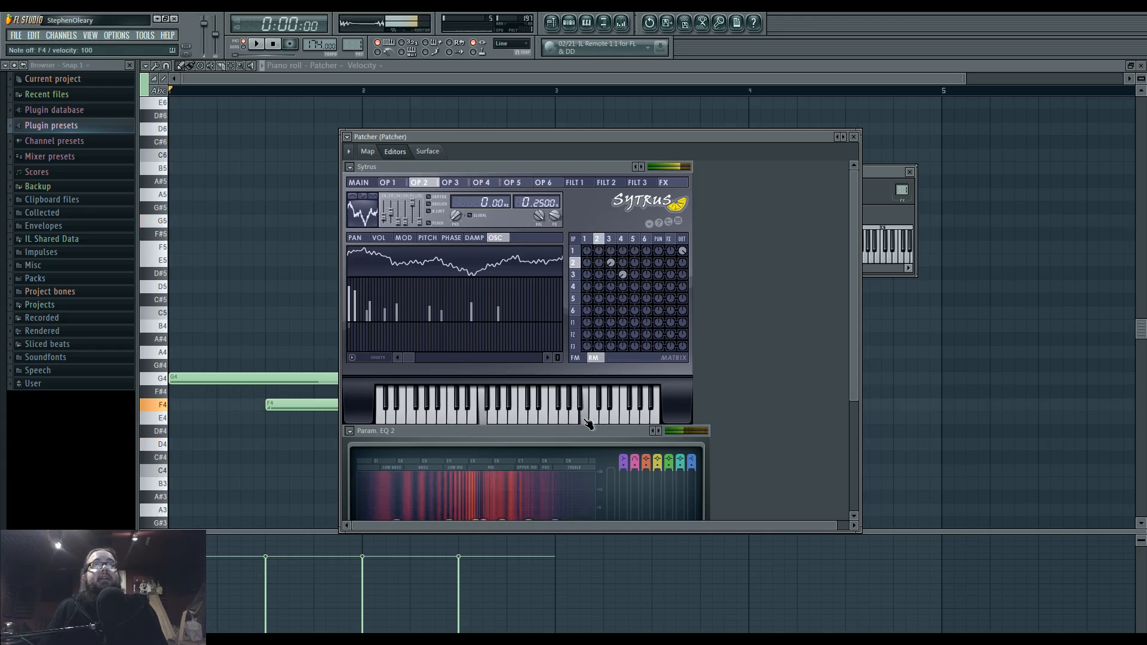
pyautogui.press('v')
pyautogui.press('space')
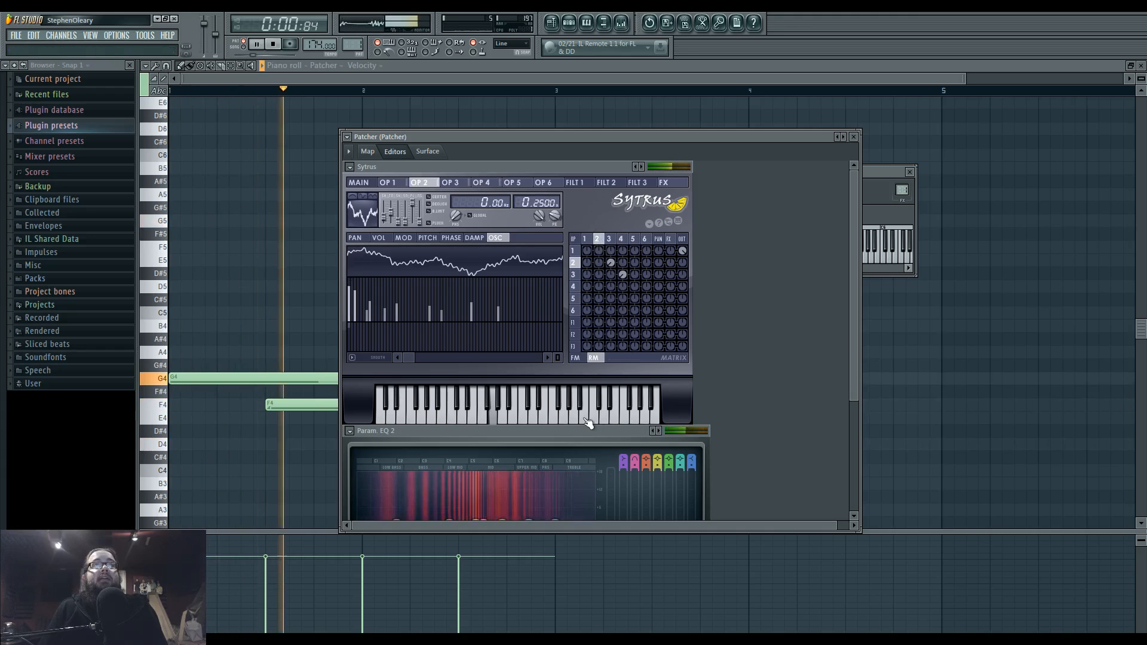
# - Set operator 4's ratio to 0.0200, its ring modulation of operator 3 to -62%, and its waveform shaping to 25%
pyautogui.click(621, 238)
pyautogui.moveTo(541, 204); pyautogui.dragTo(541, 200)
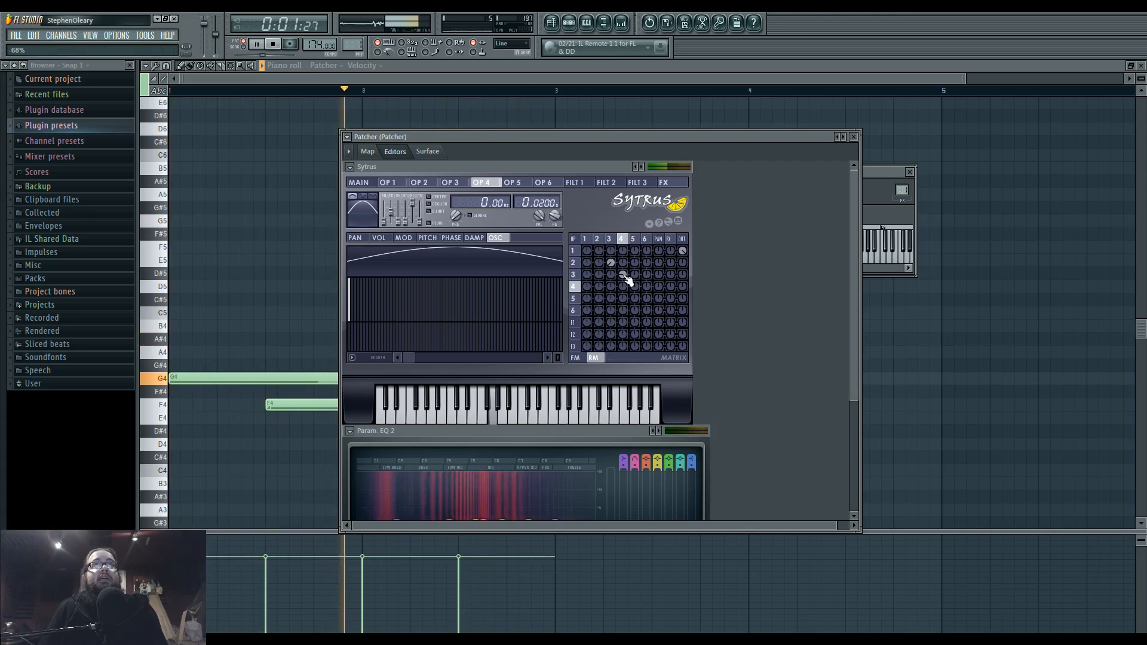
pyautogui.moveTo(623, 275); pyautogui.dragTo(623, 278)
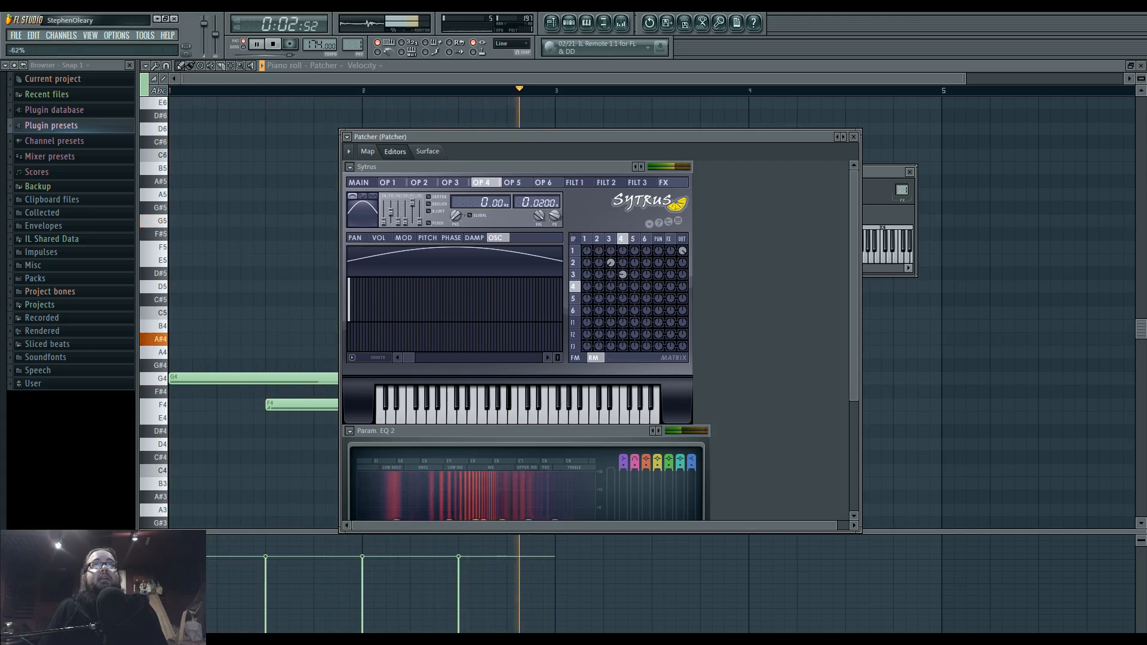
pyautogui.moveTo(394, 220); pyautogui.dragTo(391, 218)
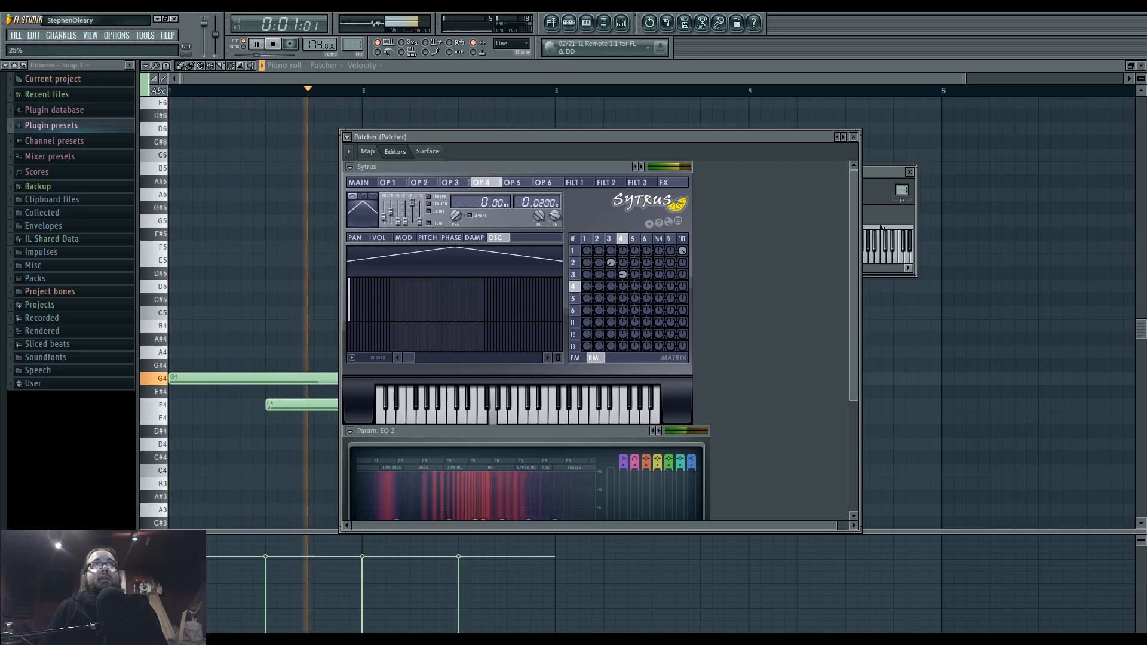
# - Skew operator 4's triangle waveform into a late-peaking curve, set operator 2's frequency ratio to 0.2510, and stop playback
pyautogui.moveTo(391, 219); pyautogui.dragTo(398, 209)
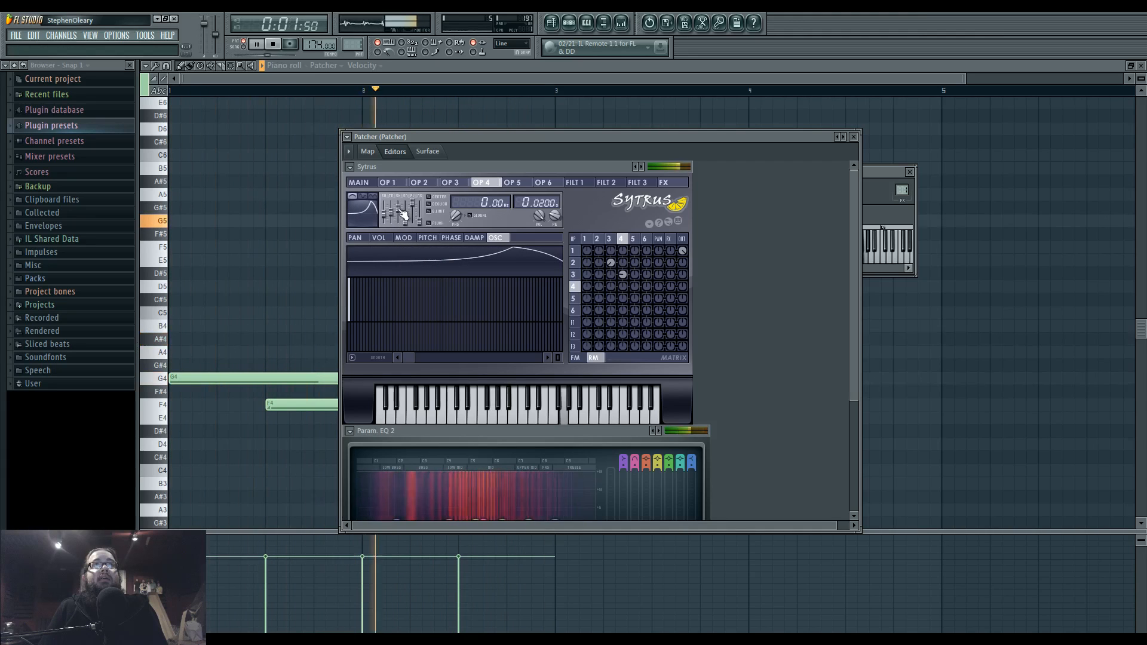
pyautogui.click(596, 239)
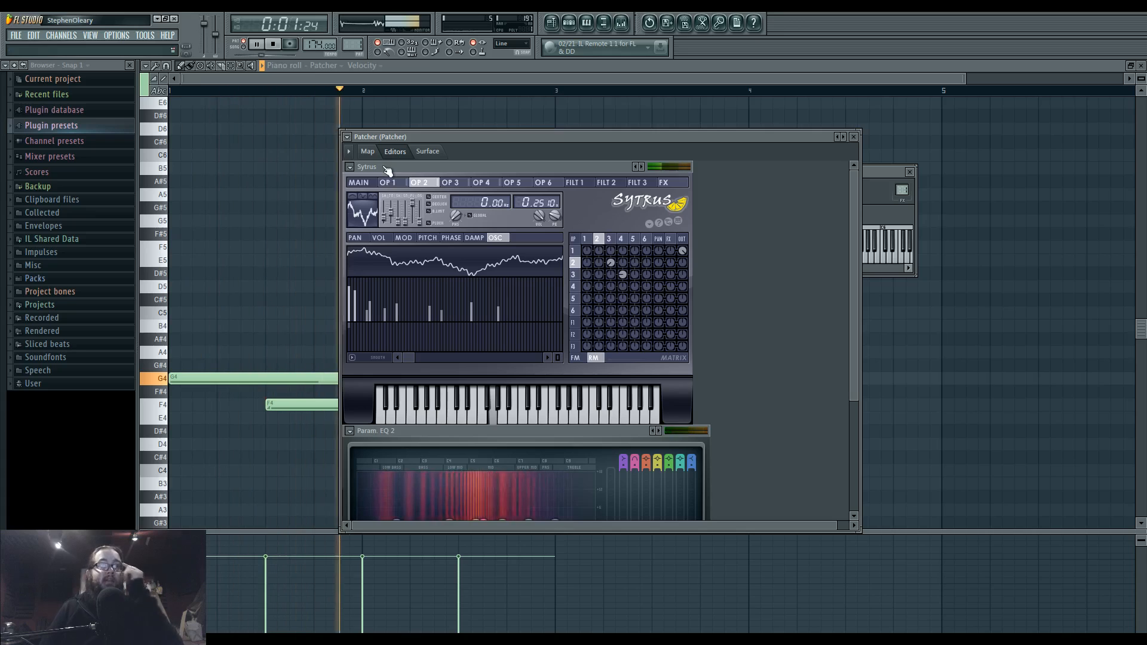
pyautogui.press('space')
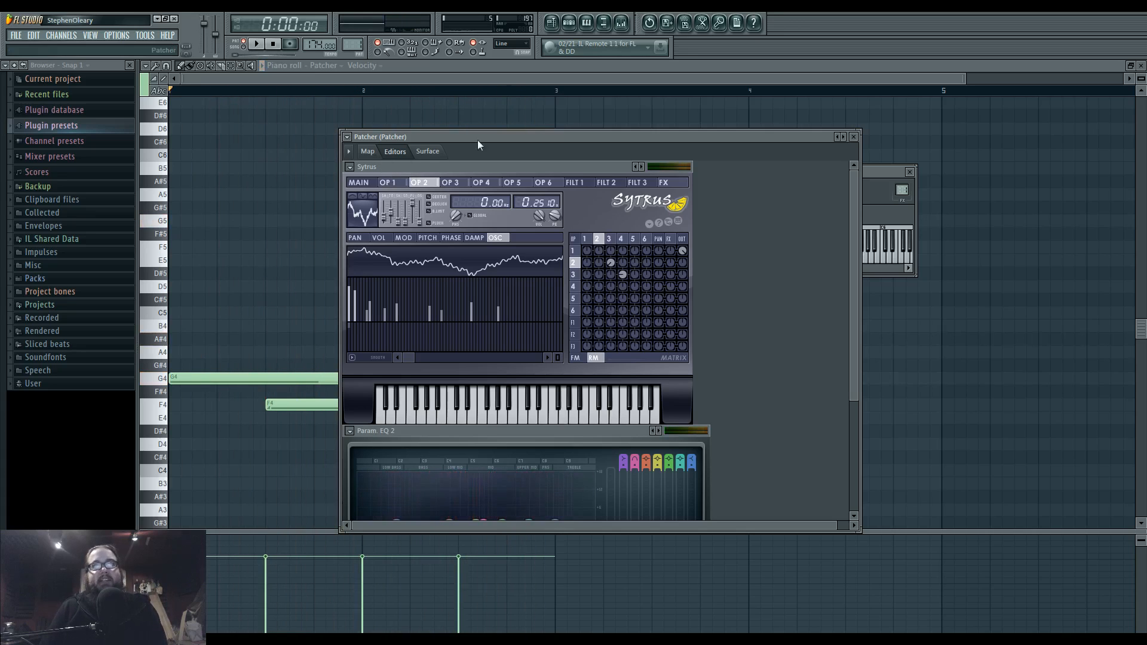
# - Place Pattern 1 at the start of track 1 in the playlist and keep playback stopped
pyautogui.click(551, 23)
pyautogui.press('space')
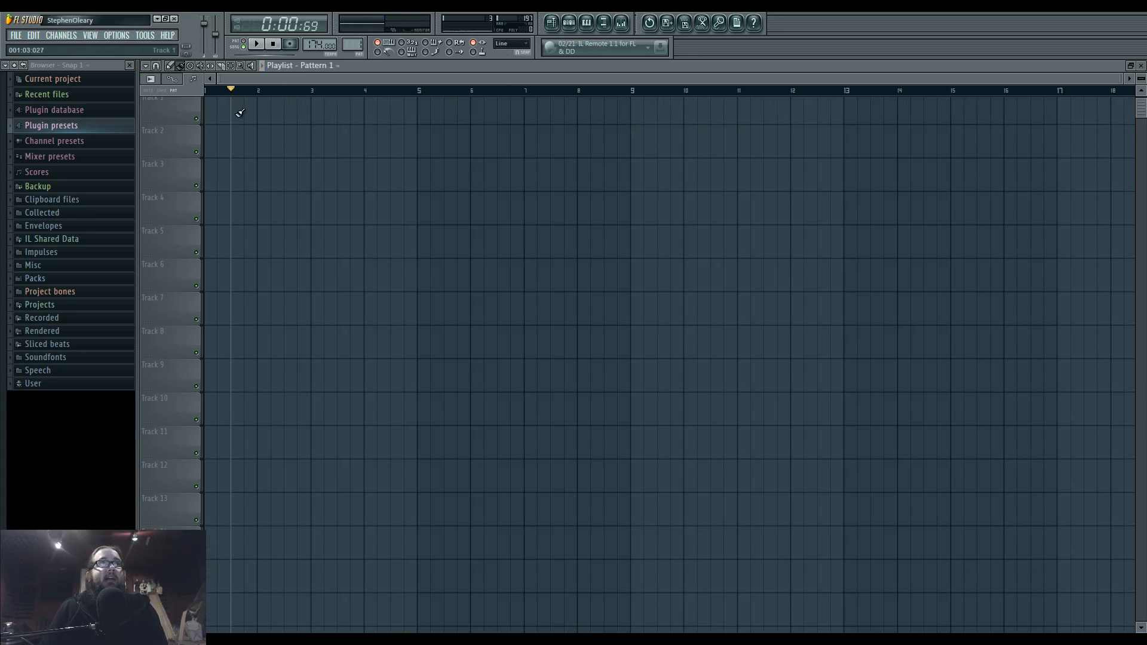
pyautogui.moveTo(263, 123); pyautogui.dragTo(224, 123)
pyautogui.click(277, 50)
# - Reopen Patcher, enlarge its window, and move Param. EQ 2's band 2 down in frequency to just below band 3
pyautogui.click(569, 25)
pyautogui.click(540, 250)
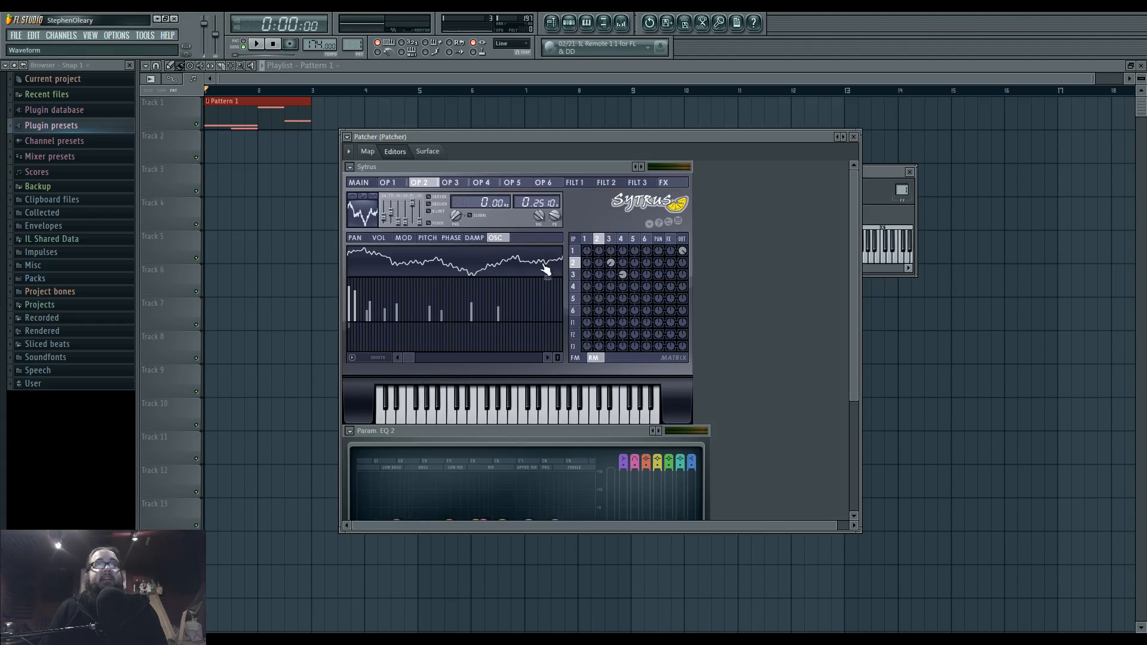
pyautogui.moveTo(854, 379); pyautogui.dragTo(920, 590)
pyautogui.moveTo(483, 486); pyautogui.dragTo(439, 487)
# - Activate the frequency and width parameters of Param. EQ 2's band 2 and create an automation clip for each
pyautogui.rightClick(644, 551)
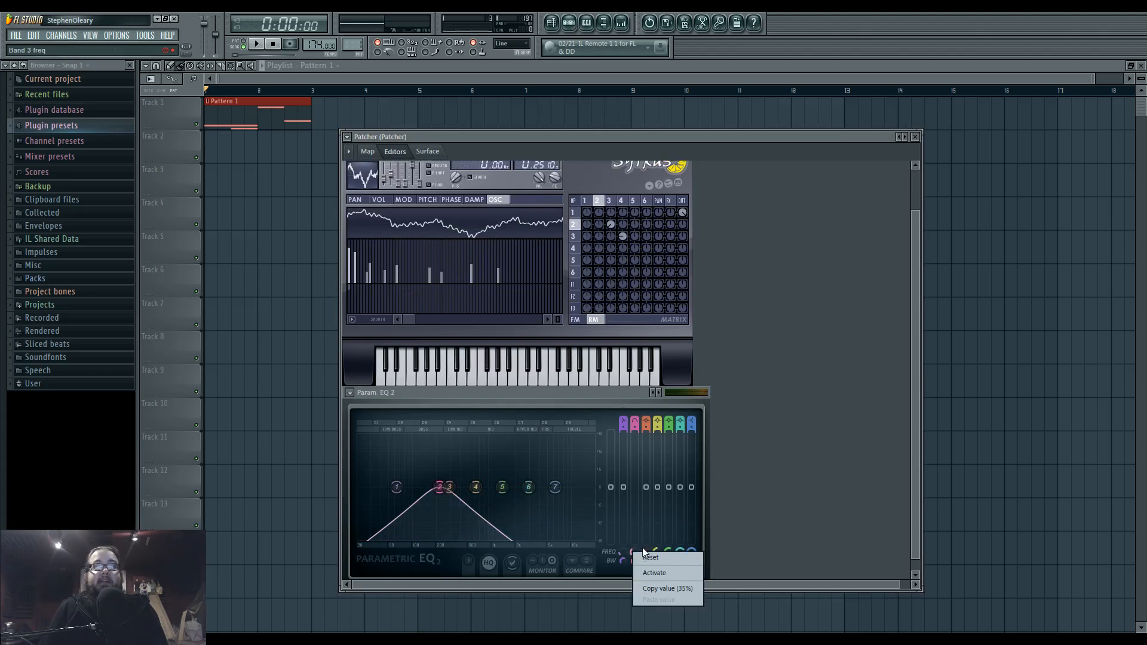
pyautogui.click(655, 573)
pyautogui.rightClick(632, 552)
pyautogui.click(675, 551)
pyautogui.rightClick(635, 560)
pyautogui.click(648, 581)
pyautogui.rightClick(637, 560)
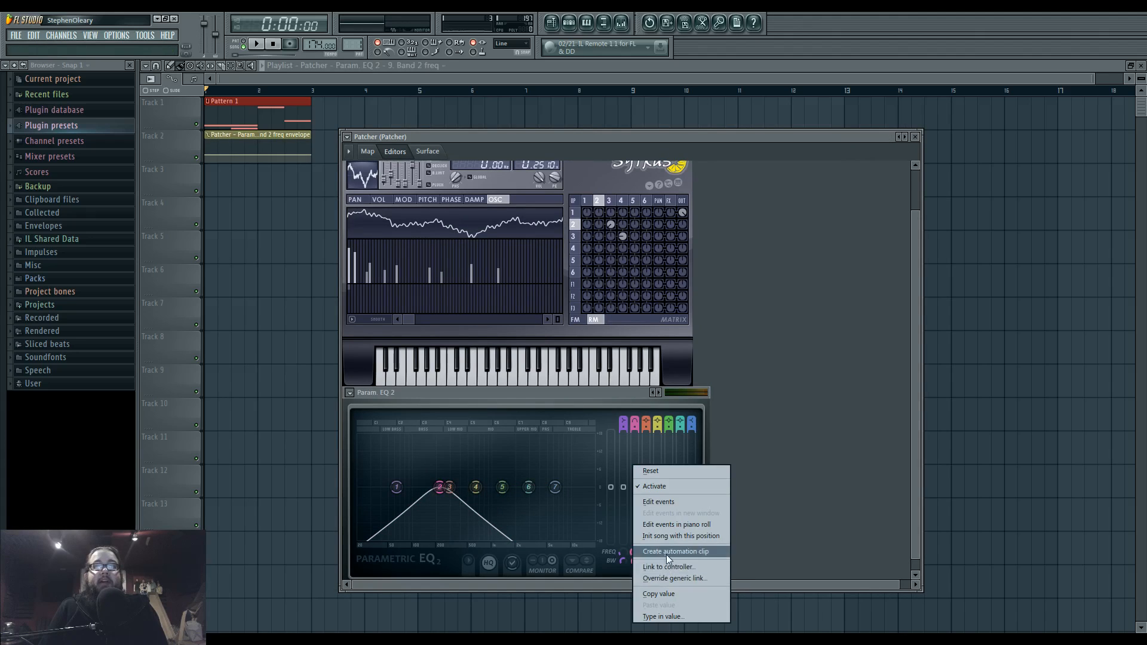
pyautogui.click(667, 552)
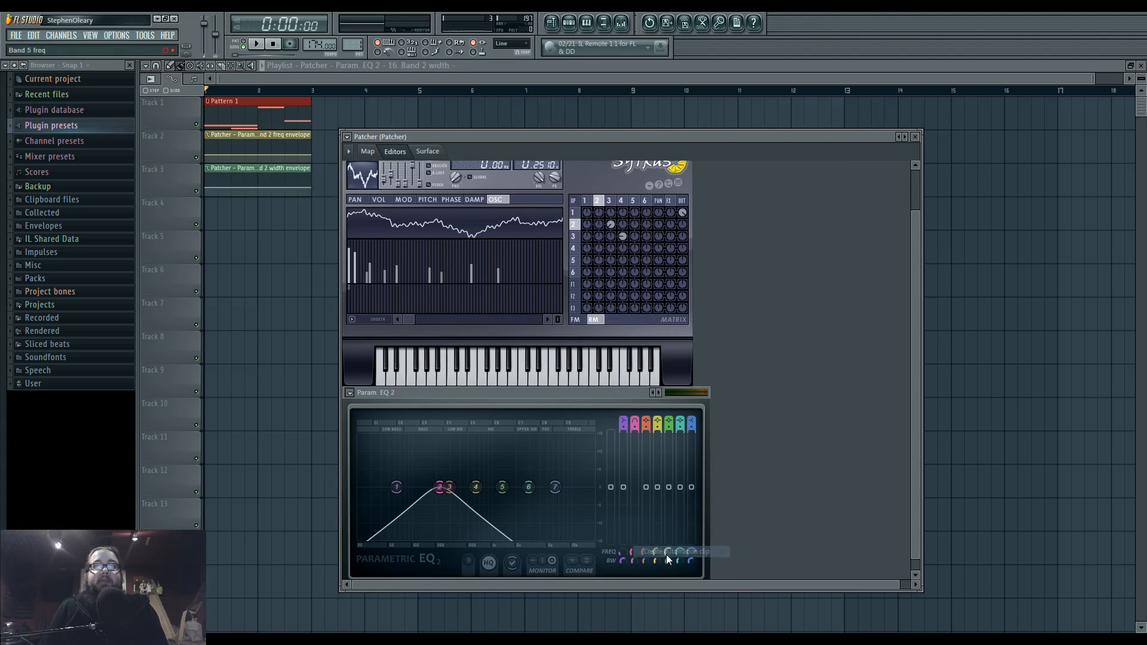
# - Make EQ band 3 a band stop filter at about 400 Hz and narrow its notch
pyautogui.moveTo(449, 487); pyautogui.dragTo(463, 487)
pyautogui.rightClick(463, 488)
pyautogui.moveTo(482, 524)
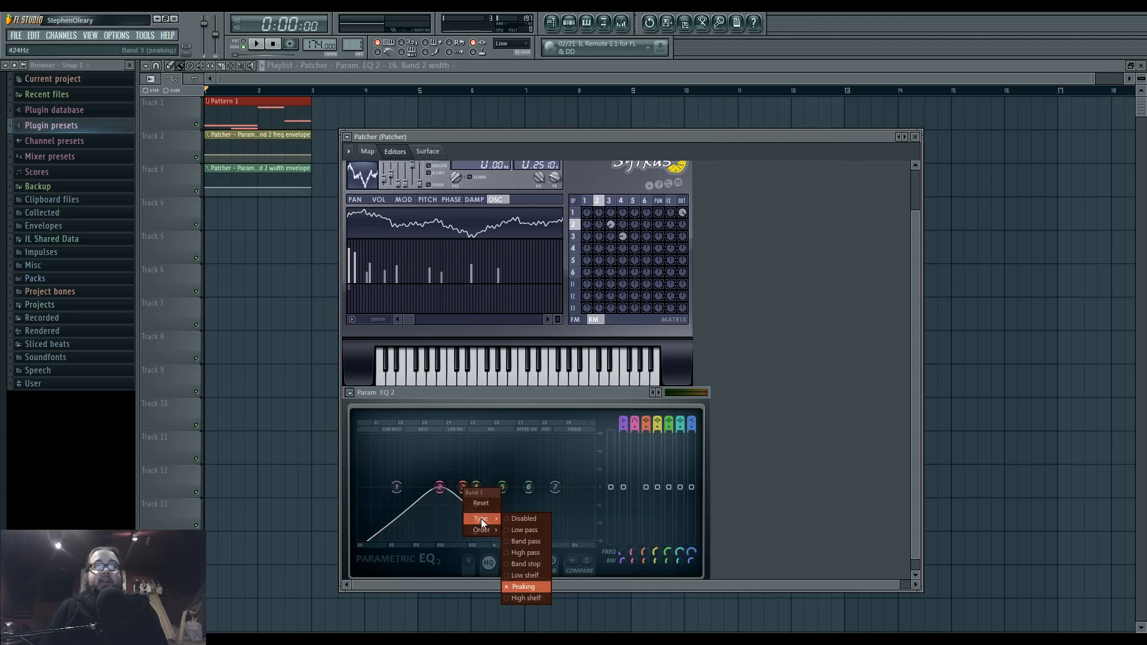
pyautogui.click(525, 564)
pyautogui.moveTo(463, 487)
pyautogui.mouseDown()
pyautogui.moveTo(424, 486)
pyautogui.moveTo(459, 487)
pyautogui.mouseUp()
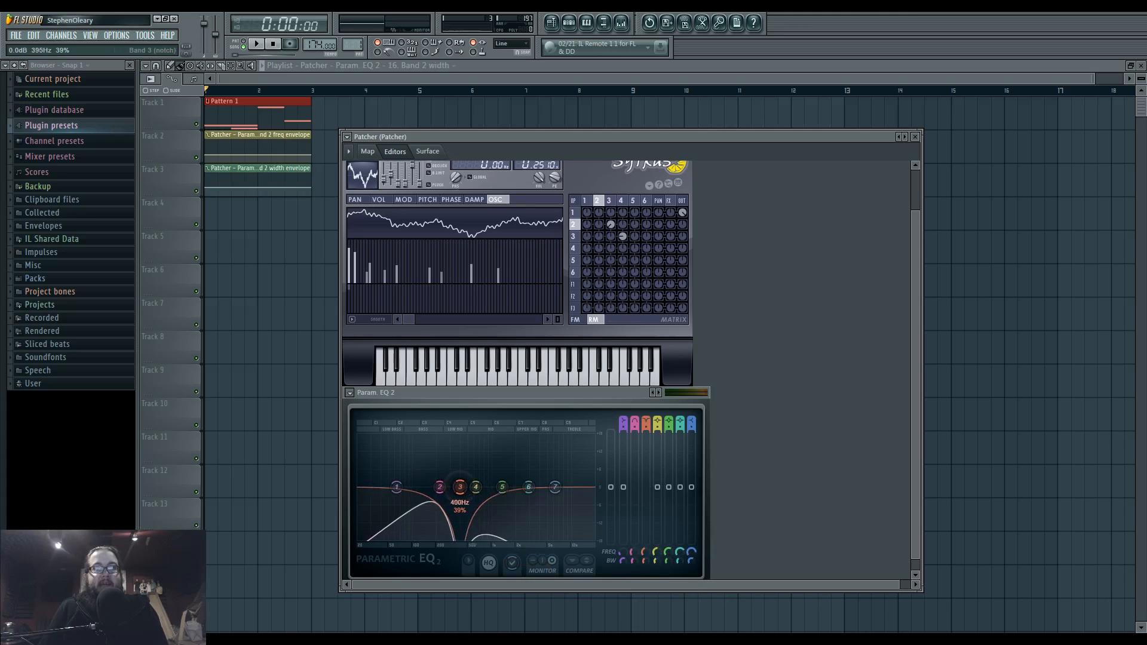
pyautogui.scroll(-2, 463, 488)
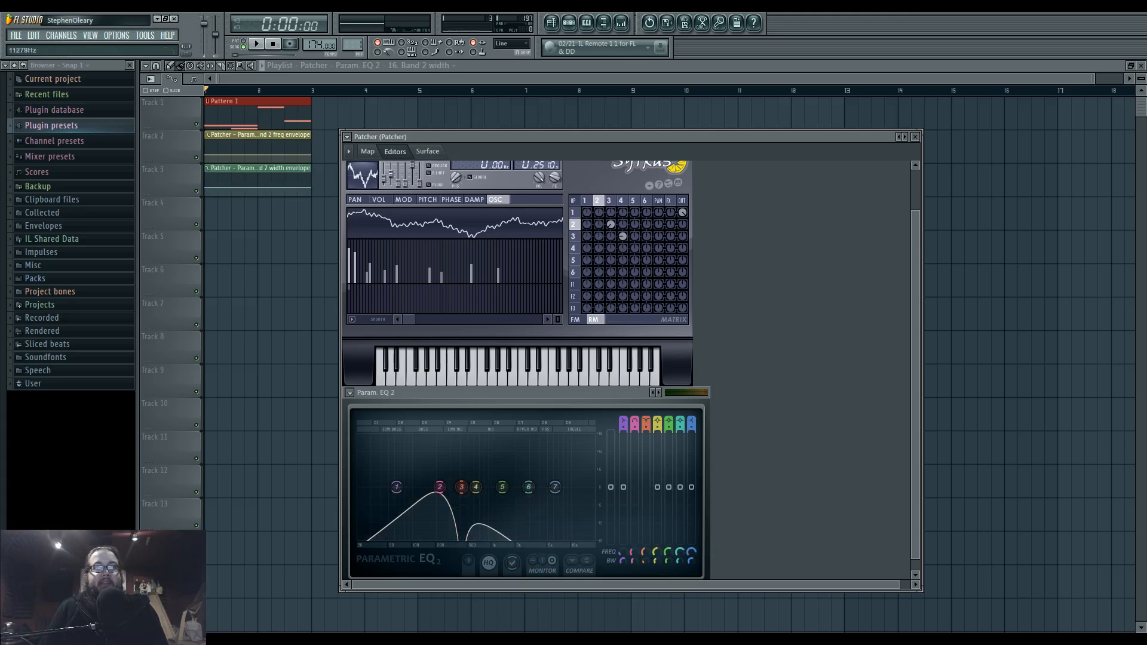
# - Create automation clips for the frequency and width of Param. EQ 2's band 3
pyautogui.rightClick(647, 554)
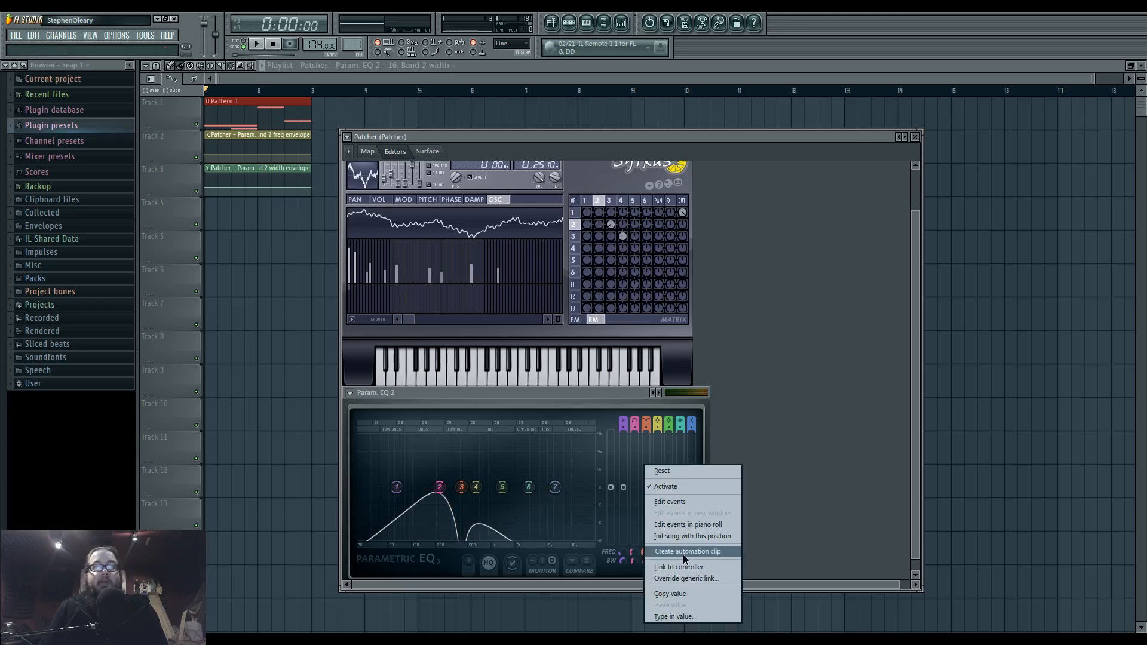
pyautogui.click(683, 554)
pyautogui.rightClick(644, 561)
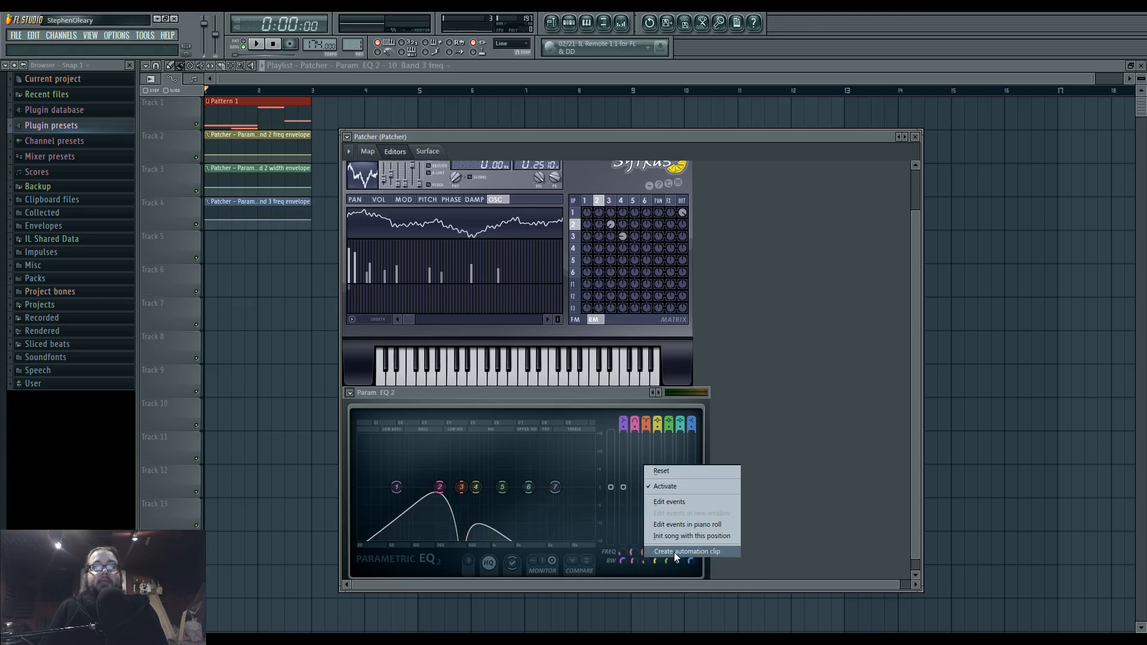
pyautogui.click(675, 553)
# - Bring the playlist forward, read the Ustream chat window in Firefox, and return to FL Studio
pyautogui.click(259, 356)
pyautogui.hotkey('alt', 'Tab')
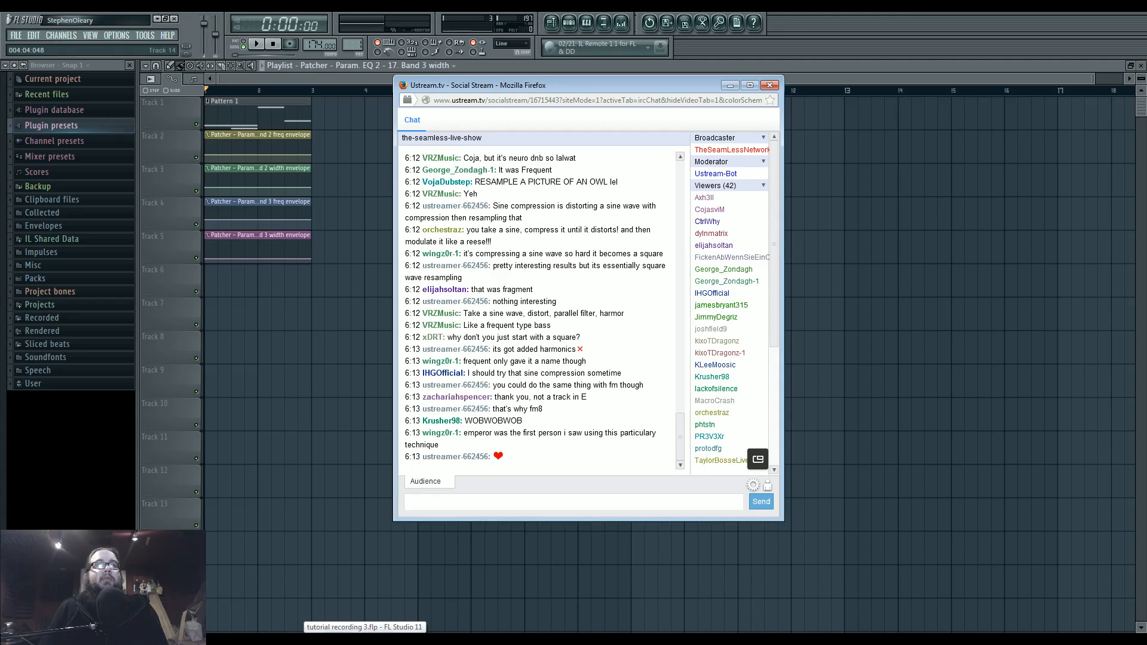
pyautogui.click(729, 86)
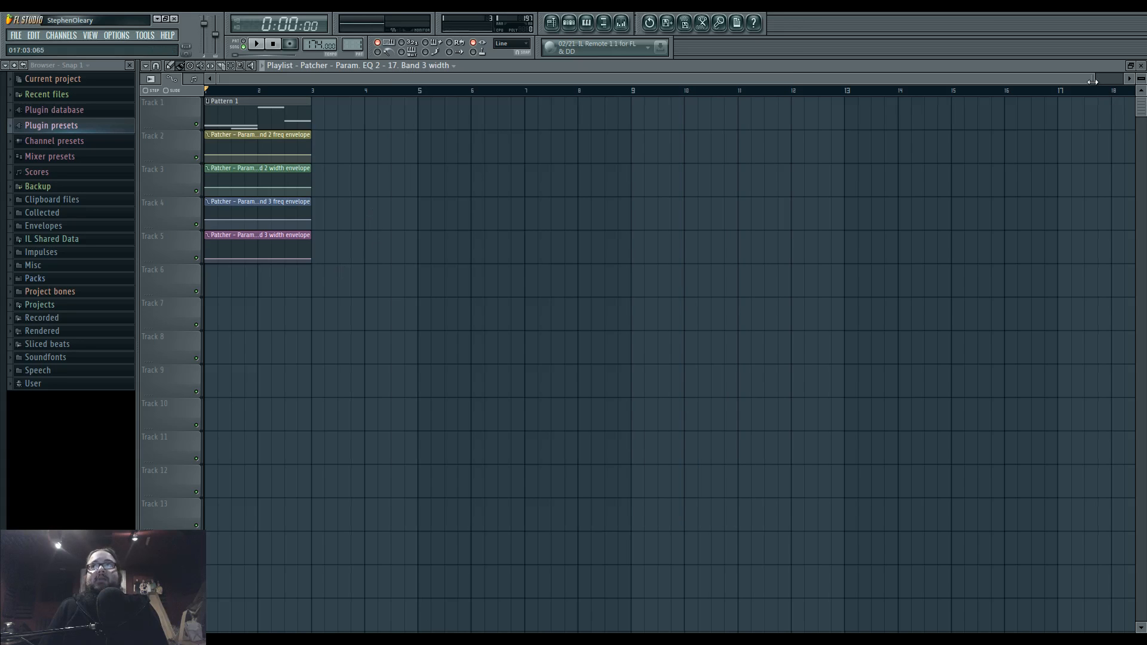
# - Draw a zigzag of peaks and dips across both bars of the Band 2 freq envelope and audition it
pyautogui.moveTo(1092, 81); pyautogui.dragTo(673, 81)
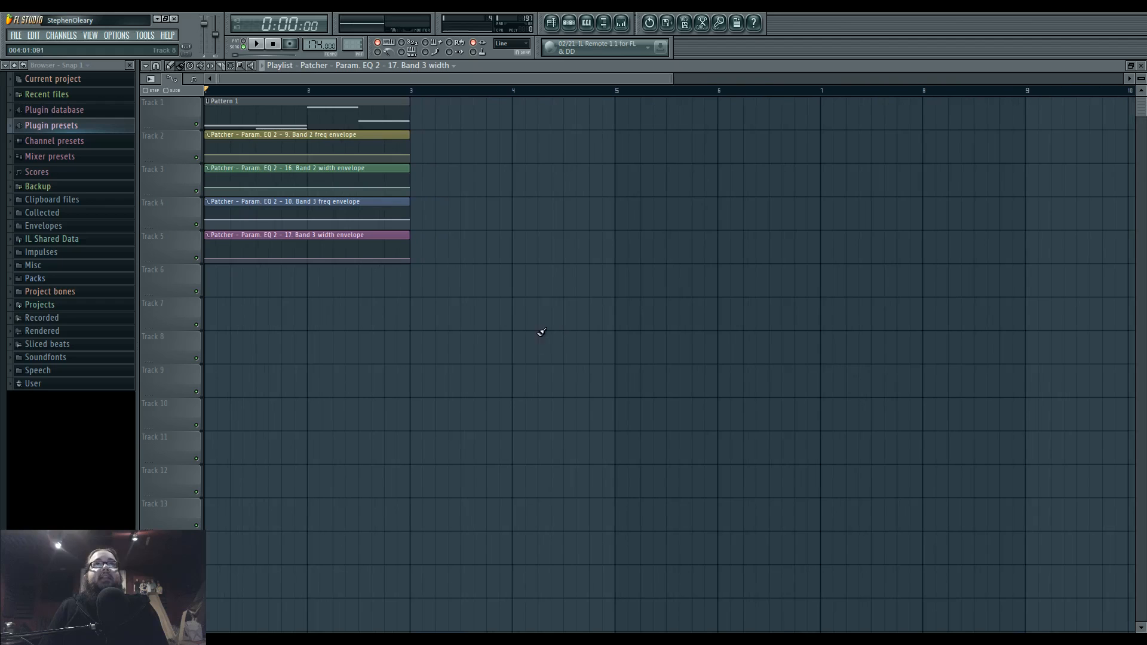
pyautogui.click(569, 22)
pyautogui.click(577, 25)
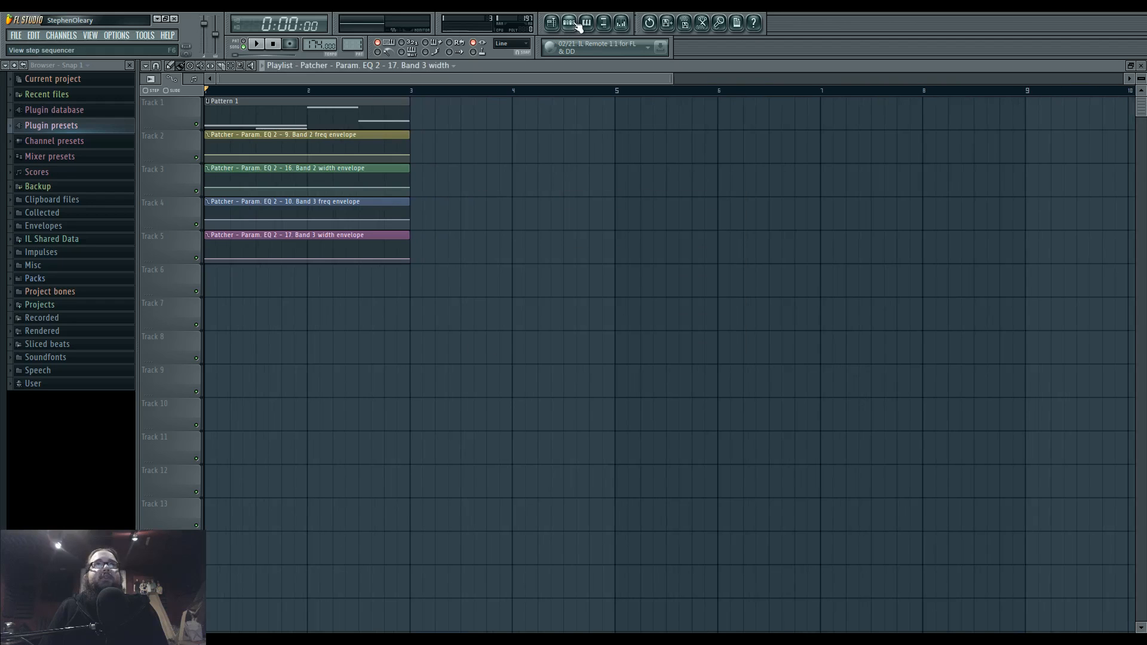
pyautogui.scroll(2, 351, 248)
pyautogui.rightClick(225, 151)
pyautogui.rightClick(246, 161)
pyautogui.rightClick(277, 144)
pyautogui.rightClick(309, 161)
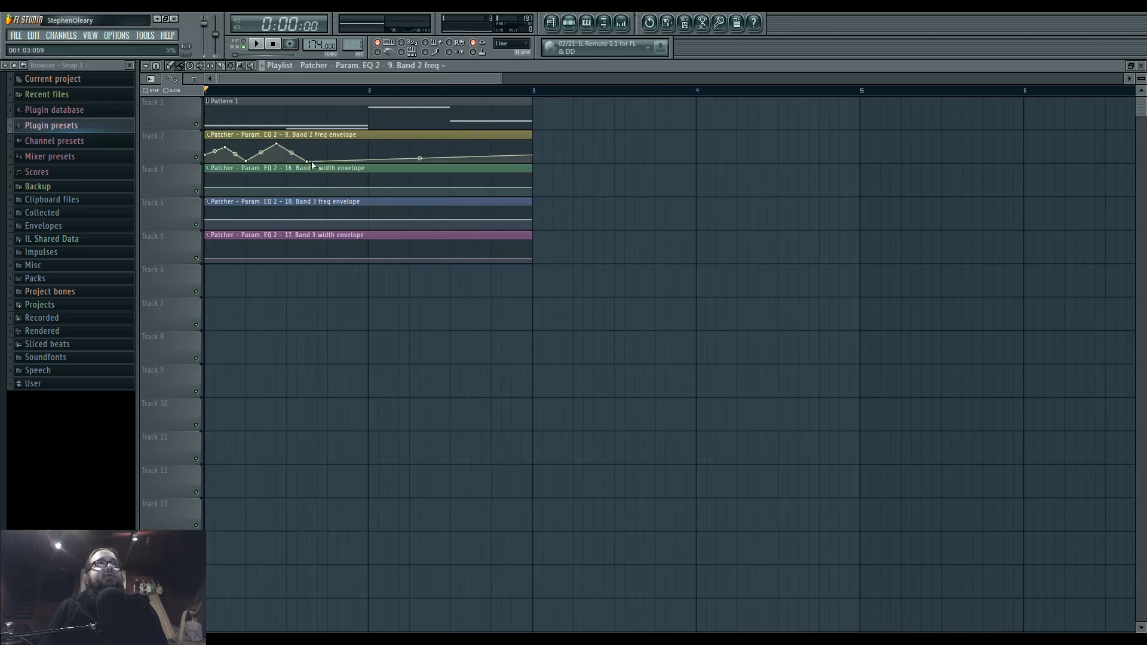
pyautogui.rightClick(369, 141)
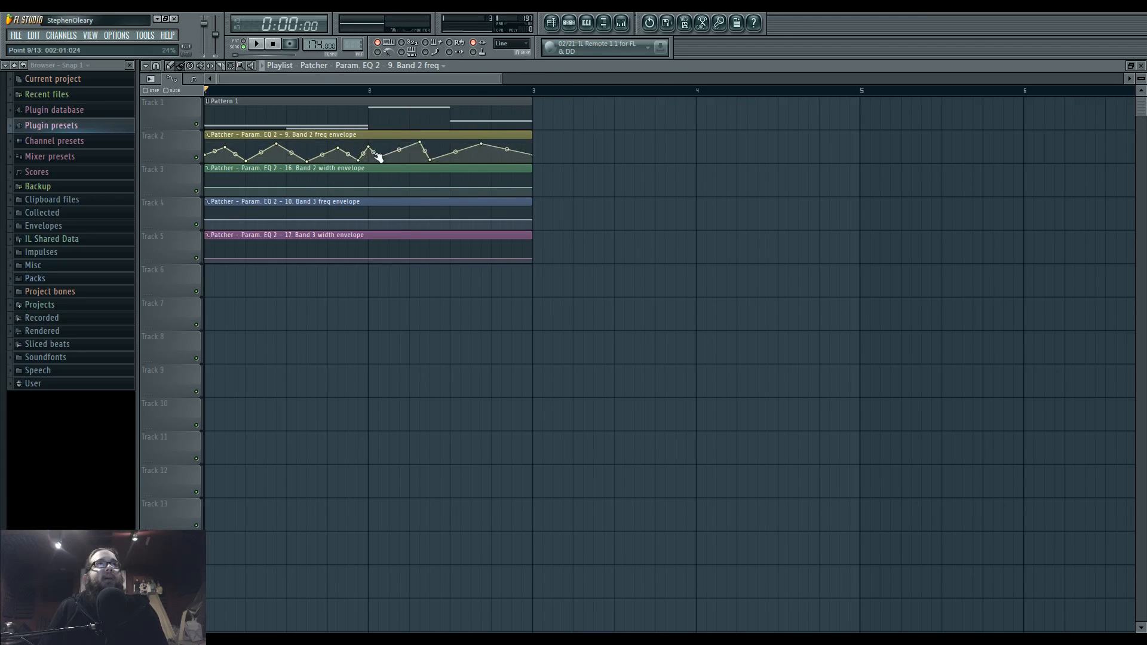
pyautogui.press('space')
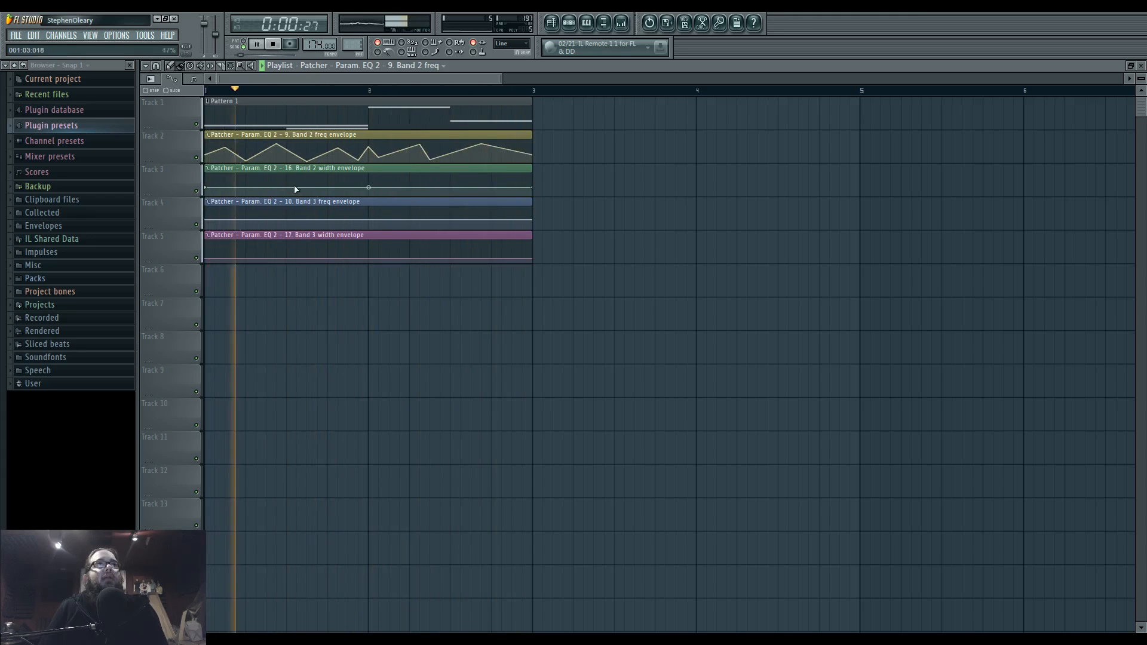
pyautogui.press('space')
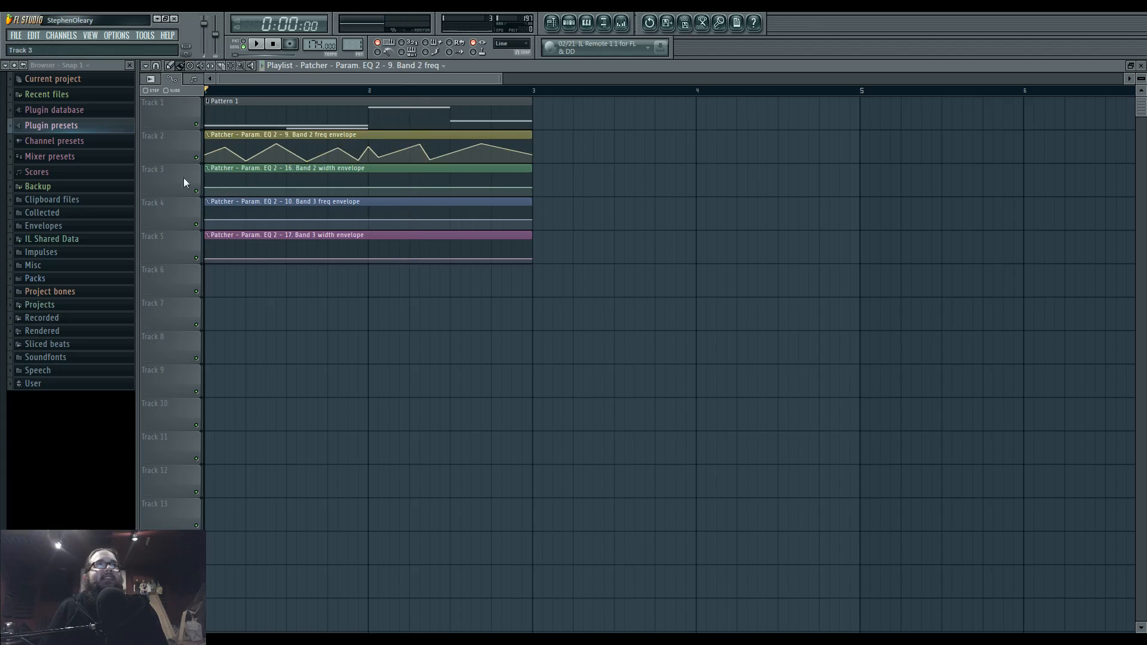
# - Shape the Band 2 width envelope into gentle rises and dips with a raised plateau late in bar 2, auditioning it
pyautogui.rightClick(236, 181)
pyautogui.rightClick(288, 188)
pyautogui.press('space')
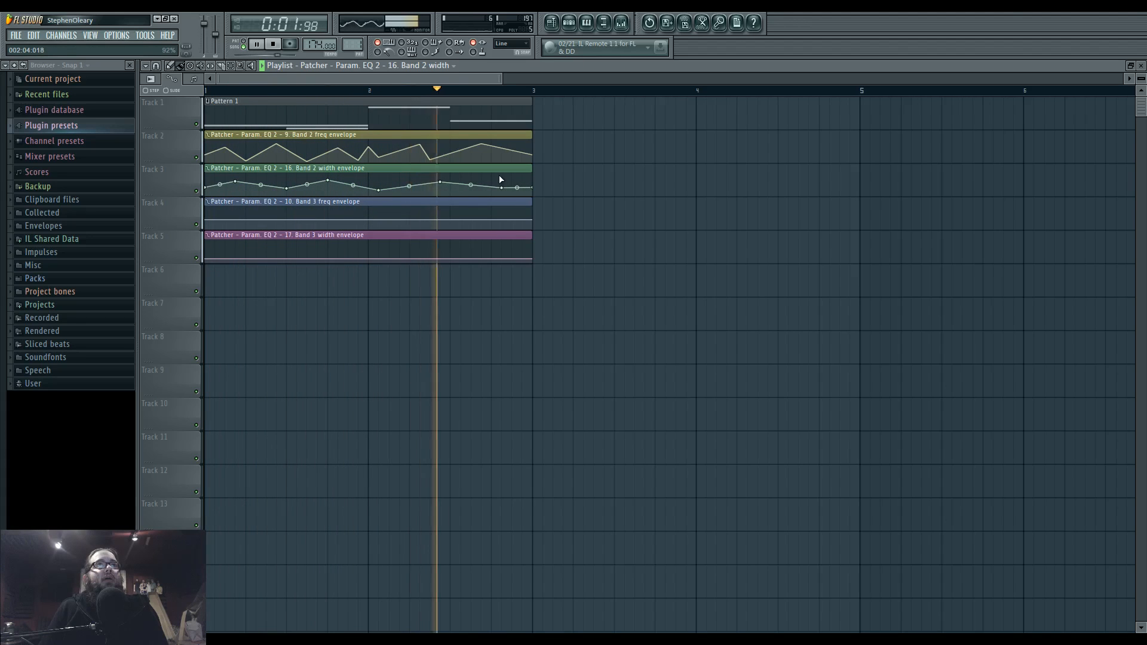
pyautogui.moveTo(501, 187); pyautogui.dragTo(502, 181)
pyautogui.rightClick(451, 191)
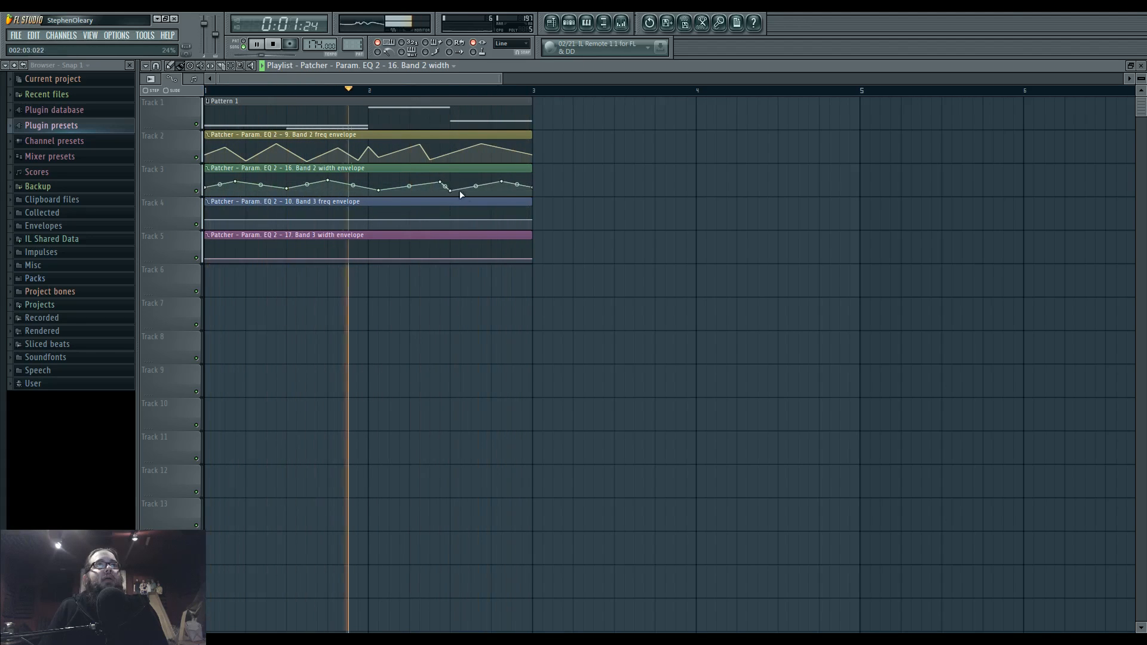
pyautogui.moveTo(451, 190); pyautogui.dragTo(442, 185)
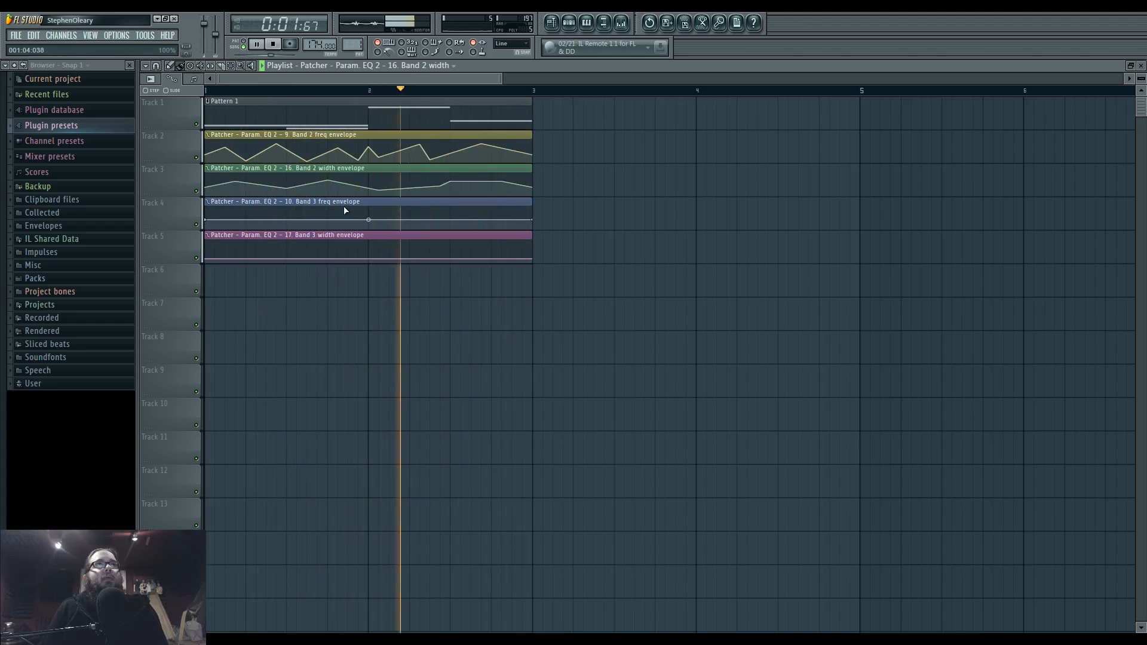
pyautogui.press('space')
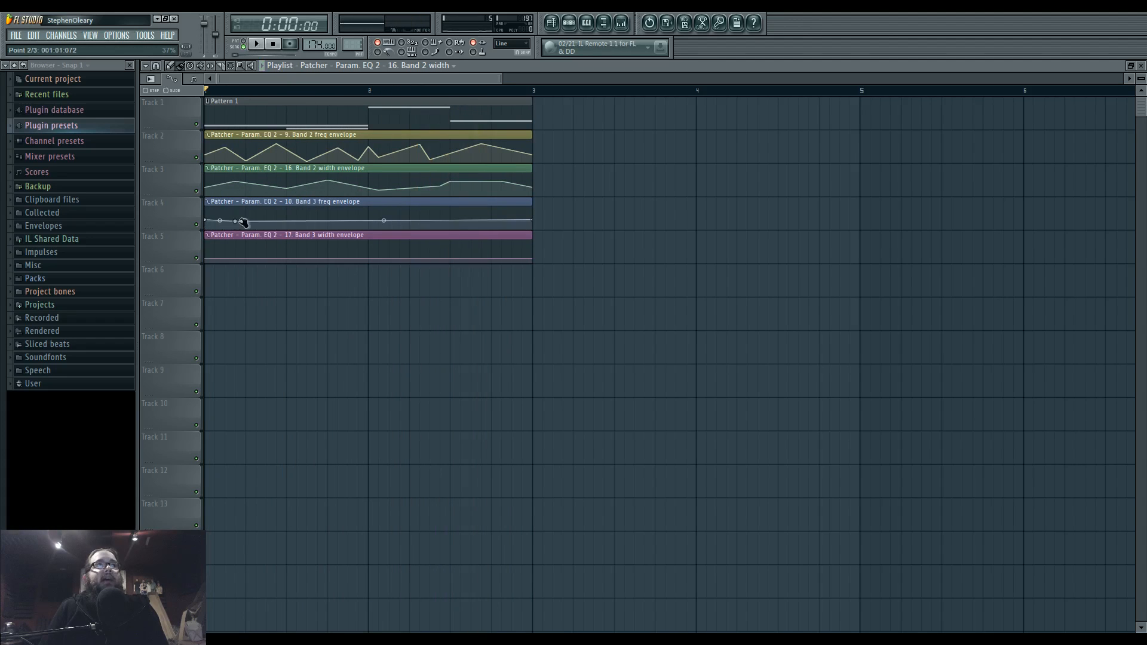
# - Shape the Band 3 freq envelope into uneven rises and falls with a deep dip near the end of bar 2, auditioning it
pyautogui.rightClick(306, 221)
pyautogui.rightClick(399, 216)
pyautogui.press('space')
pyautogui.rightClick(429, 222)
pyautogui.rightClick(490, 213)
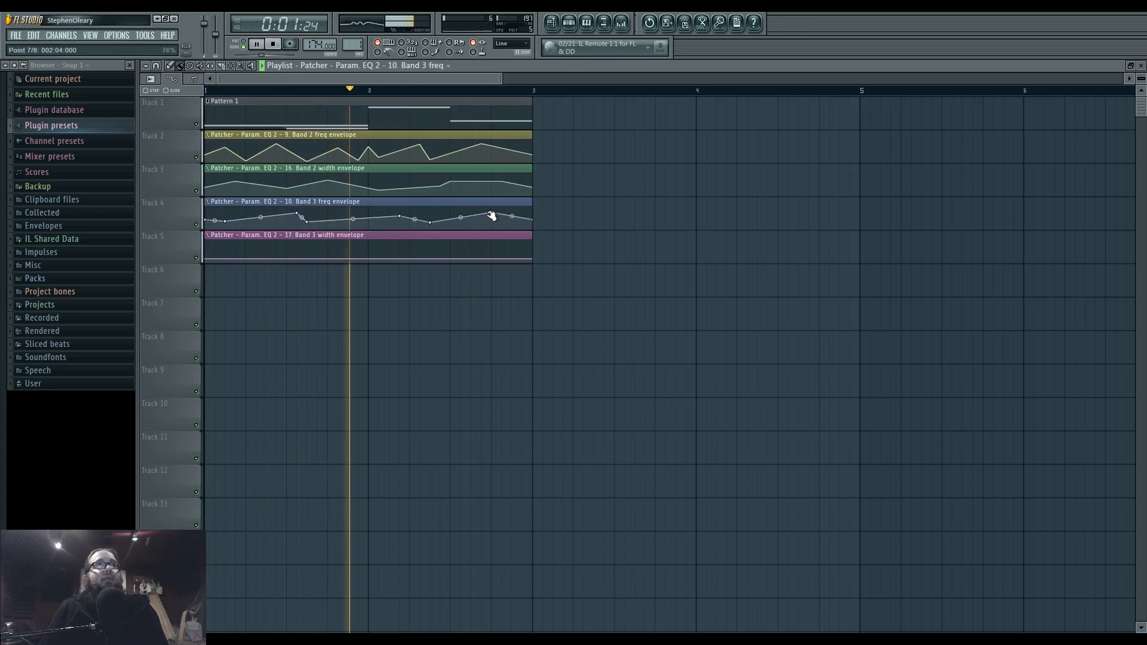
pyautogui.moveTo(399, 216); pyautogui.dragTo(357, 214)
pyautogui.moveTo(490, 212)
pyautogui.mouseDown()
pyautogui.moveTo(441, 216)
pyautogui.moveTo(493, 226)
pyautogui.mouseUp()
pyautogui.rightClick(492, 223)
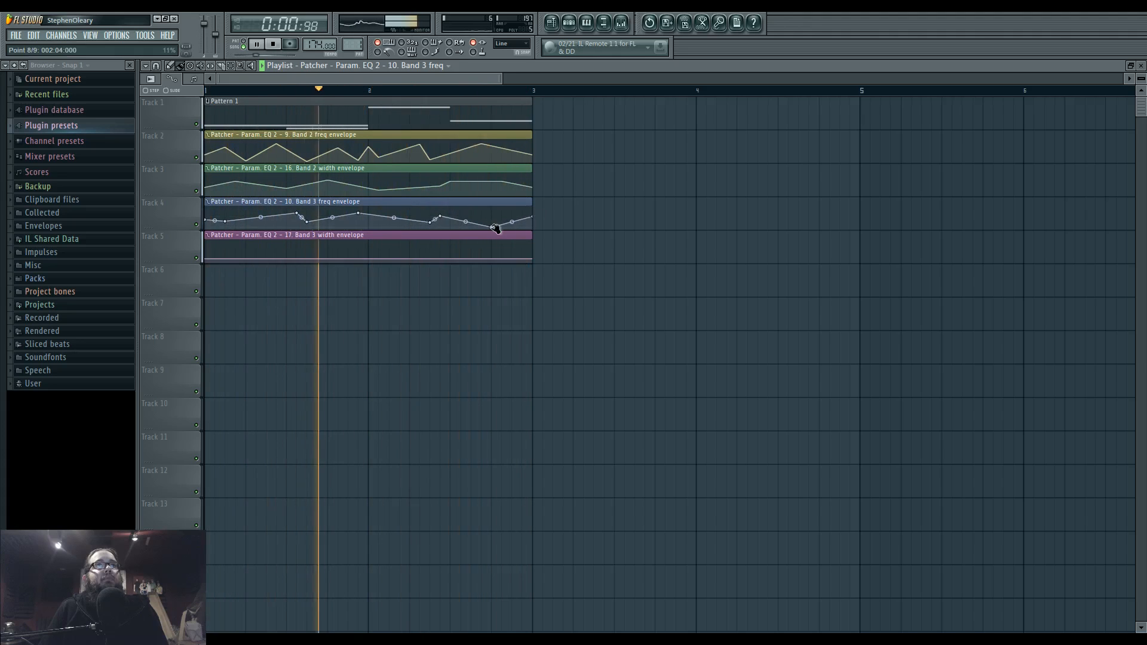
pyautogui.press('space')
# - Draw a shallow wave in the Band 3 width envelope with a sharp peak near the end of bar 2 during playback
pyautogui.rightClick(246, 254)
pyautogui.press('space')
pyautogui.rightClick(483, 260)
pyautogui.rightClick(523, 249)
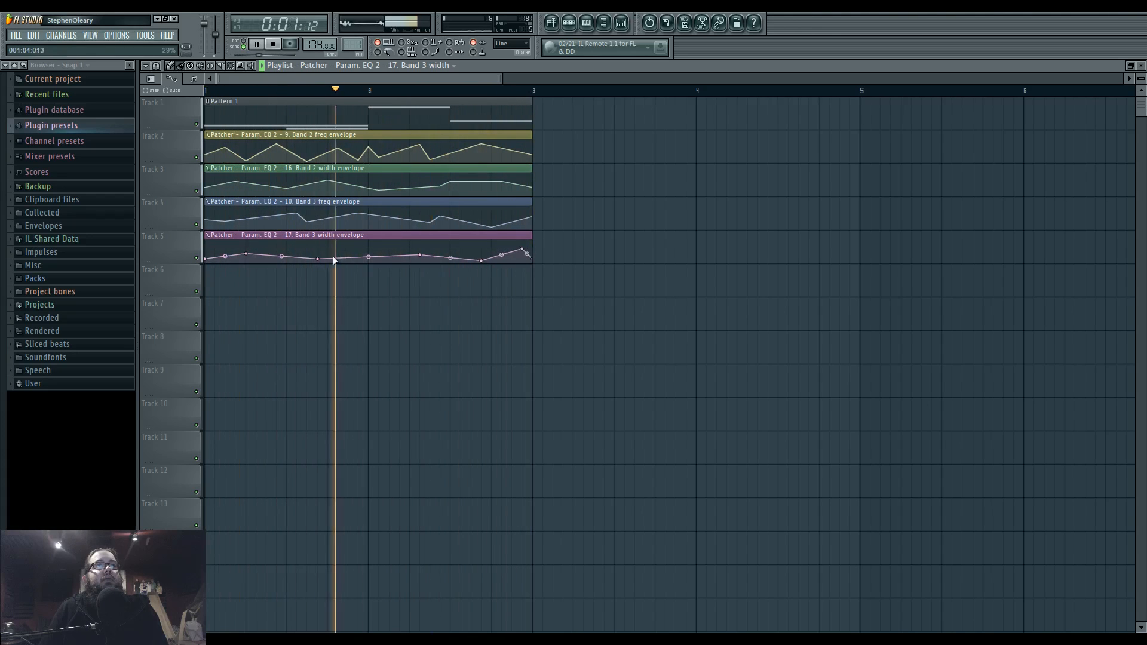
# - Check the mixer levels and watch the automated bands of Patcher's Param. EQ 2 during playback, and stop it
pyautogui.press('F9')
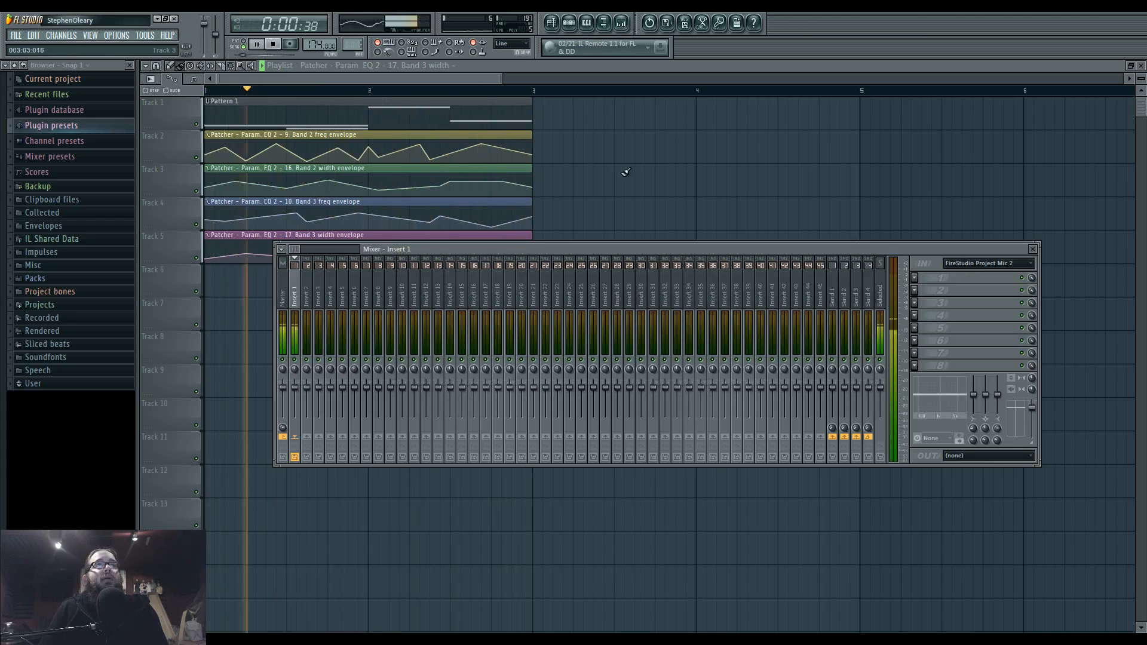
pyautogui.click(573, 24)
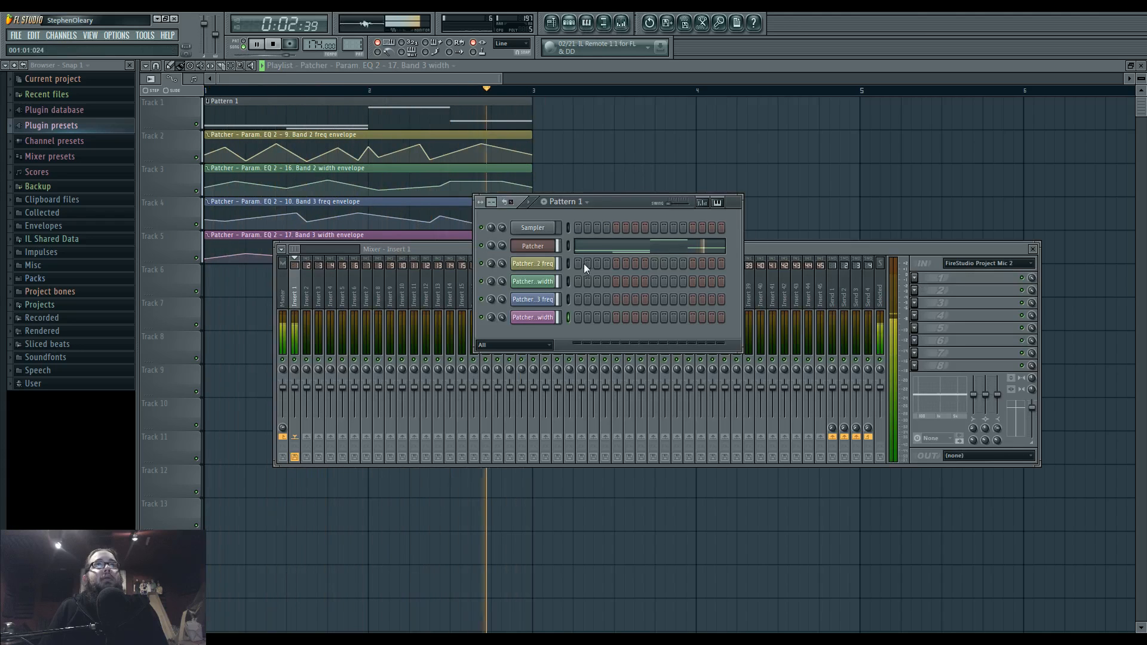
pyautogui.click(547, 248)
pyautogui.scroll(-2, 782, 397)
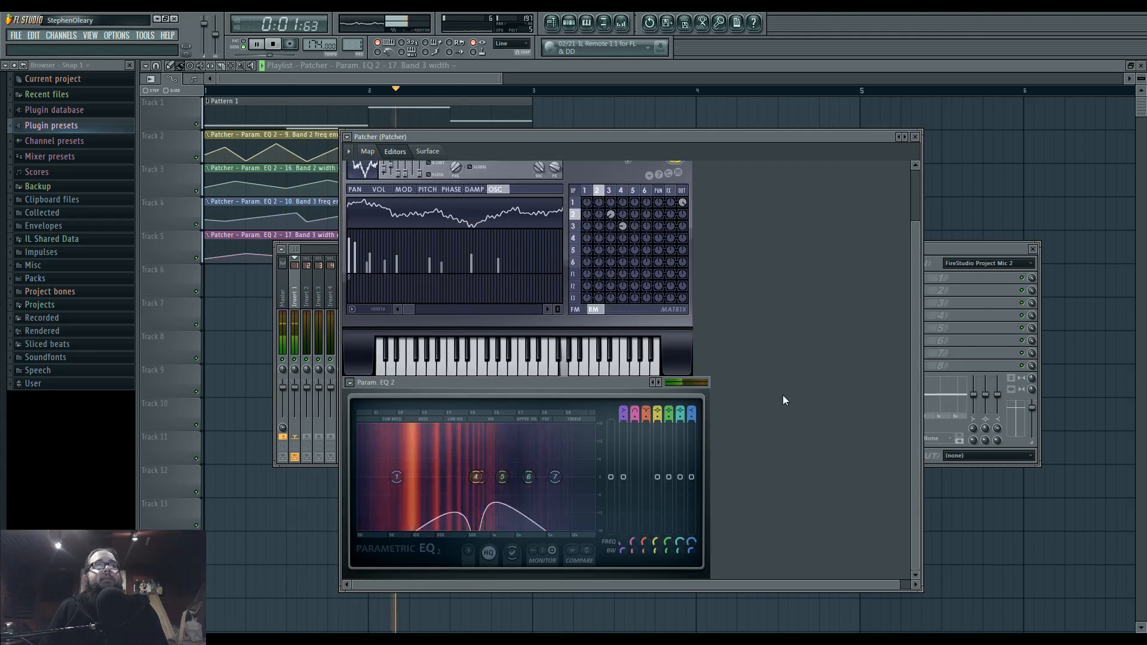
pyautogui.press('space')
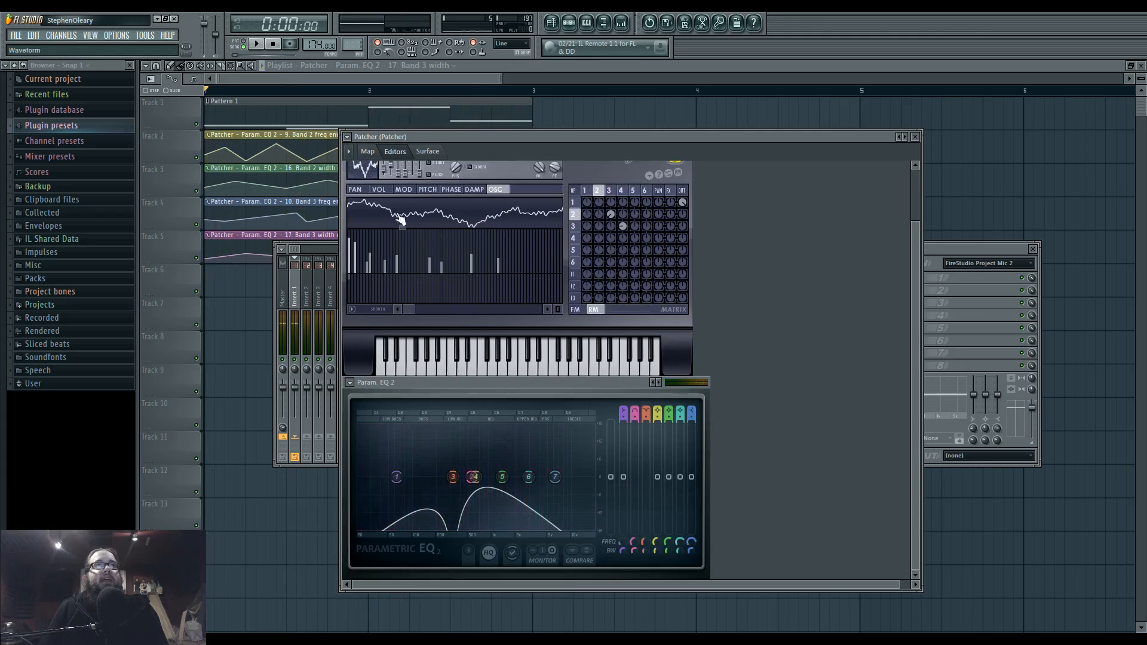
# - Insert Fruity Chorus after Param. EQ 2 in the Patcher map and open its editor
pyautogui.click(368, 152)
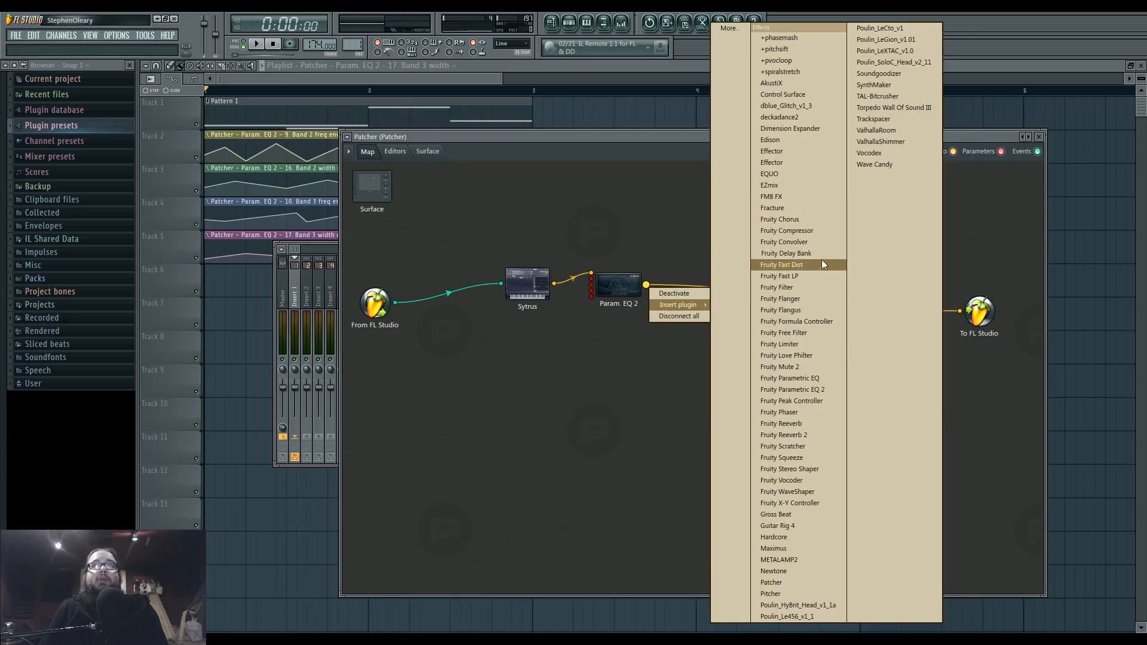
pyautogui.click(788, 220)
pyautogui.doubleClick(696, 276)
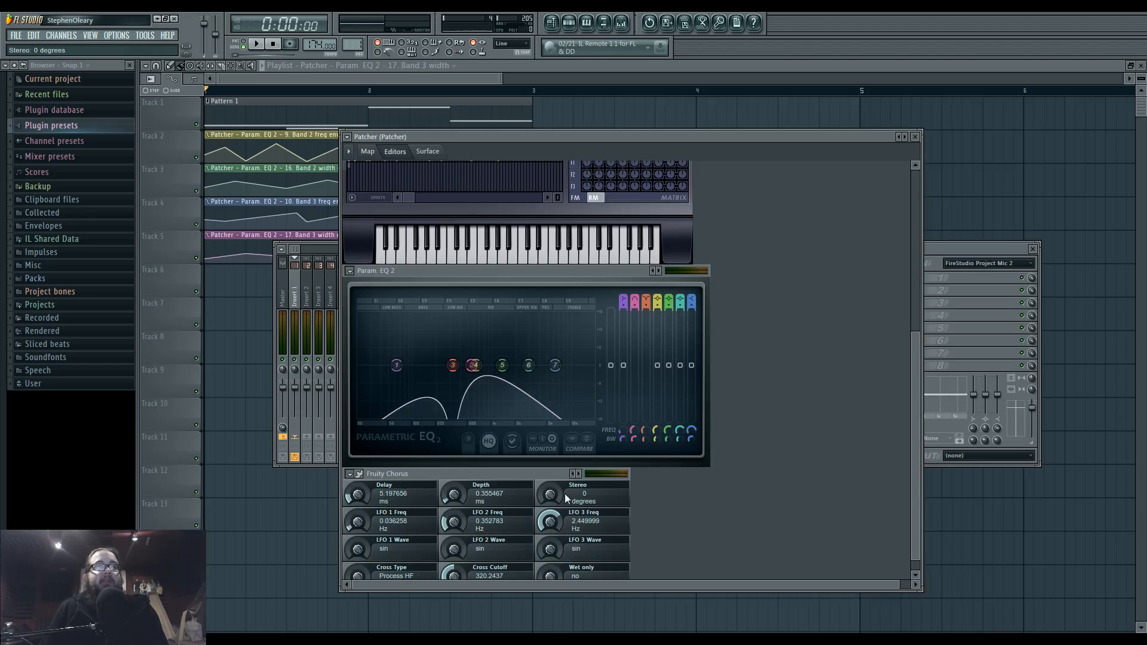
# - Activate automation for Fruity Chorus's Cross Cutoff and create an automation clip for it
pyautogui.scroll(-1, 735, 511)
pyautogui.rightClick(456, 569)
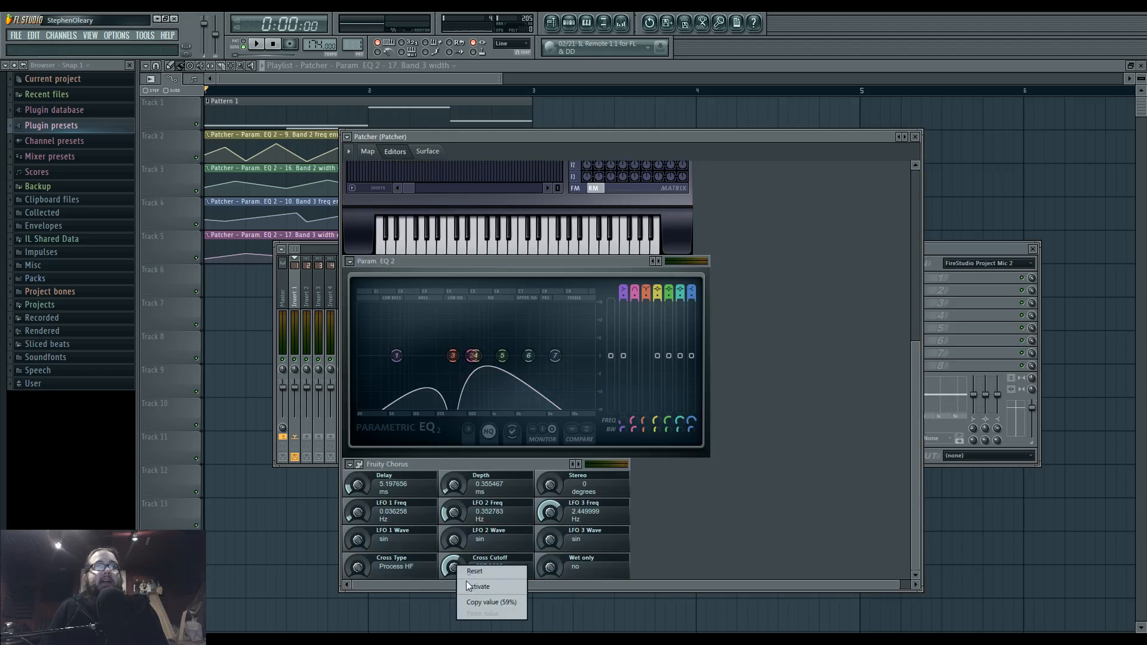
pyautogui.scroll(1, 456, 568)
pyautogui.rightClick(455, 577)
pyautogui.click(501, 550)
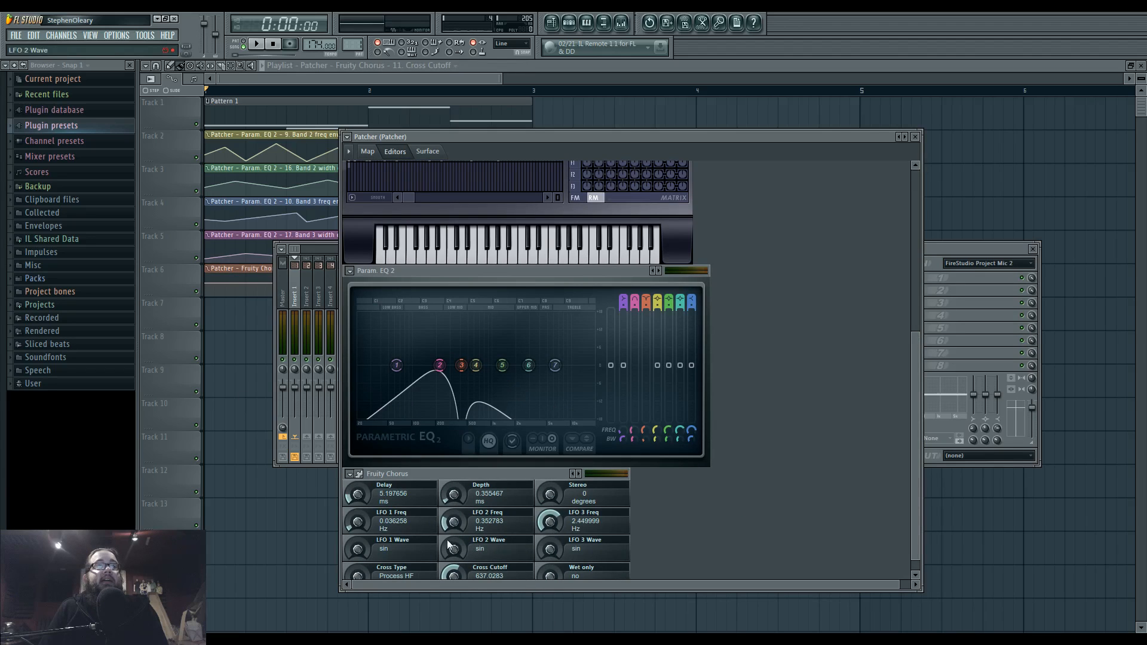
# - Draw the Cross Cutoff envelope in the playlist with alternating dips and rises and a high plateau in late bar 2, auditioning it
pyautogui.press('F12')
pyautogui.press('space')
pyautogui.rightClick(419, 295)
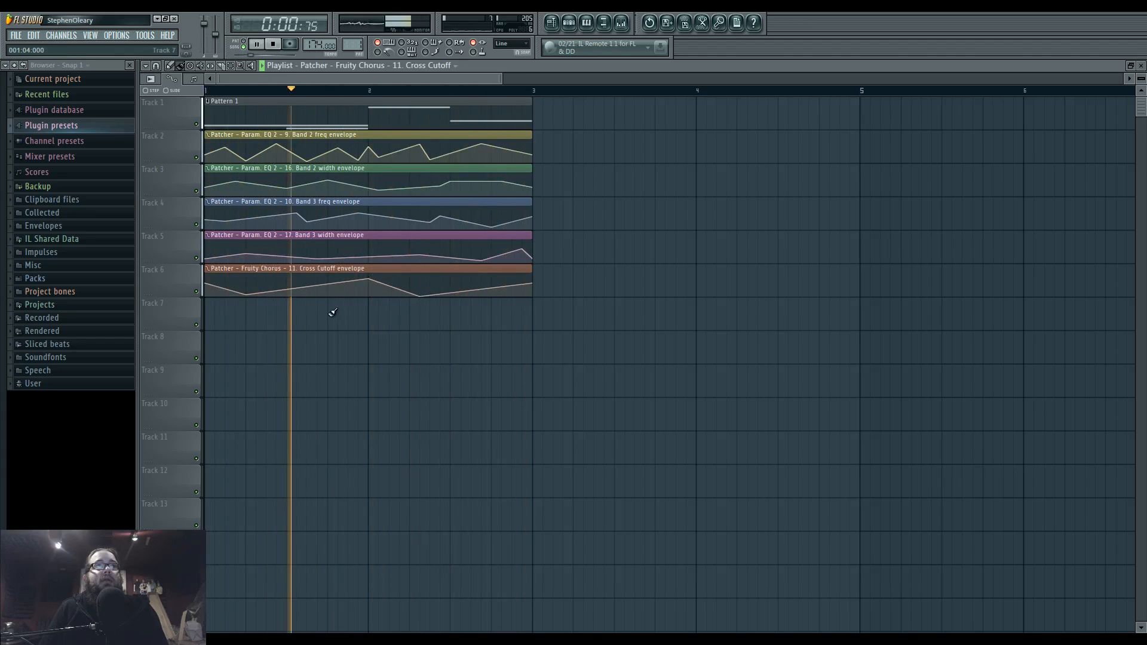
pyautogui.rightClick(449, 275)
pyautogui.moveTo(532, 283); pyautogui.dragTo(524, 270)
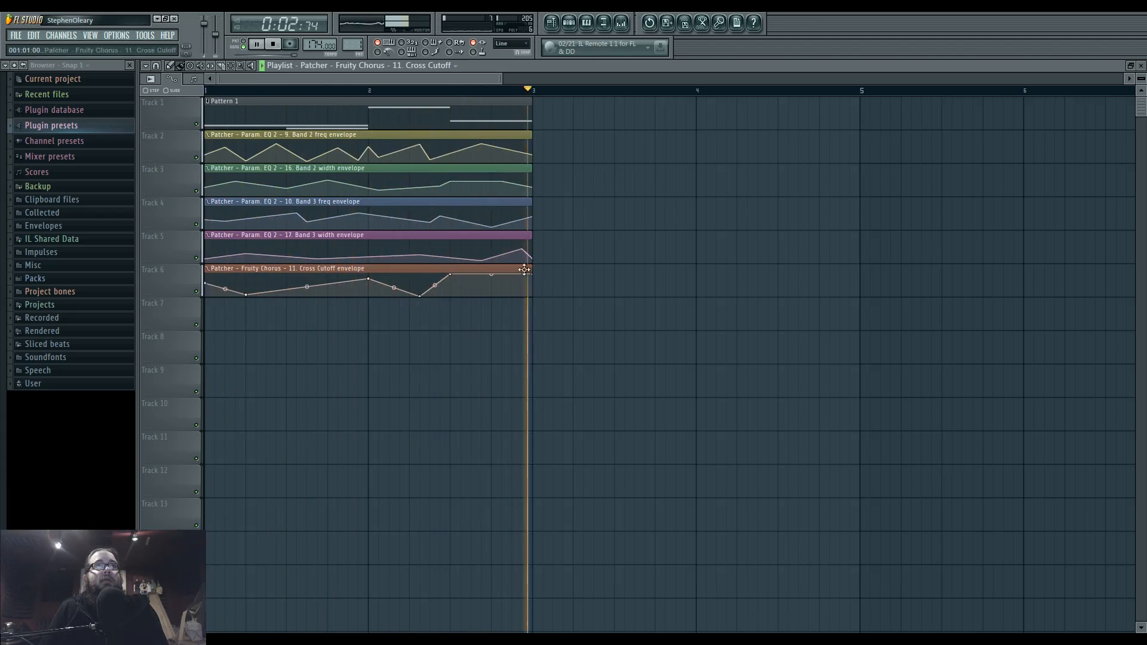
pyautogui.rightClick(310, 278)
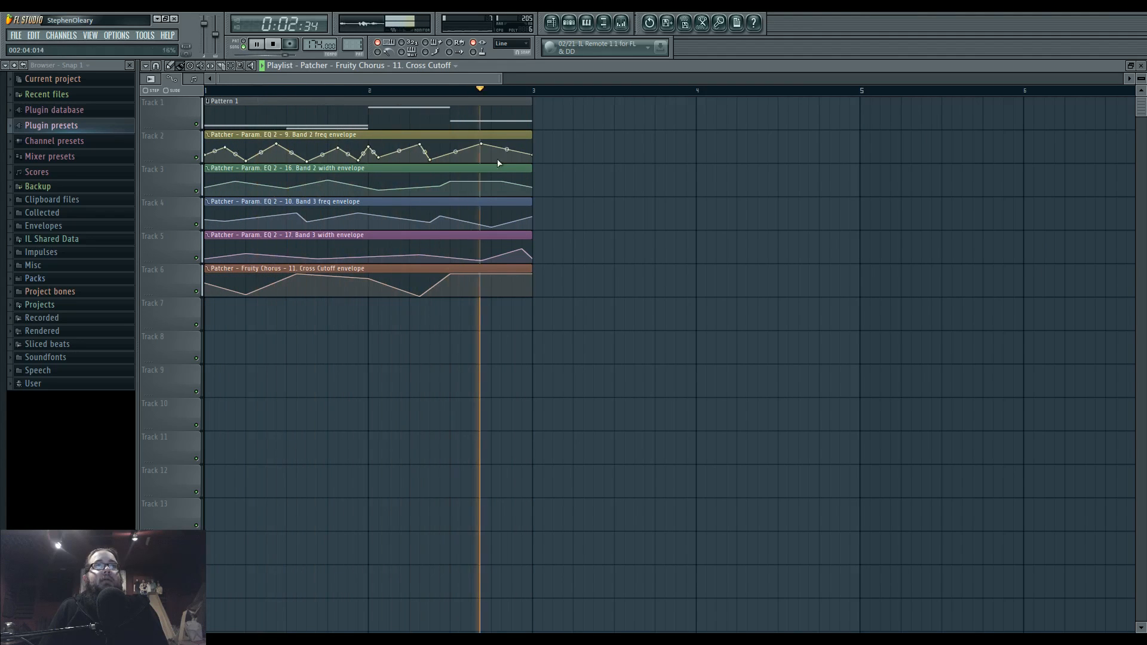
# - Stop playback, insert Fruity WaveShaper after Fruity Chorus in the Patcher map, and open its editor
pyautogui.click(621, 22)
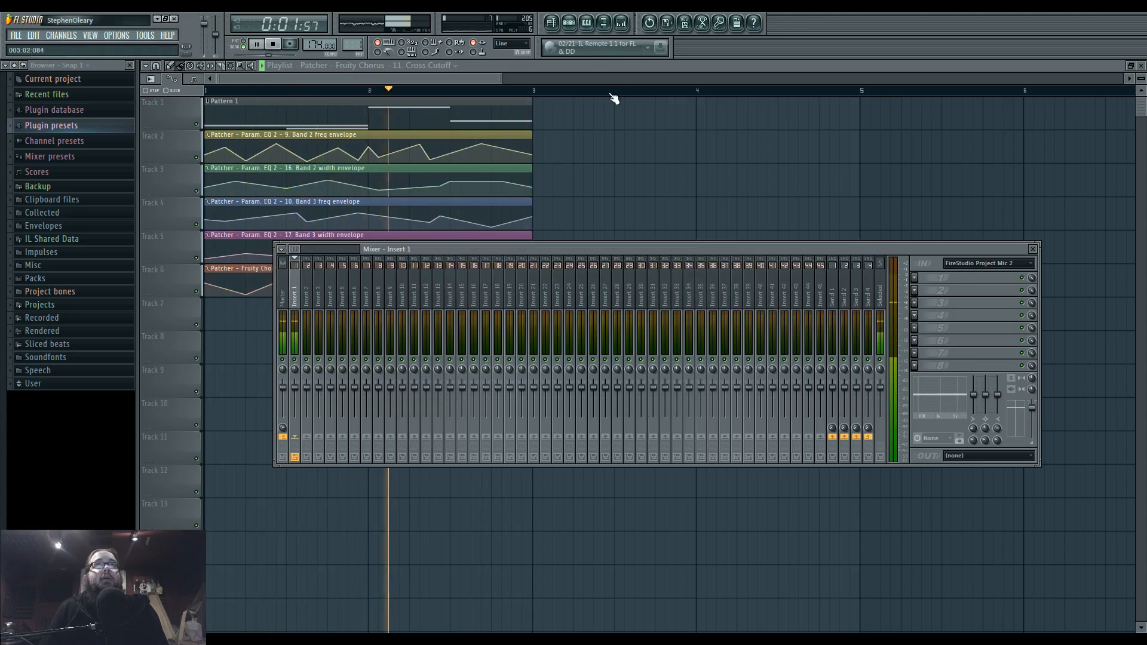
pyautogui.click(575, 27)
pyautogui.press('space')
pyautogui.click(539, 247)
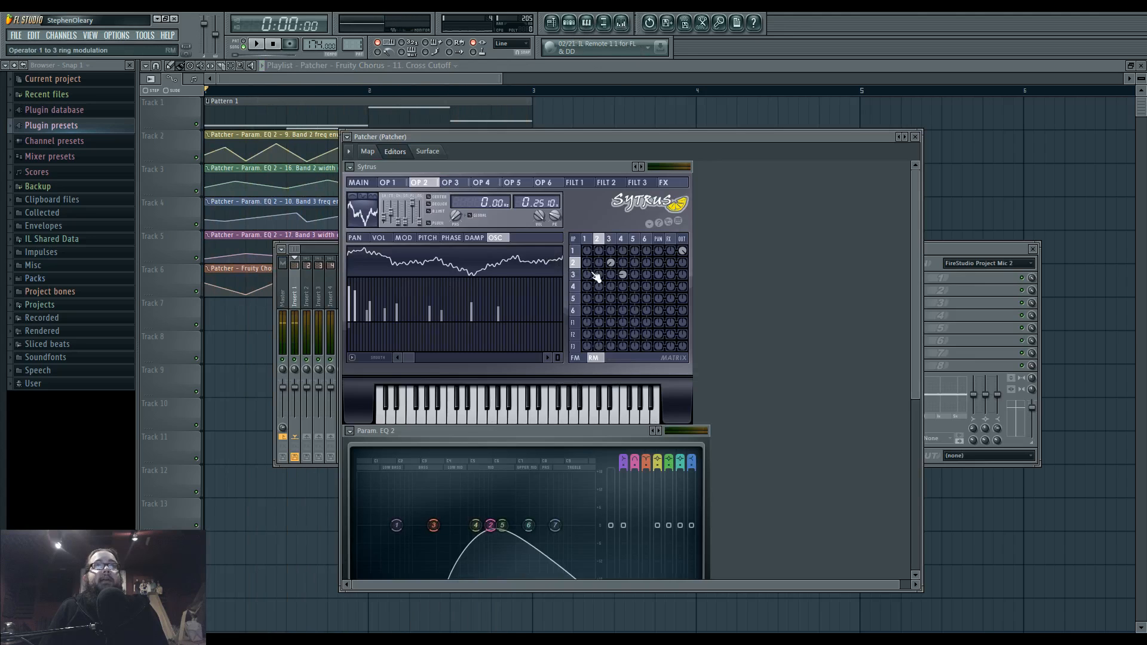
pyautogui.click(367, 151)
pyautogui.rightClick(728, 275)
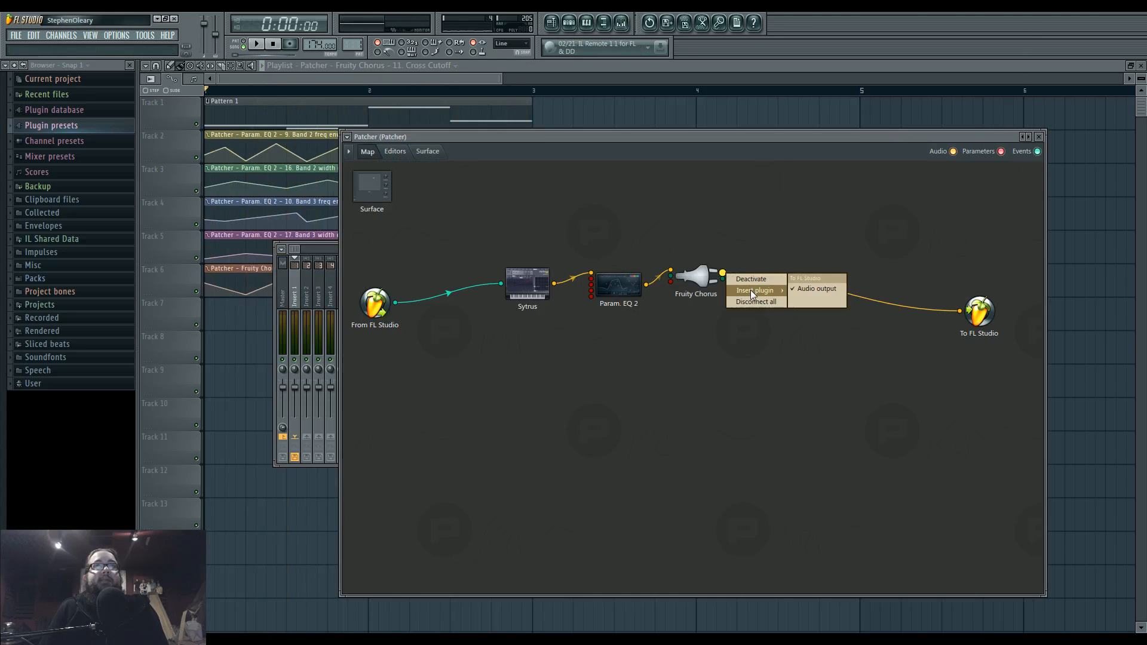
pyautogui.moveTo(751, 289)
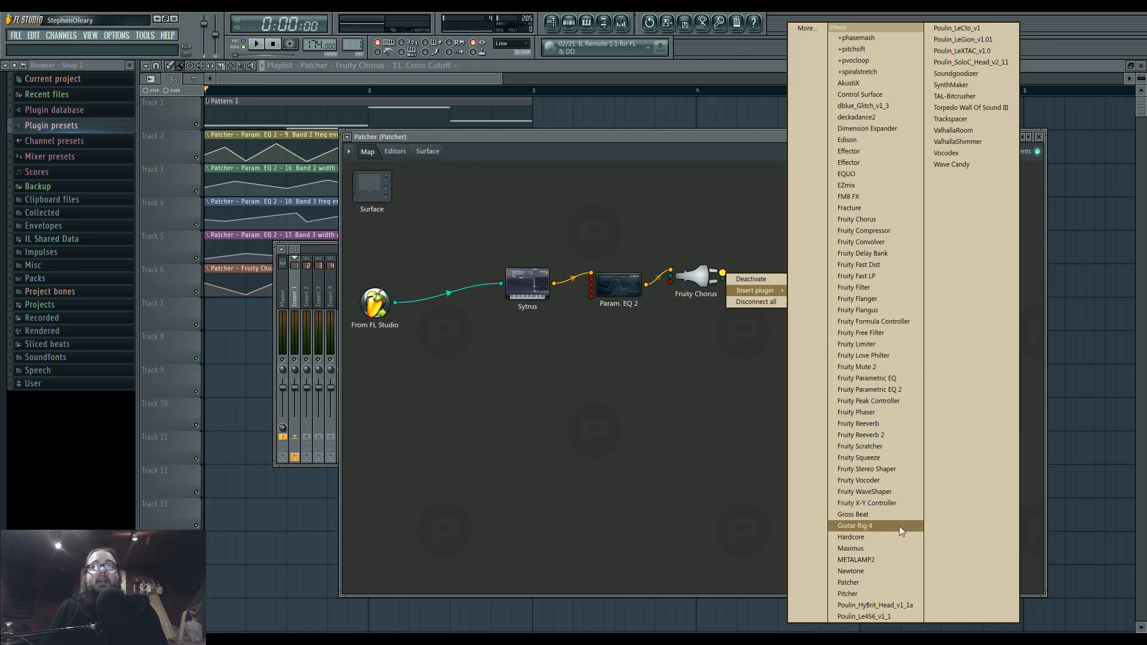
pyautogui.click(900, 492)
pyautogui.doubleClick(767, 280)
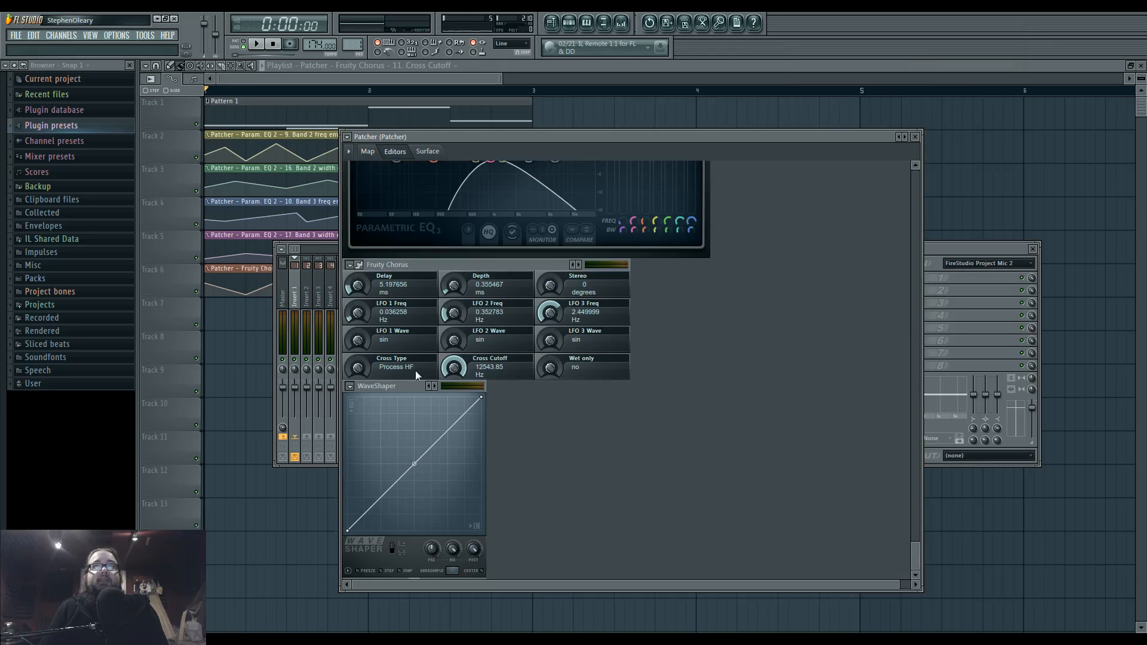
# - Bend the WaveShaper curve's midpoint up close to maximum during playback for strong distortion
pyautogui.press('space')
pyautogui.moveTo(417, 461); pyautogui.dragTo(414, 399)
pyautogui.scroll(2, 679, 486)
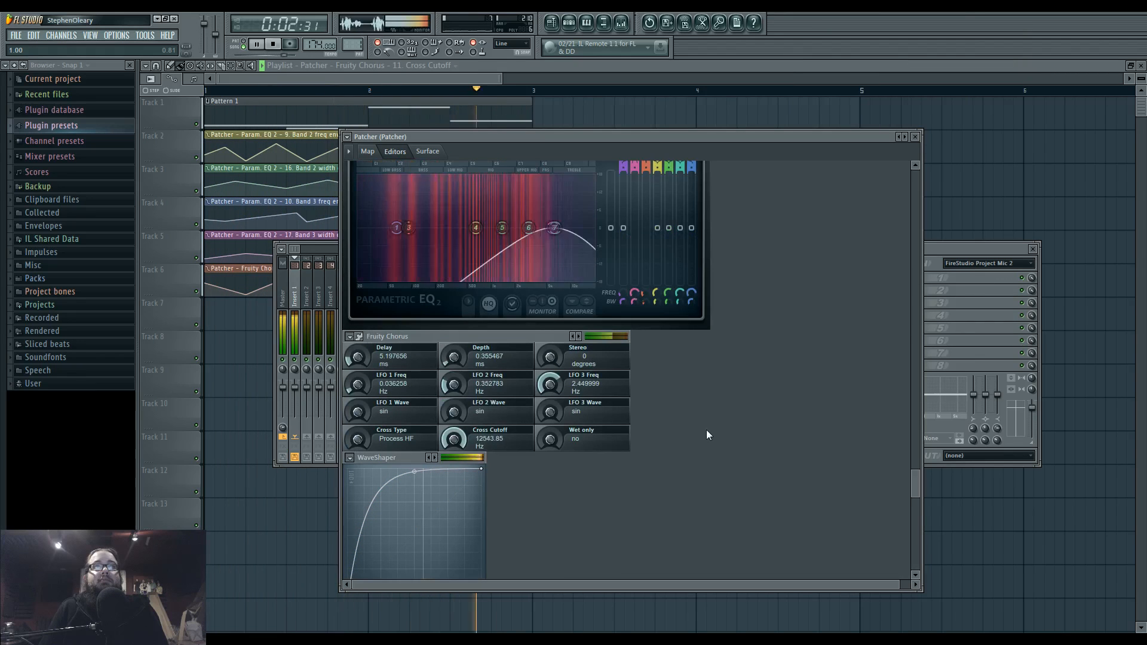
# - Reshape the Band 2 freq envelope around the start and end of bar 2, and add a dip in Band 2 width before bar 2
pyautogui.rightClick(241, 346)
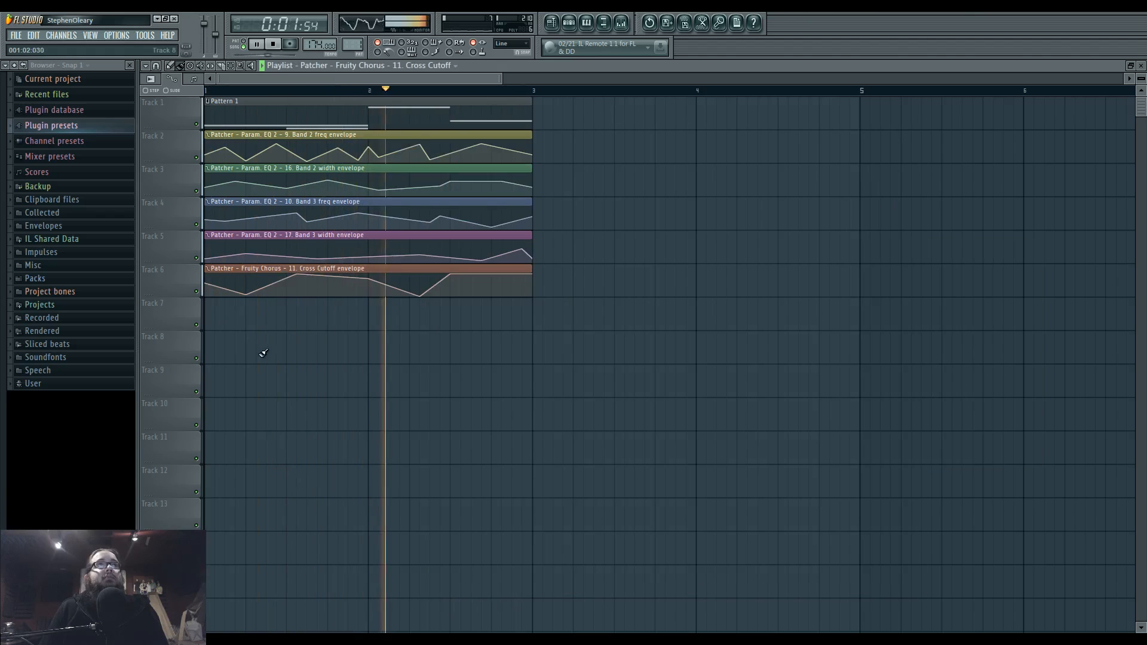
pyautogui.moveTo(278, 145); pyautogui.dragTo(279, 150)
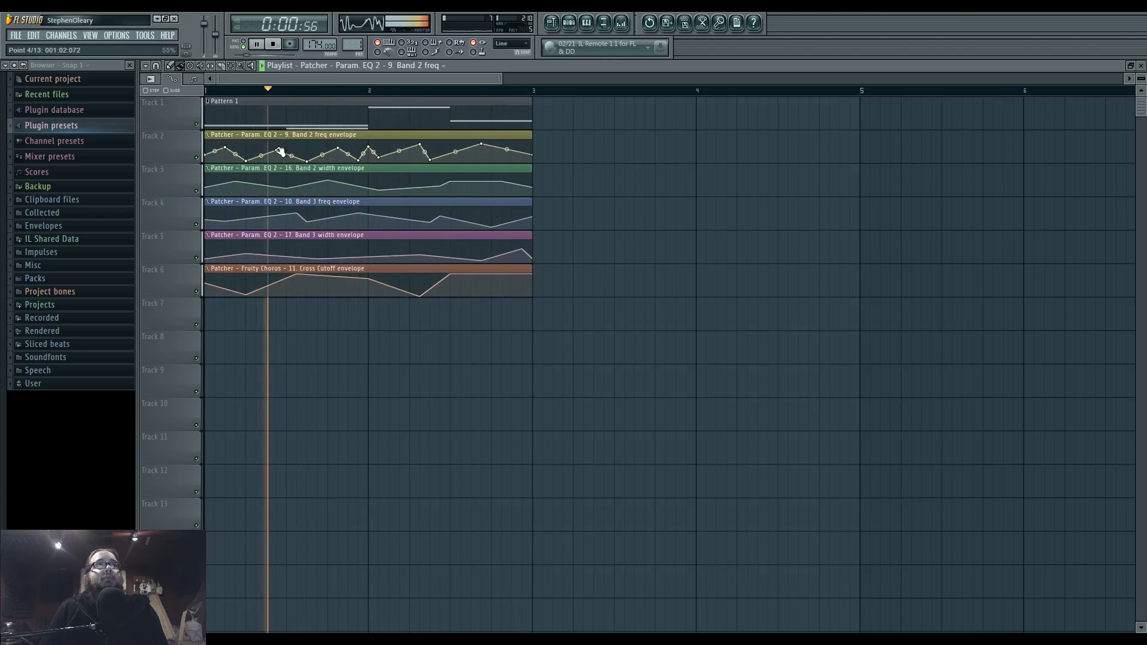
pyautogui.moveTo(358, 159); pyautogui.dragTo(364, 148)
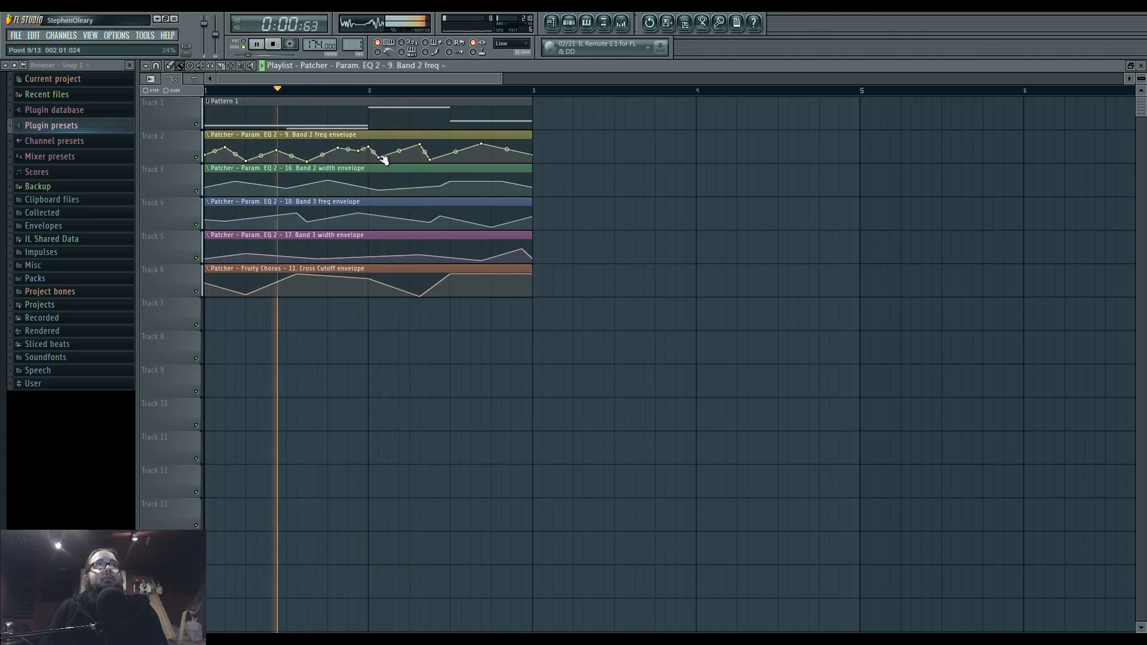
pyautogui.moveTo(369, 147); pyautogui.dragTo(380, 186)
pyautogui.rightClick(358, 191)
pyautogui.rightClick(431, 158)
pyautogui.click(453, 176)
pyautogui.rightClick(472, 157)
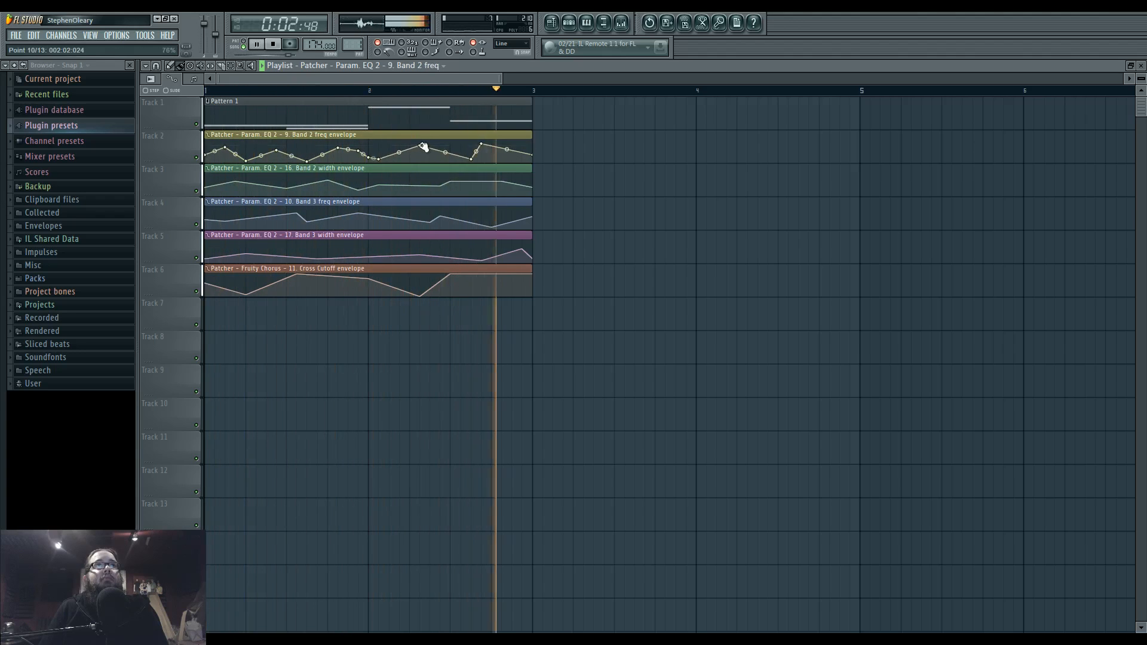
# - Add a sharp dip at the start of bar 2 and a small peak after it in the Band 3 freq envelope, auditioning it
pyautogui.rightClick(368, 221)
pyautogui.rightClick(400, 212)
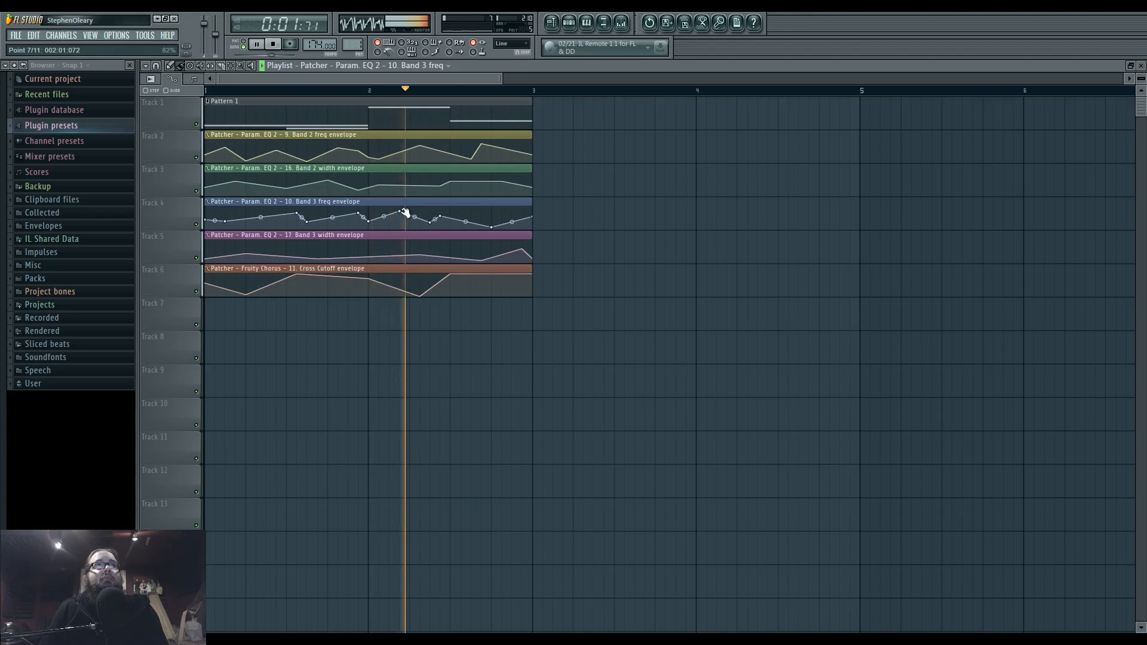
pyautogui.moveTo(401, 212); pyautogui.dragTo(390, 216)
pyautogui.press('space')
pyautogui.press('space')
# - Add a peak just after the start of bar 2 in the Band 3 width envelope, auditioning it
pyautogui.moveTo(420, 255)
pyautogui.mouseDown()
pyautogui.moveTo(420, 244)
pyautogui.moveTo(420, 258)
pyautogui.mouseUp()
pyautogui.rightClick(379, 245)
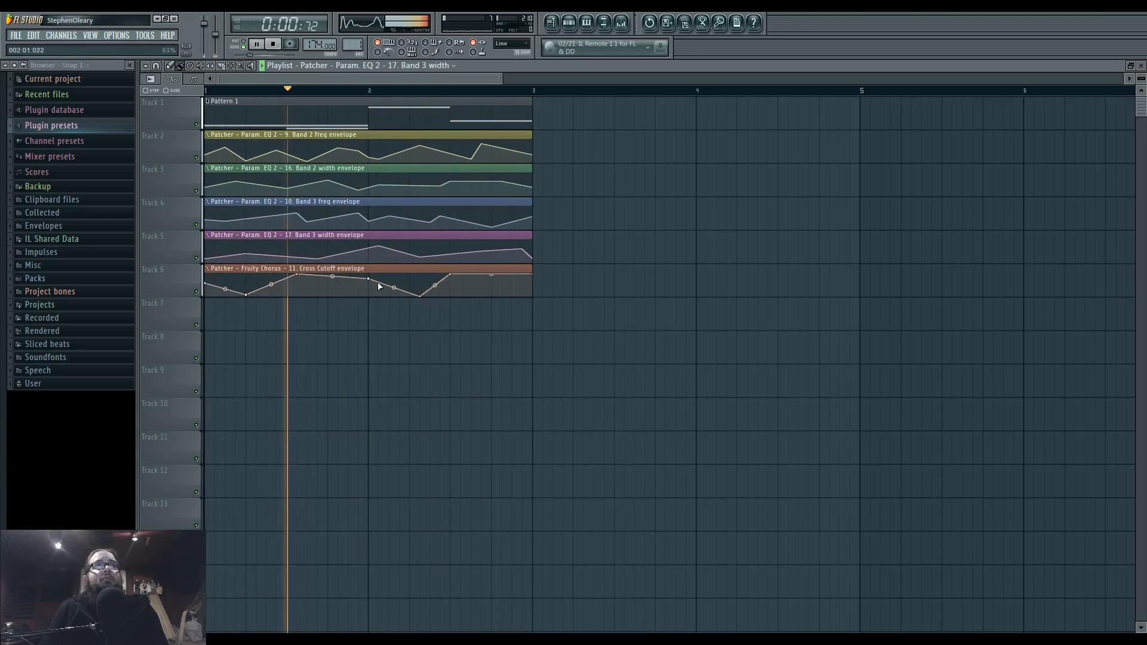
pyautogui.press('space')
pyautogui.press('space')
# - Rework the Cross Cutoff envelope with an early peak, dips in mid bar 1 and at bar 2, and a deep dip near the end
pyautogui.moveTo(368, 279); pyautogui.dragTo(370, 292)
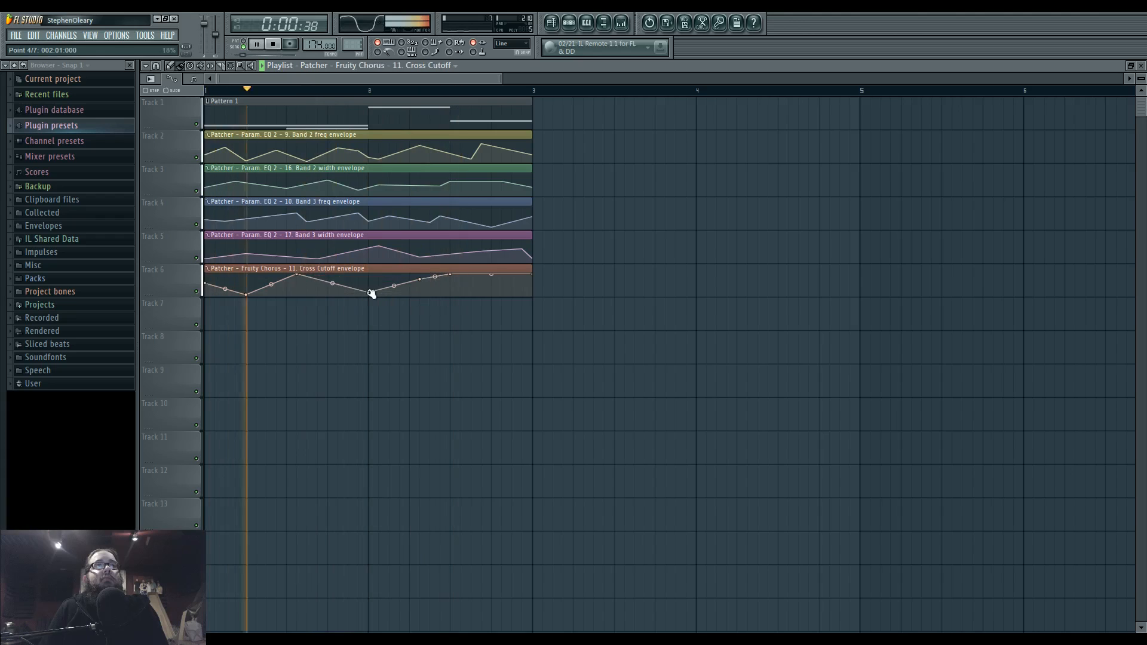
pyautogui.moveTo(246, 294); pyautogui.dragTo(250, 274)
pyautogui.press('space')
pyautogui.press('space')
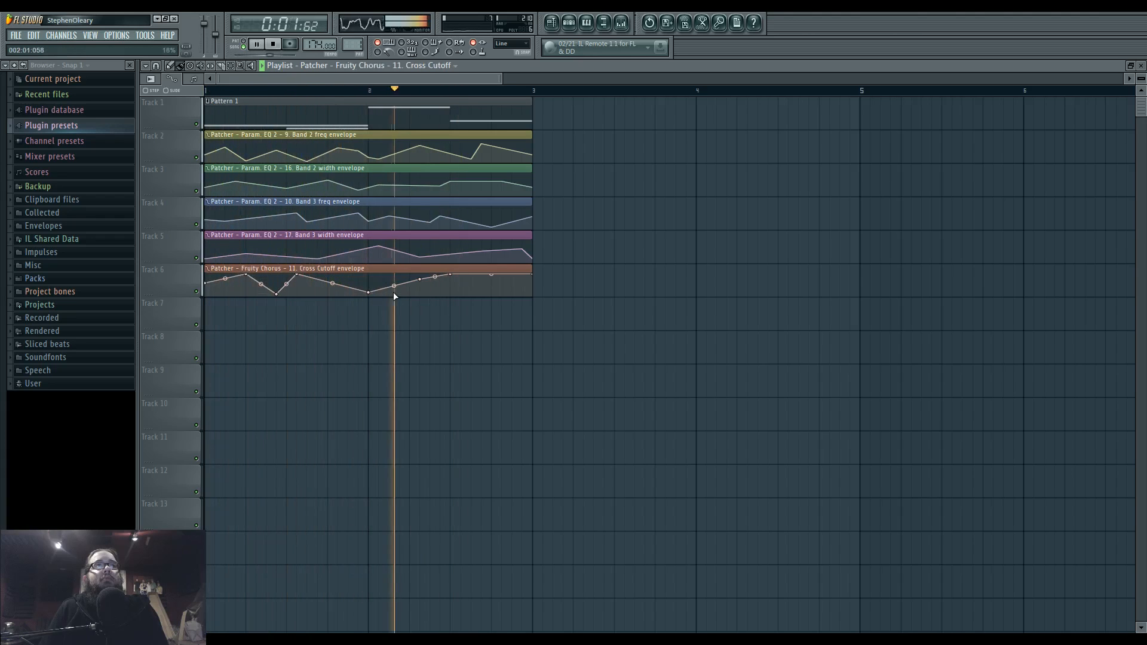
pyautogui.moveTo(492, 283); pyautogui.dragTo(492, 296)
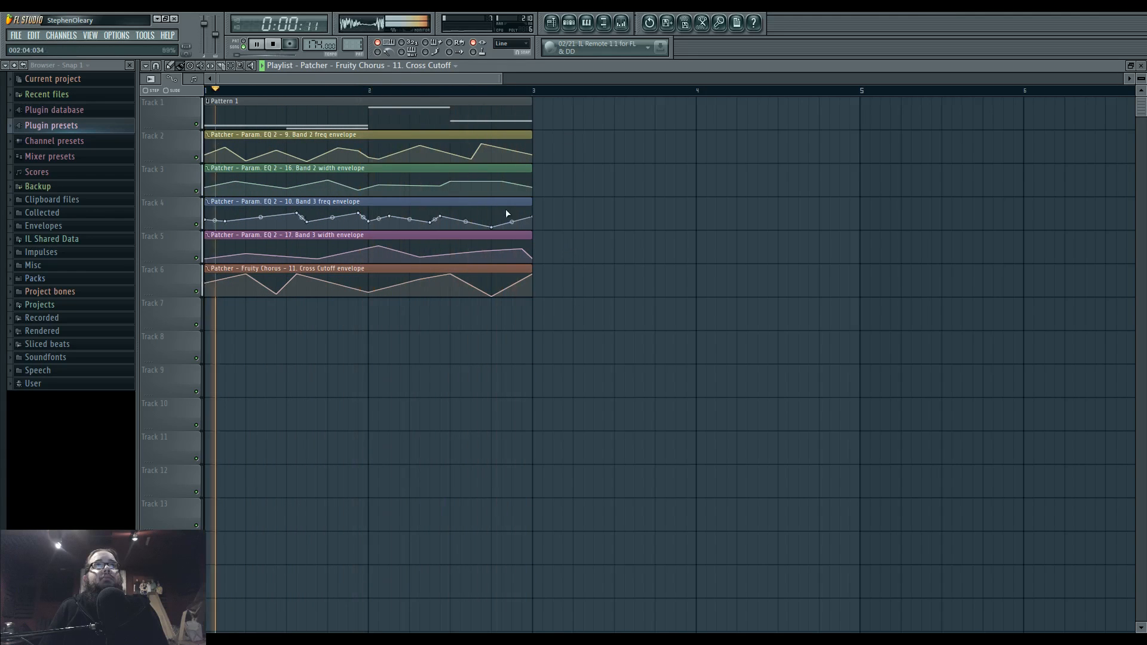
# - Check the mixer levels, stop playback, and return to Patcher's map view
pyautogui.click(621, 22)
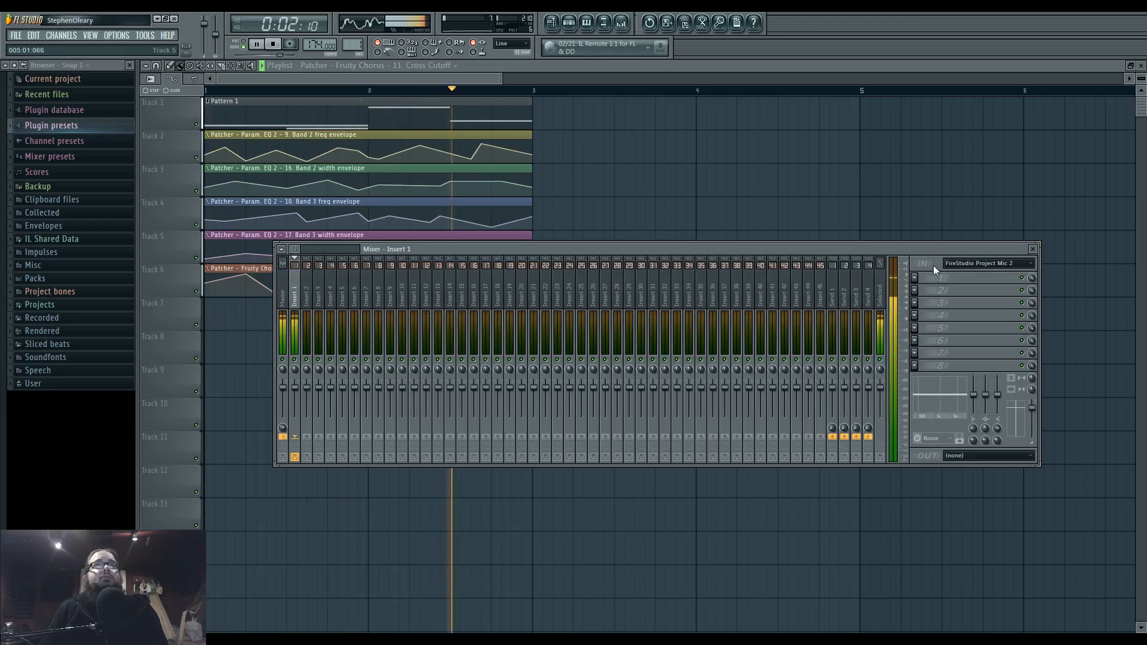
pyautogui.press('space')
pyautogui.click(568, 22)
pyautogui.click(535, 250)
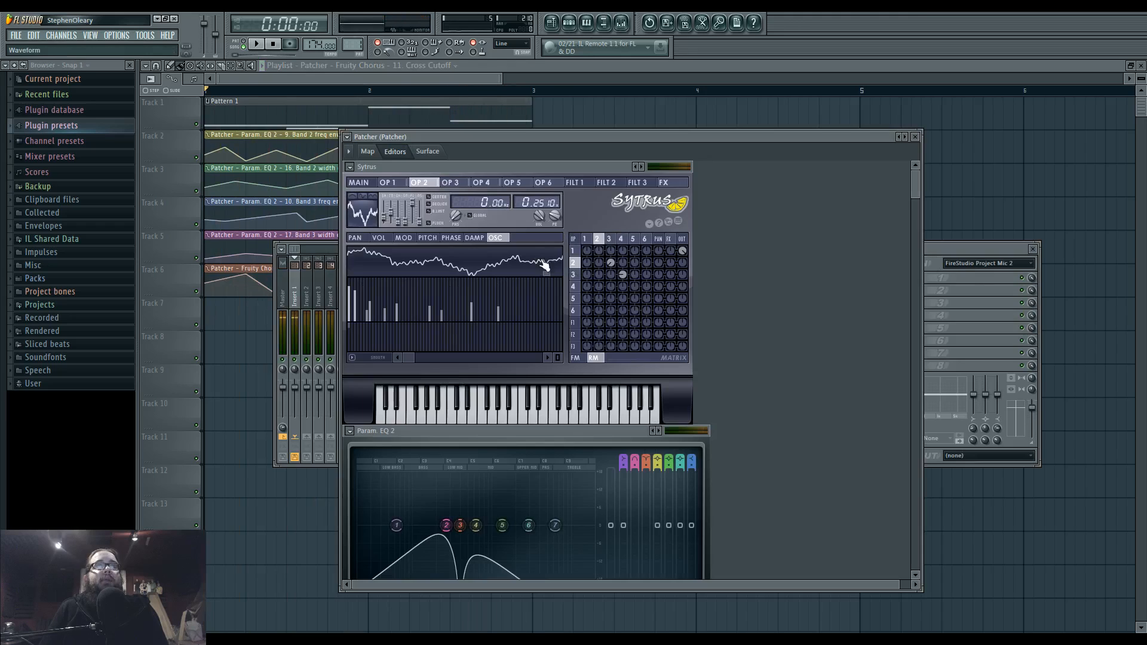
pyautogui.click(368, 152)
pyautogui.press('F8')
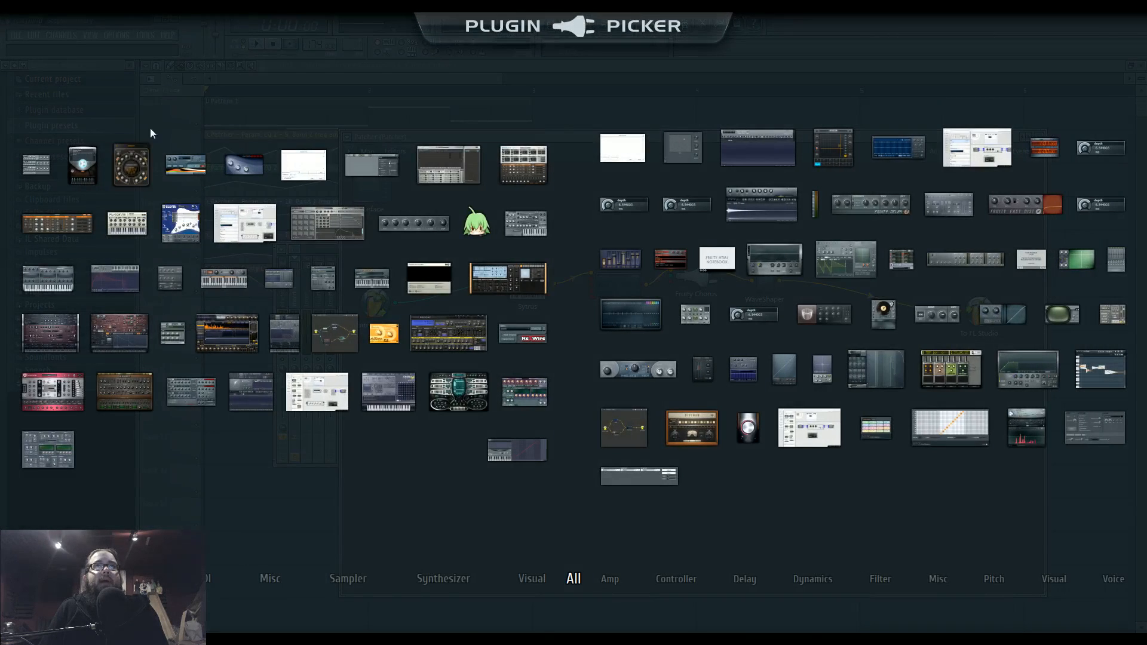
pyautogui.press('F8')
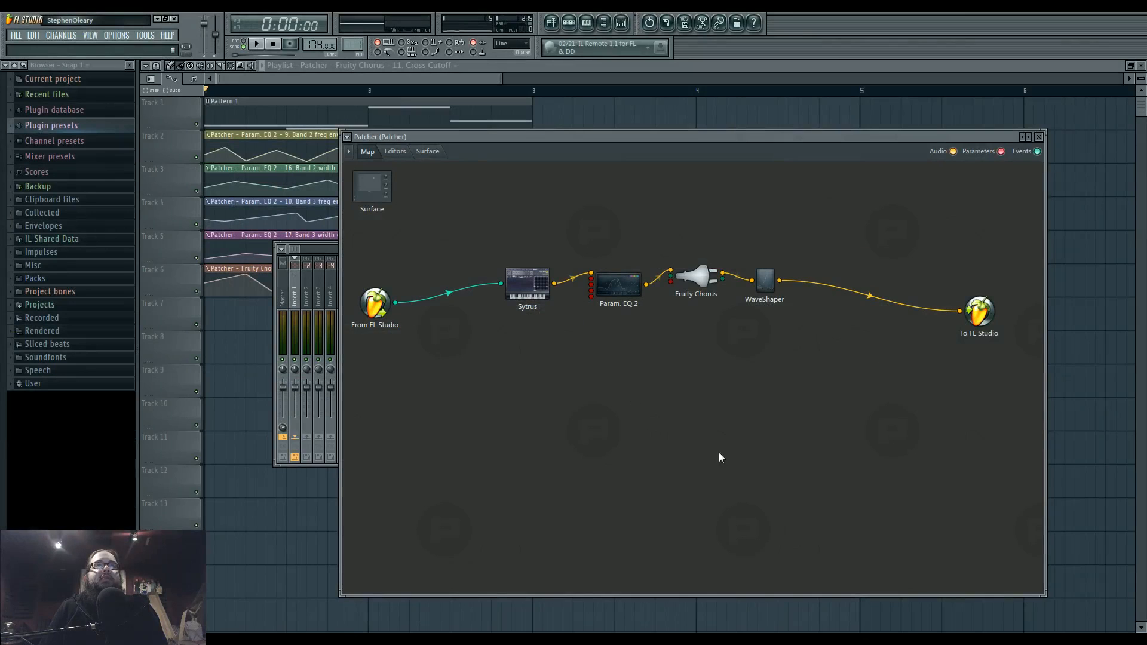
pyautogui.press('F8')
pyautogui.press('F8')
pyautogui.rightClick(659, 410)
pyautogui.click(624, 402)
pyautogui.press('F8')
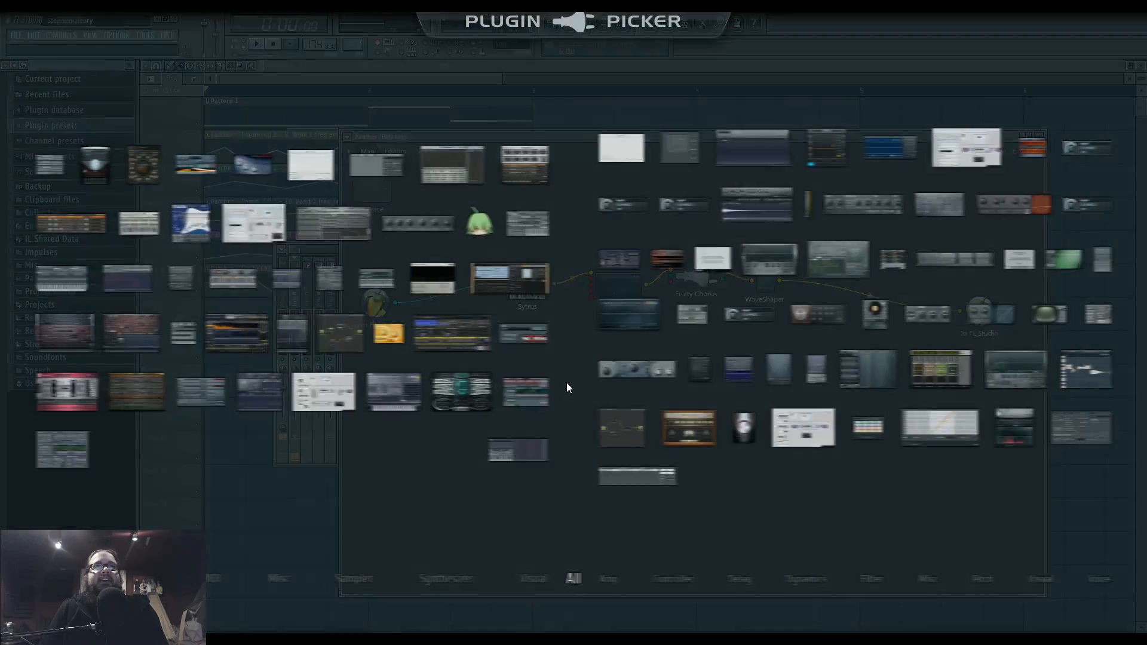
pyautogui.press('F8')
# - Add a second Param. EQ 2 wired between WaveShaper and the FL Studio output with its main audio input enabled, and widen the Patcher window
pyautogui.press('F8')
pyautogui.moveTo(606, 341); pyautogui.dragTo(723, 412)
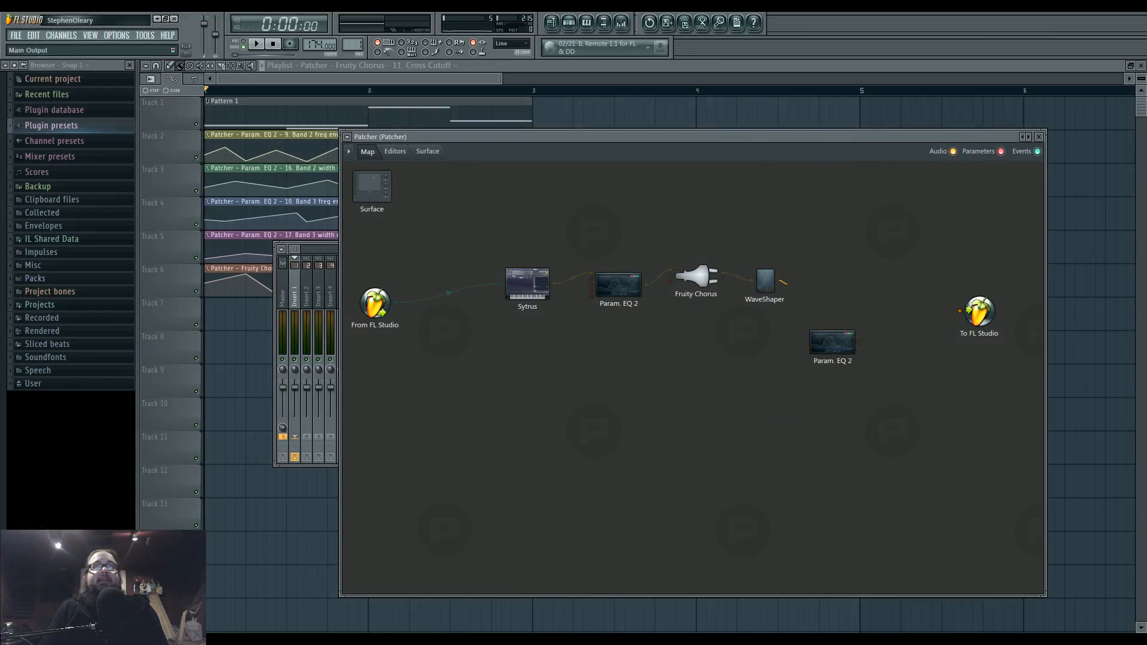
pyautogui.rightClick(834, 355)
pyautogui.moveTo(878, 410)
pyautogui.moveTo(920, 412)
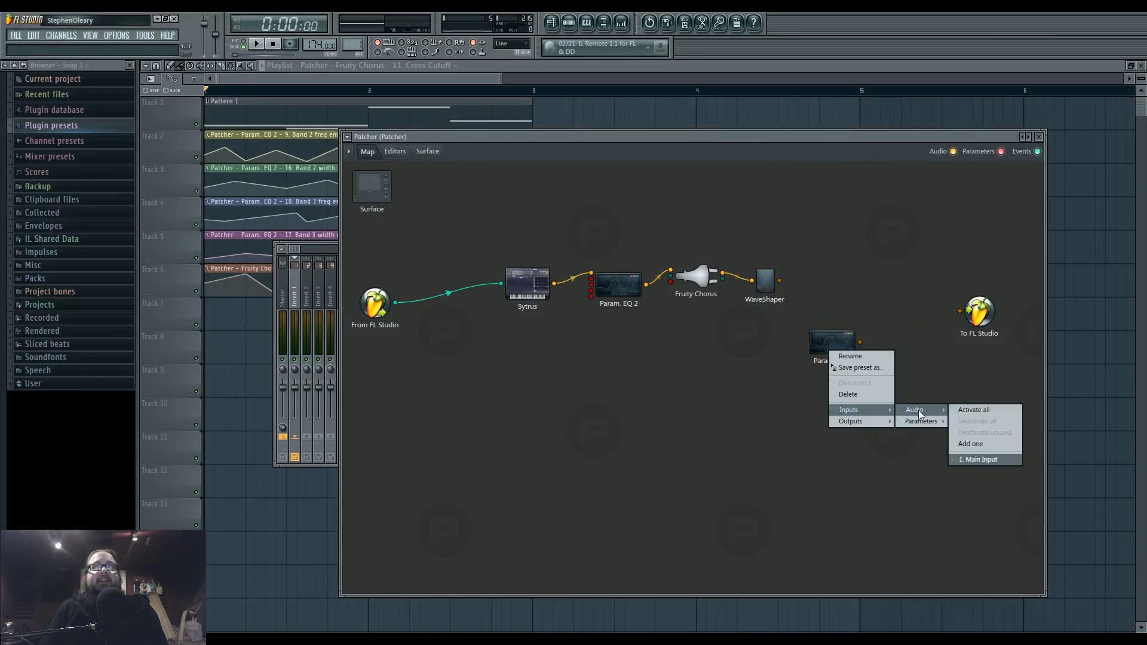
pyautogui.click(970, 447)
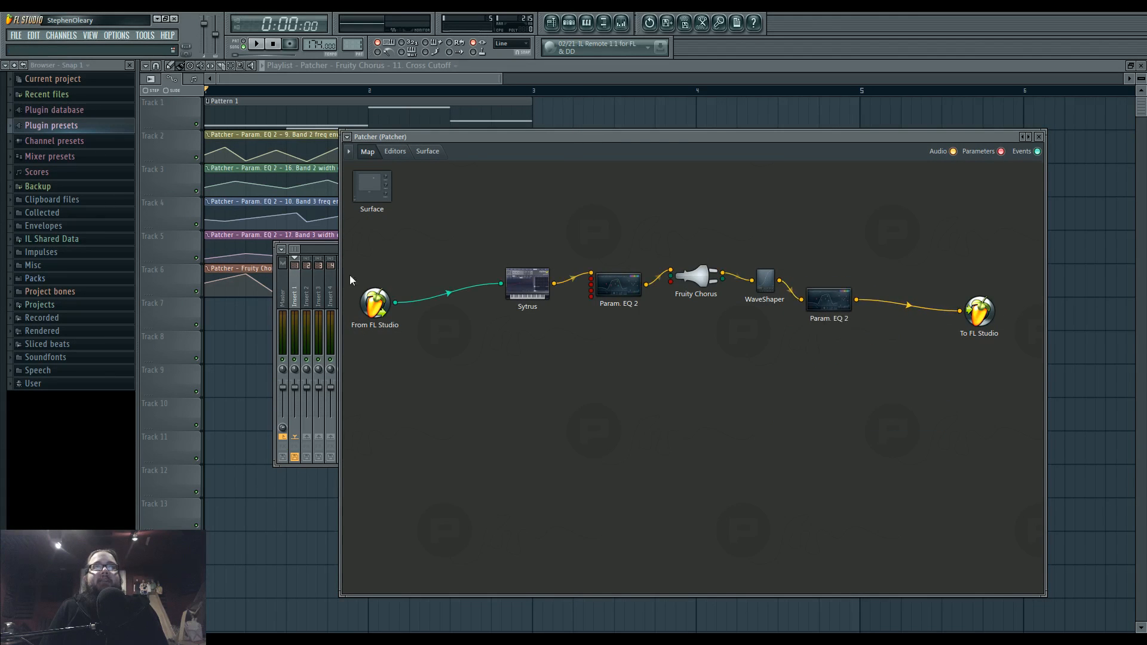
pyautogui.moveTo(338, 285); pyautogui.dragTo(273, 285)
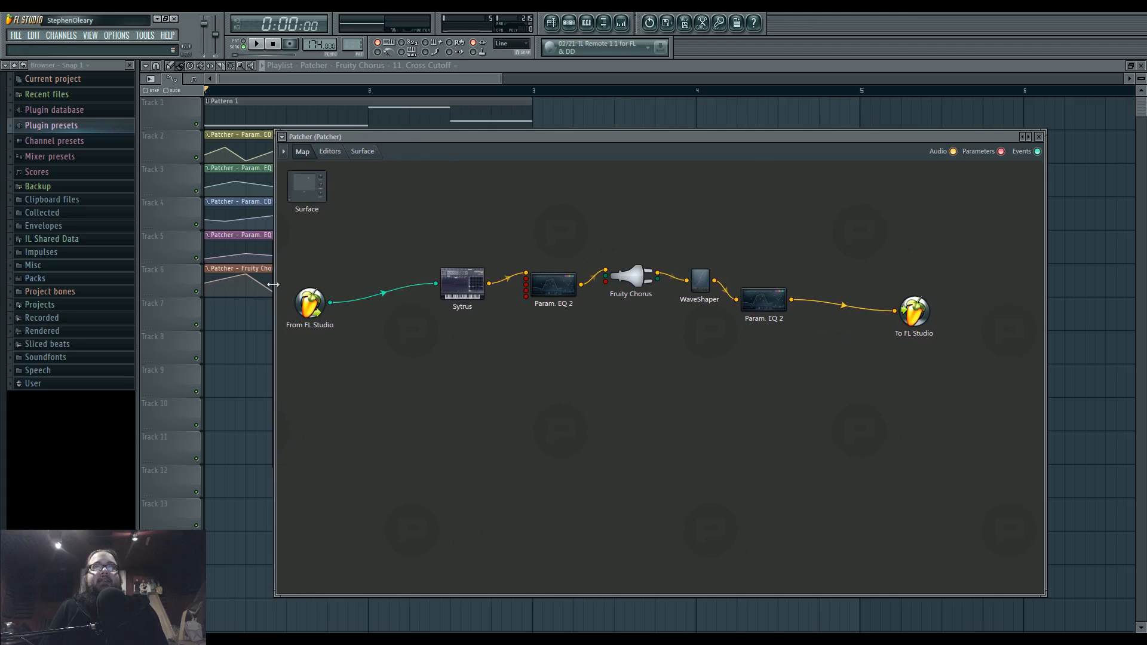
# - In the second Param. EQ 2, set Band 3 to band pass and Band 4 to notch, and move Band 3 slightly higher in frequency
pyautogui.doubleClick(762, 304)
pyautogui.rightClick(384, 477)
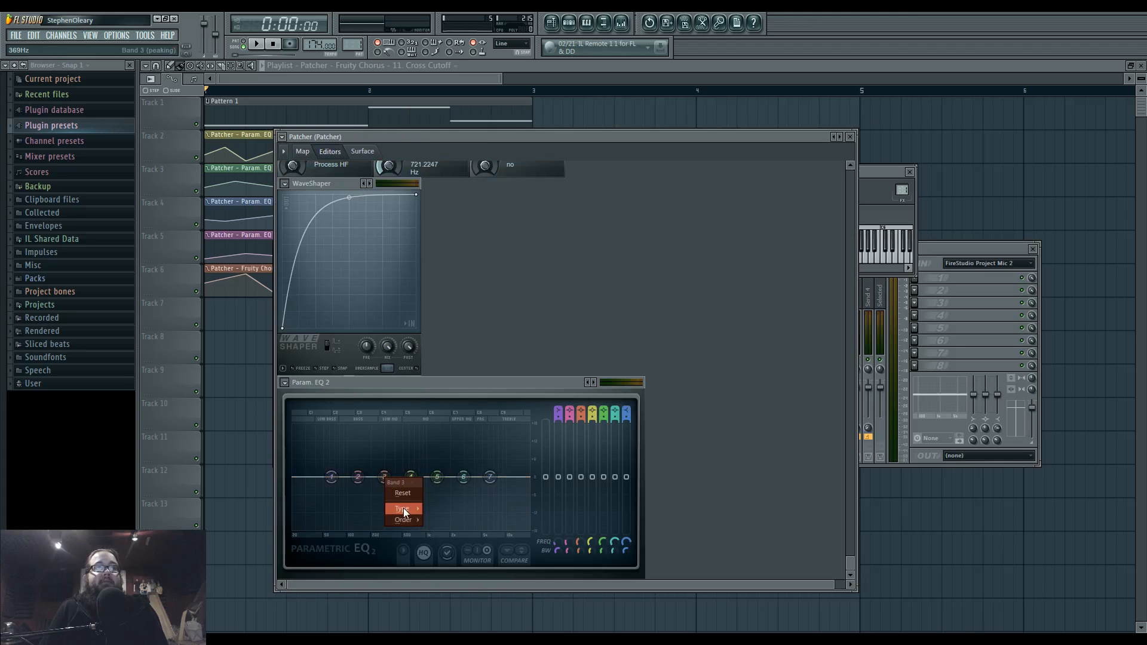
pyautogui.moveTo(403, 507)
pyautogui.click(447, 531)
pyautogui.rightClick(410, 477)
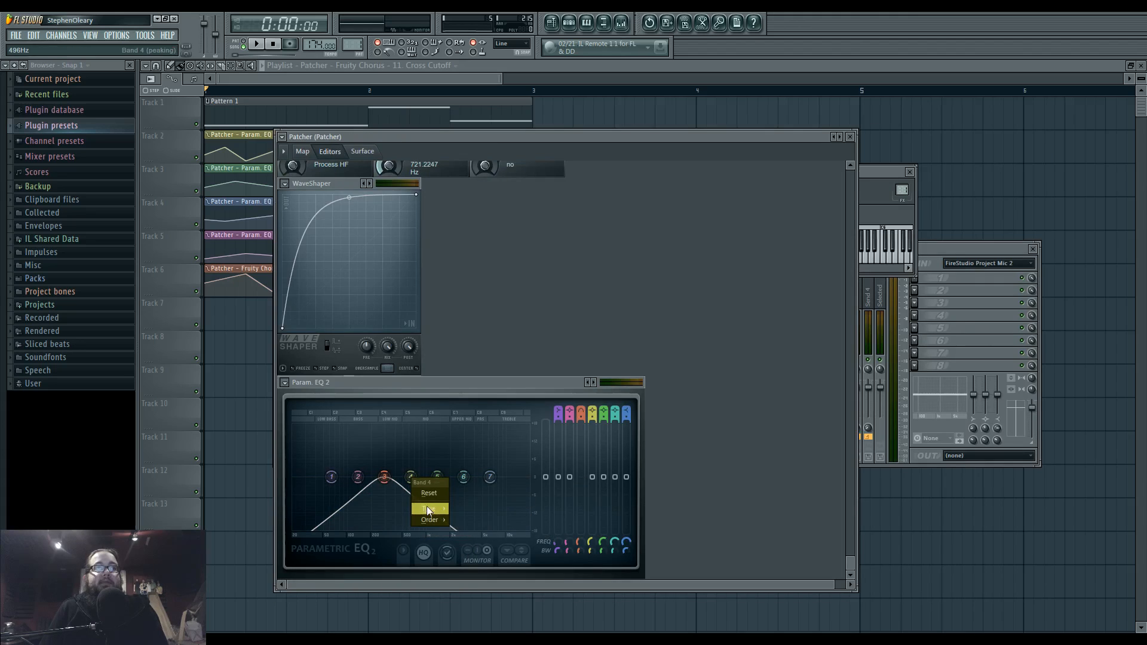
pyautogui.click(491, 555)
pyautogui.moveTo(384, 477)
pyautogui.mouseDown()
pyautogui.moveTo(438, 477)
pyautogui.moveTo(391, 477)
pyautogui.mouseUp()
# - Activate the second Param. EQ 2's band controls and create automation clips for Band 3 freq and Band 4 freq
pyautogui.rightClick(579, 540)
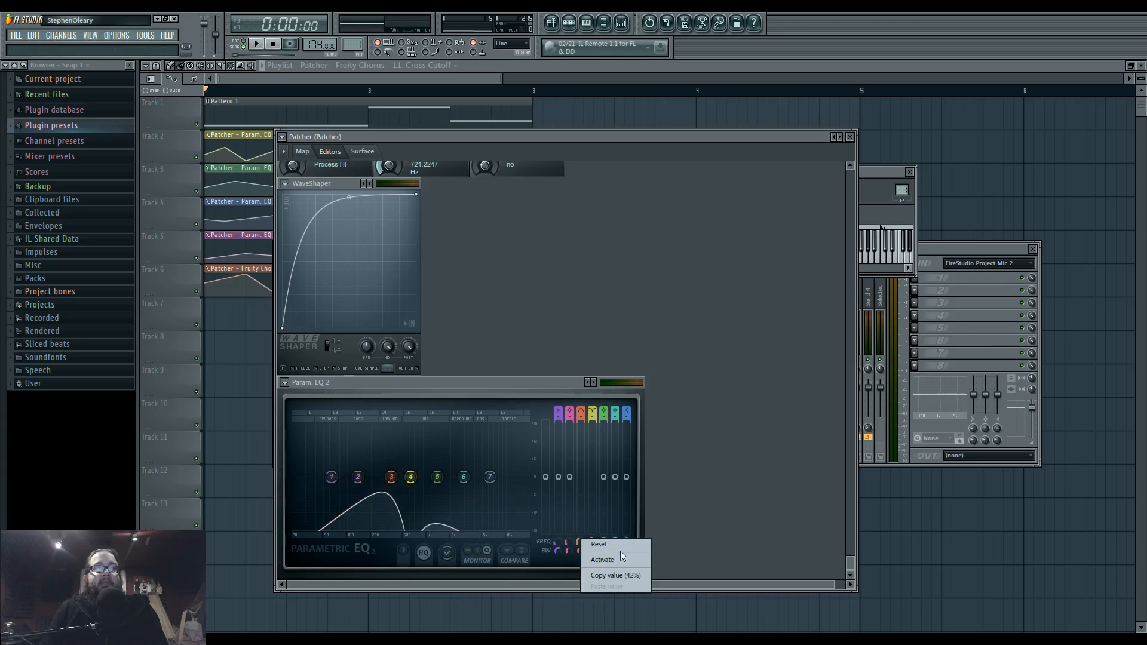
pyautogui.click(604, 559)
pyautogui.rightClick(579, 551)
pyautogui.click(624, 554)
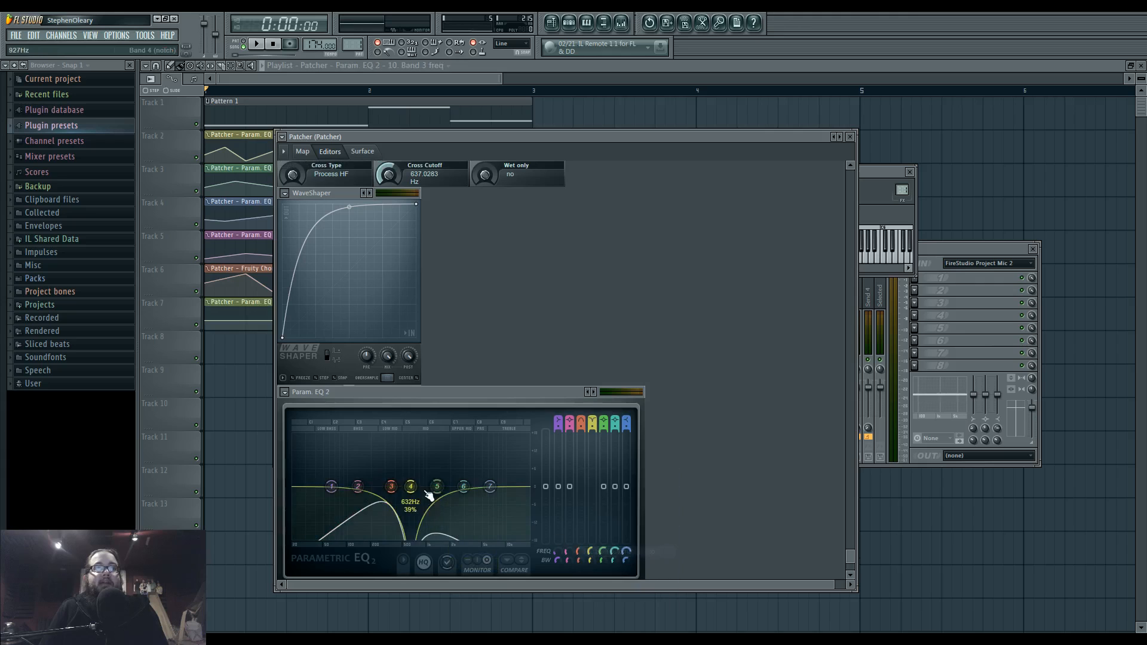
pyautogui.rightClick(604, 559)
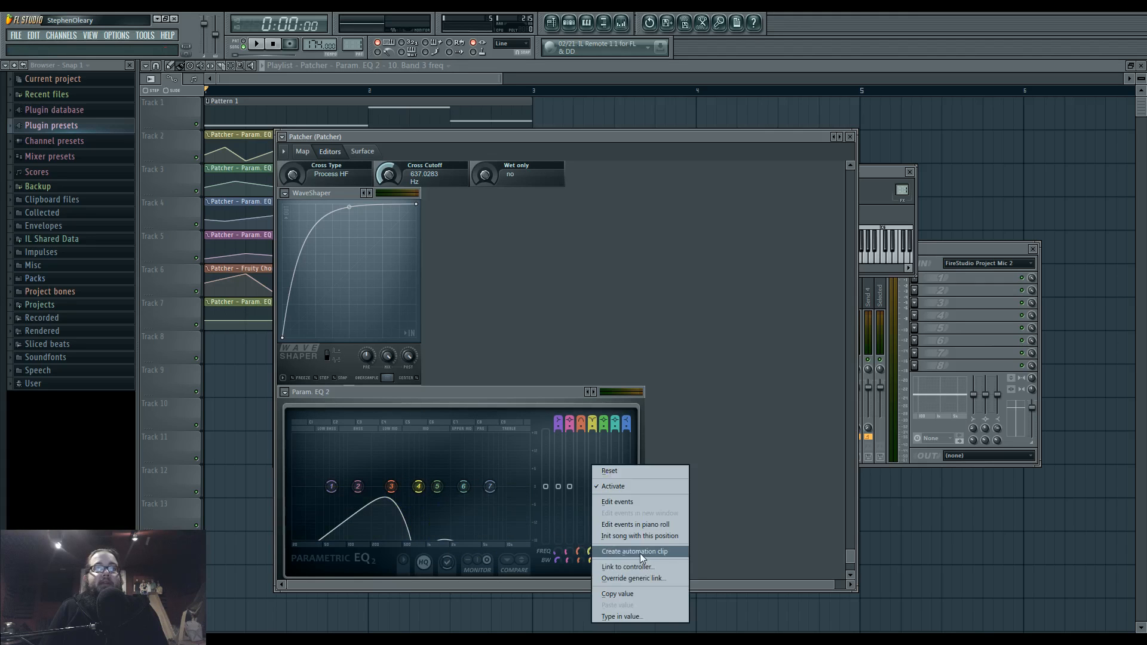
pyautogui.click(639, 551)
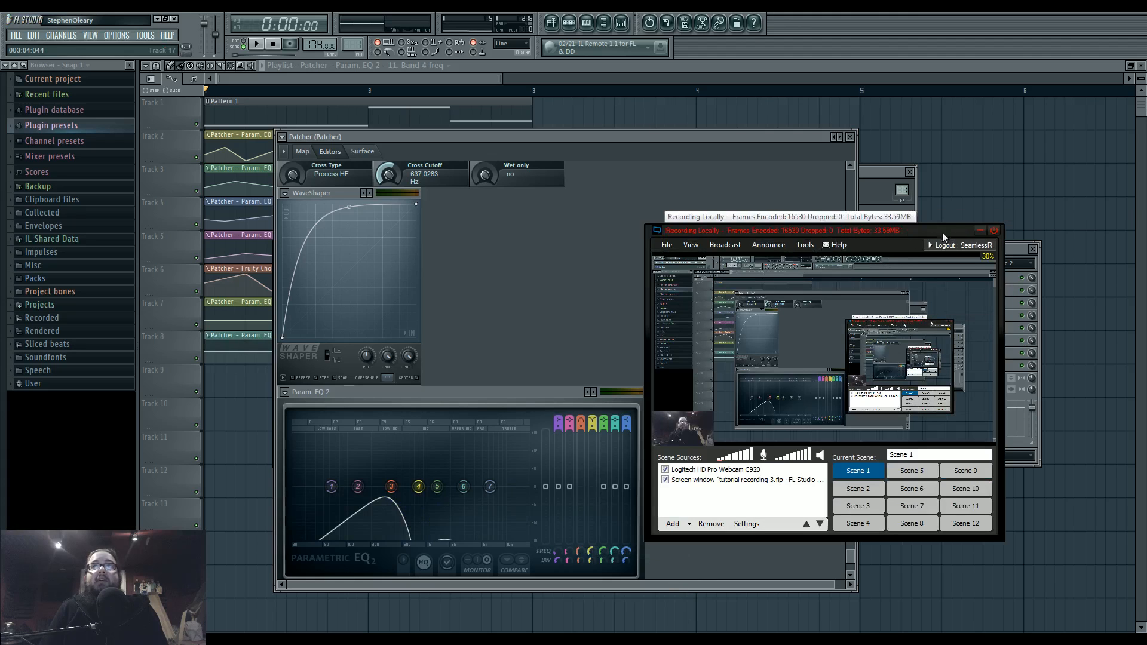
# - Check the stream chat, put away the broadcast, chat and Patcher windows, and play the pattern with the playlist in view
pyautogui.click(980, 230)
pyautogui.click(285, 618)
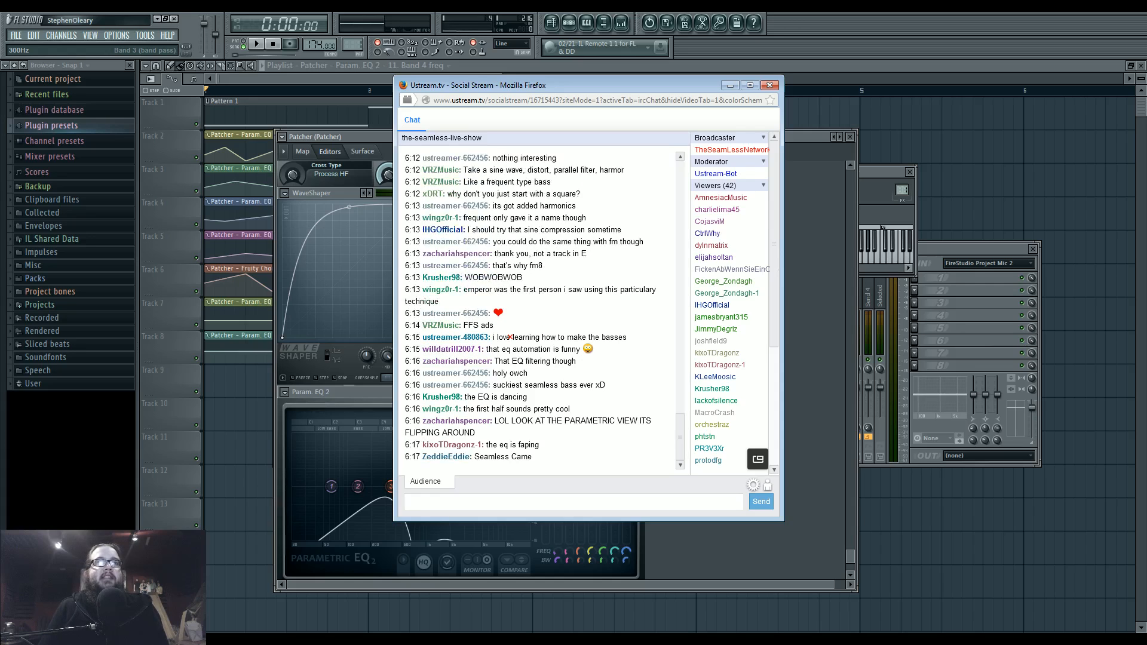
pyautogui.click(728, 87)
pyautogui.moveTo(474, 137); pyautogui.dragTo(558, 106)
pyautogui.press('space')
pyautogui.click(242, 413)
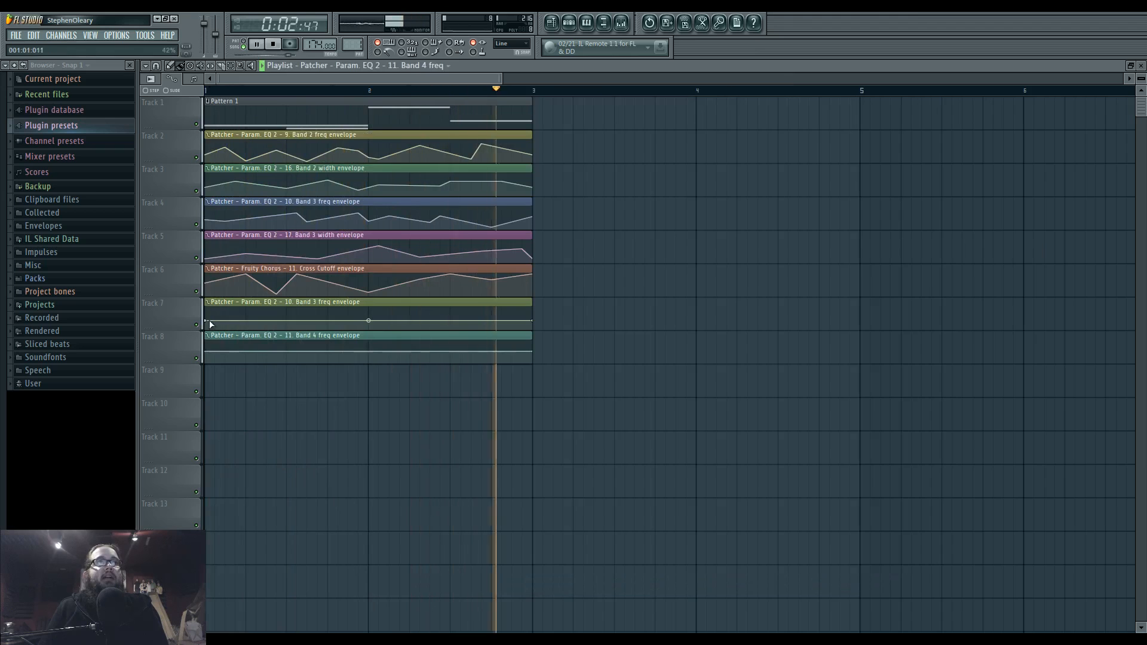
# - Shape the Band 3 freq envelope on Track 7 with alternating low and high points across both bars, including a steep rise early in bar 2
pyautogui.moveTo(206, 321); pyautogui.dragTo(256, 318)
pyautogui.rightClick(256, 312)
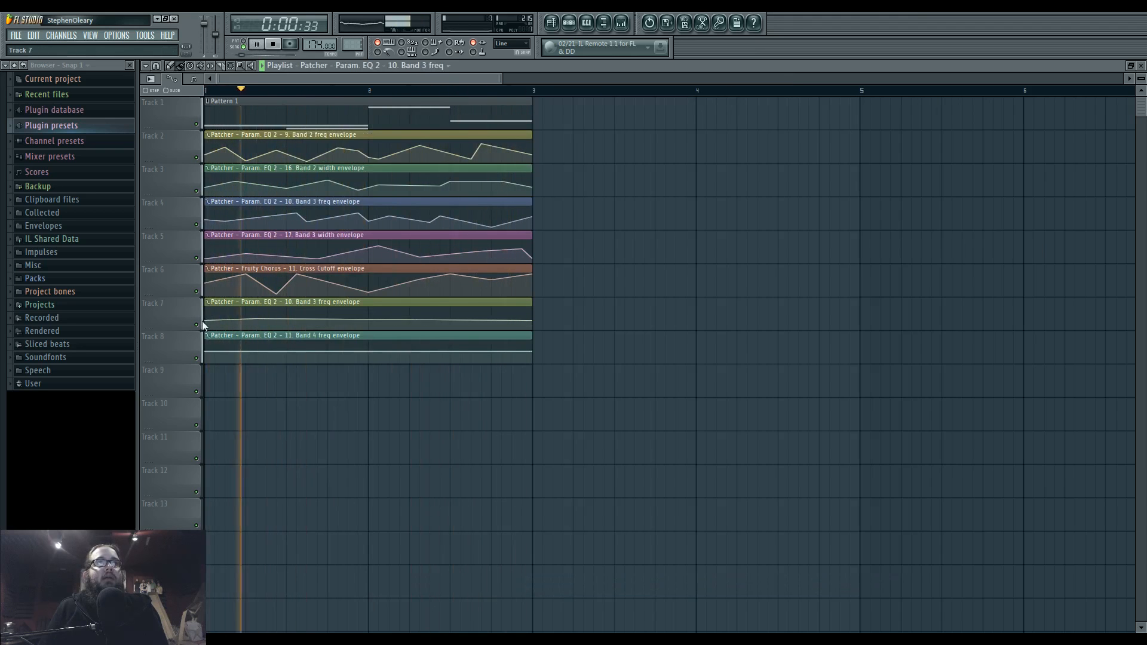
pyautogui.moveTo(207, 308); pyautogui.dragTo(206, 326)
pyautogui.rightClick(308, 316)
pyautogui.rightClick(309, 326)
pyautogui.moveTo(308, 326); pyautogui.dragTo(347, 314)
pyautogui.rightClick(378, 326)
pyautogui.rightClick(430, 313)
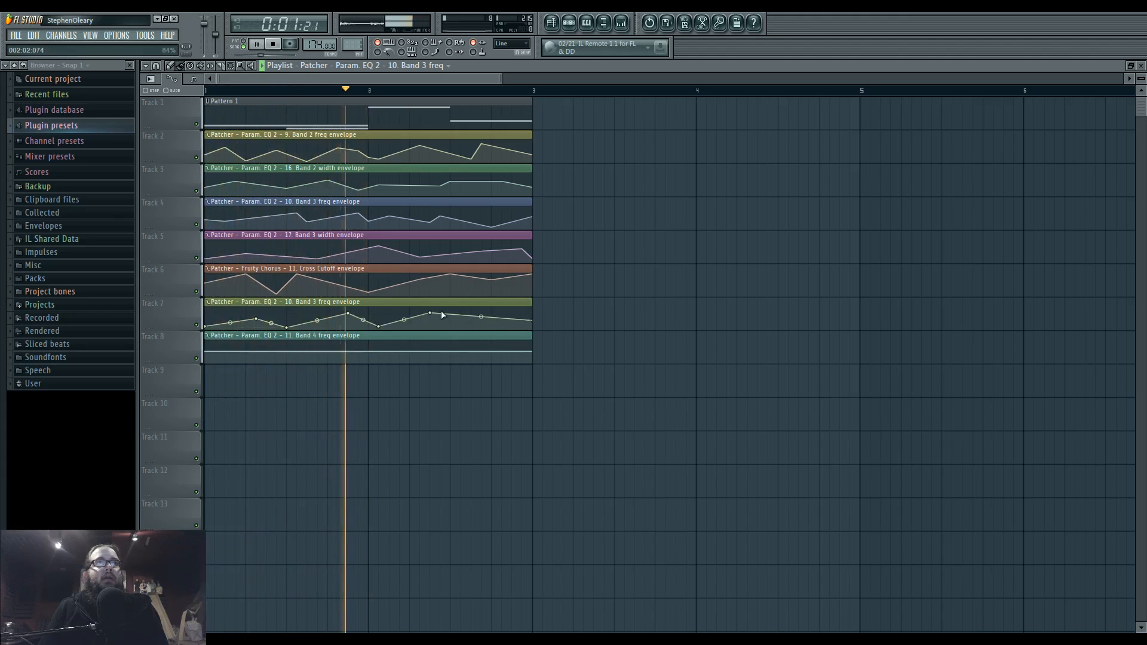
pyautogui.rightClick(471, 326)
pyautogui.moveTo(430, 313); pyautogui.dragTo(390, 314)
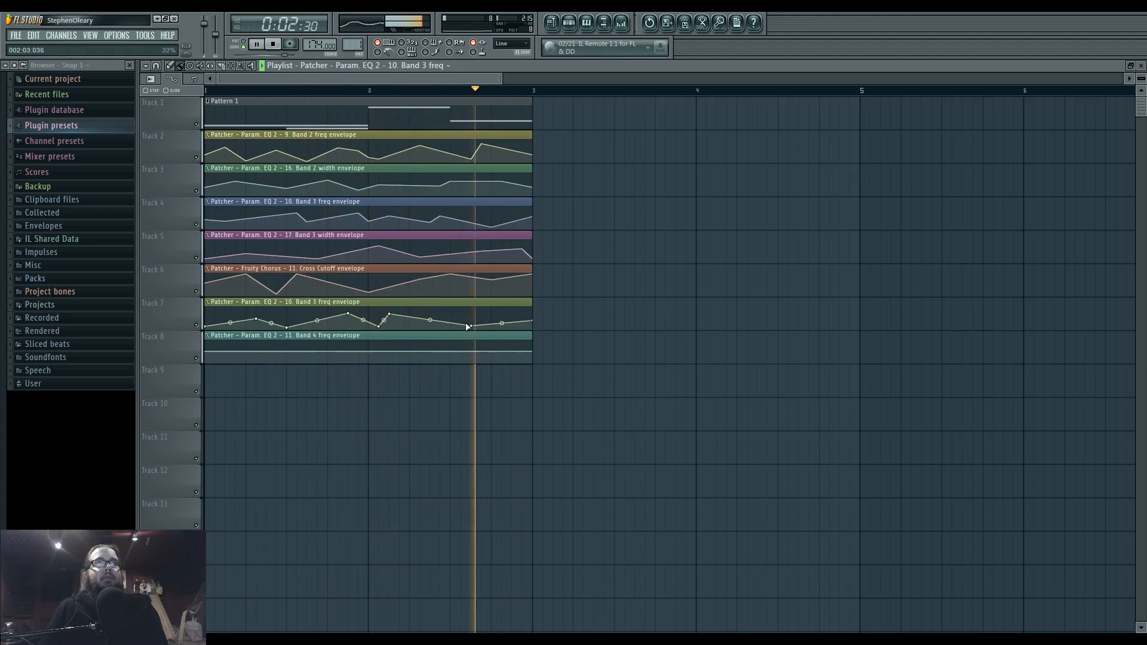
# - Shape the Band 4 freq envelope on Track 8 with gentle rises and falls across both bars, and replay the pattern
pyautogui.rightClick(359, 348)
pyautogui.rightClick(420, 358)
pyautogui.rightClick(491, 343)
pyautogui.moveTo(358, 349); pyautogui.dragTo(338, 346)
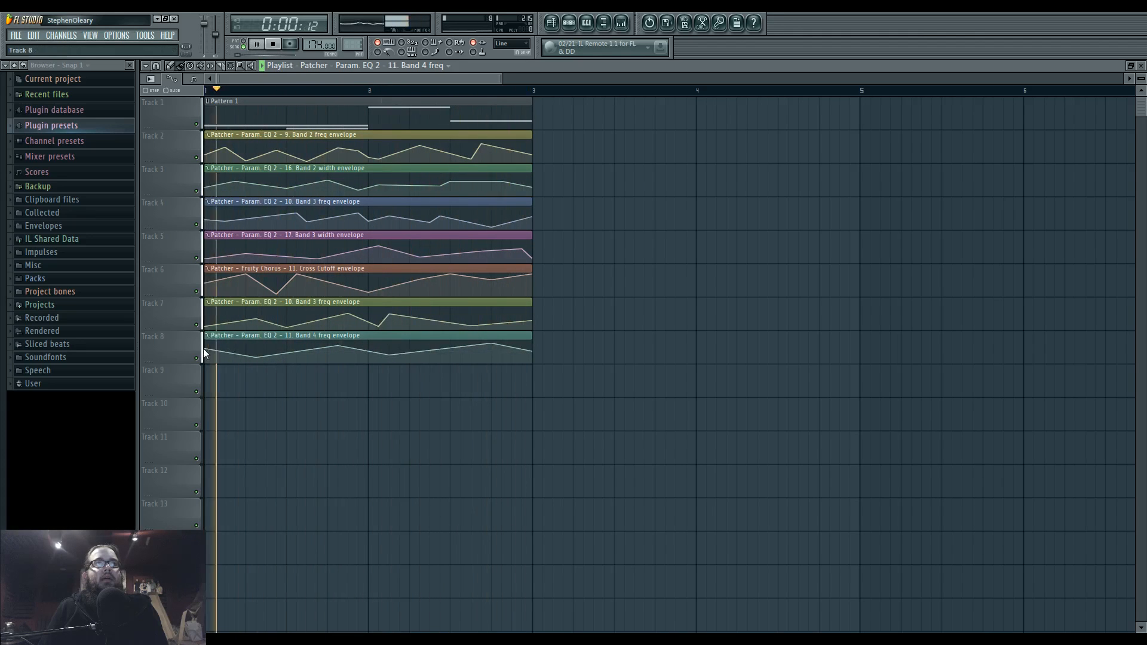
pyautogui.press('space')
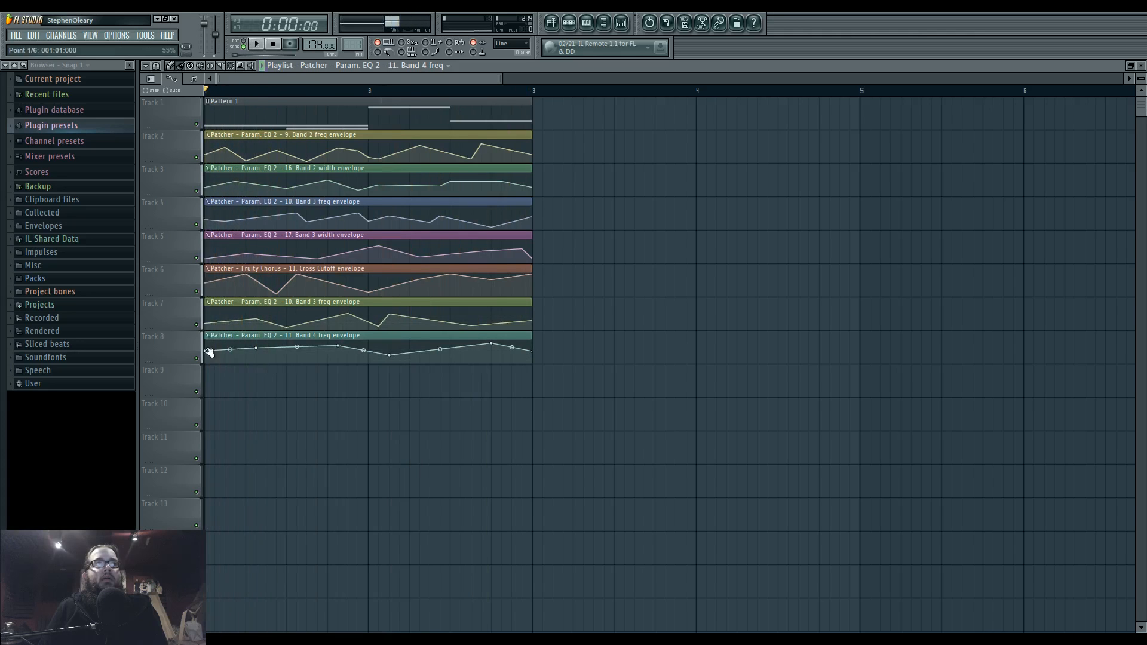
pyautogui.press('space')
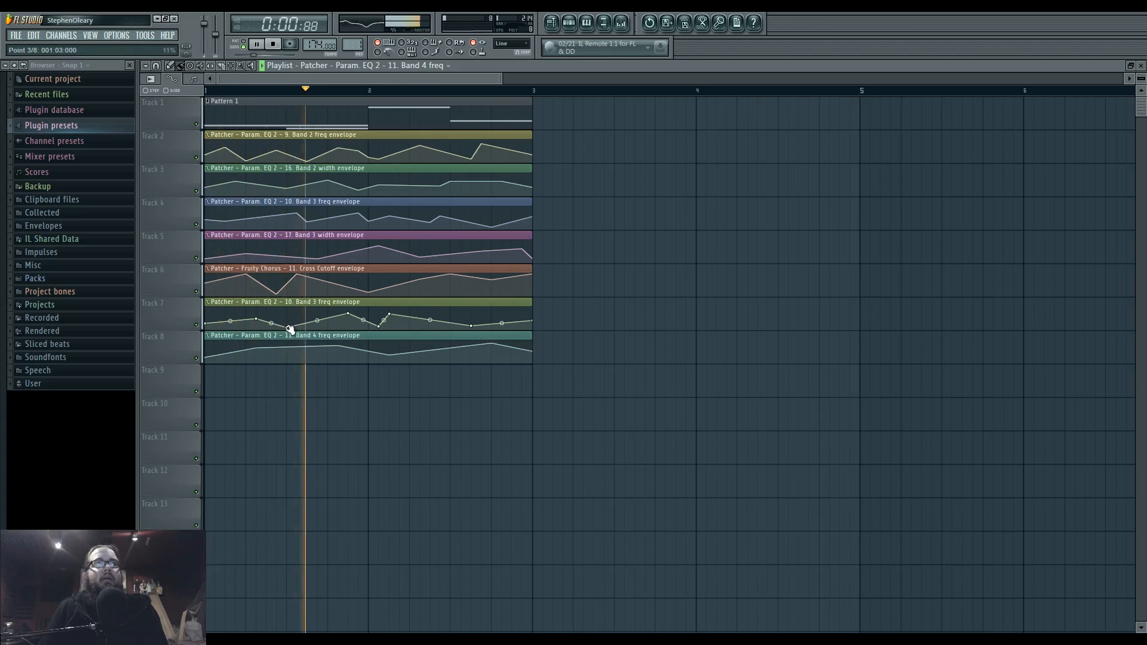
# - Raise the Band 3 freq envelope point in the middle of bar 1, stop playback, and bring up the channel rack and mixer
pyautogui.moveTo(258, 320); pyautogui.dragTo(256, 325)
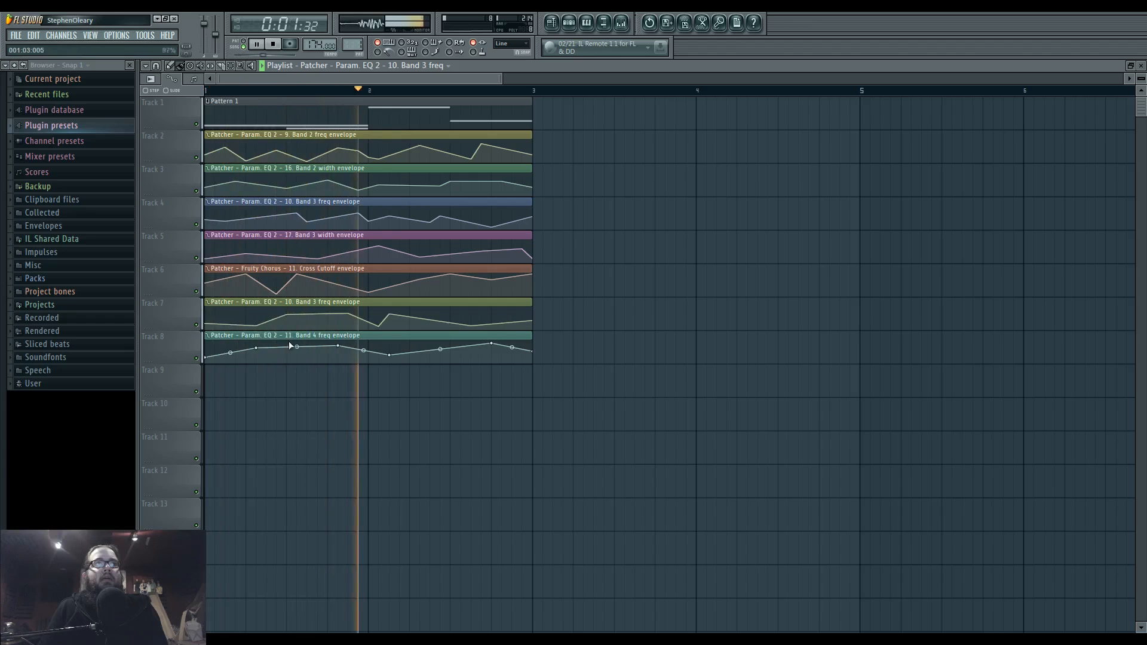
pyautogui.press('space')
pyautogui.click(568, 23)
pyautogui.click(621, 23)
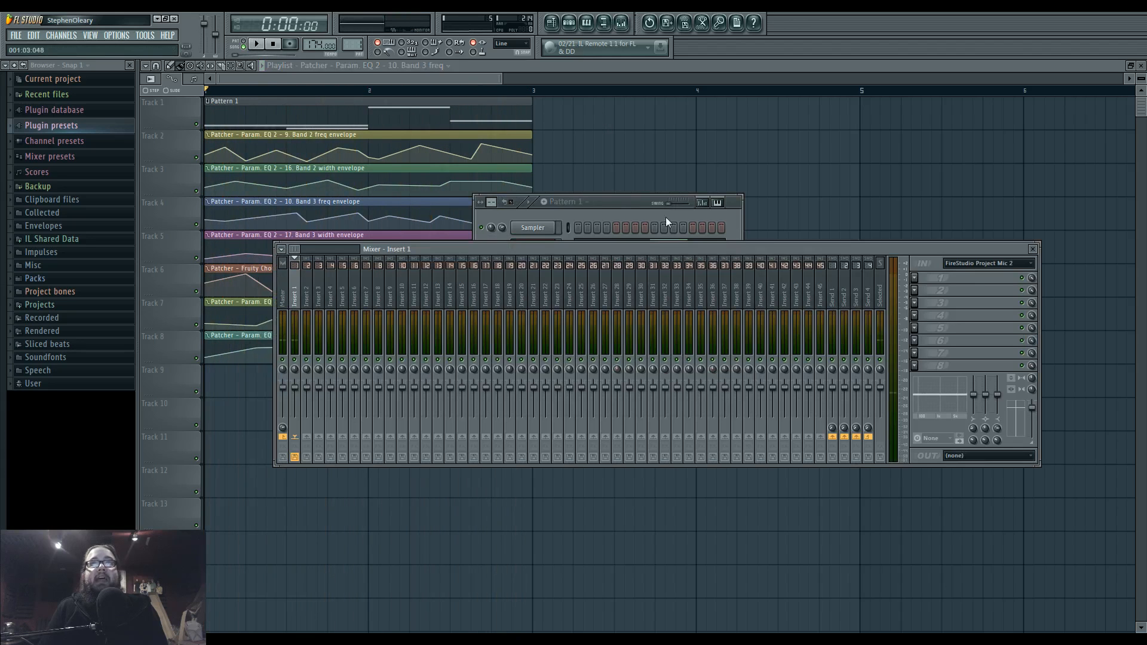
# - Audition the pattern and insert a Fruity Chorus after the second Param. EQ 2 in Patcher's map
pyautogui.press('space')
pyautogui.click(618, 206)
pyautogui.click(537, 246)
pyautogui.click(378, 123)
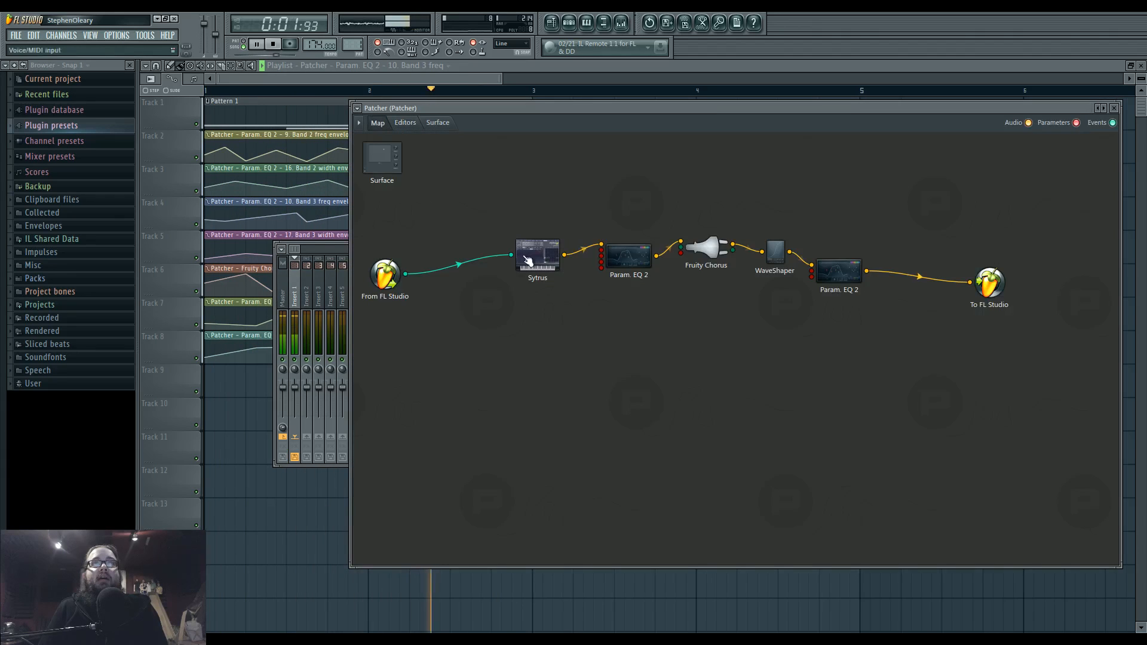
pyautogui.press('space')
pyautogui.rightClick(868, 273)
pyautogui.moveTo(893, 289)
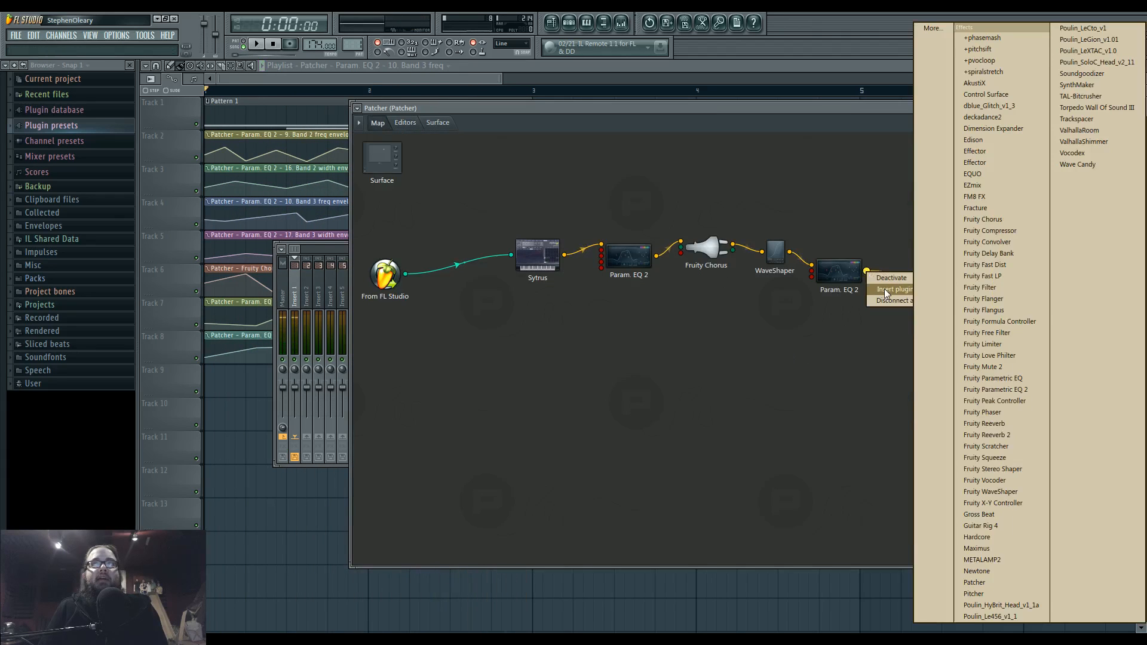
pyautogui.click(983, 220)
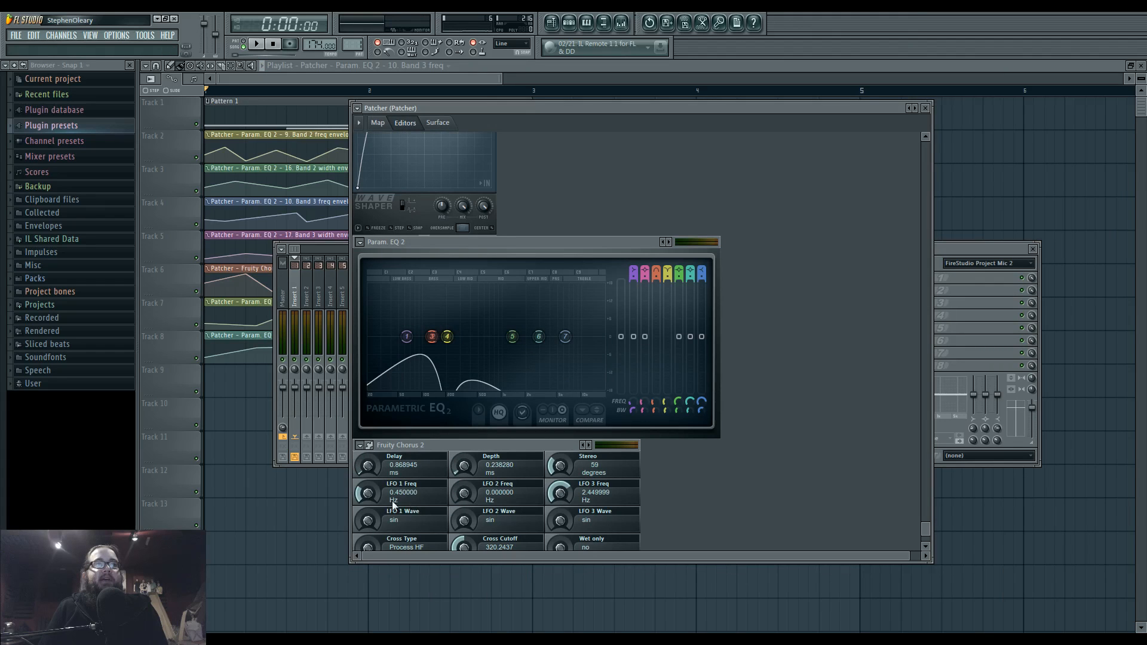
# - Set Fruity Chorus 2's LFO 1 Freq to 0 Hz and create an automation clip for its Cross Cutoff
pyautogui.press('space')
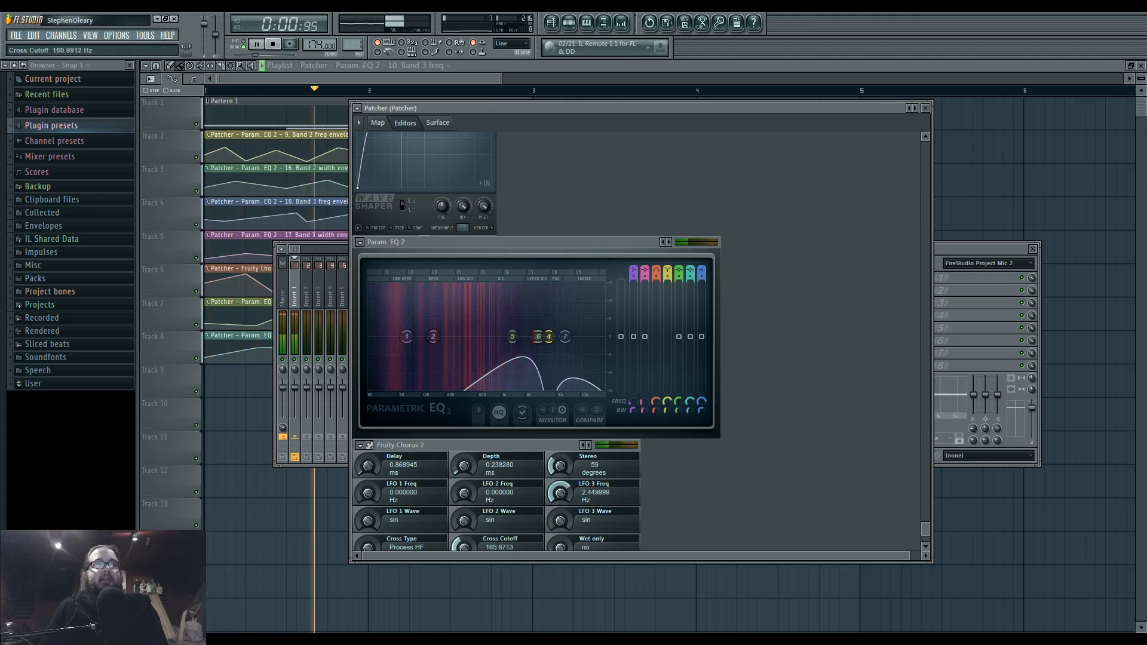
pyautogui.press('space')
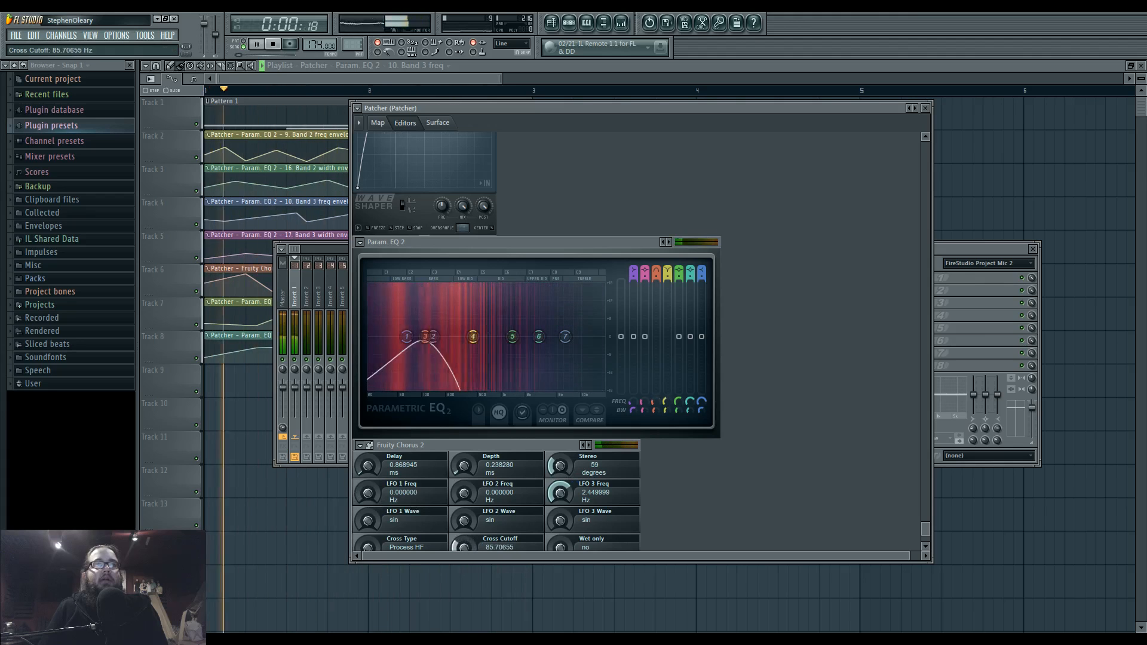
pyautogui.rightClick(465, 544)
pyautogui.click(487, 565)
pyautogui.rightClick(468, 548)
pyautogui.click(510, 552)
# - Shape the Fruity Chorus 2 Cross Cutoff envelope on Track 9 with a mid-bar drop, a peak in bar 2 and a low point
pyautogui.rightClick(245, 382)
pyautogui.rightClick(337, 382)
pyautogui.press('space')
pyautogui.rightClick(340, 392)
pyautogui.rightClick(399, 375)
pyautogui.rightClick(471, 393)
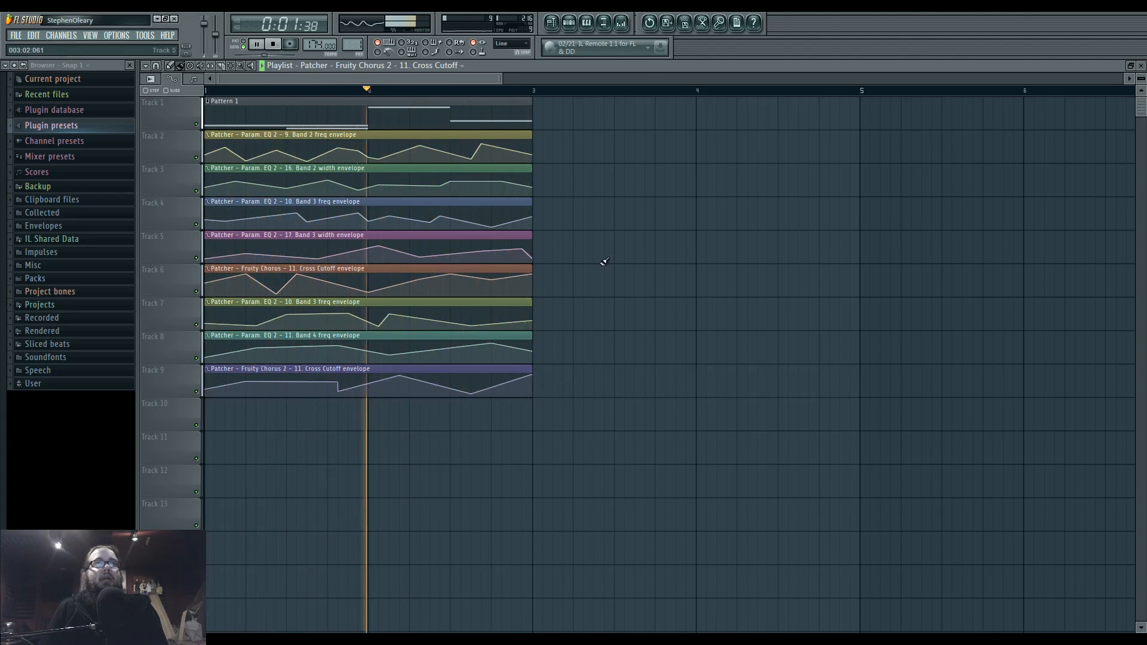
# - In Patcher's map, shift the FL Studio output aside and add Maximus between Fruity Chorus 2 and the output
pyautogui.press('F9')
pyautogui.click(568, 22)
pyautogui.click(548, 247)
pyautogui.press('space')
pyautogui.click(378, 123)
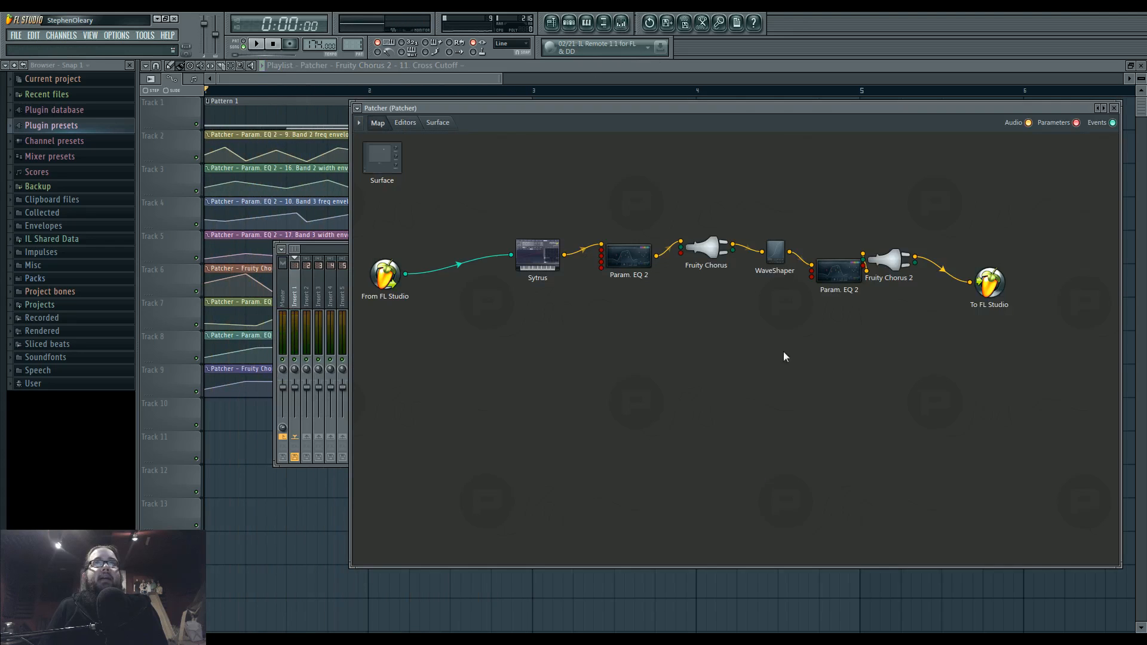
pyautogui.moveTo(985, 285); pyautogui.dragTo(1009, 273)
pyautogui.rightClick(992, 273)
pyautogui.click(1025, 293)
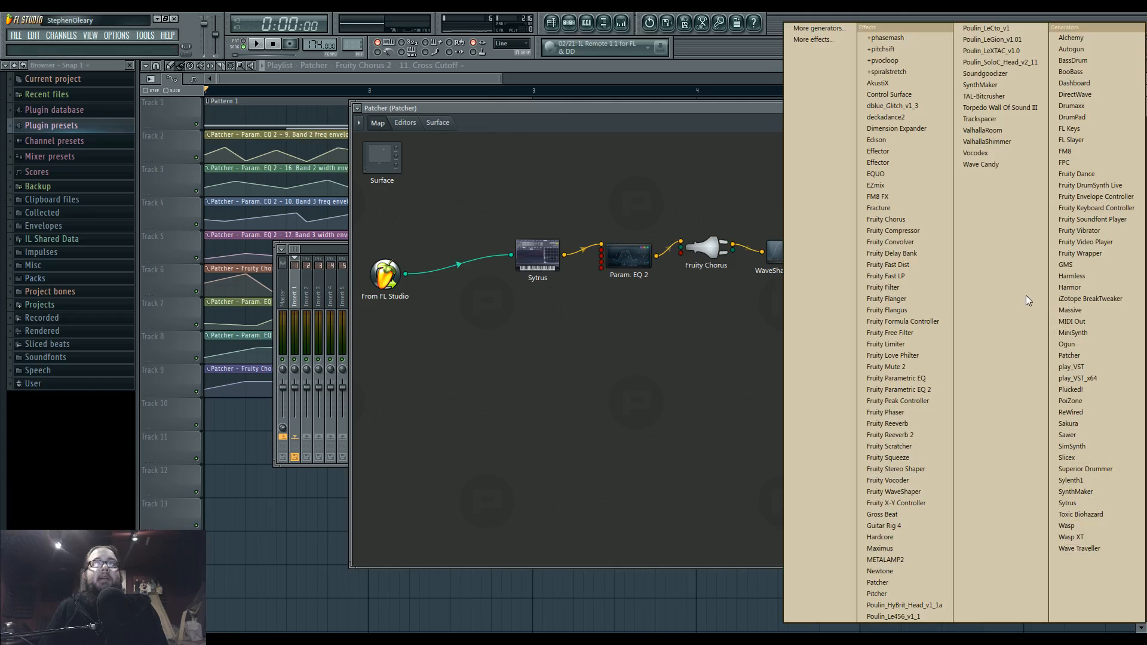
pyautogui.click(930, 546)
pyautogui.moveTo(1035, 263); pyautogui.dragTo(966, 235)
# - Open the Maximus editor and load one of its saved presets
pyautogui.doubleClick(967, 234)
pyautogui.click(661, 317)
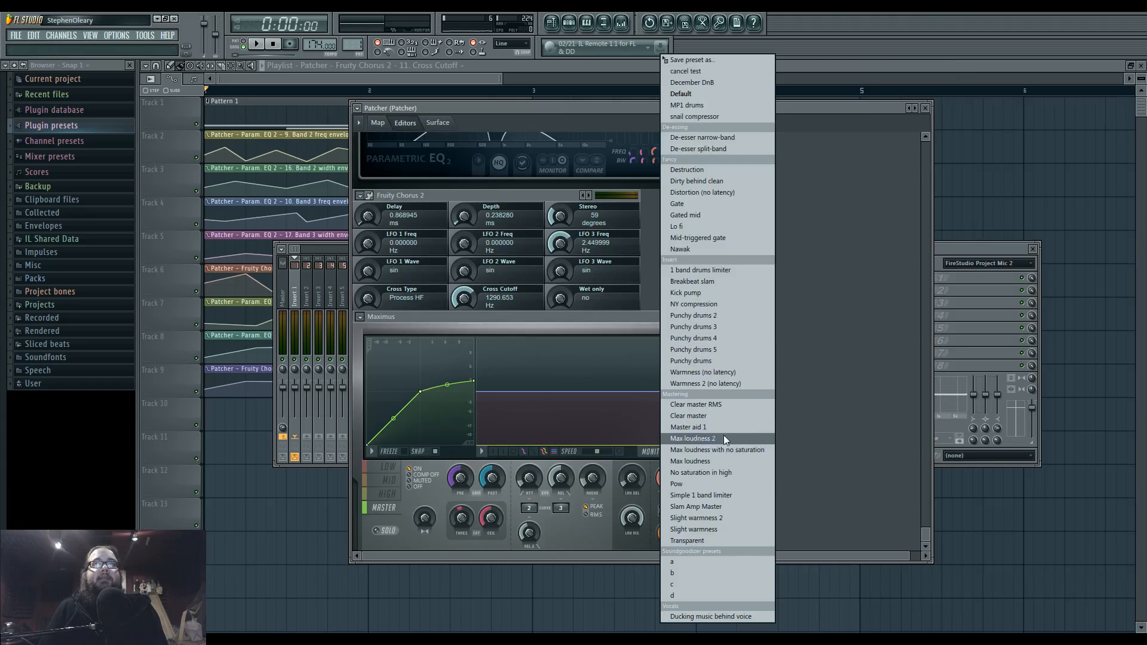
pyautogui.click(721, 104)
# - Use Maximus's bands display during playback to adjust the Low crossover to about 132 Hz, and return to the monitor display
pyautogui.click(387, 466)
pyautogui.press('space')
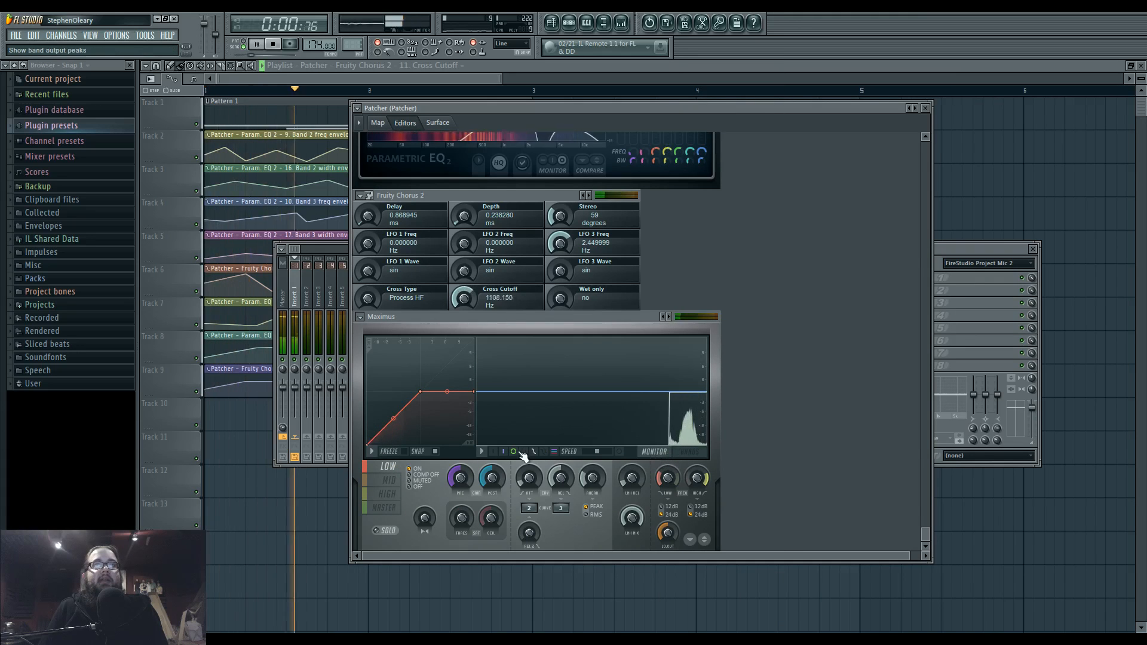
pyautogui.click(655, 454)
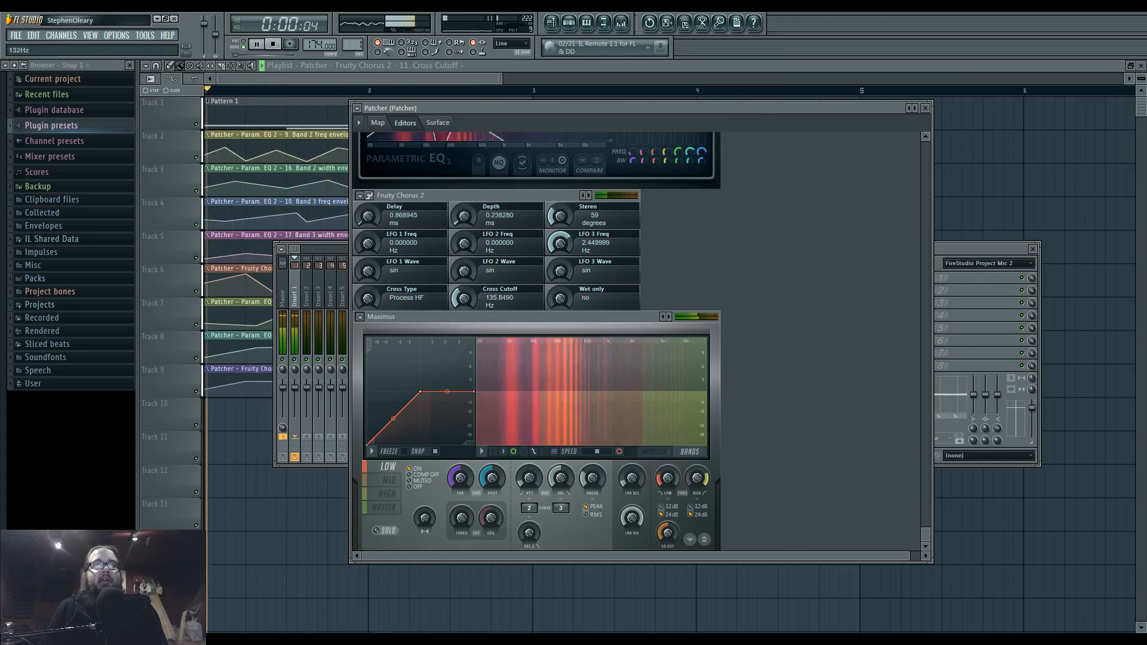
pyautogui.click(659, 454)
pyautogui.press('space')
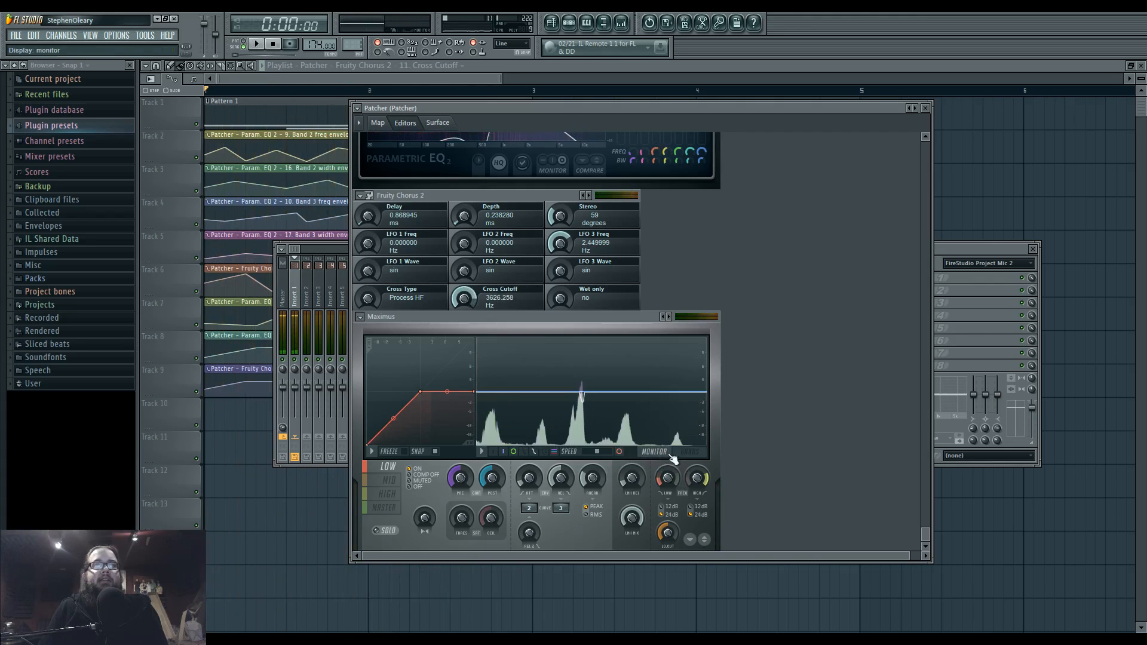
# - Compress the Low, Mid and High bands in Maximus heavily by moving each curve's knee to about -24.7 dB at 0 dB output
pyautogui.moveTo(420, 392); pyautogui.dragTo(376, 393)
pyautogui.press('space')
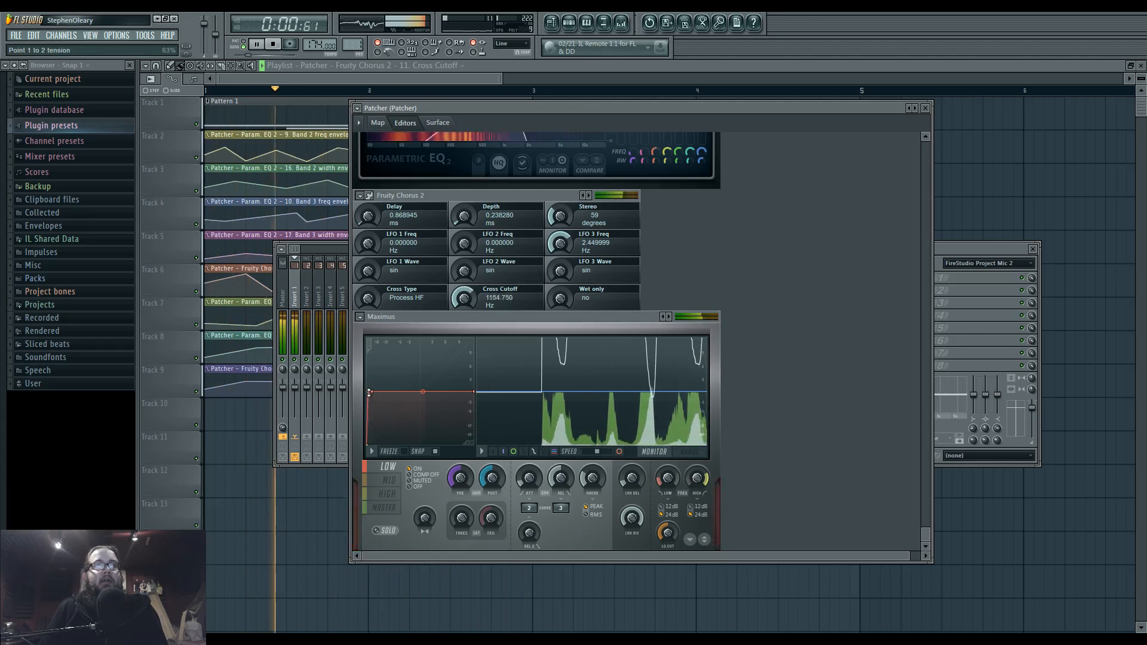
pyautogui.click(388, 479)
pyautogui.moveTo(420, 392); pyautogui.dragTo(375, 392)
pyautogui.click(387, 494)
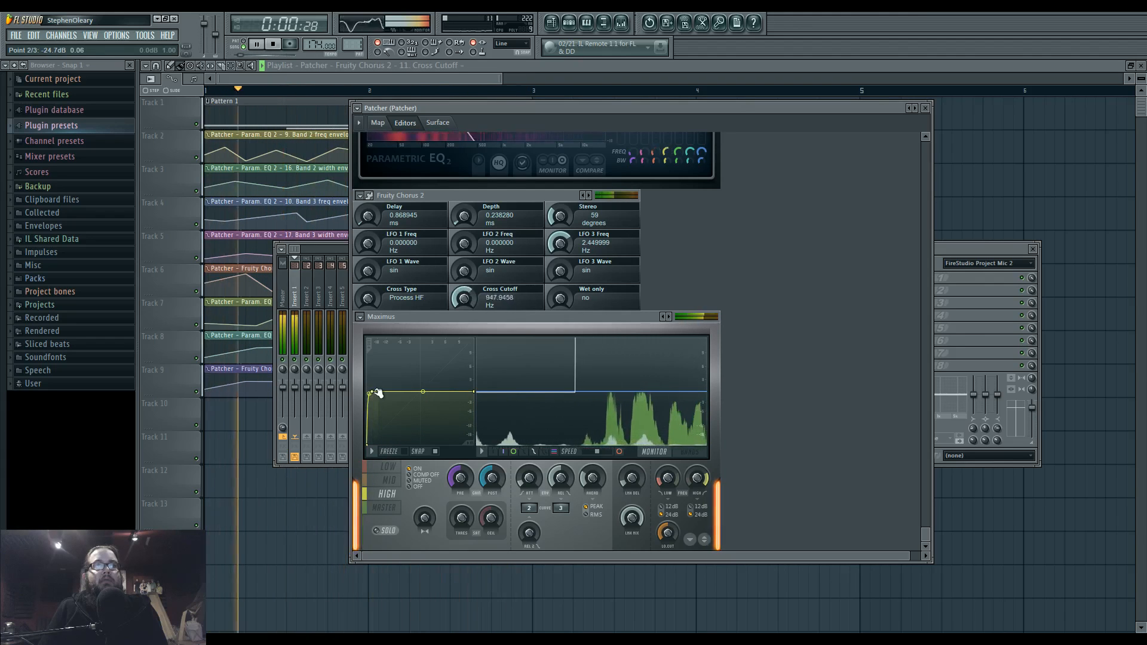
# - Raise the end of Maximus's Master curve to 4.0 dB, set its release to 16.75 ms, and stop playback
pyautogui.click(393, 508)
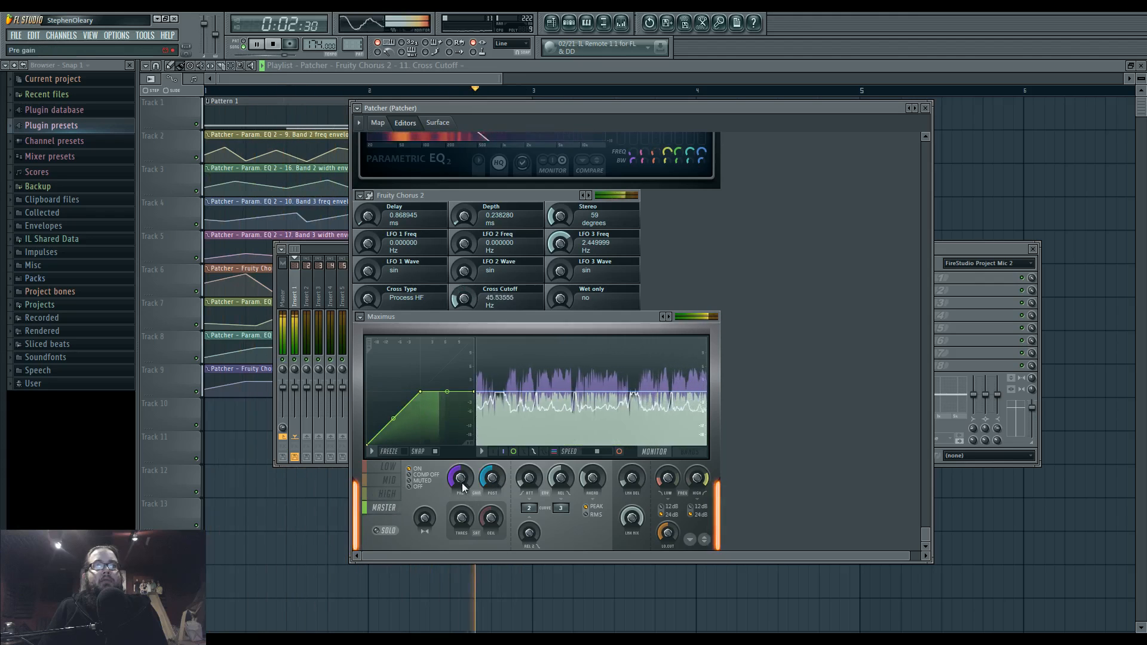
pyautogui.moveTo(475, 395)
pyautogui.mouseDown()
pyautogui.moveTo(474, 358)
pyautogui.moveTo(474, 376)
pyautogui.mouseUp()
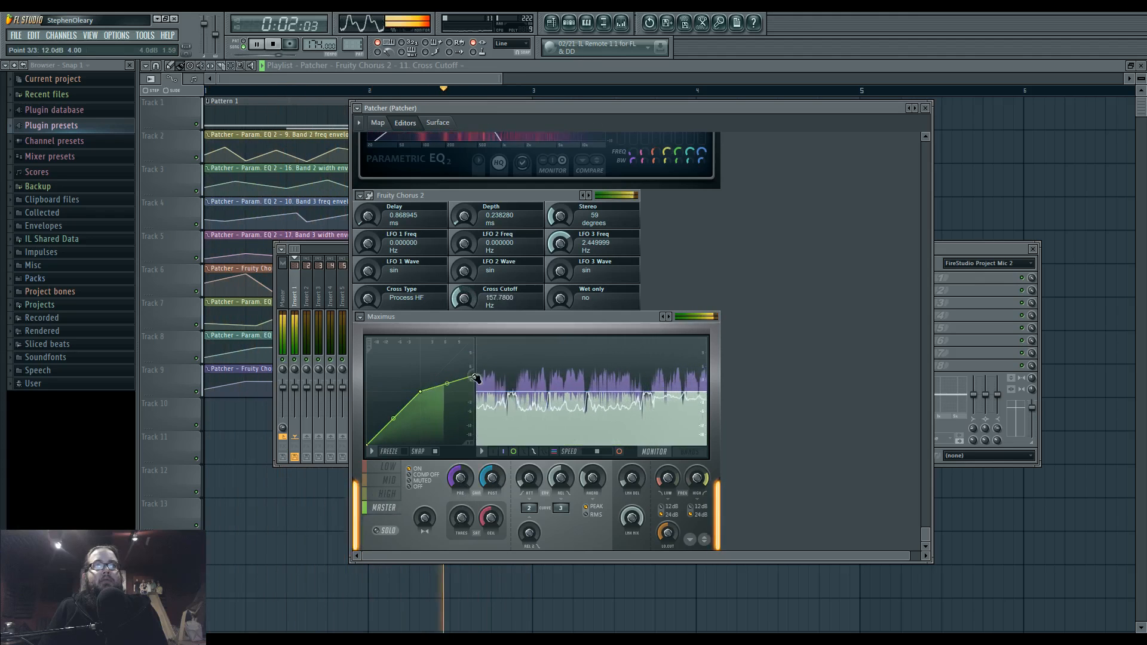
pyautogui.click(564, 482)
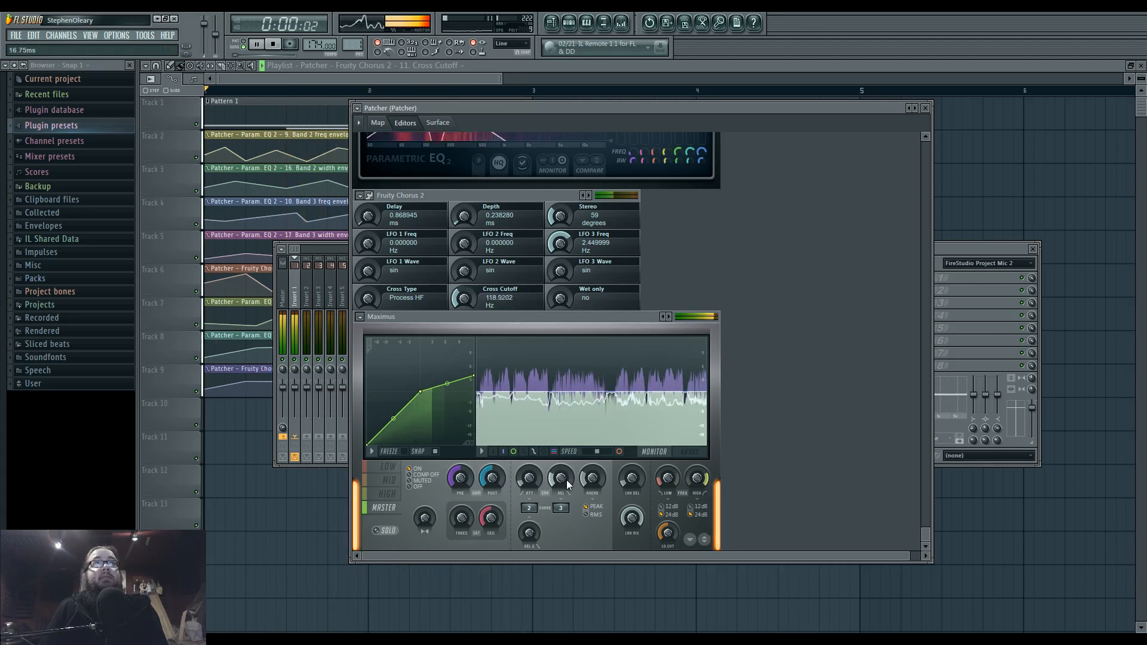
pyautogui.press('space')
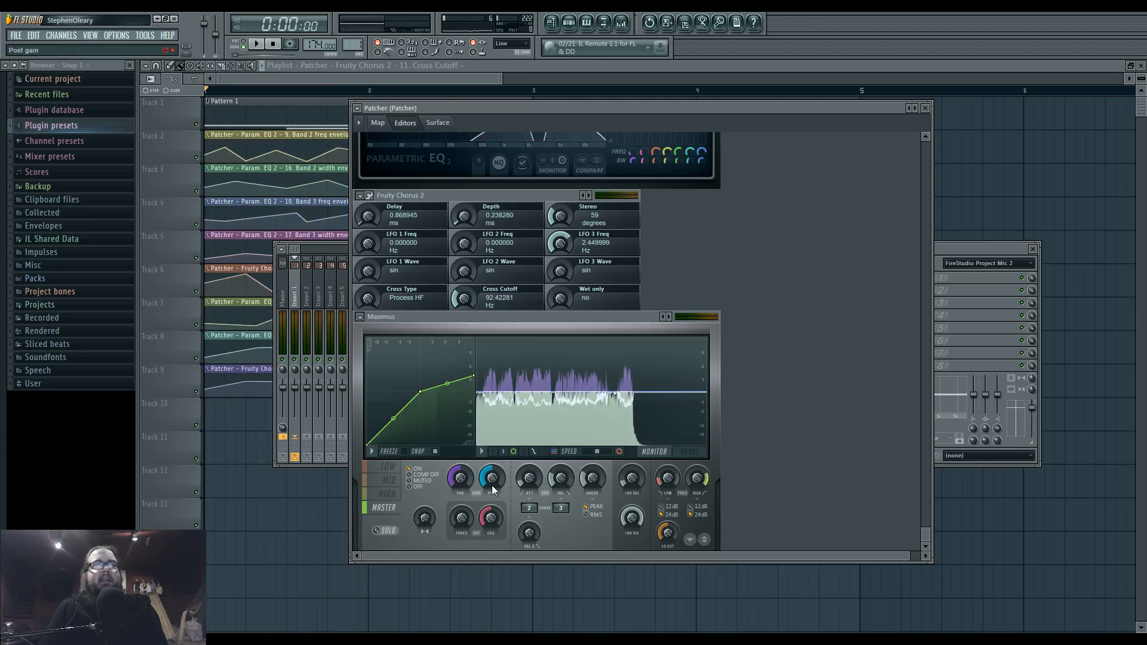
# - Revisit the map, reopen Maximus, and flatten the upper end of its Master curve during playback
pyautogui.click(377, 123)
pyautogui.doubleClick(980, 248)
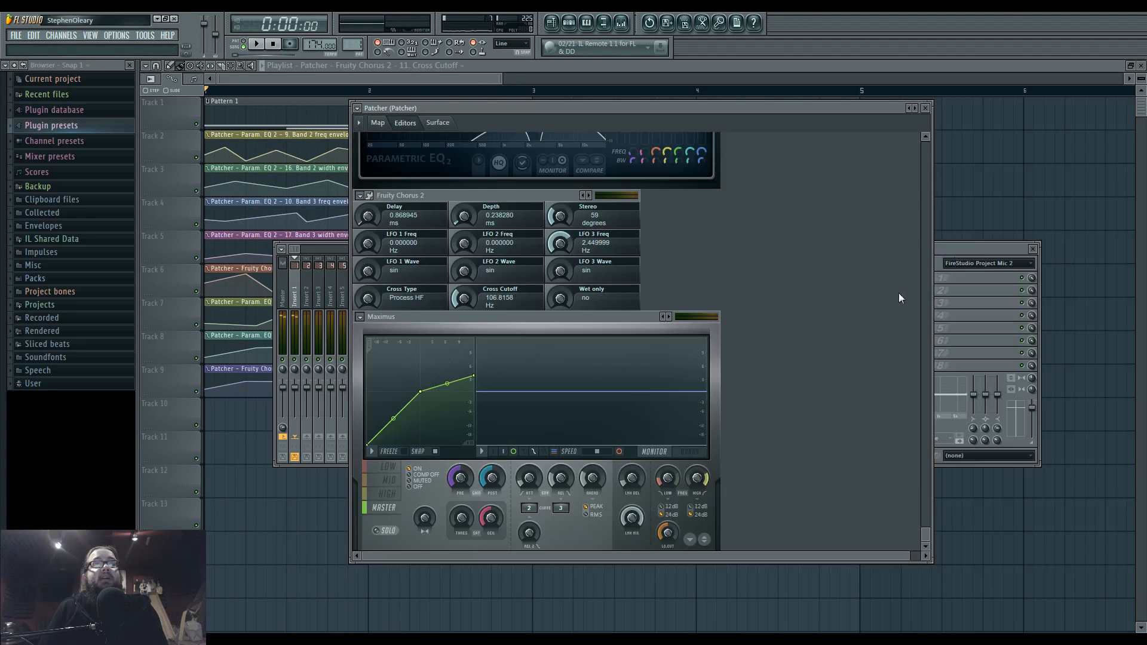
pyautogui.press('space')
pyautogui.moveTo(475, 370); pyautogui.dragTo(477, 391)
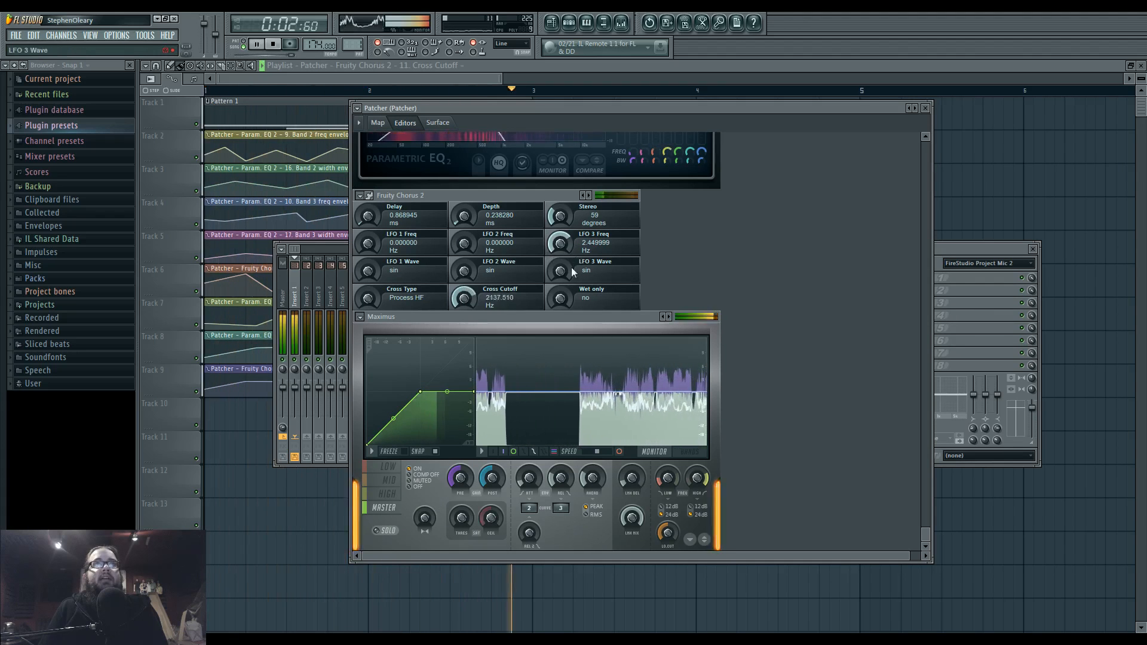
# - Reposition the second Param. EQ 2 in the map and set Fruity Chorus 2's LFO 1, 2 and 3 Freq to about 0.67, 1.41 and 0.72 Hz
pyautogui.click(382, 124)
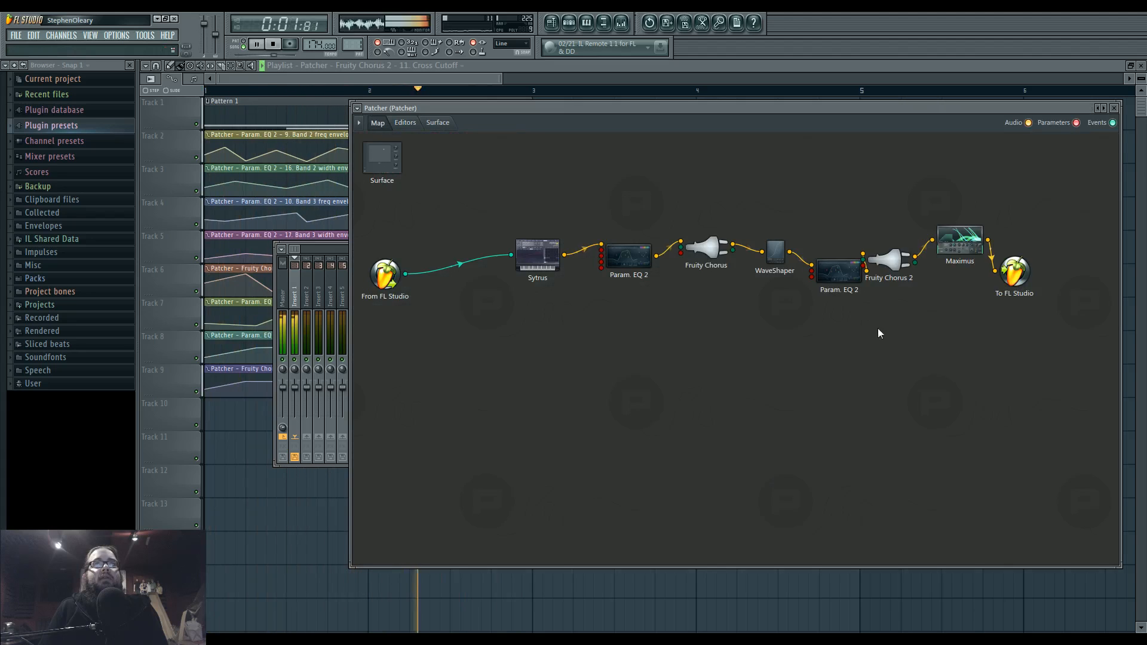
pyautogui.moveTo(839, 277); pyautogui.dragTo(829, 273)
pyautogui.doubleClick(880, 267)
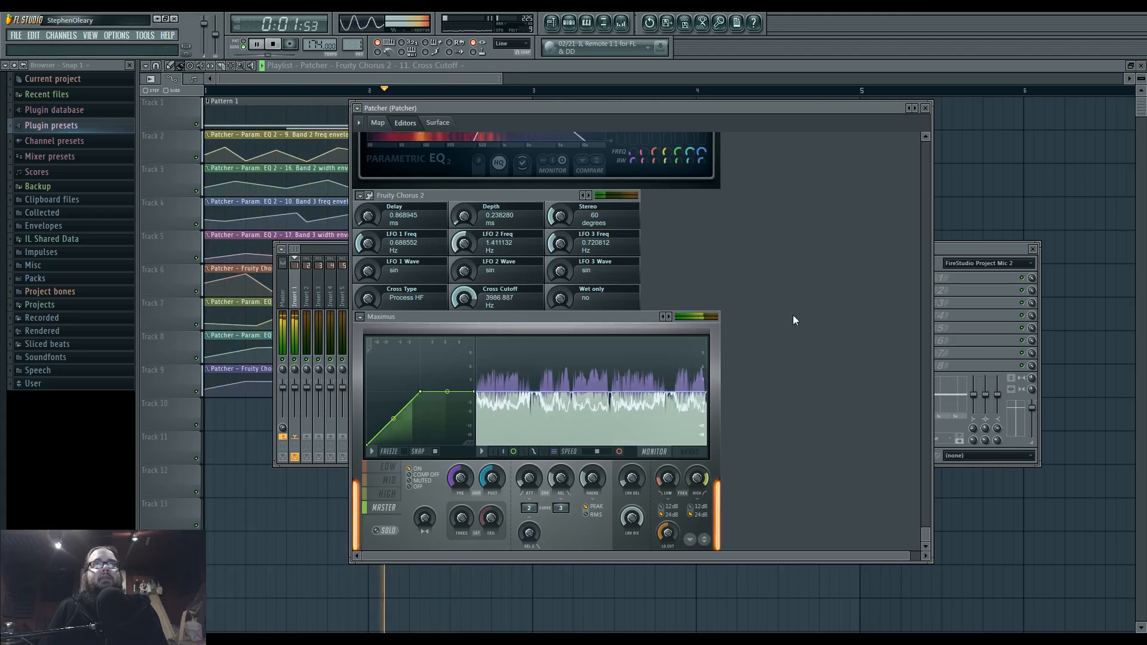
# - Set Stereo to 49 degrees in the first Fruity Chorus and 40 degrees in Fruity Chorus 2, and return to the map view
pyautogui.scroll(4, 761, 383)
pyautogui.scroll(4, 776, 406)
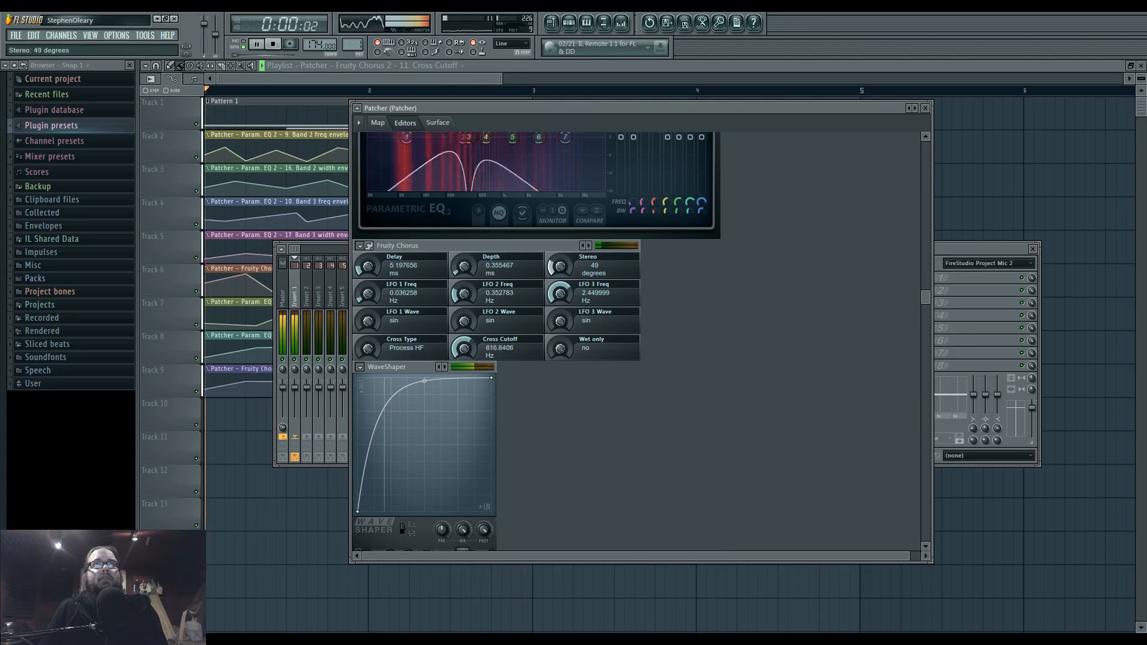
pyautogui.scroll(-8, 864, 412)
pyautogui.scroll(-2, 862, 413)
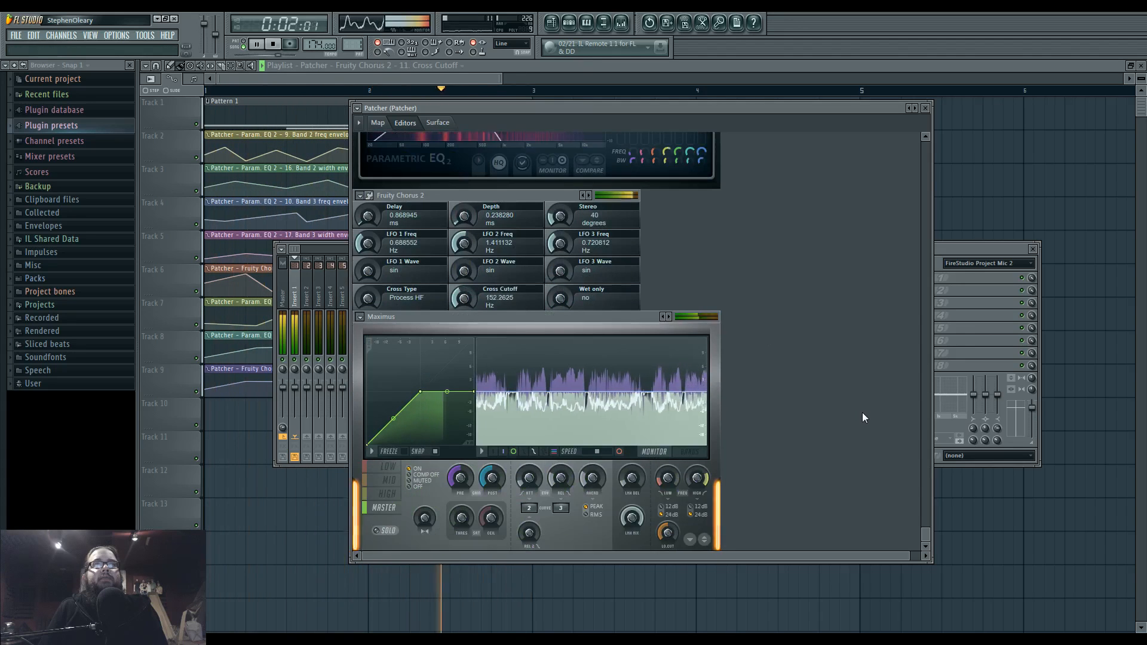
pyautogui.click(377, 122)
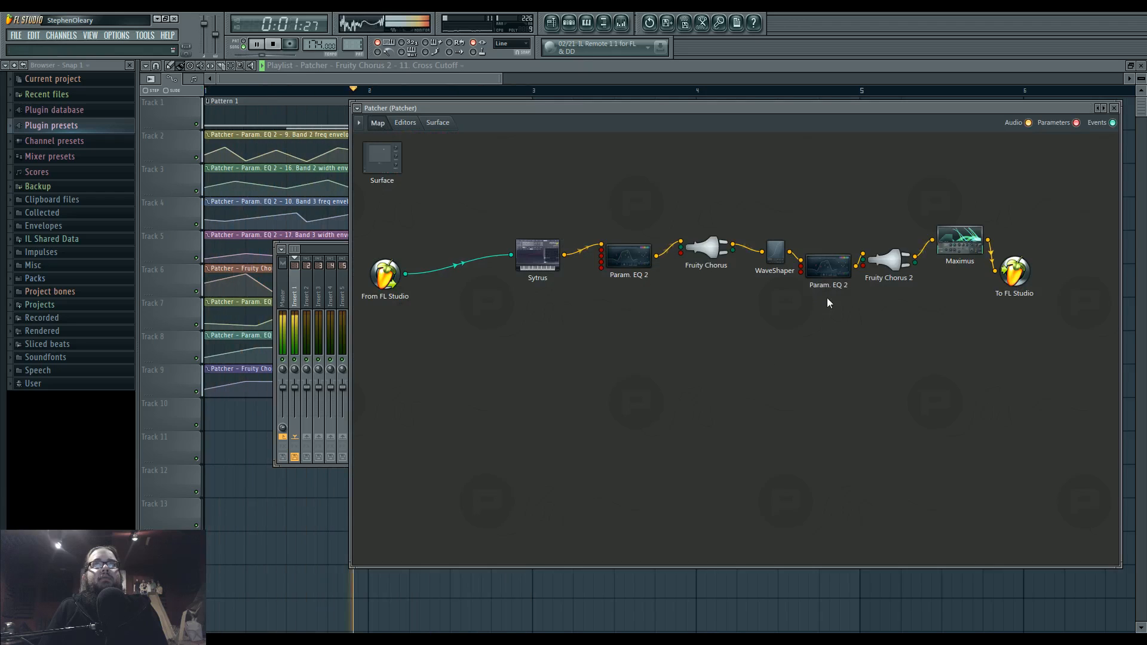
# - Stop playback, switch to the stream chat in Firefox to read viewer comments, move its window aside, and minimise it
pyautogui.press('space')
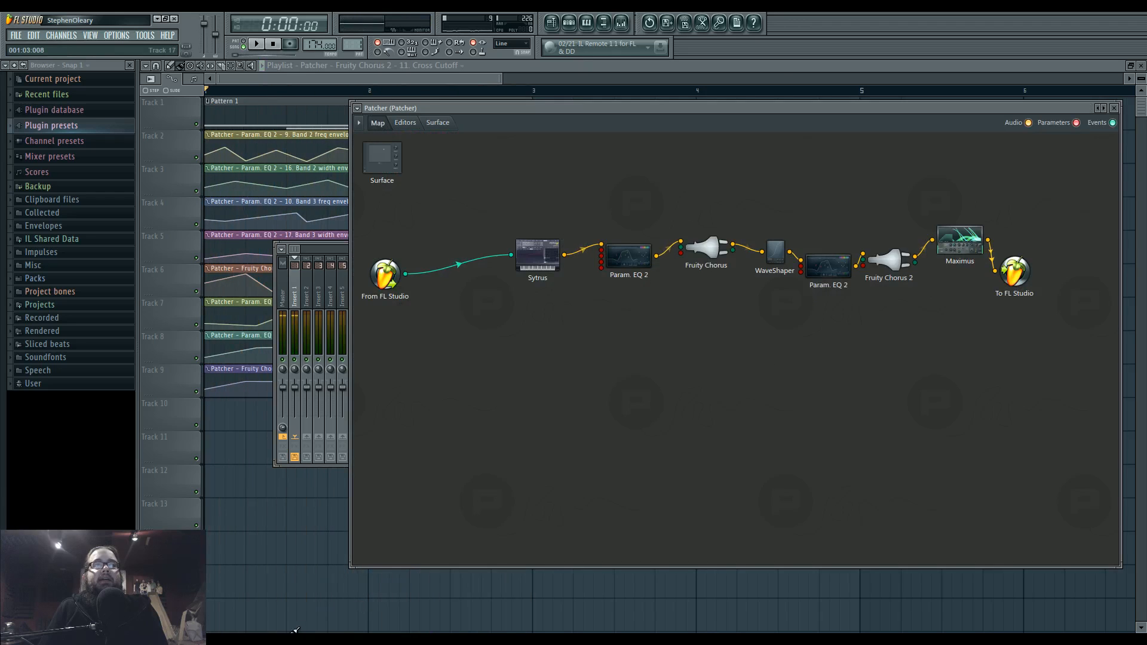
pyautogui.click(293, 638)
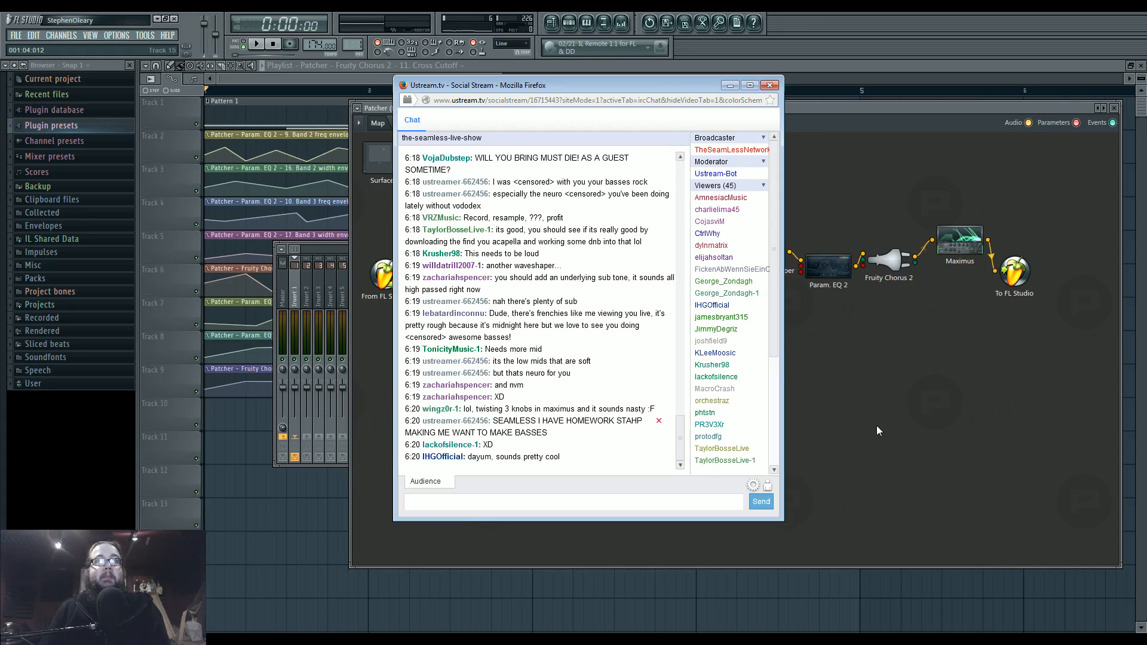
pyautogui.moveTo(510, 87)
pyautogui.mouseDown()
pyautogui.moveTo(125, 37)
pyautogui.moveTo(485, 87)
pyautogui.moveTo(512, 105)
pyautogui.mouseUp()
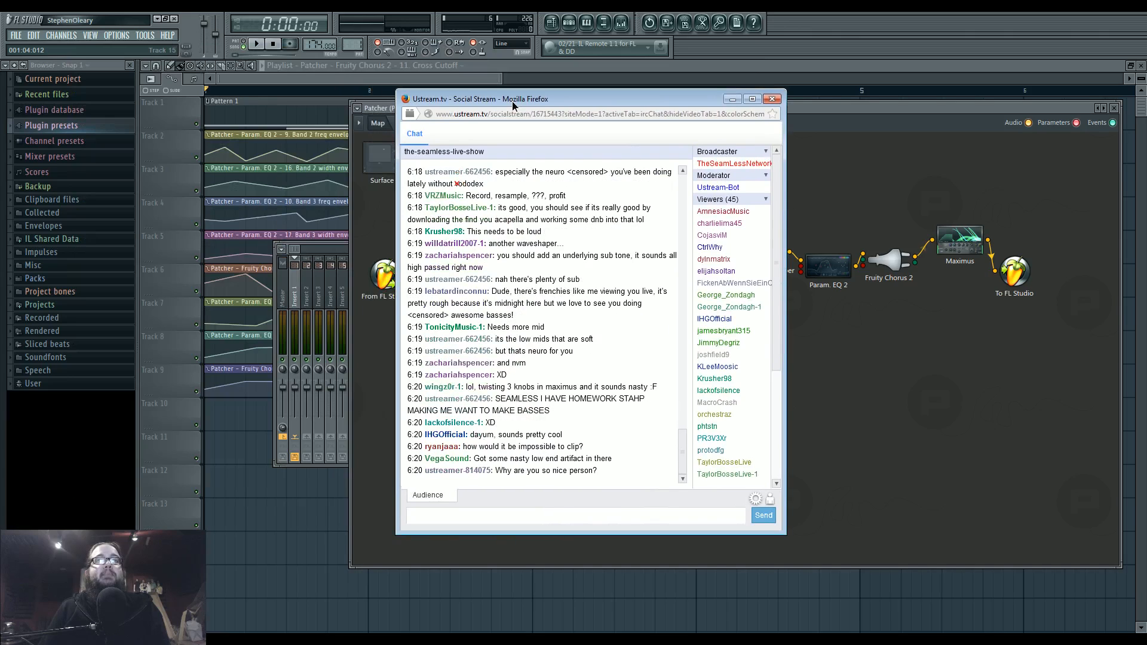
pyautogui.moveTo(512, 102); pyautogui.dragTo(195, 115)
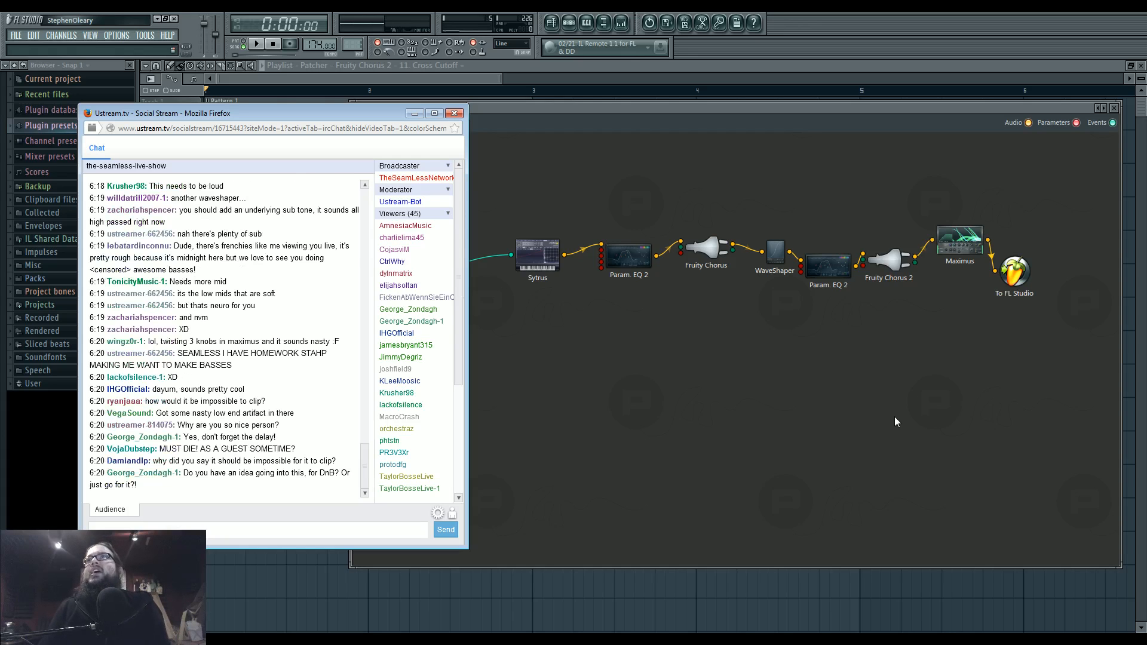
pyautogui.click(621, 22)
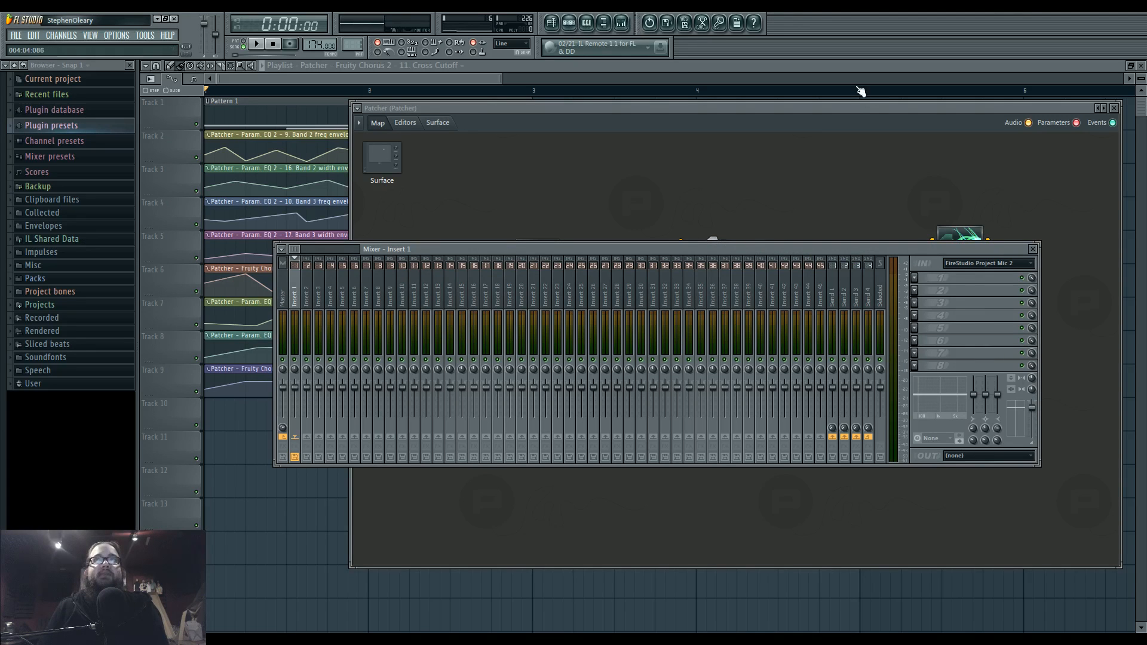
pyautogui.click(876, 130)
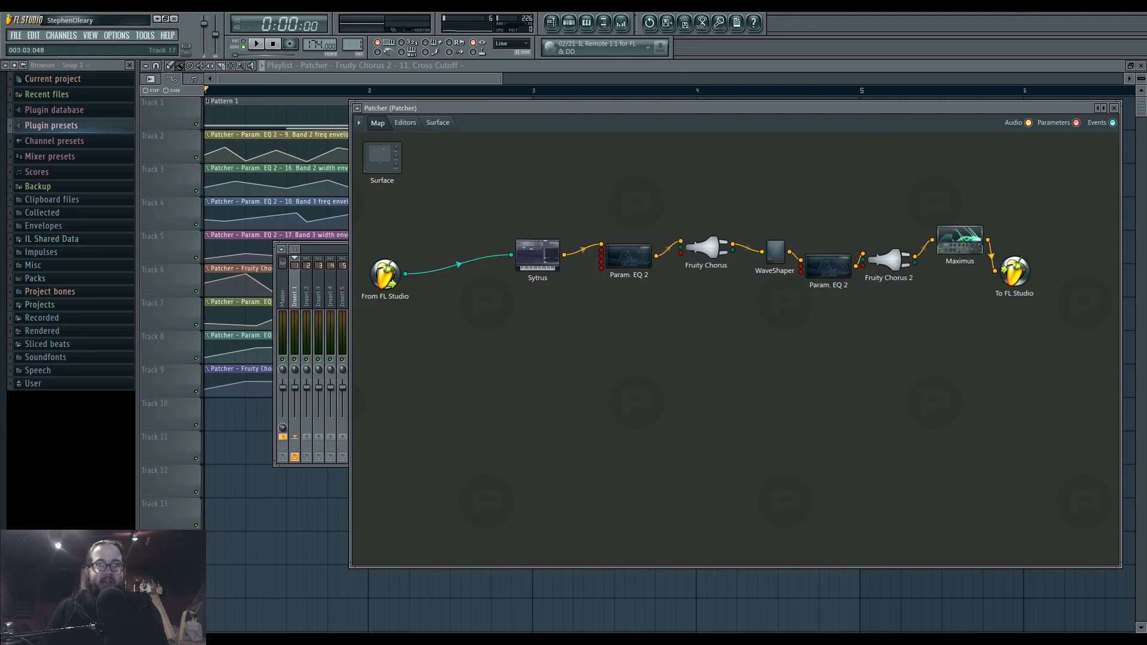
pyautogui.hotkey('alt', 'Tab')
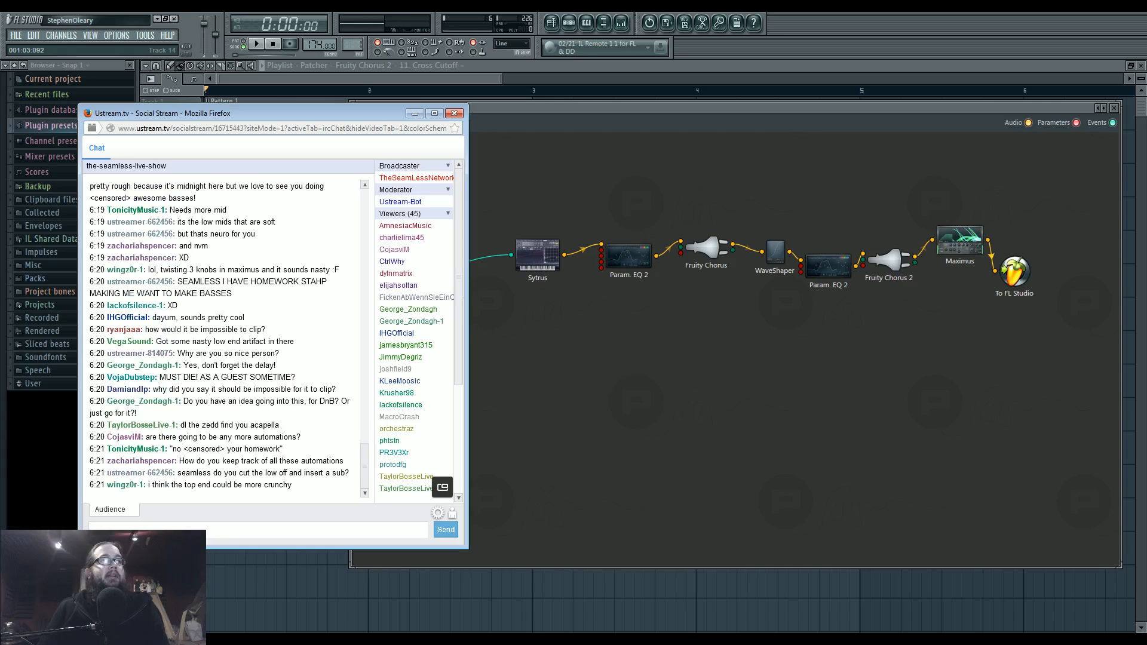
pyautogui.click(415, 114)
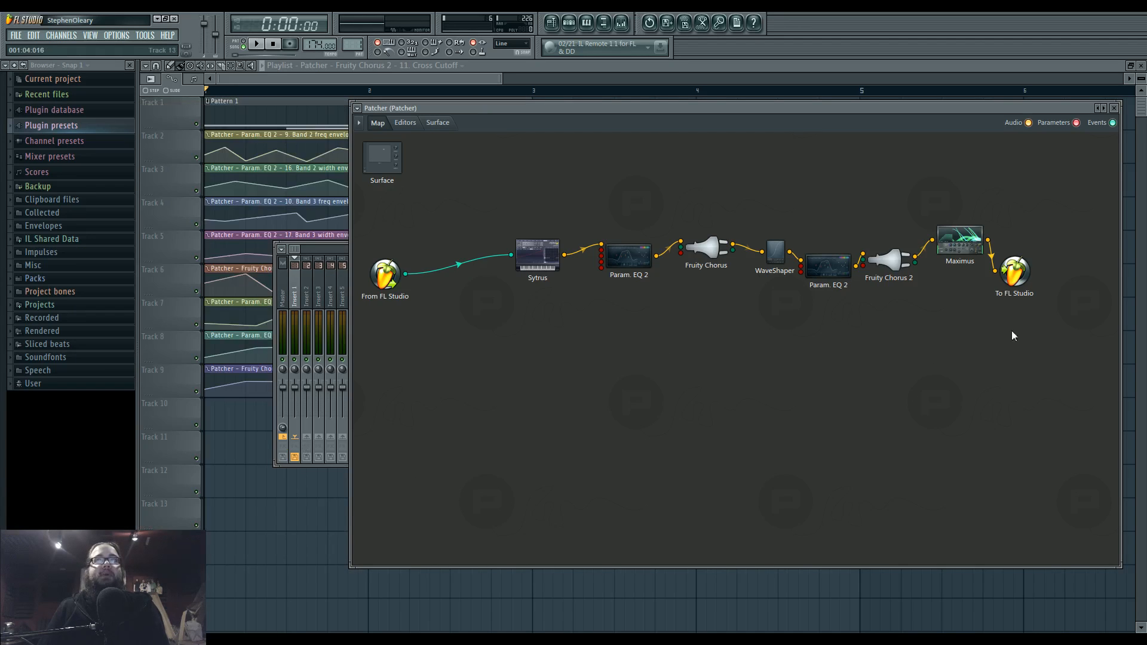
# - Shift the knee of Maximus's Low band curve toward higher input levels for a gentler slope, and return to the map
pyautogui.doubleClick(964, 246)
pyautogui.click(381, 471)
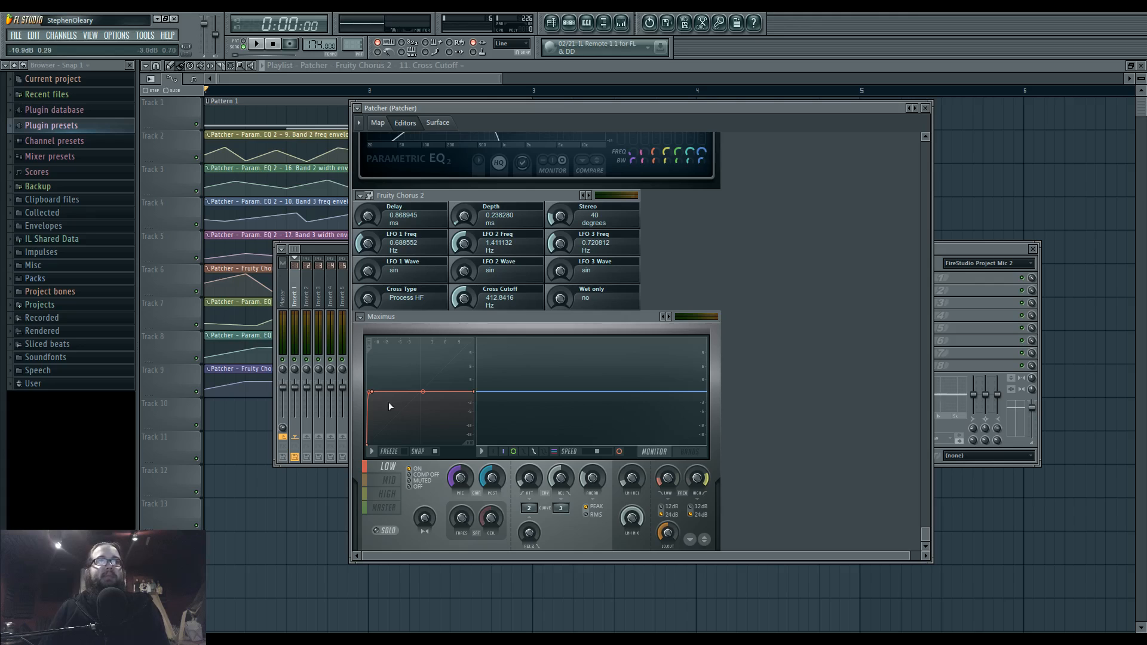
pyautogui.moveTo(372, 392); pyautogui.dragTo(412, 391)
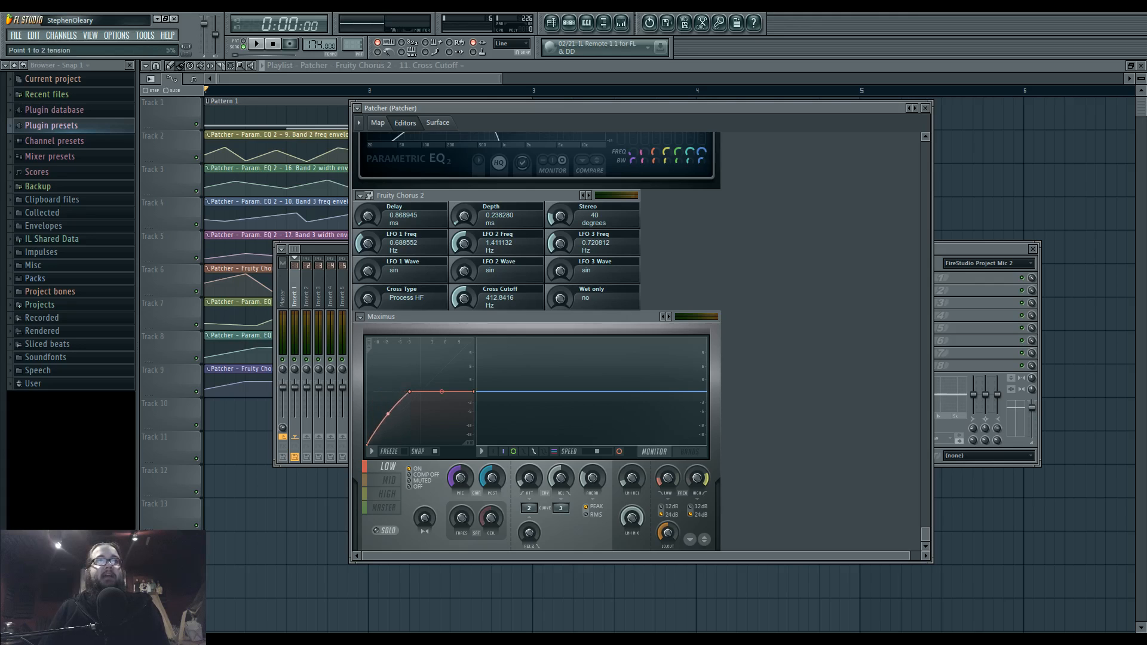
pyautogui.click(378, 124)
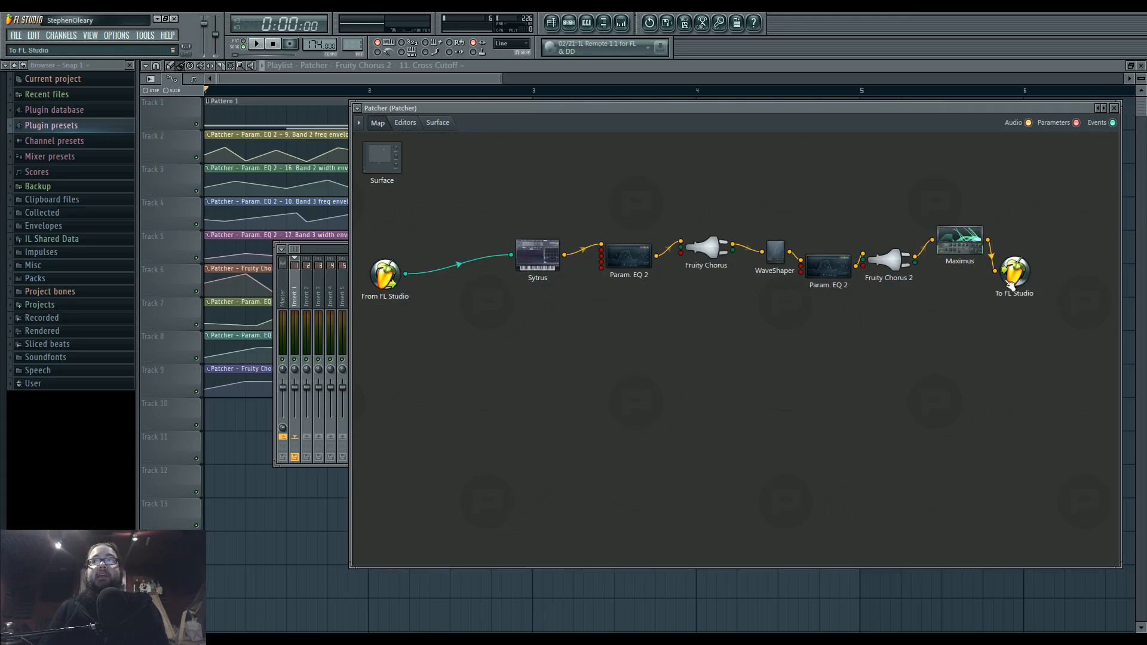
# - Space out Maximus and To FL Studio, add a Fruity Parametric EQ 2, and wire it in parallel from Sytrus to Maximus
pyautogui.moveTo(1008, 286); pyautogui.dragTo(1047, 282)
pyautogui.moveTo(968, 250); pyautogui.dragTo(987, 257)
pyautogui.rightClick(783, 380)
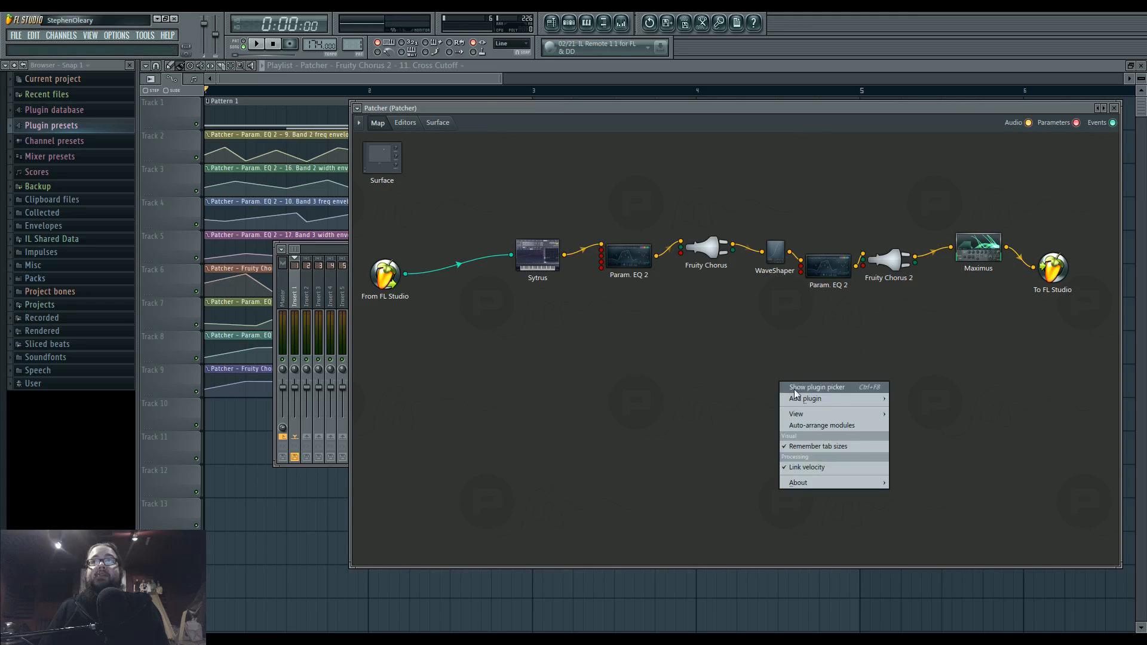
pyautogui.moveTo(794, 395)
pyautogui.click(909, 389)
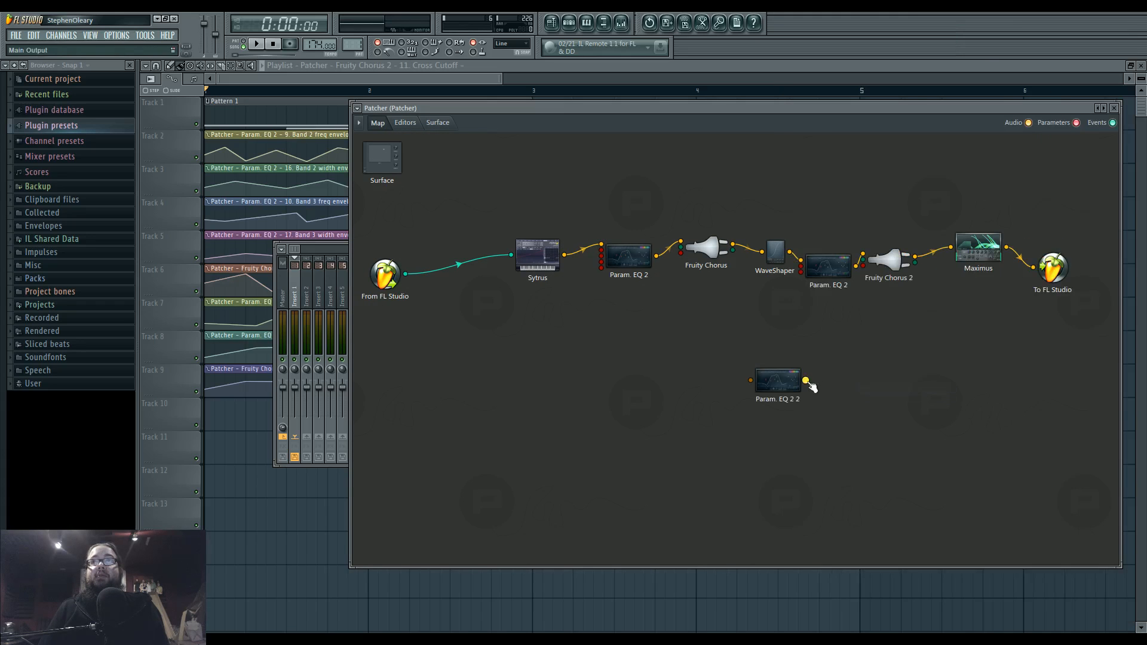
pyautogui.moveTo(565, 256); pyautogui.dragTo(887, 334)
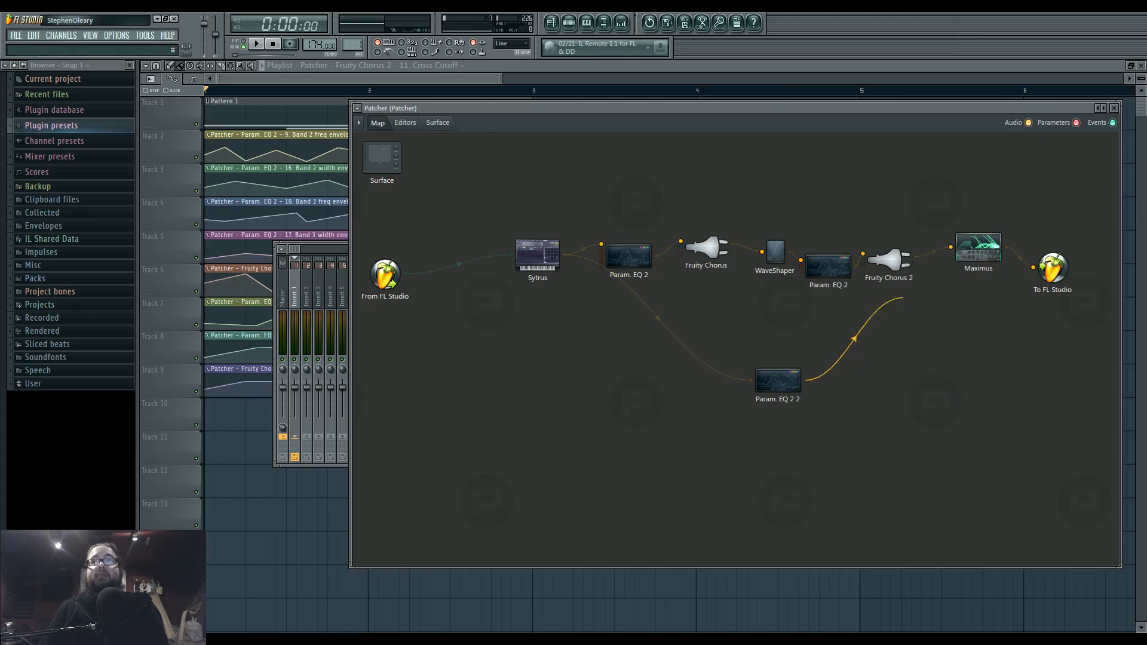
pyautogui.moveTo(937, 251); pyautogui.dragTo(951, 246)
# - In the parallel Param. EQ 2 2, set band 6 to high pass and band 7 to low pass
pyautogui.doubleClick(783, 382)
pyautogui.rightClick(538, 448)
pyautogui.moveTo(544, 478)
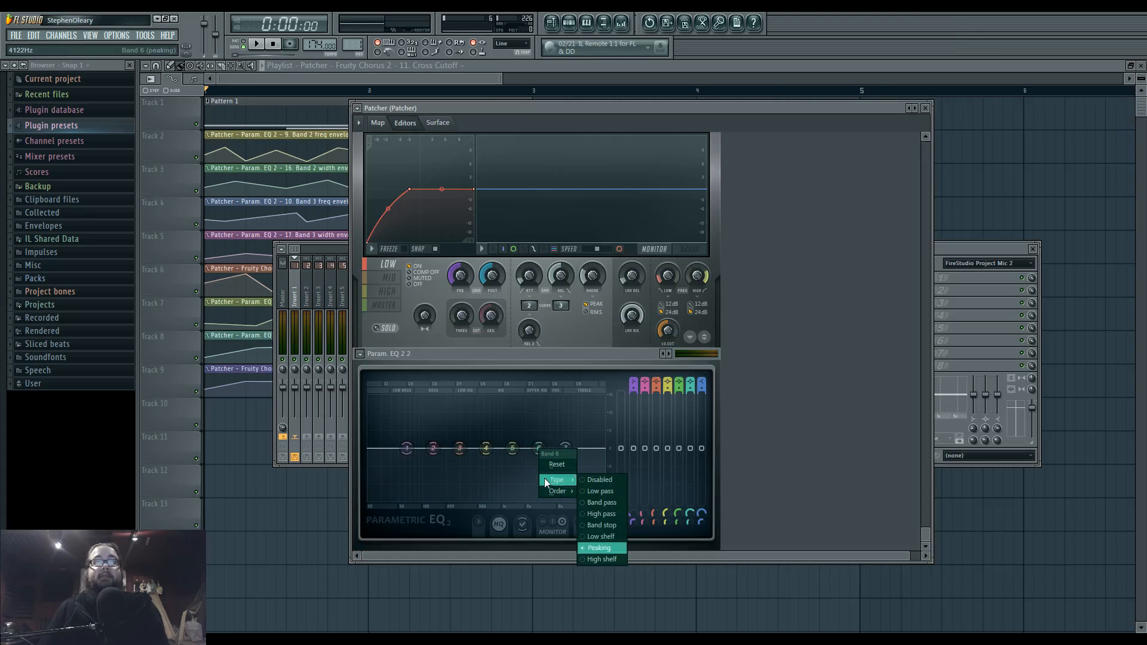
pyautogui.click(602, 514)
pyautogui.rightClick(537, 449)
pyautogui.rightClick(563, 447)
pyautogui.moveTo(592, 482)
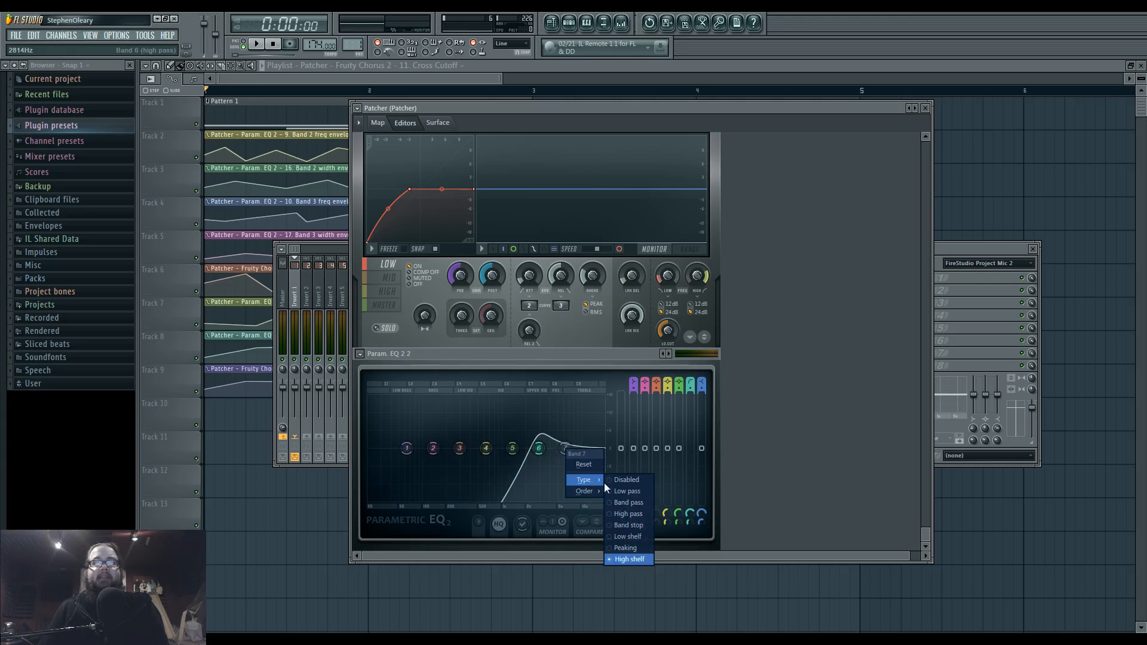
pyautogui.click(633, 492)
# - Return band 6 to peaking, lower band 7's low-pass frequency to about 111 Hz, and start playback
pyautogui.rightClick(539, 448)
pyautogui.moveTo(560, 484)
pyautogui.click(601, 548)
pyautogui.moveTo(565, 448); pyautogui.dragTo(430, 456)
pyautogui.press('space')
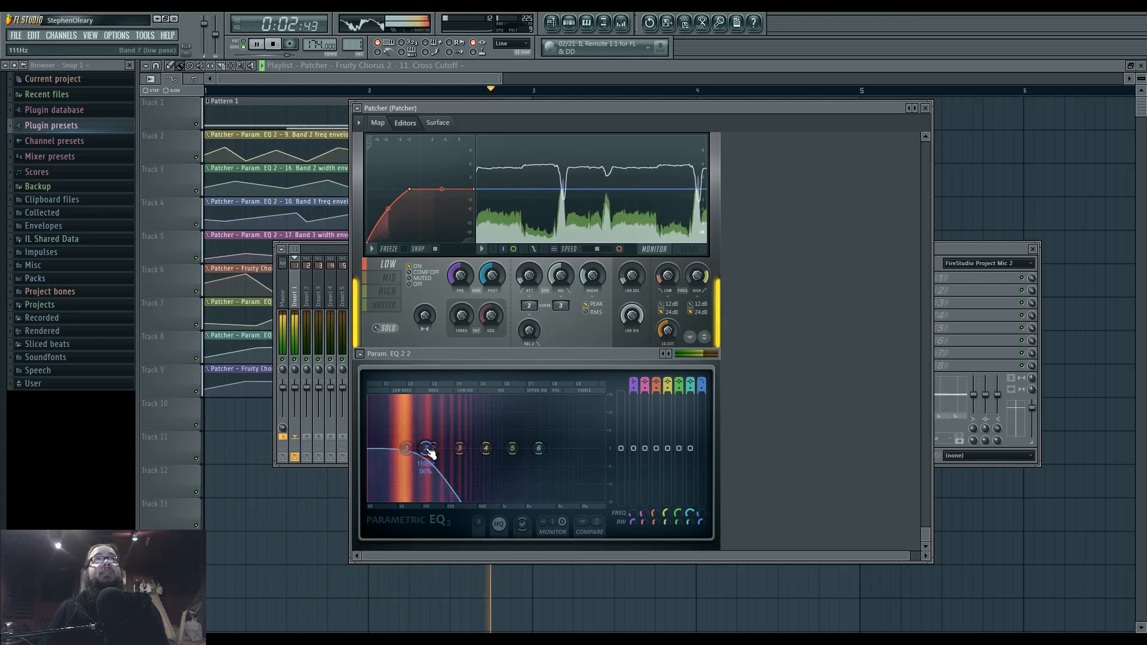
# - Raise the second Param. EQ 2 and Fruity Chorus 2 in the map, stop playback, and insert a Fruity Parametric EQ 2 before Maximus
pyautogui.click(377, 122)
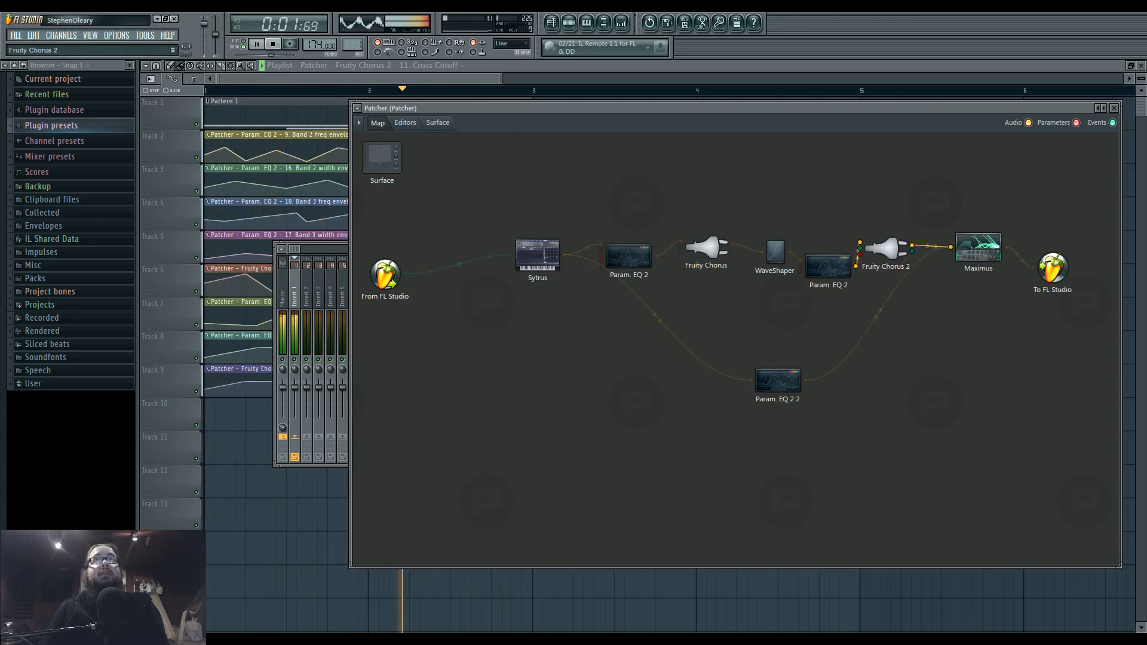
pyautogui.moveTo(847, 275); pyautogui.dragTo(910, 190)
pyautogui.press('space')
pyautogui.rightClick(910, 187)
pyautogui.click(948, 207)
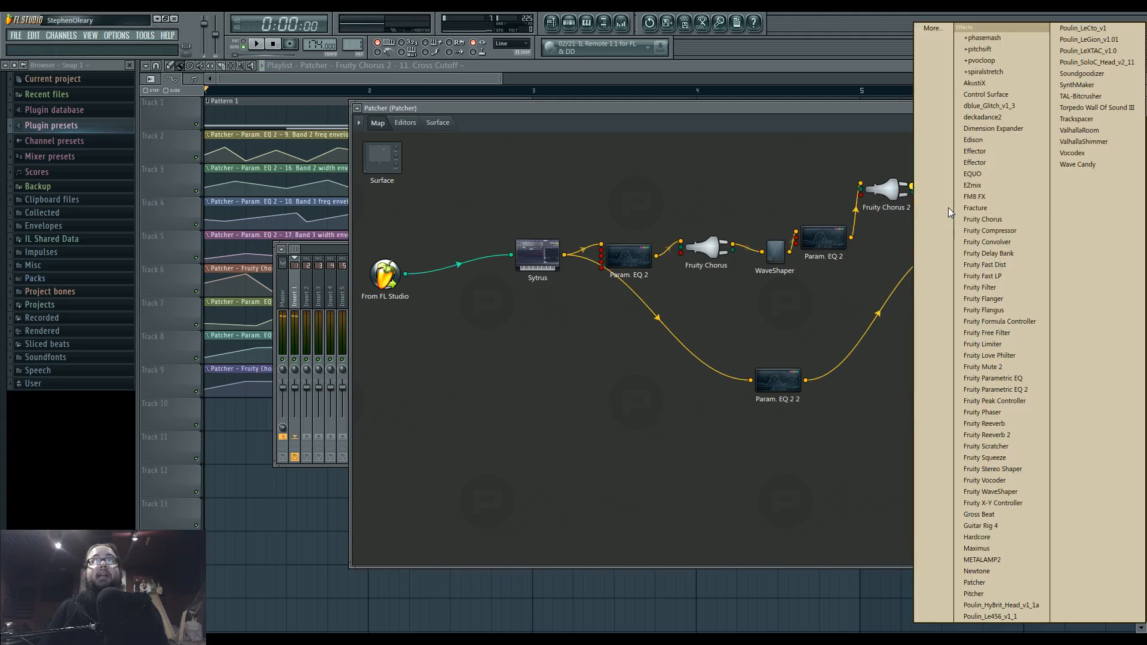
pyautogui.click(1016, 389)
# - In Param. EQ 2 3, make band 1 a high pass at about 118 Hz during playback, and stop in the map view
pyautogui.rightClick(406, 448)
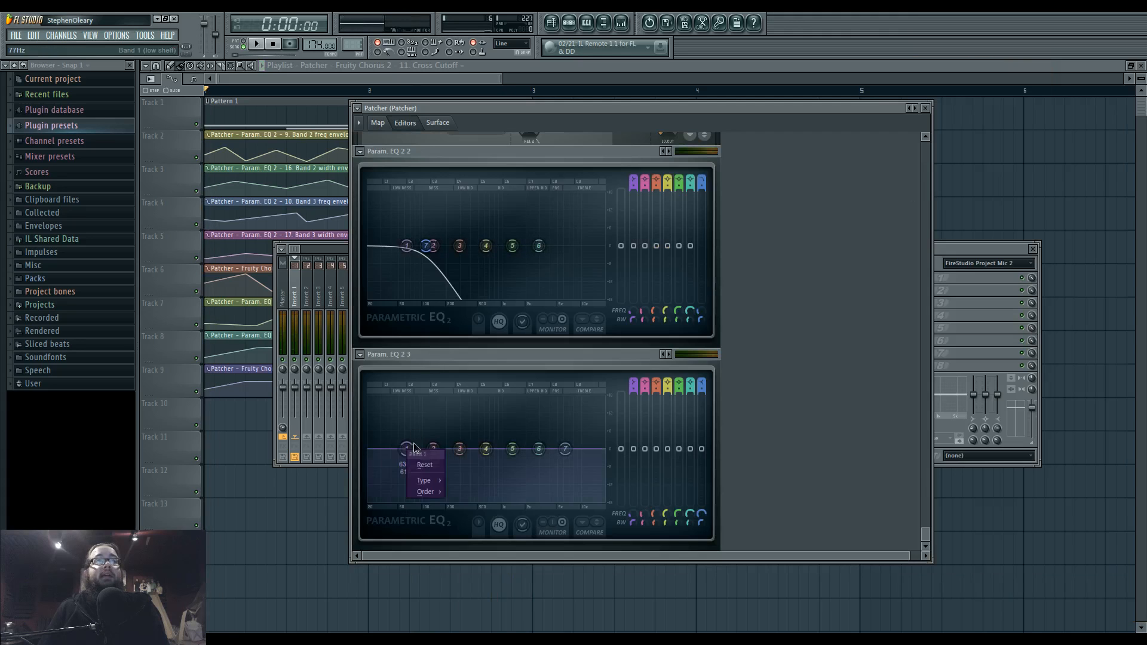
pyautogui.moveTo(429, 481)
pyautogui.click(469, 514)
pyautogui.moveTo(407, 448); pyautogui.dragTo(421, 449)
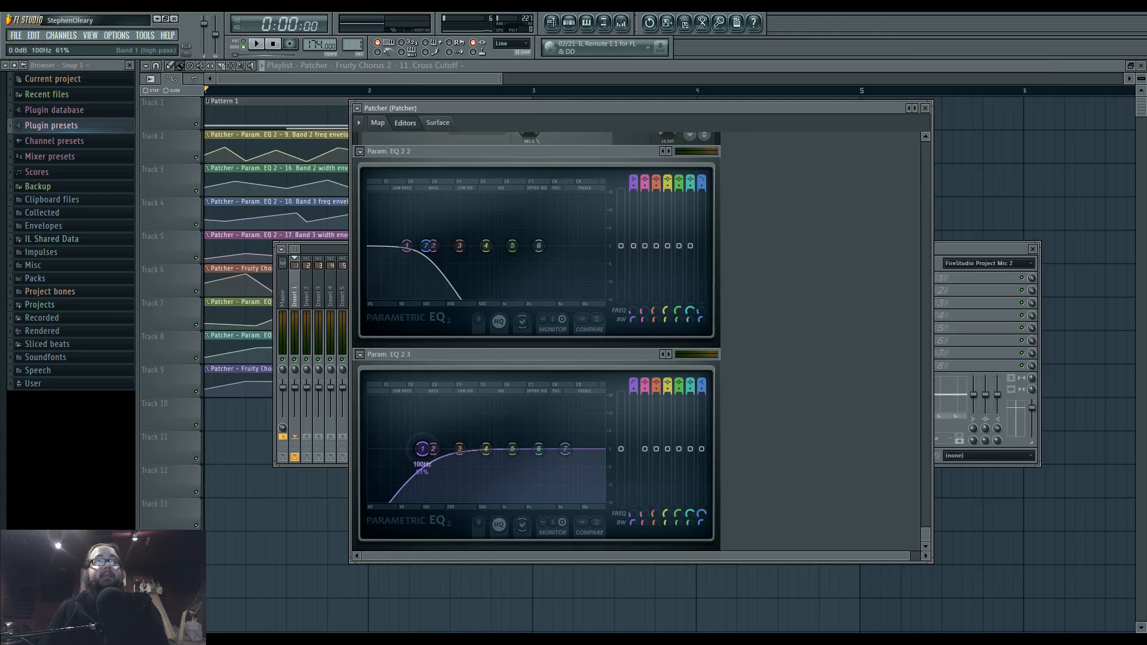
pyautogui.press('space')
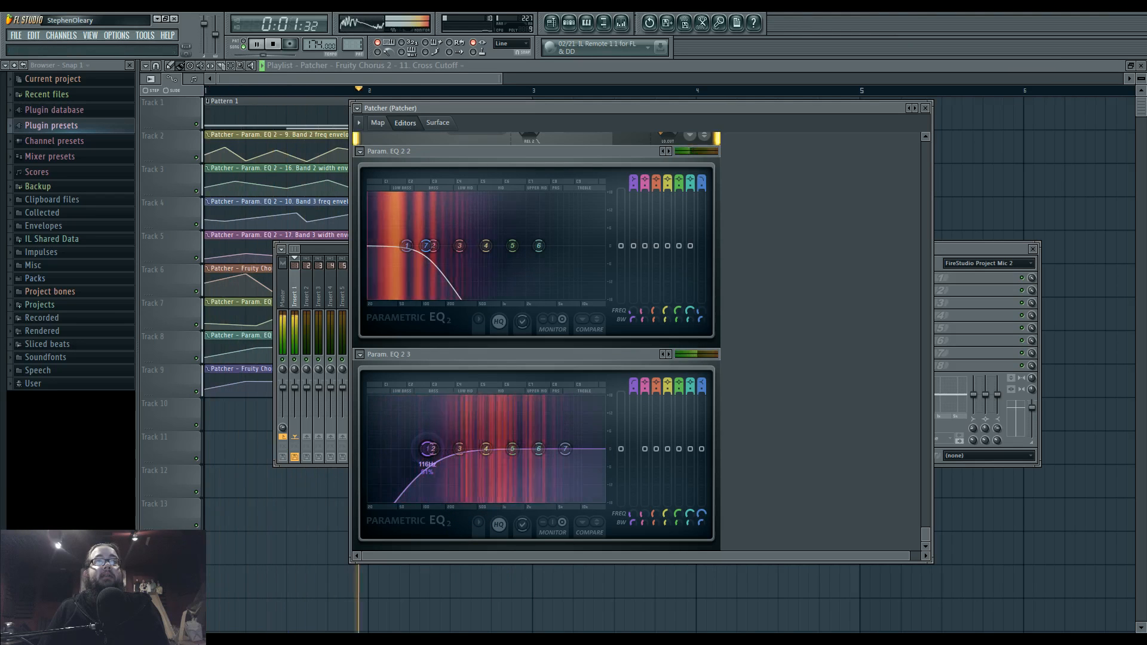
pyautogui.moveTo(427, 448); pyautogui.dragTo(430, 448)
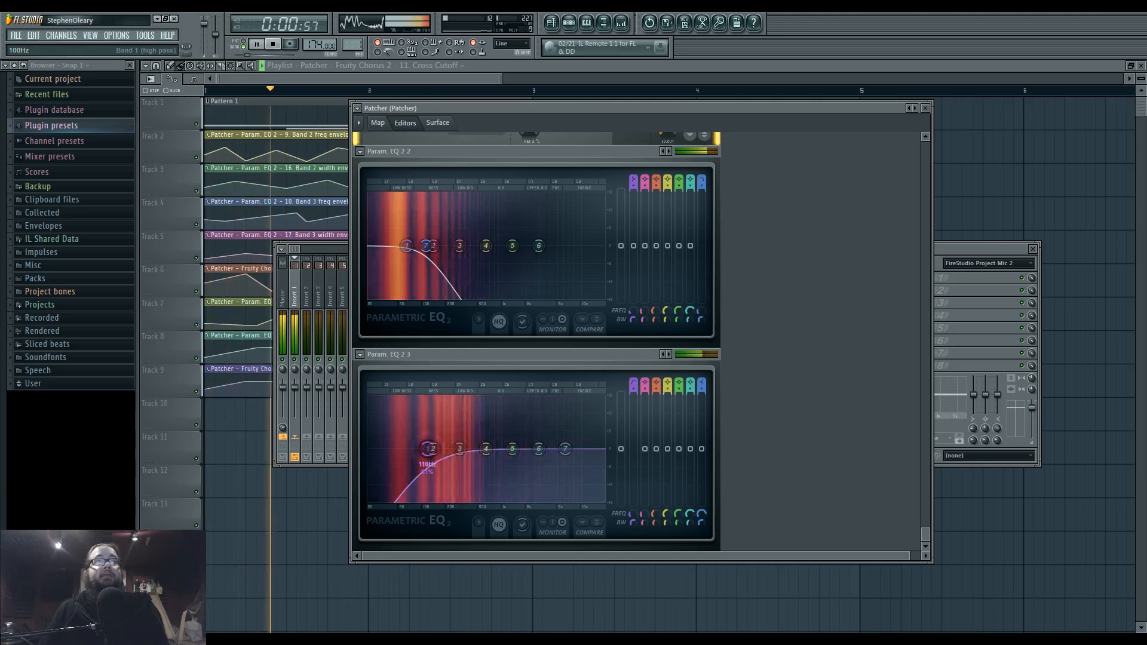
pyautogui.click(378, 123)
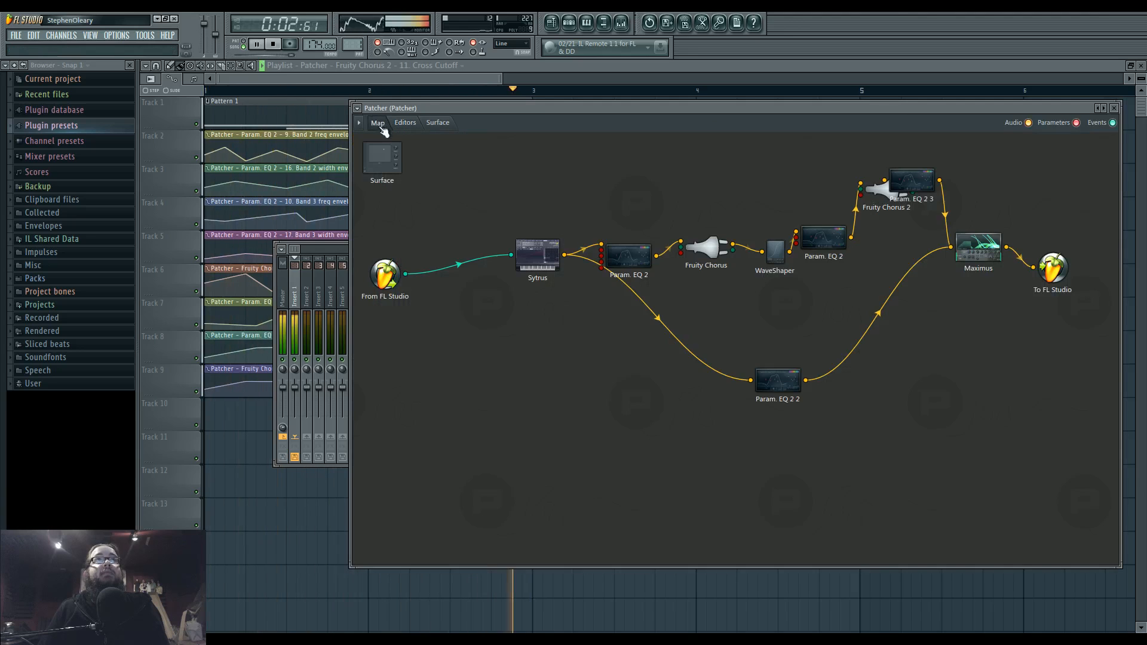
pyautogui.press('space')
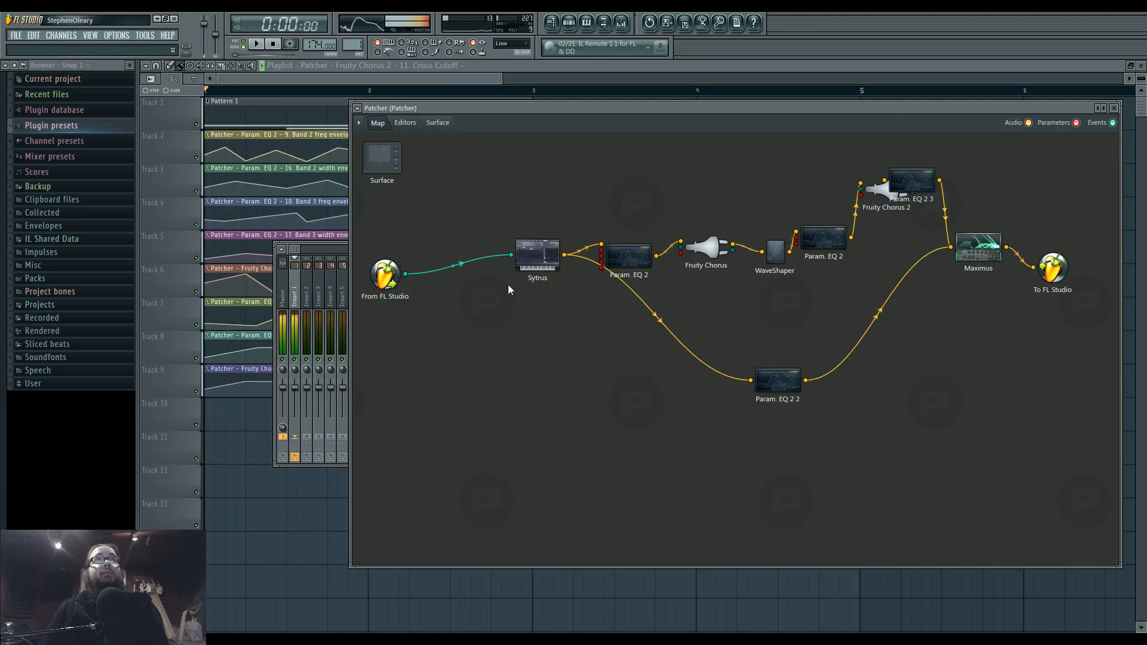
# - Try sending operator 6 to the output in Sytrus's modulation matrix and audition it briefly
pyautogui.doubleClick(540, 262)
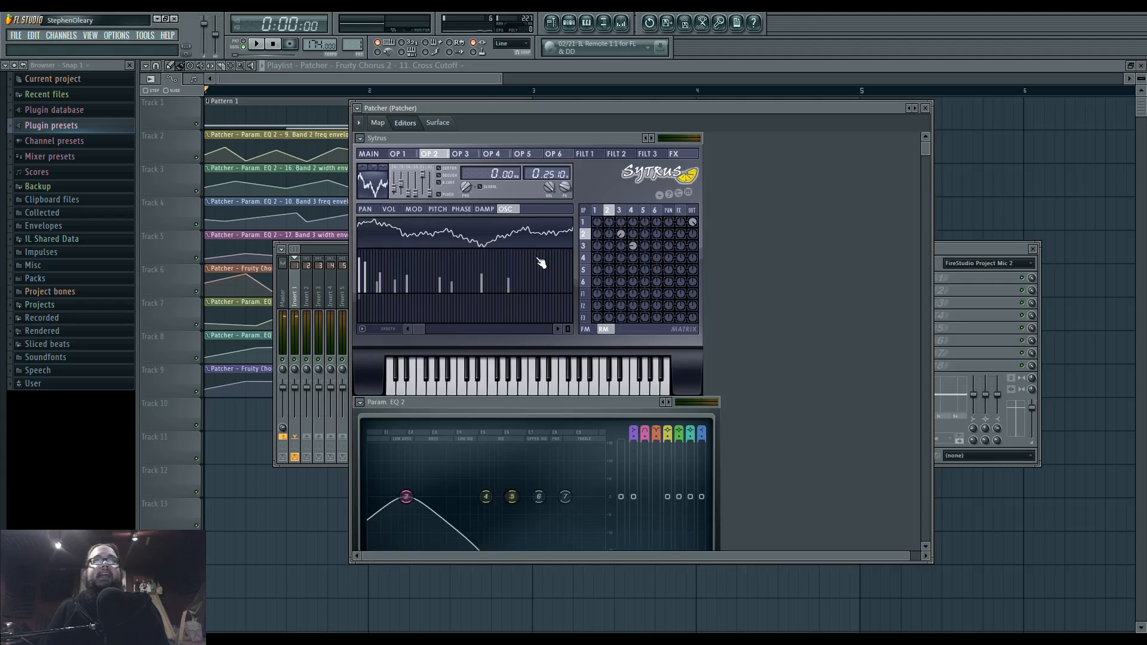
pyautogui.press('space')
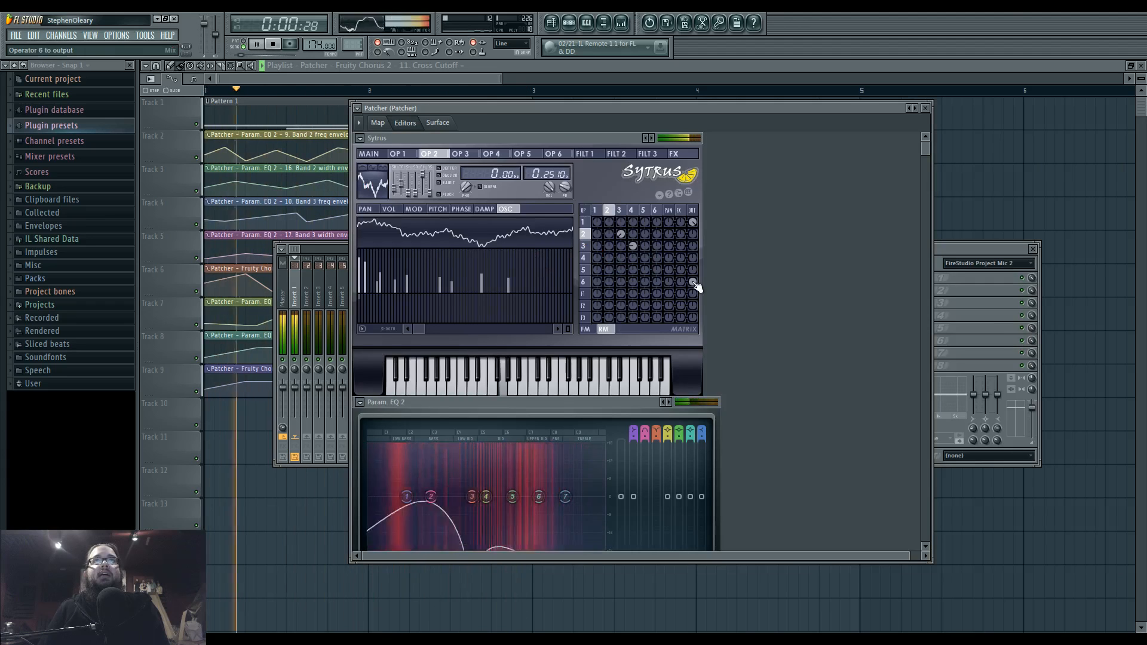
pyautogui.press('space')
# - Activate Sytrus's Send 1 audio output in the Patcher map
pyautogui.click(377, 123)
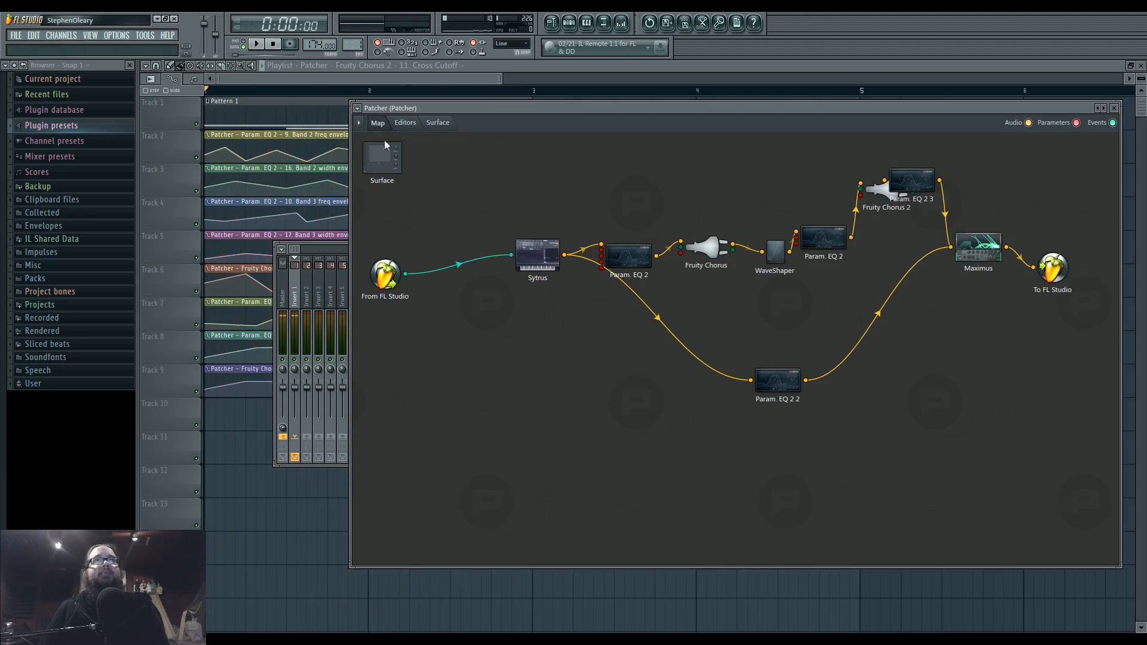
pyautogui.rightClick(535, 261)
pyautogui.moveTo(579, 328)
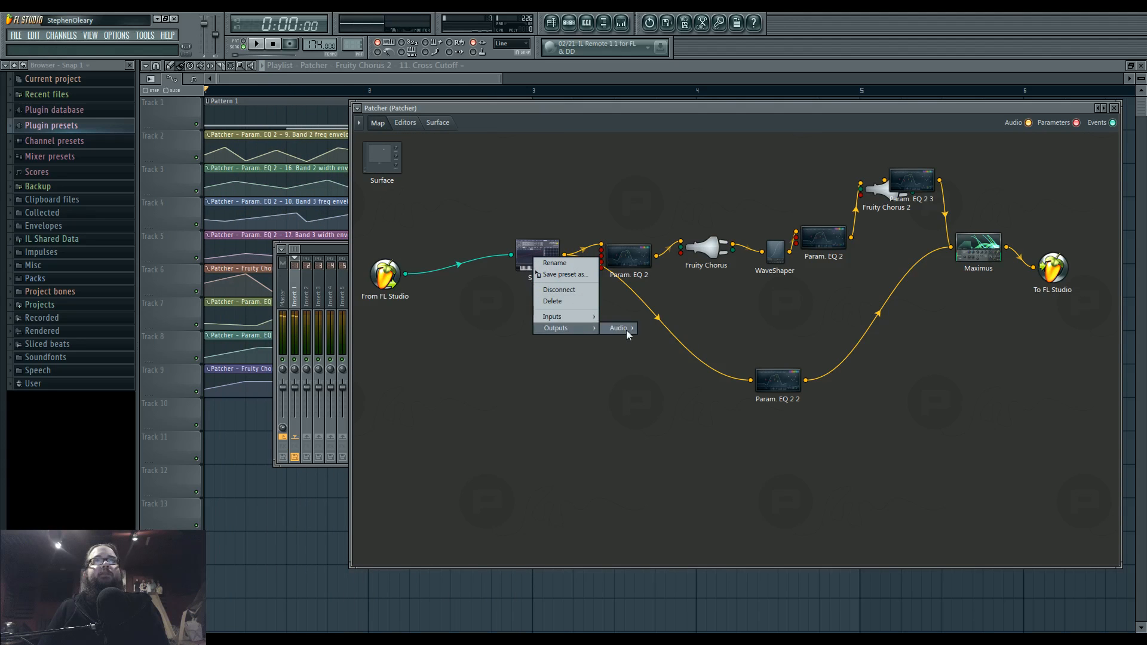
pyautogui.moveTo(626, 329)
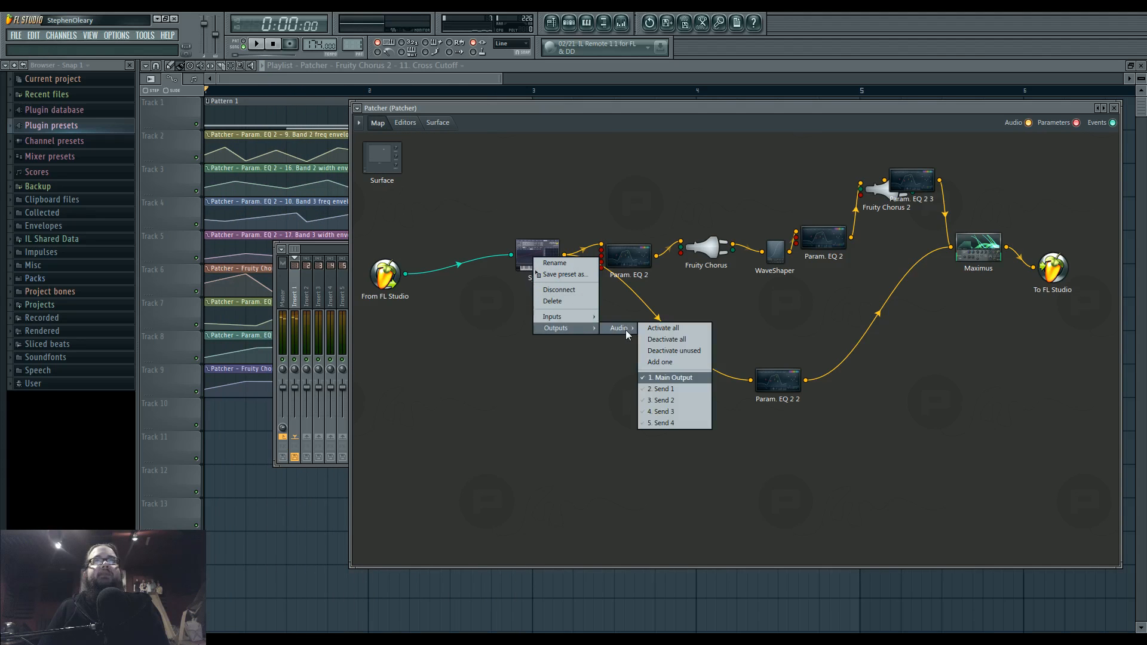
pyautogui.click(665, 389)
# - Route Sytrus's operator 6 to FX instead of the output in the matrix, and open the FX settings
pyautogui.doubleClick(540, 258)
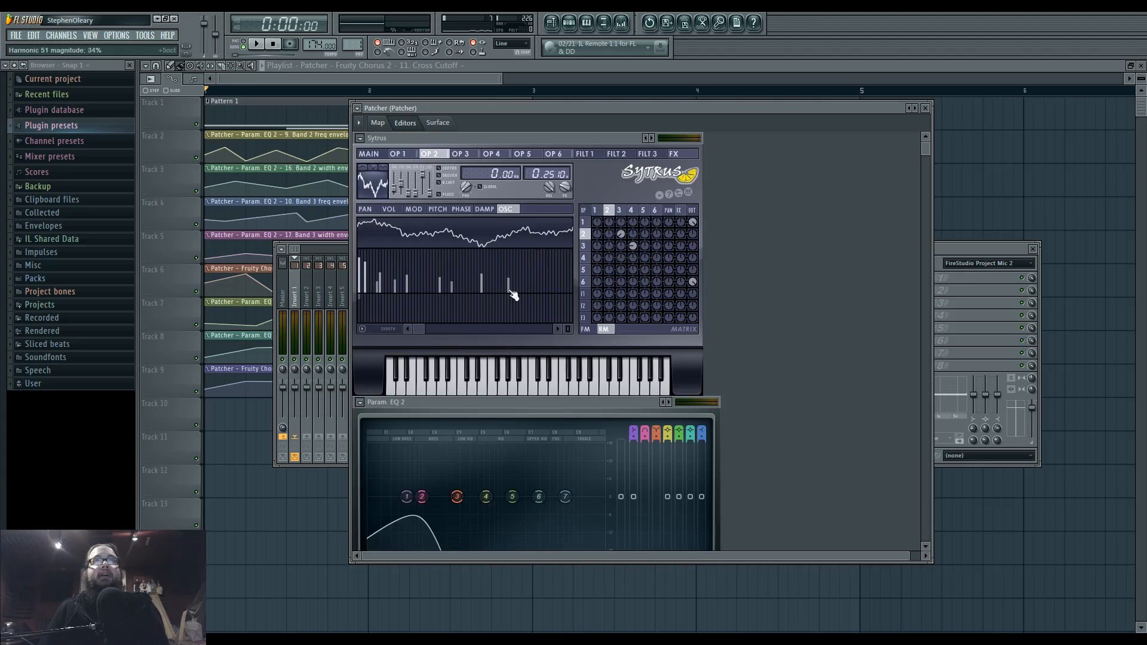
pyautogui.click(585, 282)
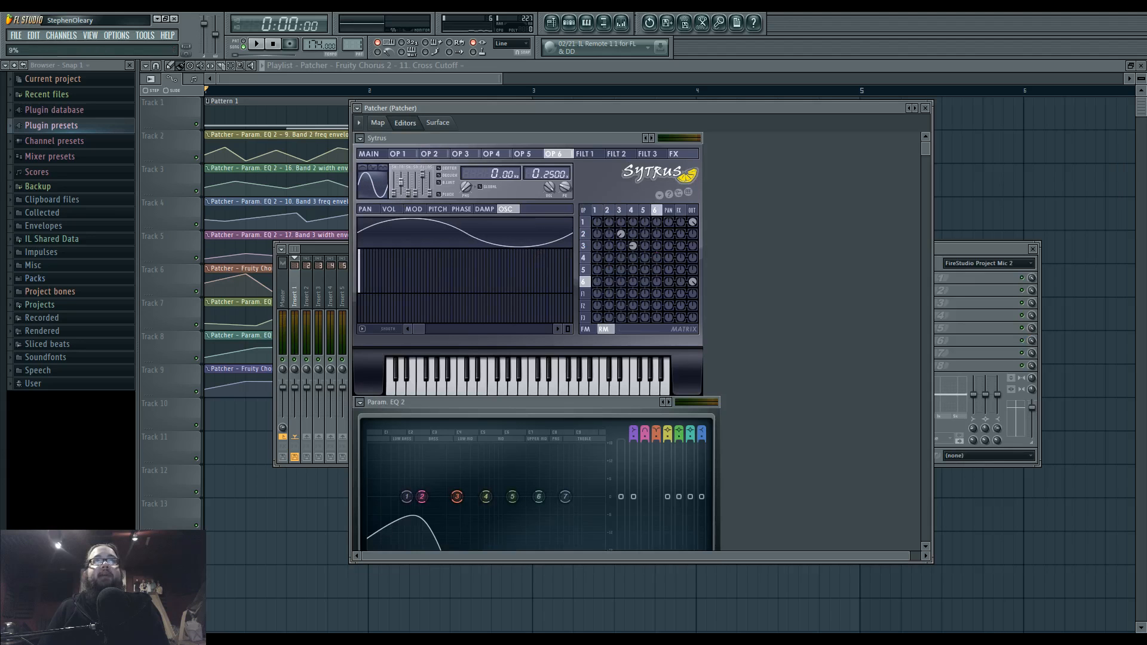
pyautogui.click(681, 211)
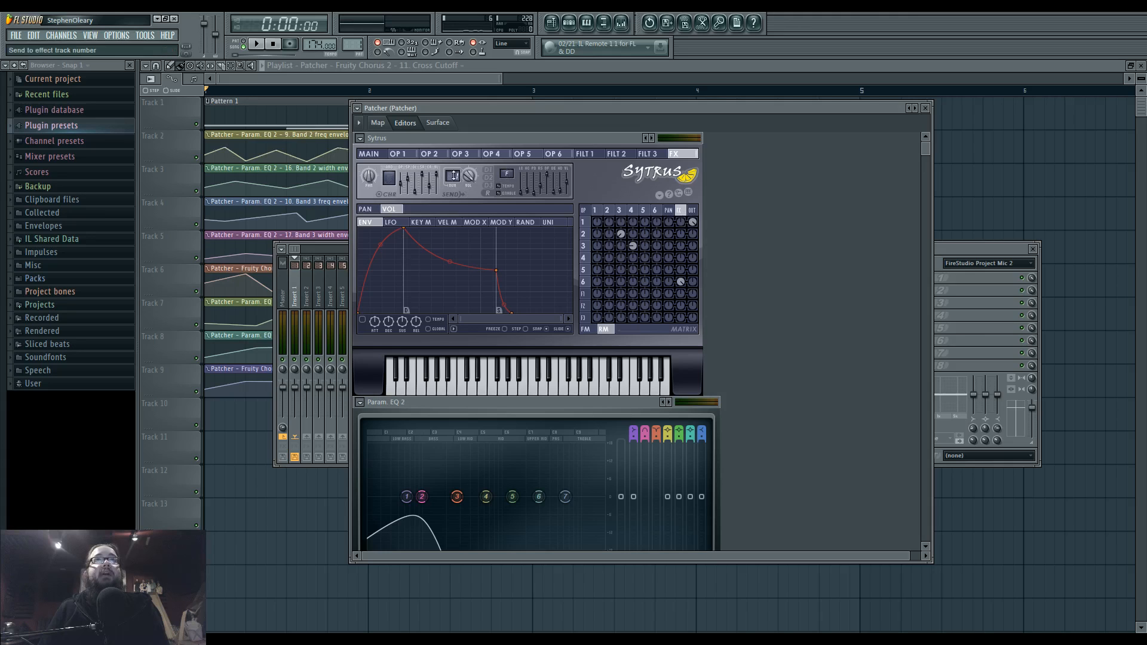
# - Move Param. EQ 2 2 lower in the map and shift Param. EQ 2 3 clear of Fruity Chorus 2
pyautogui.click(377, 122)
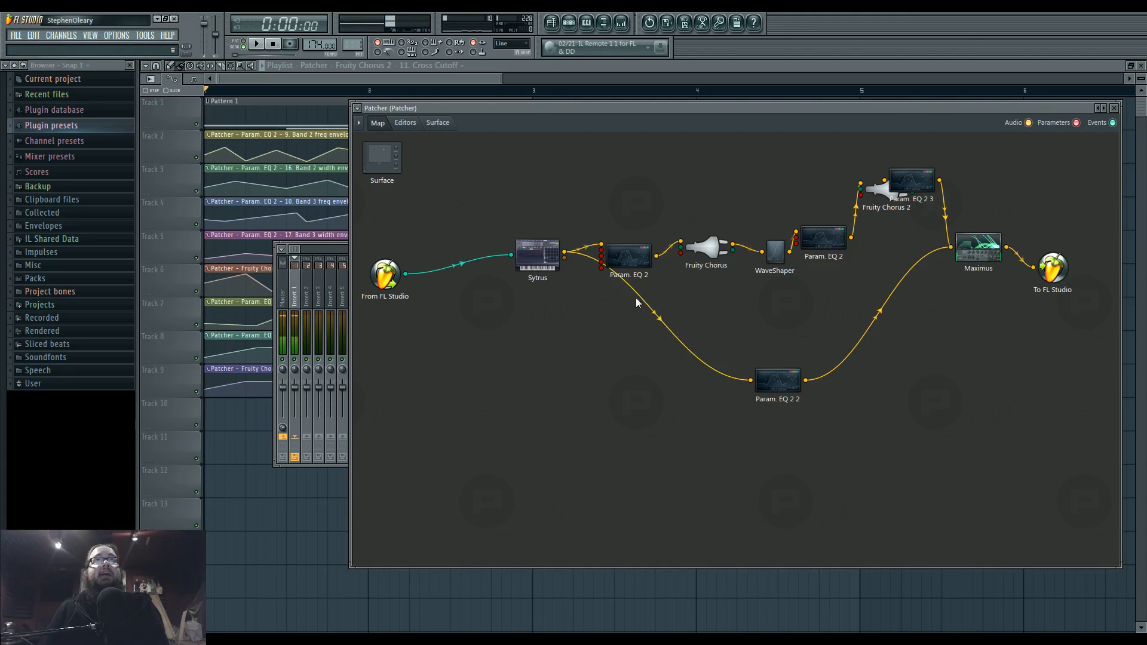
pyautogui.moveTo(767, 380); pyautogui.dragTo(747, 405)
pyautogui.moveTo(911, 180); pyautogui.dragTo(945, 178)
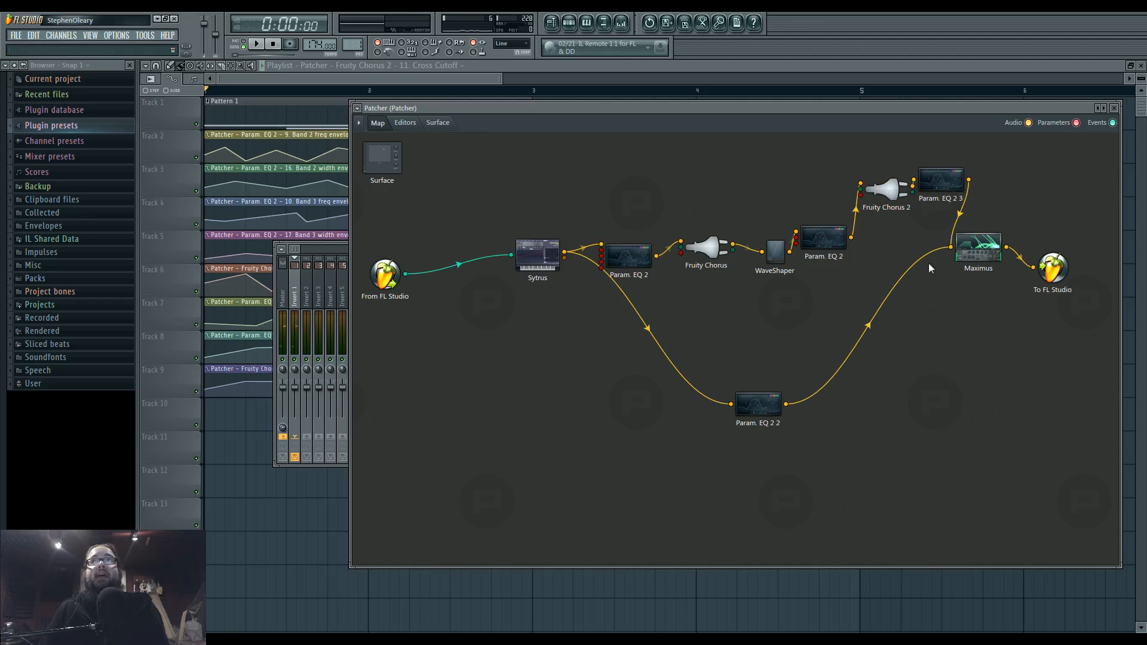
# - Disconnect and delete Param. EQ 2 2, connecting Sytrus's Send 1 output straight to Maximus
pyautogui.moveTo(941, 257); pyautogui.dragTo(745, 350)
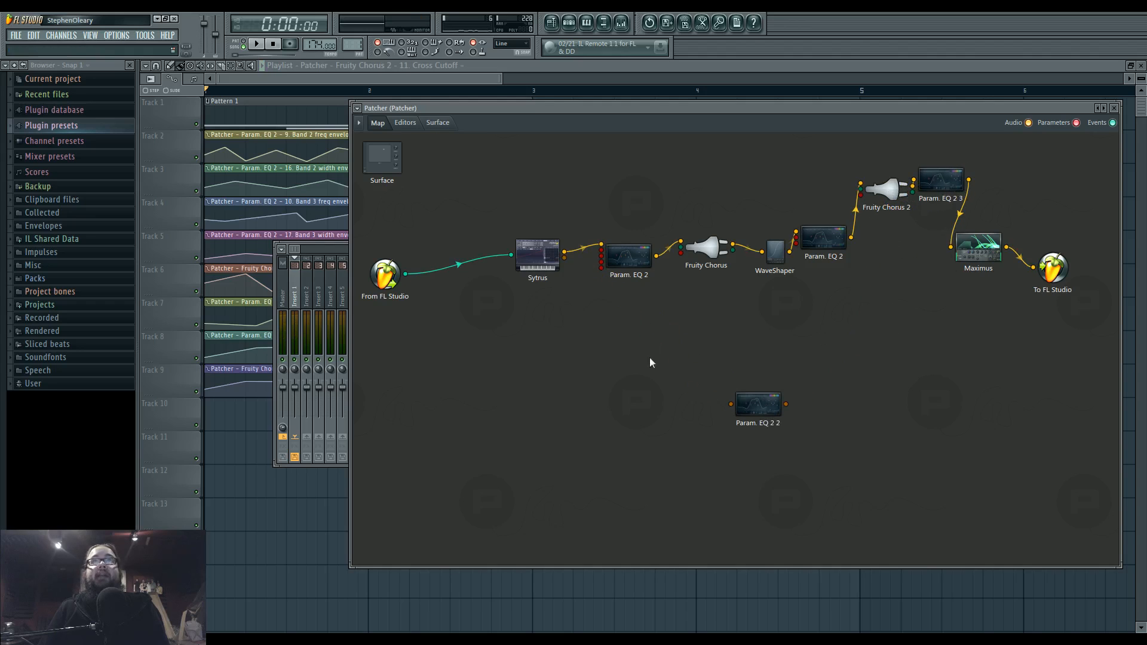
pyautogui.rightClick(768, 406)
pyautogui.click(786, 446)
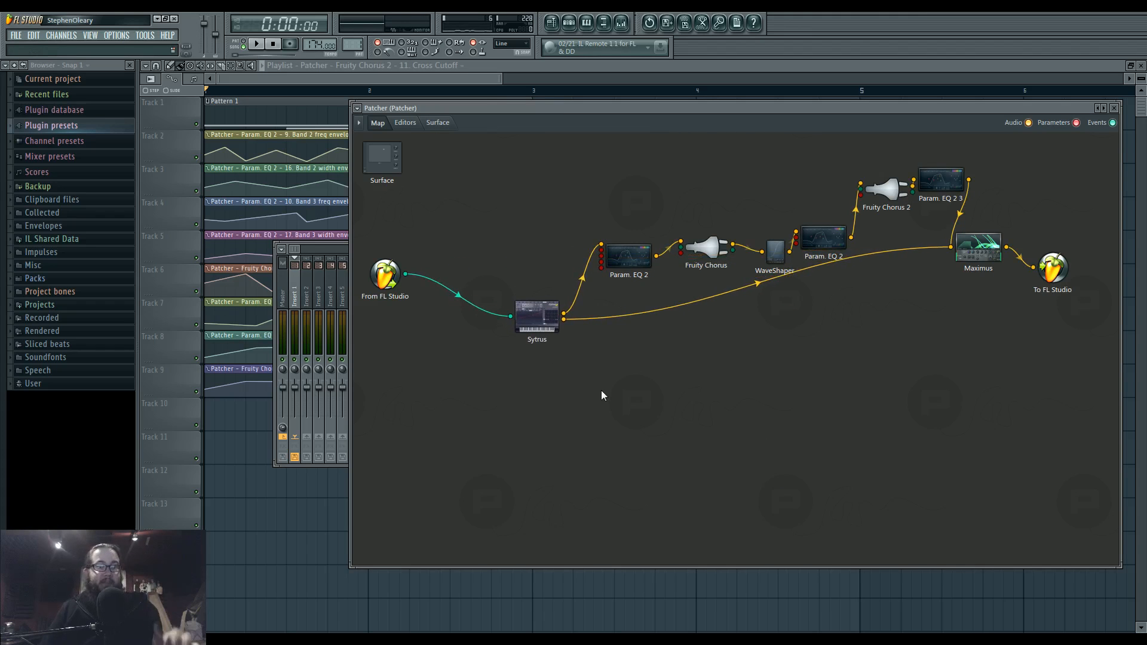
# - During playback, reposition WaveShaper and Param. EQ 2 in the map and lower band 1 of Param. EQ 2 3 to the bottom of its frequency range
pyautogui.press('space')
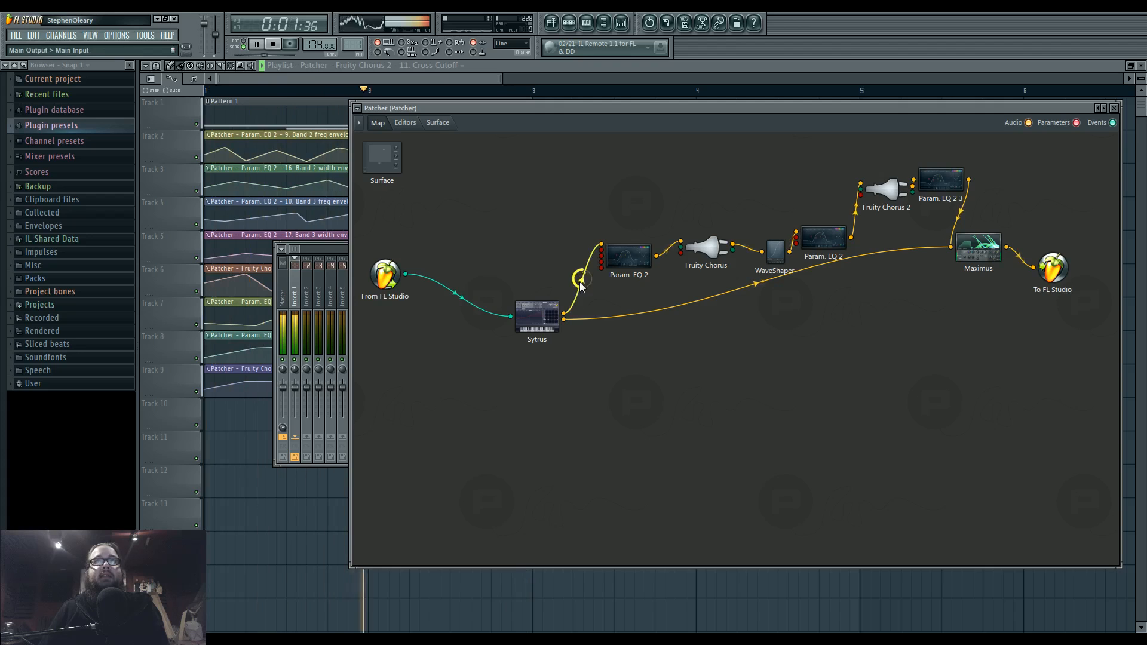
pyautogui.moveTo(775, 251); pyautogui.dragTo(817, 221)
pyautogui.moveTo(937, 188); pyautogui.dragTo(931, 197)
pyautogui.doubleClick(932, 197)
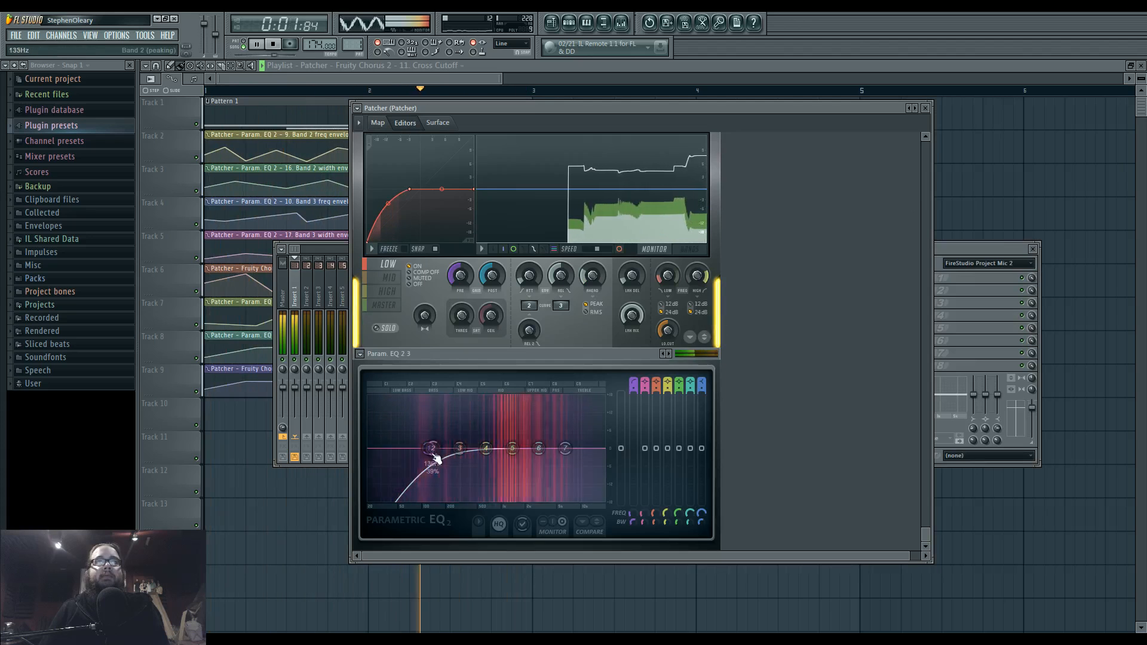
pyautogui.moveTo(428, 448); pyautogui.dragTo(367, 448)
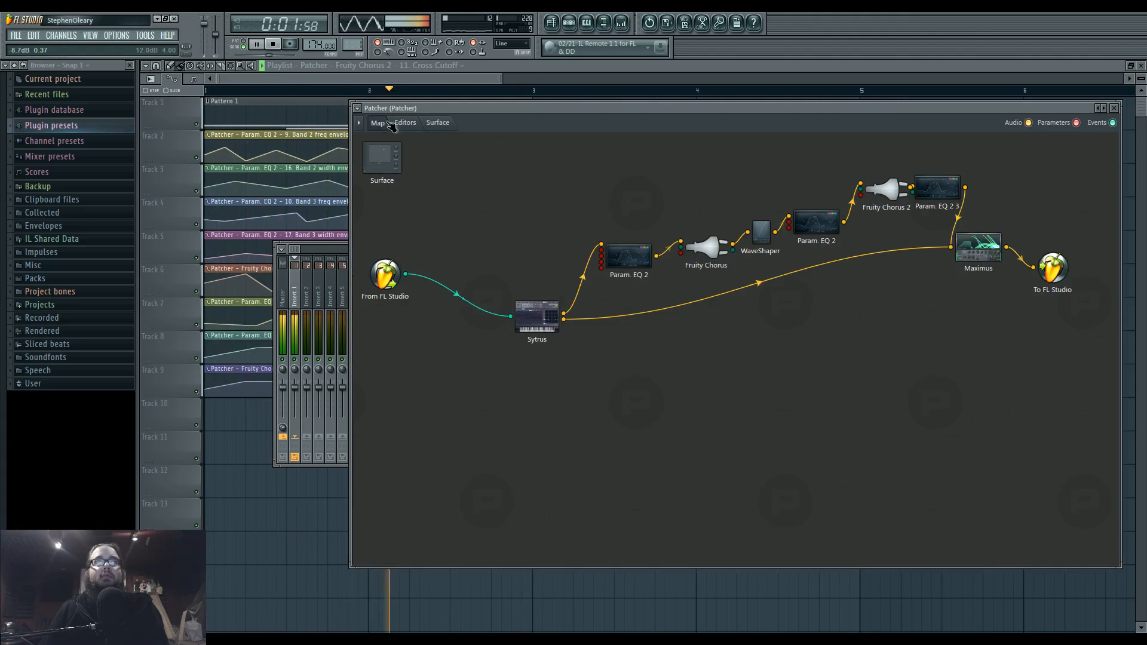
pyautogui.click(378, 123)
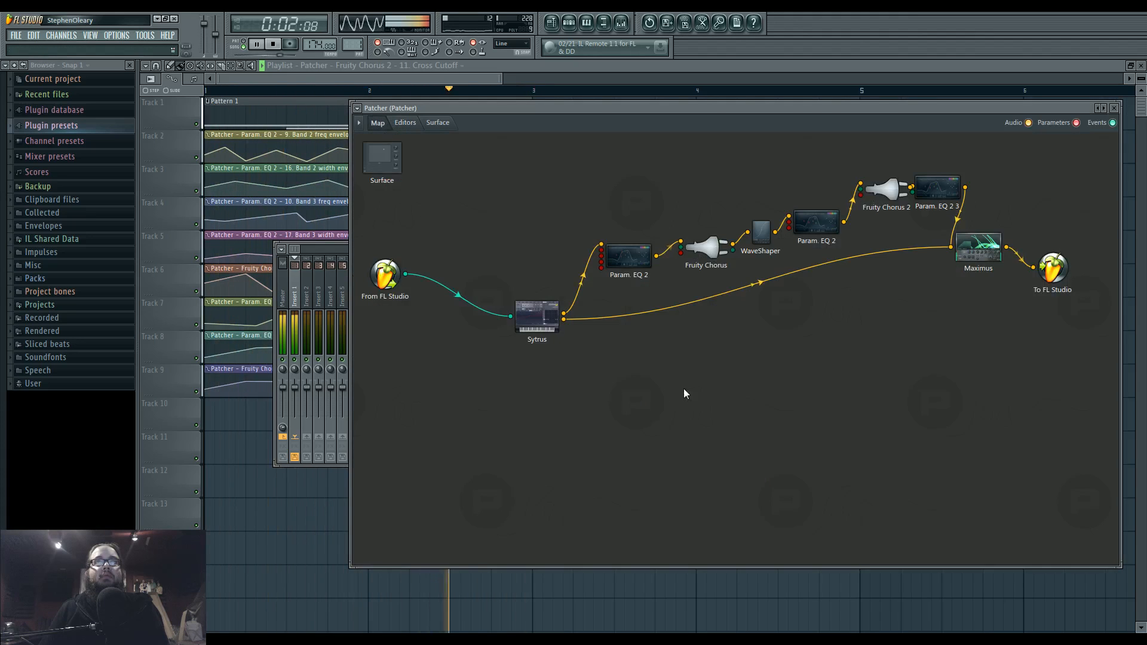
# - Open Sytrus and set the operator 4 to 3 ring modulation to -65% while auditioning the sound with and without it
pyautogui.doubleClick(538, 315)
pyautogui.press('space')
pyautogui.click(647, 286)
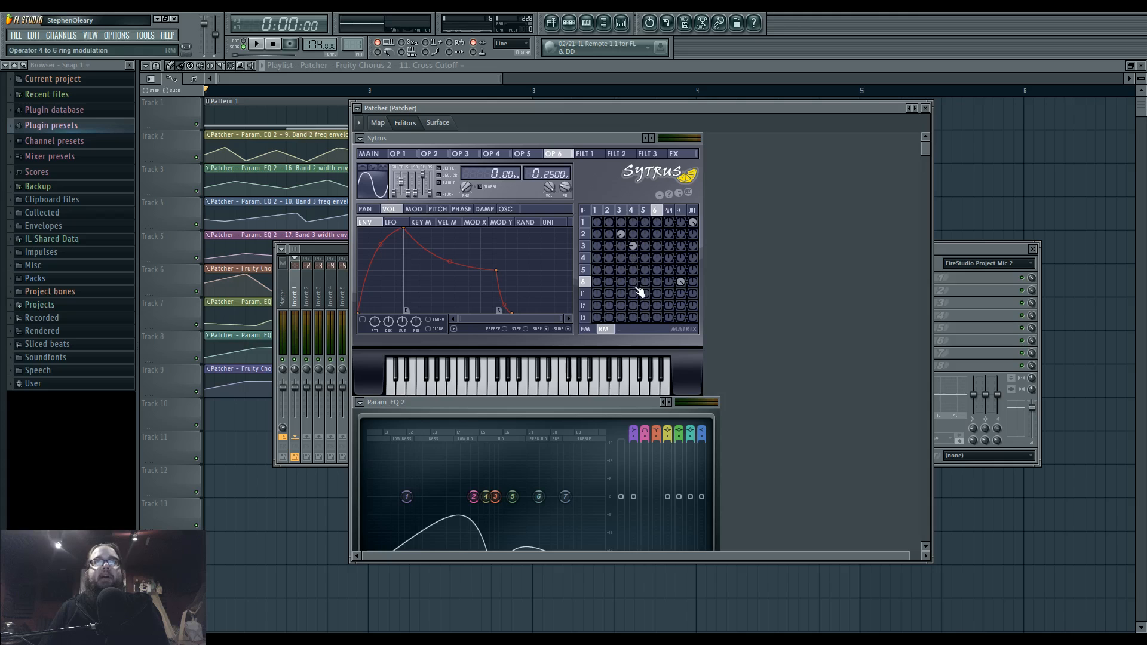
pyautogui.press('space')
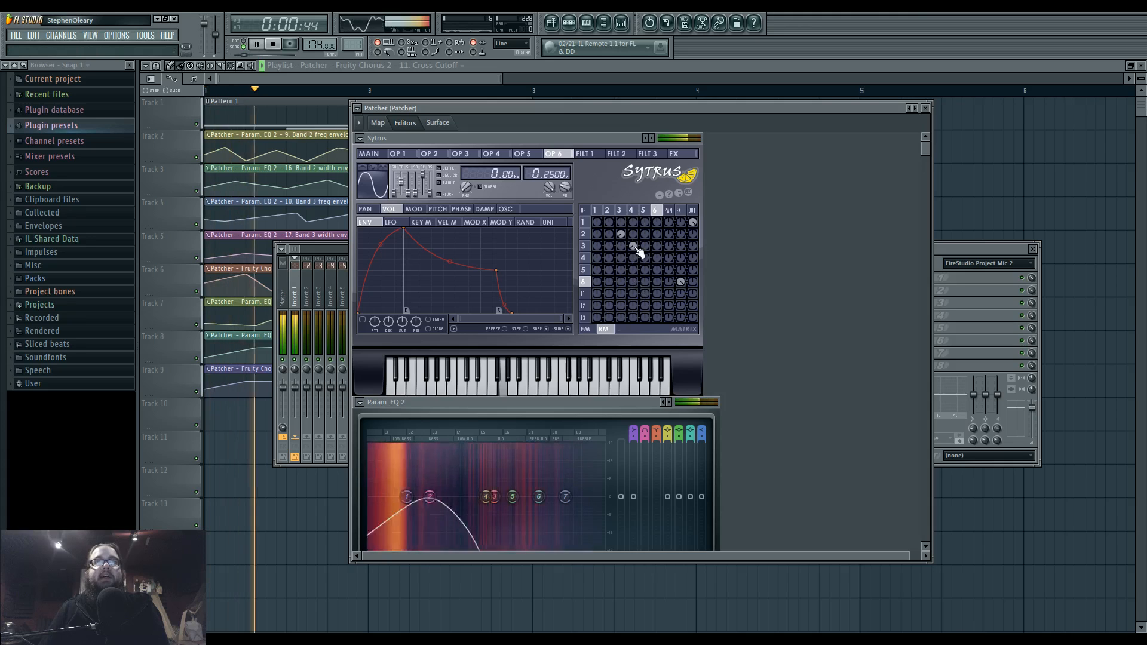
pyautogui.press('space')
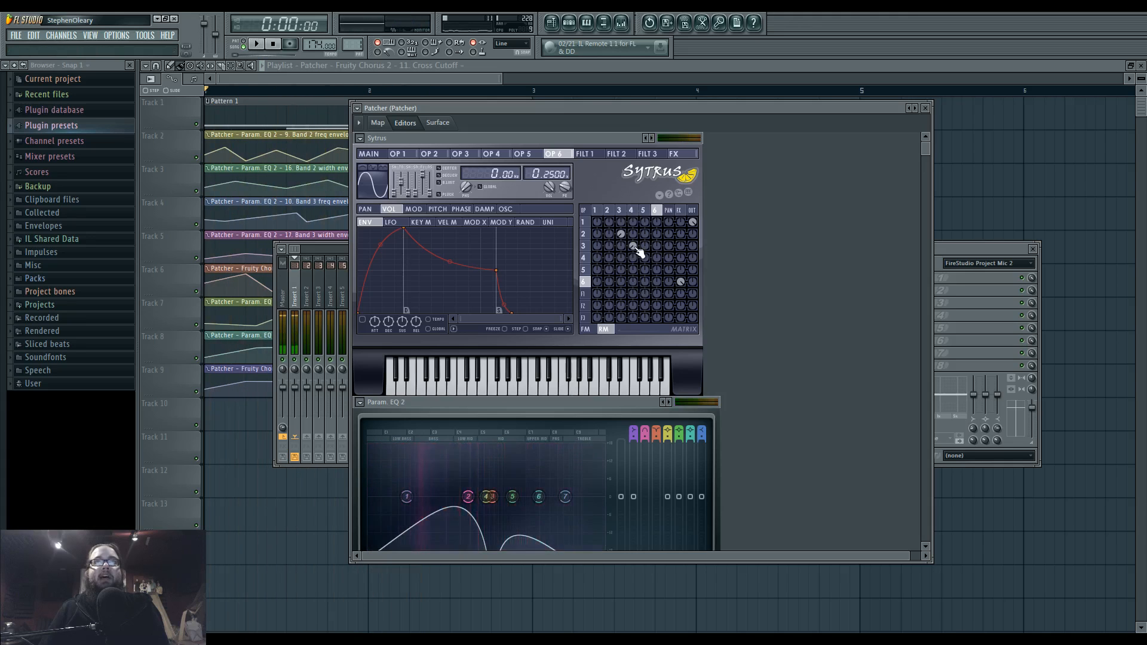
pyautogui.click(620, 210)
pyautogui.press('space')
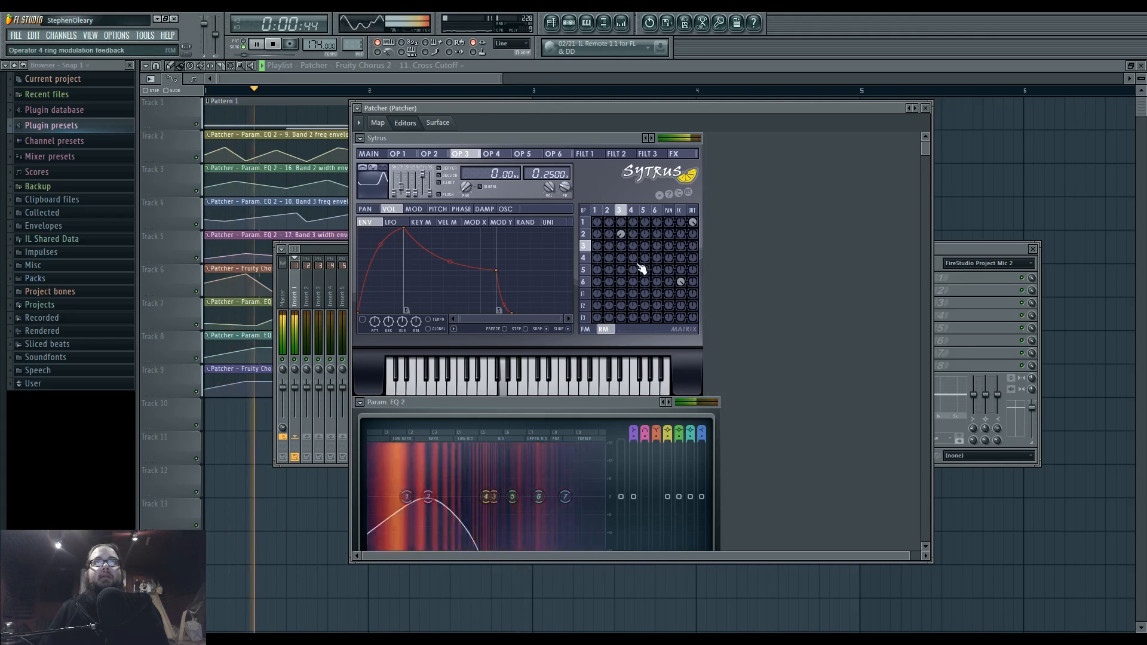
pyautogui.moveTo(633, 246); pyautogui.dragTo(634, 277)
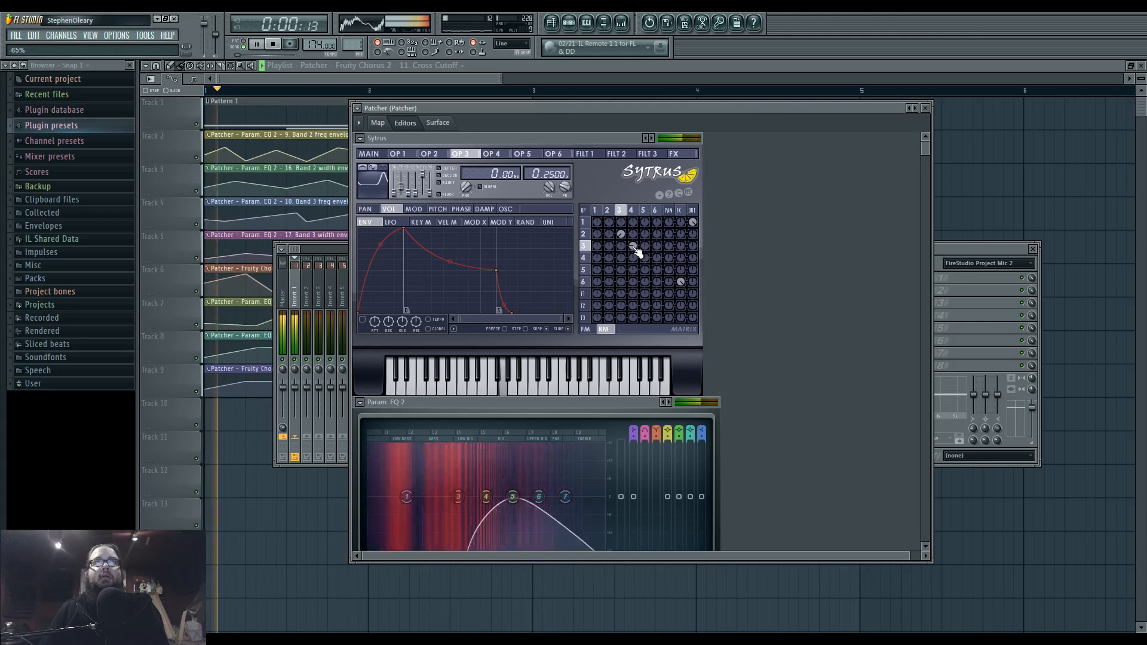
# - Change Sytrus operator 4's waveform to a sine and set its frequency ratio to 0.0100
pyautogui.click(631, 211)
pyautogui.moveTo(556, 177); pyautogui.dragTo(556, 183)
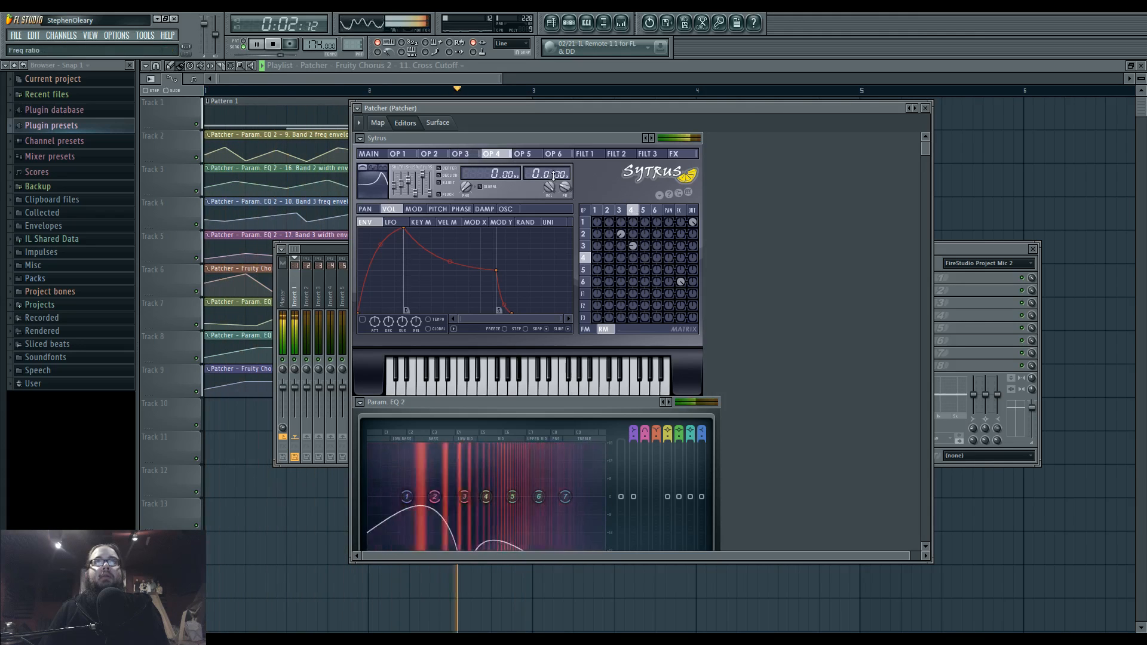
pyautogui.click(373, 168)
pyautogui.moveTo(394, 186); pyautogui.dragTo(408, 192)
pyautogui.click(373, 168)
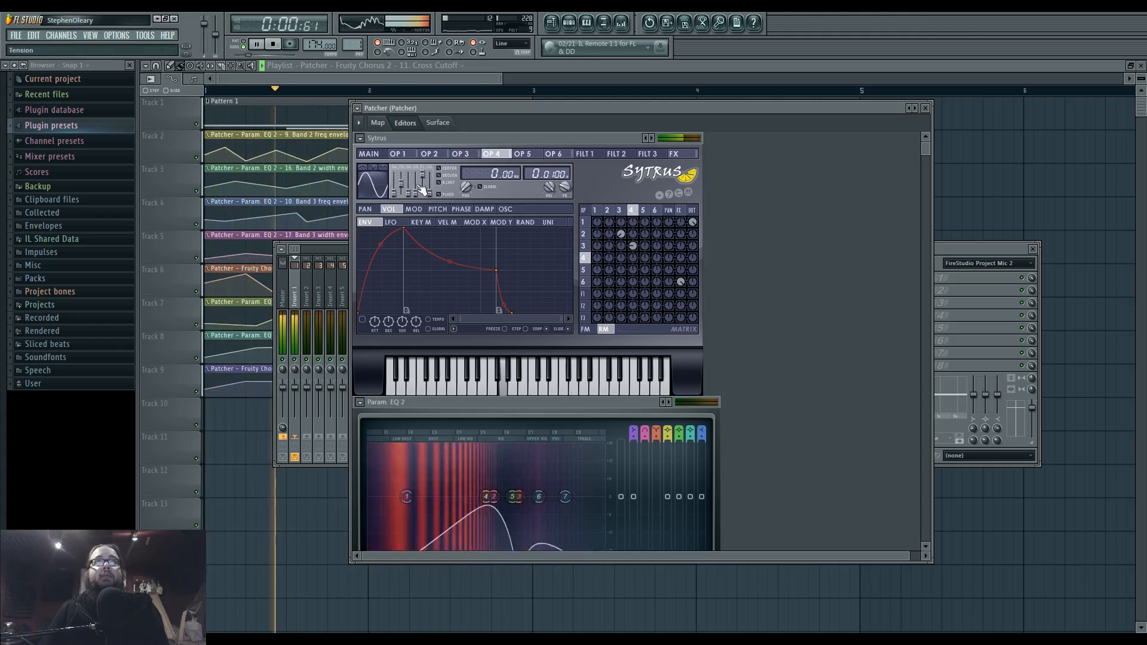
# - Set operator 4's frequency ratio to 0.0050 and apply its ring modulation to operator 6 instead of operator 3
pyautogui.moveTo(621, 258); pyautogui.dragTo(621, 269)
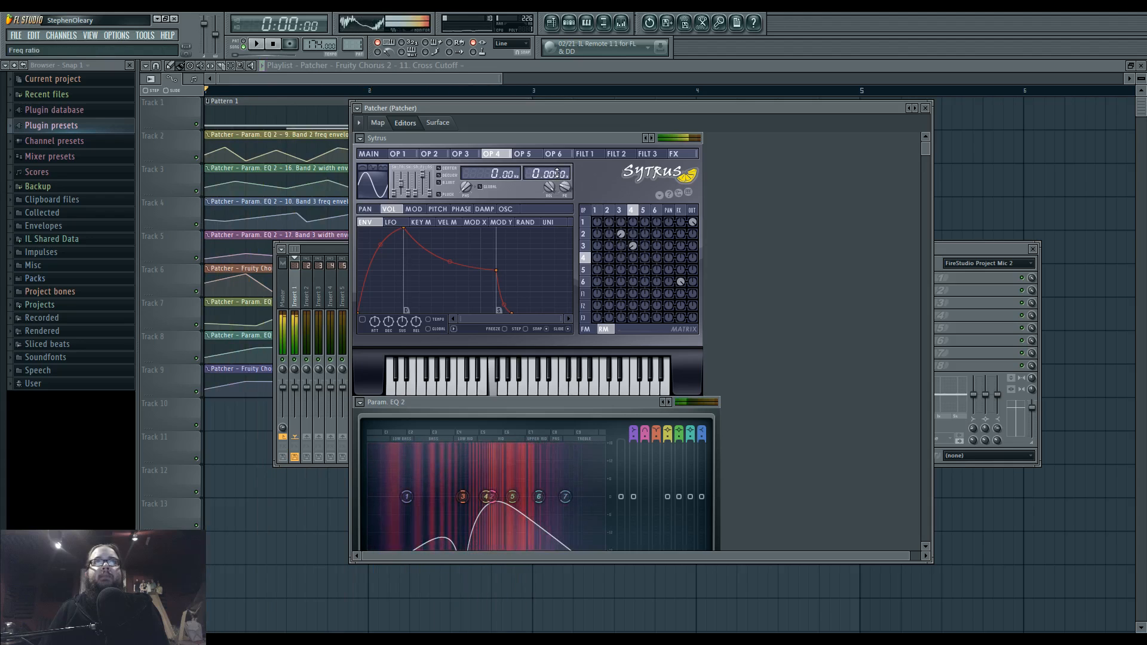
pyautogui.press('r')
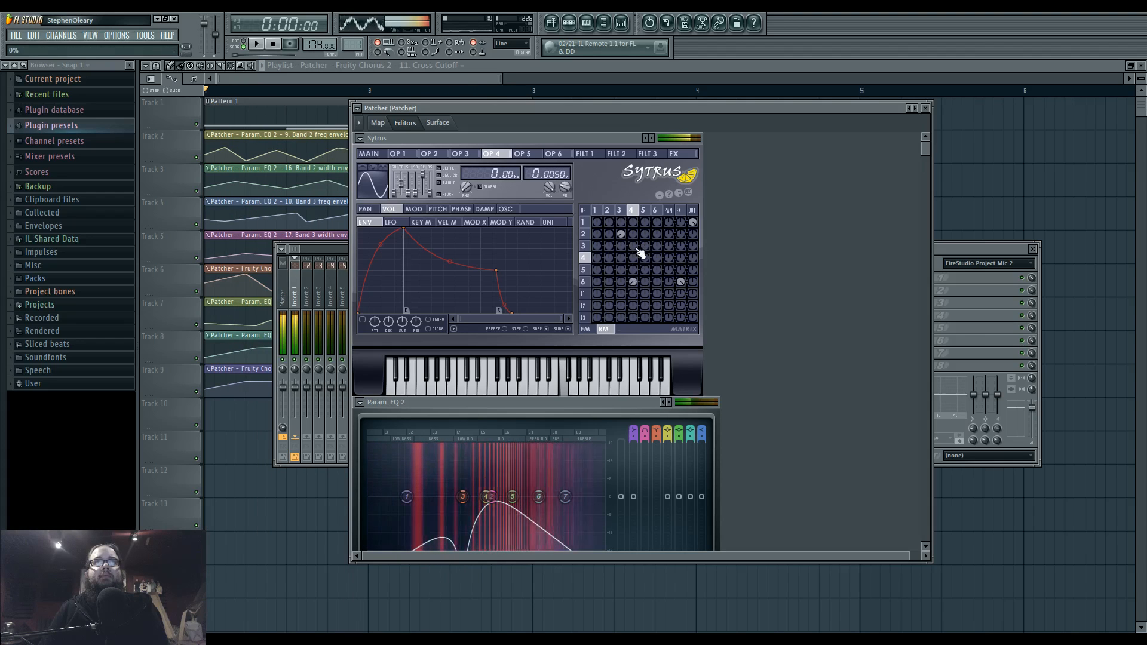
pyautogui.press('space')
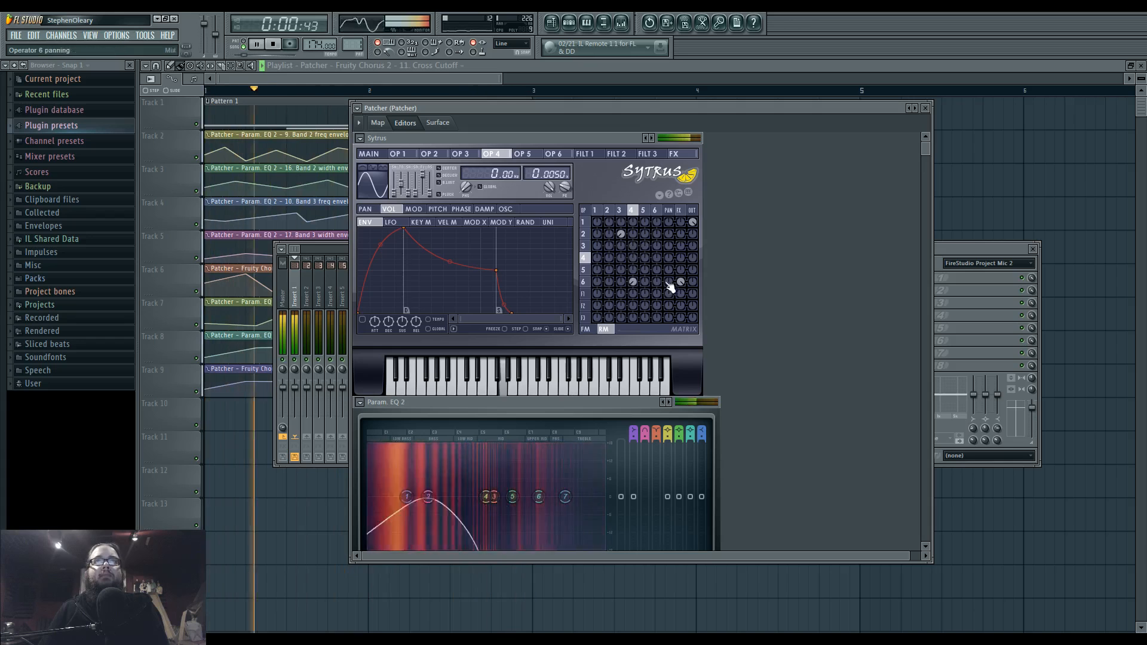
# - Set operator 4's ratio to 0.0100 and change its waveform, trying its ring modulation of operator 3 at -100% before clearing it
pyautogui.moveTo(633, 246); pyautogui.dragTo(633, 305)
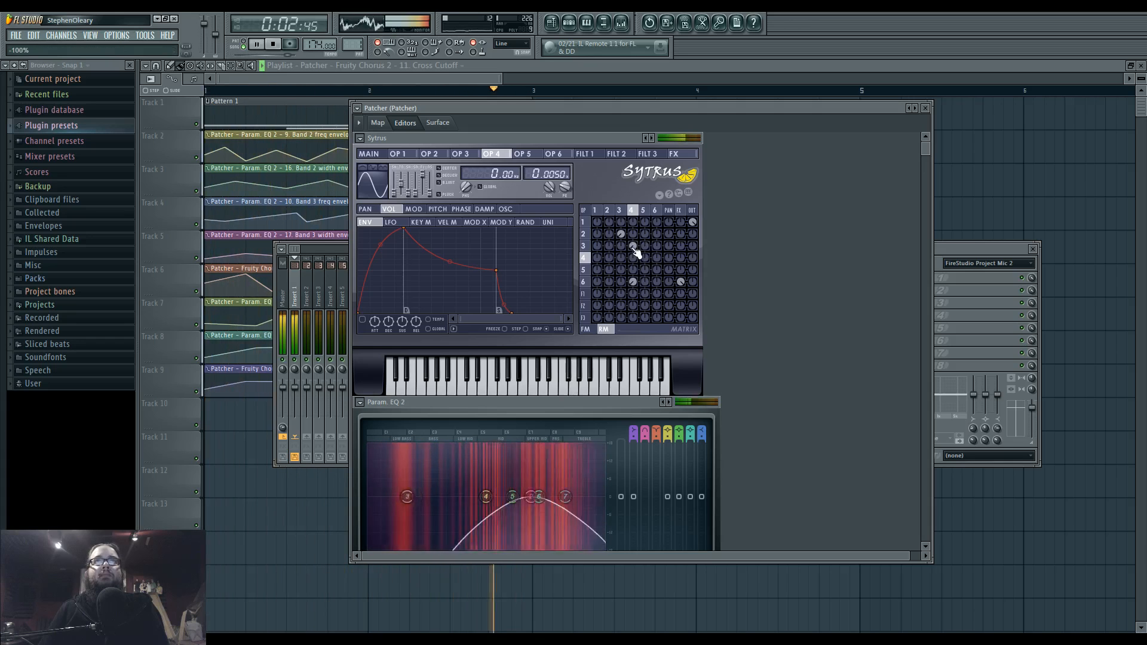
pyautogui.moveTo(556, 173); pyautogui.dragTo(556, 156)
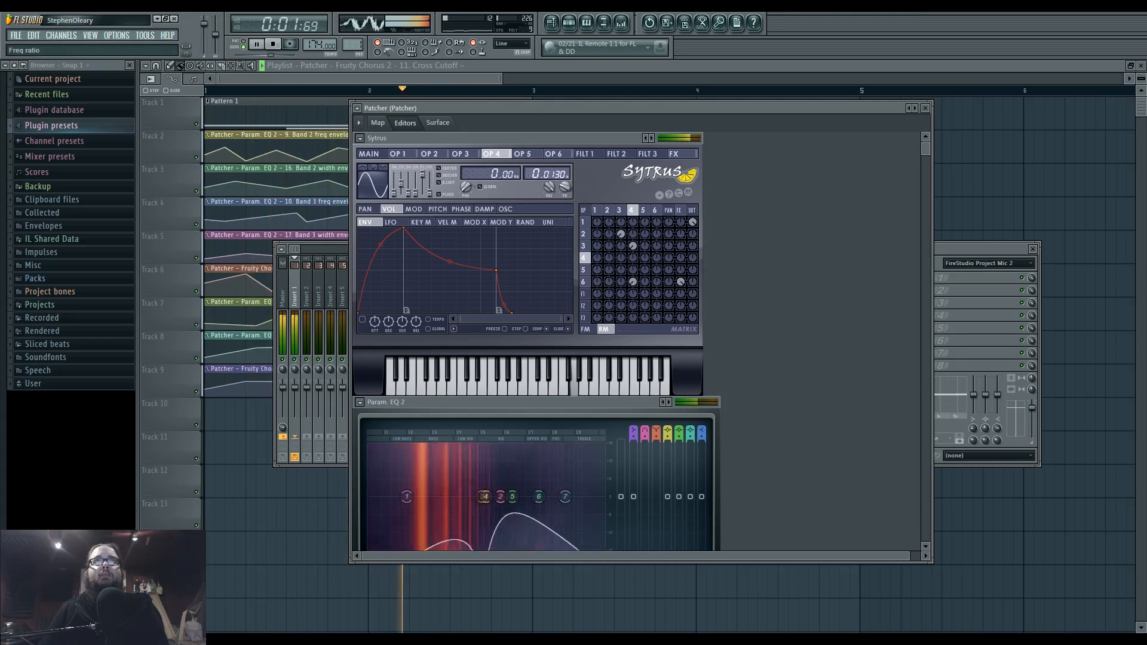
pyautogui.click(363, 167)
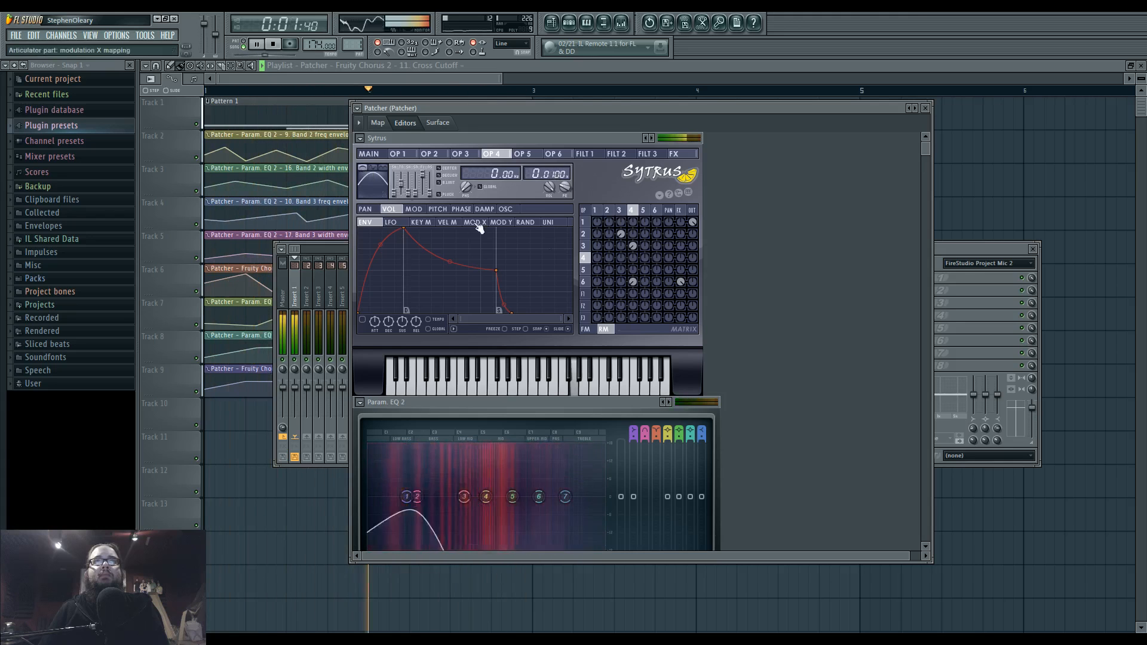
pyautogui.rightClick(635, 248)
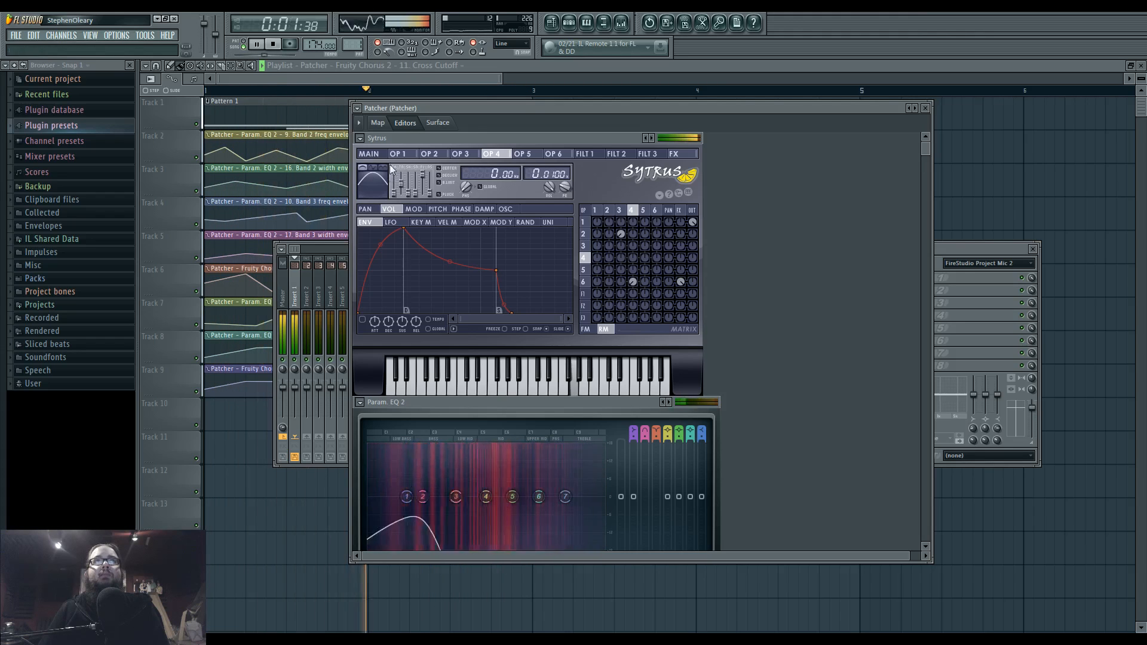
# - Move Maximus slightly lower in the Patcher map and stop playback
pyautogui.click(378, 122)
pyautogui.moveTo(986, 249); pyautogui.dragTo(985, 281)
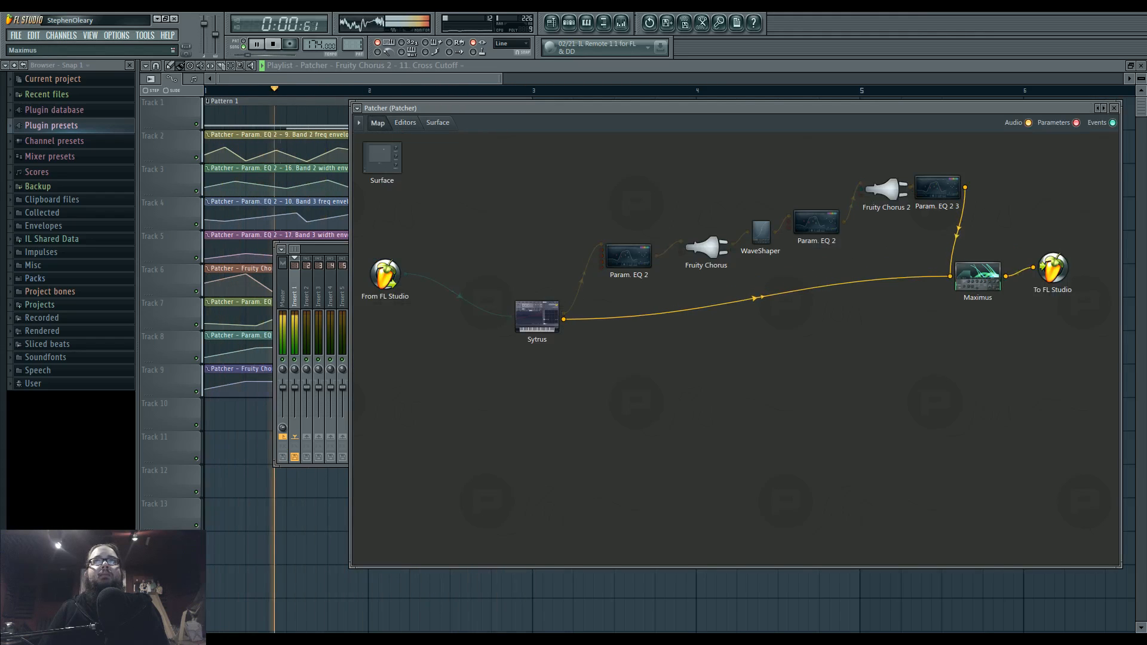
pyautogui.press('space')
# - Examine Sytrus's FX send settings and compare them with the Send 2 and Send 3 tracks in the mixer
pyautogui.doubleClick(541, 317)
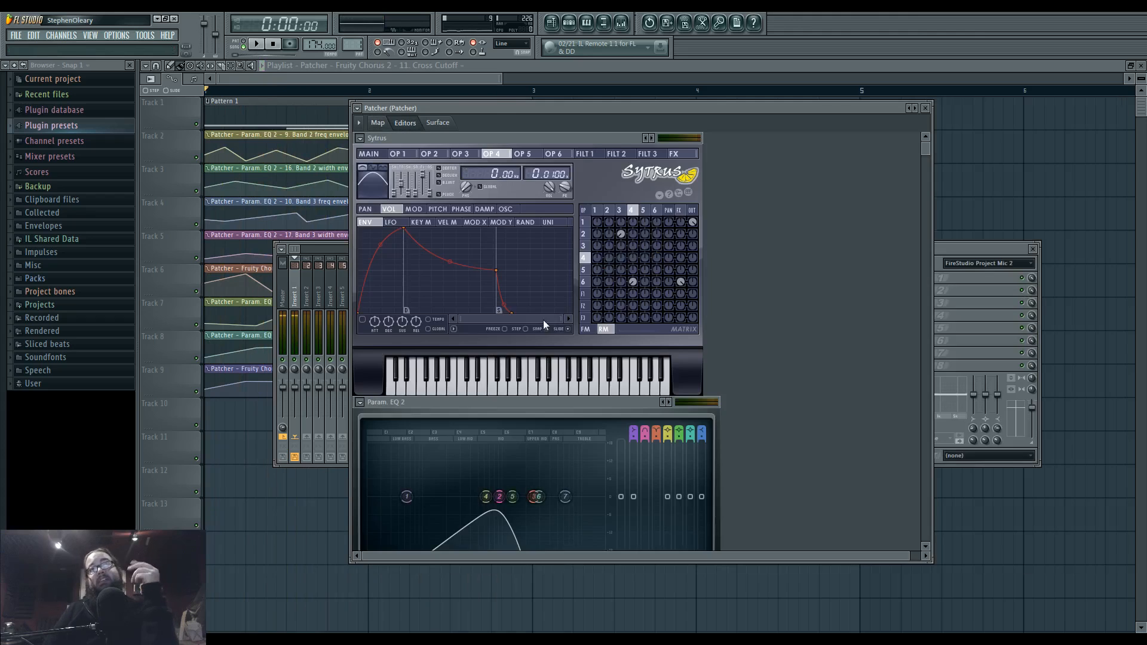
pyautogui.click(679, 211)
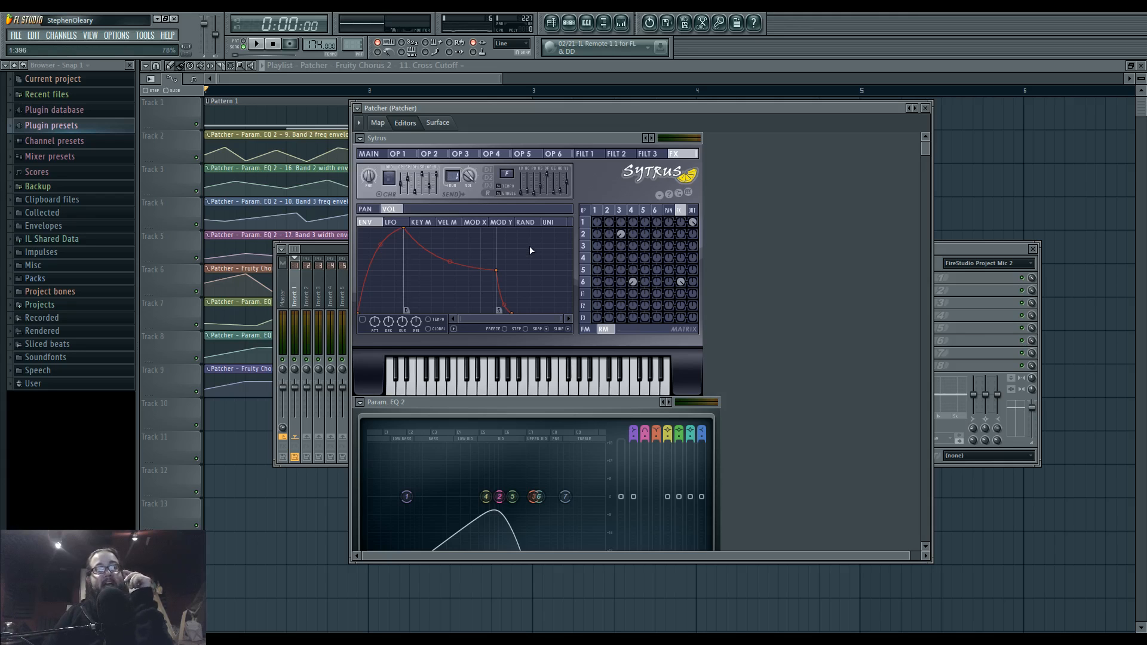
pyautogui.press('F9')
pyautogui.click(856, 298)
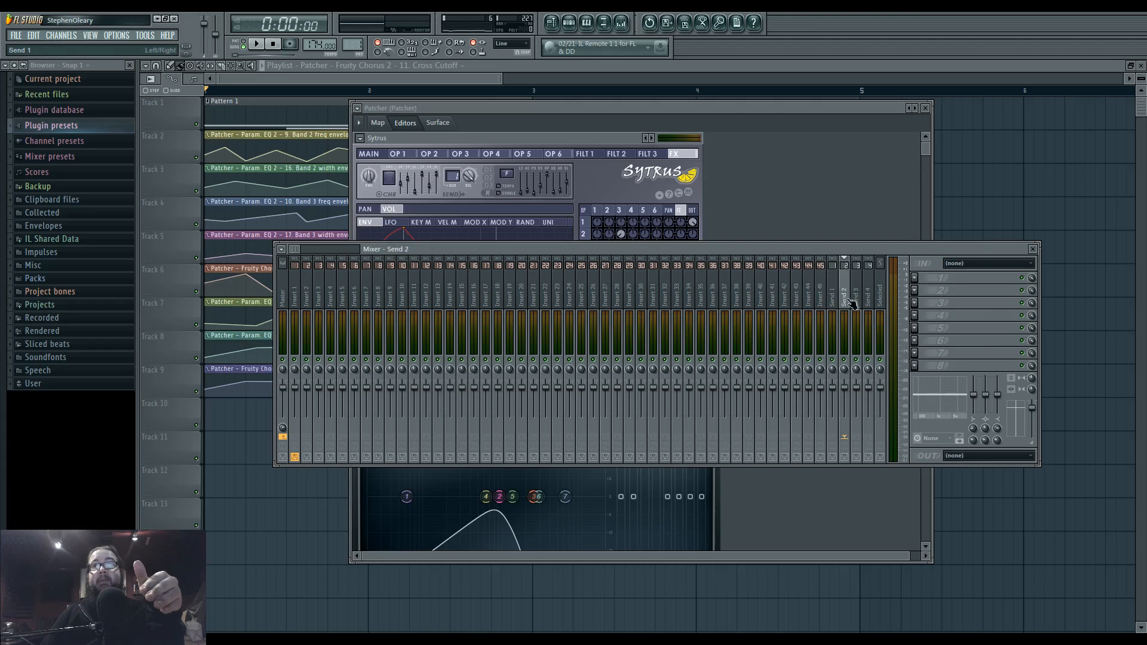
pyautogui.click(857, 301)
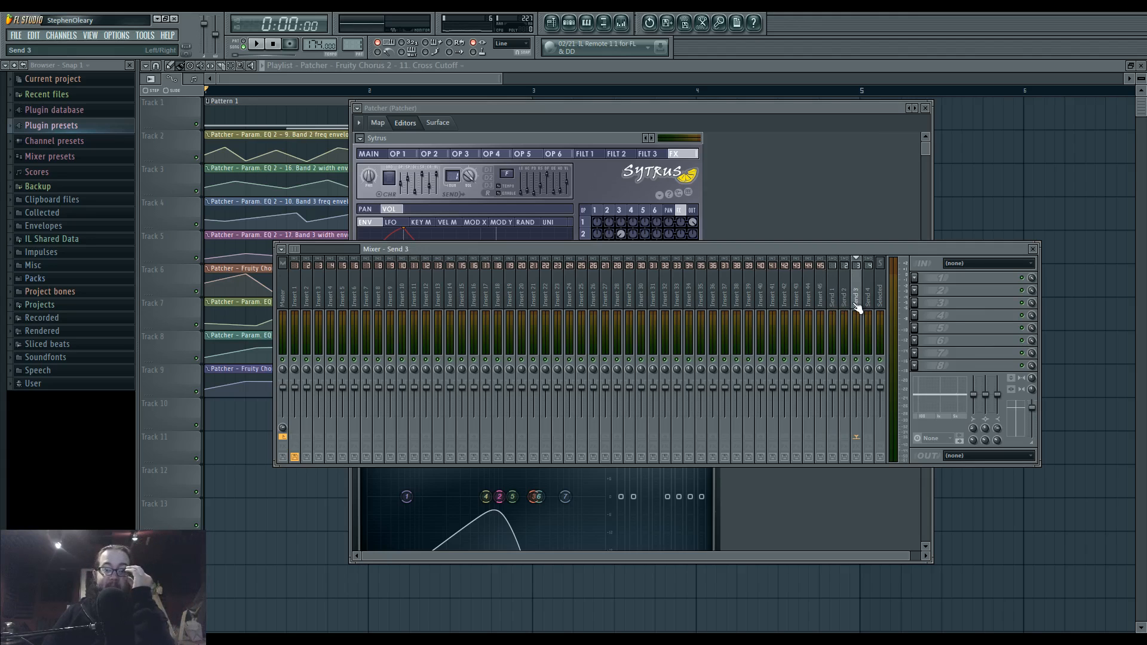
pyautogui.moveTo(850, 303)
pyautogui.mouseDown()
pyautogui.moveTo(861, 302)
pyautogui.moveTo(592, 297)
pyautogui.moveTo(867, 296)
pyautogui.moveTo(844, 295)
pyautogui.mouseUp()
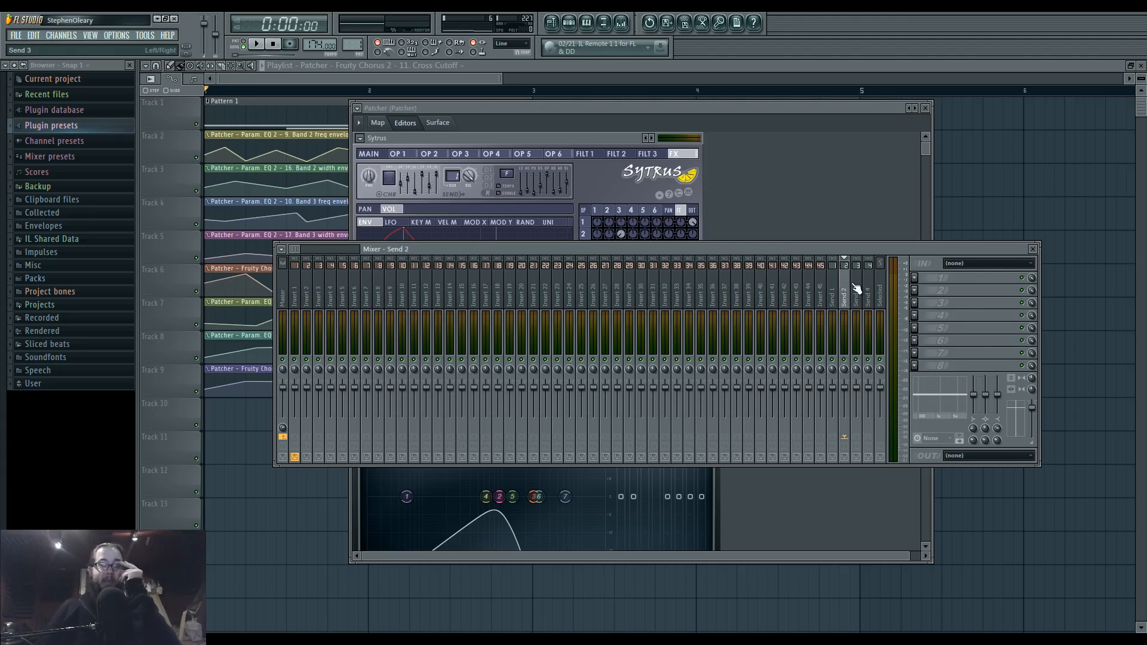
pyautogui.click(520, 113)
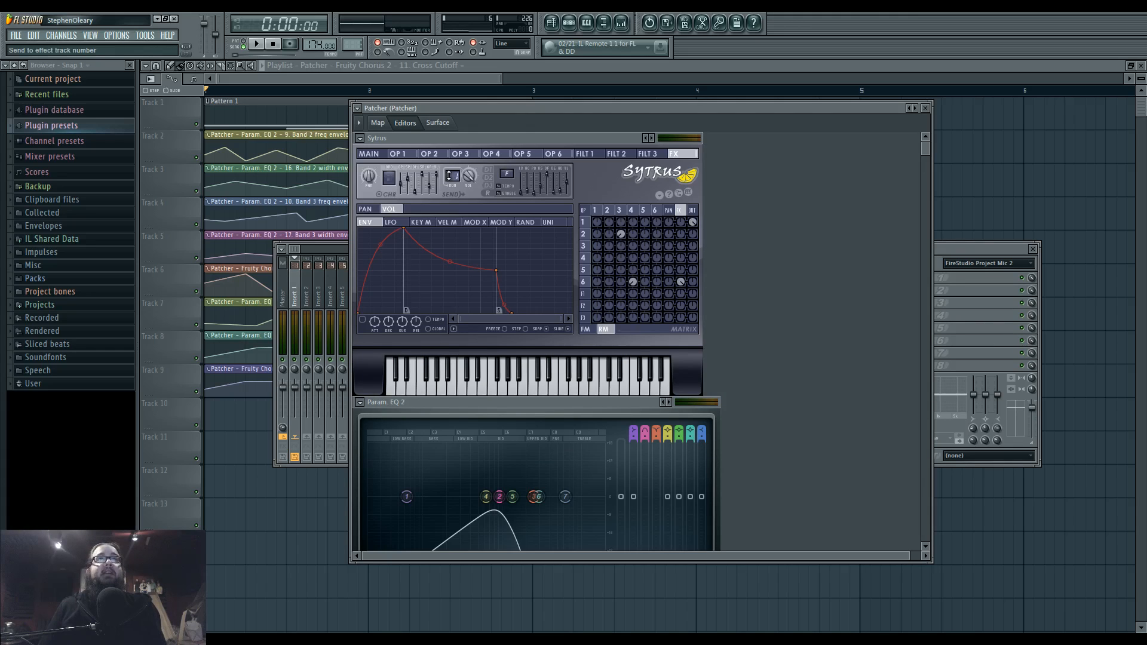
# - Examine the list of audio outputs for Sytrus in the Patcher map, including its sends
pyautogui.click(379, 123)
pyautogui.moveTo(539, 322)
pyautogui.mouseDown()
pyautogui.moveTo(517, 319)
pyautogui.moveTo(528, 323)
pyautogui.mouseUp()
pyautogui.rightClick(536, 321)
pyautogui.moveTo(575, 390)
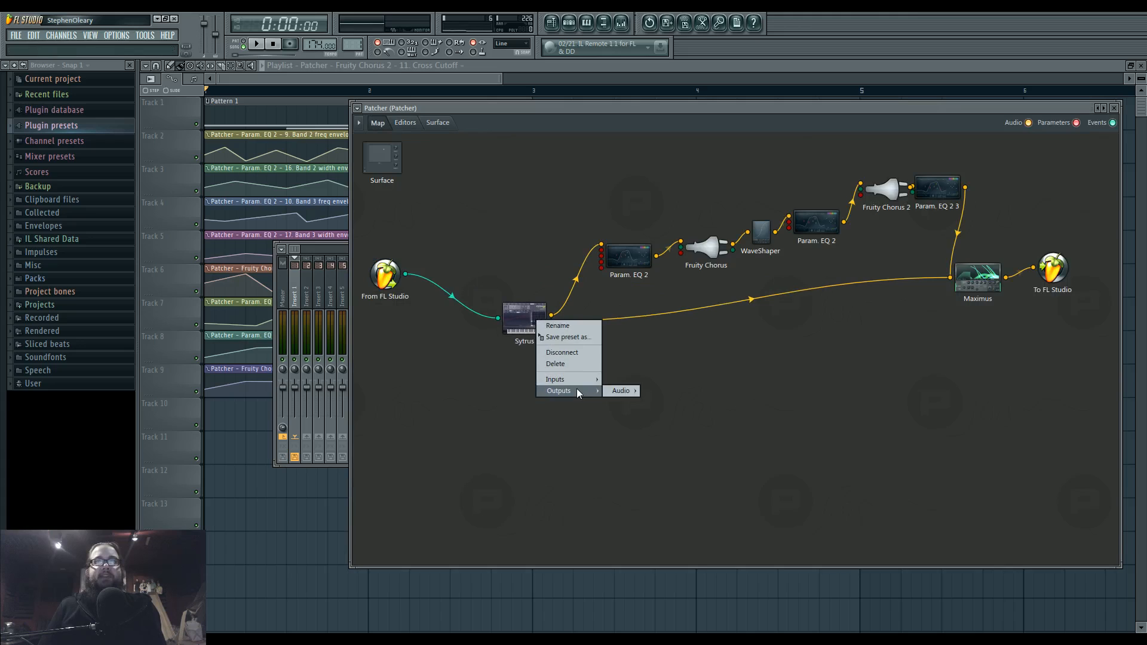
pyautogui.moveTo(629, 393)
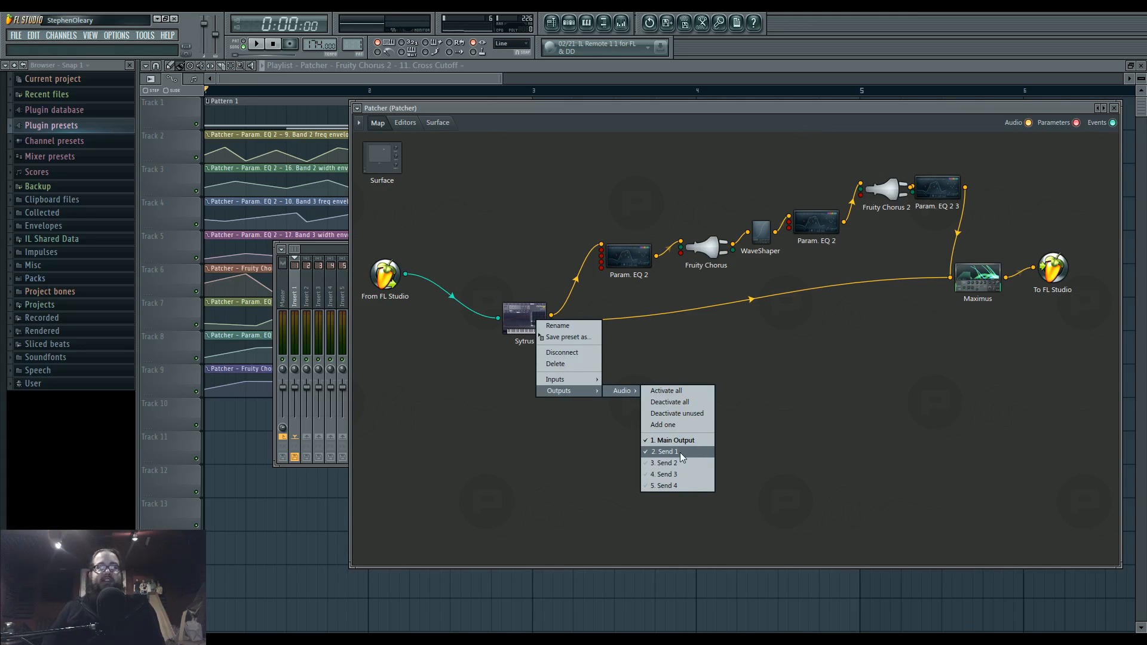
pyautogui.rightClick(724, 356)
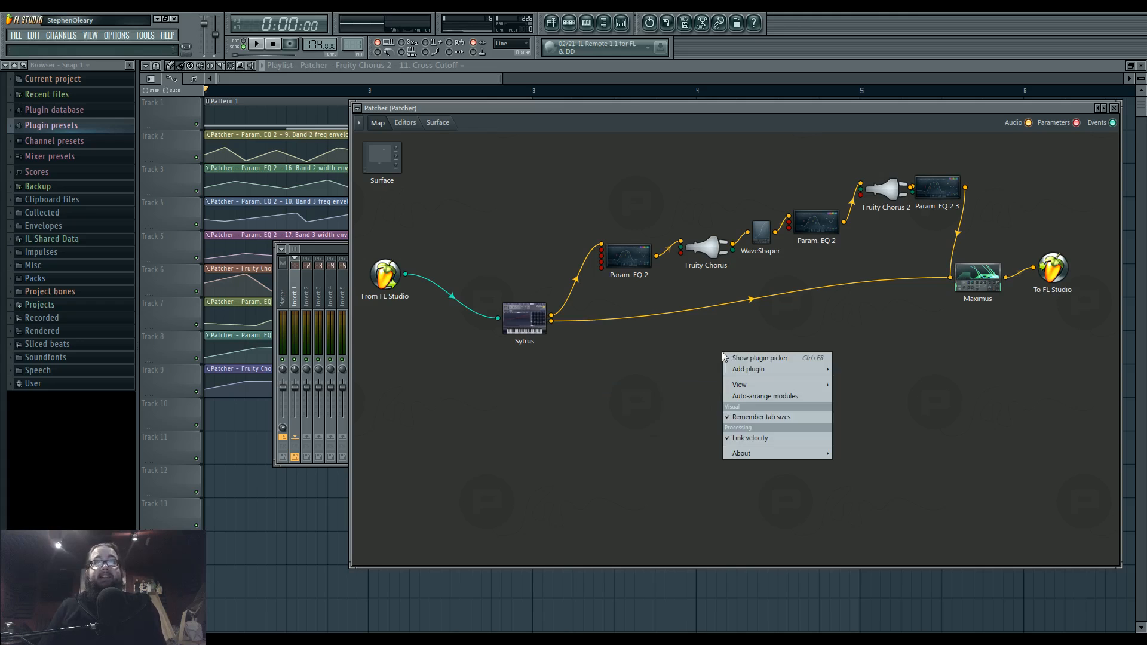
pyautogui.click(553, 329)
# - Tidy the mid chain in the map by spacing both Param. EQ 2 modules, the two choruses, WaveShaper and Param. EQ 2 3 more evenly
pyautogui.moveTo(944, 191); pyautogui.dragTo(956, 217)
pyautogui.moveTo(886, 190); pyautogui.dragTo(875, 190)
pyautogui.moveTo(625, 257); pyautogui.dragTo(589, 267)
pyautogui.moveTo(709, 249); pyautogui.dragTo(676, 244)
pyautogui.moveTo(761, 233); pyautogui.dragTo(743, 231)
pyautogui.moveTo(816, 223); pyautogui.dragTo(802, 225)
pyautogui.moveTo(875, 190); pyautogui.dragTo(870, 211)
pyautogui.moveTo(942, 218); pyautogui.dragTo(929, 224)
# - Review Param. EQ 2 3's filter curve and Sytrus's FX routing, and return to the Patcher map
pyautogui.doubleClick(928, 225)
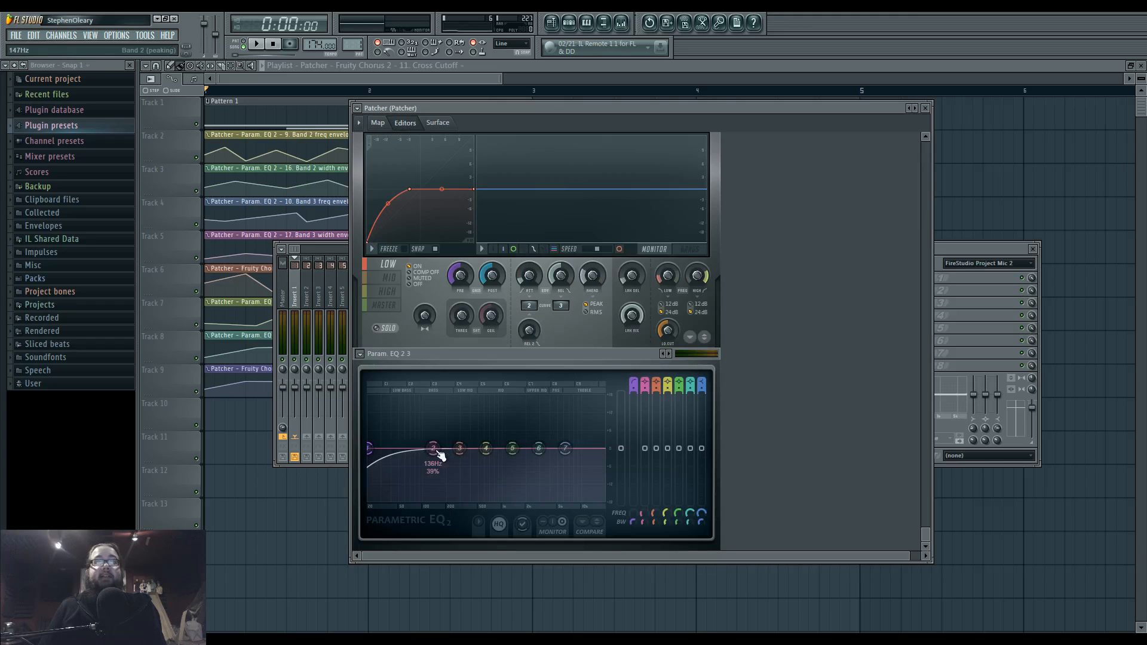
pyautogui.click(379, 123)
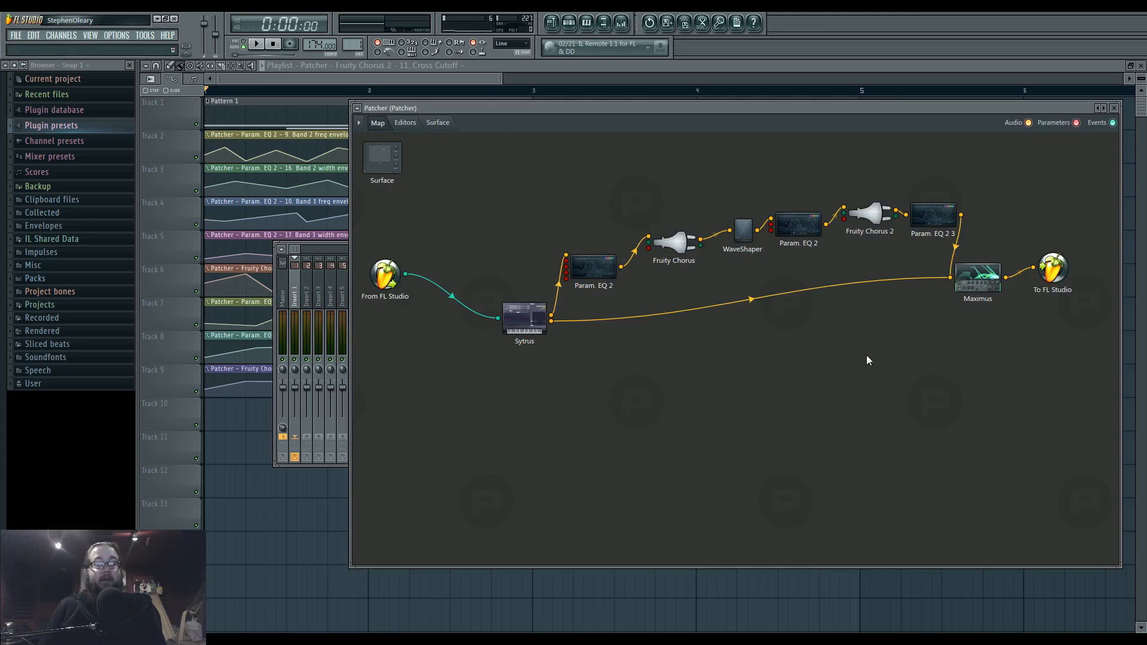
pyautogui.doubleClick(521, 325)
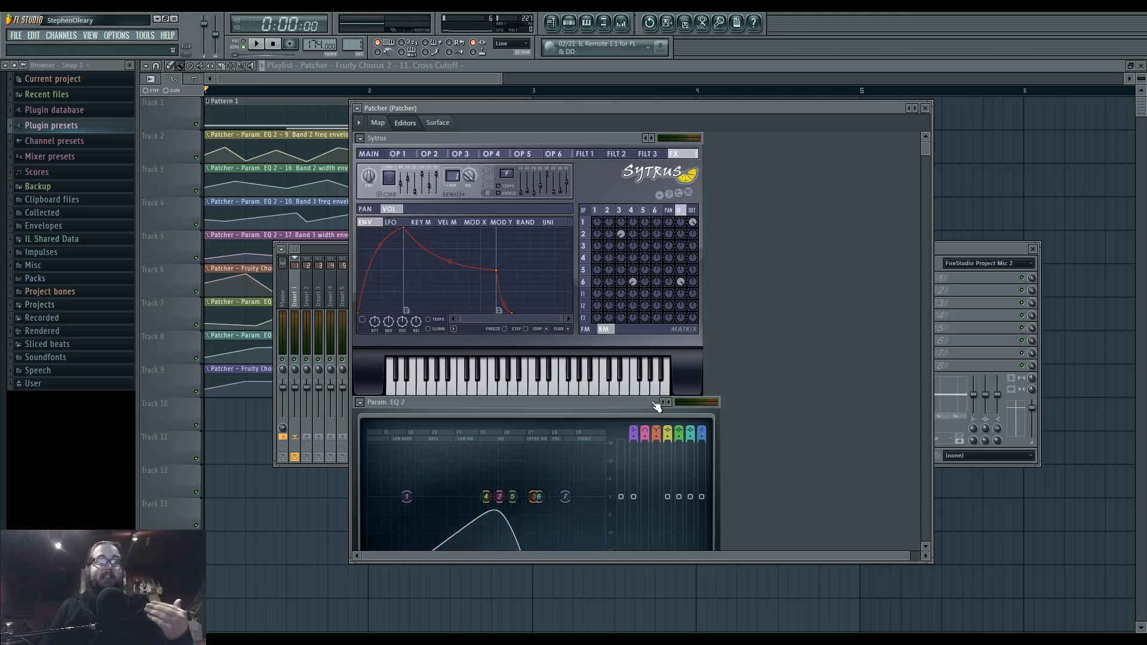
pyautogui.click(378, 123)
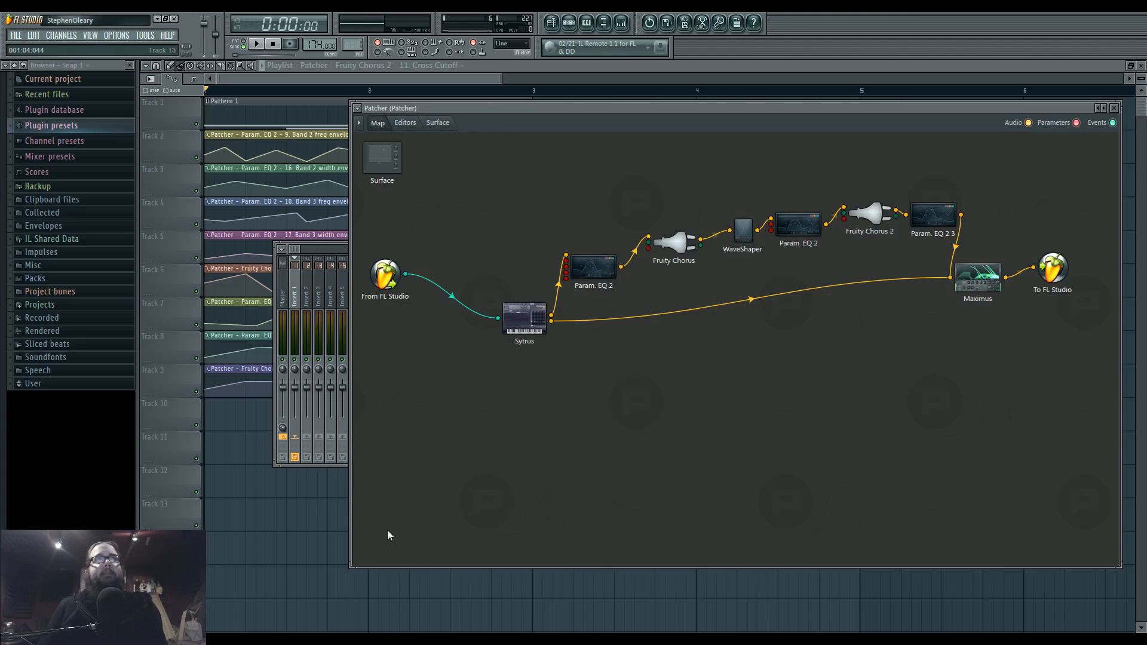
# - Play the pattern to audition the complete bass patch
pyautogui.press('space')
pyautogui.rightClick(518, 396)
pyautogui.click(444, 393)
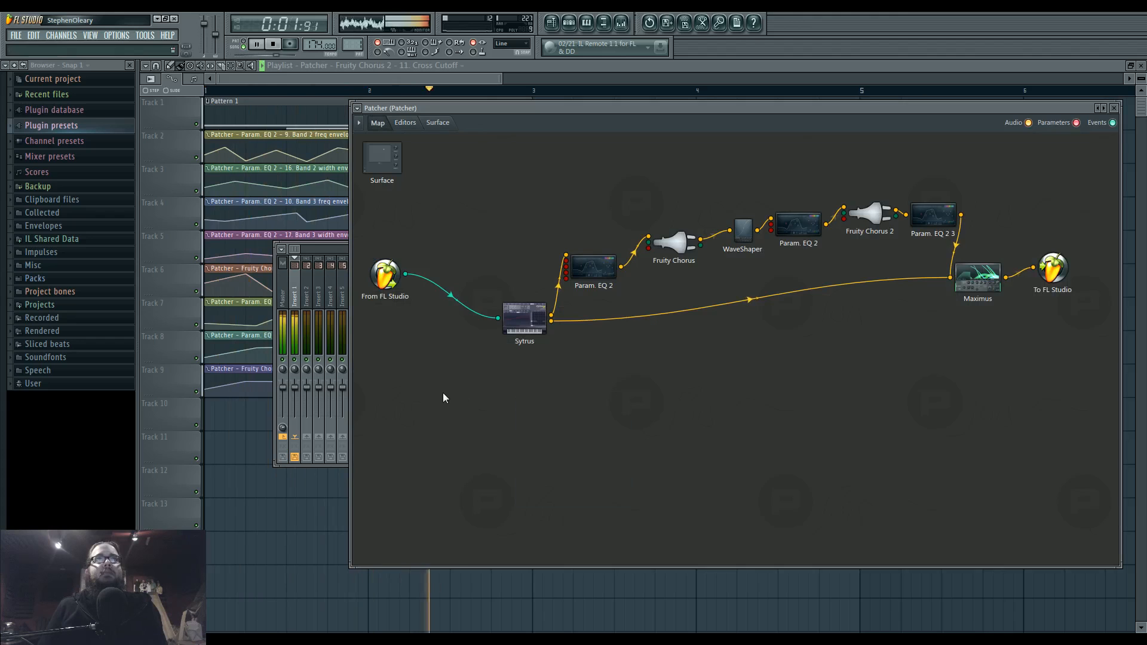
# - Reposition Param. EQ 2 and Sytrus in the Patcher map, then inspect Sytrus's FM and RM matrix routing
pyautogui.moveTo(596, 271); pyautogui.dragTo(600, 274)
pyautogui.moveTo(526, 320); pyautogui.dragTo(518, 310)
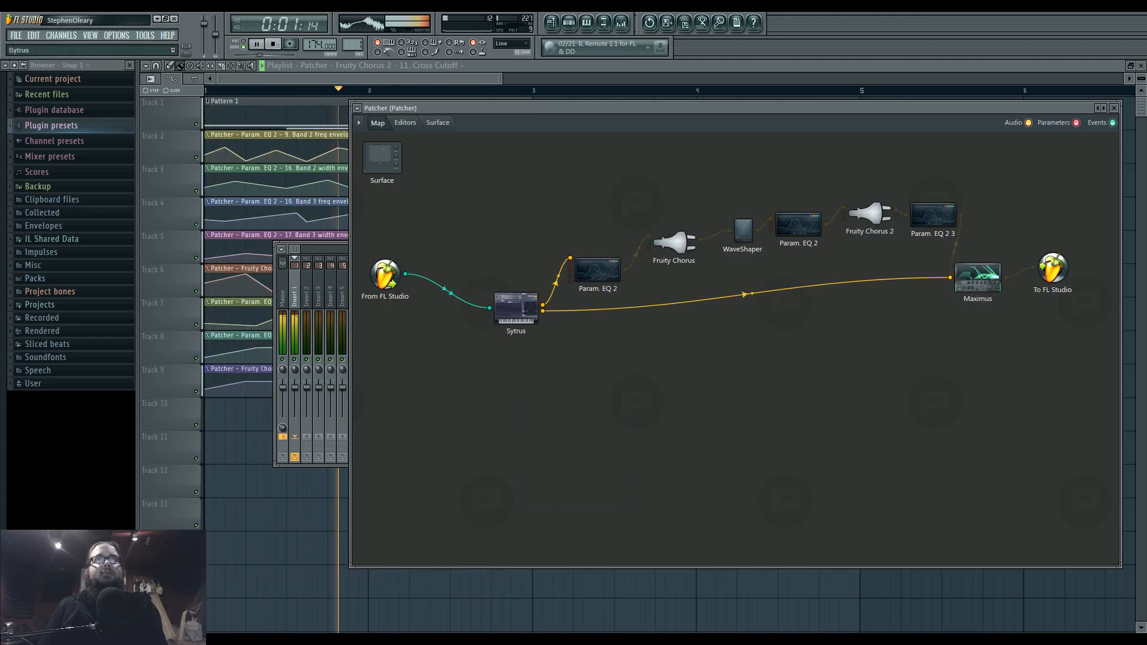
pyautogui.doubleClick(516, 308)
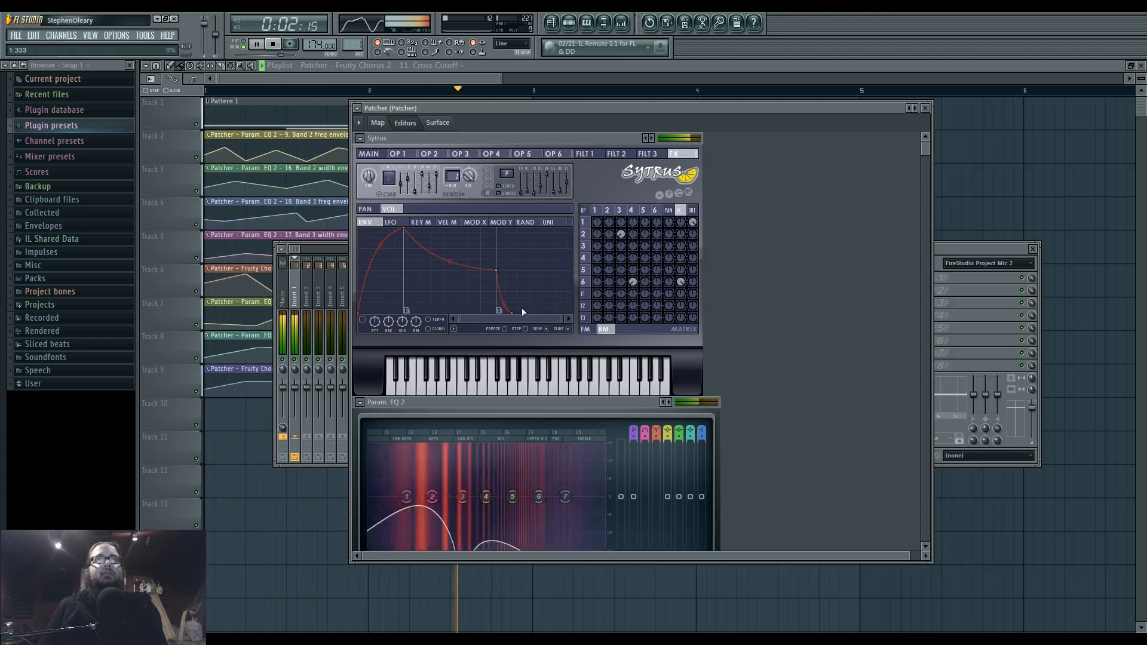
pyautogui.click(612, 210)
pyautogui.press('space')
pyautogui.click(596, 328)
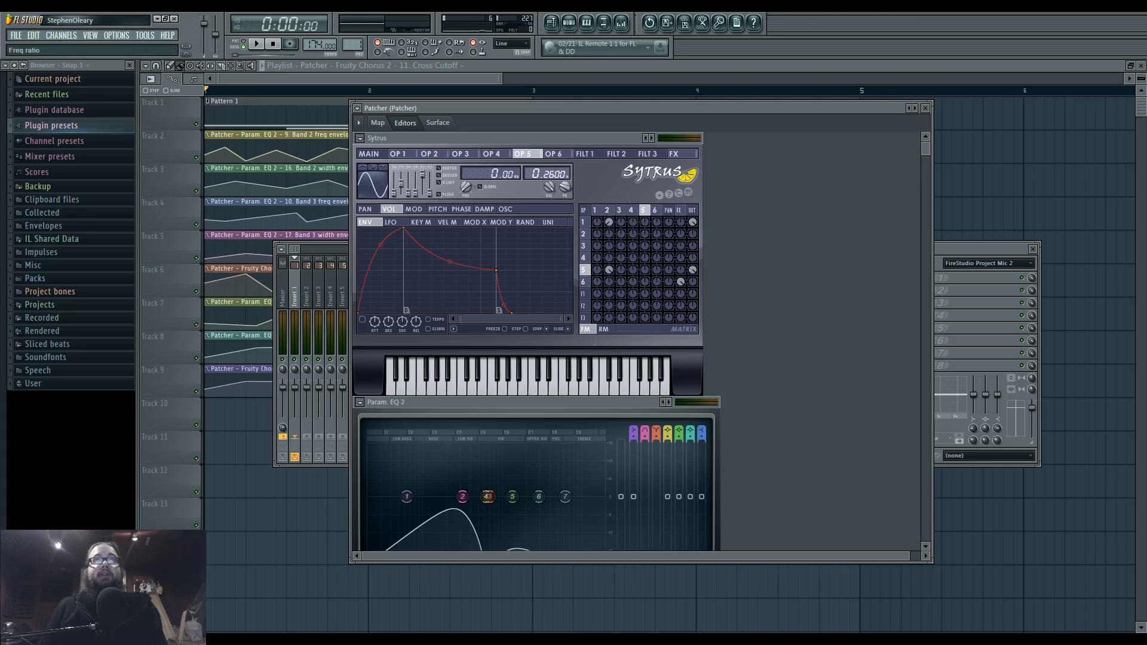
# - Set Sytrus operator 5's frequency ratio to 0.2400, auditioning other ratios such as 0.2700 with notes and the pattern
pyautogui.press('v')
pyautogui.moveTo(551, 174); pyautogui.dragTo(551, 171)
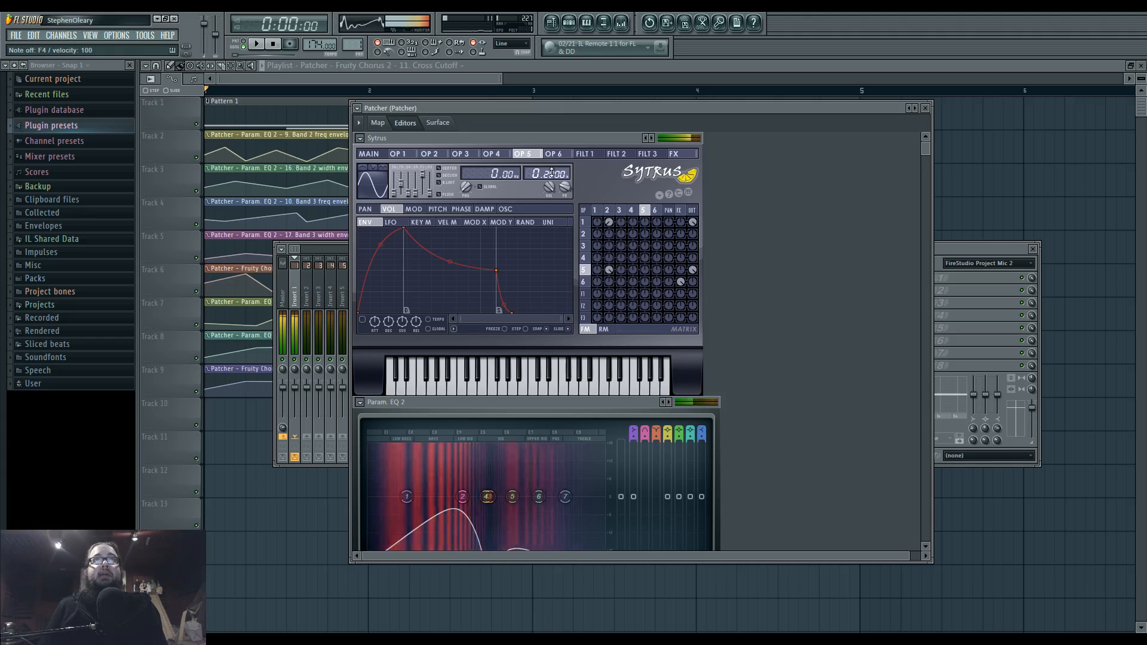
pyautogui.press('space')
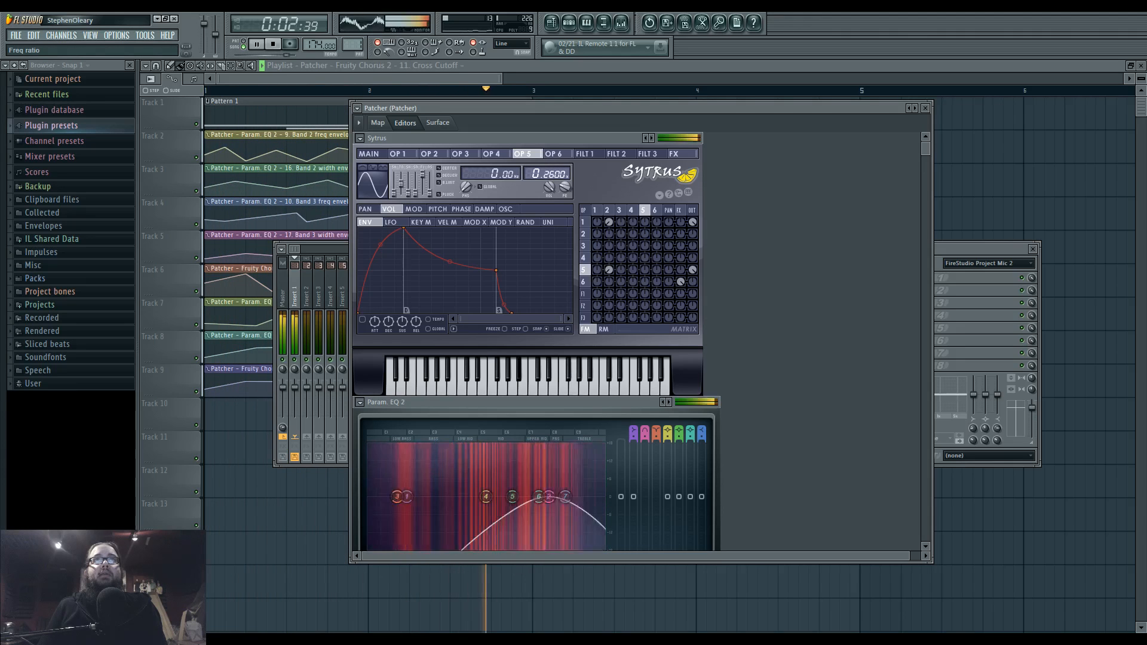
pyautogui.moveTo(553, 174); pyautogui.dragTo(552, 170)
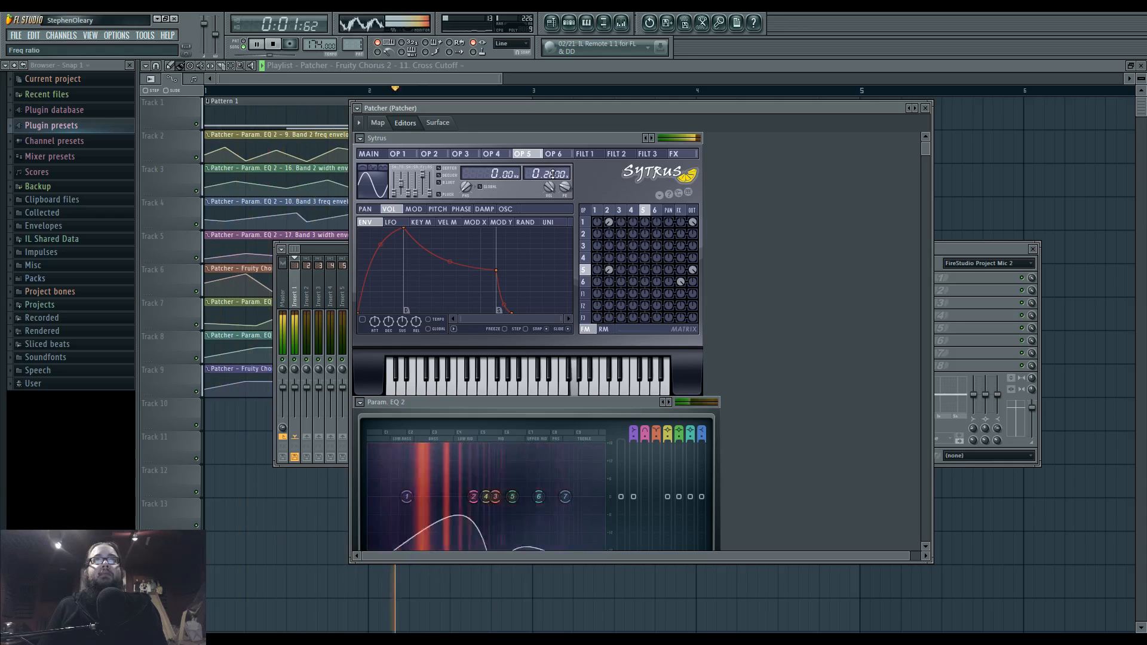
pyautogui.press('space')
pyautogui.click(572, 383)
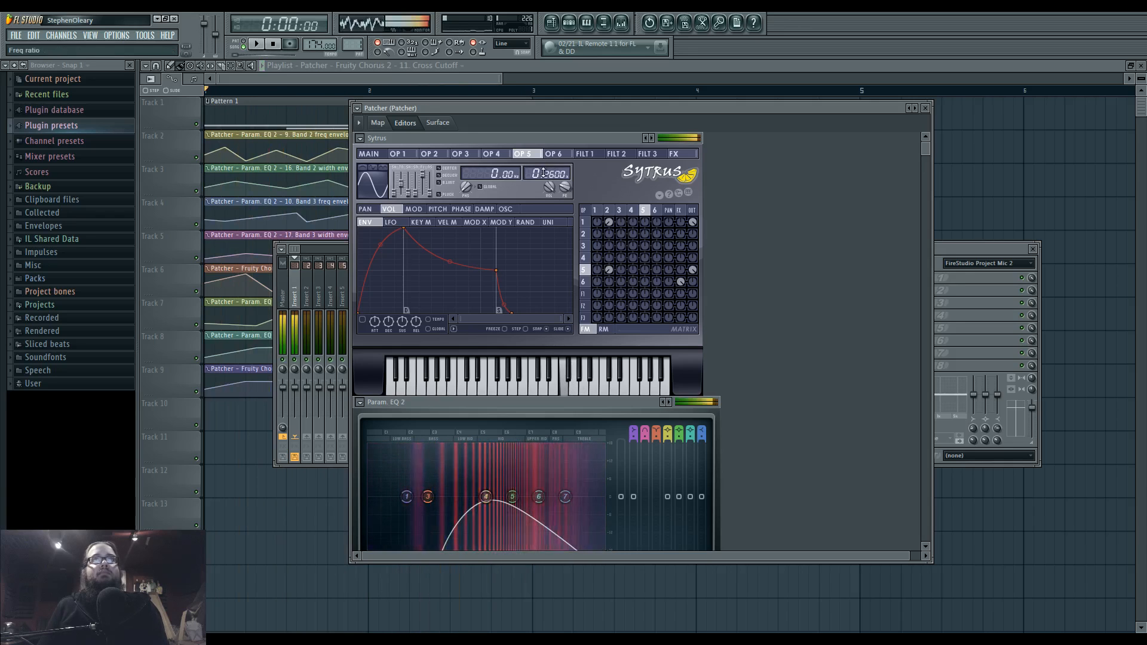
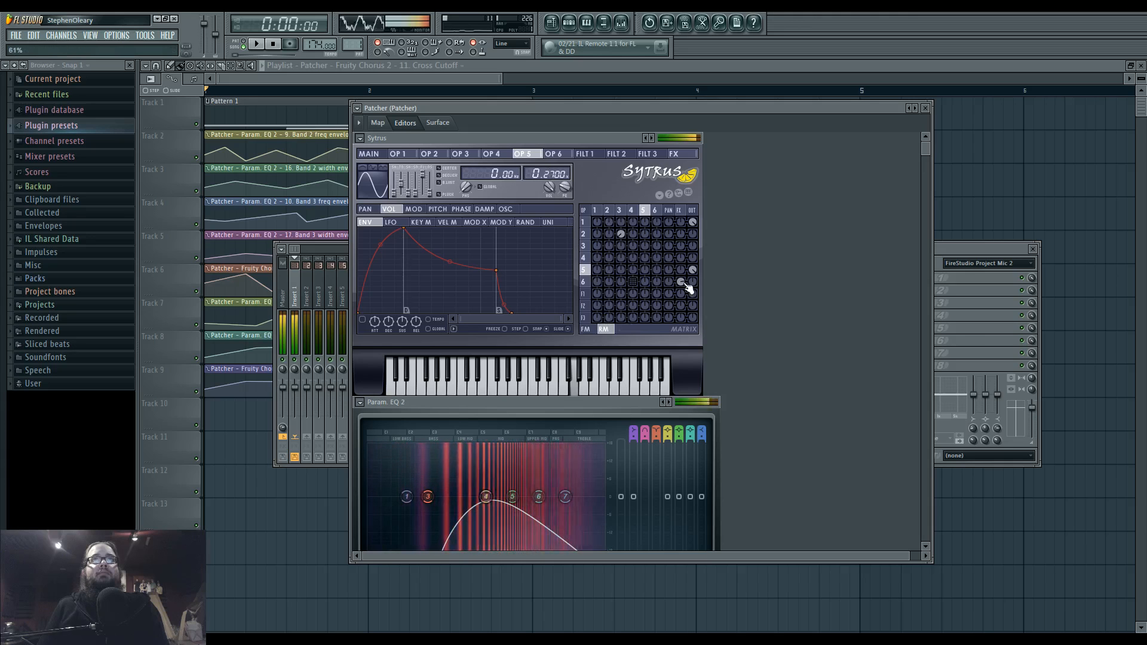
pyautogui.press('space')
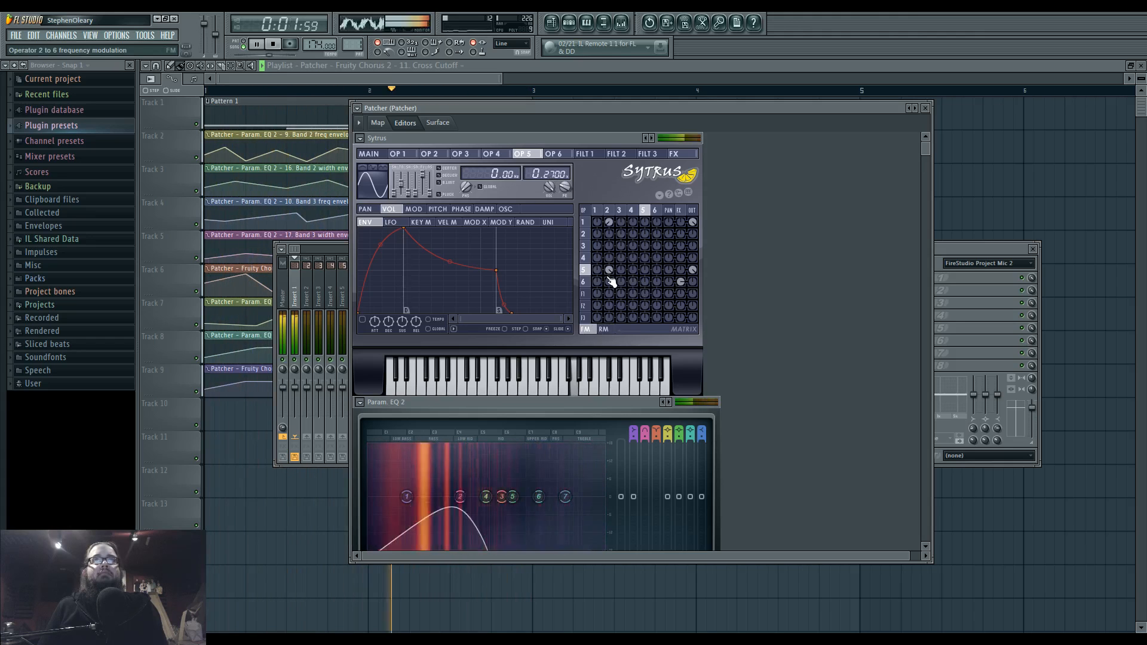
pyautogui.press('space')
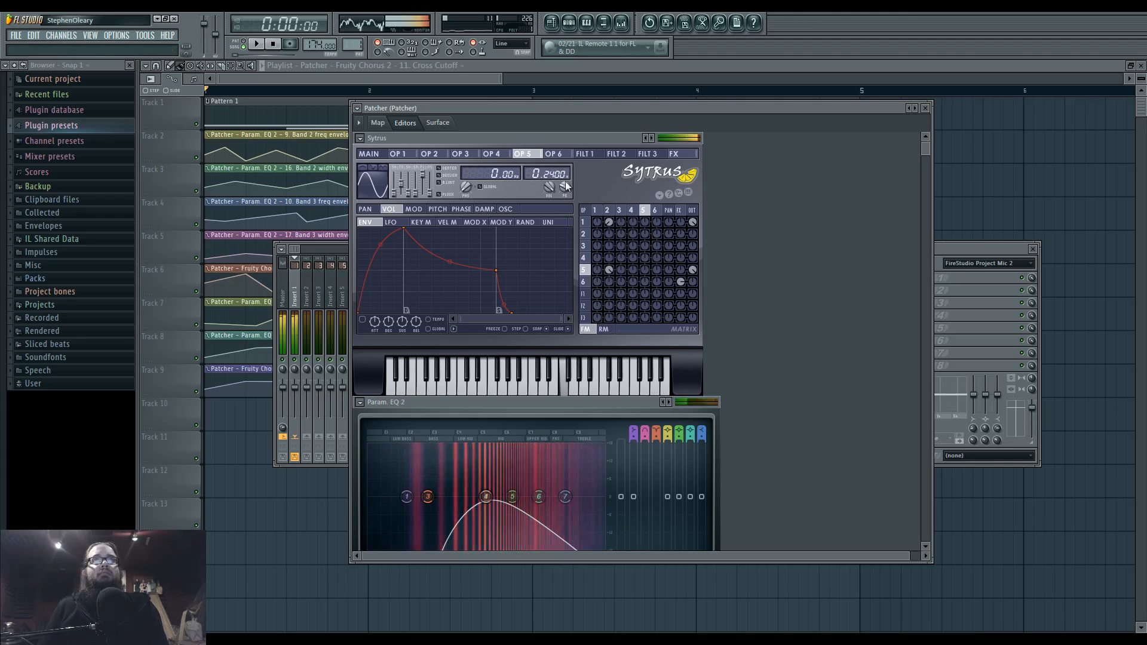
pyautogui.press('space')
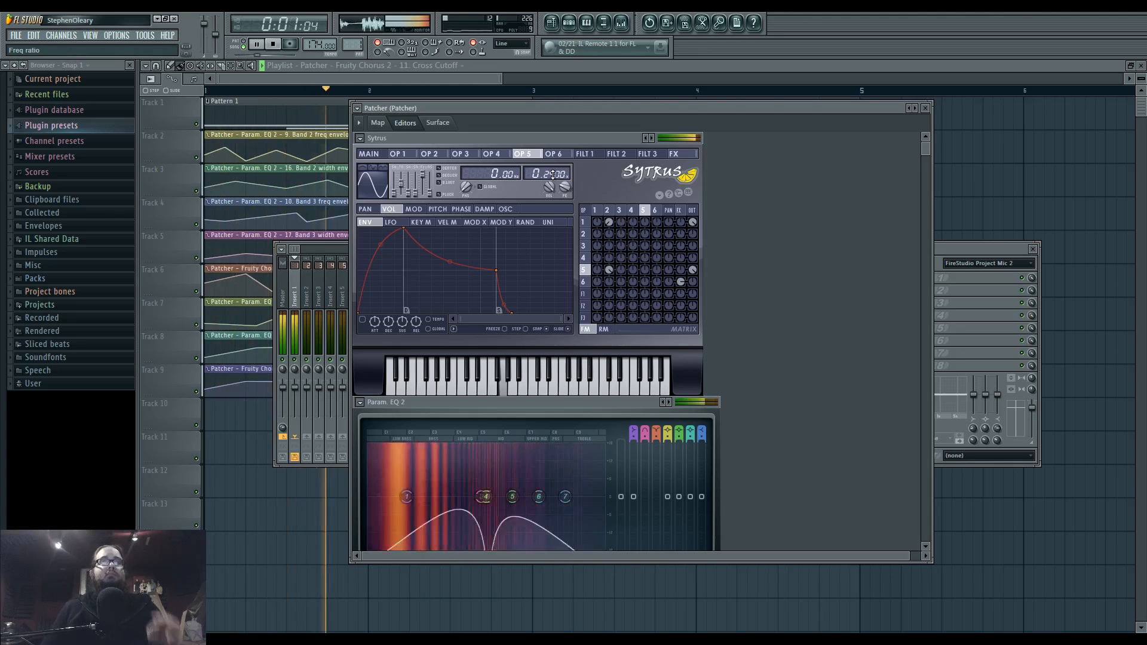
pyautogui.press('space')
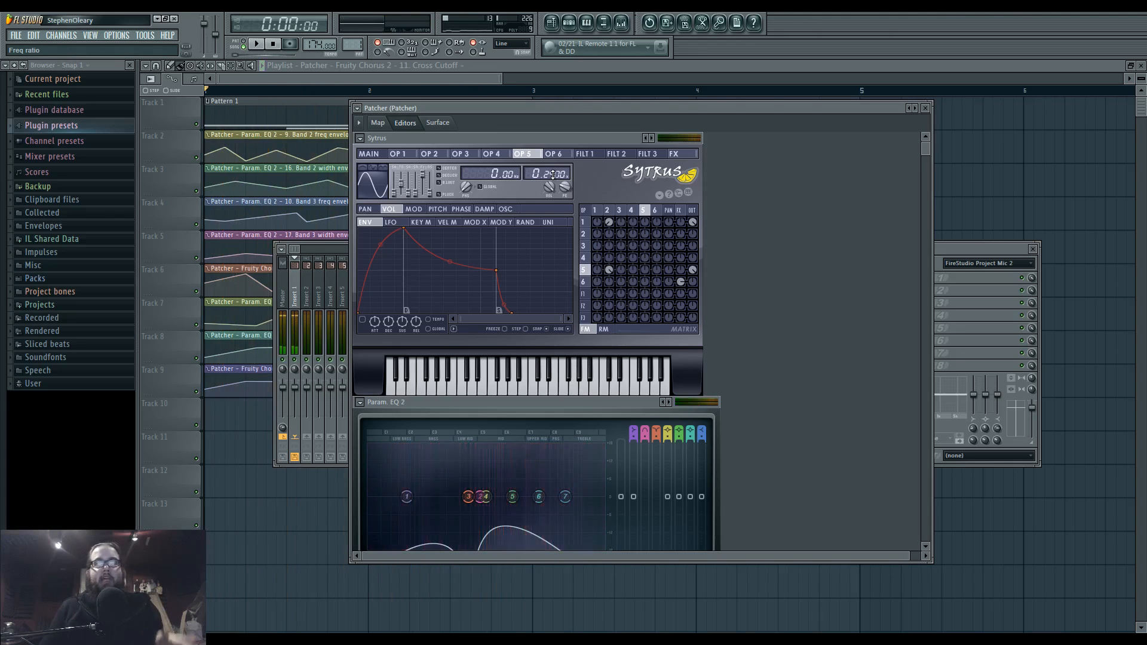
# - Review the automation clips in the playlist and the mixer levels during playback, and return to the Patcher map
pyautogui.click(378, 123)
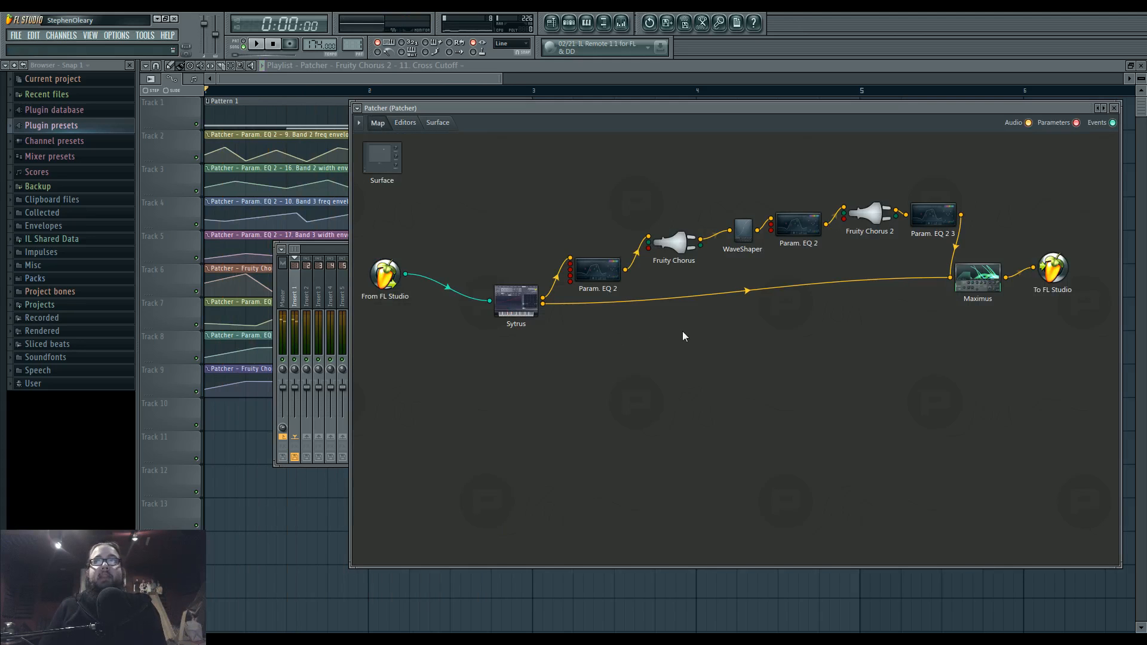
pyautogui.click(298, 507)
pyautogui.scroll(-4, 346, 481)
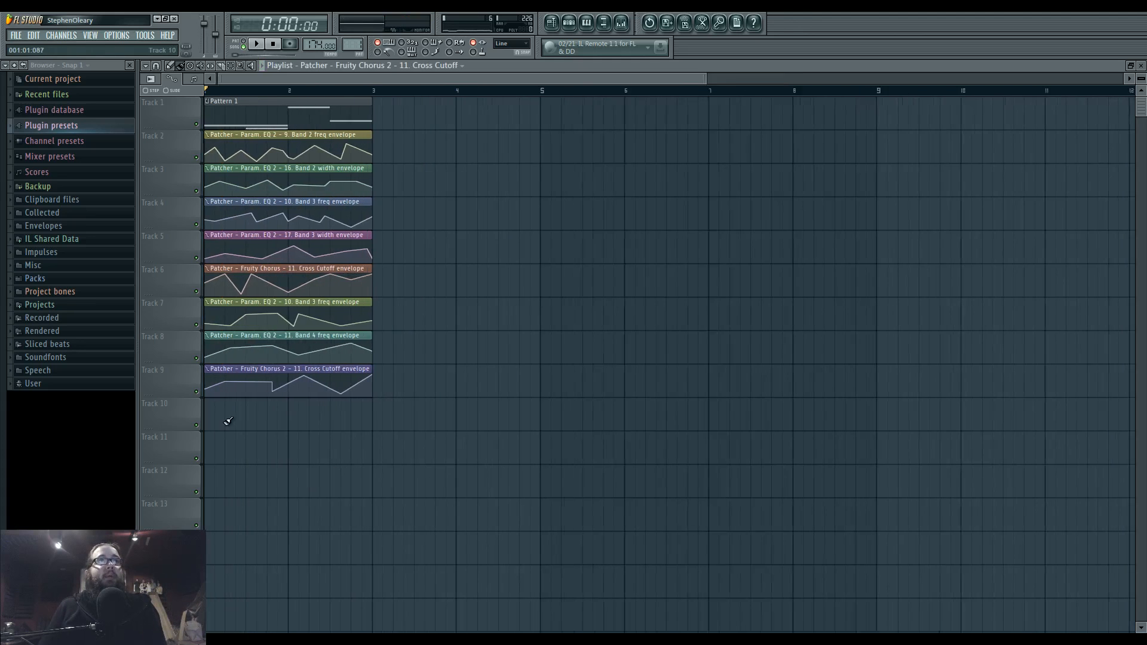
pyautogui.scroll(5, 244, 429)
pyautogui.scroll(2, 239, 463)
pyautogui.scroll(-5, 302, 455)
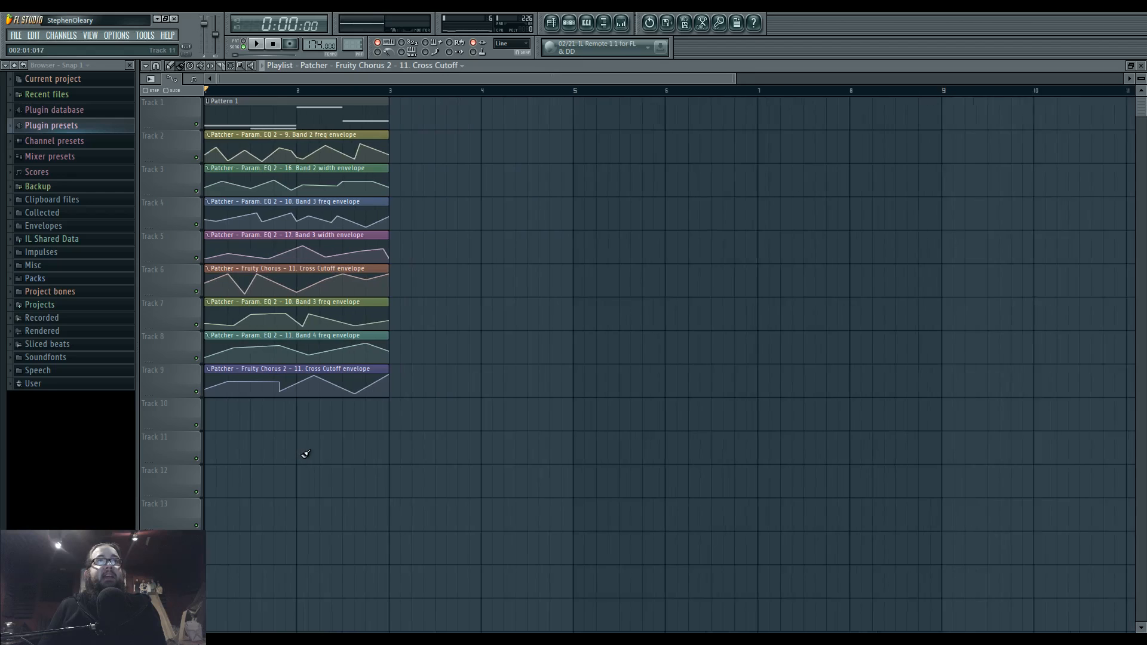
pyautogui.press('space')
pyautogui.click(620, 25)
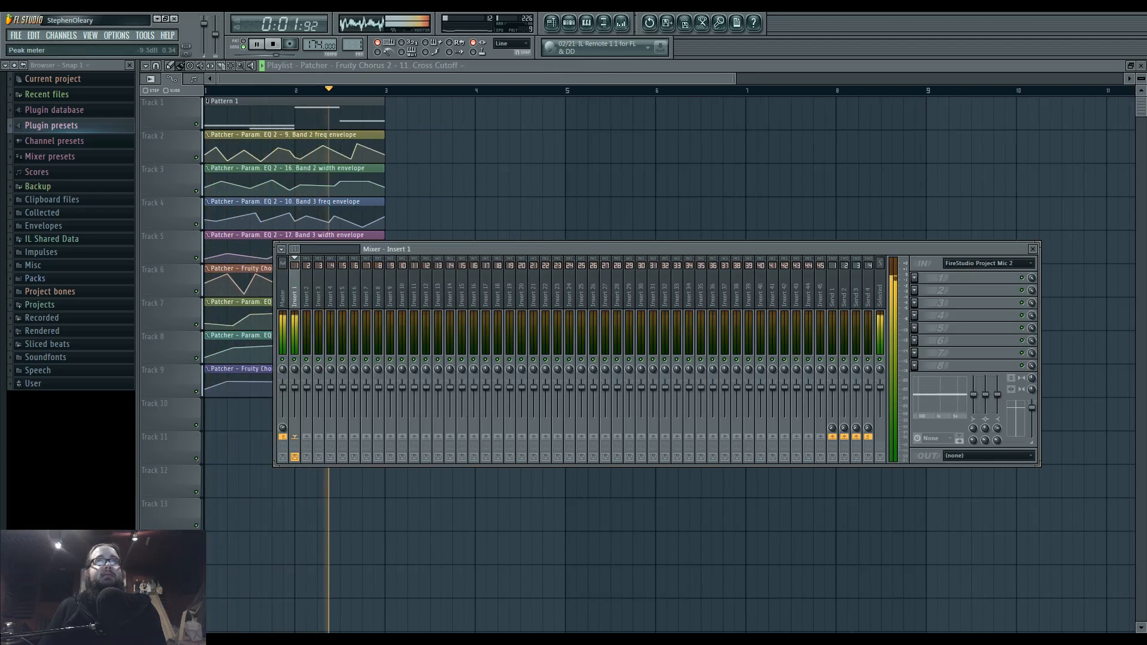
pyautogui.click(571, 25)
pyautogui.click(543, 246)
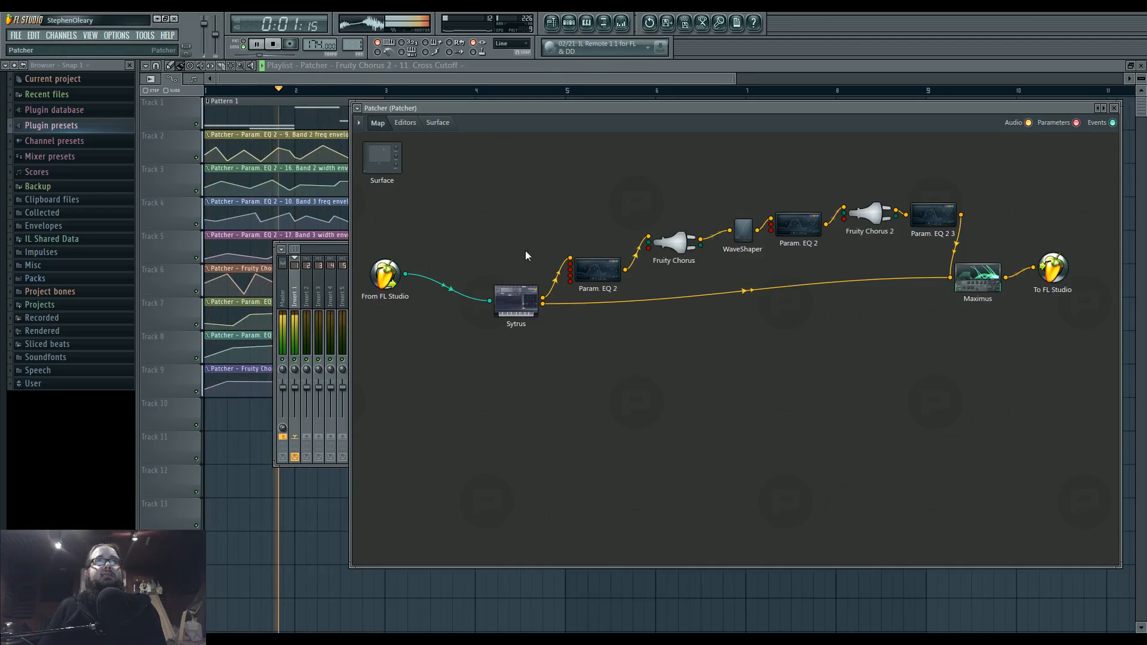
# - Set Fruity Chorus's delay to about 1.571 ms and its depth to about 1.547 ms
pyautogui.doubleClick(690, 249)
pyautogui.moveTo(369, 159)
pyautogui.mouseDown()
pyautogui.moveTo(368, 148)
pyautogui.moveTo(369, 175)
pyautogui.moveTo(368, 157)
pyautogui.moveTo(371, 166)
pyautogui.mouseUp()
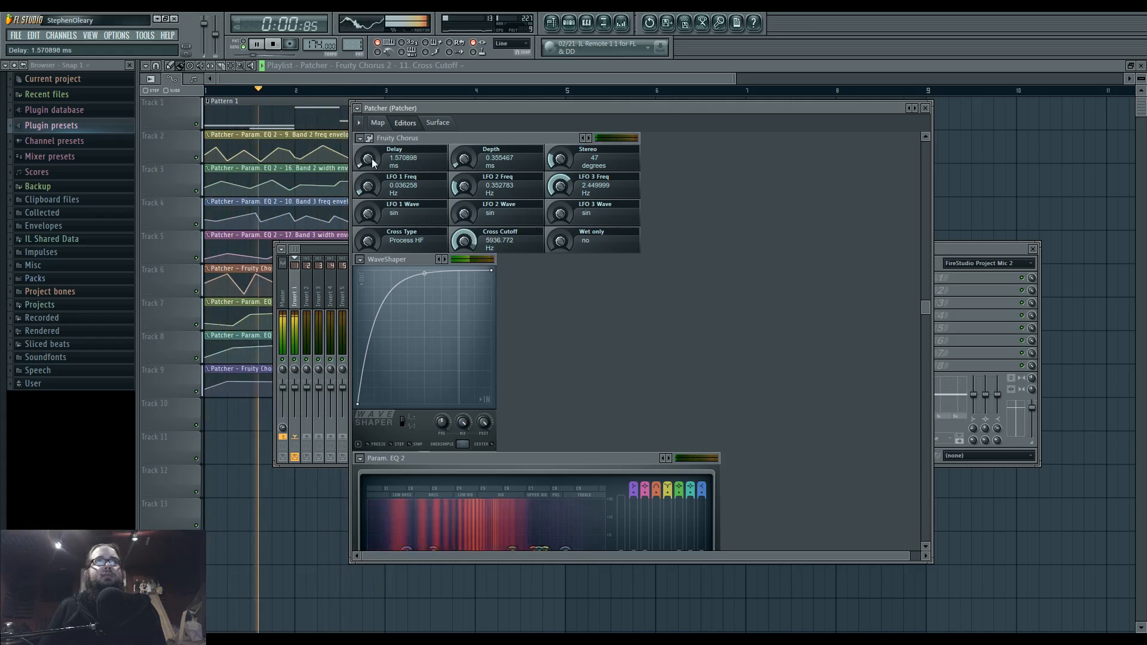
pyautogui.moveTo(465, 160)
pyautogui.mouseDown()
pyautogui.moveTo(464, 132)
pyautogui.moveTo(469, 161)
pyautogui.mouseUp()
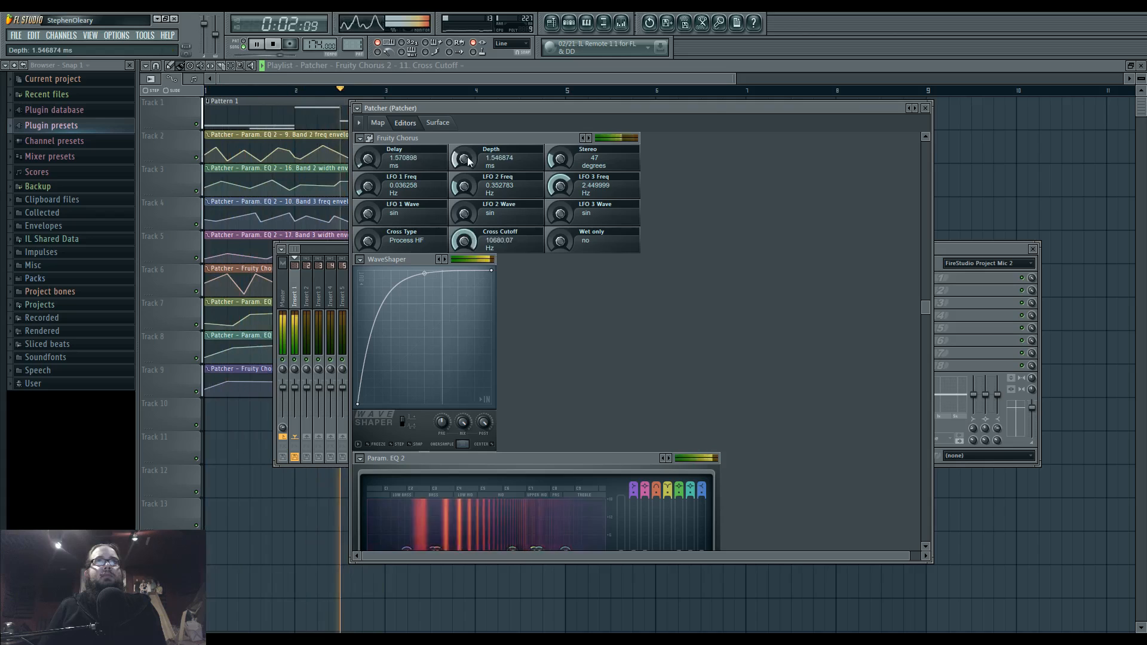
pyautogui.click(377, 123)
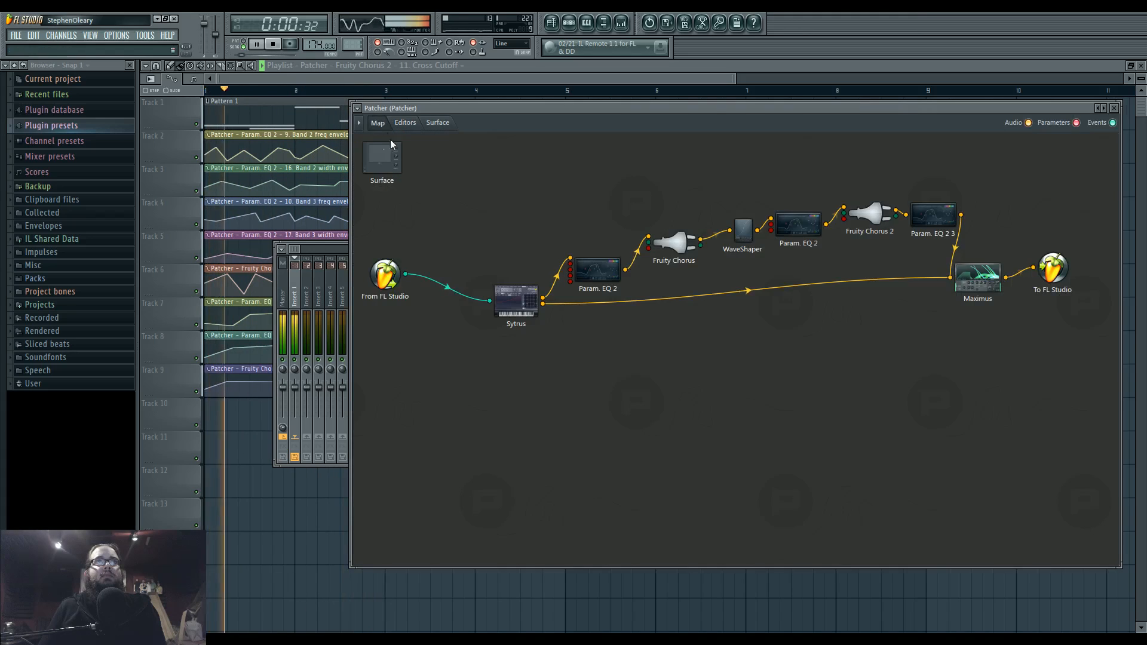
# - Set Fruity Chorus 2's delay to about 1.337 ms
pyautogui.doubleClick(833, 229)
pyautogui.moveTo(368, 159); pyautogui.dragTo(368, 178)
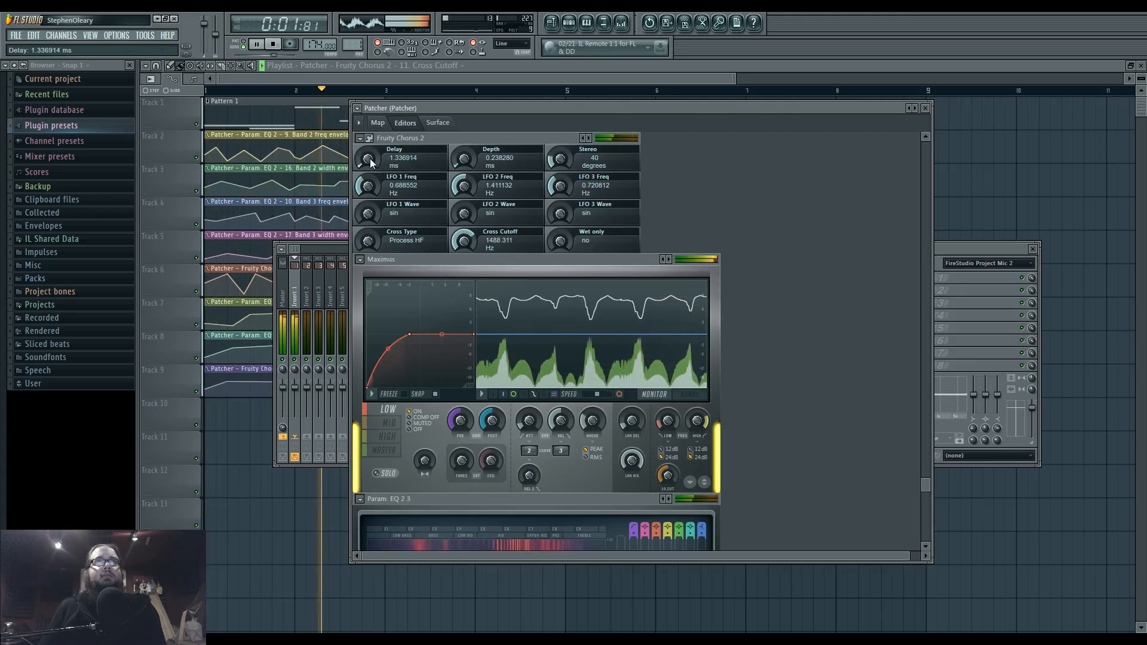
pyautogui.click(378, 123)
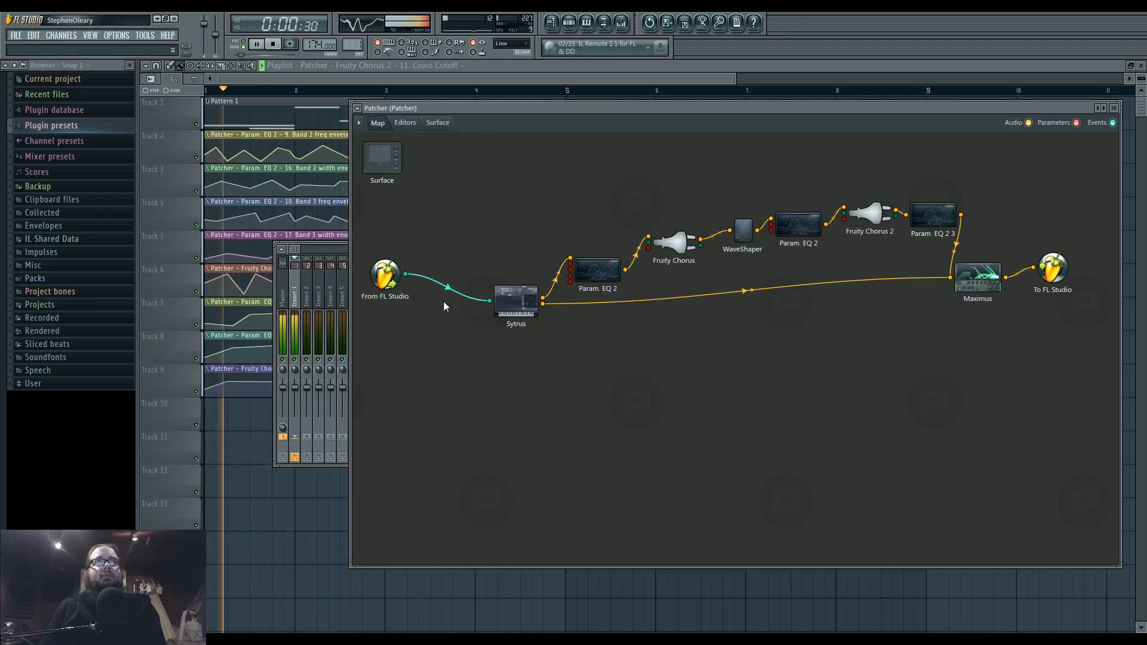
# - Lower the point in bar 2 of the Band 2 freq envelope on Track 2 and audition playback from bar 2
pyautogui.rightClick(283, 520)
pyautogui.scroll(3, 264, 453)
pyautogui.moveTo(402, 146); pyautogui.dragTo(402, 152)
pyautogui.click(342, 91)
pyautogui.press('space')
pyautogui.press('space')
pyautogui.press('space')
pyautogui.press('space')
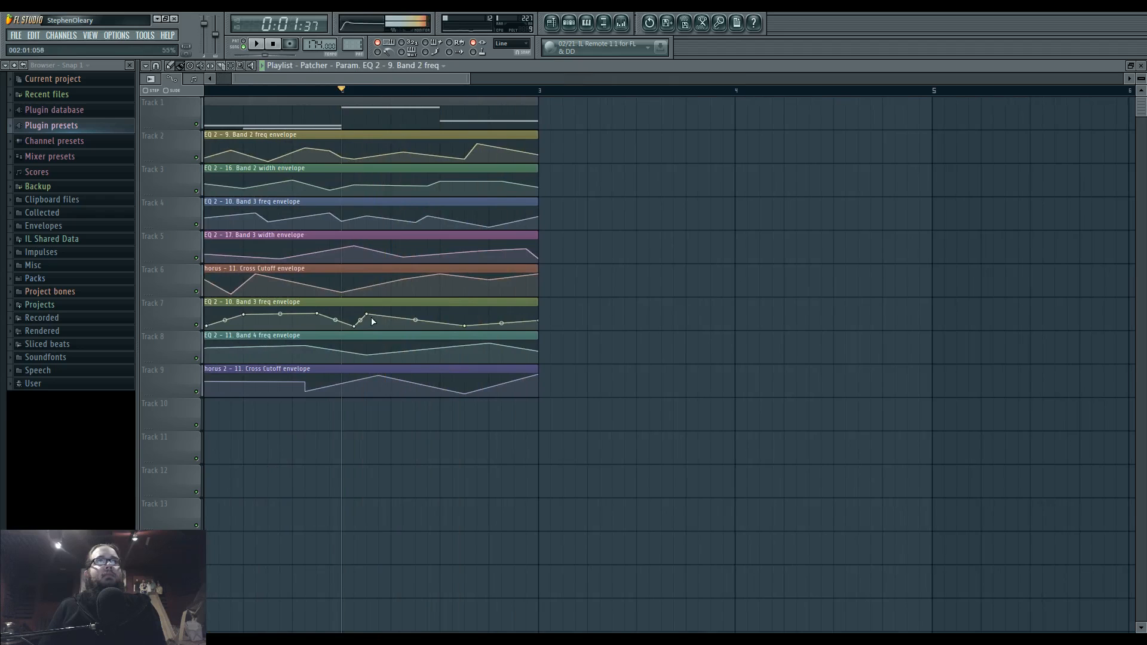
# - Reshape the Band 3 freq envelope on Track 7 with a low point at the start of bar 2 and an added point after it
pyautogui.moveTo(366, 315); pyautogui.dragTo(342, 328)
pyautogui.press('space')
pyautogui.press('space')
pyautogui.rightClick(415, 319)
pyautogui.press('space')
pyautogui.press('space')
pyautogui.press('space')
pyautogui.press('space')
pyautogui.press('space')
pyautogui.press('space')
# - Move the bar 2 peak of the Fruity Chorus 2 Cross Cutoff envelope slightly earlier and audition it
pyautogui.moveTo(379, 376)
pyautogui.mouseDown()
pyautogui.moveTo(367, 387)
pyautogui.moveTo(367, 377)
pyautogui.mouseUp()
pyautogui.press('space')
pyautogui.press('space')
pyautogui.press('space')
# - Group the automation clips by effect, moving Fruity Chorus to Track 7, the second EQ's clips to Tracks 9 and 10, and Fruity Chorus 2 to Track 12
pyautogui.moveTo(341, 446); pyautogui.dragTo(469, 467)
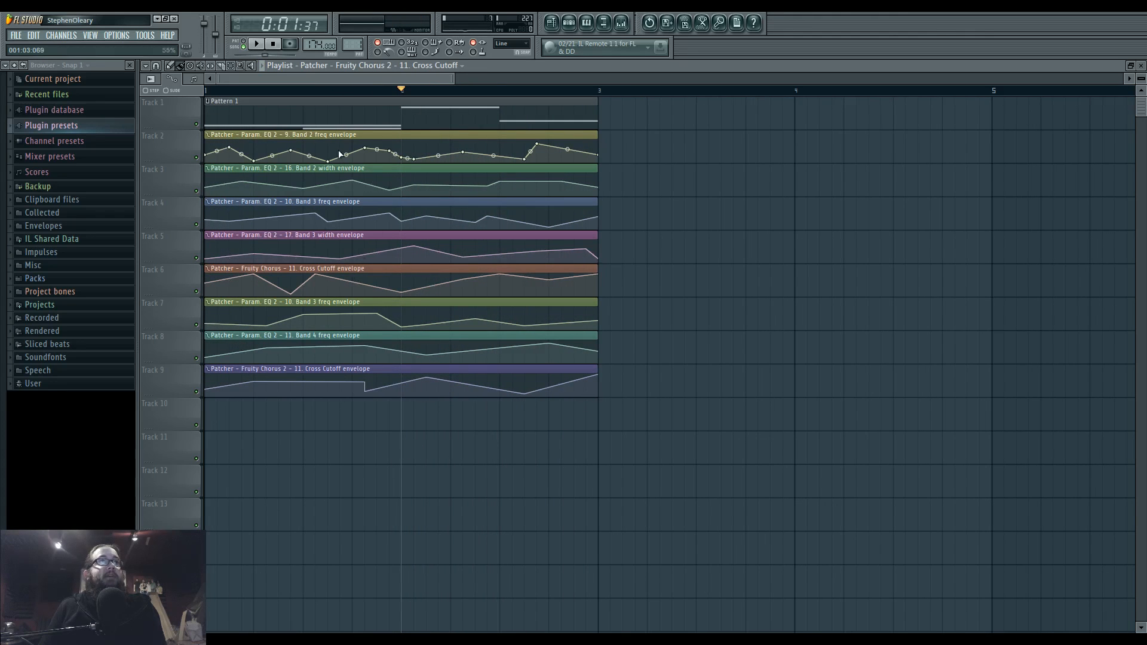
pyautogui.moveTo(333, 430); pyautogui.dragTo(305, 282)
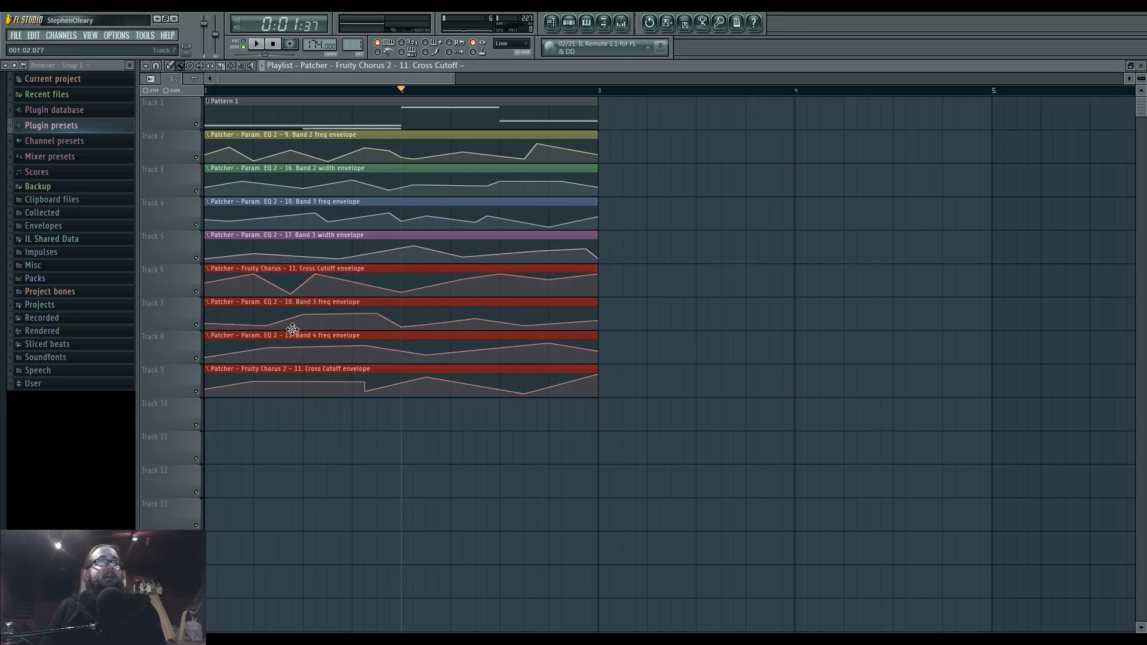
pyautogui.moveTo(293, 329); pyautogui.dragTo(292, 337)
pyautogui.moveTo(308, 531); pyautogui.dragTo(283, 384)
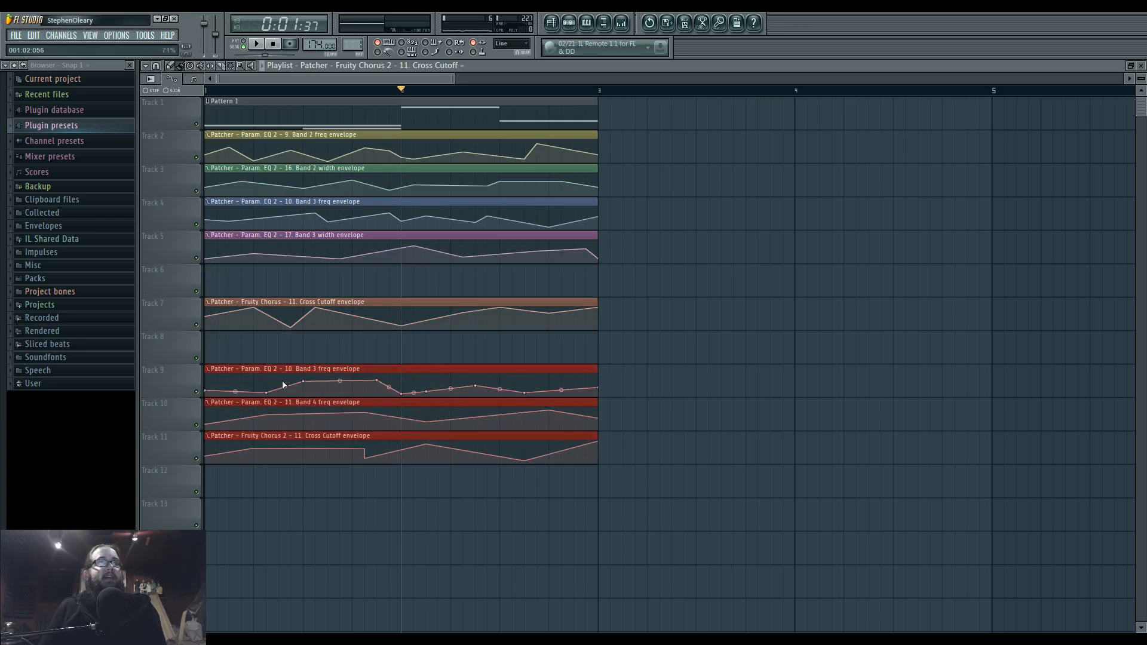
pyautogui.click(283, 384)
pyautogui.moveTo(316, 437); pyautogui.dragTo(308, 472)
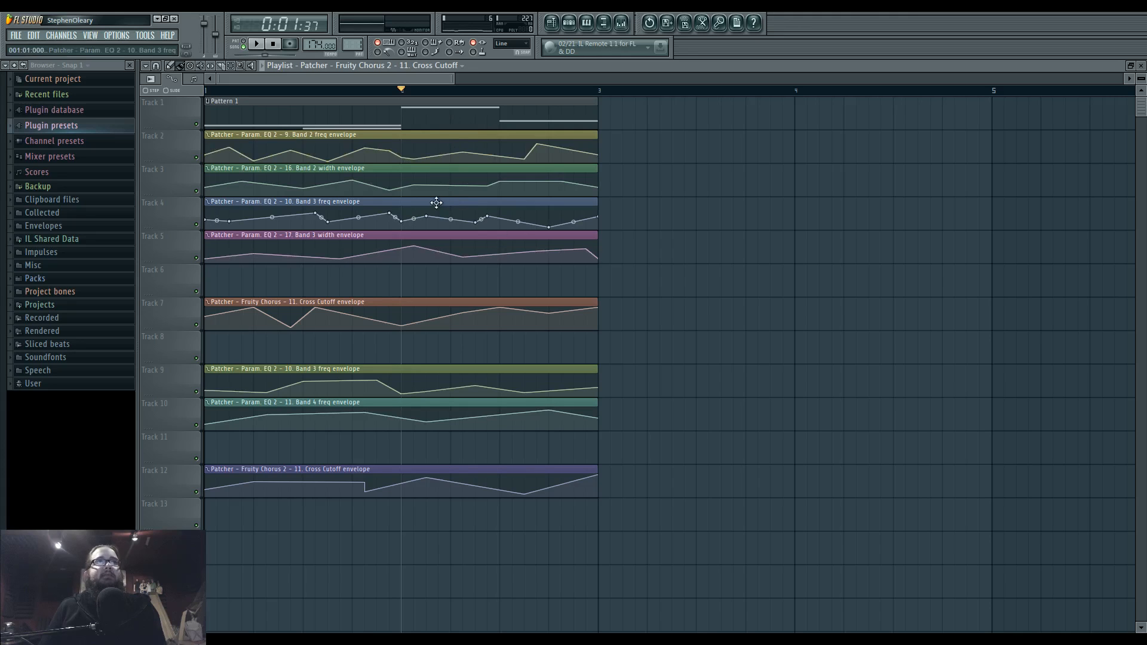
# - Refine bar 2 of the Band 2 width, Band 3 freq and Band 2 freq envelopes on Tracks 2 to 4 while auditioning
pyautogui.press('space')
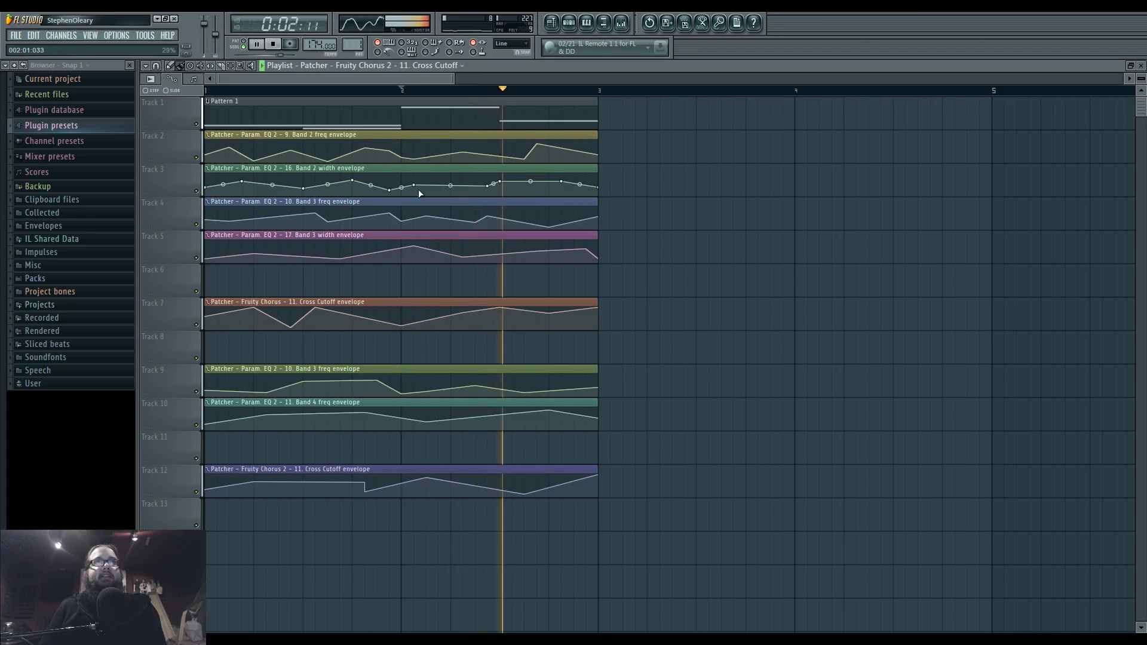
pyautogui.rightClick(465, 181)
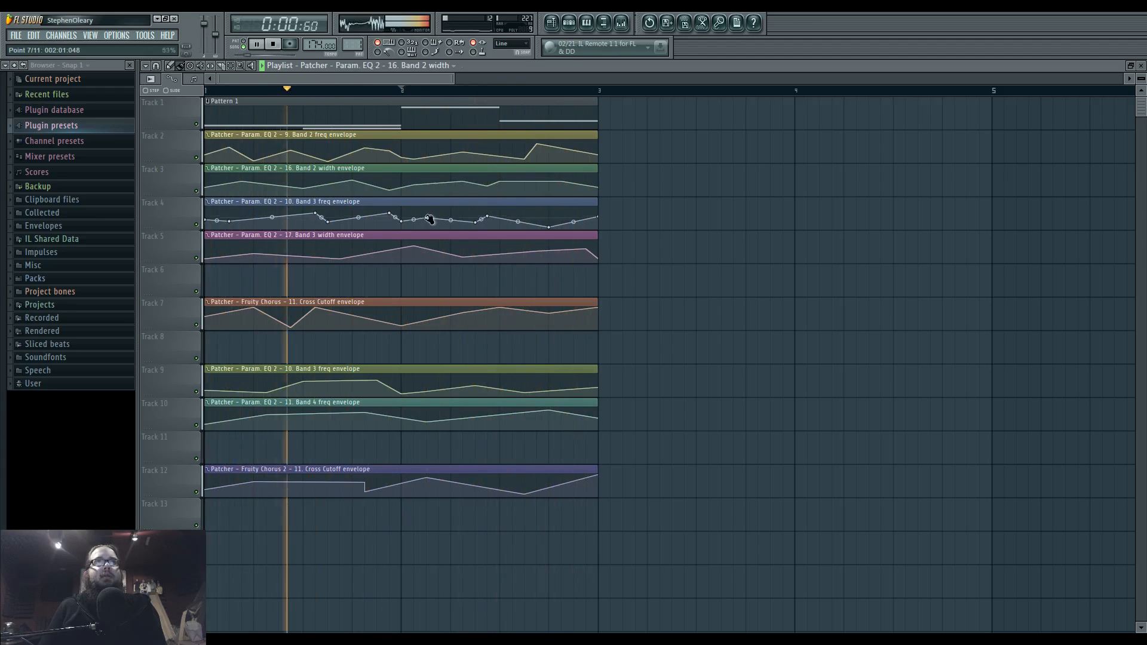
pyautogui.moveTo(477, 211); pyautogui.dragTo(428, 227)
pyautogui.press('space')
pyautogui.press('space')
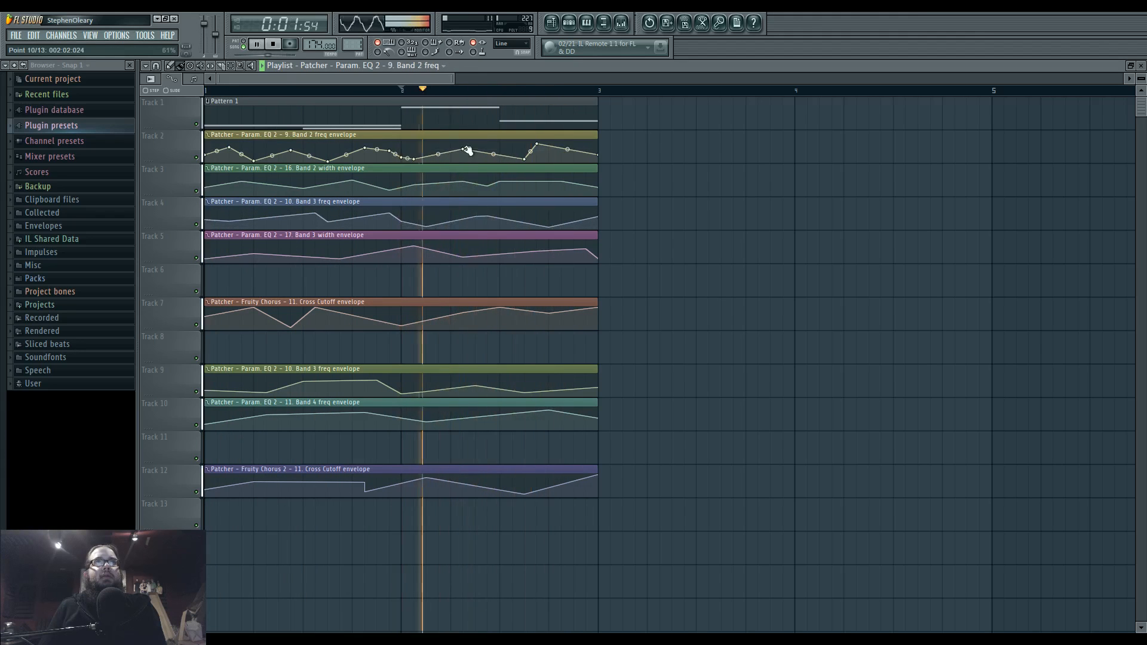
pyautogui.moveTo(500, 150); pyautogui.dragTo(479, 151)
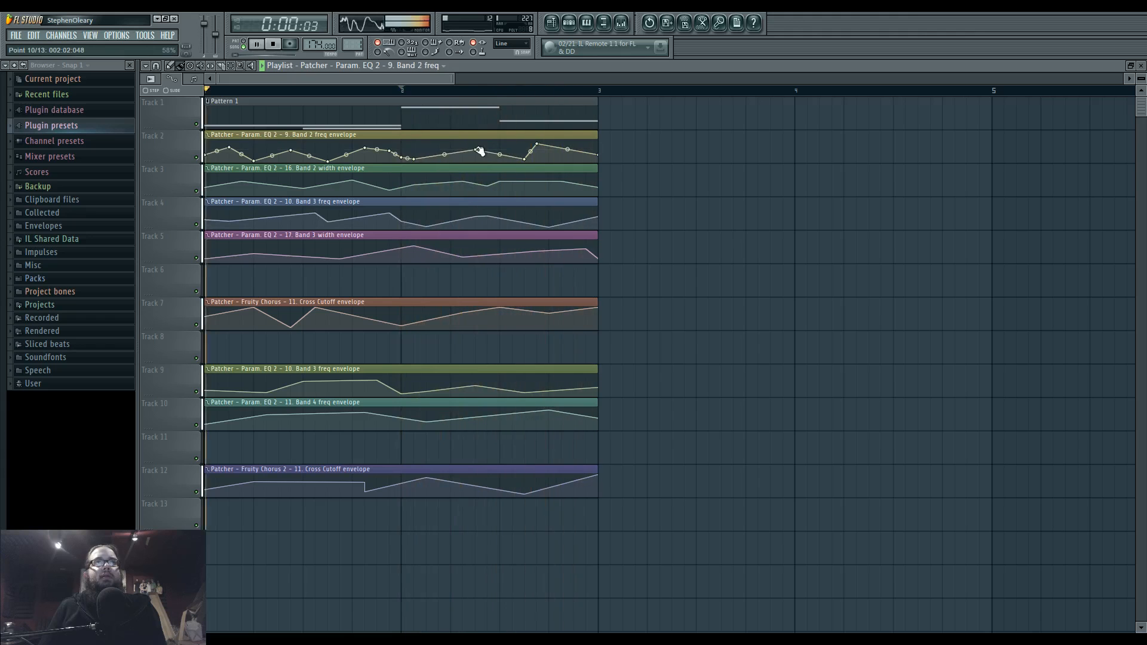
# - Add a one-beat slide note below the G5 note in bar 2 of Pattern 1 and move it to G4
pyautogui.doubleClick(431, 107)
pyautogui.moveTo(404, 228)
pyautogui.mouseDown()
pyautogui.moveTo(416, 272)
pyautogui.moveTo(410, 477)
pyautogui.moveTo(417, 230)
pyautogui.mouseUp()
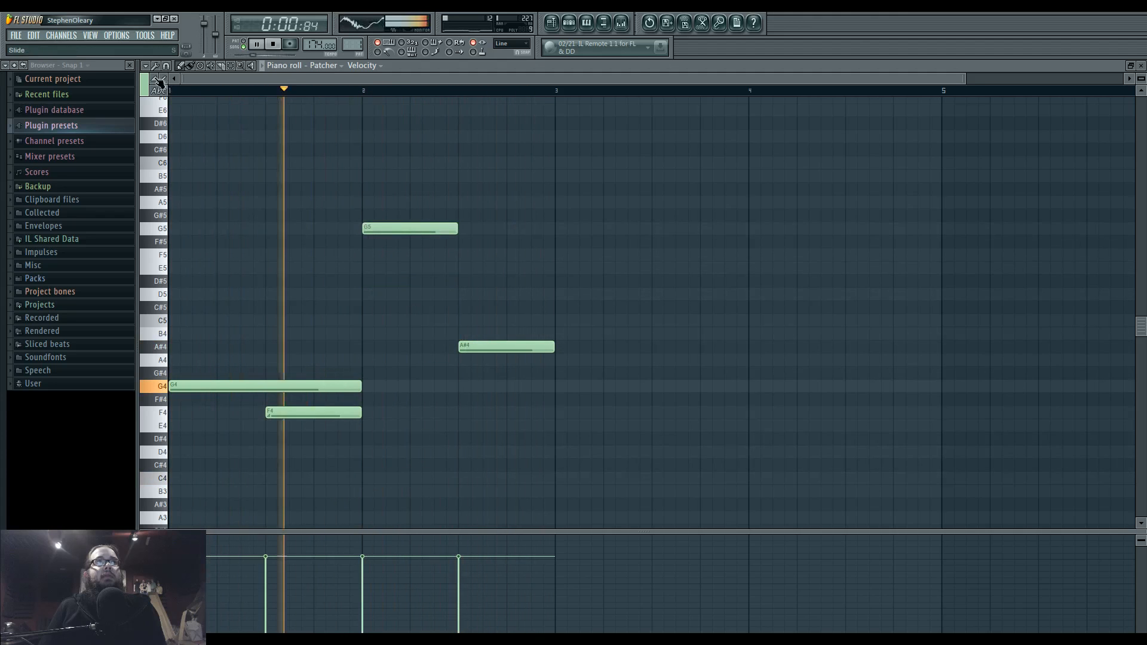
pyautogui.click(370, 453)
pyautogui.moveTo(456, 452); pyautogui.dragTo(415, 453)
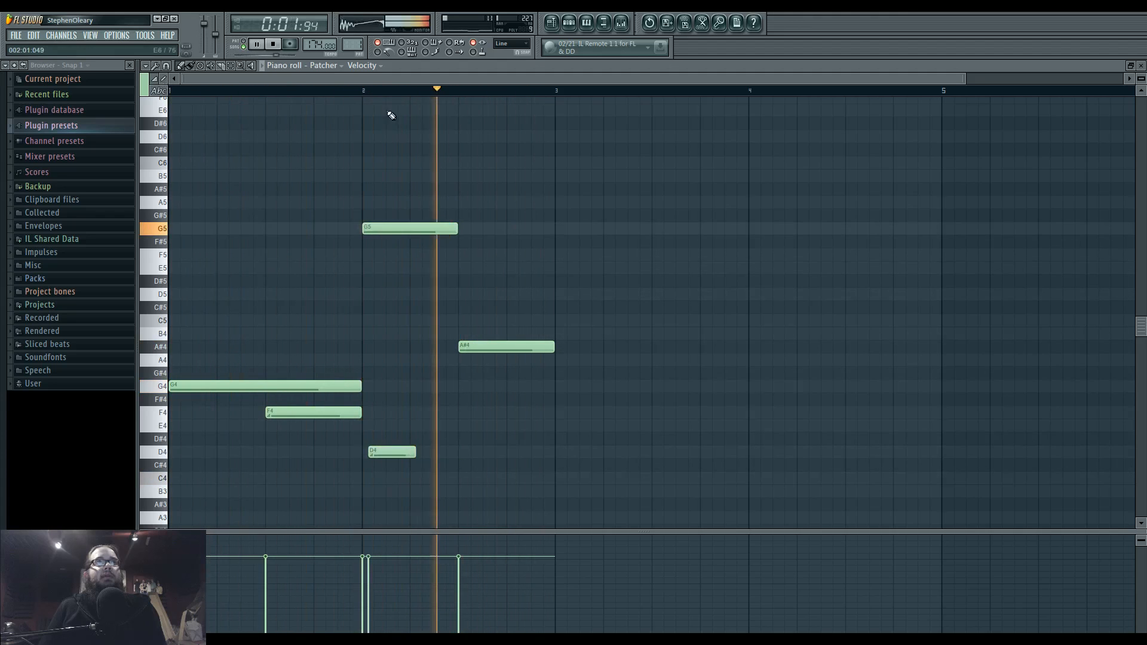
pyautogui.press('space')
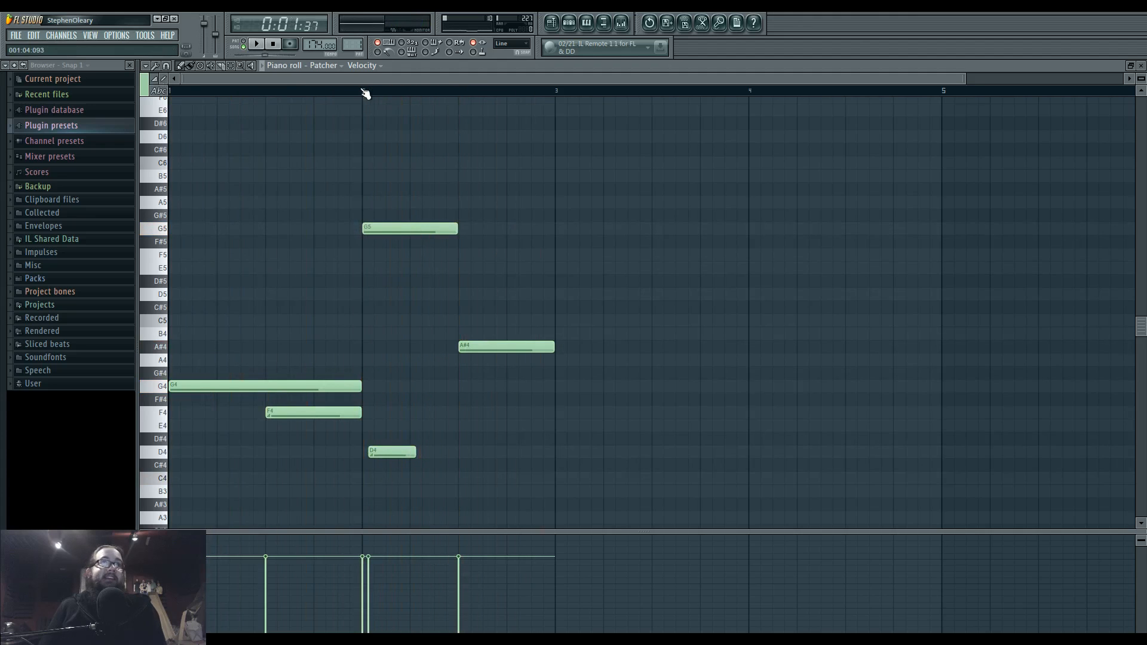
pyautogui.press('space')
pyautogui.moveTo(396, 450); pyautogui.dragTo(423, 397)
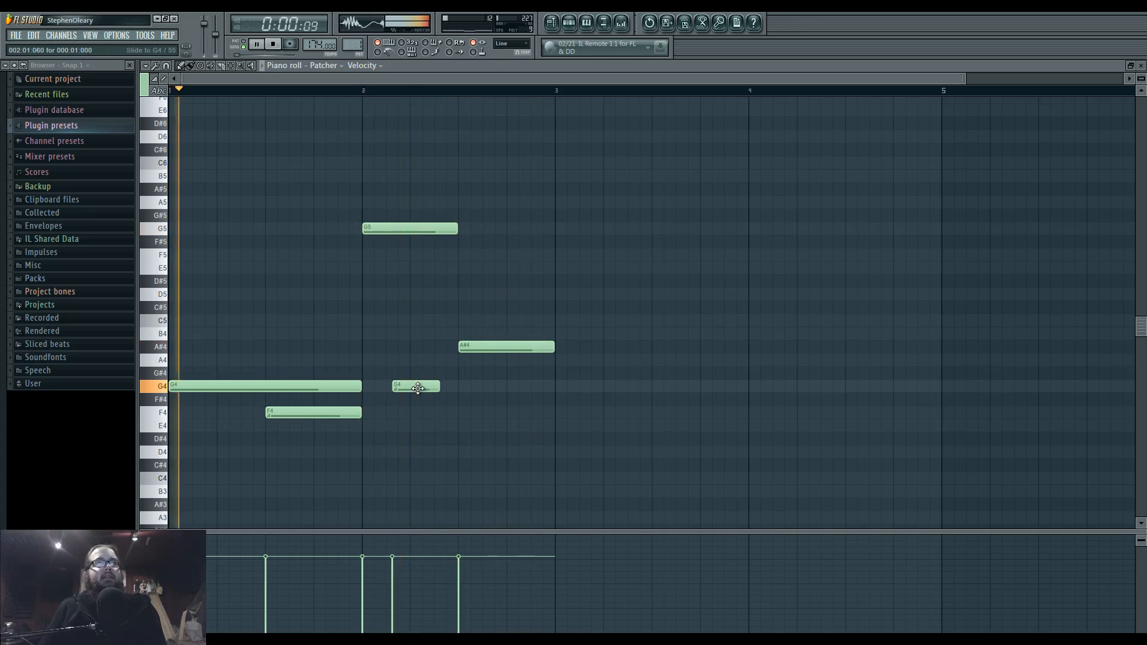
# - Move the short slide note in bar 2 down to D4 and one step later, and stop playback
pyautogui.moveTo(418, 389); pyautogui.dragTo(417, 451)
pyautogui.moveTo(440, 451); pyautogui.dragTo(435, 451)
pyautogui.press('space')
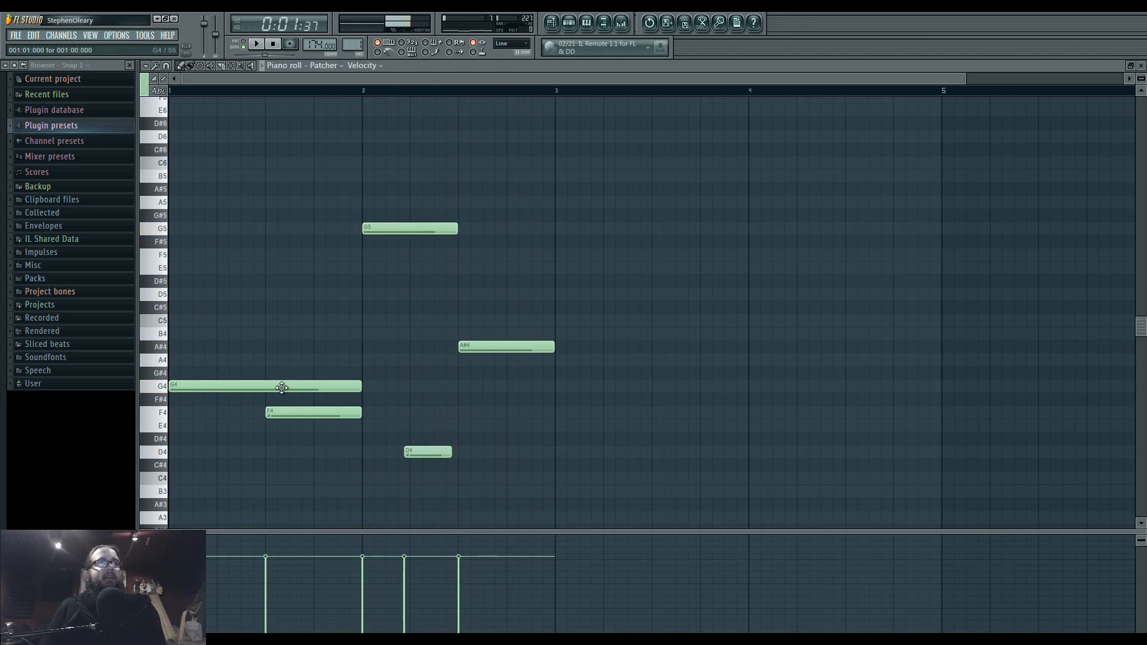
# - Add a short G5 slide note early in bar 1 with an equally long G4 slide note directly after it, and audition the pattern
pyautogui.click(214, 230)
pyautogui.moveTo(302, 229); pyautogui.dragTo(203, 228)
pyautogui.press('space')
pyautogui.moveTo(228, 371); pyautogui.dragTo(233, 390)
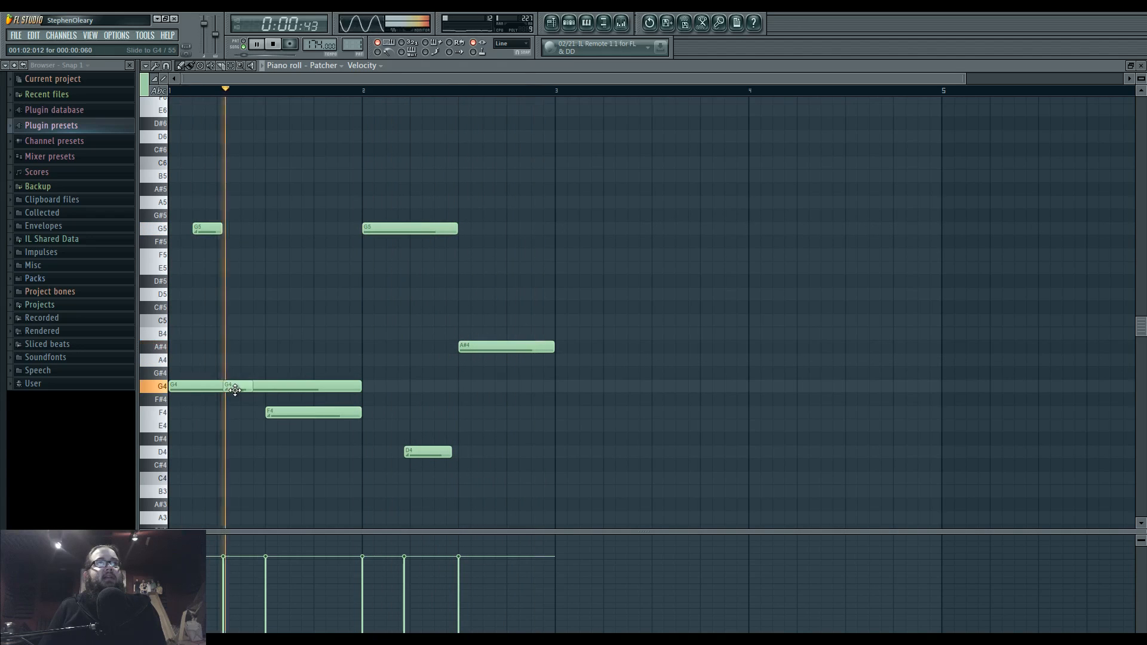
pyautogui.press('space')
pyautogui.press('space')
pyautogui.press('space')
pyautogui.press('space')
pyautogui.press('space')
pyautogui.press('space')
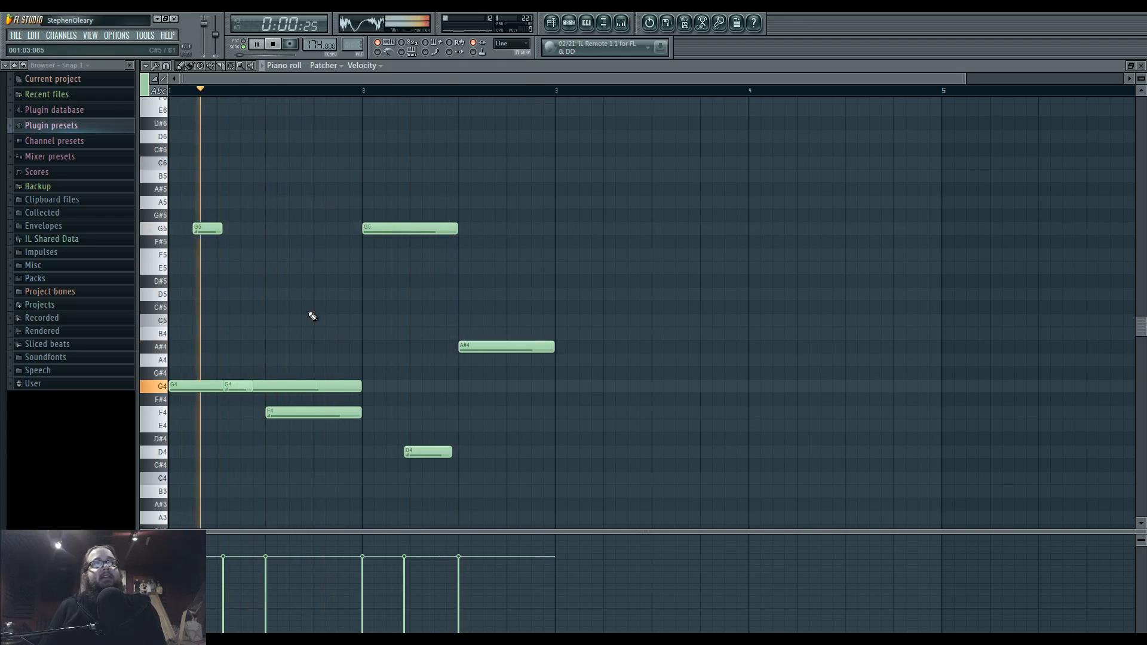
# - Audition the pattern without the F4 slide note in bar 1, and redraw that note across the second half of the bar
pyautogui.rightClick(345, 418)
pyautogui.press('space')
pyautogui.press('space')
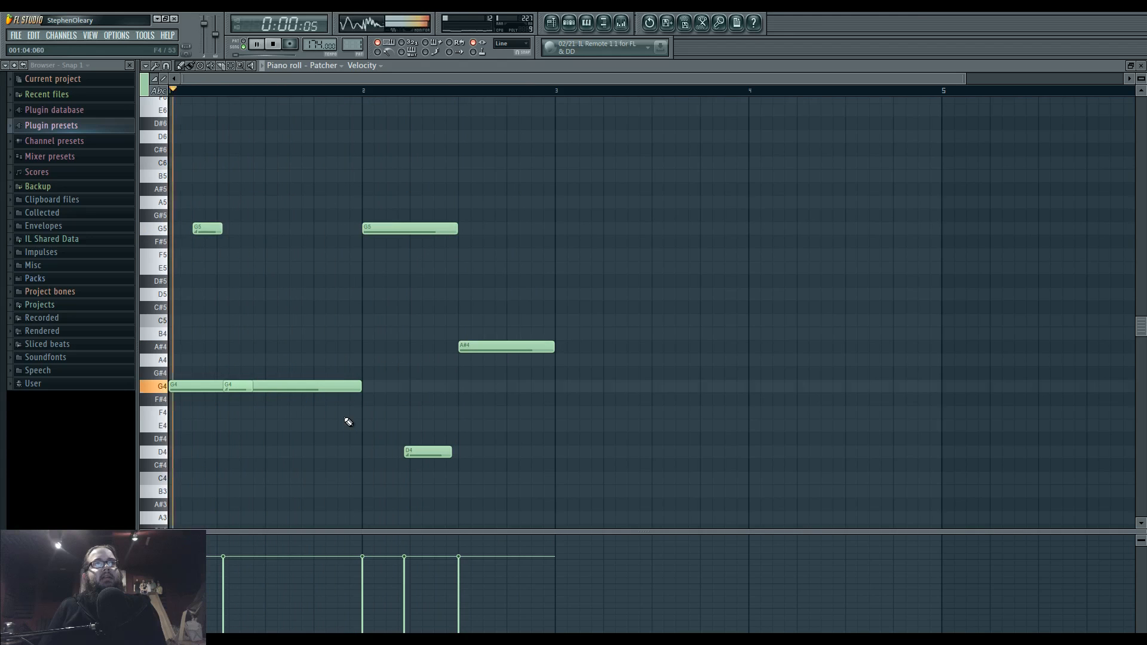
pyautogui.press('space')
pyautogui.click(274, 413)
pyautogui.press('space')
pyautogui.moveTo(298, 416); pyautogui.dragTo(361, 414)
pyautogui.press('space')
pyautogui.press('space')
pyautogui.press('space')
# - Return to the Playlist and add a Superior Drummer channel
pyautogui.click(568, 24)
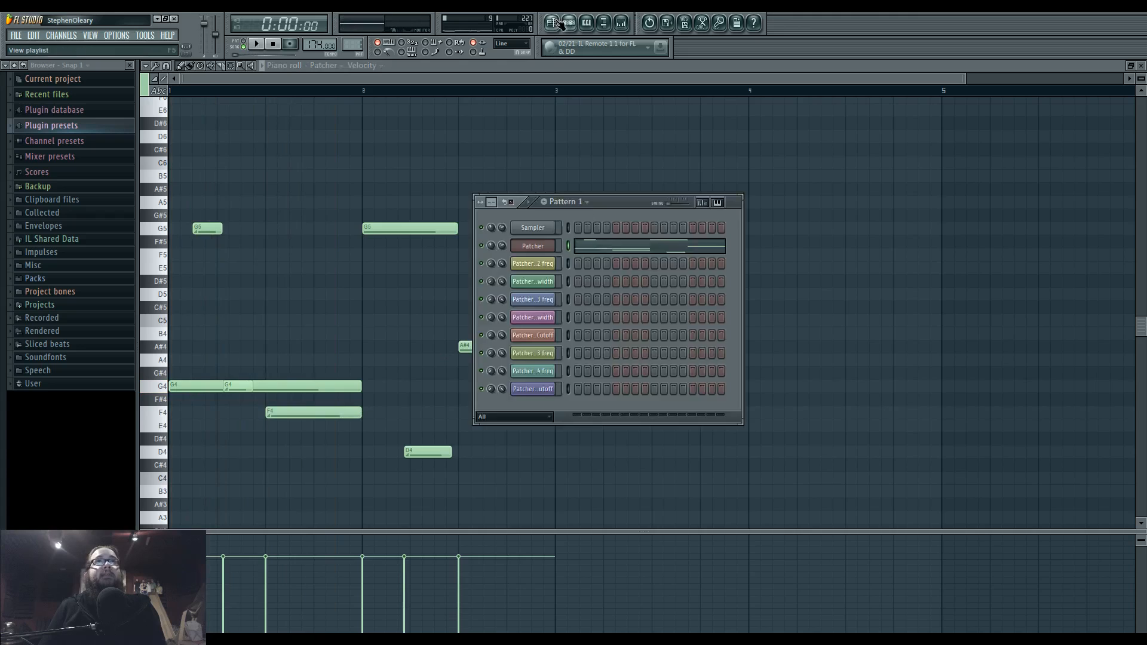
pyautogui.click(560, 24)
pyautogui.press('F6')
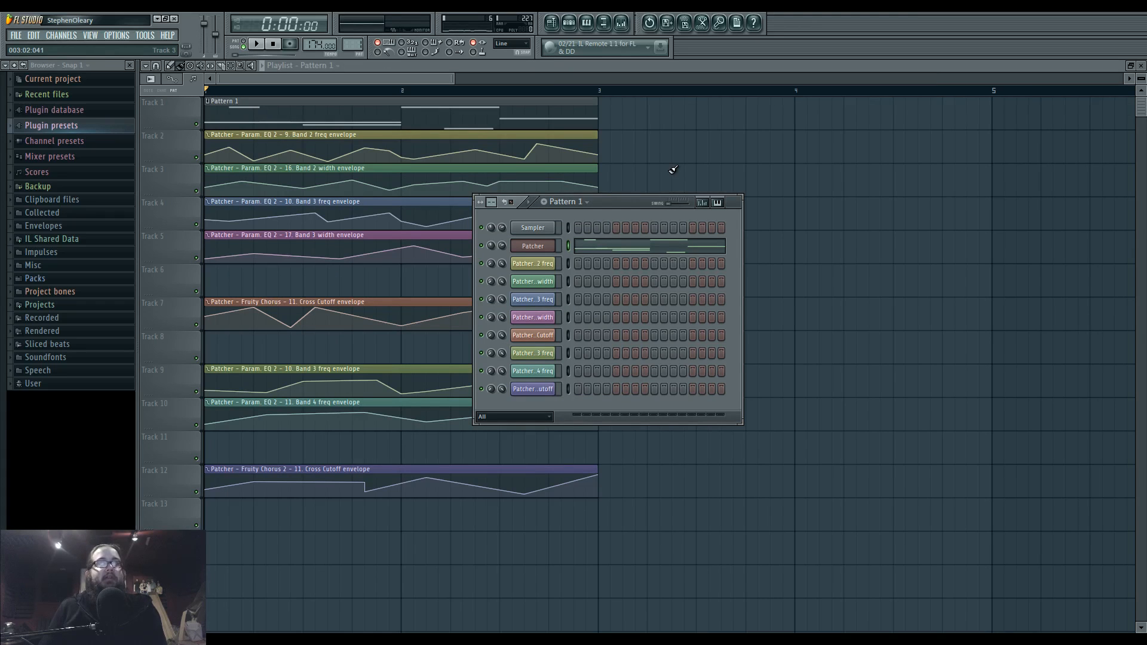
pyautogui.press('F6')
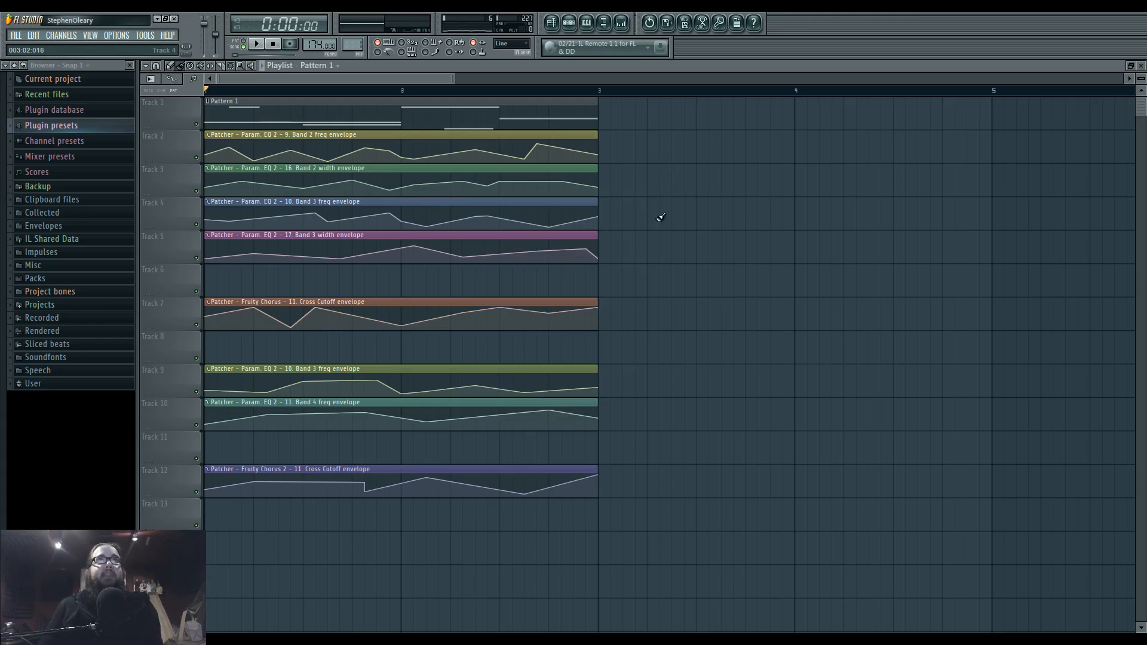
pyautogui.scroll(-3, 675, 251)
pyautogui.scroll(-1, 682, 299)
pyautogui.click(61, 36)
pyautogui.moveTo(107, 47)
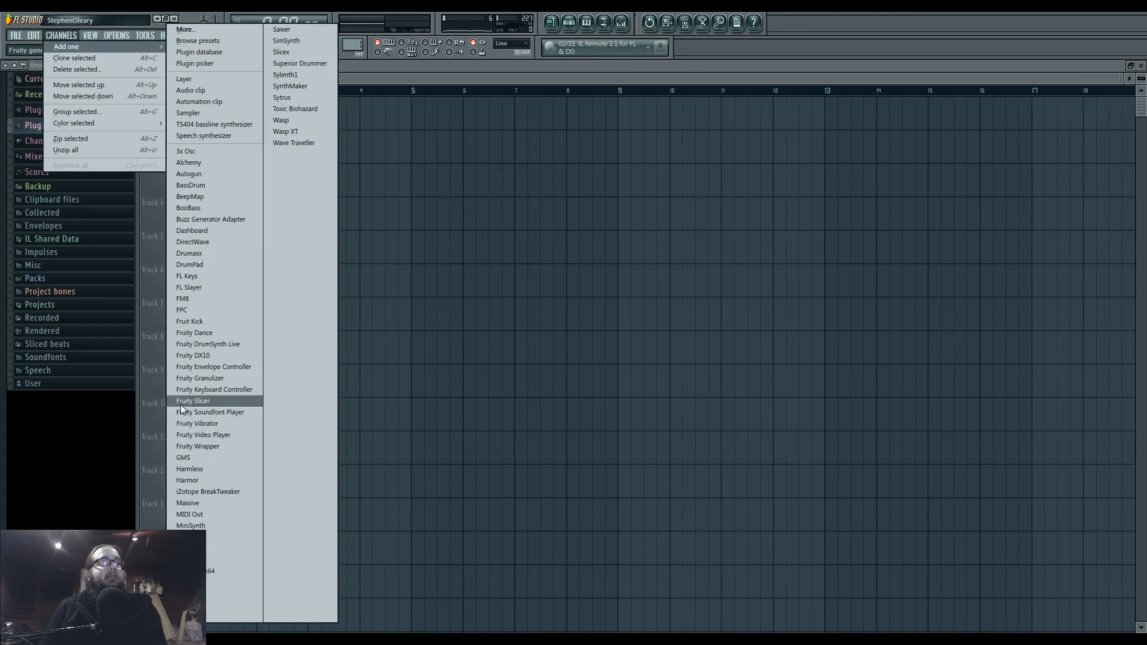
pyautogui.click(300, 63)
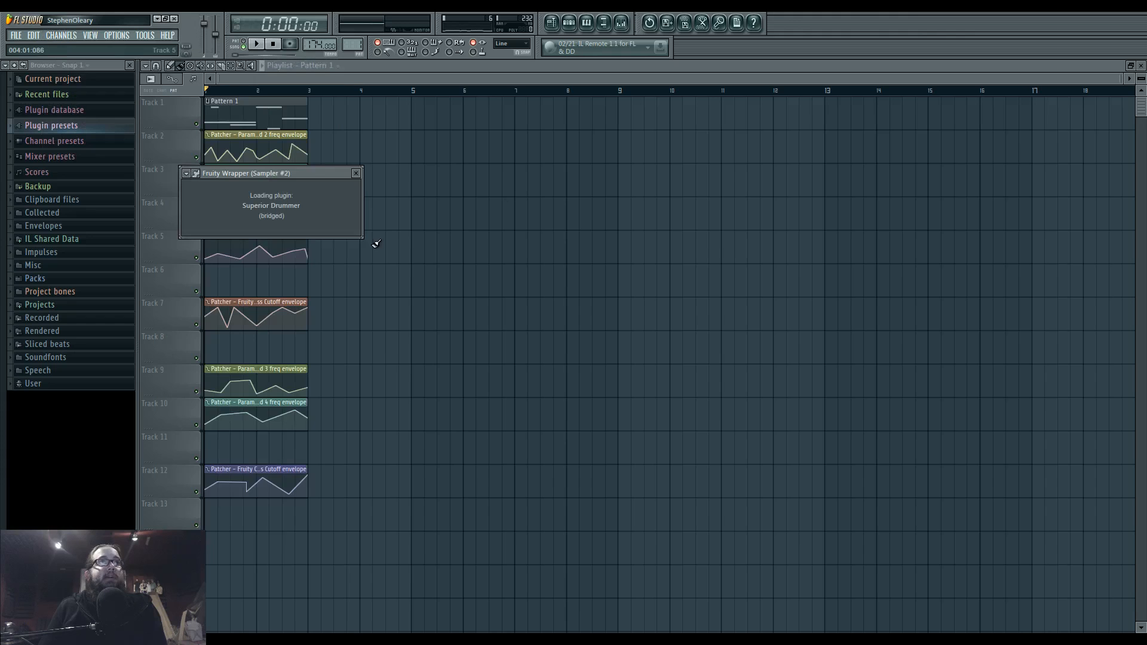
pyautogui.moveTo(493, 175); pyautogui.dragTo(597, 155)
# - Route the Superior Drummer channel to mixer insert 20
pyautogui.click(567, 24)
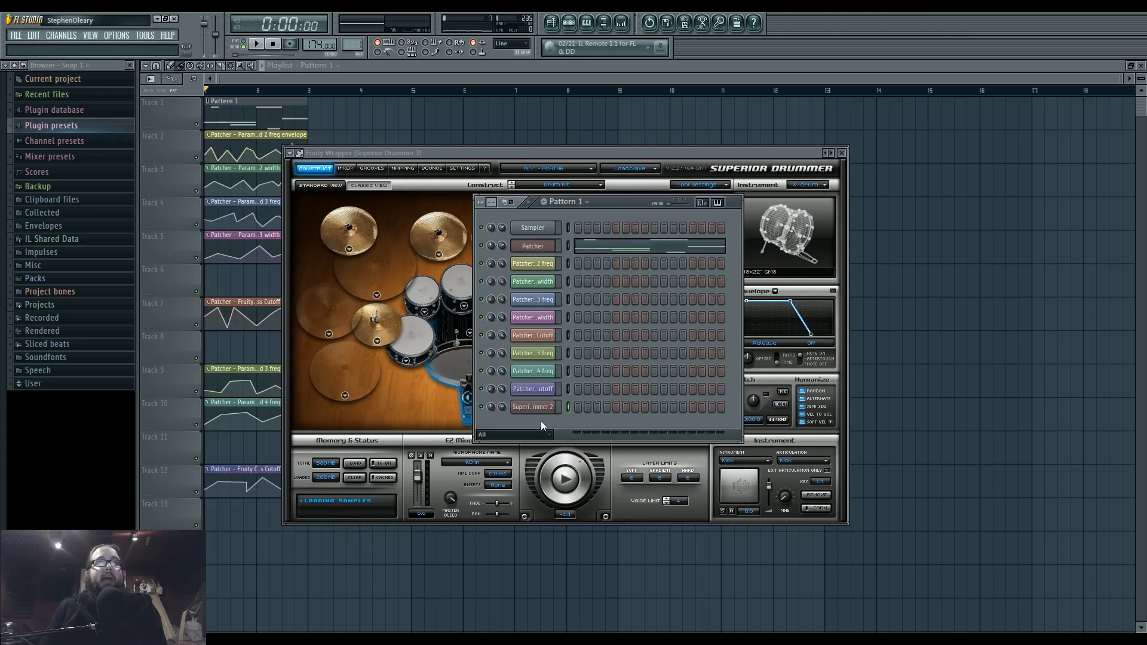
pyautogui.click(533, 407)
pyautogui.moveTo(902, 190); pyautogui.dragTo(902, 155)
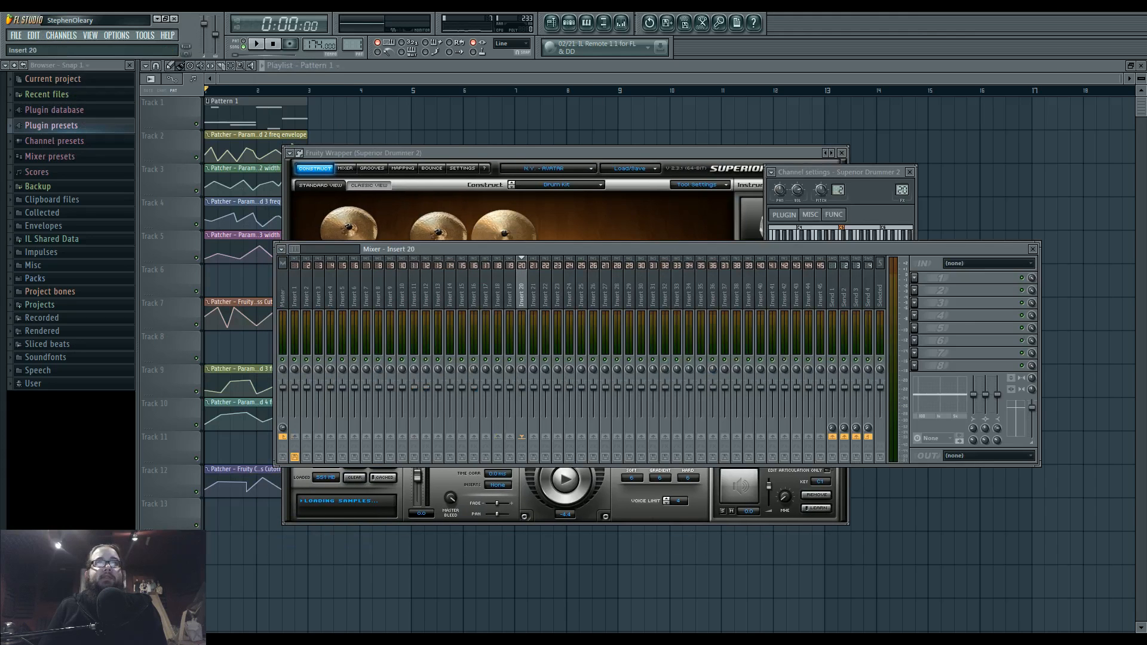
# - Load The Metal Foundry library in Superior Drummer and set its drum kit to None
pyautogui.moveTo(555, 153); pyautogui.dragTo(603, 191)
pyautogui.click(618, 224)
pyautogui.click(618, 234)
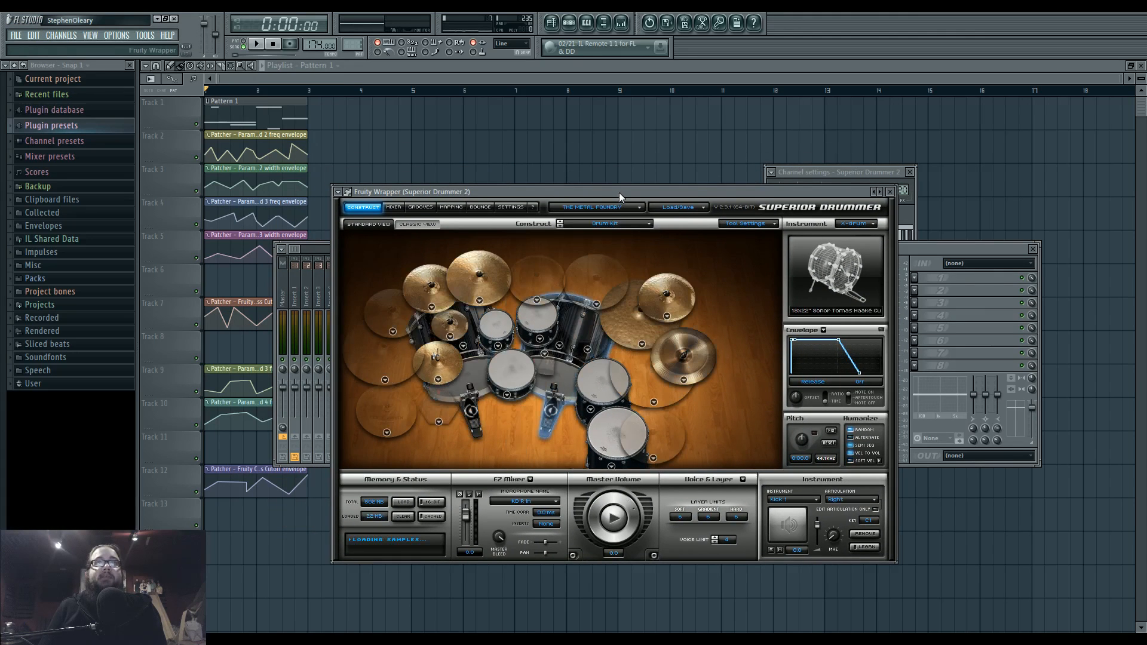
pyautogui.moveTo(619, 197); pyautogui.dragTo(632, 202)
pyautogui.click(691, 212)
pyautogui.click(633, 229)
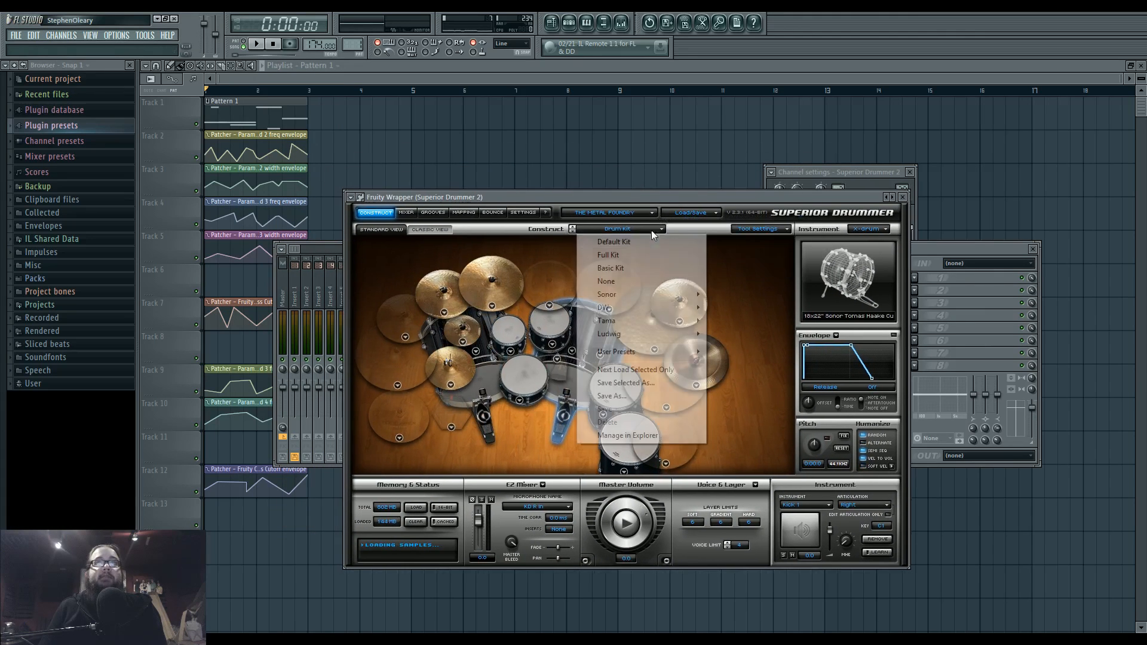
pyautogui.click(622, 282)
# - Load the 18x22" Sonor Tomas Haake Custom (no front head) as Kick 1 and the 7x13" Tomas Haake Engineering snare
pyautogui.click(556, 359)
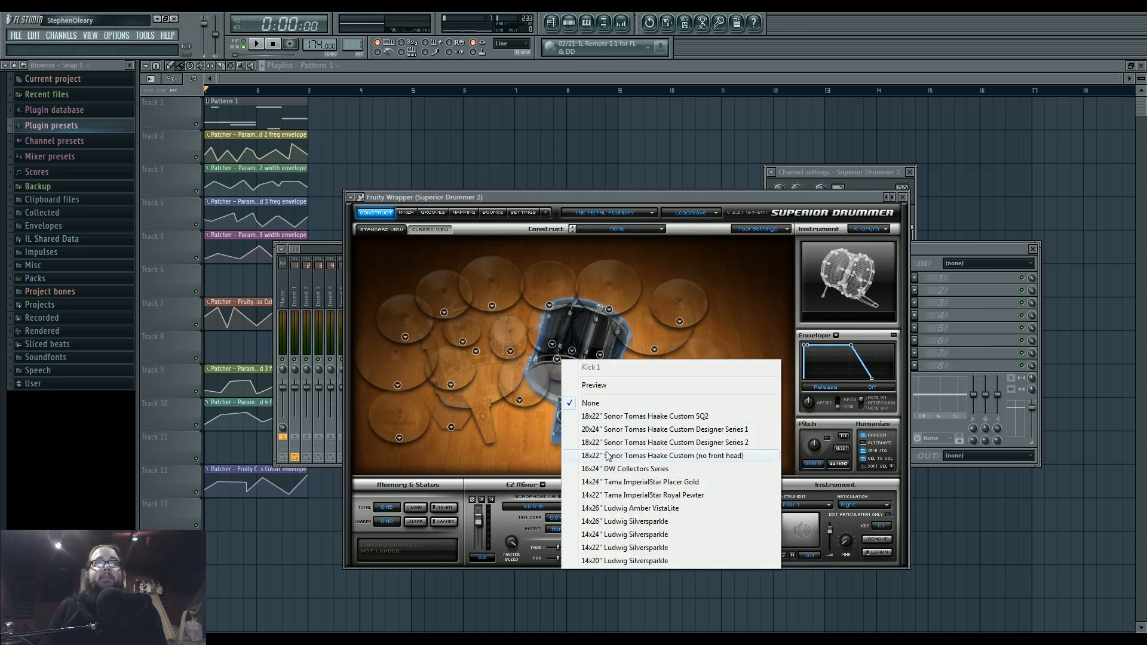
pyautogui.click(608, 456)
pyautogui.click(519, 399)
pyautogui.click(570, 254)
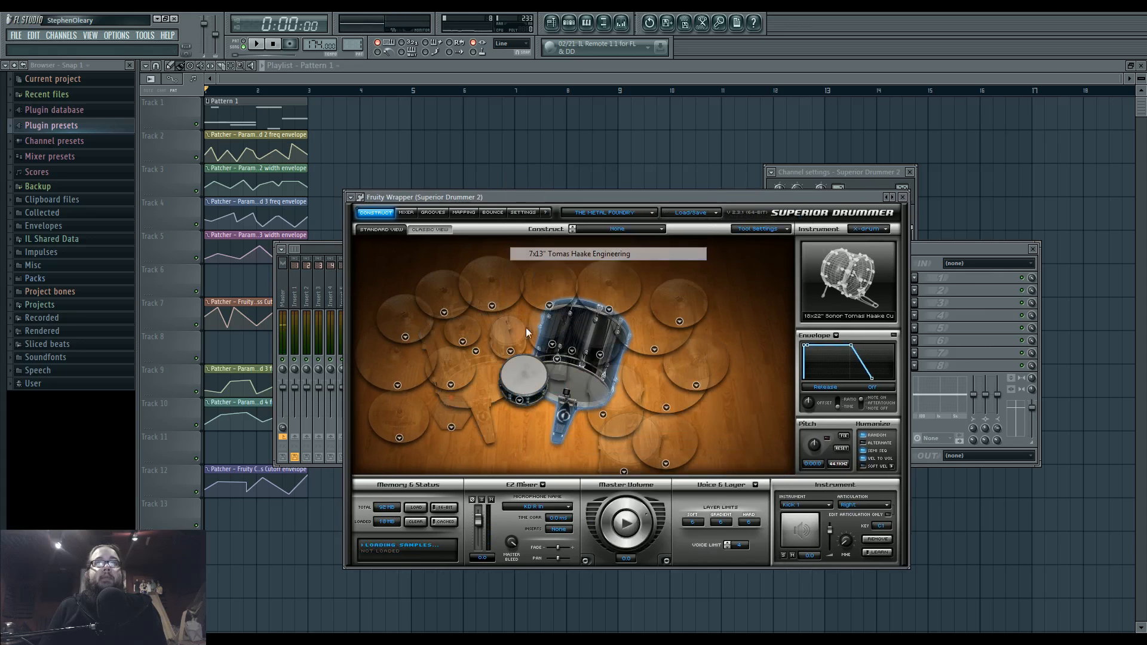
# - Load cymbals into the hi-hat, ride and first crash positions of the kit
pyautogui.click(451, 385)
pyautogui.click(500, 443)
pyautogui.click(666, 407)
pyautogui.click(715, 471)
pyautogui.click(444, 313)
pyautogui.click(513, 404)
# - Load the 20" Sabian HHX Stage Crash as Cymbal 5
pyautogui.click(679, 322)
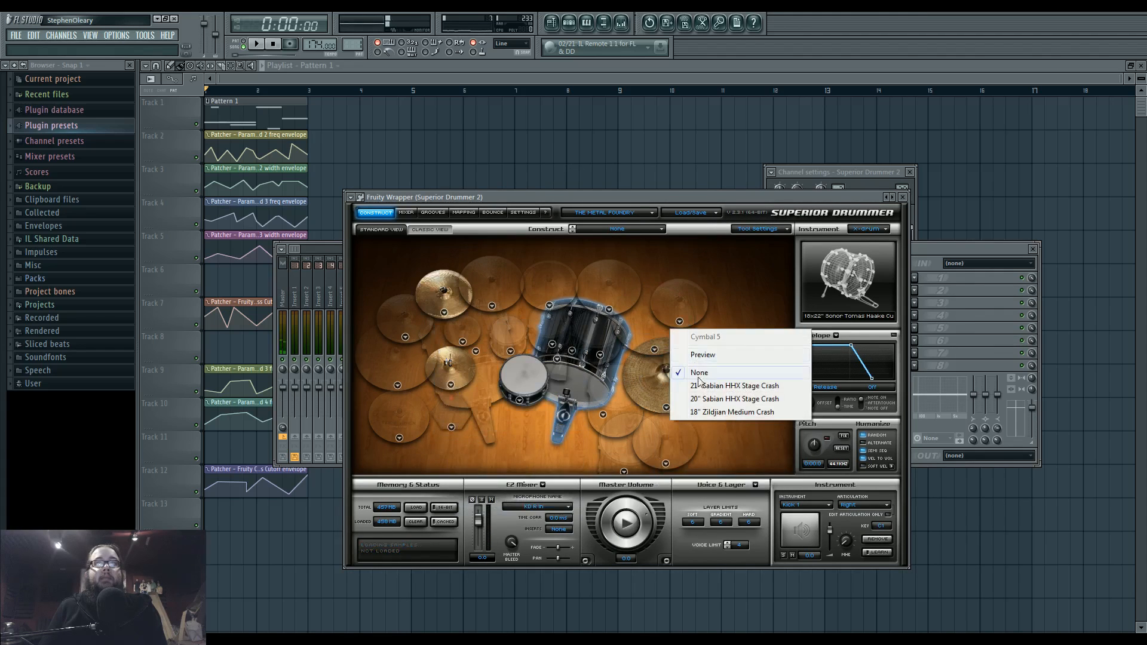
pyautogui.click(700, 385)
pyautogui.click(679, 321)
pyautogui.click(700, 400)
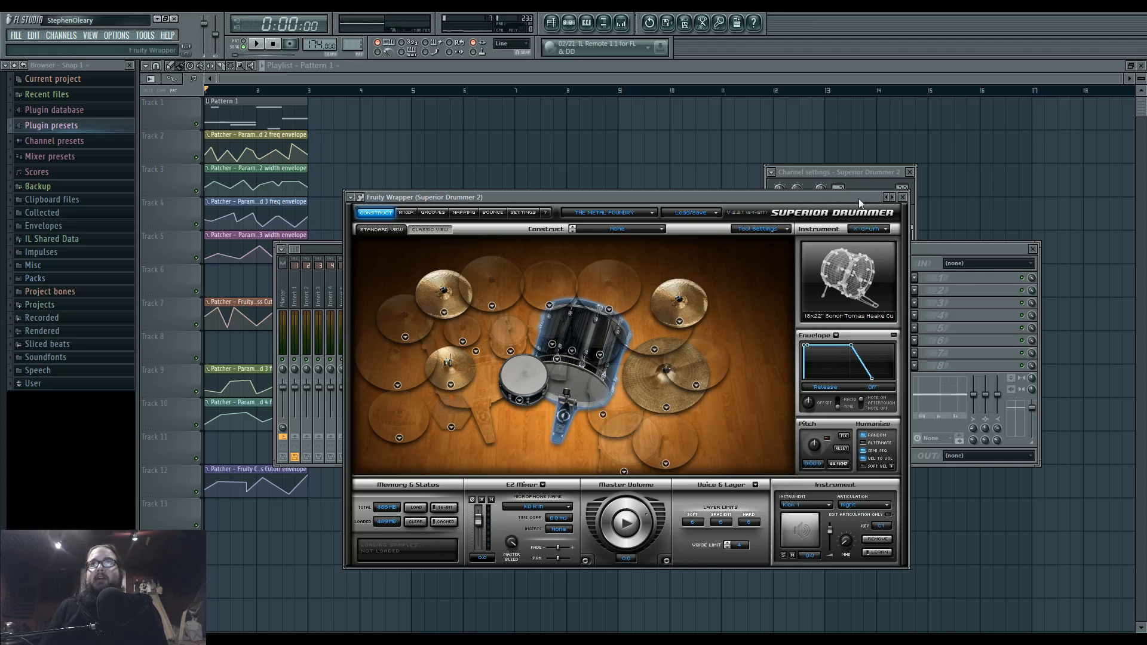
# - Set up the output routing in Superior Drummer's mixer and map the wrapper's outputs to consecutive mixer tracks
pyautogui.click(406, 212)
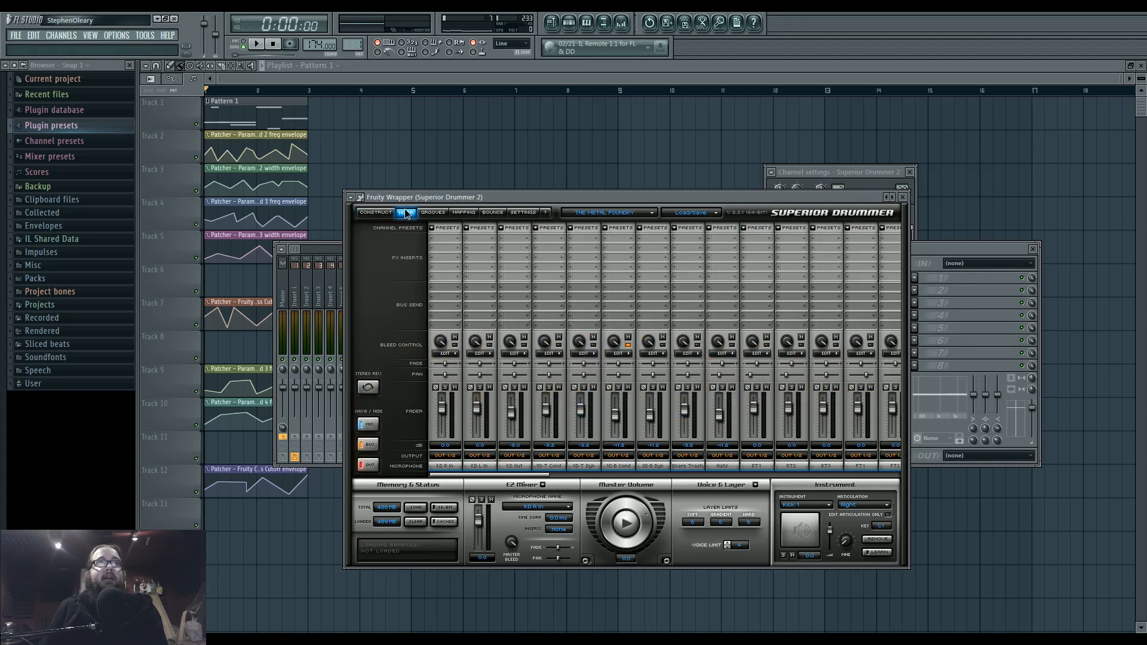
pyautogui.click(456, 457)
pyautogui.click(498, 410)
pyautogui.click(359, 197)
pyautogui.click(410, 215)
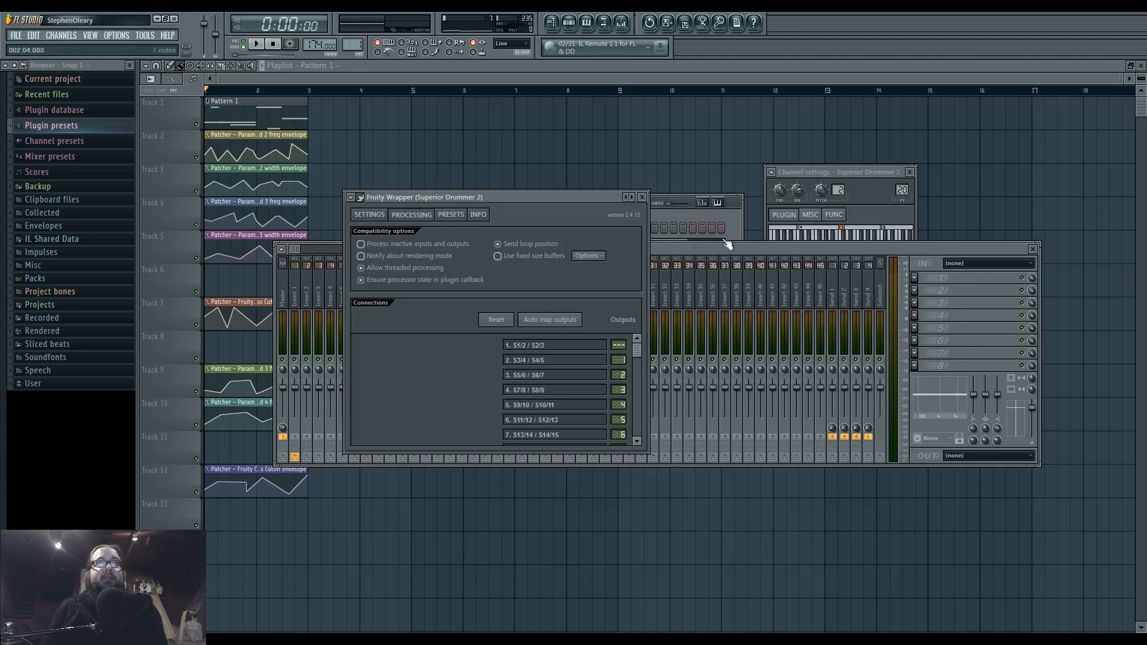
# - Select the empty Pattern 2, keep its name, and open the Superior Drummer 2 channel in the piano roll
pyautogui.click(829, 236)
pyautogui.click(693, 227)
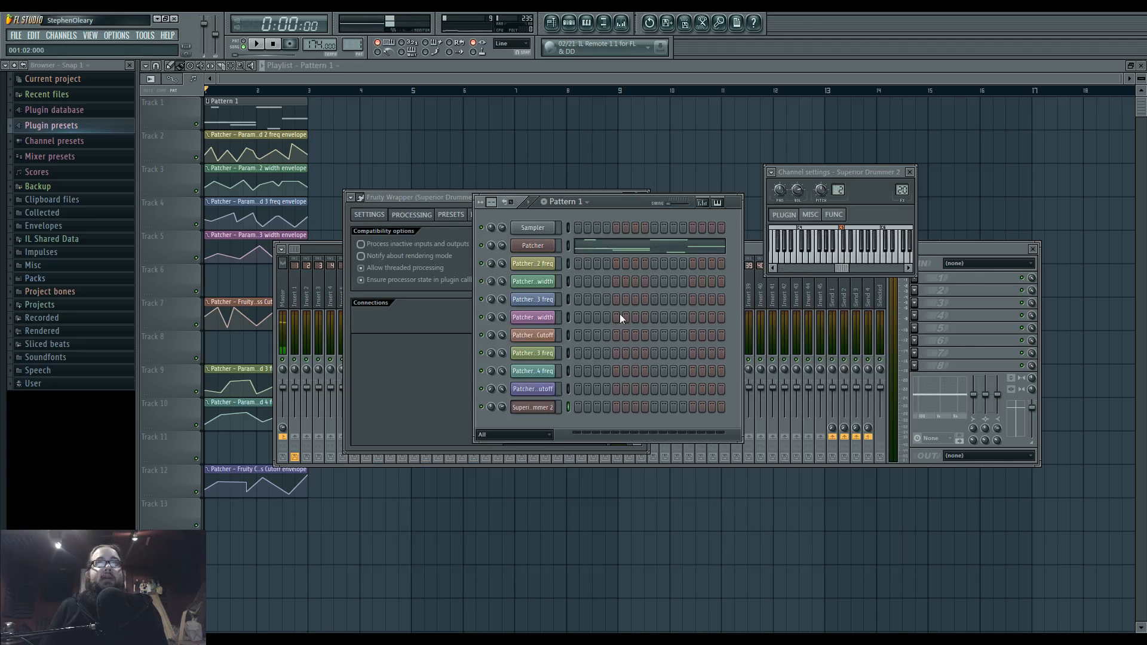
pyautogui.click(758, 249)
pyautogui.press('F6')
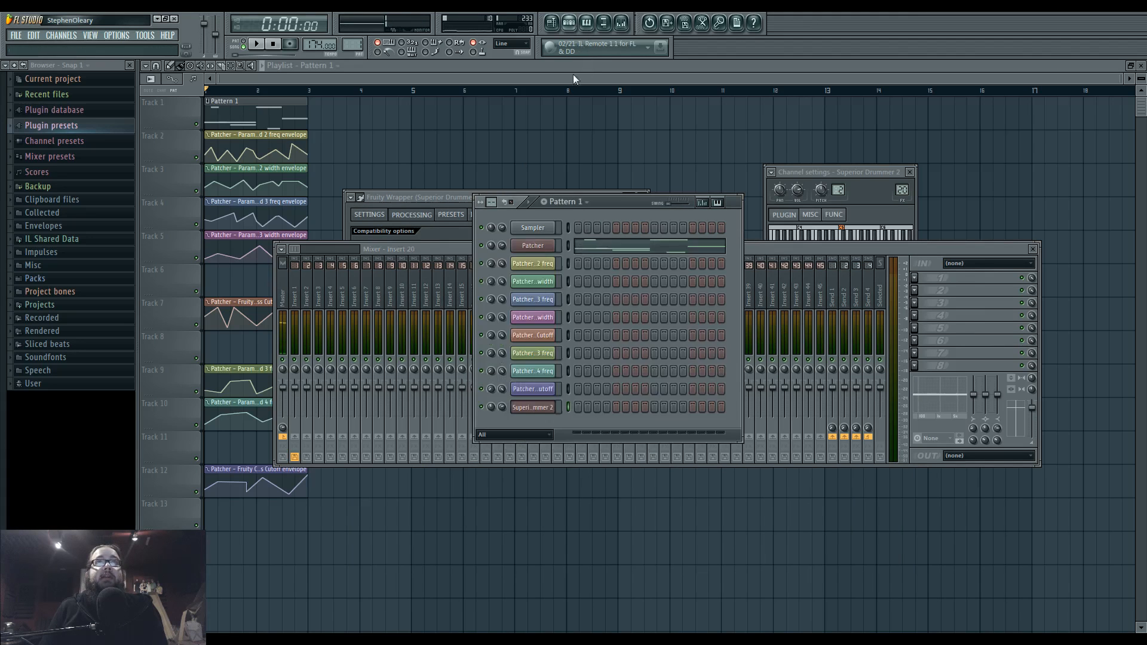
pyautogui.click(352, 44)
pyautogui.click(471, 63)
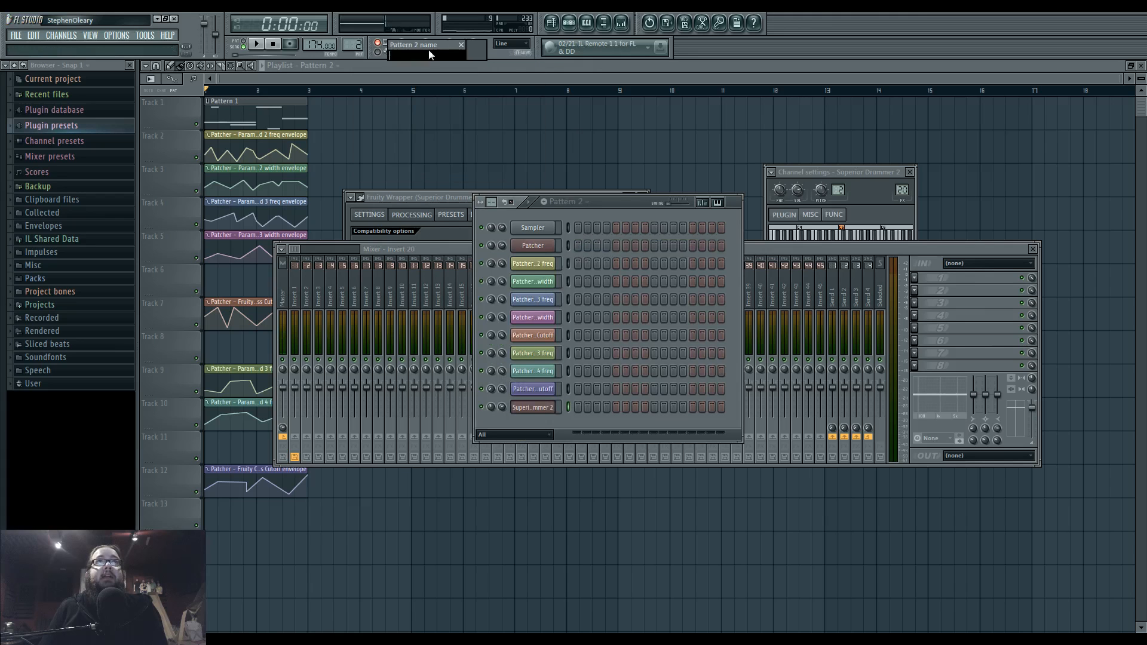
pyautogui.click(464, 47)
pyautogui.rightClick(533, 407)
pyautogui.click(589, 408)
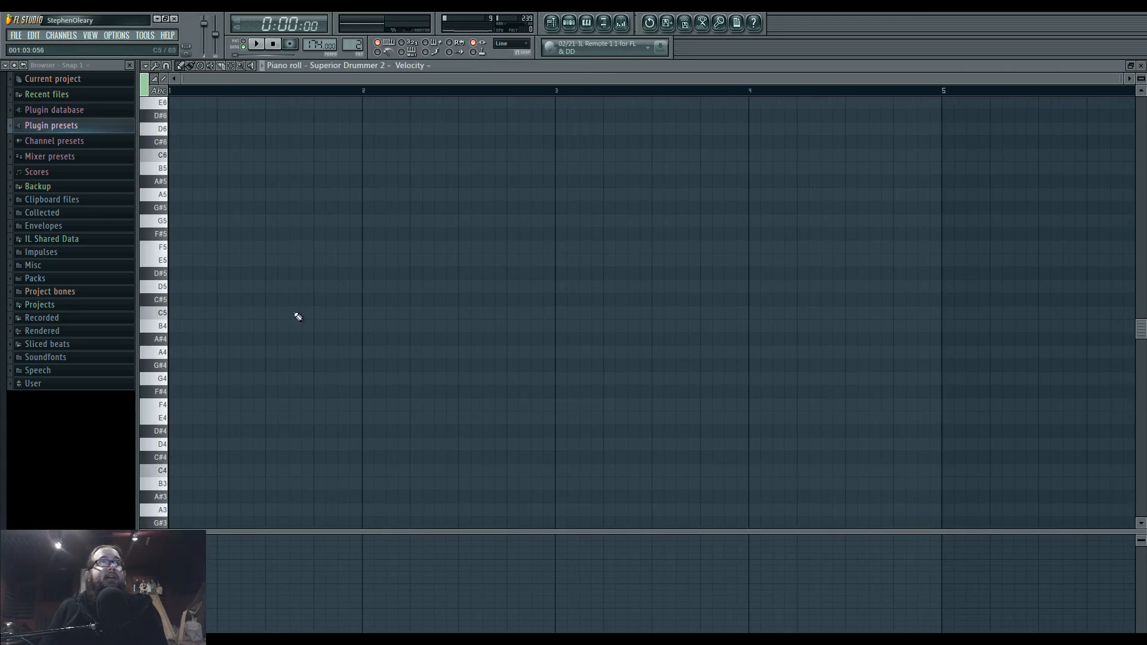
# - Place a two-step C3 kick note at the start of bar 1
pyautogui.scroll(-3, 269, 343)
pyautogui.scroll(-3, 192, 340)
pyautogui.click(183, 468)
pyautogui.rightClick(257, 468)
pyautogui.click(180, 470)
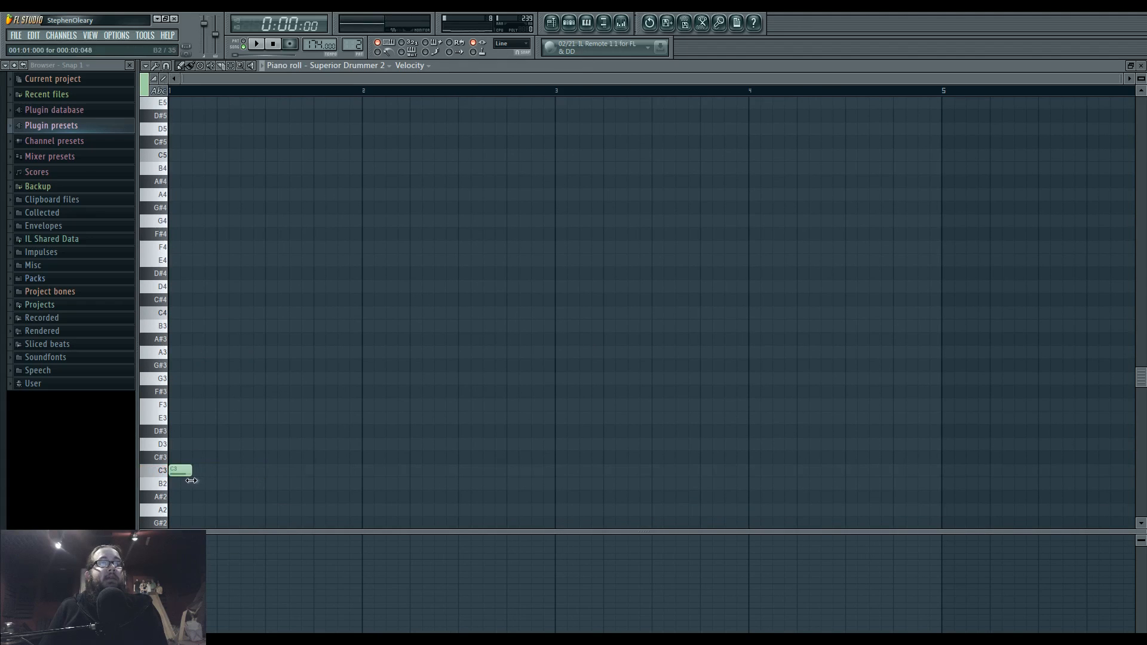
# - Switch to the Ustream chat in Firefox, read the viewers' messages, and return to the piano roll
pyautogui.hotkey('alt', 'Tab')
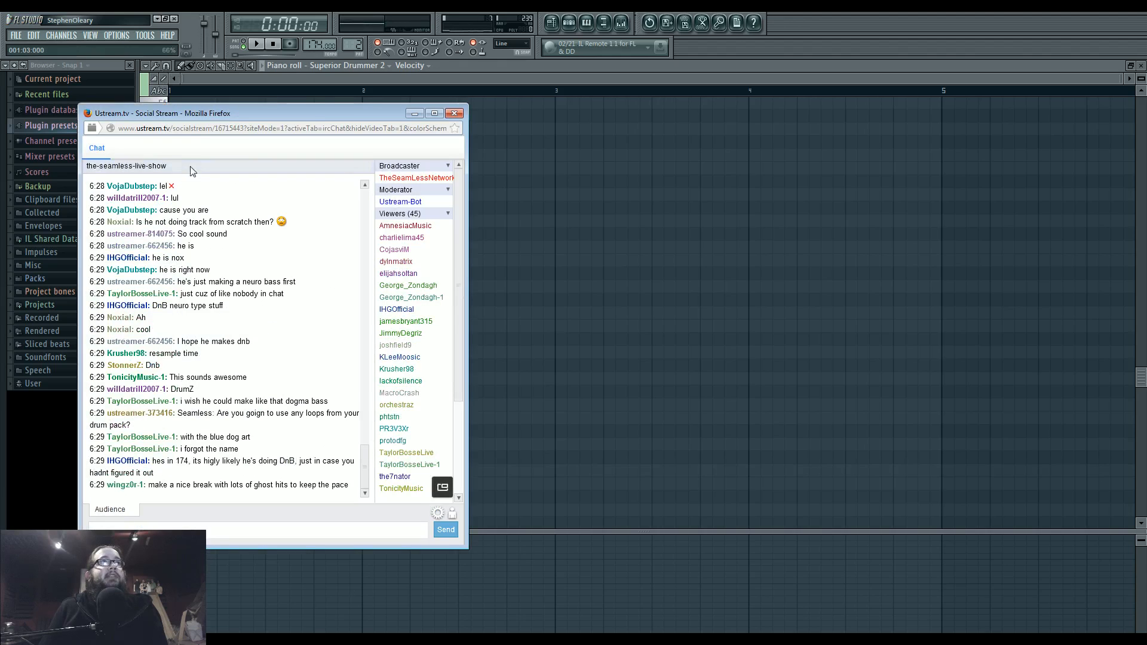
pyautogui.moveTo(309, 112); pyautogui.dragTo(419, 120)
pyautogui.click(525, 118)
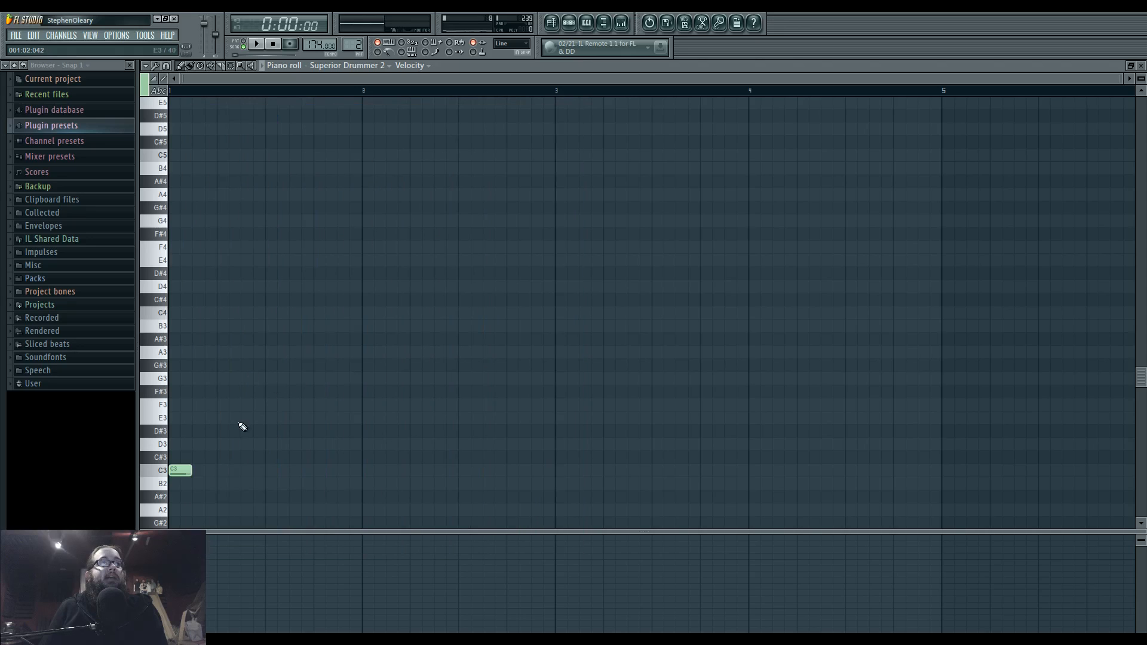
# - Add D3 snares on beats 2 and 4, two D3 hits around beat 3 and a C3 kick after it, and play the pattern
pyautogui.click(216, 445)
pyautogui.click(256, 443)
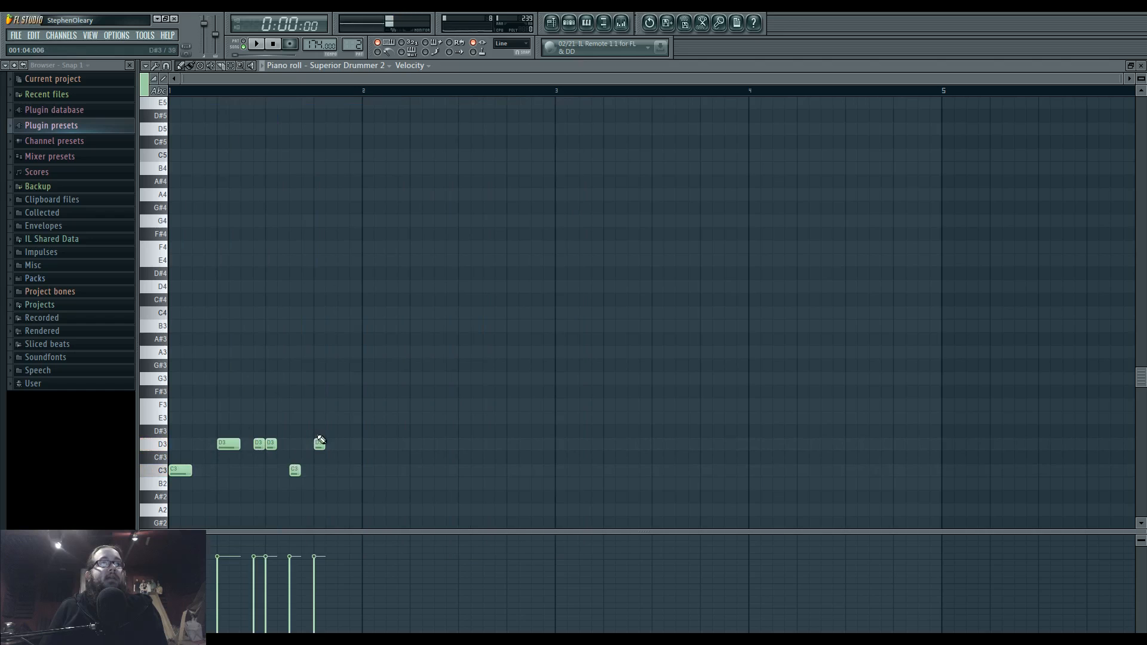
pyautogui.click(244, 48)
pyautogui.press('space')
# - Move the two middle D3 hits one step earlier, lower their velocities, and add another soft D3 ghost hit after beat 3
pyautogui.moveTo(295, 444); pyautogui.dragTo(253, 448)
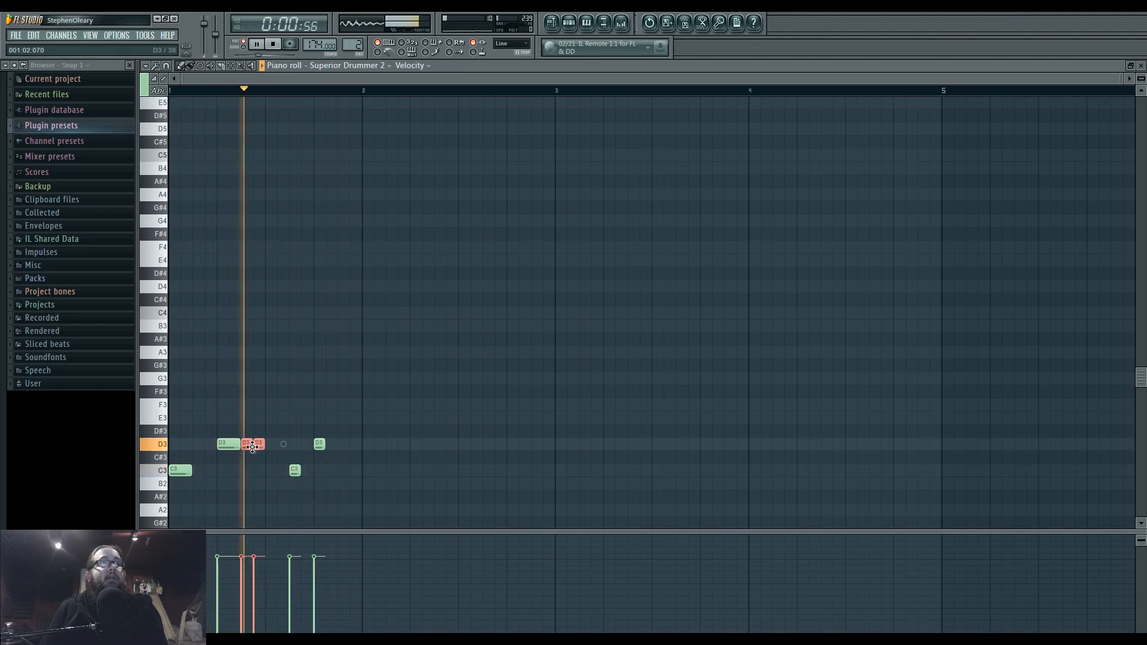
pyautogui.keyDown('ctrl'); pyautogui.click(266, 456); pyautogui.keyUp('ctrl')
pyautogui.click(278, 446)
pyautogui.rightClick(279, 448)
pyautogui.moveTo(242, 587)
pyautogui.mouseDown()
pyautogui.moveTo(253, 597)
pyautogui.moveTo(253, 584)
pyautogui.mouseUp()
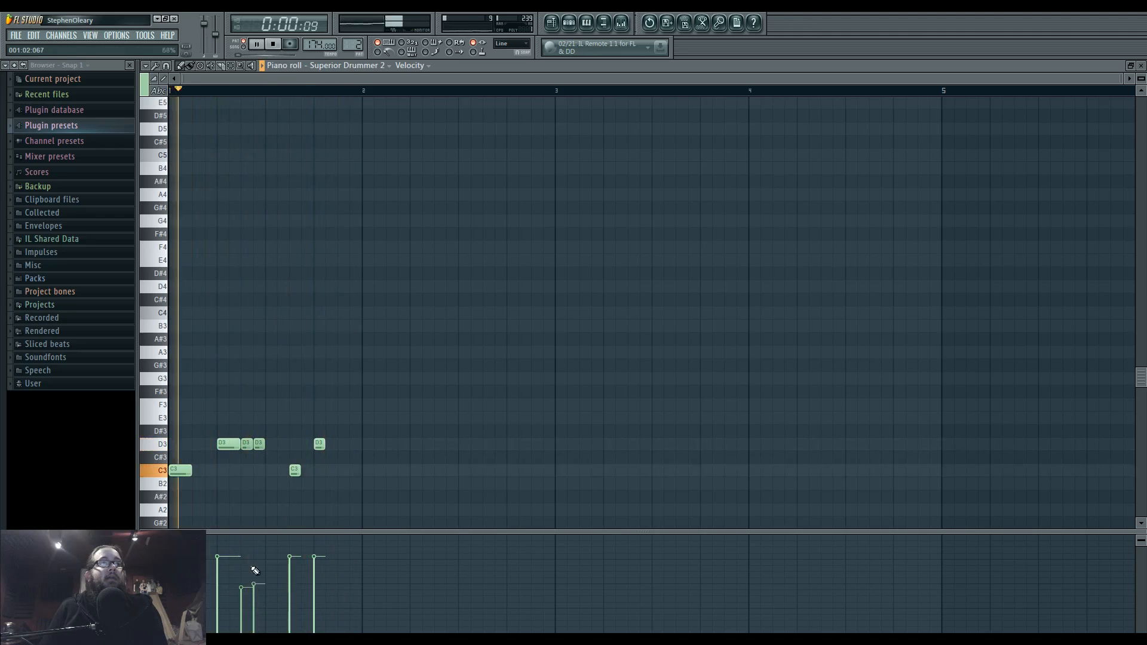
pyautogui.click(282, 444)
# - Try an extra soft D3 ghost hit before beat 2 of bar 1
pyautogui.click(211, 444)
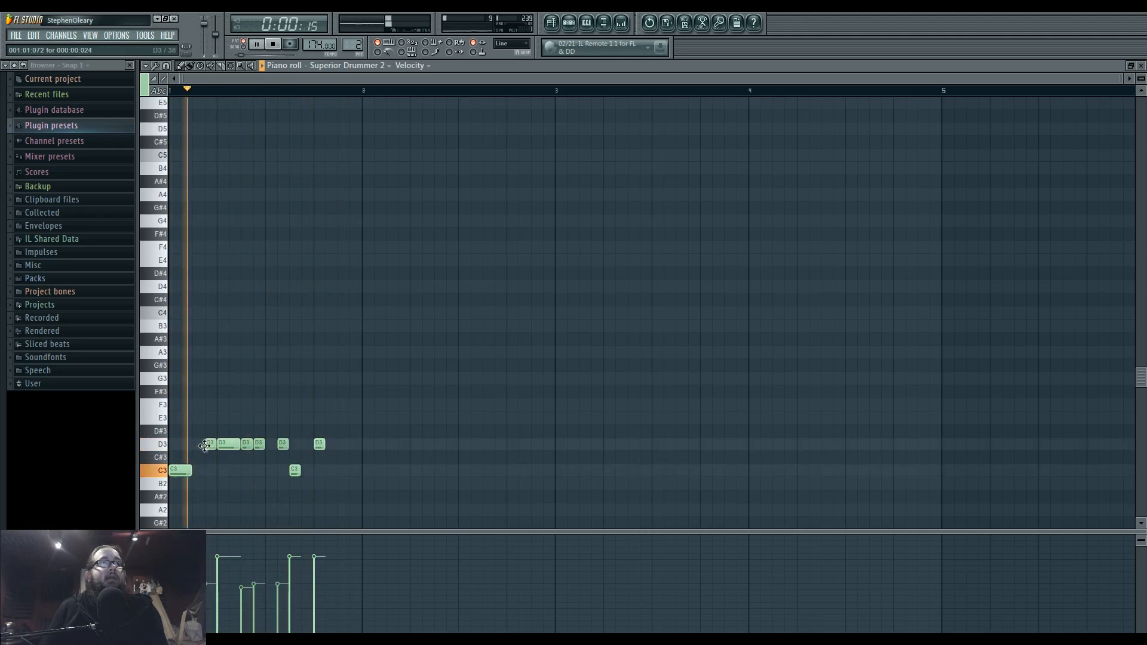
pyautogui.rightClick(210, 444)
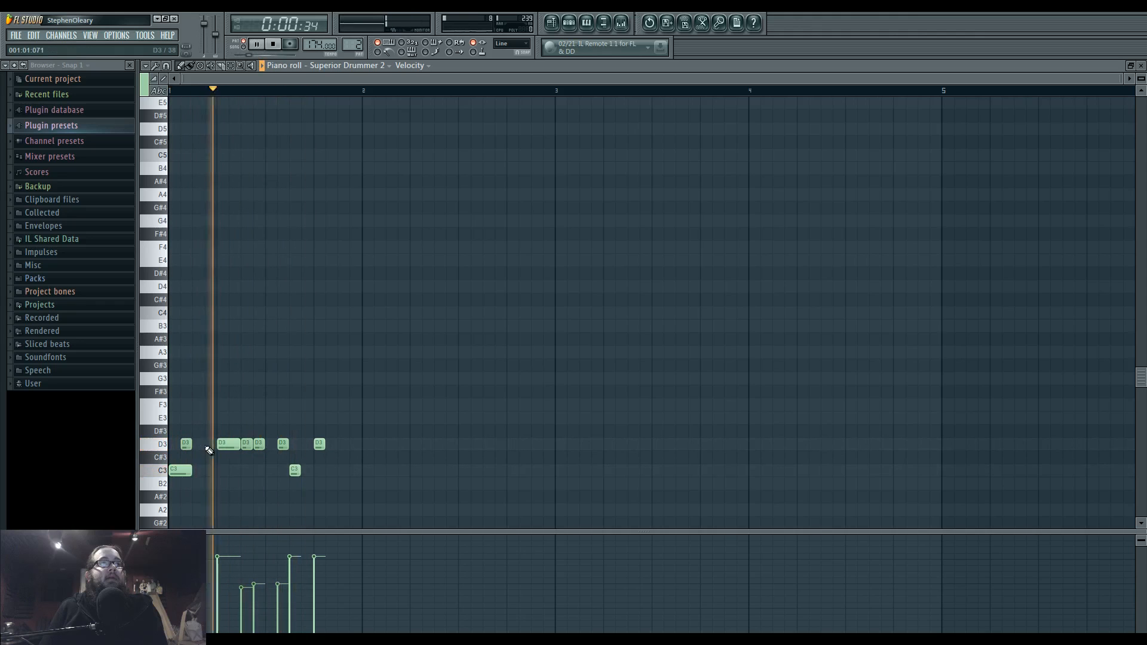
pyautogui.press('space')
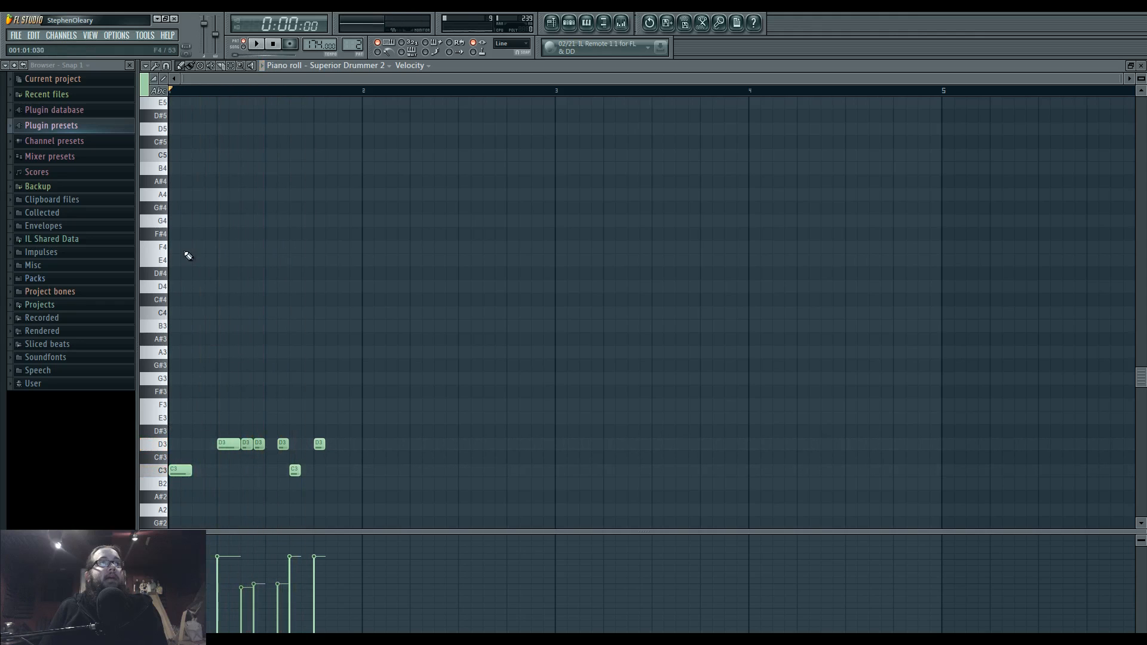
# - Add a C#4 hit on beat 1 and F4 hits on beats 2 to 4 of bar 1, plus C3 kicks and D3 snares in bar 2
pyautogui.click(391, 470)
pyautogui.click(416, 444)
pyautogui.click(488, 470)
pyautogui.click(509, 444)
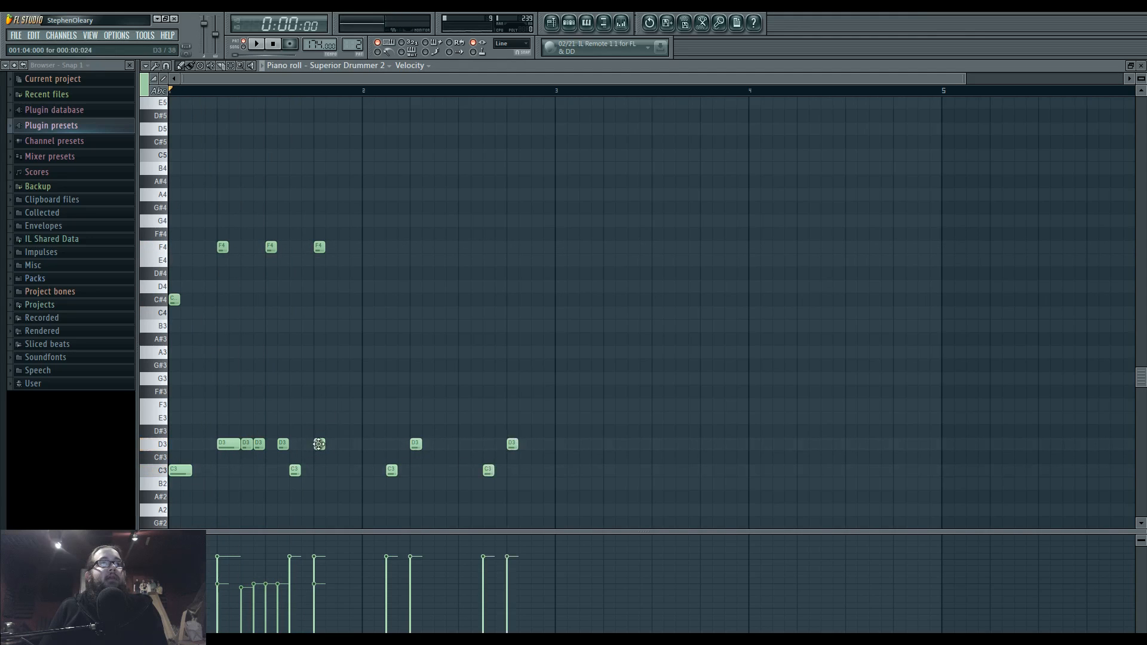
# - Add D3 ghost hits at the end of bar 1 and between the main hits of bar 2, keeping a snare on beat 4
pyautogui.click(353, 444)
pyautogui.click(442, 445)
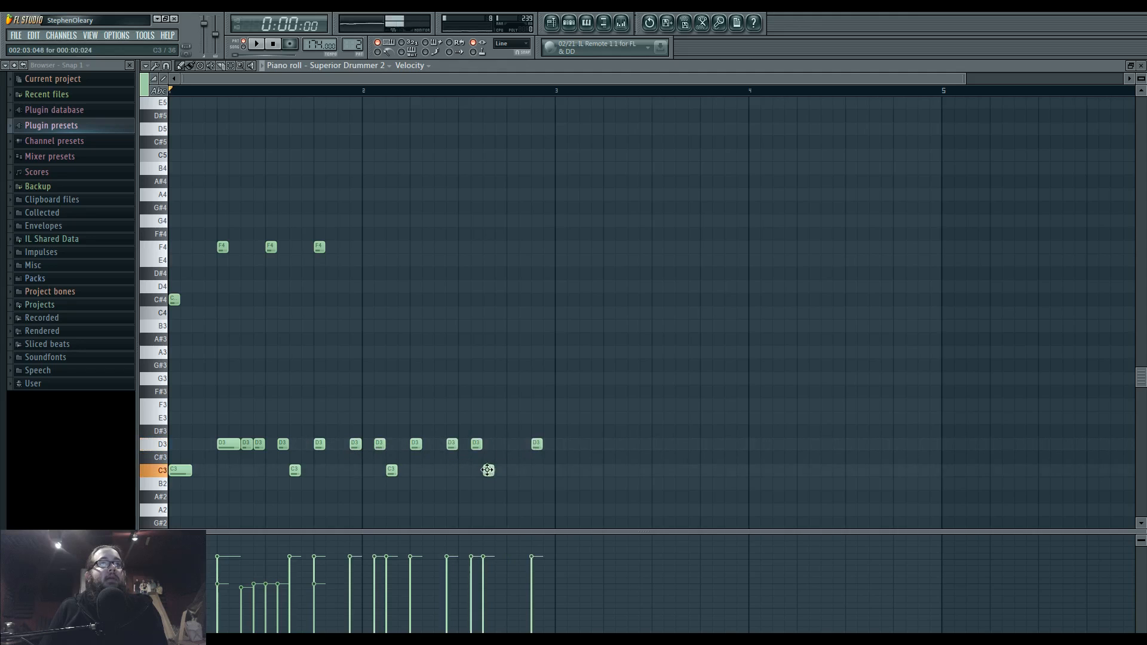
pyautogui.click(513, 447)
# - Raise the main hits to full velocity and lower the D3 ghost hits in bar 2, keeping bar 1's ghosts soft
pyautogui.moveTo(611, 502)
pyautogui.mouseDown()
pyautogui.moveTo(226, 241)
pyautogui.moveTo(172, 239)
pyautogui.mouseUp()
pyautogui.moveTo(294, 579); pyautogui.dragTo(552, 528)
pyautogui.keyDown('ctrl'); pyautogui.click(735, 349); pyautogui.keyUp('ctrl')
pyautogui.moveTo(261, 536); pyautogui.dragTo(496, 536)
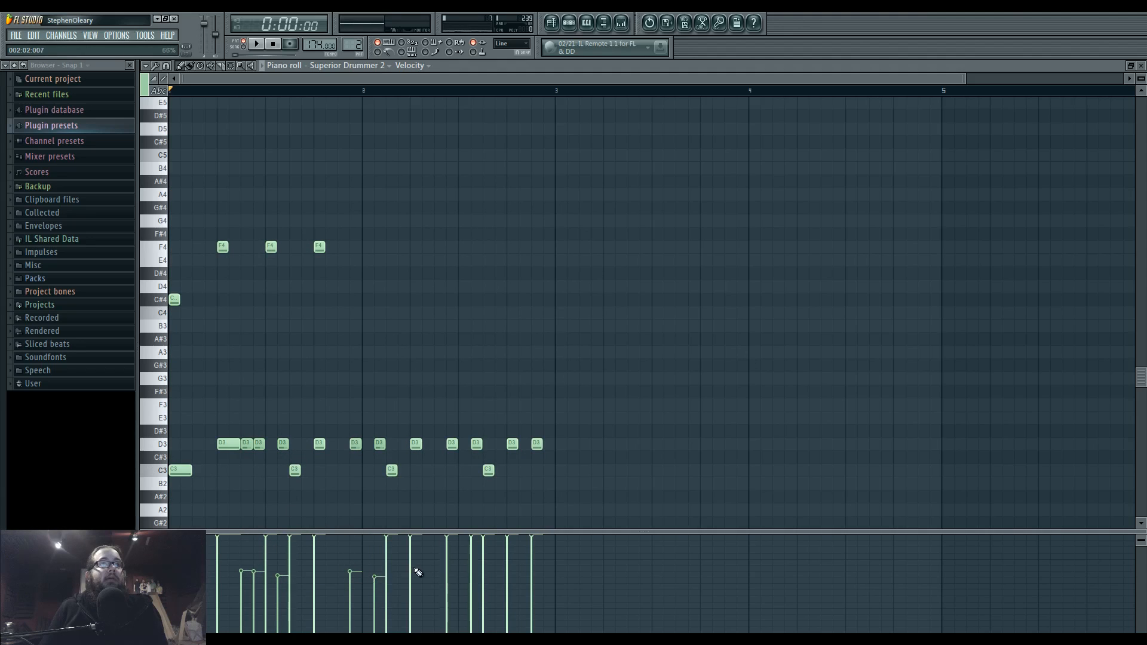
pyautogui.click(539, 571)
pyautogui.press('space')
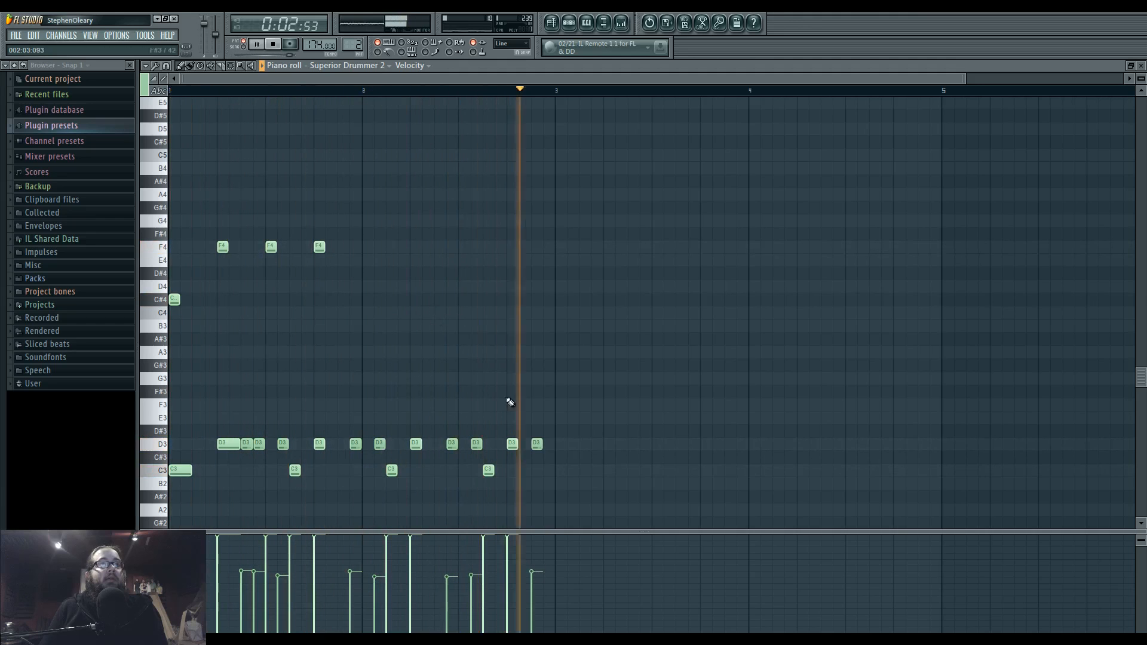
# - Add a soft D3 ghost hit at the end of bar 2 and a soft E3 hit just after its last main snare, and audition the loop
pyautogui.click(548, 444)
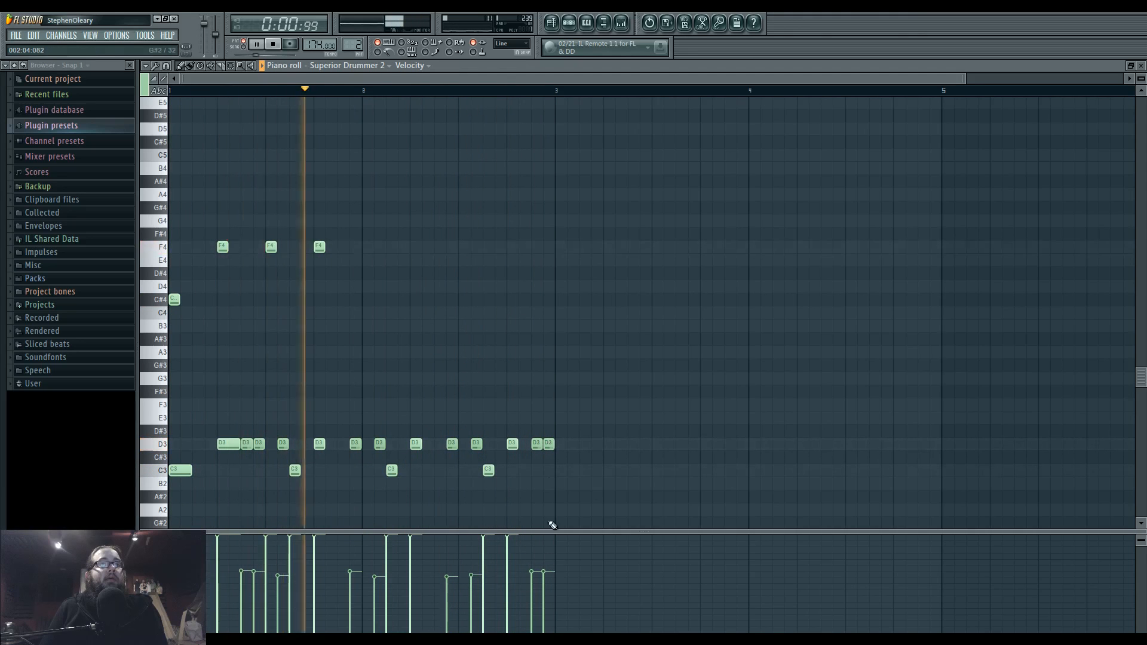
pyautogui.click(542, 584)
pyautogui.click(524, 443)
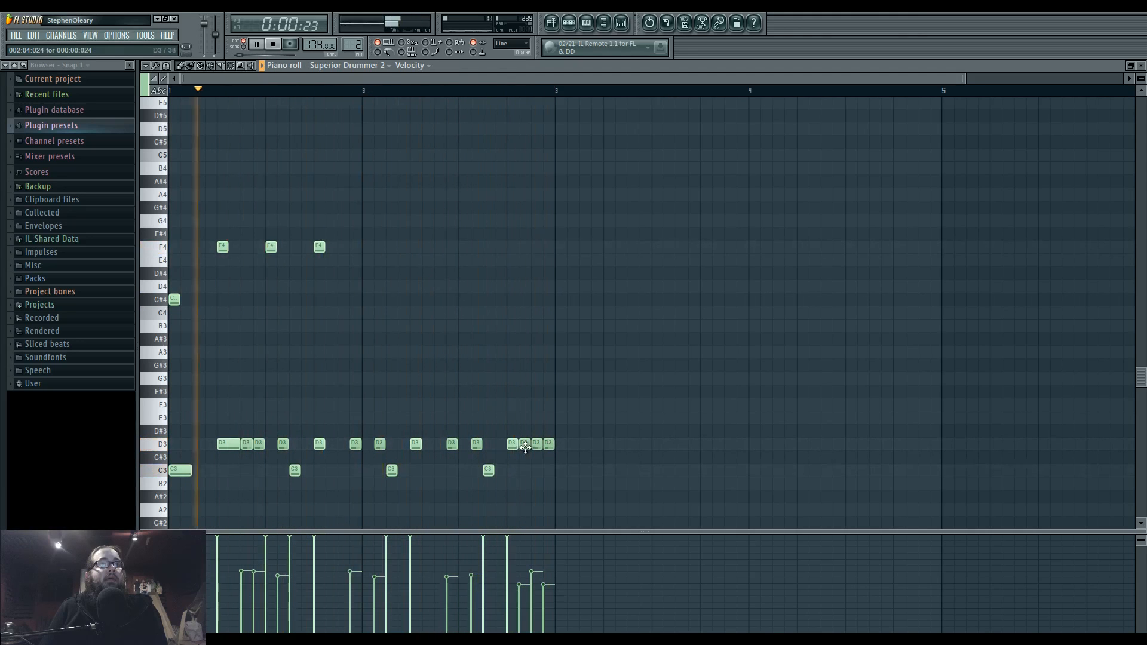
pyautogui.moveTo(525, 442); pyautogui.dragTo(525, 416)
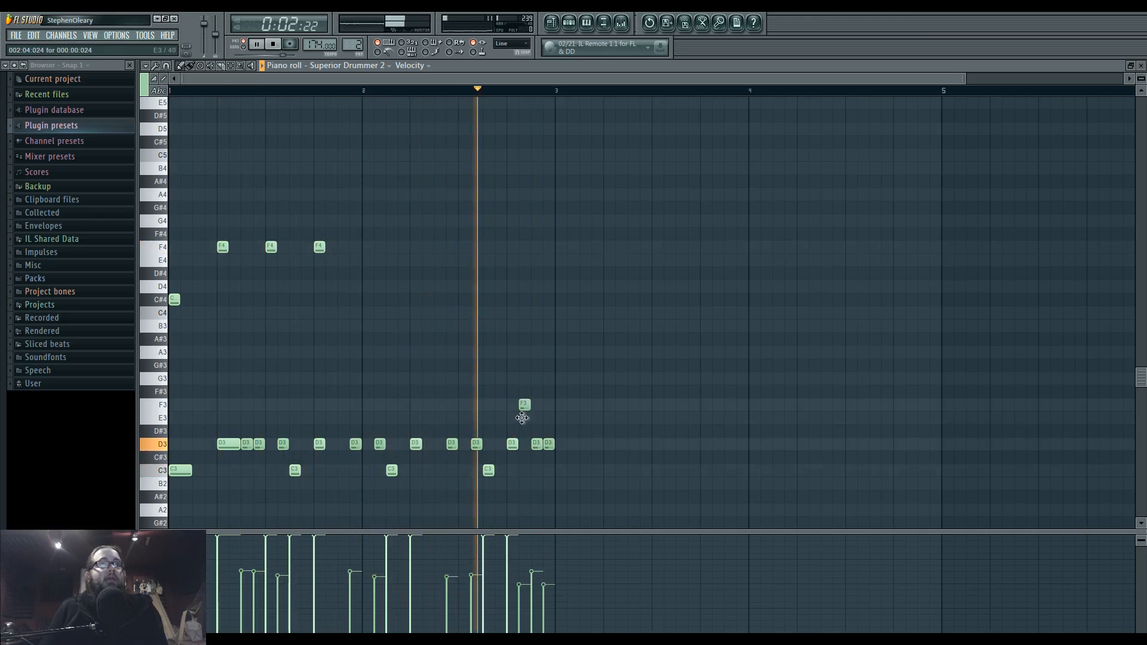
pyautogui.click(495, 90)
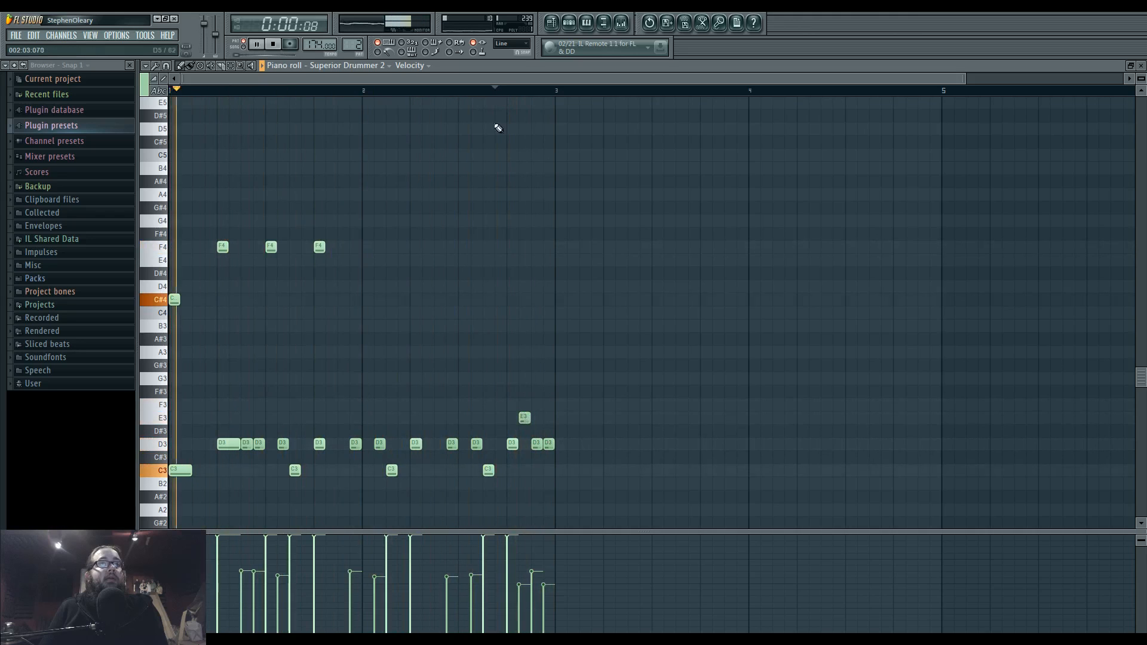
pyautogui.press('space')
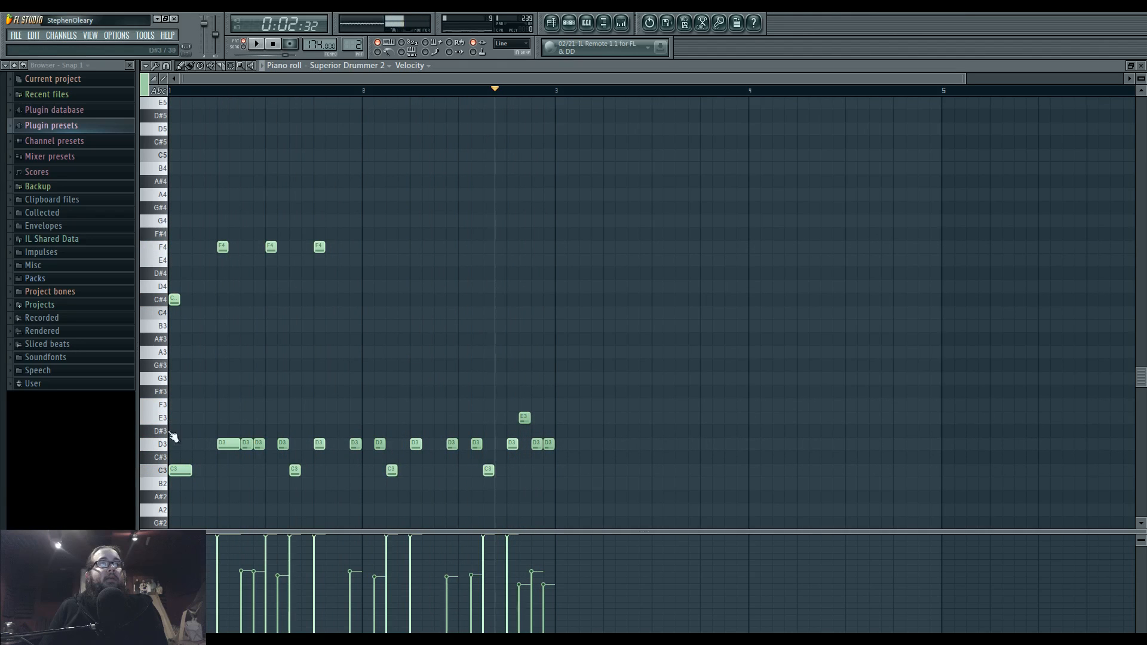
pyautogui.press('space')
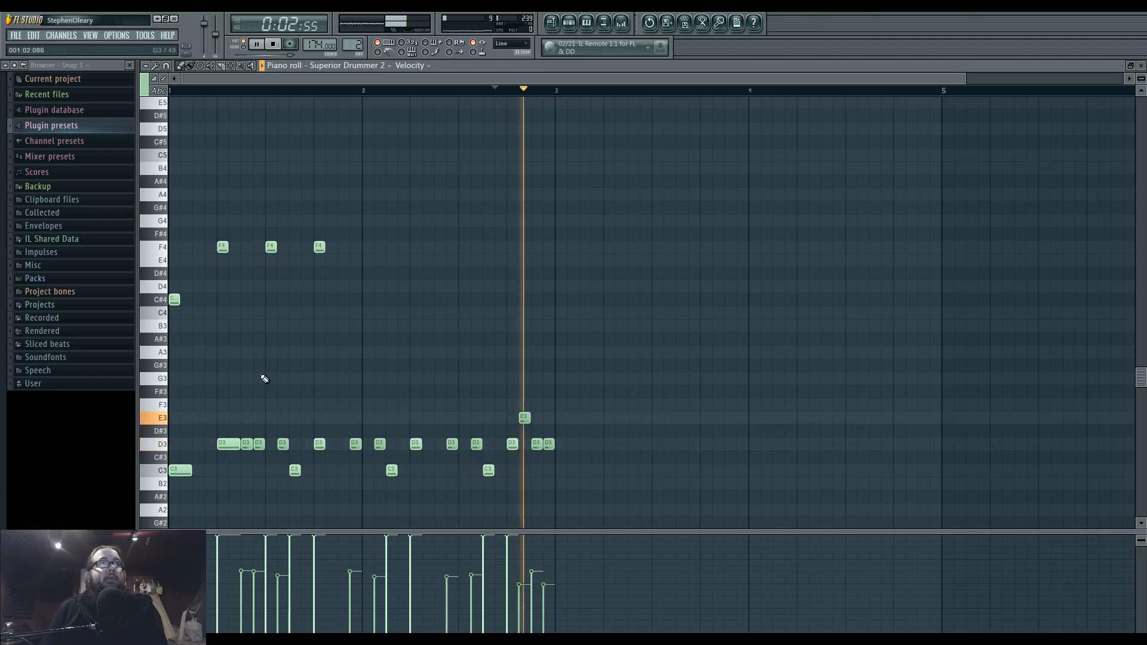
# - Add F4 hits on all four beats of bar 2
pyautogui.click(368, 247)
pyautogui.click(415, 247)
pyautogui.click(464, 247)
pyautogui.click(512, 247)
# - Add D#4 hits in line with the three short C3 kicks, trying and removing an extra one before bar 2
pyautogui.click(391, 273)
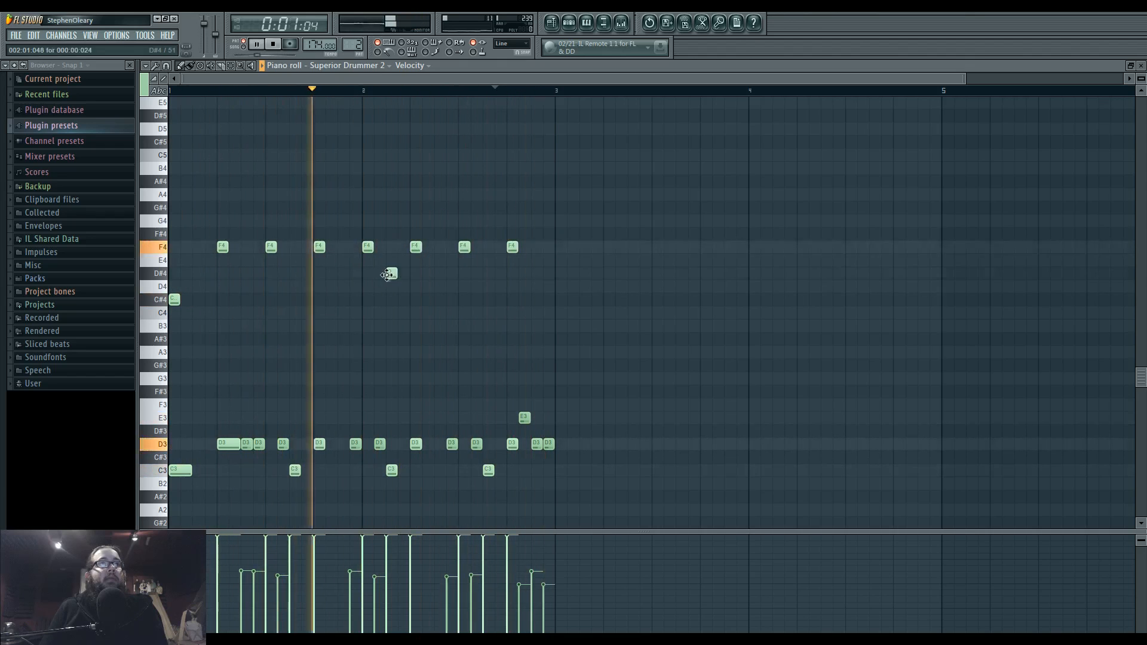
pyautogui.click(487, 273)
pyautogui.click(295, 273)
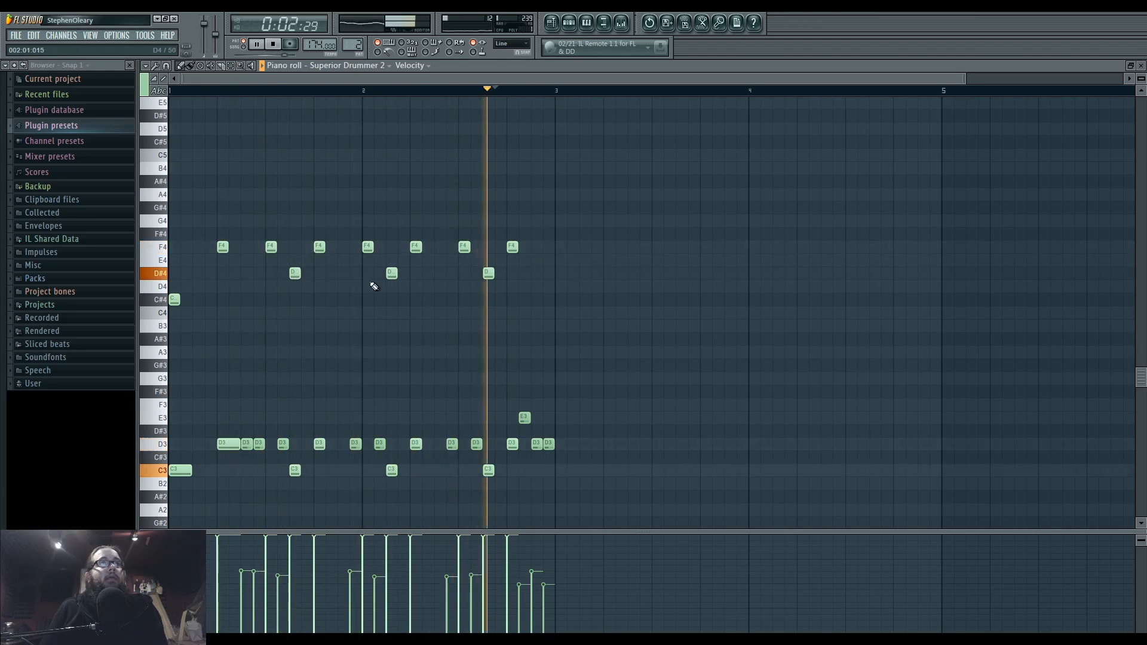
pyautogui.click(343, 273)
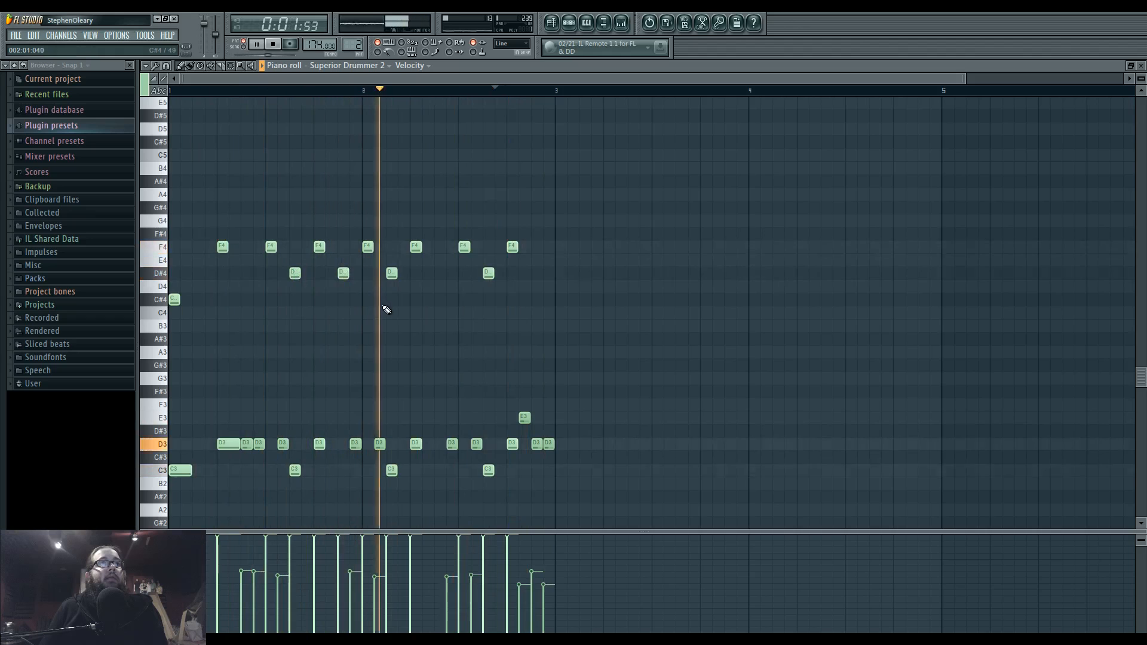
pyautogui.rightClick(343, 273)
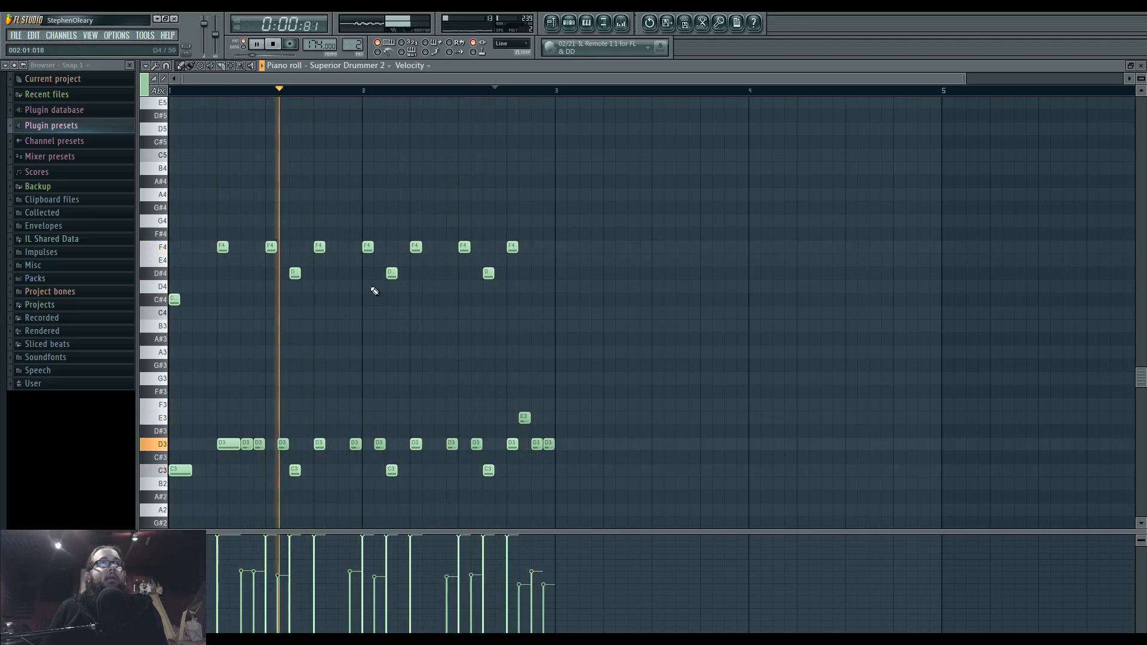
pyautogui.scroll(1, 448, 325)
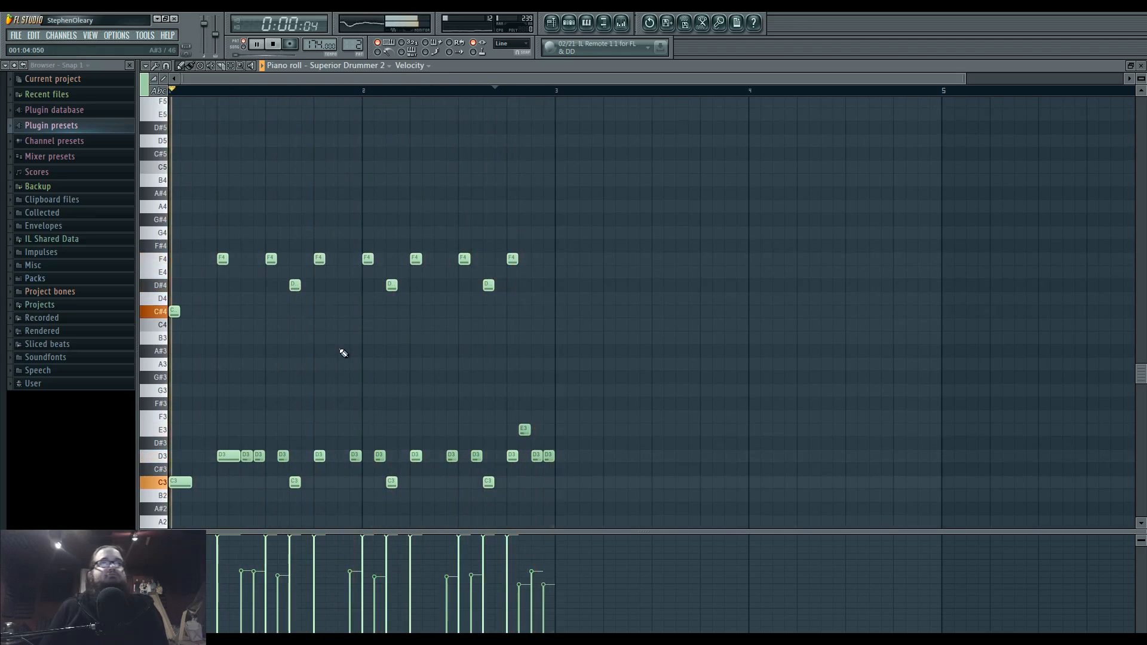
# - Enable bleed from all instruments on the Mono Far and drumroom microphone channels in the Superior Drummer mixer
pyautogui.click(569, 24)
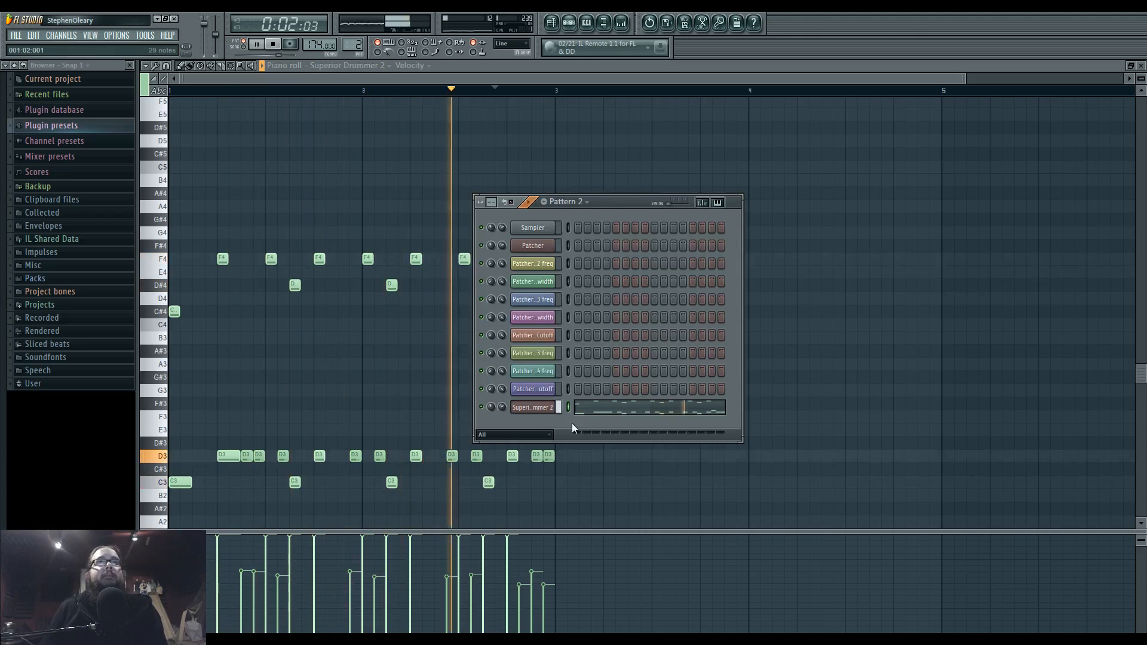
pyautogui.click(532, 388)
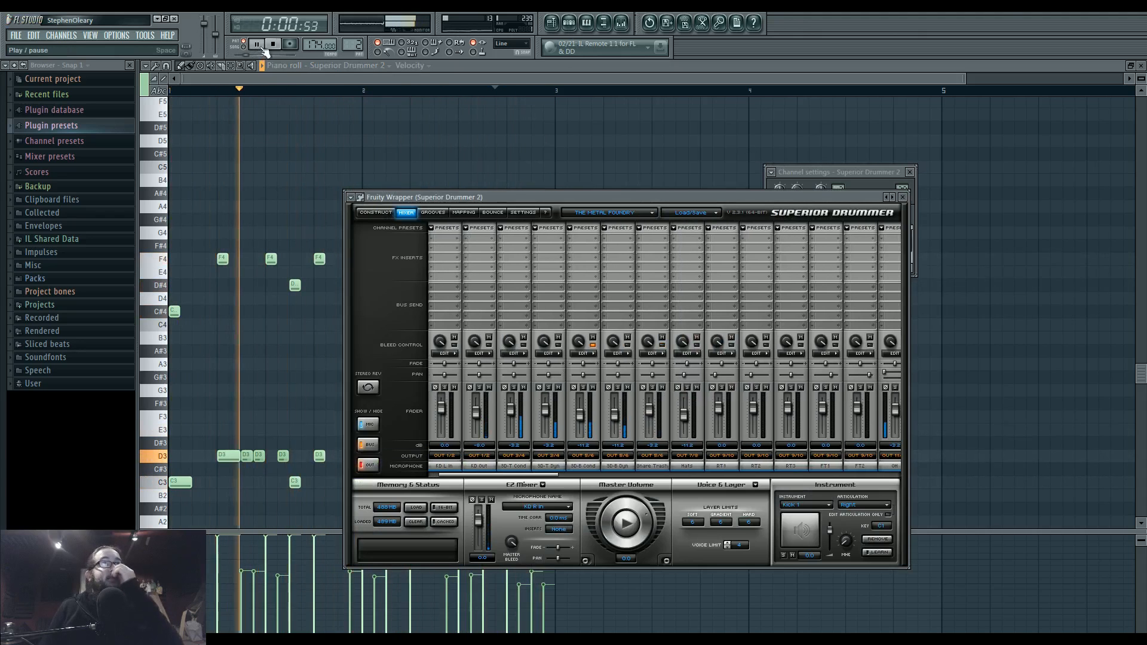
pyautogui.moveTo(477, 478); pyautogui.dragTo(563, 474)
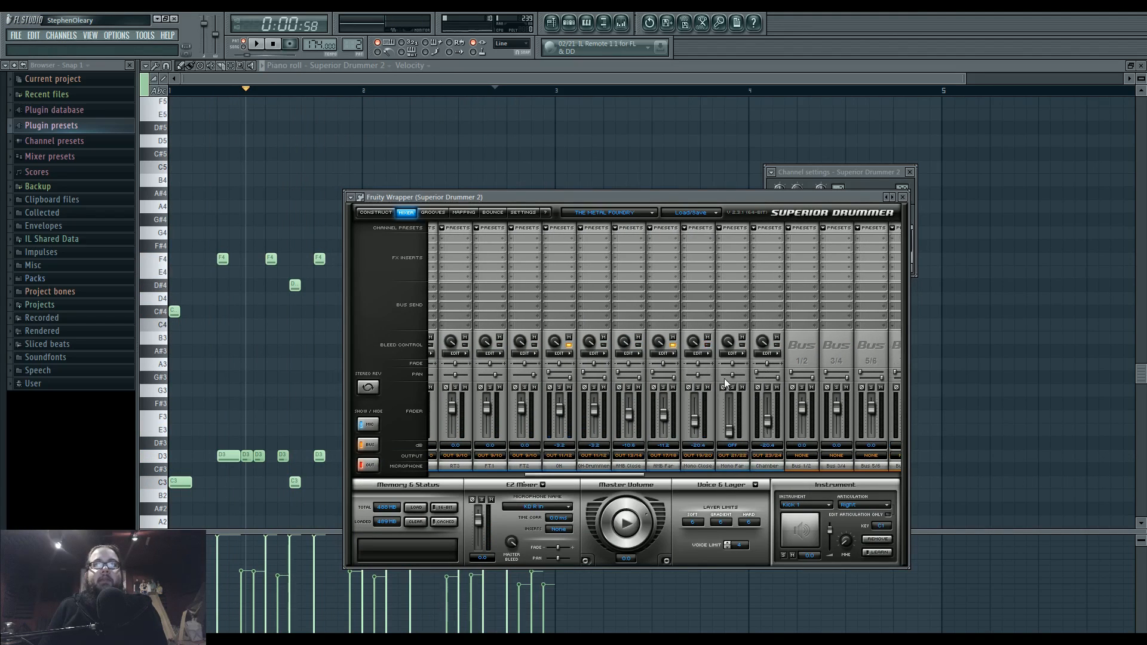
pyautogui.click(741, 355)
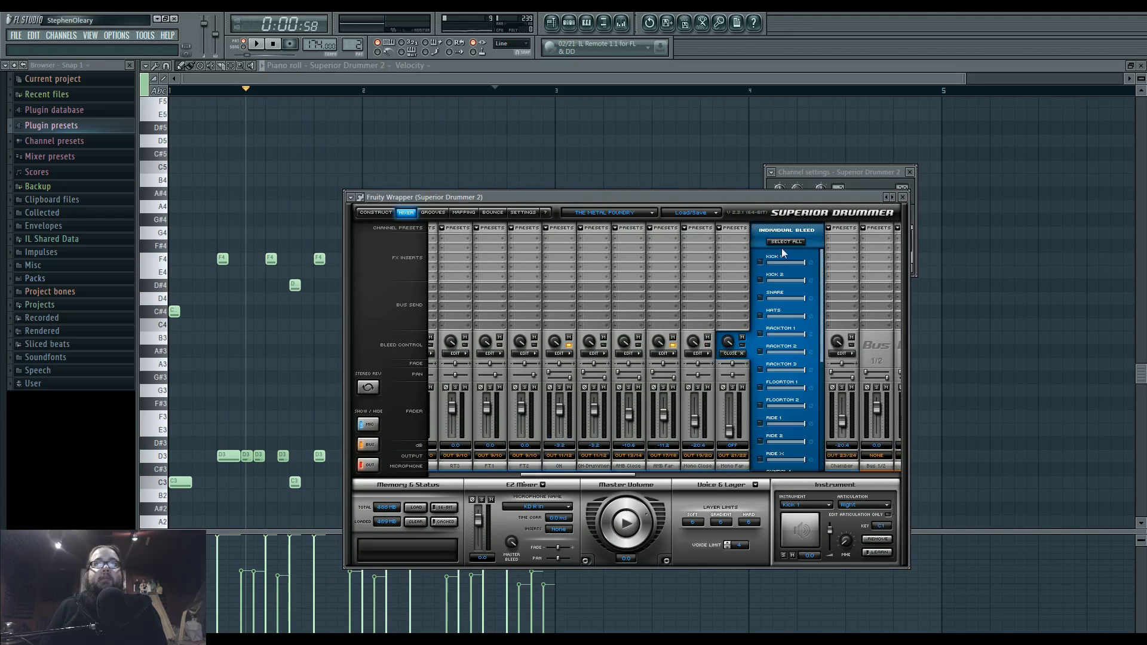
pyautogui.click(740, 355)
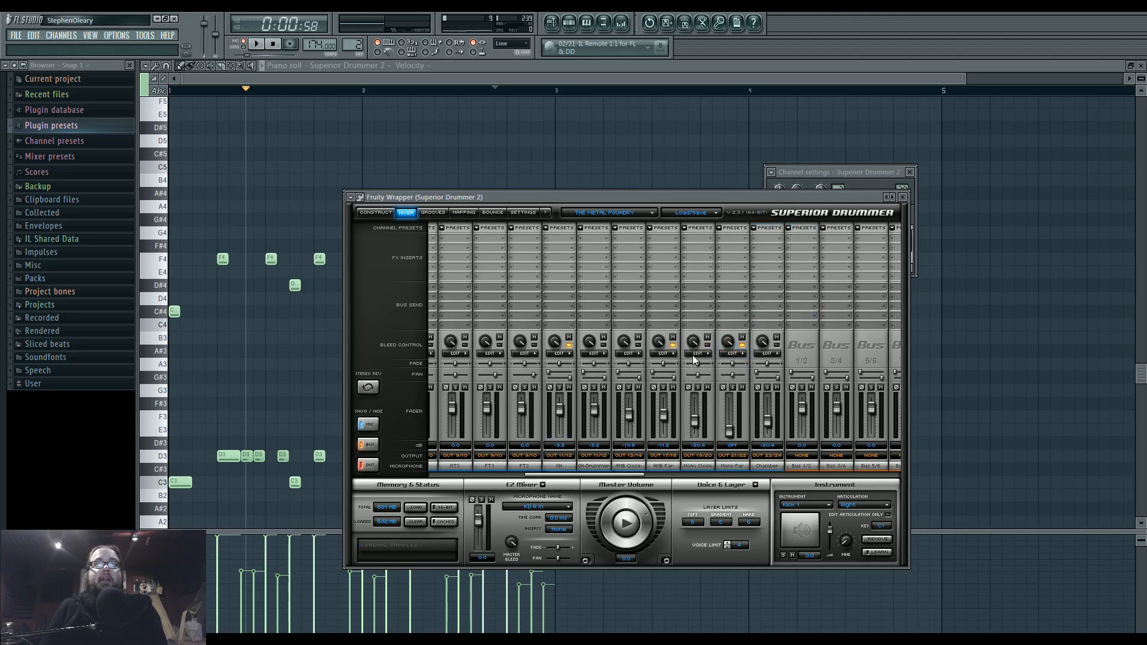
pyautogui.click(593, 354)
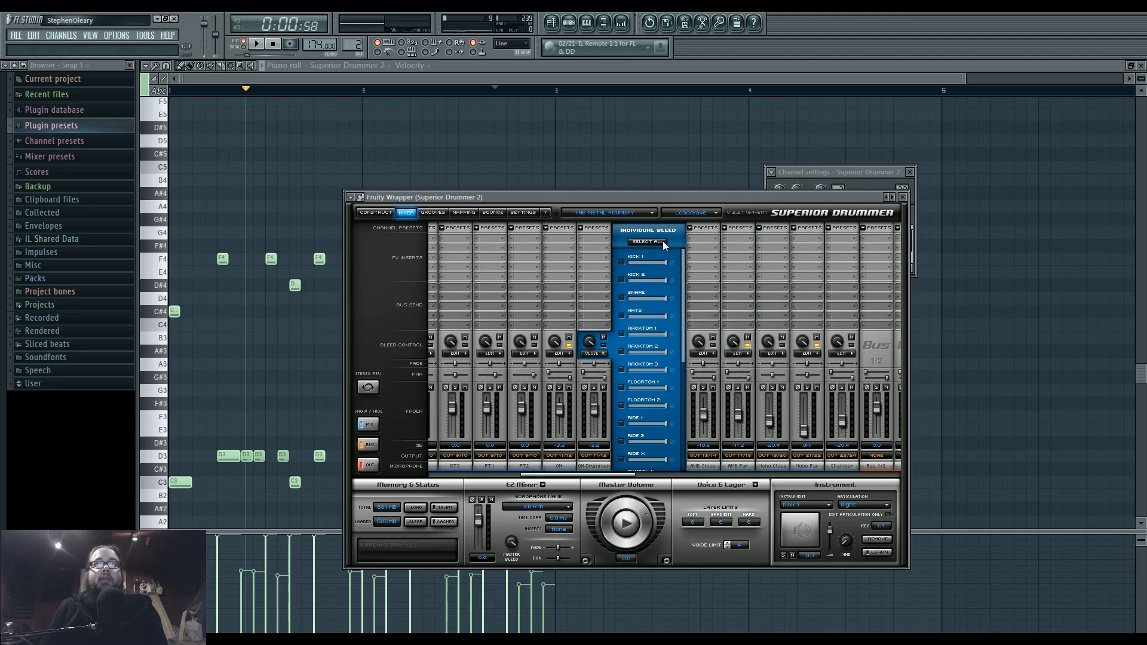
pyautogui.click(593, 354)
# - Save the project as 174 31 in the Projects folder
pyautogui.click(6, 22)
pyautogui.click(36, 108)
pyautogui.write('174')
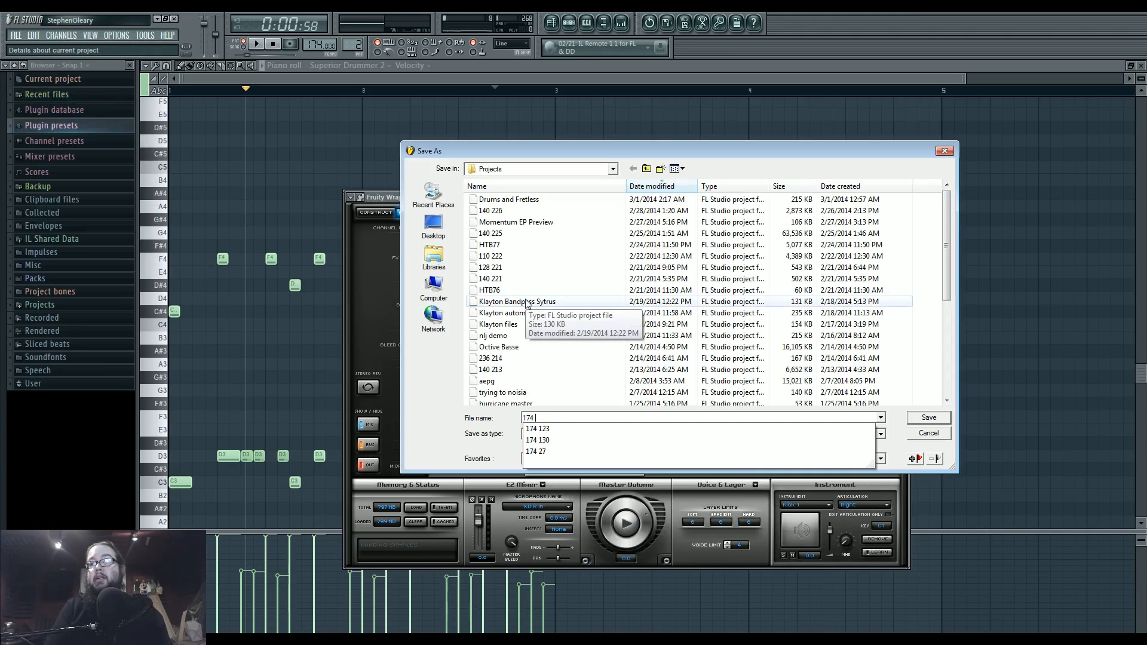
pyautogui.write('31')
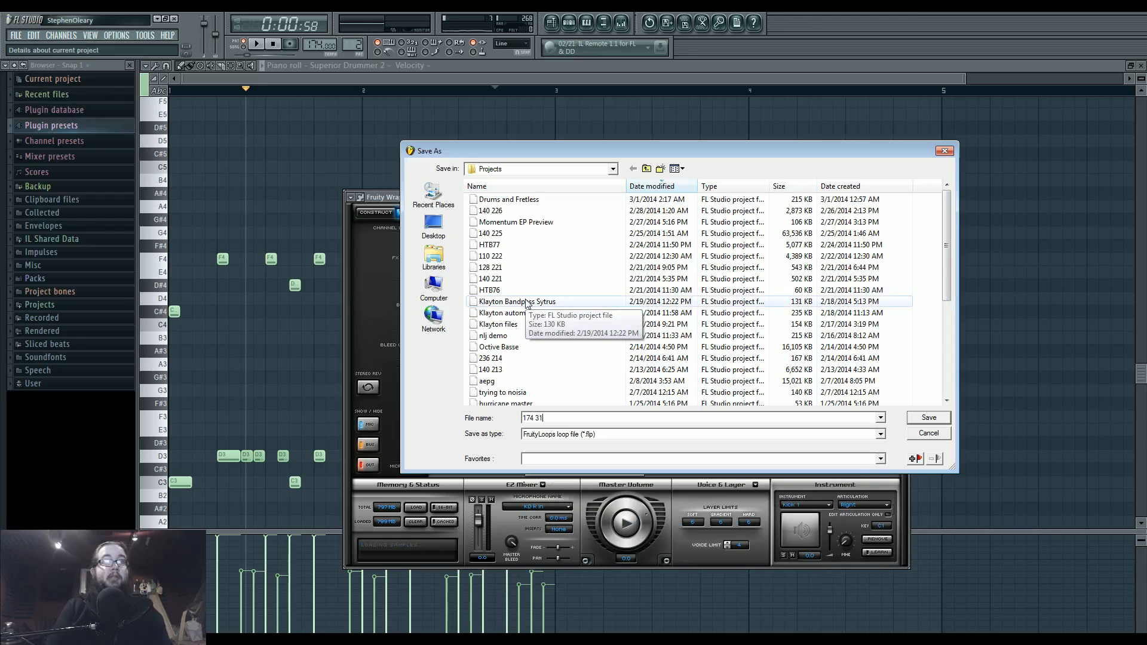
pyautogui.click(915, 417)
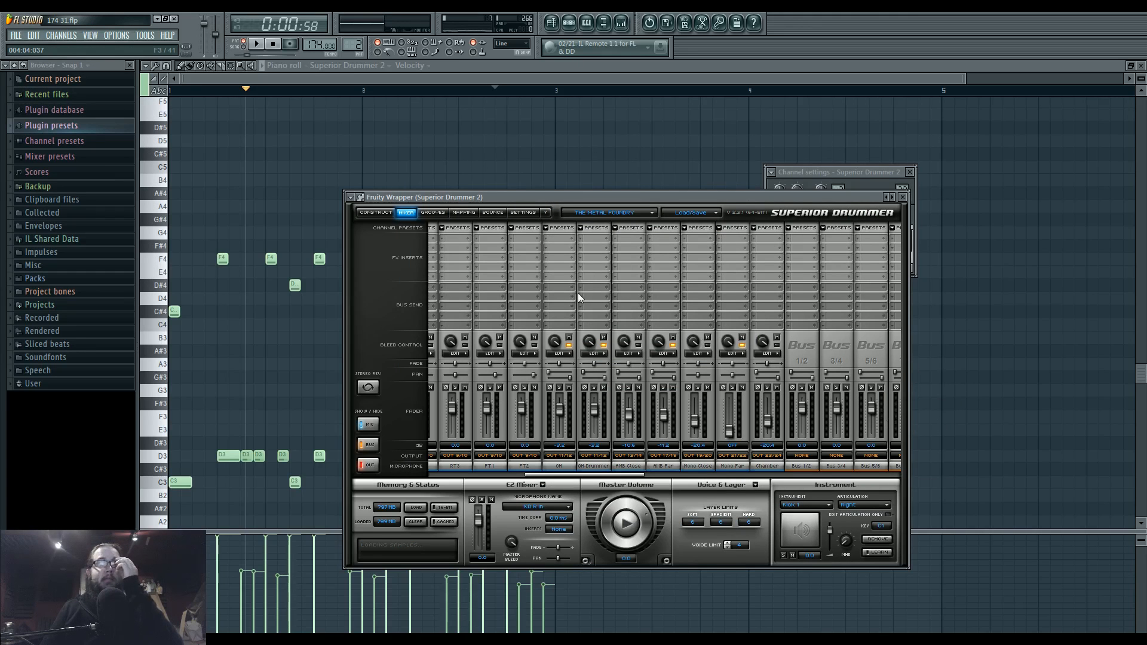
# - Add Fruity Parametric EQ 2 to mixer Insert 20 and boost the treble with band 4, plus a lift on band 5 while playing
pyautogui.press('F9')
pyautogui.press('space')
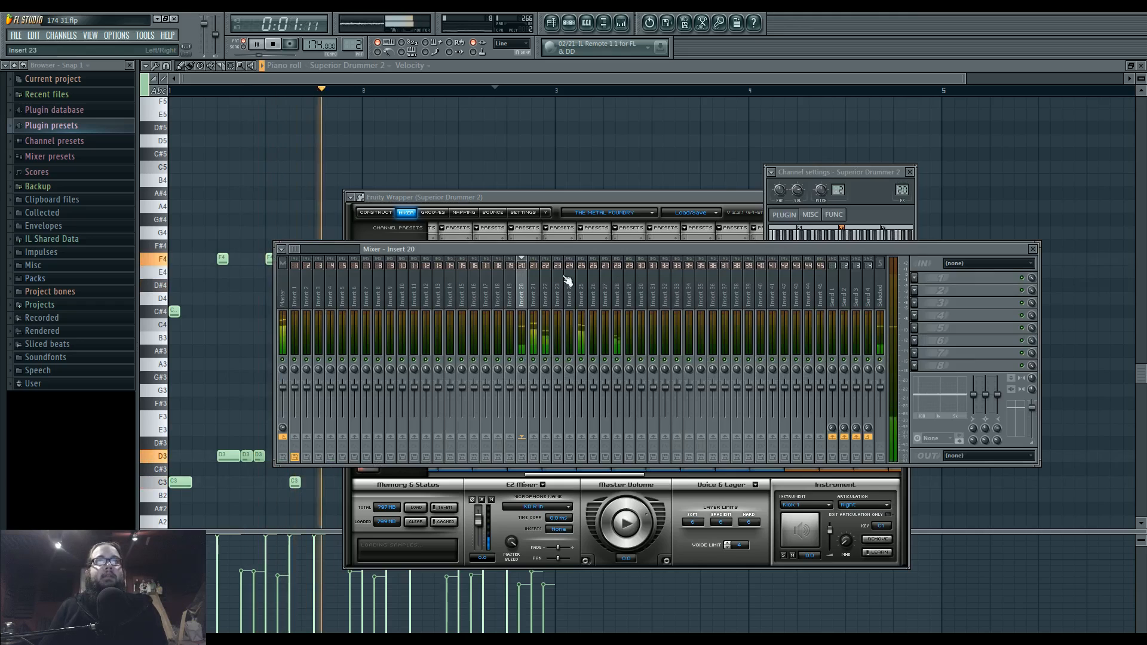
pyautogui.click(941, 278)
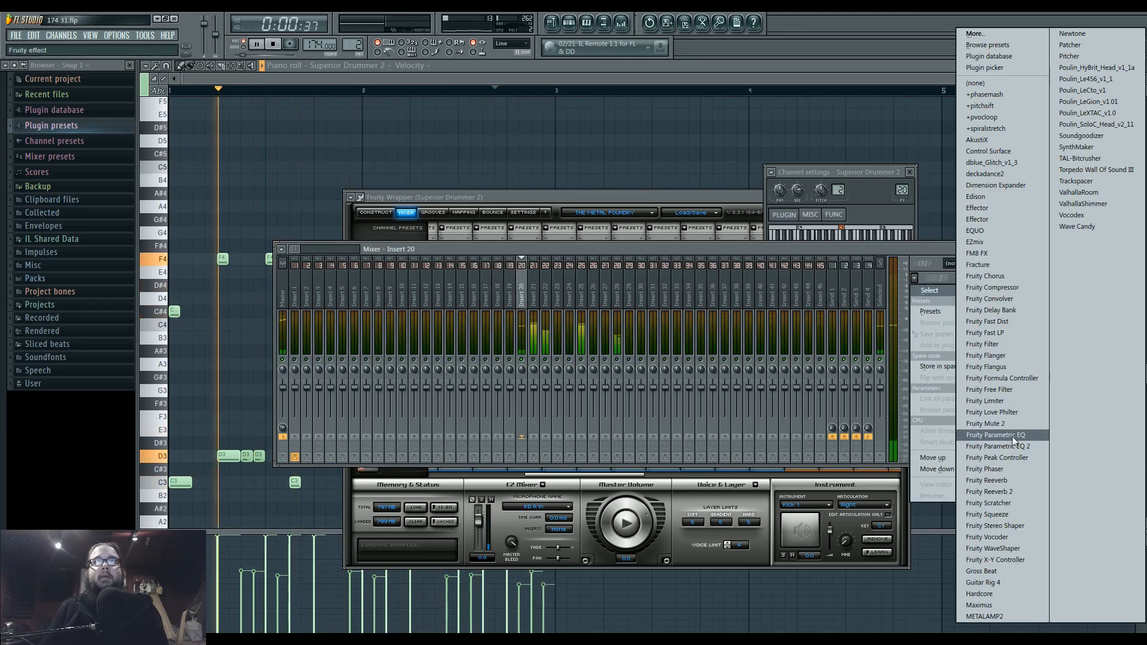
pyautogui.click(992, 436)
pyautogui.moveTo(286, 239); pyautogui.dragTo(371, 216)
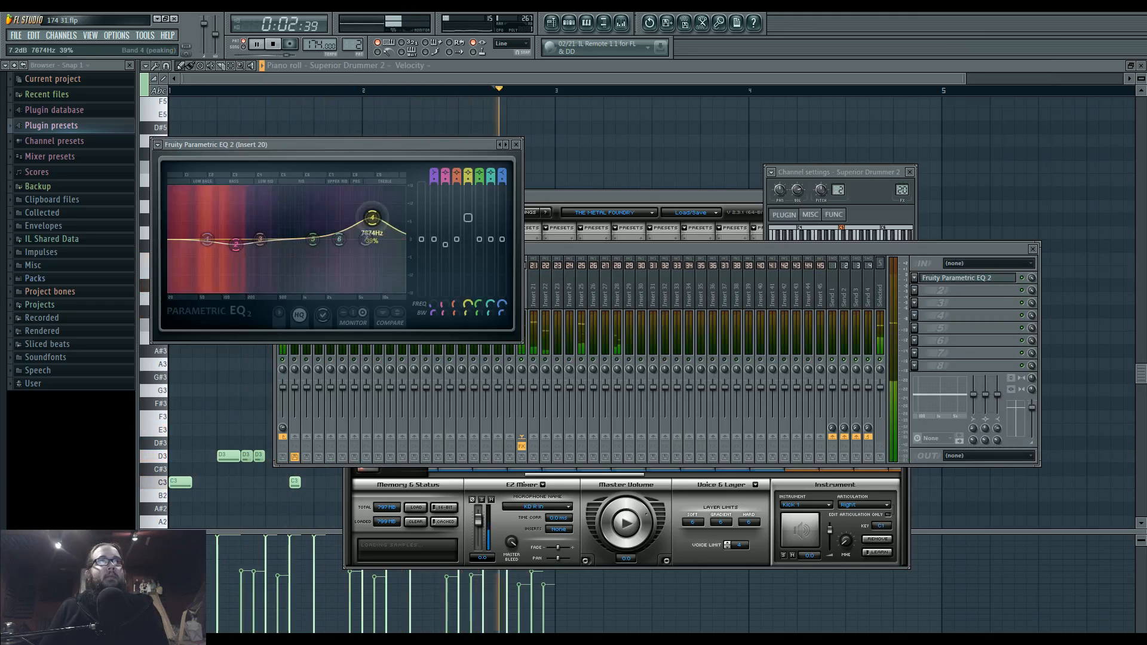
pyautogui.moveTo(312, 239); pyautogui.dragTo(333, 215)
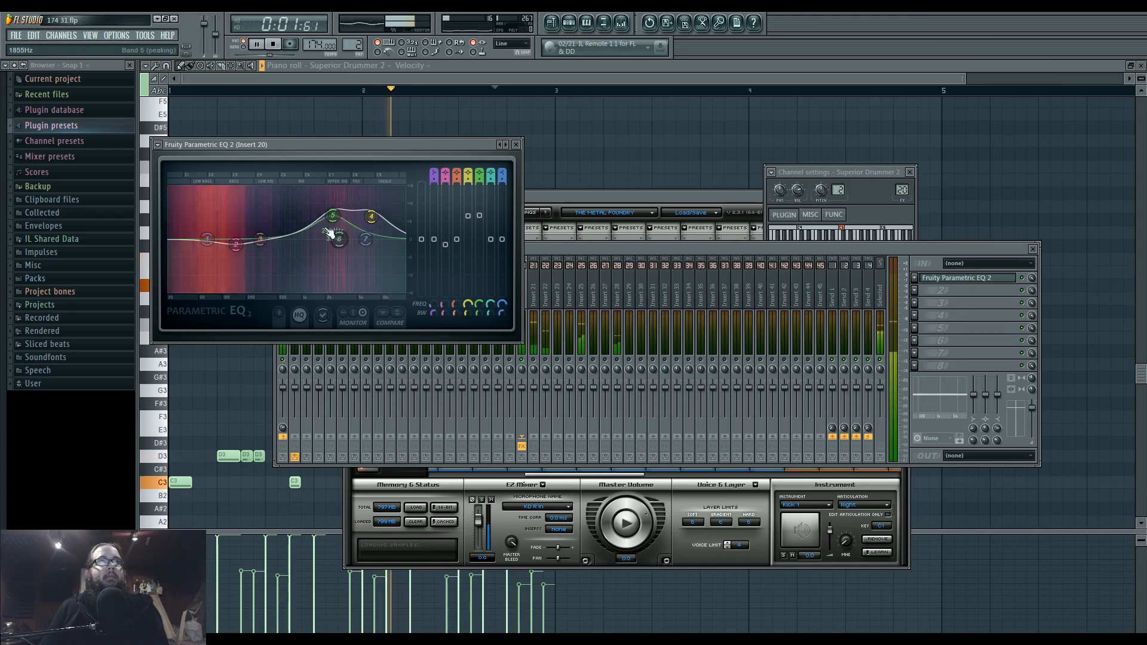
# - Add Fruity Parametric EQ 2 to Insert 21, with a narrow low-mid boost on band 3 and a treble boost on band 5
pyautogui.click(535, 358)
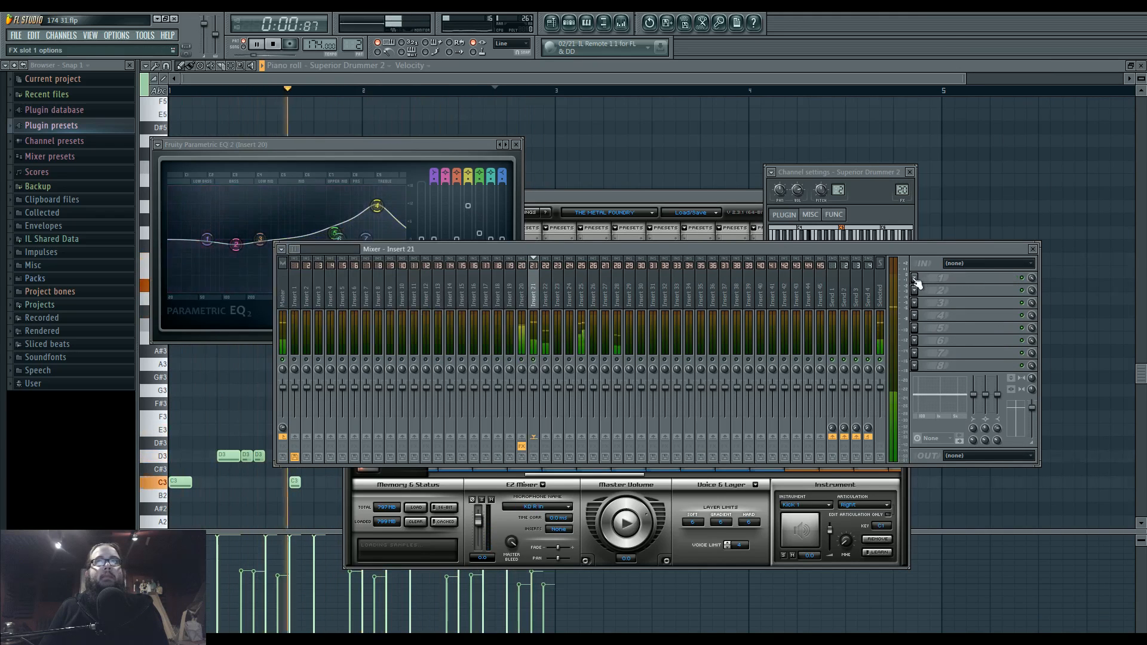
pyautogui.click(956, 278)
pyautogui.click(1034, 444)
pyautogui.moveTo(260, 240); pyautogui.dragTo(387, 220)
pyautogui.moveTo(256, 212); pyautogui.dragTo(255, 217)
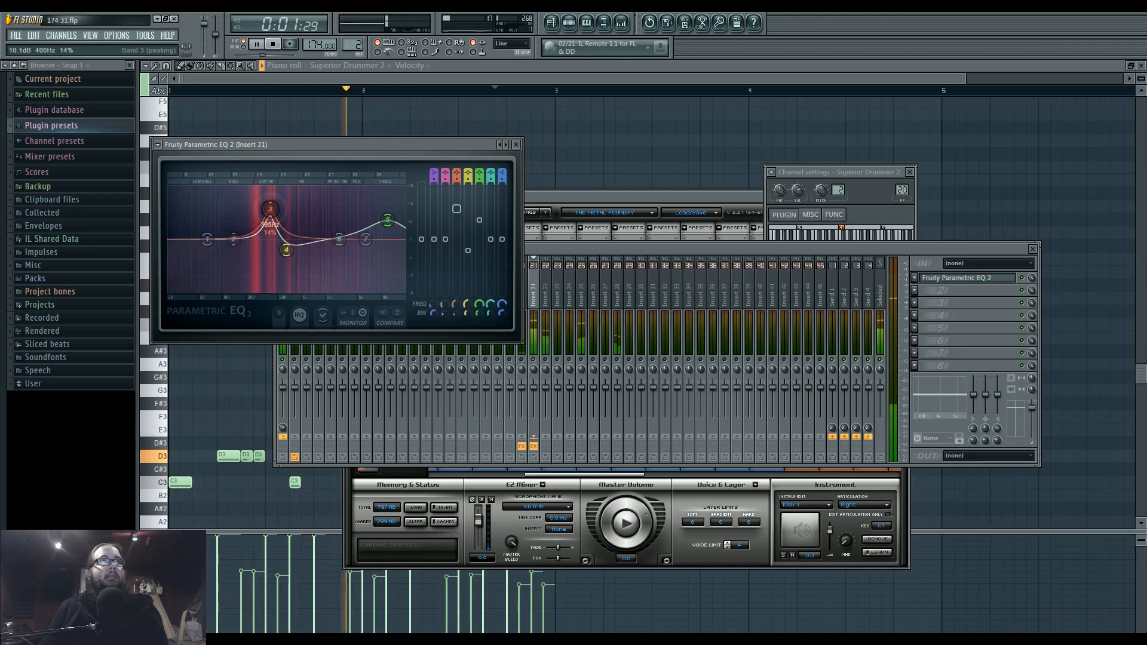
# - Lower the volume of Insert 22 slightly and cut the mids on Insert 25 with its built-in track EQ
pyautogui.click(548, 363)
pyautogui.click(547, 288)
pyautogui.click(584, 362)
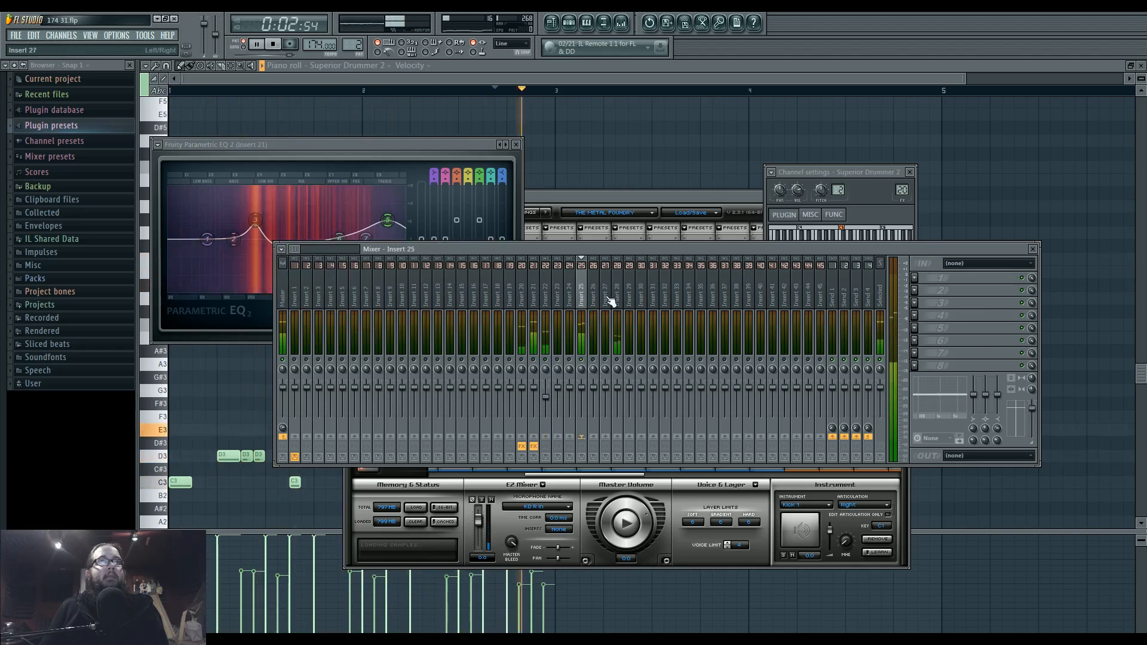
pyautogui.moveTo(984, 387); pyautogui.dragTo(985, 401)
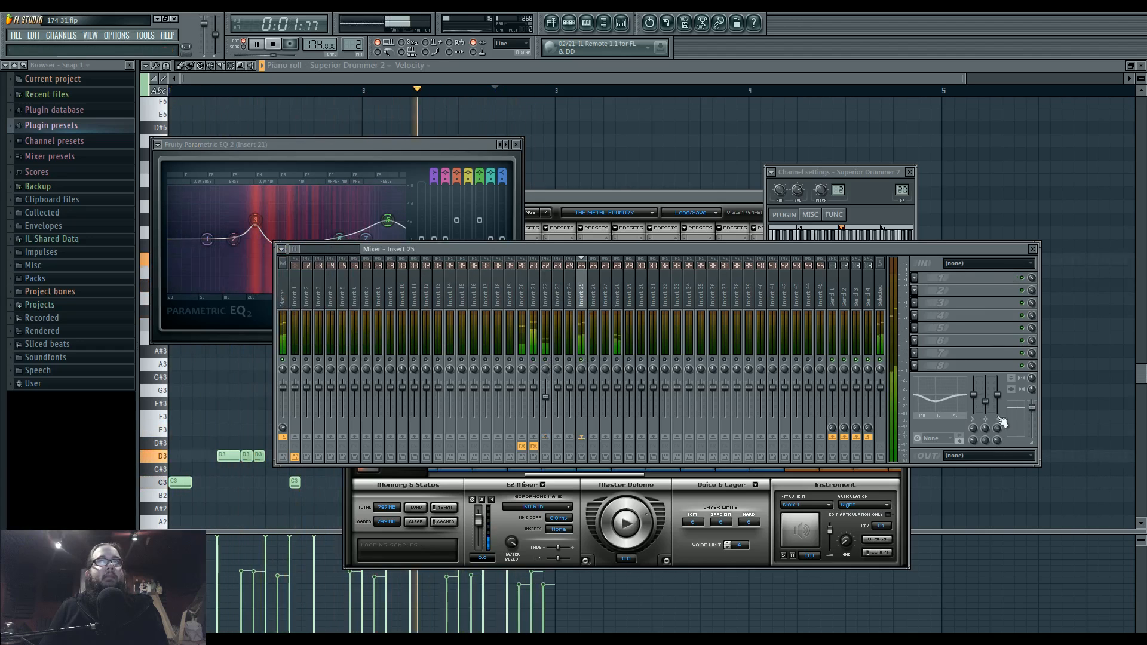
# - Cut the low frequencies on Insert 28 with its track EQ, check the track with mute/solo, and leave the mixer
pyautogui.click(620, 300)
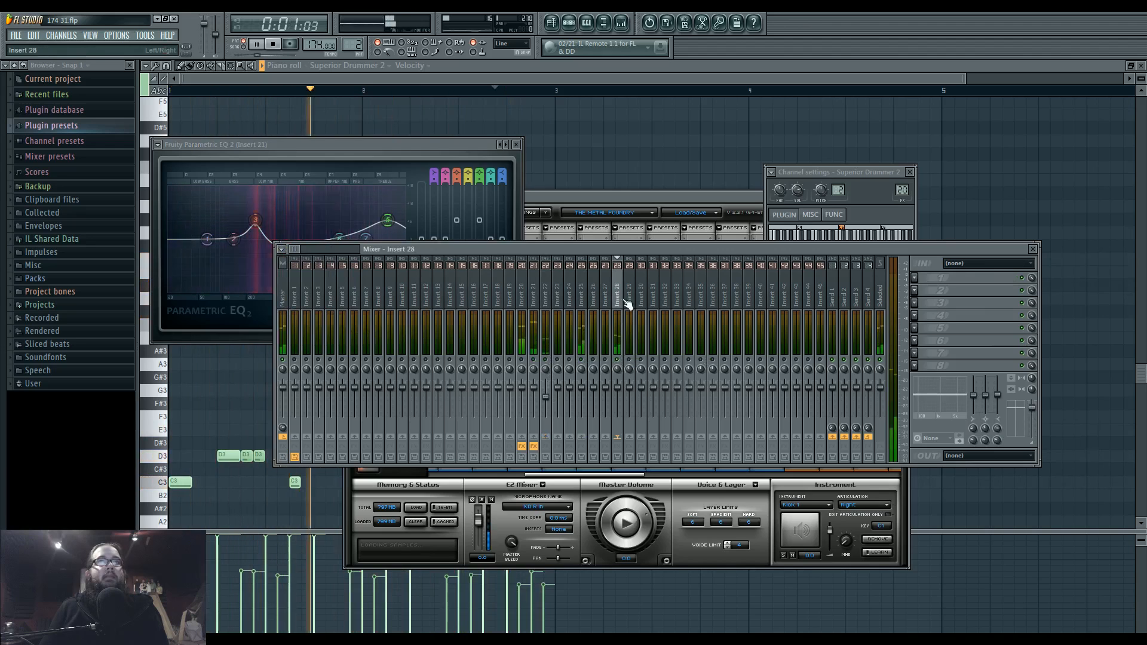
pyautogui.rightClick(617, 360)
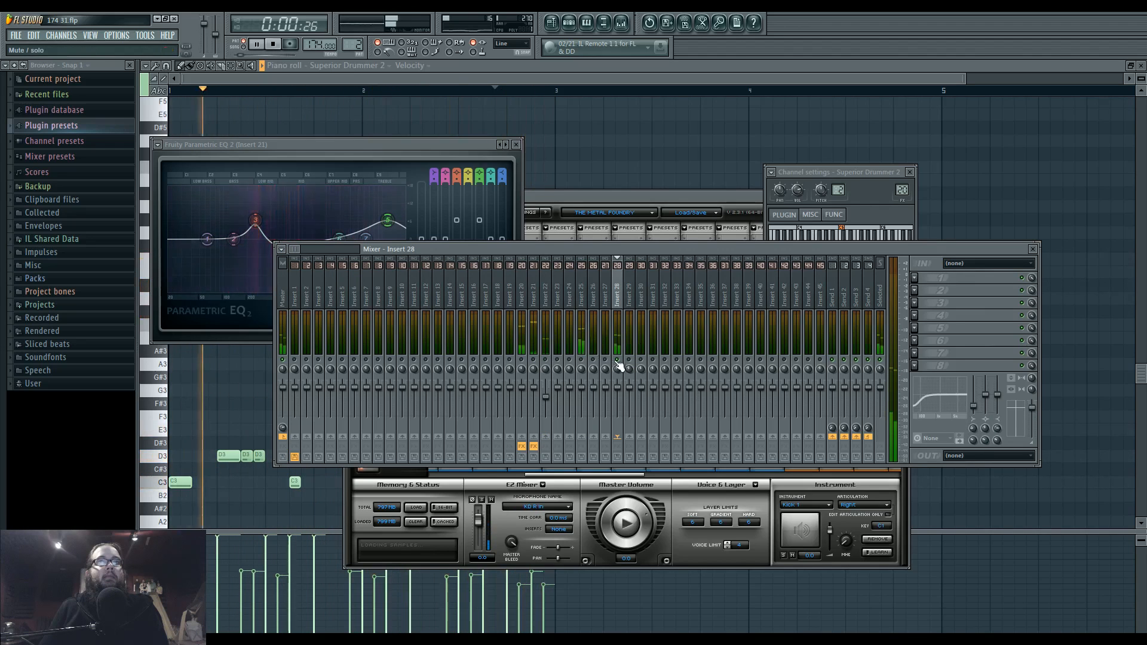
pyautogui.click(624, 188)
pyautogui.rightClick(626, 194)
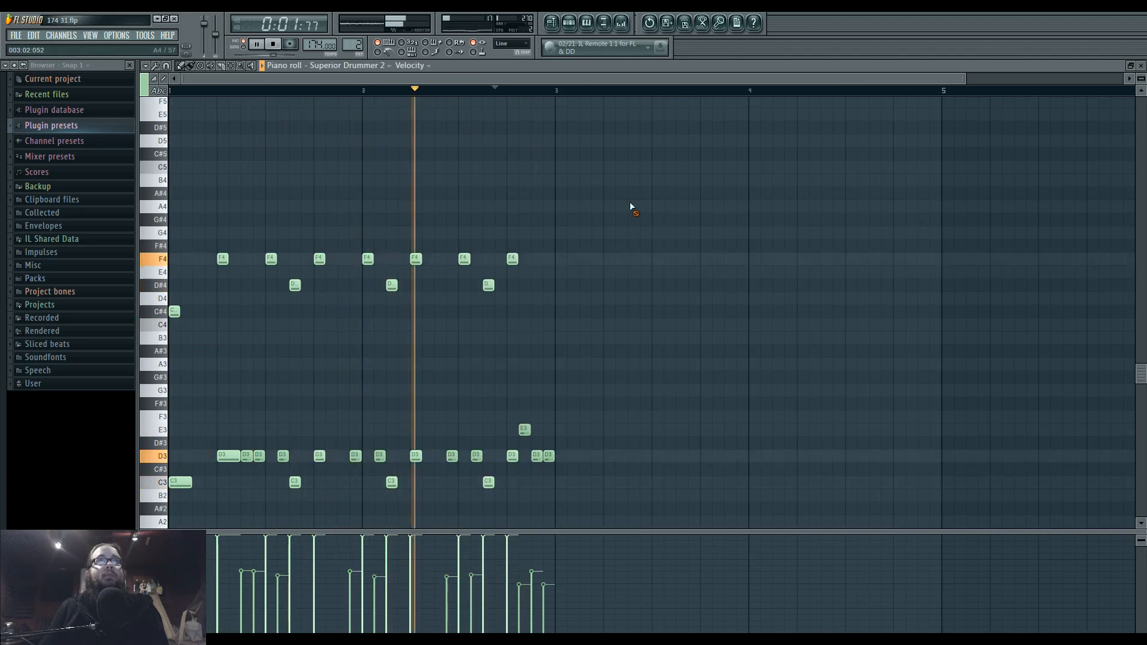
# - Raise the Mono Far microphone fader in the Superior Drummer mixer and return to the project mixer
pyautogui.click(570, 24)
pyautogui.click(545, 408)
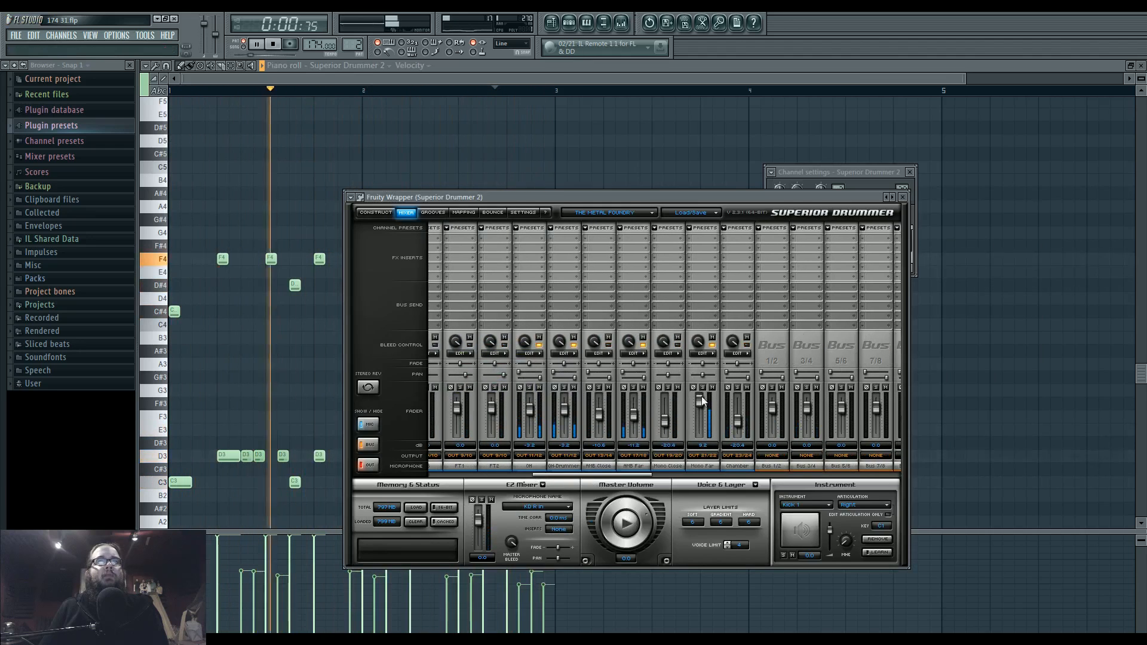
pyautogui.click(902, 190)
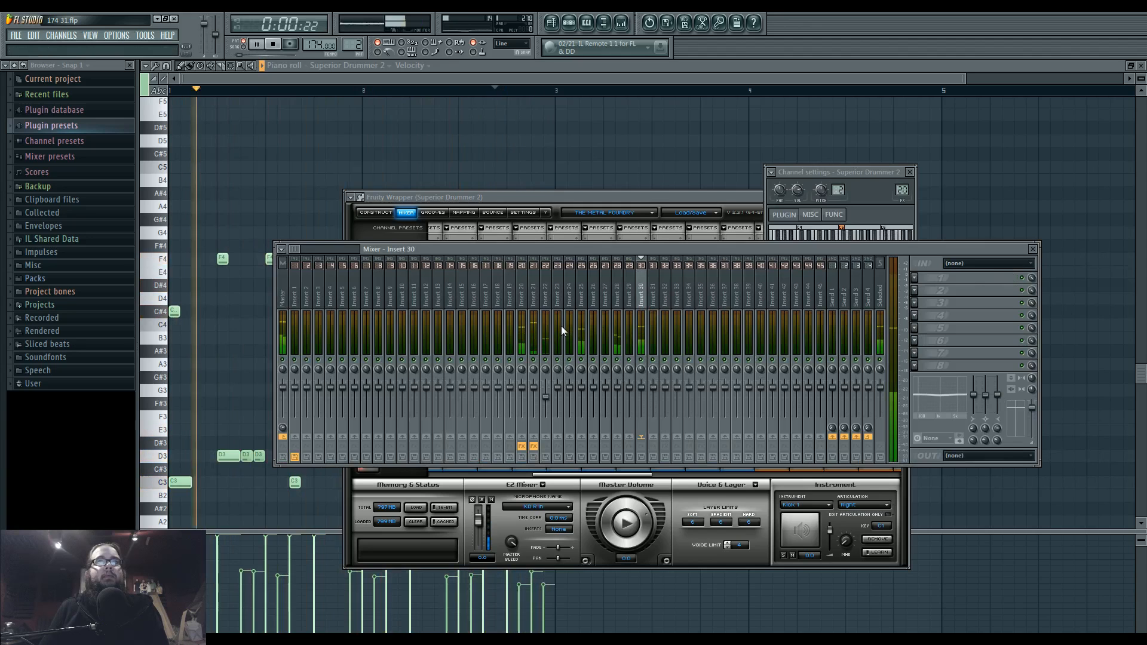
# - Lower the volume of Insert 30 slightly and stop playback
pyautogui.moveTo(641, 388)
pyautogui.mouseDown()
pyautogui.moveTo(582, 390)
pyautogui.moveTo(619, 388)
pyautogui.mouseUp()
pyautogui.press('space')
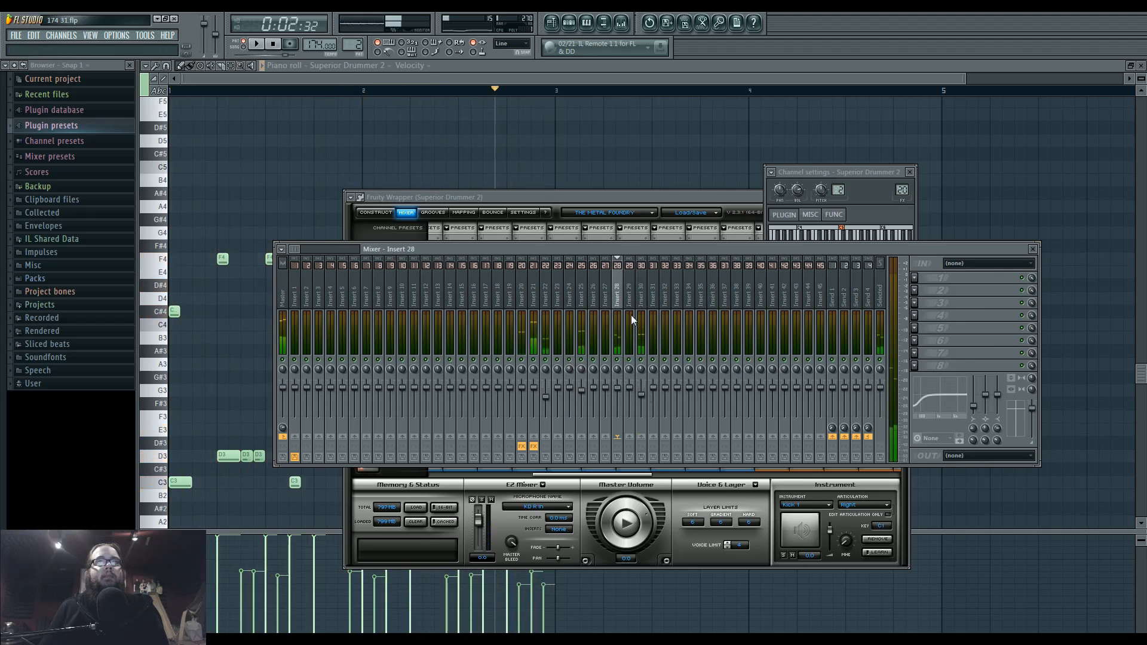
# - Route the drum tracks from Insert 30 down to Insert 20 exclusively into Insert 19 as a drum bus
pyautogui.click(632, 290)
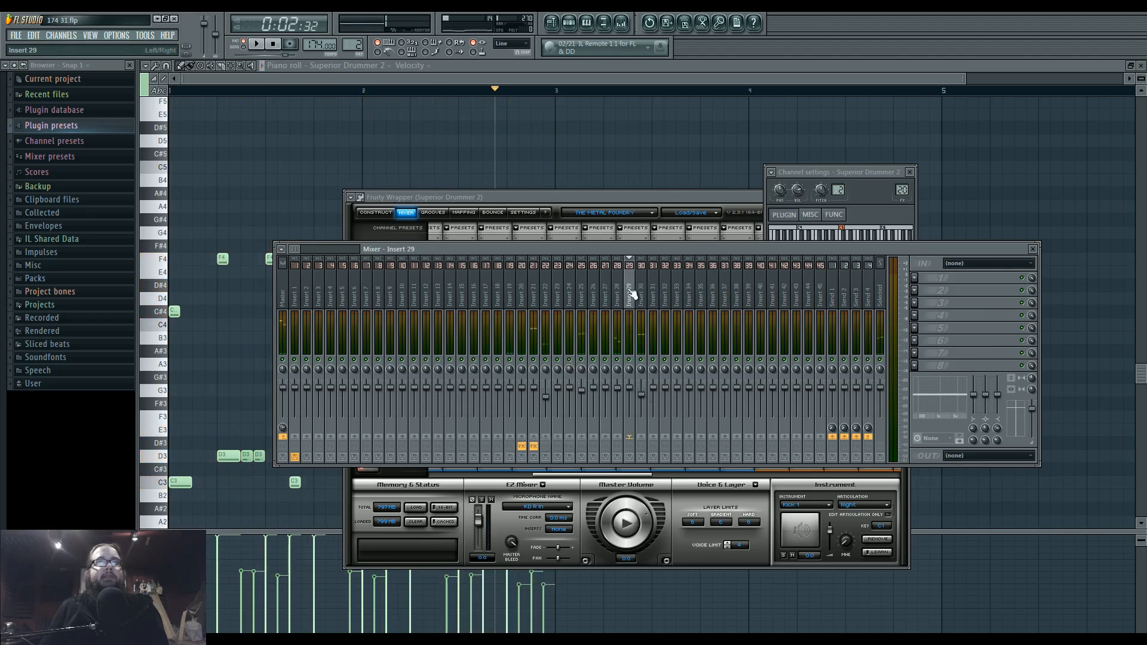
pyautogui.click(510, 436)
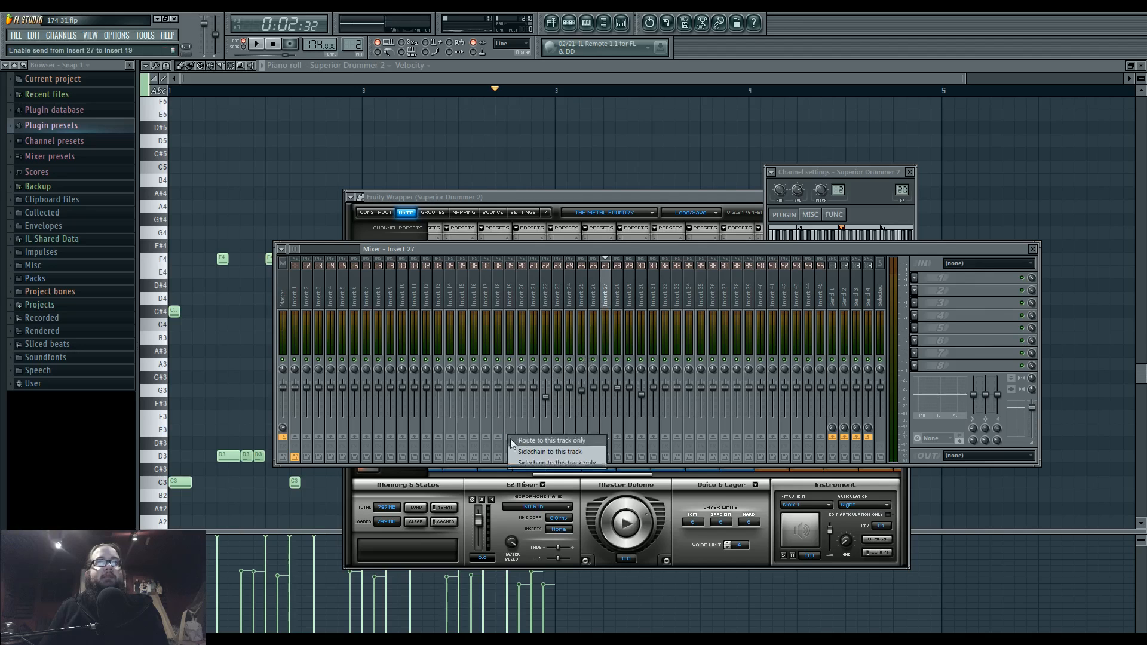
pyautogui.click(511, 436)
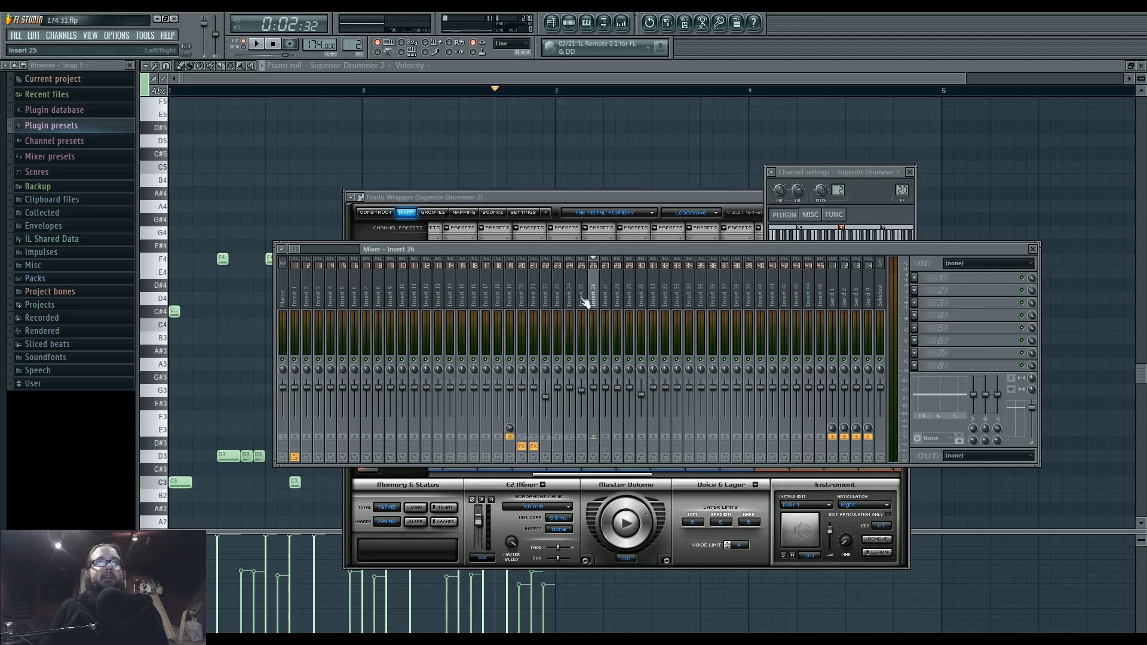
pyautogui.click(511, 437)
pyautogui.click(517, 438)
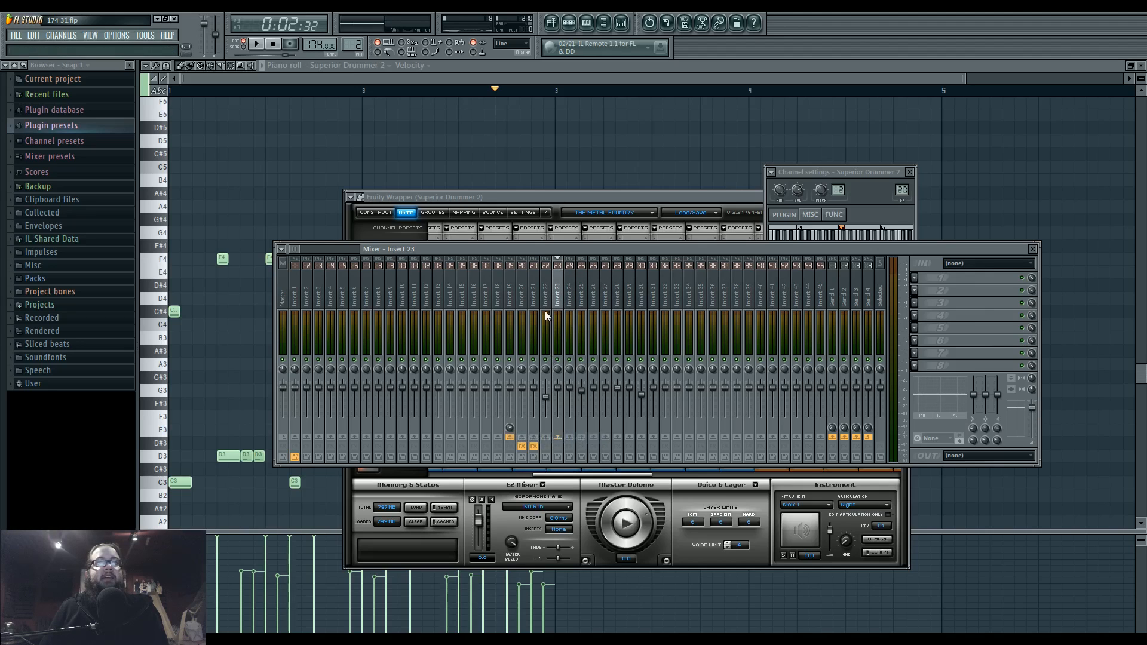
pyautogui.click(535, 346)
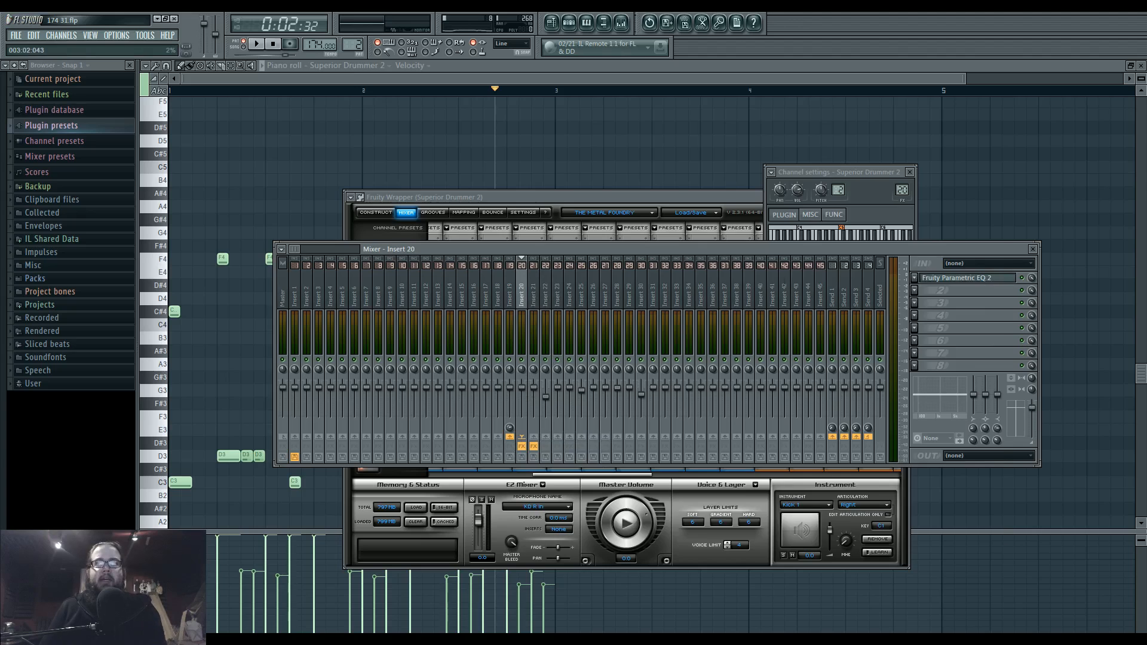
pyautogui.hotkey('alt', 'Tab')
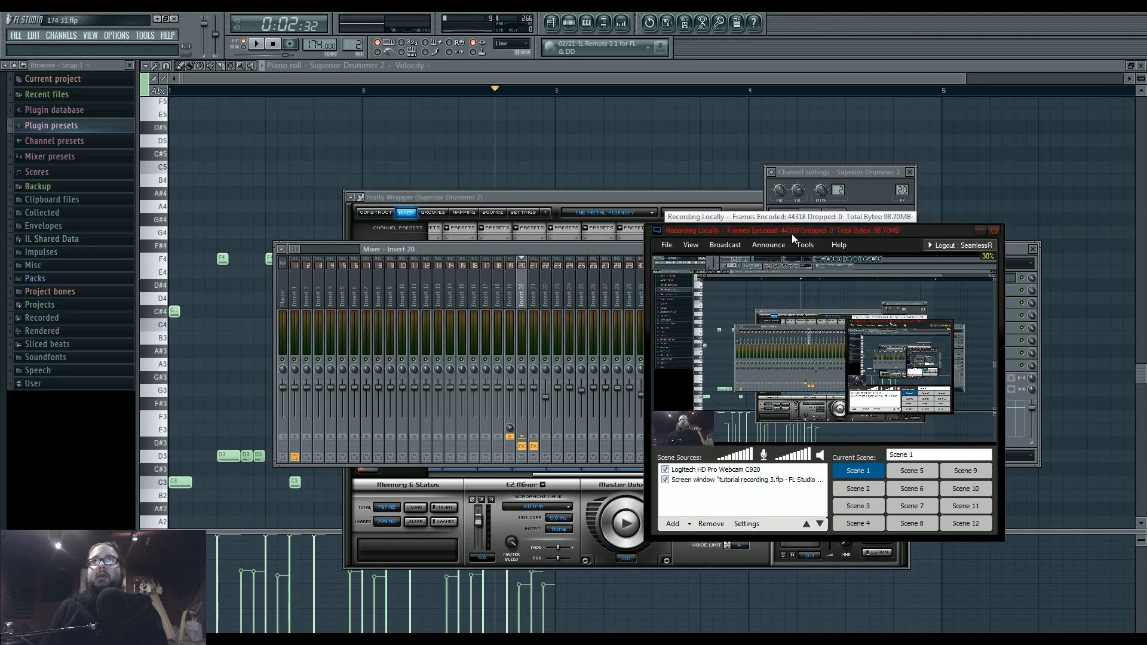
pyautogui.click(980, 230)
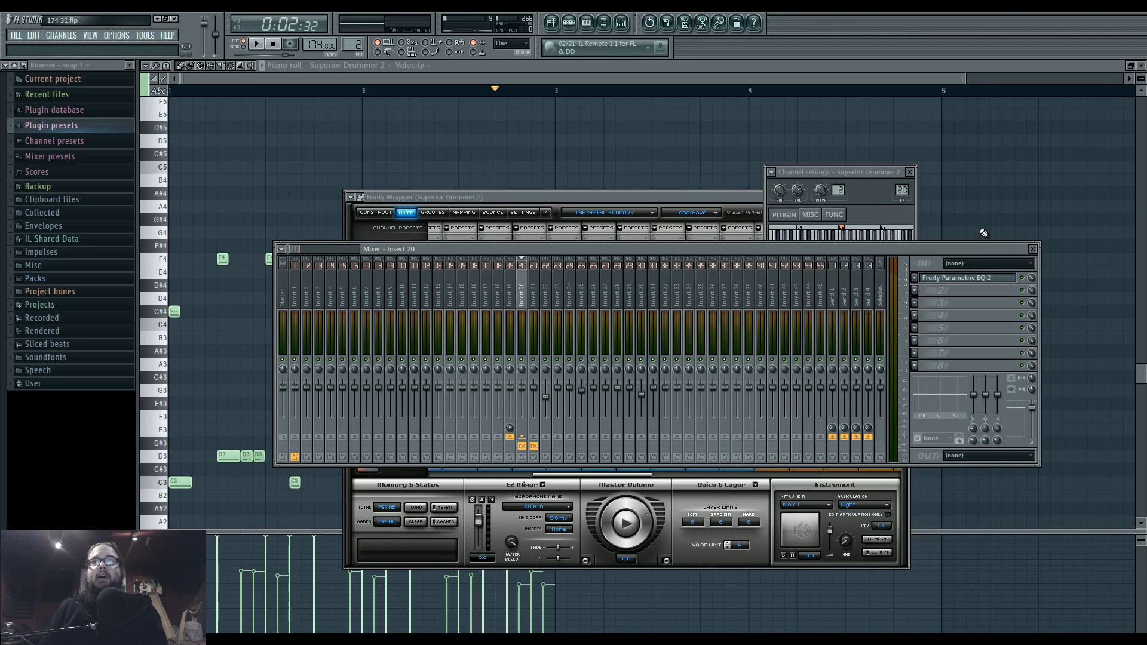
pyautogui.moveTo(609, 246)
pyautogui.mouseDown()
pyautogui.moveTo(600, 264)
pyautogui.moveTo(616, 246)
pyautogui.mouseUp()
pyautogui.press('space')
pyautogui.click(518, 287)
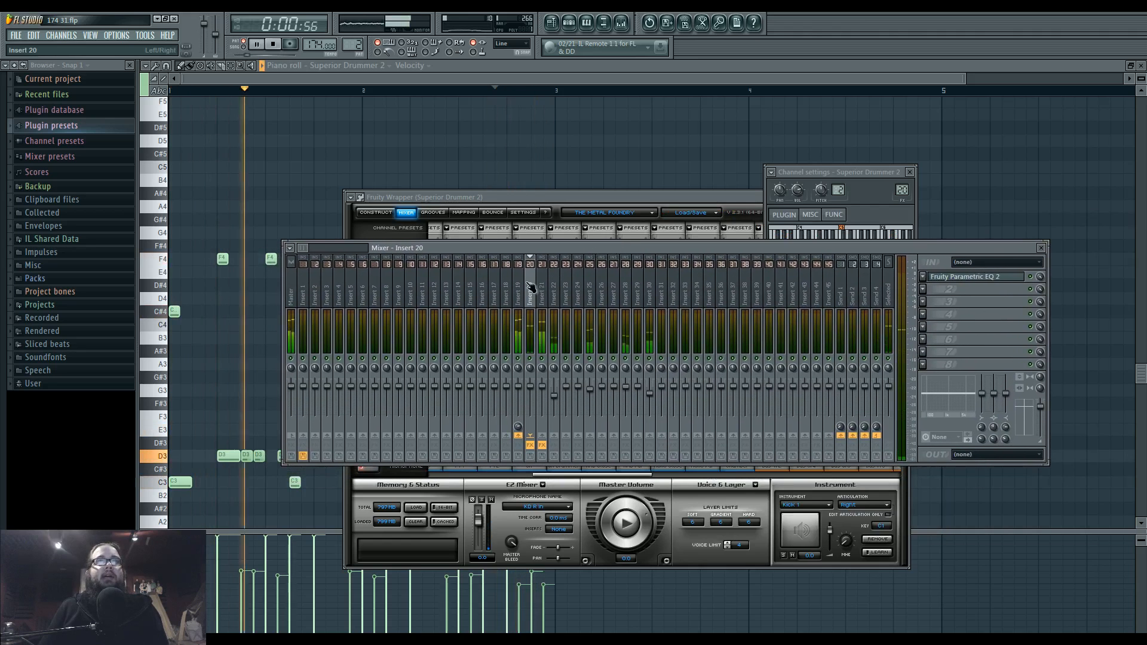
pyautogui.click(923, 276)
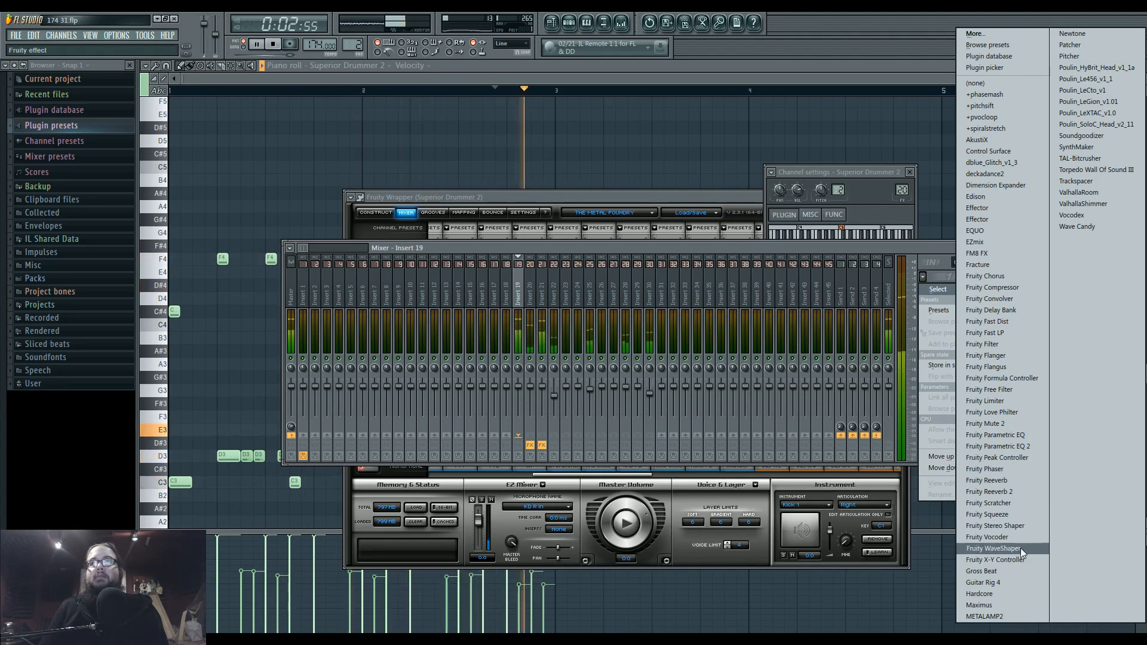
pyautogui.click(694, 186)
# - Adjust the pitch of the 24" Paiste Giant Beat Ride slightly in Superior Drummer and return to the piano roll
pyautogui.click(568, 23)
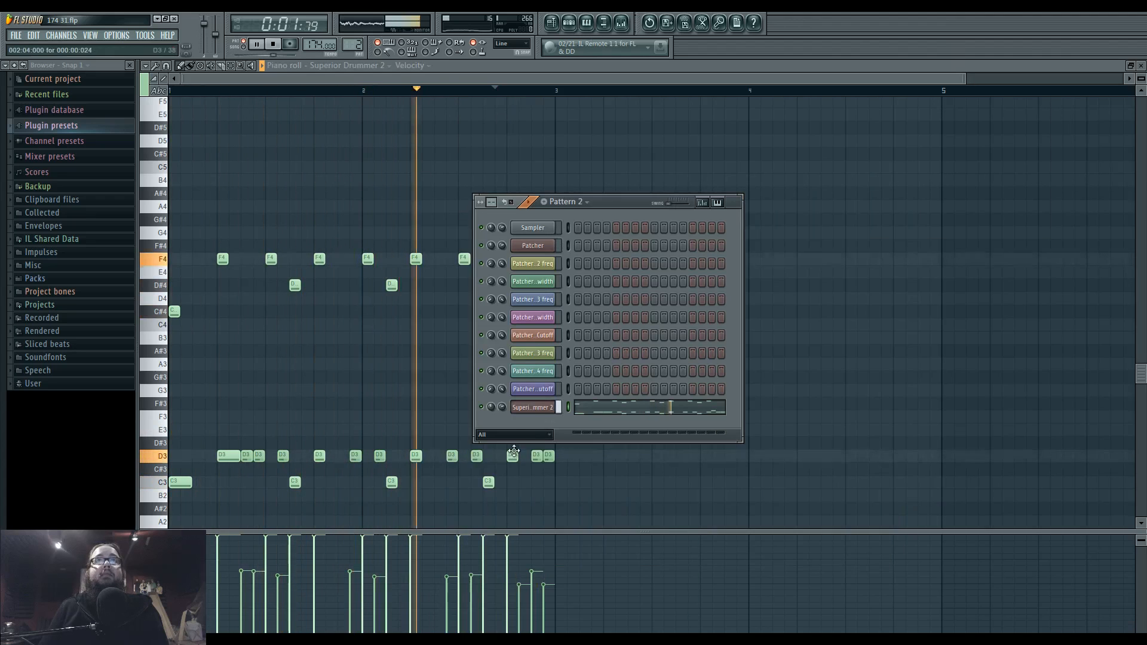
pyautogui.click(541, 404)
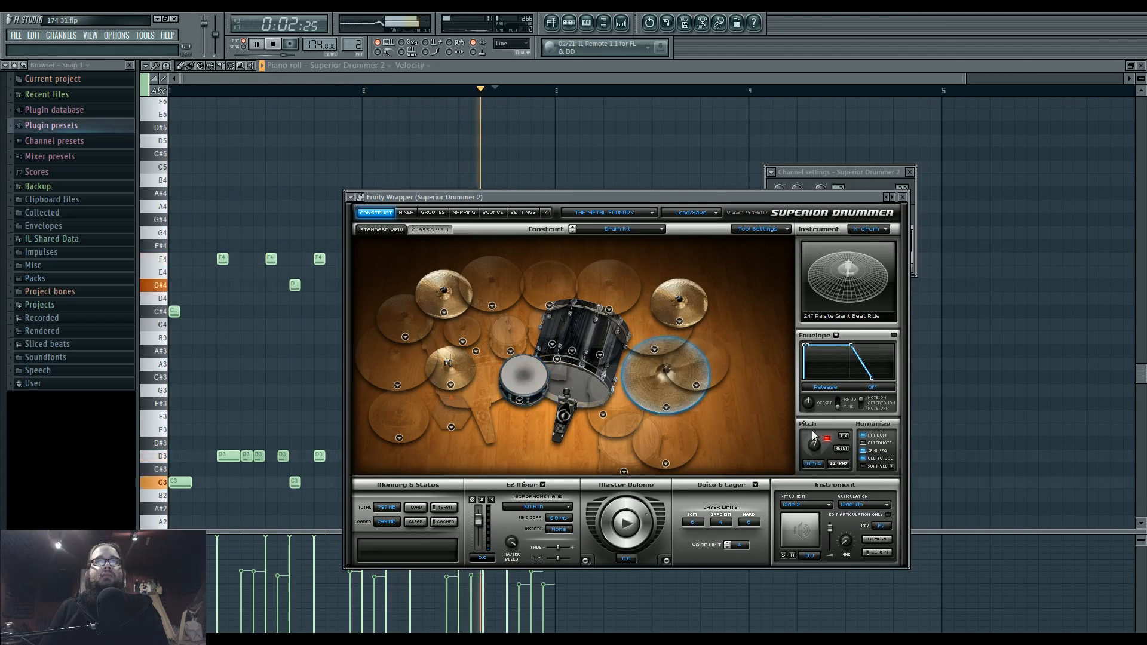
pyautogui.moveTo(814, 445); pyautogui.dragTo(816, 449)
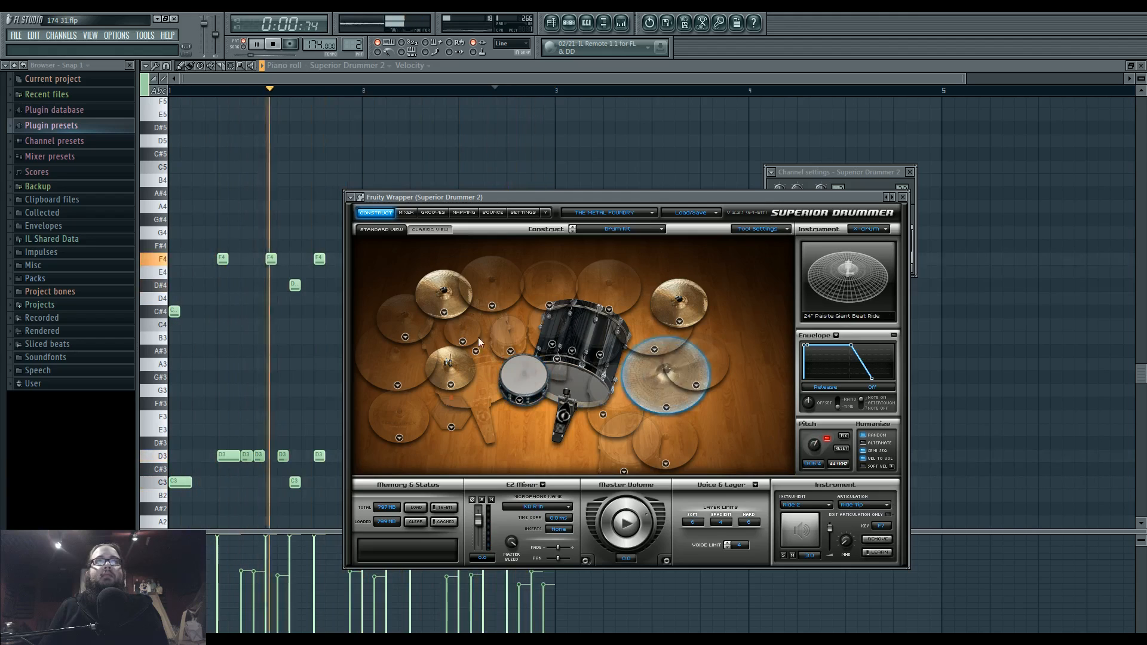
pyautogui.press('Escape')
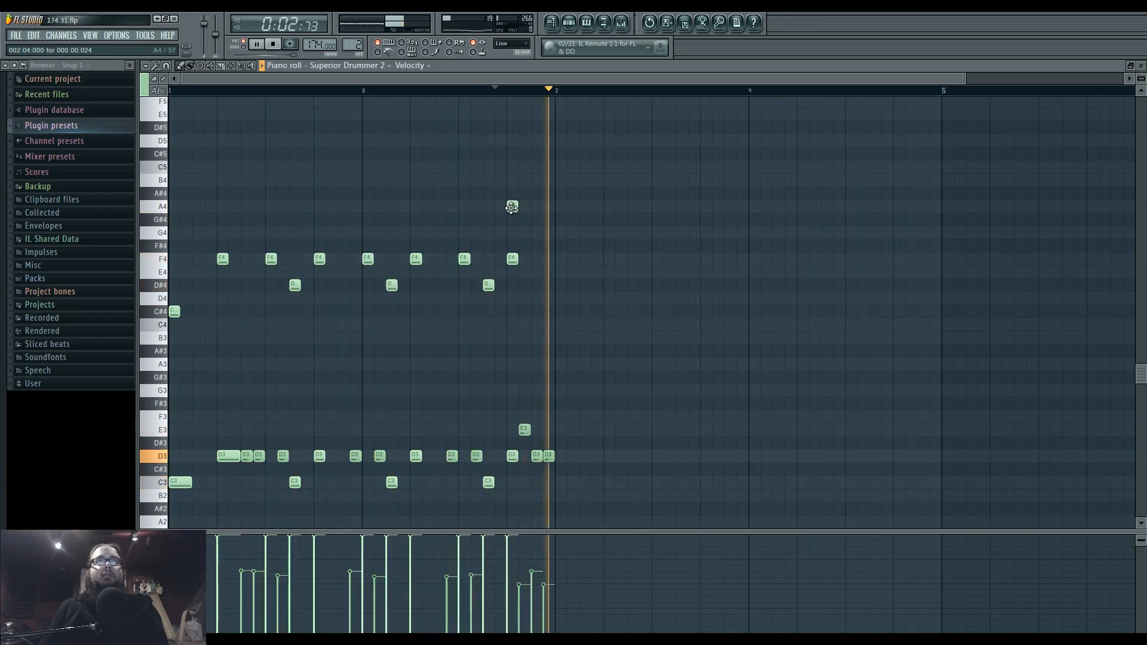
# - Add an A4 note and a C5 note near the end of the drum pattern's second bar
pyautogui.click(488, 206)
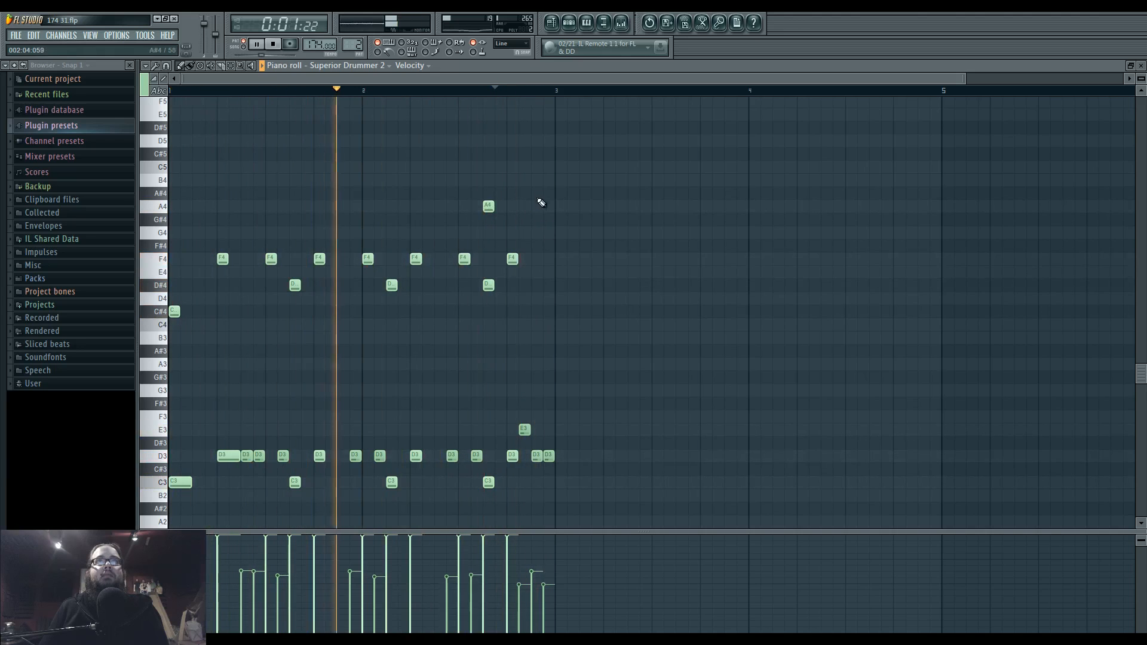
pyautogui.click(536, 166)
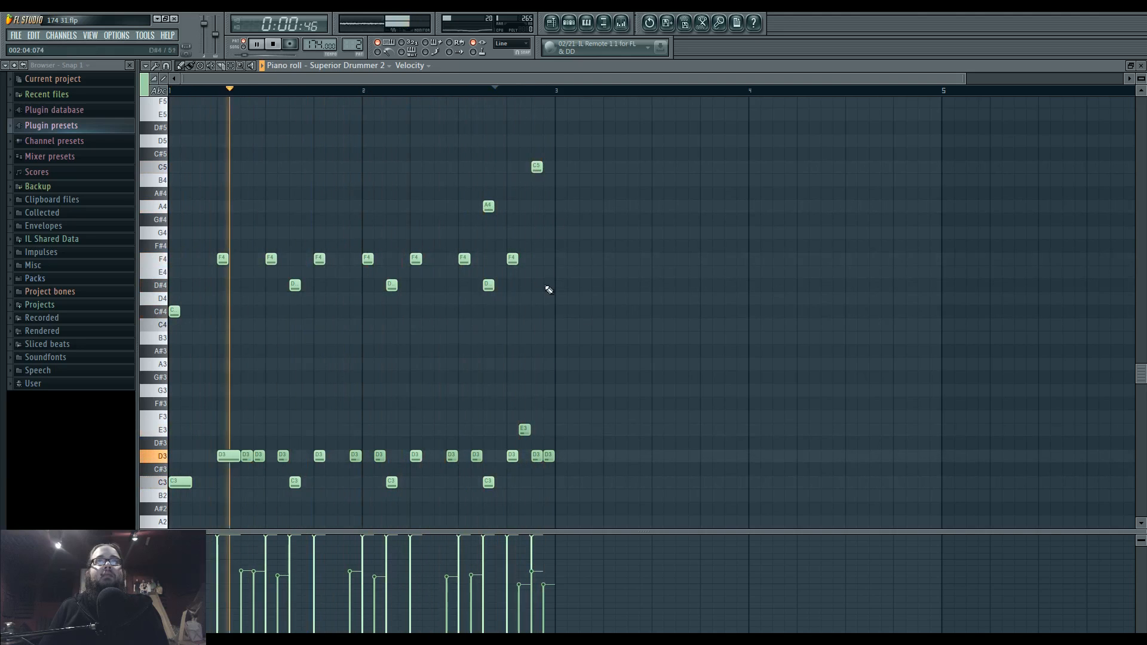
# - Add Maximus to the first effect slot of Insert 19 and move its window clear for editing
pyautogui.click(568, 25)
pyautogui.click(623, 24)
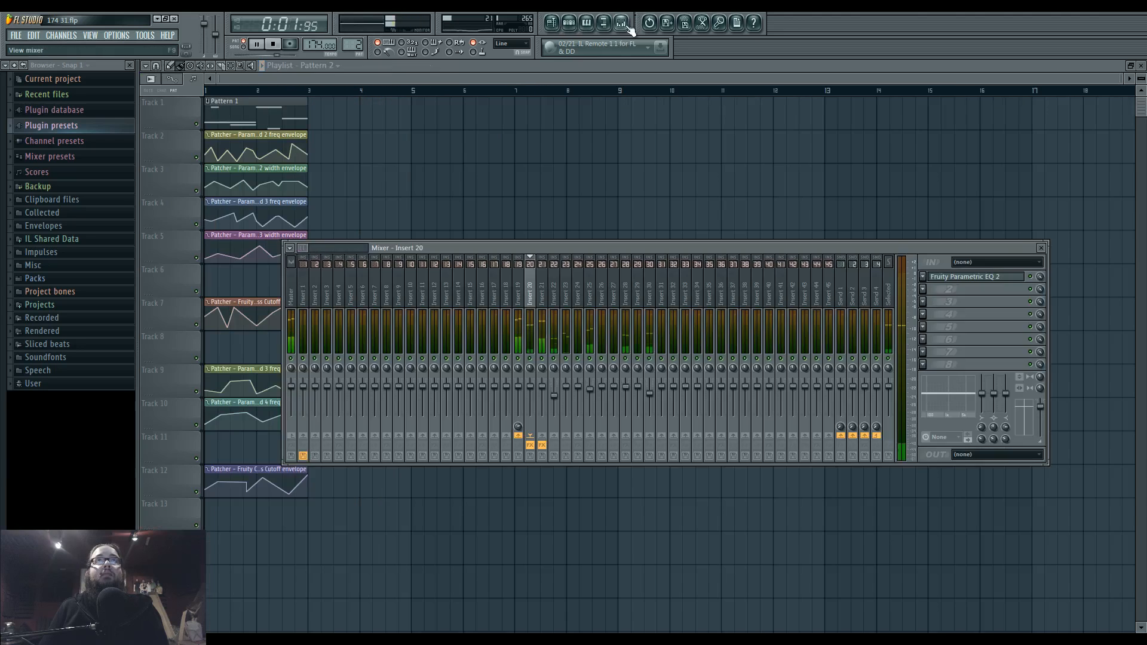
pyautogui.click(569, 24)
pyautogui.click(751, 248)
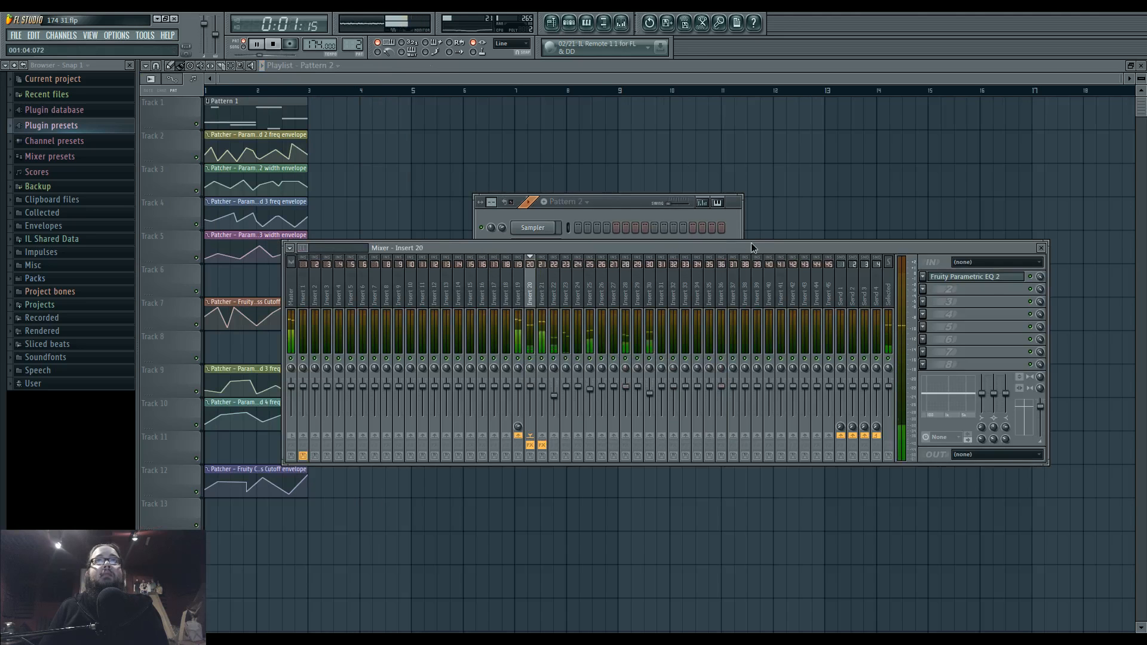
pyautogui.click(525, 300)
pyautogui.click(922, 277)
pyautogui.click(985, 605)
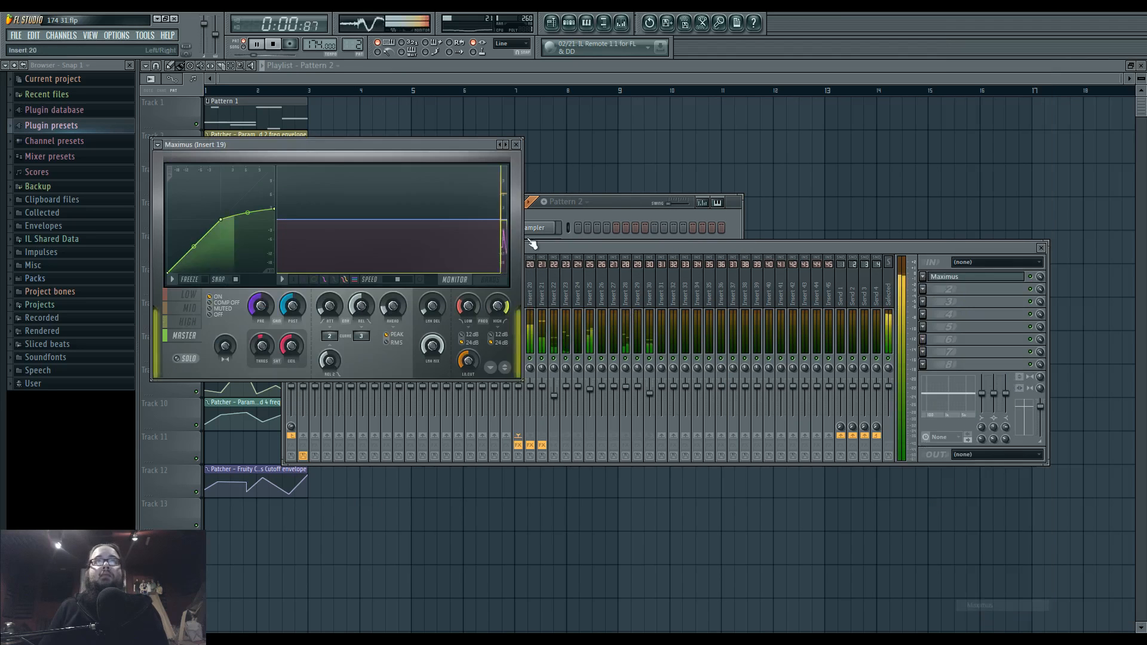
pyautogui.rightClick(505, 145)
pyautogui.click(527, 245)
pyautogui.moveTo(471, 146); pyautogui.dragTo(607, 172)
# - Check the low band and the band spectrum in Maximus, and steepen the mid band's compression curve with a lower threshold
pyautogui.click(325, 321)
pyautogui.click(625, 305)
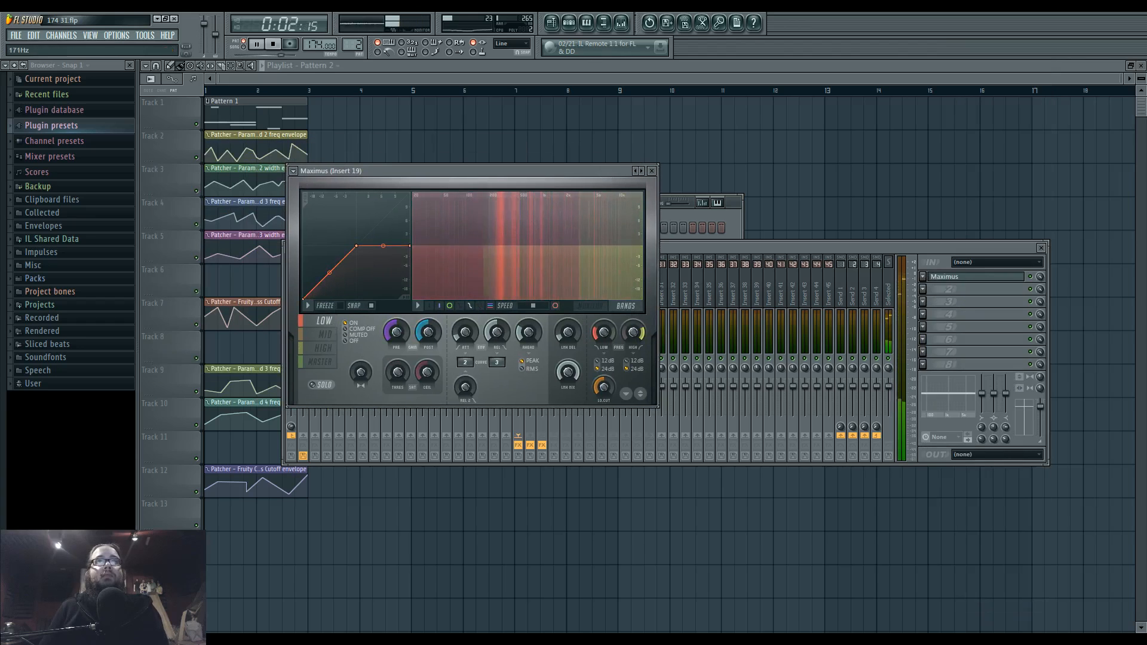
pyautogui.click(590, 306)
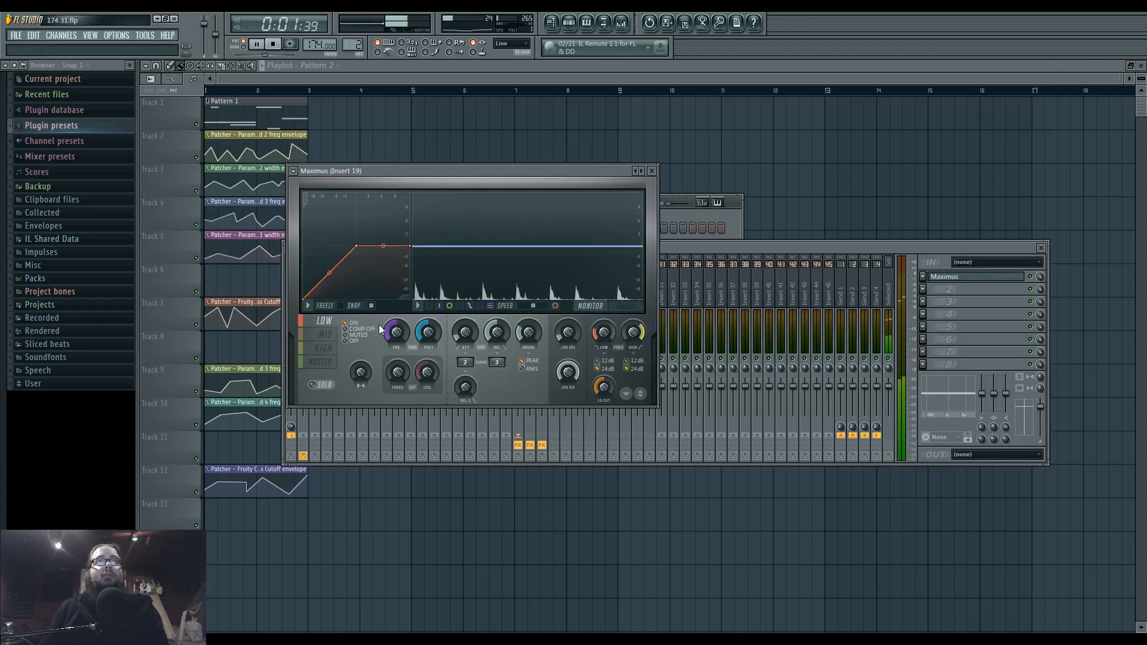
pyautogui.click(325, 334)
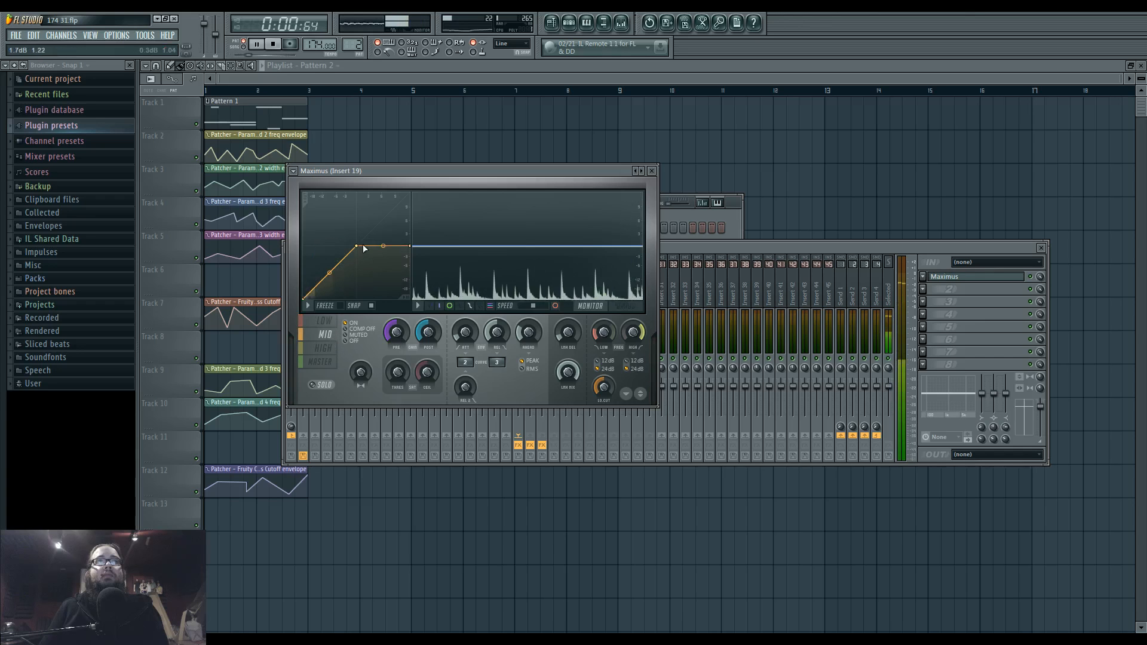
pyautogui.click(326, 348)
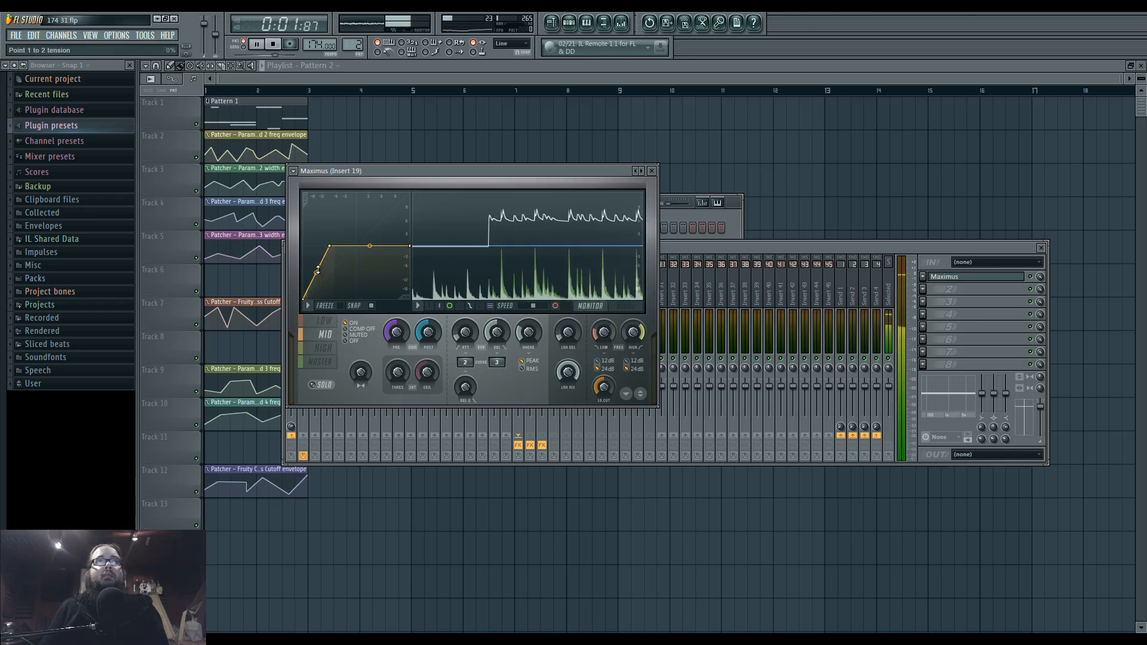
# - Bend the master band's compression curve upward in Maximus and adjust its release
pyautogui.click(320, 362)
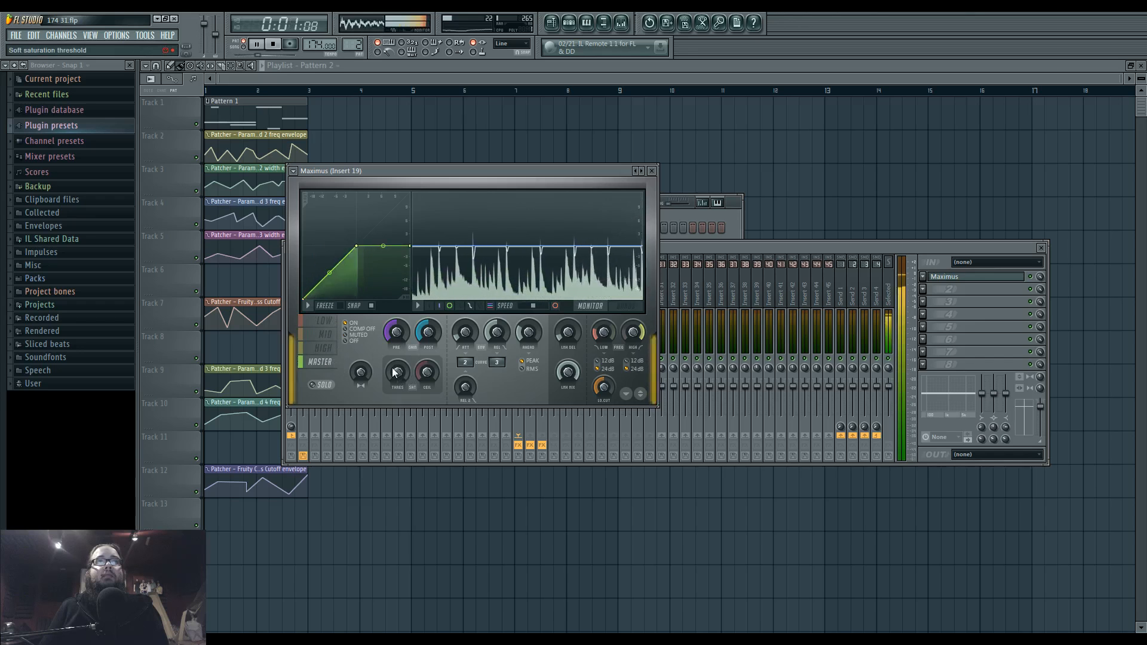
pyautogui.moveTo(329, 273); pyautogui.dragTo(330, 261)
pyautogui.moveTo(491, 335); pyautogui.dragTo(491, 329)
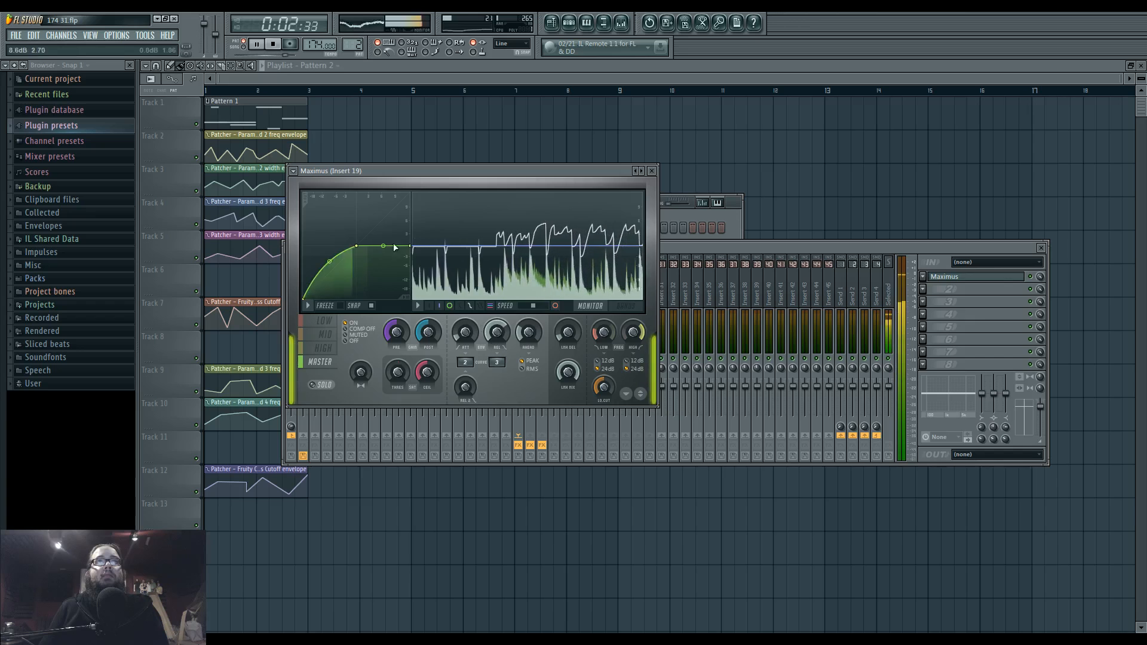
# - Cut the mids in Insert 21's Fruity Parametric EQ 2, lowering bands 3 and 4 slightly and band 6 at about 815 Hz, and stop playback
pyautogui.click(666, 247)
pyautogui.click(542, 299)
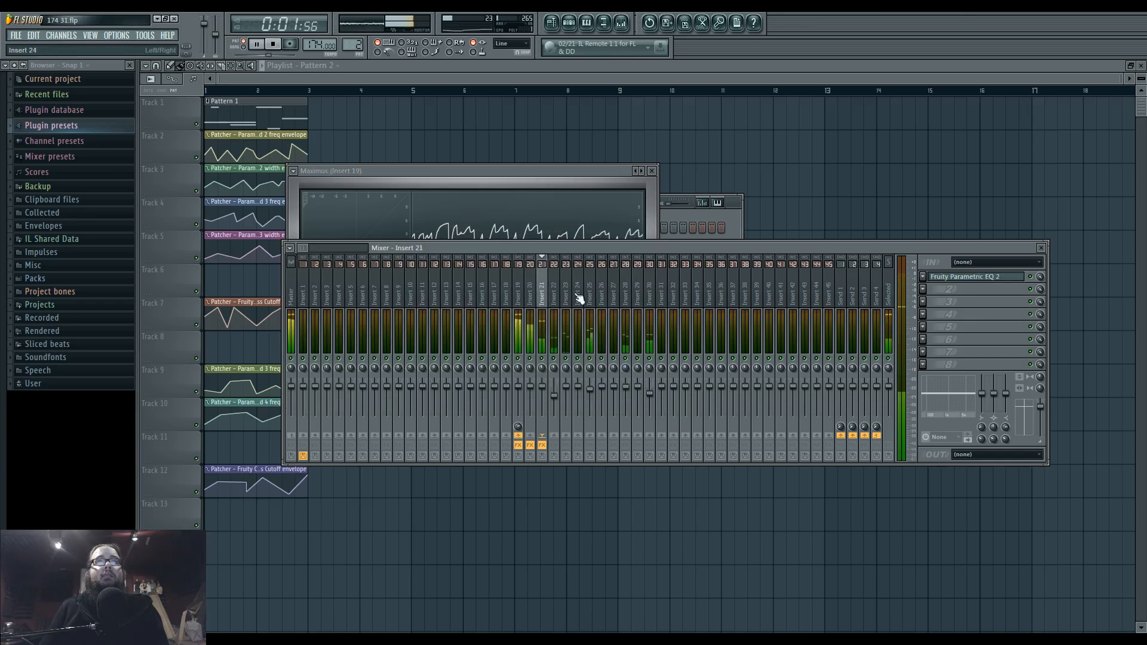
pyautogui.click(943, 276)
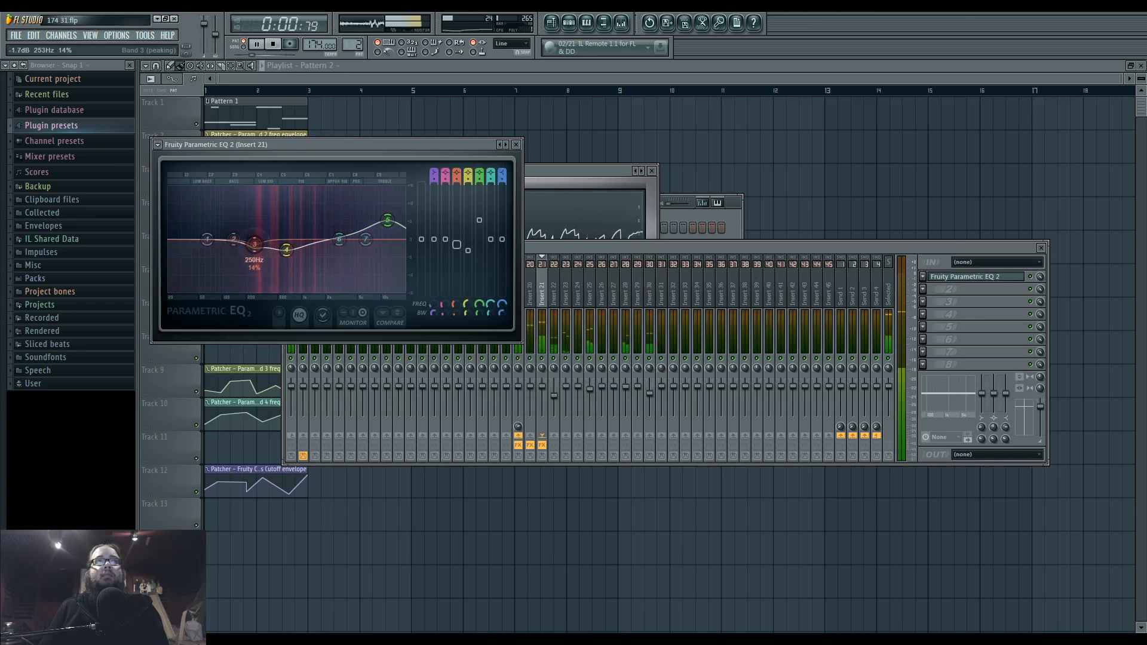
pyautogui.moveTo(340, 240); pyautogui.dragTo(343, 264)
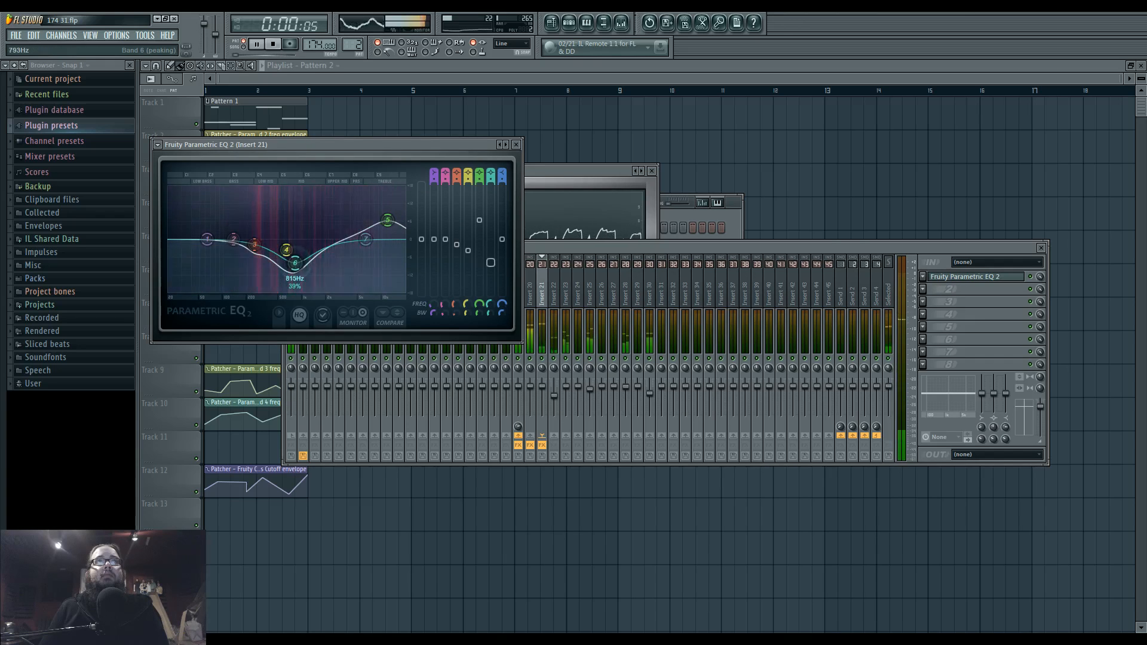
pyautogui.click(646, 249)
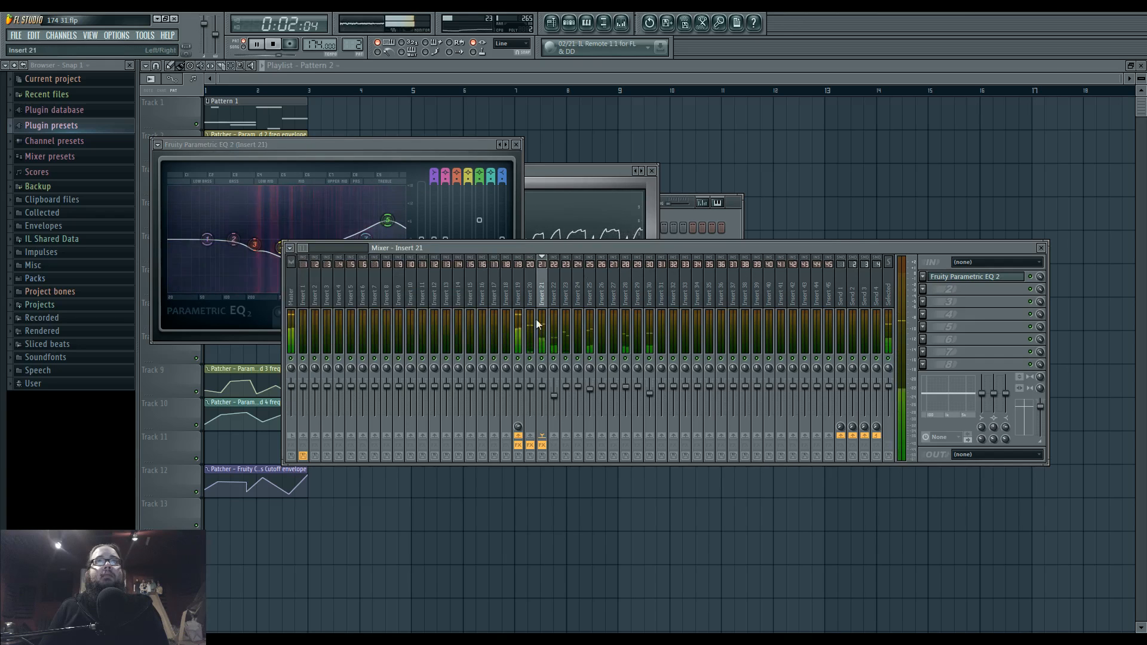
pyautogui.click(531, 302)
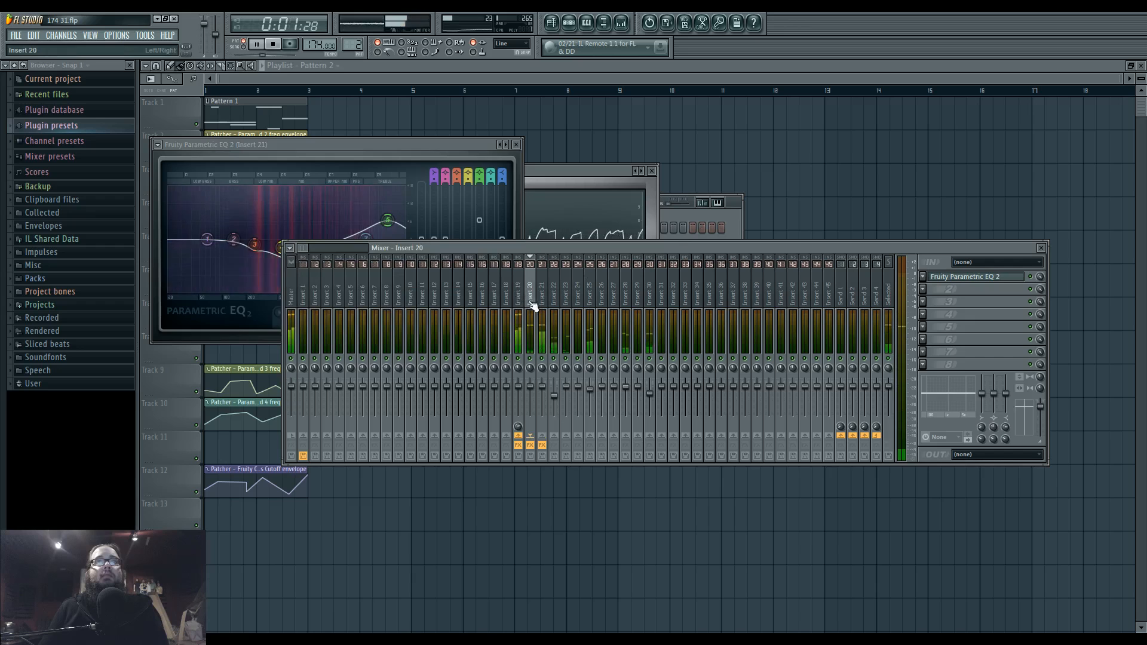
pyautogui.press('space')
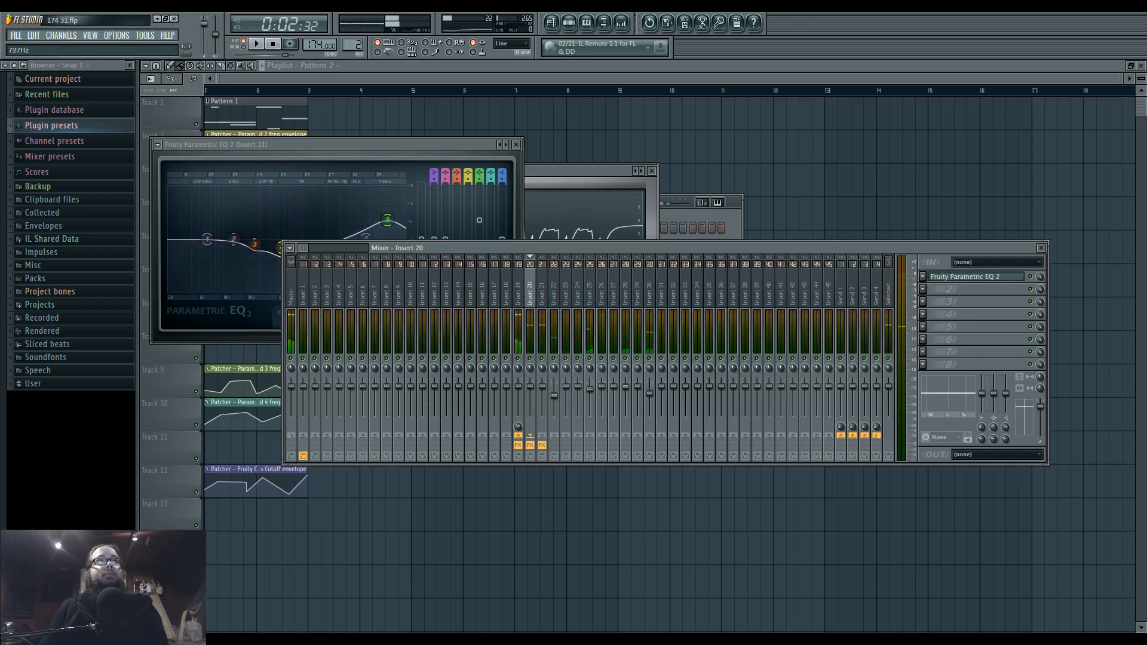
# - Show the channel rack and browse the sample packs through extra and Samples into a subfolder of 1-Kick
pyautogui.click(570, 27)
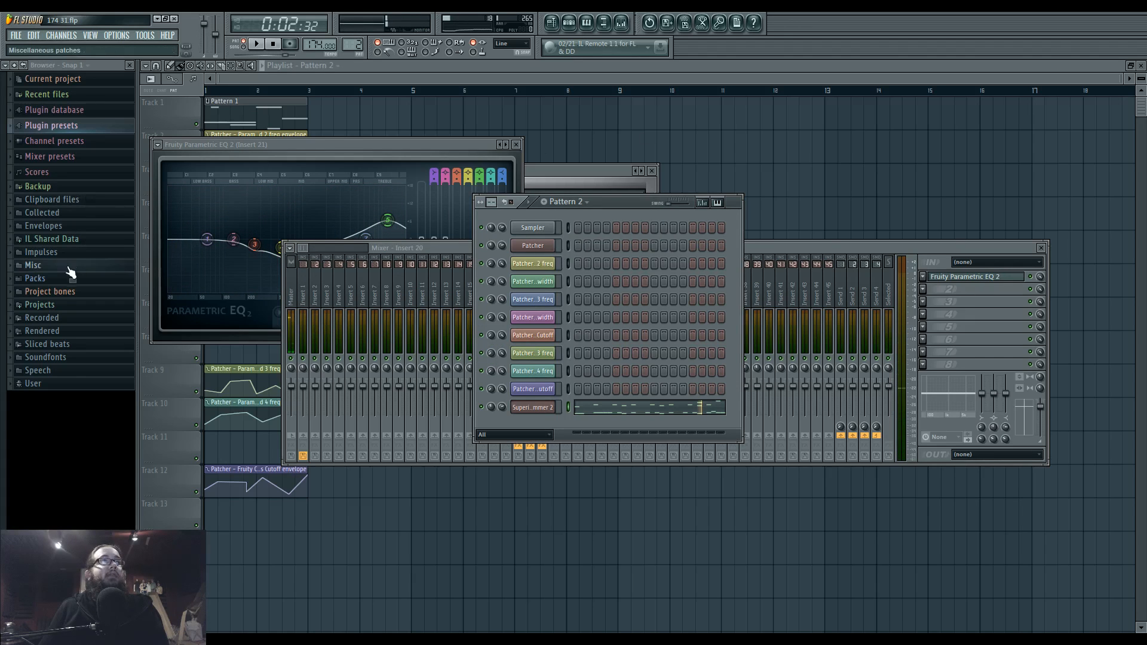
pyautogui.click(84, 280)
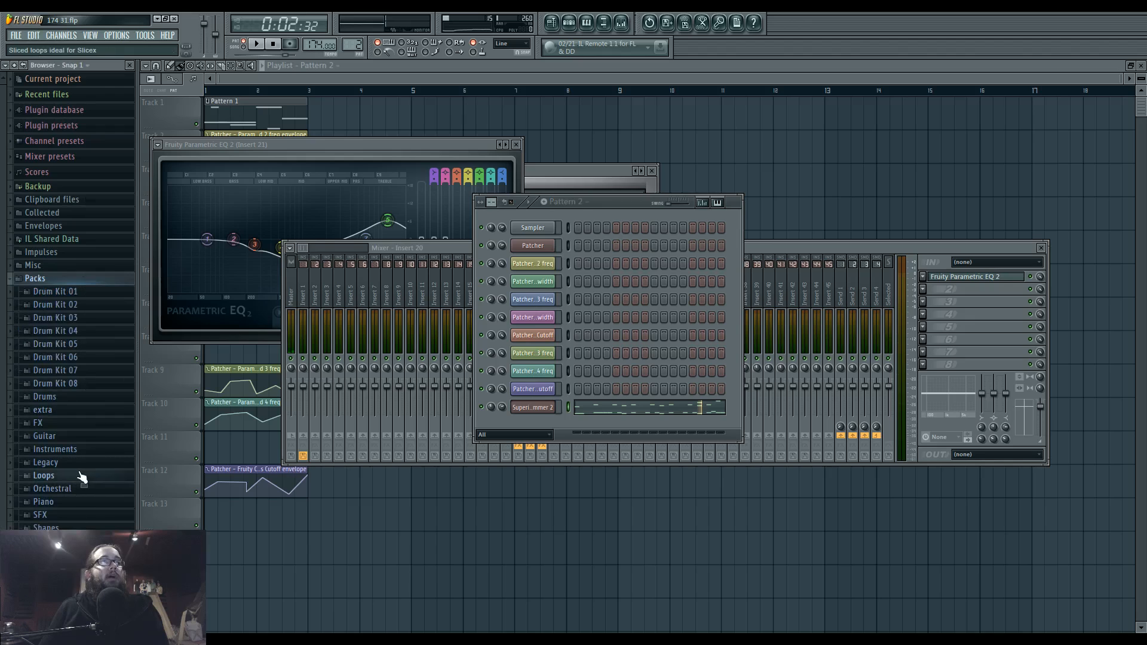
pyautogui.click(89, 412)
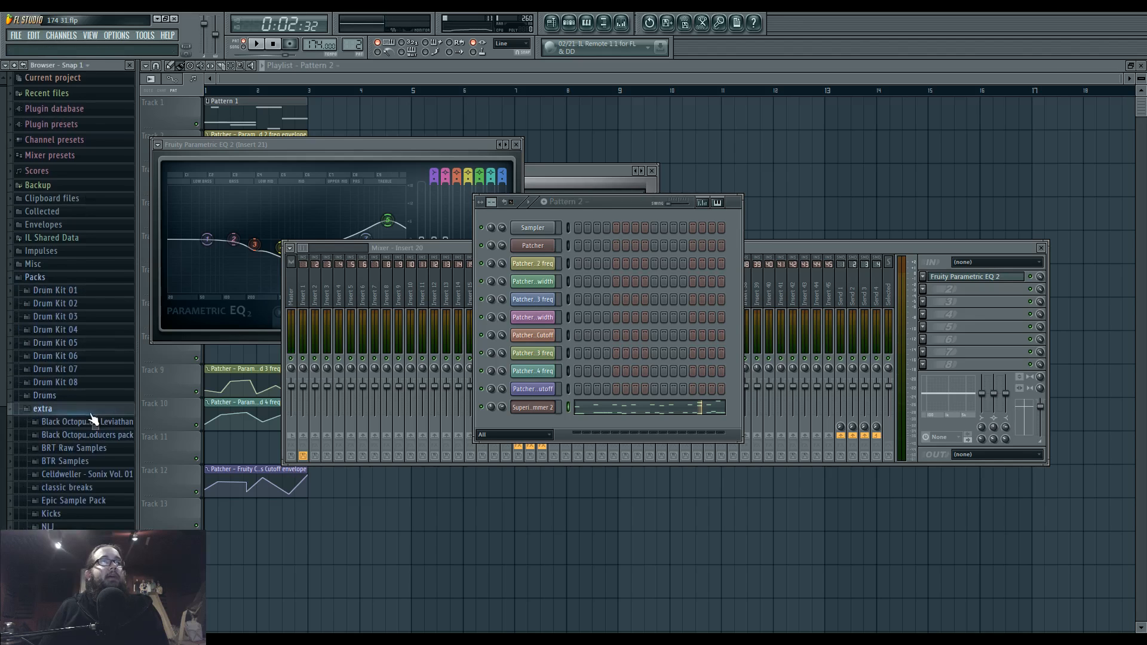
pyautogui.scroll(-3, 85, 488)
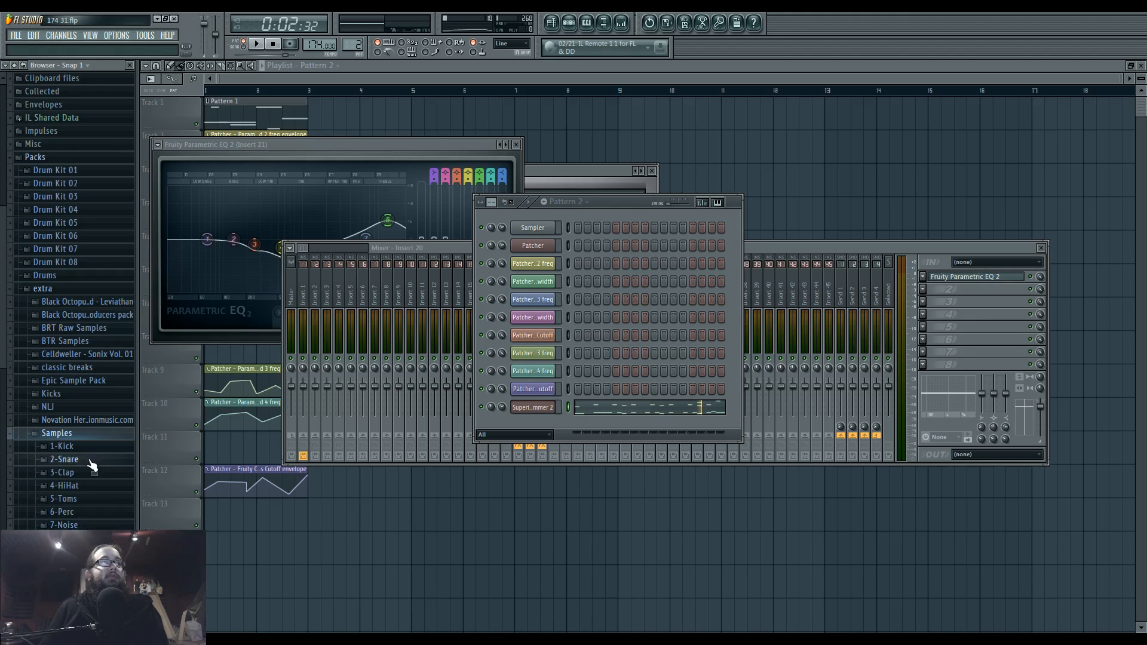
pyautogui.click(94, 449)
pyautogui.click(98, 487)
# - Audition the Au5-Kick Hybrid samples and load Au5-Kick Hybrid 23 into a new channel
pyautogui.scroll(-10, 102, 468)
pyautogui.scroll(-3, 101, 371)
pyautogui.click(93, 295)
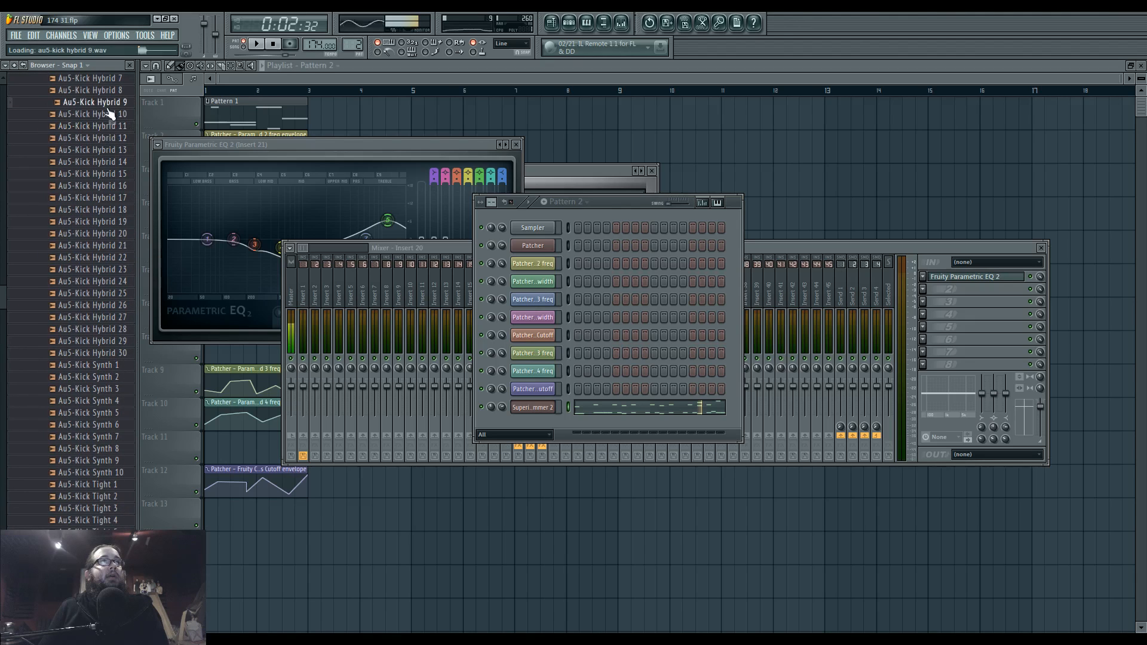
pyautogui.scroll(4, 107, 164)
pyautogui.click(108, 164)
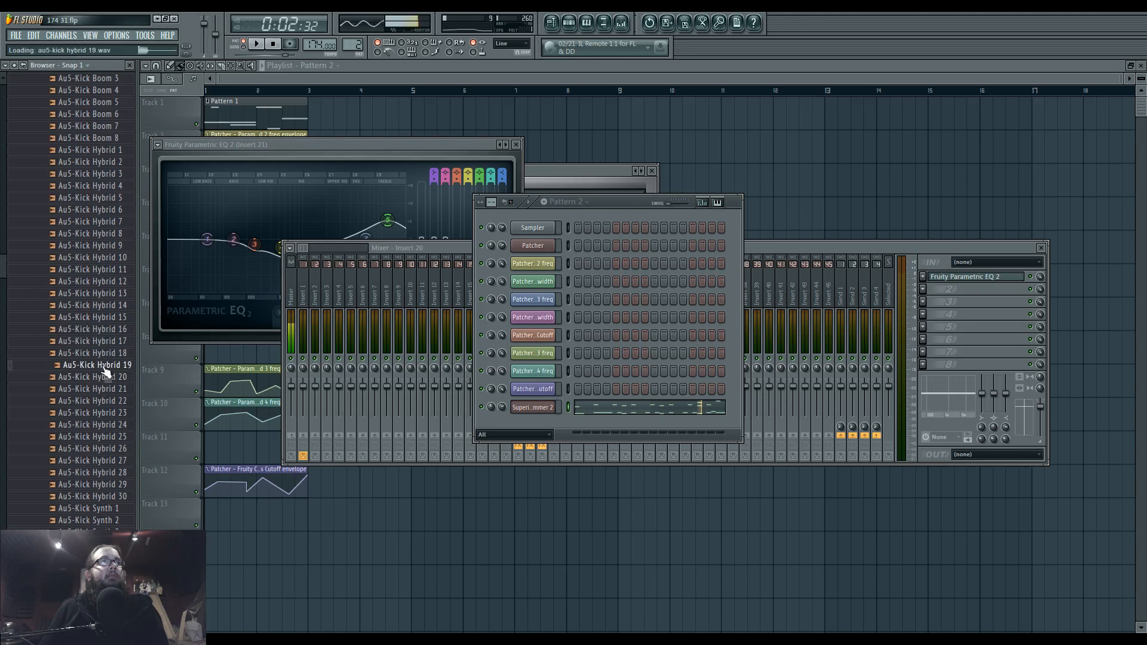
pyautogui.rightClick(108, 413)
pyautogui.click(145, 424)
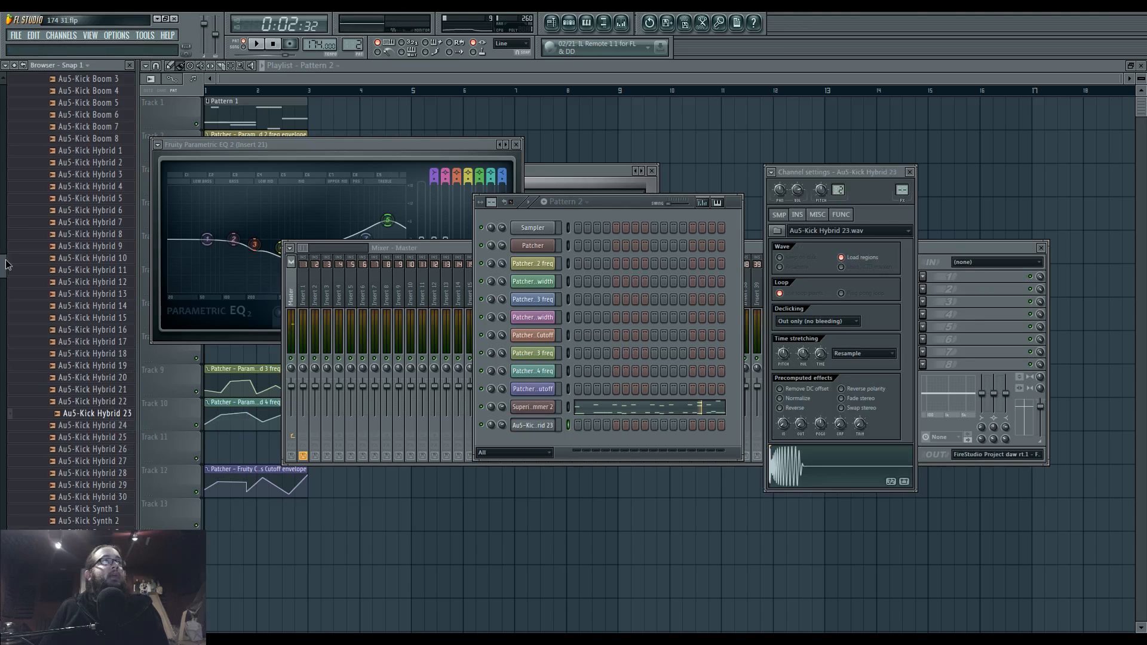
# - Collapse the kick sample folders and expand the Electro subfolder of 2-Snare
pyautogui.moveTo(10, 265); pyautogui.dragTo(12, 181)
pyautogui.click(100, 217)
pyautogui.click(98, 165)
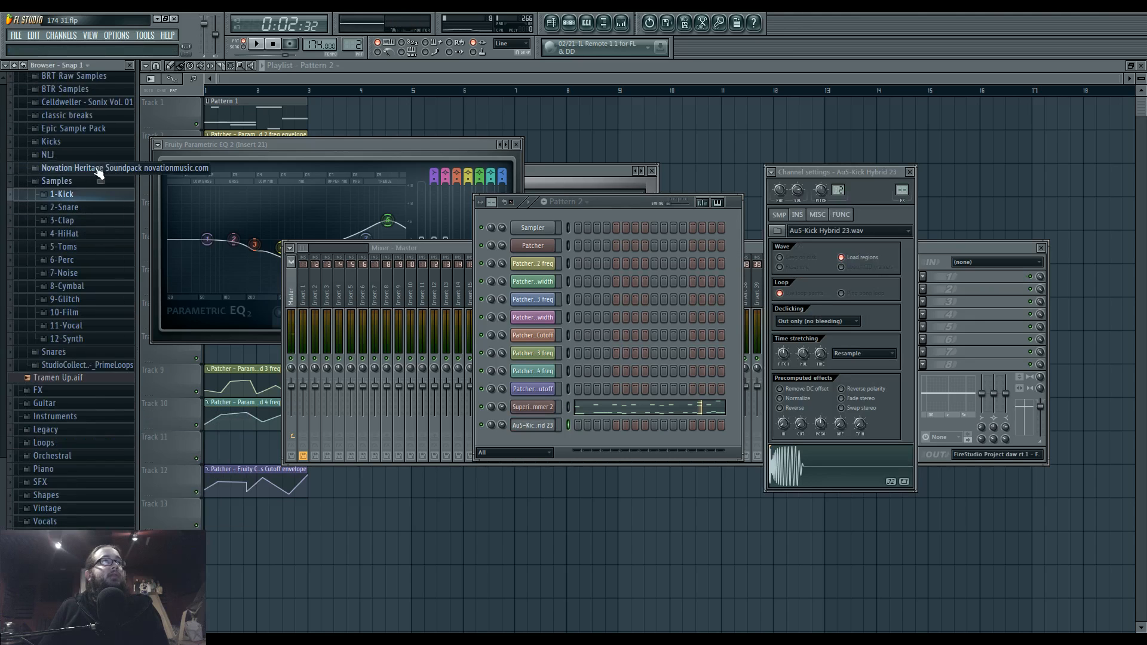
pyautogui.click(64, 207)
pyautogui.click(95, 251)
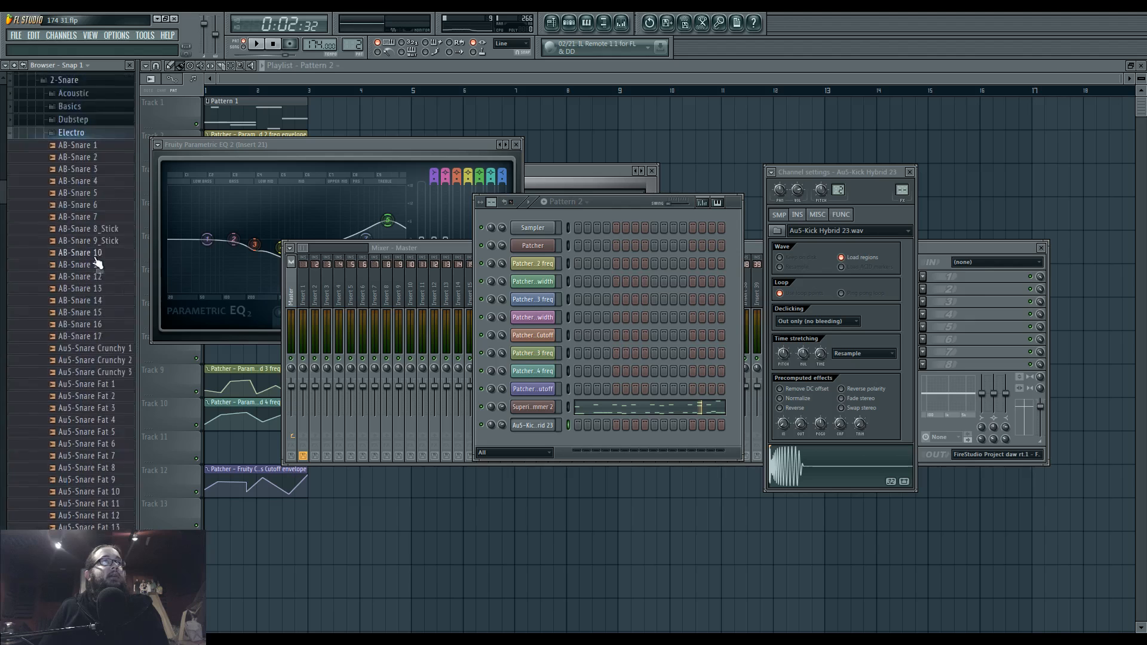
# - Audition the Au5-Snare Tight samples and load Au5-Snare Tight 15 into a new channel
pyautogui.scroll(-5, 96, 454)
pyautogui.click(94, 448)
pyautogui.scroll(-4, 94, 448)
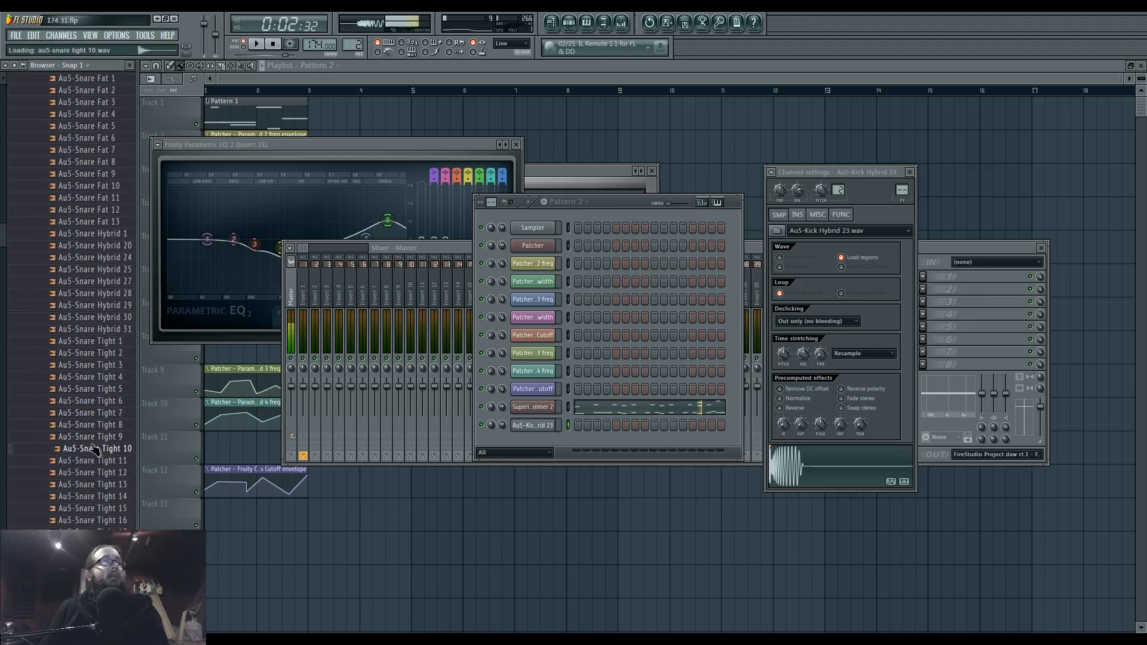
pyautogui.click(94, 447)
pyautogui.scroll(-3, 95, 446)
pyautogui.click(113, 402)
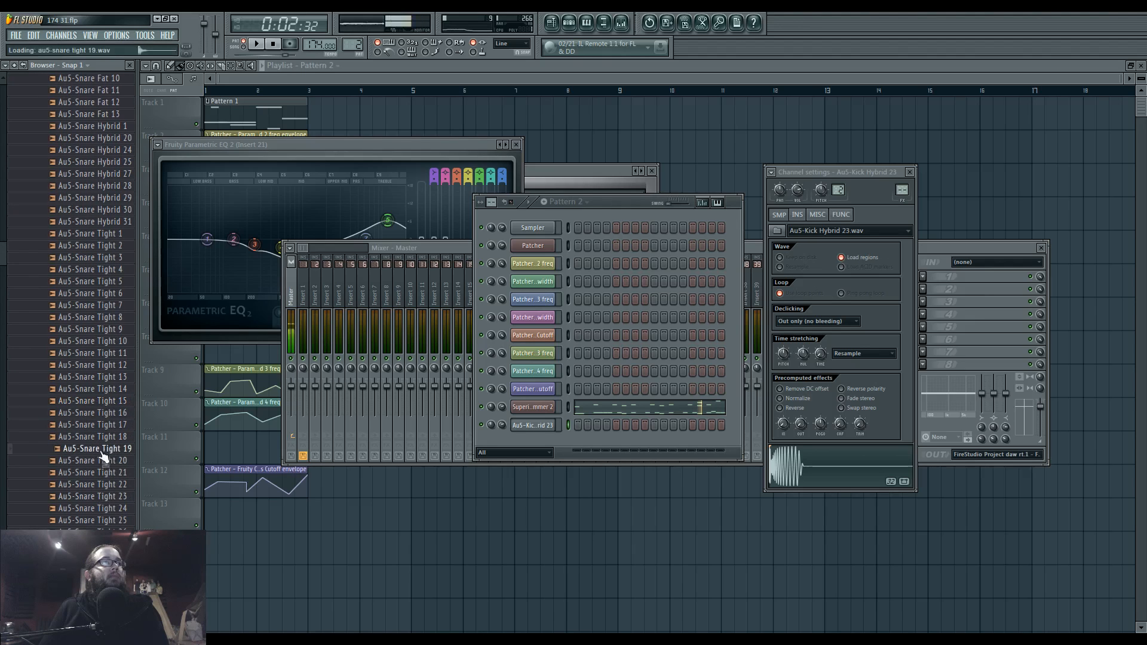
pyautogui.click(98, 508)
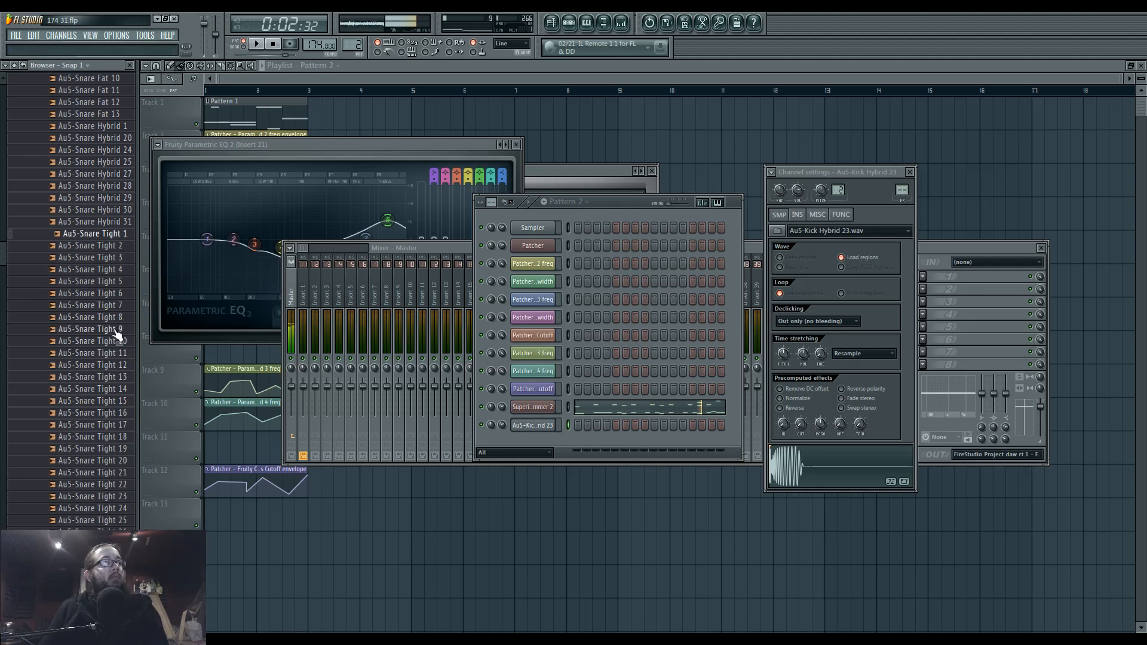
pyautogui.rightClick(106, 411)
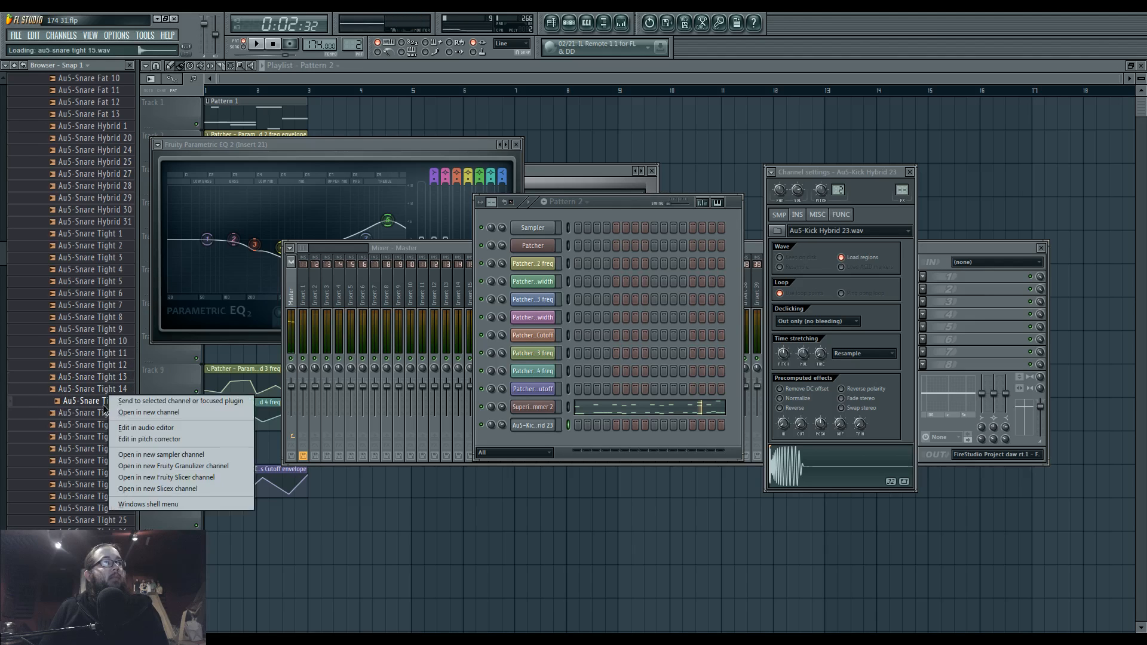
pyautogui.click(149, 412)
# - Collapse the Electro and 2-Snare folders and expand the 4-HiHat sample folder
pyautogui.moveTo(6, 258); pyautogui.dragTo(6, 229)
pyautogui.click(74, 303)
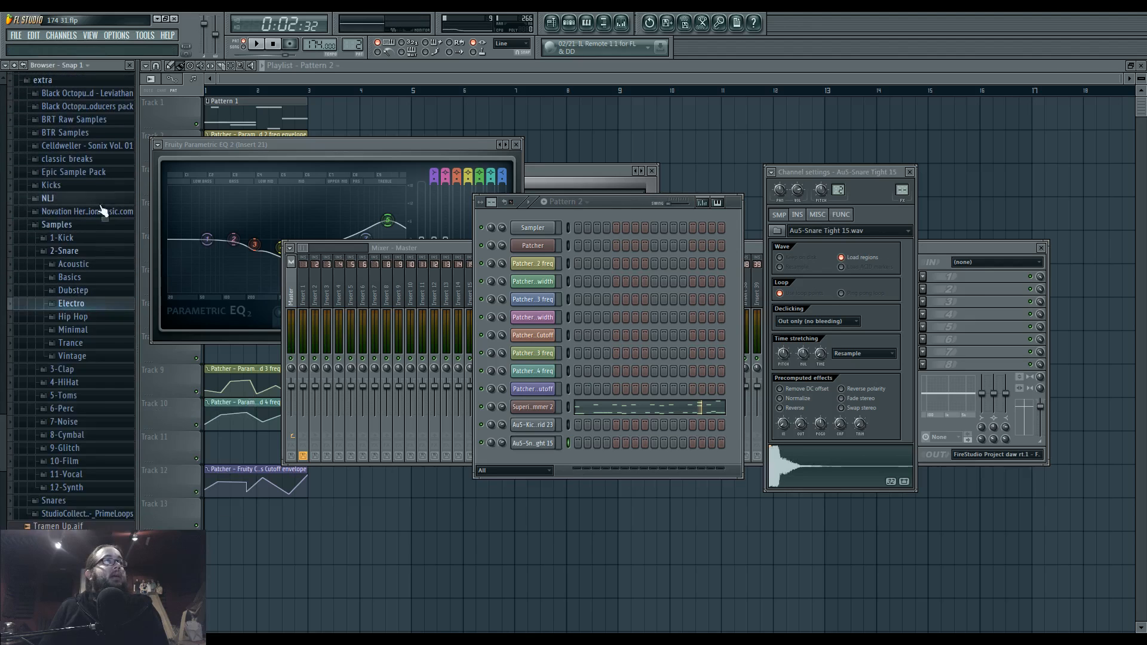
pyautogui.click(72, 251)
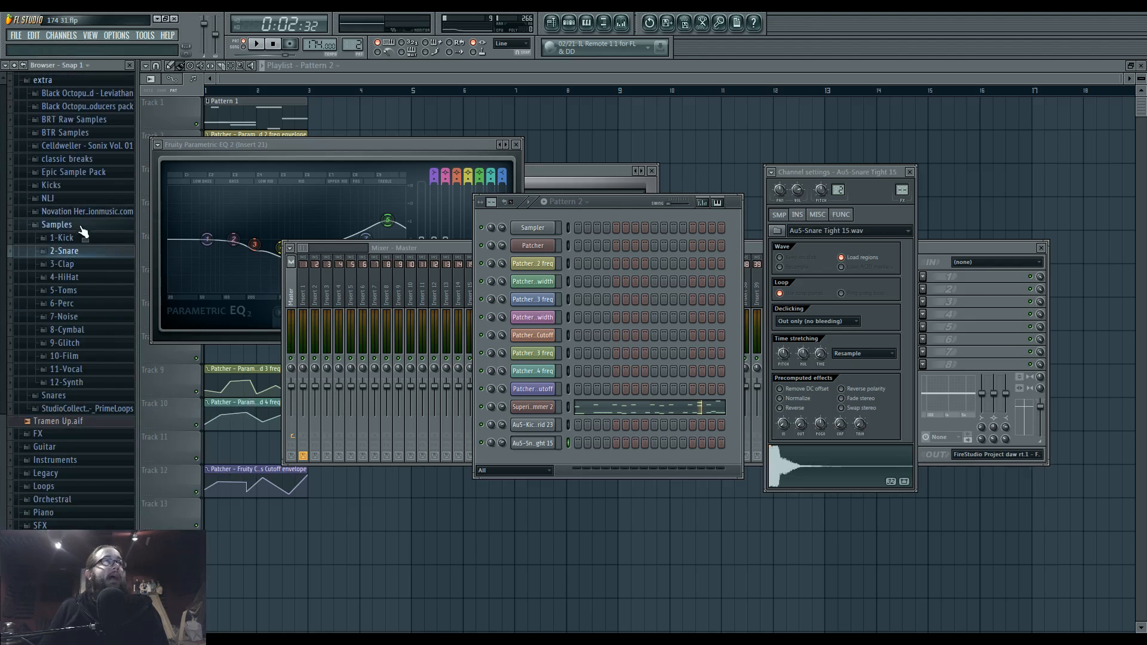
pyautogui.click(105, 279)
# - Audition hi-hat samples from the BT-Hat set, including BT-Hat Eight O Eight and BT-Hat Flip Stripper
pyautogui.scroll(-5, 96, 276)
pyautogui.scroll(-2, 97, 276)
pyautogui.click(86, 200)
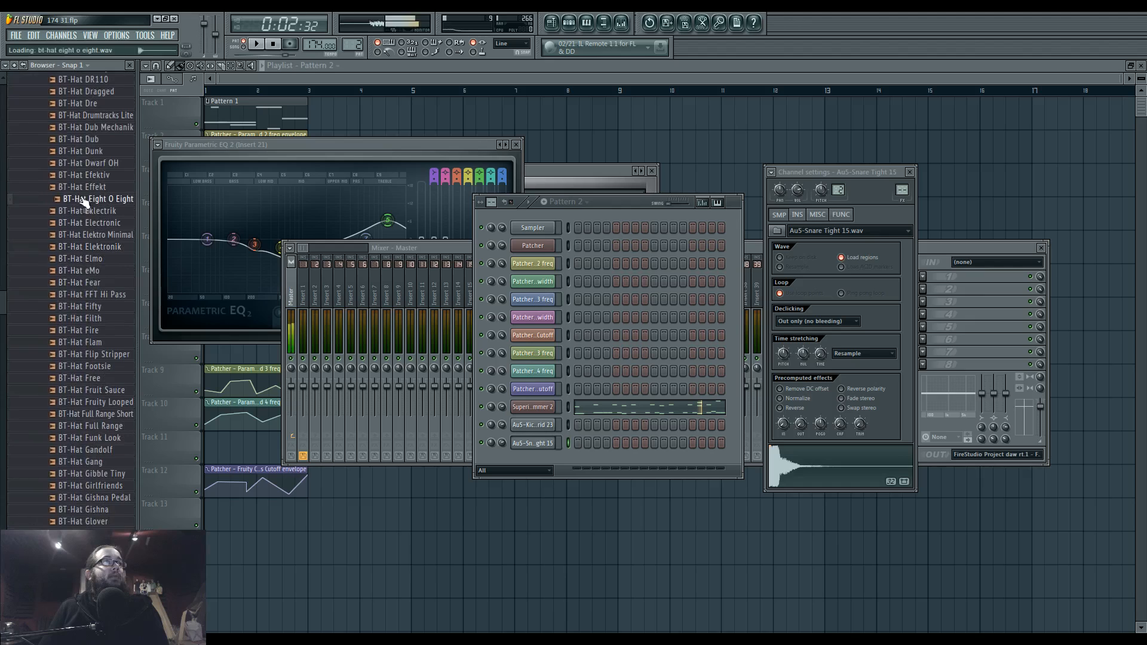
pyautogui.scroll(-2, 87, 374)
pyautogui.click(95, 247)
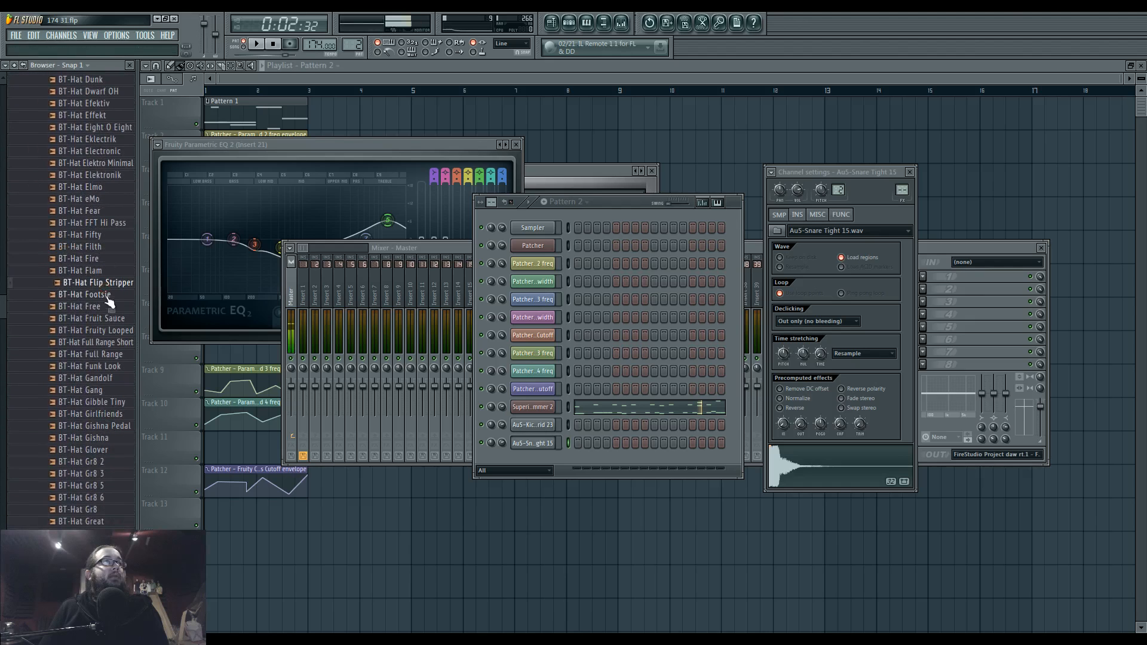
pyautogui.press('Up')
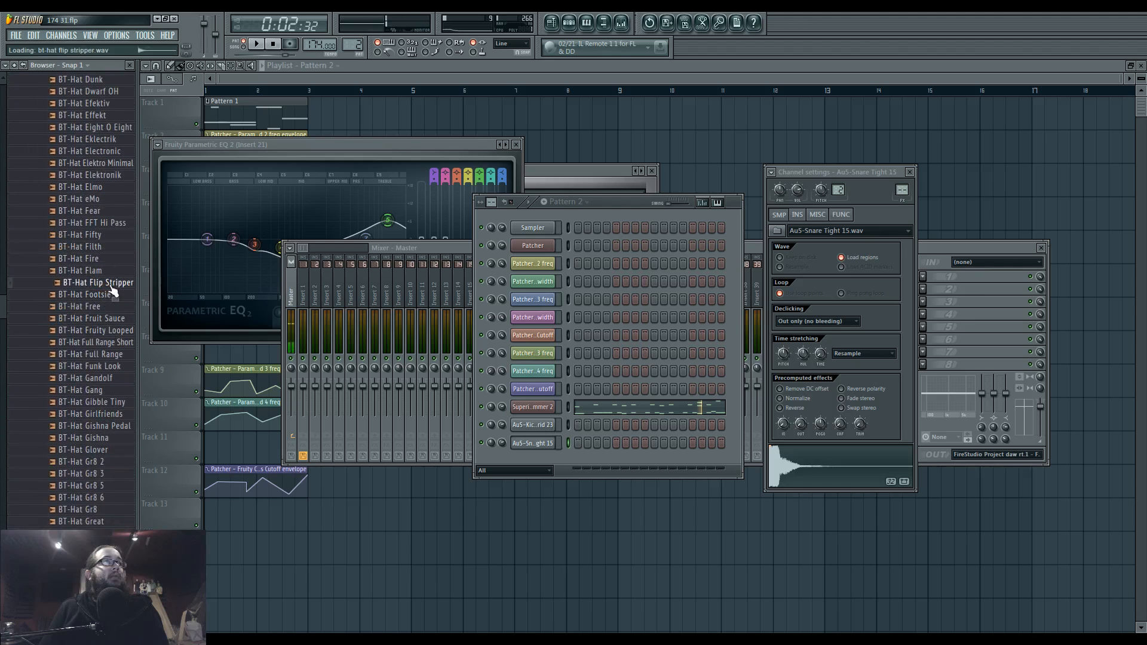
# - Audition the BT-Hat samples and add BT-Hat Flip Stripper and BT-Hat Free to the pattern as new channels
pyautogui.rightClick(112, 284)
pyautogui.click(123, 290)
pyautogui.click(110, 247)
pyautogui.click(110, 236)
pyautogui.click(111, 224)
pyautogui.click(107, 211)
pyautogui.click(108, 321)
pyautogui.click(107, 307)
pyautogui.click(118, 343)
pyautogui.rightClick(108, 306)
pyautogui.click(118, 318)
# - Preview the hat samples from BT-Hat Fruity Looped onward and add BT-Hat Gang as a new channel
pyautogui.click(116, 347)
pyautogui.click(117, 353)
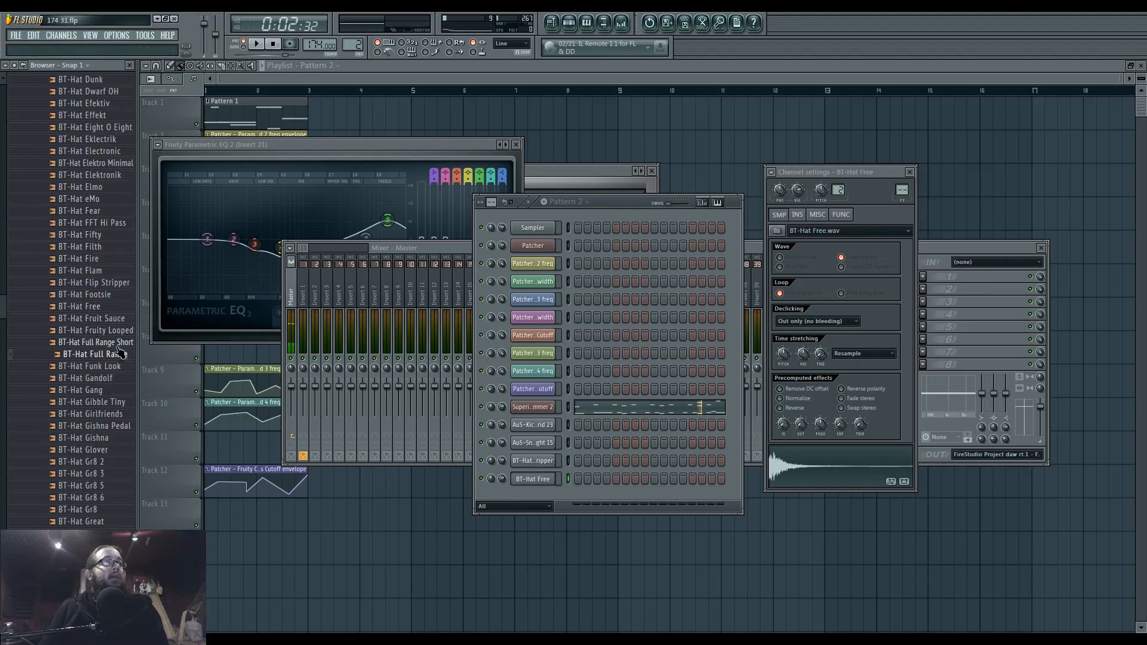
pyautogui.click(111, 367)
pyautogui.click(108, 380)
pyautogui.click(112, 356)
pyautogui.click(106, 393)
pyautogui.click(105, 406)
pyautogui.scroll(-3, 104, 442)
pyautogui.click(103, 307)
pyautogui.click(106, 319)
pyautogui.click(108, 330)
pyautogui.click(109, 342)
pyautogui.click(109, 283)
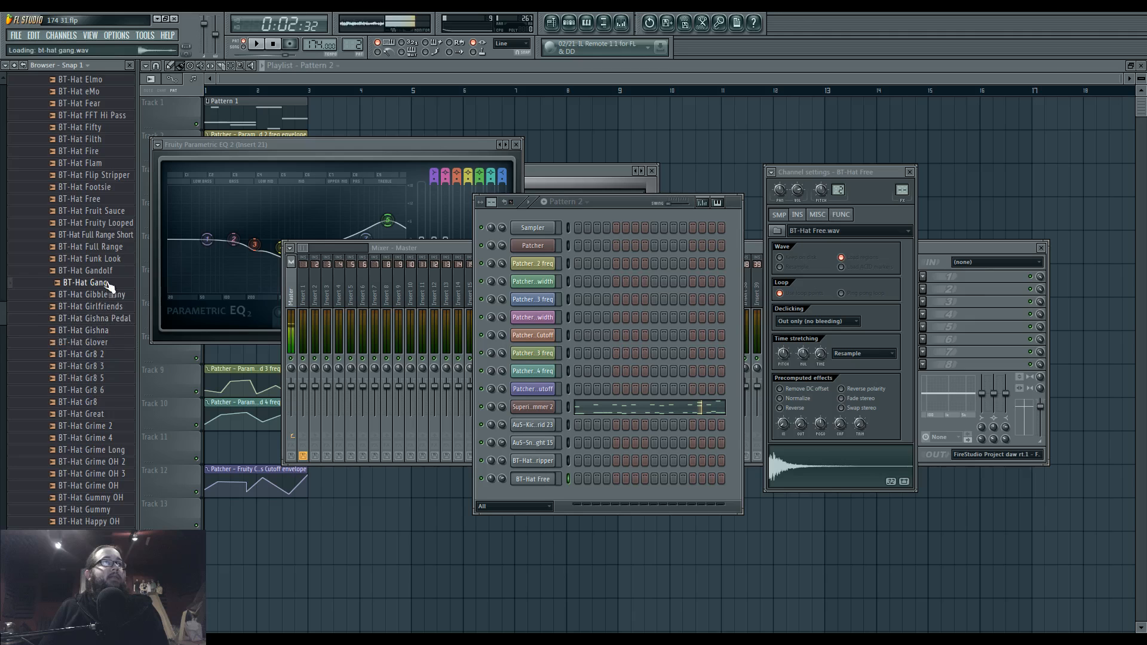
pyautogui.rightClick(109, 283)
pyautogui.click(116, 296)
# - Audition the hats listed after BT-Hat Gang and add BT-Hat Grime 4 as a new channel
pyautogui.click(103, 367)
pyautogui.click(99, 392)
pyautogui.click(109, 427)
pyautogui.scroll(-3, 108, 425)
pyautogui.click(100, 288)
pyautogui.click(108, 330)
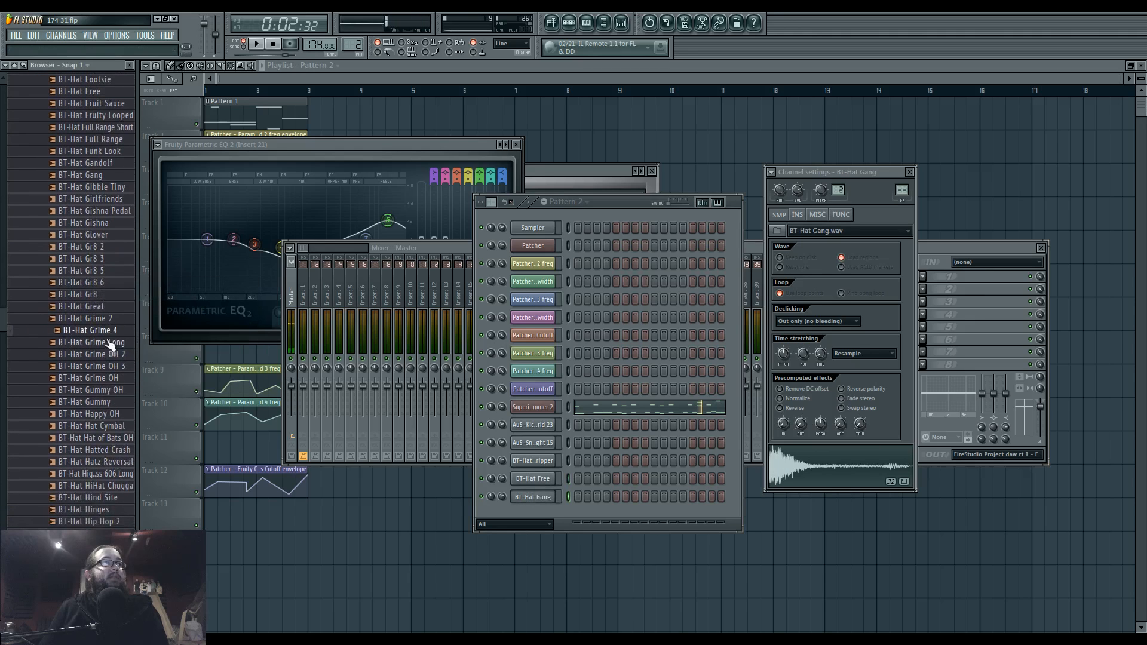
pyautogui.click(119, 343)
pyautogui.click(114, 330)
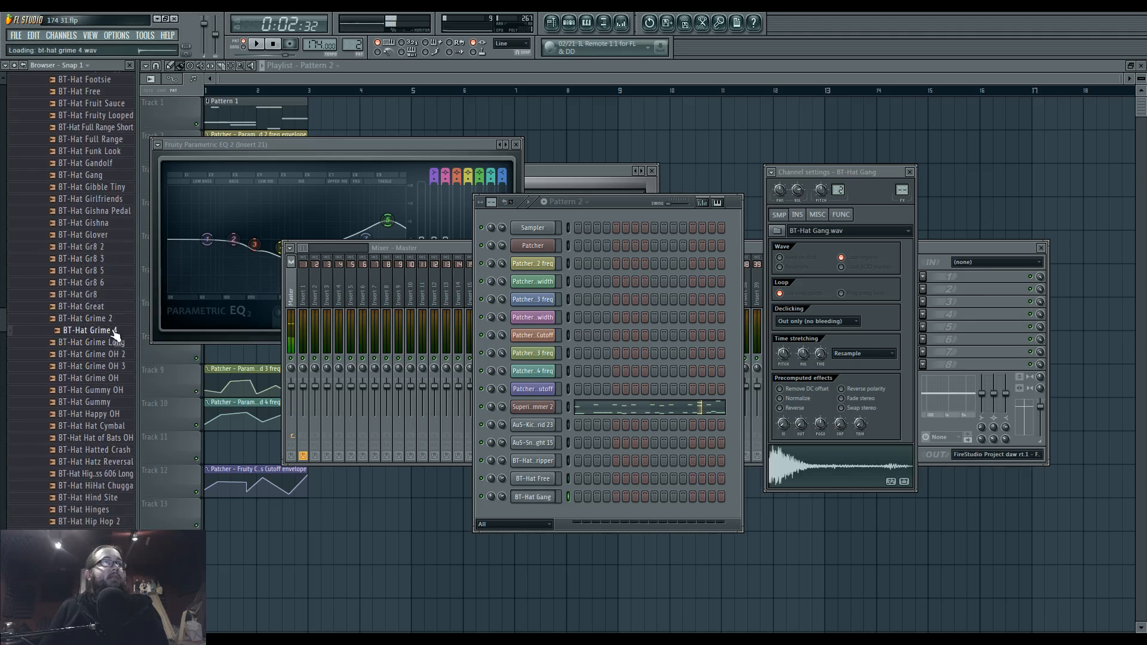
pyautogui.click(115, 331)
pyautogui.rightClick(117, 331)
pyautogui.click(127, 342)
# - Browse through the remaining H to L hat samples and add BT-Hat Line as a new channel
pyautogui.click(99, 486)
pyautogui.click(114, 452)
pyautogui.click(113, 440)
pyautogui.click(112, 475)
pyautogui.click(110, 486)
pyautogui.click(105, 499)
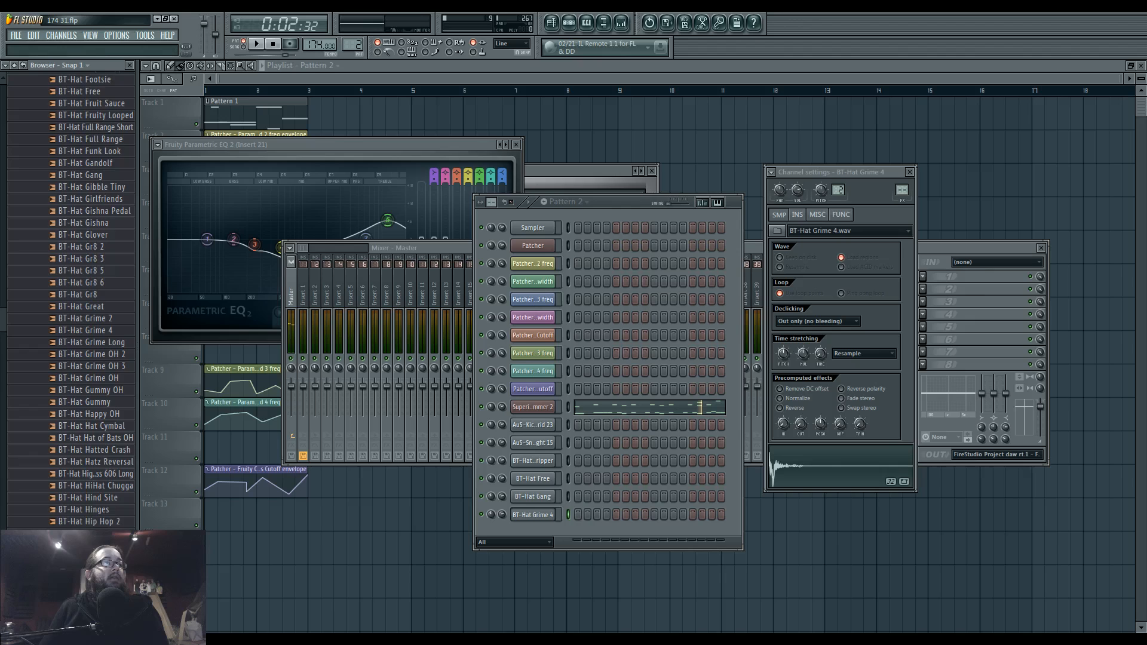
pyautogui.scroll(-3, 71, 302)
pyautogui.scroll(-10, 105, 445)
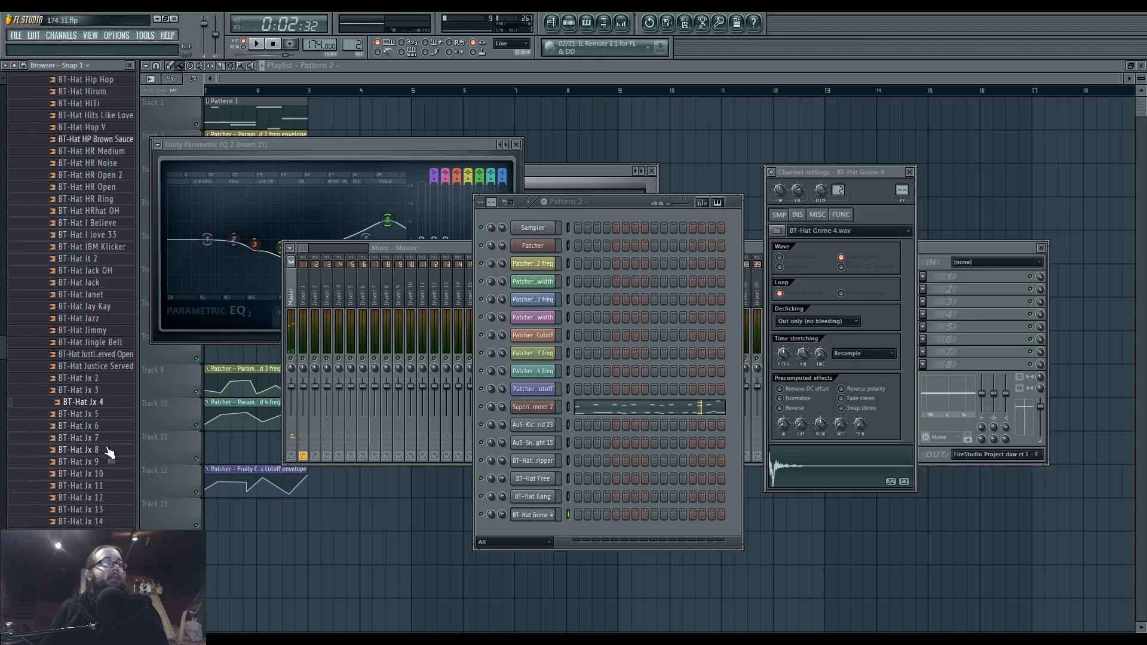
pyautogui.click(115, 426)
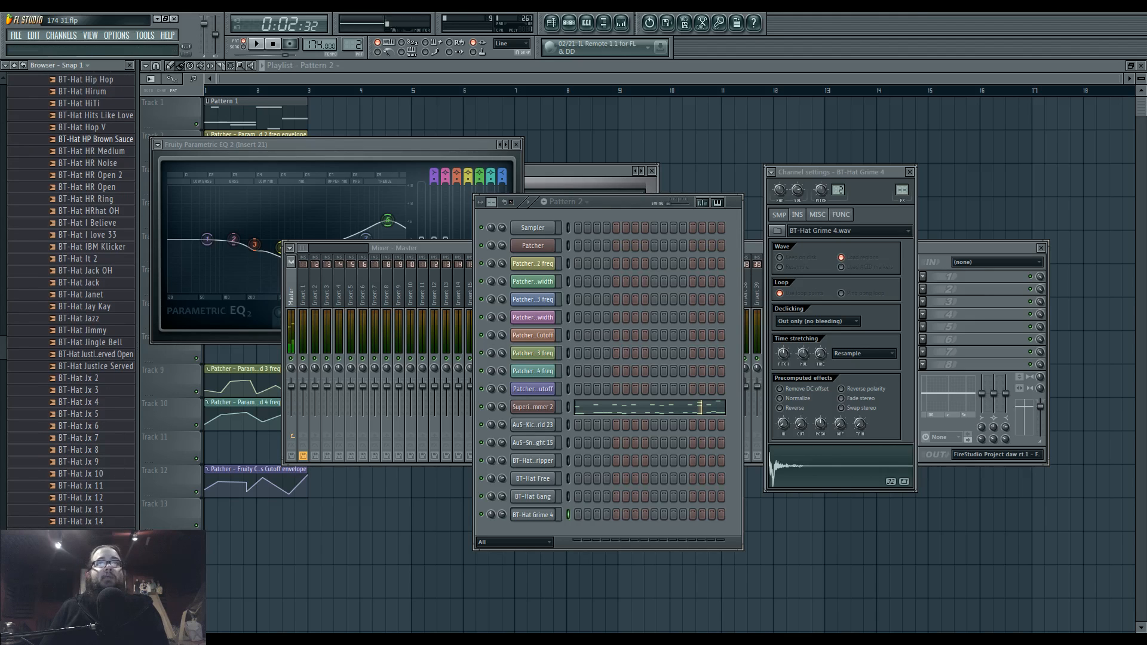
pyautogui.click(104, 485)
pyautogui.scroll(-11, 109, 399)
pyautogui.scroll(-5, 107, 498)
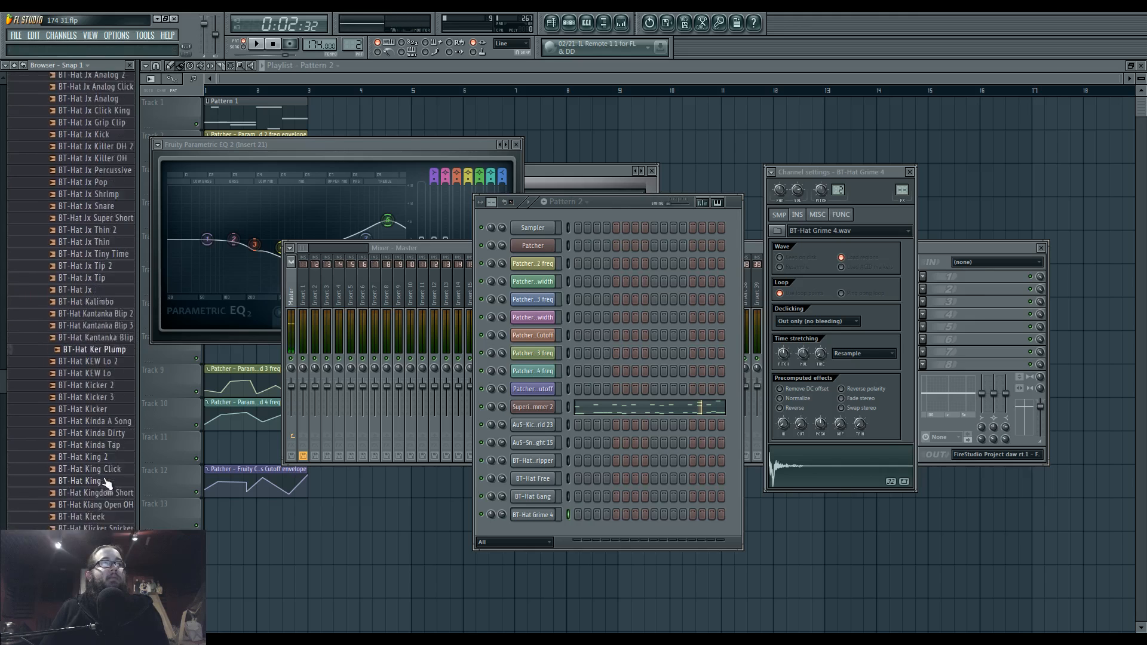
pyautogui.click(107, 499)
pyautogui.scroll(-7, 106, 502)
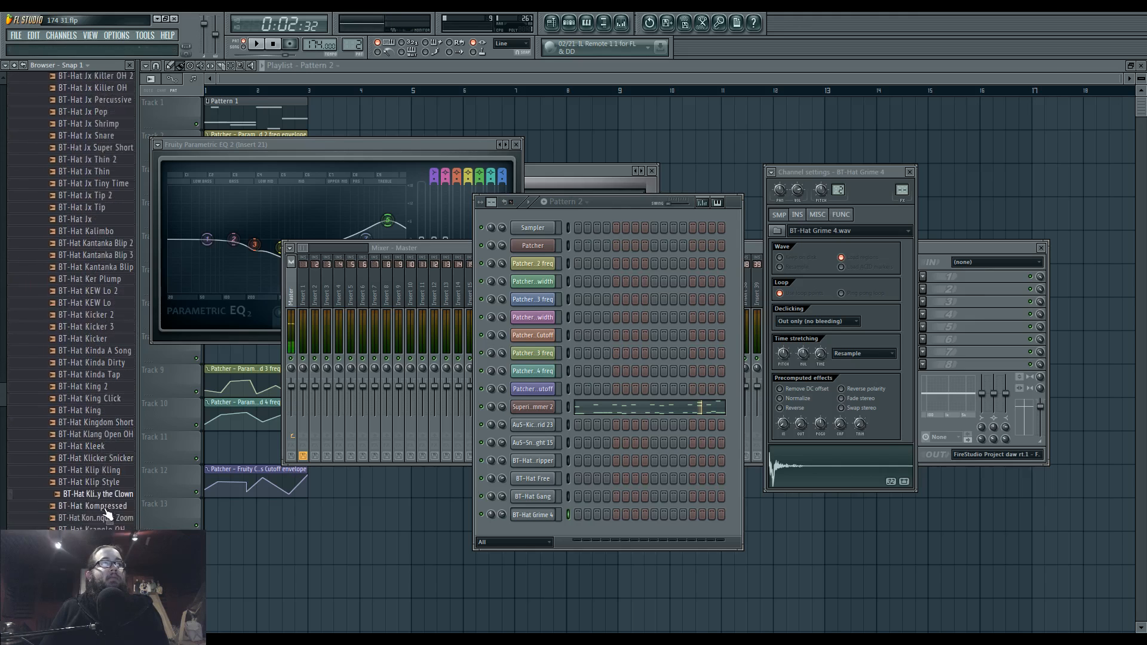
pyautogui.click(112, 381)
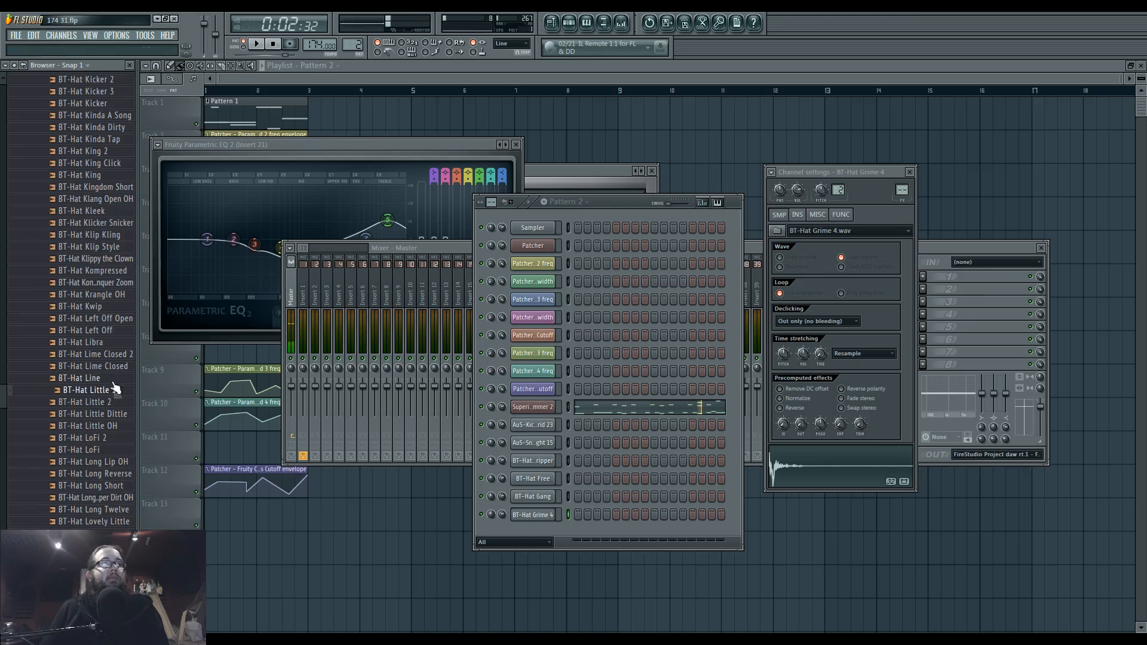
pyautogui.moveTo(115, 385); pyautogui.dragTo(568, 478)
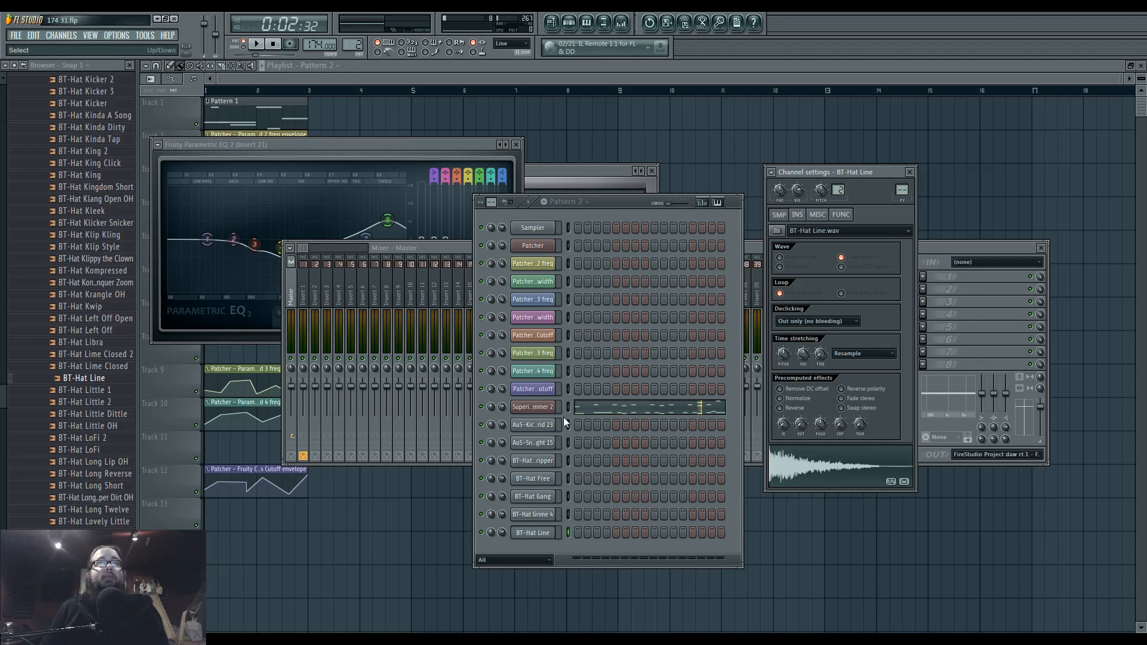
# - Extend Pattern 2 to 32 steps, placing AuS-Kick Hybrid 23 on steps 1, 11, 19, 27 and AuS-Snare Tight 15 on steps 5, 14, 21, 29
pyautogui.click(586, 406)
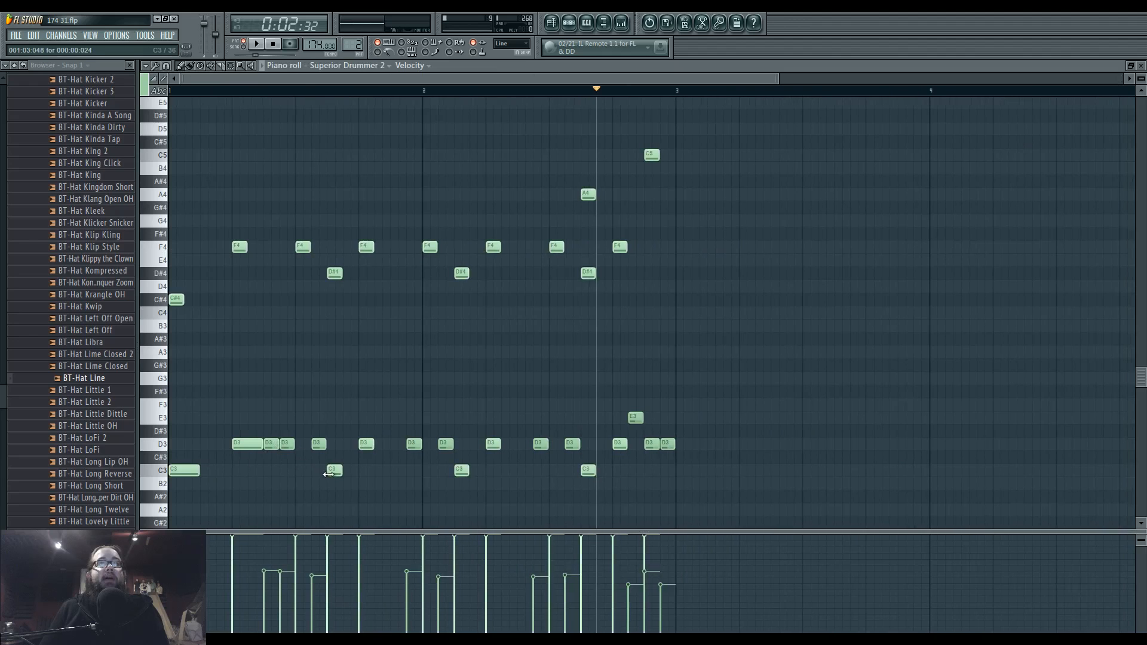
pyautogui.click(569, 24)
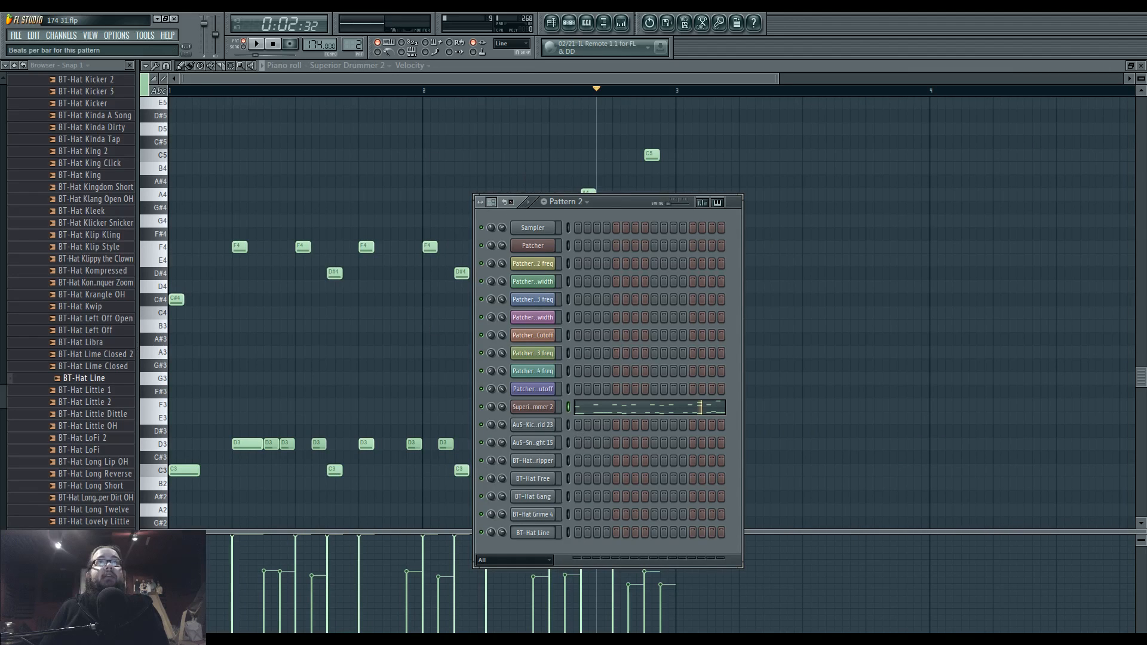
pyautogui.click(533, 424)
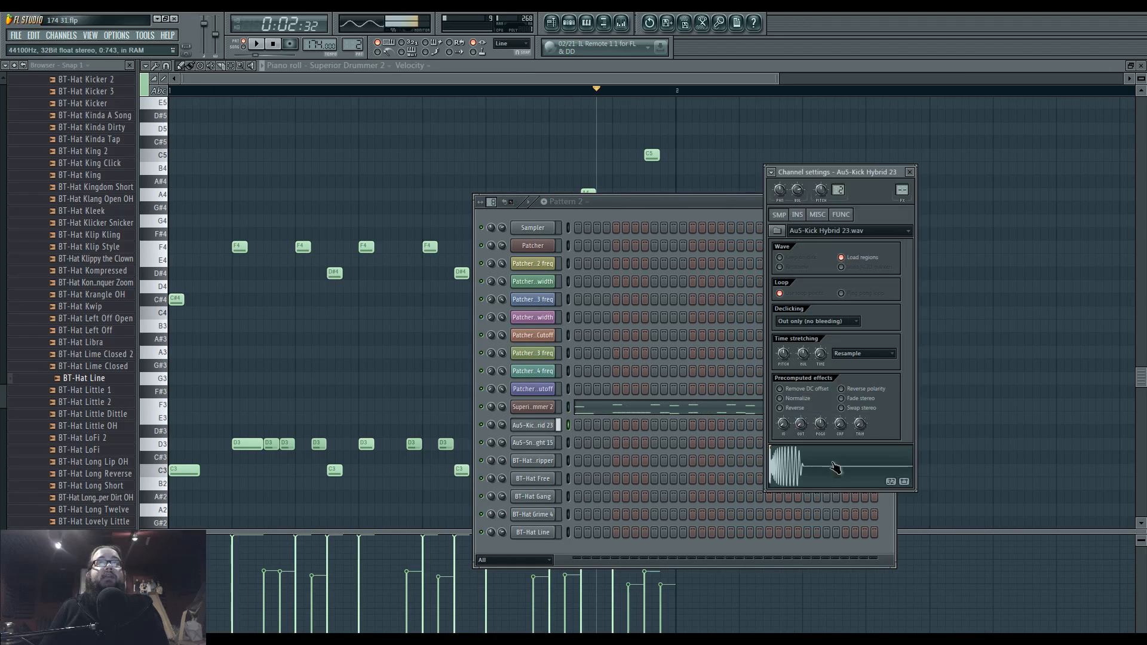
pyautogui.click(578, 424)
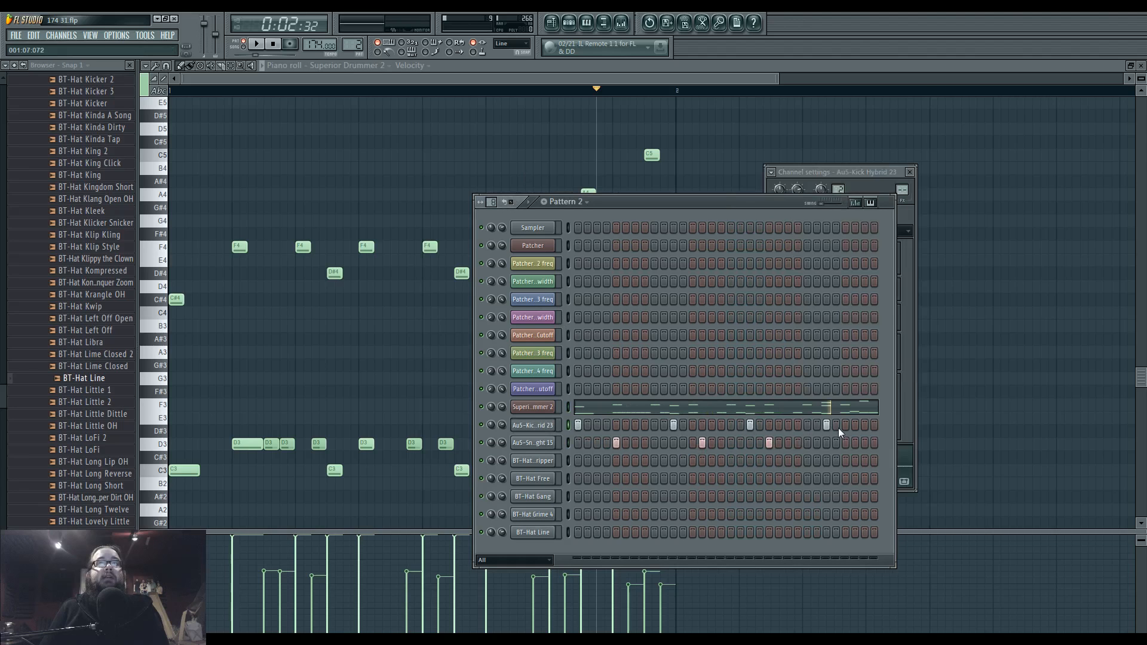
# - Move the second snare hit from step 14 to step 13 and mute the Superior Drummer 2 channel
pyautogui.press('space')
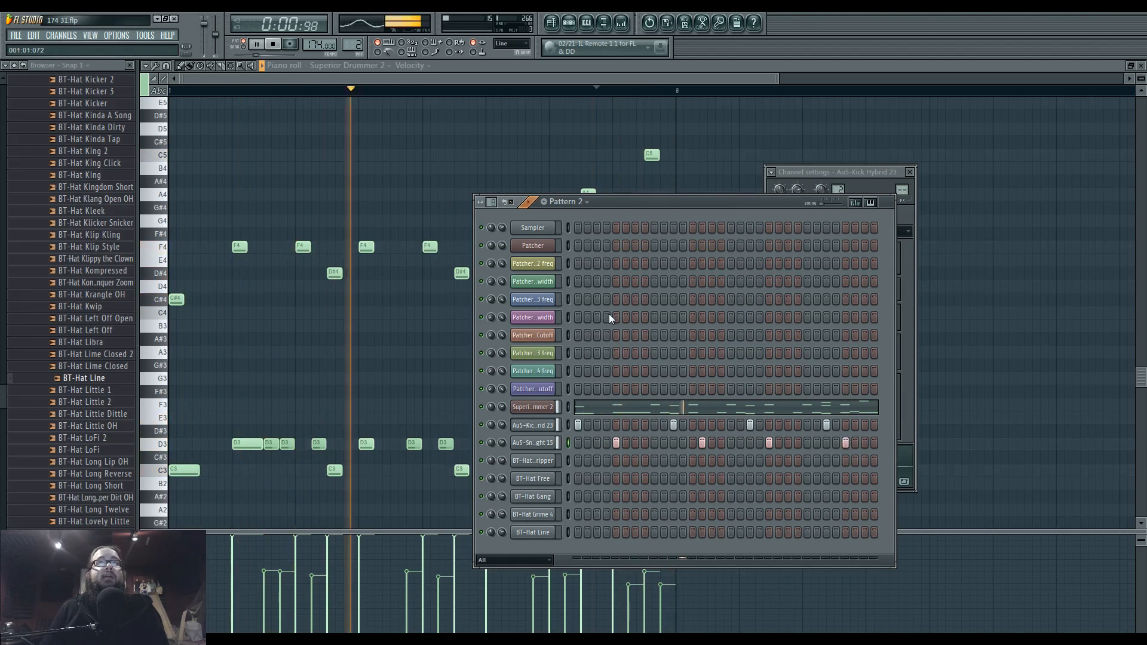
pyautogui.click(702, 442)
pyautogui.click(692, 443)
pyautogui.click(545, 462)
pyautogui.press('space')
pyautogui.click(482, 406)
pyautogui.press('space')
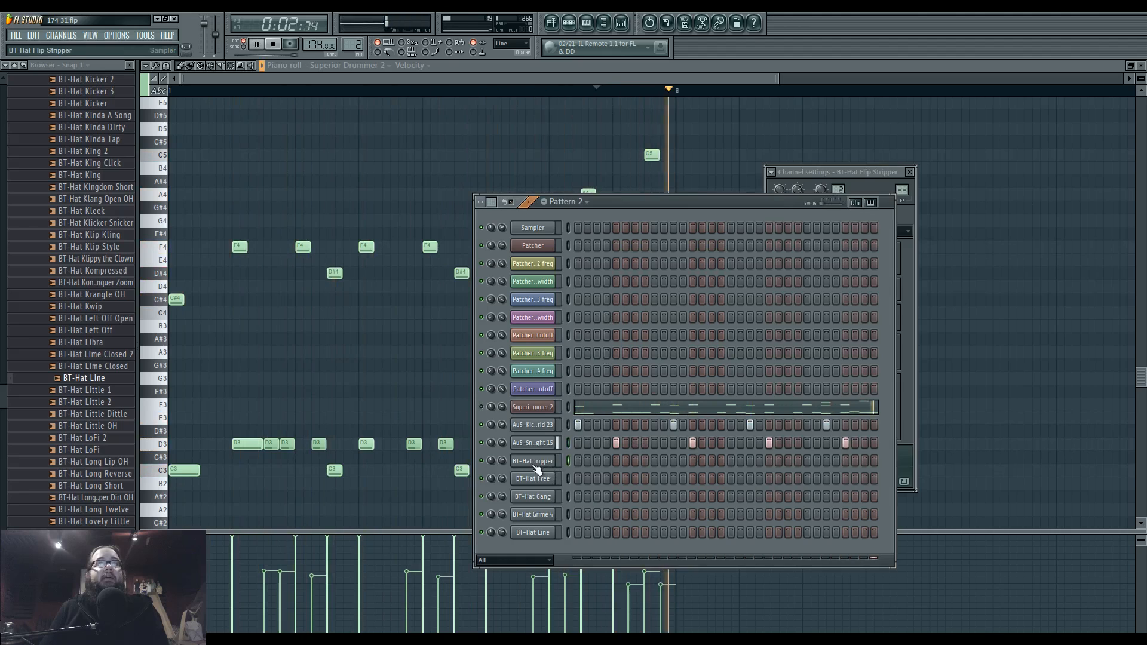
# - Fill the BT-Hat Flip Stripper channel with a hit on every second step
pyautogui.click(538, 462)
pyautogui.press('space')
pyautogui.click(787, 480)
pyautogui.click(579, 462)
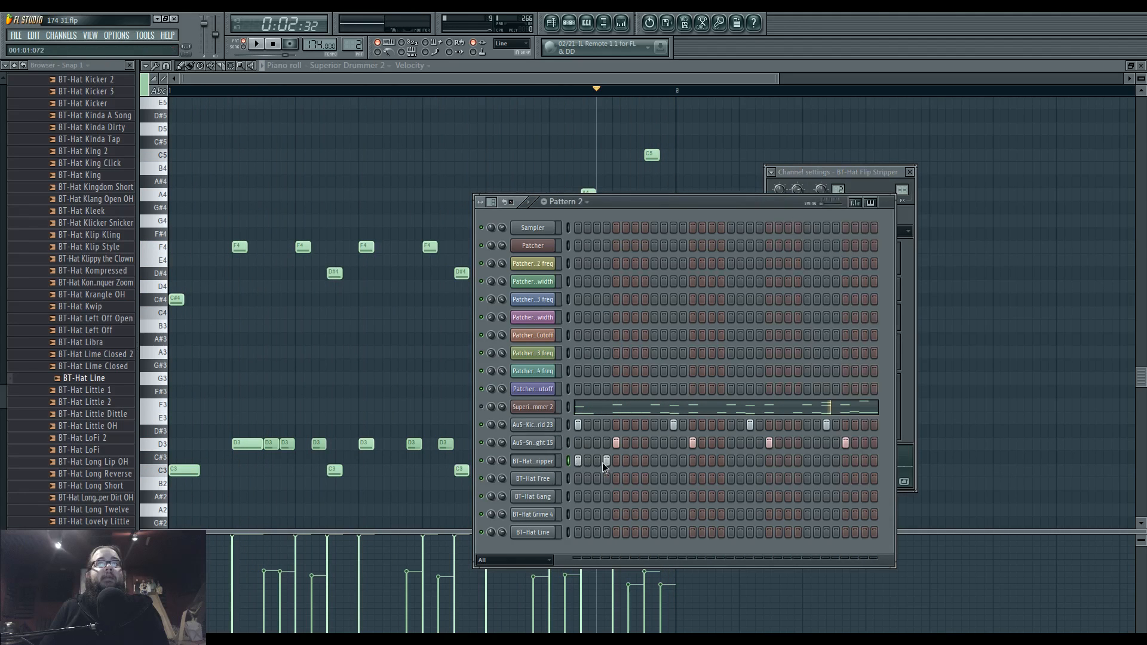
pyautogui.rightClick(552, 462)
pyautogui.click(583, 543)
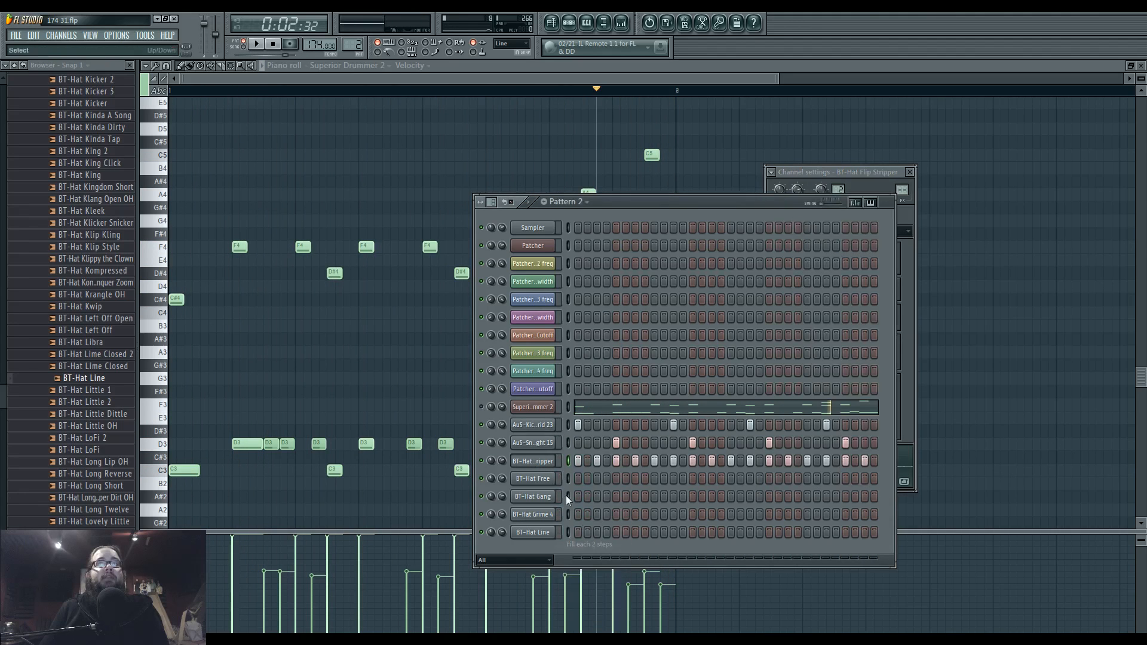
# - Program BT-Hat Free hits on steps 1, 5, 9, 12, 17, 21, 24, 27 and 30
pyautogui.click(542, 480)
pyautogui.click(581, 480)
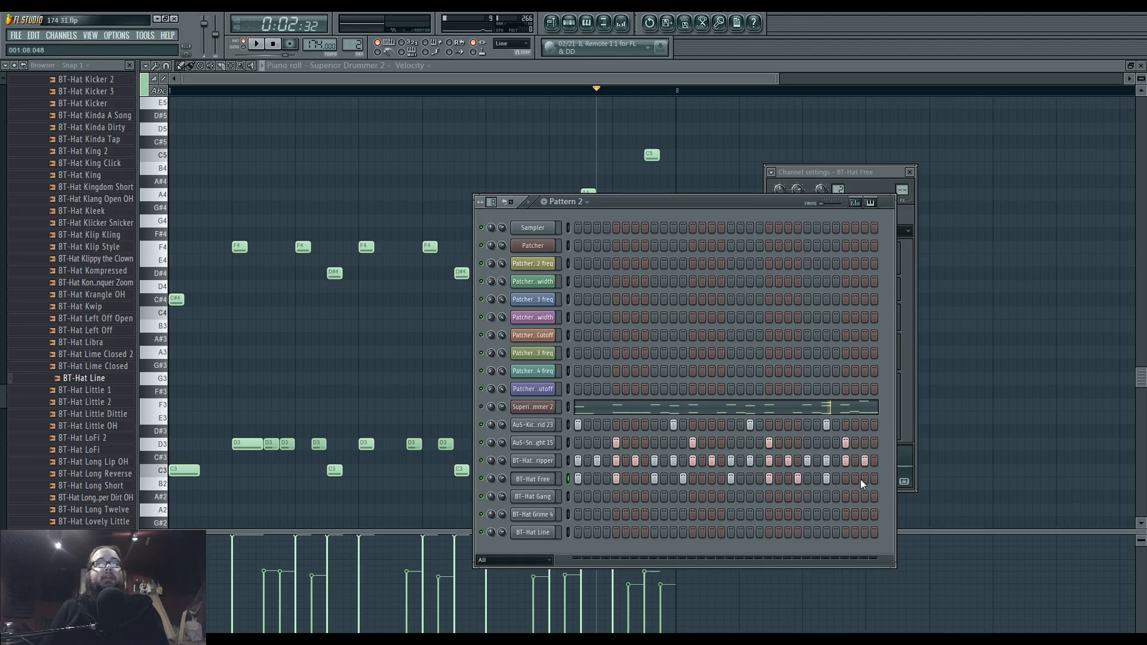
pyautogui.press('space')
# - Program BT-Hat Gang on steps 1, 11, 19 and 29, and BT-Hat Grime 4 on steps 3, 9, 15, 23, 27 and 31
pyautogui.click(552, 497)
pyautogui.press('space')
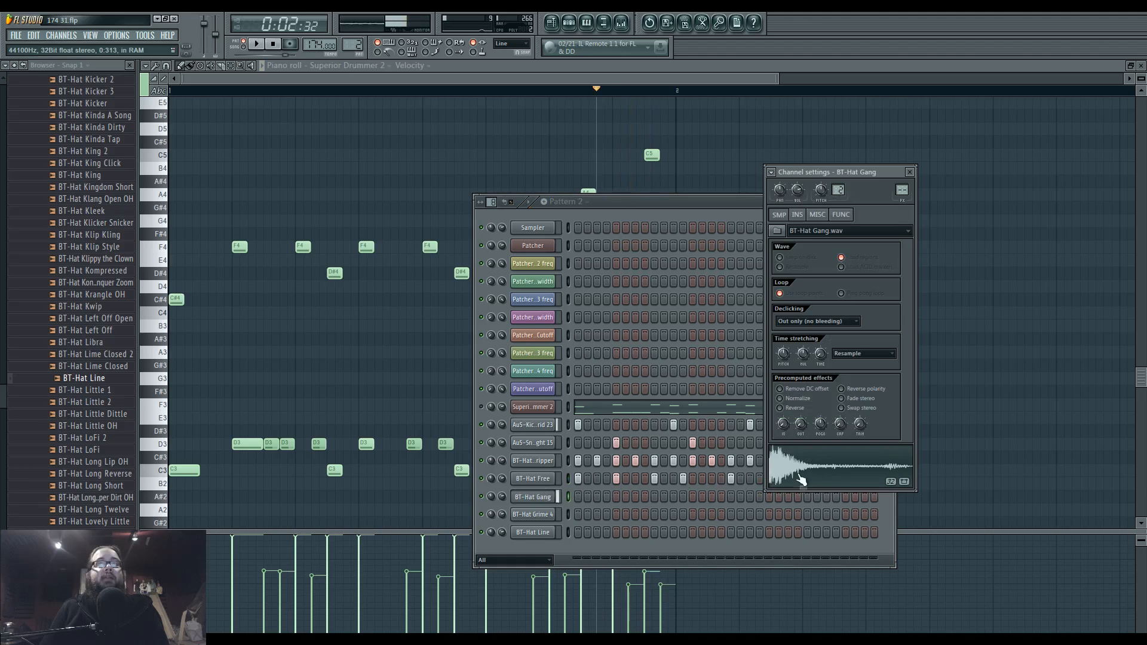
pyautogui.click(580, 496)
pyautogui.click(847, 496)
pyautogui.press('Down')
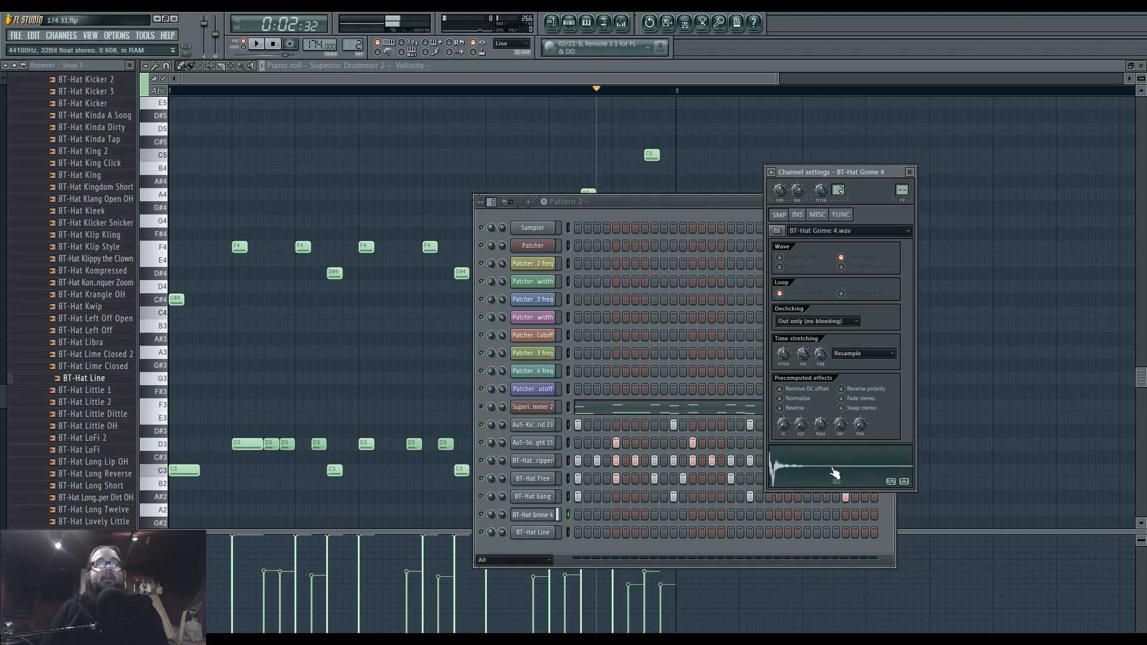
pyautogui.click(596, 514)
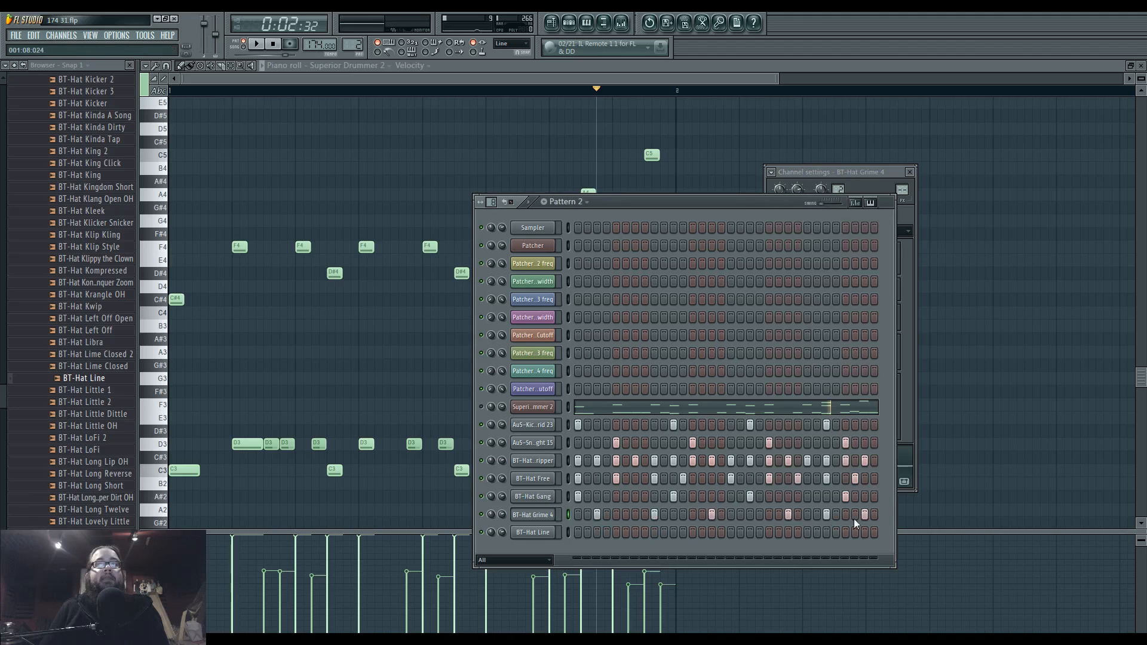
# - Program BT-Hat Line on steps 2, 4, 10, 12, 14, 20, 22, 24, 26 and 32, and play the pattern
pyautogui.press('Down')
pyautogui.click(587, 532)
pyautogui.click(597, 532)
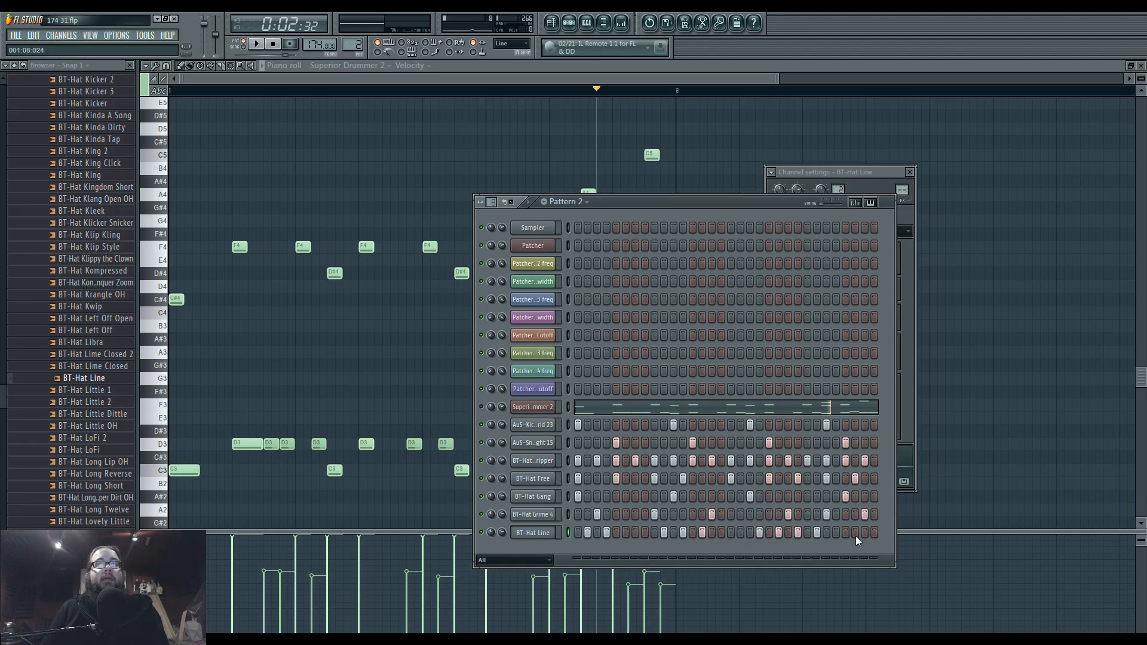
pyautogui.click(874, 533)
pyautogui.press('space')
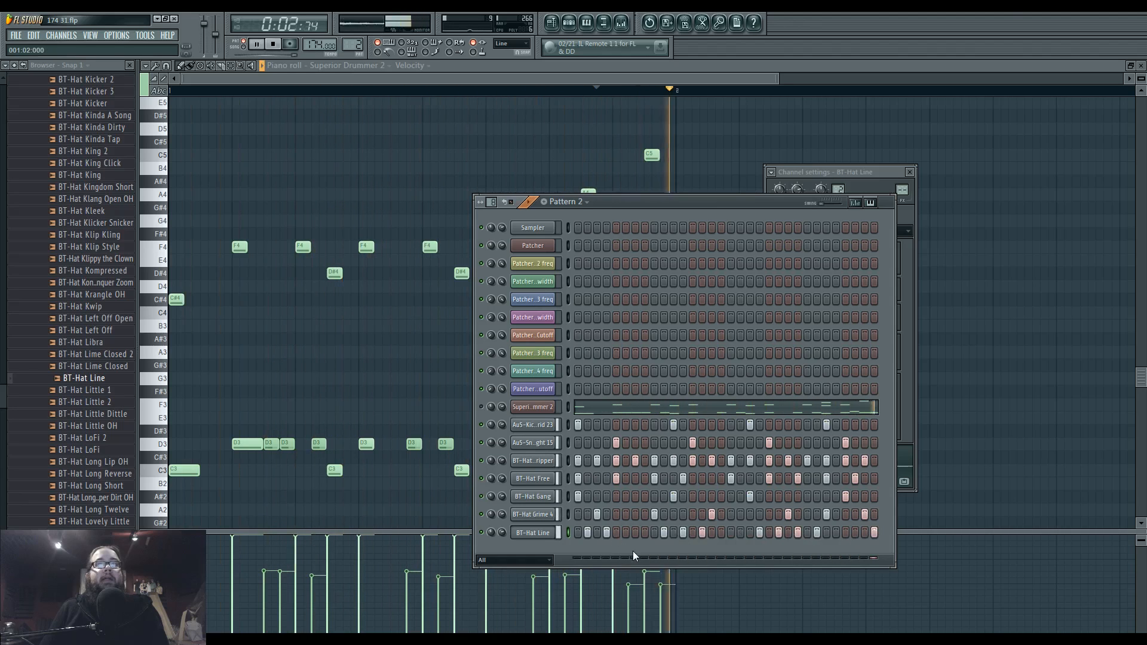
pyautogui.press('space')
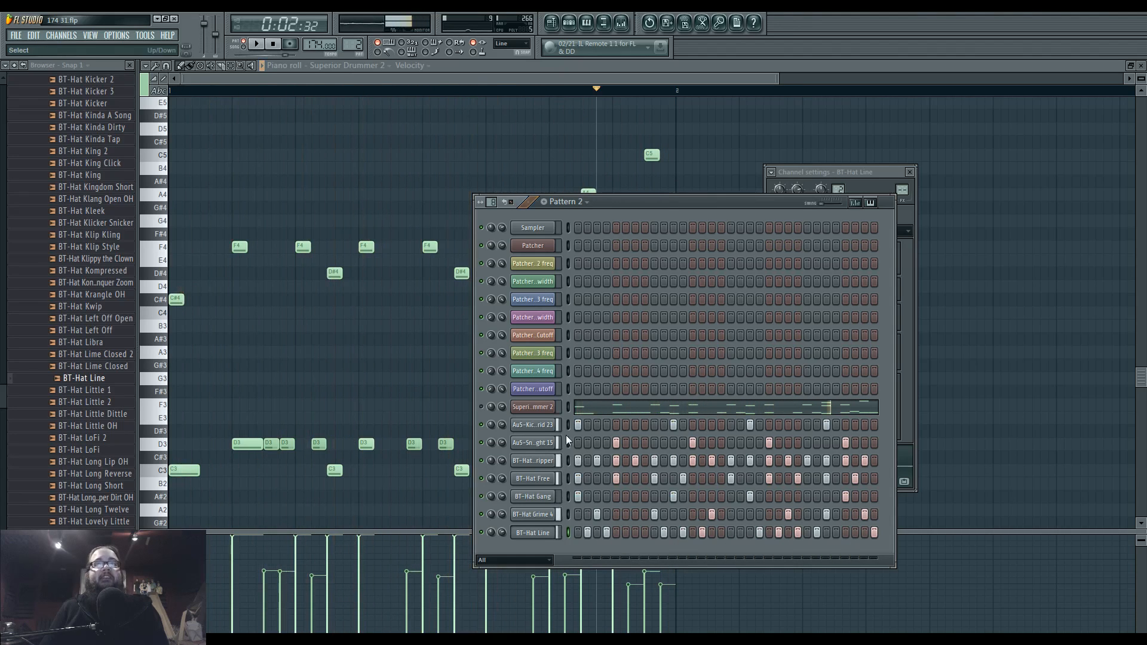
# - Route the kick, snare and five hat channels in order to separate mixer tracks starting at Insert 10
pyautogui.doubleClick(903, 190)
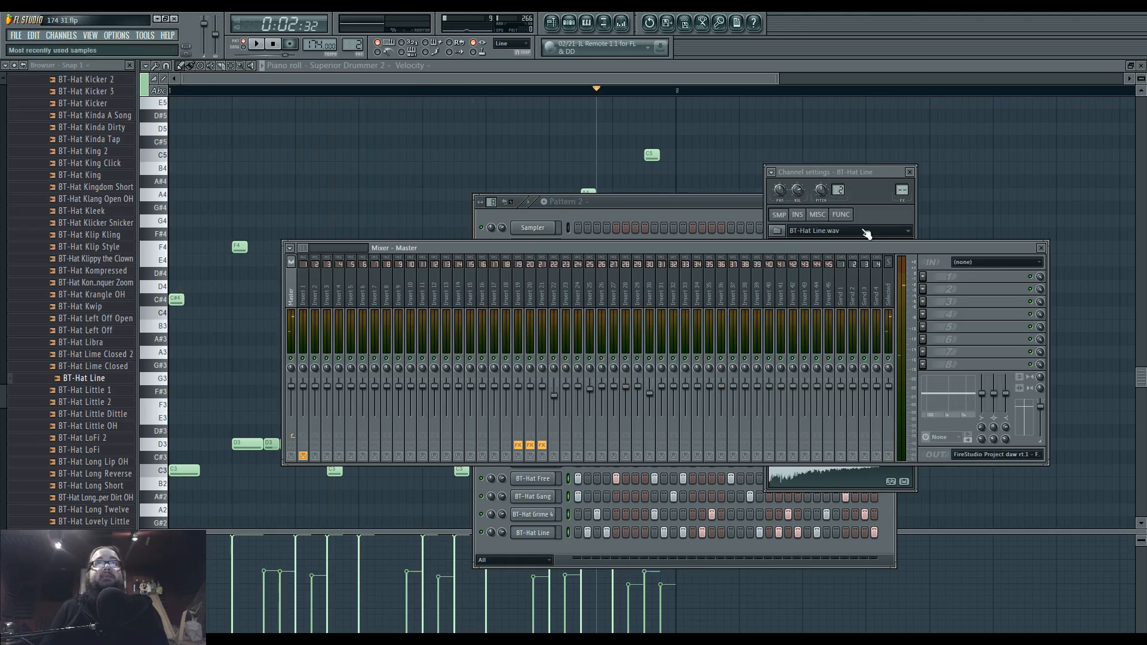
pyautogui.click(408, 295)
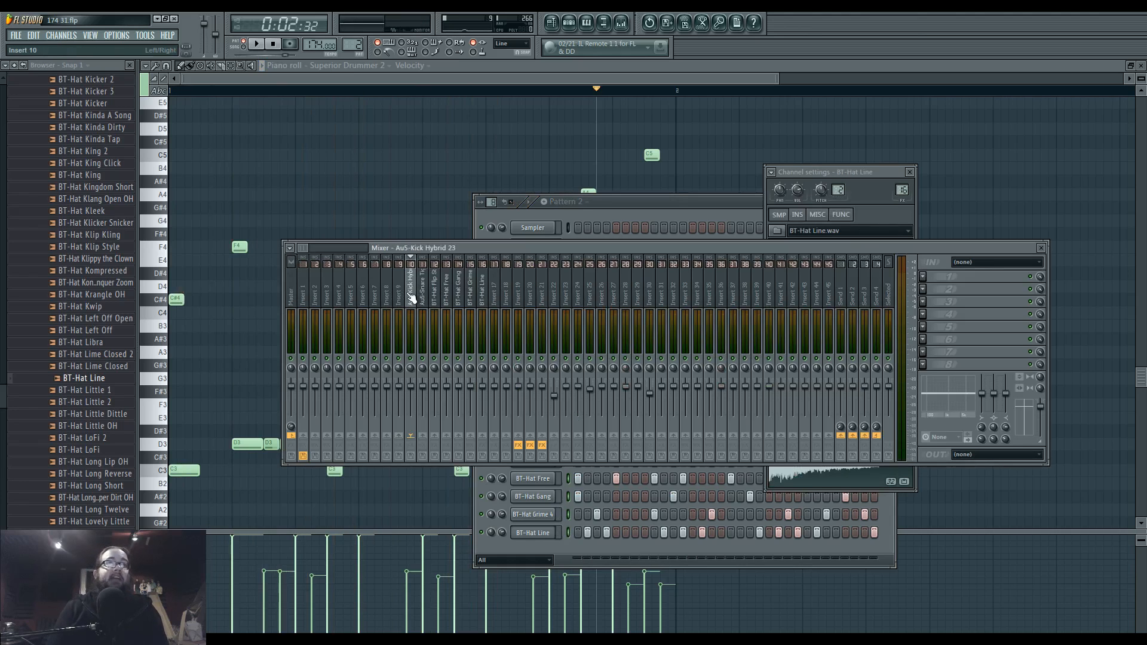
pyautogui.moveTo(521, 248)
pyautogui.mouseDown()
pyautogui.moveTo(610, 160)
pyautogui.moveTo(519, 239)
pyautogui.mouseUp()
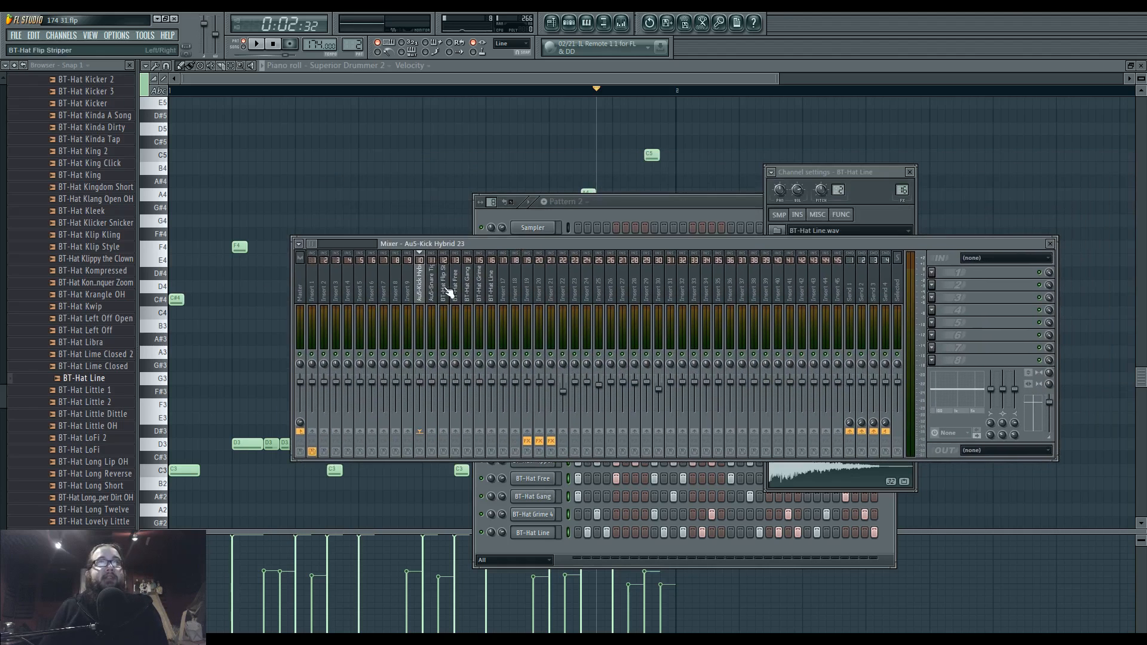
# - Play the pattern and cut the low band in the BT-Hat Flip Stripper mixer track's EQ
pyautogui.click(431, 292)
pyautogui.click(425, 301)
pyautogui.press('space')
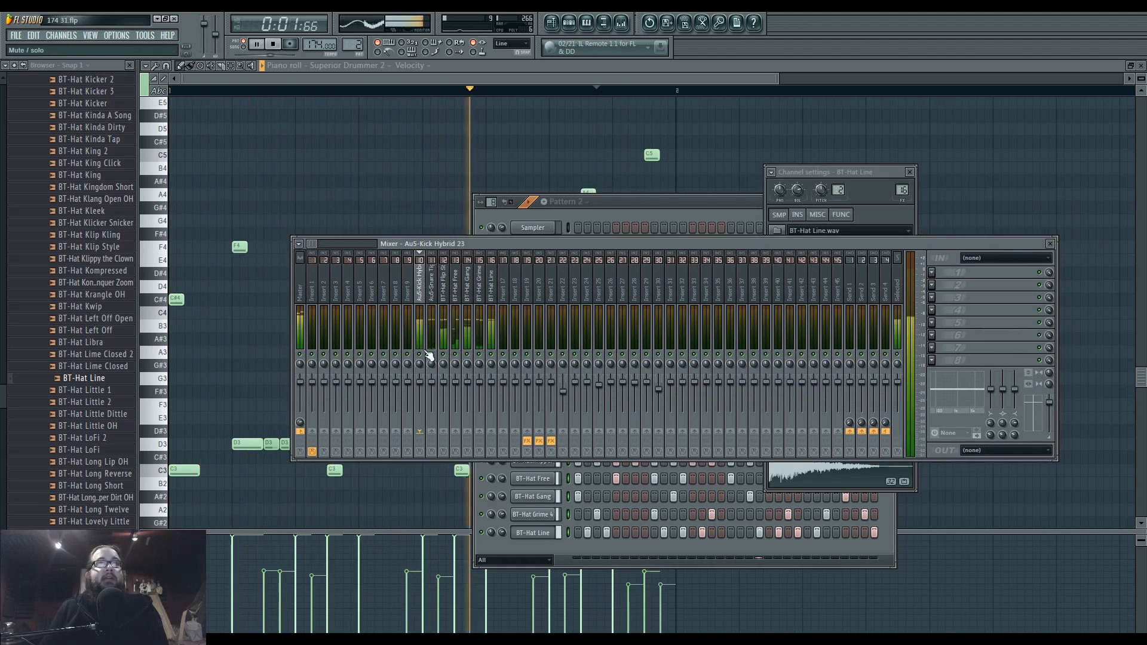
pyautogui.click(445, 296)
pyautogui.moveTo(991, 389); pyautogui.dragTo(991, 408)
# - Lower the low and mid EQ bands on the BT-Hat Free and BT-Hat Gang mixer tracks
pyautogui.click(456, 298)
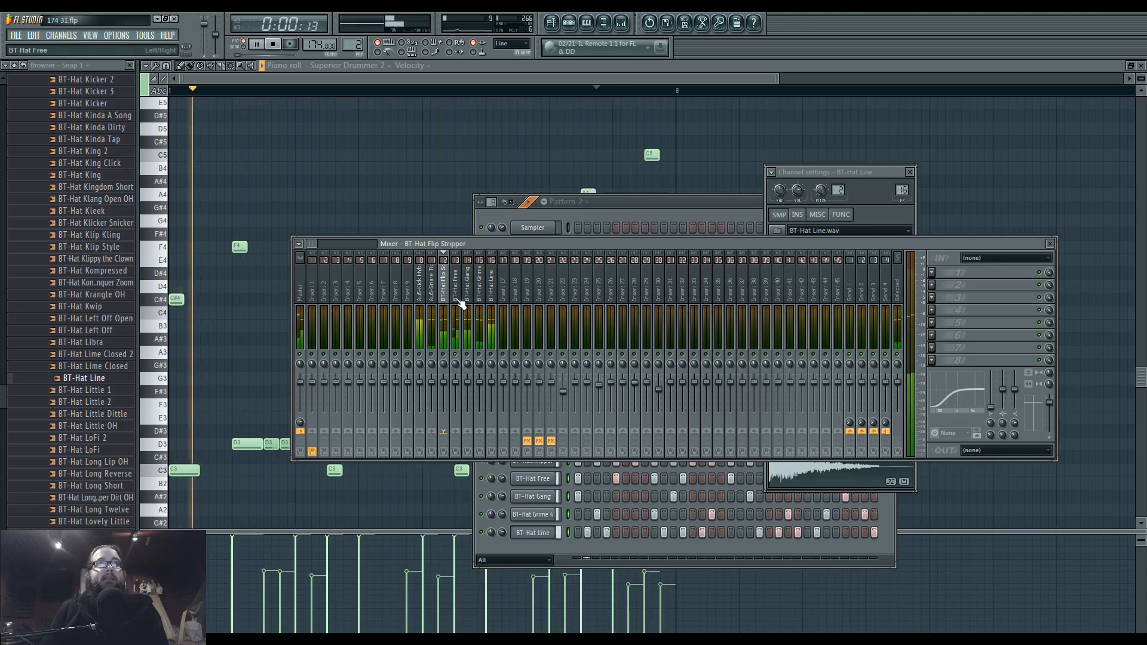
pyautogui.moveTo(1002, 425); pyautogui.dragTo(1002, 432)
pyautogui.moveTo(991, 390); pyautogui.dragTo(991, 396)
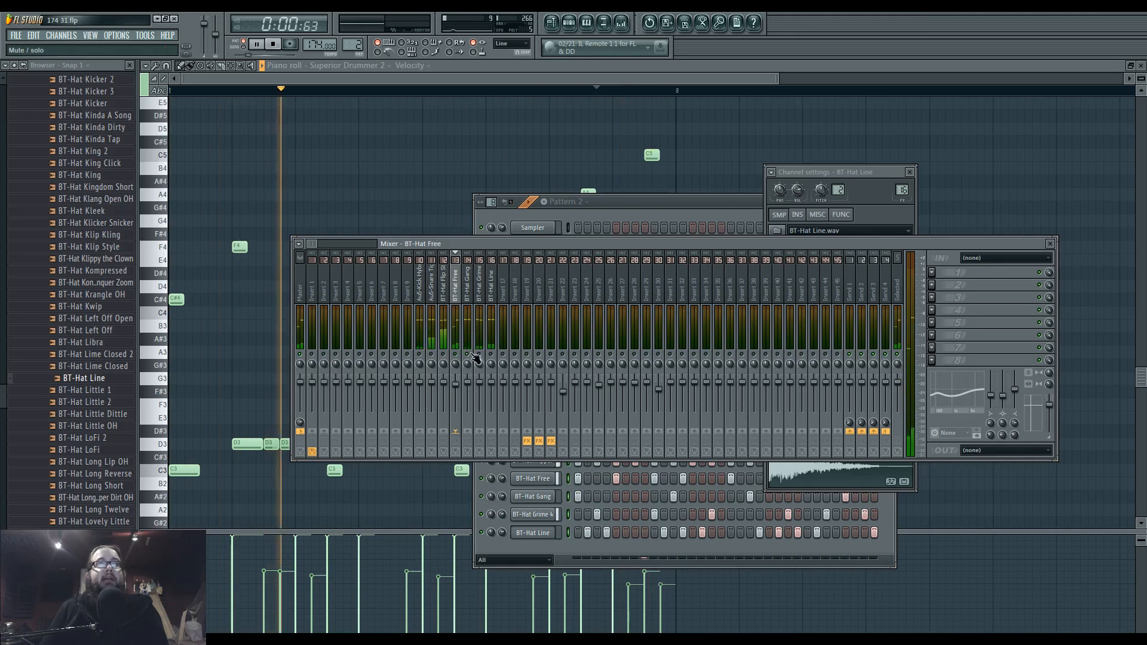
pyautogui.click(467, 283)
pyautogui.moveTo(1003, 389)
pyautogui.mouseDown()
pyautogui.moveTo(1002, 417)
pyautogui.moveTo(1014, 386)
pyautogui.mouseUp()
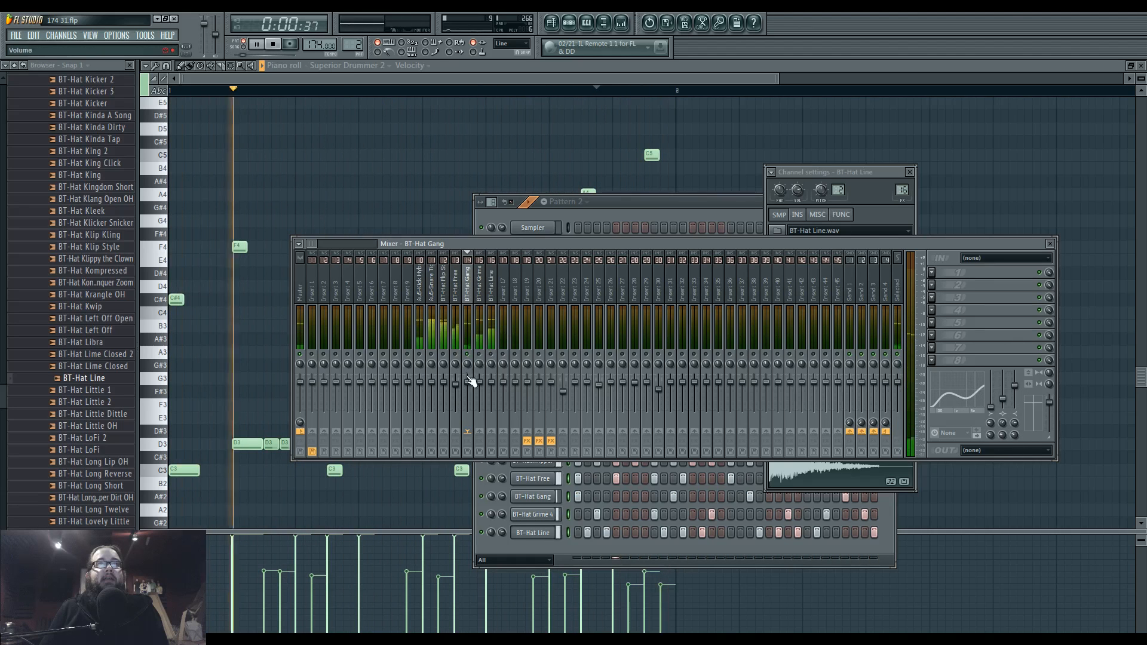
# - Cut the lows and raise the highs in BT-Hat Grime 4's mixer EQ, and lower the BT-Hat Line track's volume
pyautogui.click(479, 281)
pyautogui.moveTo(990, 389); pyautogui.dragTo(1014, 386)
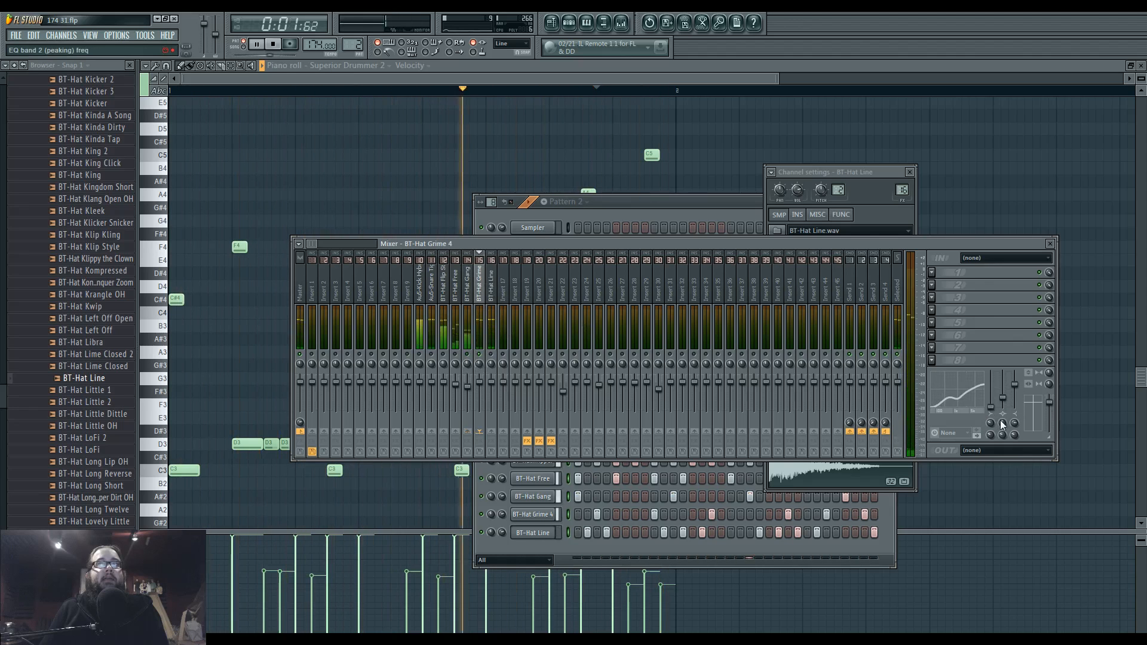
pyautogui.click(495, 301)
pyautogui.moveTo(491, 382); pyautogui.dragTo(493, 396)
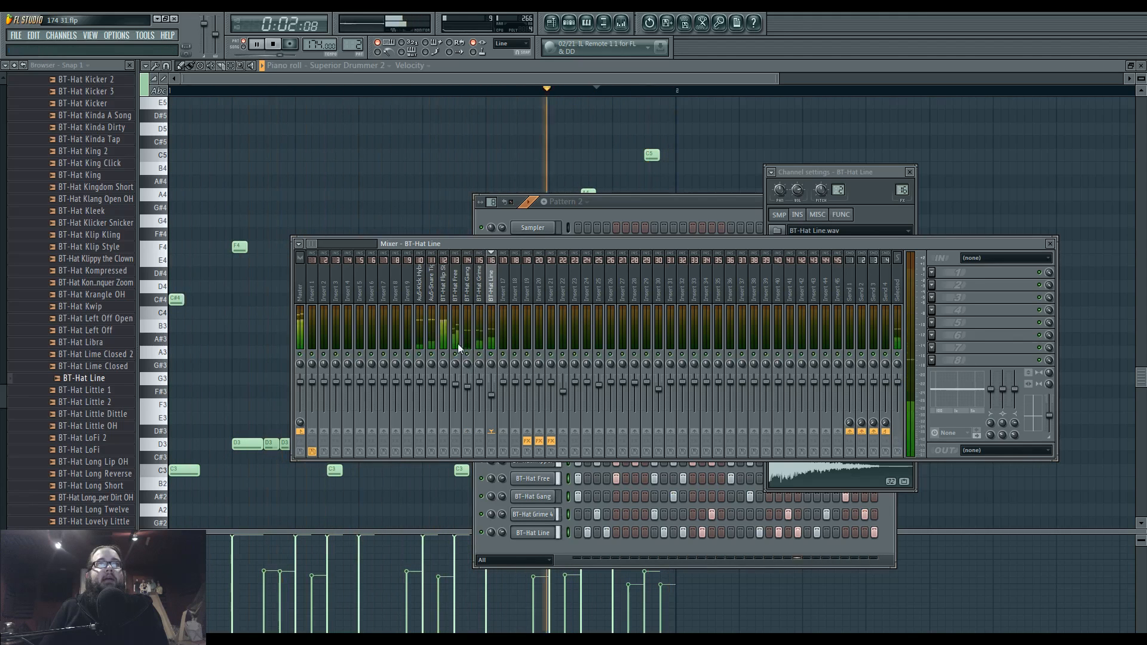
# - Slightly lower the volume of the BT-Hat Flip Stripper mixer track during playback and stop the pattern
pyautogui.click(422, 299)
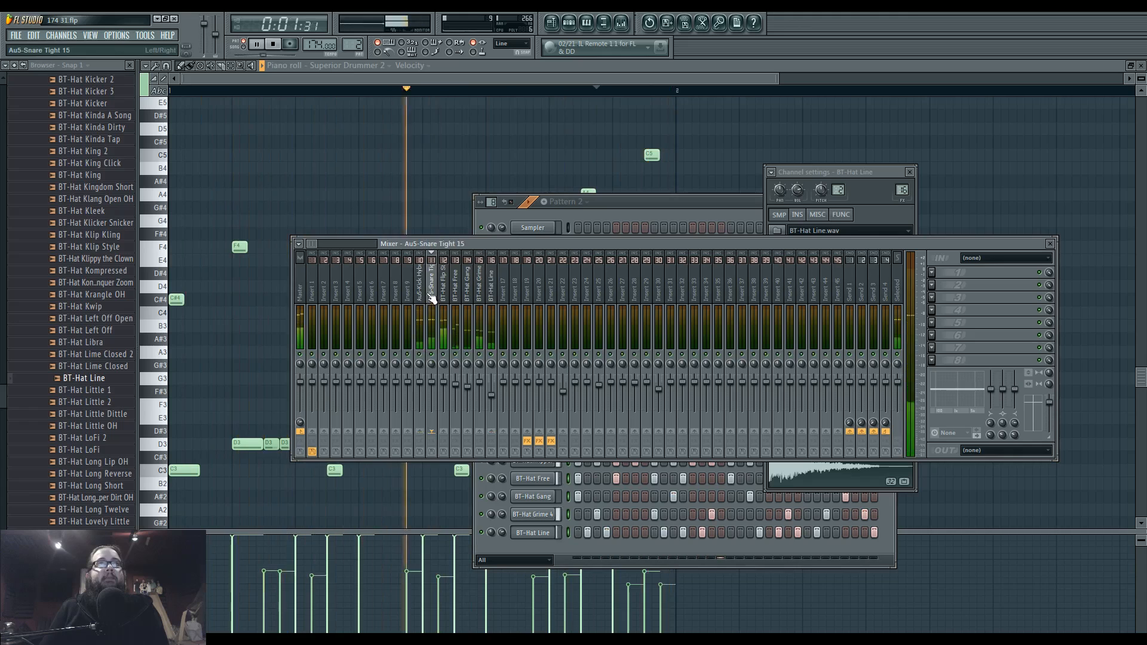
pyautogui.moveTo(443, 382); pyautogui.dragTo(449, 392)
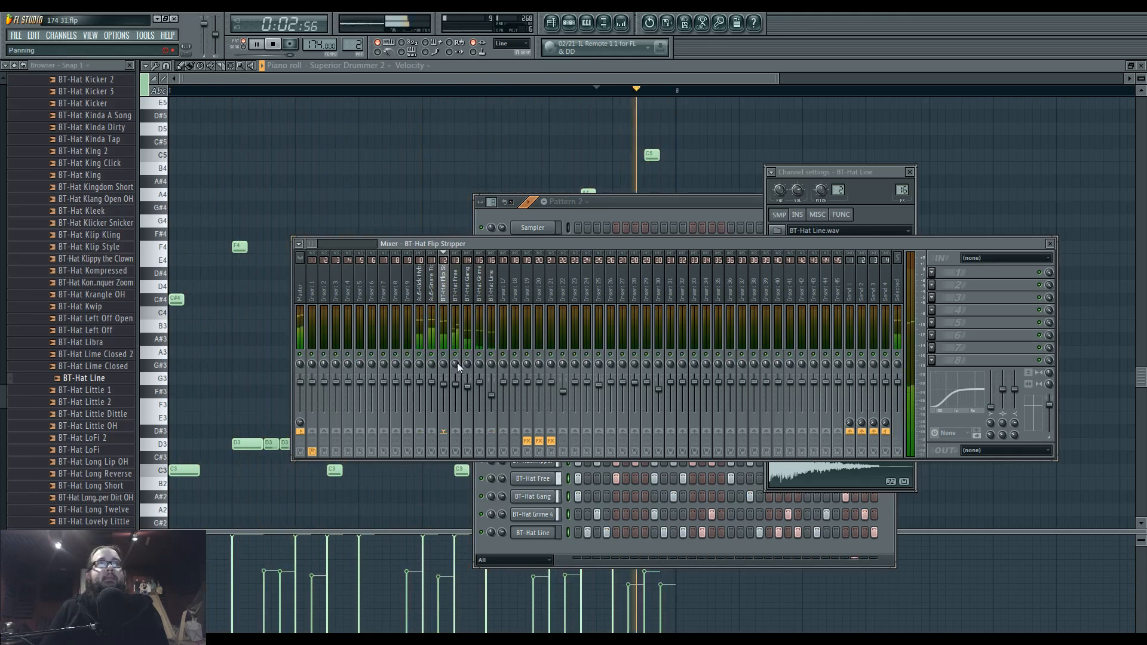
pyautogui.press('space')
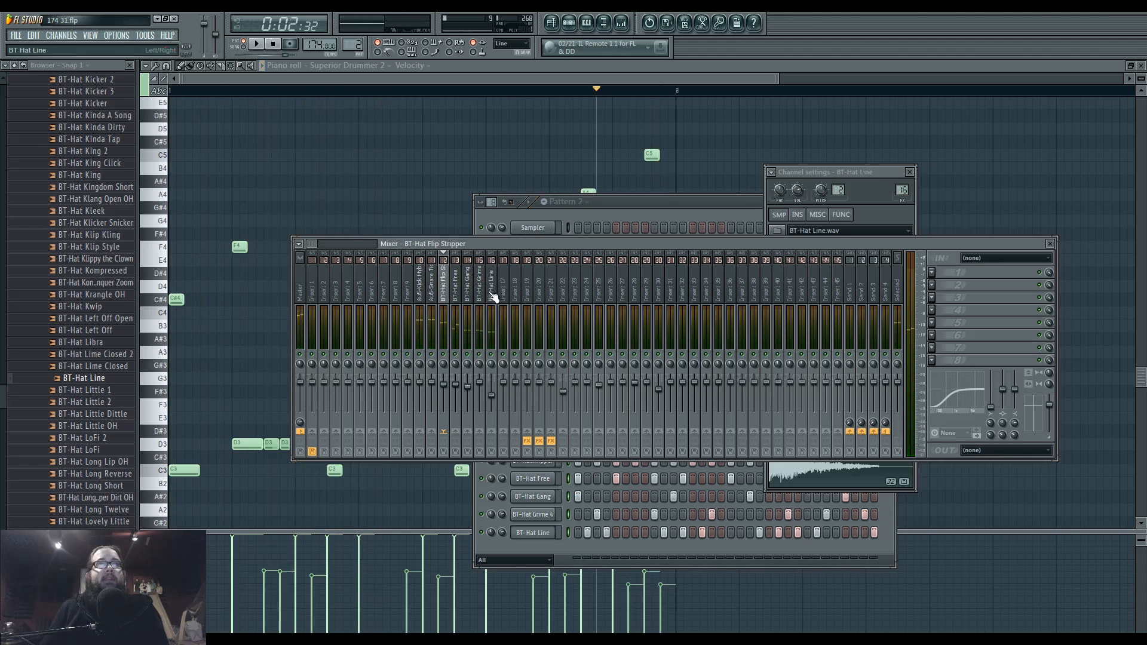
# - Play the sample layers together with the Superior Drummer 2 channel and check the output on mixer Insert 19
pyautogui.click(621, 214)
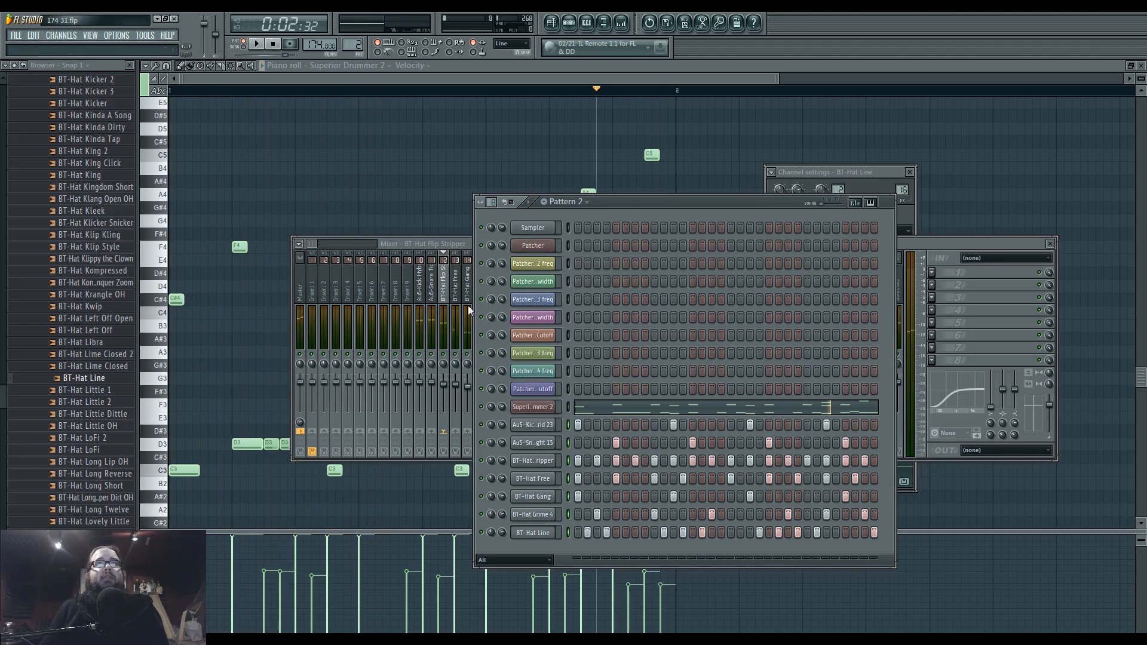
pyautogui.click(449, 245)
pyautogui.press('space')
pyautogui.click(531, 289)
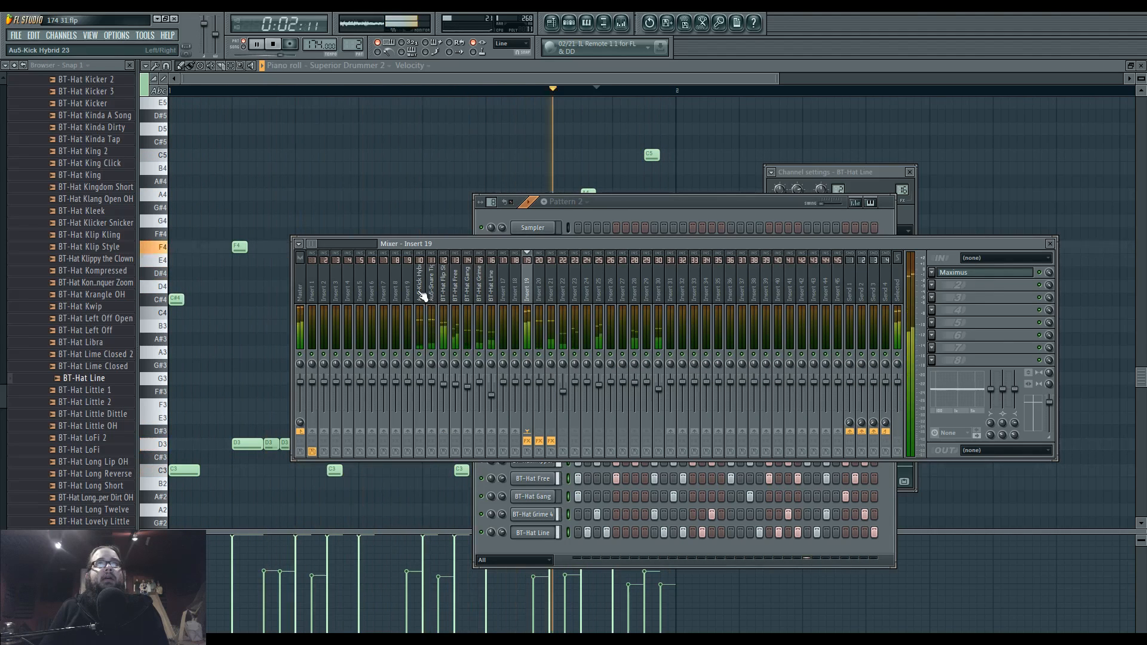
pyautogui.press('space')
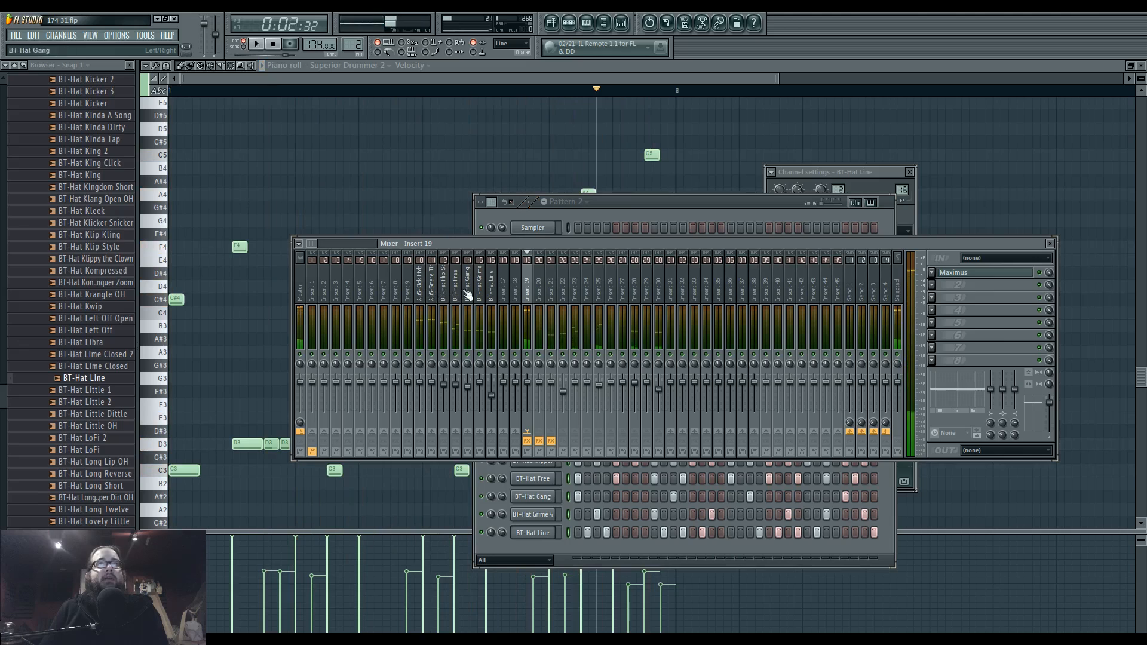
# - Reorder the mixer tracks so the kick, snare and five hats occupy slots 12 to 18, leaving Inserts 10 and 11 free
pyautogui.click(506, 297)
pyautogui.hotkey('alt', 'Left')
pyautogui.hotkey('alt', 'Left')
pyautogui.hotkey('alt', 'Left')
pyautogui.hotkey('alt', 'Left')
pyautogui.hotkey('alt', 'Left')
pyautogui.hotkey('alt', 'Left')
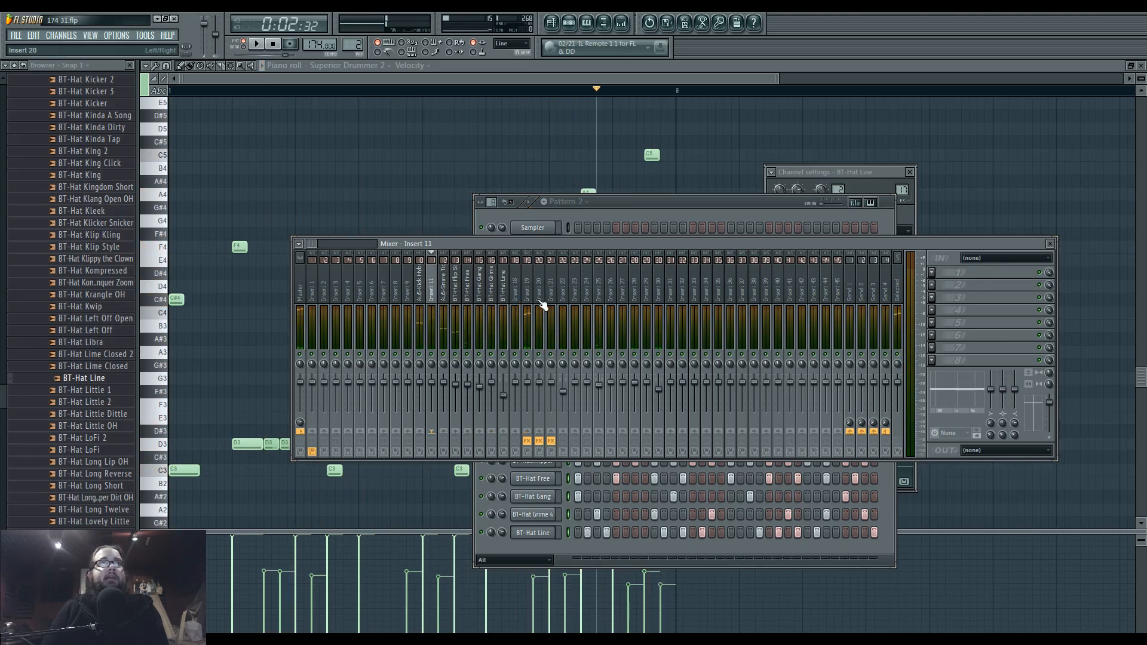
pyautogui.hotkey('alt', 'Right')
pyautogui.hotkey('alt', 'Right')
pyautogui.hotkey('alt', 'Right')
pyautogui.hotkey('alt', 'Right')
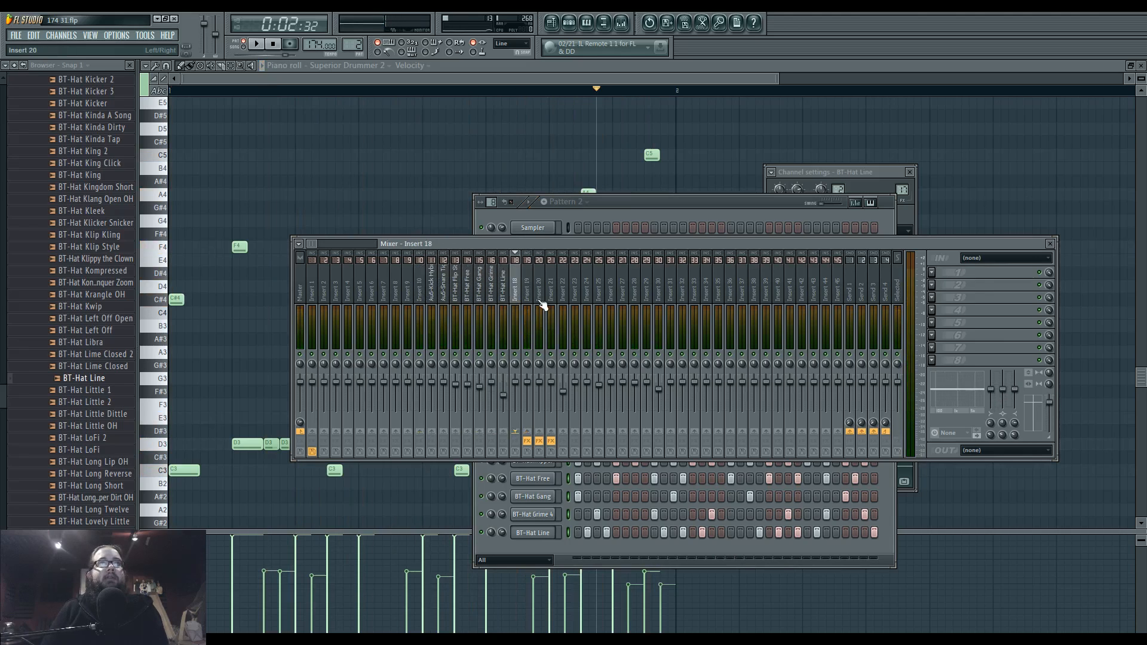
pyautogui.hotkey('alt', 'Left')
pyautogui.hotkey('alt', 'Left')
pyautogui.hotkey('alt', 'Left')
# - Rename mixer Insert 19 as SD
pyautogui.click(533, 297)
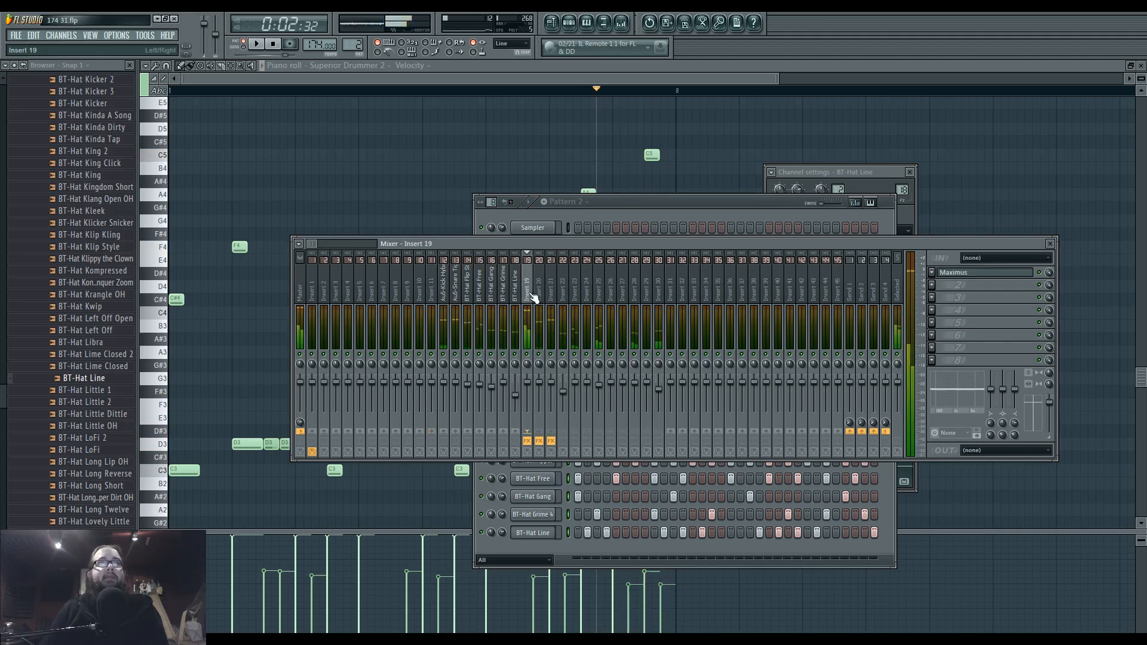
pyautogui.doubleClick(533, 296)
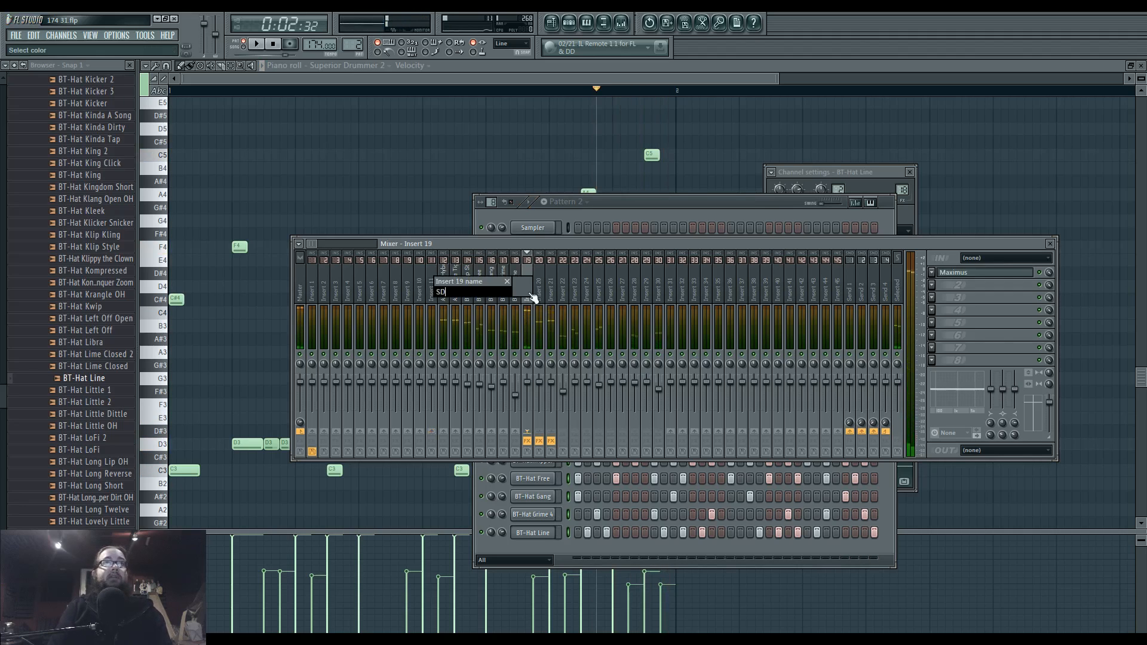
pyautogui.write('SD')
pyautogui.press('Return')
# - Rename mixer Insert 11 as Samples
pyautogui.click(431, 291)
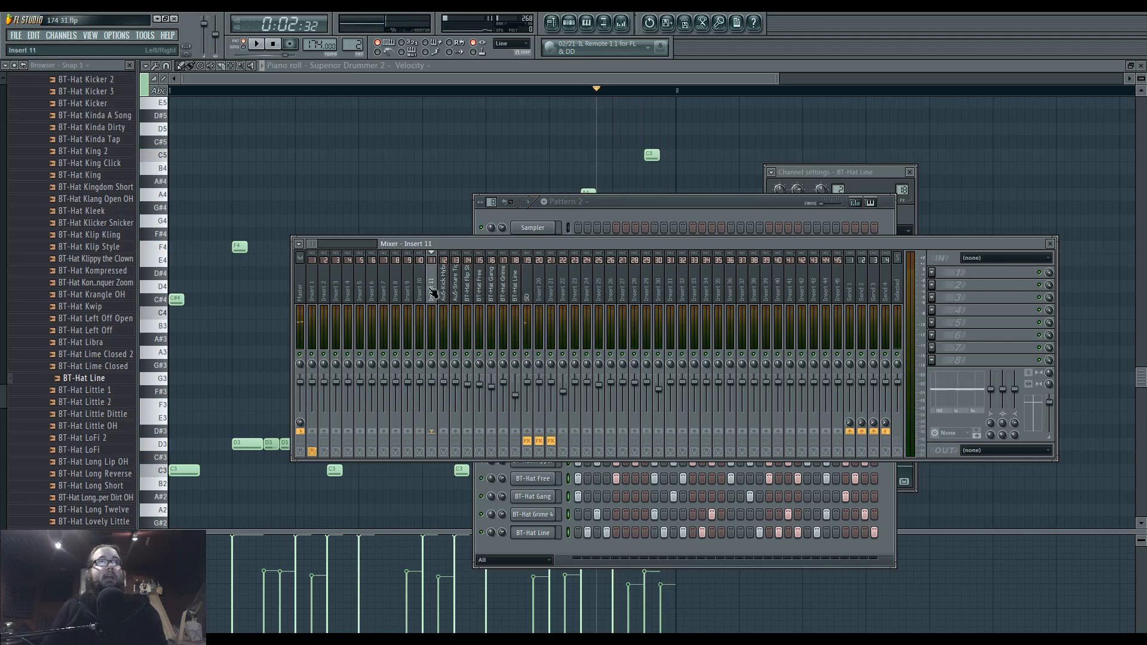
pyautogui.doubleClick(431, 292)
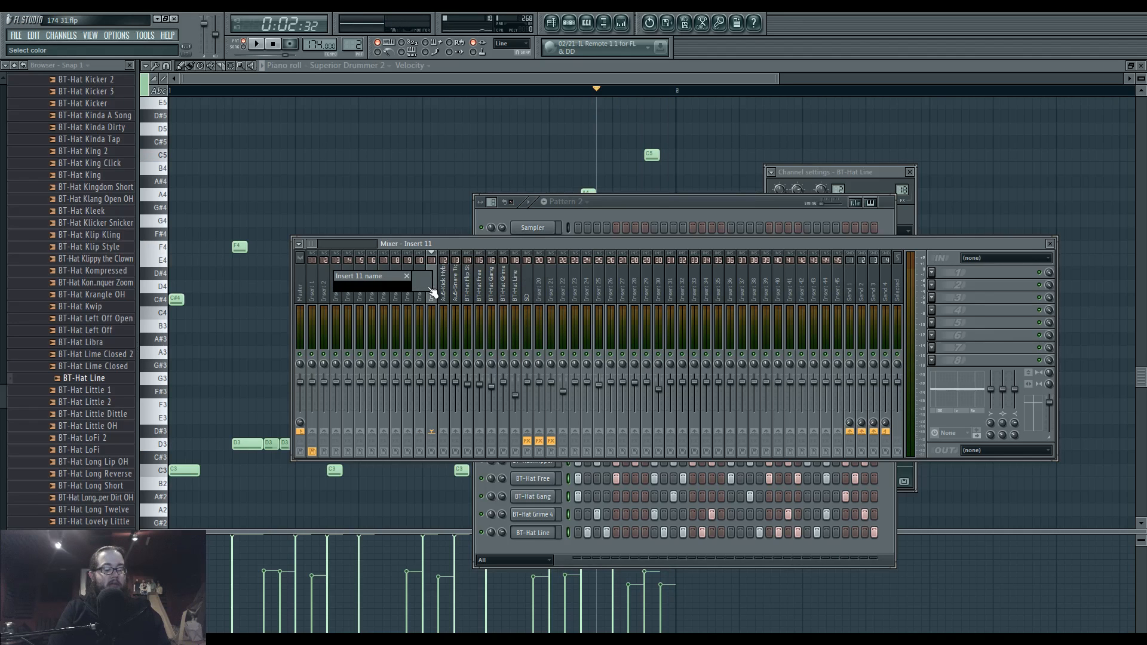
pyautogui.write('Samples')
pyautogui.press('Return')
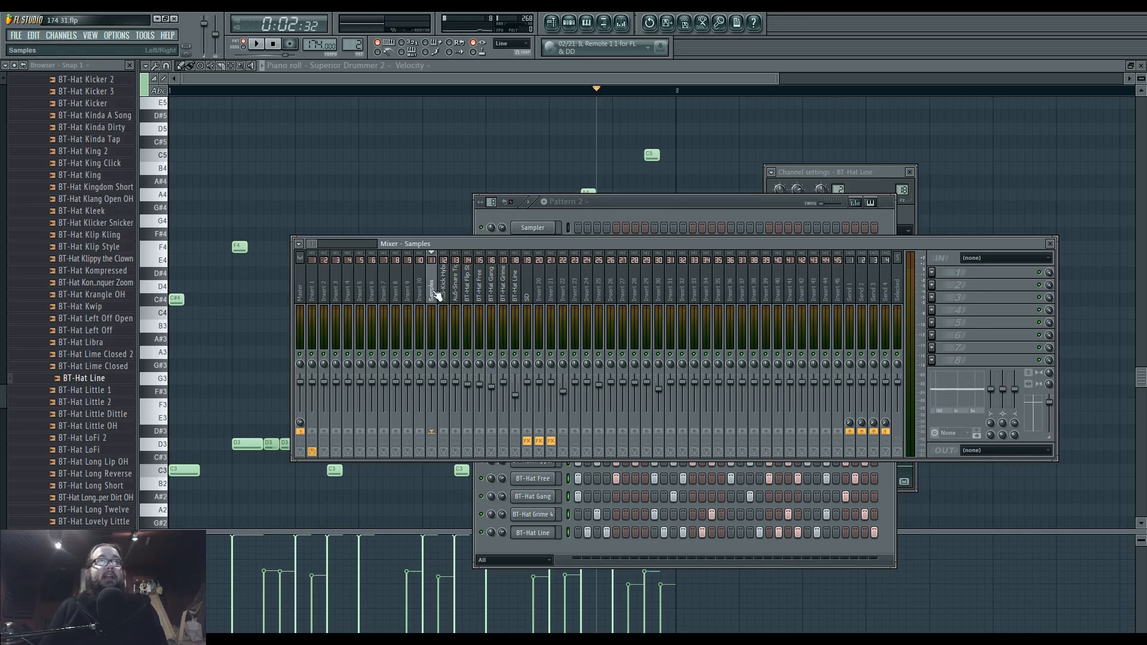
# - Route the BT-Hat Line and BT-Hat Grime 4 mixer tracks only to the Samples track
pyautogui.click(516, 301)
pyautogui.rightClick(433, 430)
pyautogui.click(443, 434)
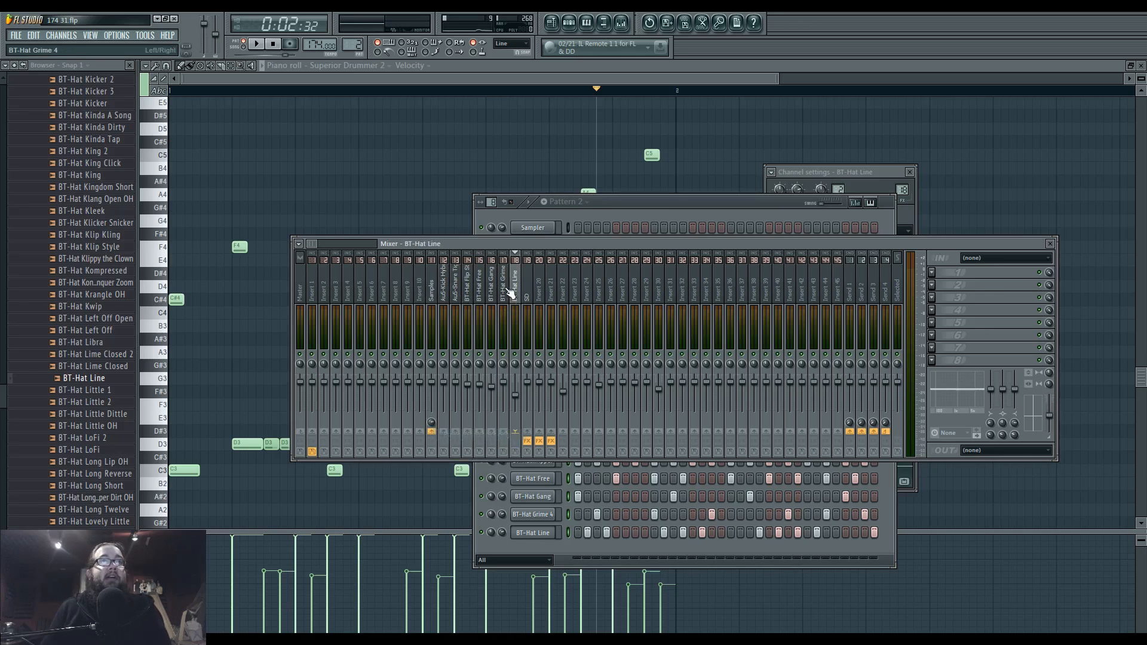
pyautogui.click(505, 294)
pyautogui.rightClick(433, 433)
pyautogui.click(445, 438)
# - Move the Samples track to slot 10 and route the hat tracks, starting with BT-Hat Line and BT-Hat Grime 4, only to Insert 11
pyautogui.click(433, 299)
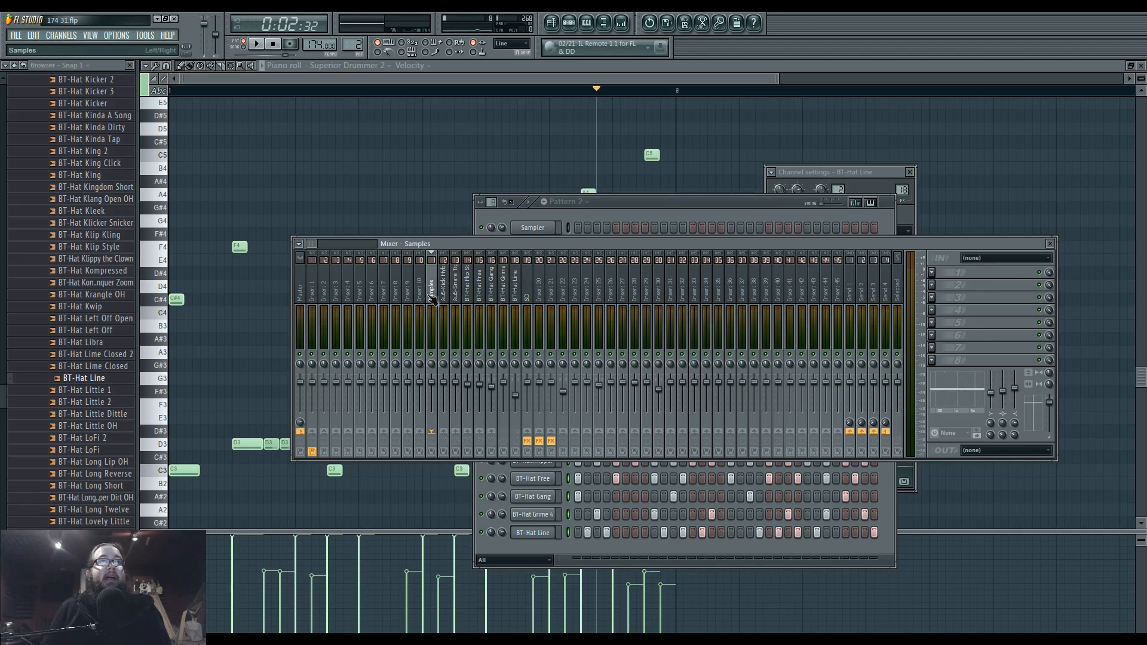
pyautogui.click(514, 301)
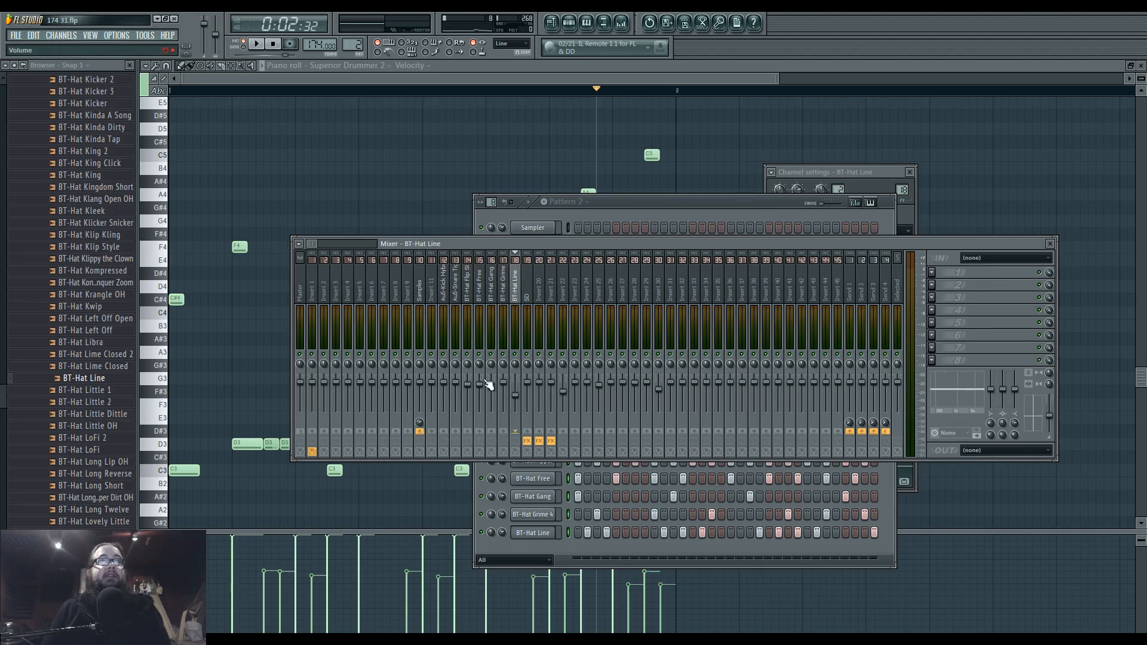
pyautogui.rightClick(431, 431)
pyautogui.click(445, 436)
pyautogui.click(504, 302)
pyautogui.rightClick(431, 431)
pyautogui.click(445, 436)
pyautogui.click(494, 302)
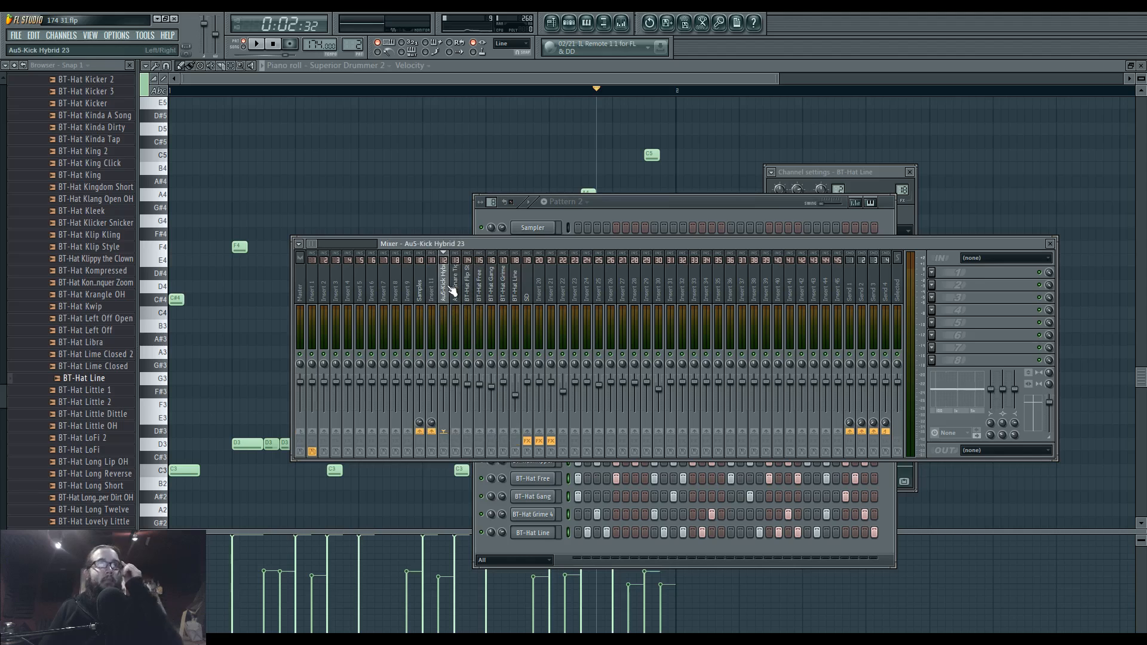
# - Play the pattern and check the output routing of the kick, snare, hat and Samples mixer tracks
pyautogui.click(431, 287)
pyautogui.press('space')
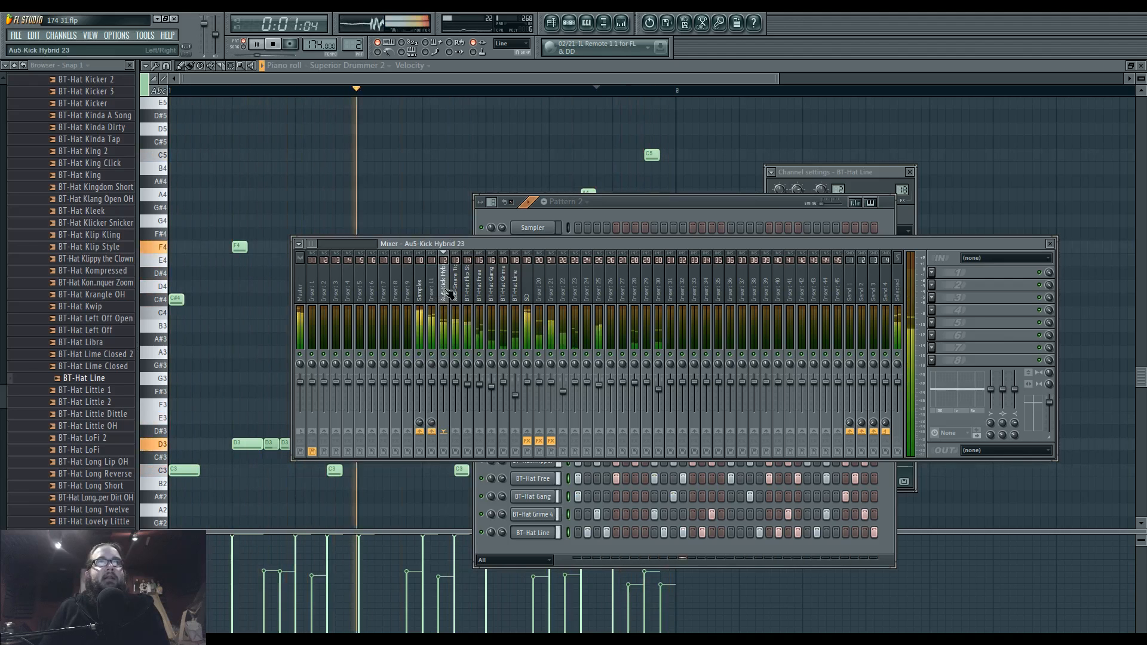
pyautogui.click(451, 405)
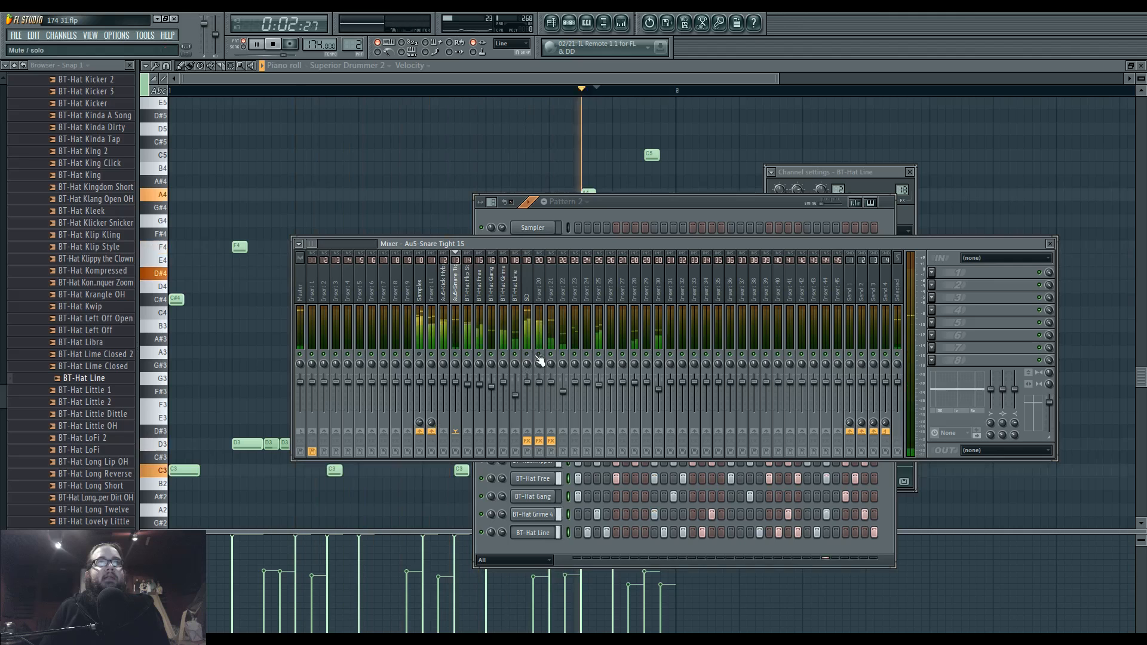
pyautogui.click(505, 302)
pyautogui.click(480, 301)
pyautogui.click(468, 302)
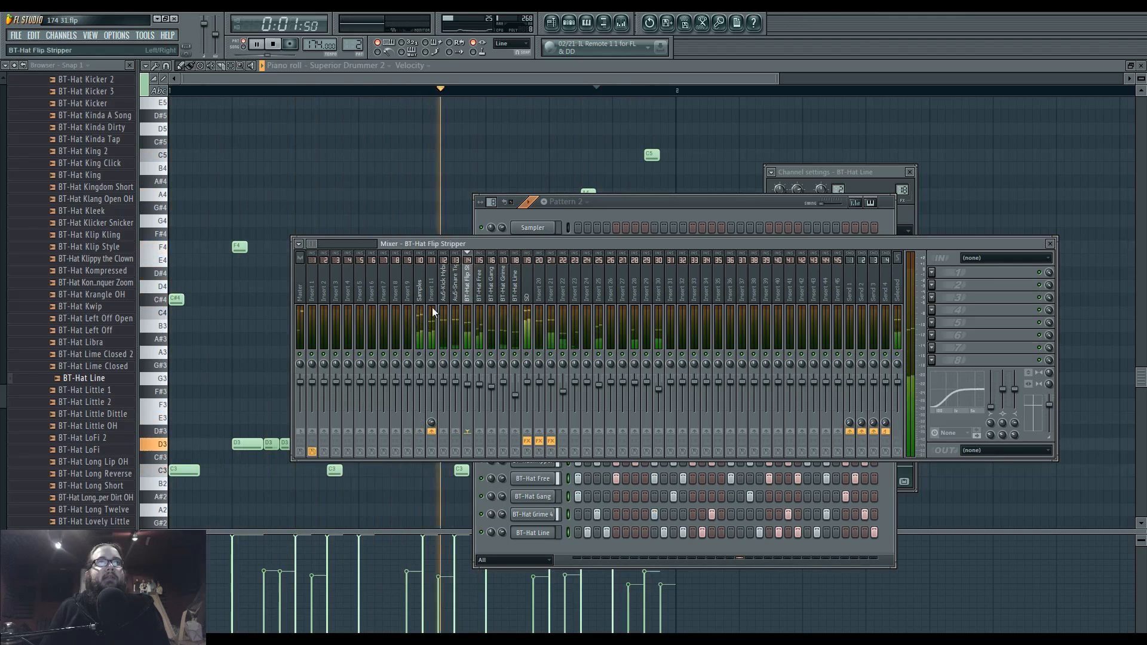
pyautogui.click(422, 296)
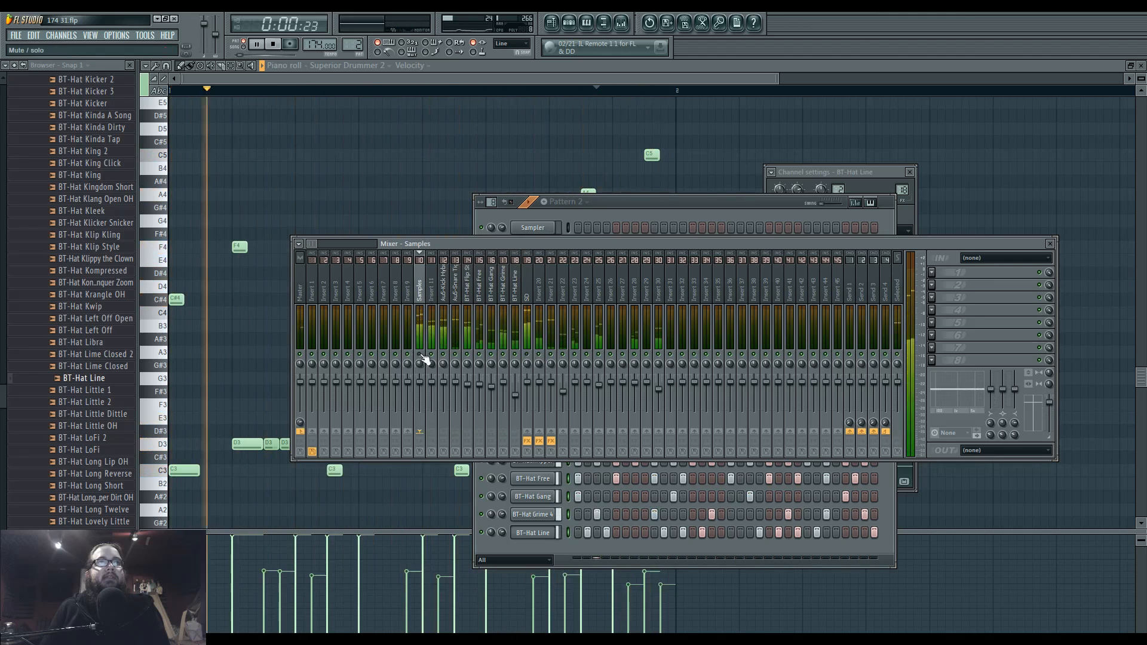
# - Add a Fruity Limiter to Insert 11 in compressor mode, sidechain it to the kick, and adjust its ratio and threshold
pyautogui.click(431, 323)
pyautogui.click(931, 273)
pyautogui.click(1023, 401)
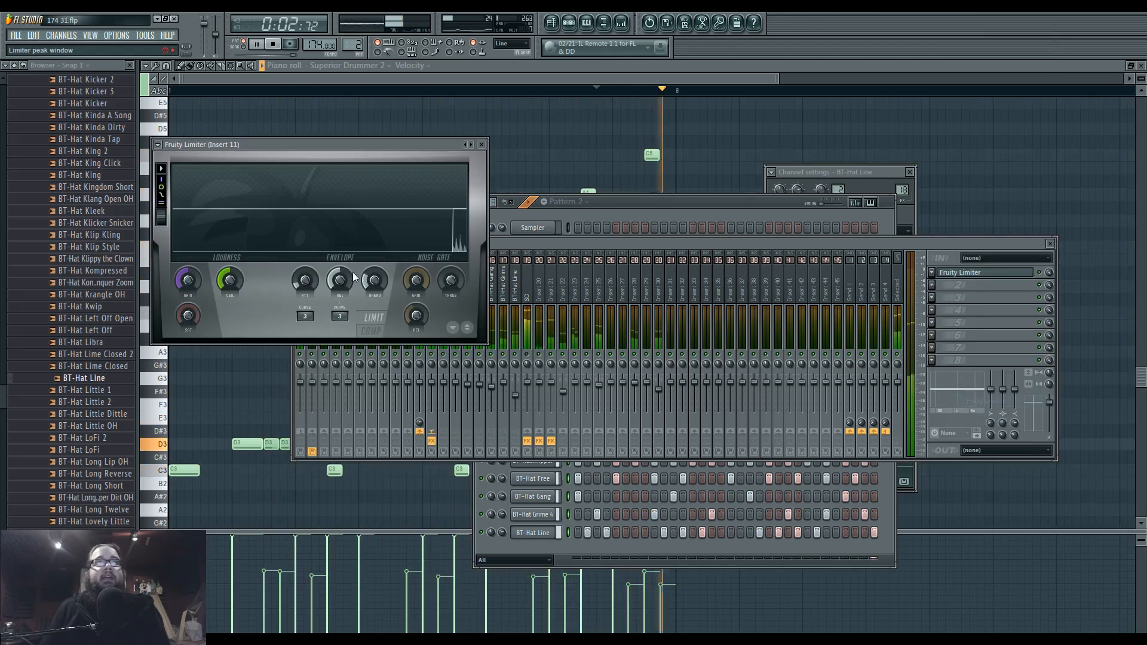
pyautogui.click(371, 331)
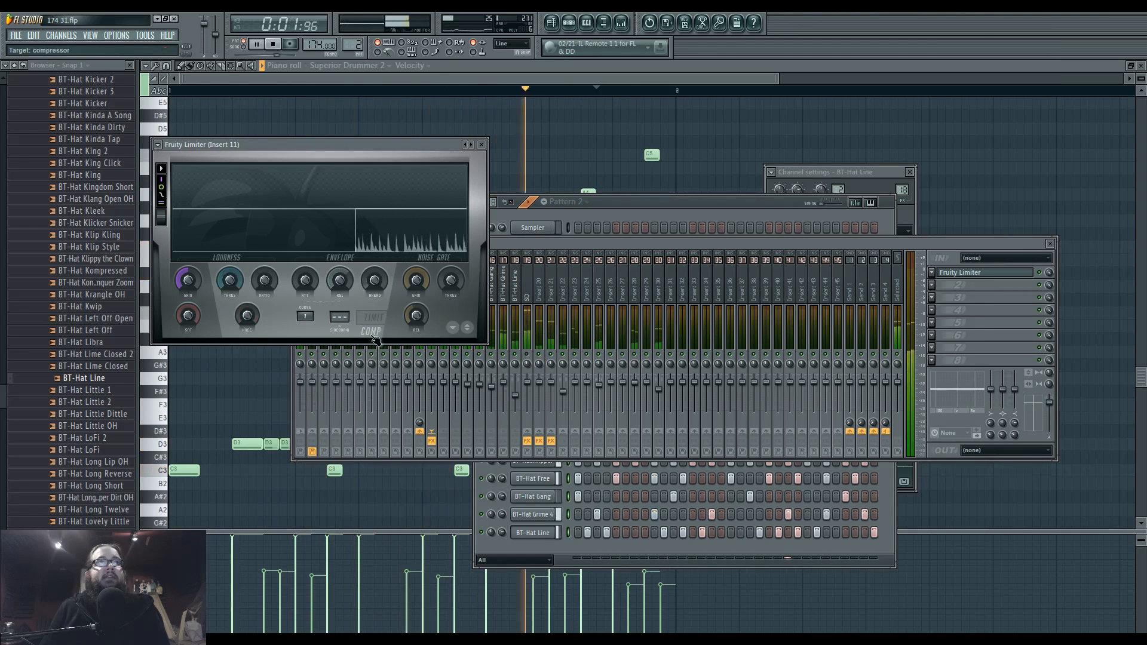
pyautogui.rightClick(345, 321)
pyautogui.click(399, 340)
pyautogui.moveTo(261, 283); pyautogui.dragTo(230, 335)
# - Add a second Fruity Limiter to Insert 11 in compressor mode, sidechained to input 2, with the threshold at about -31 dB
pyautogui.click(932, 285)
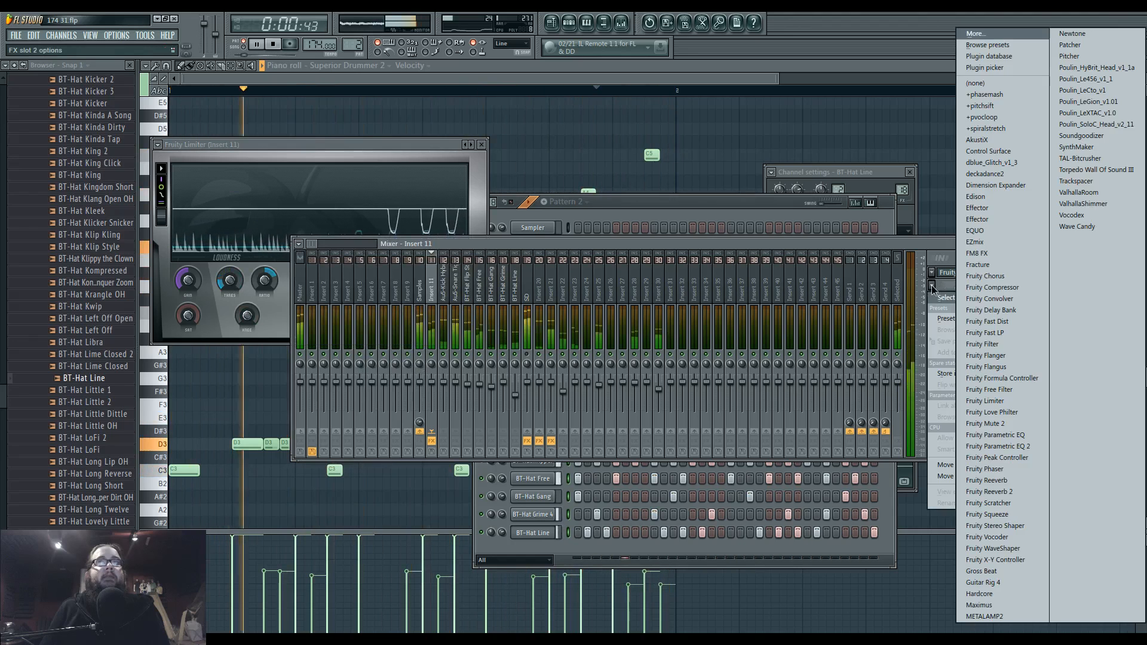
pyautogui.click(1010, 401)
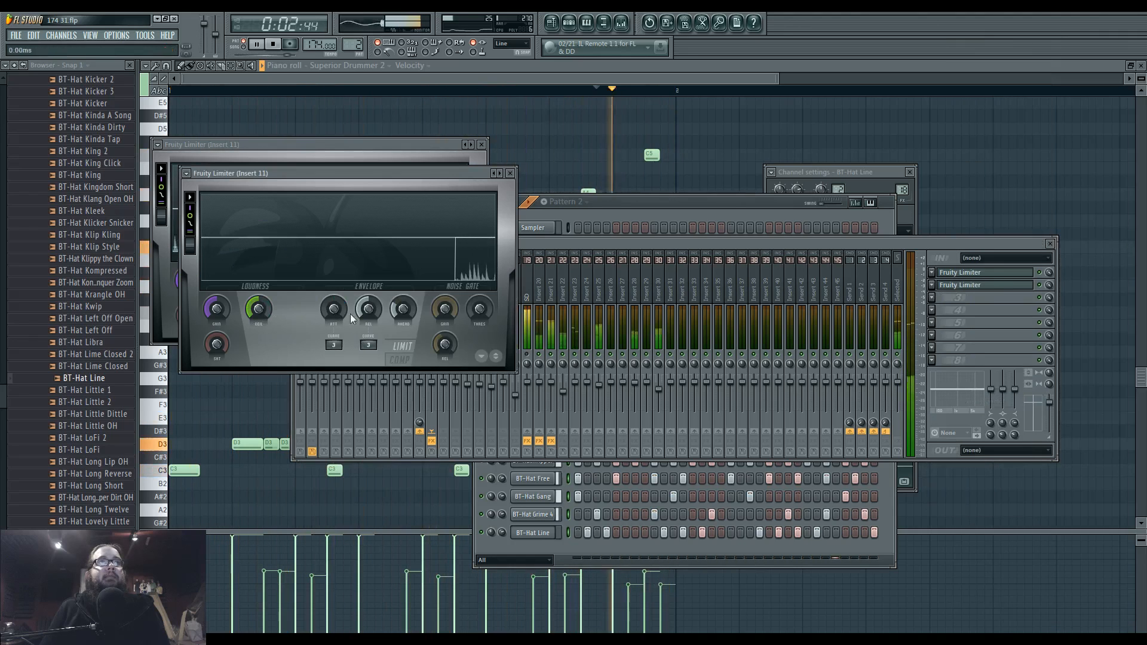
pyautogui.click(399, 359)
pyautogui.rightClick(368, 345)
pyautogui.click(395, 374)
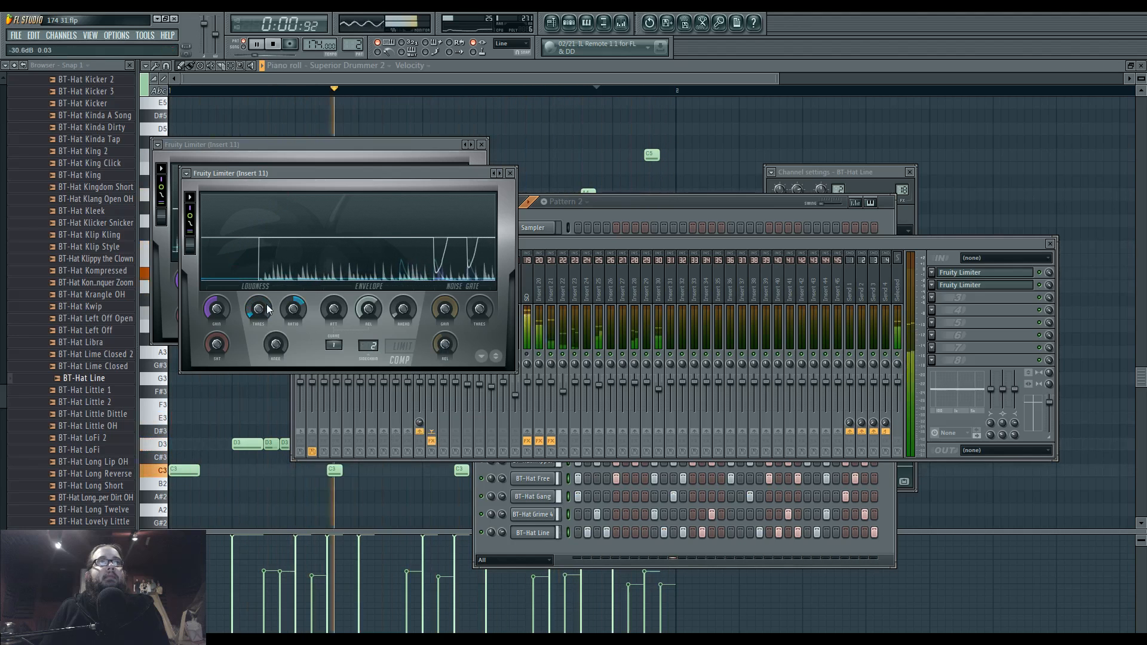
# - Stop playback and send the kick and snare mixer tracks to the SD track
pyautogui.click(654, 207)
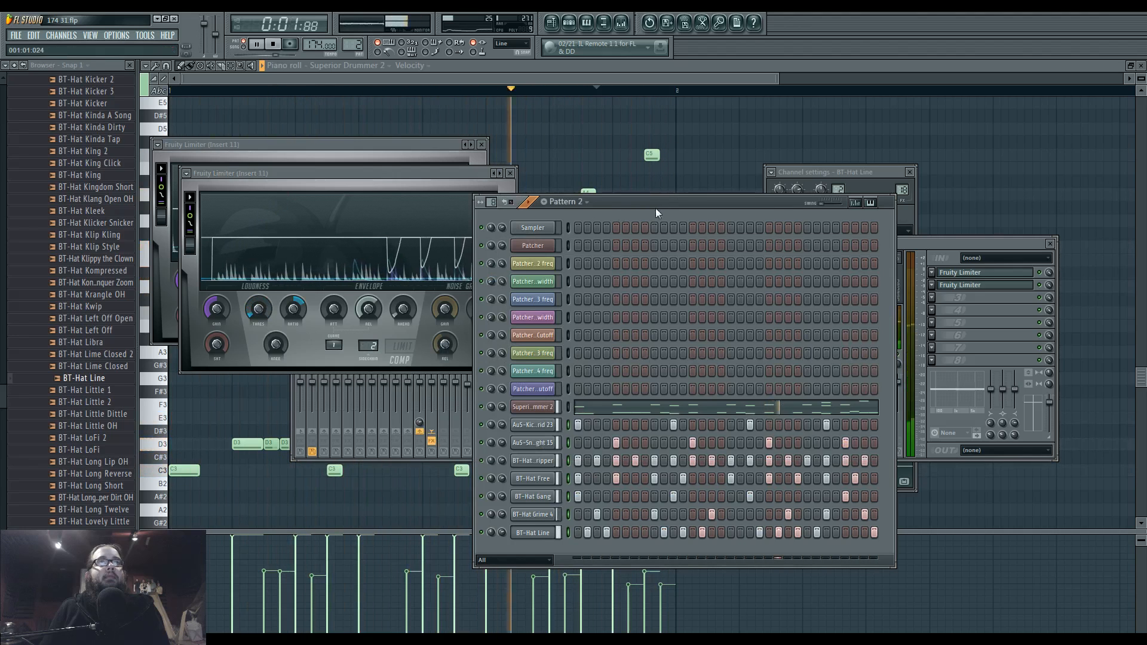
pyautogui.click(621, 23)
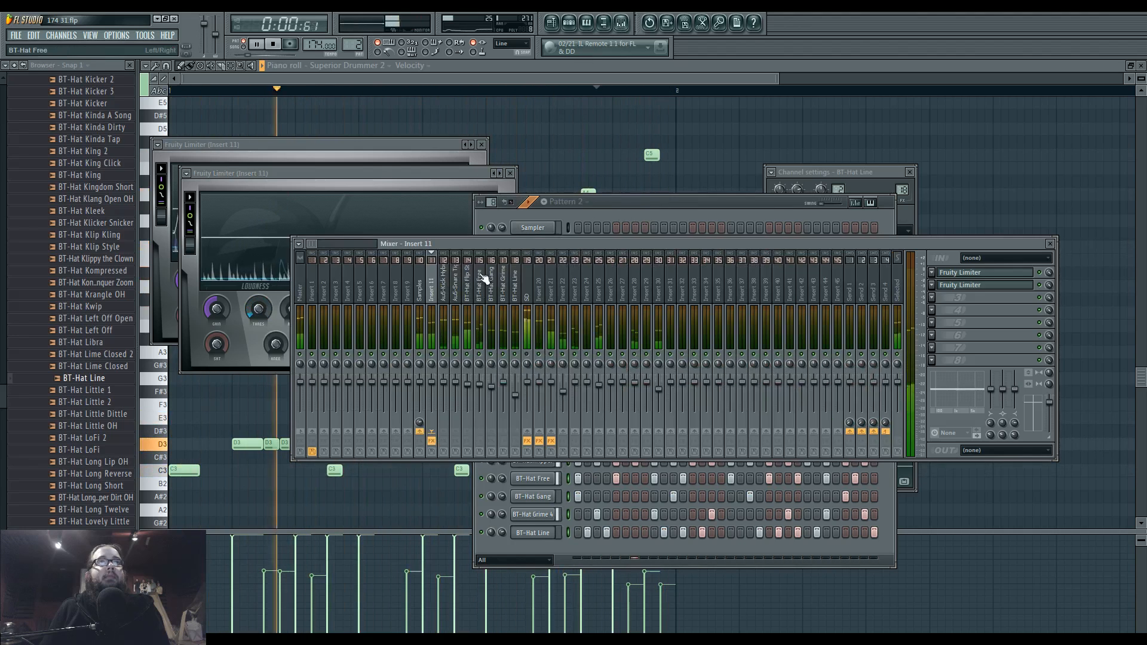
pyautogui.click(525, 302)
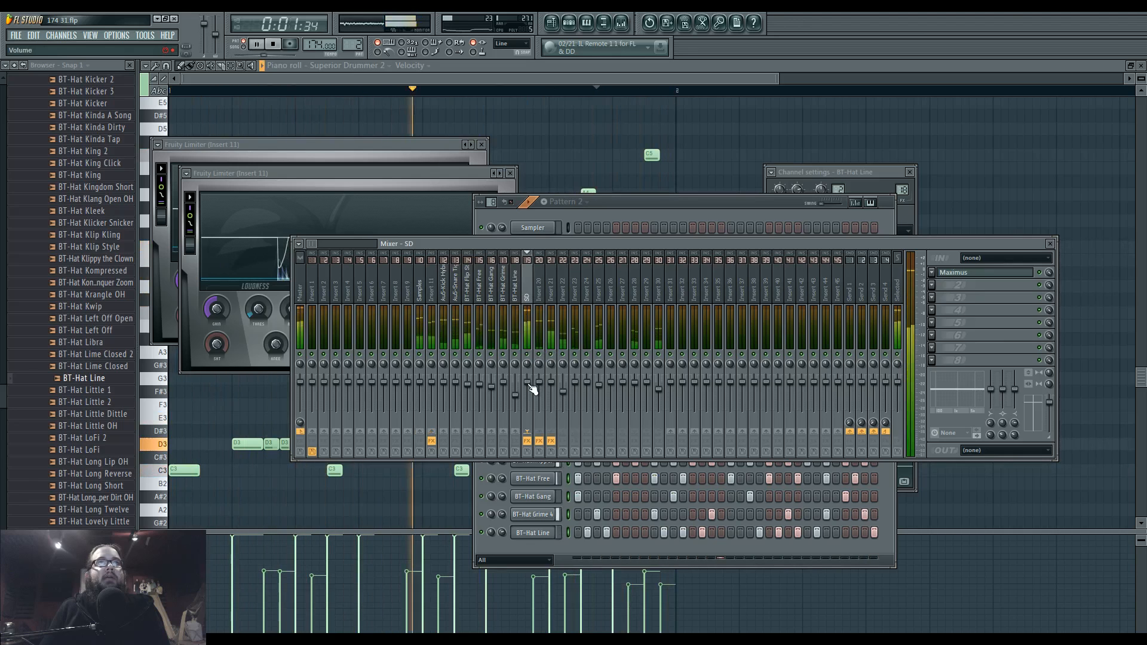
pyautogui.press('space')
pyautogui.click(448, 288)
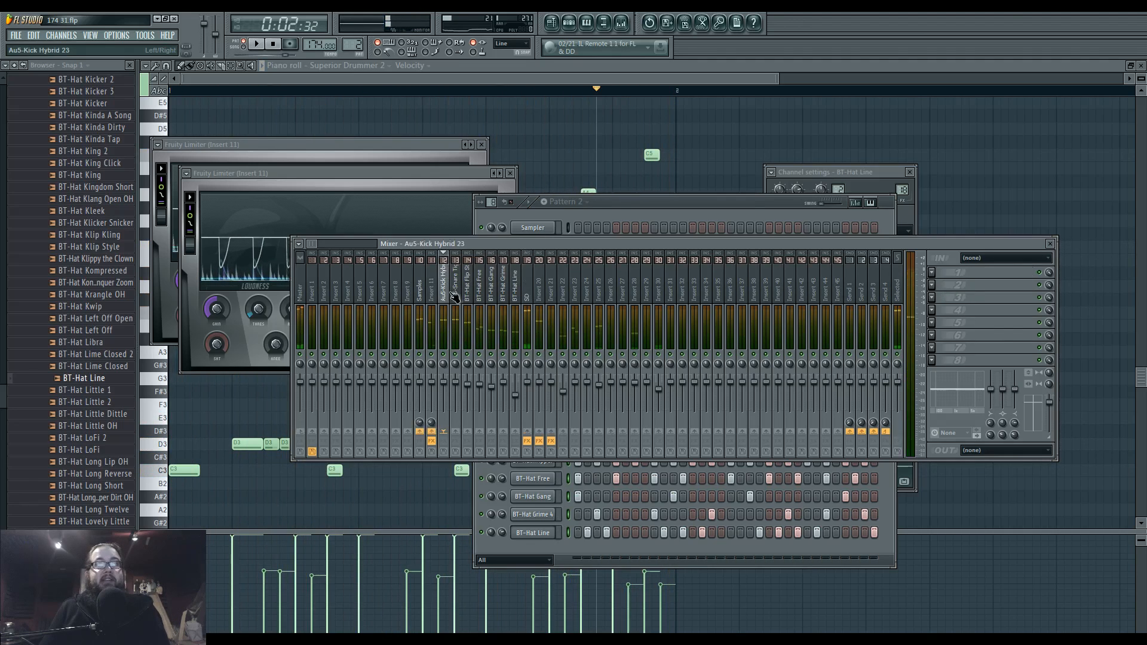
pyautogui.click(526, 430)
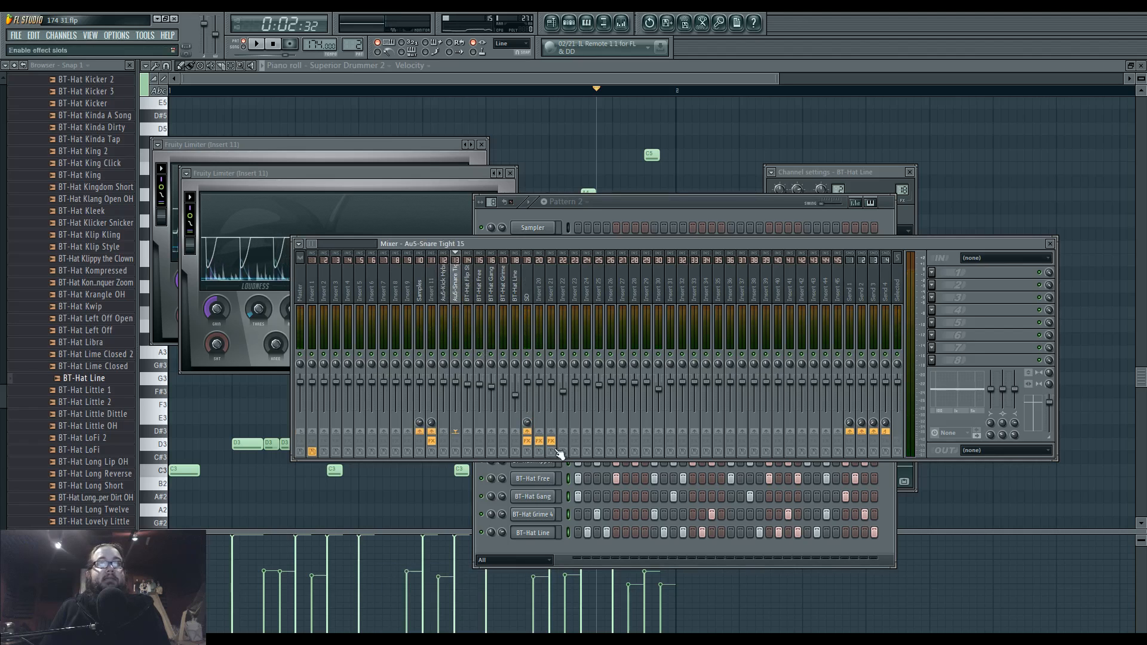
# - Add a Fruity Limiter to the SD track's second slot in compressor mode, sidechain it to the kick, and lower its threshold during playback
pyautogui.click(932, 284)
pyautogui.moveTo(946, 298)
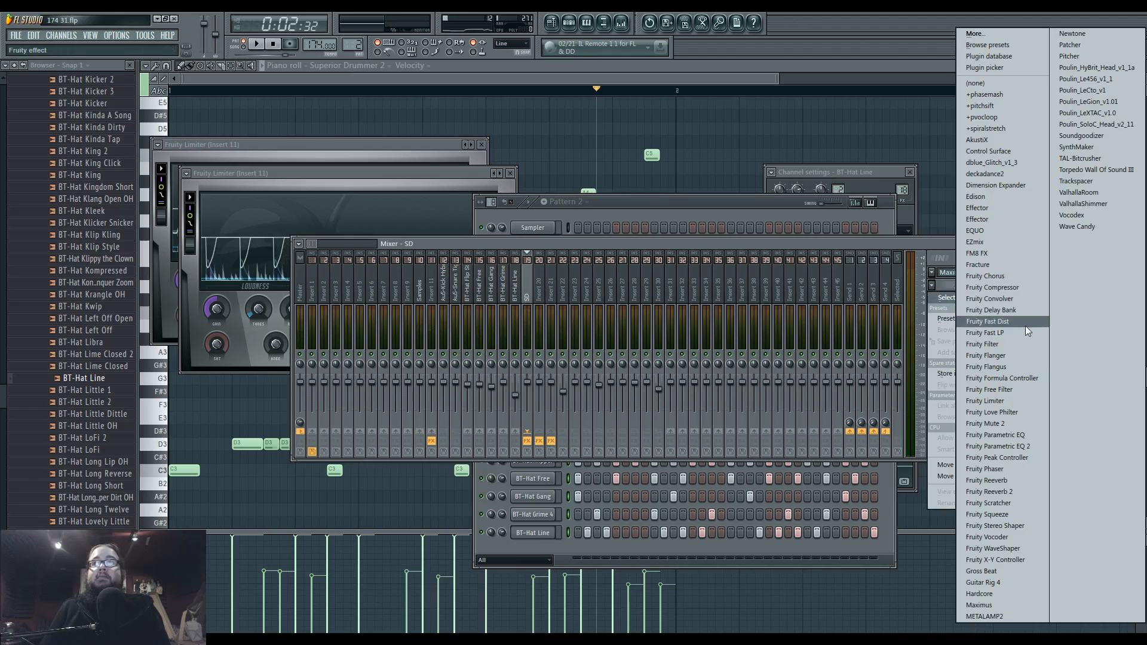
pyautogui.click(991, 401)
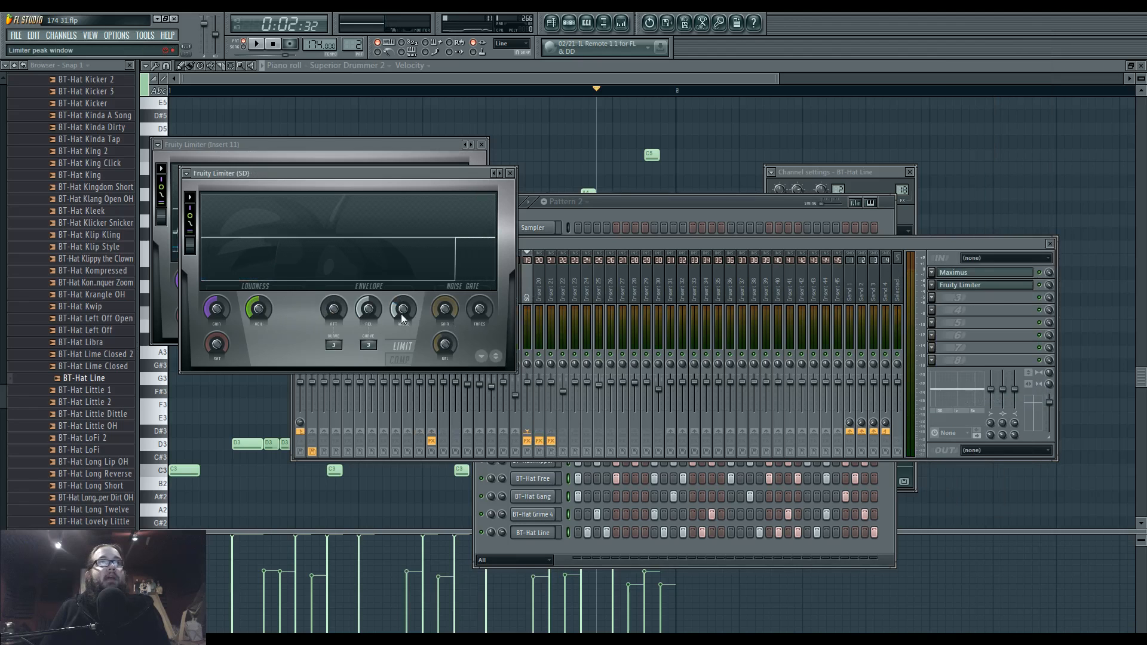
pyautogui.click(367, 348)
pyautogui.click(415, 393)
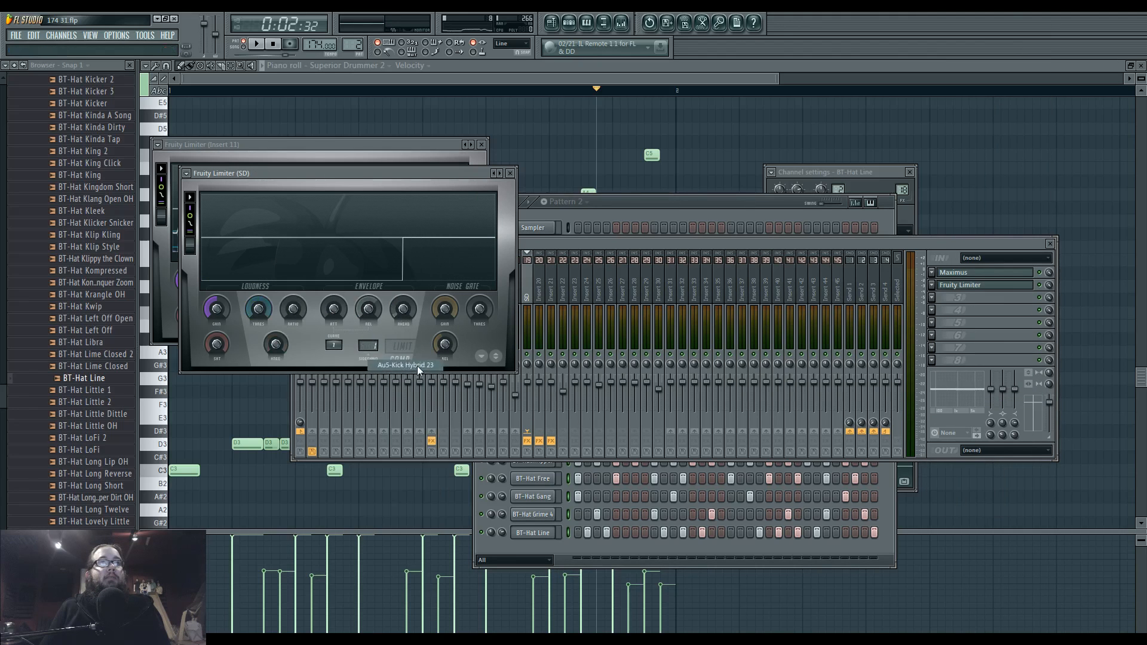
pyautogui.press('space')
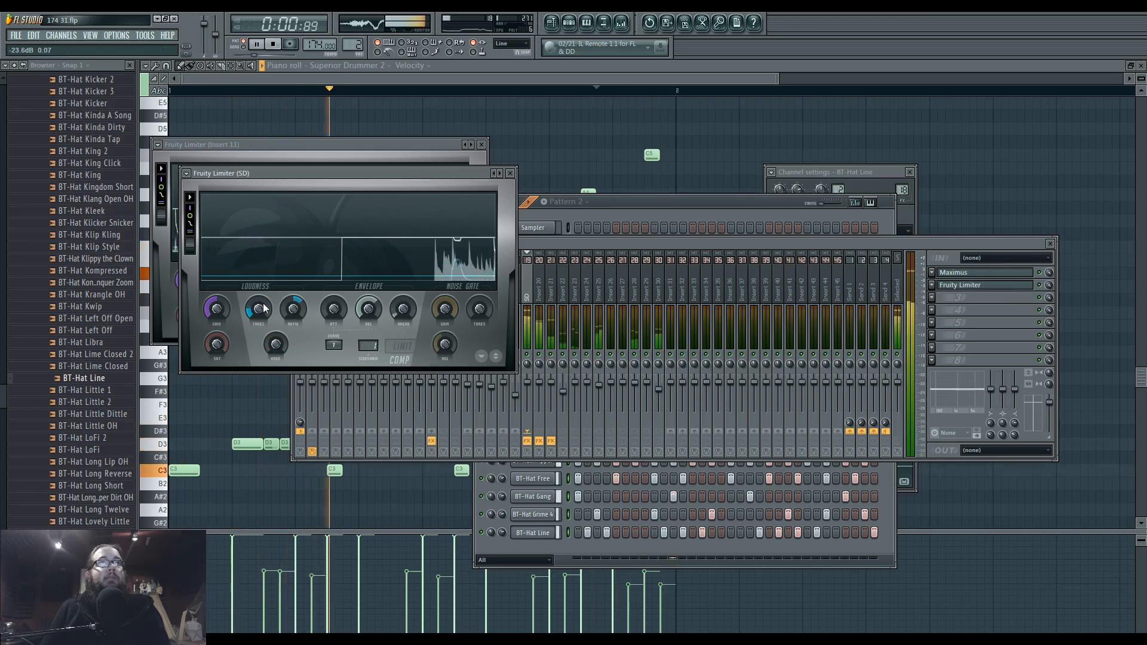
# - Add a Fruity Limiter to the SD track's third slot in compressor mode, sidechain it to input 2, and lower its threshold to about -24.3 dB
pyautogui.click(931, 297)
pyautogui.moveTo(946, 310)
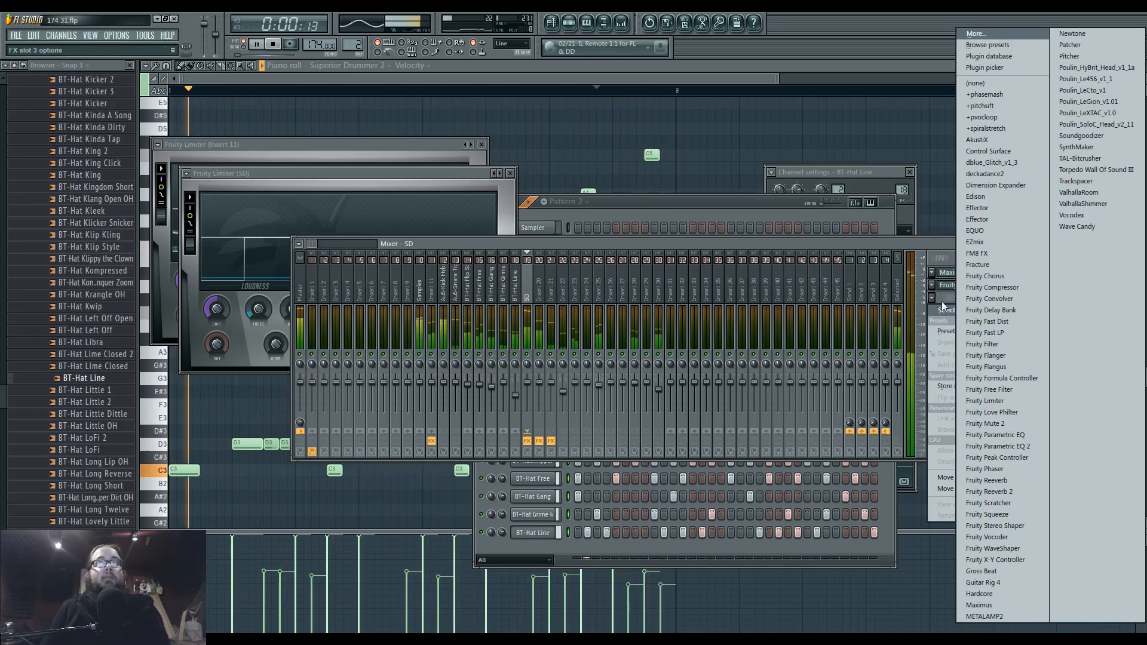
pyautogui.click(1009, 401)
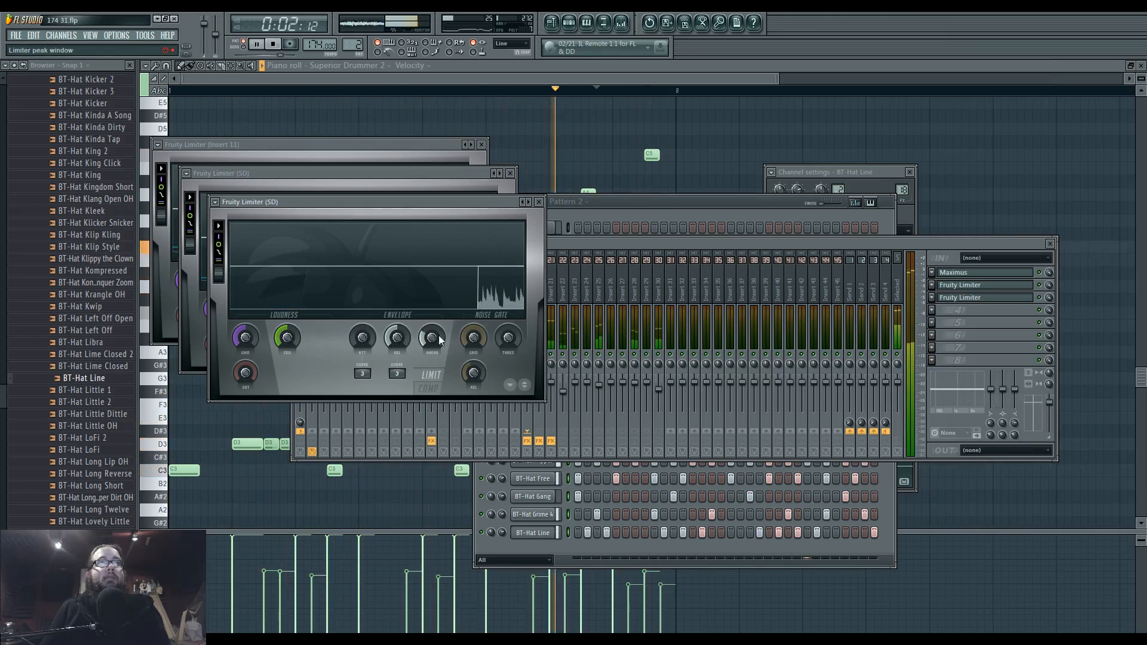
pyautogui.click(436, 384)
pyautogui.rightClick(395, 375)
pyautogui.click(400, 401)
pyautogui.moveTo(290, 338)
pyautogui.mouseDown()
pyautogui.moveTo(290, 394)
pyautogui.moveTo(289, 332)
pyautogui.mouseUp()
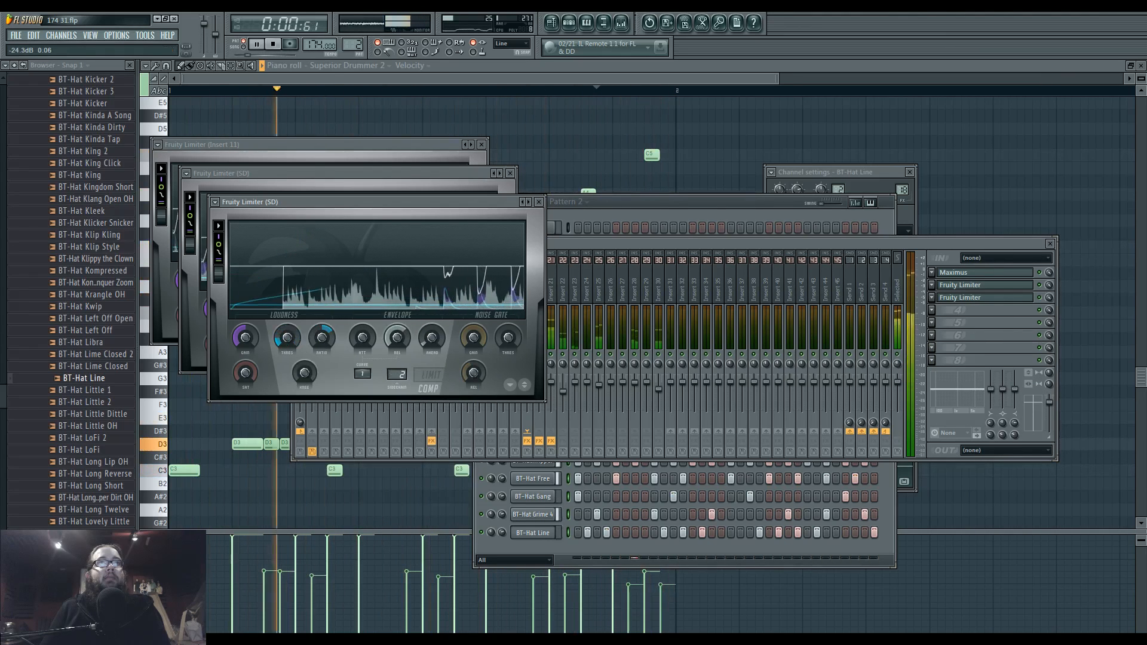
# - Insert Fruity Parametric EQ 2 in the SD track's second slot, ahead of both limiters, and adjust two of its bands
pyautogui.click(662, 202)
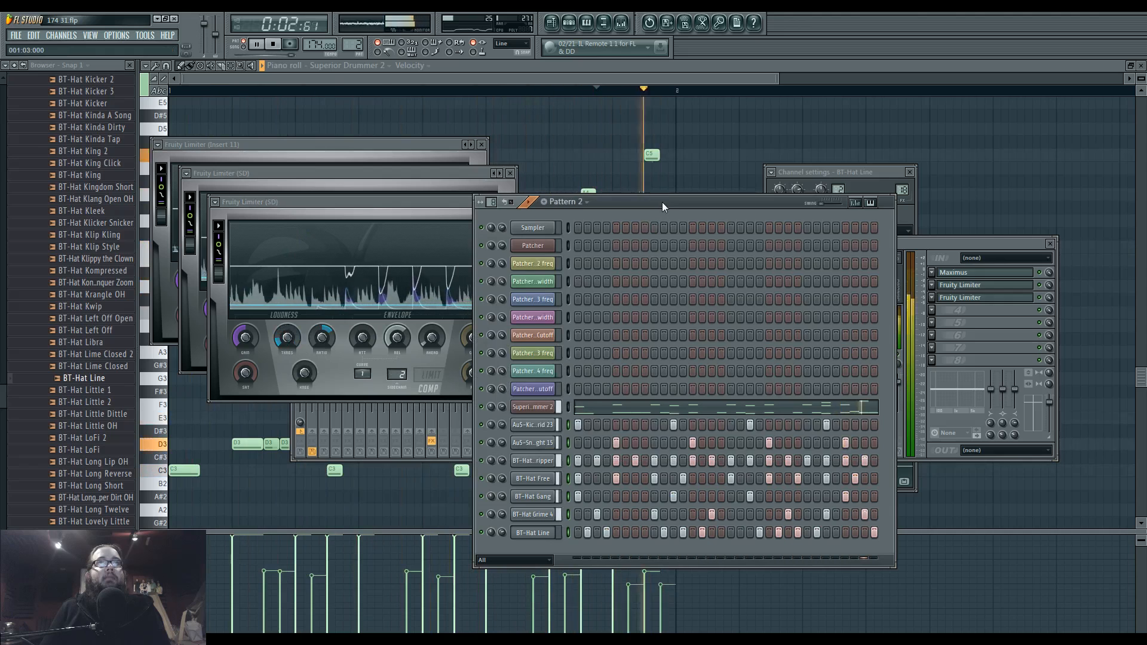
pyautogui.click(918, 242)
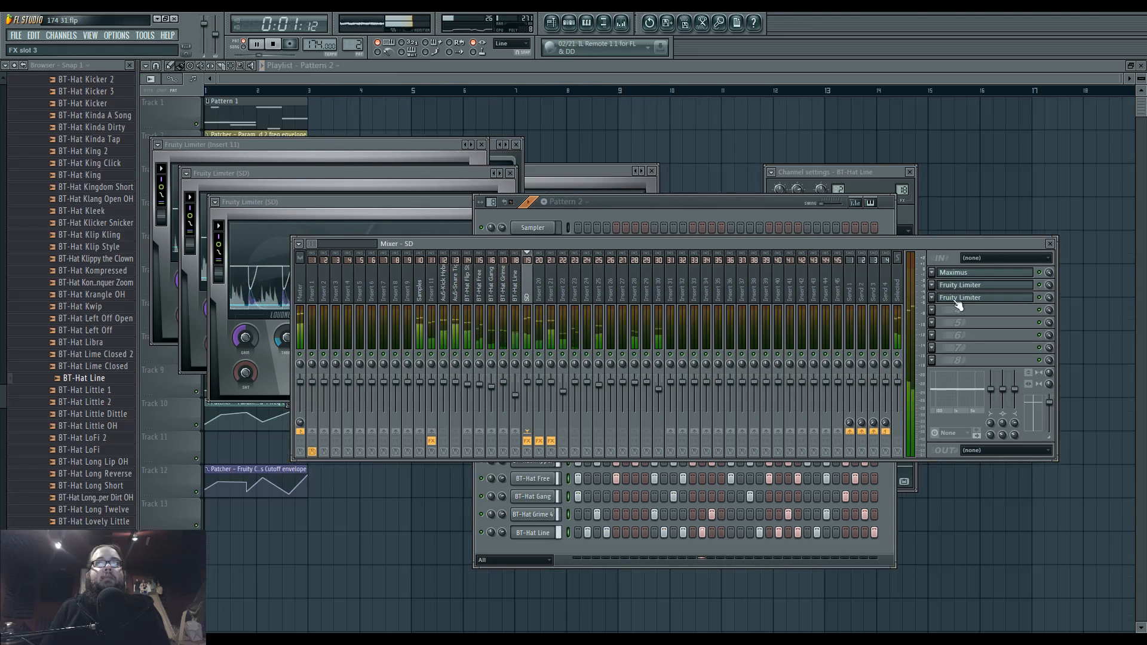
pyautogui.click(932, 285)
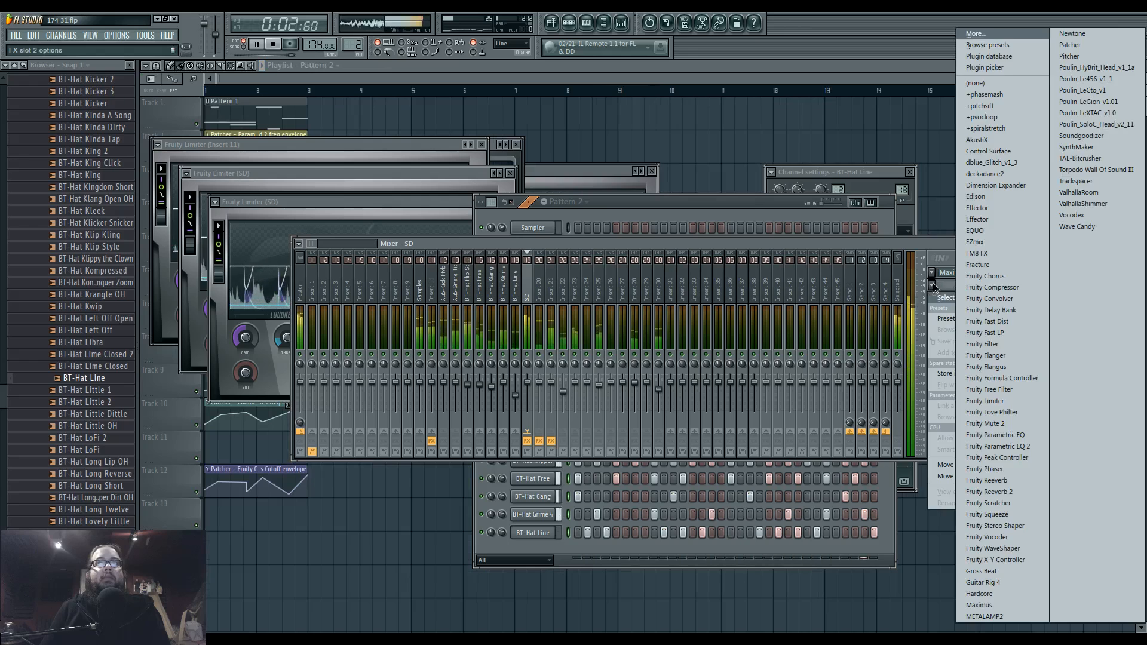
pyautogui.click(998, 439)
pyautogui.moveTo(452, 325); pyautogui.dragTo(457, 311)
pyautogui.moveTo(346, 325); pyautogui.dragTo(378, 320)
pyautogui.click(672, 217)
pyautogui.press('F9')
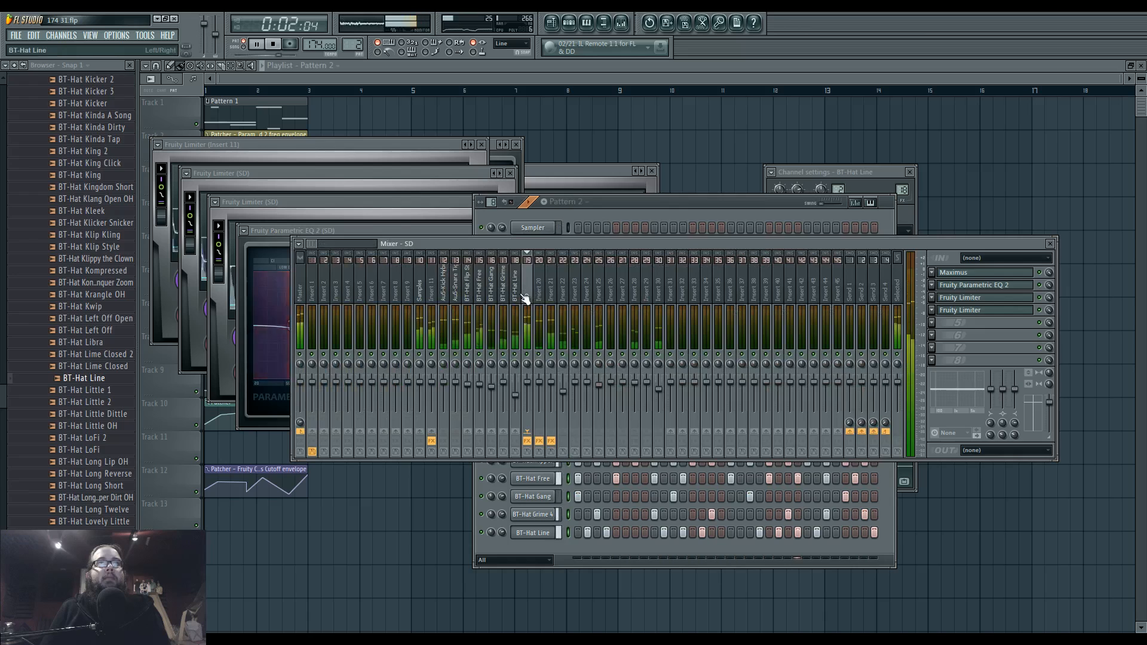
# - Add Maximus to the Samples mixer track's first slot and load its Default preset
pyautogui.click(435, 290)
pyautogui.click(422, 288)
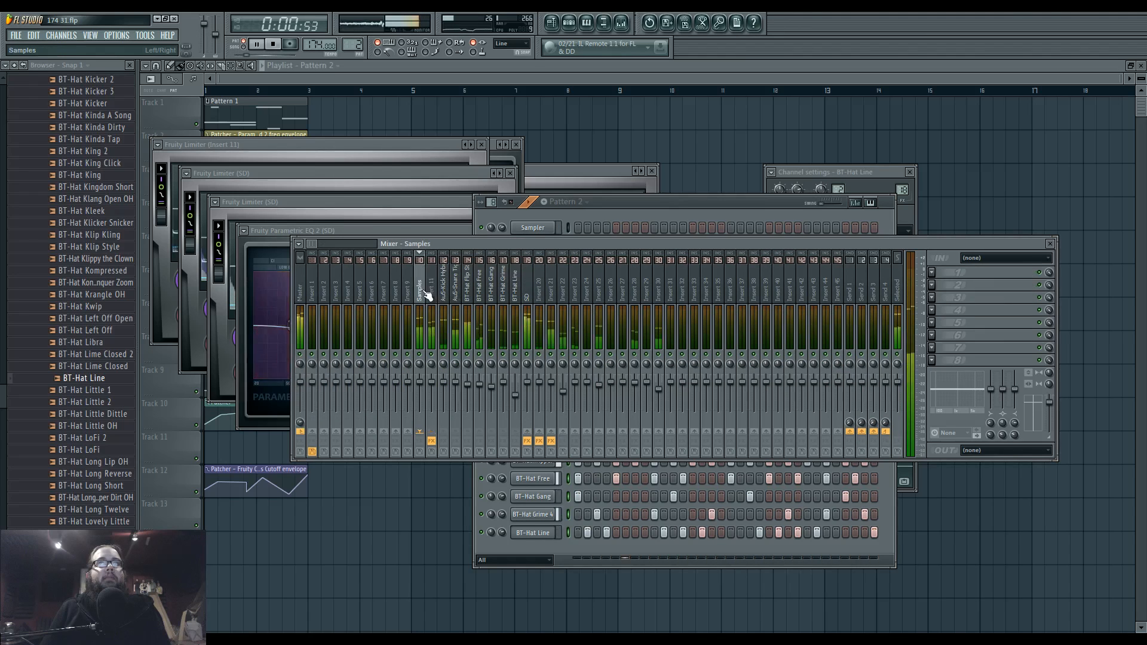
pyautogui.click(931, 272)
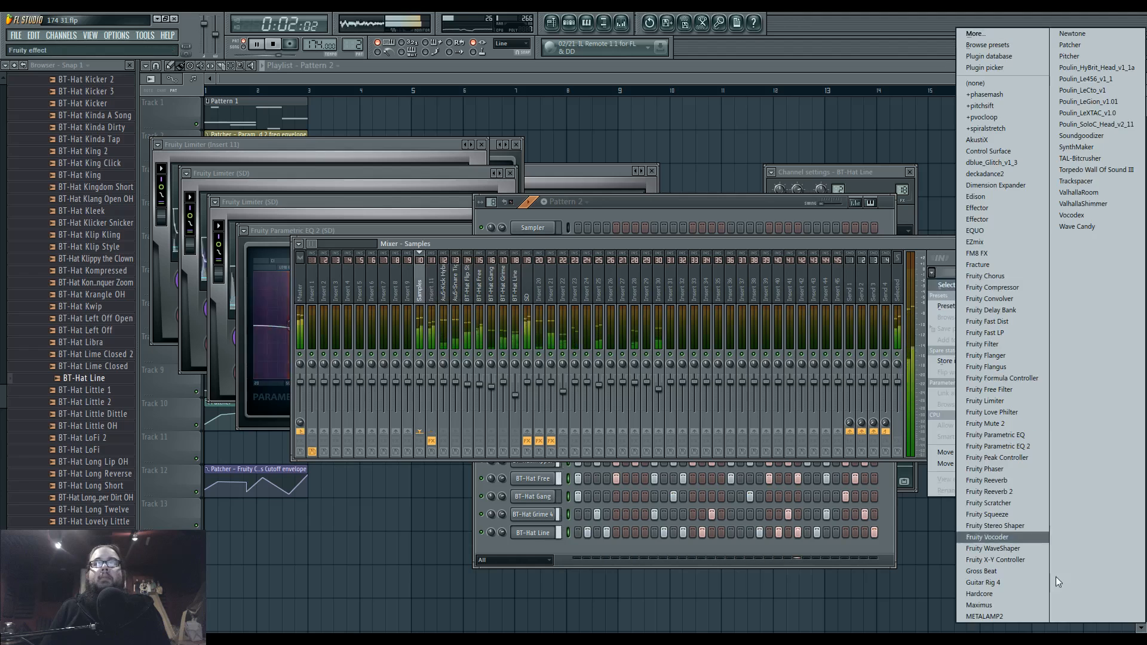
pyautogui.click(1012, 603)
pyautogui.rightClick(504, 147)
pyautogui.click(523, 244)
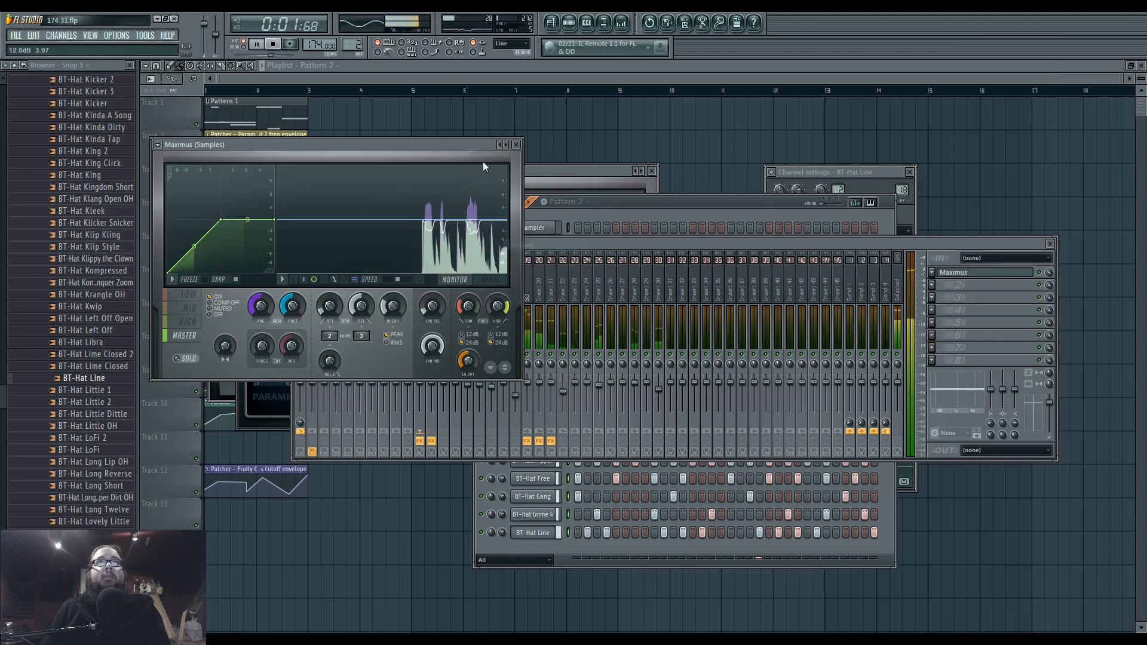
pyautogui.moveTo(472, 147); pyautogui.dragTo(590, 184)
# - Shift the Samples Maximus compression knees to about -8.7 dB on low and -6.6 dB on high, and shift and bend the mid curve
pyautogui.click(303, 333)
pyautogui.click(589, 318)
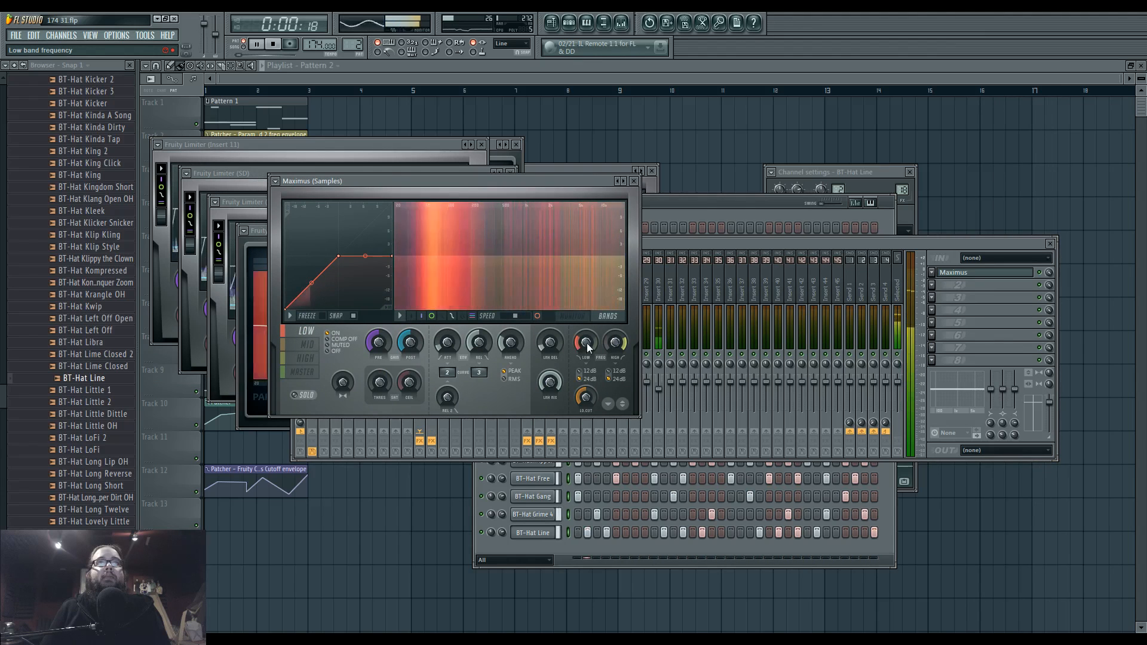
pyautogui.moveTo(339, 256); pyautogui.dragTo(312, 256)
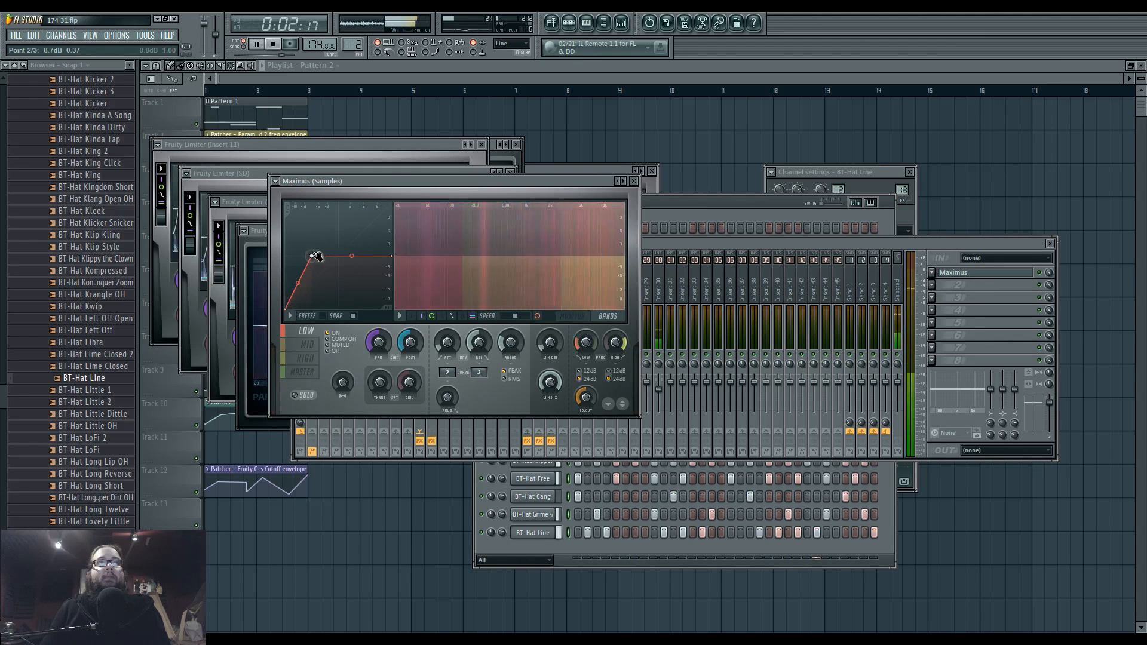
pyautogui.click(310, 344)
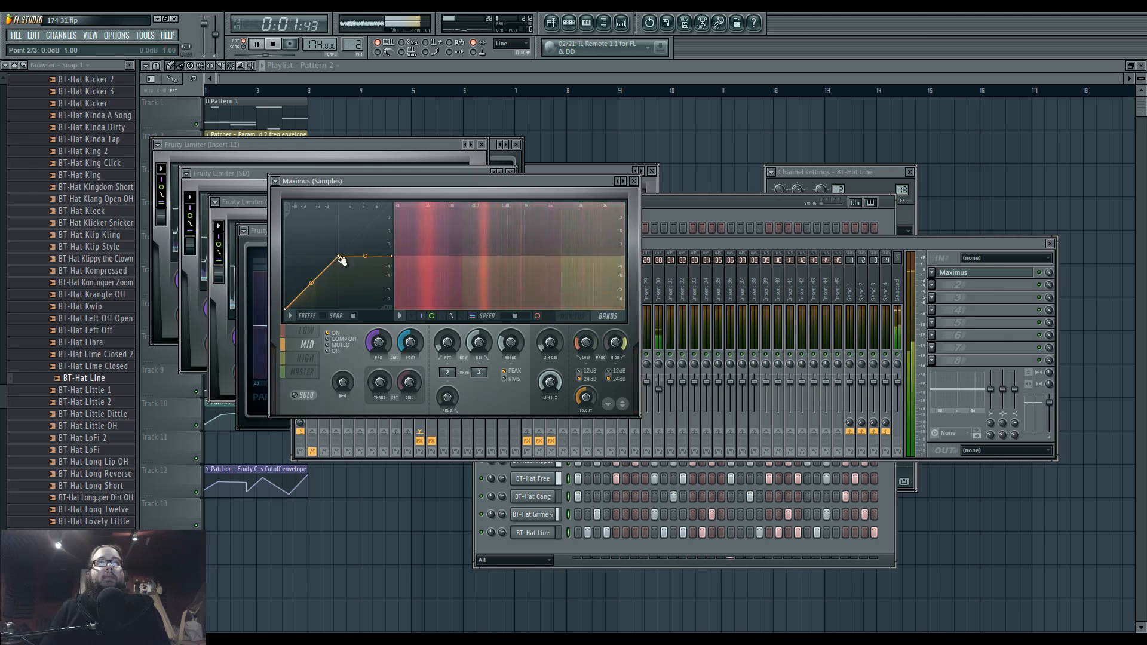
pyautogui.click(305, 358)
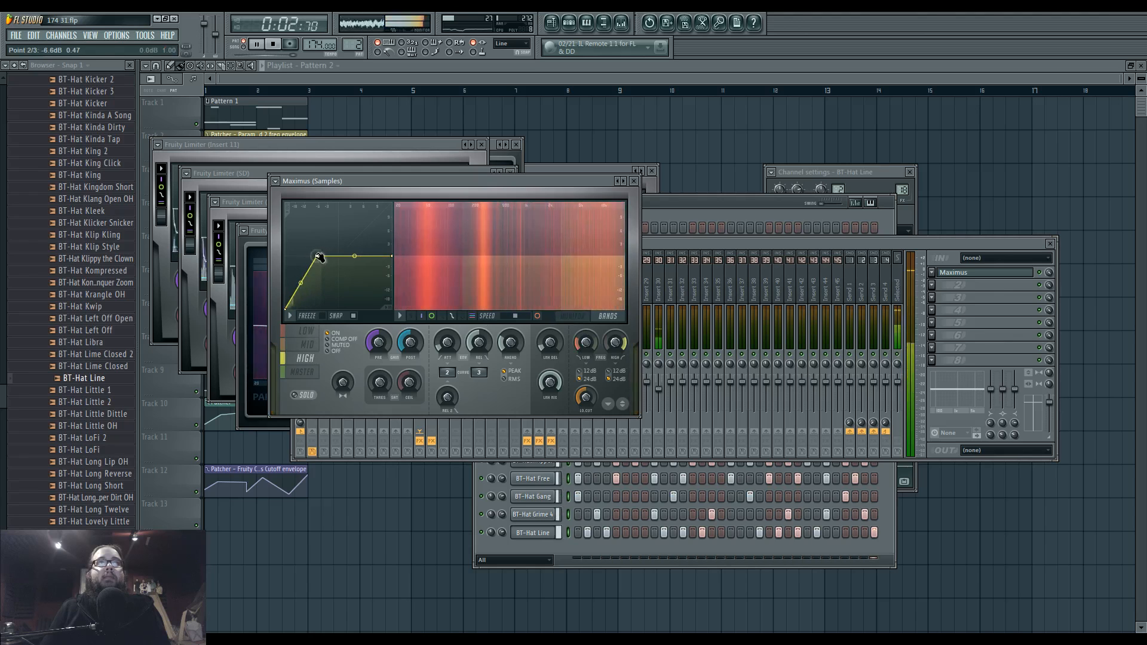
pyautogui.click(307, 344)
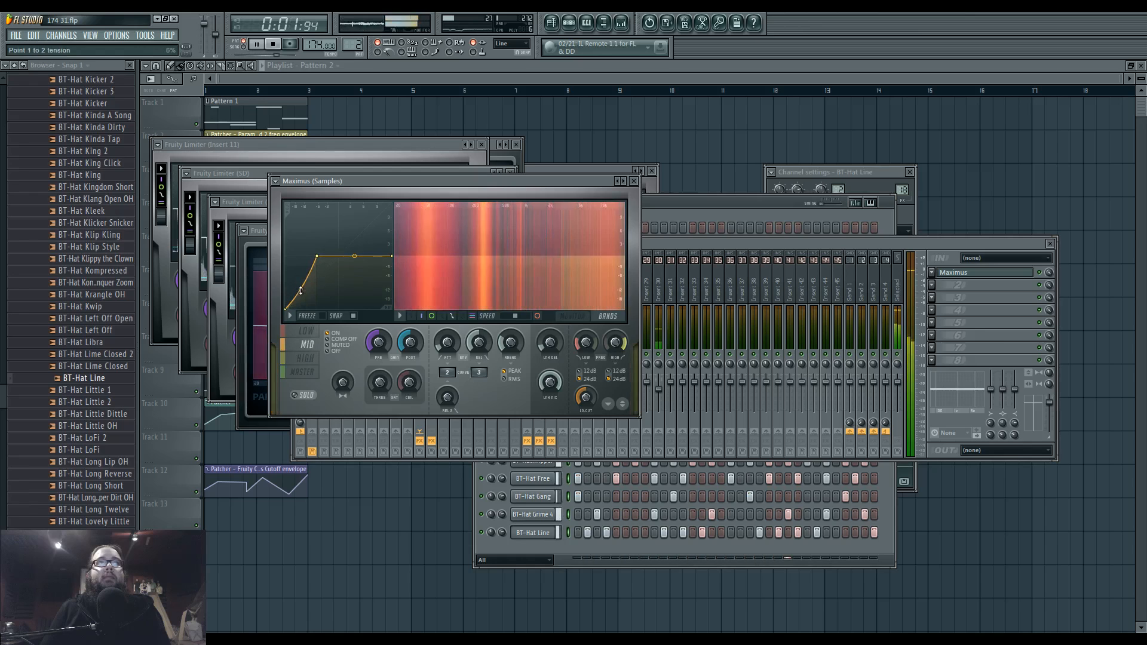
# - Switch the Samples Maximus to the monitor view and turn compression off for its master band
pyautogui.click(573, 317)
pyautogui.click(303, 371)
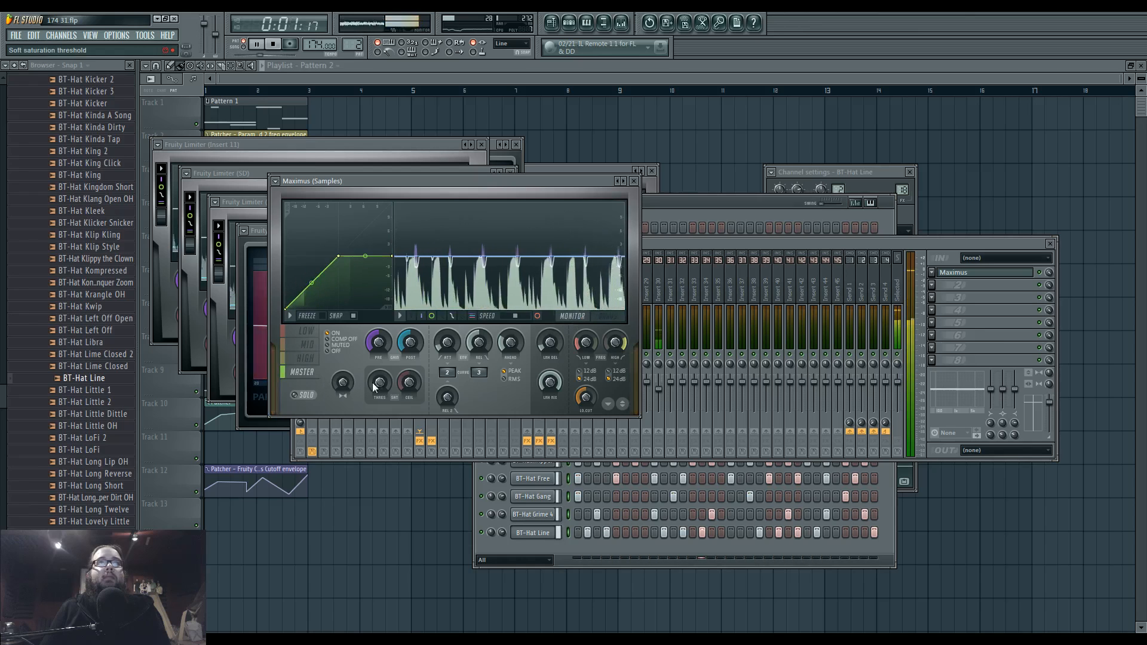
pyautogui.click(343, 340)
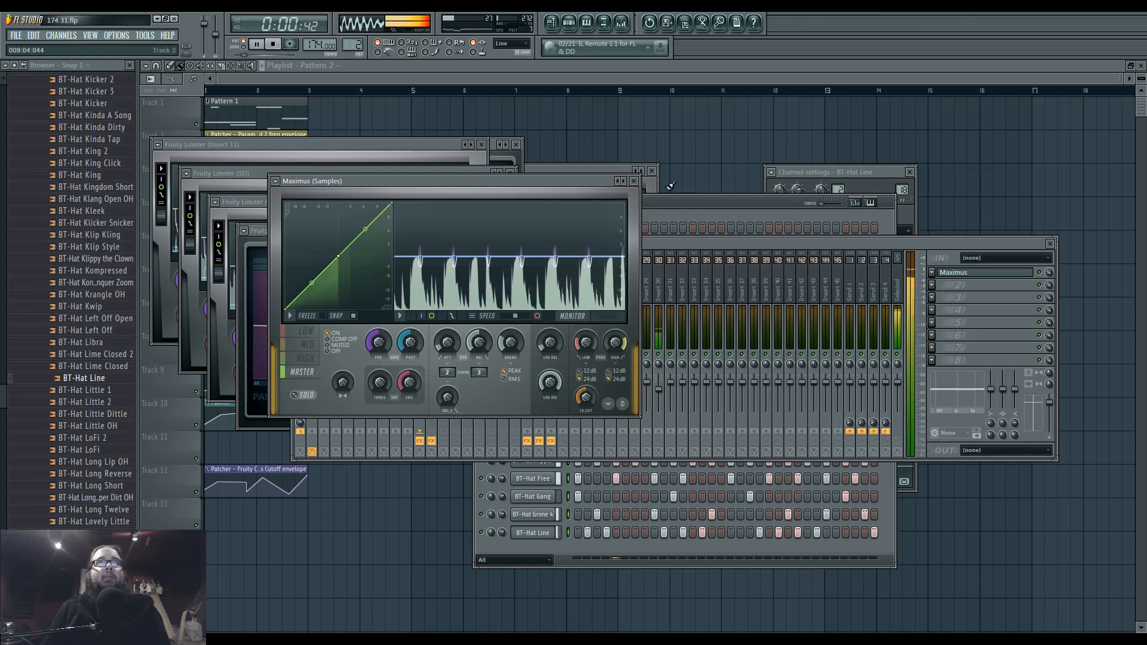
# - Increase the fade-out of the Au5-Kick Hybrid 23 sample in its channel settings
pyautogui.click(704, 208)
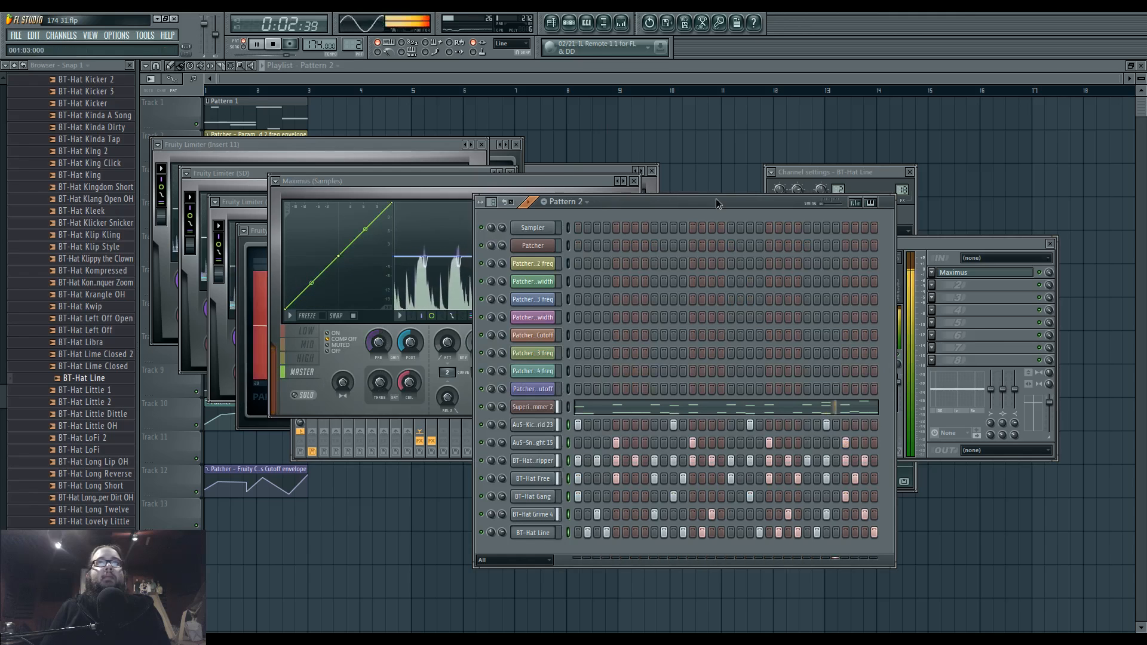
pyautogui.click(552, 426)
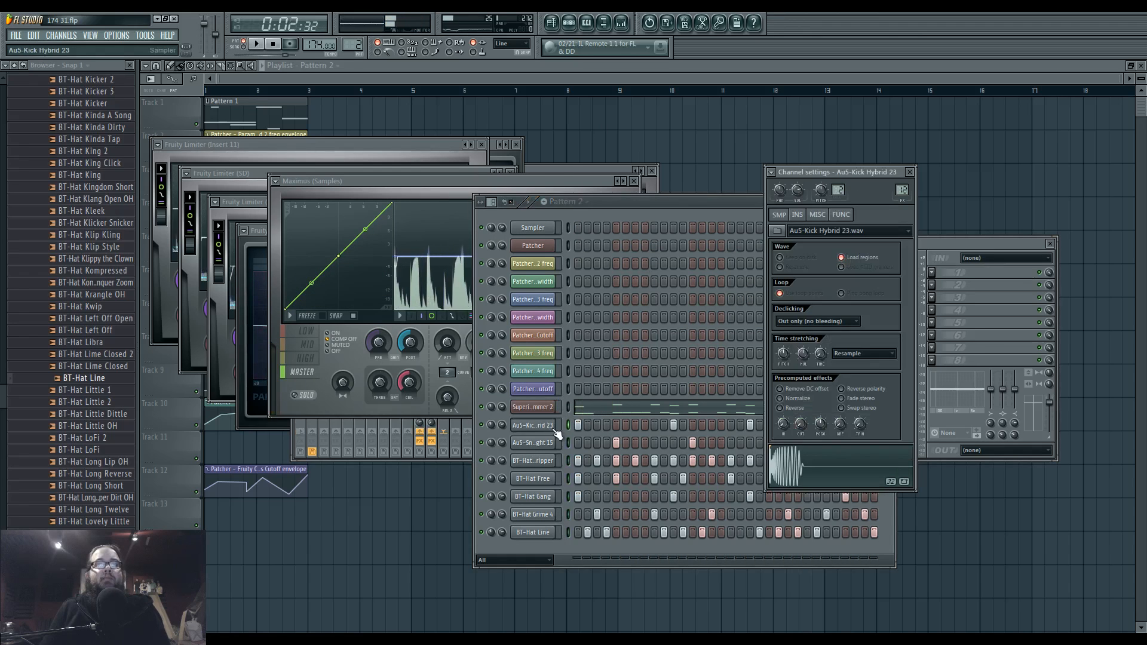
pyautogui.moveTo(801, 425); pyautogui.dragTo(800, 414)
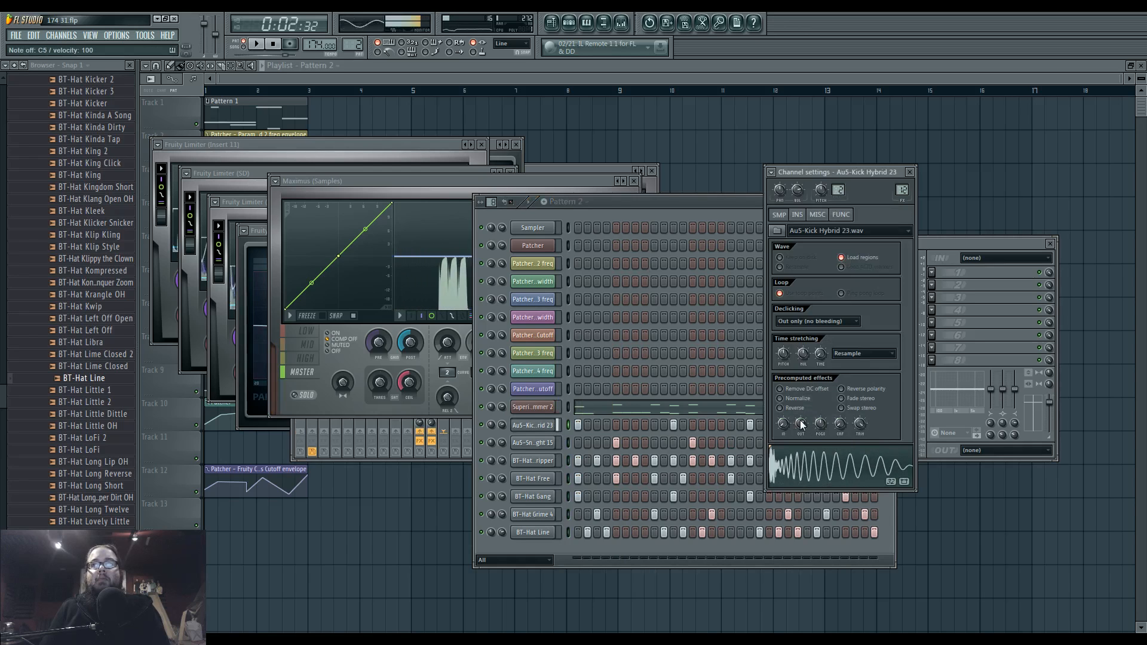
# - Check the low band of the Samples Maximus and the sidechained limiters on Insert 11 and the SD track during playback
pyautogui.click(309, 331)
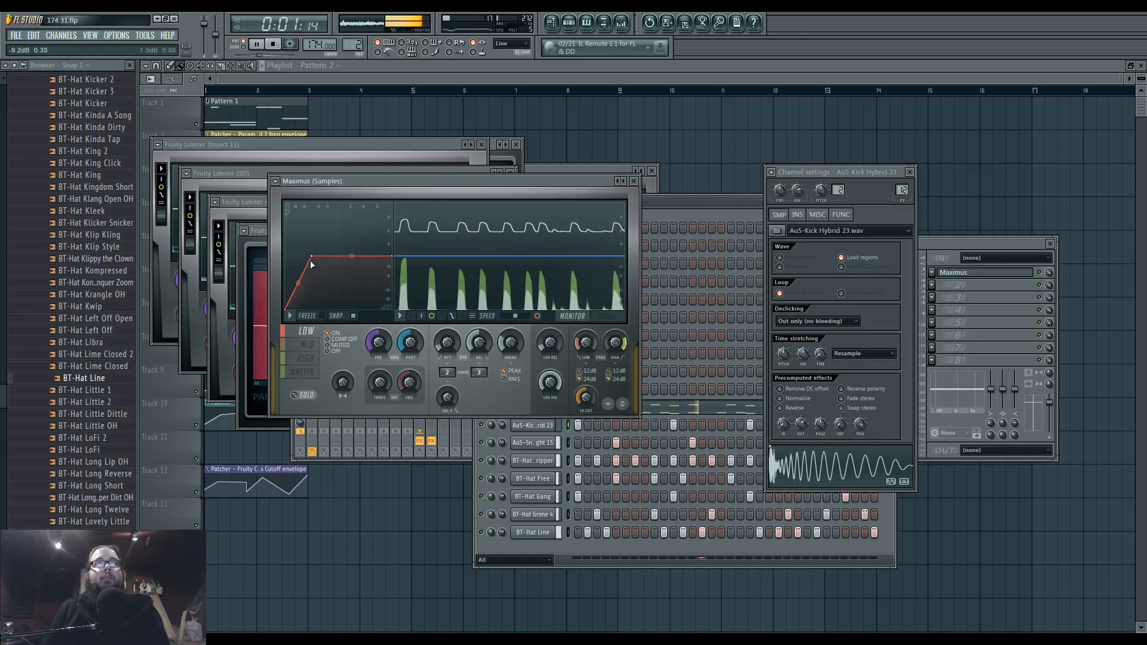
pyautogui.click(621, 24)
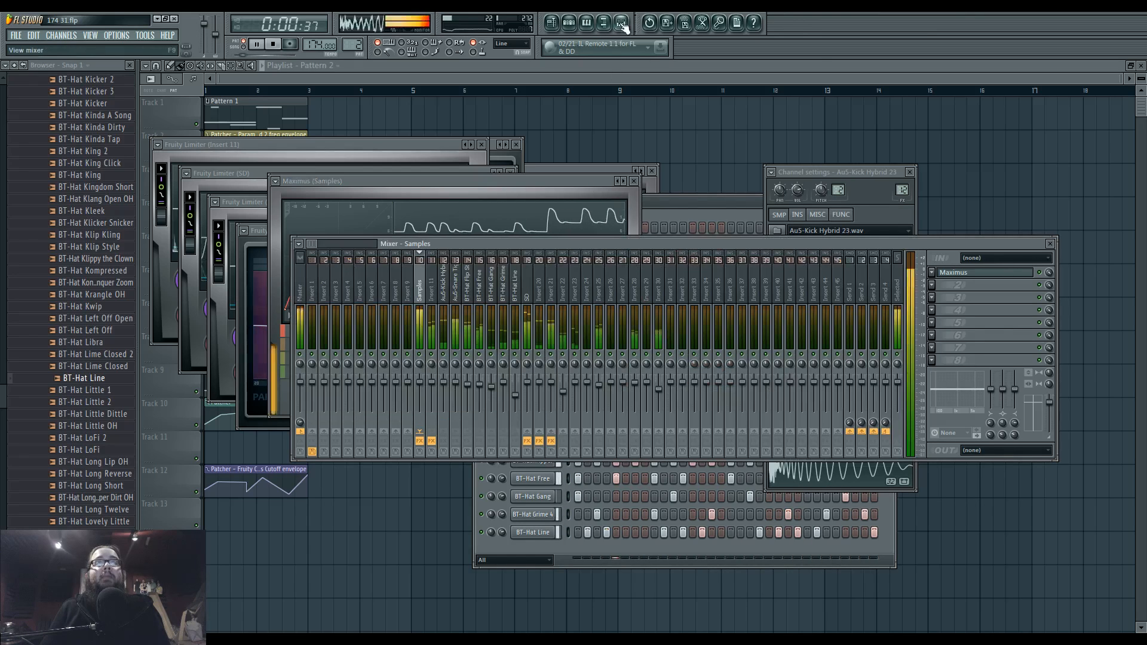
pyautogui.click(431, 287)
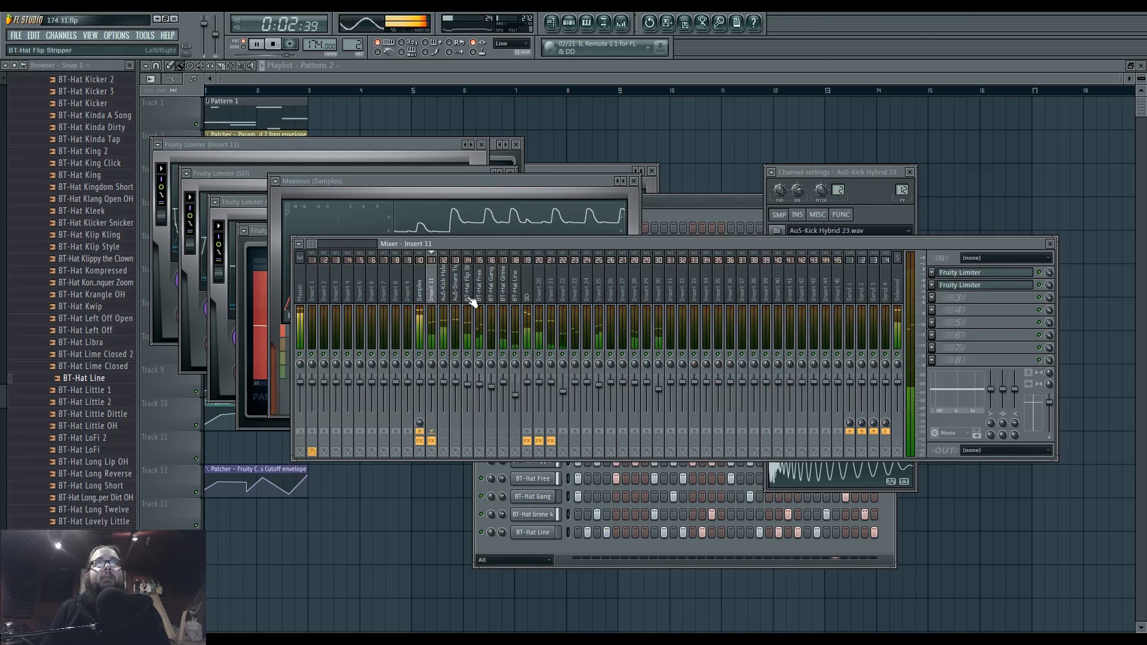
pyautogui.click(985, 278)
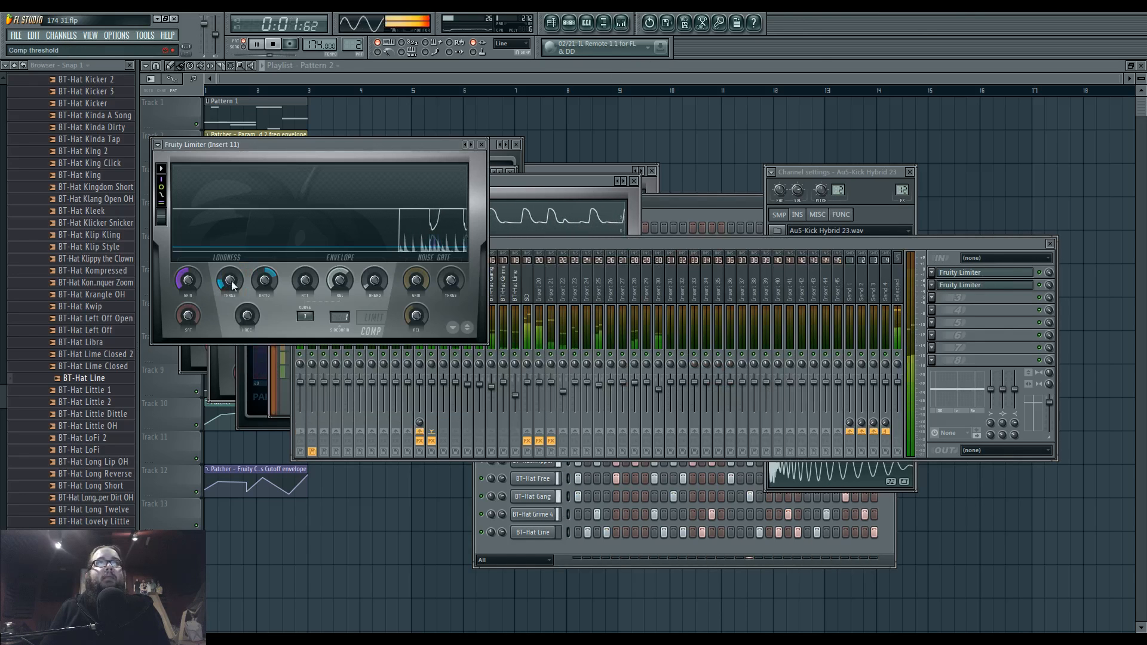
pyautogui.click(527, 291)
pyautogui.click(958, 298)
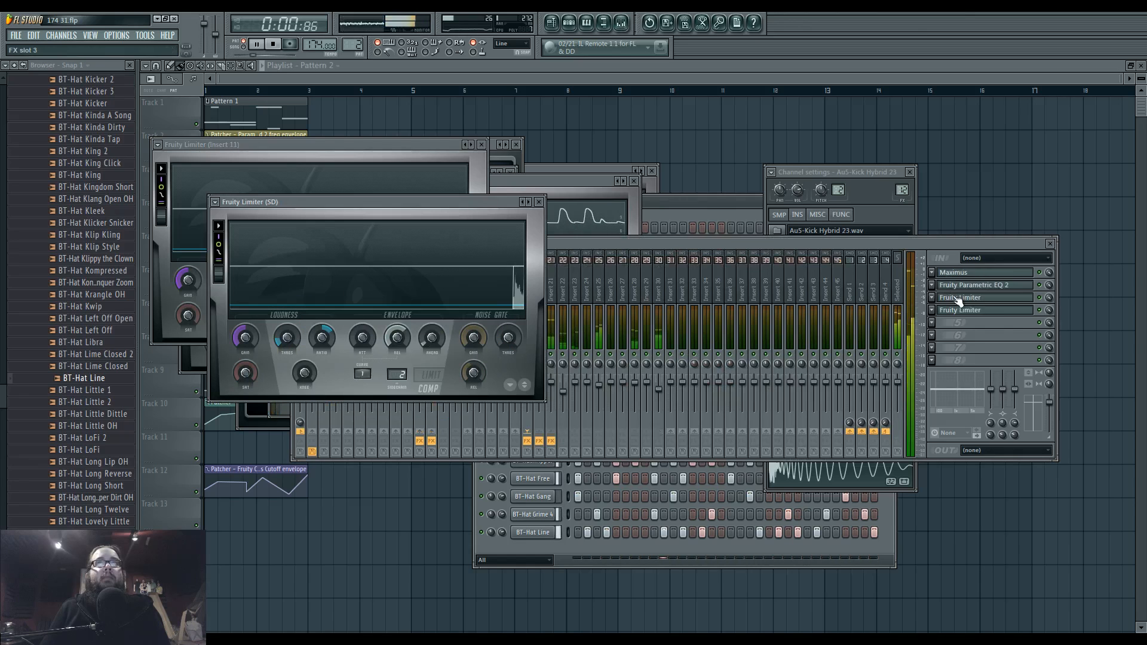
pyautogui.click(1024, 312)
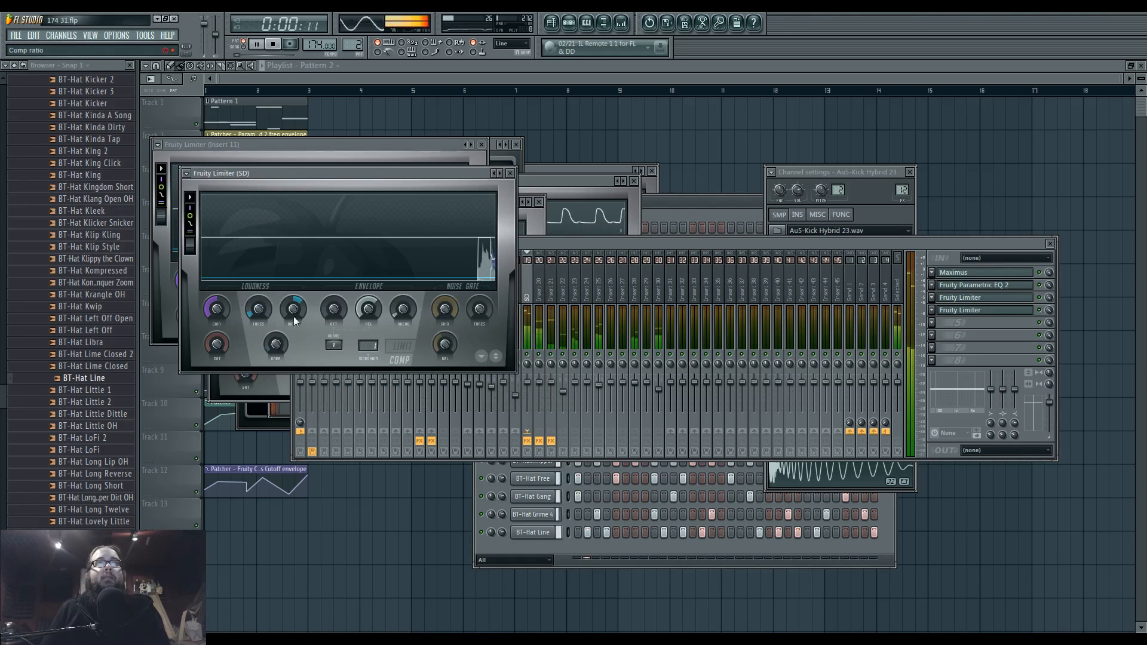
pyautogui.click(675, 209)
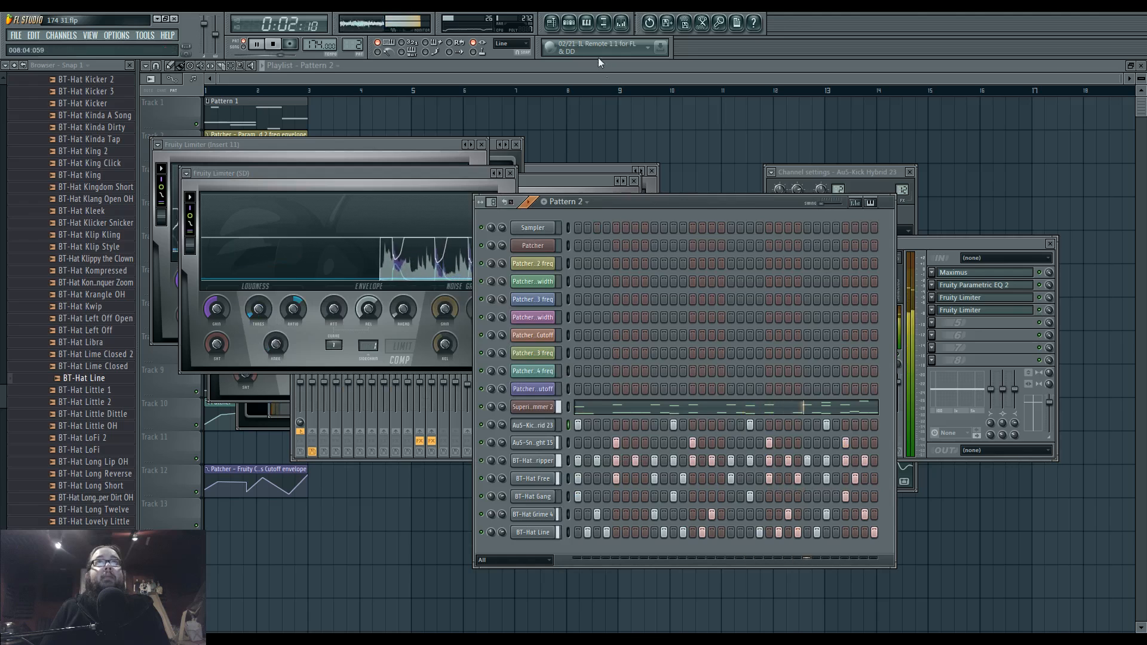
# - Route the Samples mixer track only to Insert 9 and rename that insert Drums
pyautogui.click(620, 25)
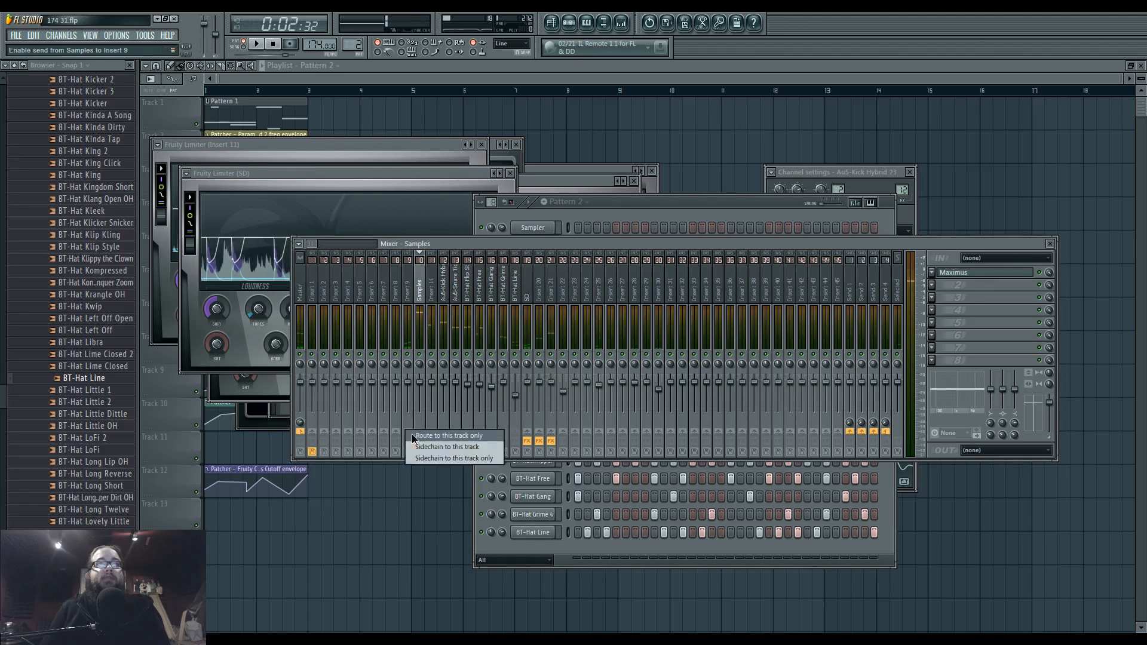
pyautogui.click(410, 297)
pyautogui.doubleClick(411, 297)
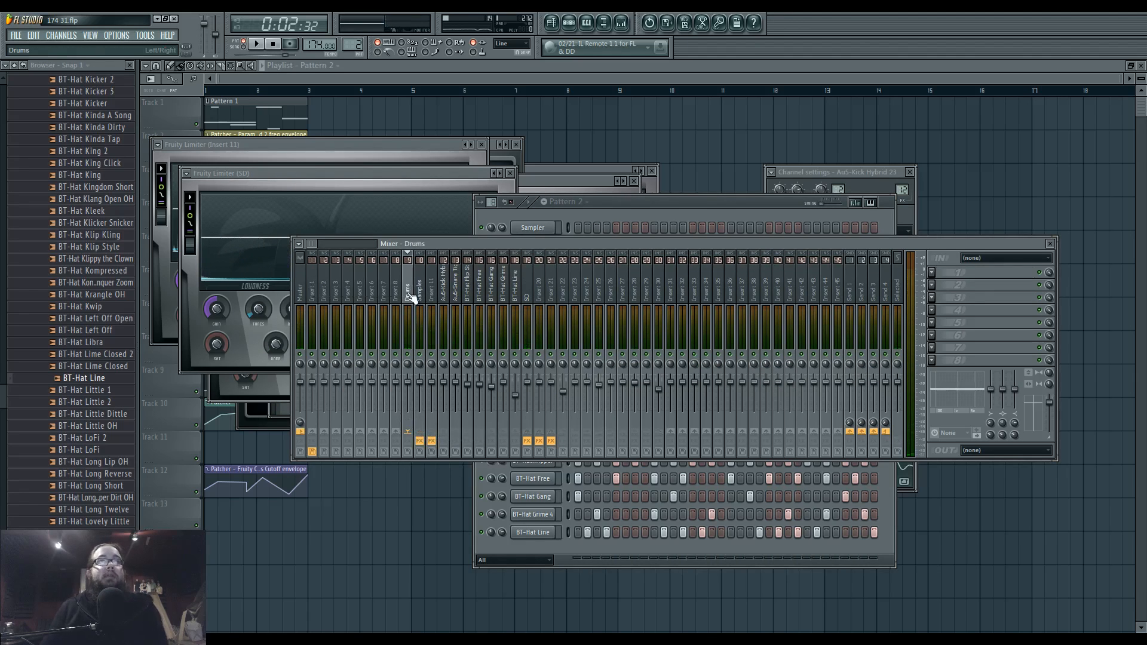
# - Add Maximus to the Drums track's first slot and load its Default preset
pyautogui.click(933, 272)
pyautogui.click(979, 605)
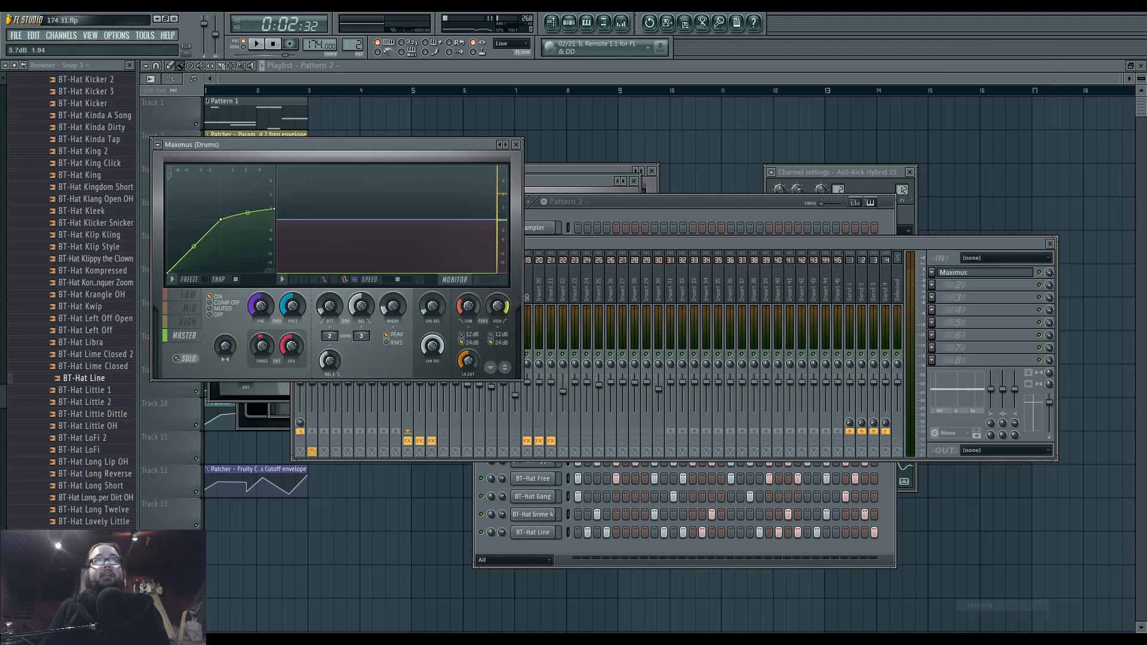
pyautogui.rightClick(502, 148)
pyautogui.click(532, 256)
pyautogui.rightClick(505, 149)
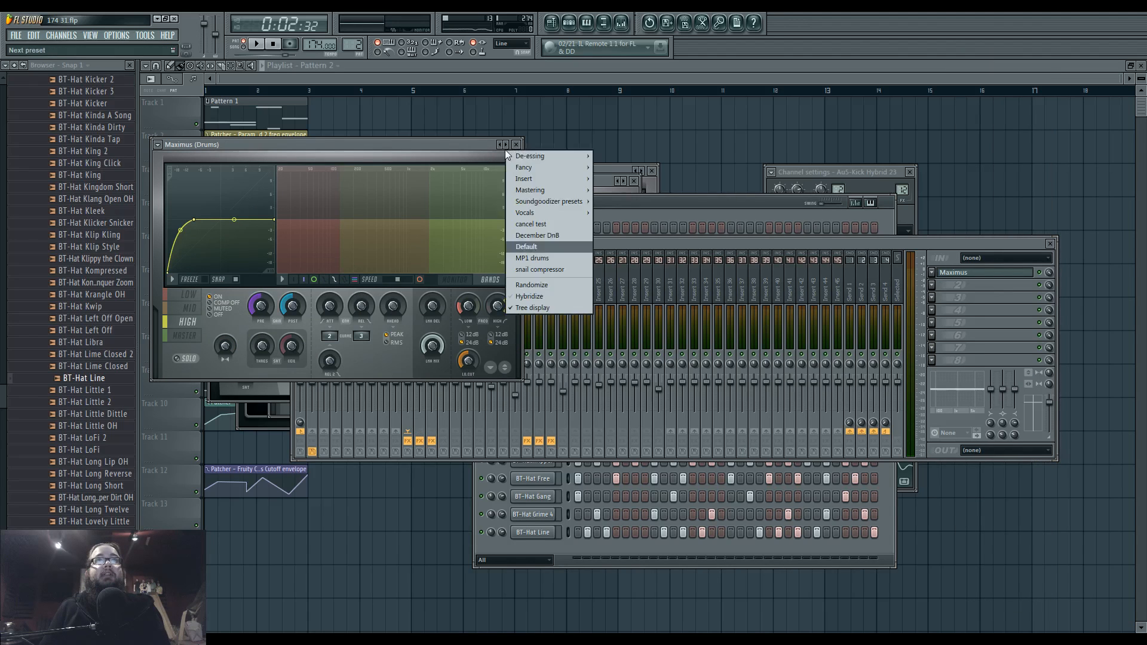
pyautogui.click(528, 246)
pyautogui.moveTo(467, 150); pyautogui.dragTo(613, 219)
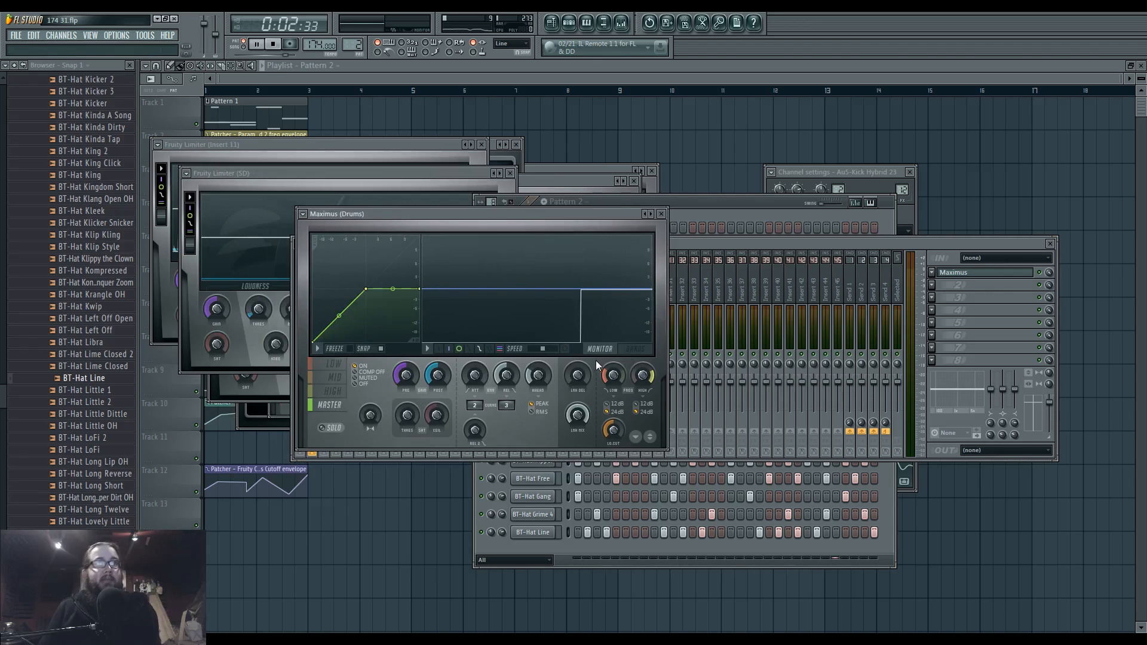
# - Start playback and slightly lower the compression knee of the low band in the Drums track's Maximus
pyautogui.press('space')
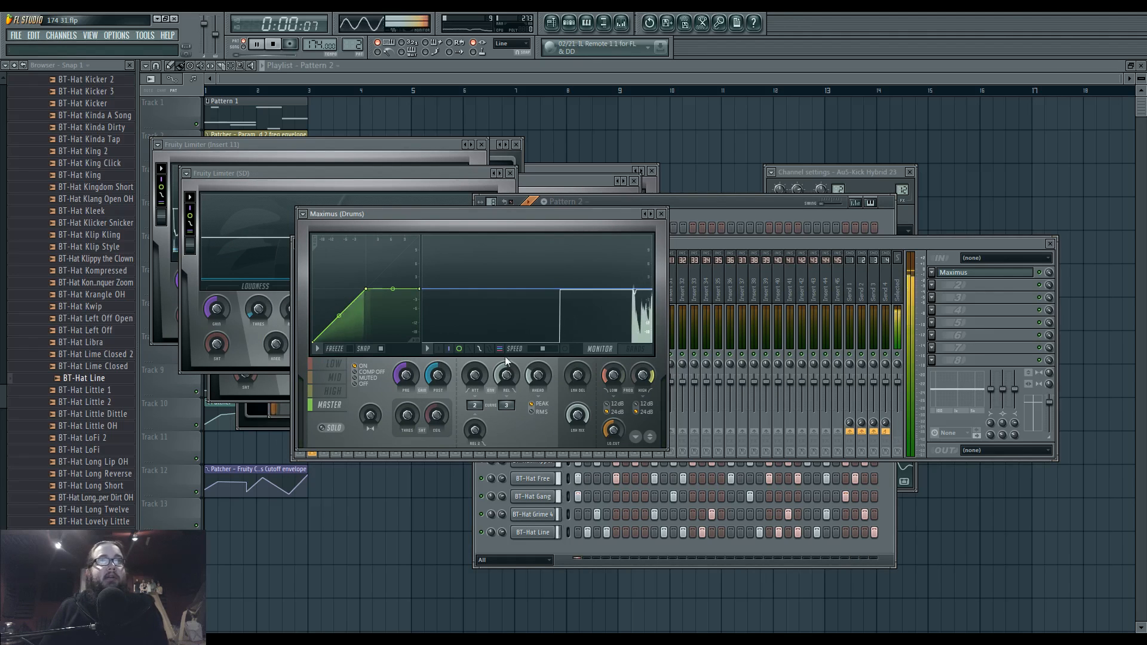
pyautogui.click(600, 351)
pyautogui.click(565, 349)
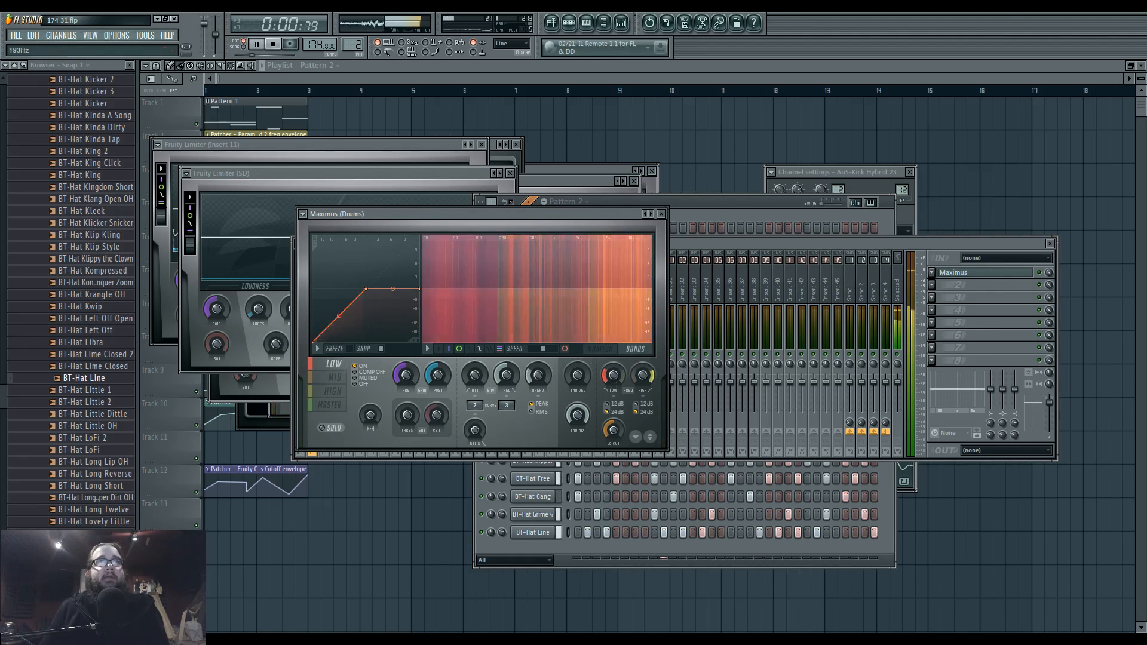
pyautogui.click(601, 351)
pyautogui.moveTo(369, 291); pyautogui.dragTo(361, 290)
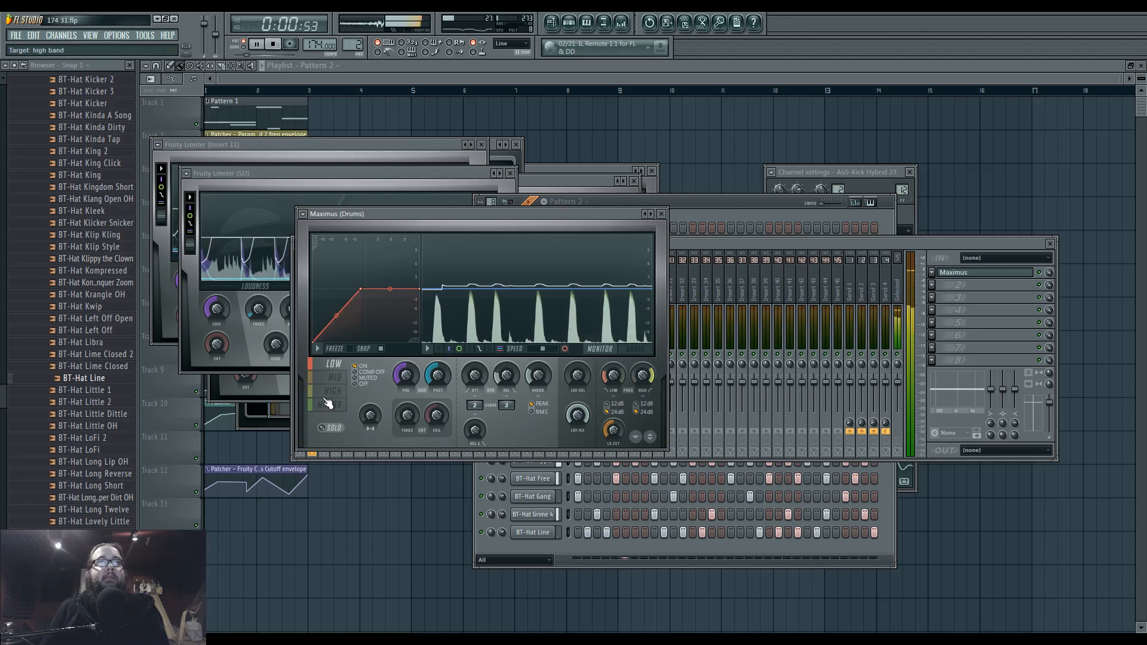
# - Slightly lower the compression knee tension of the mid and high bands in the Drums track's Maximus
pyautogui.click(335, 377)
pyautogui.moveTo(338, 307); pyautogui.dragTo(338, 311)
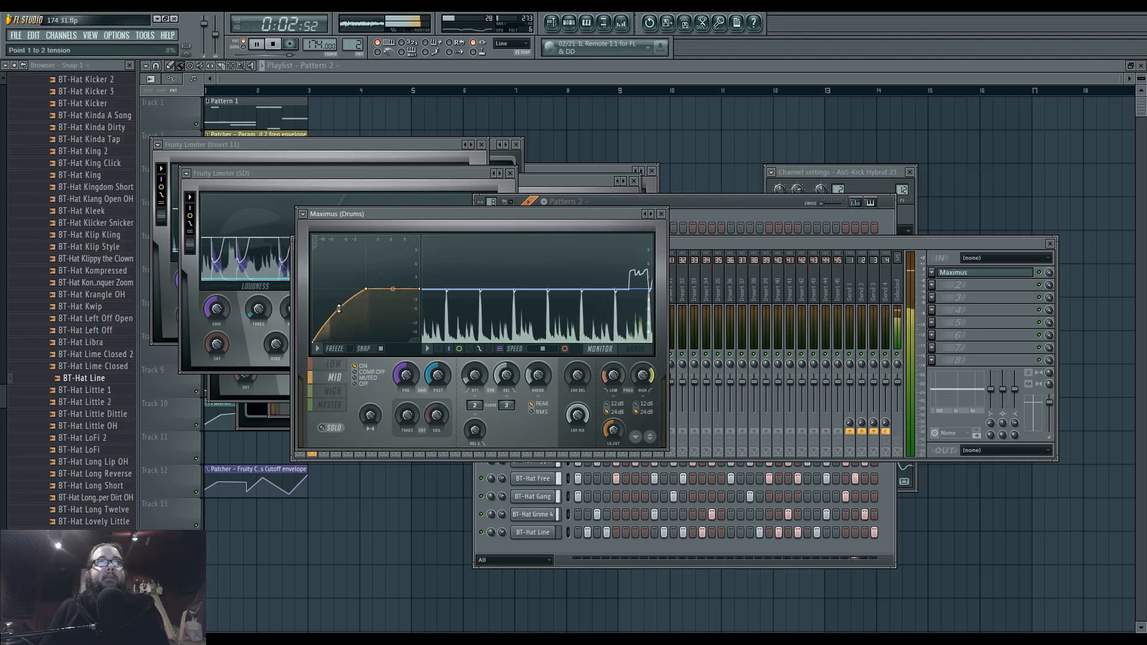
pyautogui.click(333, 391)
pyautogui.moveTo(338, 316); pyautogui.dragTo(338, 317)
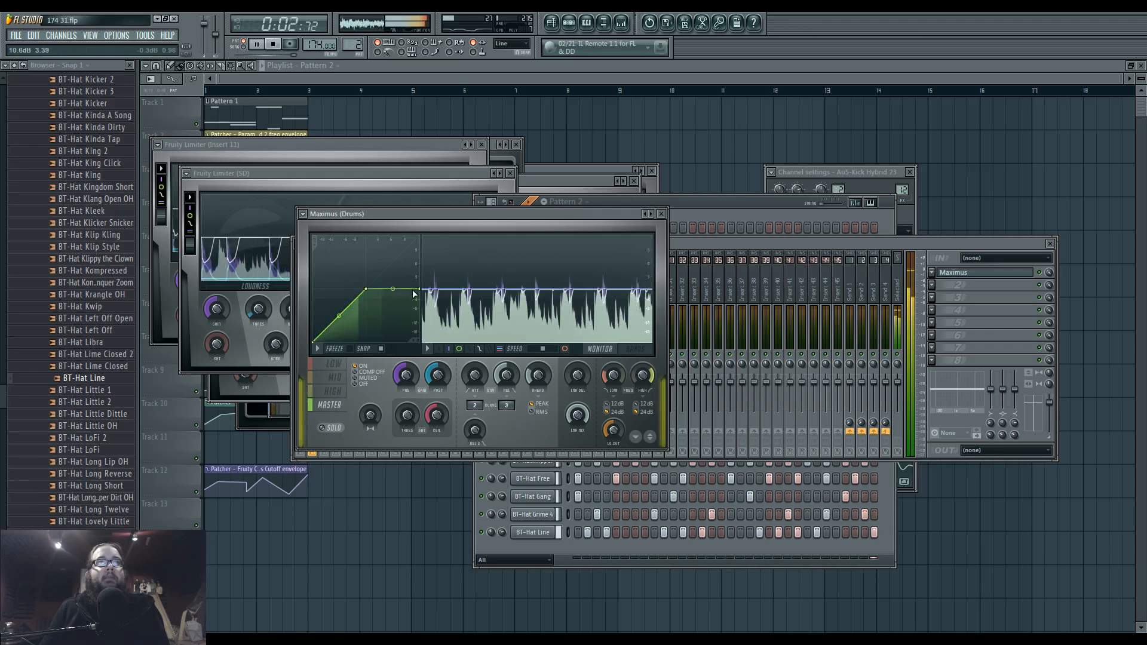
# - Compare the Drums Maximus master band with compression on and off during playback, leaving it on Comp Off with a straight curve
pyautogui.click(363, 373)
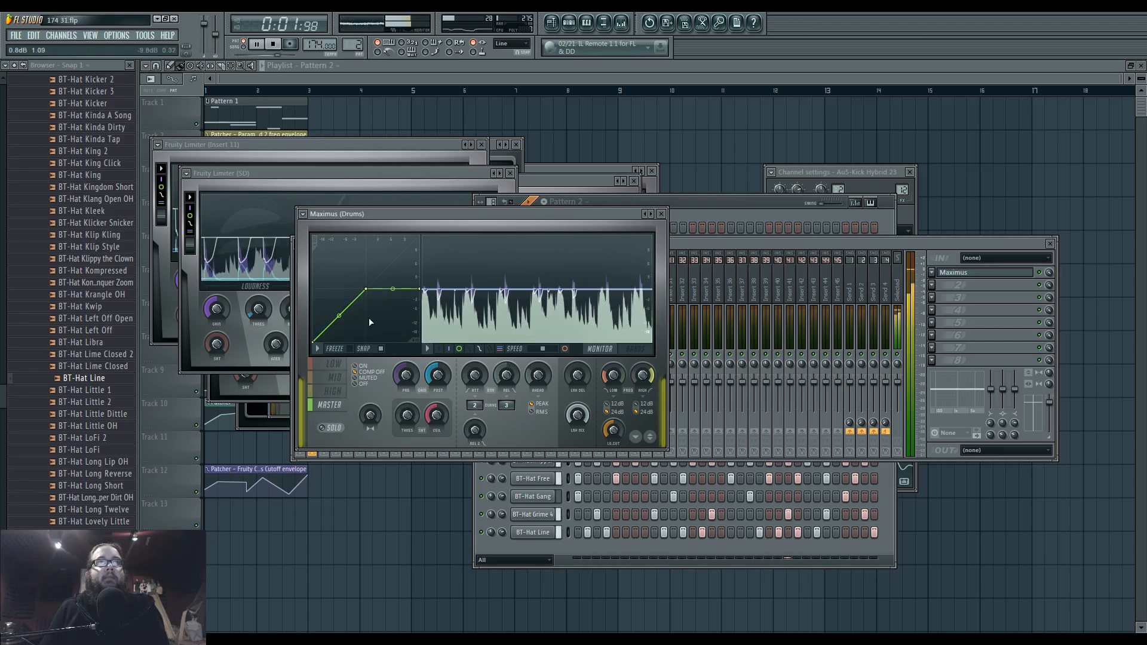
pyautogui.click(690, 244)
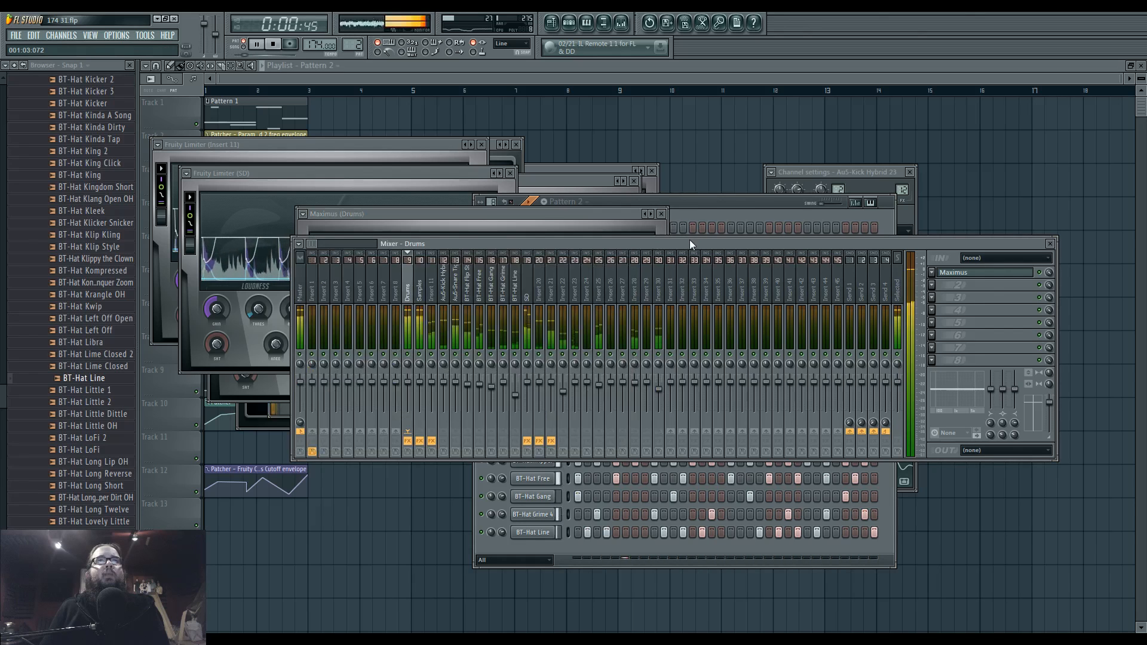
pyautogui.click(303, 292)
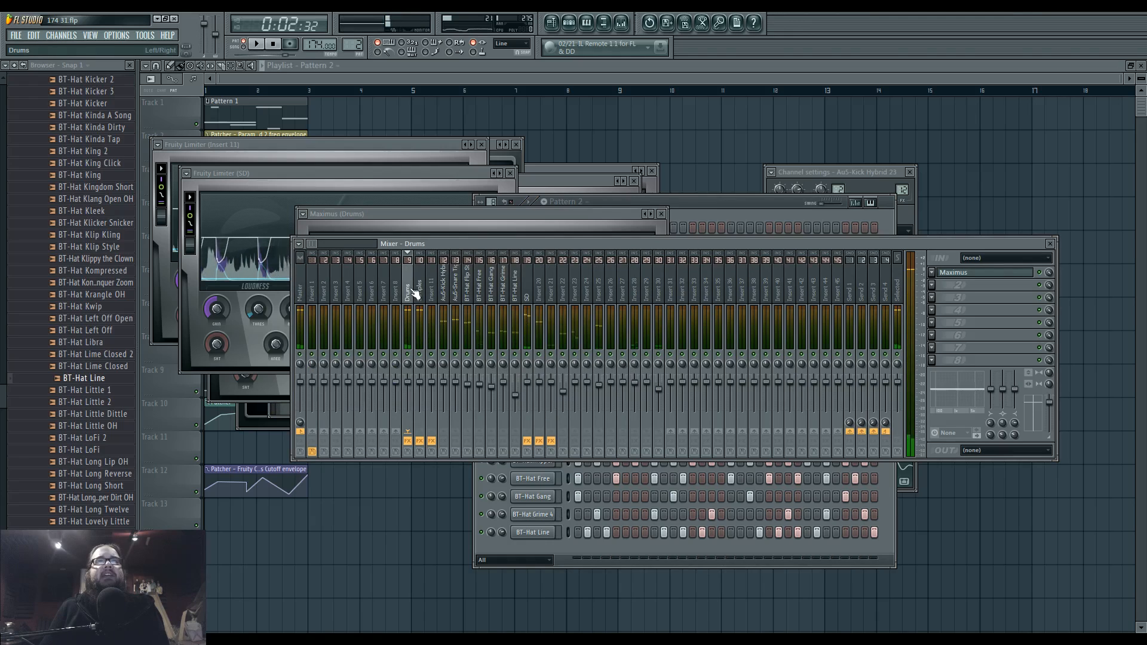
pyautogui.click(1019, 275)
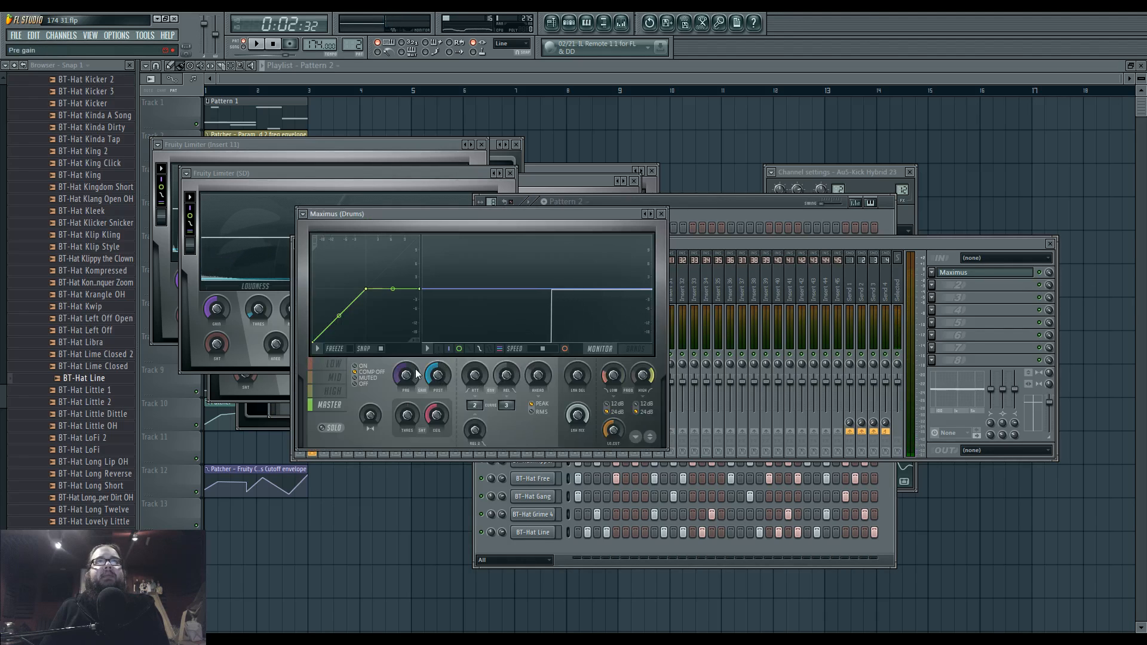
pyautogui.press('space')
pyautogui.click(367, 367)
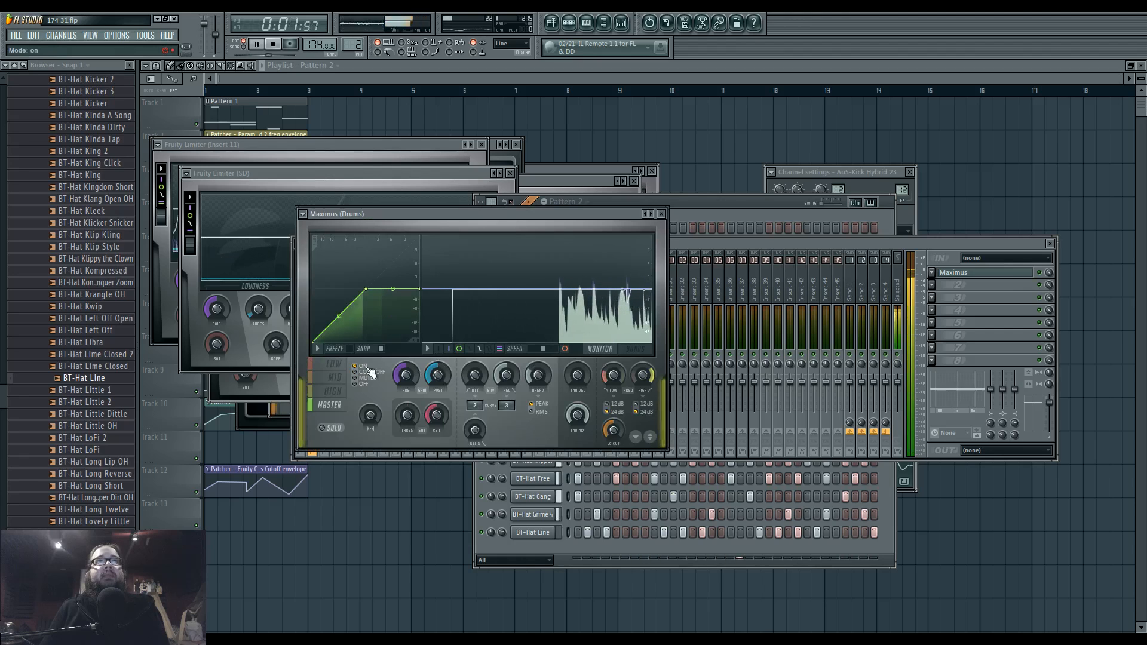
pyautogui.click(361, 372)
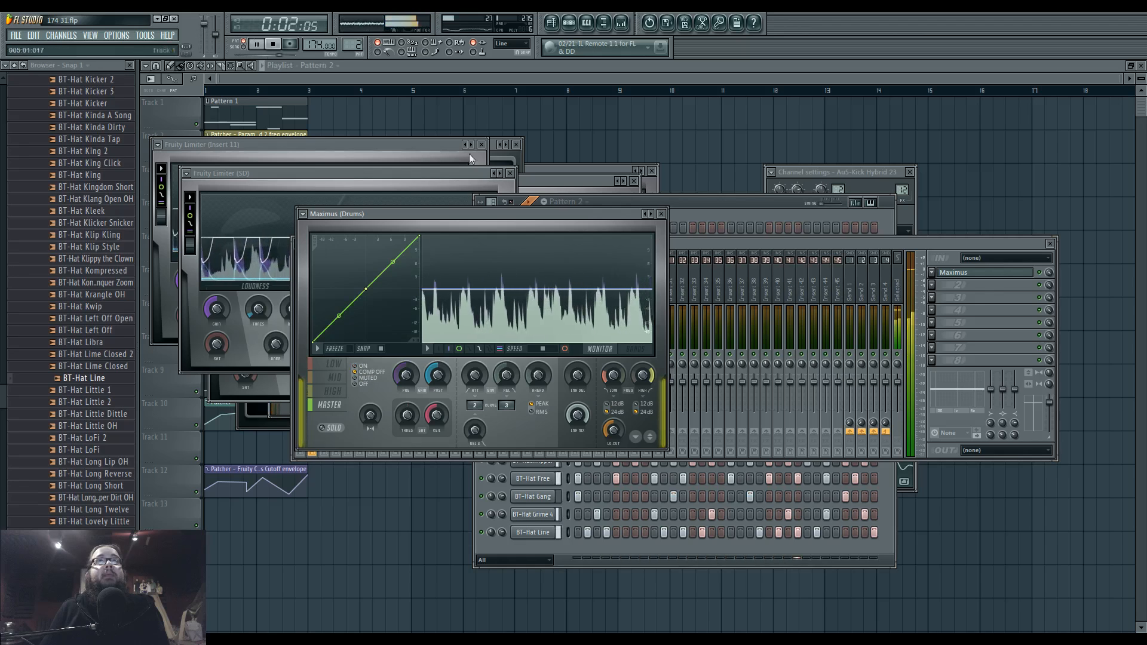
# - Check the Master and Drums mixer tracks and the Drums track's Maximus while starting and stopping playback
pyautogui.click(694, 244)
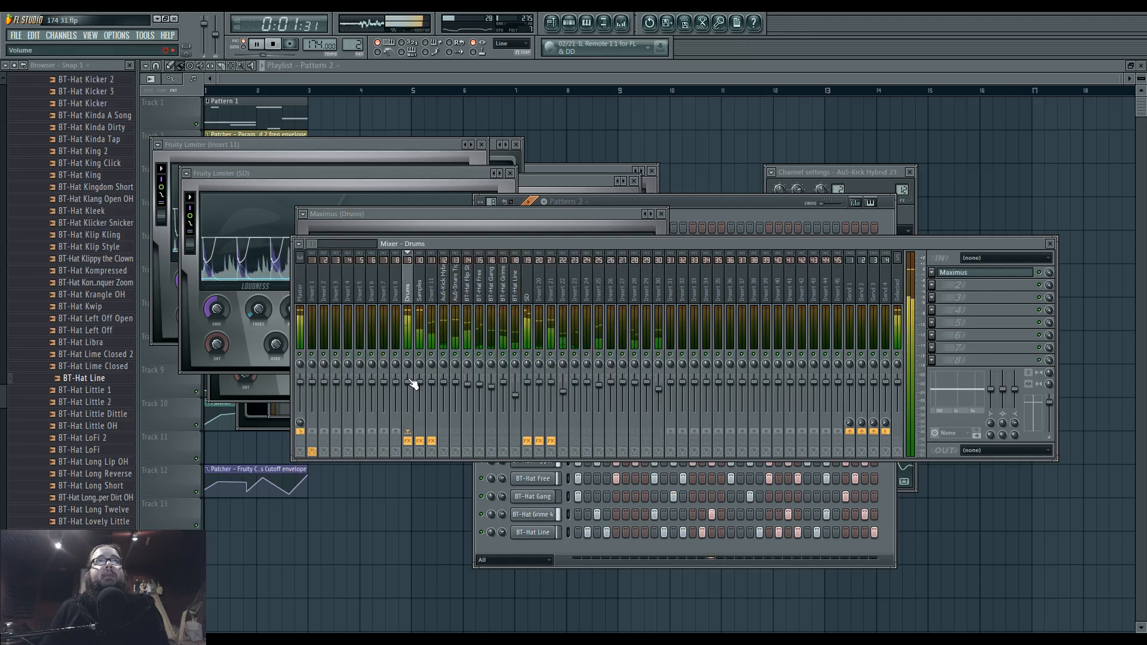
pyautogui.click(303, 364)
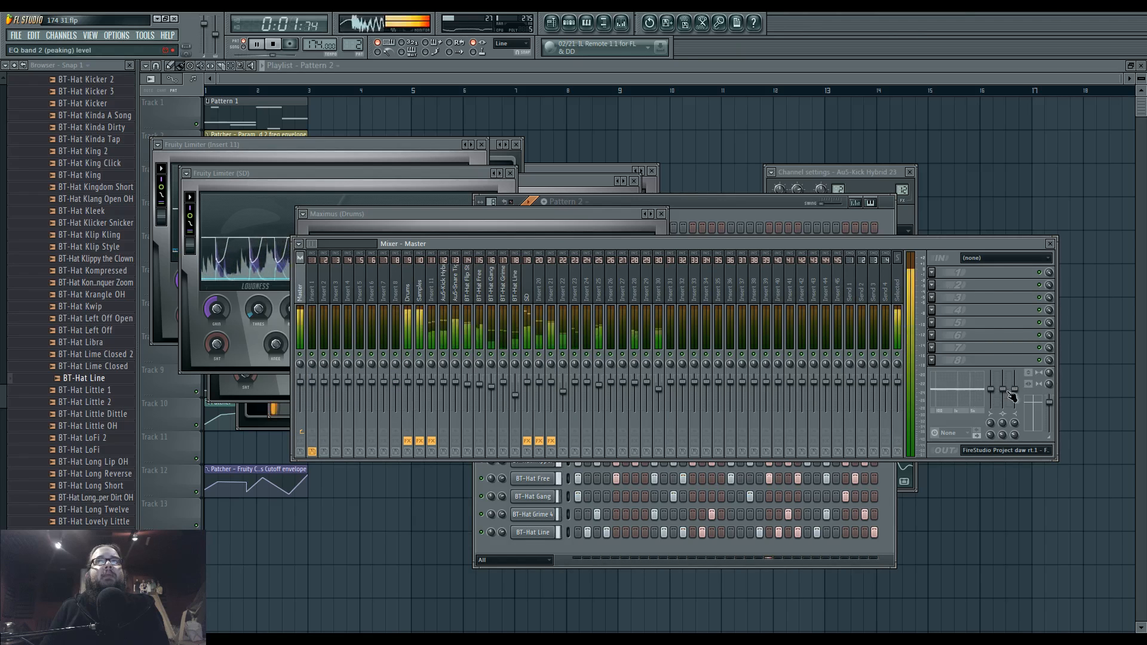
pyautogui.click(409, 291)
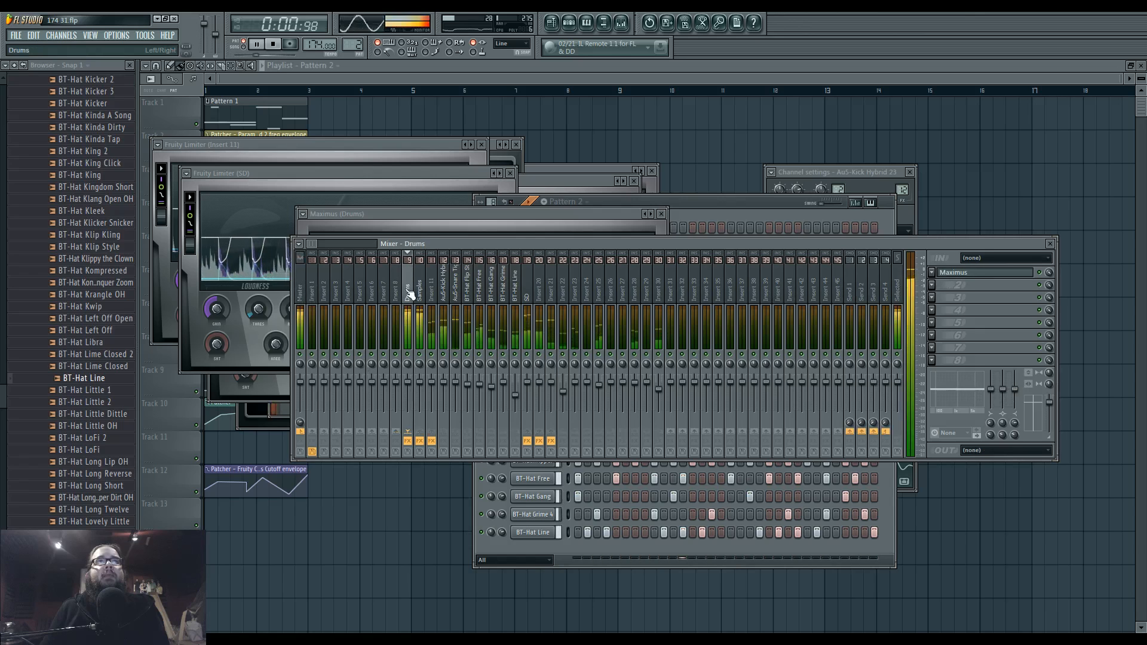
pyautogui.press('space')
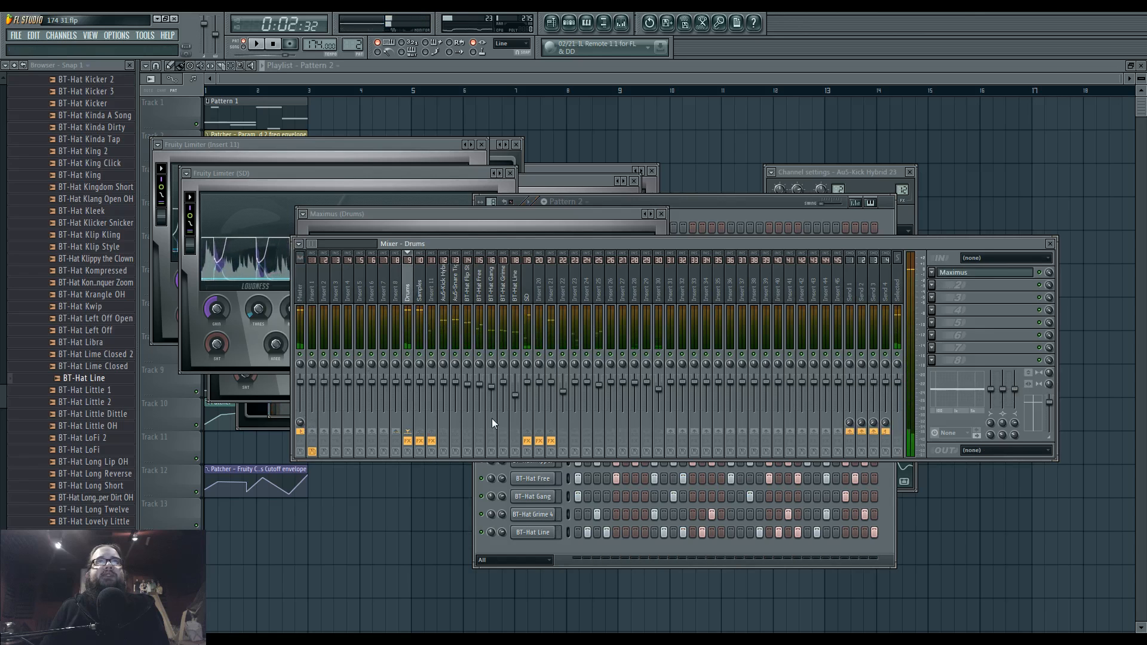
pyautogui.click(983, 273)
pyautogui.click(1045, 275)
pyautogui.click(991, 272)
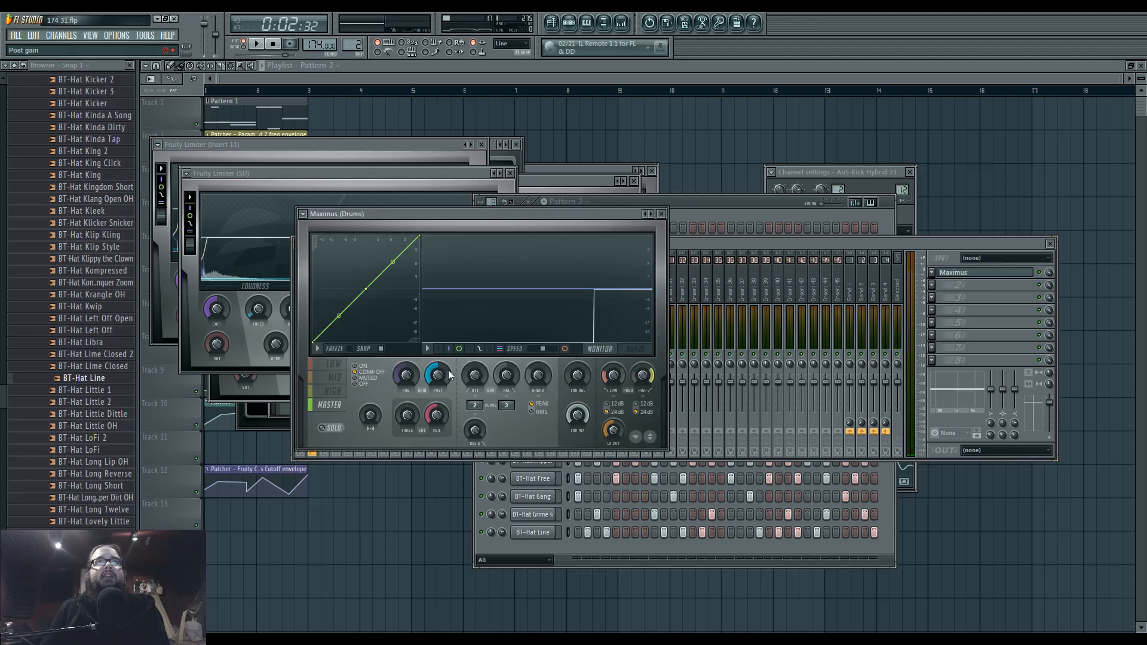
pyautogui.press('space')
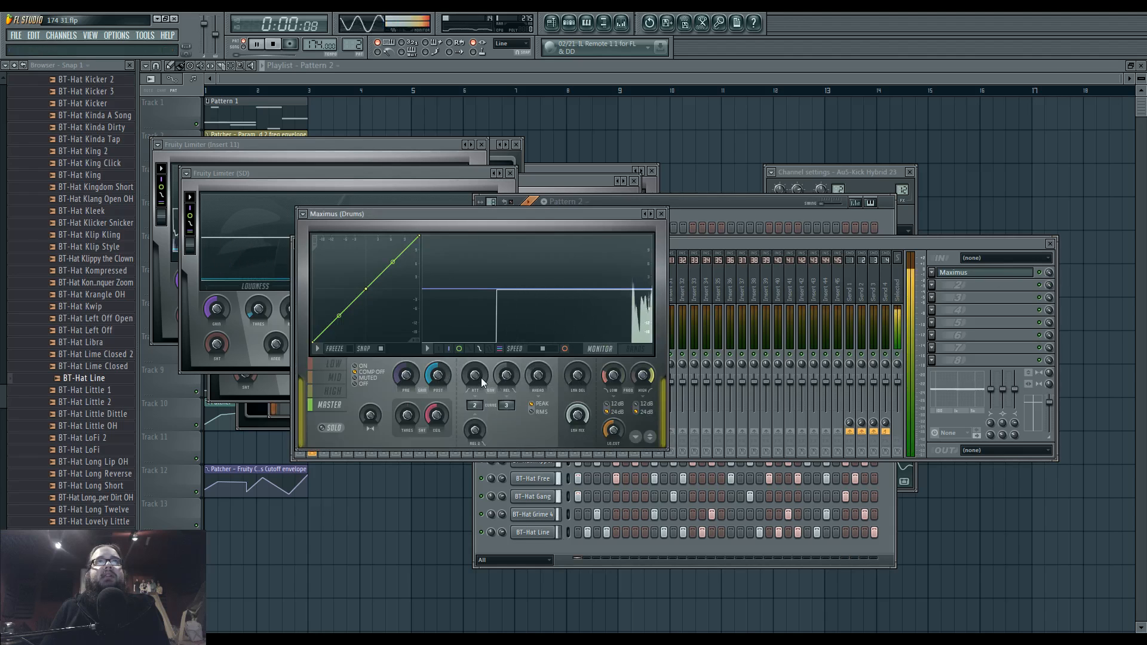
pyautogui.click(713, 238)
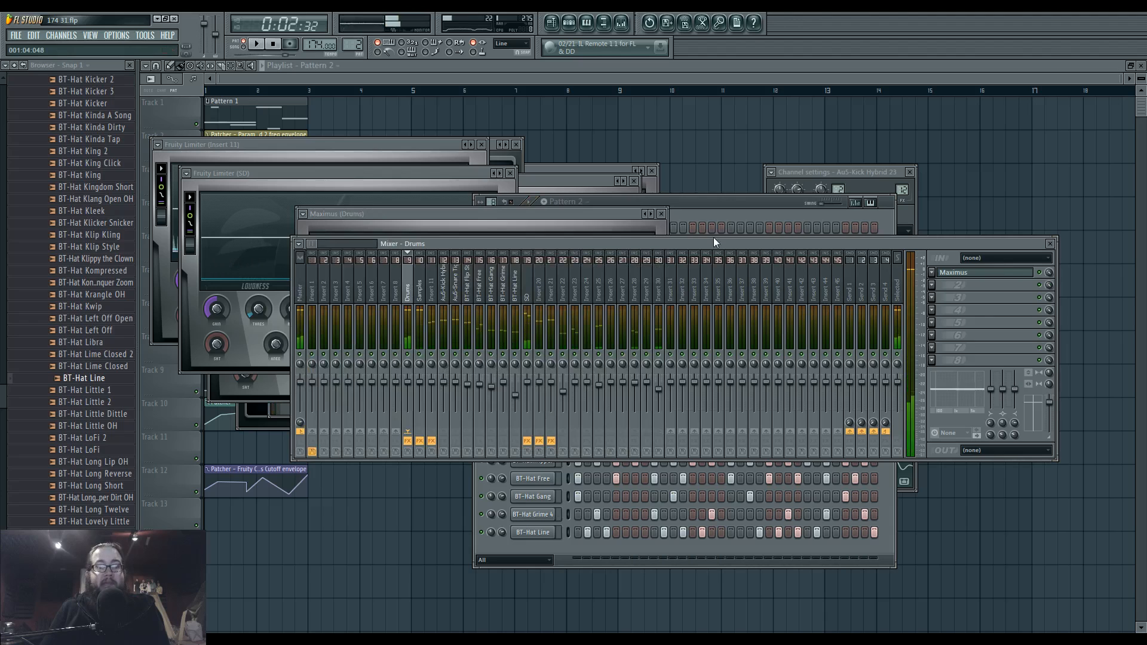
# - Switch to the Ustream chat in Firefox and read the latest viewer messages
pyautogui.click(285, 642)
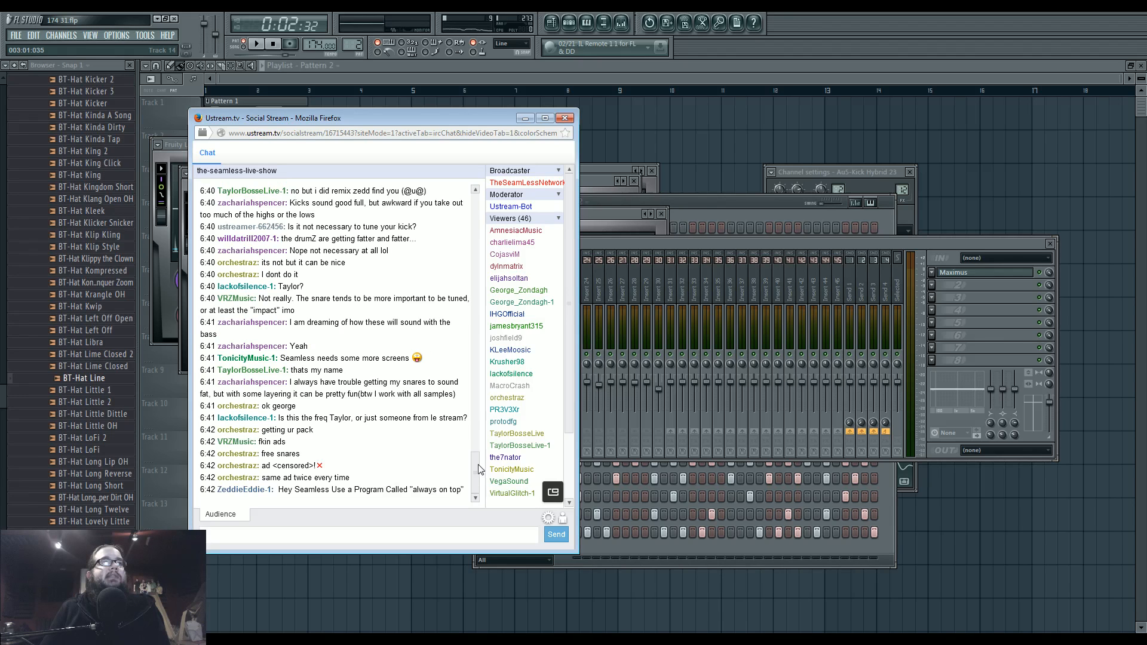
pyautogui.moveTo(479, 472)
pyautogui.mouseDown()
pyautogui.moveTo(482, 416)
pyautogui.moveTo(483, 475)
pyautogui.mouseUp()
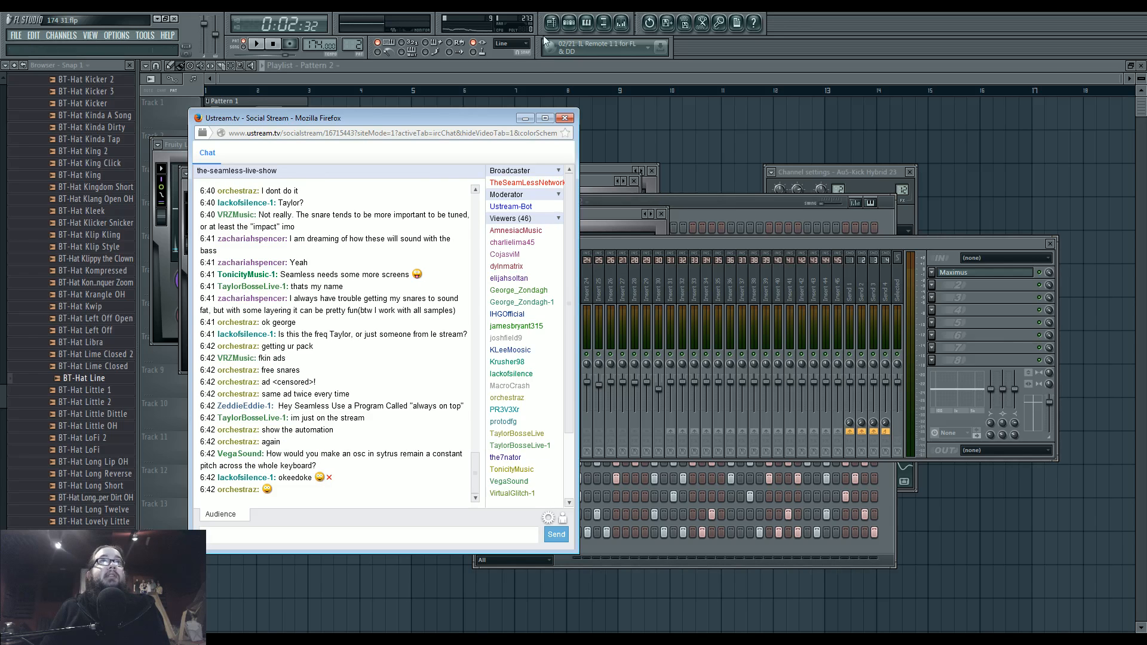
# - In FL Studio, open Patcher's Sytrus and slope operator 3's pitch keyboard mapping from maximum at the lowest key to minimum at the highest
pyautogui.click(569, 23)
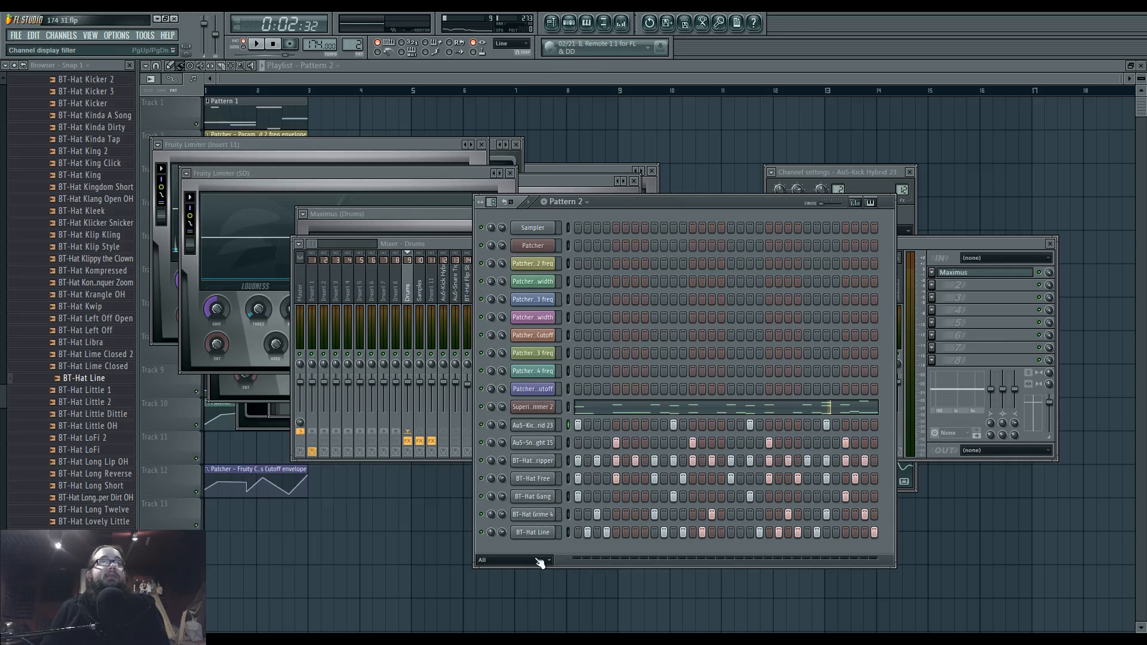
pyautogui.click(534, 246)
pyautogui.doubleClick(524, 291)
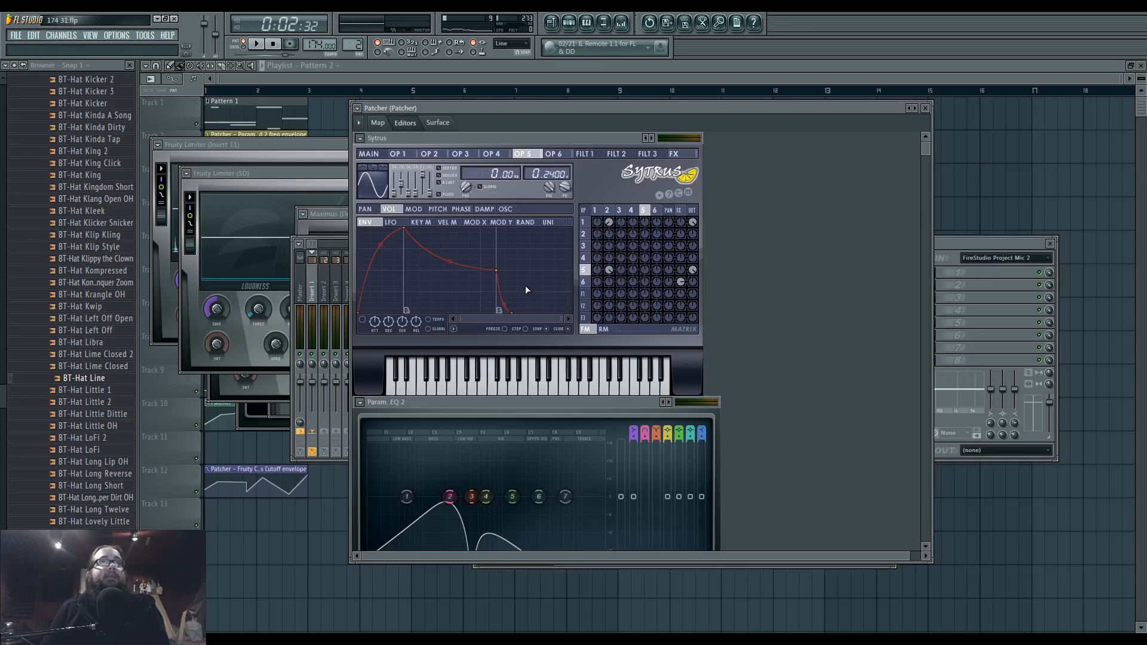
pyautogui.click(459, 153)
pyautogui.click(437, 209)
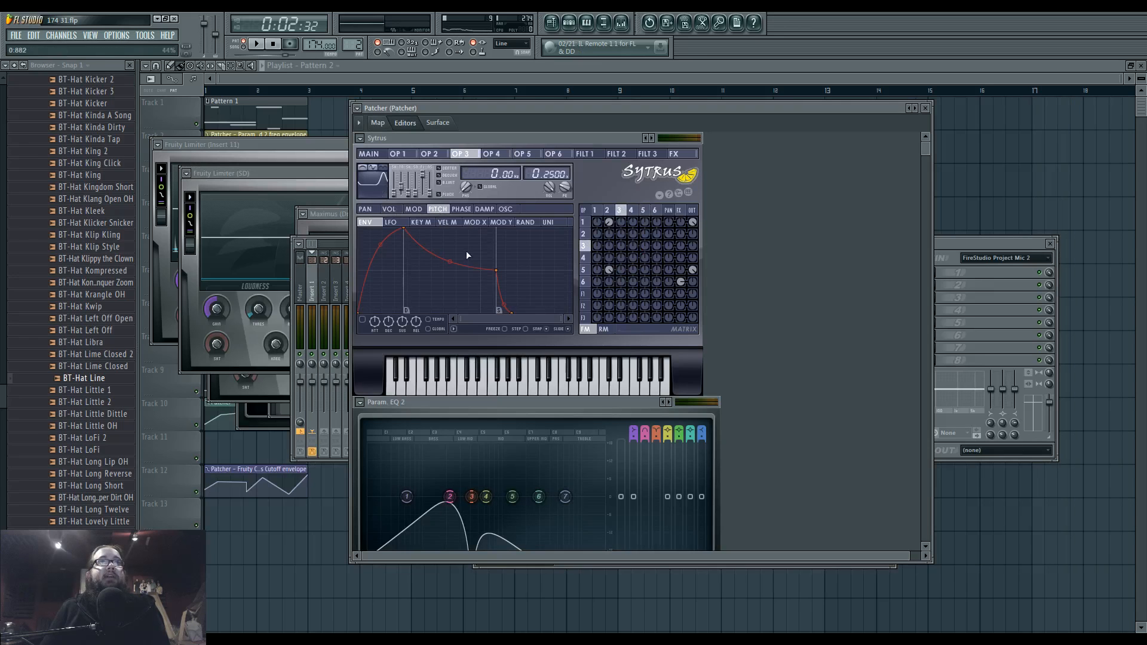
pyautogui.click(425, 226)
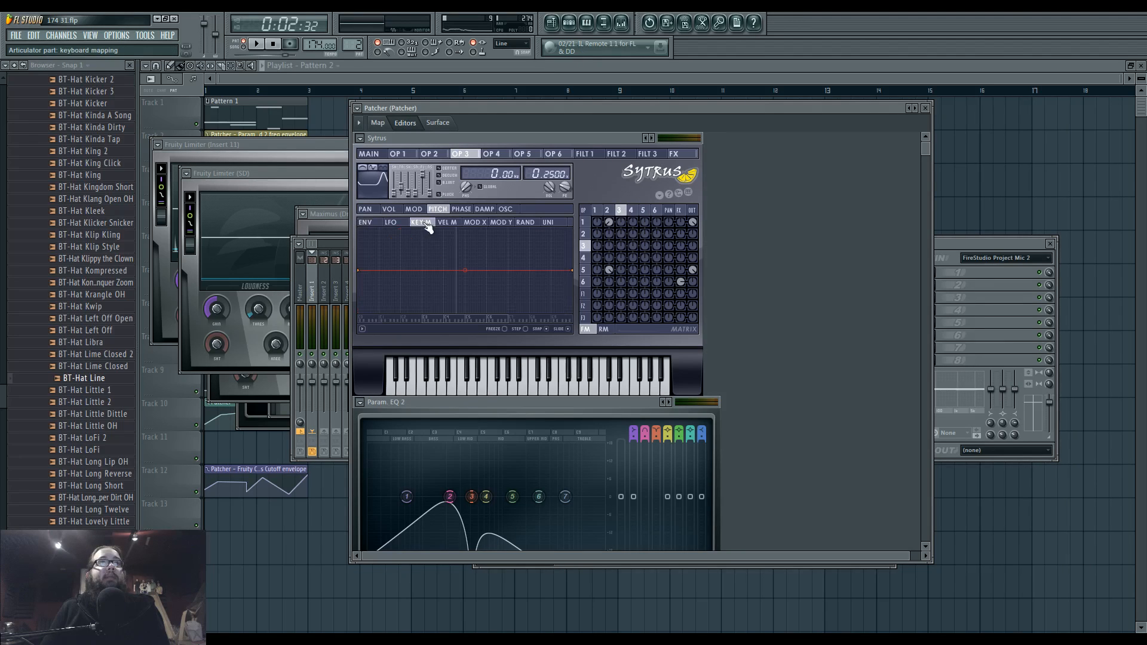
pyautogui.moveTo(362, 271); pyautogui.dragTo(360, 227)
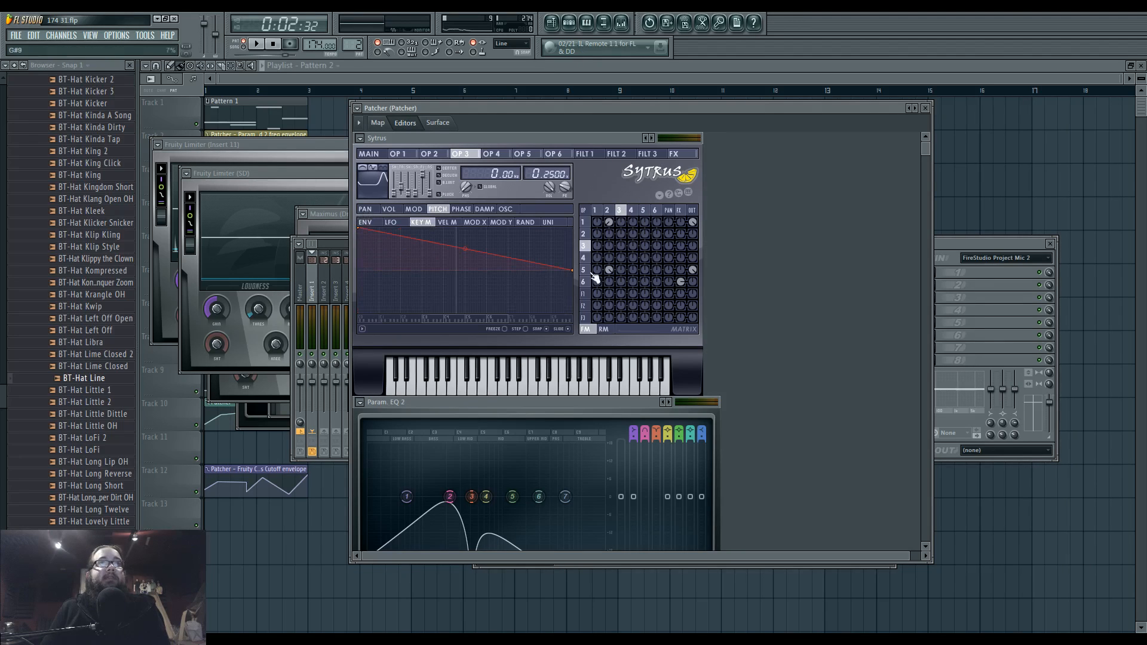
pyautogui.moveTo(574, 270); pyautogui.dragTo(572, 312)
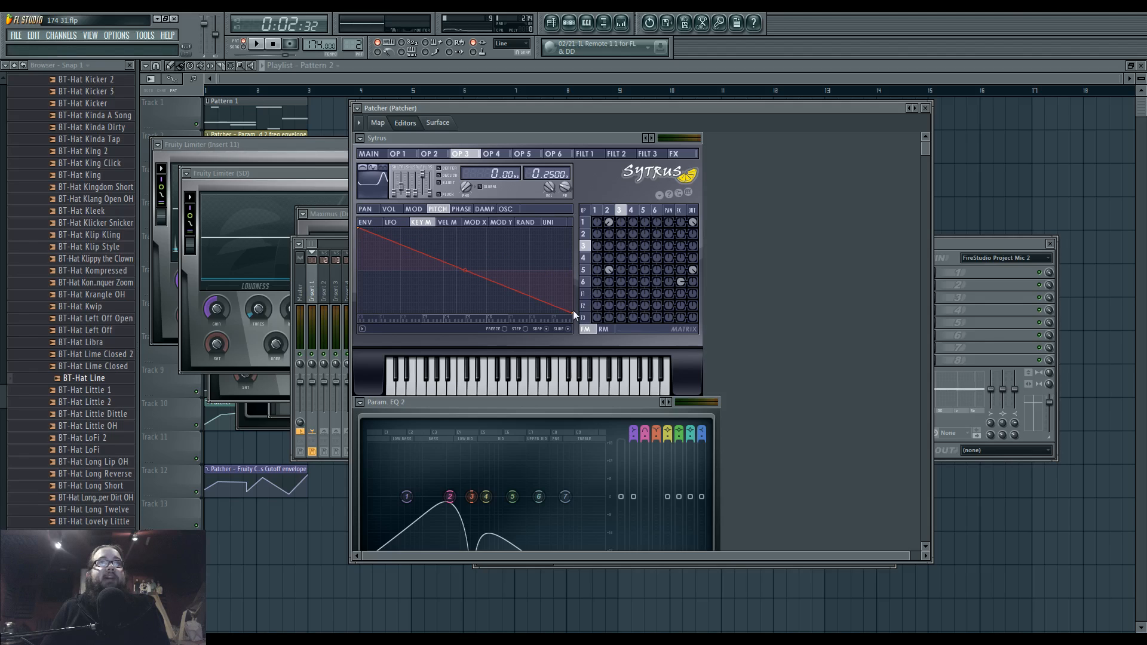
# - Flatten operator 3's pitch keyboard mapping back to the centre line and return to Patcher's map view
pyautogui.moveTo(575, 313); pyautogui.dragTo(572, 270)
pyautogui.moveTo(362, 229); pyautogui.dragTo(363, 270)
pyautogui.click(378, 123)
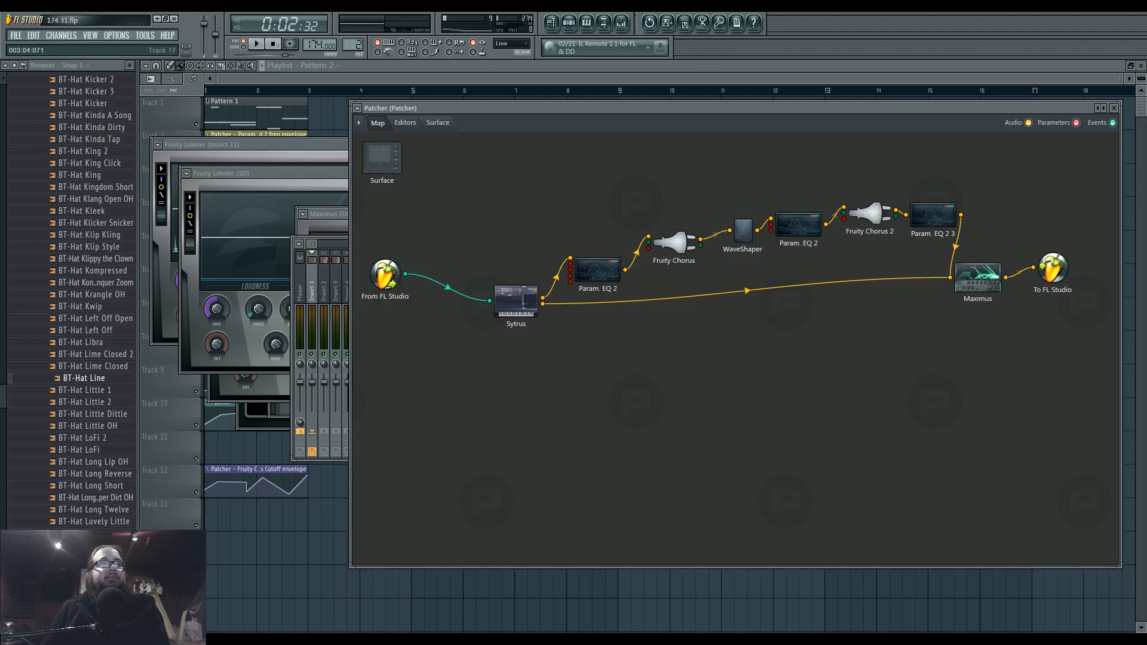
# - Reopen Sytrus, try slightly shifting the low end of operator 3's pitch keyboard mapping, and restore the flat line
pyautogui.doubleClick(517, 293)
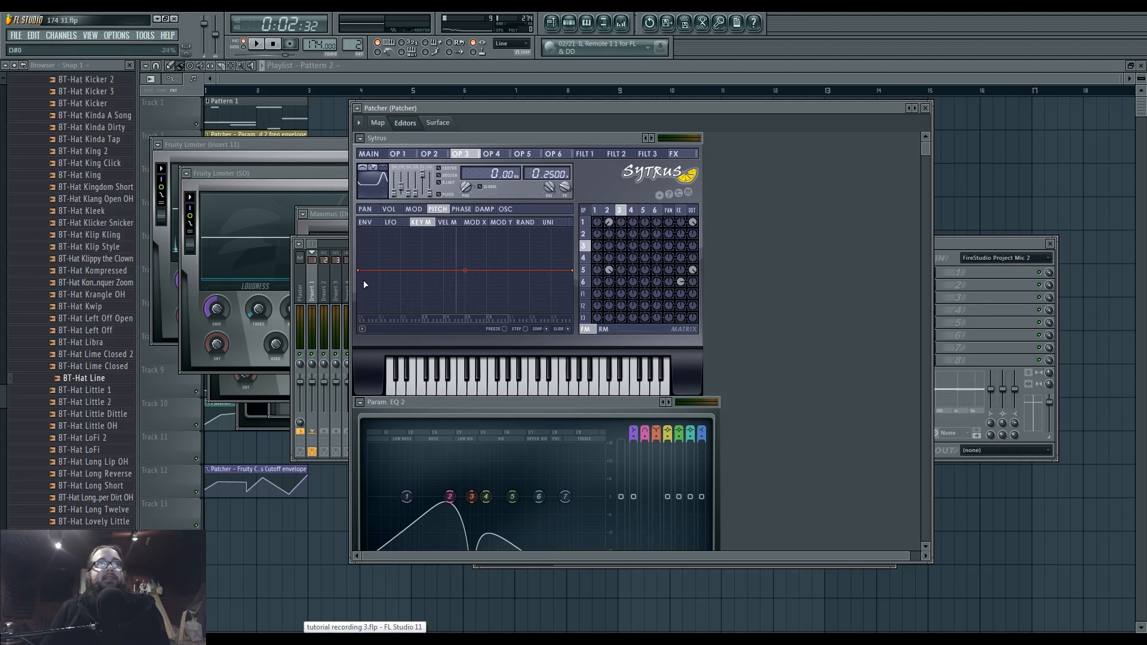
pyautogui.moveTo(362, 272)
pyautogui.mouseDown()
pyautogui.moveTo(380, 240)
pyautogui.moveTo(424, 227)
pyautogui.moveTo(396, 251)
pyautogui.moveTo(372, 246)
pyautogui.moveTo(359, 269)
pyautogui.mouseUp()
pyautogui.rightClick(409, 232)
pyautogui.click(525, 329)
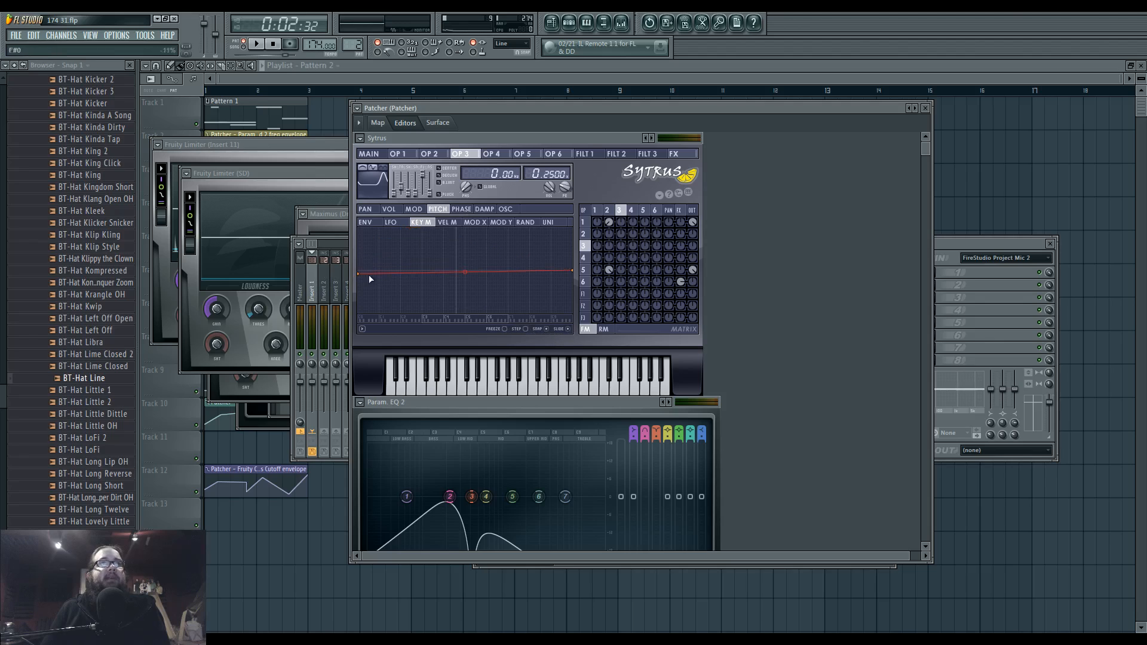
pyautogui.moveTo(361, 273); pyautogui.dragTo(360, 270)
pyautogui.click(378, 123)
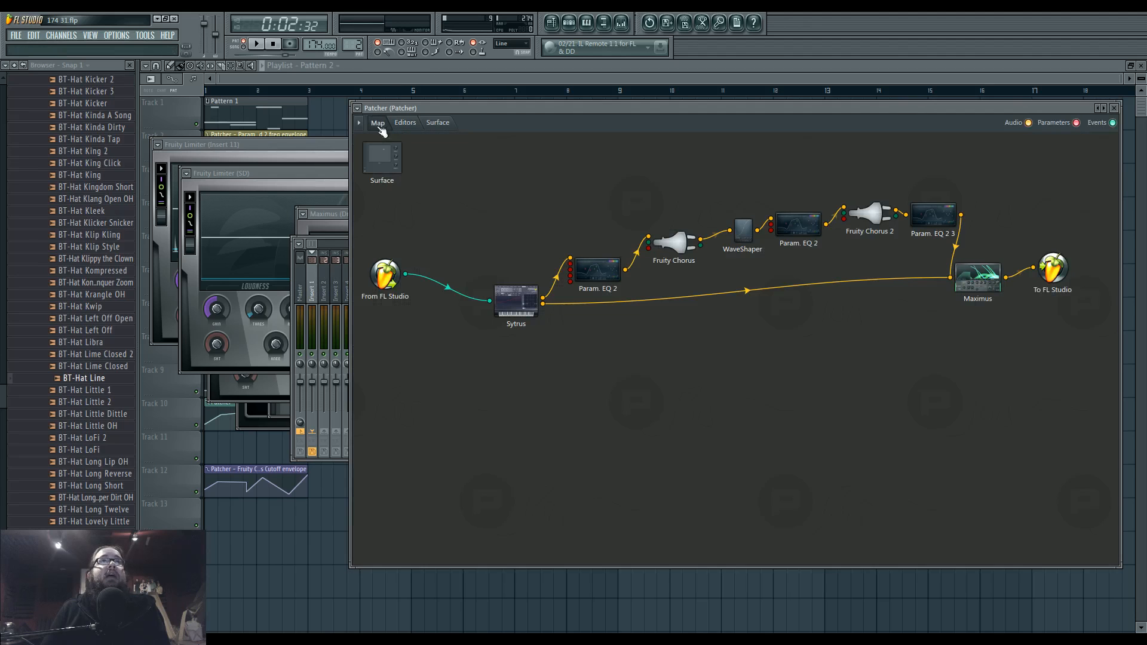
# - Start playback of Pattern 2 and check the effects on the SD and Insert 21 mixer tracks
pyautogui.press('space')
pyautogui.click(568, 22)
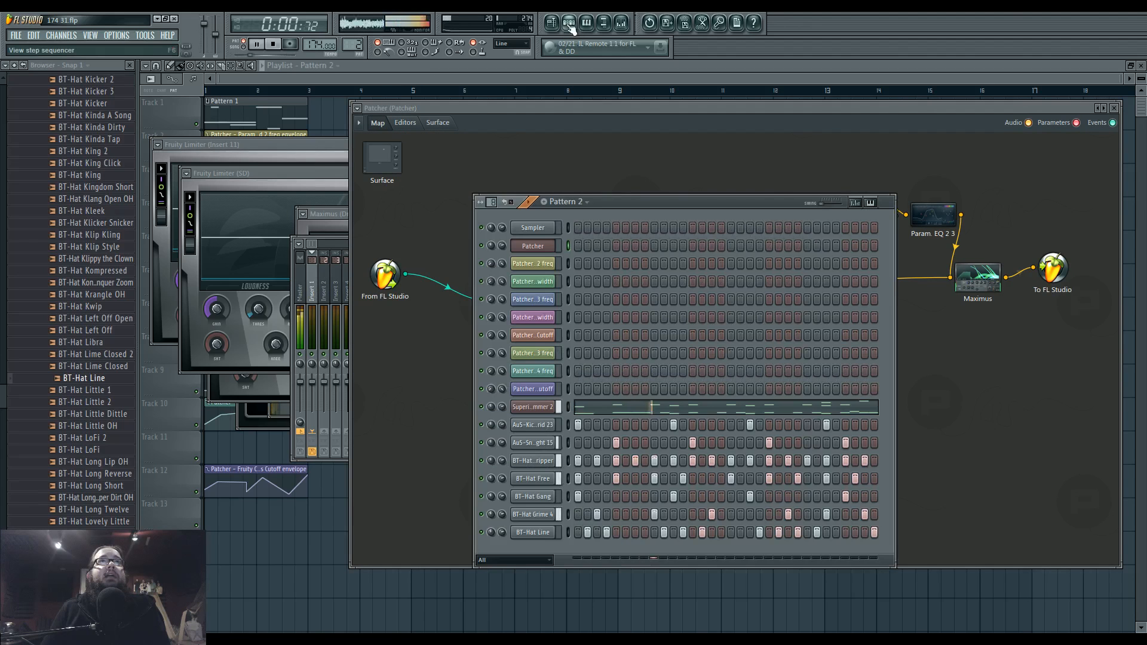
pyautogui.click(604, 24)
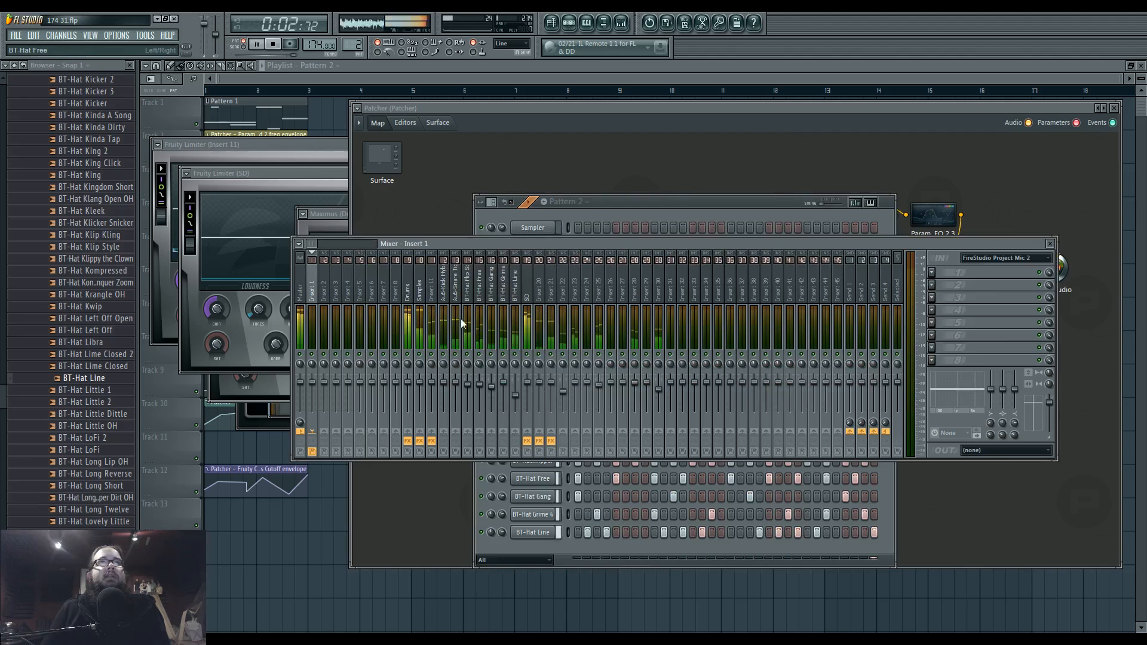
pyautogui.click(530, 297)
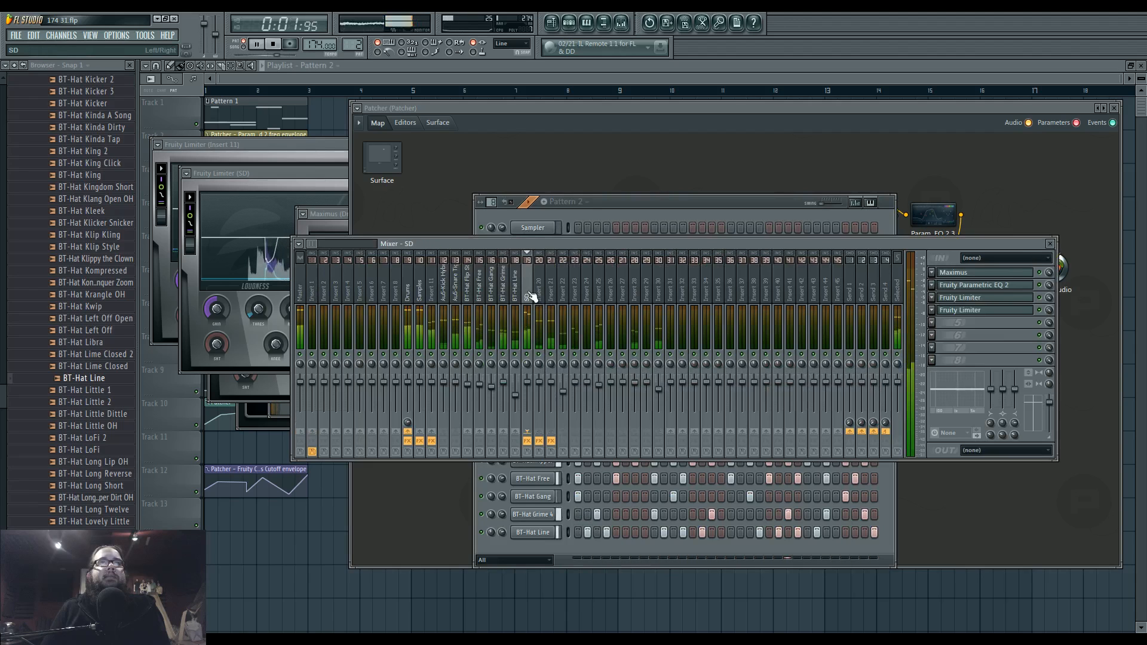
pyautogui.click(550, 293)
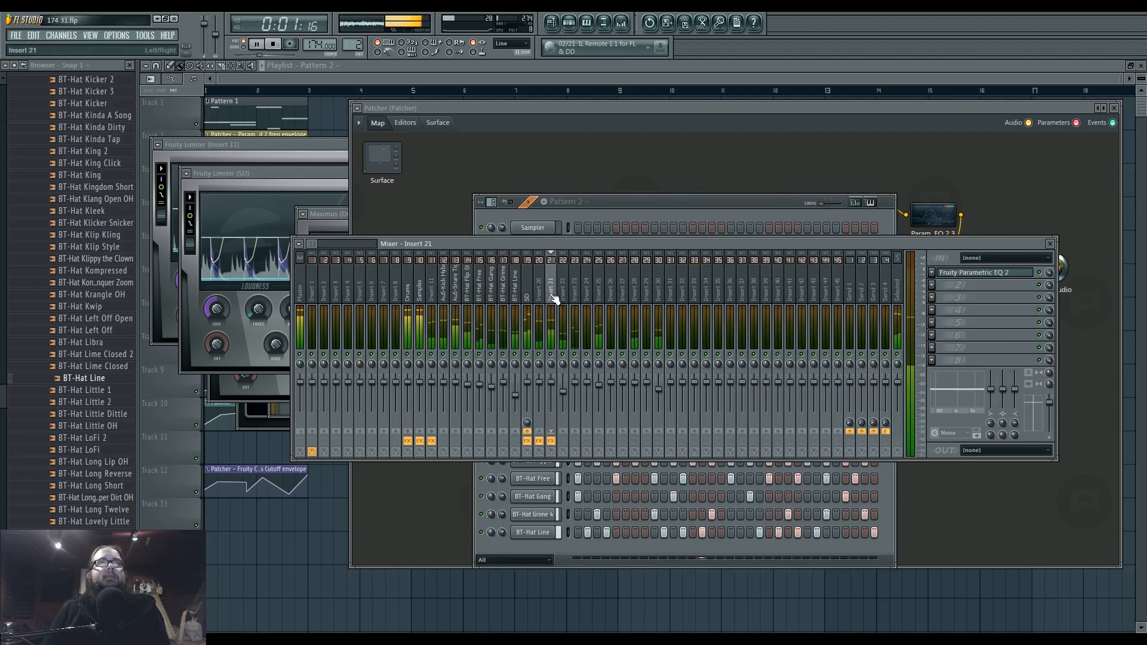
# - Open the Superior Drummer channel, stop playback, and bring up the snare drum's preview list
pyautogui.press('F6')
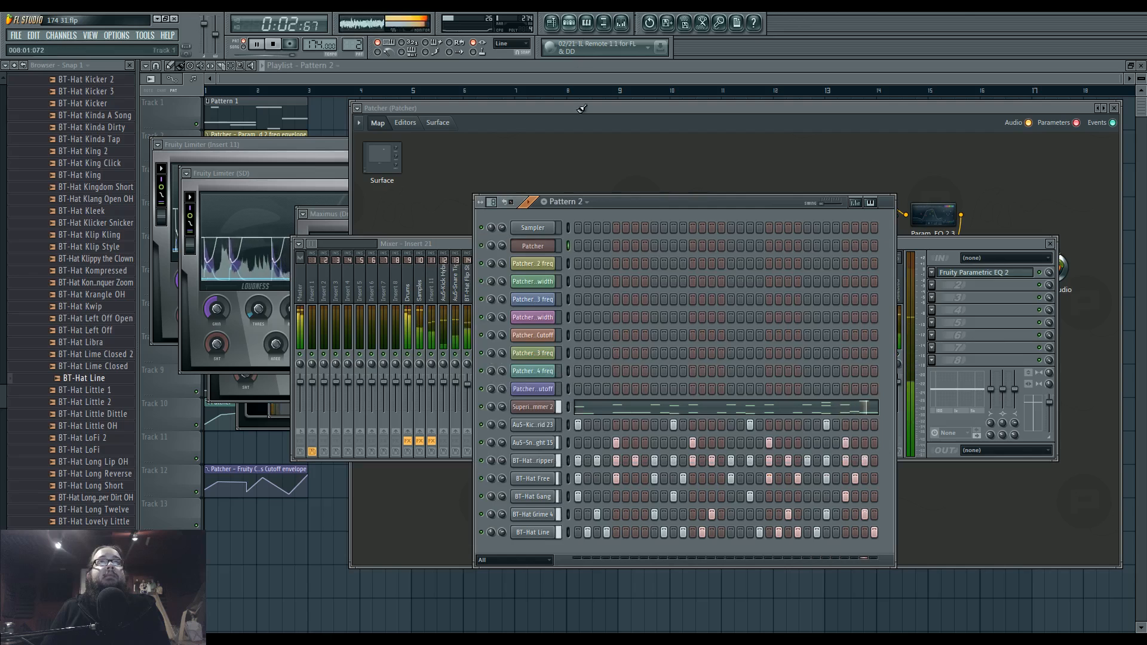
pyautogui.click(528, 400)
pyautogui.press('space')
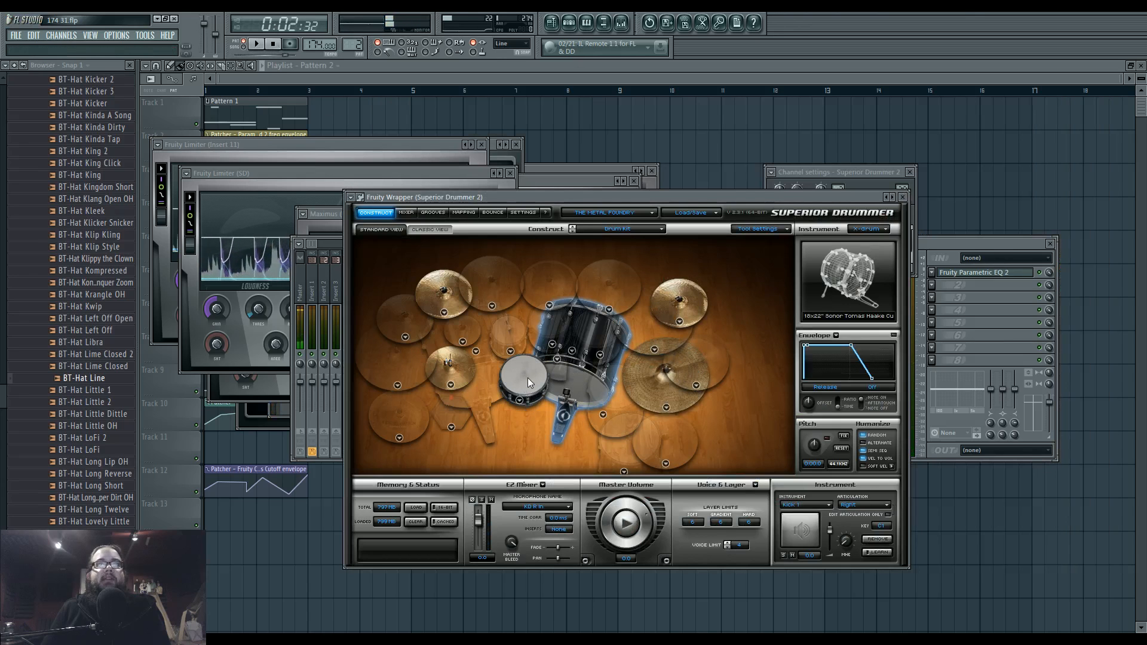
pyautogui.click(520, 400)
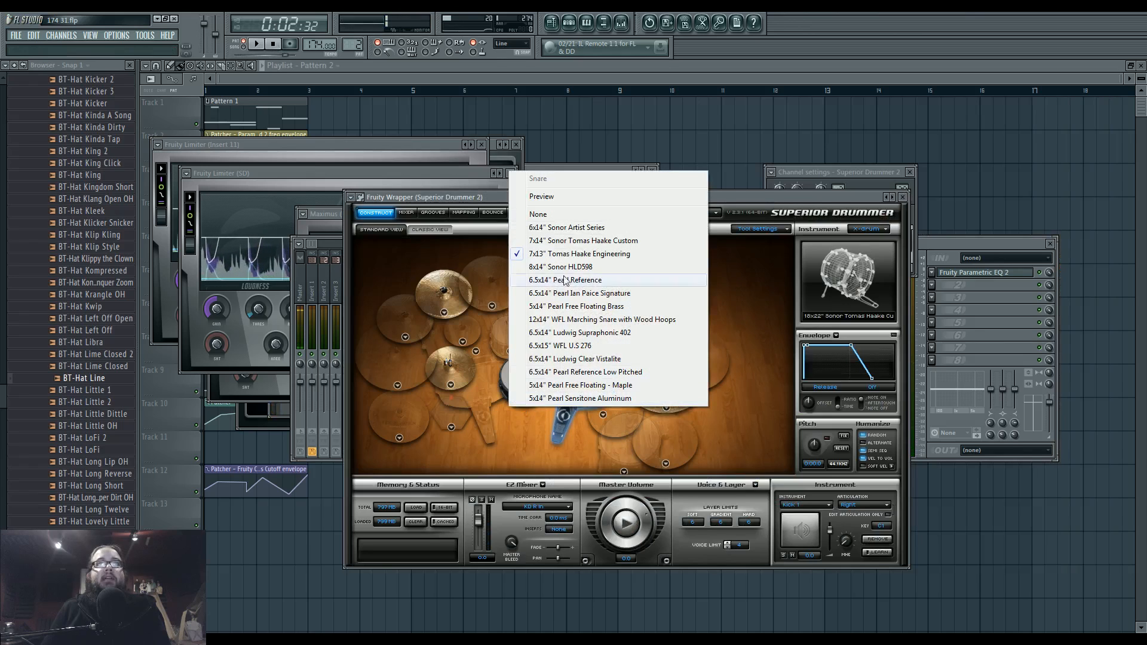
pyautogui.click(569, 198)
# - Audition the alternative snares in the preview list and load the 5x14" Pearl Free Floating - Maple
pyautogui.click(611, 337)
pyautogui.click(610, 347)
pyautogui.click(609, 445)
pyautogui.click(611, 434)
pyautogui.click(612, 424)
pyautogui.click(612, 413)
pyautogui.click(613, 394)
pyautogui.click(612, 380)
pyautogui.click(611, 370)
pyautogui.click(611, 357)
pyautogui.click(611, 348)
pyautogui.click(611, 337)
pyautogui.click(612, 435)
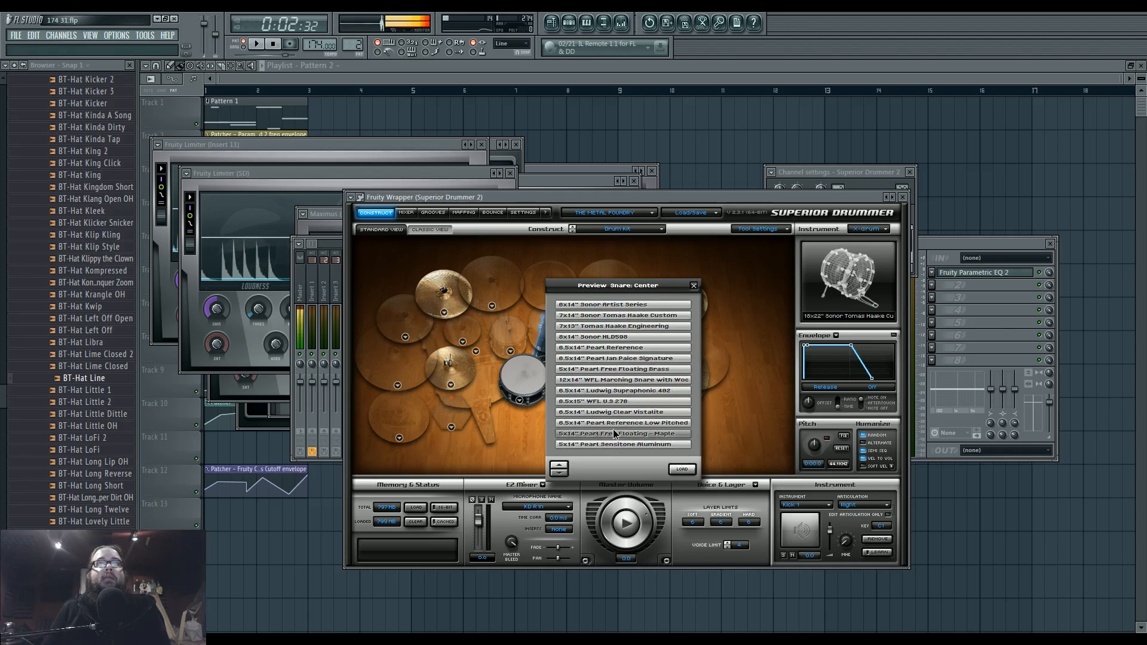
pyautogui.click(680, 470)
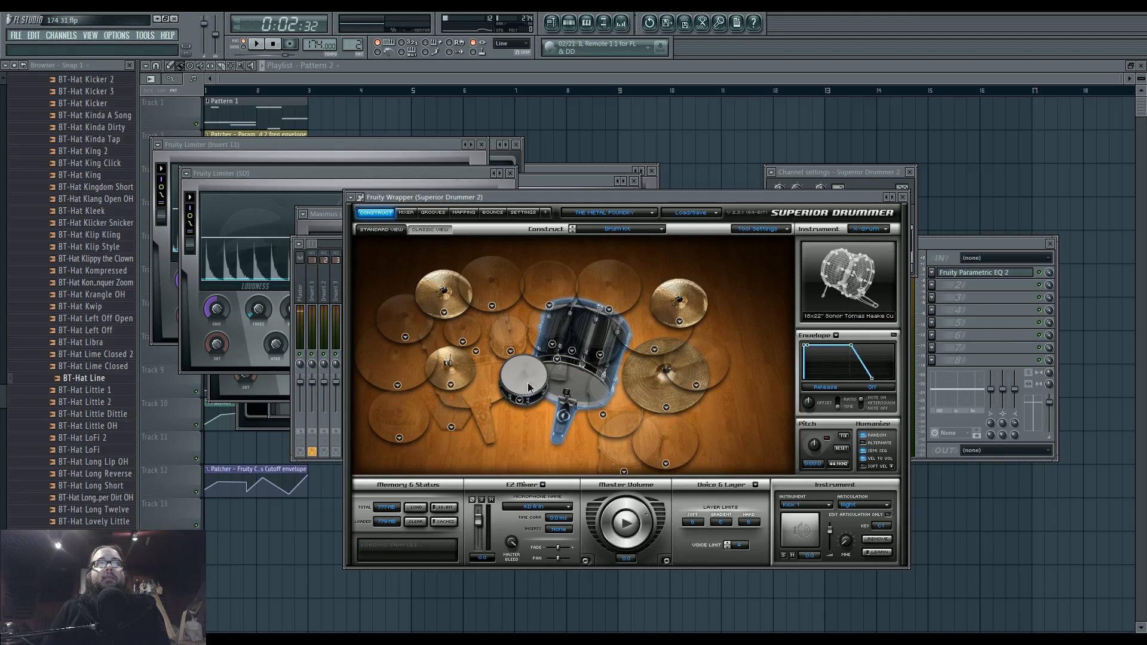
# - Play the pattern, select the snare, reset and readjust its pitch, adjust its envelope release, and stop playback
pyautogui.click(256, 44)
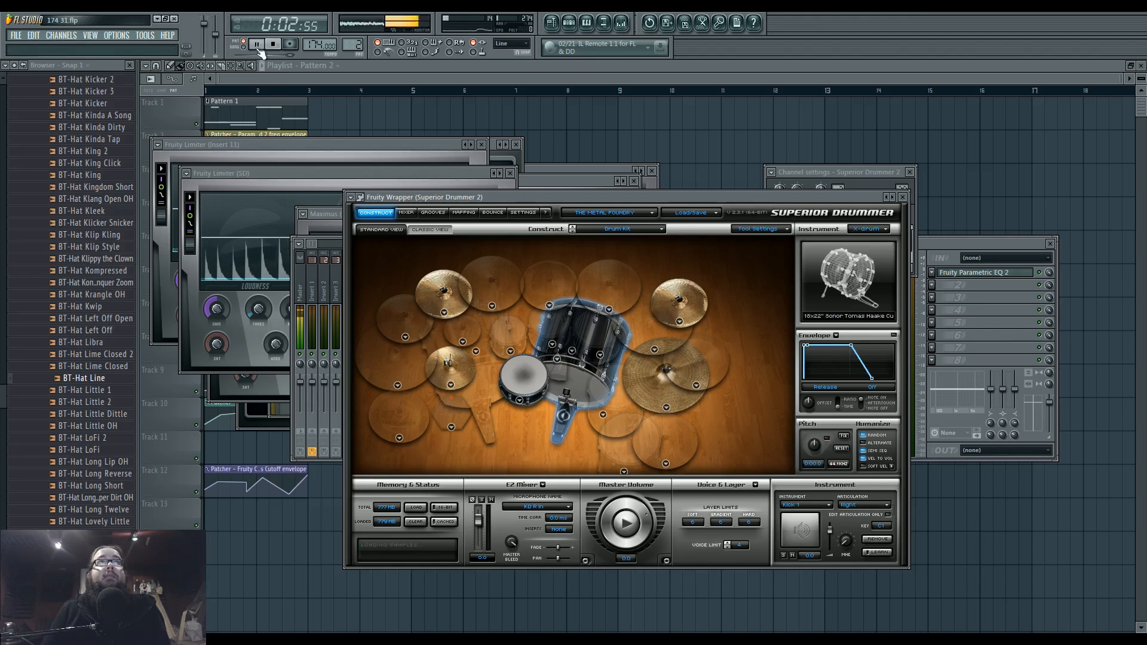
pyautogui.click(529, 380)
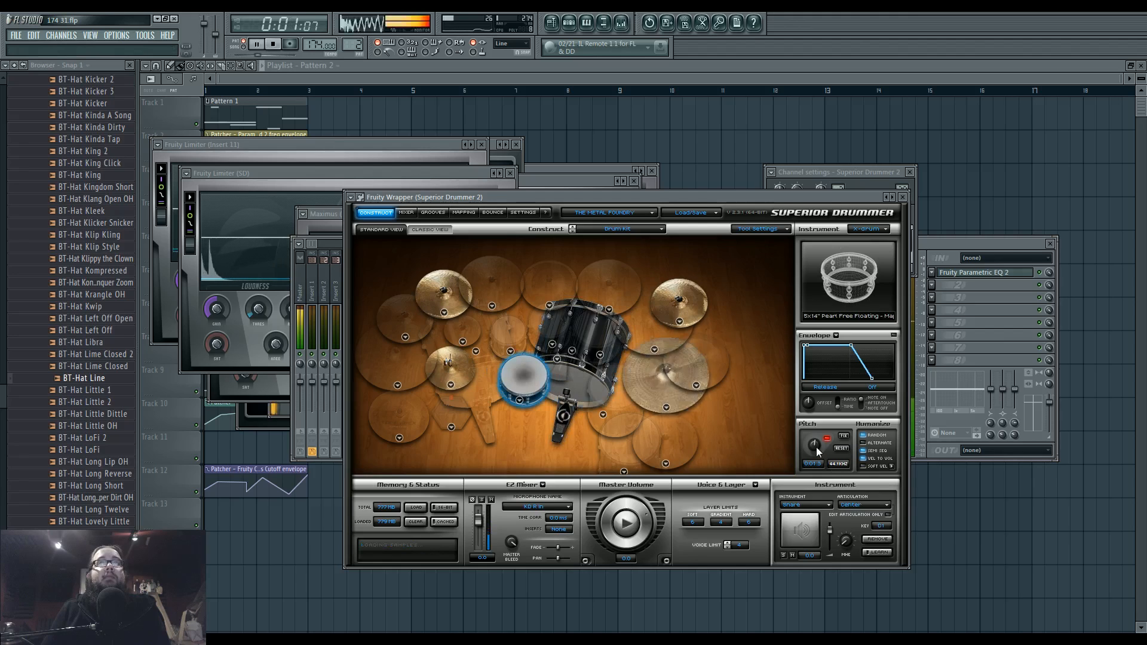
pyautogui.click(840, 449)
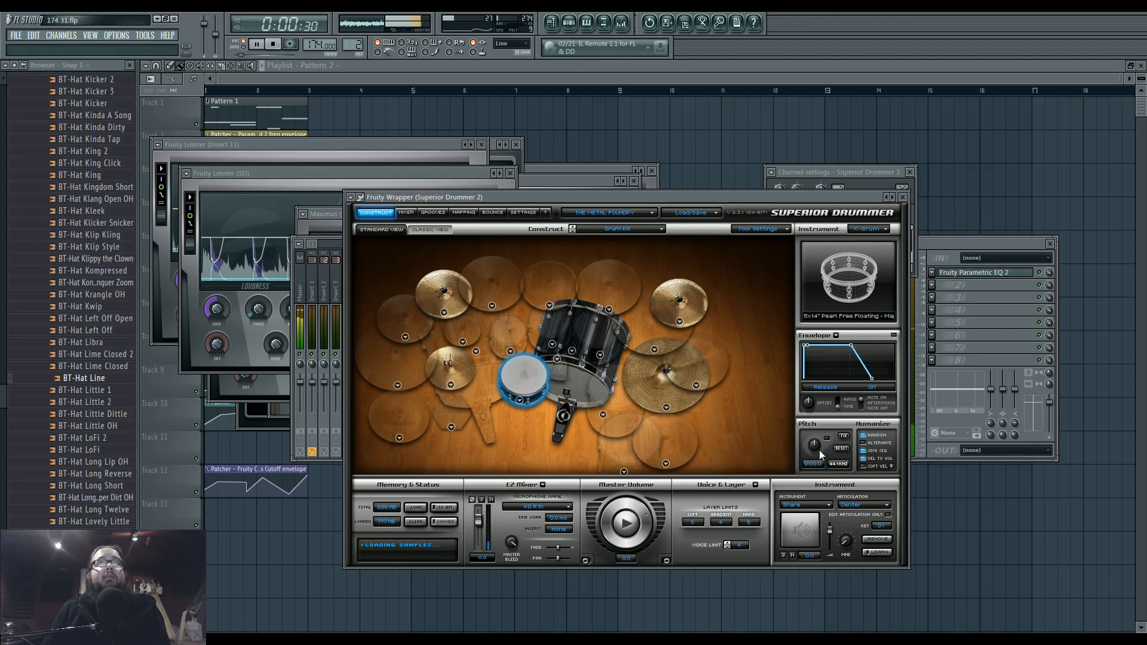
pyautogui.moveTo(816, 447); pyautogui.dragTo(818, 432)
pyautogui.moveTo(865, 374); pyautogui.dragTo(867, 379)
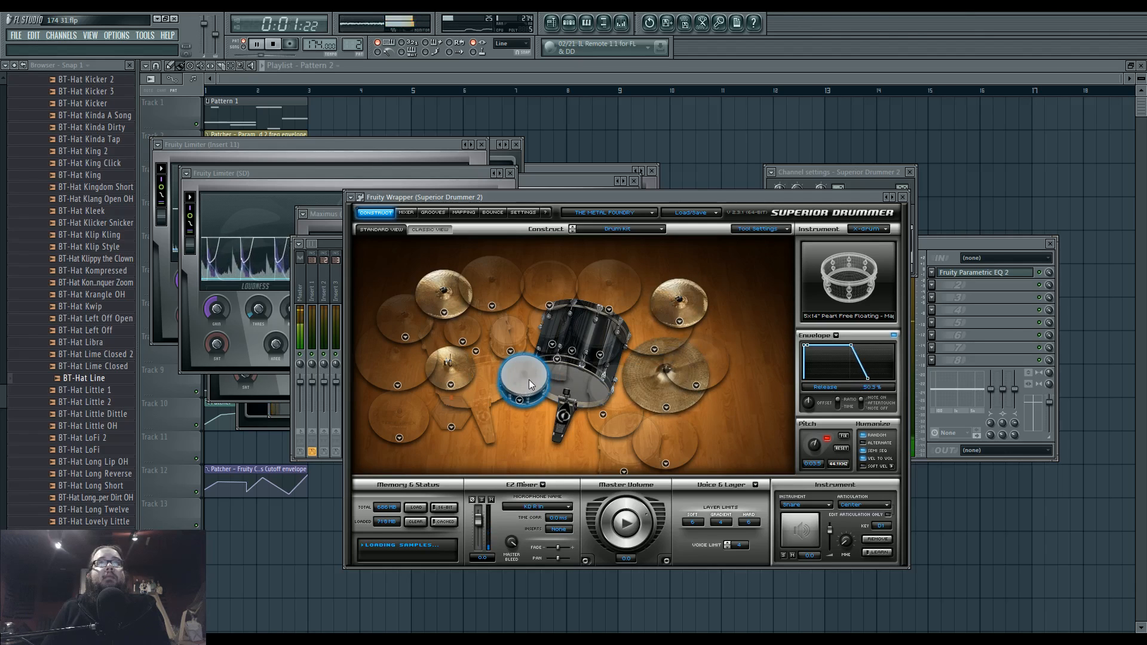
pyautogui.click(285, 44)
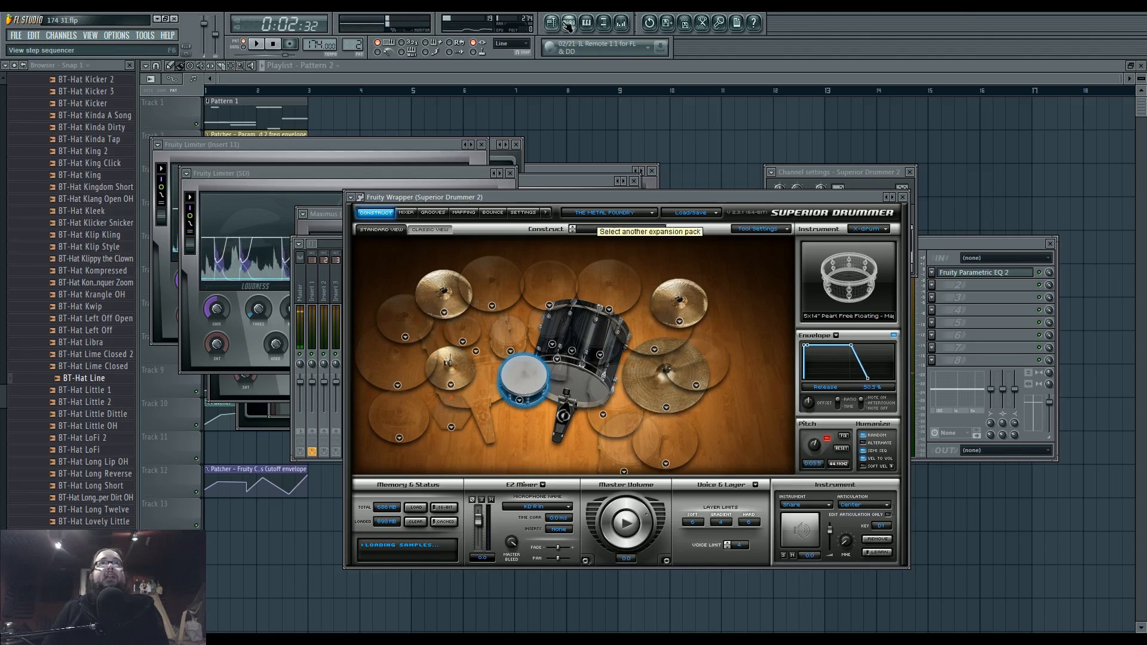
# - Close the open windows, place Pattern 2 on Track 2 at bar 5, and play the song from there
pyautogui.press('F12')
pyautogui.click(478, 152)
pyautogui.moveTo(497, 148); pyautogui.dragTo(431, 149)
pyautogui.scroll(3, 410, 96)
pyautogui.click(410, 91)
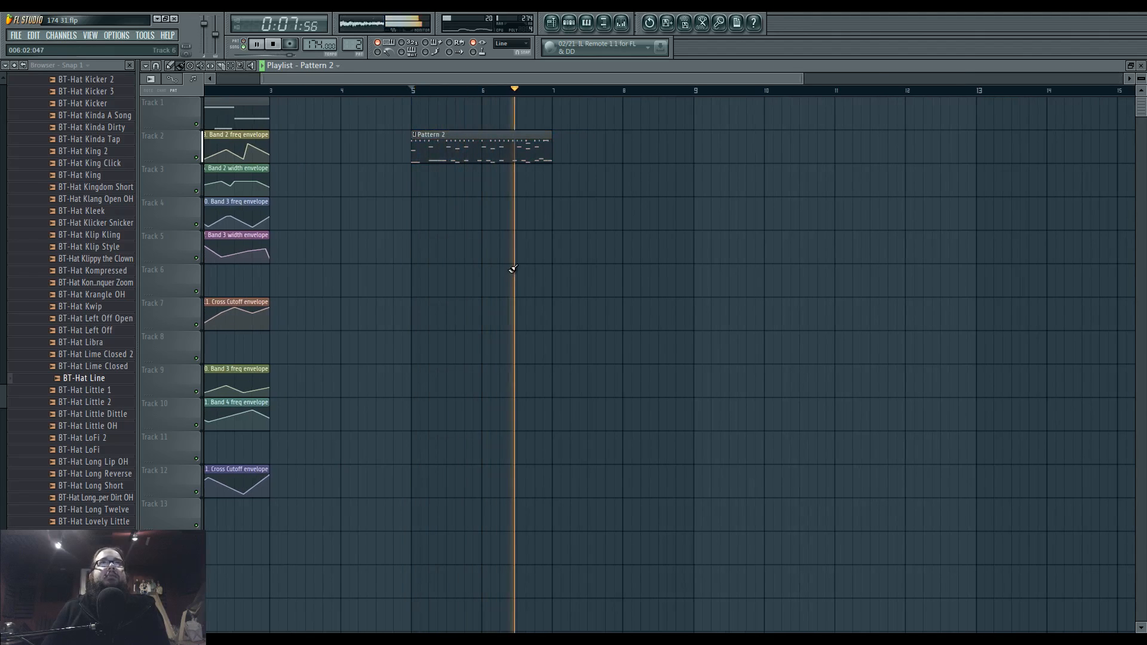
pyautogui.press('space')
# - Collapse the expanded sample folders and Packs so the browser shows only its top-level folders
pyautogui.click(1, 112)
pyautogui.moveTo(1, 112); pyautogui.dragTo(1, 108)
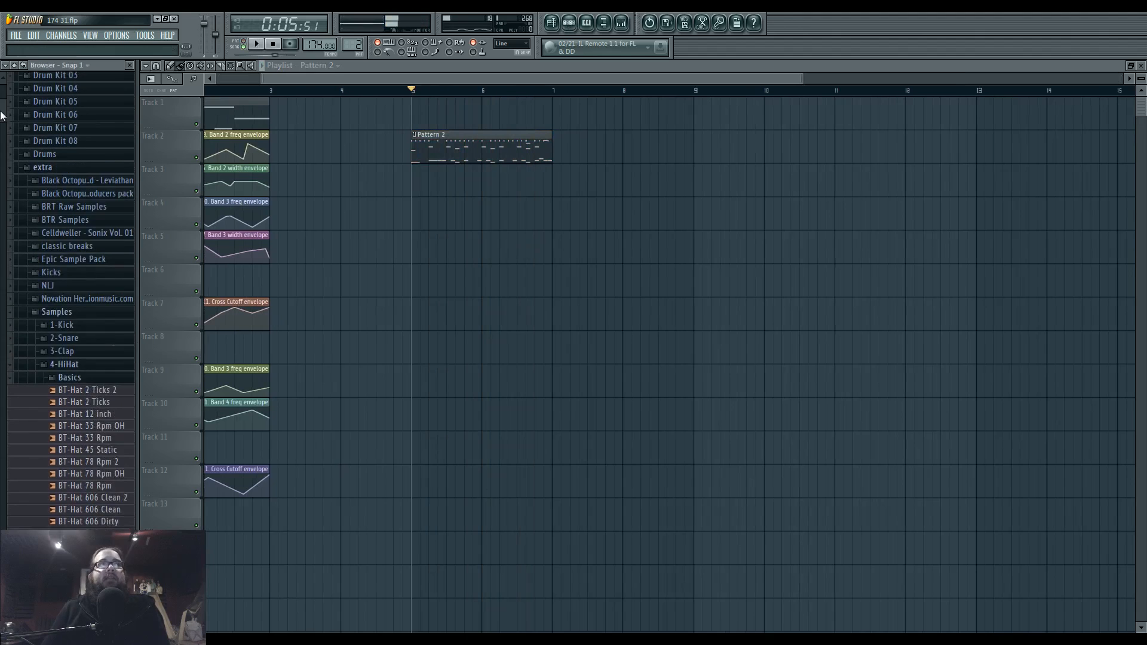
pyautogui.click(73, 314)
pyautogui.click(67, 197)
pyautogui.click(90, 246)
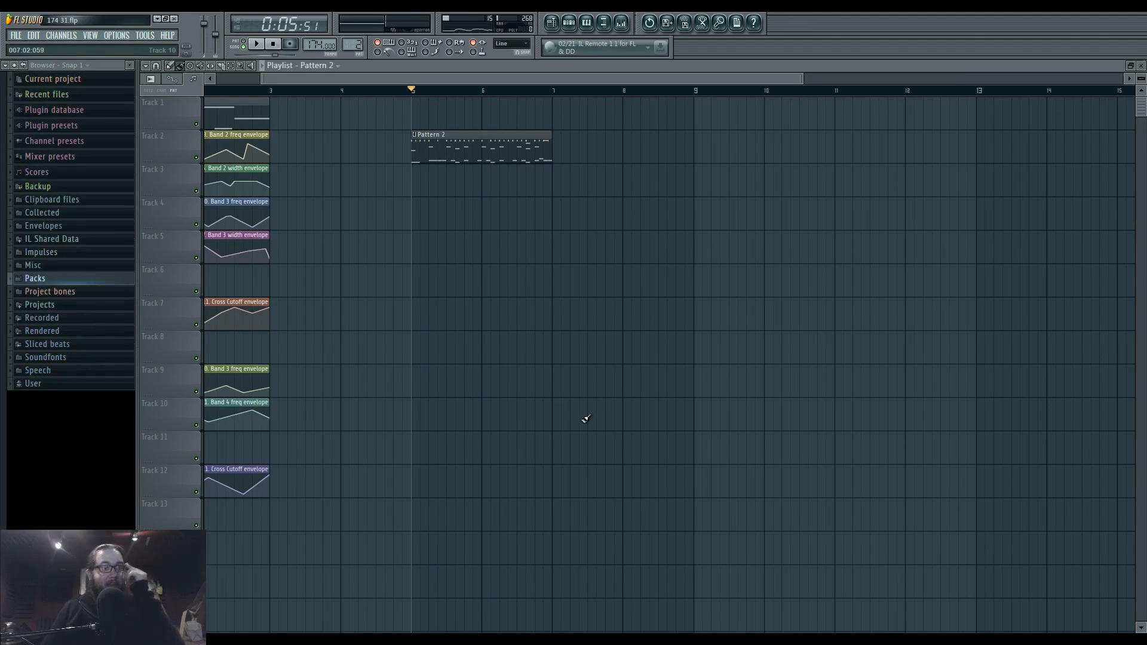
# - Switch to the Ustream chat in Firefox, read the viewers' recent questions, and minimise the window
pyautogui.click(273, 640)
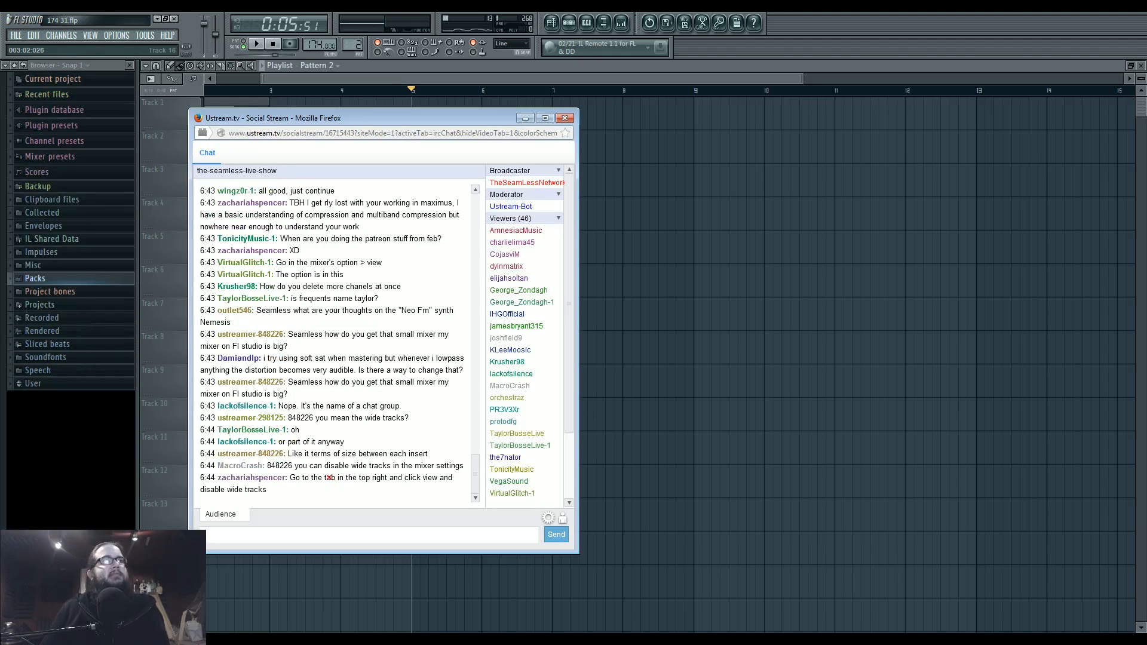
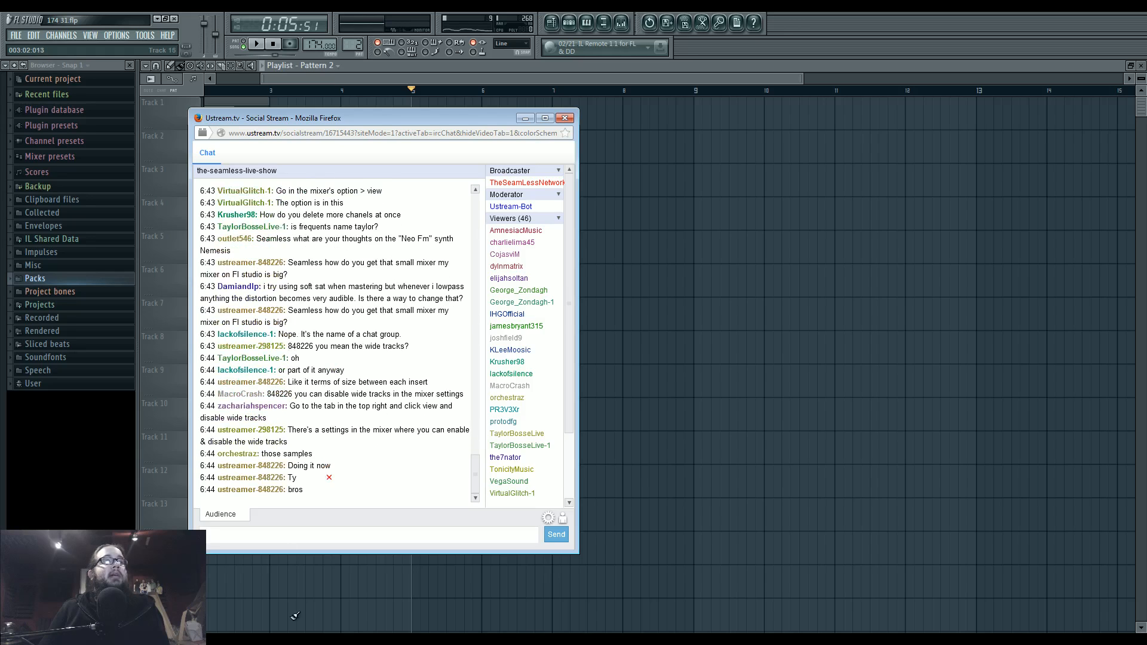
pyautogui.scroll(2, 479, 460)
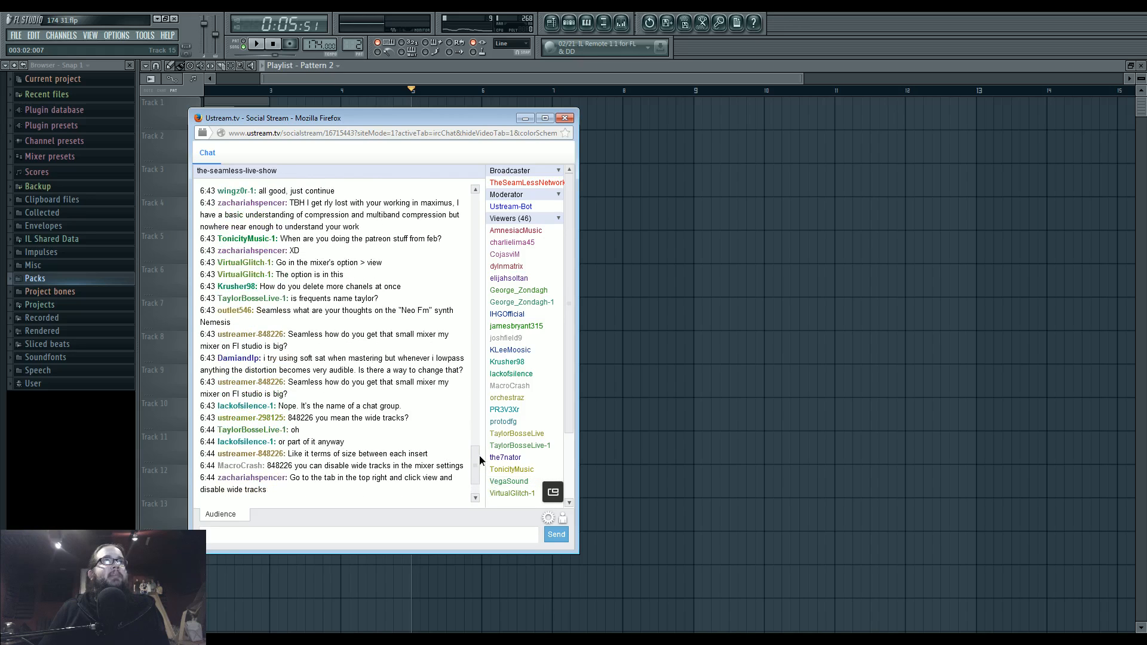
pyautogui.scroll(-3, 479, 460)
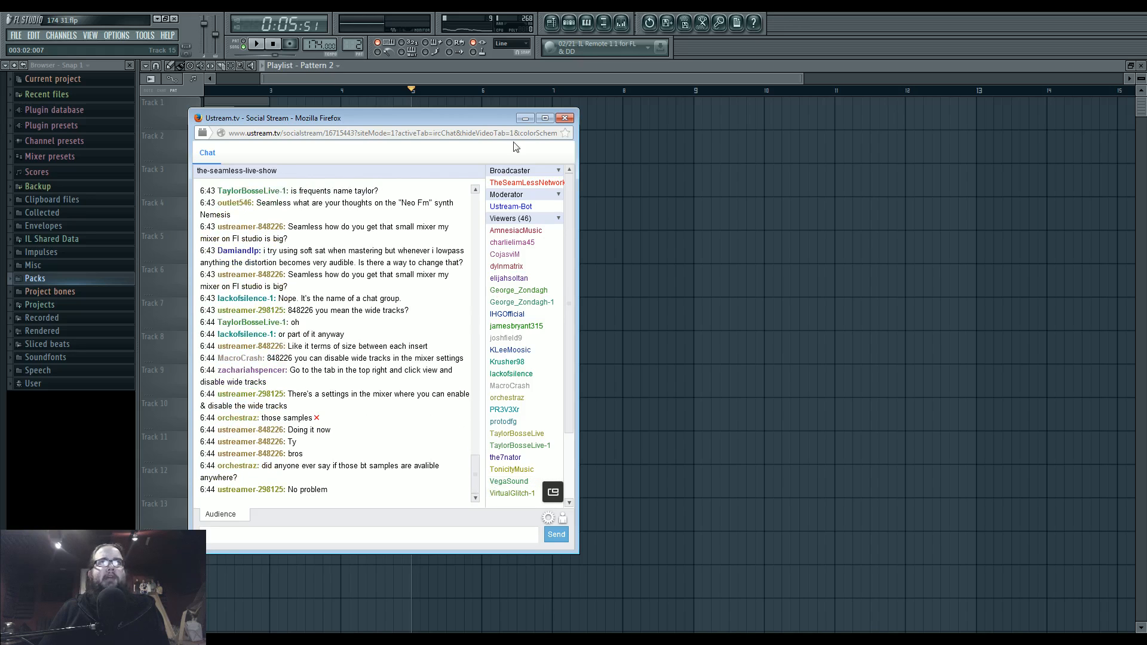
pyautogui.click(525, 119)
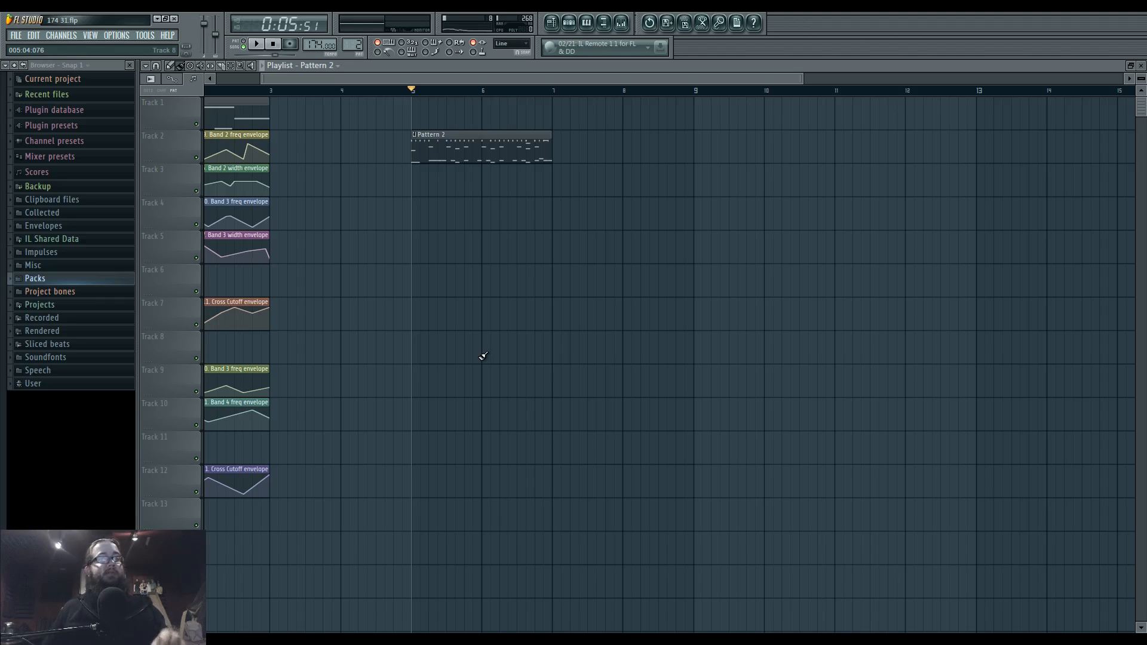
# - Play the Pattern 1 section from bar 1 of the playlist and stop it
pyautogui.hscroll(-2, 366, 358)
pyautogui.click(212, 90)
pyautogui.press('space')
pyautogui.scroll(3, 213, 258)
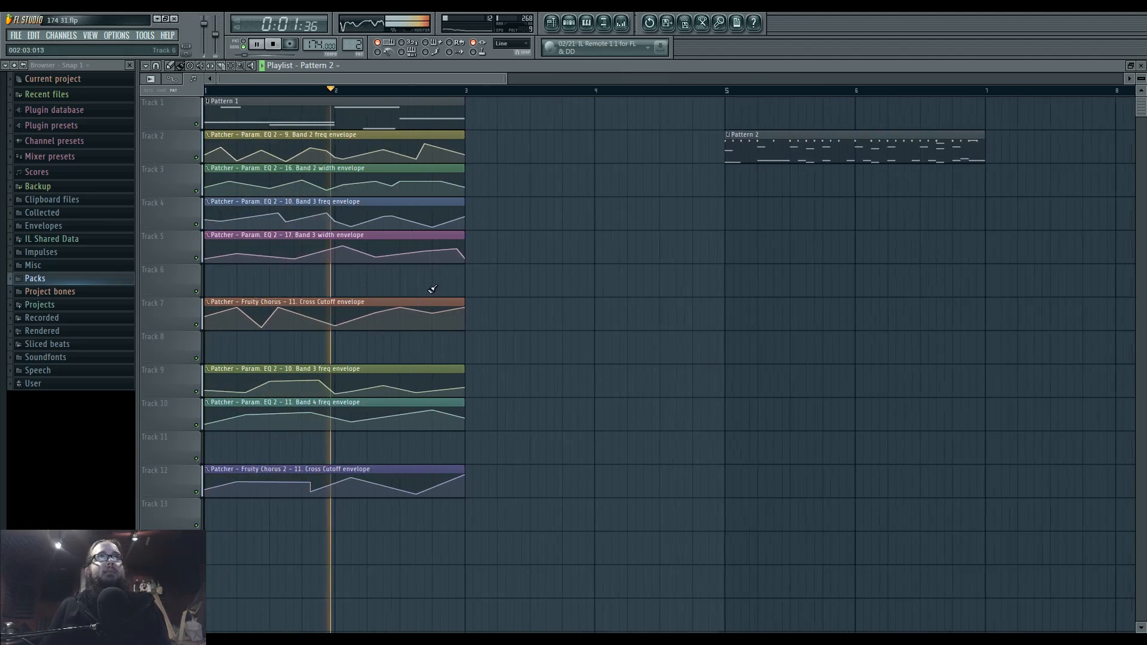
pyautogui.press('space')
pyautogui.press('space')
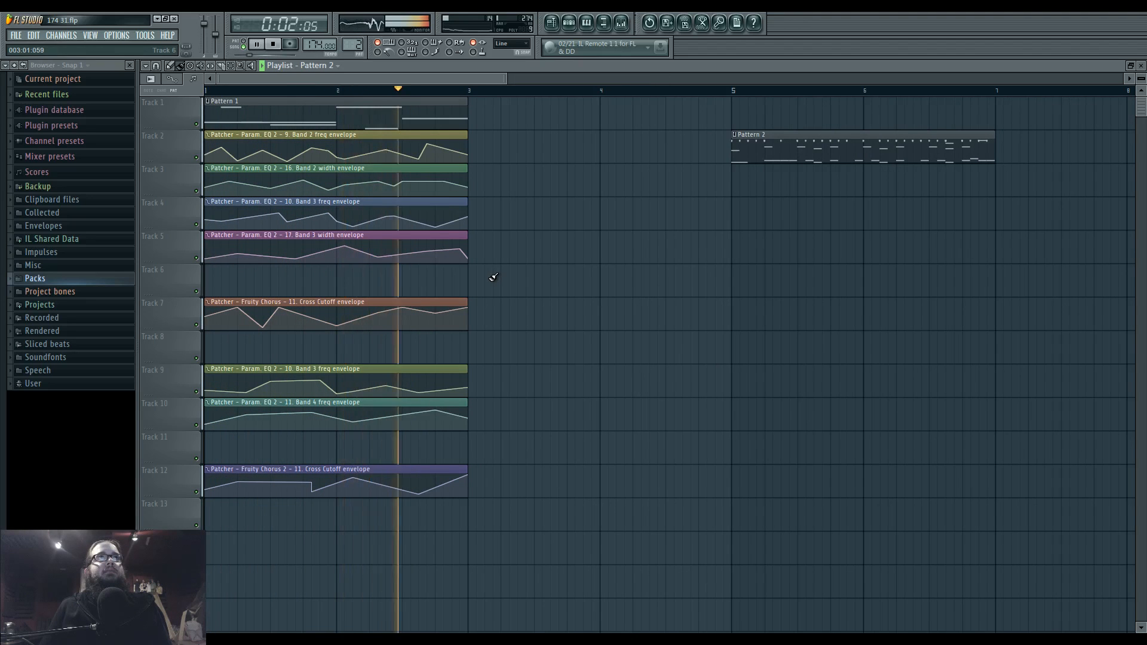
pyautogui.press('space')
# - Move the Pattern 2 clip at bar 5 up to Track 1
pyautogui.scroll(-2, 550, 278)
pyautogui.moveTo(645, 295); pyautogui.dragTo(603, 312)
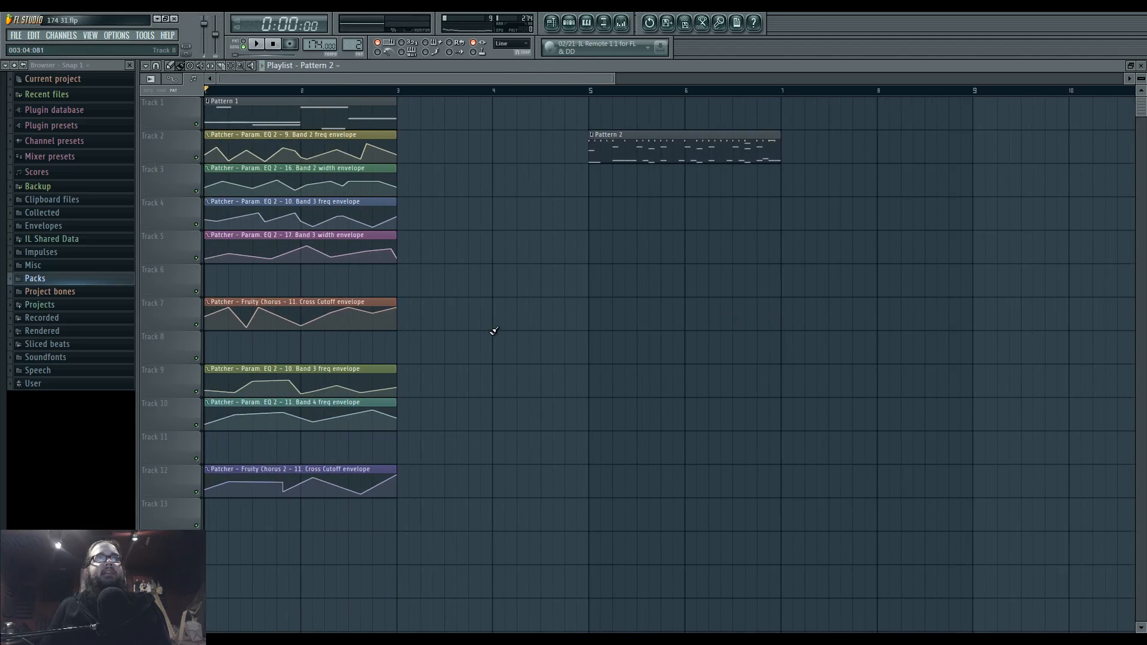
pyautogui.moveTo(630, 128); pyautogui.dragTo(630, 96)
# - Play the song from bar 5 while checking the mixer levels, and return to the playlist
pyautogui.click(589, 90)
pyautogui.click(621, 22)
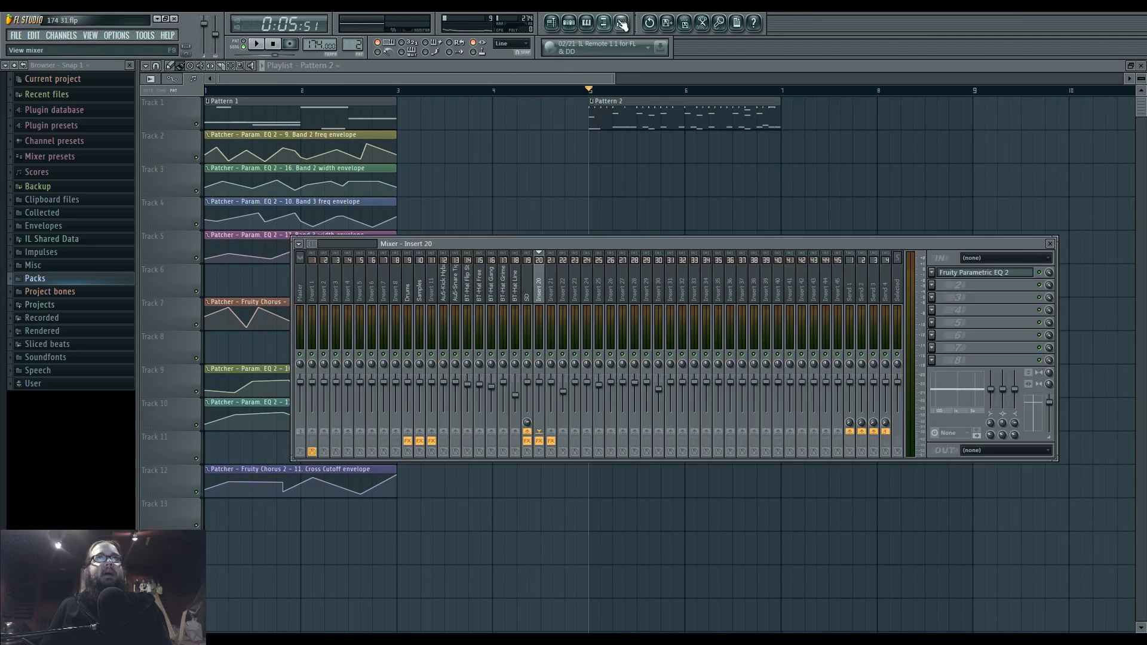
pyautogui.press('space')
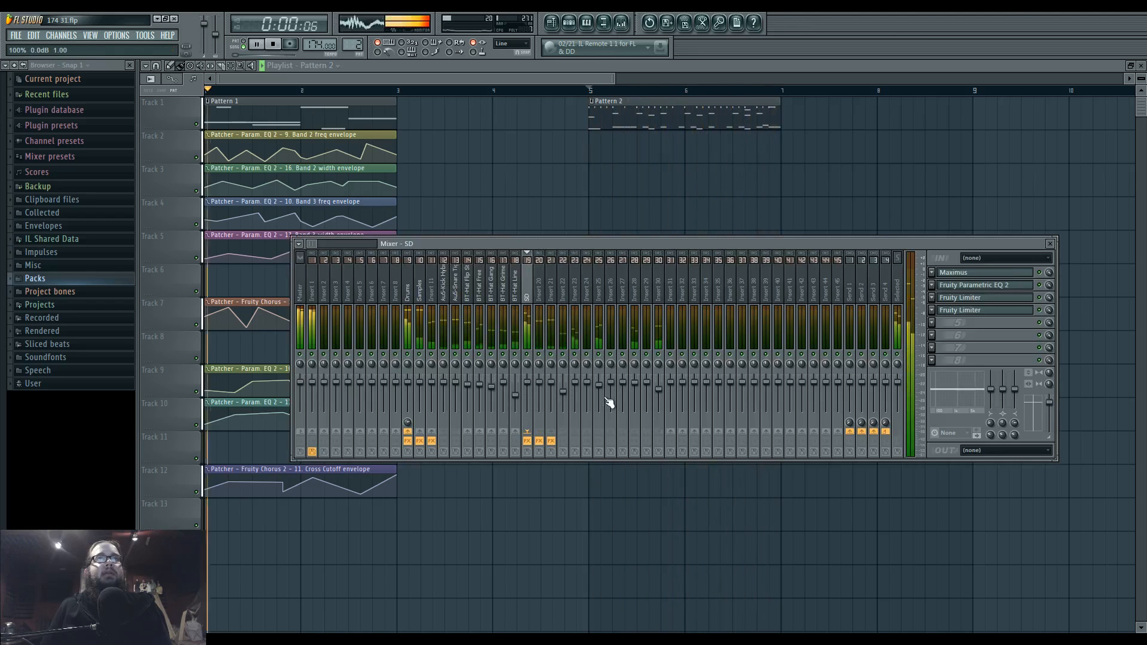
pyautogui.press('space')
pyautogui.press('space')
pyautogui.press('F9')
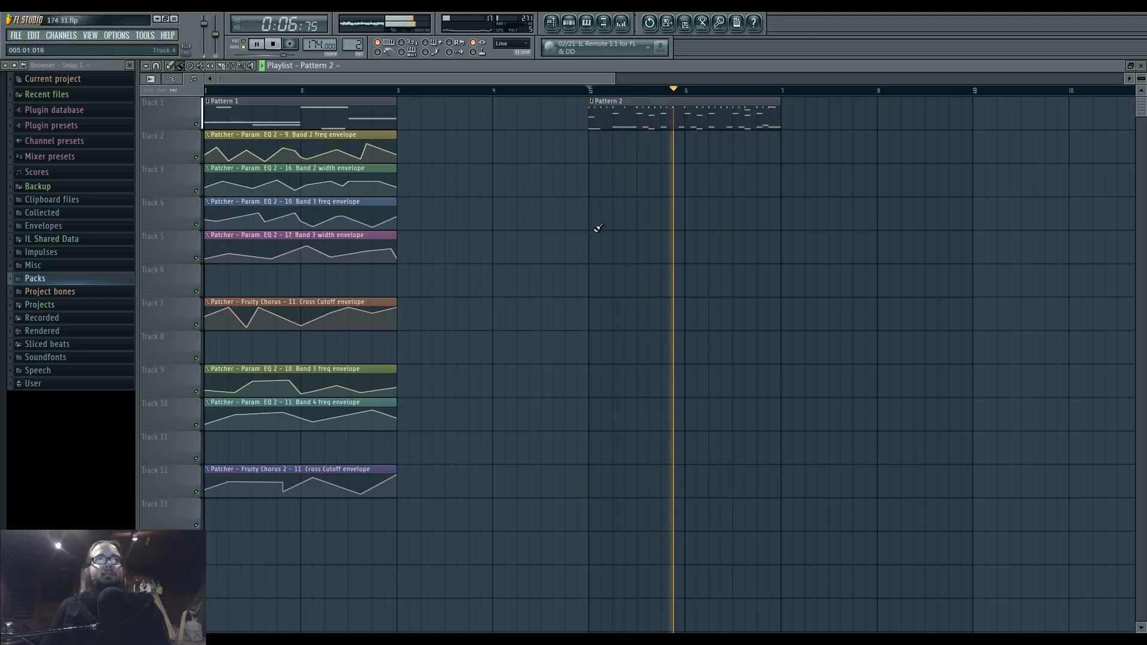
pyautogui.press('space')
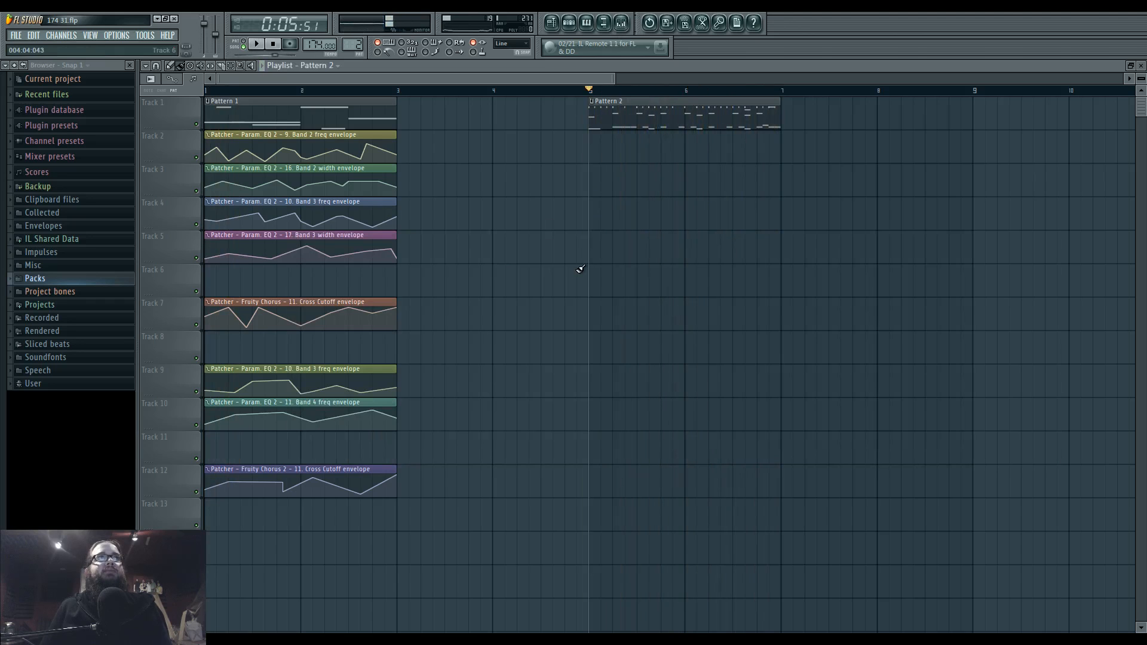
# - Replay the song from bar 1, stop it, and open Pattern 1's Patcher notes in the piano roll
pyautogui.scroll(4, 210, 264)
pyautogui.click(215, 92)
pyautogui.press('space')
pyautogui.press('space')
pyautogui.click(225, 115)
pyautogui.doubleClick(225, 115)
pyautogui.scroll(-4, 218, 356)
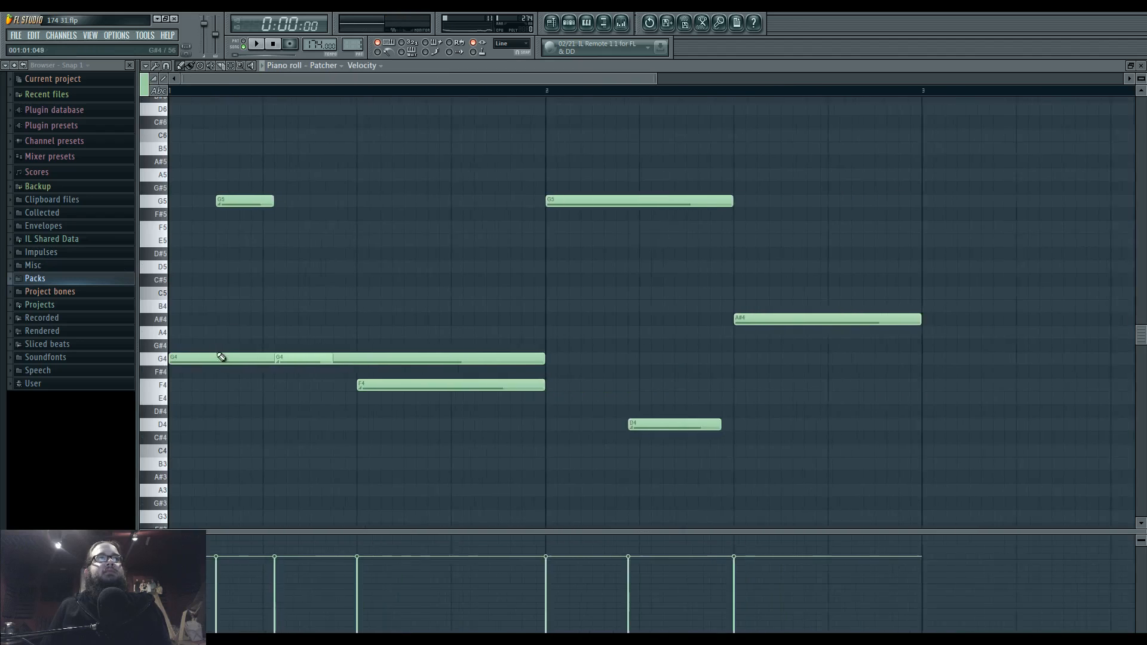
# - Transpose all the Patcher notes down from G4 to D4, deselect them, and play the result
pyautogui.moveTo(192, 155); pyautogui.dragTo(697, 472)
pyautogui.moveTo(182, 357); pyautogui.dragTo(189, 427)
pyautogui.press('space')
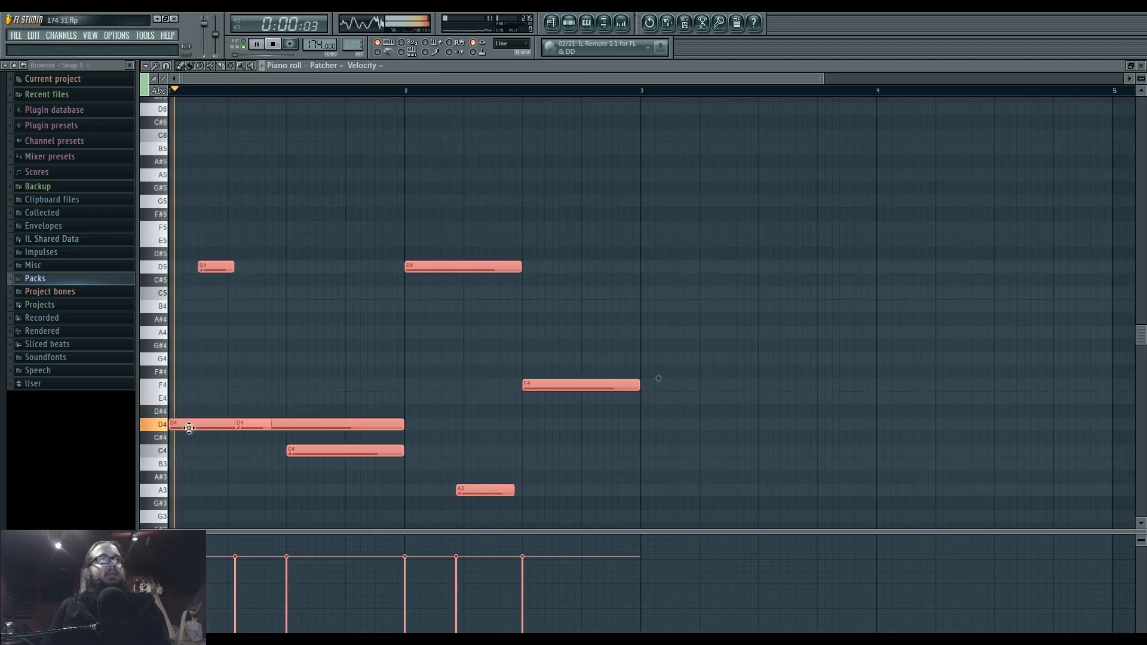
pyautogui.click(350, 380)
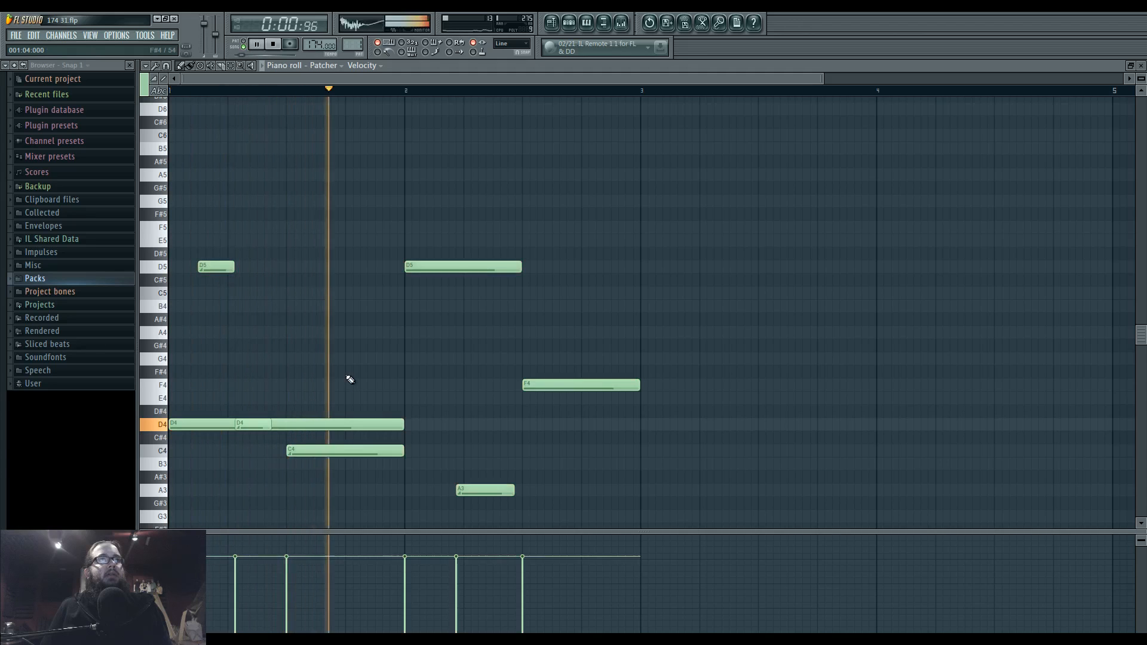
pyautogui.press('space')
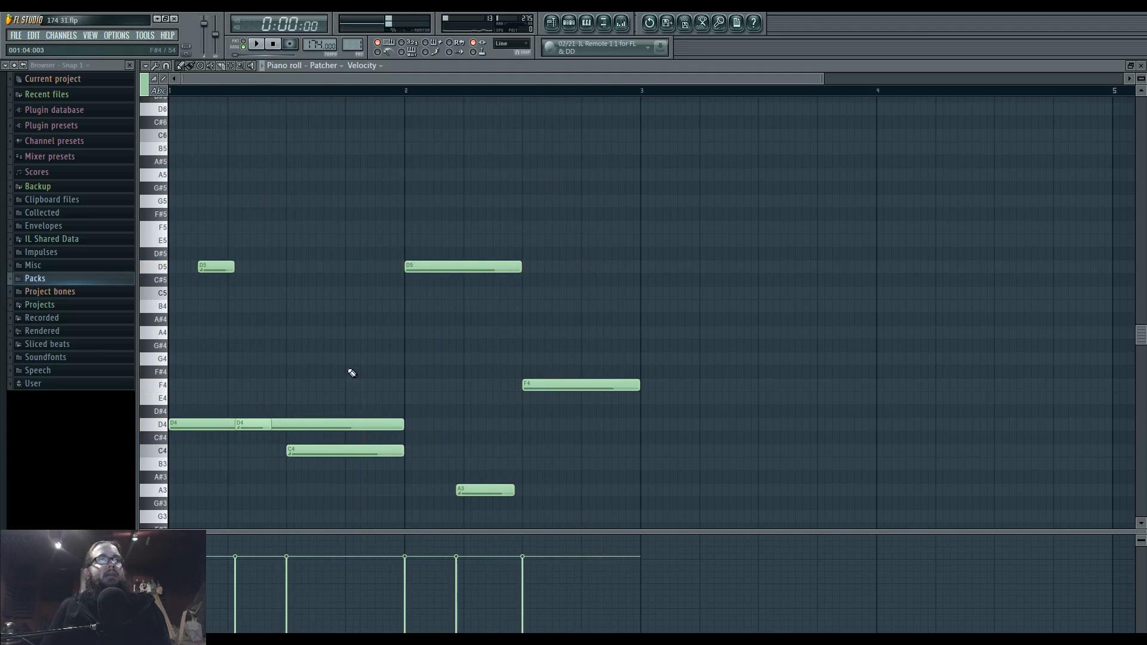
# - Delete the C4, second-bar D5, A3 and F4 notes, and shorten the long D4 note to about two and a half beats
pyautogui.press('space')
pyautogui.rightClick(360, 452)
pyautogui.press('space')
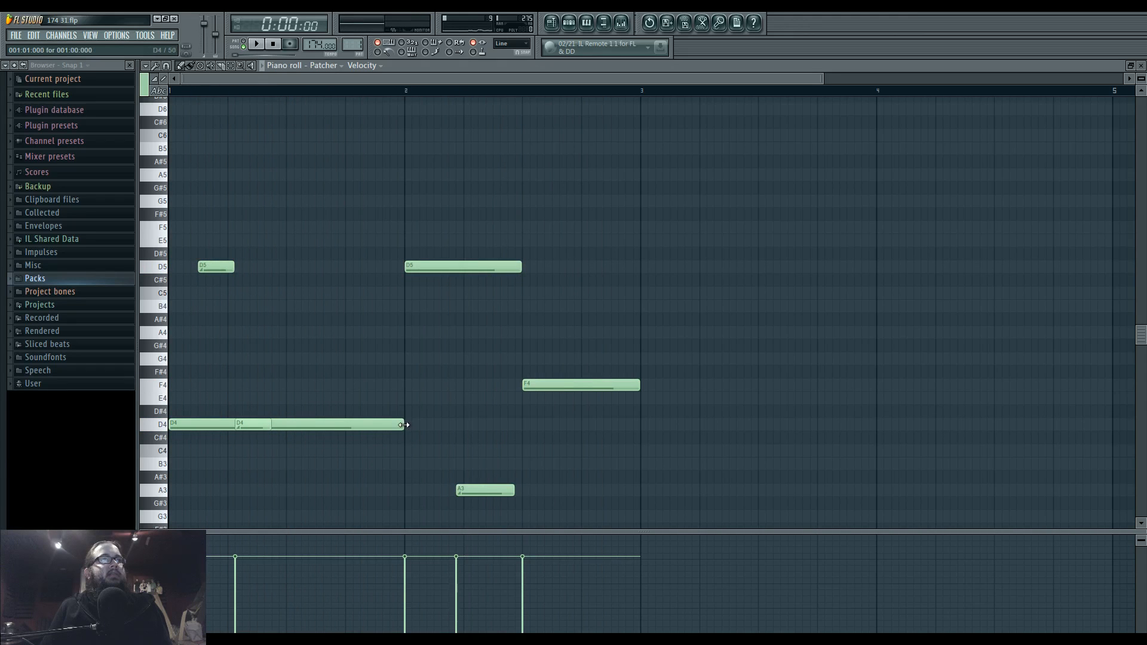
pyautogui.press('space')
pyautogui.rightClick(459, 266)
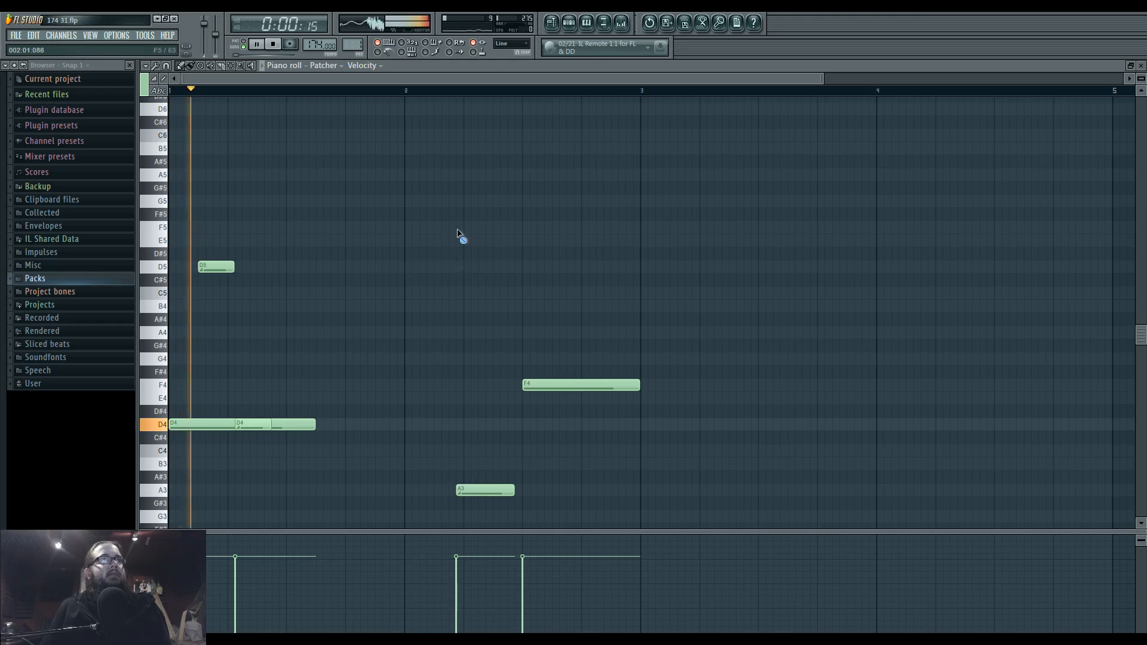
pyautogui.rightClick(485, 490)
pyautogui.rightClick(534, 385)
pyautogui.press('space')
# - Shorten the D5 slide note and raise it to D6 a quarter beat in, and shift the D4 slide note earlier
pyautogui.scroll(2, 231, 454)
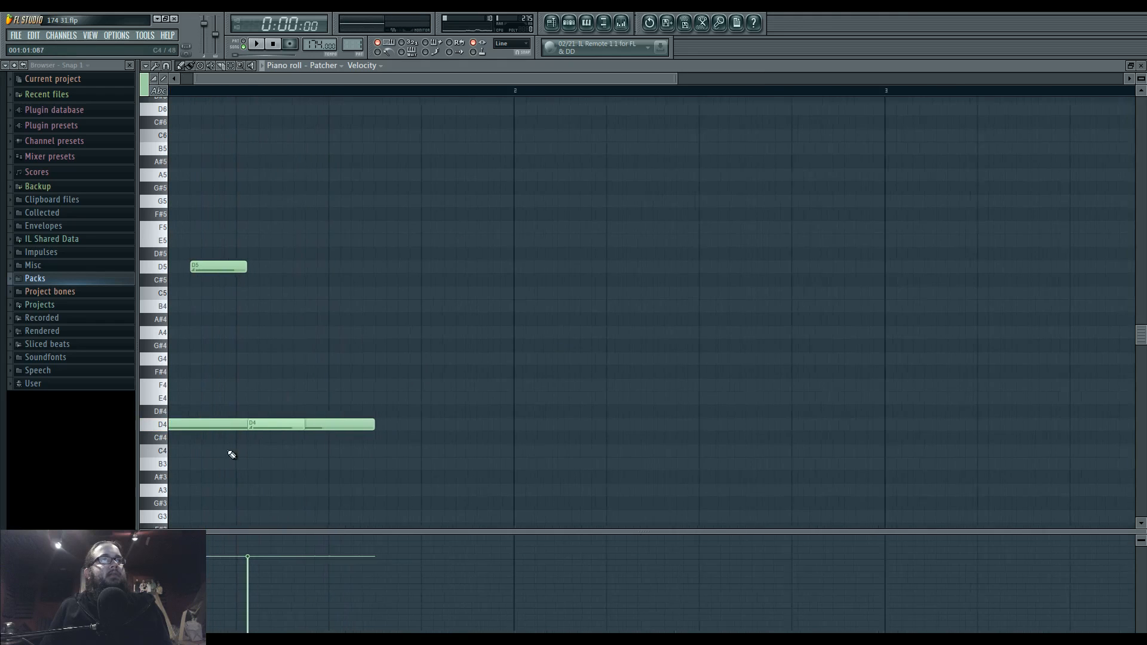
pyautogui.moveTo(238, 278); pyautogui.dragTo(192, 281)
pyautogui.moveTo(301, 432); pyautogui.dragTo(256, 434)
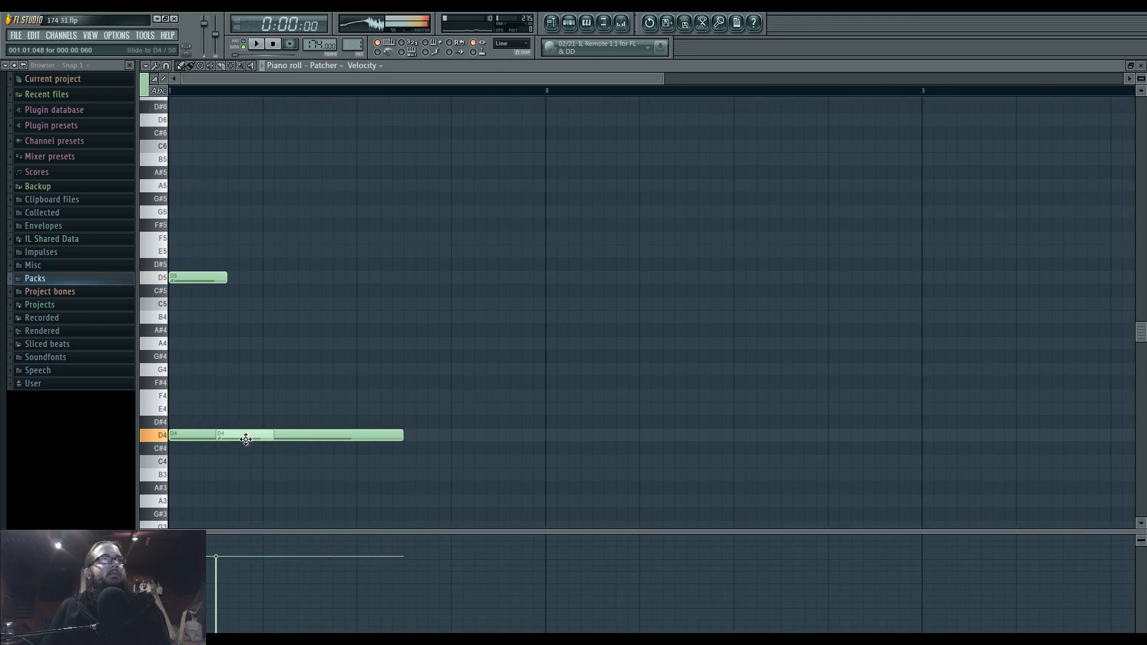
pyautogui.press('space')
pyautogui.moveTo(201, 279); pyautogui.dragTo(211, 123)
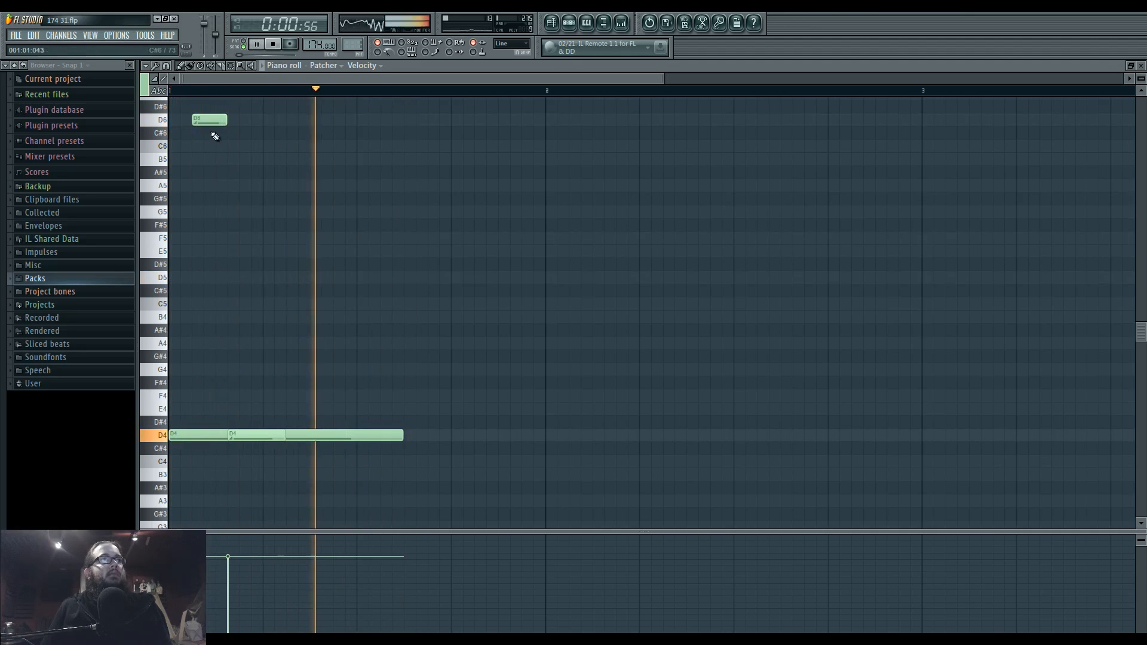
pyautogui.press('space')
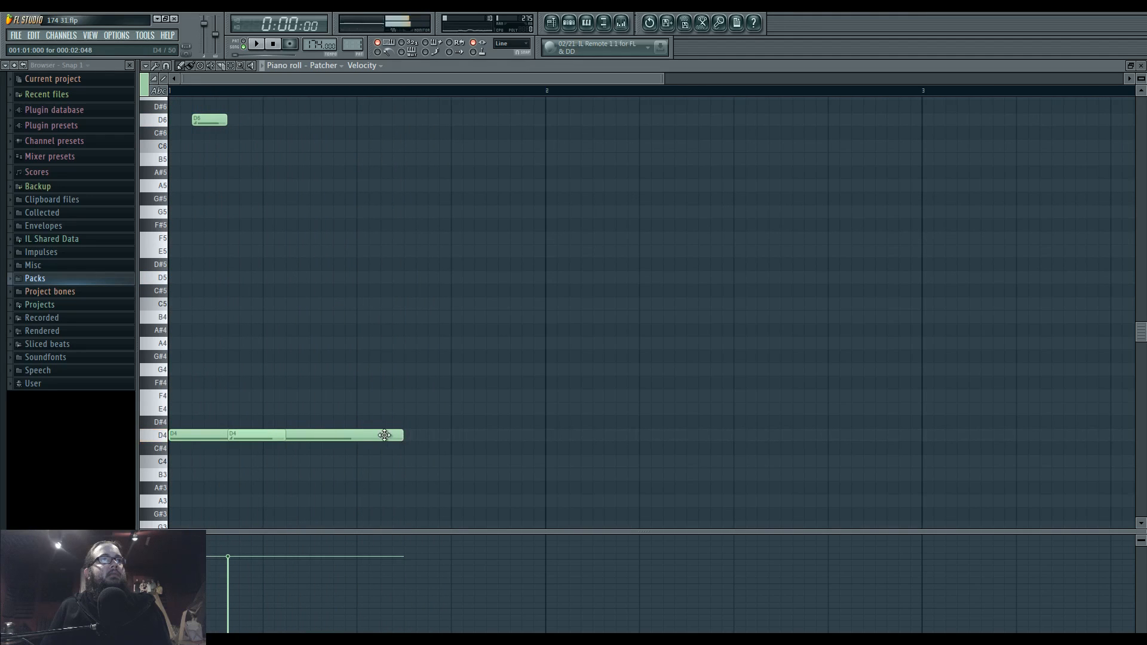
# - Shorten the long D4 note to about one and a half beats, add D4, D6 and E4 notes after it, and play
pyautogui.moveTo(335, 438); pyautogui.dragTo(311, 438)
pyautogui.press('space')
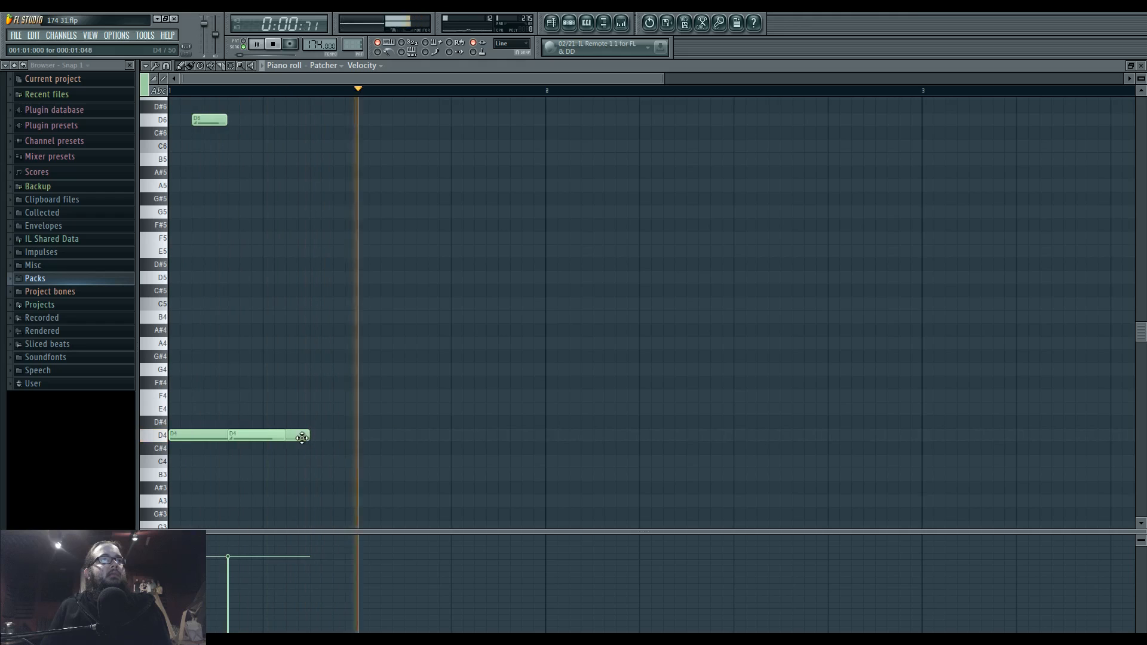
pyautogui.click(315, 438)
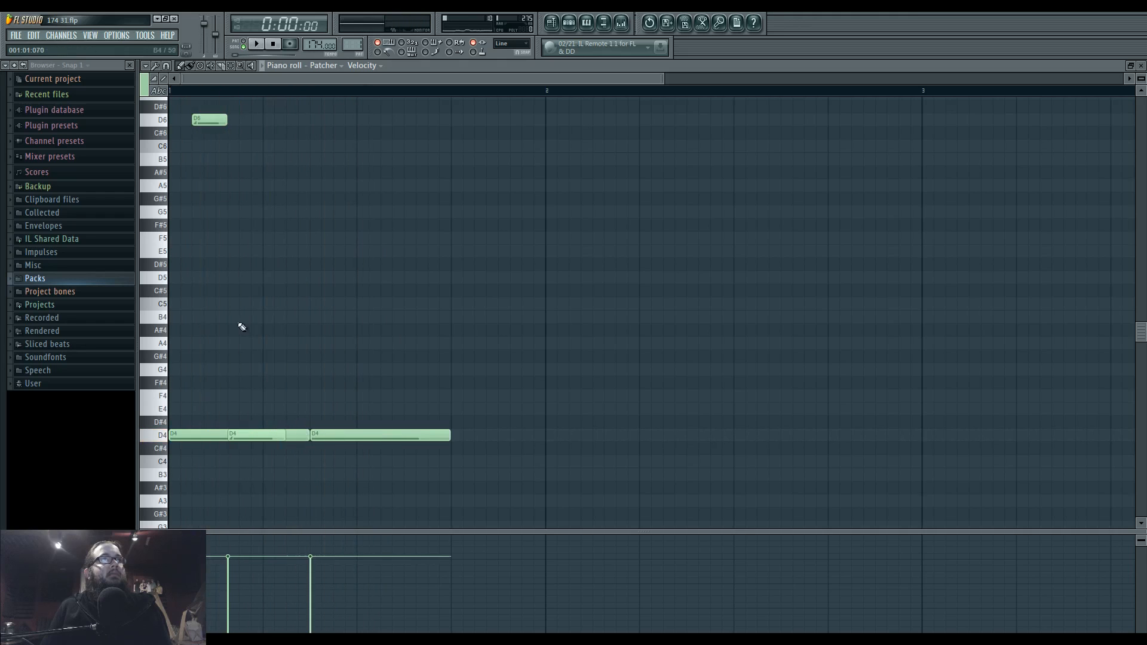
pyautogui.click(335, 410)
pyautogui.press('space')
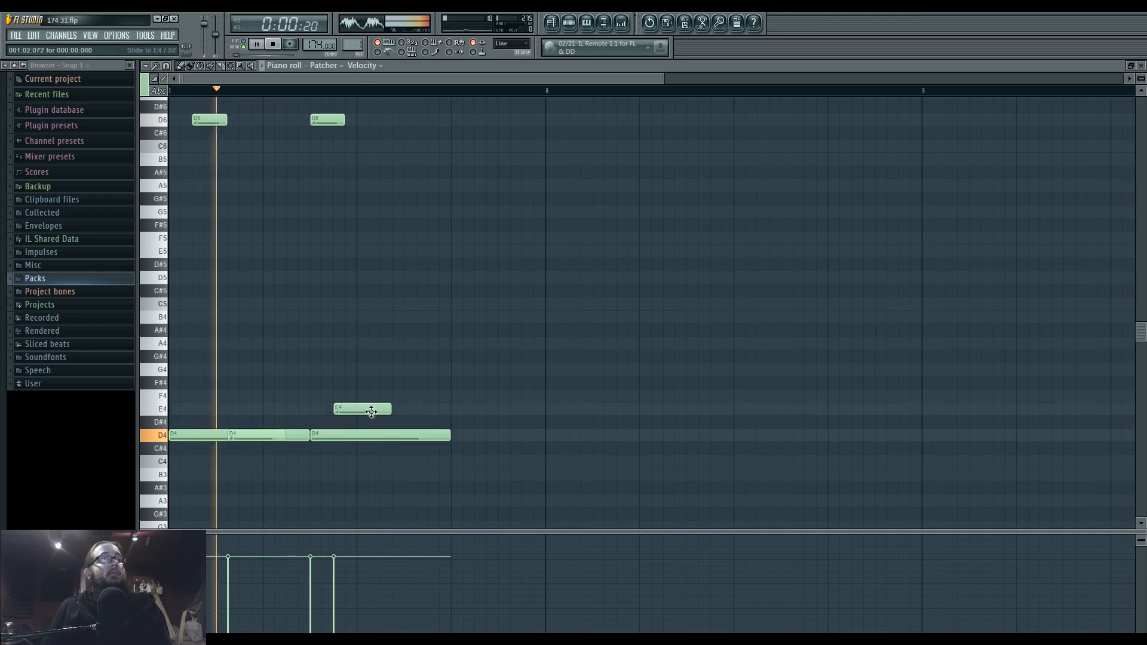
# - Move the E4 slide note down to D#4 and about three eighths of a beat later, and shift the second D6 slide note slightly later
pyautogui.moveTo(338, 410); pyautogui.dragTo(374, 421)
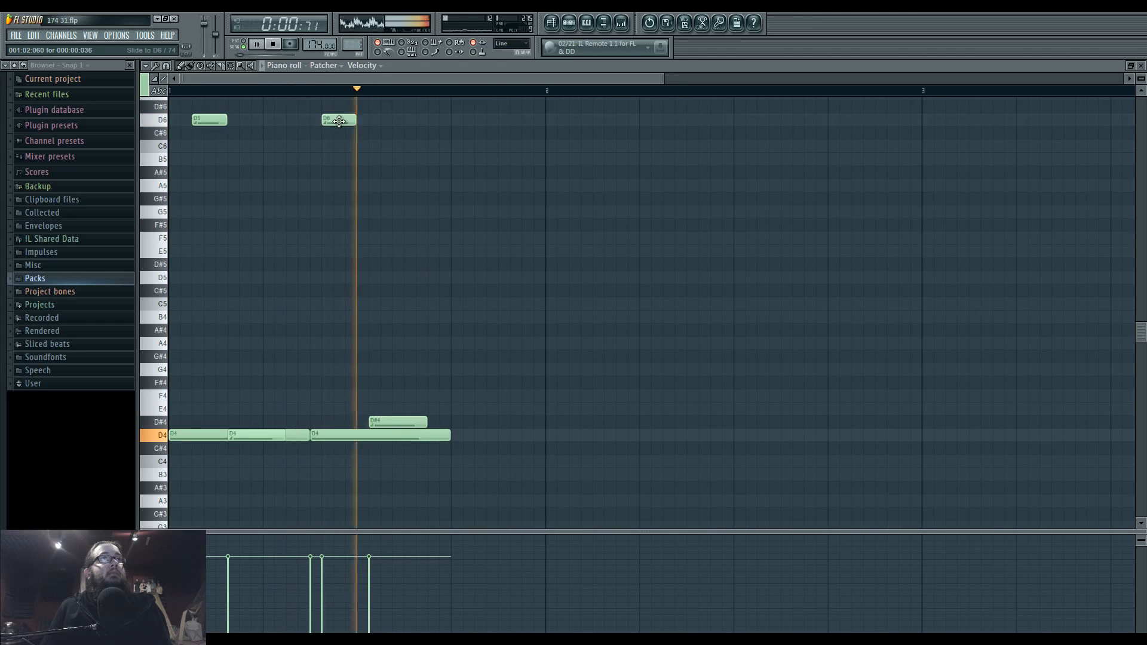
pyautogui.press('F5')
# - Add a peak after beat 2 in Track 2's Band 2 freq envelope and a dip at 001:02:072 in Track 9's Band 3 freq envelope
pyautogui.scroll(1, 322, 164)
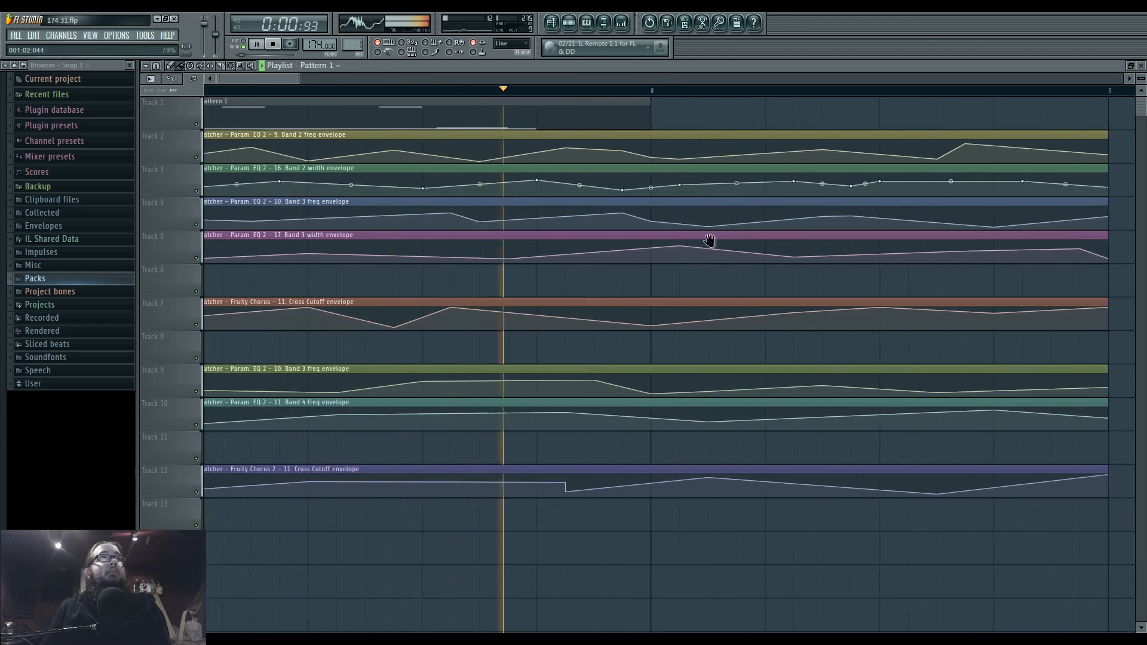
pyautogui.click(378, 148)
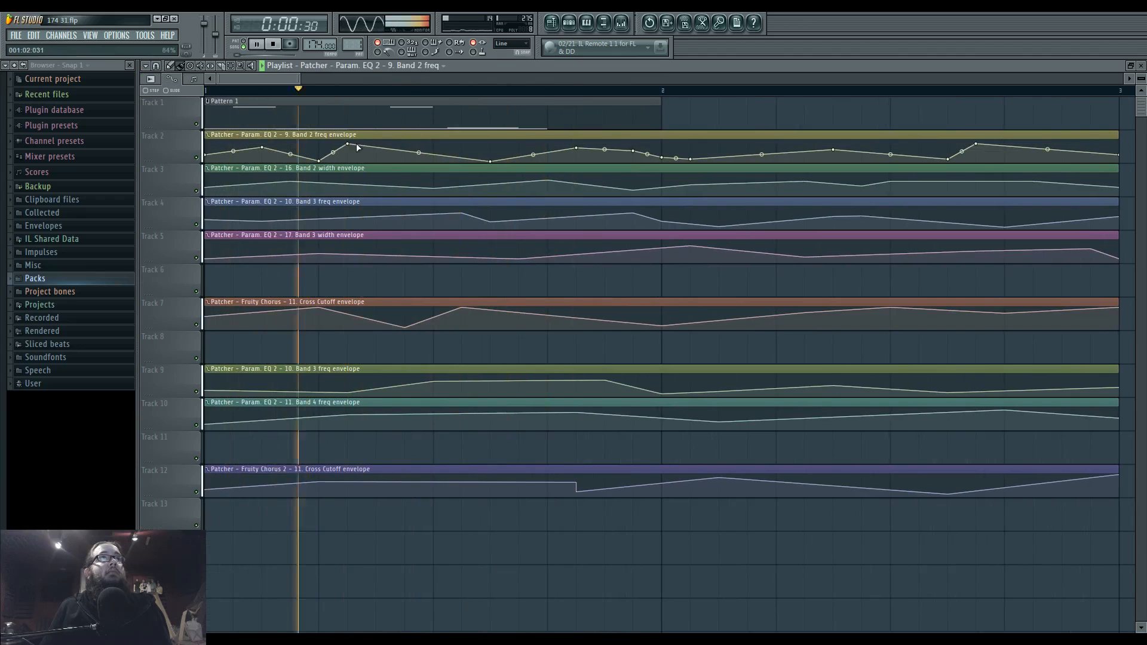
pyautogui.press('space')
pyautogui.moveTo(349, 392); pyautogui.dragTo(349, 382)
pyautogui.press('space')
pyautogui.rightClick(404, 395)
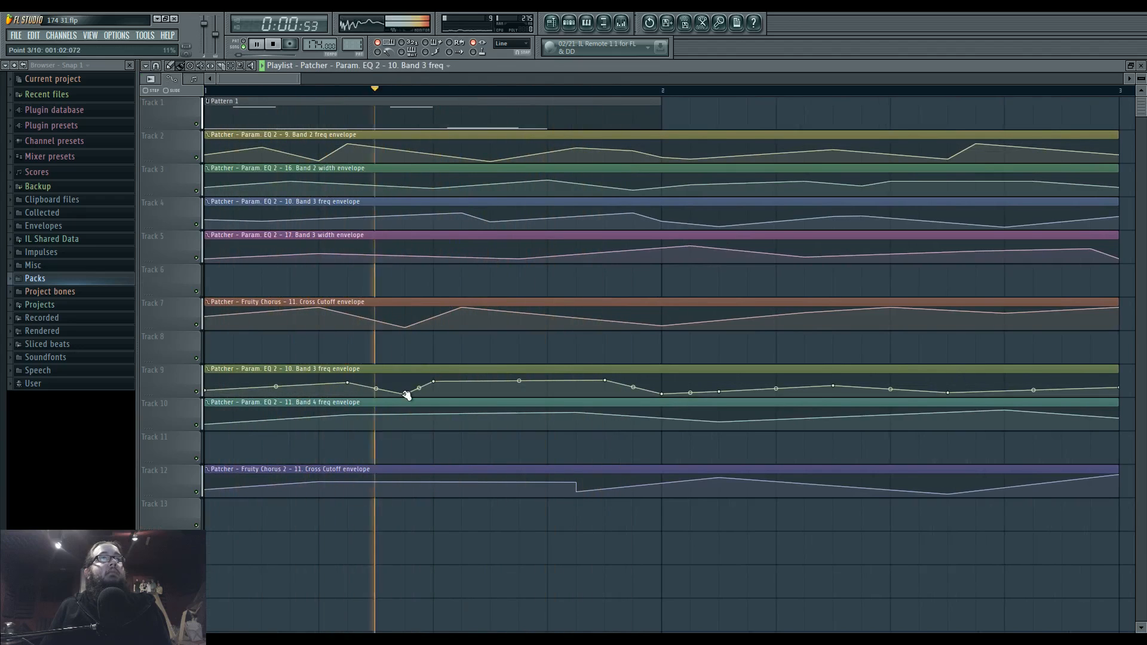
# - Reshape the first beats of Track 9's Band 3 freq envelope with a raised start, and move Track 2's Band 2 freq peak to 001:02:048
pyautogui.press('space')
pyautogui.press('space')
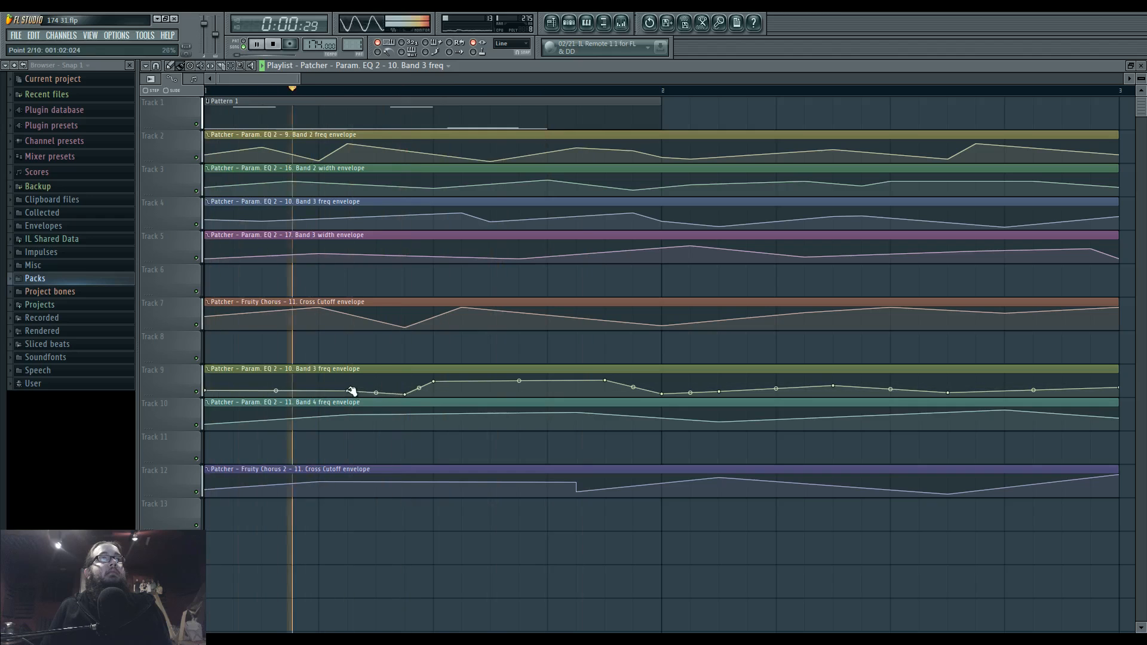
pyautogui.rightClick(263, 383)
pyautogui.moveTo(264, 383); pyautogui.dragTo(324, 388)
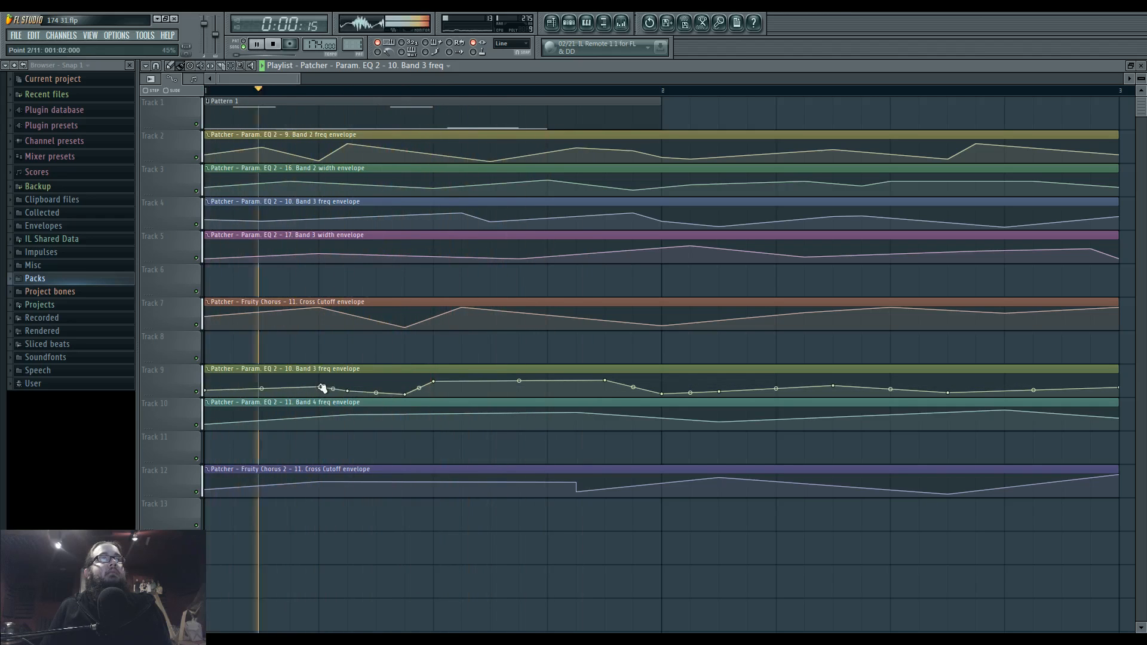
pyautogui.moveTo(345, 146); pyautogui.dragTo(375, 145)
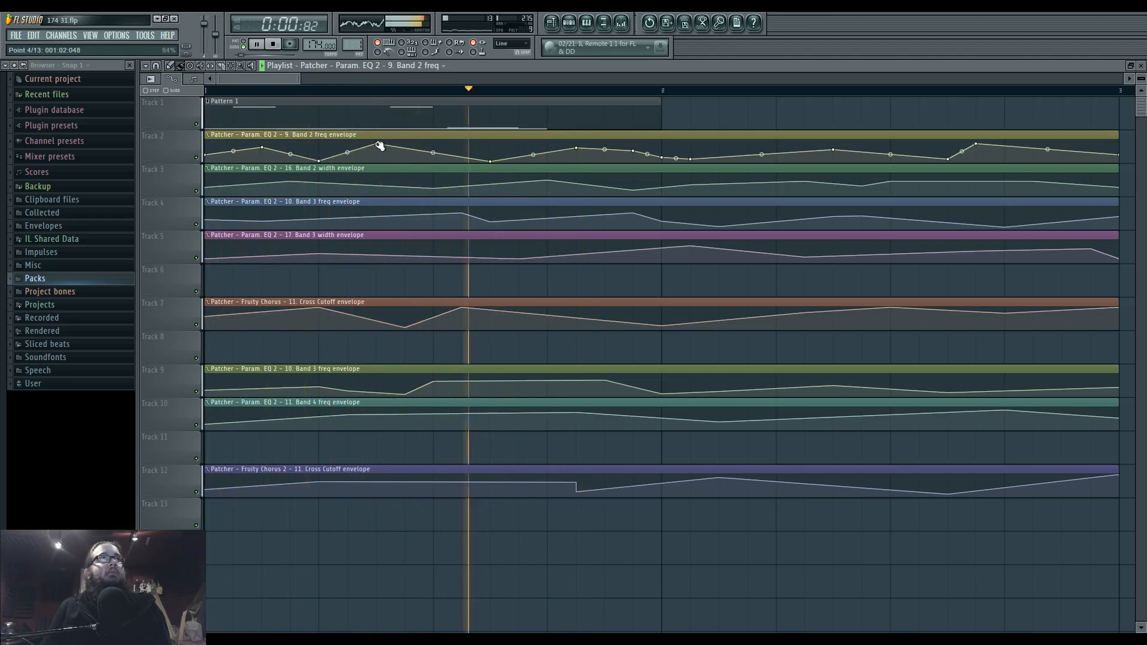
pyautogui.moveTo(205, 391); pyautogui.dragTo(208, 381)
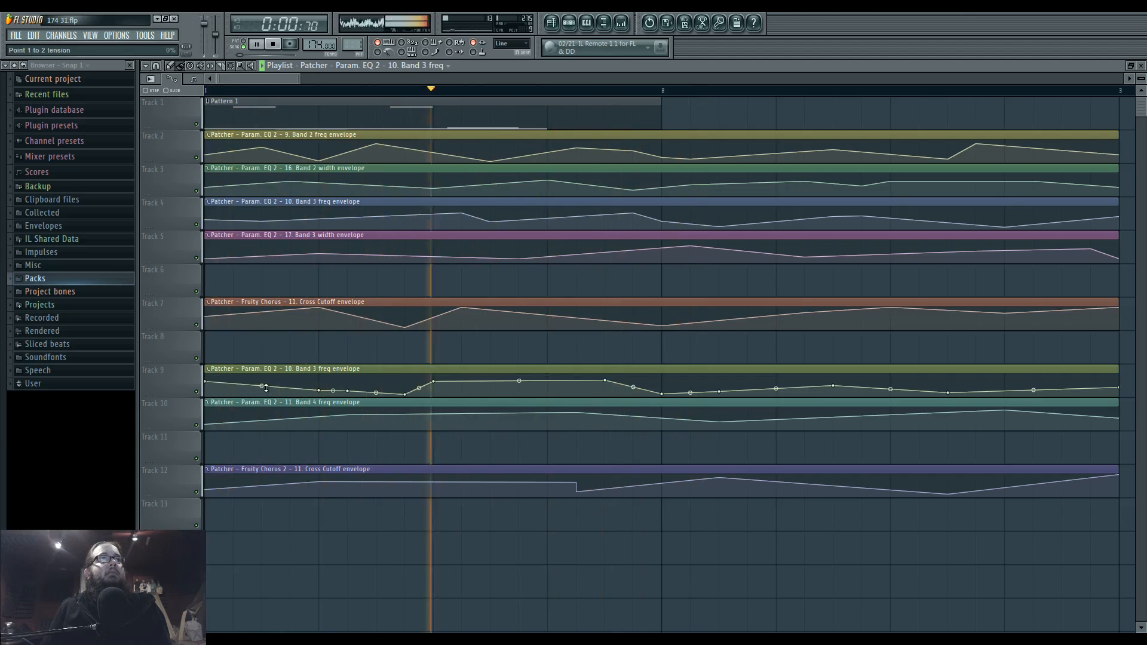
# - Lower the beat 3 point of Track 9's Band 3 freq envelope, and add a peak at 001:03:072 and a dip at 001:04:000
pyautogui.rightClick(510, 395)
pyautogui.moveTo(434, 382); pyautogui.dragTo(437, 390)
pyautogui.moveTo(522, 394); pyautogui.dragTo(519, 383)
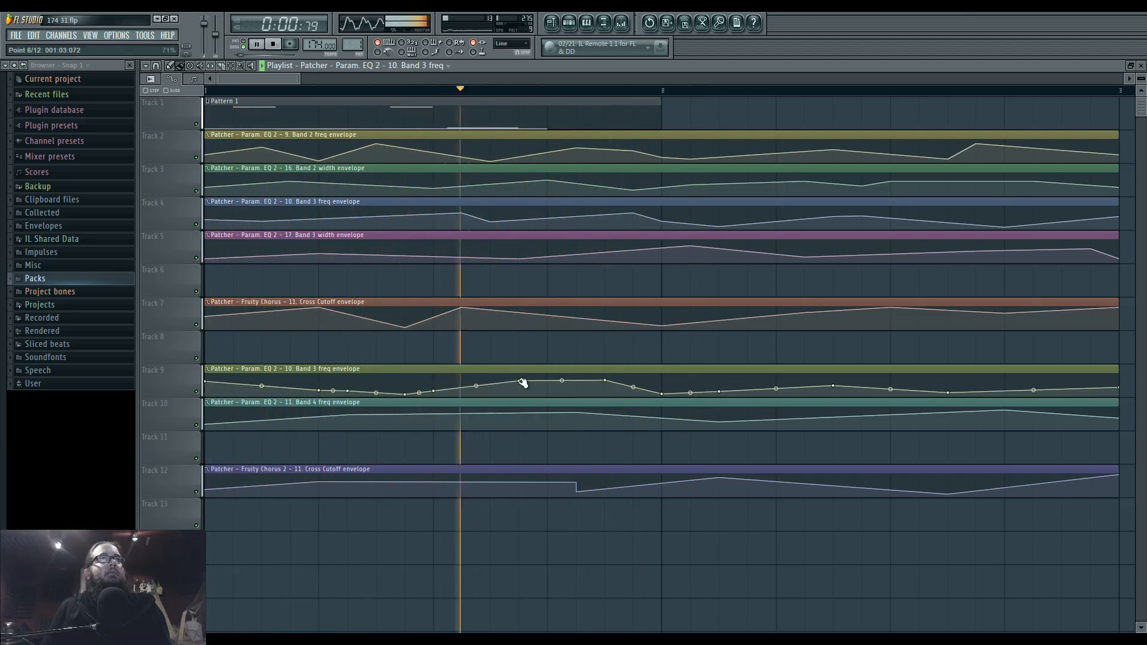
pyautogui.rightClick(543, 395)
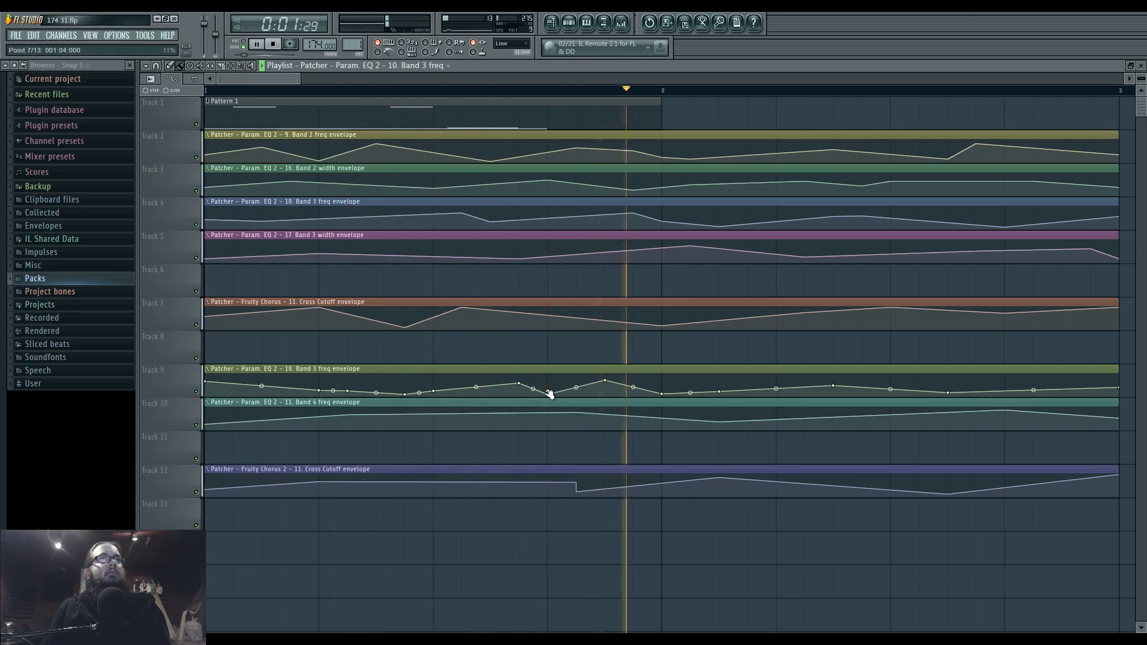
# - Lower the D#4 slide note in Pattern 1 to D4, shorten it, and play the result from the playlist
pyautogui.doubleClick(491, 108)
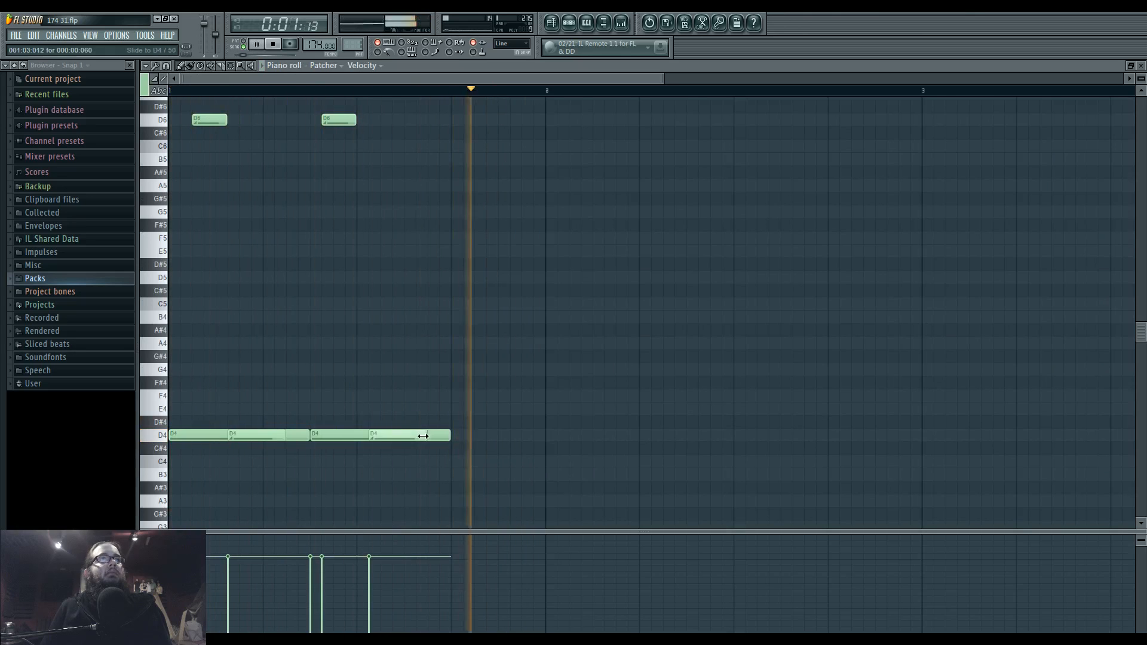
pyautogui.click(552, 22)
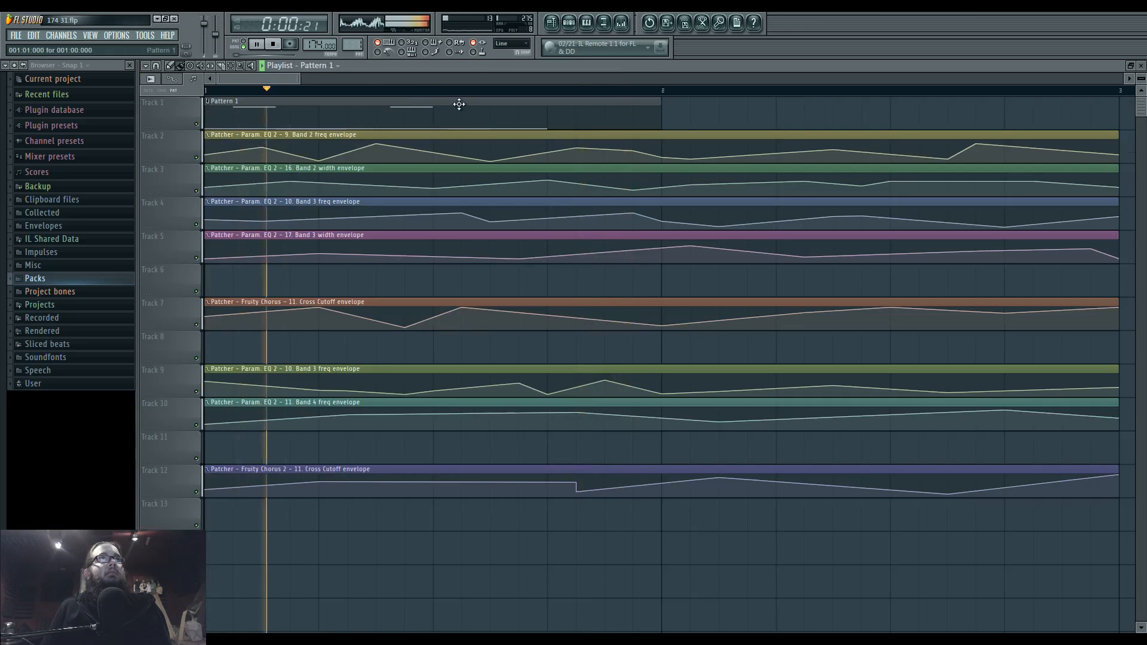
pyautogui.press('space')
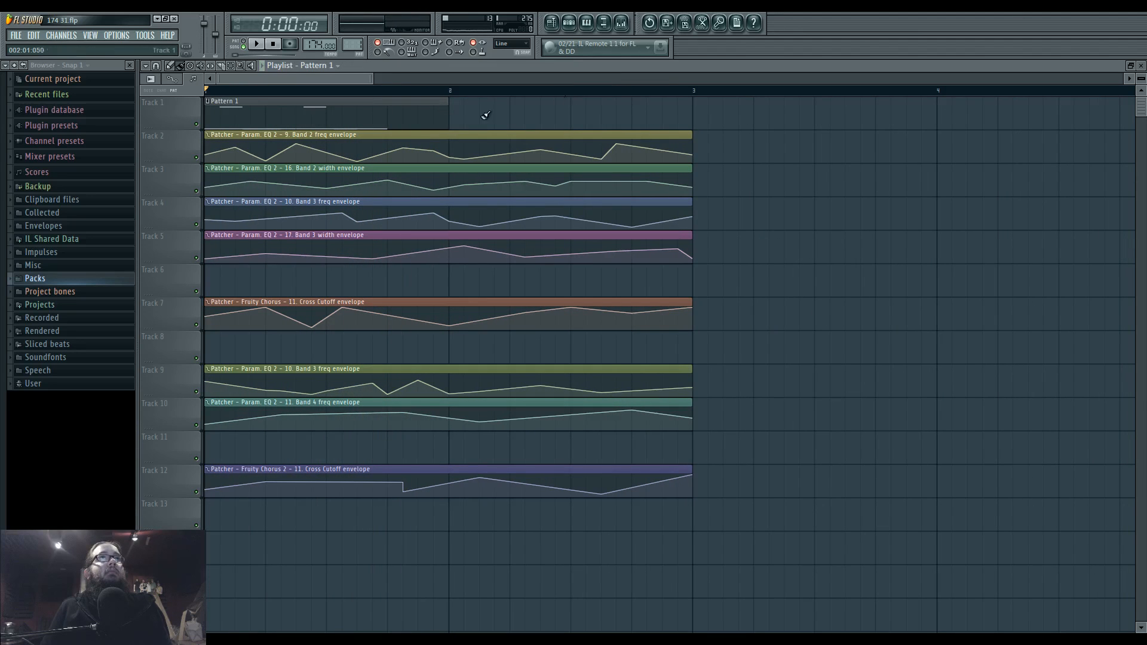
# - Extend the Pattern 1 clip in Track 1 to two bars and open its Patcher notes in the piano roll
pyautogui.press('space')
pyautogui.press('space')
pyautogui.scroll(-1, 420, 115)
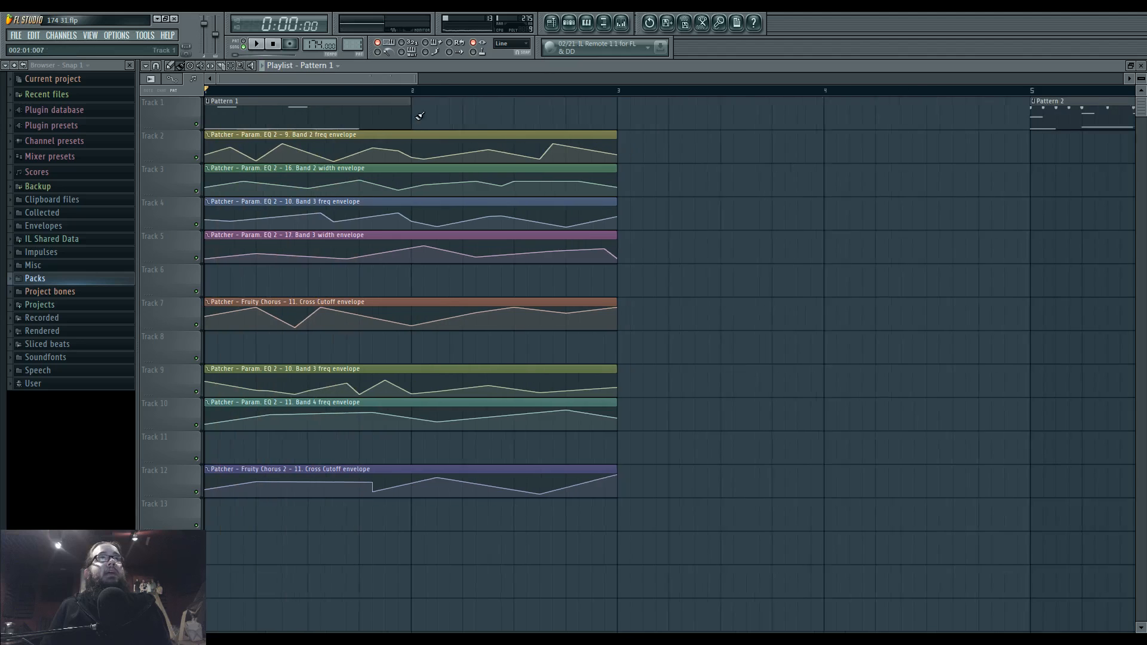
pyautogui.scroll(-1, 420, 116)
pyautogui.moveTo(396, 113); pyautogui.dragTo(573, 115)
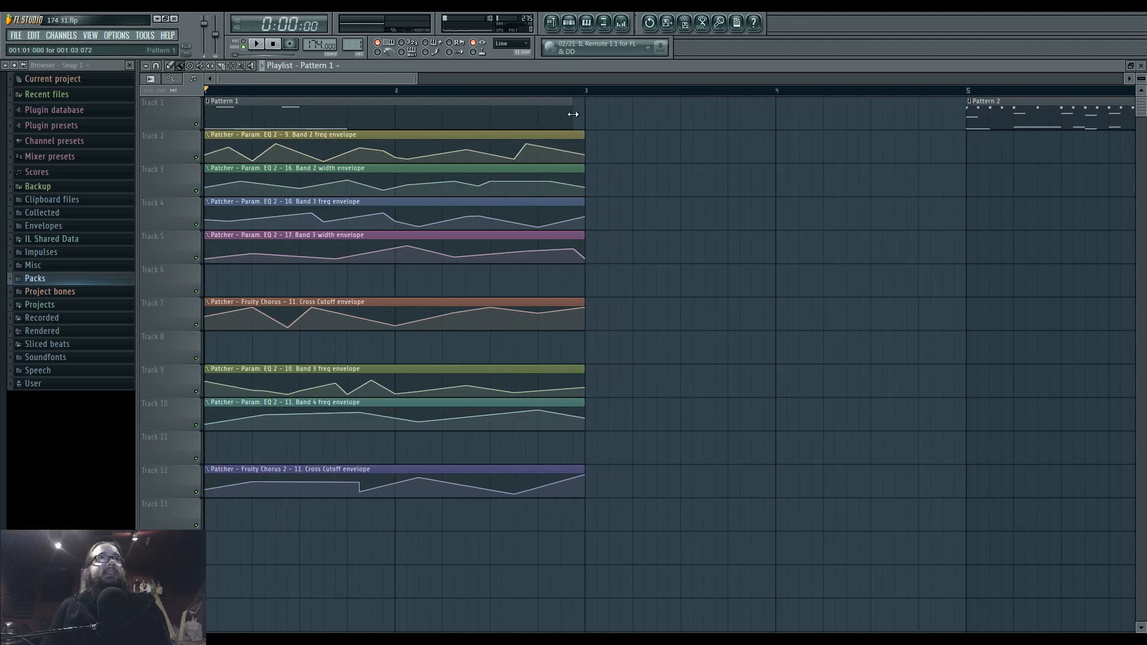
pyautogui.doubleClick(526, 114)
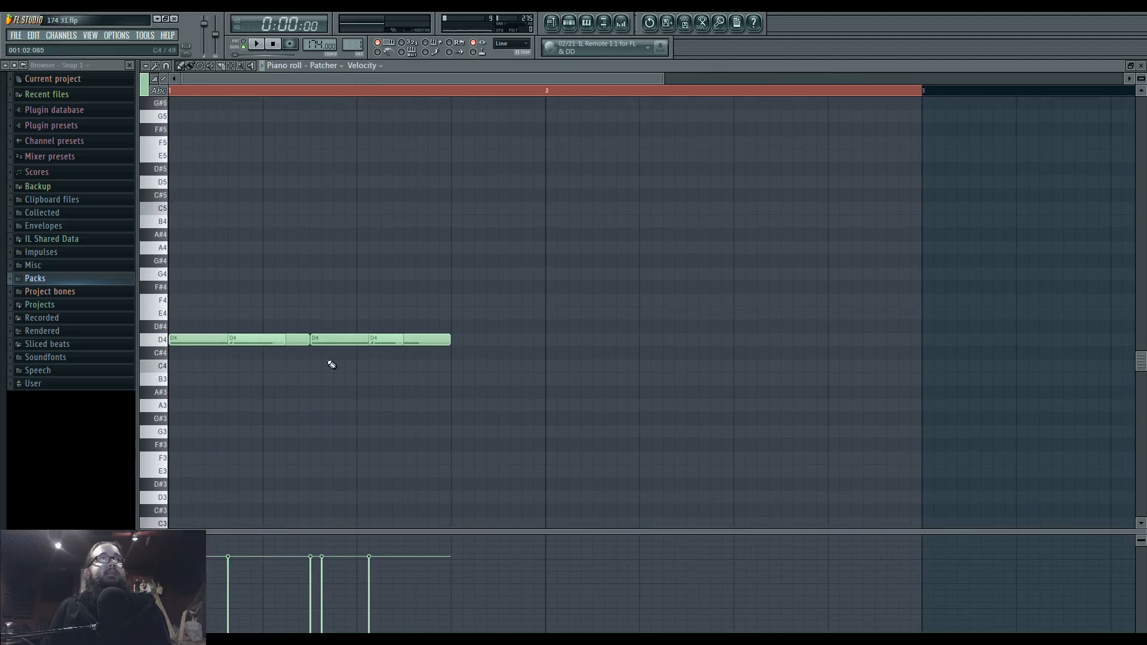
# - Try runs of evenly spaced E5 notes from beat 4 of bar 1, followed by a D5 note, and delete them
pyautogui.moveTo(454, 237)
pyautogui.mouseDown()
pyautogui.moveTo(457, 253)
pyautogui.moveTo(486, 236)
pyautogui.mouseUp()
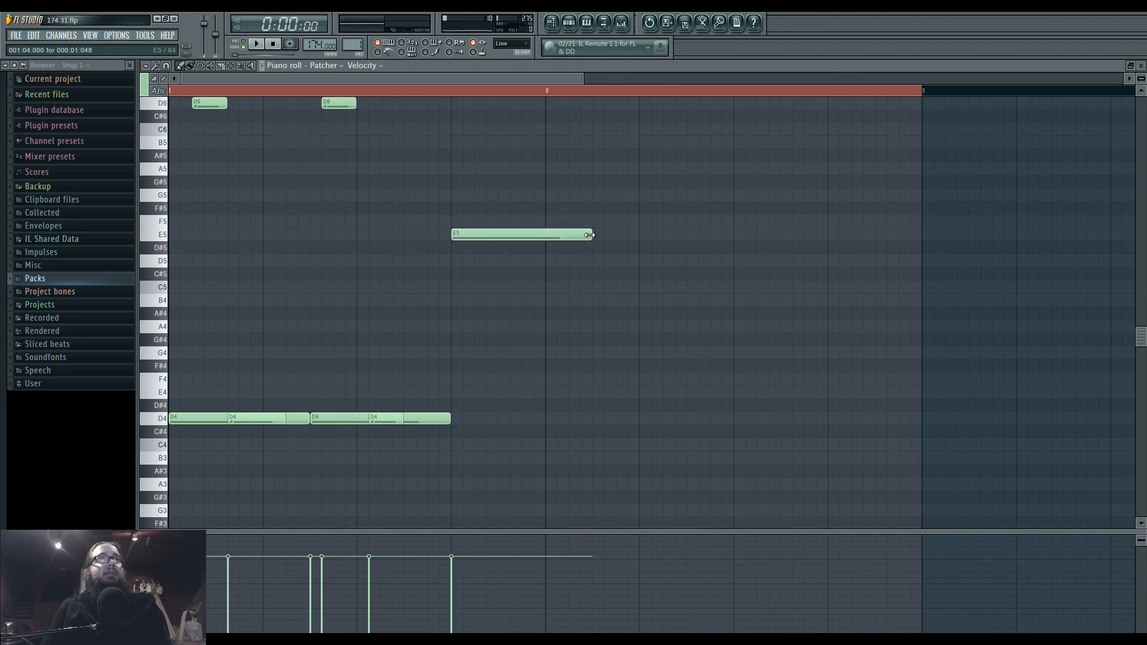
pyautogui.click(515, 236)
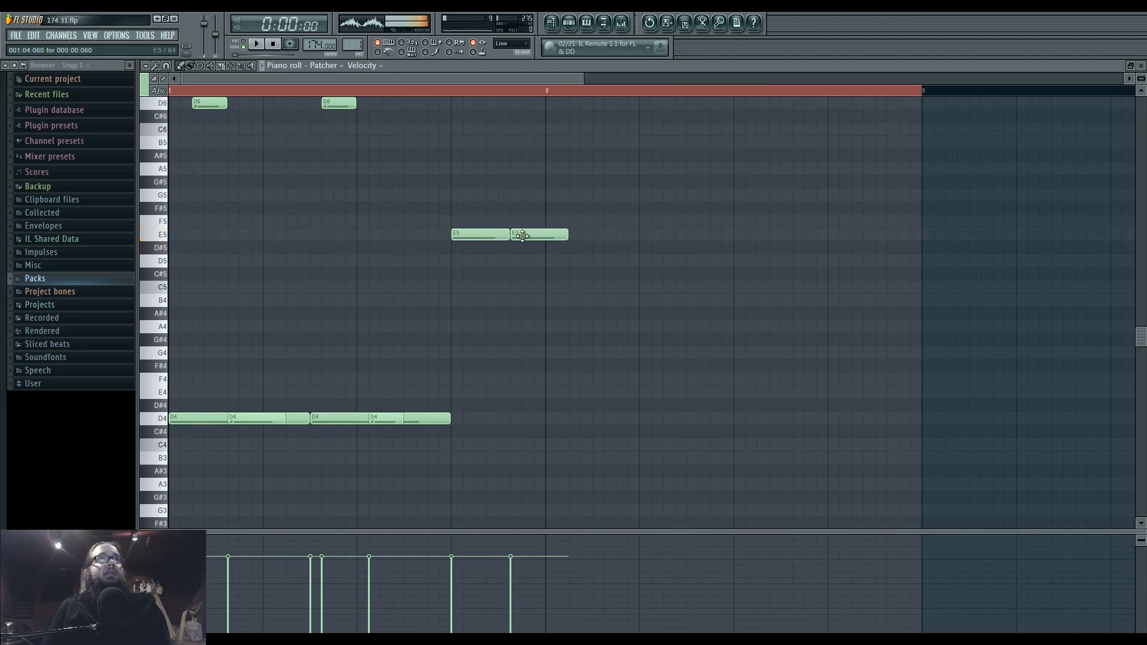
pyautogui.click(569, 237)
pyautogui.rightClick(601, 236)
pyautogui.rightClick(540, 236)
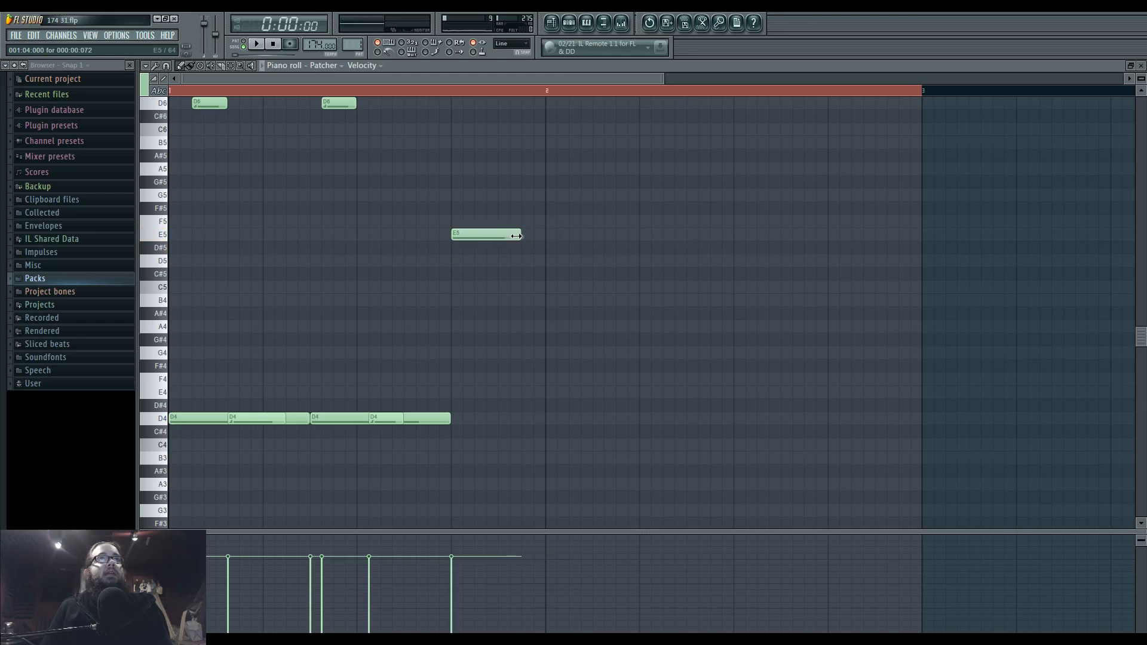
pyautogui.click(526, 236)
pyautogui.click(597, 236)
pyautogui.click(641, 258)
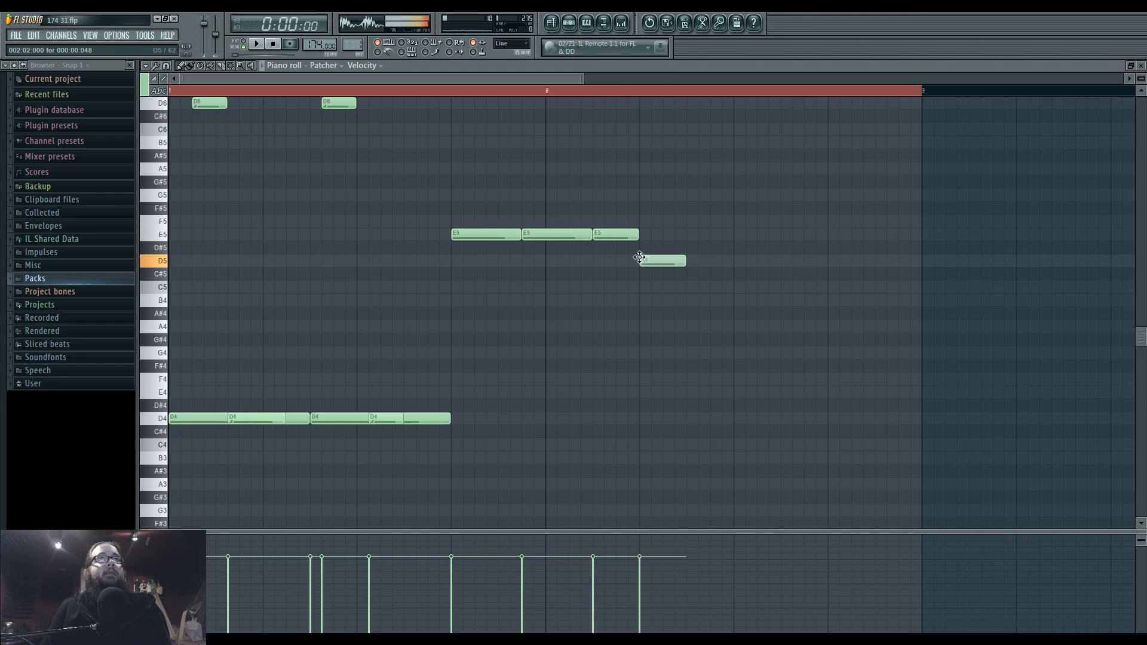
pyautogui.rightClick(643, 258)
pyautogui.rightClick(615, 237)
pyautogui.rightClick(555, 237)
pyautogui.rightClick(502, 237)
# - Draw a two-beat E5 note at the start of bar 2 and a D#5 note at beat 3 of bar 2, and play them
pyautogui.click(561, 236)
pyautogui.rightClick(596, 262)
pyautogui.click(597, 250)
pyautogui.rightClick(596, 250)
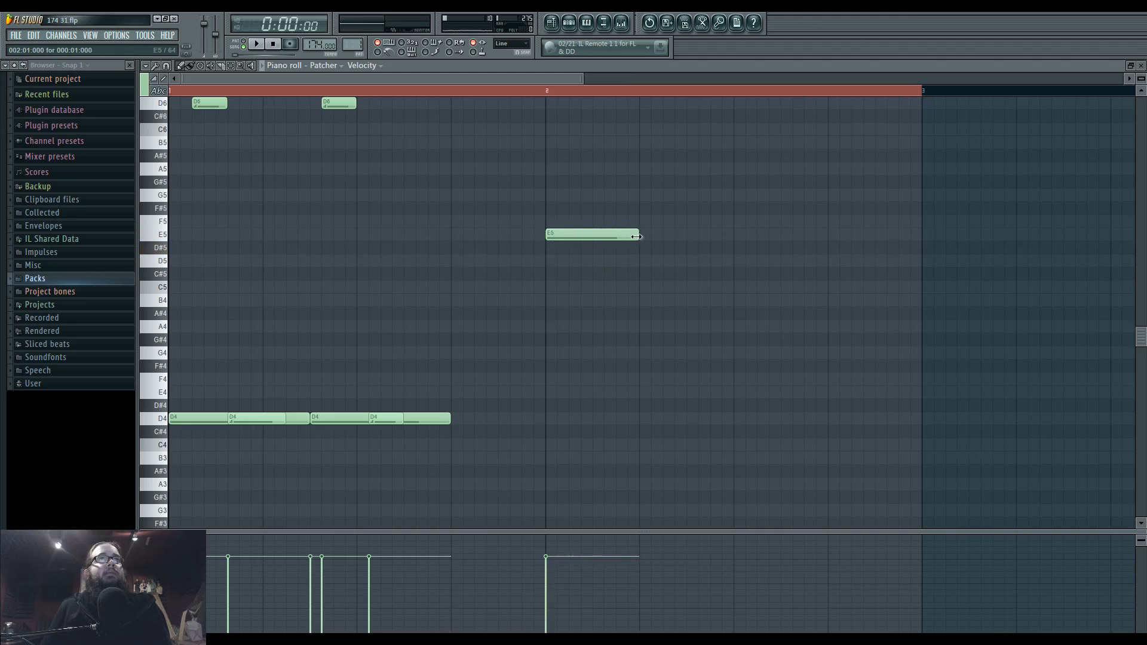
pyautogui.click(739, 248)
pyautogui.press('space')
# - Extend the second long D4 note to the end of bar 1, lower the D#5 note to D#4, and play the result
pyautogui.moveTo(449, 419); pyautogui.dragTo(543, 419)
pyautogui.press('space')
pyautogui.press('space')
pyautogui.moveTo(738, 249); pyautogui.dragTo(744, 408)
pyautogui.click(551, 23)
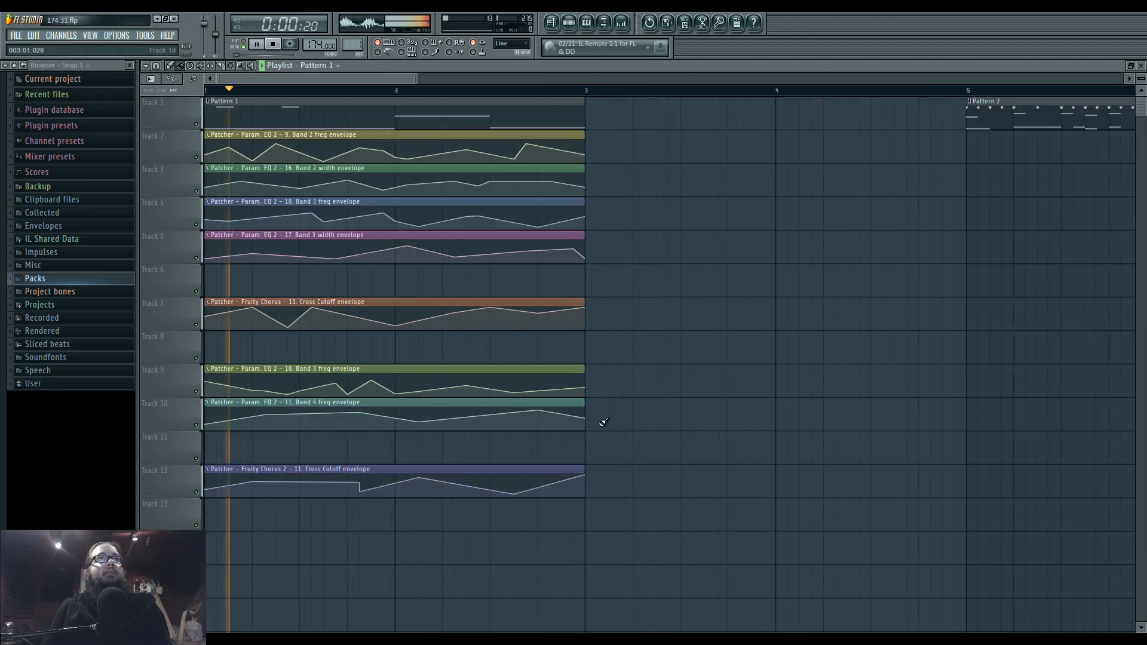
# - Stop playback and filter the channel list of Pattern 1 to the Unsorted group
pyautogui.press('F6')
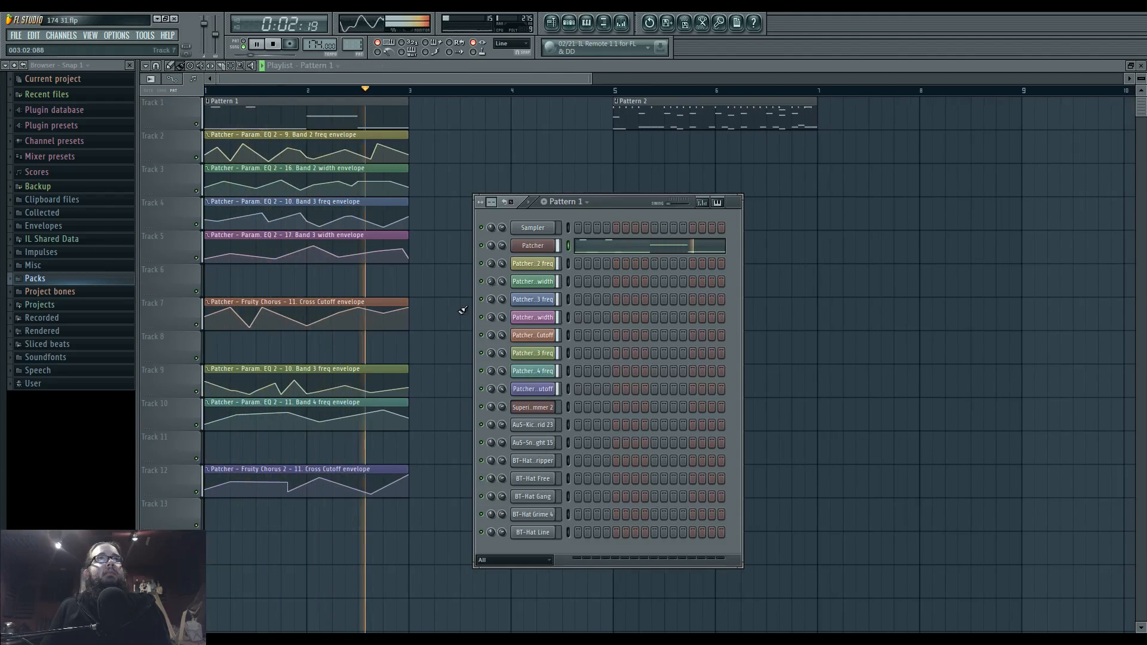
pyautogui.press('space')
pyautogui.click(495, 560)
pyautogui.click(495, 598)
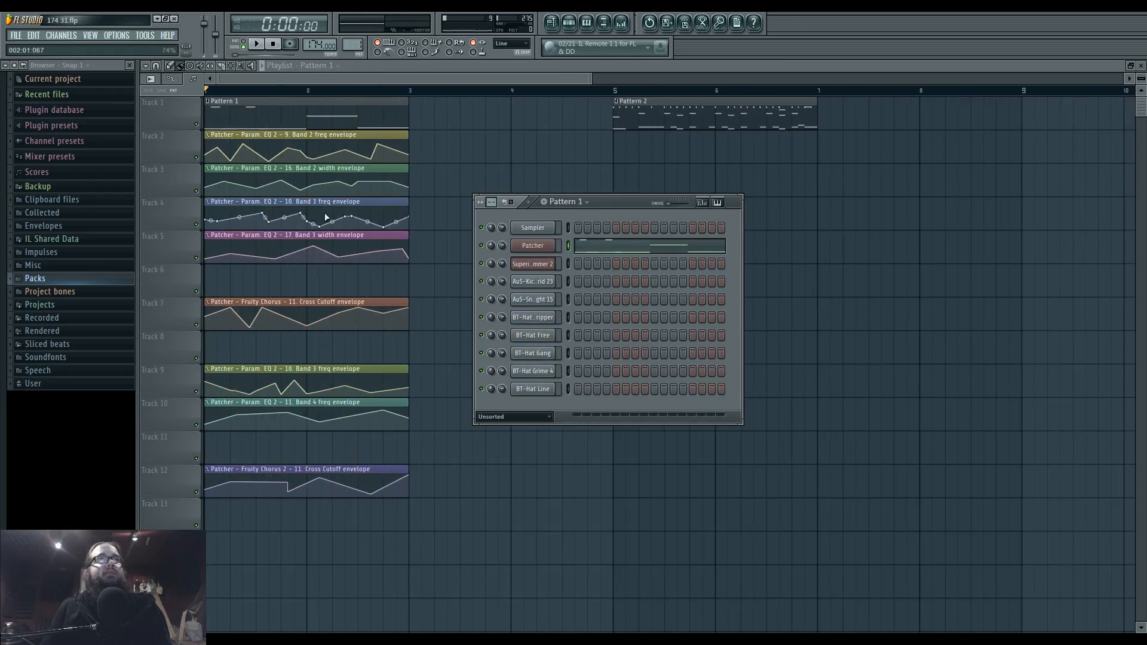
# - Add a Harmor instrument channel and move its window clear of the channel list
pyautogui.click(61, 35)
pyautogui.moveTo(70, 45)
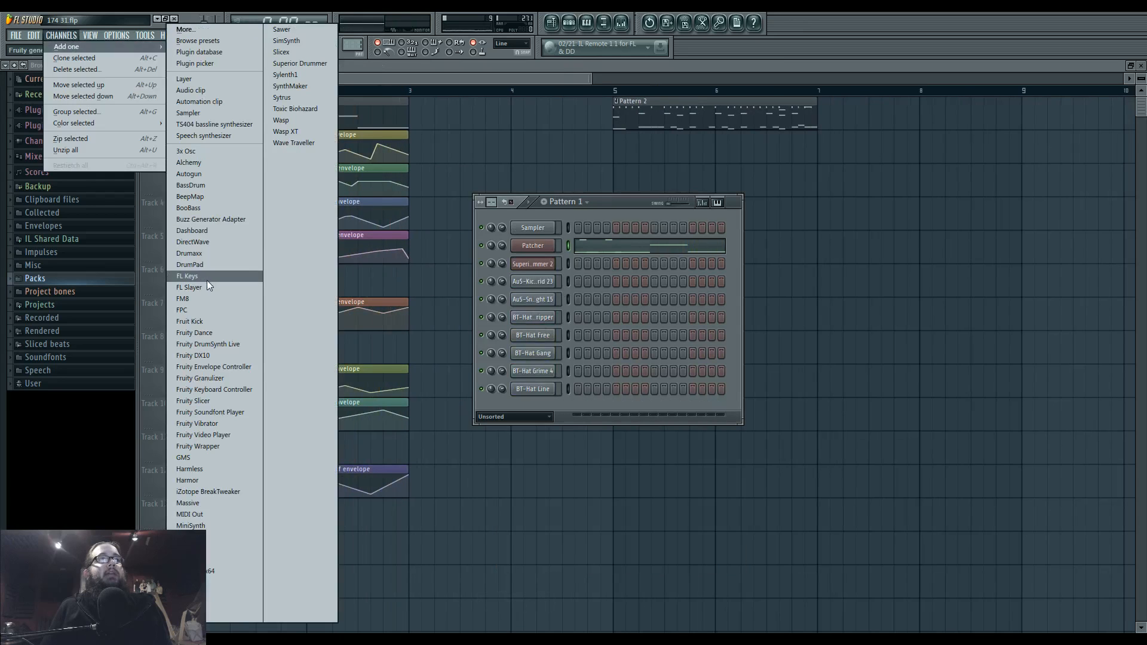
pyautogui.click(188, 480)
pyautogui.moveTo(471, 210); pyautogui.dragTo(601, 484)
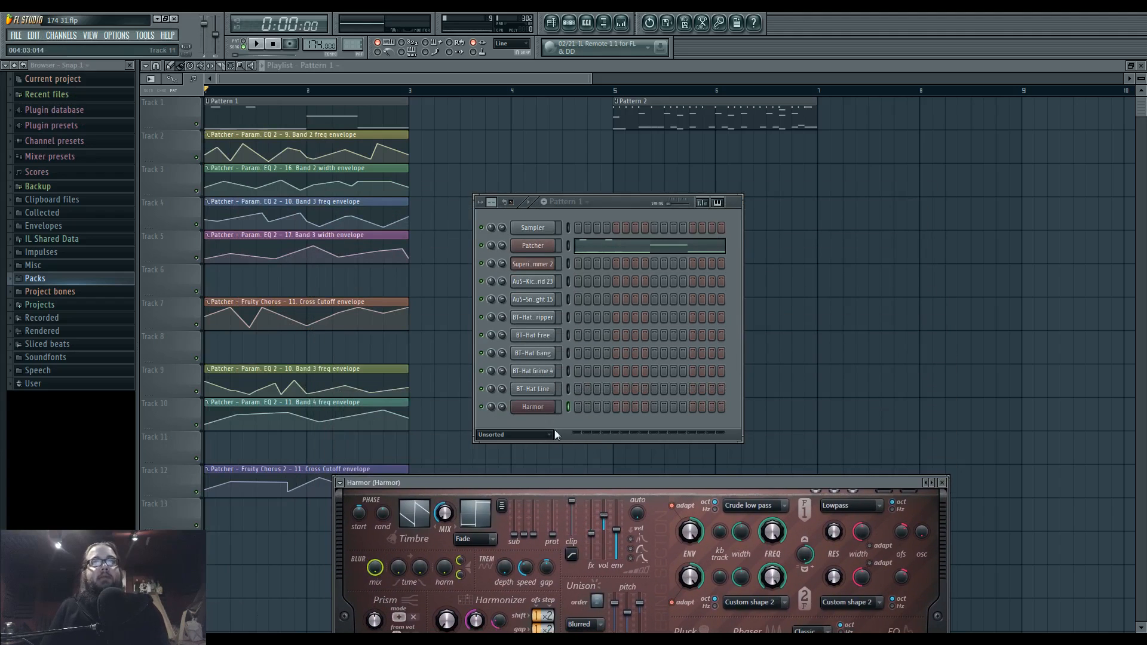
# - Route the Harmor channel to mixer track Insert 2
pyautogui.click(539, 409)
pyautogui.moveTo(902, 190); pyautogui.dragTo(902, 179)
pyautogui.moveTo(537, 471); pyautogui.dragTo(529, 224)
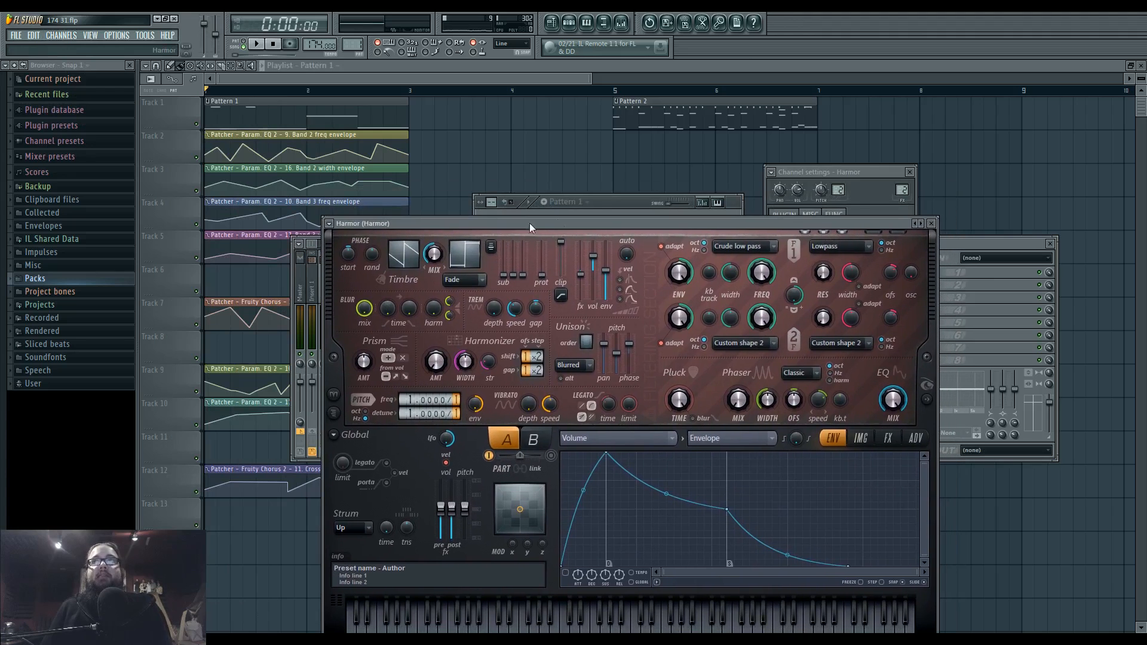
pyautogui.click(612, 201)
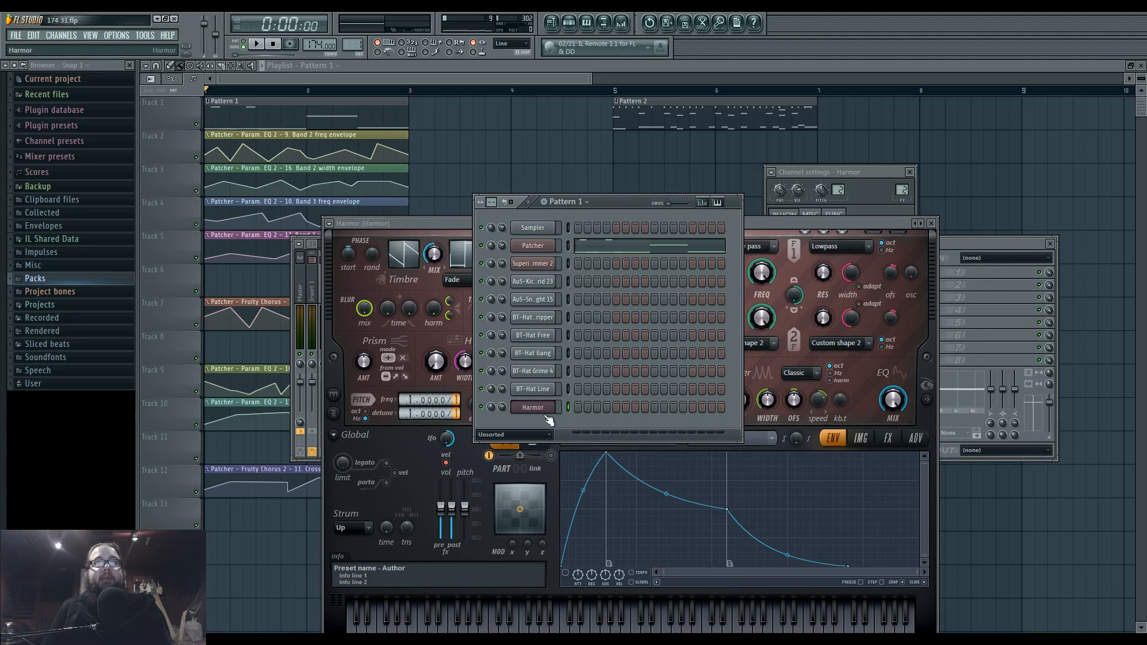
pyautogui.click(544, 411)
pyautogui.doubleClick(902, 188)
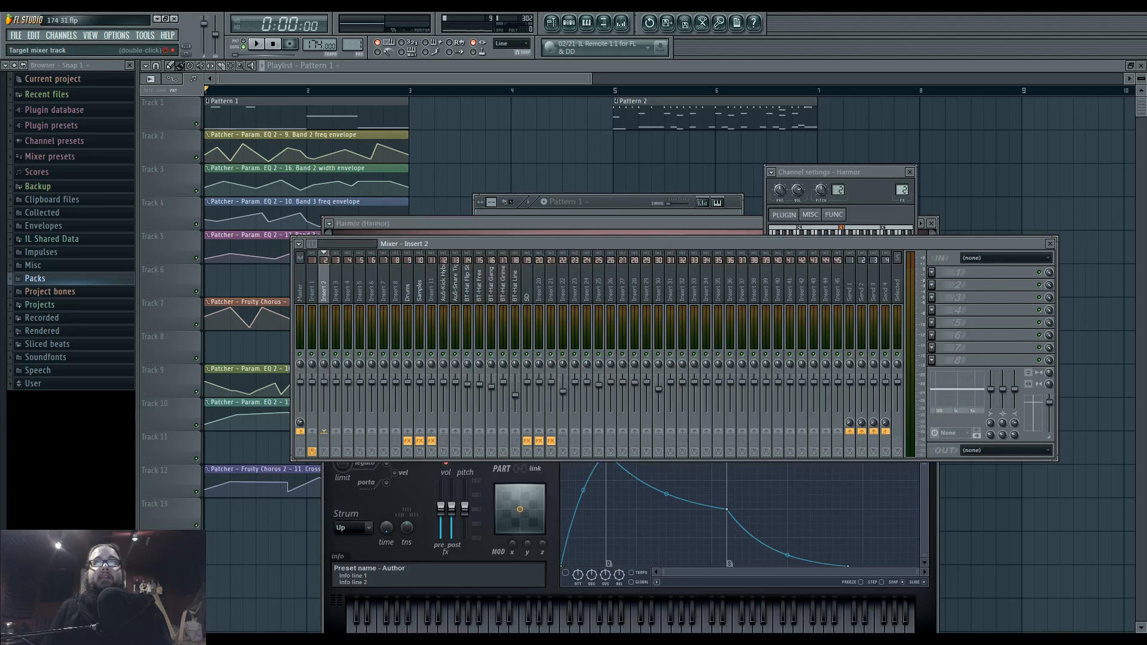
# - Raise Harmor's unison pitch thickness, lower its unison pan and phase, and show the unison pitch thickness envelope
pyautogui.click(622, 203)
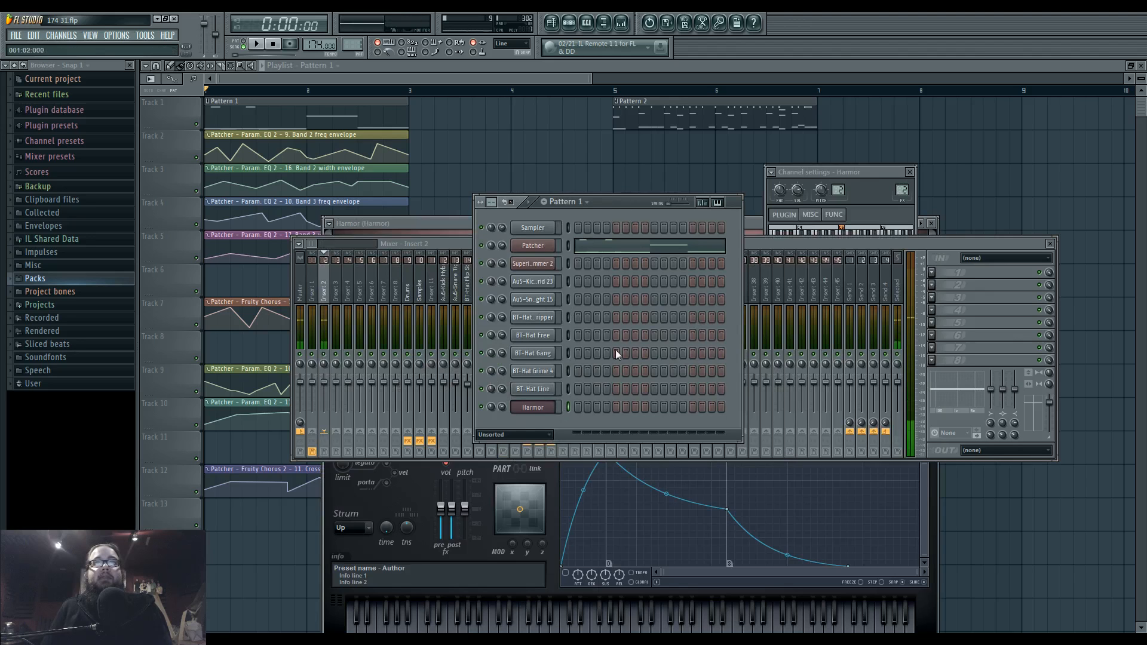
pyautogui.click(549, 564)
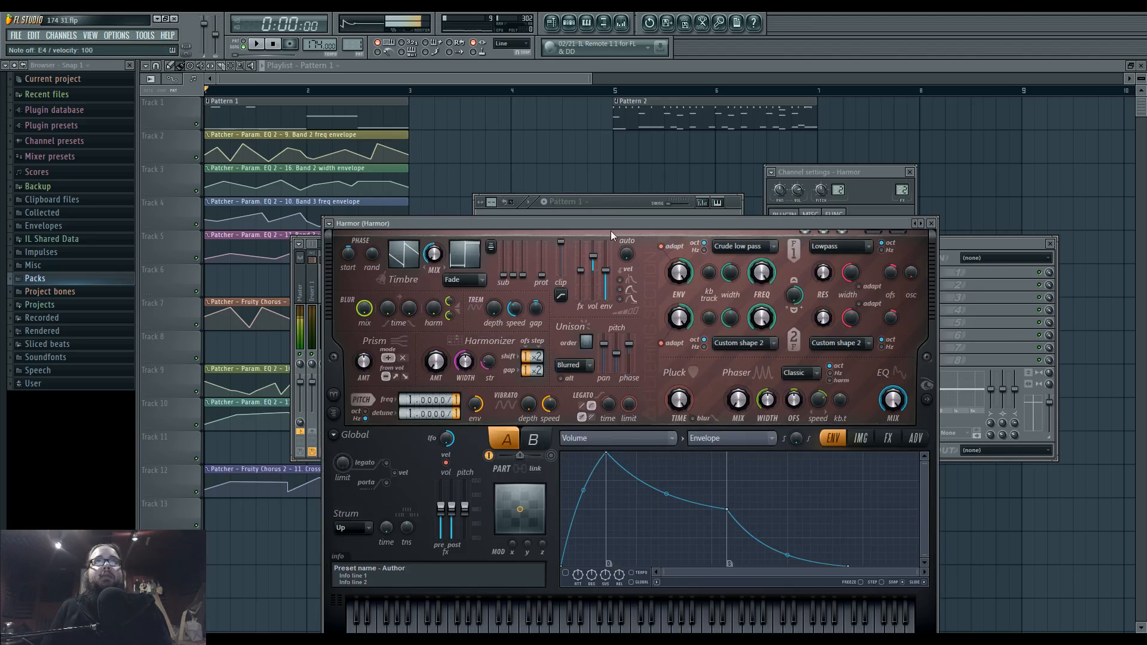
pyautogui.moveTo(610, 230); pyautogui.dragTo(609, 150)
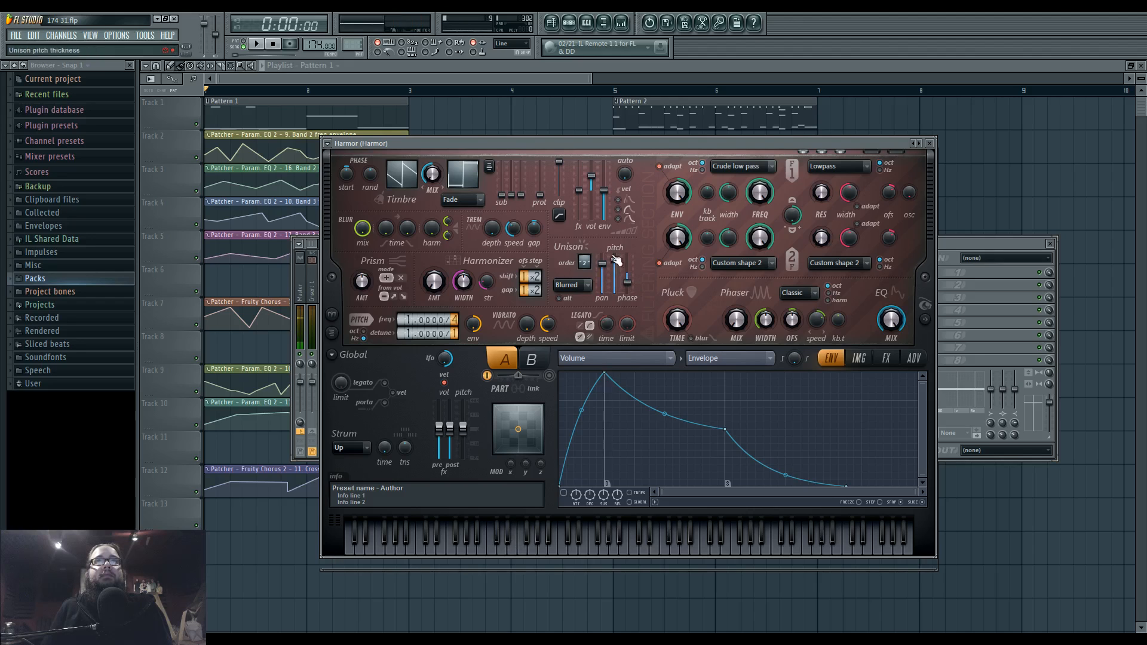
pyautogui.rightClick(610, 285)
pyautogui.click(647, 289)
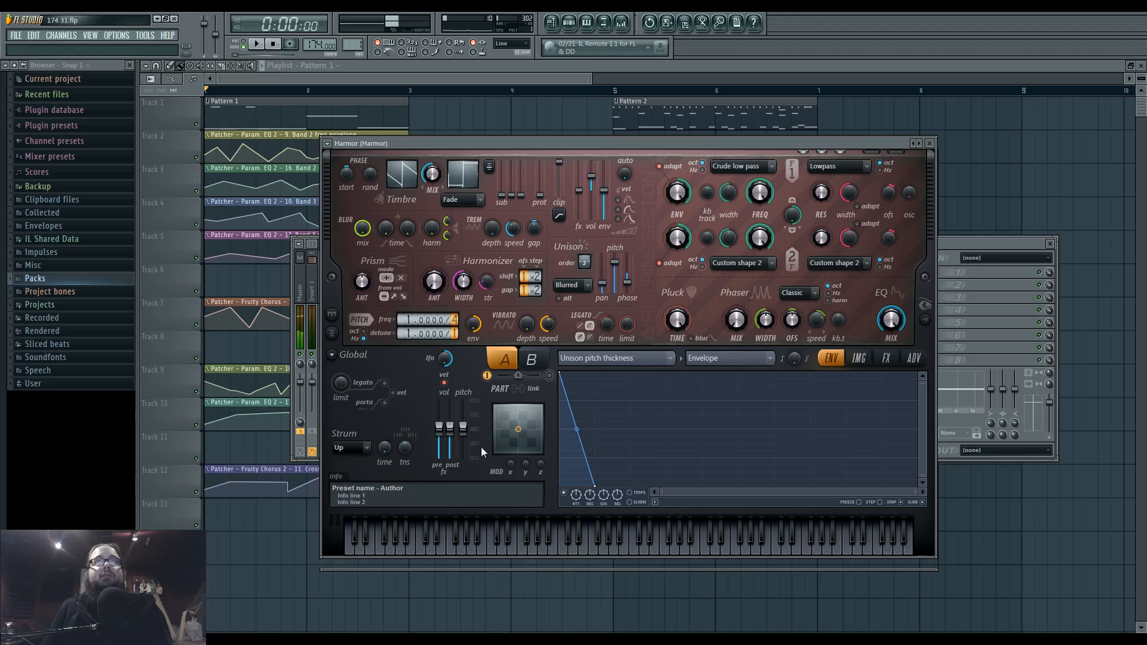
# - Set Harmor's distortion effect to the Log type with a raised amount and audition the sound with test notes
pyautogui.click(888, 360)
pyautogui.click(657, 390)
pyautogui.click(663, 443)
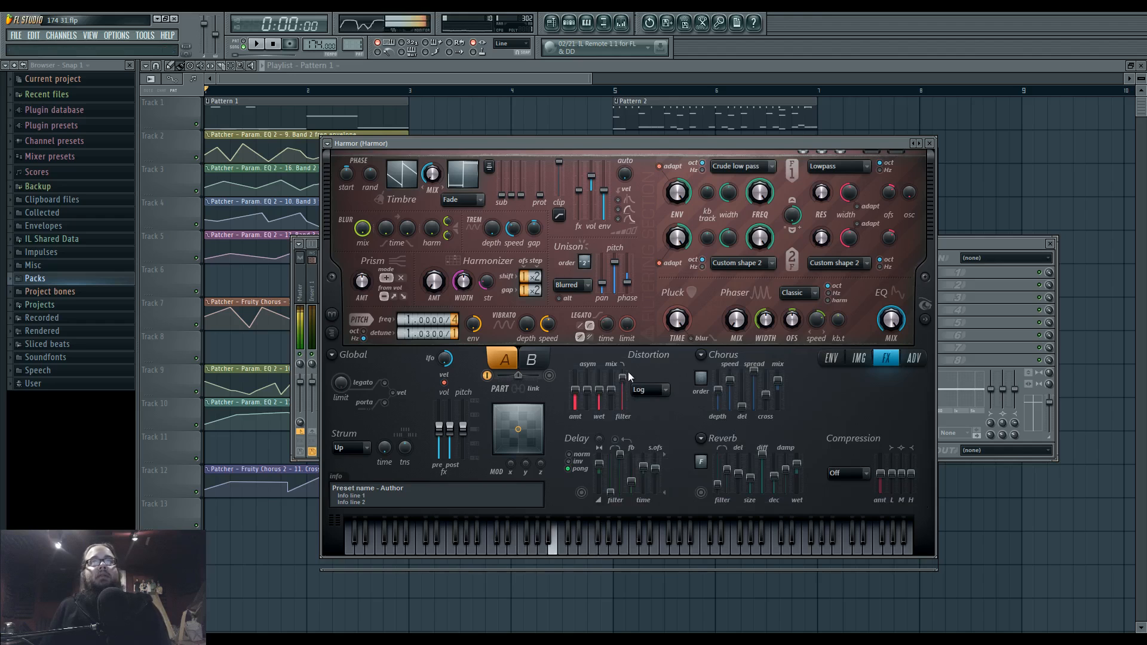
pyautogui.press('x')
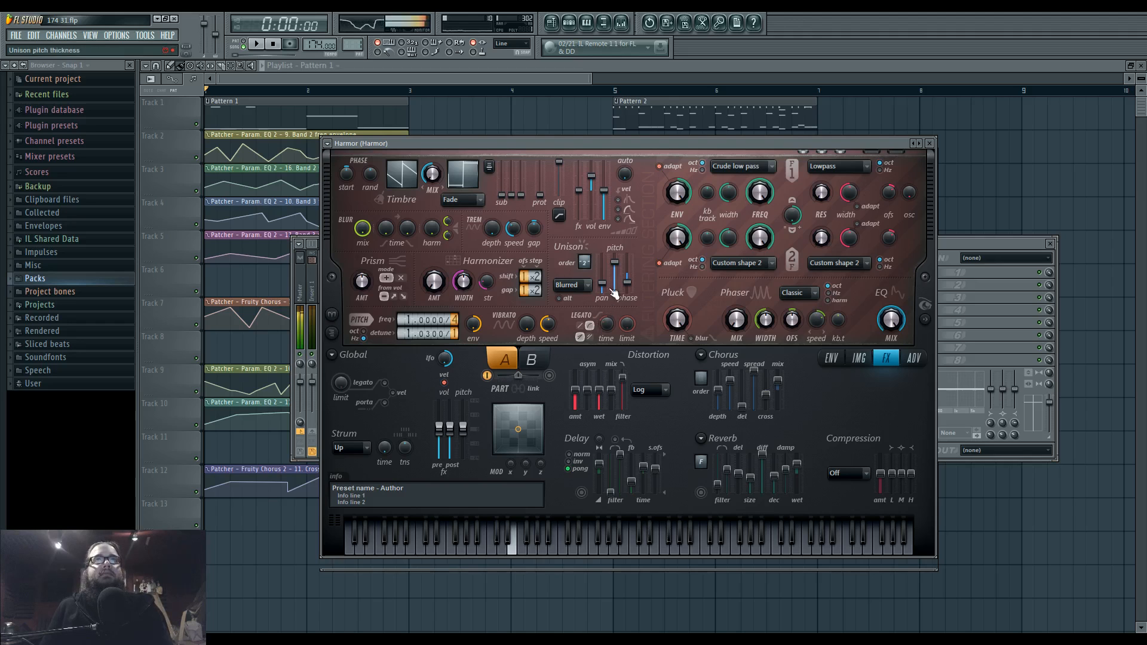
# - Shape Harmor's Harmonic unison pitch curve with three added points forming a peak, a dip and a second peak
pyautogui.click(831, 359)
pyautogui.click(794, 329)
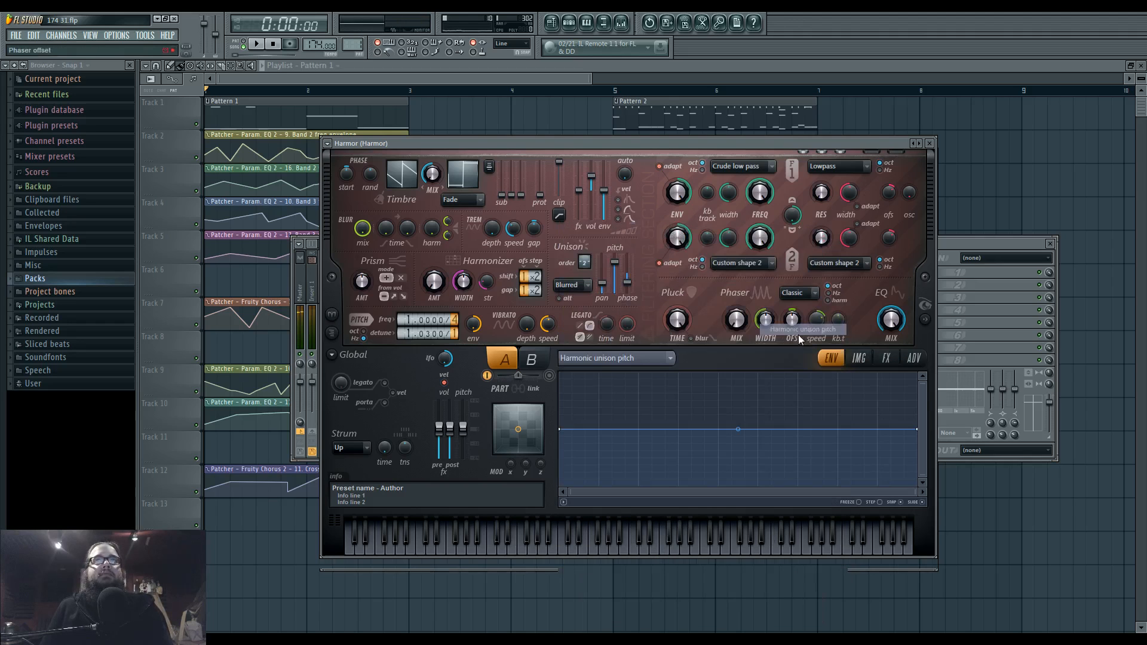
pyautogui.moveTo(810, 421); pyautogui.dragTo(809, 411)
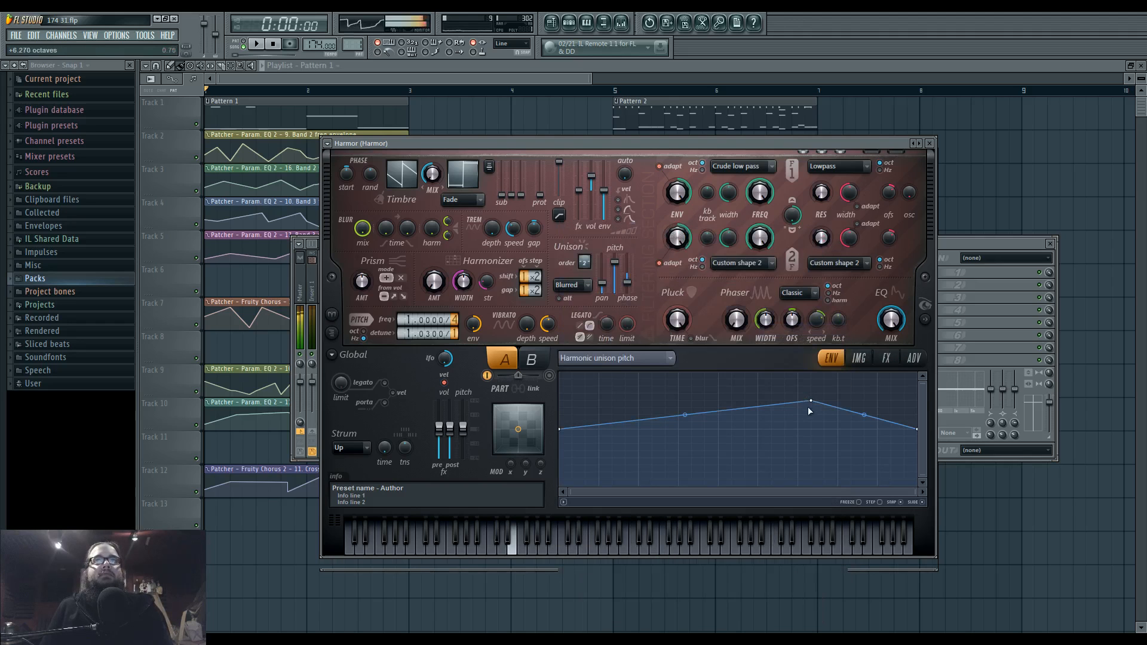
pyautogui.rightClick(717, 457)
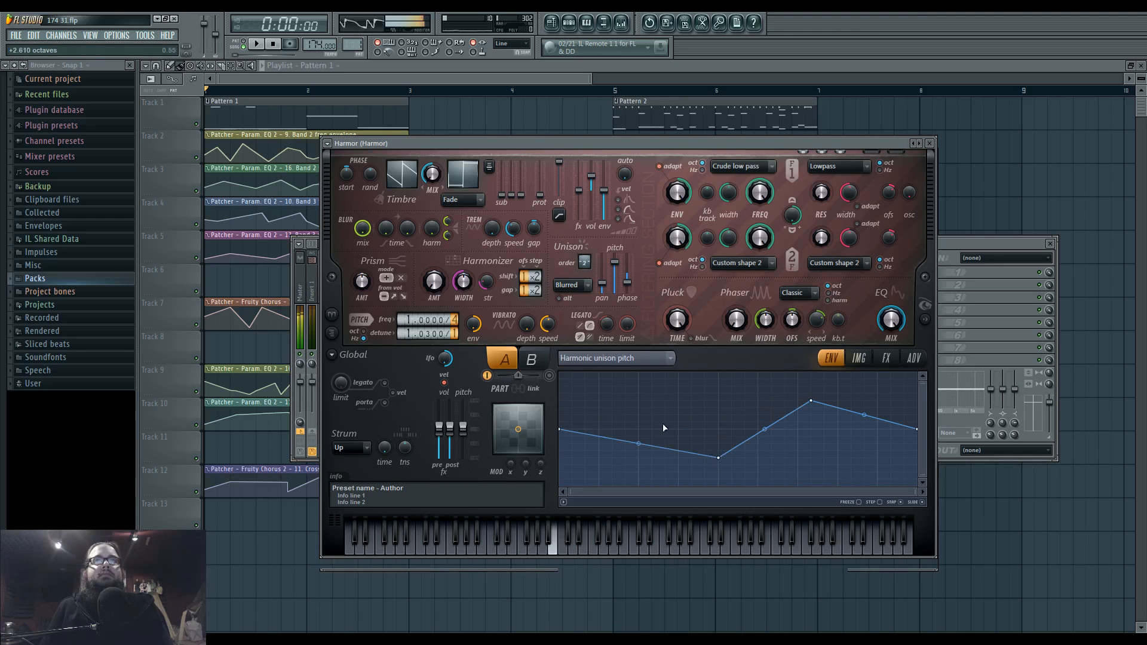
pyautogui.press('x')
pyautogui.rightClick(653, 397)
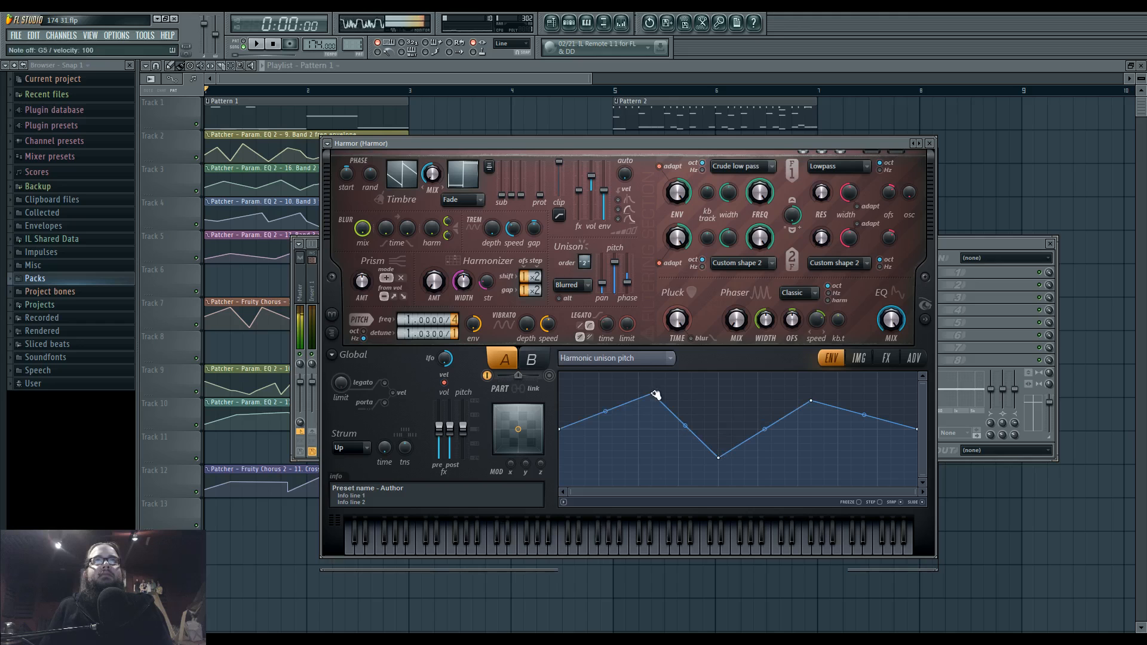
# - Shape the Local EQ curve with a raised start, a dip in the low range, and a return to the flat middle level
pyautogui.click(615, 358)
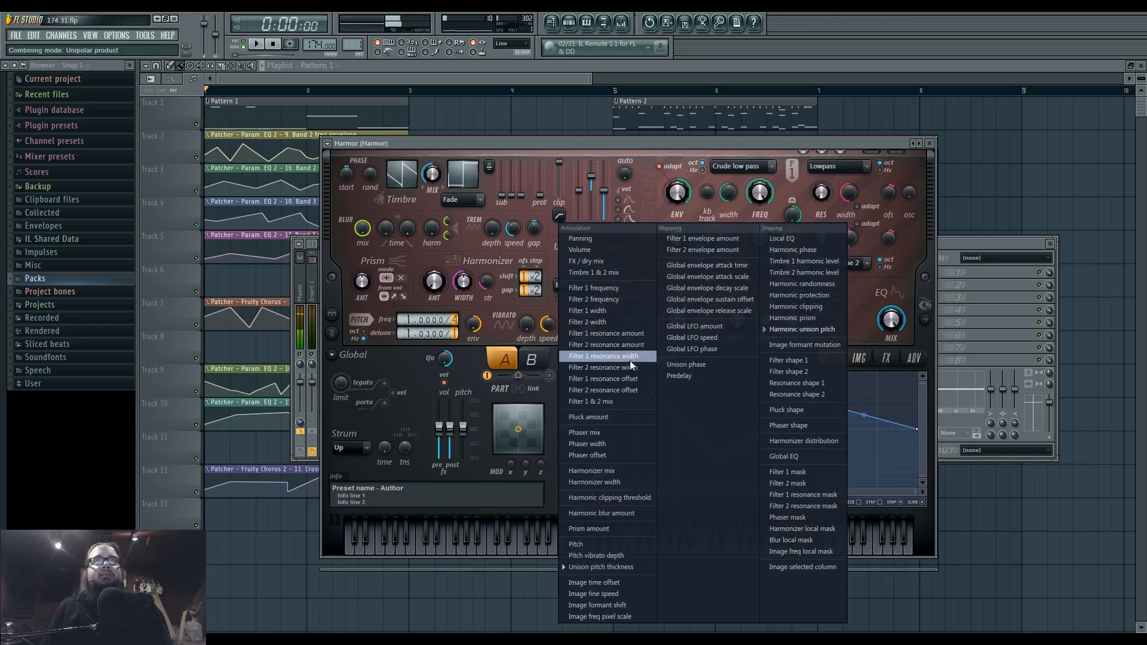
pyautogui.click(793, 242)
pyautogui.moveTo(562, 420); pyautogui.dragTo(561, 404)
pyautogui.rightClick(572, 429)
pyautogui.moveTo(572, 428); pyautogui.dragTo(599, 457)
pyautogui.rightClick(638, 429)
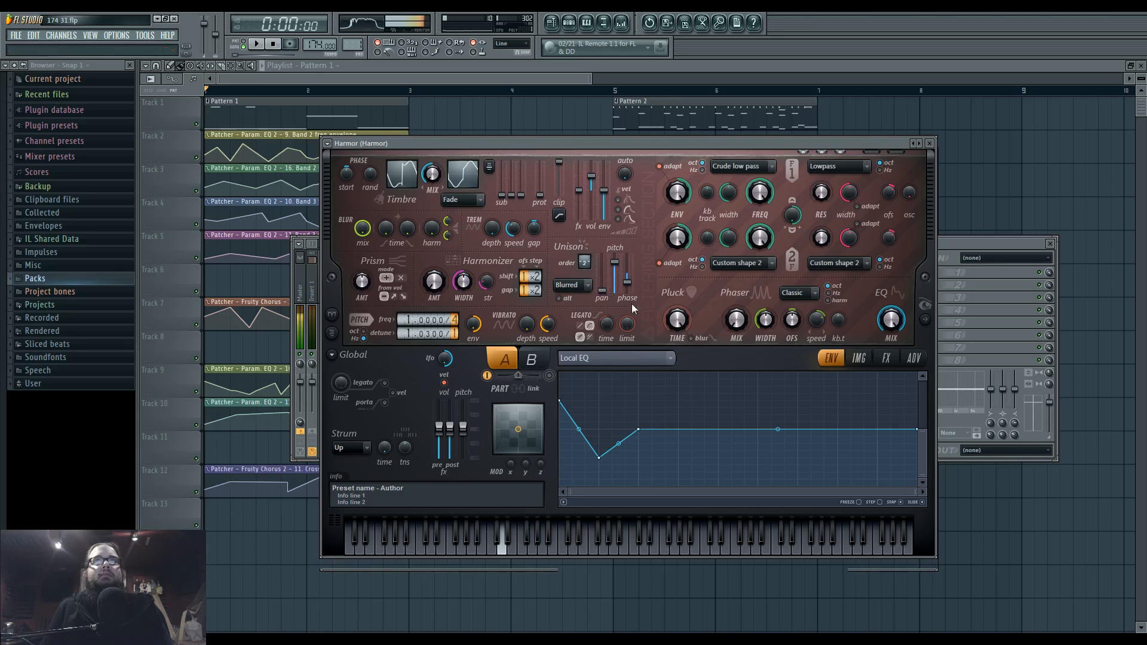
# - Enable Harmor's chorus effect, adjust its sliders, and audition the sound
pyautogui.click(885, 360)
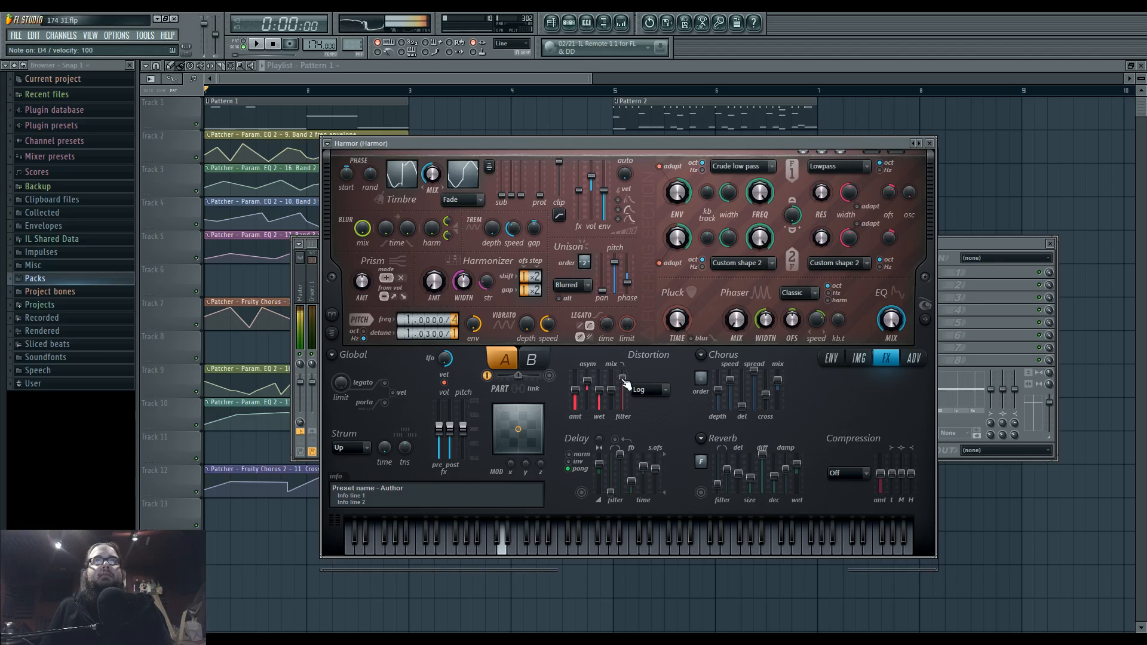
pyautogui.click(476, 549)
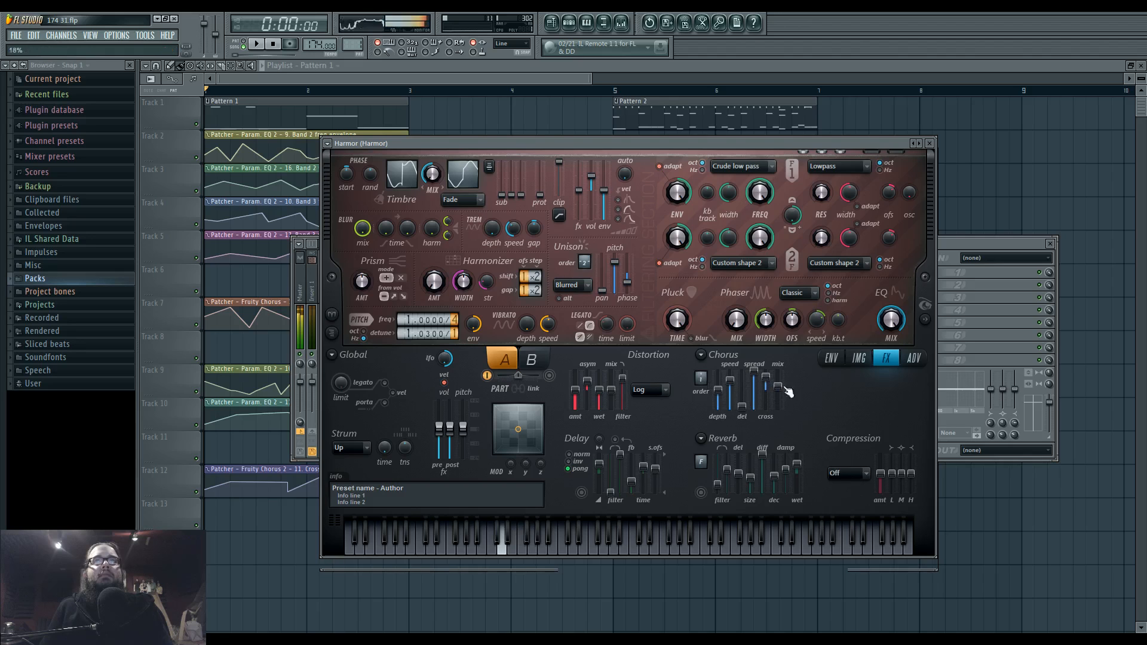
pyautogui.click(912, 358)
pyautogui.click(860, 359)
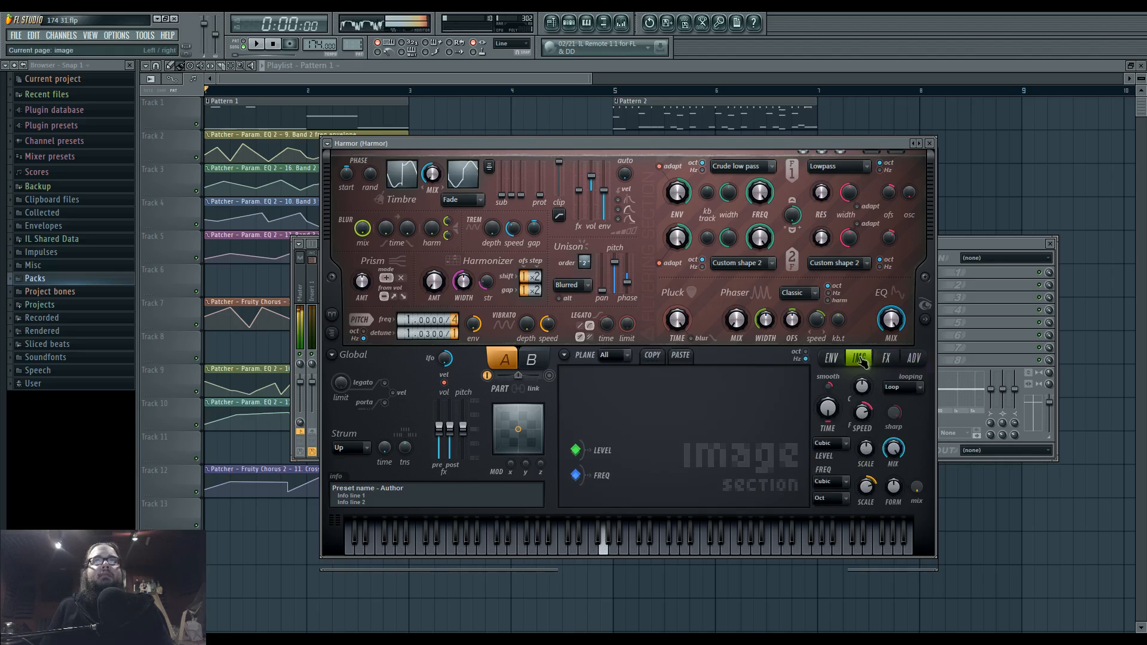
pyautogui.click(887, 359)
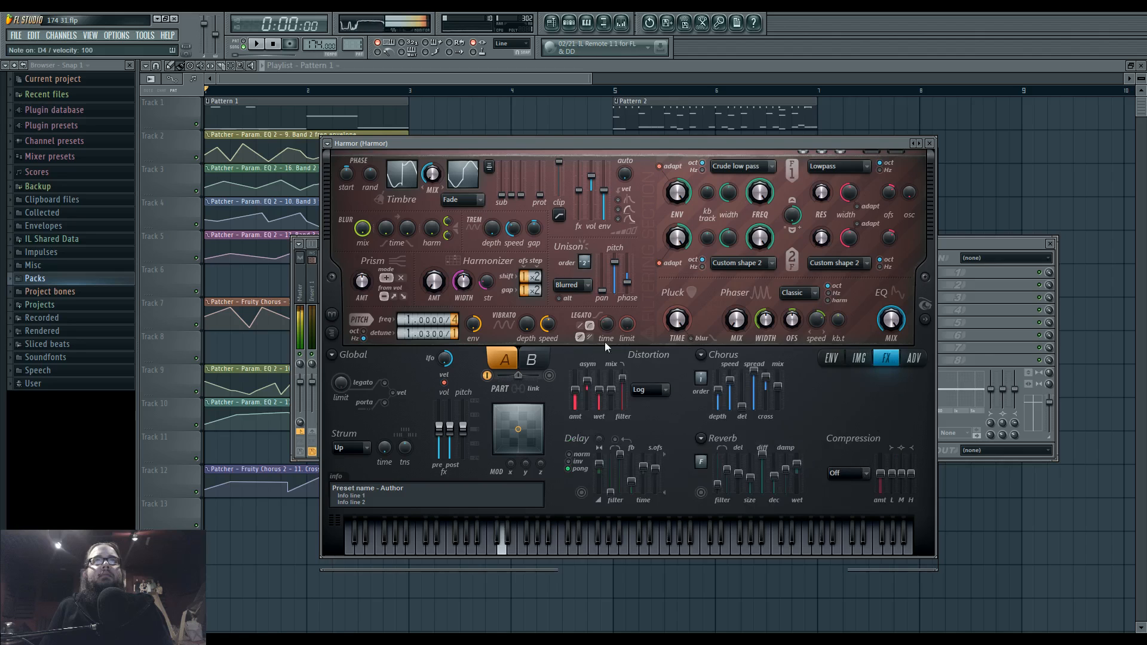
# - Edit the Prism amount envelope, moving its end point to mid level and farther along, and show the spectrum display
pyautogui.rightClick(363, 282)
pyautogui.click(385, 308)
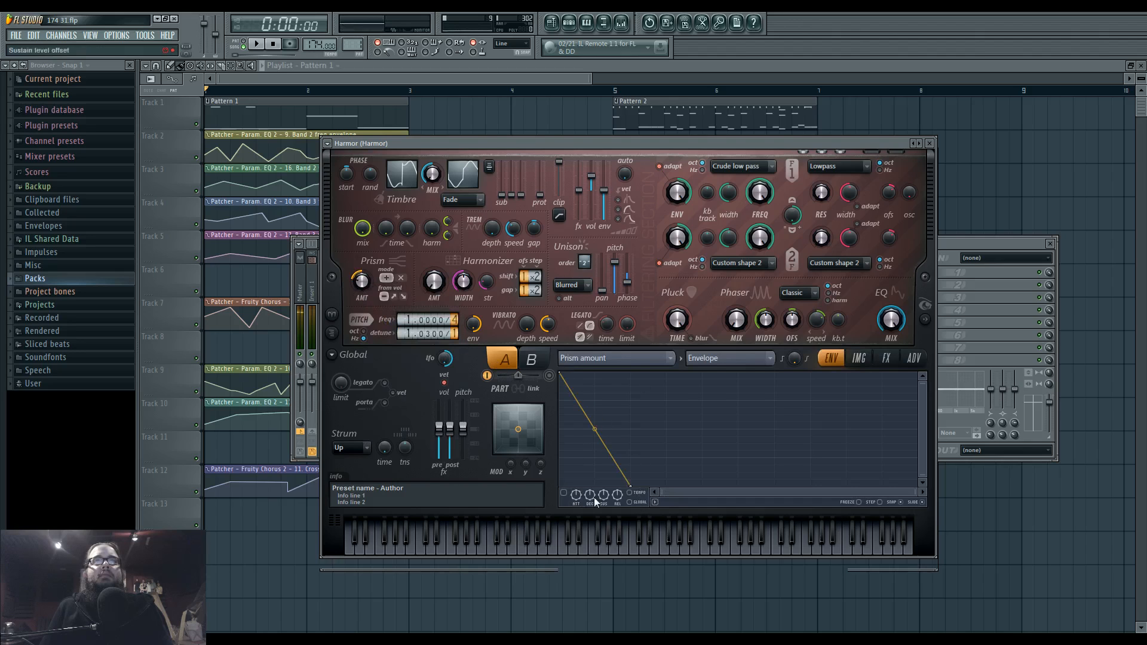
pyautogui.moveTo(630, 485); pyautogui.dragTo(650, 430)
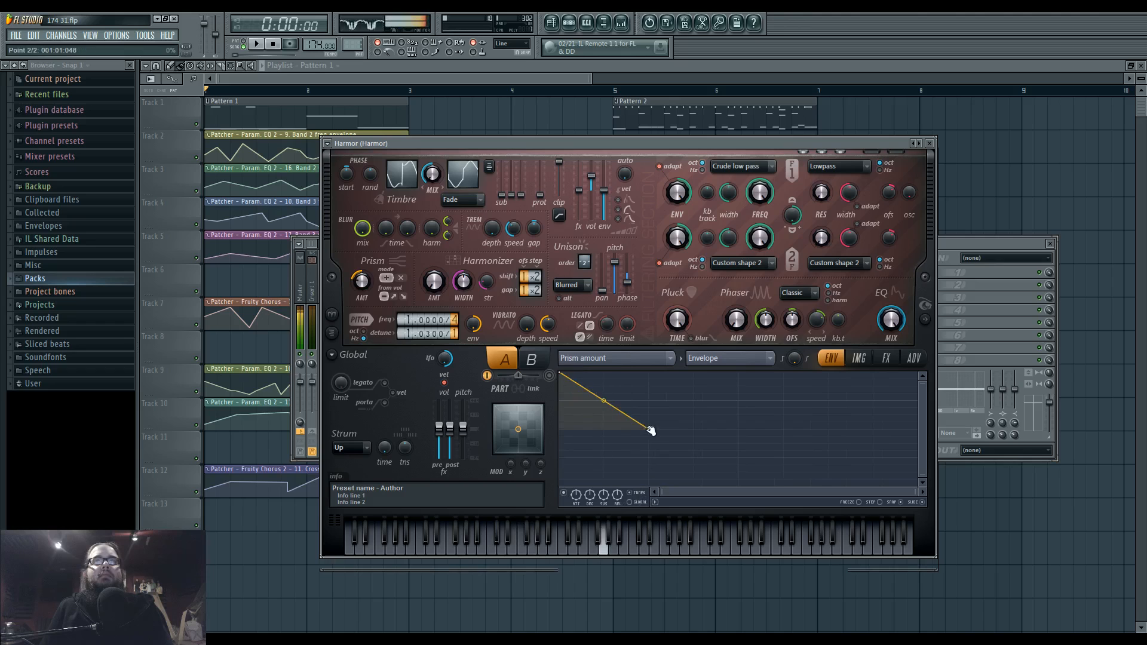
pyautogui.click(923, 320)
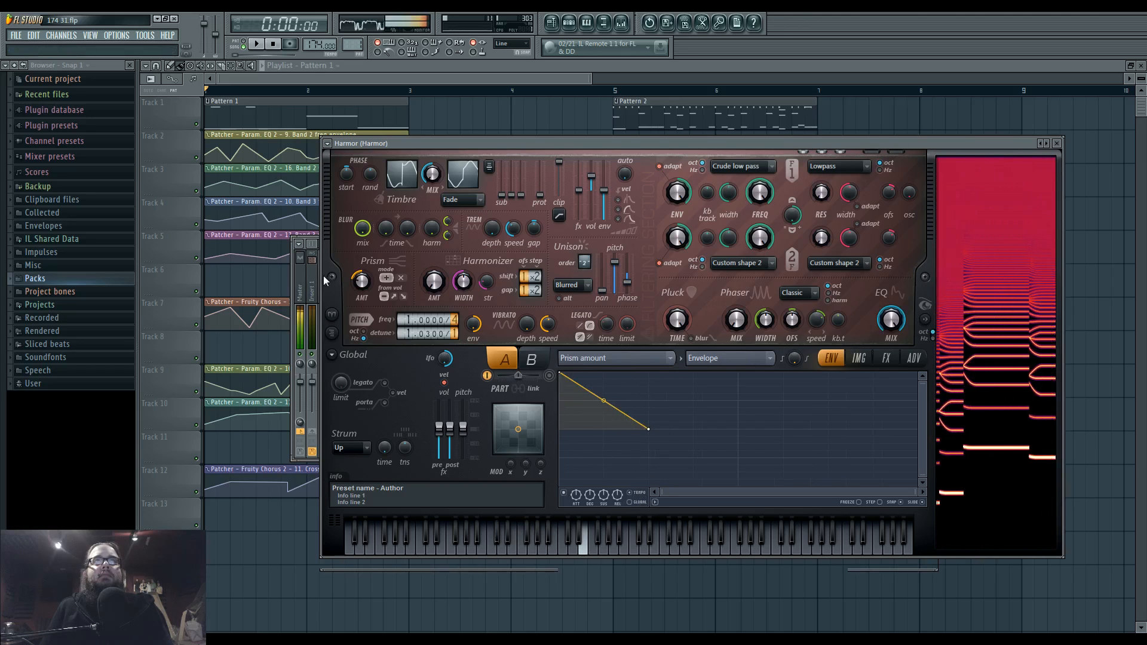
# - Try different prism amounts, set Harmor's detune to 1.0400, and audition the sound with test notes
pyautogui.moveTo(361, 285); pyautogui.dragTo(361, 260)
pyautogui.scroll(1, 406, 333)
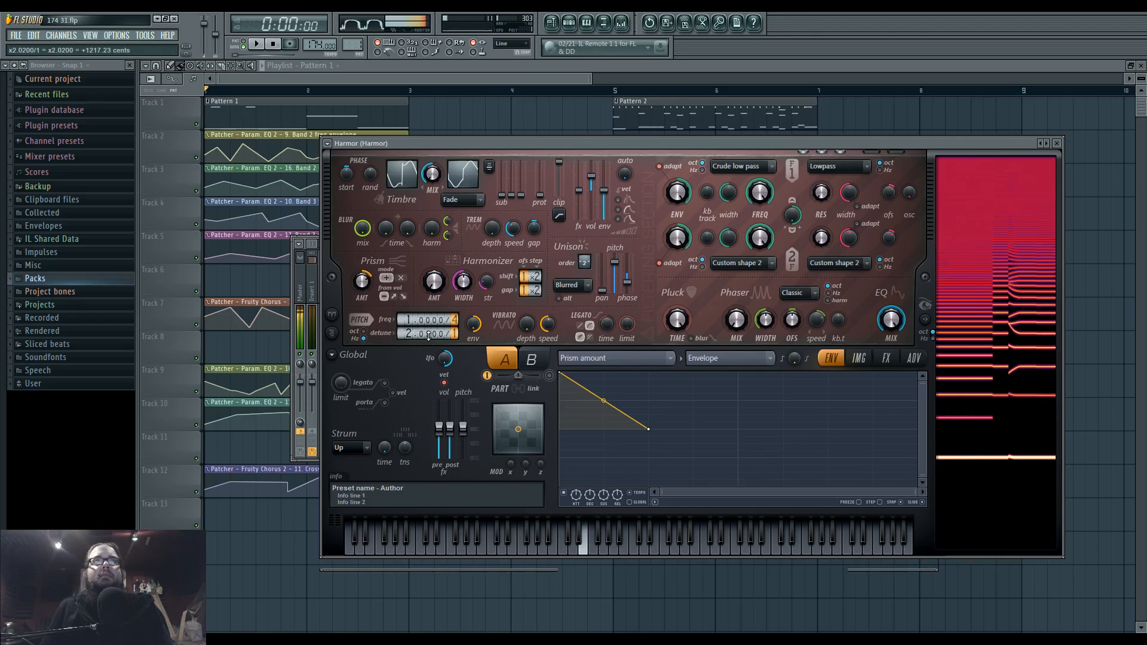
pyautogui.scroll(1, 429, 335)
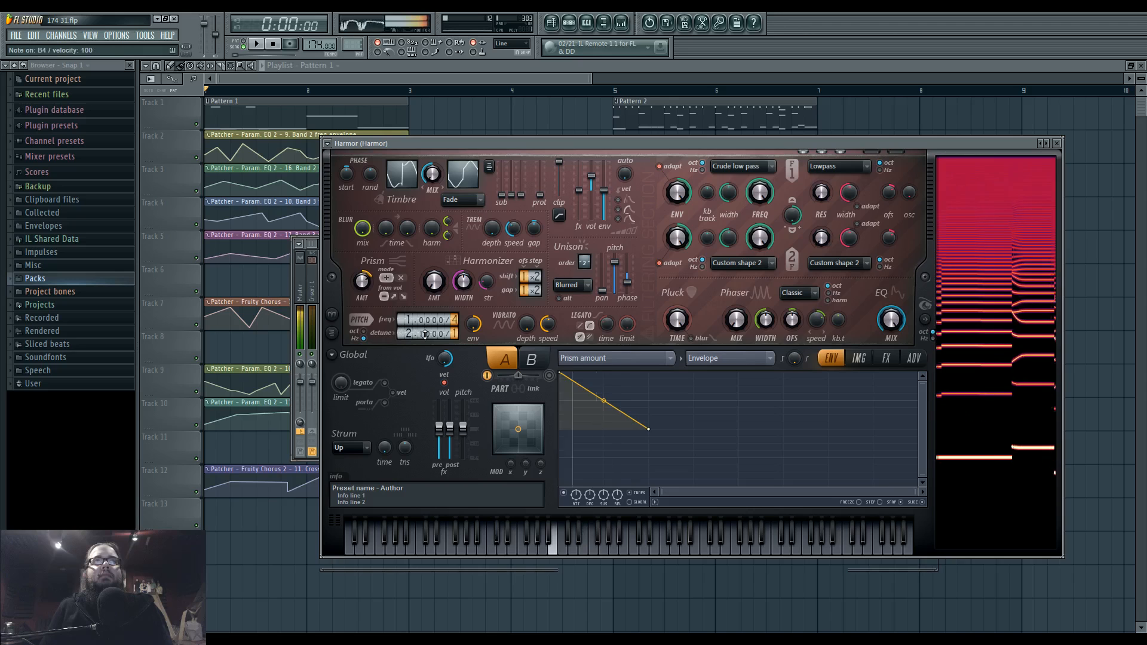
pyautogui.scroll(-1, 422, 334)
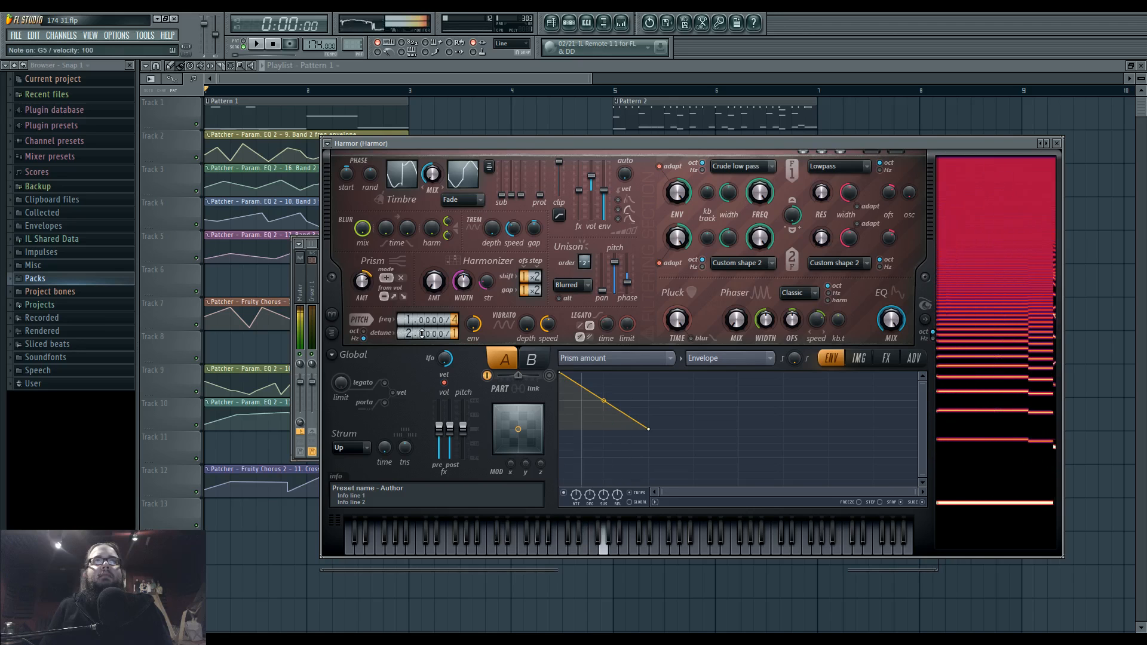
pyautogui.moveTo(362, 282); pyautogui.dragTo(361, 293)
pyautogui.scroll(-1, 418, 336)
pyautogui.scroll(3, 430, 335)
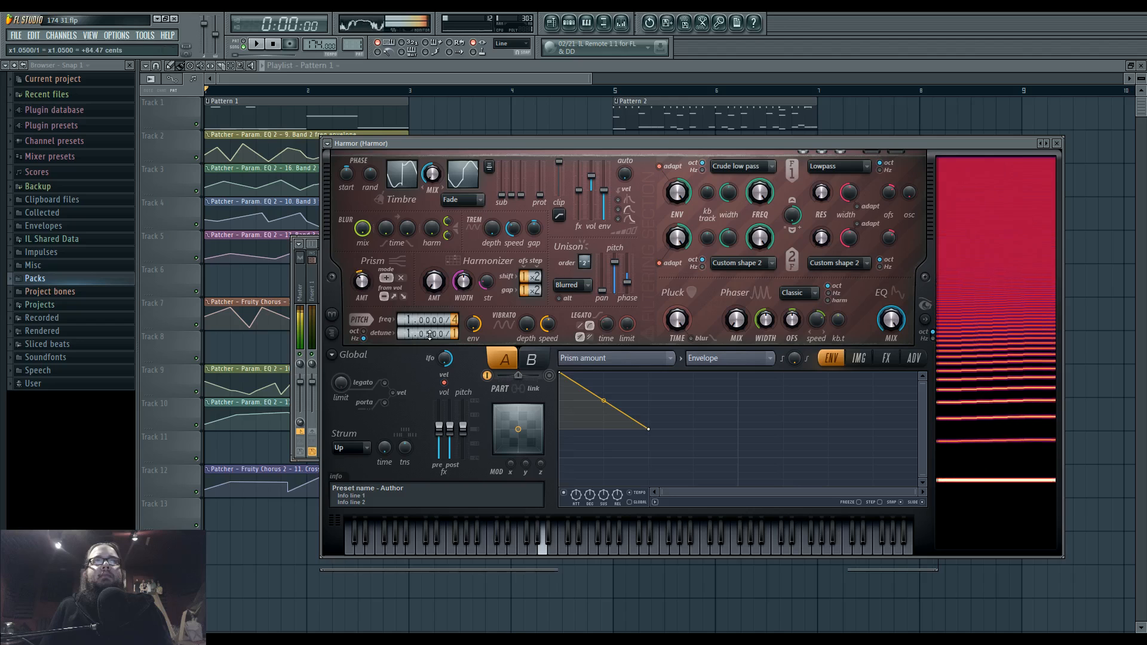
pyautogui.press('t')
pyautogui.press('x')
pyautogui.press('v')
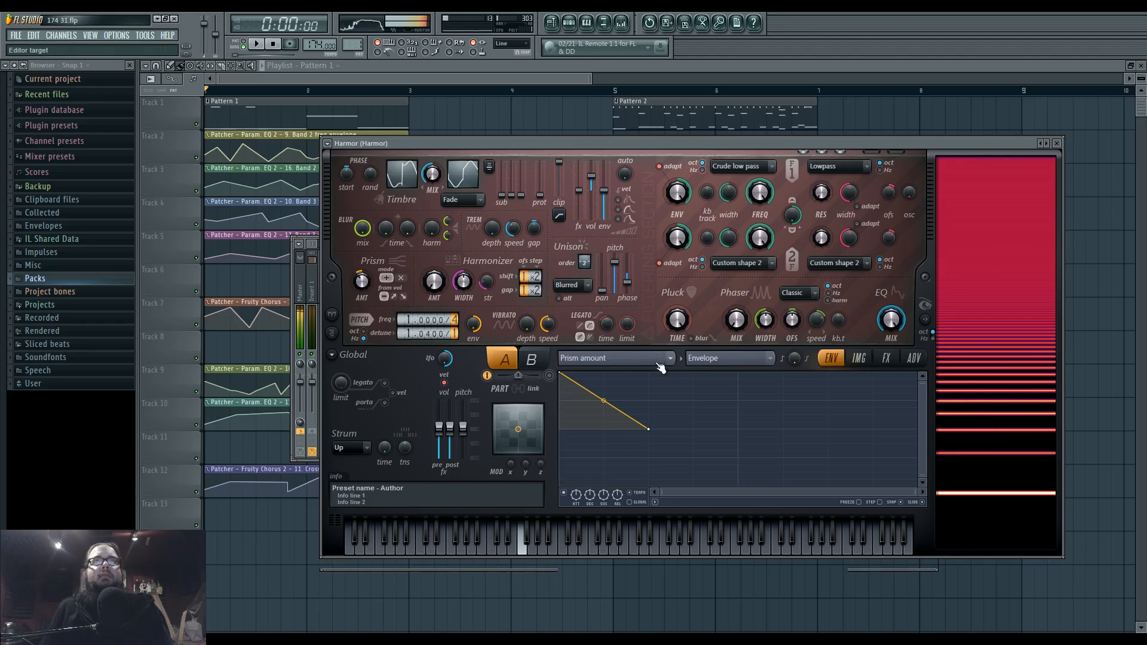
# - Turn off Harmor's chorus effect
pyautogui.click(673, 360)
pyautogui.click(894, 360)
pyautogui.click(888, 359)
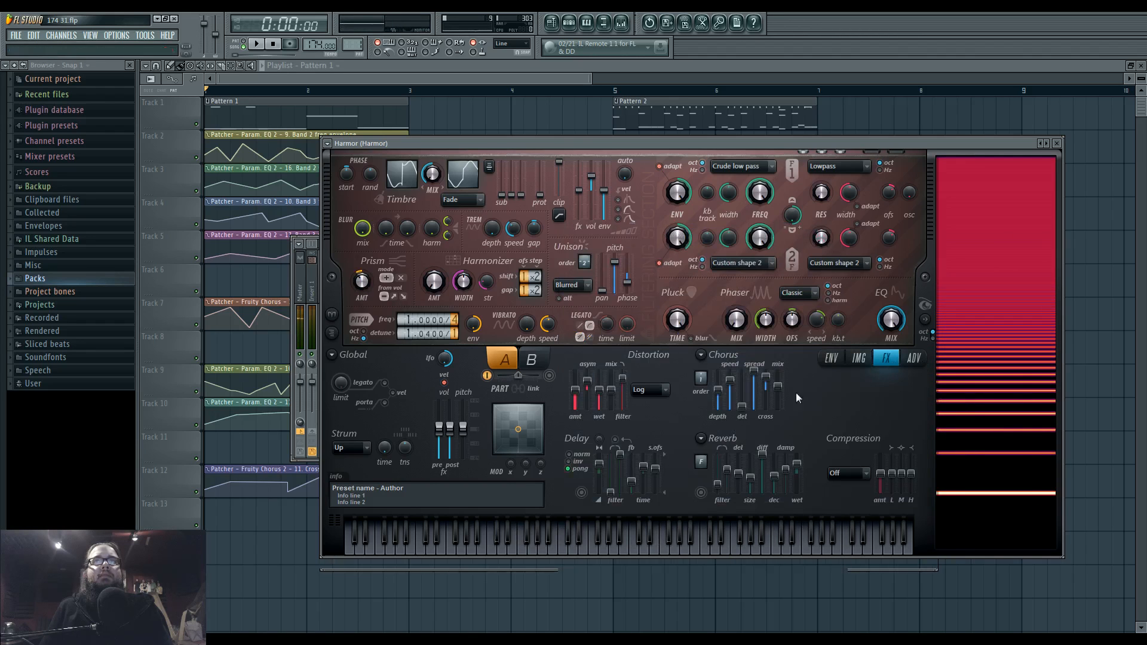
pyautogui.moveTo(704, 380); pyautogui.dragTo(704, 376)
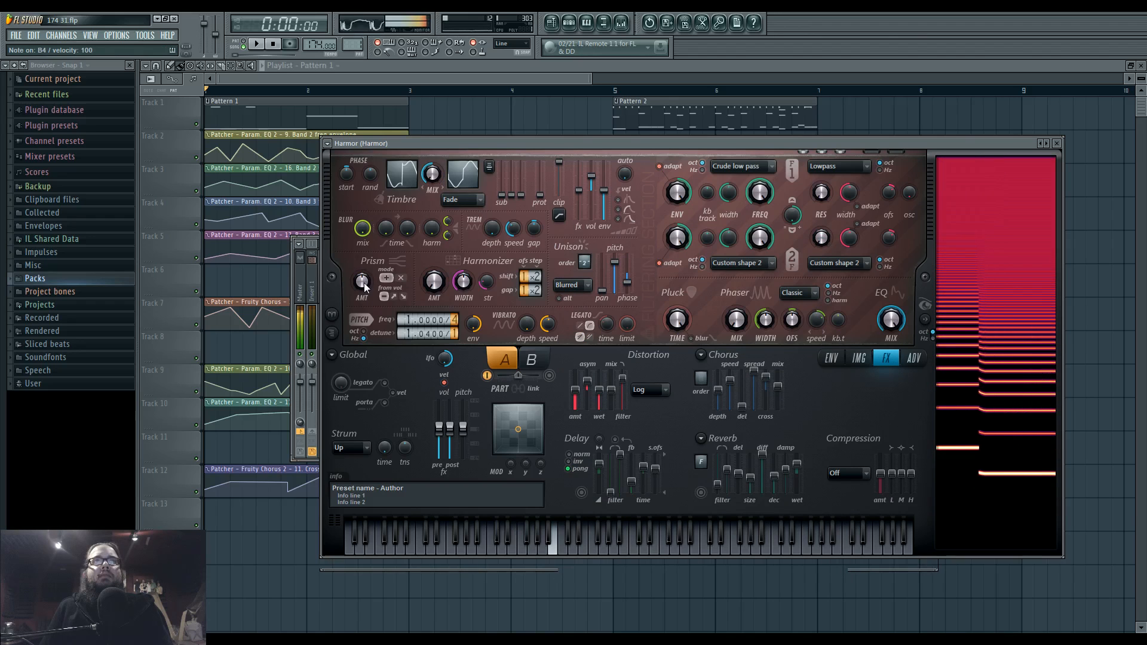
# - Reshape the Harmonic unison pitch curve, raising point 3 to 0.88 at +4.333 octaves and lowering point 4 to 0.06 at +7.667 octaves
pyautogui.click(825, 361)
pyautogui.click(660, 358)
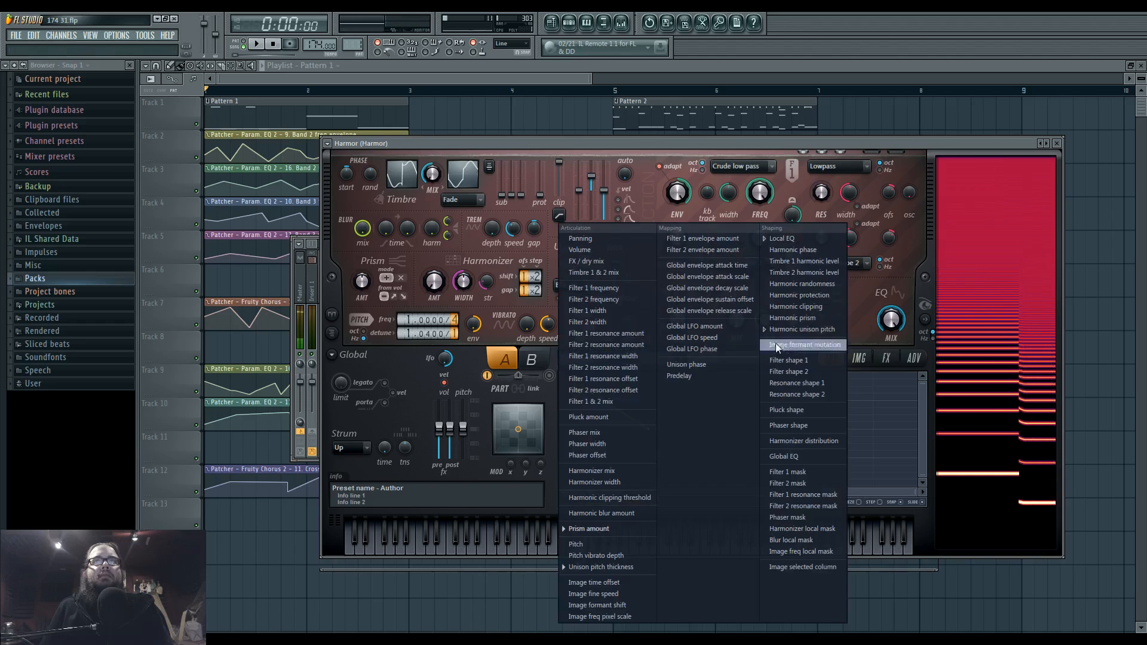
pyautogui.click(775, 342)
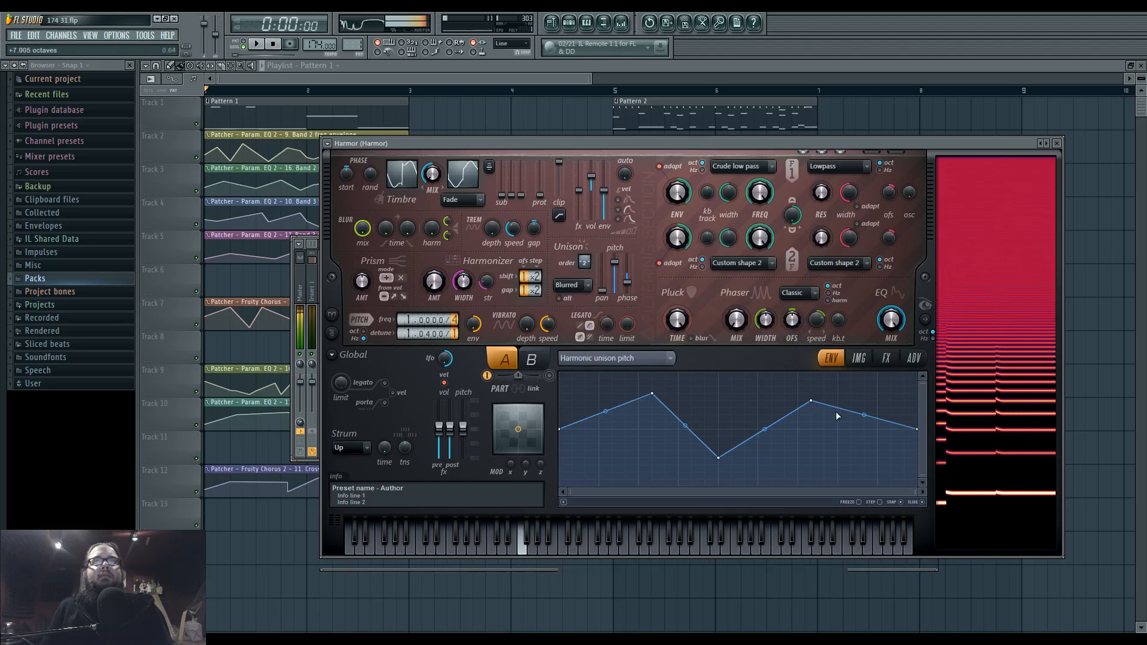
pyautogui.moveTo(812, 401); pyautogui.dragTo(782, 386)
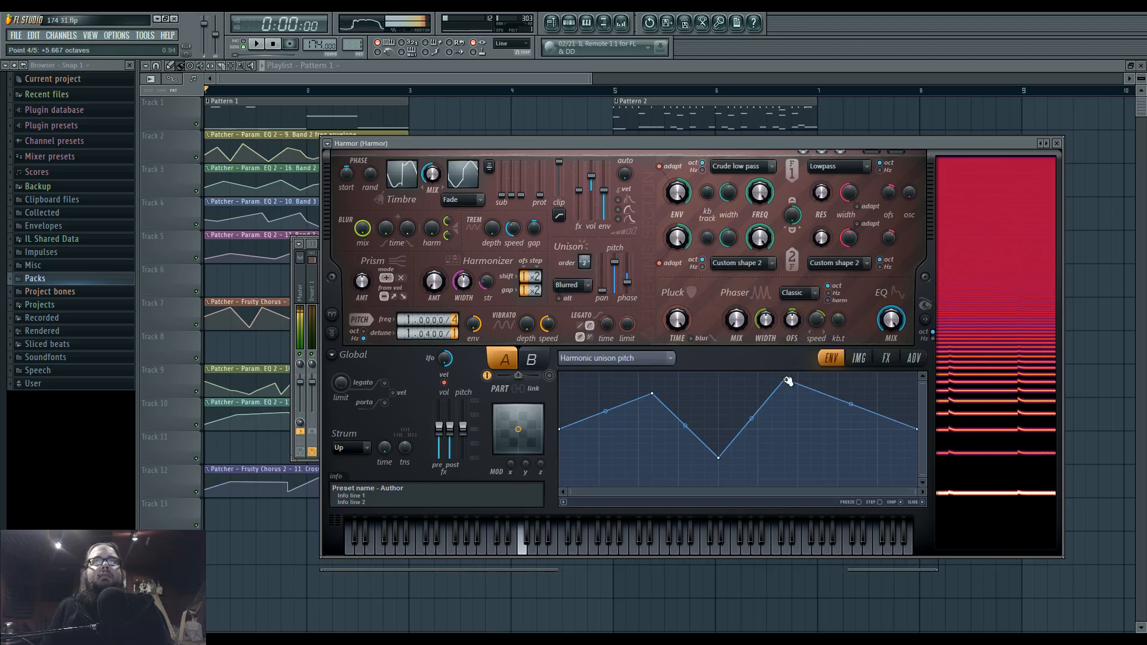
pyautogui.moveTo(788, 380); pyautogui.dragTo(864, 478)
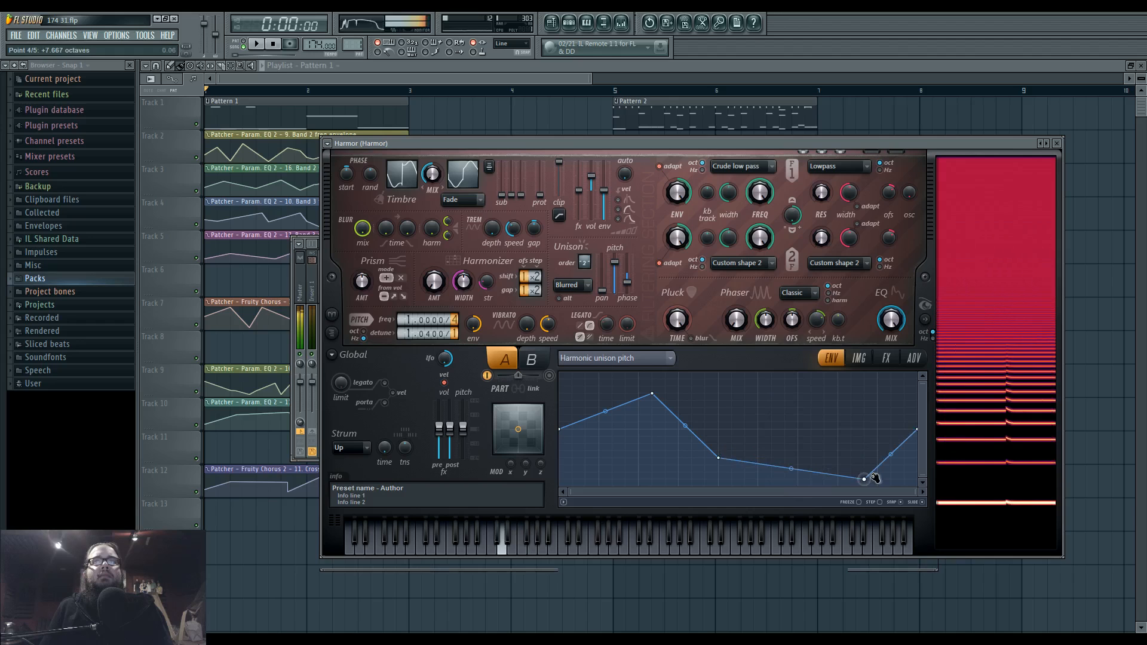
pyautogui.moveTo(719, 460); pyautogui.dragTo(731, 386)
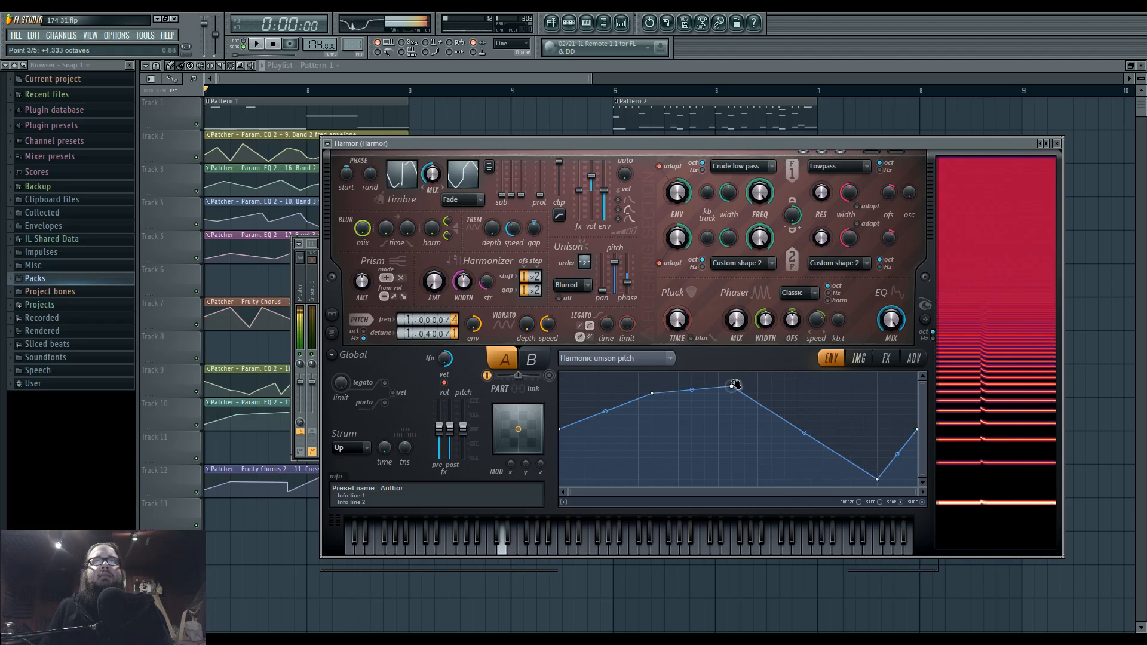
# - Lower Harmor's distortion filter to about 13790 Hz and bring up the channel list
pyautogui.click(886, 357)
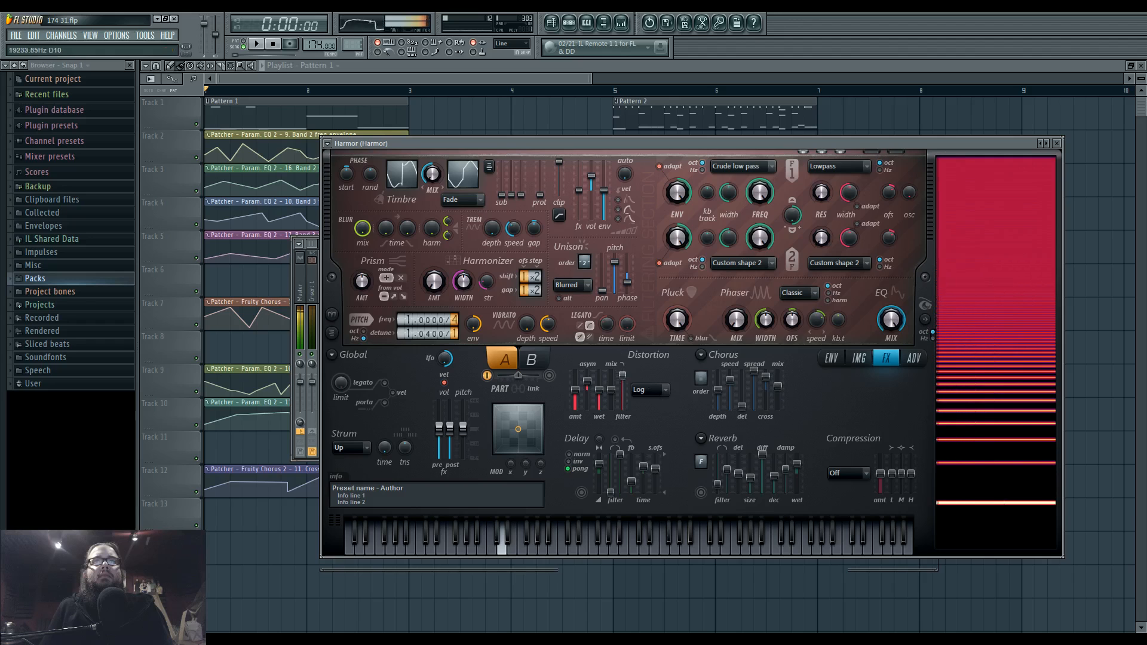
pyautogui.moveTo(622, 376); pyautogui.dragTo(623, 380)
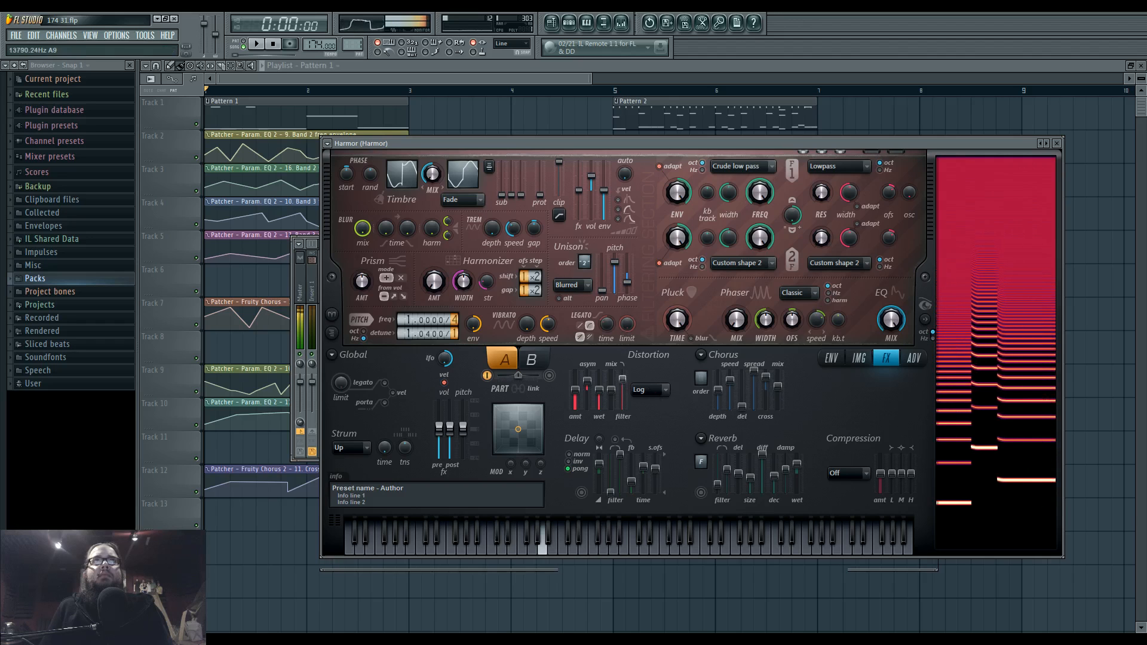
pyautogui.click(568, 23)
pyautogui.click(568, 23)
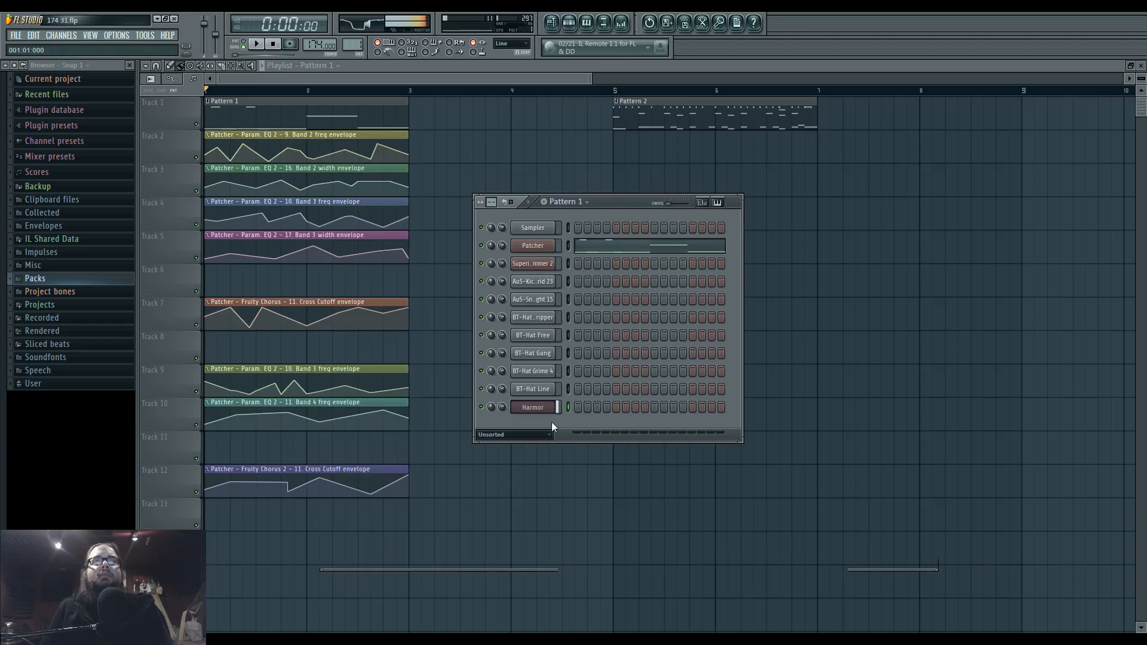
# - Switch to Pattern 2, reopen Harmor lower on the screen, and check its mixer routing to Insert 2
pyautogui.moveTo(612, 201); pyautogui.dragTo(543, 243)
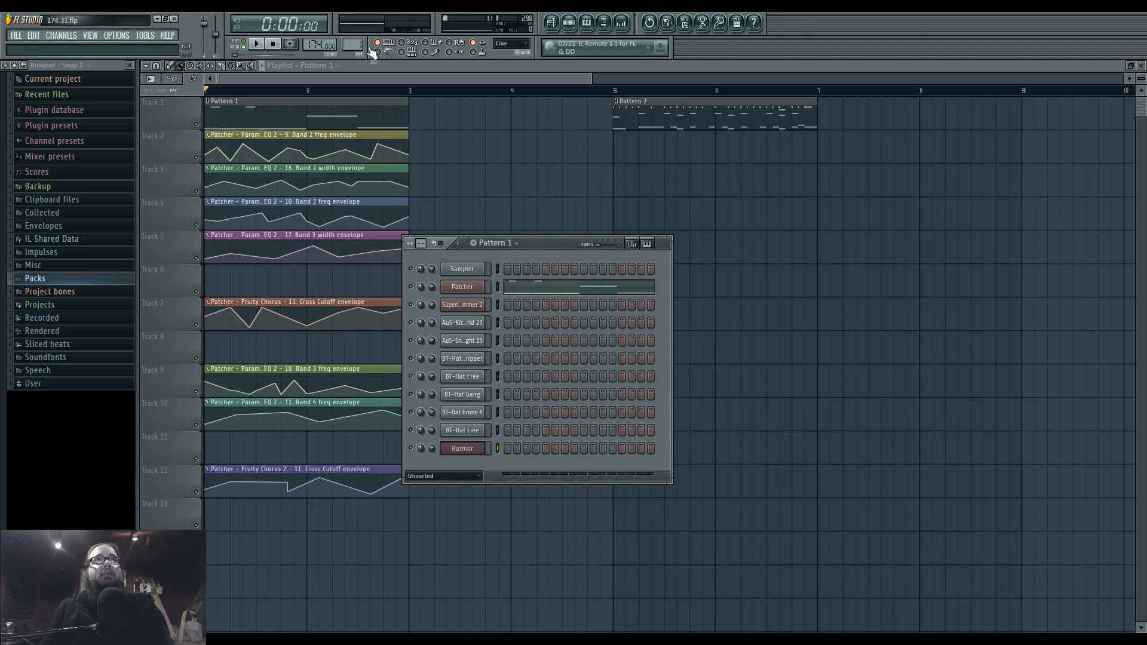
pyautogui.moveTo(352, 45); pyautogui.dragTo(351, 40)
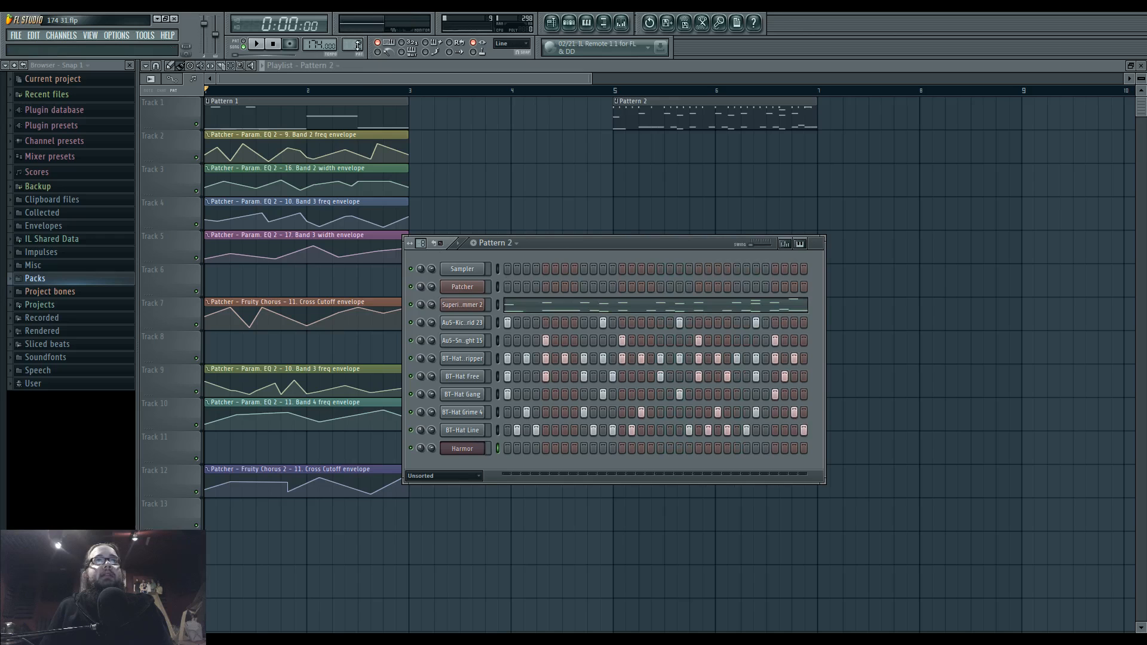
pyautogui.click(462, 448)
pyautogui.moveTo(668, 145); pyautogui.dragTo(656, 362)
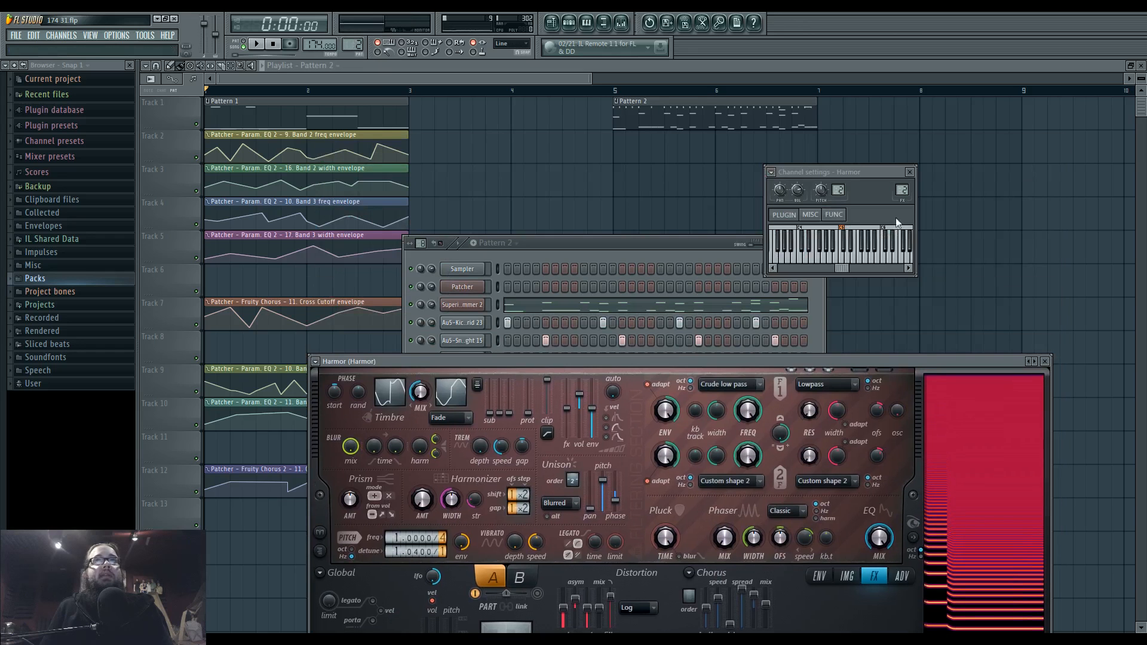
pyautogui.press('F9')
pyautogui.moveTo(902, 190); pyautogui.dragTo(901, 194)
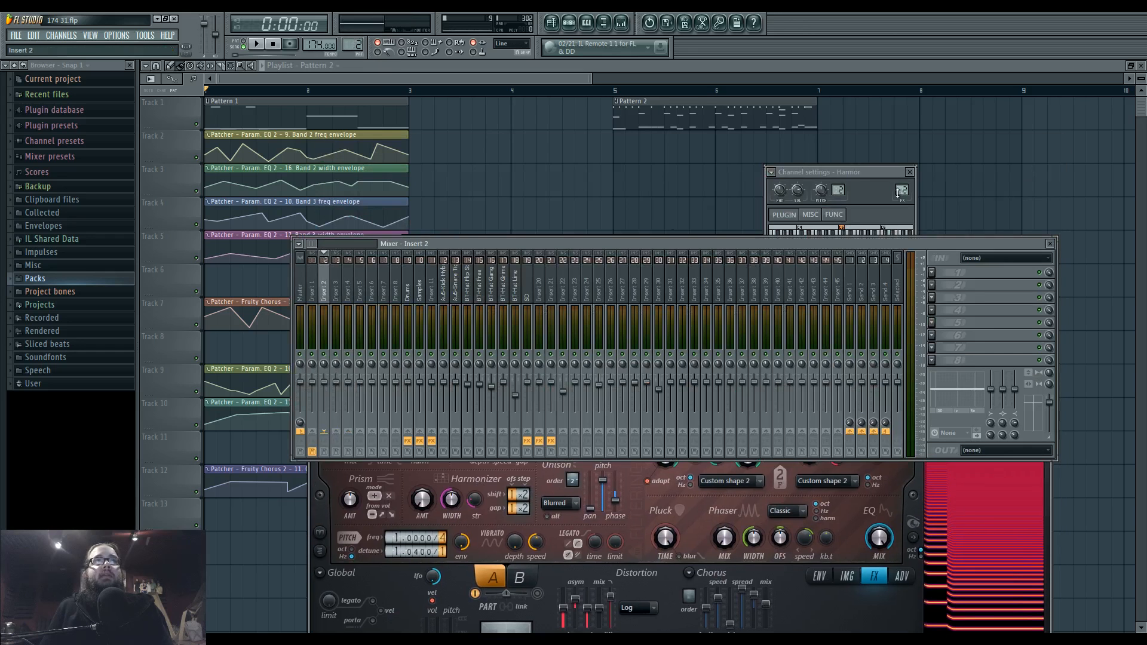
# - Select the empty pattern 3 and open the piano roll of the Harmor channel
pyautogui.click(569, 23)
pyautogui.rightClick(352, 44)
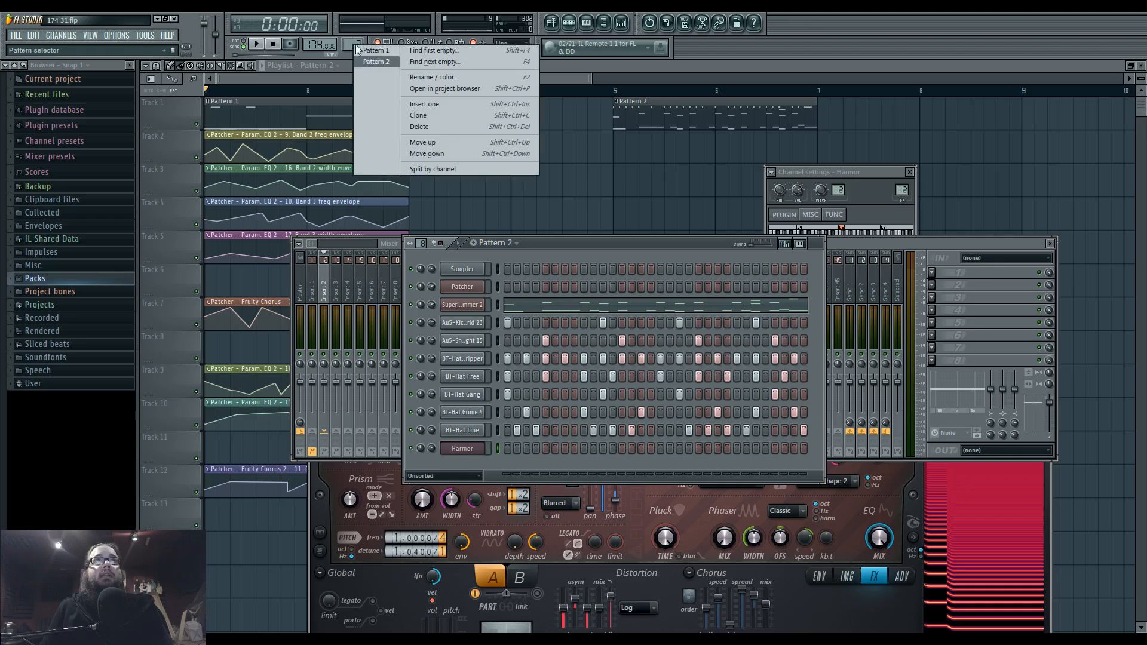
pyautogui.click(427, 51)
pyautogui.click(428, 39)
pyautogui.rightClick(466, 451)
pyautogui.click(491, 448)
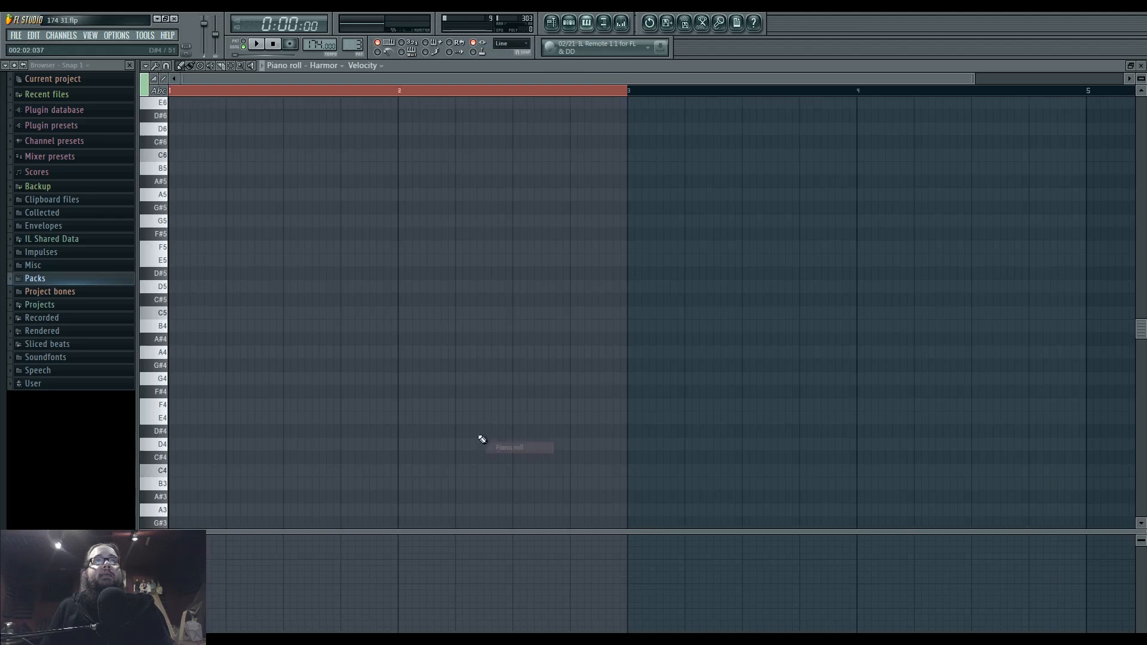
# - Clear the time selection and write two one-beat Harmor notes in bar 1, D5 on beat 1 and D4 on beat 2
pyautogui.keyDown('ctrl'); pyautogui.click(231, 90); pyautogui.keyUp('ctrl')
pyautogui.moveTo(176, 274); pyautogui.dragTo(159, 291)
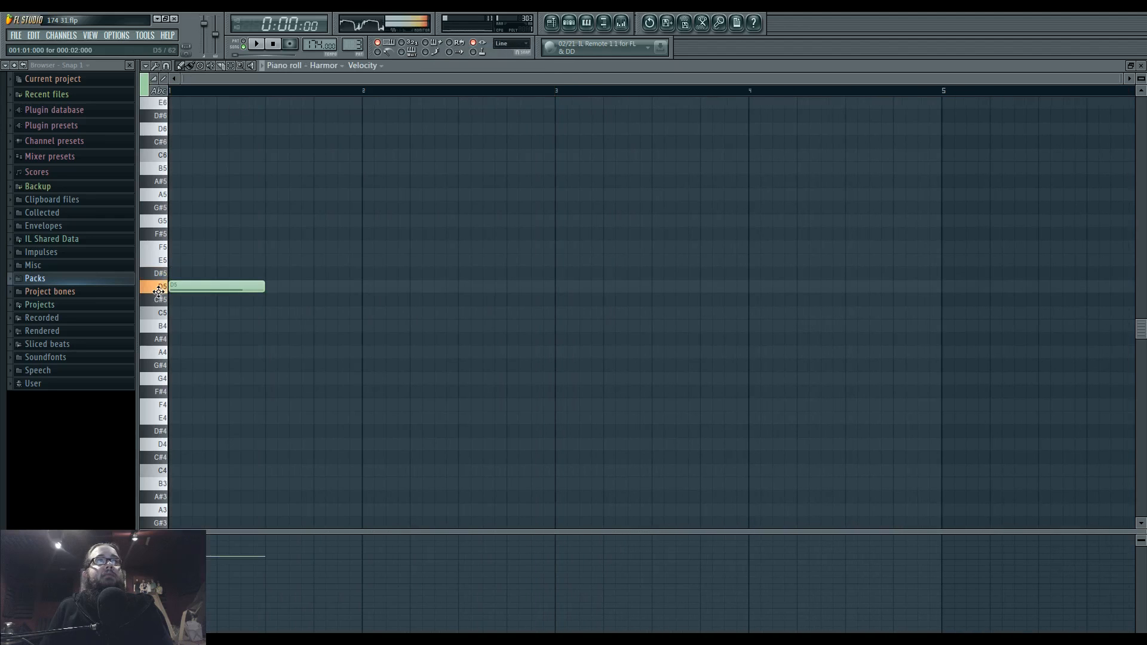
pyautogui.moveTo(261, 290); pyautogui.dragTo(202, 294)
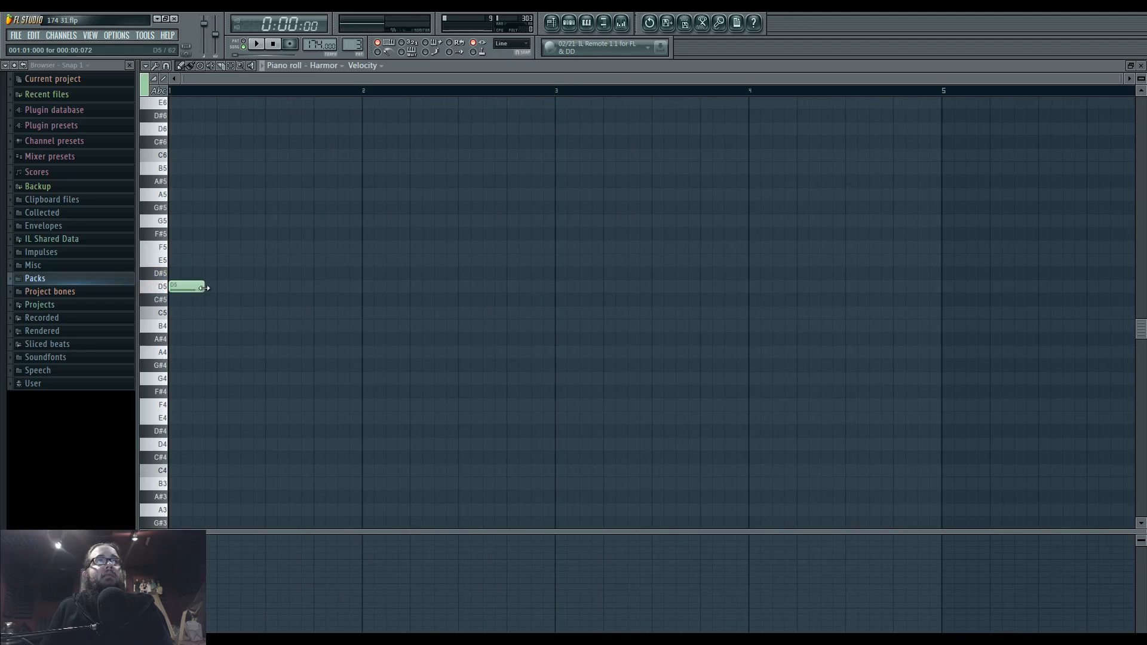
pyautogui.click(193, 453)
pyautogui.rightClick(194, 455)
pyautogui.click(195, 447)
pyautogui.click(255, 45)
pyautogui.moveTo(191, 287); pyautogui.dragTo(216, 287)
pyautogui.rightClick(208, 445)
pyautogui.click(220, 444)
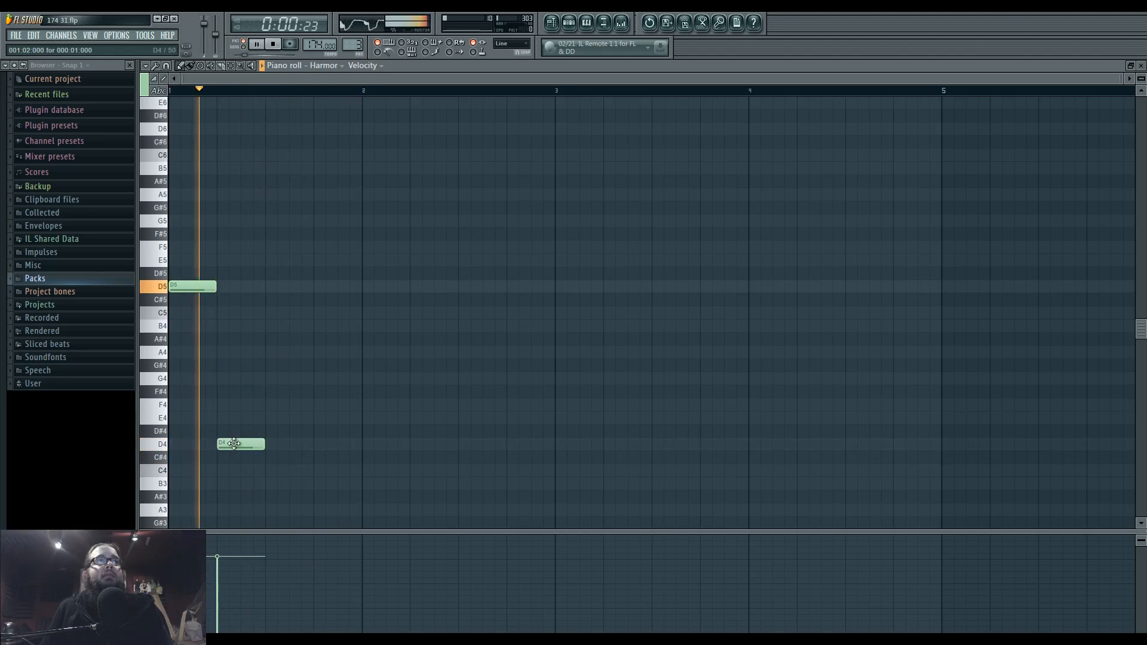
# - Try a one-beat slide note at C#5 and A#4 under the opening D5, and delete it
pyautogui.scroll(2, 246, 305)
pyautogui.scroll(-2, 246, 306)
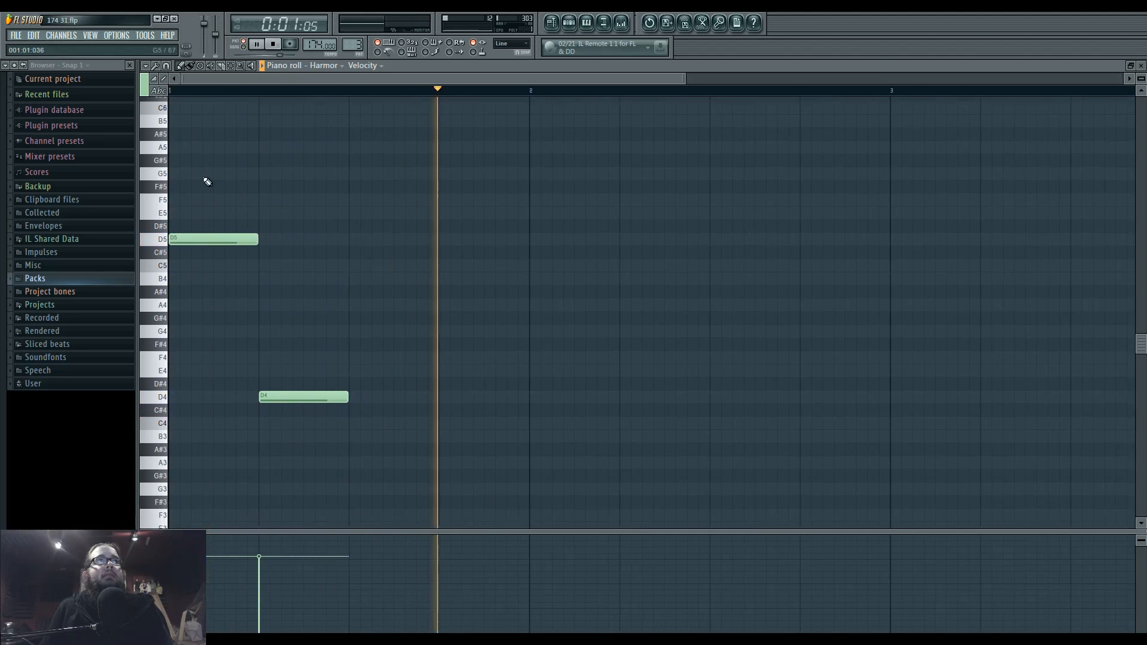
pyautogui.click(154, 79)
pyautogui.moveTo(173, 252); pyautogui.dragTo(162, 265)
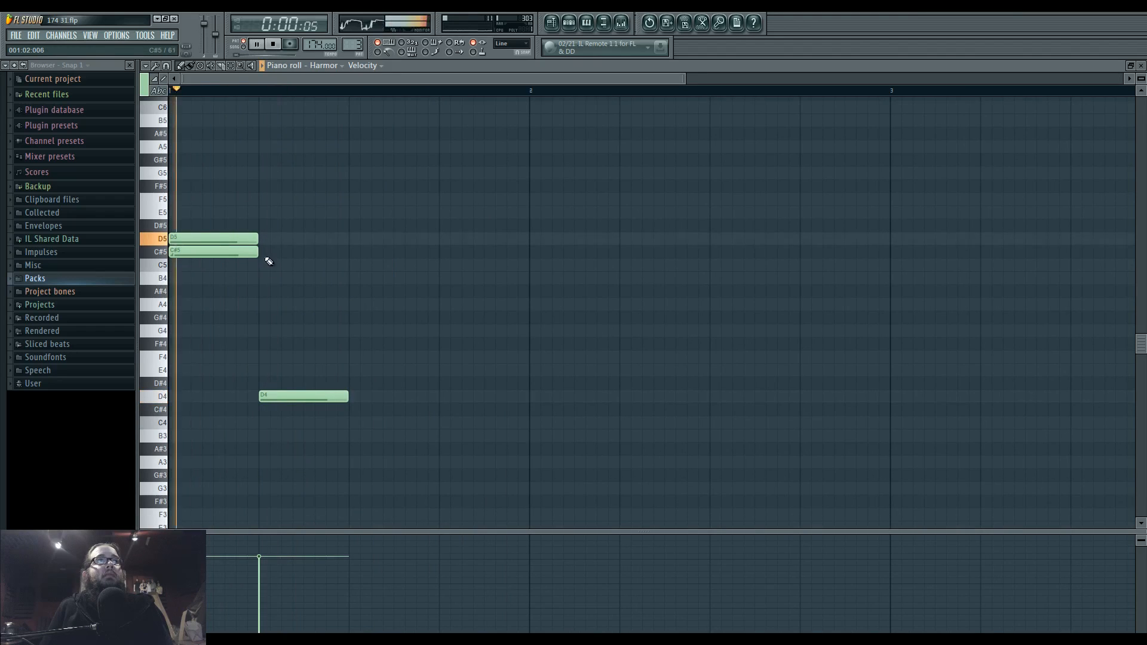
pyautogui.moveTo(254, 254); pyautogui.dragTo(220, 255)
pyautogui.moveTo(204, 256); pyautogui.dragTo(203, 296)
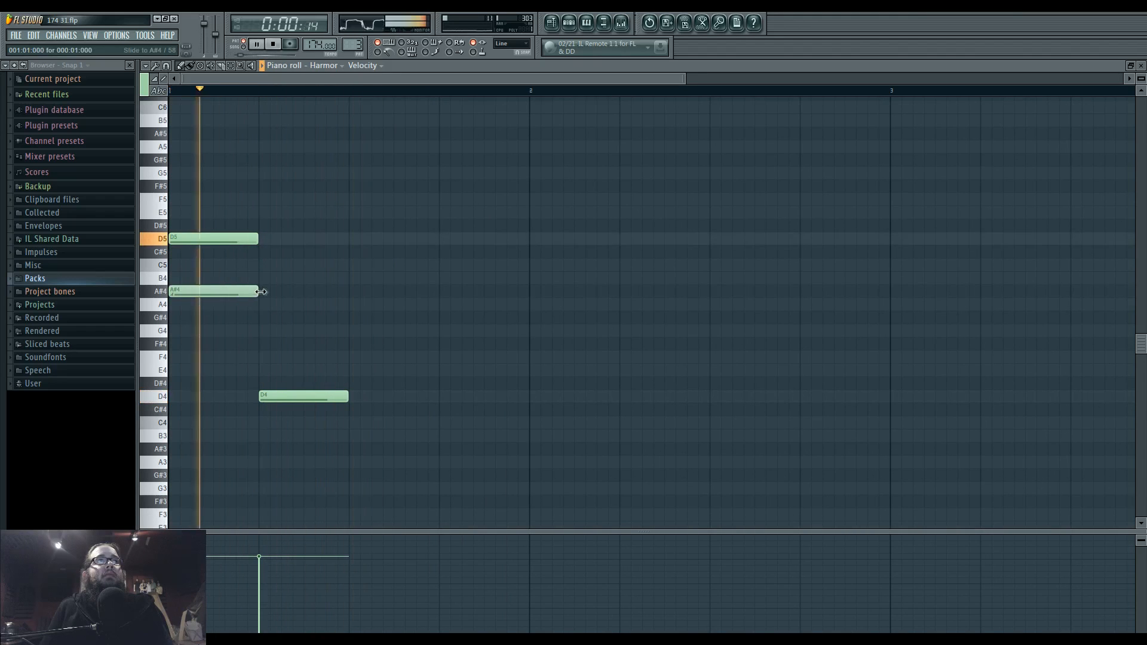
pyautogui.rightClick(236, 293)
pyautogui.scroll(3, 236, 298)
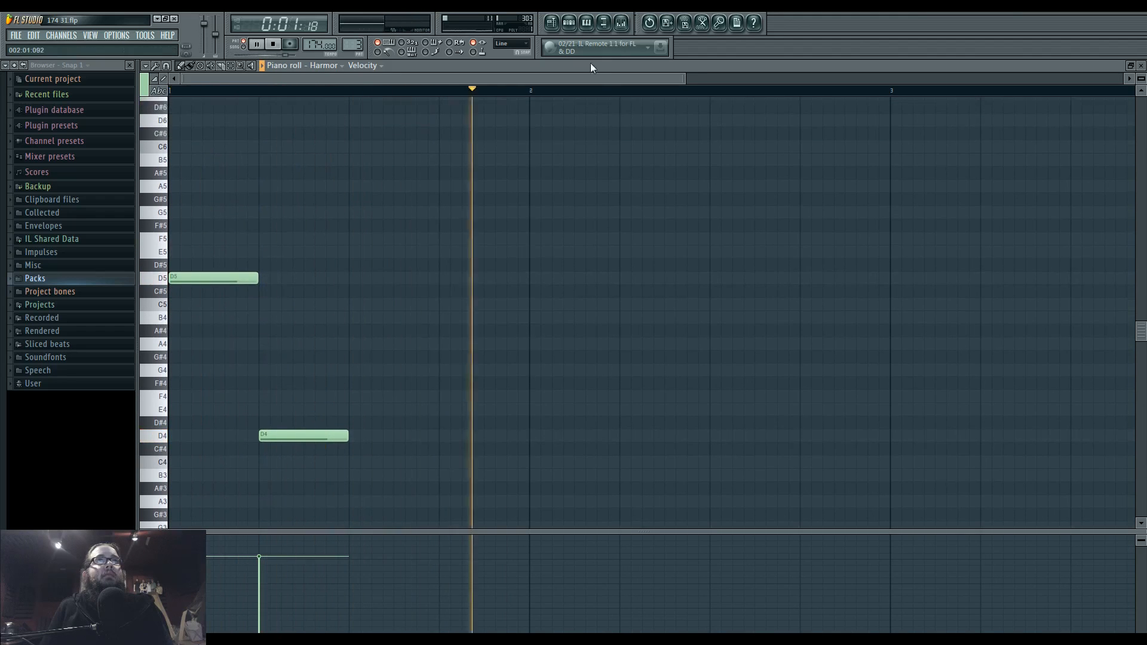
# - Load Fruity Parametric EQ 2 on mixer Insert 2 and shape its curve with a deep cut on the teal band
pyautogui.press('F6')
pyautogui.click(468, 449)
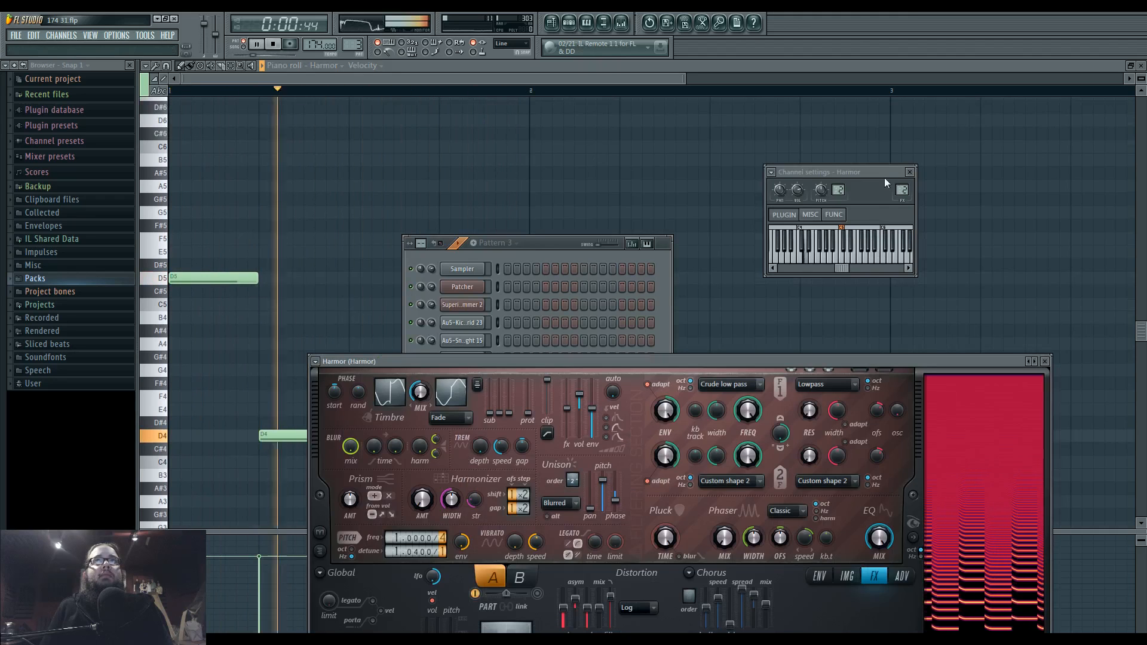
pyautogui.press('F9')
pyautogui.click(932, 274)
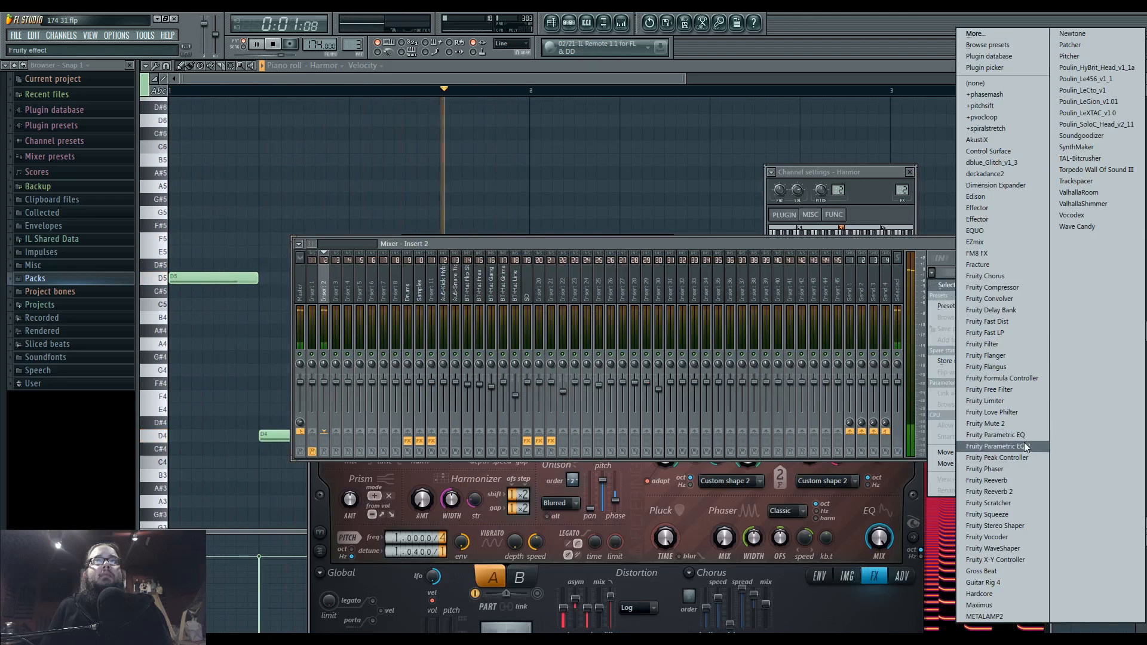
pyautogui.click(989, 447)
pyautogui.moveTo(303, 239); pyautogui.dragTo(362, 228)
pyautogui.moveTo(328, 246); pyautogui.dragTo(301, 229)
pyautogui.moveTo(362, 227)
pyautogui.mouseDown()
pyautogui.moveTo(359, 246)
pyautogui.moveTo(346, 245)
pyautogui.moveTo(372, 235)
pyautogui.mouseUp()
pyautogui.moveTo(302, 229); pyautogui.dragTo(280, 267)
# - Bring Harmor into full view and set its pitch detune ratio to 2.0300
pyautogui.click(639, 509)
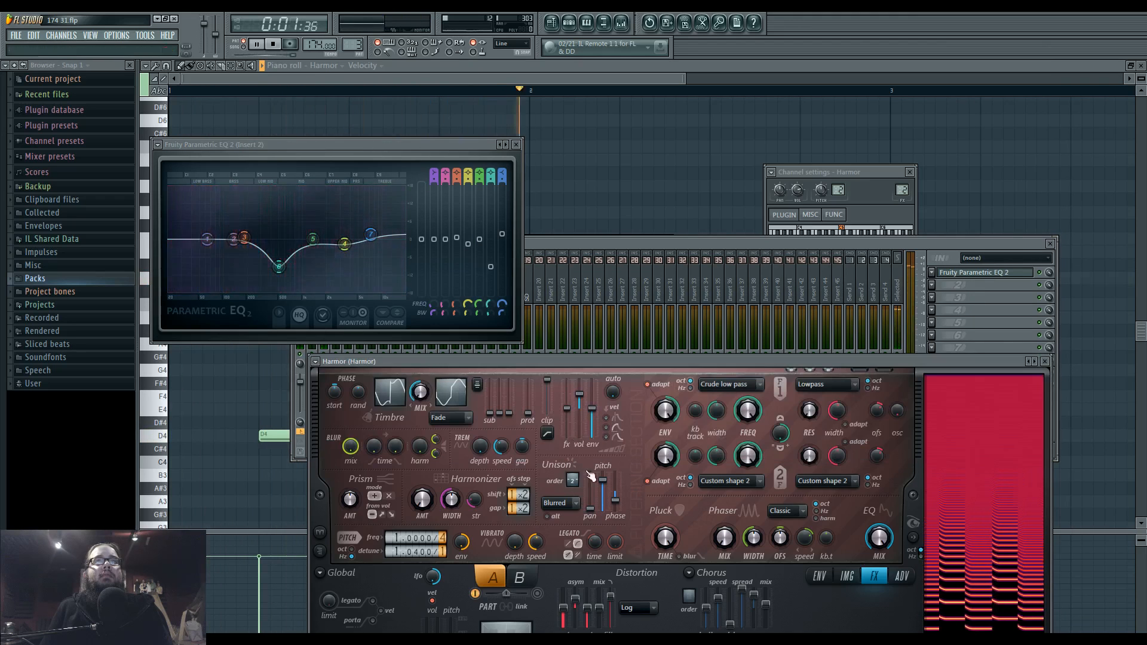
pyautogui.moveTo(619, 359); pyautogui.dragTo(600, 209)
pyautogui.scroll(1, 562, 327)
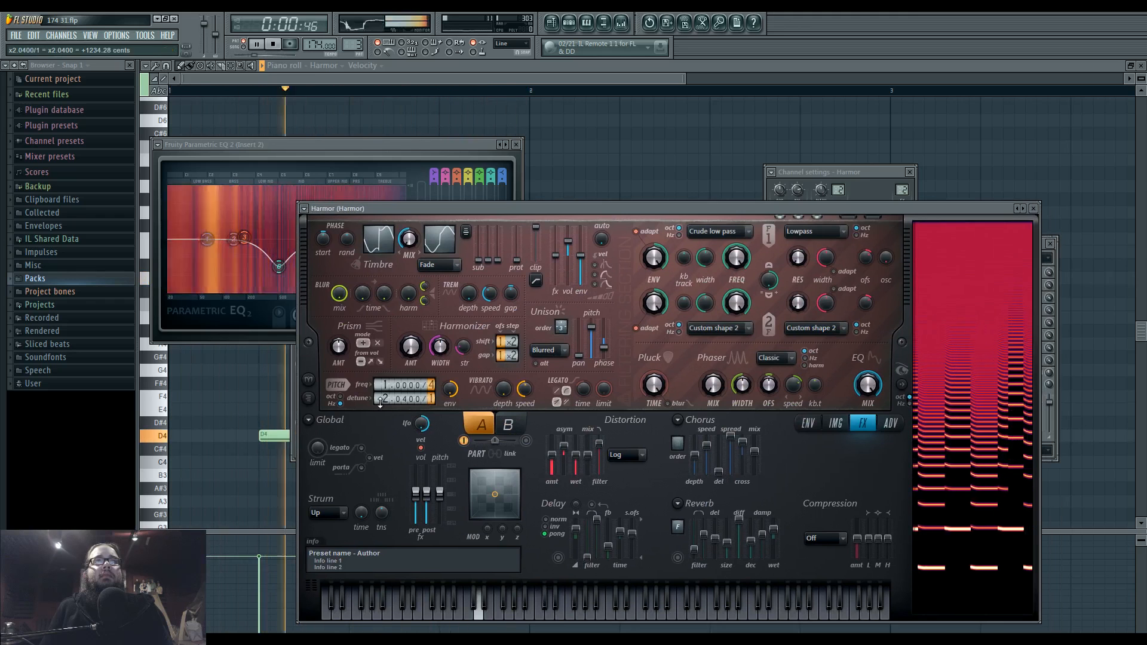
pyautogui.scroll(1, 380, 401)
pyautogui.scroll(-3, 404, 404)
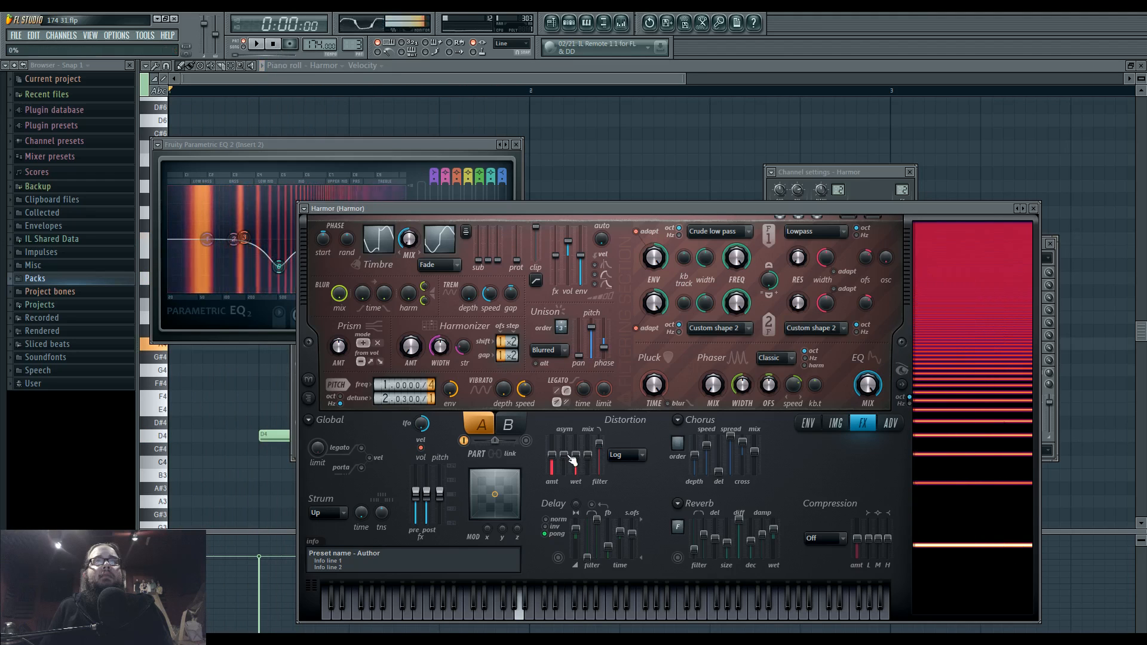
# - Set Harmor's distortion type to Hill with the distortion filter at about 16744 Hz, and audition the pattern
pyautogui.press('space')
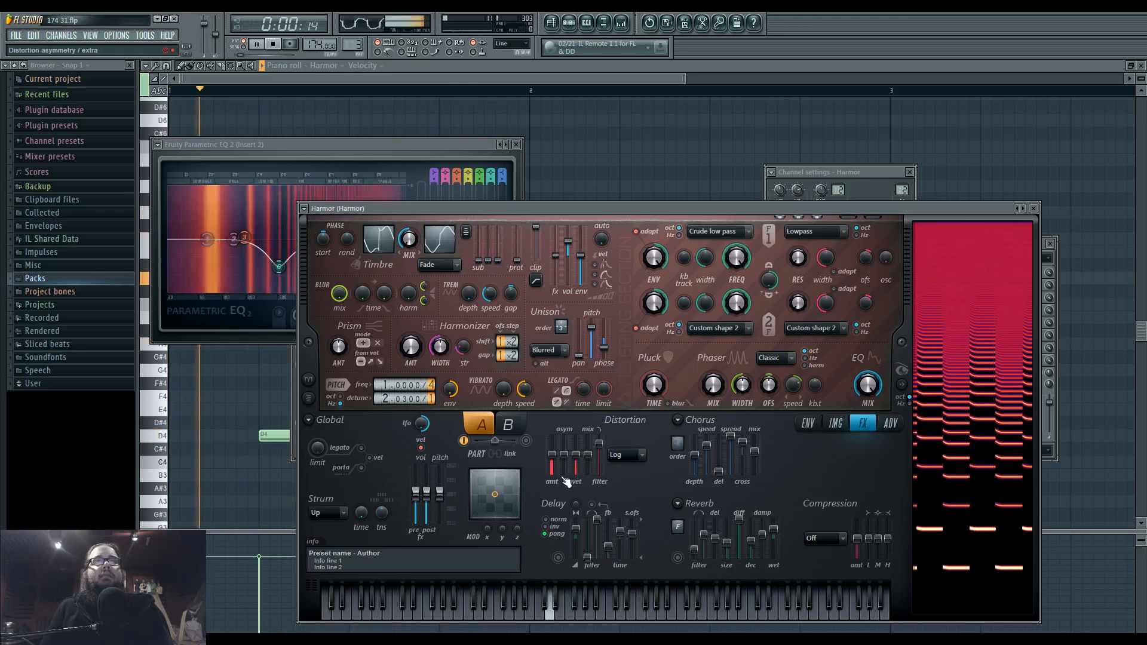
pyautogui.click(625, 454)
pyautogui.click(621, 468)
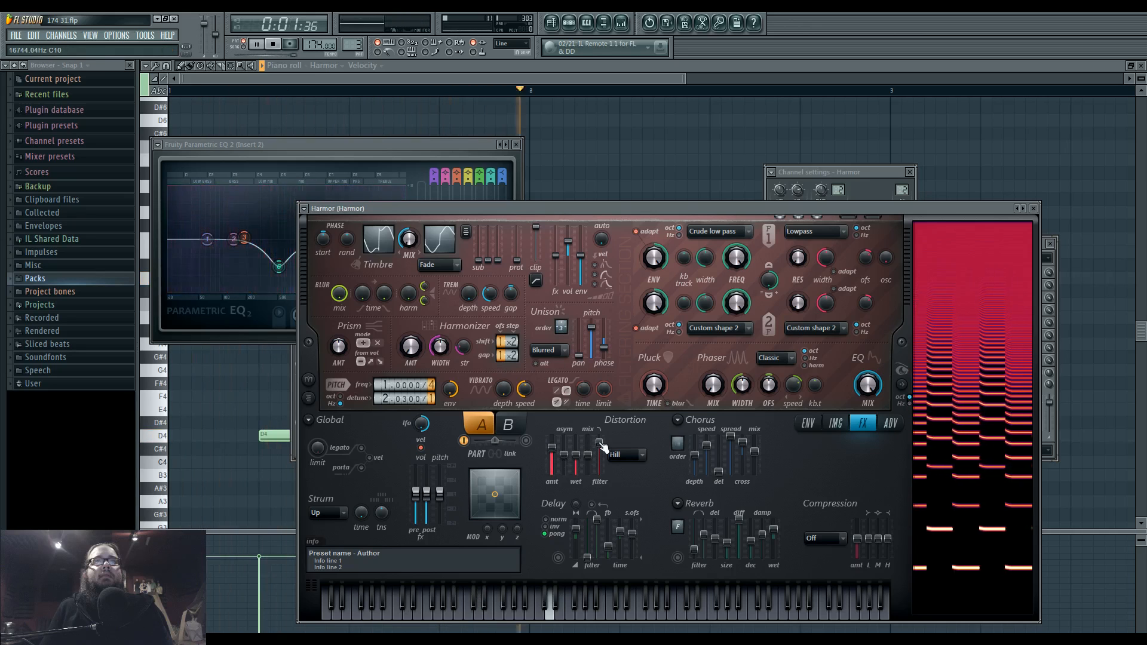
pyautogui.press('space')
pyautogui.press('space')
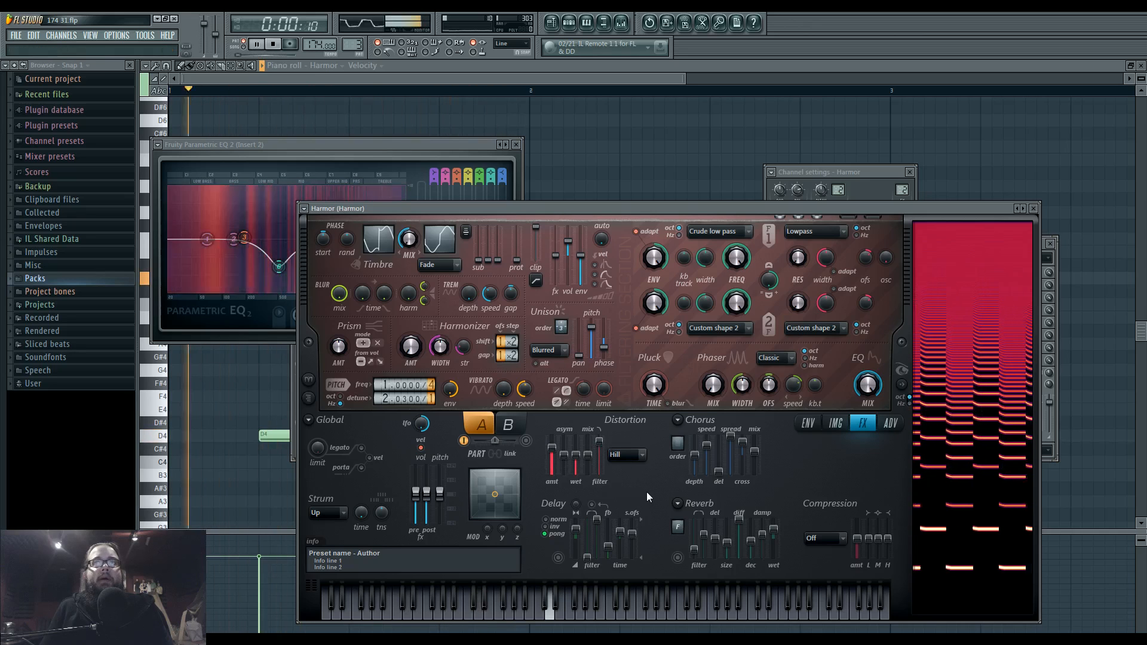
# - Drop Harmor's opening note to D3 and add a short D5 slide note at its start
pyautogui.press('F12')
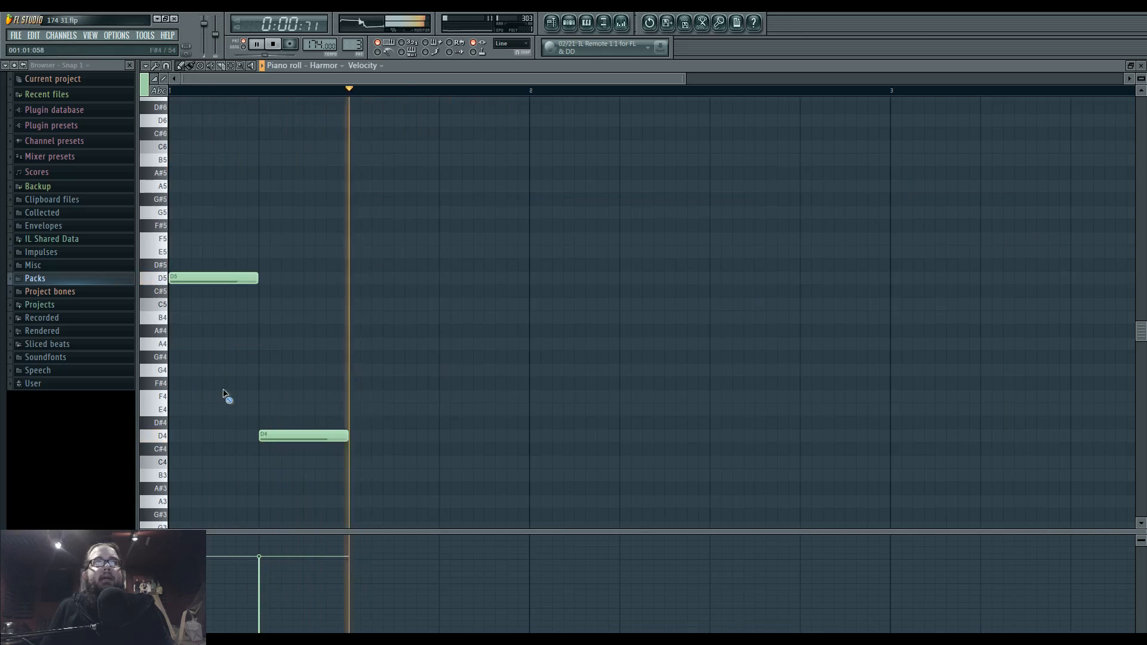
pyautogui.moveTo(182, 305); pyautogui.dragTo(207, 509)
pyautogui.click(154, 79)
pyautogui.click(173, 114)
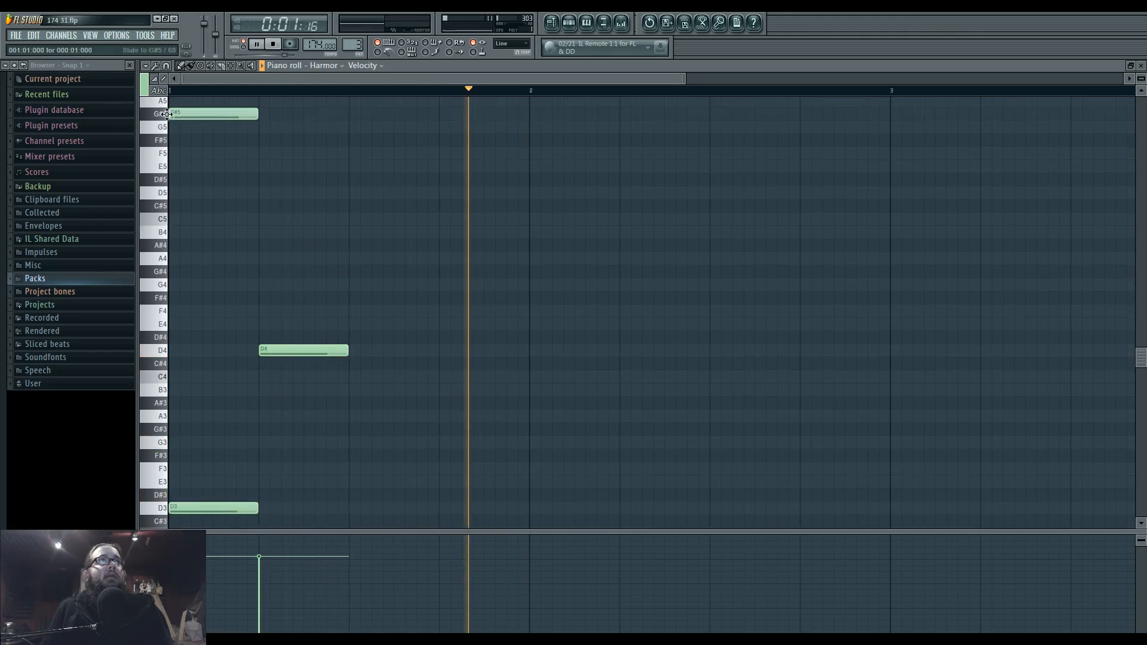
pyautogui.moveTo(256, 114)
pyautogui.mouseDown()
pyautogui.moveTo(190, 114)
pyautogui.moveTo(171, 169)
pyautogui.moveTo(184, 202)
pyautogui.mouseUp()
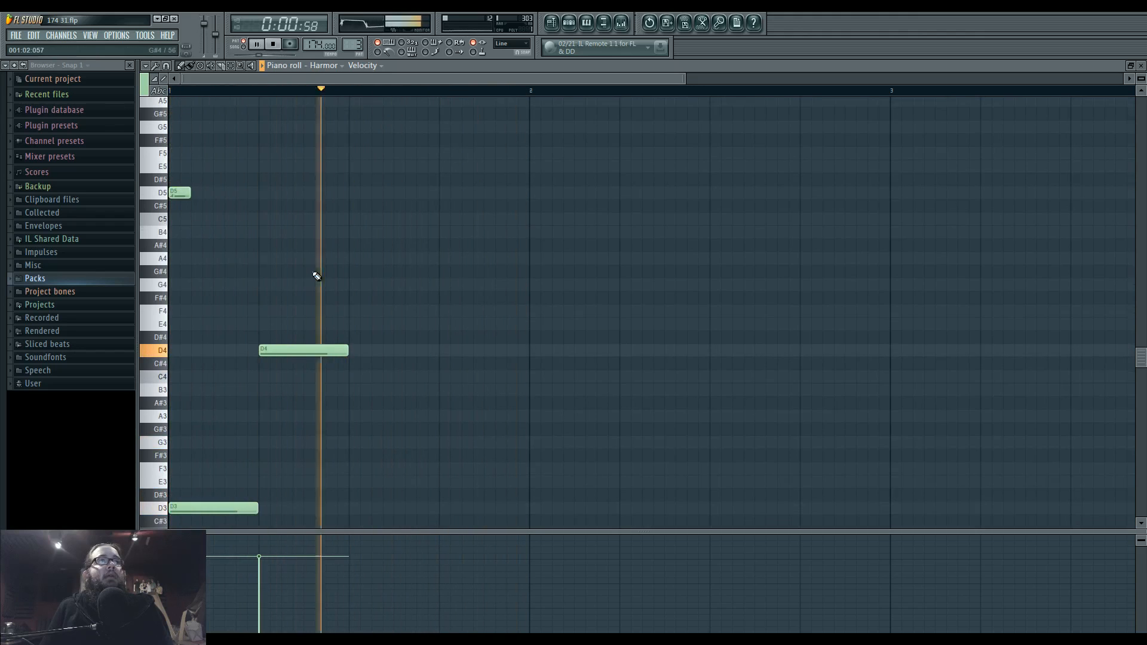
# - Move the Pattern 2 clip to bar 8 on Track 1 of the playlist
pyautogui.press('F5')
pyautogui.click(531, 259)
pyautogui.moveTo(567, 254); pyautogui.dragTo(952, 248)
pyautogui.moveTo(582, 123); pyautogui.dragTo(944, 316)
pyautogui.moveTo(678, 123); pyautogui.dragTo(972, 130)
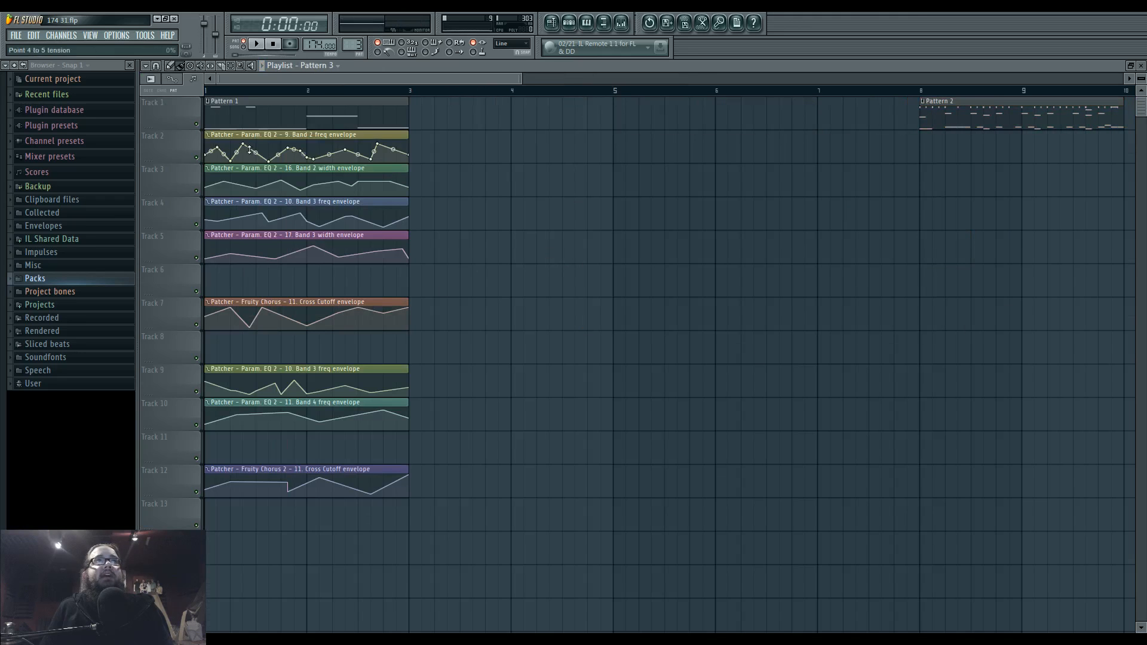
pyautogui.scroll(3, 430, 361)
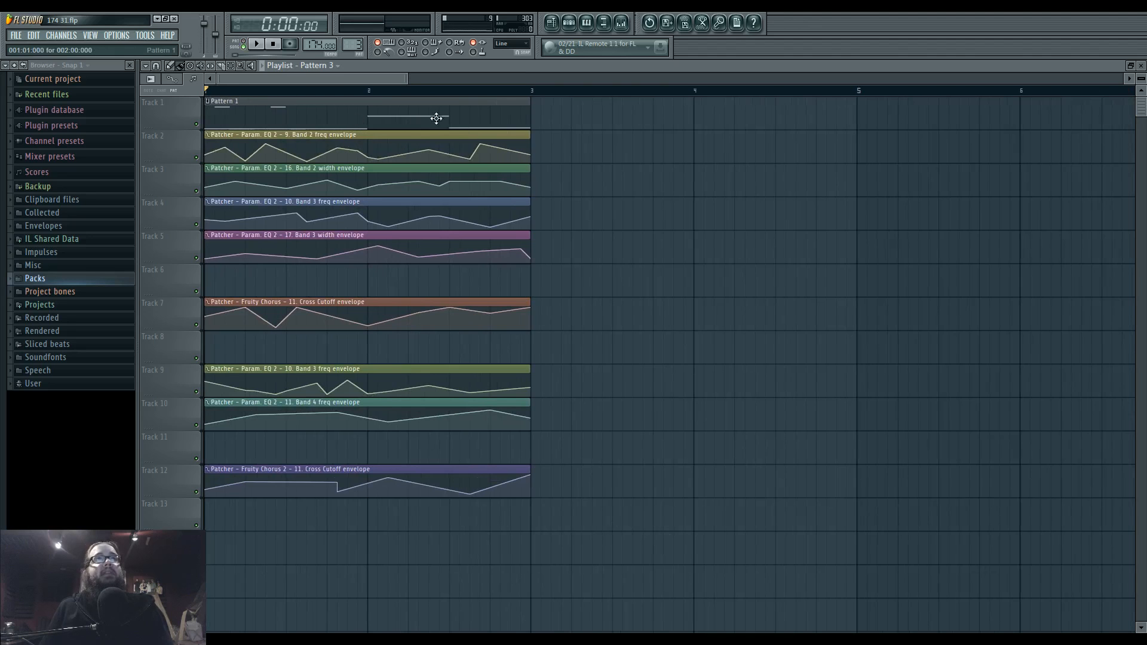
# - Extend Pattern 1's Patcher part into bars 3 and 4 with a one-bar D4, a short D5 slide, a short G#3 and an E4
pyautogui.press('space')
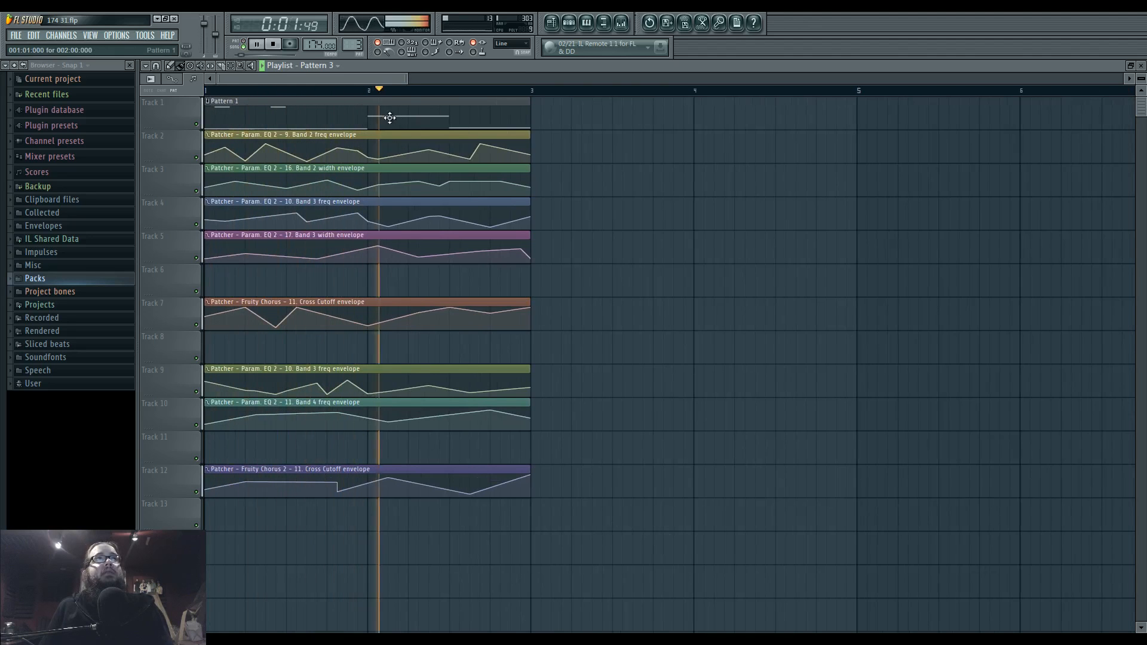
pyautogui.doubleClick(426, 117)
pyautogui.press('space')
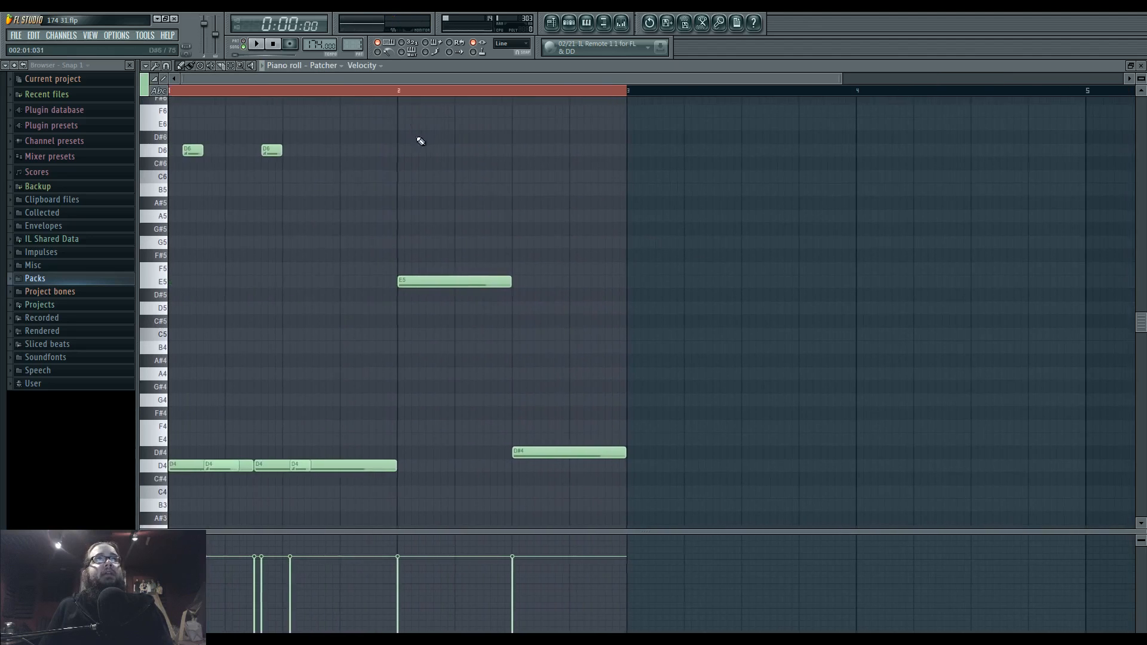
pyautogui.scroll(-2, 400, 95)
pyautogui.click(500, 467)
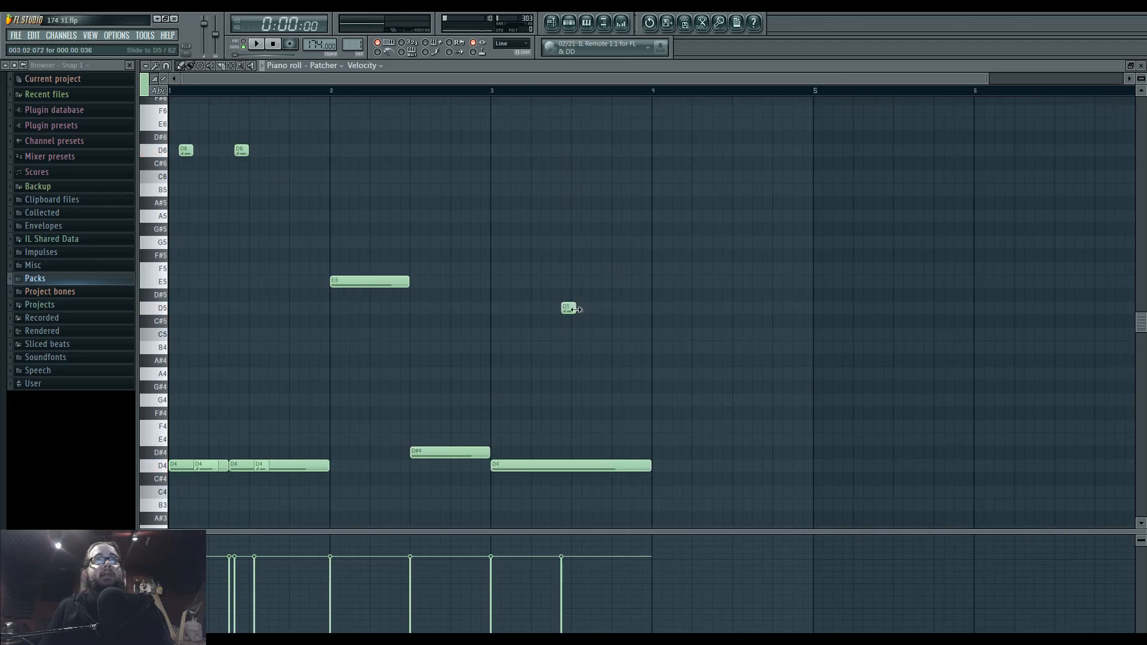
pyautogui.moveTo(625, 505); pyautogui.dragTo(627, 524)
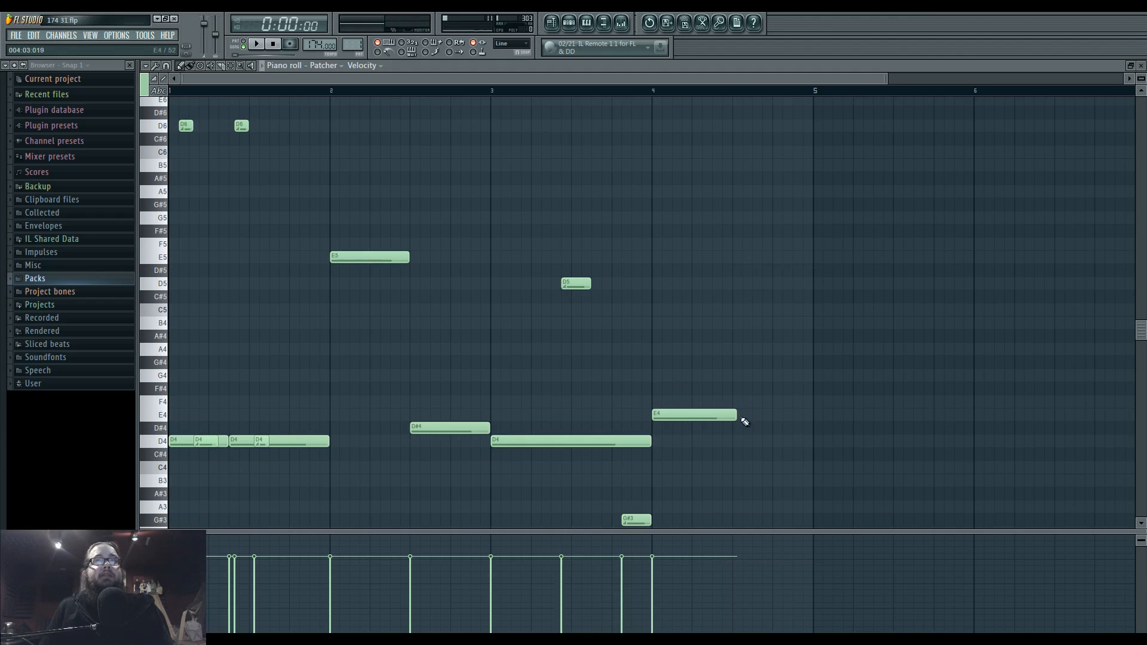
pyautogui.press('space')
# - Lengthen the Pattern 1 clip and all eight Patcher automation clips in the playlist to end at bar 5
pyautogui.press('F5')
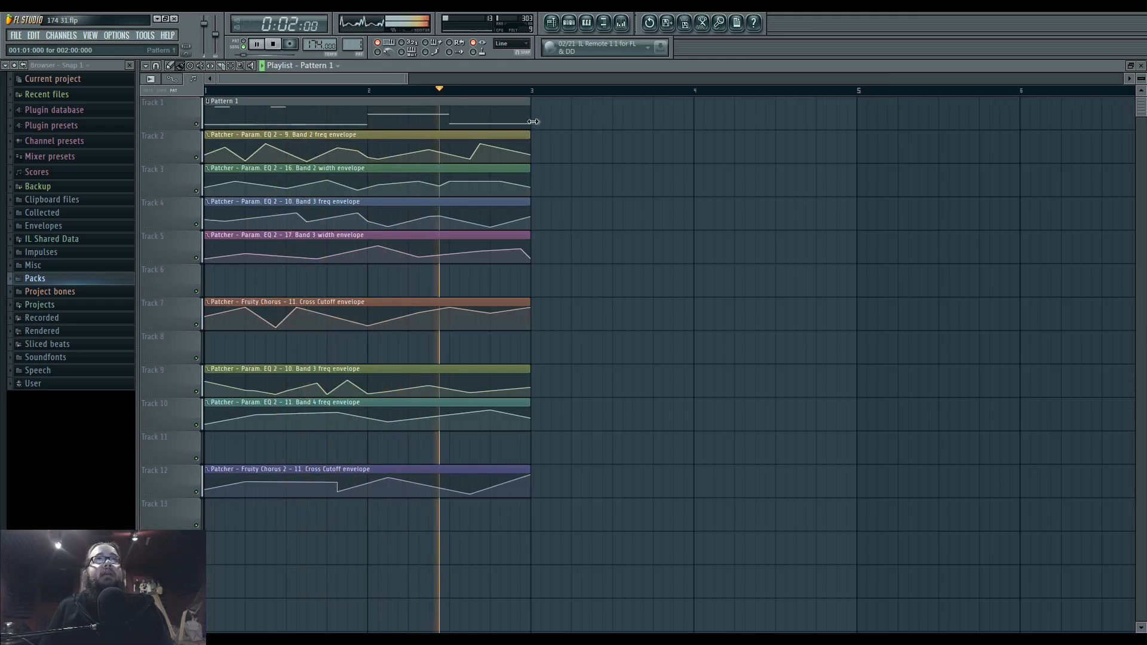
pyautogui.moveTo(533, 122); pyautogui.dragTo(857, 121)
pyautogui.moveTo(508, 128); pyautogui.dragTo(576, 502)
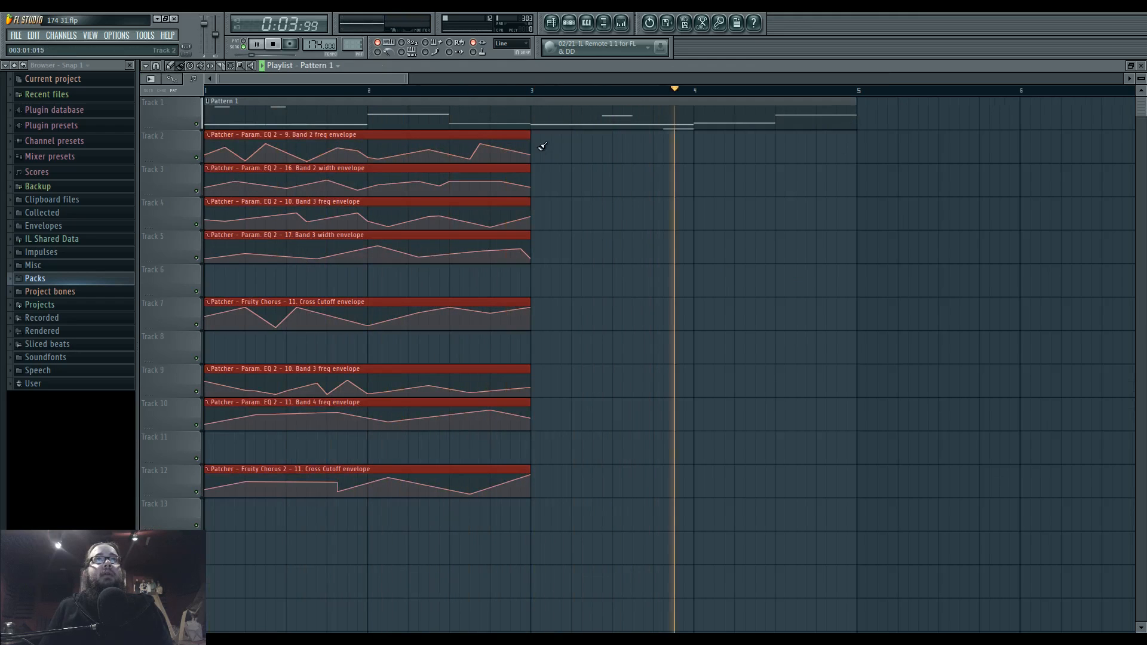
pyautogui.moveTo(542, 146); pyautogui.dragTo(854, 141)
pyautogui.press('space')
pyautogui.press('space')
# - Add rising and falling automation points through bars 3 and 4 of the Band 2 freq envelope on Track 2
pyautogui.rightClick(562, 150)
pyautogui.rightClick(582, 167)
pyautogui.hotkey('ctrl', 'z')
pyautogui.rightClick(581, 143)
pyautogui.rightClick(612, 159)
pyautogui.rightClick(685, 150)
pyautogui.moveTo(684, 150); pyautogui.dragTo(663, 146)
pyautogui.rightClick(704, 157)
pyautogui.rightClick(715, 160)
pyautogui.rightClick(745, 148)
pyautogui.rightClick(796, 149)
pyautogui.rightClick(836, 154)
pyautogui.rightClick(847, 149)
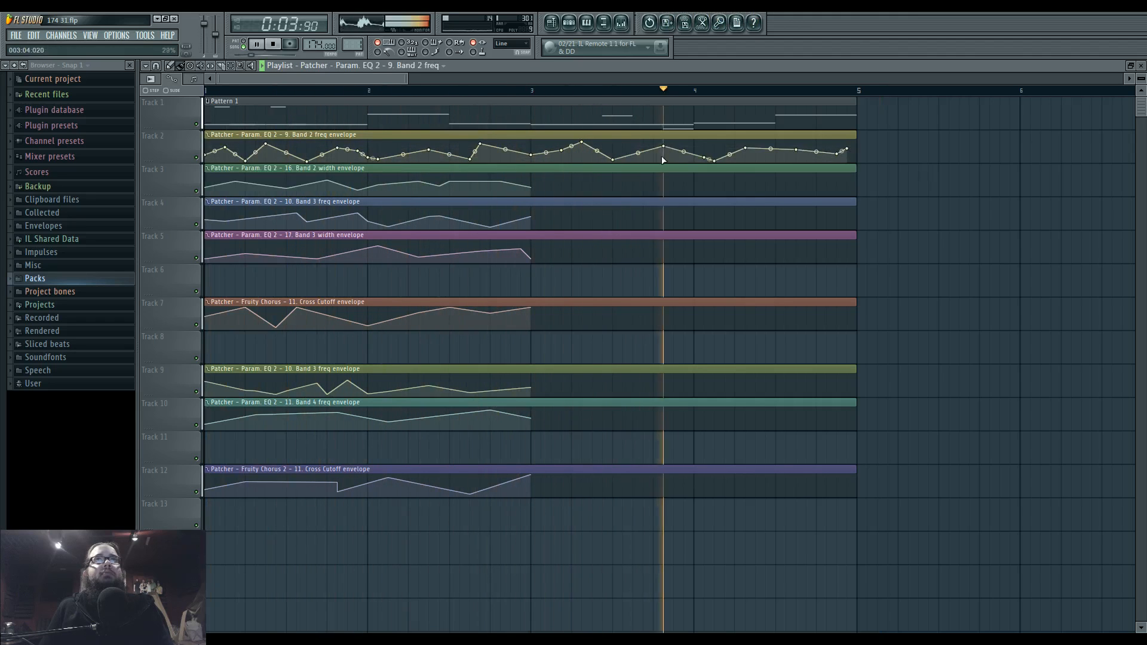
# - Continue the Band 2 width envelope on Track 3 through bars 3 and 4 with a peak around mid-bar 3
pyautogui.rightClick(551, 191)
pyautogui.rightClick(581, 184)
pyautogui.rightClick(602, 174)
pyautogui.rightClick(653, 190)
pyautogui.rightClick(684, 189)
pyautogui.rightClick(723, 182)
pyautogui.rightClick(775, 191)
pyautogui.rightClick(847, 180)
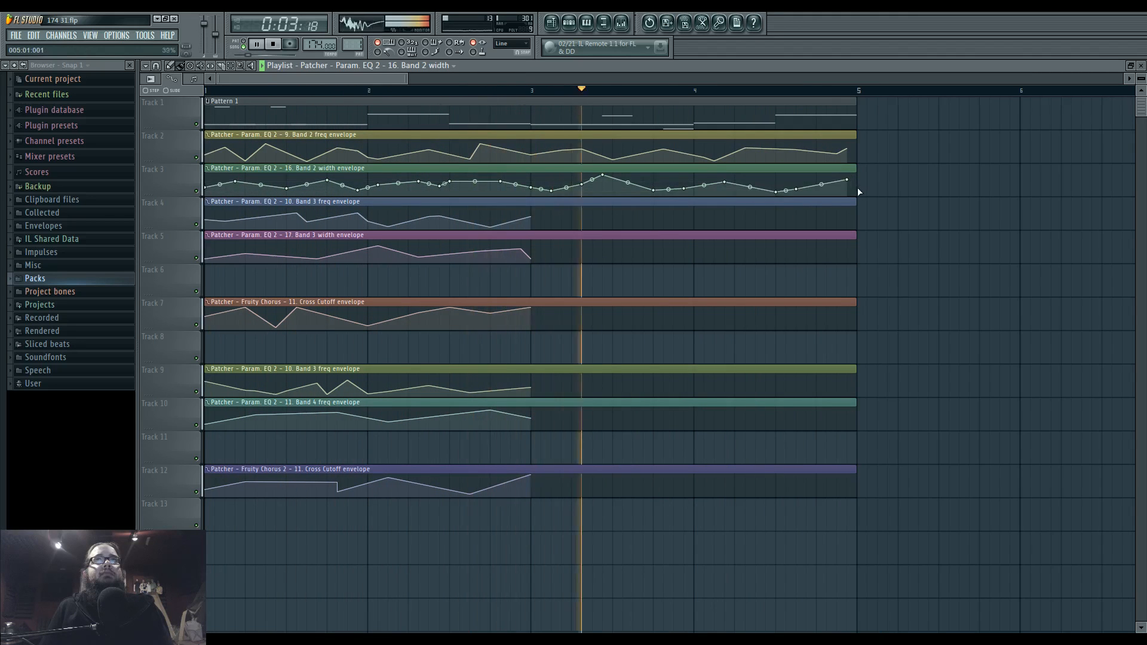
# - Continue the Band 3 freq envelope on Track 4 across bars 3 and 4, with a sharp drop past mid-bar 3
pyautogui.rightClick(551, 218)
pyautogui.rightClick(613, 210)
pyautogui.rightClick(622, 226)
pyautogui.rightClick(683, 215)
pyautogui.rightClick(745, 215)
pyautogui.rightClick(755, 212)
pyautogui.rightClick(788, 224)
pyautogui.rightClick(826, 215)
pyautogui.rightClick(837, 223)
# - Draw gentle rises and dips through bars 3 and 4 of the Band 3 width envelope on Track 5
pyautogui.rightClick(551, 245)
pyautogui.rightClick(571, 258)
pyautogui.rightClick(663, 249)
pyautogui.rightClick(683, 251)
pyautogui.rightClick(724, 260)
pyautogui.rightClick(786, 247)
pyautogui.rightClick(836, 251)
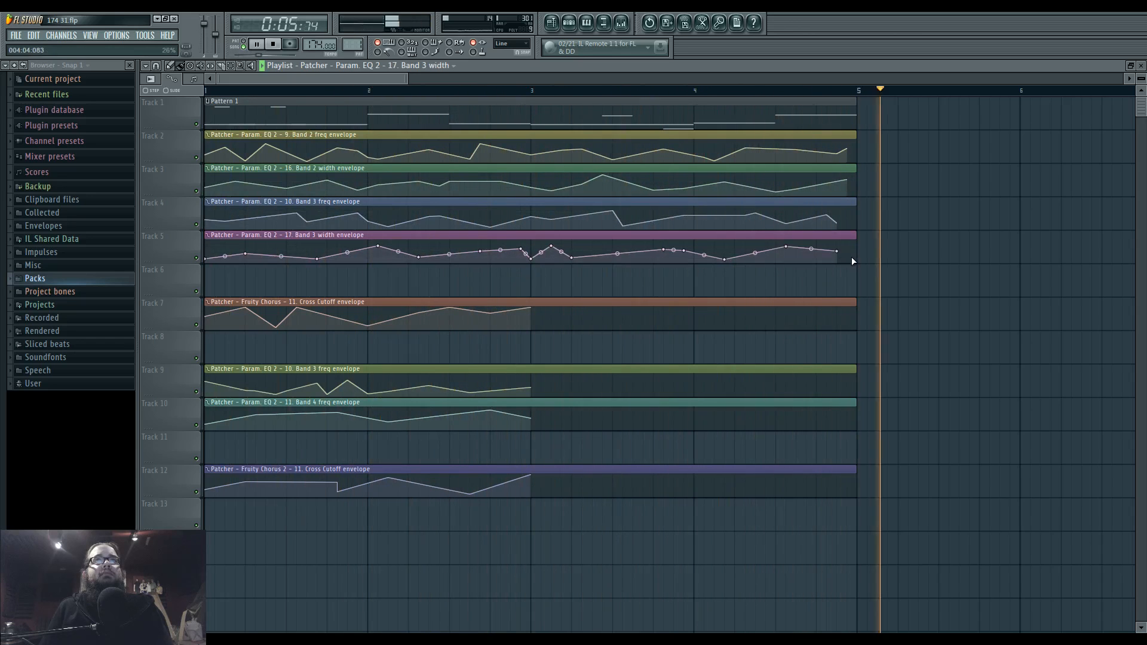
# - Extend Track 7's Fruity Chorus Cross Cutoff envelope, falling to zero by mid-bar 3, holding until bar 4, and peaking early in bar 4
pyautogui.rightClick(572, 318)
pyautogui.rightClick(612, 329)
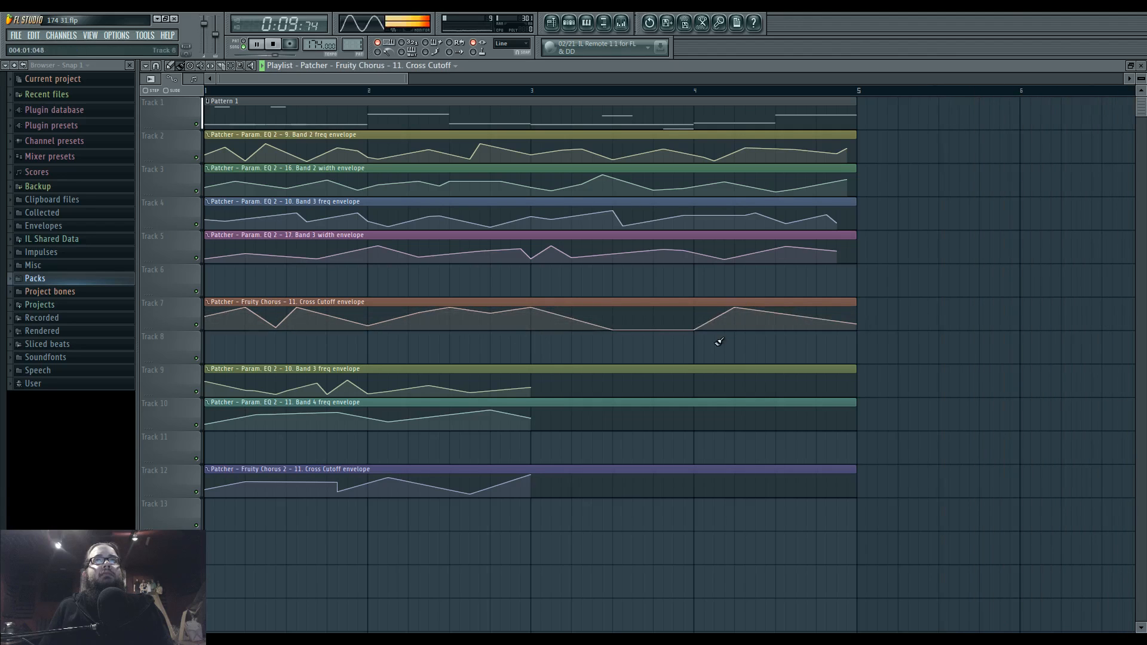
pyautogui.press('space')
# - Add alternating high and low points through bars 3 and 4 of the Band 3 freq envelope on Track 9
pyautogui.rightClick(572, 378)
pyautogui.rightClick(603, 394)
pyautogui.rightClick(684, 378)
pyautogui.rightClick(745, 395)
pyautogui.rightClick(826, 389)
pyautogui.rightClick(847, 380)
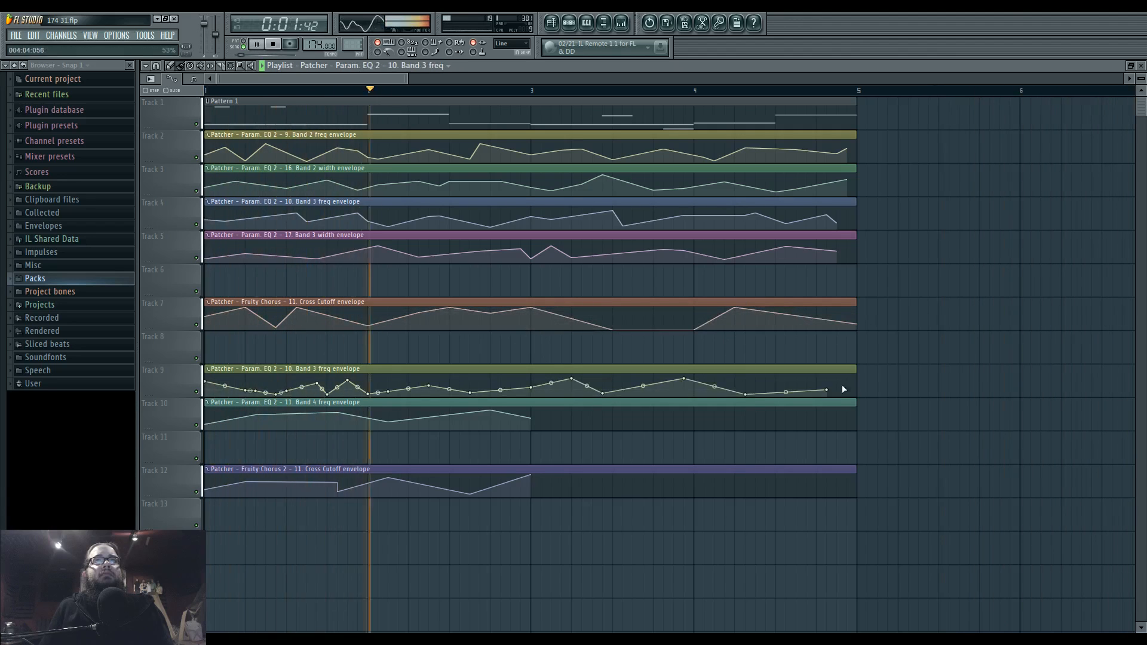
# - Continue the Band 4 freq envelope on Track 10 through bars 3 and 4 with gentle waves
pyautogui.rightClick(551, 420)
pyautogui.rightClick(571, 421)
pyautogui.rightClick(622, 417)
pyautogui.rightClick(673, 414)
pyautogui.rightClick(734, 424)
pyautogui.rightClick(775, 418)
pyautogui.rightClick(816, 412)
pyautogui.rightClick(847, 418)
# - Extend Track 12's Fruity Chorus 2 Cross Cutoff envelope, holding high to mid-bar 3, bottoming at bar 4, and rising again
pyautogui.rightClick(571, 475)
pyautogui.rightClick(612, 475)
pyautogui.rightClick(653, 486)
pyautogui.rightClick(693, 497)
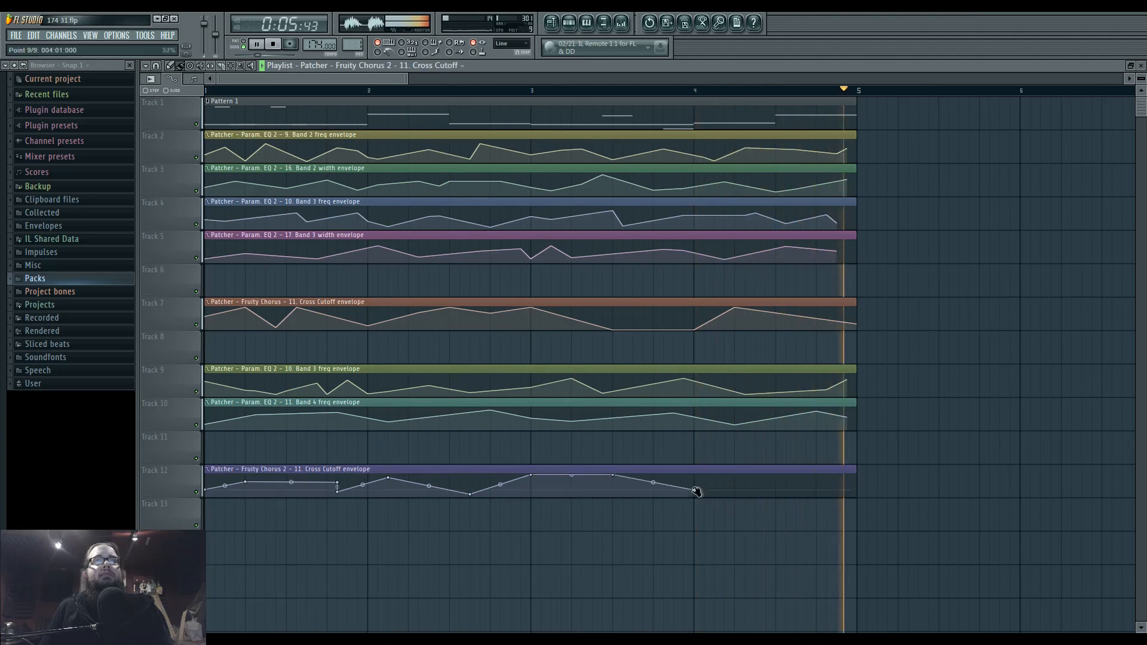
pyautogui.rightClick(755, 486)
pyautogui.rightClick(816, 475)
# - Move the final points of the envelopes on Tracks 2–5, 9 and 10 to bar 5, and adjust Track 9's point at bar 3
pyautogui.moveTo(847, 380); pyautogui.dragTo(857, 418)
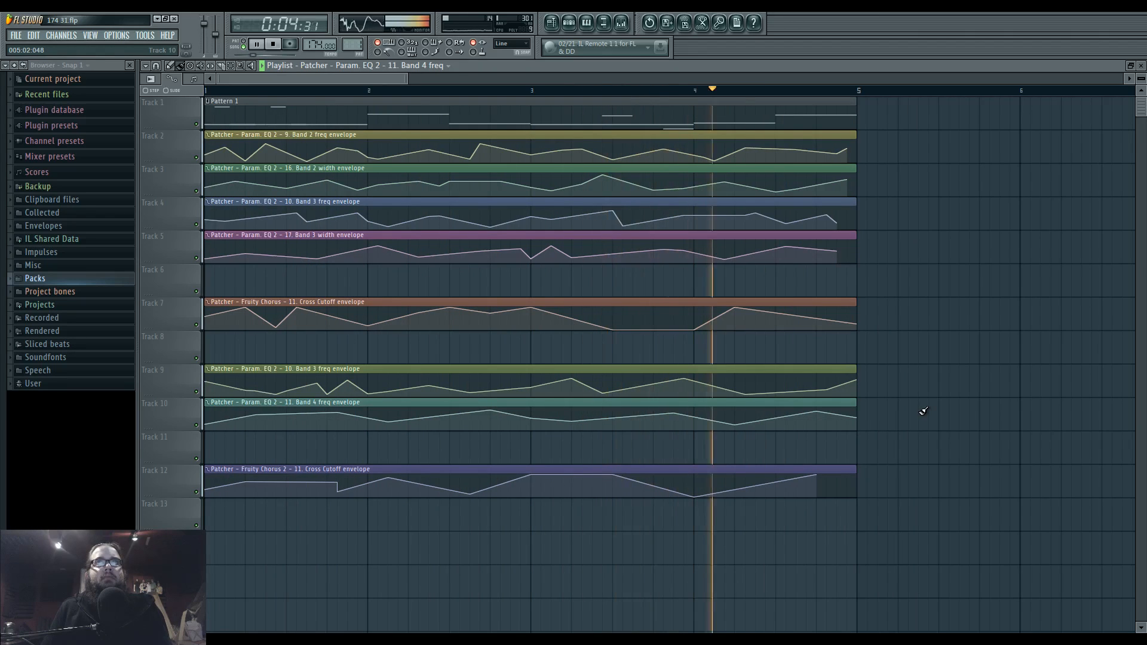
pyautogui.moveTo(847, 149); pyautogui.dragTo(856, 178)
pyautogui.moveTo(840, 224); pyautogui.dragTo(857, 252)
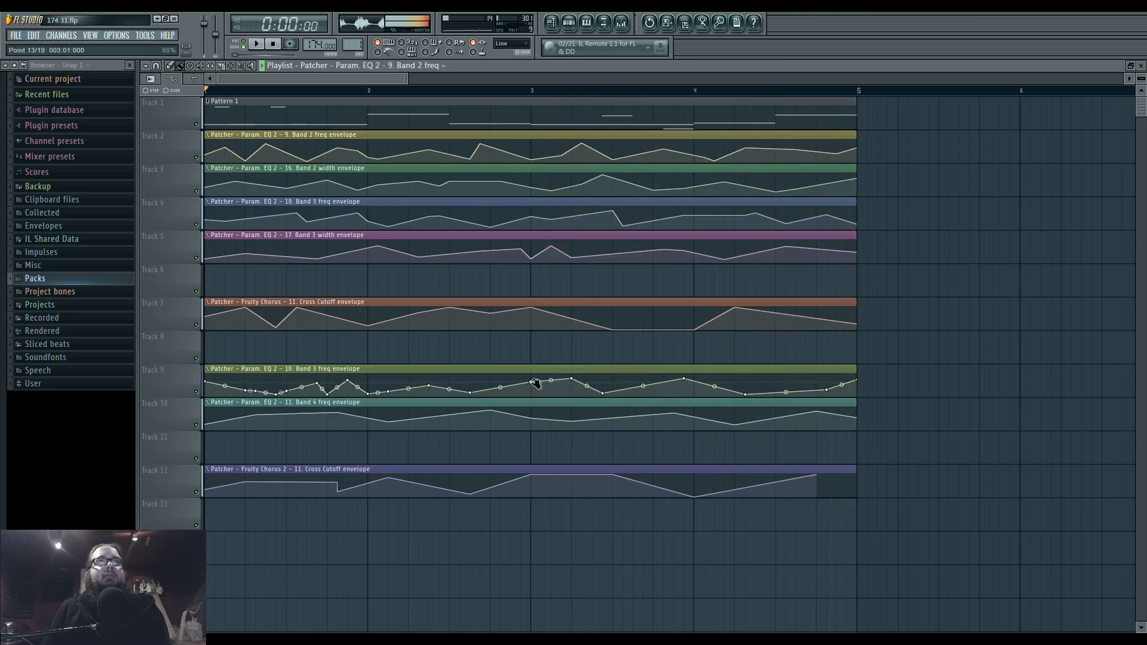
pyautogui.moveTo(572, 385); pyautogui.dragTo(530, 379)
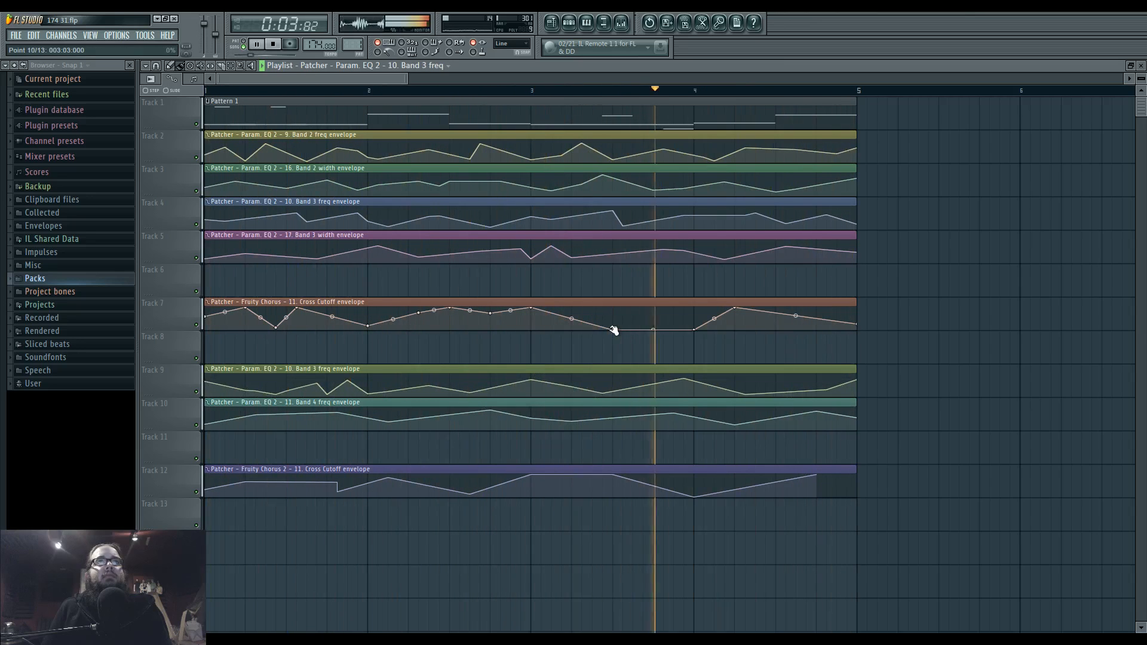
# - Reshape the Track 3 and Track 4 envelopes in bar 3, moving Track 3's peak just past the barline and adding a Track 4 point
pyautogui.moveTo(551, 190); pyautogui.dragTo(612, 213)
pyautogui.moveTo(573, 256)
pyautogui.mouseDown()
pyautogui.moveTo(579, 249)
pyautogui.moveTo(574, 258)
pyautogui.mouseUp()
pyautogui.moveTo(582, 192); pyautogui.dragTo(571, 225)
pyautogui.moveTo(683, 216); pyautogui.dragTo(787, 225)
pyautogui.rightClick(644, 215)
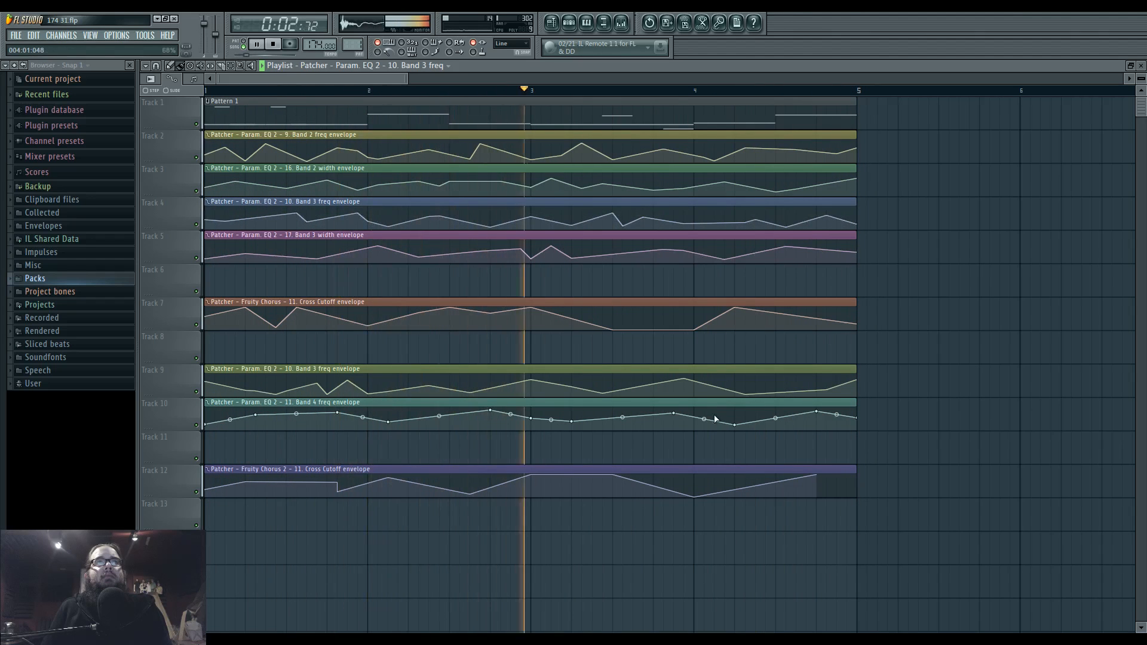
# - Add a bar 4 point to the Track 9 envelope and extra peaks and dips through bars 3 and 4 on Track 10
pyautogui.rightClick(796, 382)
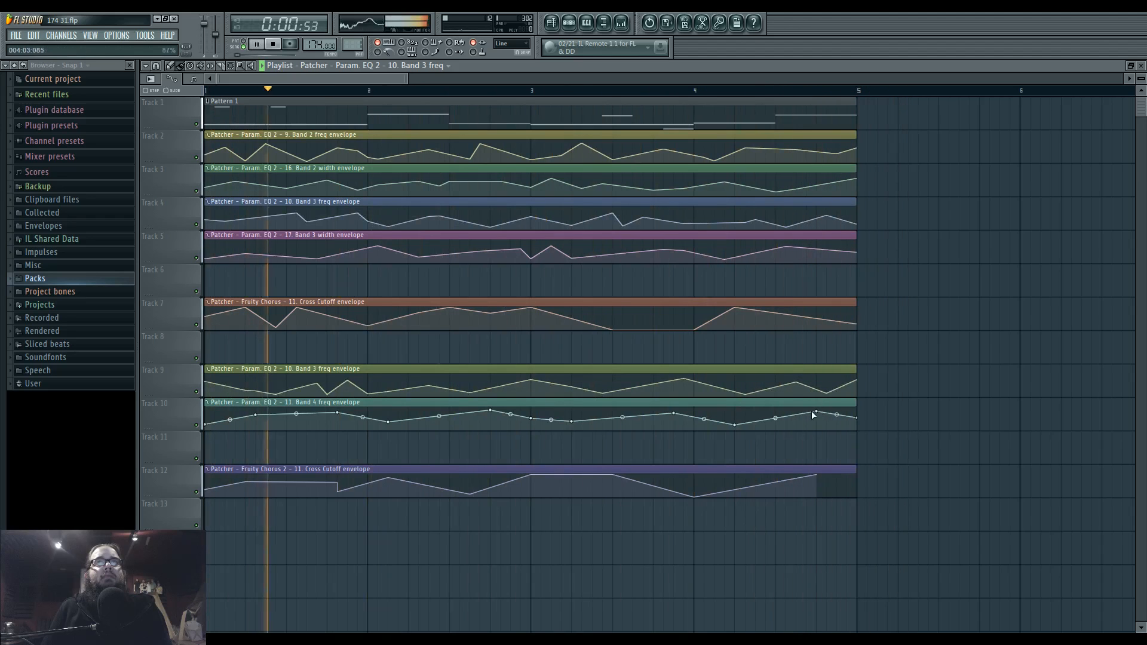
pyautogui.rightClick(794, 425)
pyautogui.rightClick(765, 411)
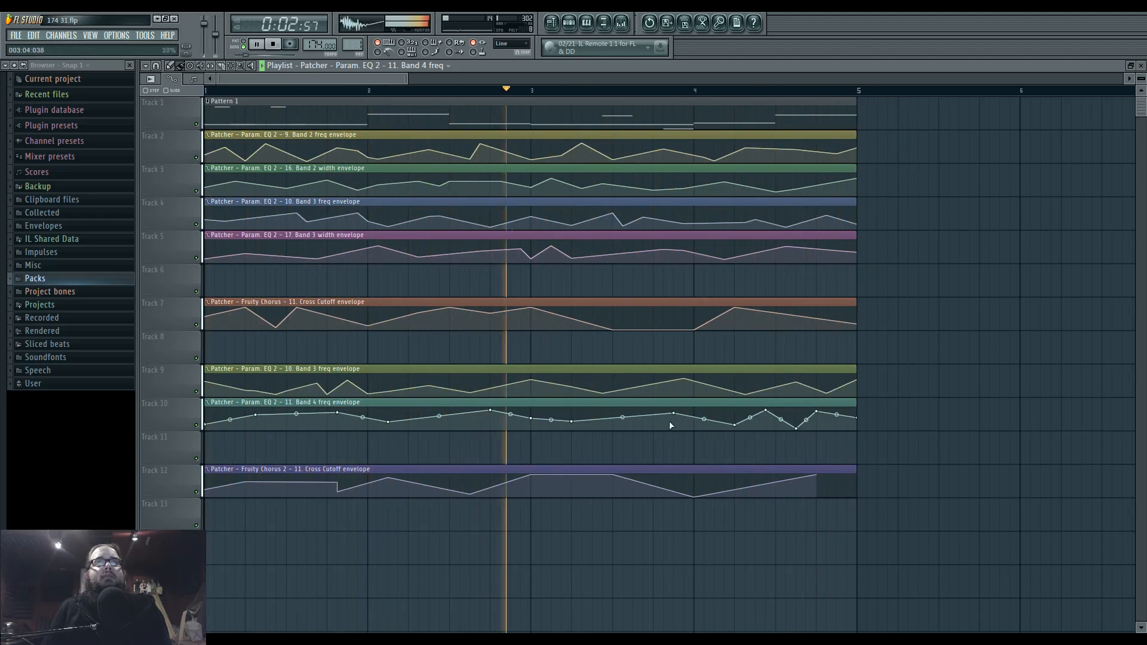
pyautogui.moveTo(675, 413); pyautogui.dragTo(675, 423)
pyautogui.rightClick(602, 412)
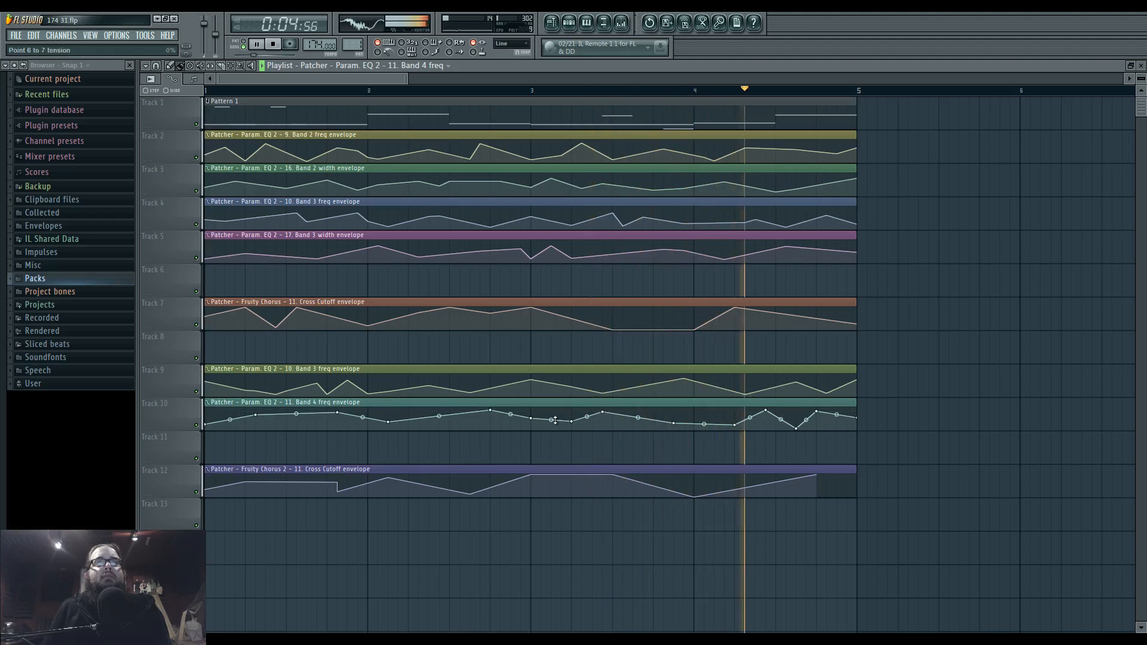
pyautogui.click(611, 92)
pyautogui.click(547, 91)
pyautogui.moveTo(735, 425); pyautogui.dragTo(737, 420)
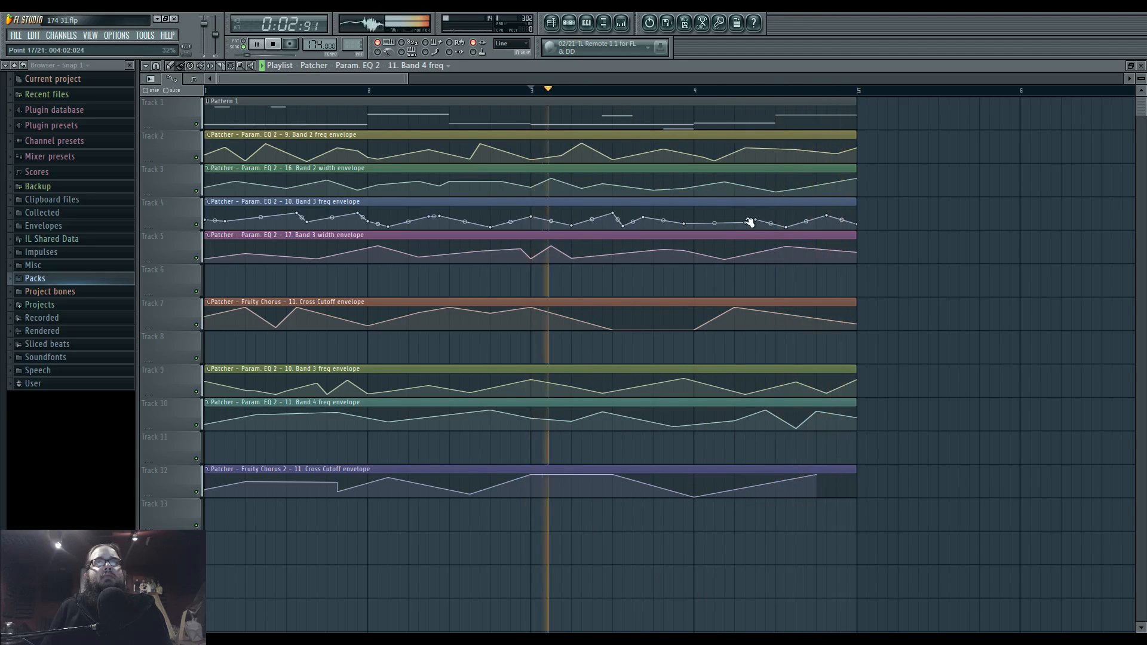
# - Open the Patcher channel's Sytrus editor, inspect the operator 3 modulation targets with playback toggled, and close it
pyautogui.click(570, 24)
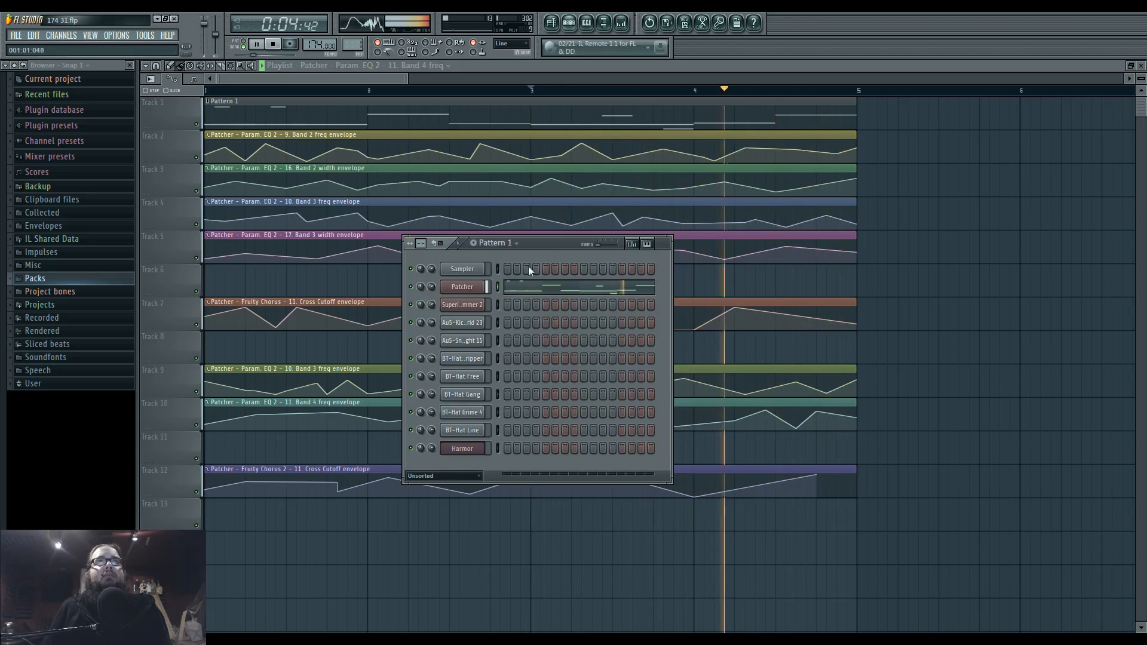
pyautogui.click(472, 288)
pyautogui.press('space')
pyautogui.doubleClick(535, 313)
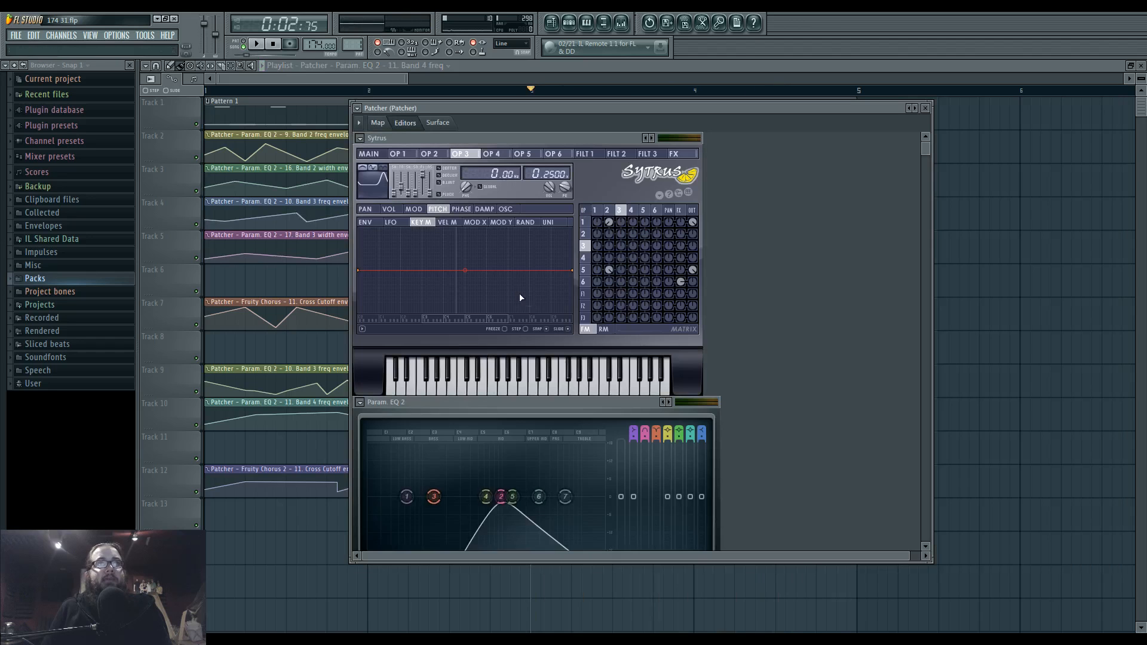
pyautogui.press('space')
pyautogui.click(387, 209)
pyautogui.press('space')
pyautogui.press('Escape')
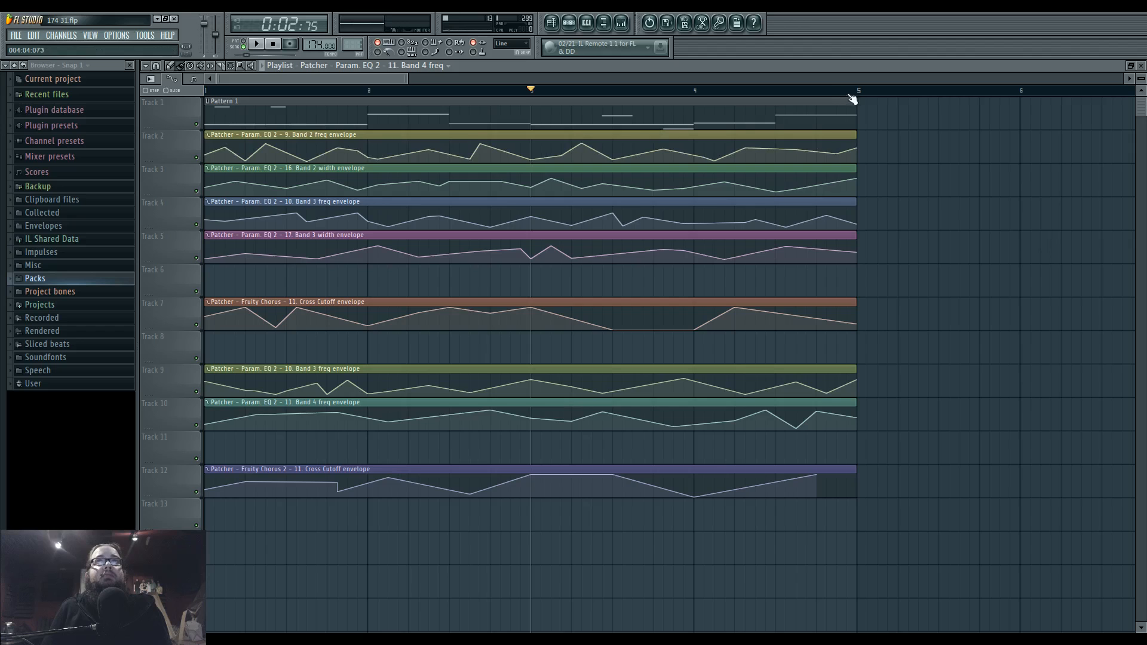
# - Select the whole four-bar arrangement for looping, reopen Patcher, and alter the waveform shape of Sytrus operator 3
pyautogui.hotkey('ctrl', 'a')
pyautogui.click(569, 24)
pyautogui.click(478, 284)
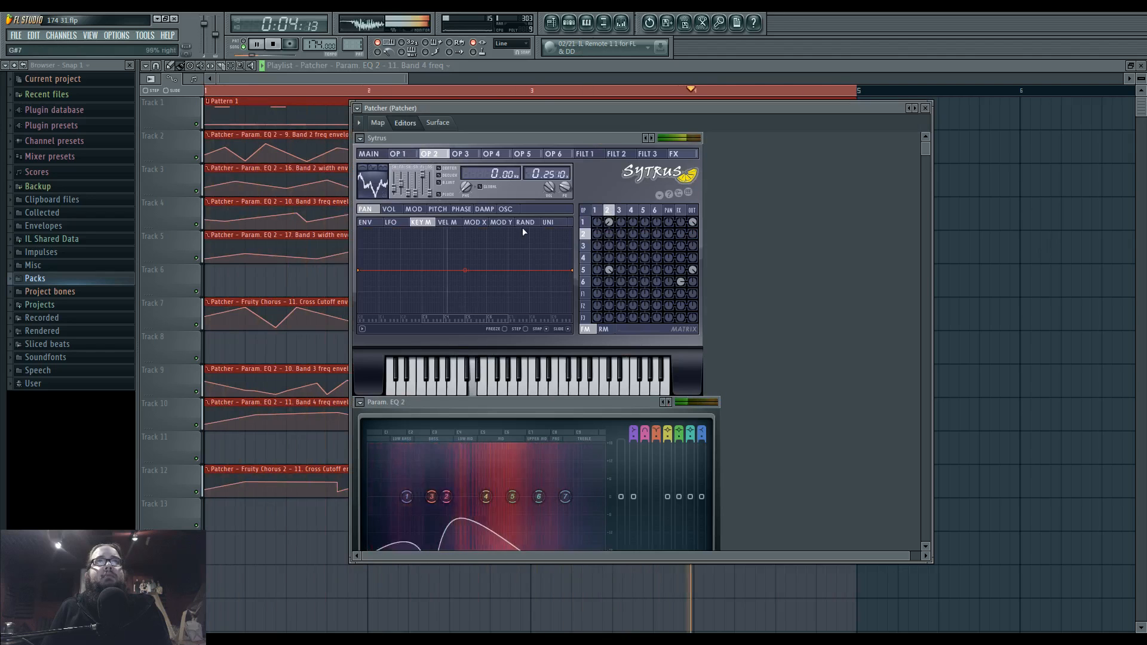
pyautogui.click(505, 209)
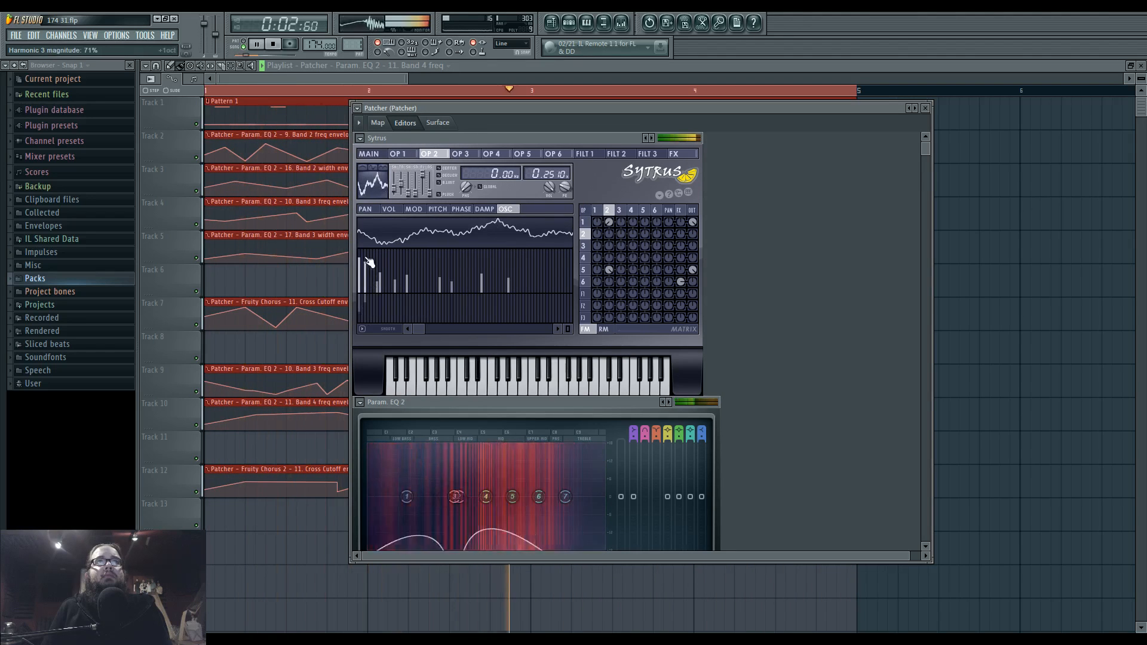
pyautogui.click(619, 210)
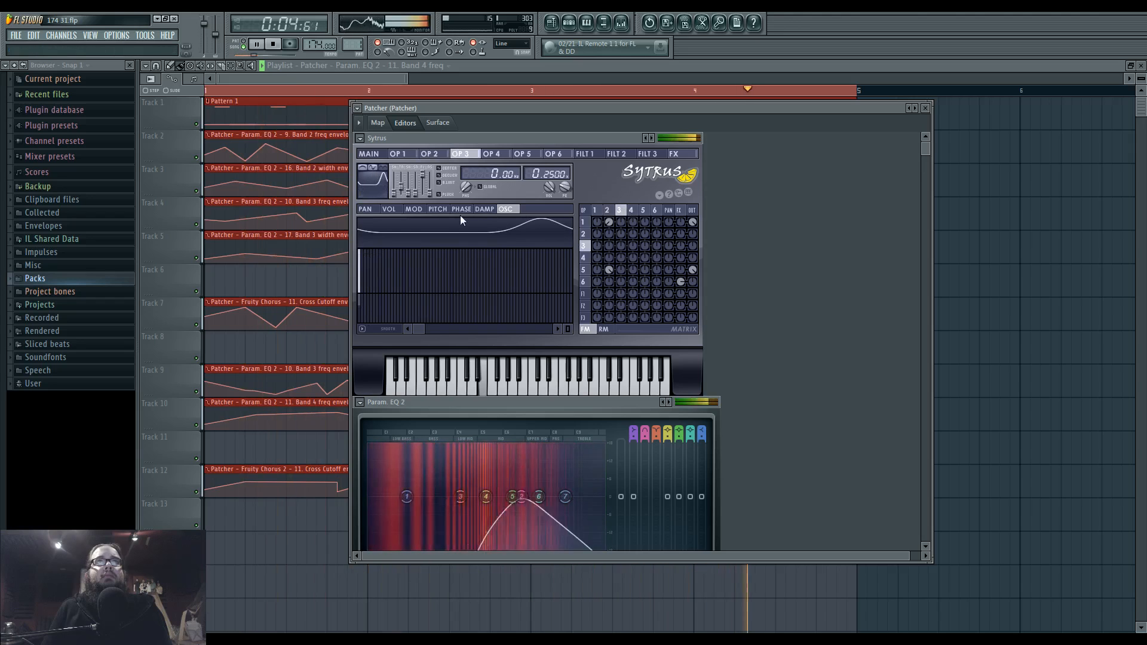
pyautogui.moveTo(408, 195); pyautogui.dragTo(406, 185)
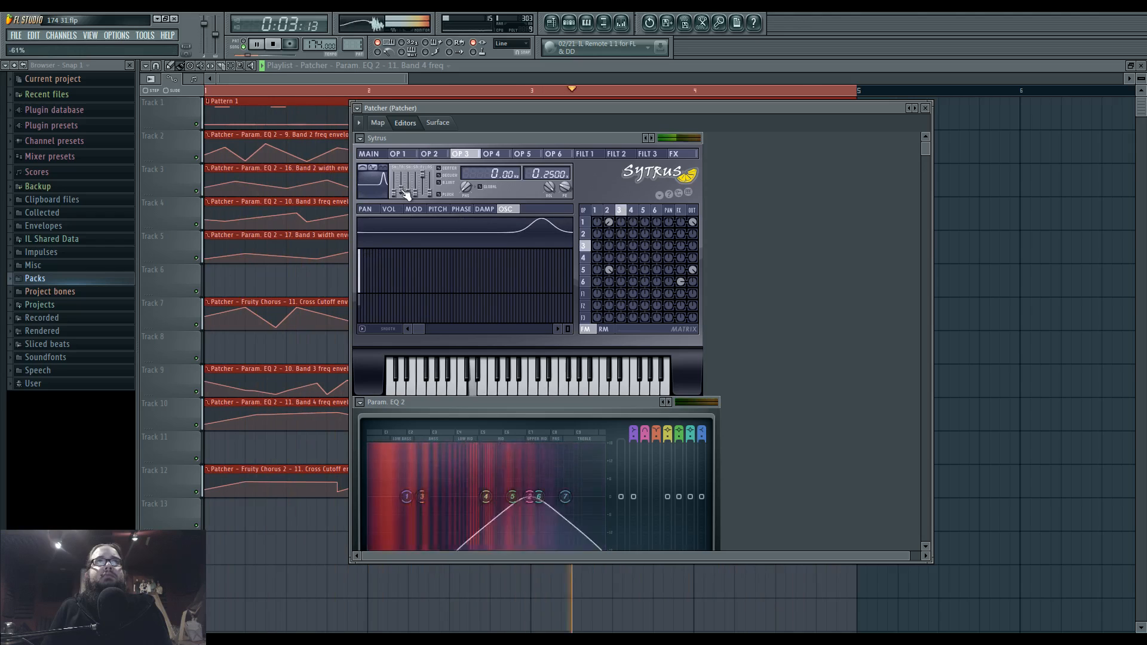
# - Ramp operator 2's input modulation from minimum to maximum across Mod X and try it with the main modulation pad
pyautogui.click(607, 210)
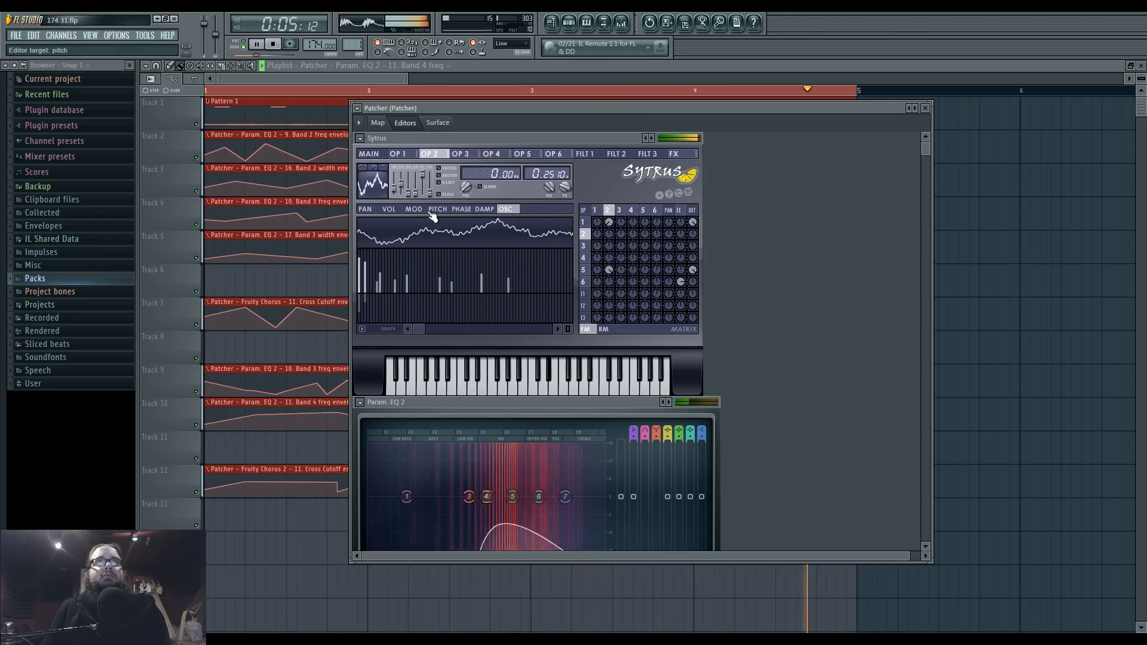
pyautogui.click(413, 209)
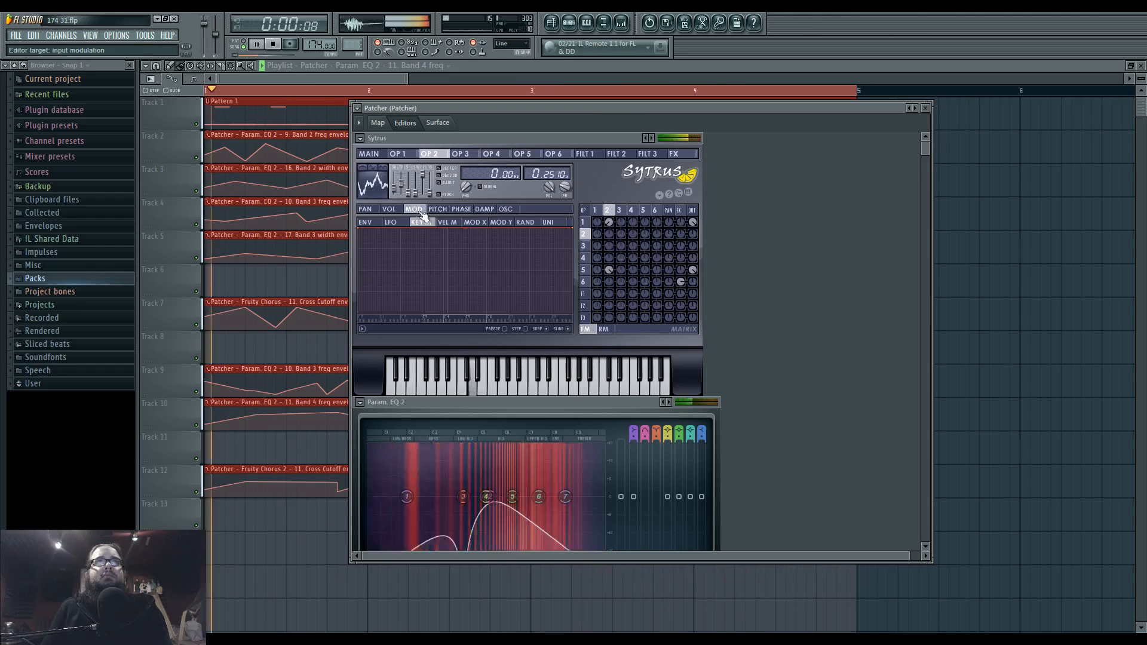
pyautogui.click(378, 154)
pyautogui.press('space')
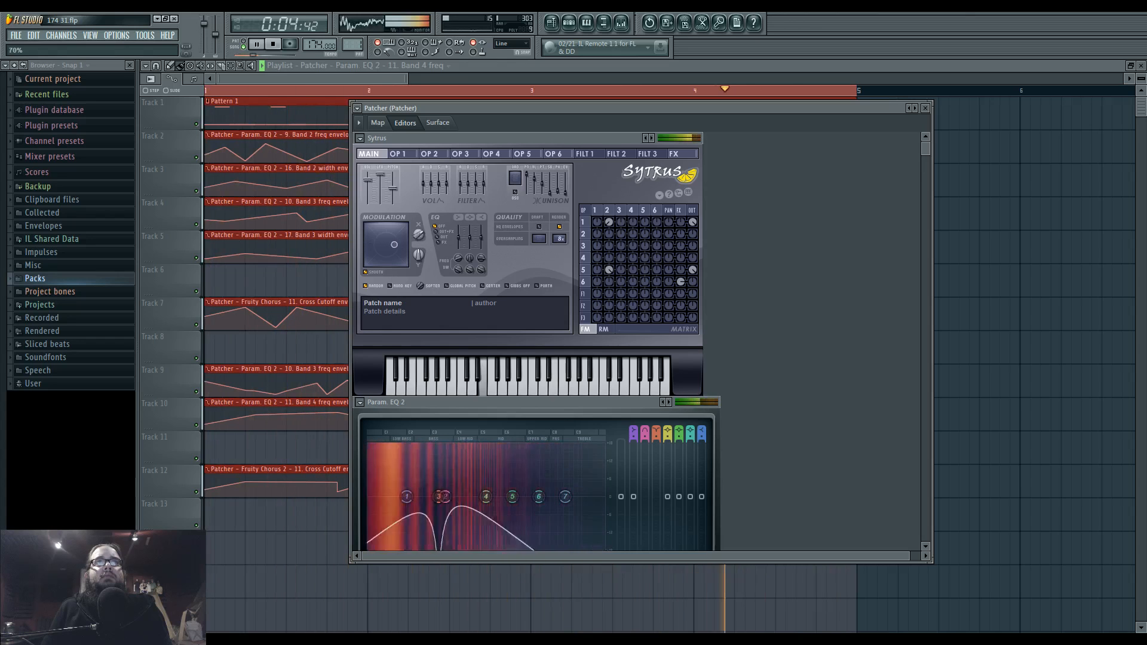
# - Raise Track 7's low points in bars 3 and 4, and make Track 12 dip mid-bar 3, peak at bar 4 and fall
pyautogui.click(319, 276)
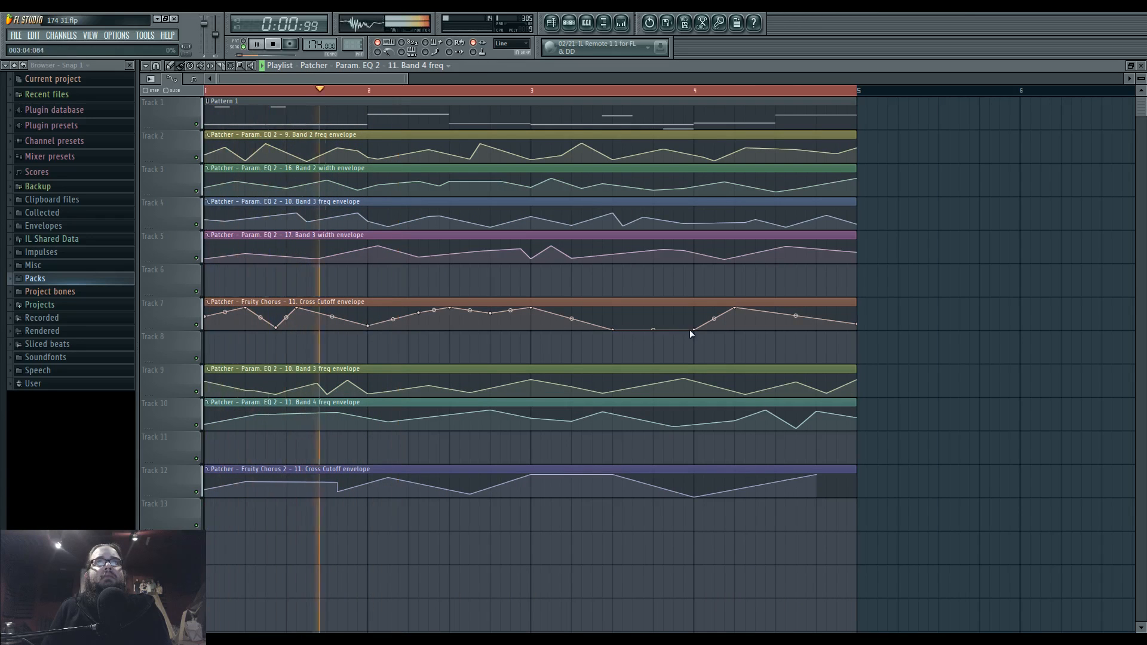
pyautogui.moveTo(693, 329); pyautogui.dragTo(693, 313)
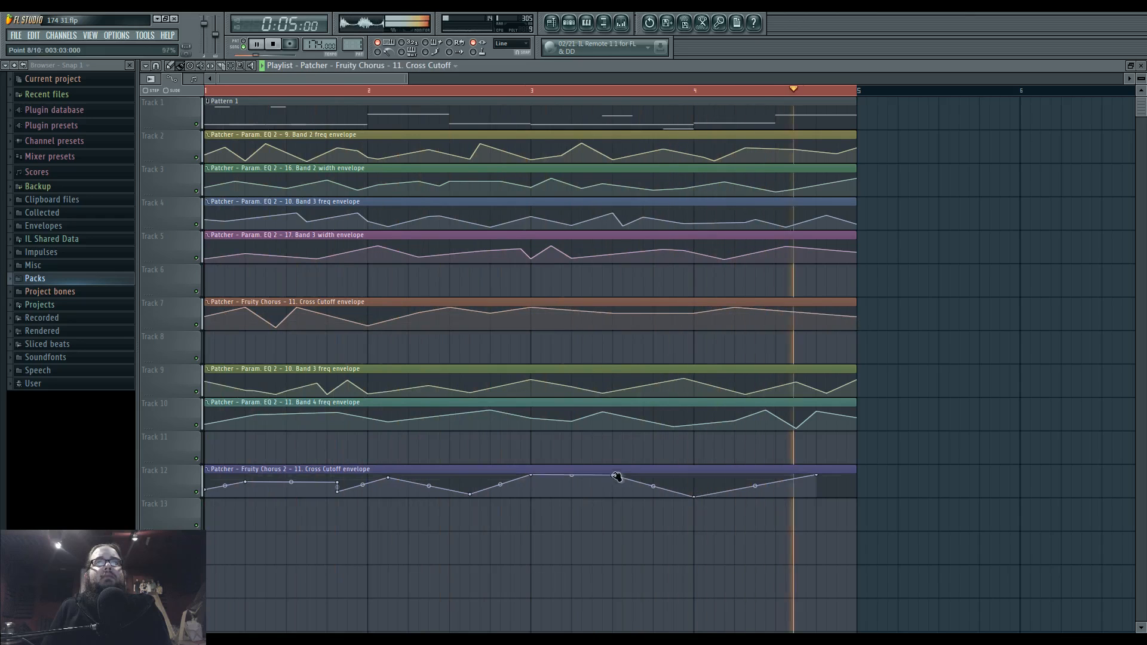
pyautogui.moveTo(613, 475); pyautogui.dragTo(614, 496)
pyautogui.moveTo(695, 495); pyautogui.dragTo(695, 475)
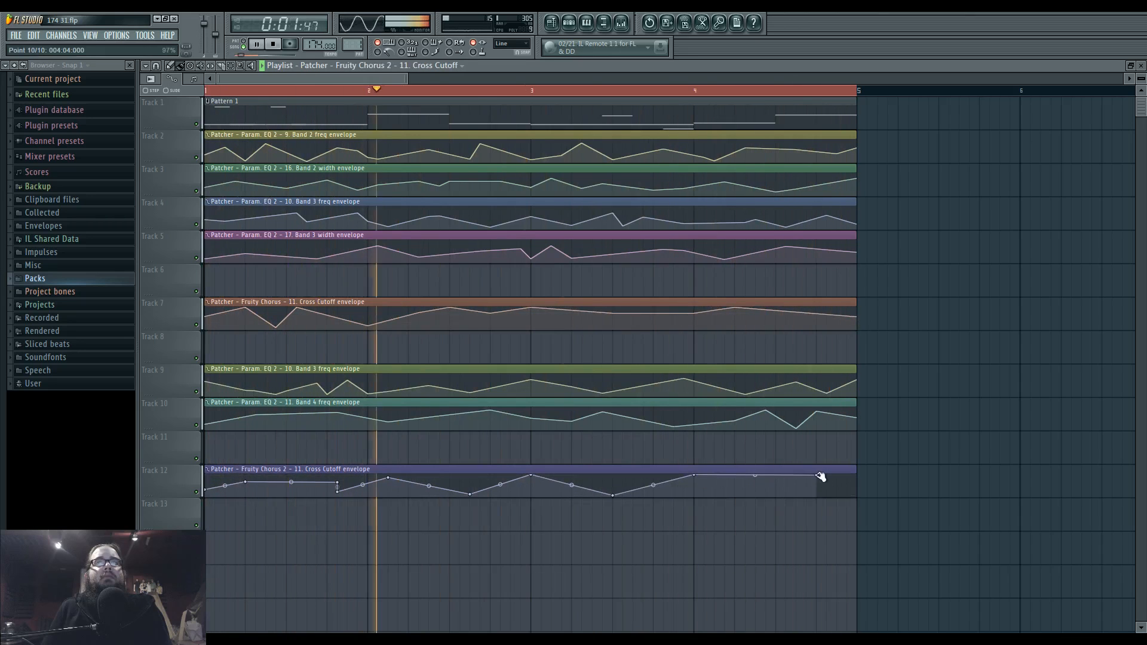
pyautogui.moveTo(820, 477); pyautogui.dragTo(819, 487)
# - Reopen Patcher and draw additional middle and high harmonics into Sytrus operator 2's oscillator
pyautogui.click(621, 22)
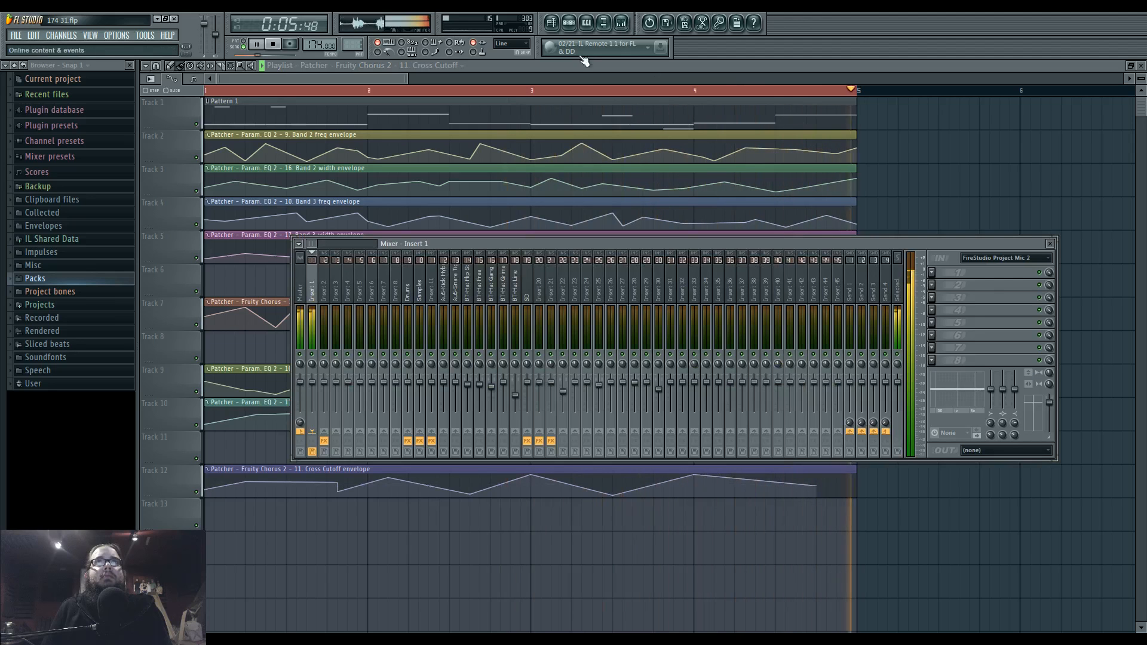
pyautogui.click(569, 22)
pyautogui.click(474, 291)
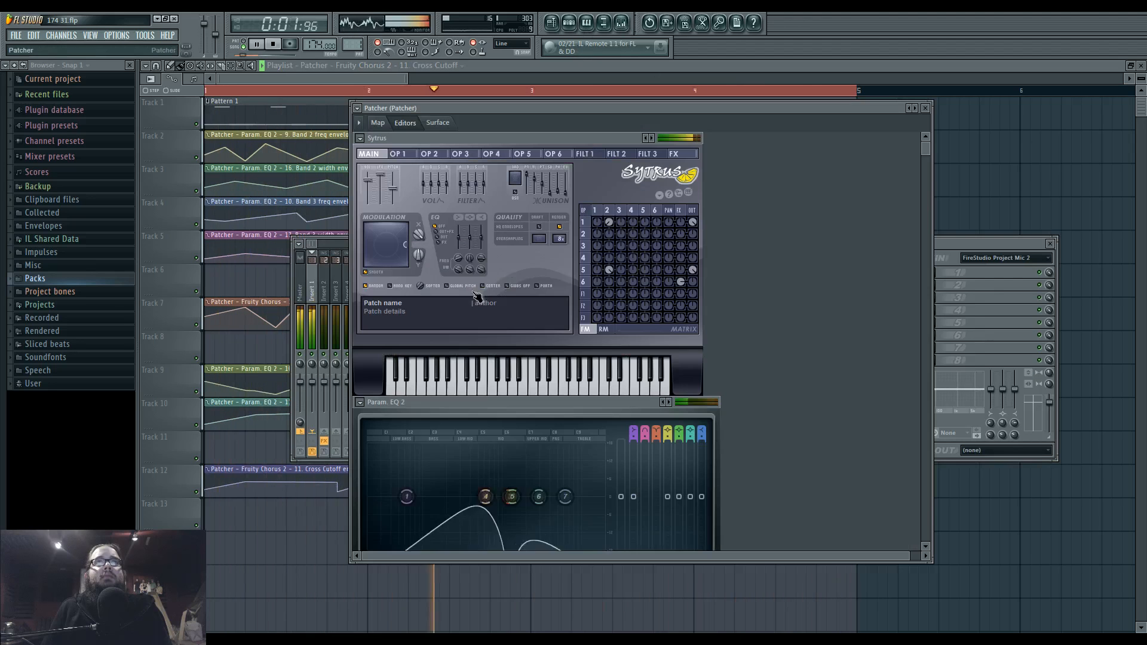
pyautogui.click(615, 214)
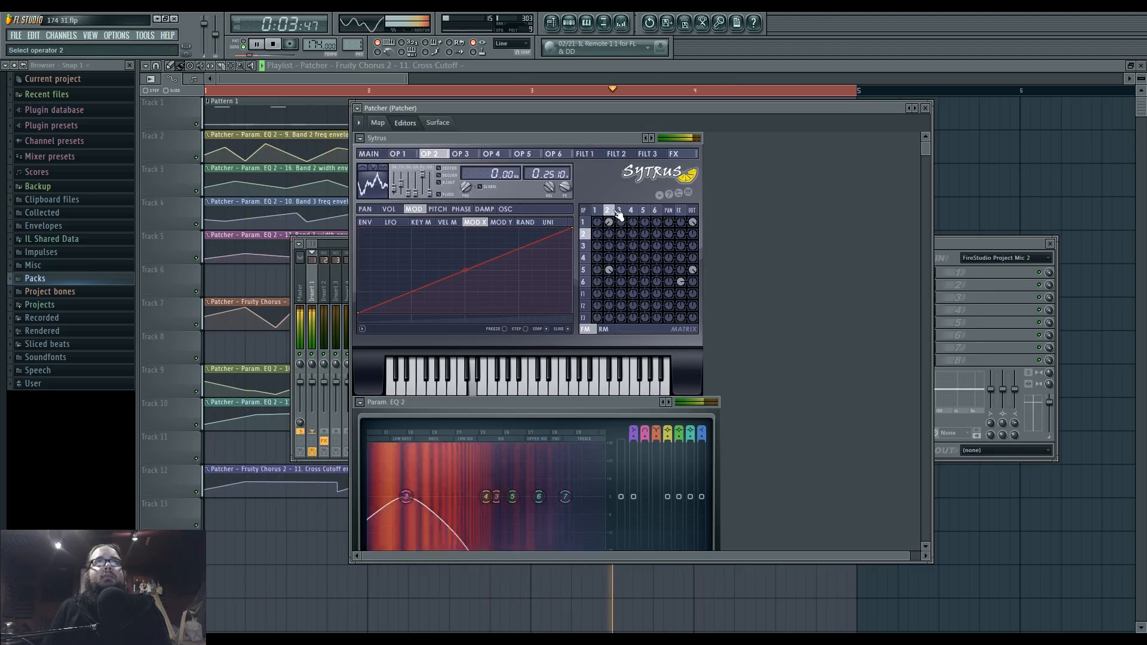
pyautogui.click(505, 209)
pyautogui.moveTo(469, 288); pyautogui.dragTo(466, 290)
pyautogui.click(471, 278)
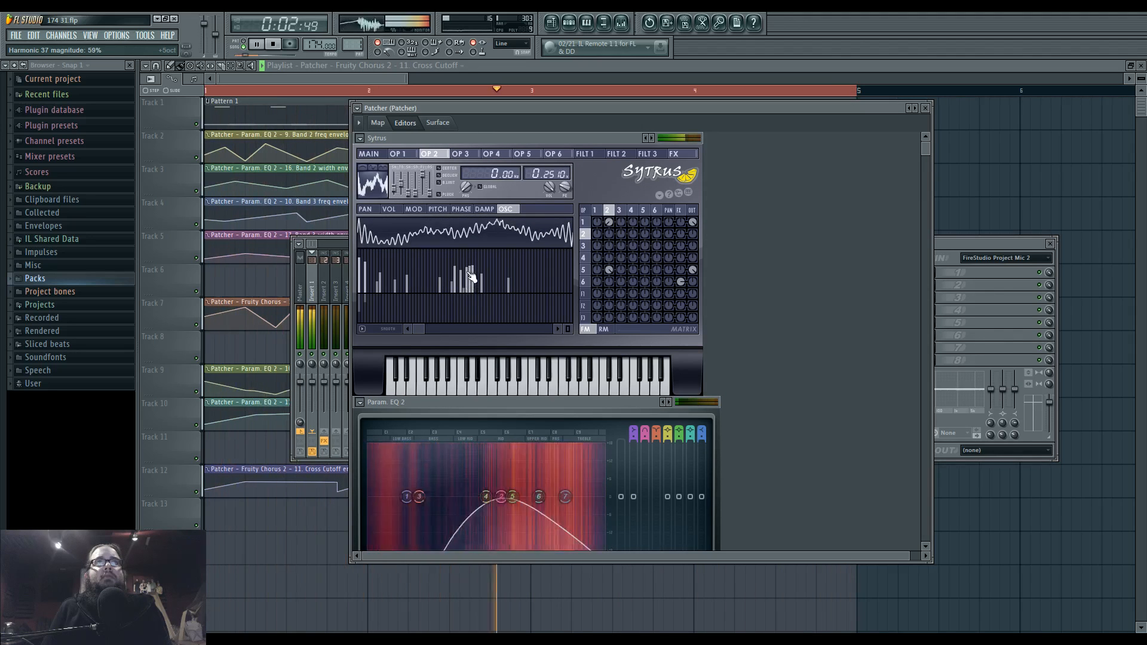
pyautogui.click(549, 276)
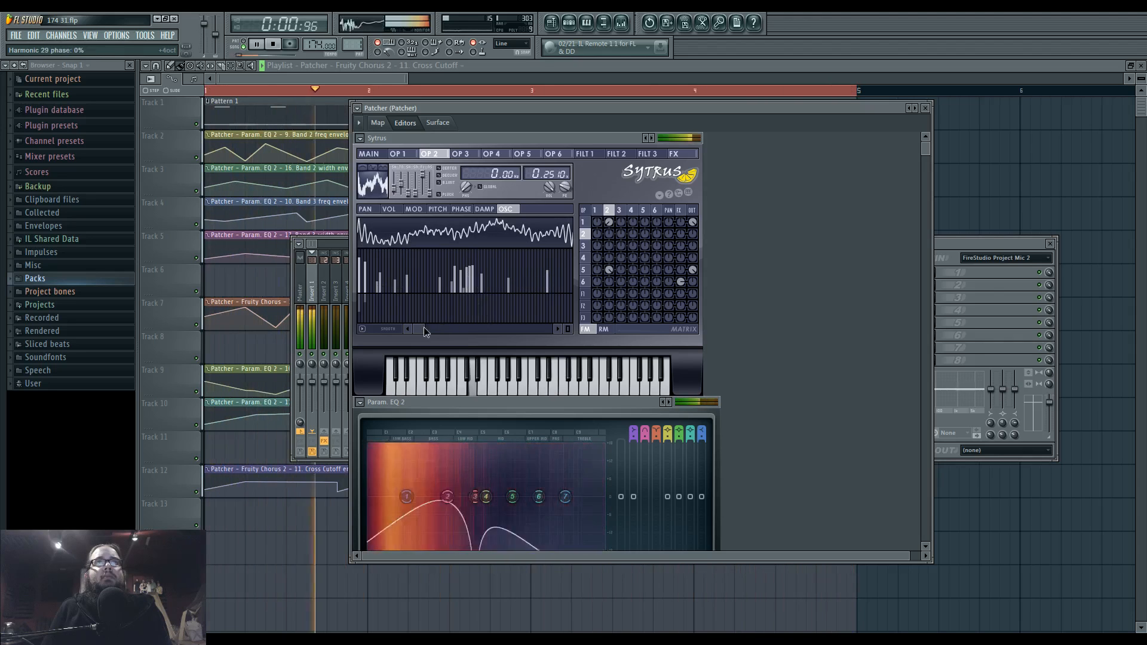
pyautogui.moveTo(506, 284)
pyautogui.mouseDown()
pyautogui.moveTo(540, 320)
pyautogui.moveTo(499, 286)
pyautogui.moveTo(537, 302)
pyautogui.moveTo(563, 295)
pyautogui.mouseUp()
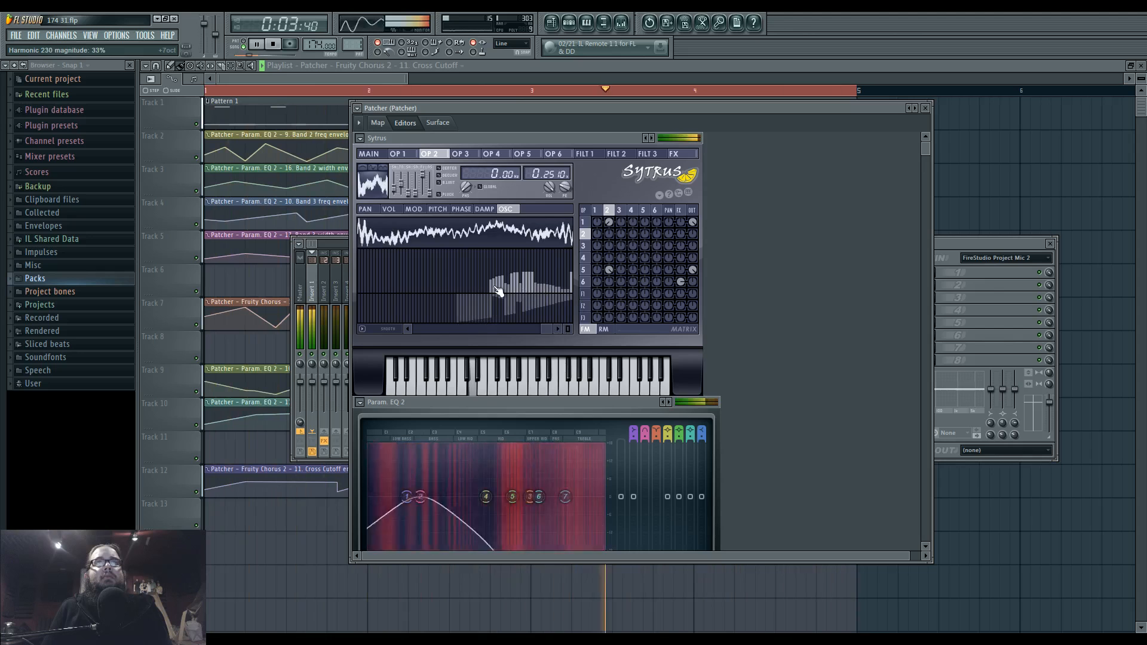
pyautogui.moveTo(488, 291); pyautogui.dragTo(589, 304)
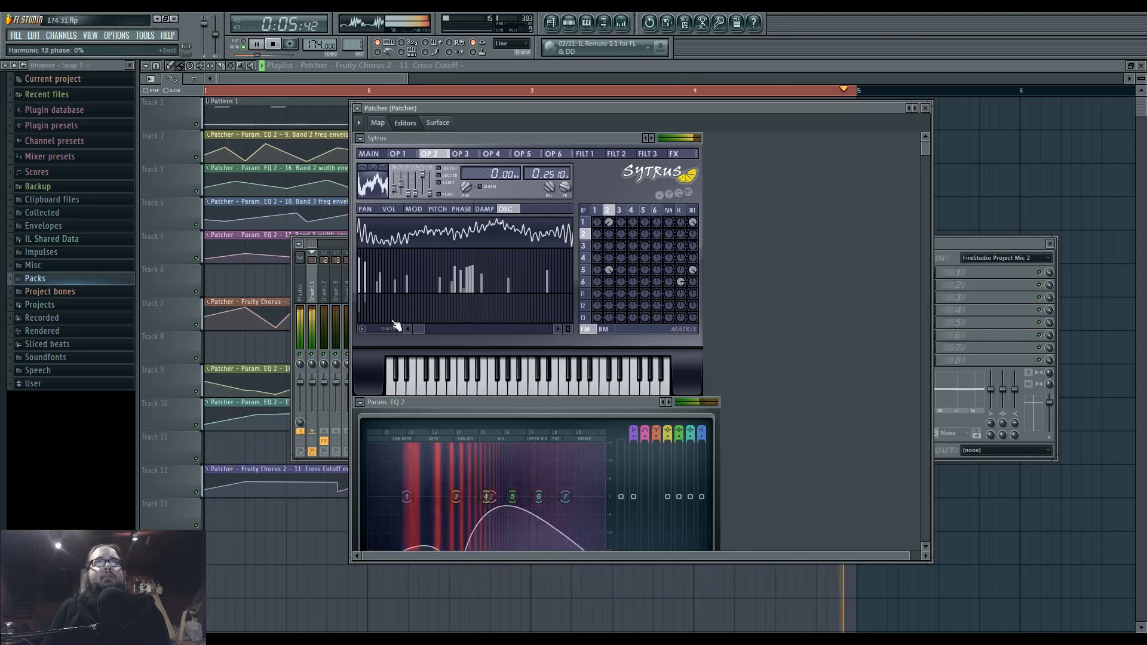
# - Shift operator 3's first harmonic phase and ramp its phase from centre to 100% across Mod Y, testing it during playback
pyautogui.moveTo(356, 282); pyautogui.dragTo(362, 303)
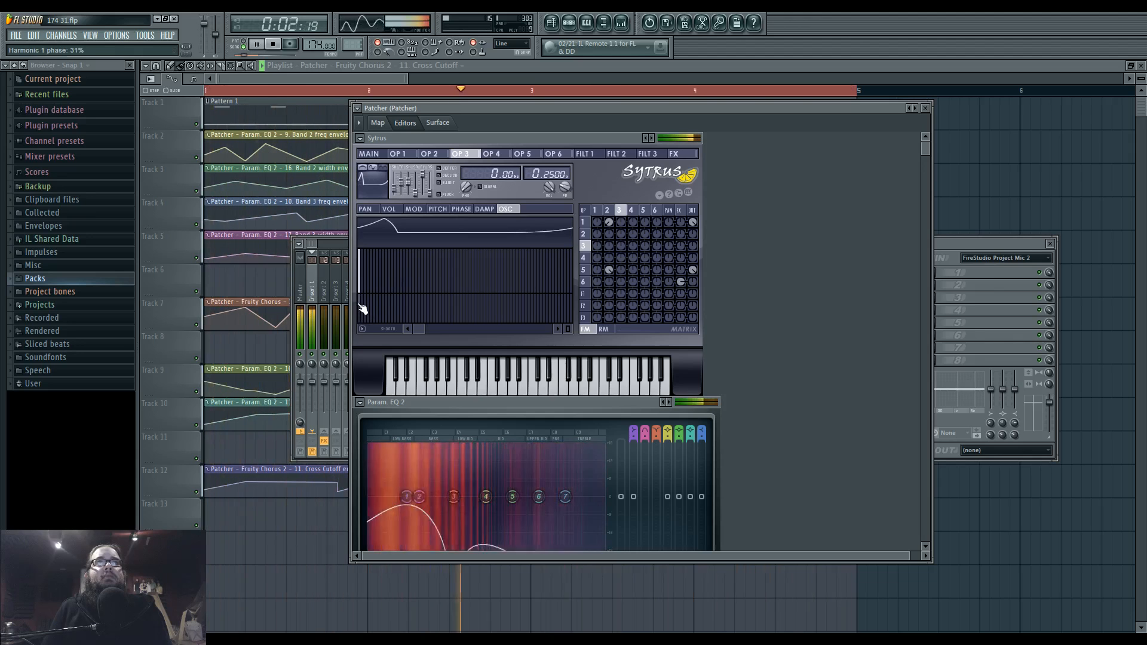
pyautogui.press('space')
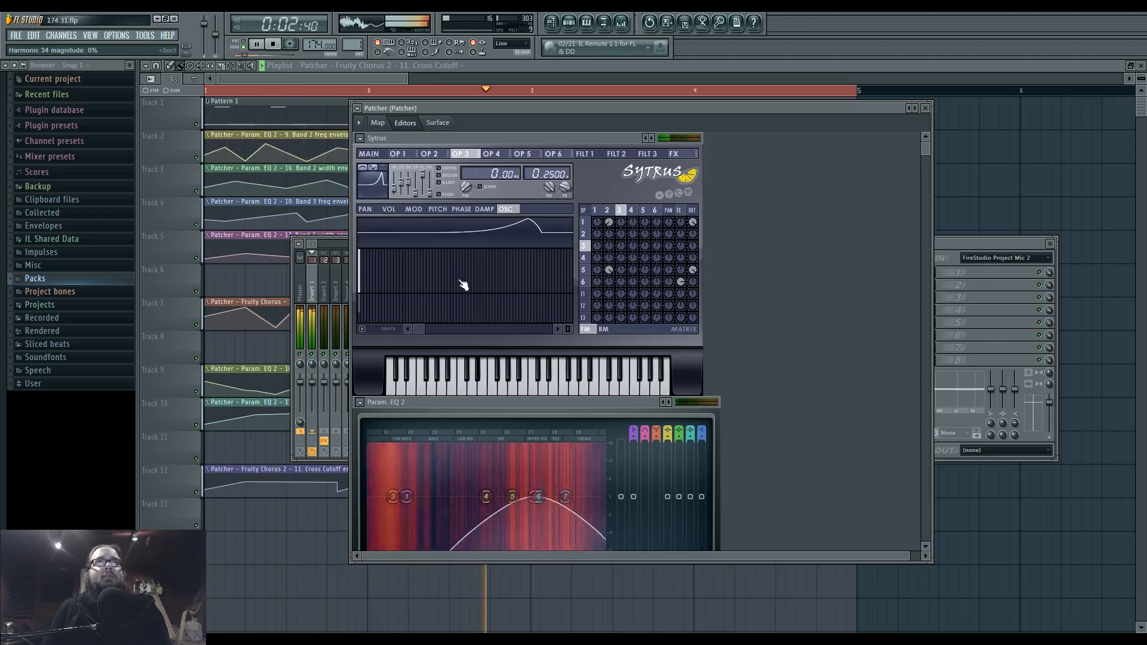
pyautogui.click(463, 210)
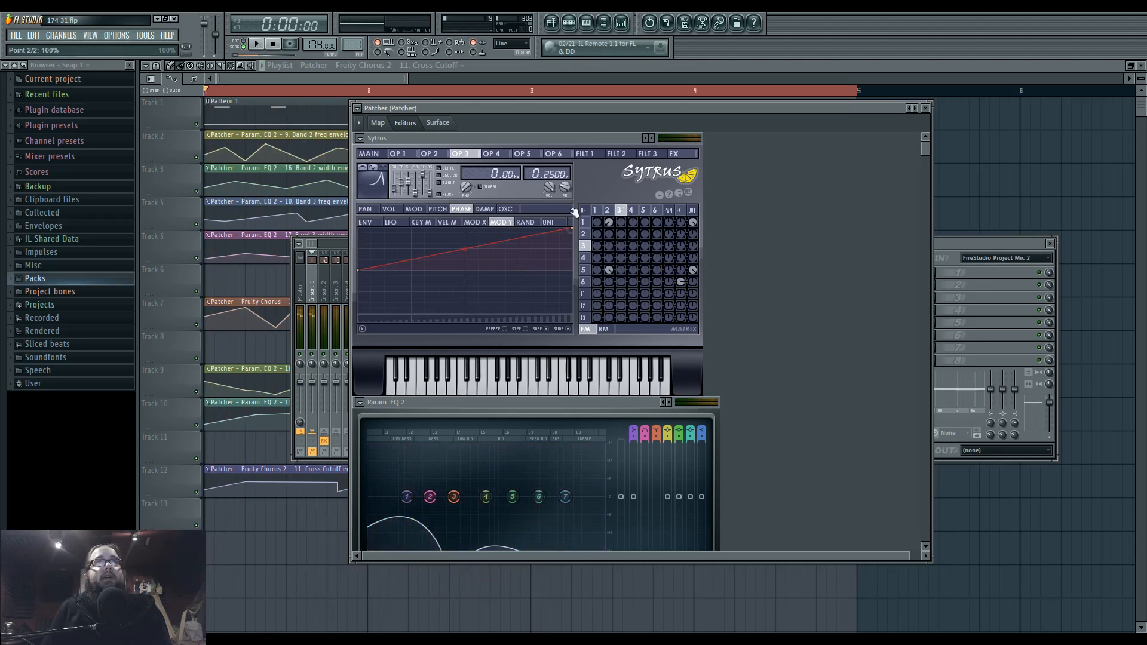
pyautogui.click(369, 154)
pyautogui.press('space')
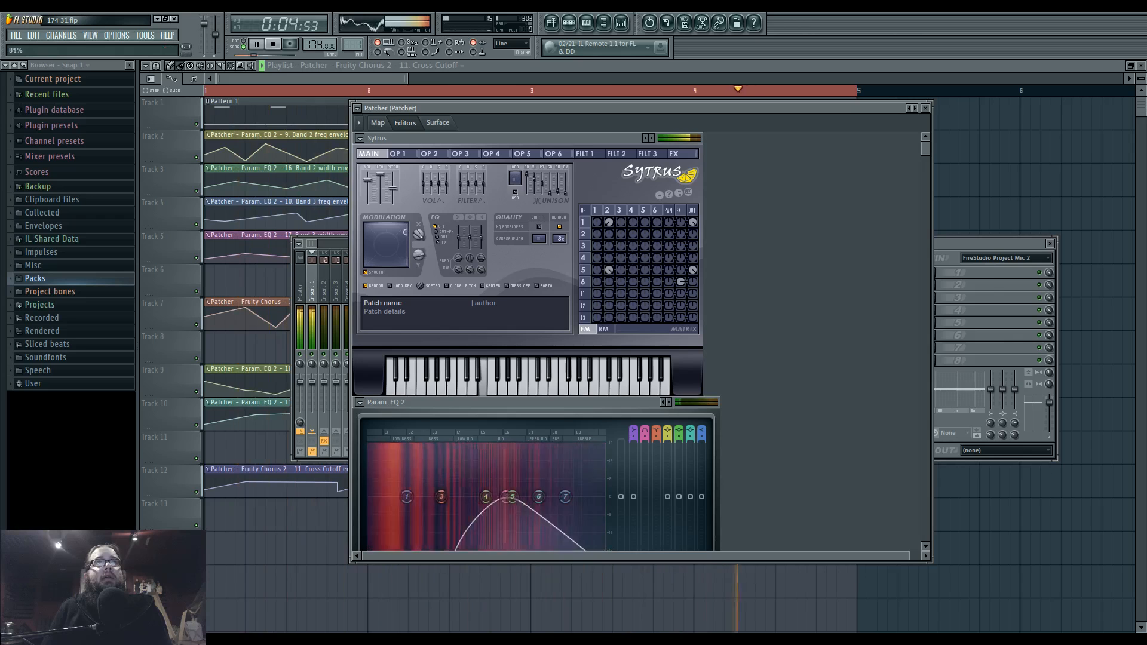
# - Create an automation clip for Sytrus's main Modulation Y and place it on the track below Track 13
pyautogui.click(608, 211)
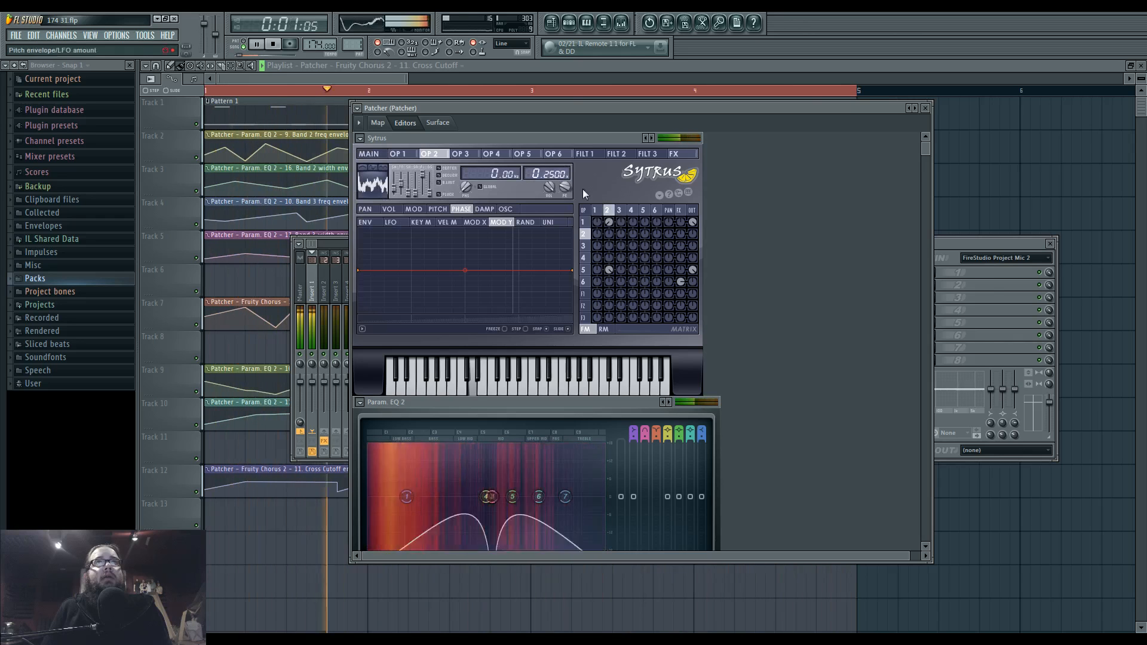
pyautogui.click(462, 154)
pyautogui.click(370, 156)
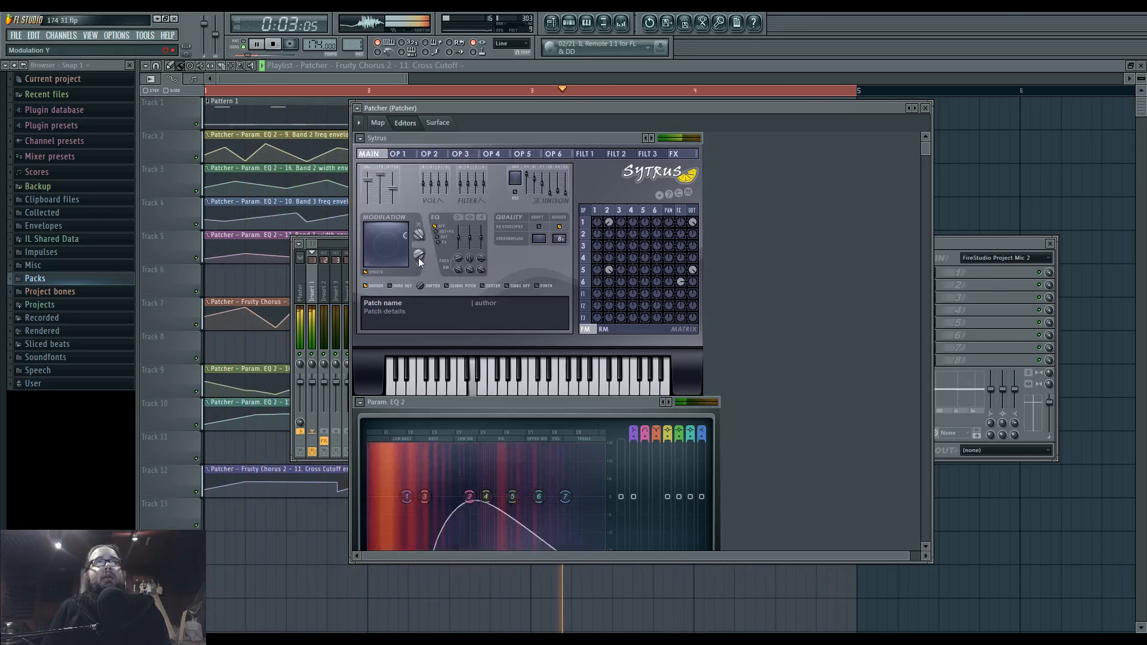
pyautogui.rightClick(438, 283)
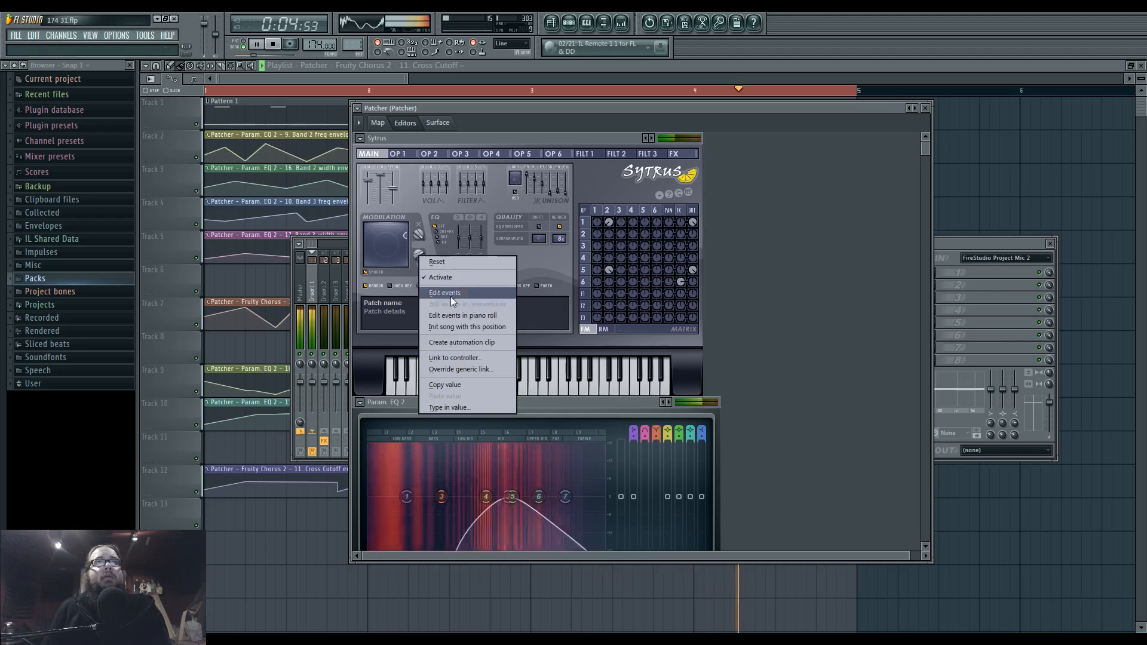
pyautogui.click(457, 338)
pyautogui.moveTo(242, 279); pyautogui.dragTo(243, 547)
# - Add five points to the Modulation Y envelope, dipping early in bar 2, rising mid-bar 3 and falling through bar 4
pyautogui.rightClick(327, 548)
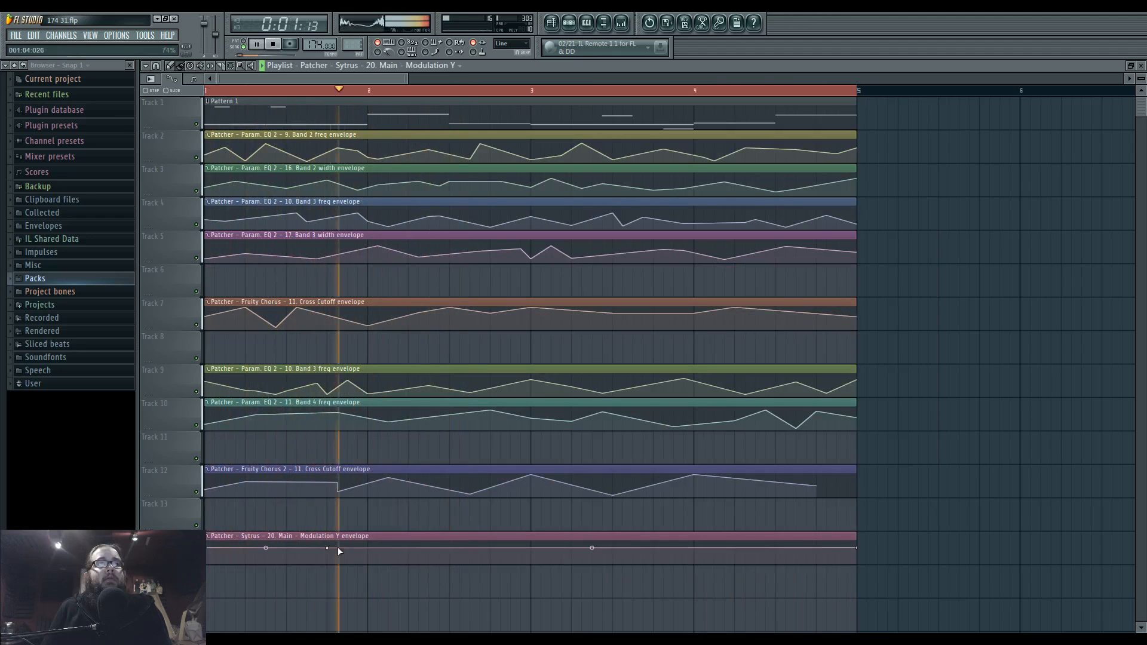
pyautogui.rightClick(429, 558)
pyautogui.rightClick(603, 547)
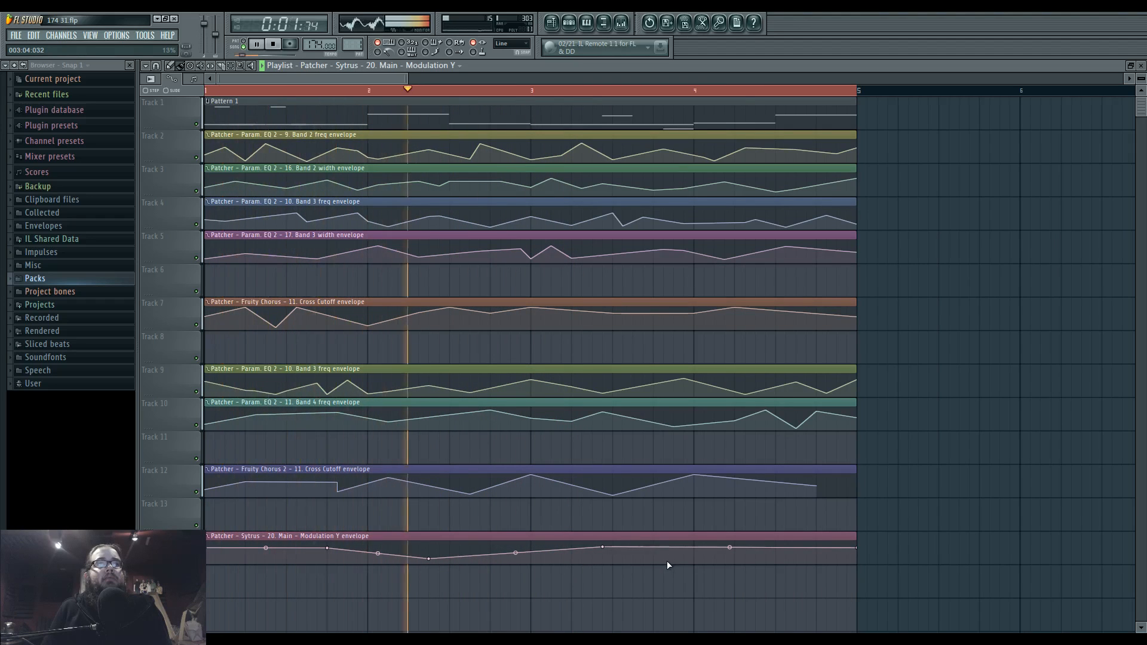
pyautogui.rightClick(683, 559)
pyautogui.rightClick(806, 564)
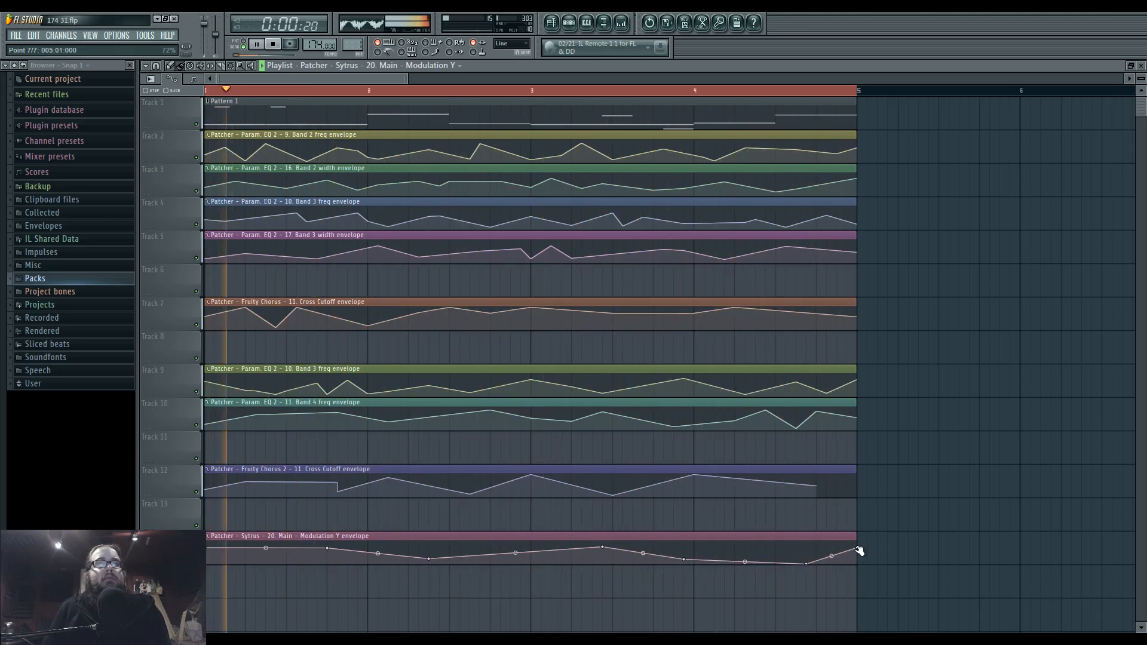
# - Lower the Modulation Y envelope's end, bar 3 peak and start, curving its rise in bar 1, while testing playback
pyautogui.moveTo(859, 550); pyautogui.dragTo(870, 589)
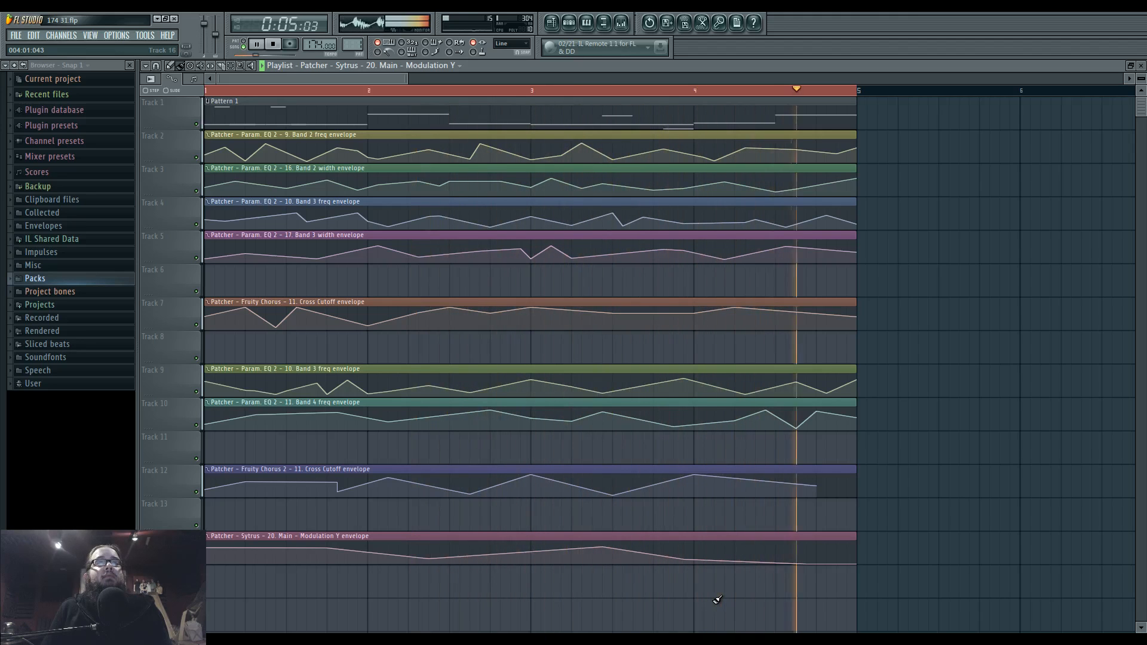
pyautogui.moveTo(607, 547)
pyautogui.mouseDown()
pyautogui.moveTo(602, 560)
pyautogui.moveTo(607, 553)
pyautogui.mouseUp()
pyautogui.press('space')
pyautogui.press('space')
pyautogui.press('space')
pyautogui.press('space')
pyautogui.moveTo(207, 548); pyautogui.dragTo(272, 565)
pyautogui.press('space')
pyautogui.press('space')
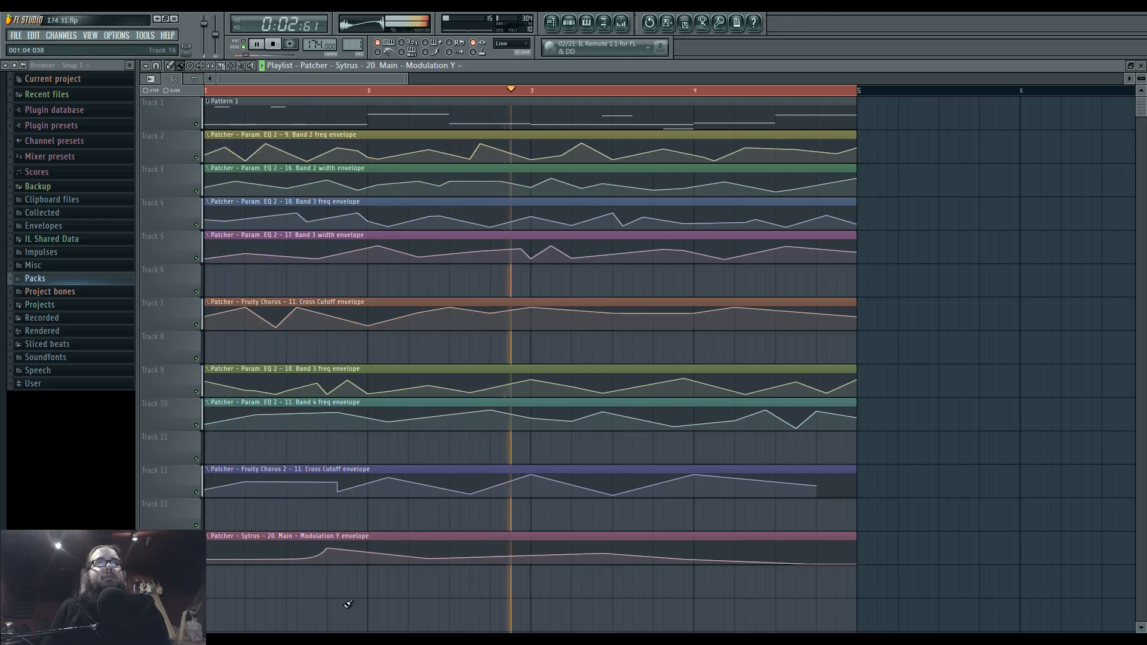
# - Show the unsorted channels and load Edison into the first effect slot of mixer Insert 1
pyautogui.click(621, 24)
pyautogui.click(568, 24)
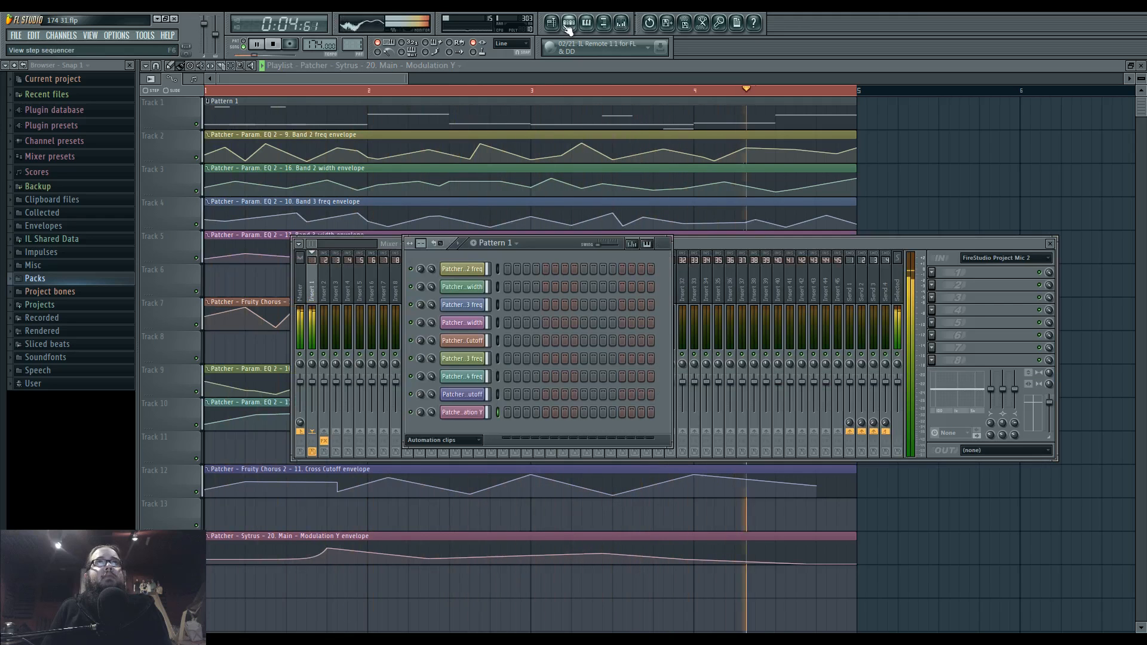
pyautogui.press('space')
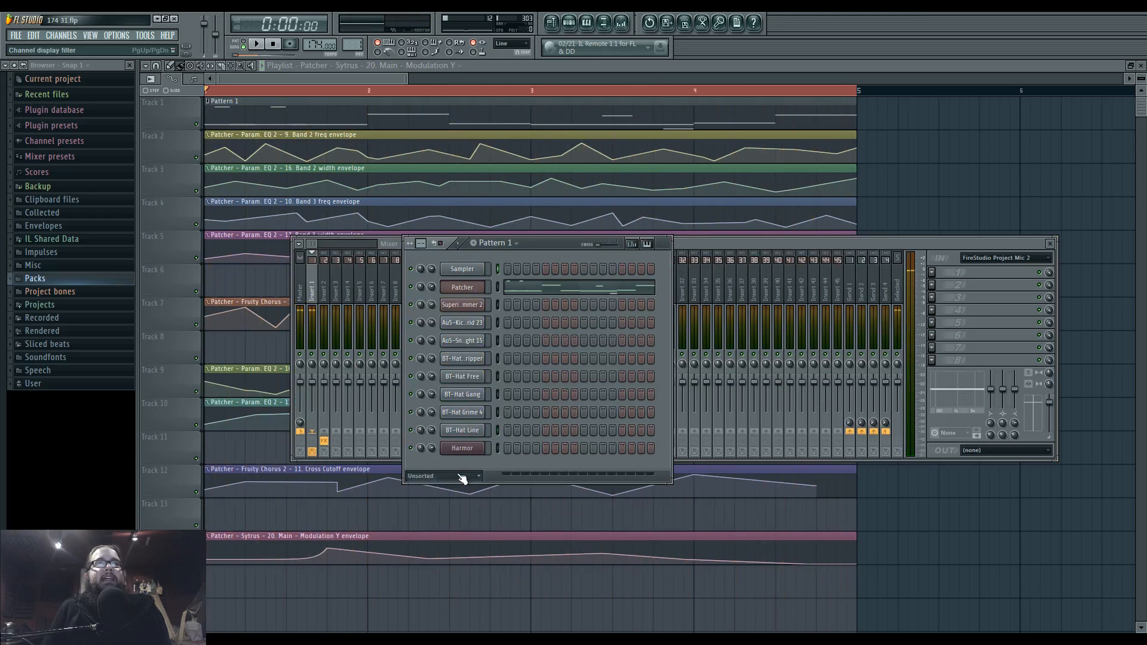
pyautogui.press('space')
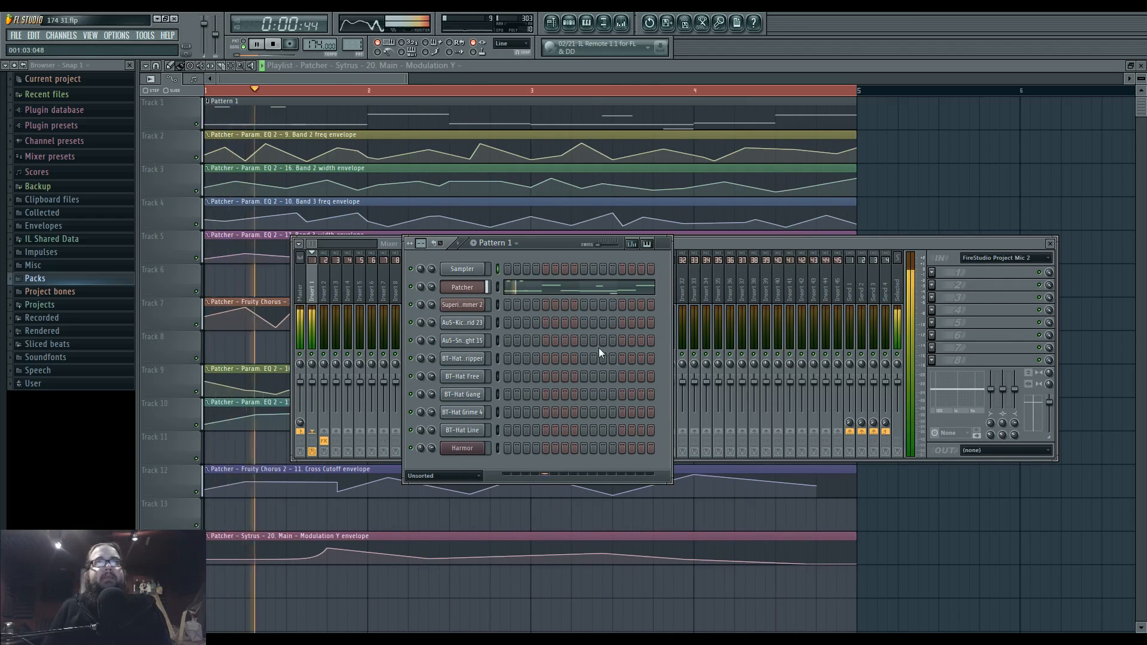
pyautogui.click(932, 273)
pyautogui.moveTo(945, 284)
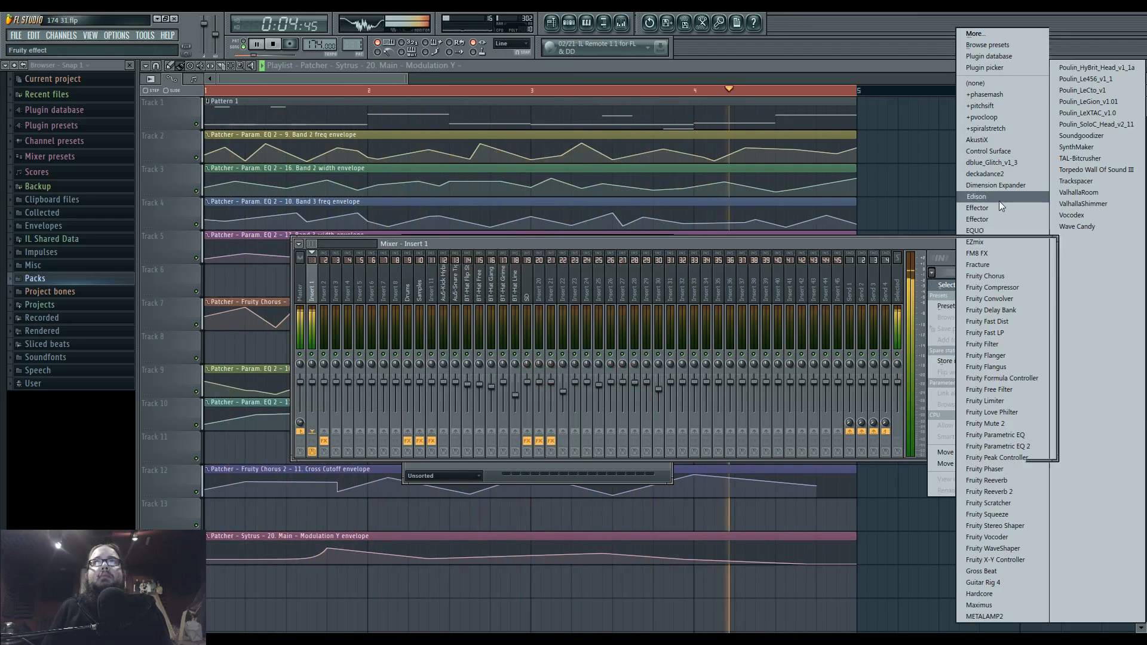
pyautogui.click(999, 201)
pyautogui.press('space')
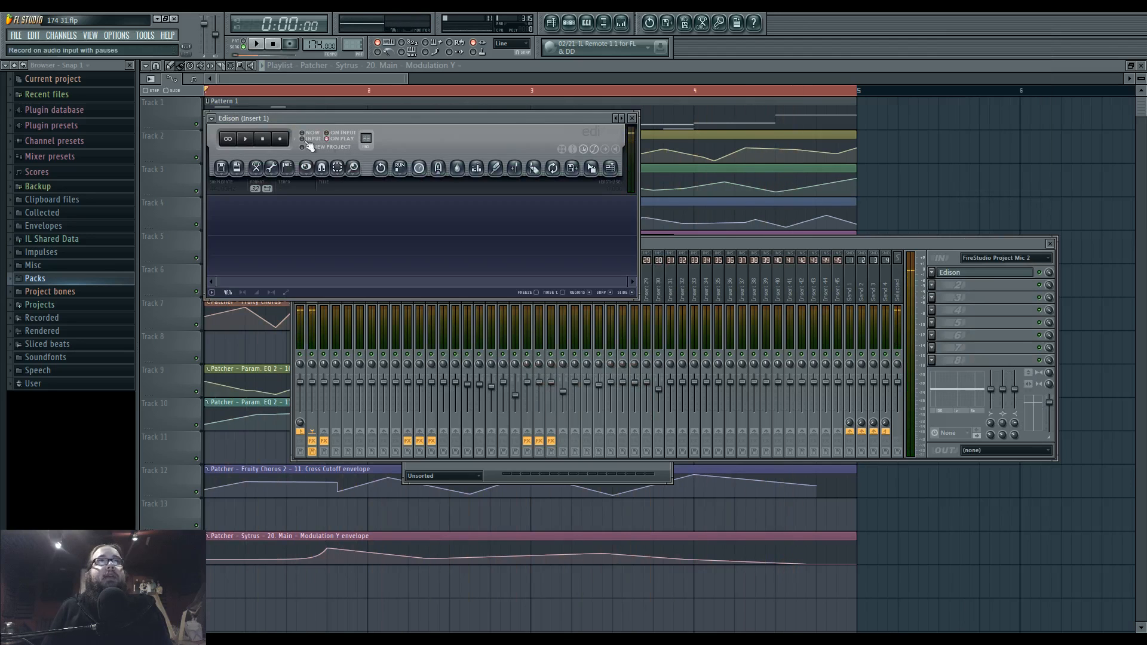
# - Record one pass of the four-bar loop in Edison and examine its enlarged spectrogram
pyautogui.click(256, 44)
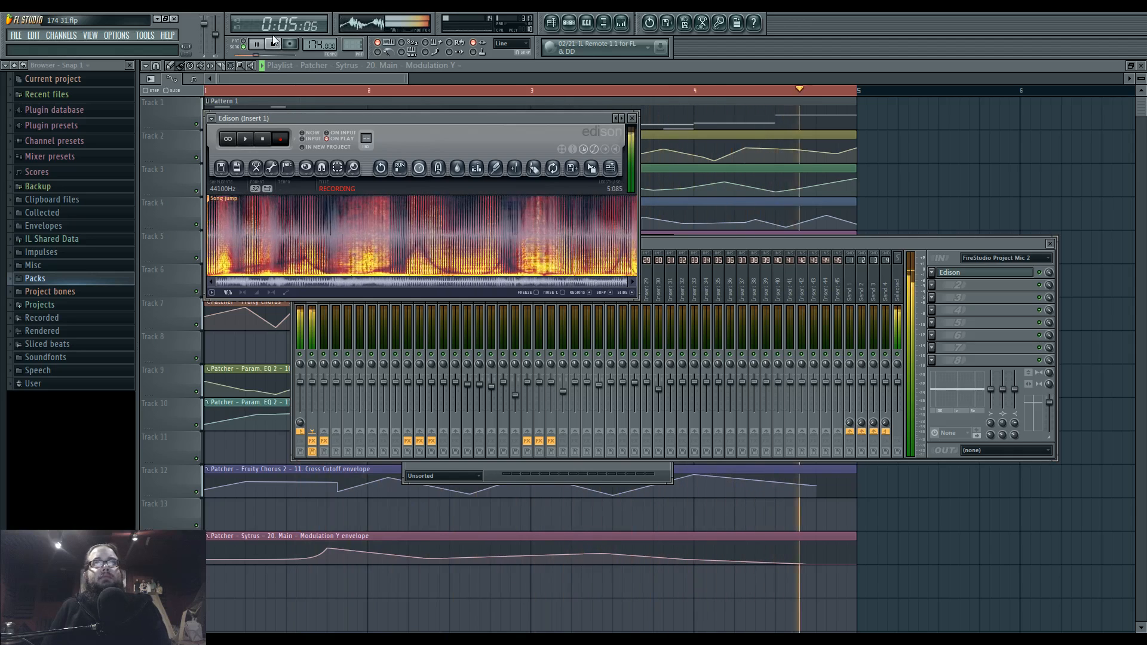
pyautogui.click(273, 44)
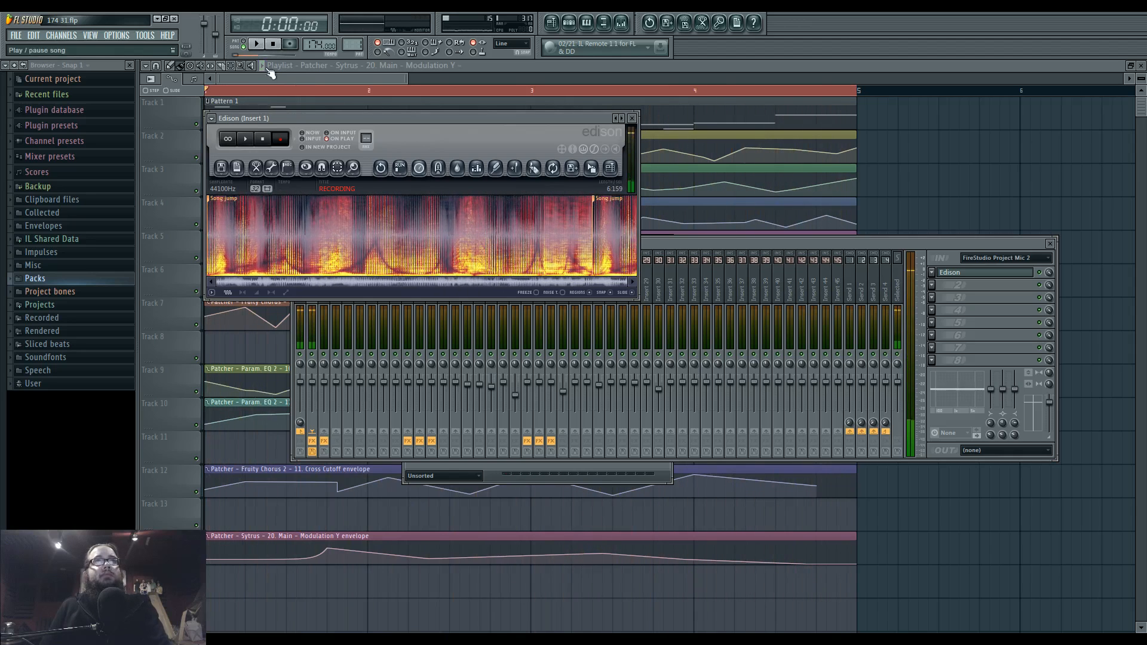
pyautogui.click(281, 140)
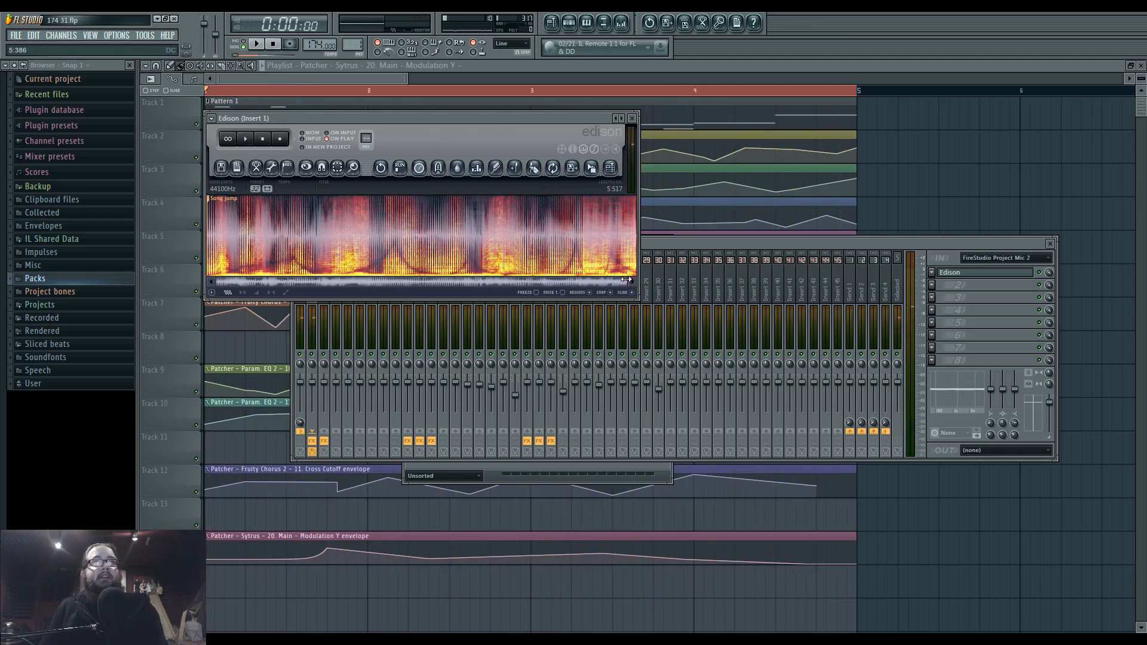
pyautogui.moveTo(626, 280); pyautogui.dragTo(418, 288)
pyautogui.moveTo(638, 302); pyautogui.dragTo(985, 553)
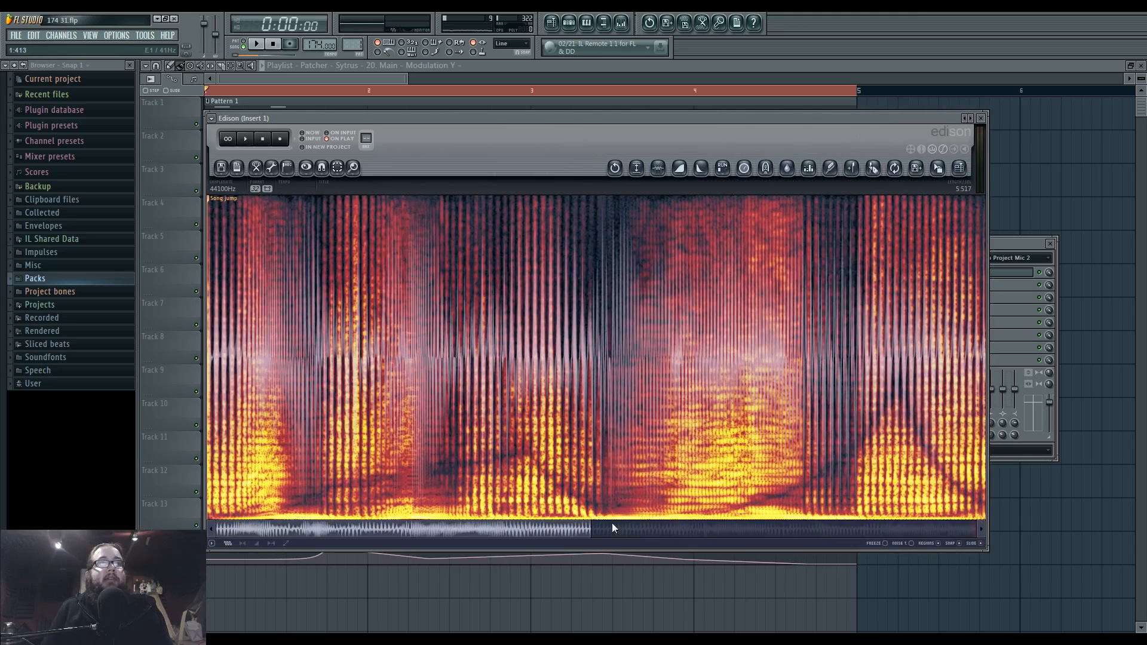
pyautogui.moveTo(592, 530); pyautogui.dragTo(886, 530)
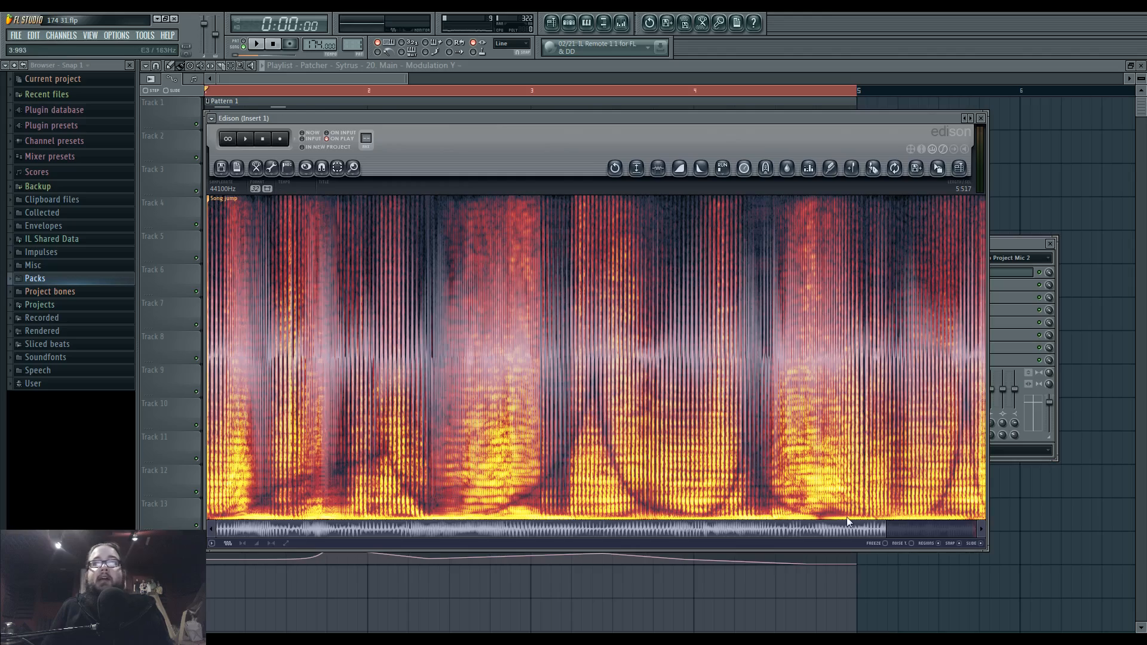
pyautogui.moveTo(887, 530); pyautogui.dragTo(932, 531)
pyautogui.click(980, 117)
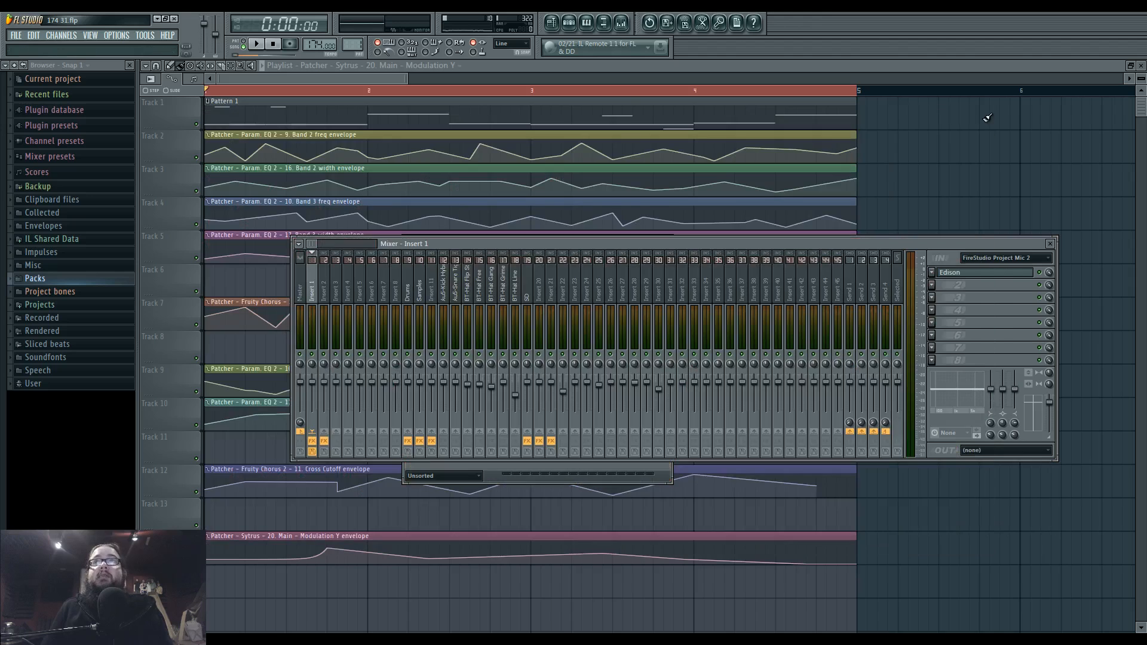
# - Create an automation clip for the Band 3 width of Patcher's Parametric EQ 2 located directly above Fruity Chorus 2
pyautogui.click(552, 22)
pyautogui.click(551, 335)
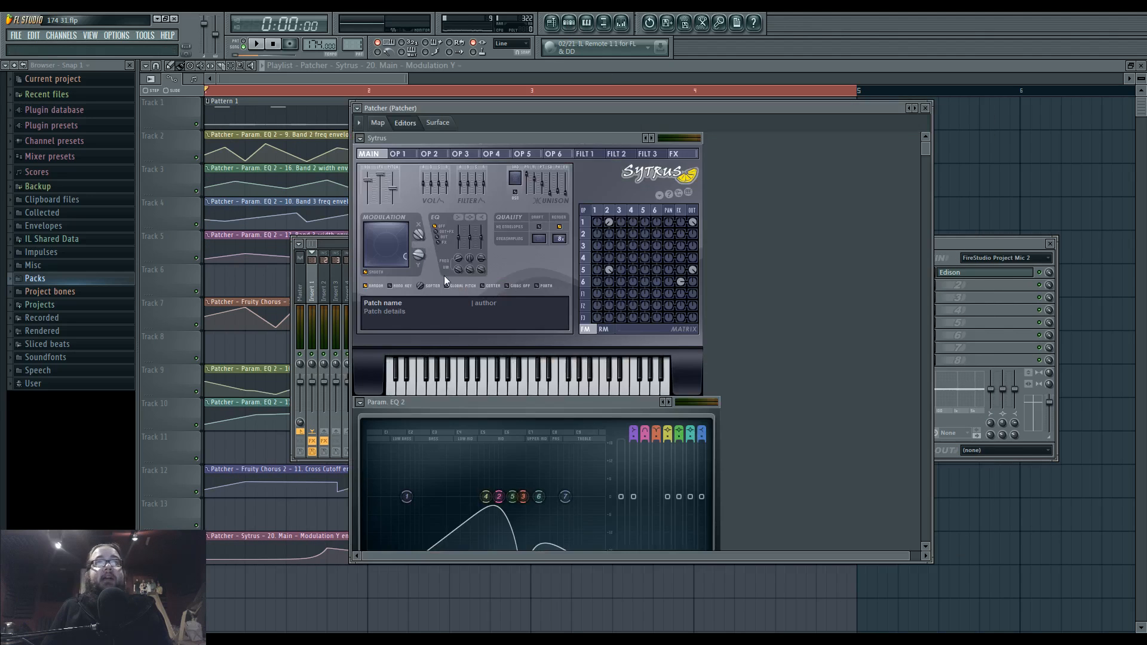
pyautogui.scroll(-10, 833, 412)
pyautogui.press('space')
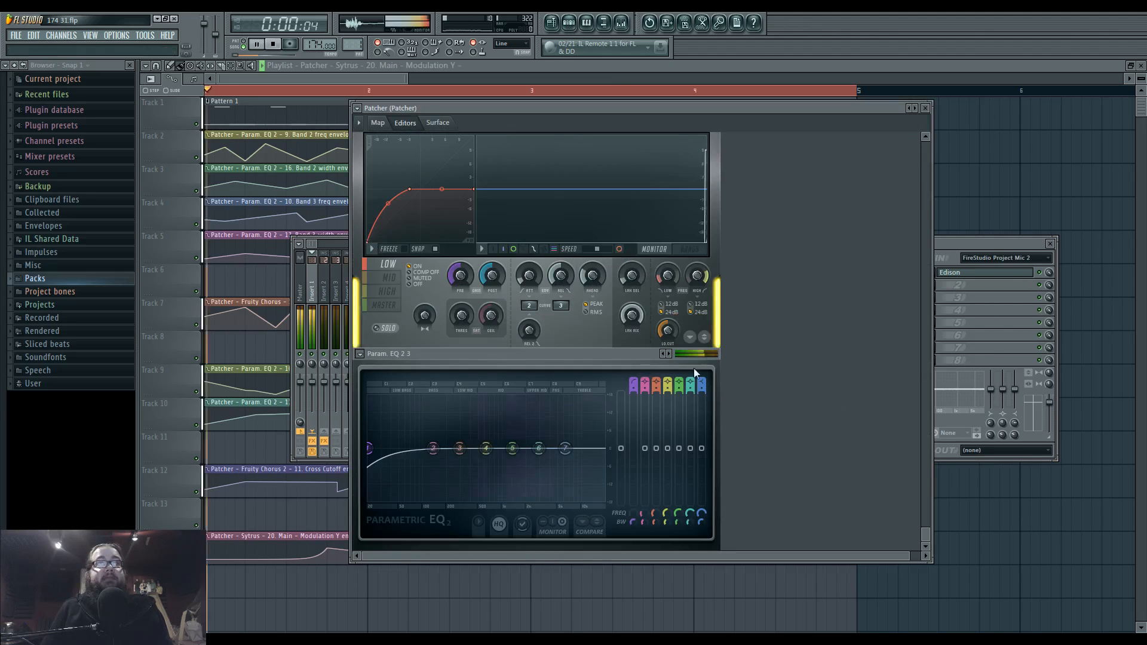
pyautogui.scroll(6, 807, 426)
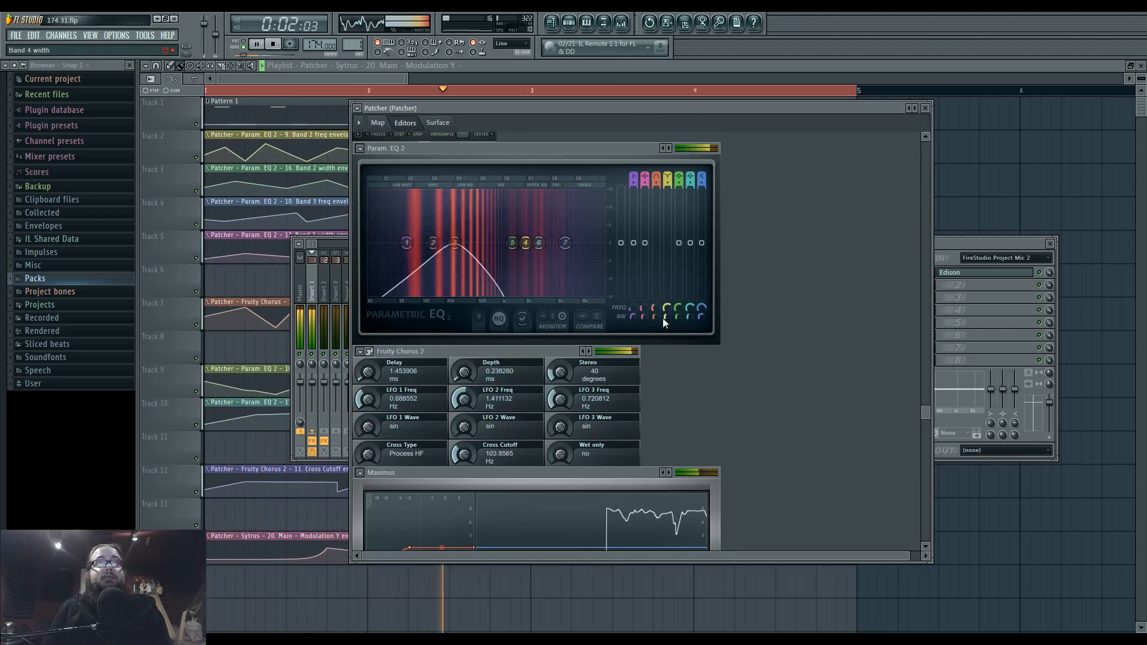
pyautogui.press('space')
pyautogui.rightClick(657, 318)
pyautogui.click(657, 330)
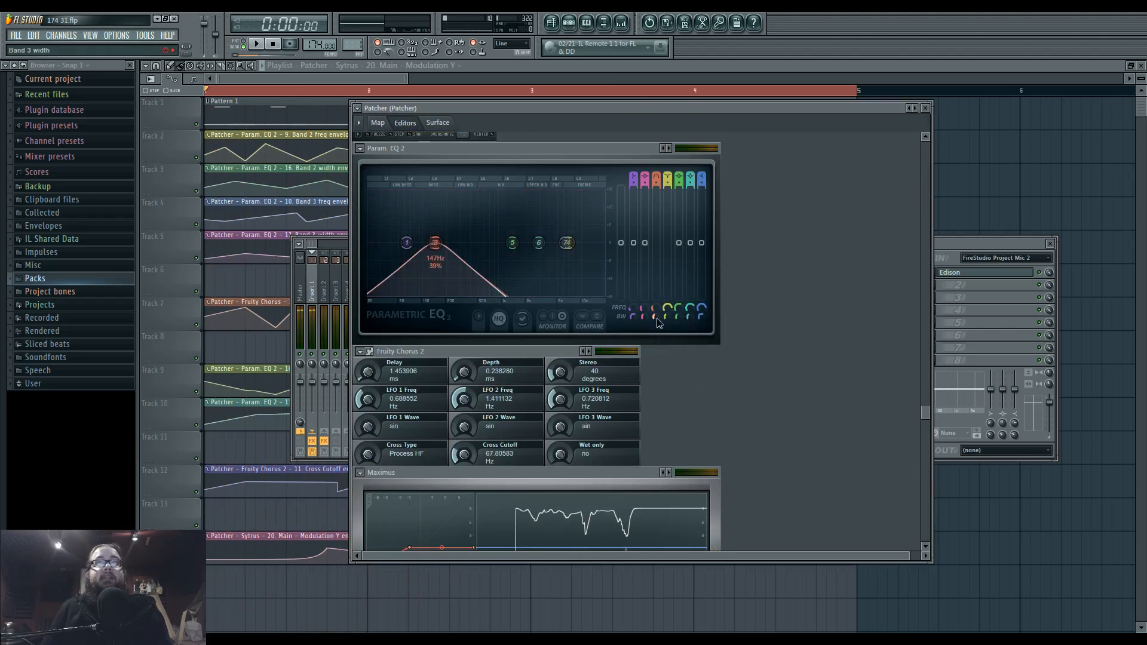
pyautogui.rightClick(657, 318)
pyautogui.click(708, 407)
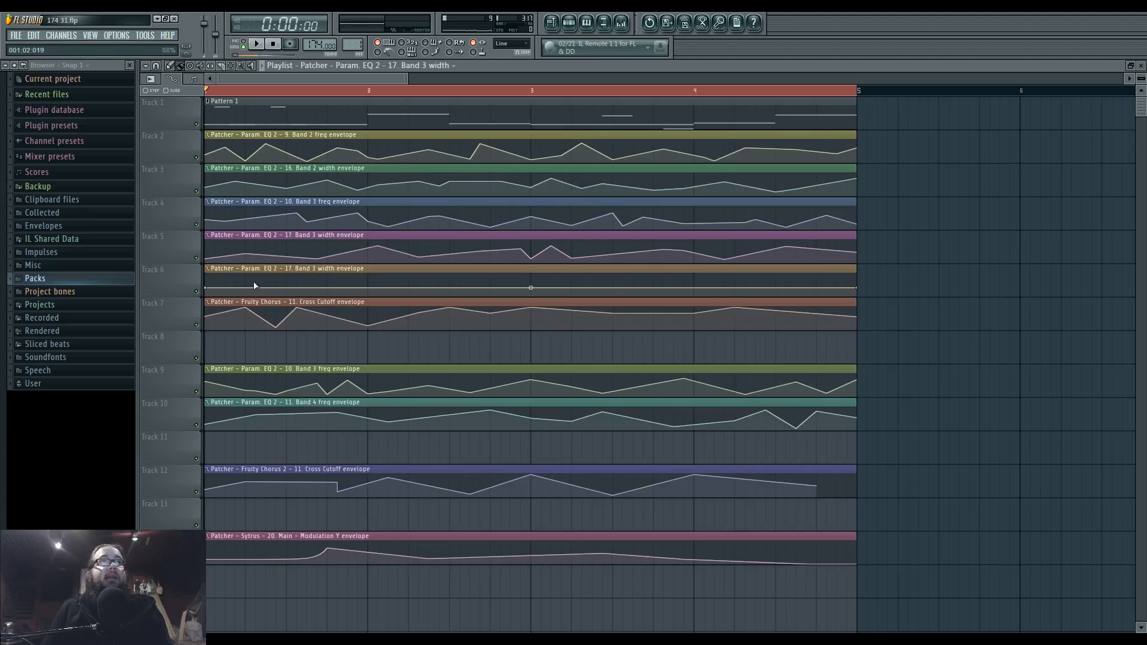
# - Move the new Band 3 width clip to Track 11 and shift the Fruity Chorus 2 and Modulation Y clips down one track
pyautogui.moveTo(261, 363); pyautogui.dragTo(287, 561)
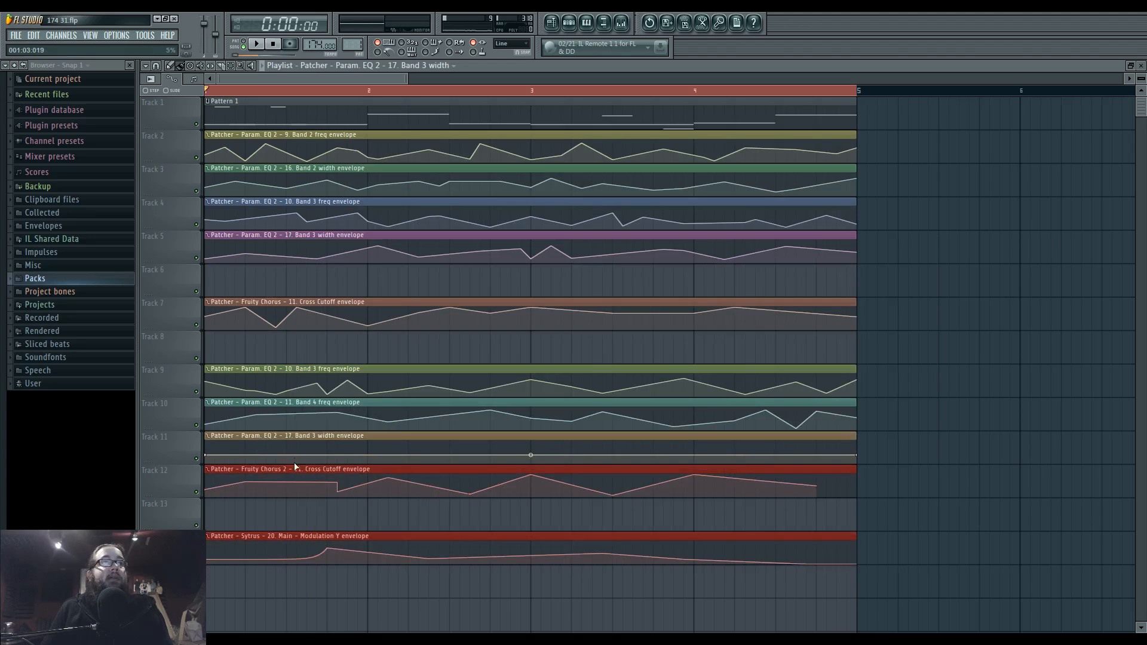
pyautogui.moveTo(294, 466); pyautogui.dragTo(294, 499)
pyautogui.click(943, 462)
# - Add five alternating high and low points to the Track 11 Band 3 width envelope from late bar 1 to the start of bar 4
pyautogui.press('space')
pyautogui.rightClick(307, 447)
pyautogui.rightClick(369, 457)
pyautogui.rightClick(501, 447)
pyautogui.rightClick(562, 458)
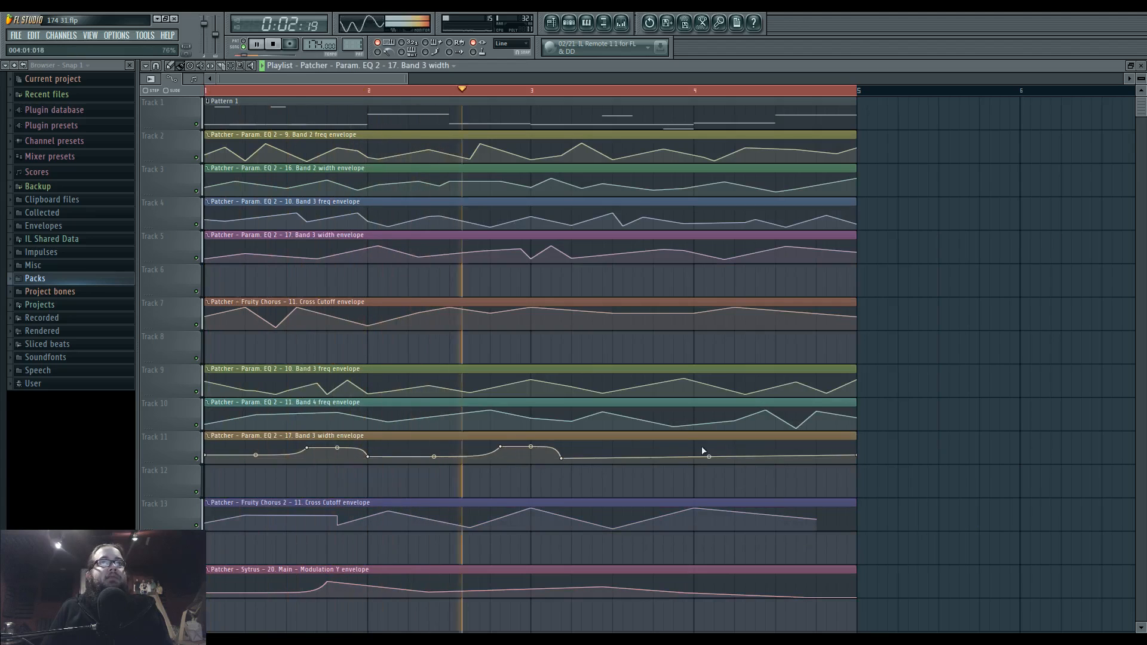
pyautogui.rightClick(703, 446)
# - Straighten the curved segments between the added Band 3 width points and slightly lower the envelope's end point
pyautogui.rightClick(633, 458)
pyautogui.moveTo(857, 456); pyautogui.dragTo(859, 459)
pyautogui.rightClick(533, 446)
pyautogui.rightClick(435, 456)
pyautogui.rightClick(336, 452)
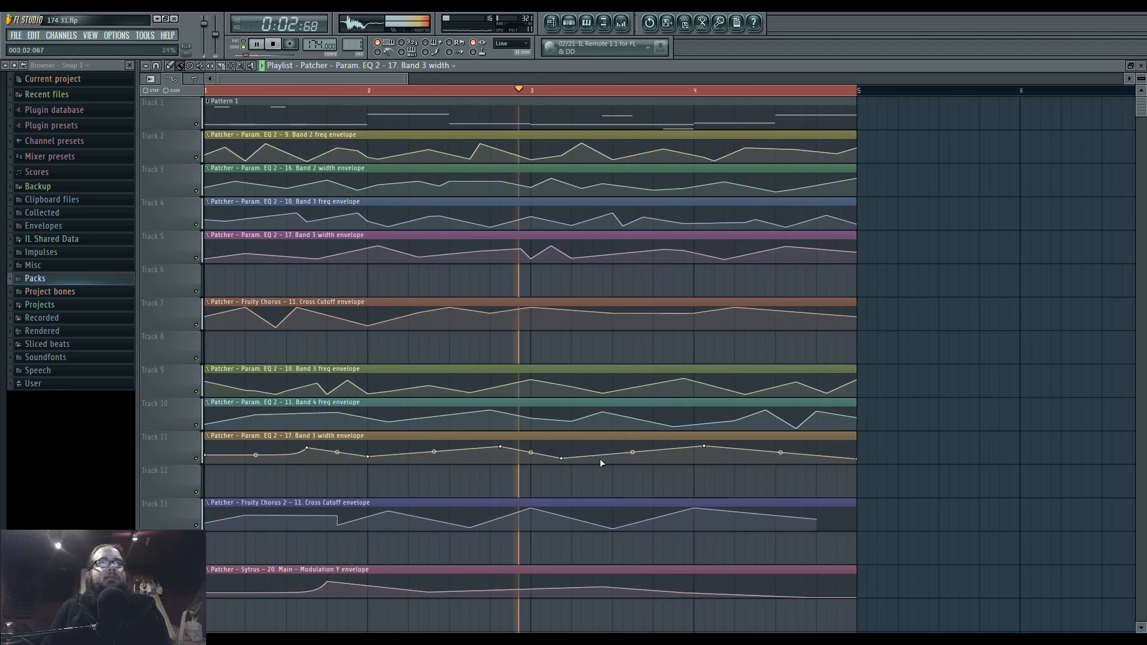
# - Add a Band 3 width peak in the middle of bar 4 and dips late in bar 3 and early in bar 4
pyautogui.click(775, 442)
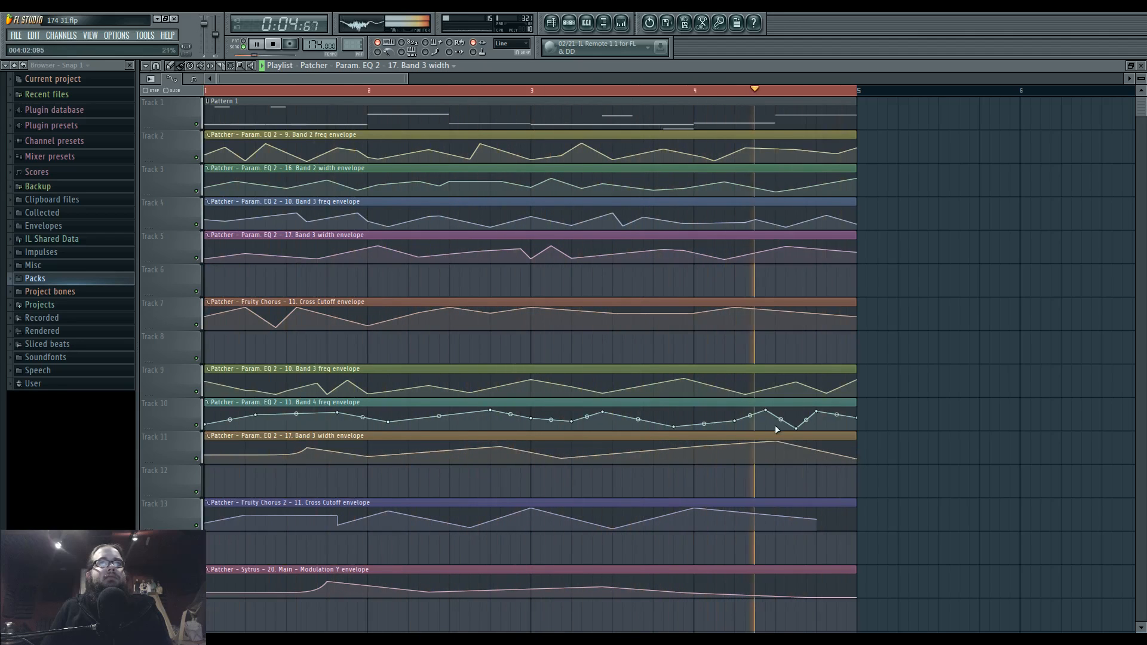
pyautogui.click(735, 463)
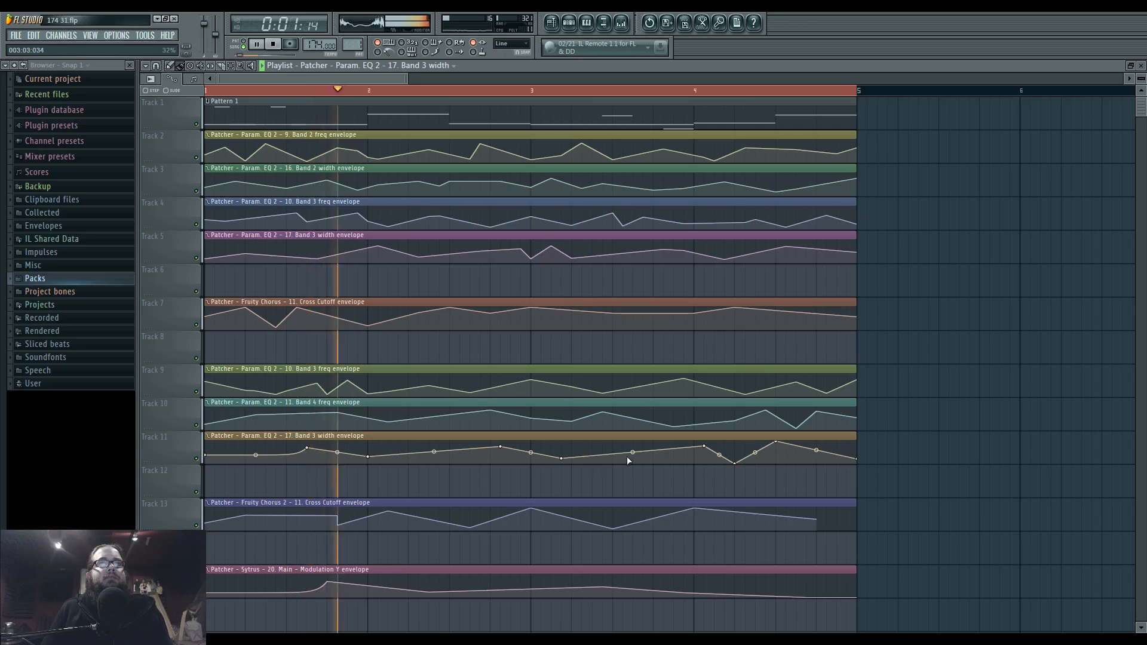
pyautogui.click(655, 463)
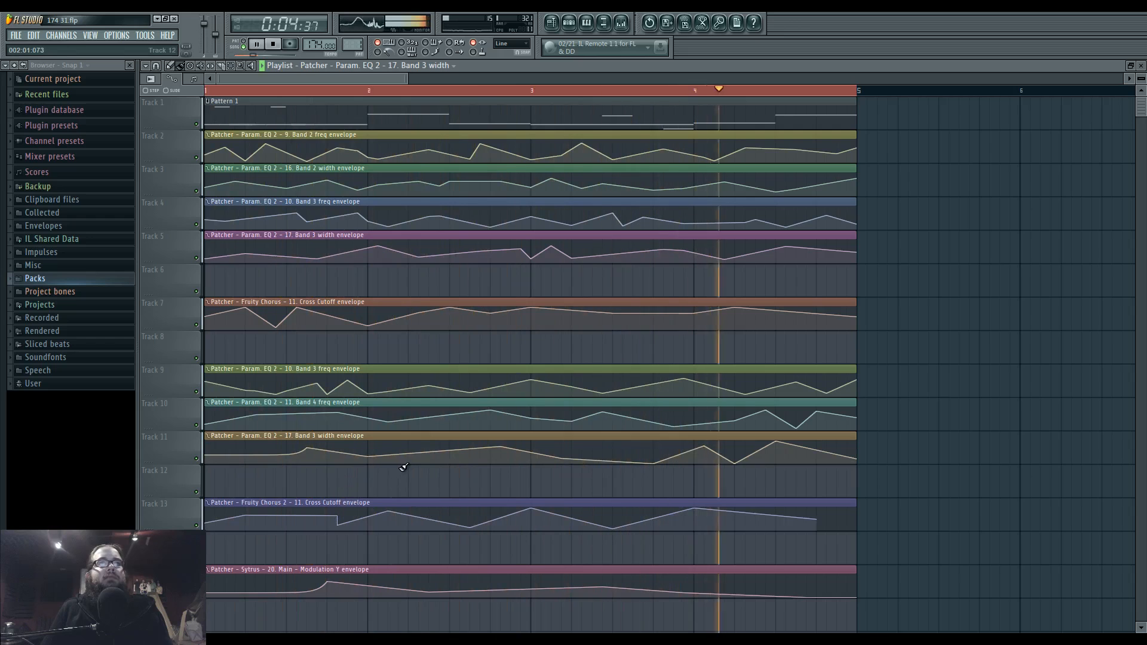
# - Deepen Band 4 freq's dips early in bar 2 and at bar 3's start, and add Band 3 width peaks at bar 3's start and middle
pyautogui.moveTo(392, 425); pyautogui.dragTo(392, 431)
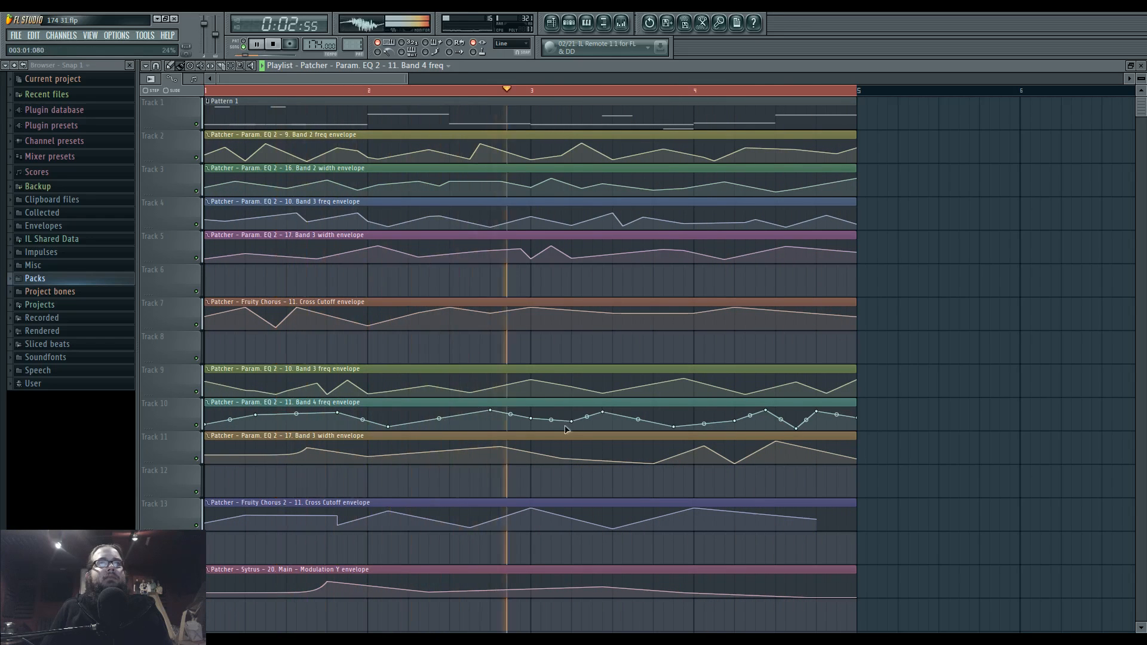
pyautogui.moveTo(571, 422)
pyautogui.mouseDown()
pyautogui.moveTo(532, 426)
pyautogui.moveTo(573, 421)
pyautogui.mouseUp()
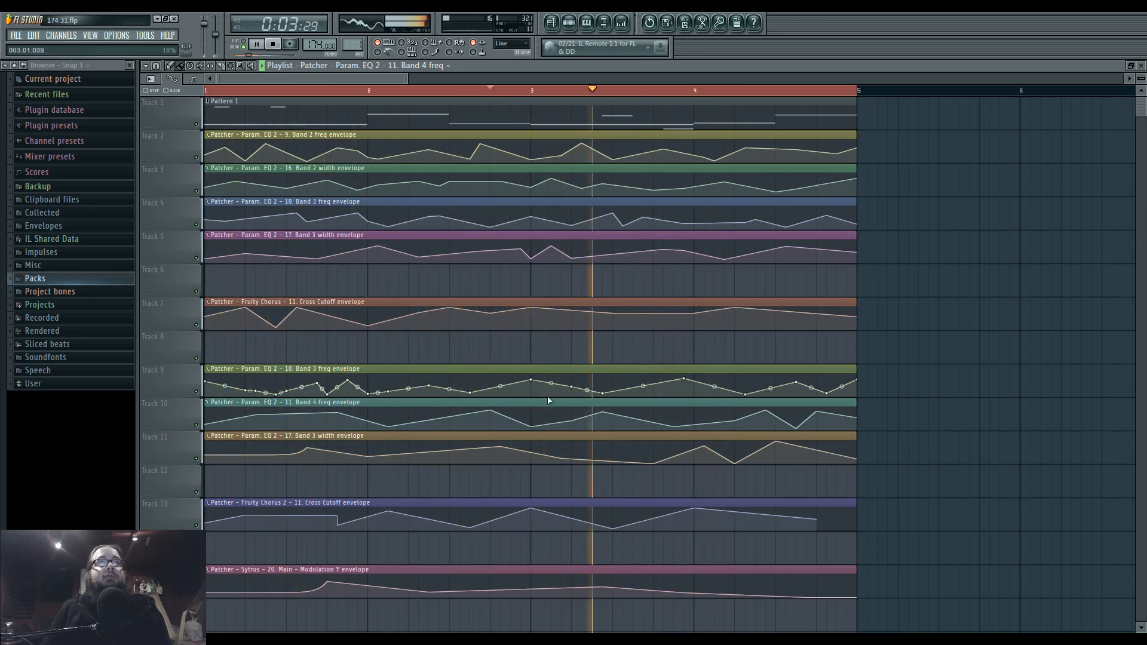
pyautogui.moveTo(534, 450); pyautogui.dragTo(533, 440)
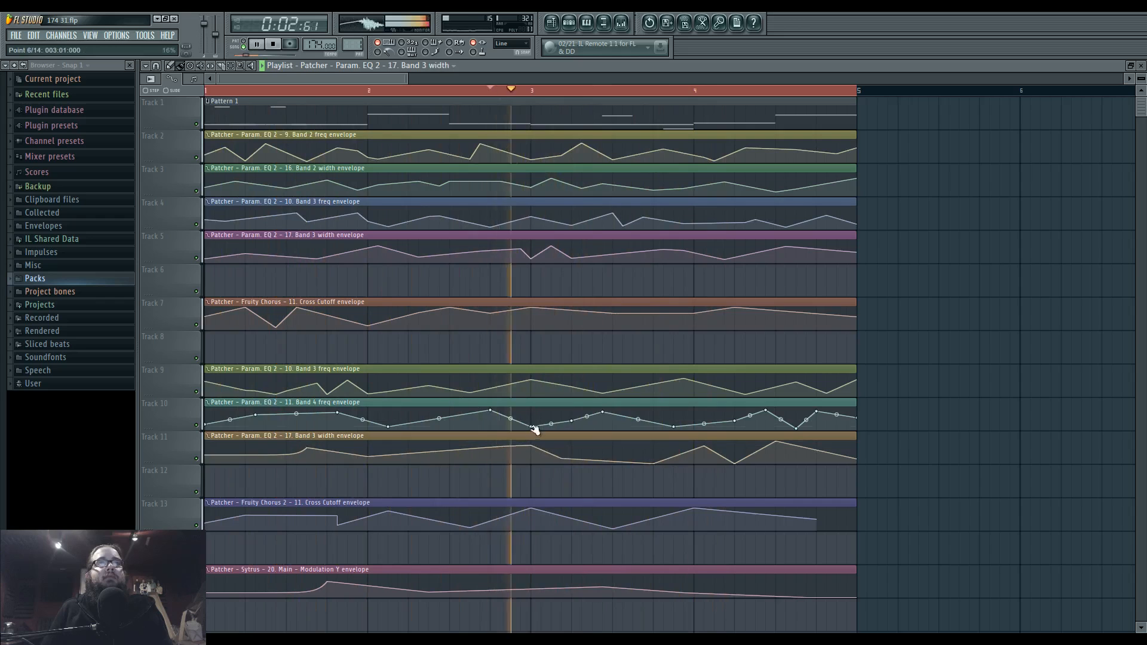
pyautogui.moveTo(613, 460); pyautogui.dragTo(614, 446)
pyautogui.press('space')
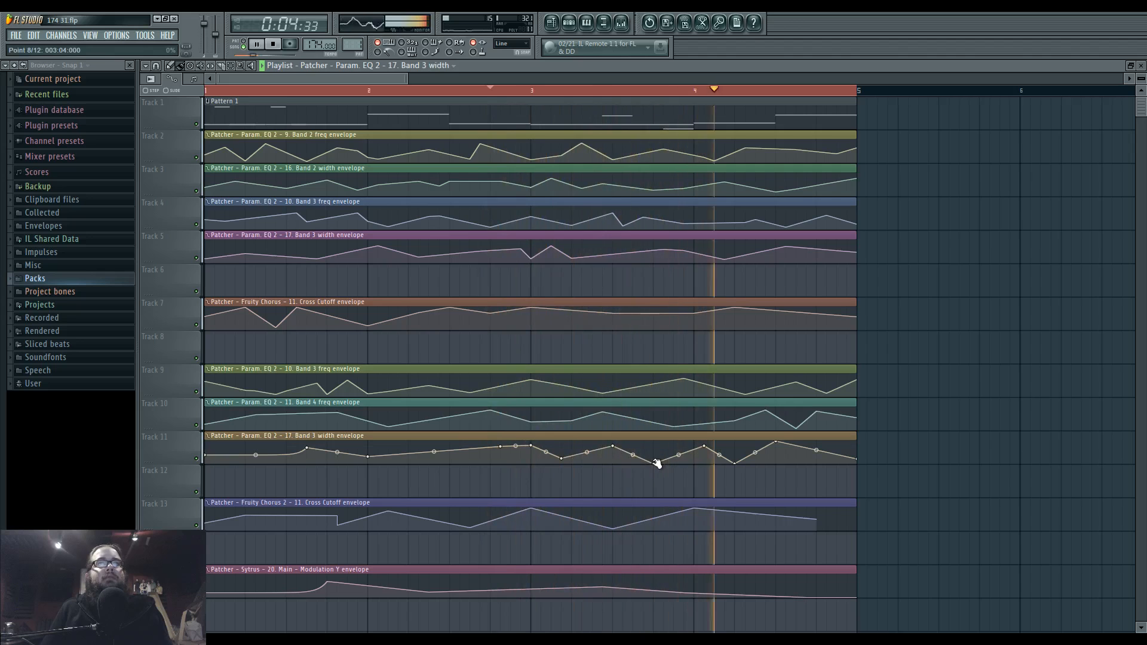
# - Replace the Edison recording with a new pass of the loop and trim everything after the second song jump marker
pyautogui.click(622, 22)
pyautogui.click(931, 267)
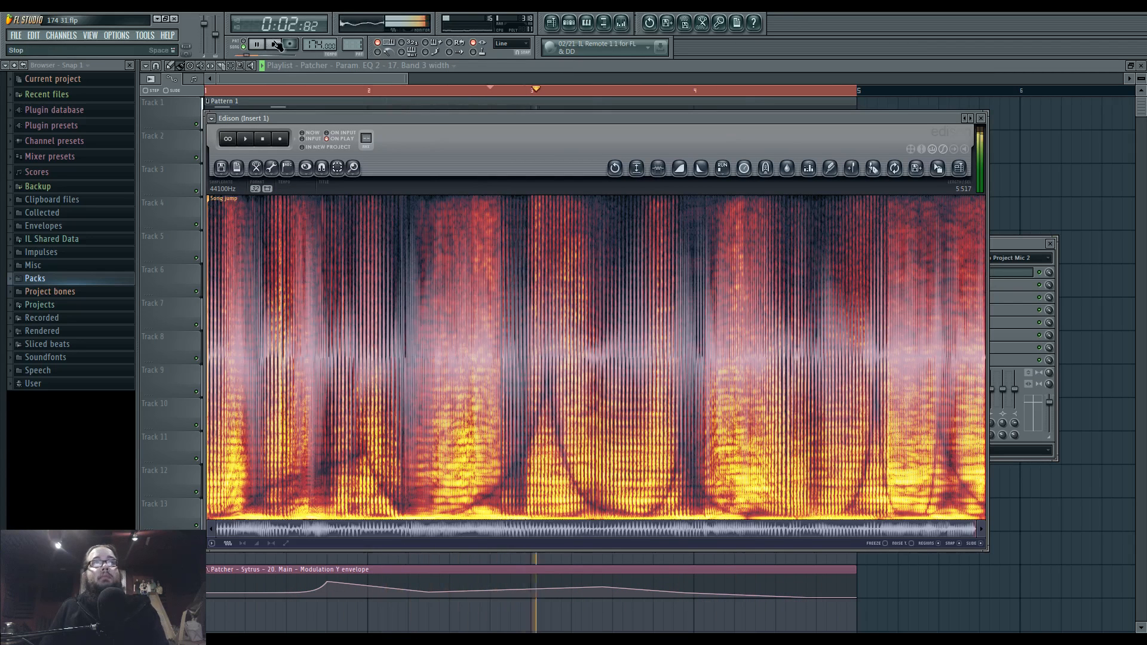
pyautogui.press('Delete')
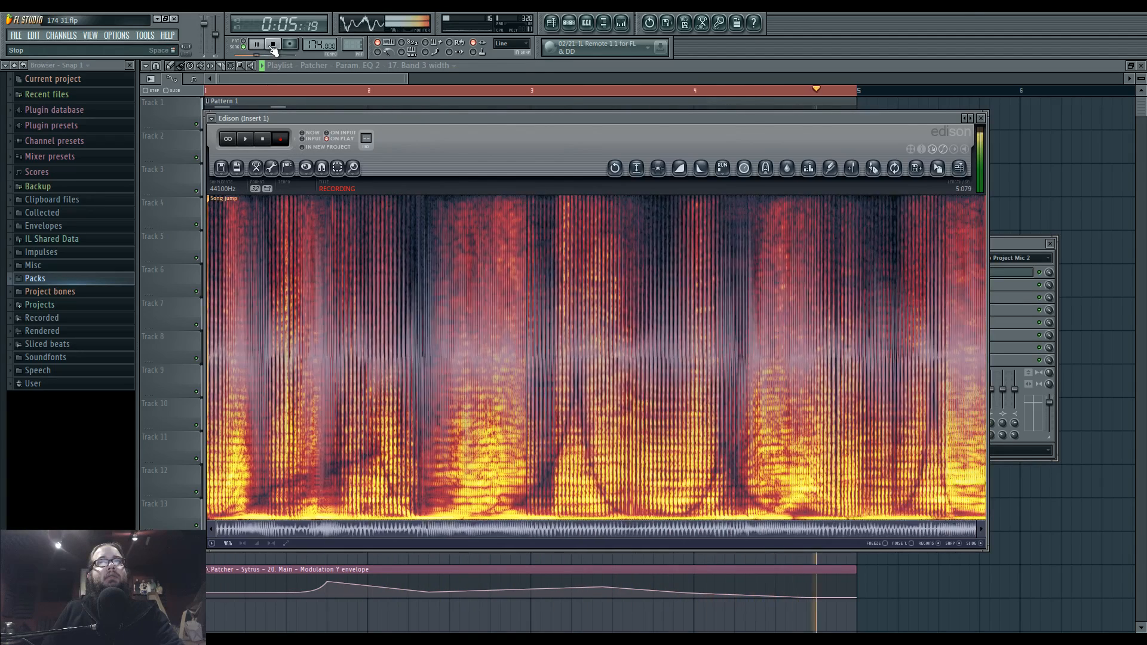
pyautogui.click(272, 45)
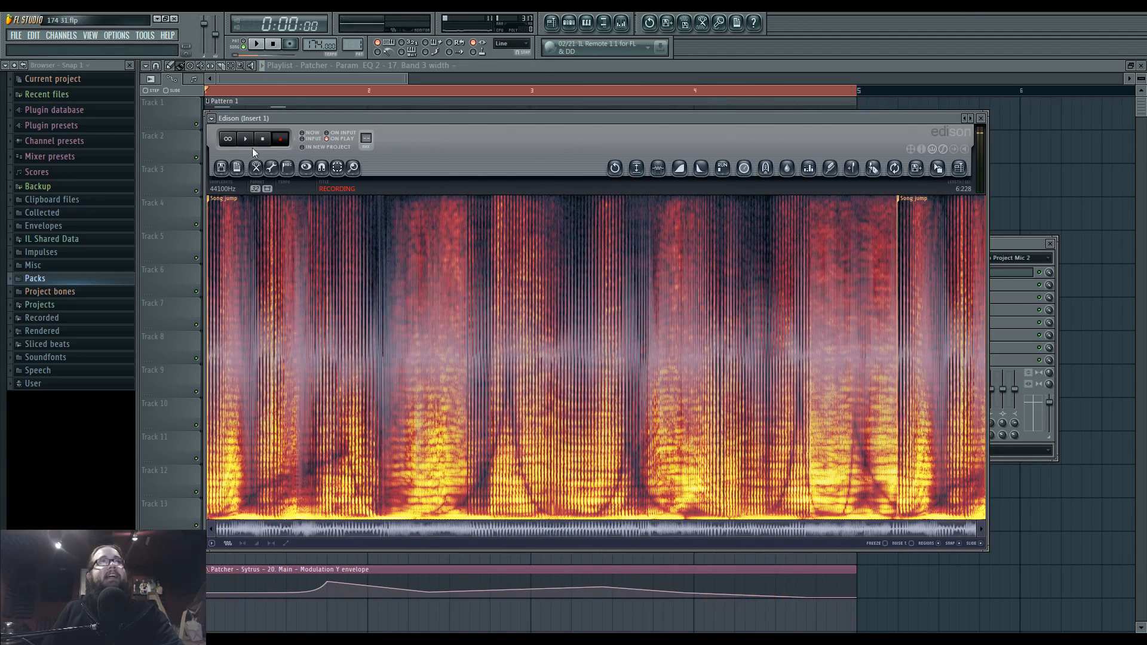
pyautogui.click(282, 141)
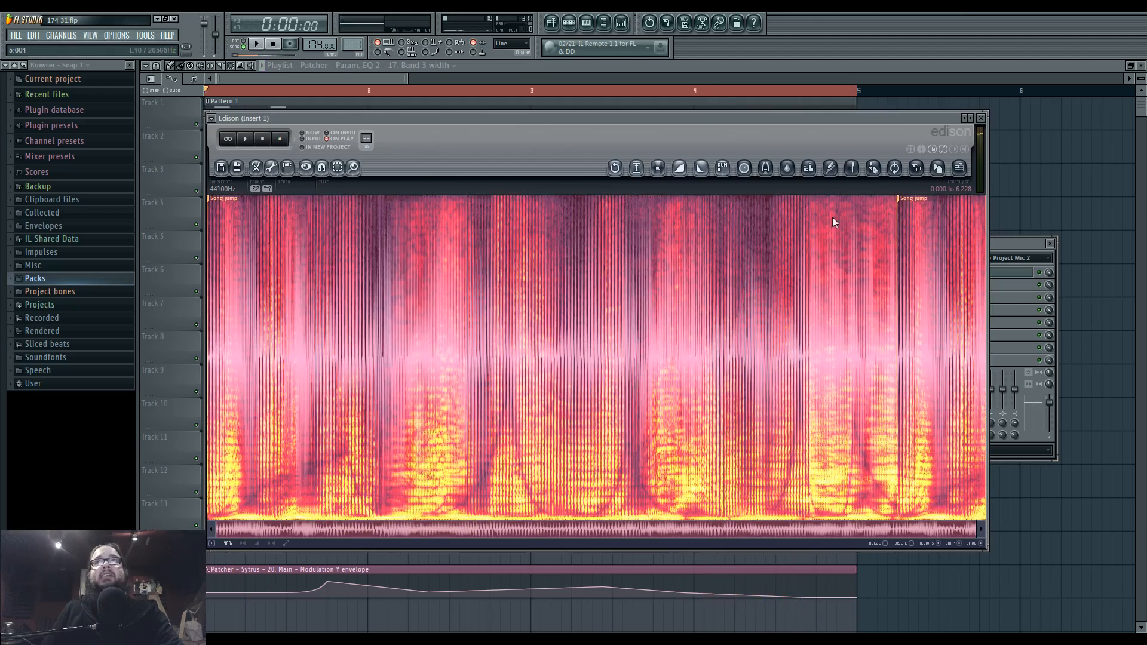
pyautogui.click(901, 204)
# - Place the trimmed Edison recording in the playlist as an audio clip on Track 4, late in bar 5
pyautogui.click(74, 36)
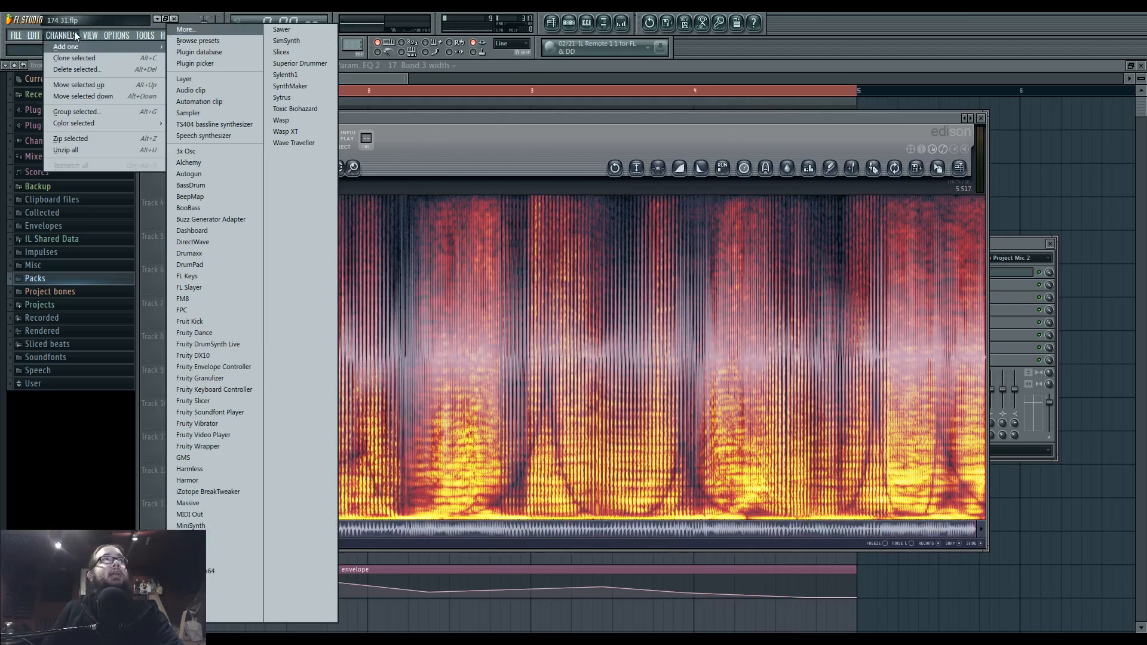
pyautogui.click(243, 480)
pyautogui.moveTo(942, 171); pyautogui.dragTo(970, 212)
# - Open the existing Harmor instrument from the unsorted channel group
pyautogui.click(620, 23)
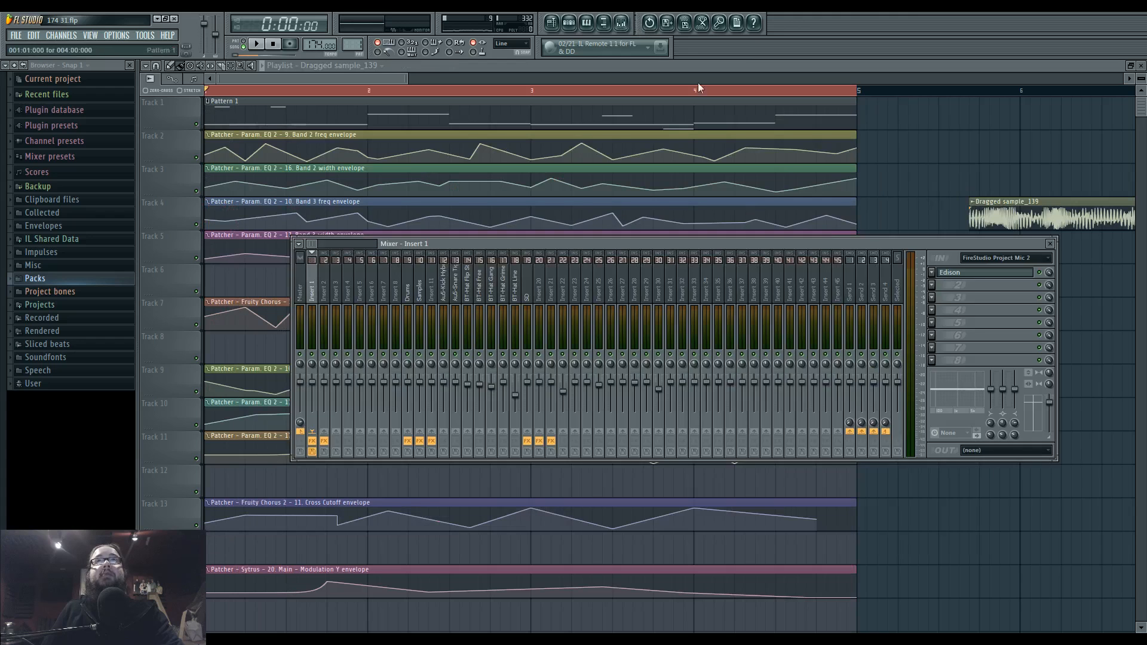
pyautogui.click(570, 24)
pyautogui.click(453, 348)
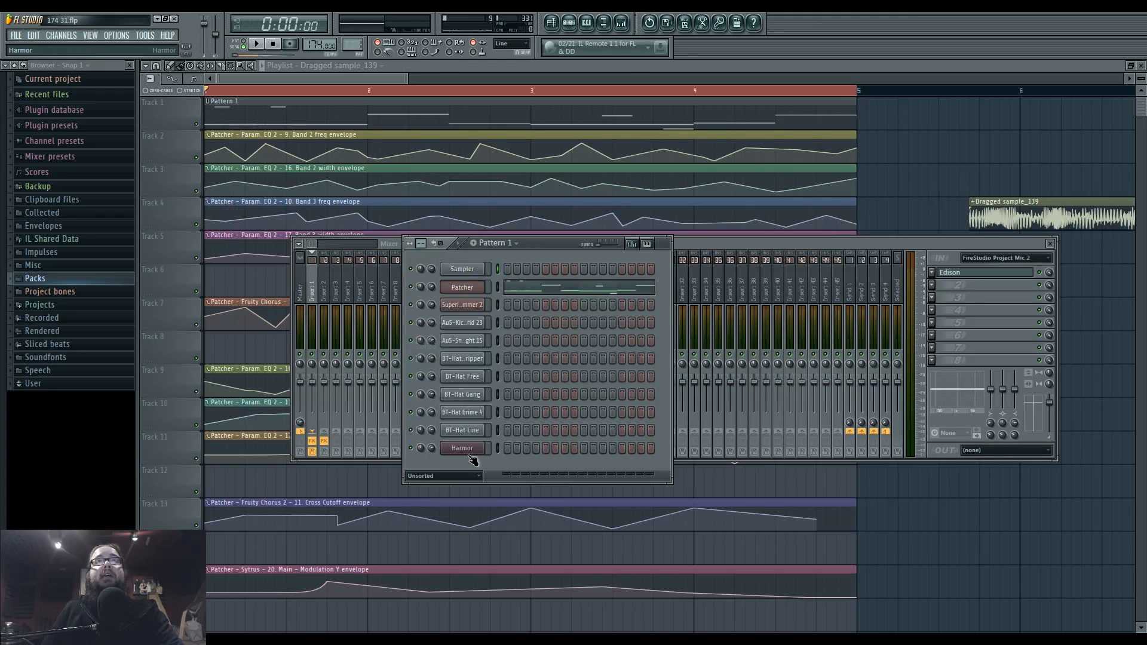
pyautogui.click(469, 452)
pyautogui.moveTo(698, 213); pyautogui.dragTo(667, 330)
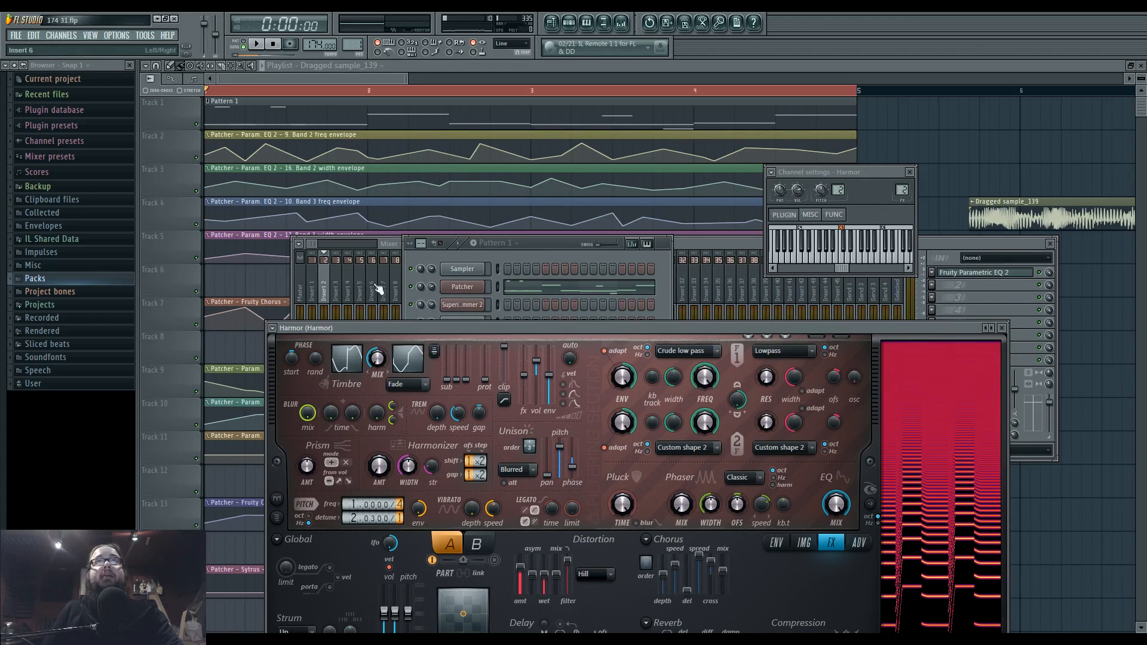
# - Load the Dragged sample_139 audio into the image section of part A in the existing Harmor
pyautogui.click(540, 247)
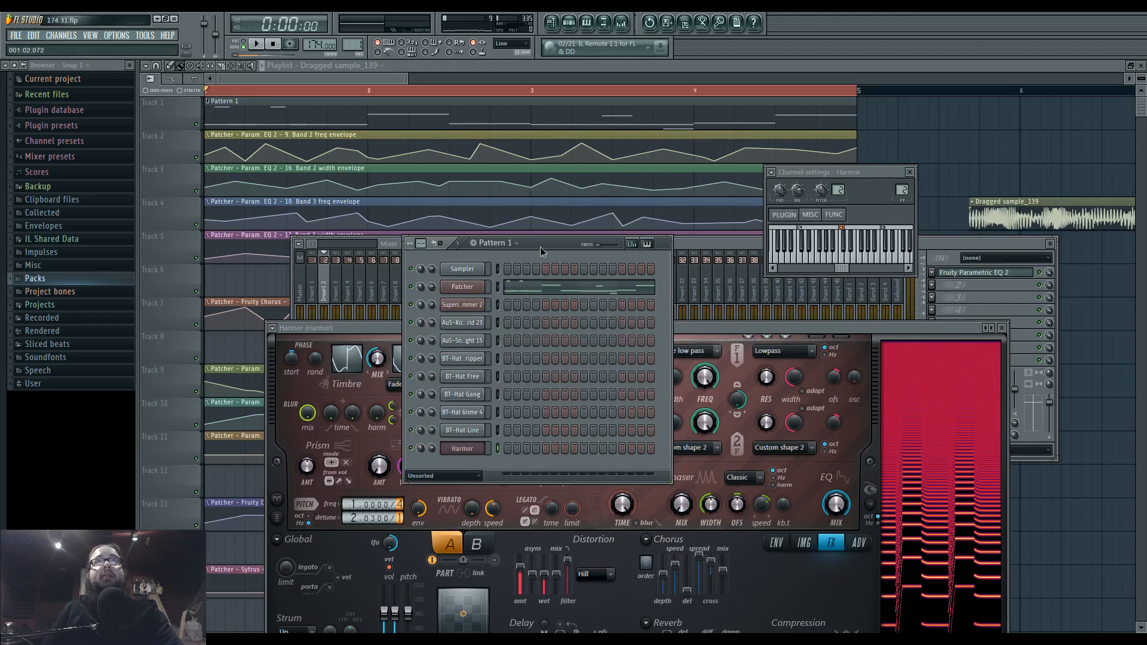
pyautogui.click(454, 468)
pyautogui.click(445, 503)
pyautogui.moveTo(498, 323); pyautogui.dragTo(491, 297)
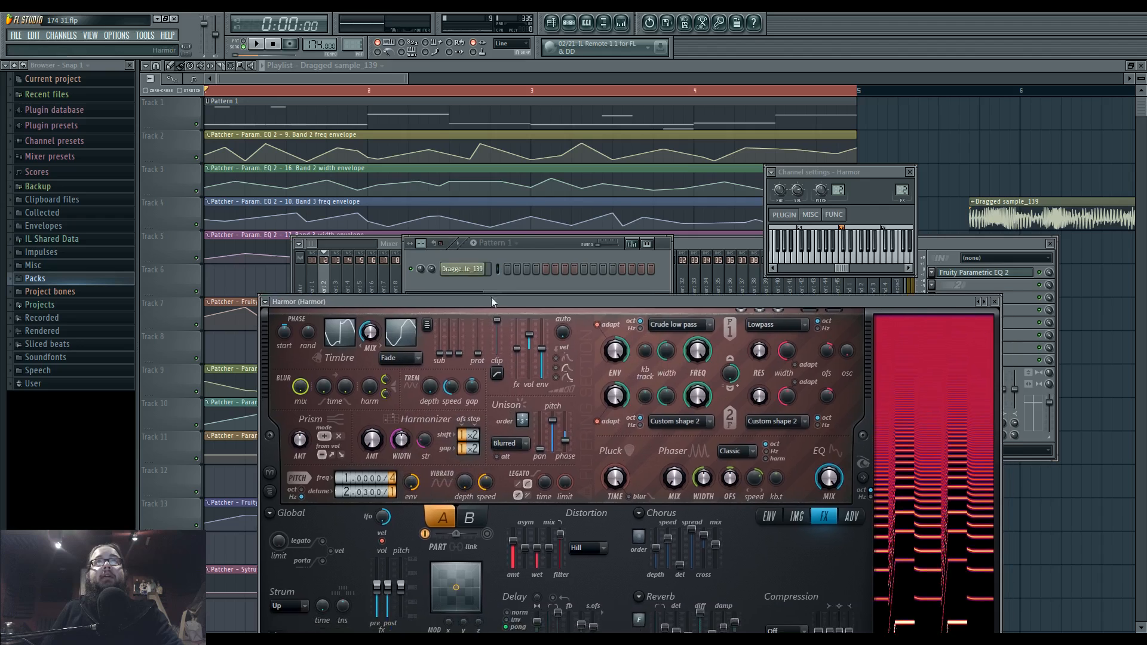
pyautogui.click(464, 269)
pyautogui.click(568, 26)
pyautogui.click(568, 27)
pyautogui.click(568, 26)
pyautogui.click(442, 346)
pyautogui.click(476, 460)
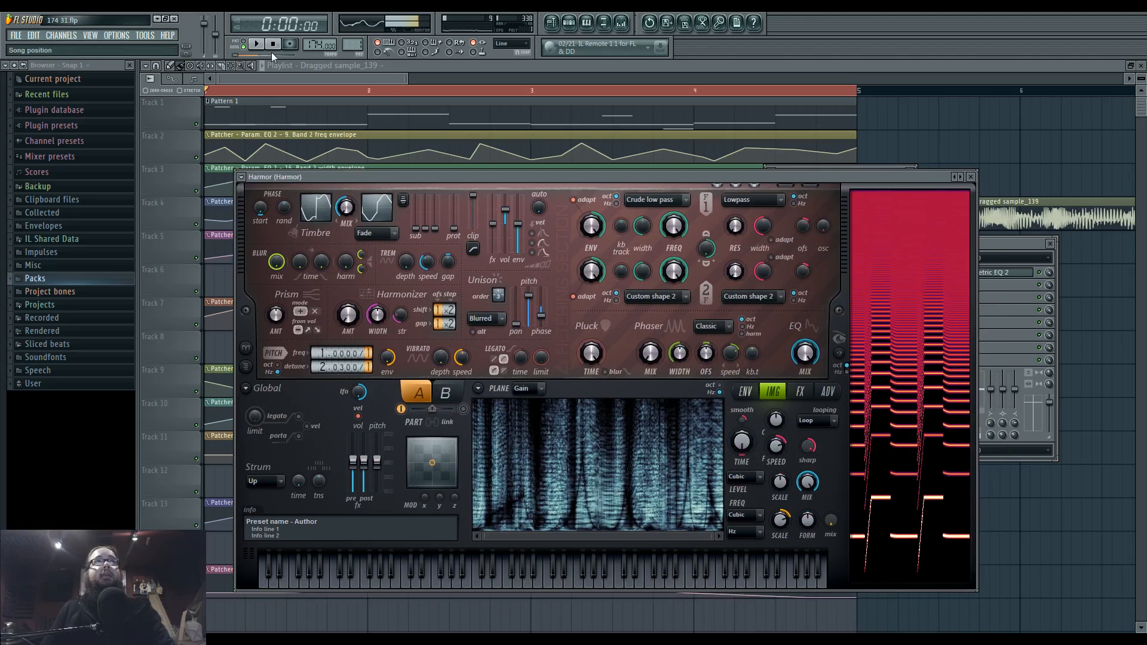
pyautogui.moveTo(696, 178); pyautogui.dragTo(681, 255)
# - Load the Dragged sample_139 audio into part B's image section of the existing Harmor and audition a note
pyautogui.click(430, 471)
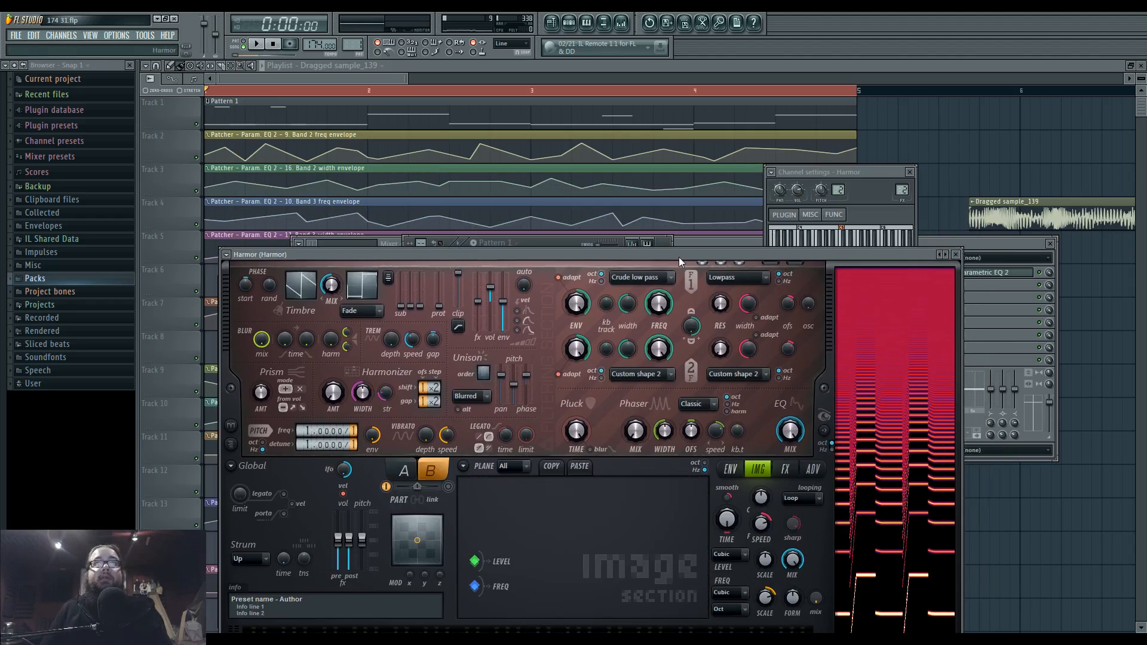
pyautogui.moveTo(679, 256); pyautogui.dragTo(635, 478)
pyautogui.click(472, 463)
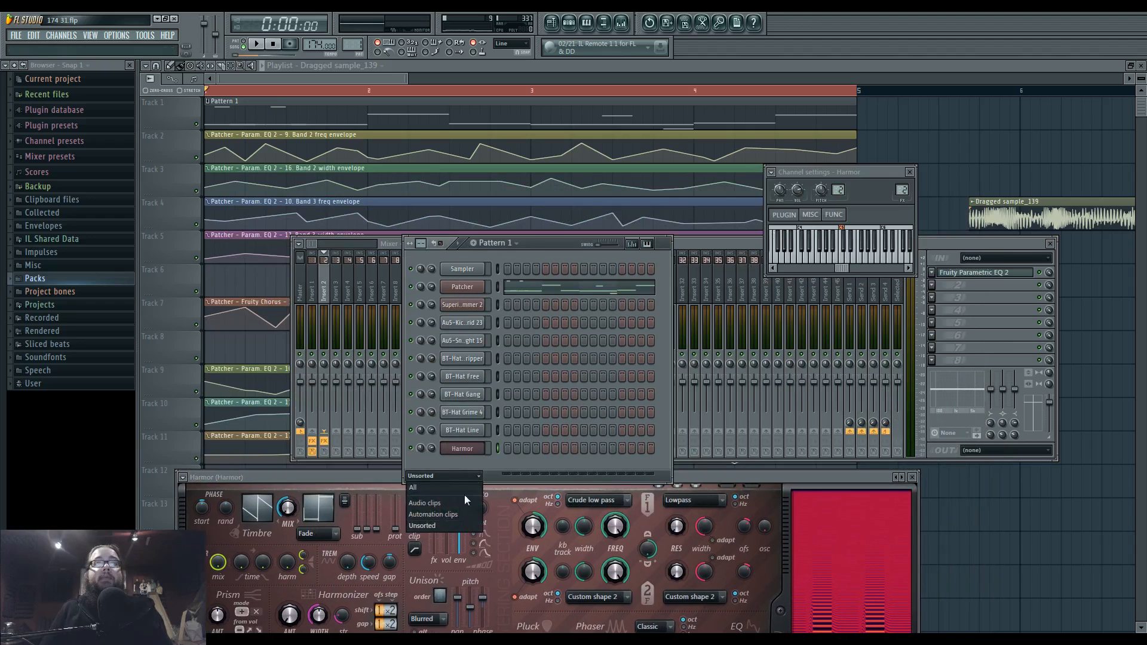
pyautogui.click(472, 489)
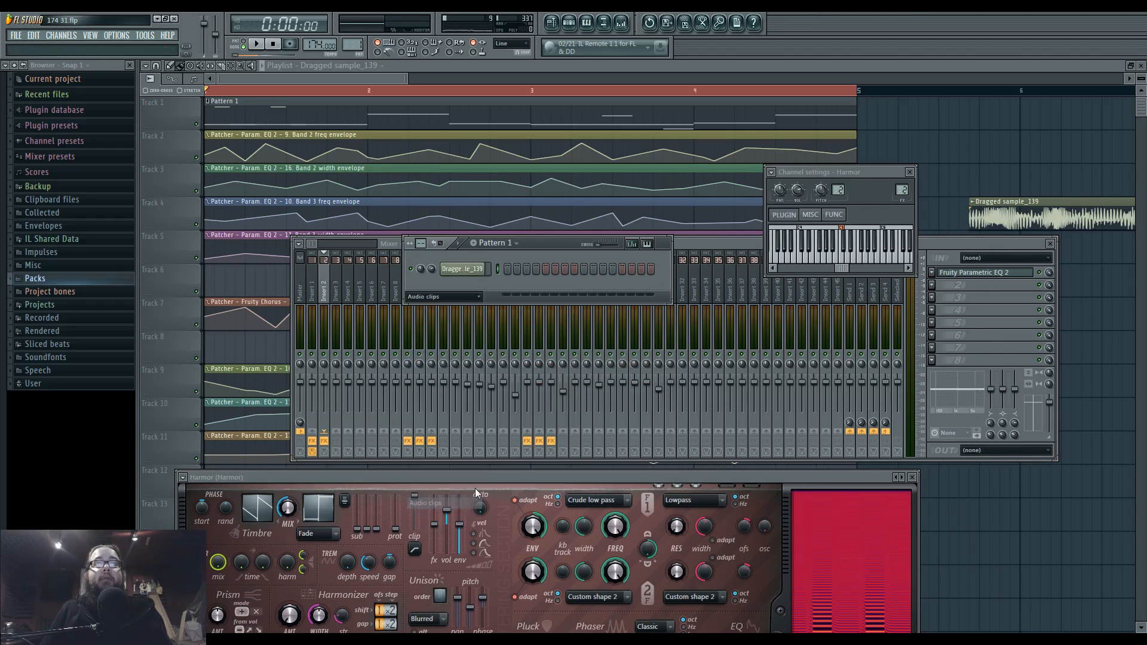
pyautogui.click(461, 269)
pyautogui.click(466, 296)
pyautogui.click(457, 346)
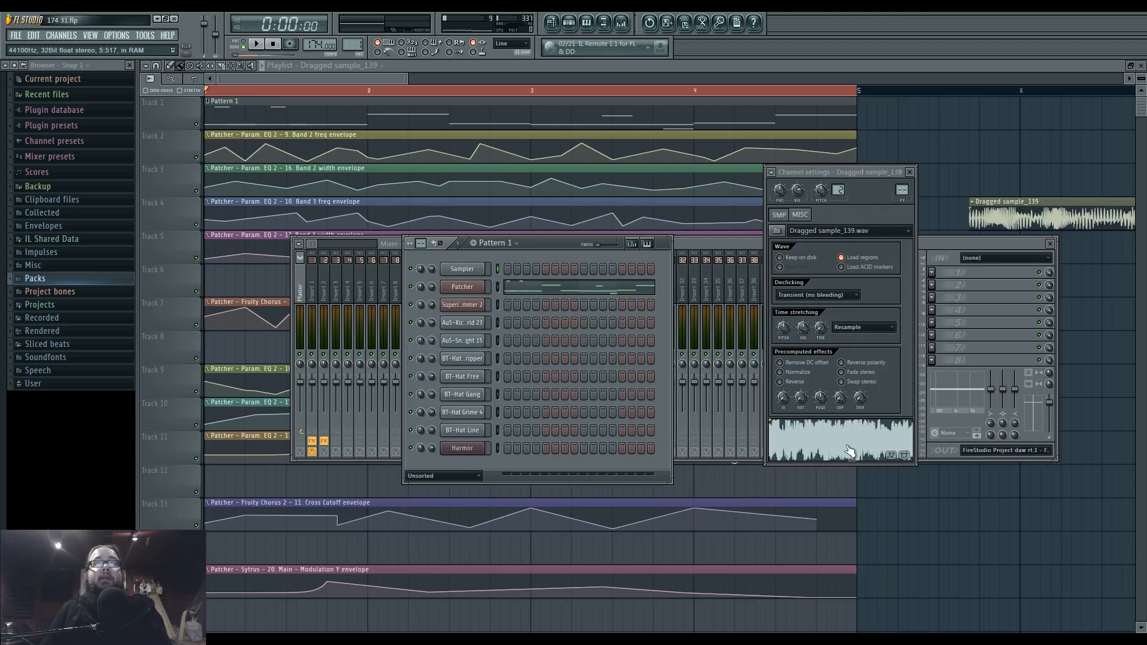
pyautogui.click(467, 449)
pyautogui.click(472, 454)
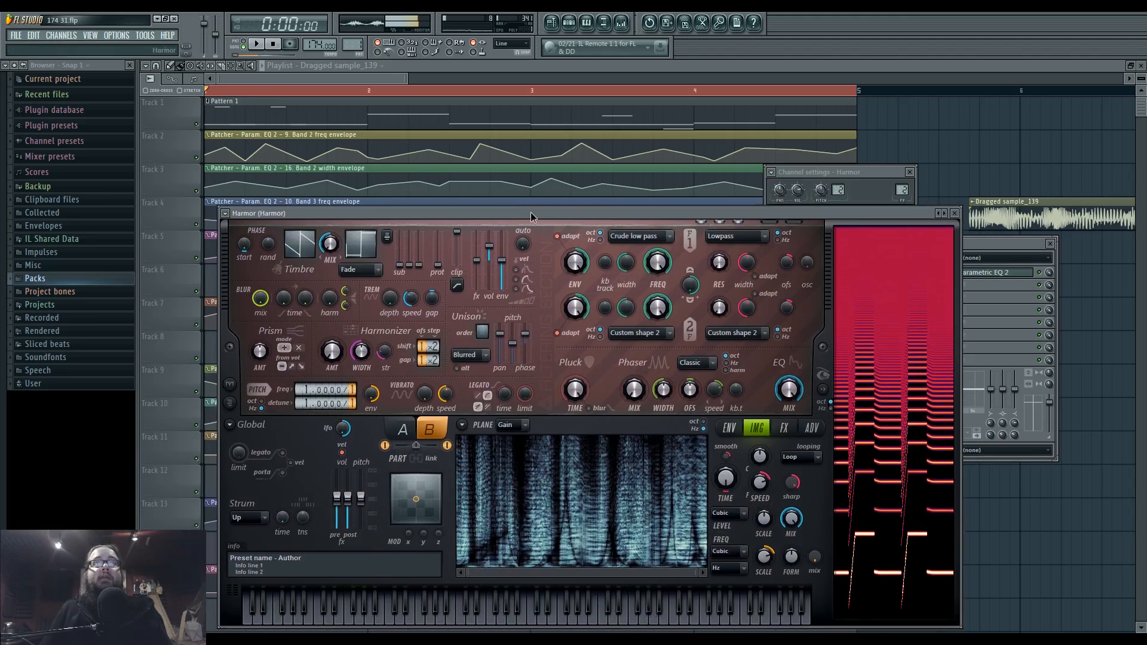
pyautogui.press('z')
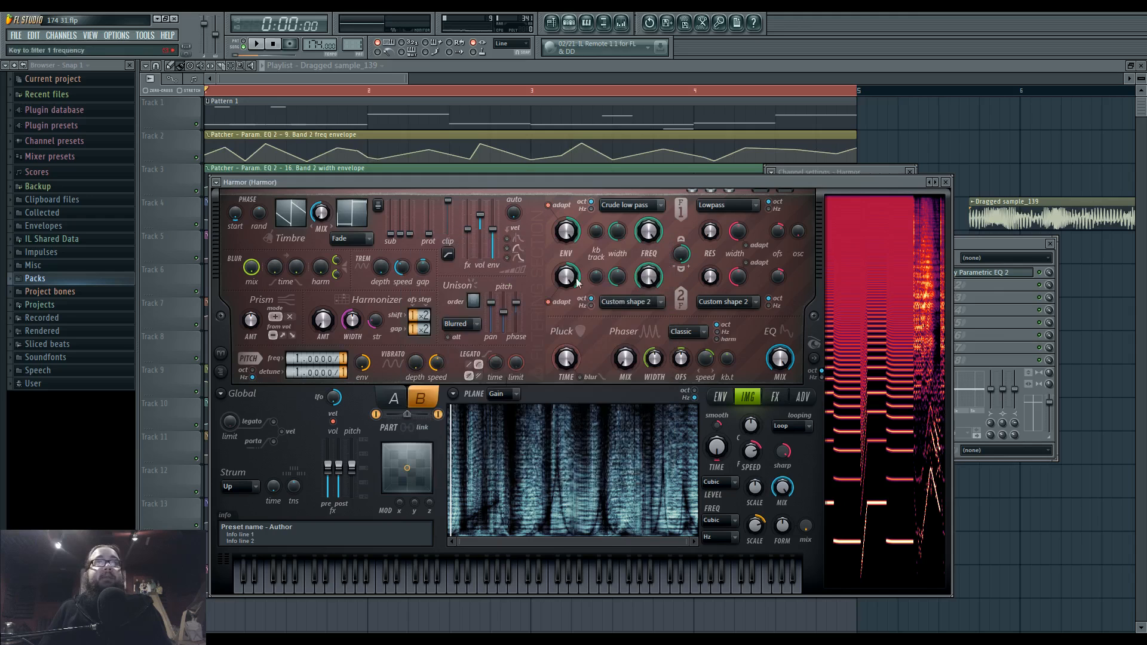
# - Clear the resynthesized images from parts B and A of the existing Harmor
pyautogui.click(456, 394)
pyautogui.click(537, 421)
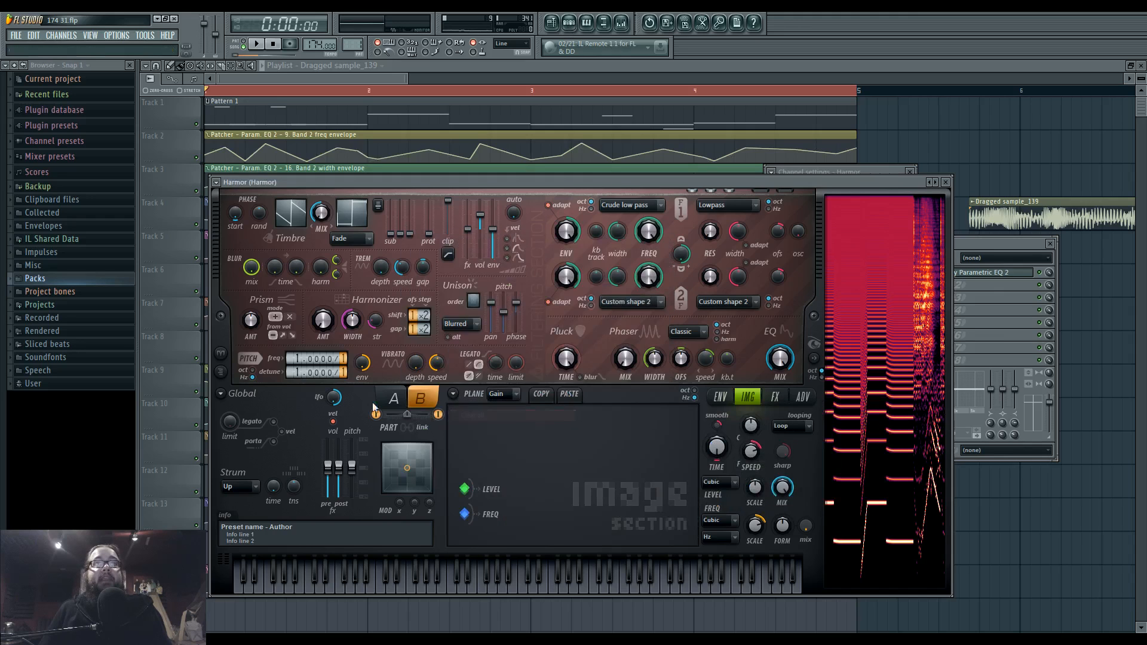
pyautogui.click(393, 398)
pyautogui.click(456, 394)
pyautogui.click(521, 418)
# - Add a new Harmor channel to the project
pyautogui.click(569, 23)
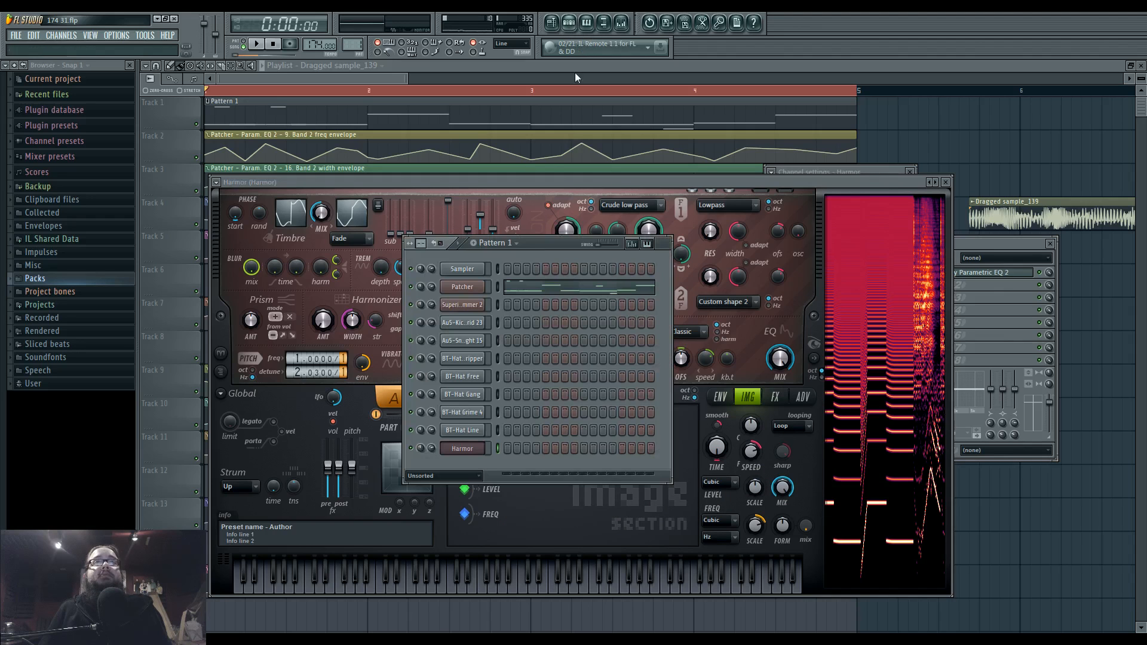
pyautogui.click(76, 35)
pyautogui.moveTo(59, 43)
pyautogui.click(197, 475)
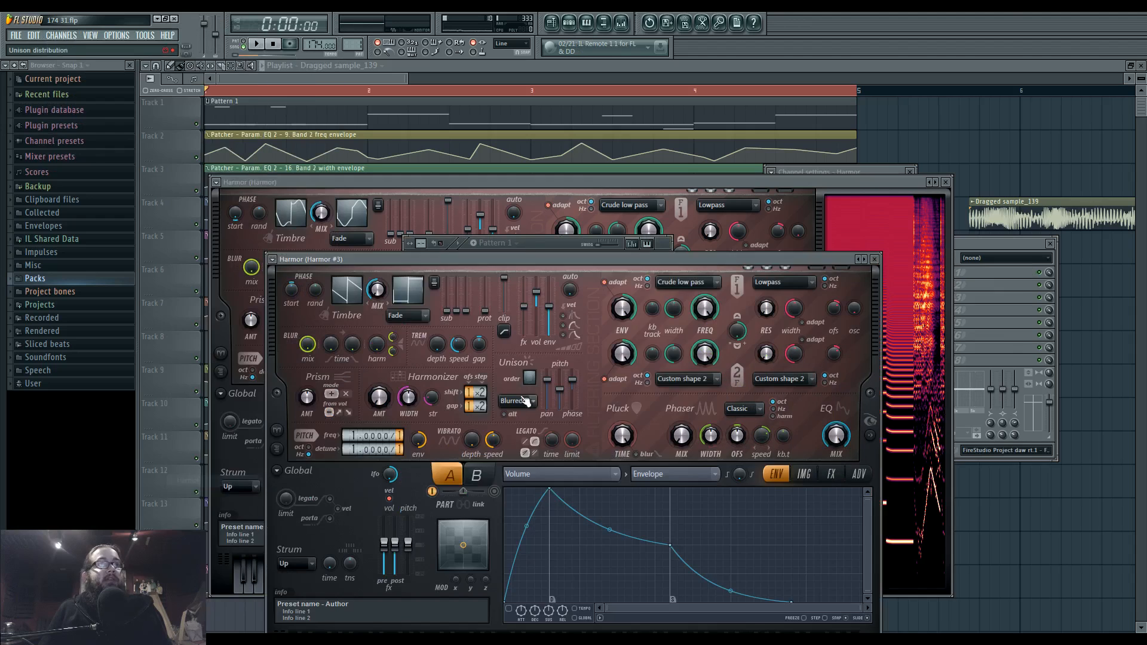
# - Load the Dragged sample_139 waveform into part A's image section of the new Harmor #3
pyautogui.click(442, 494)
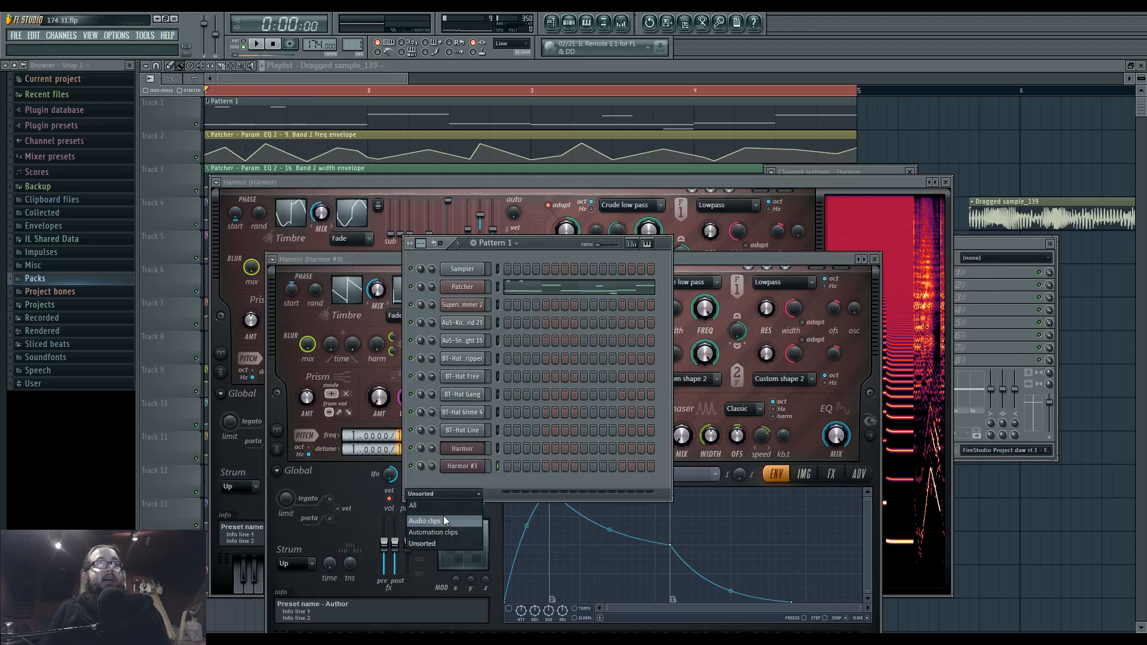
pyautogui.click(442, 521)
pyautogui.click(463, 269)
pyautogui.click(442, 289)
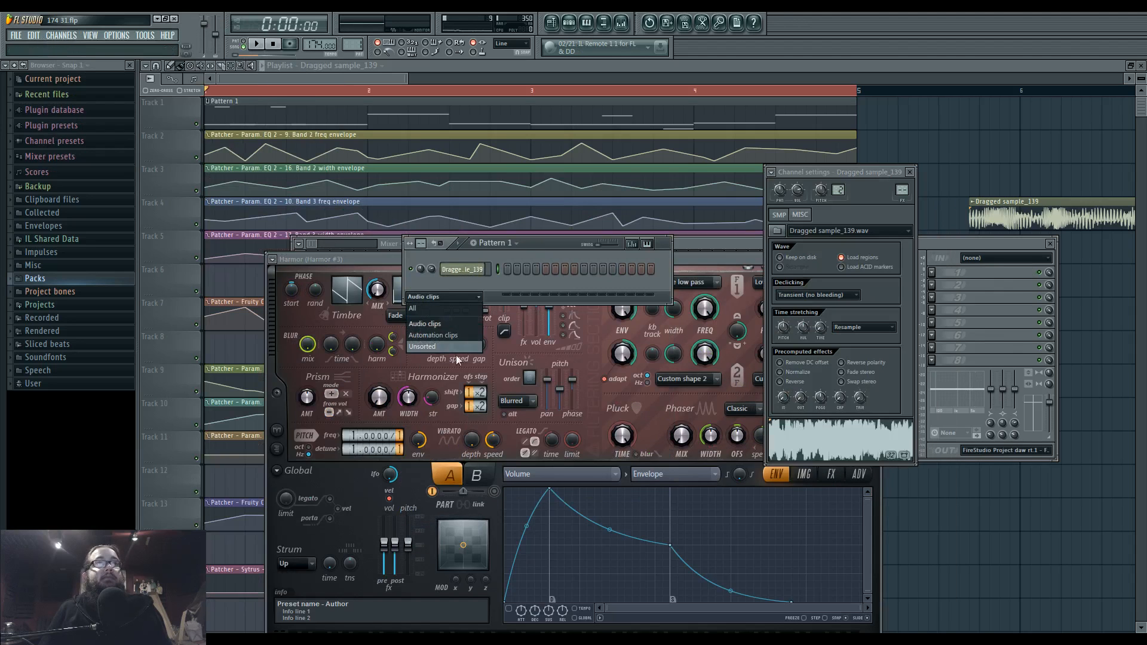
pyautogui.click(425, 346)
pyautogui.moveTo(864, 451); pyautogui.dragTo(511, 478)
# - Find the unused Harmor #2 channel in the automation clips group and delete it
pyautogui.click(448, 494)
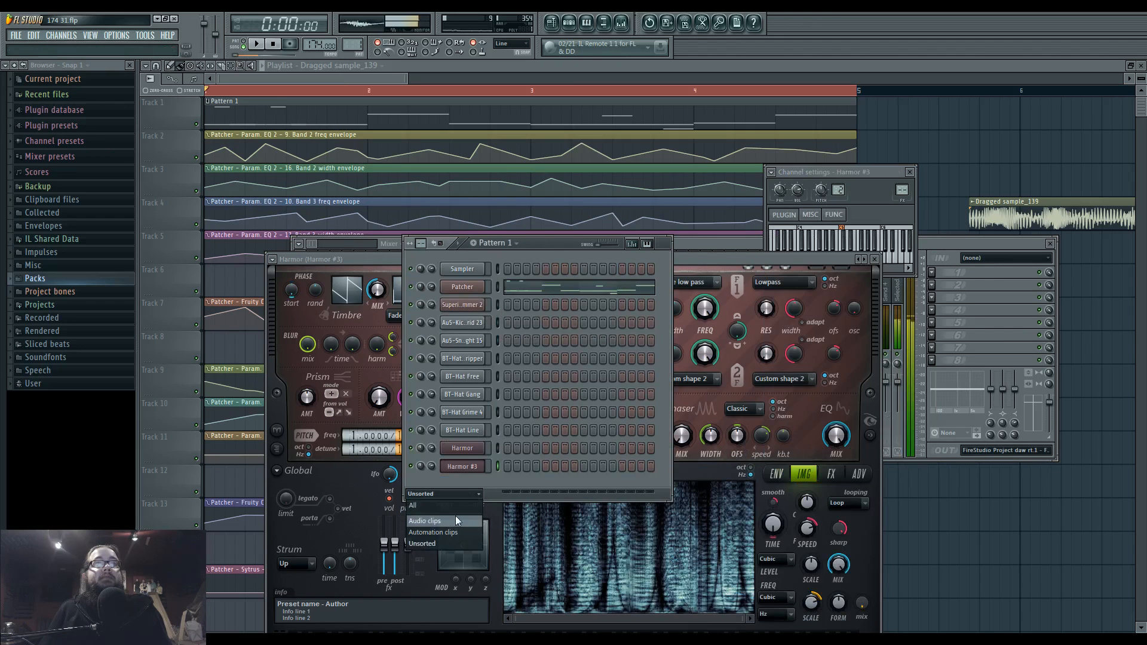
pyautogui.click(454, 531)
pyautogui.click(461, 475)
pyautogui.click(465, 449)
pyautogui.click(464, 447)
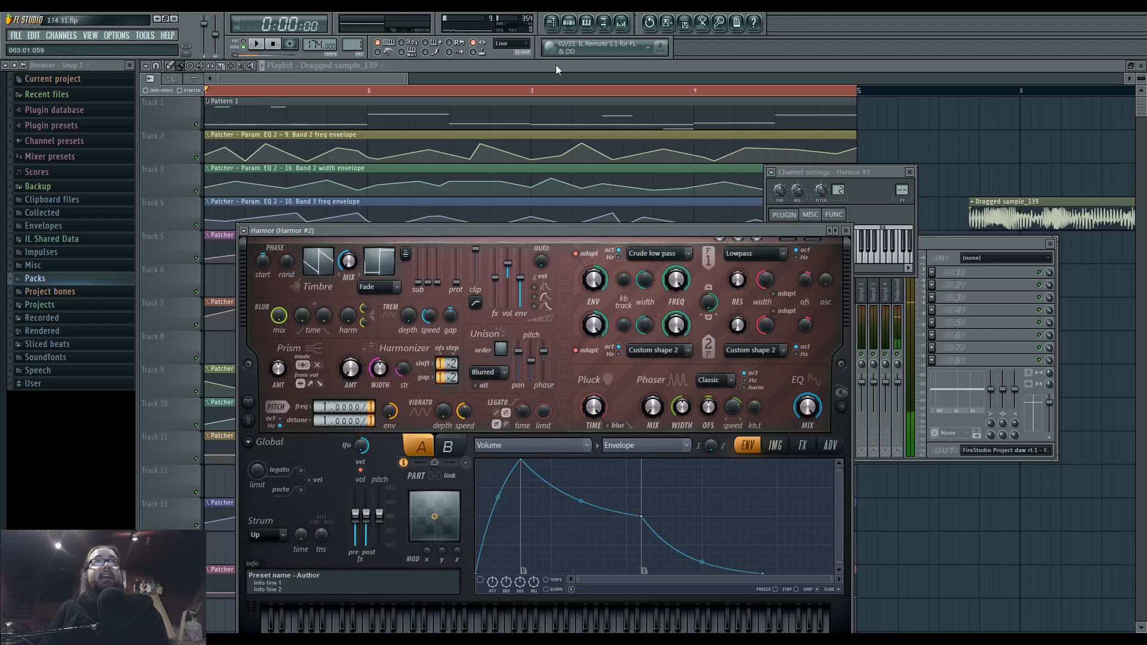
pyautogui.press('F6')
pyautogui.rightClick(484, 449)
pyautogui.click(506, 593)
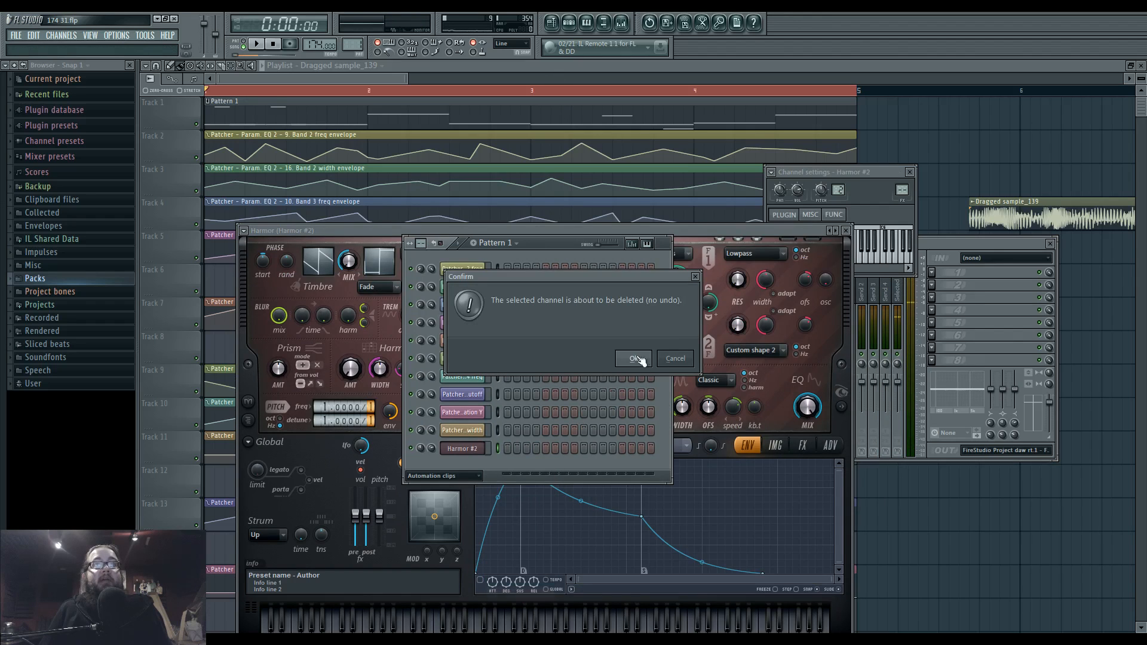
pyautogui.click(633, 360)
# - Load the Dragged sample_139 waveform into part B's image section of Harmor #3
pyautogui.click(436, 459)
pyautogui.click(450, 469)
pyautogui.click(476, 463)
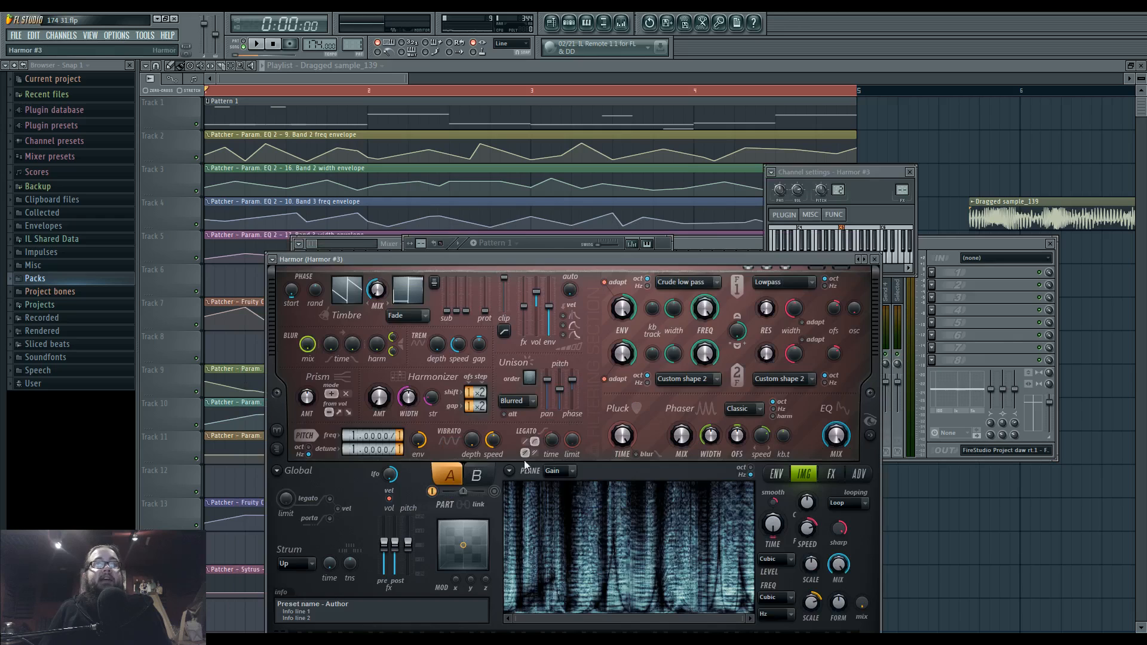
pyautogui.click(477, 475)
pyautogui.click(554, 250)
pyautogui.click(466, 499)
pyautogui.click(460, 525)
pyautogui.click(463, 269)
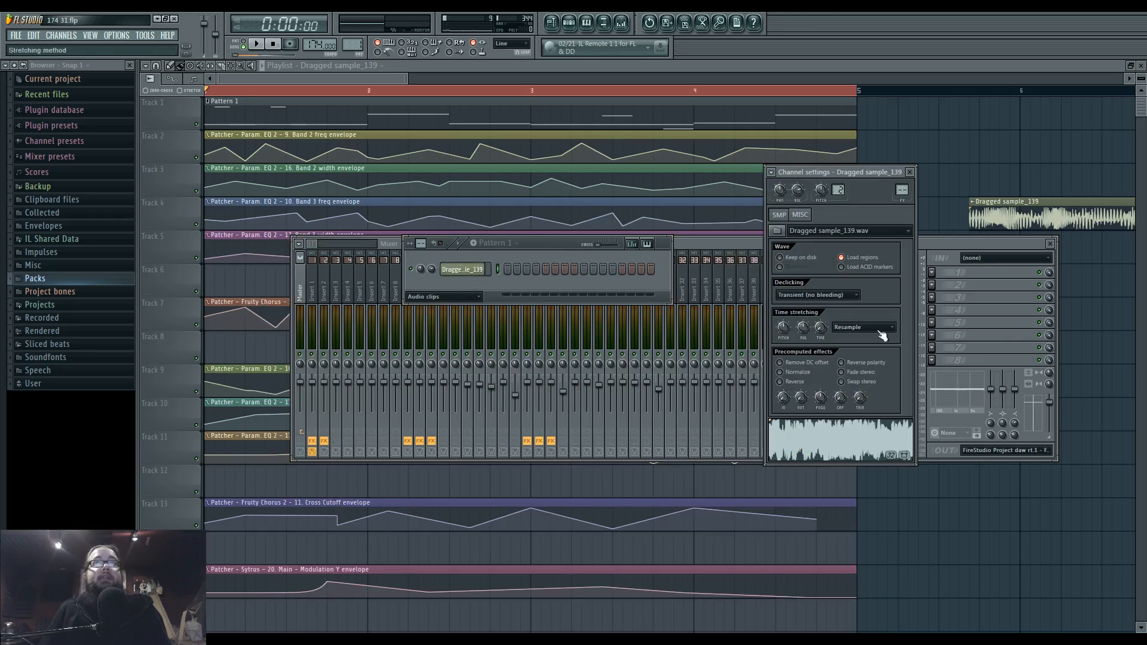
pyautogui.click(445, 346)
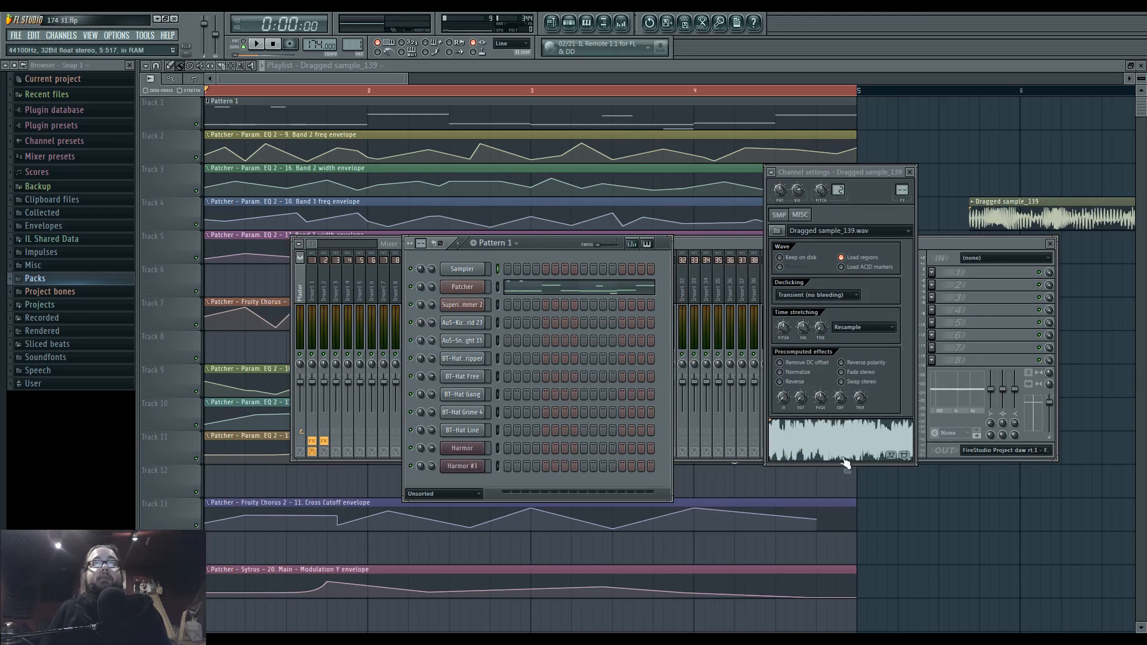
pyautogui.click(461, 466)
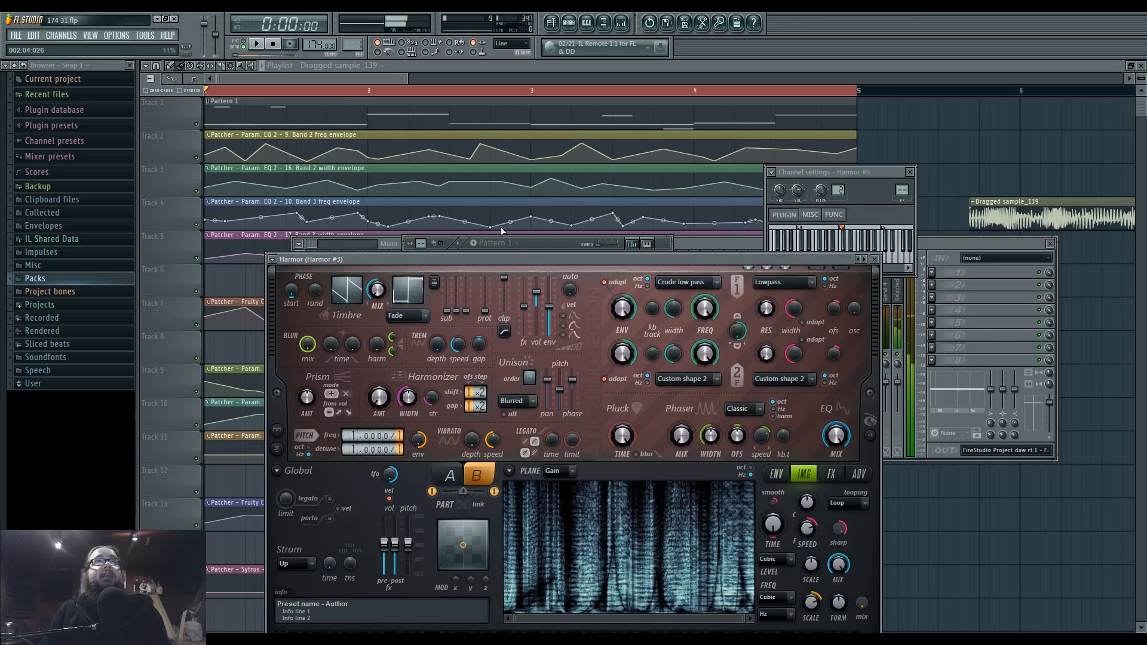
# - Audition parts A and B of Harmor #3 with the spectral visualization shown, and review the advanced resynthesis settings
pyautogui.moveTo(502, 258); pyautogui.dragTo(494, 217)
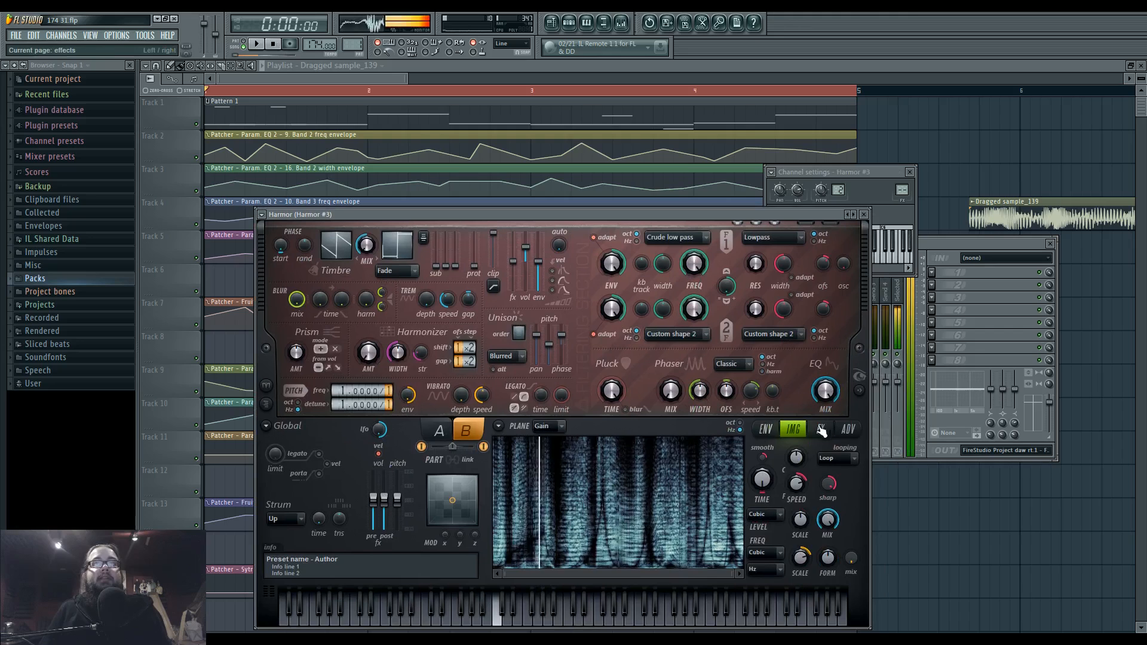
pyautogui.click(848, 429)
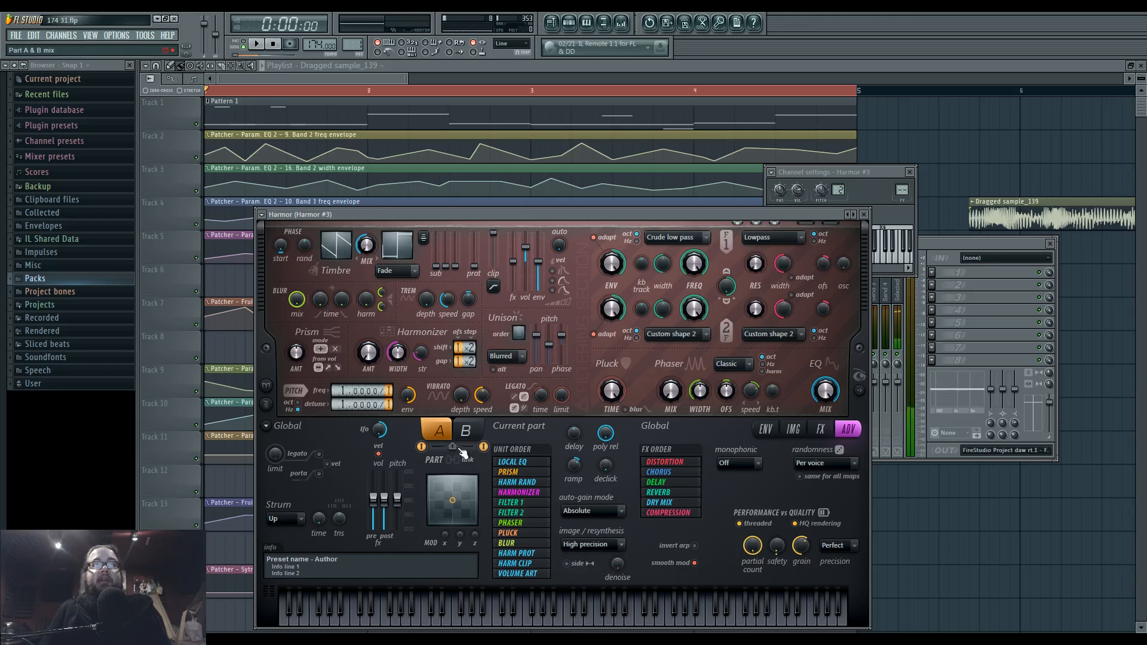
pyautogui.press('z')
pyautogui.click(792, 431)
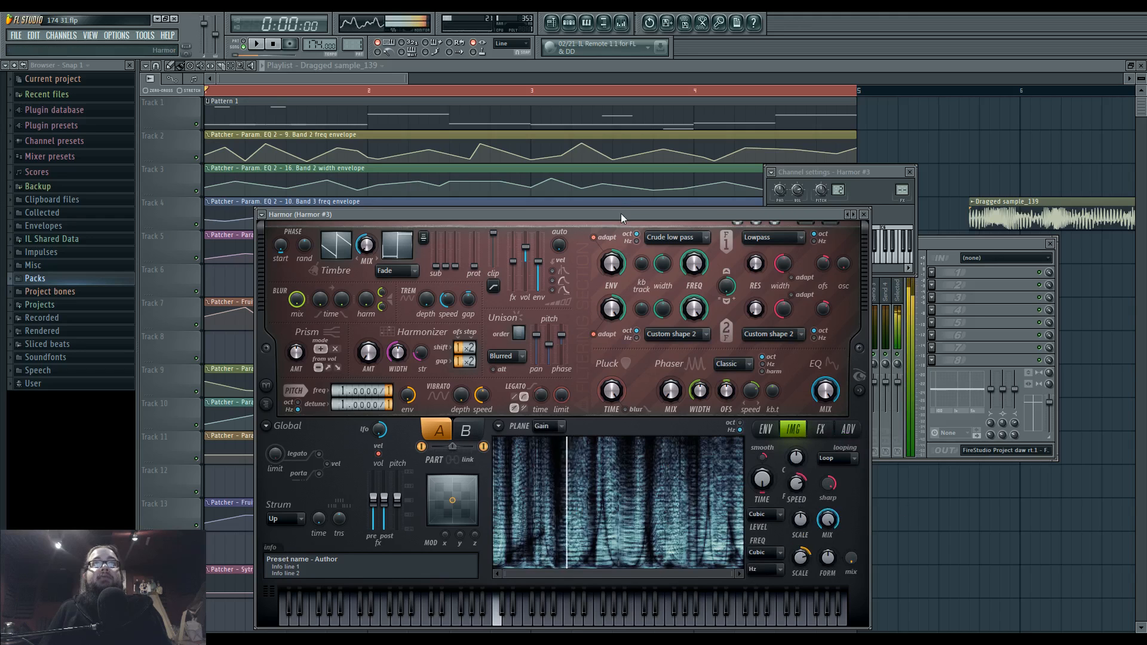
pyautogui.moveTo(621, 213); pyautogui.dragTo(623, 160)
pyautogui.click(861, 337)
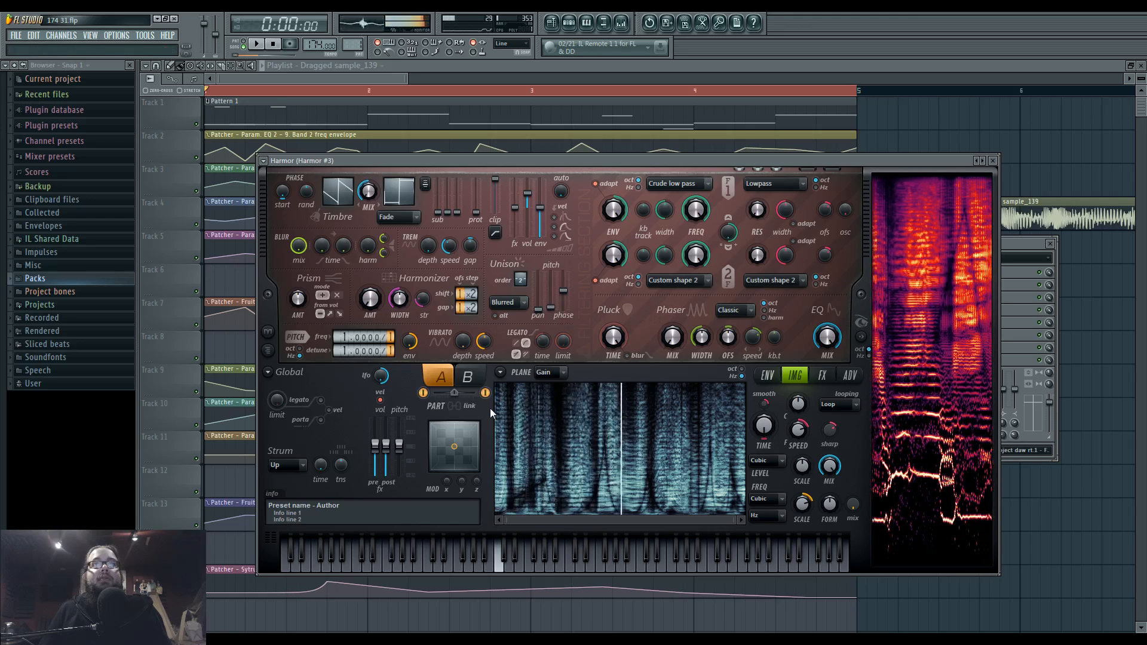
pyautogui.click(472, 378)
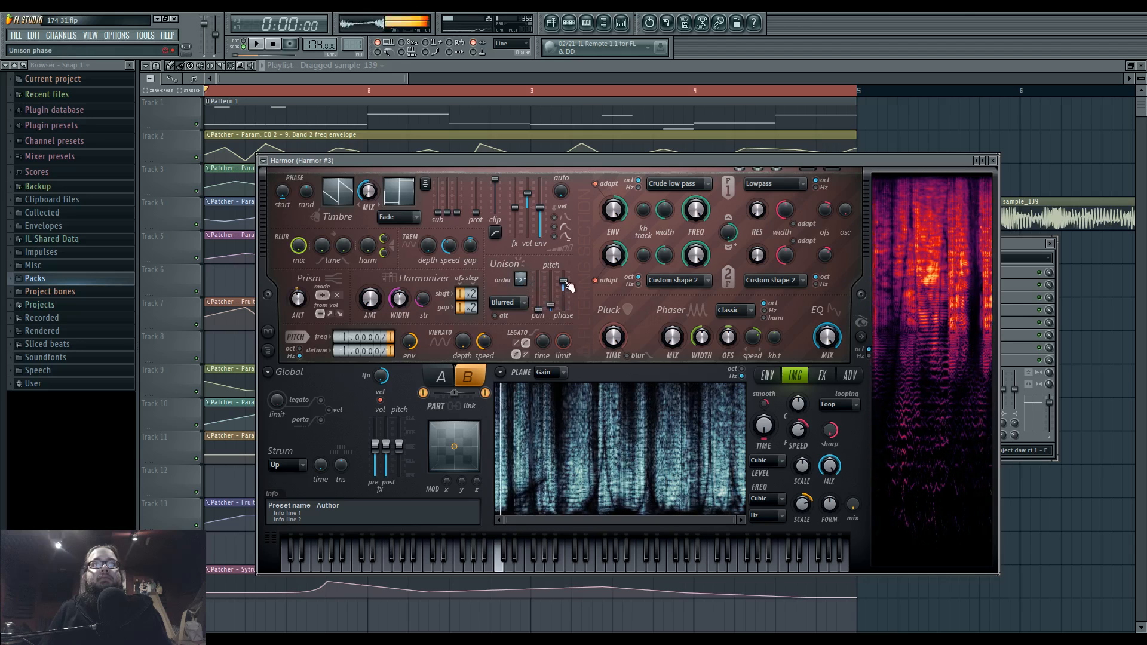
# - Shape part B's Harmonic unison pitch curve with a low start, a rising ramp and a slight peak near the upper harmonics
pyautogui.click(767, 375)
pyautogui.click(658, 372)
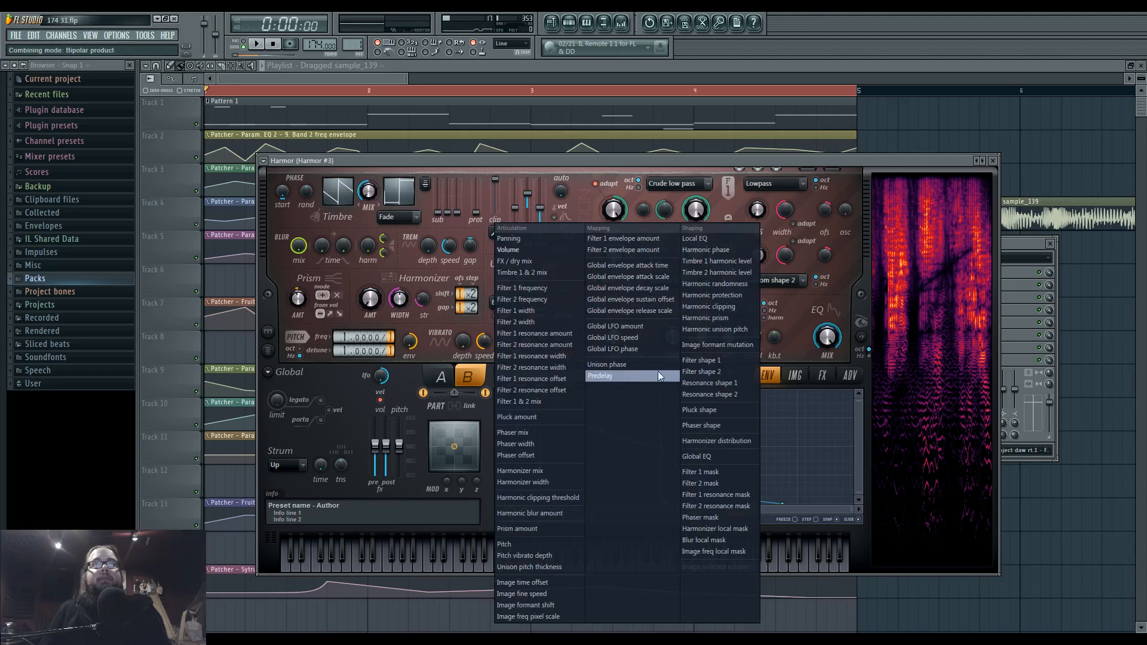
pyautogui.click(743, 330)
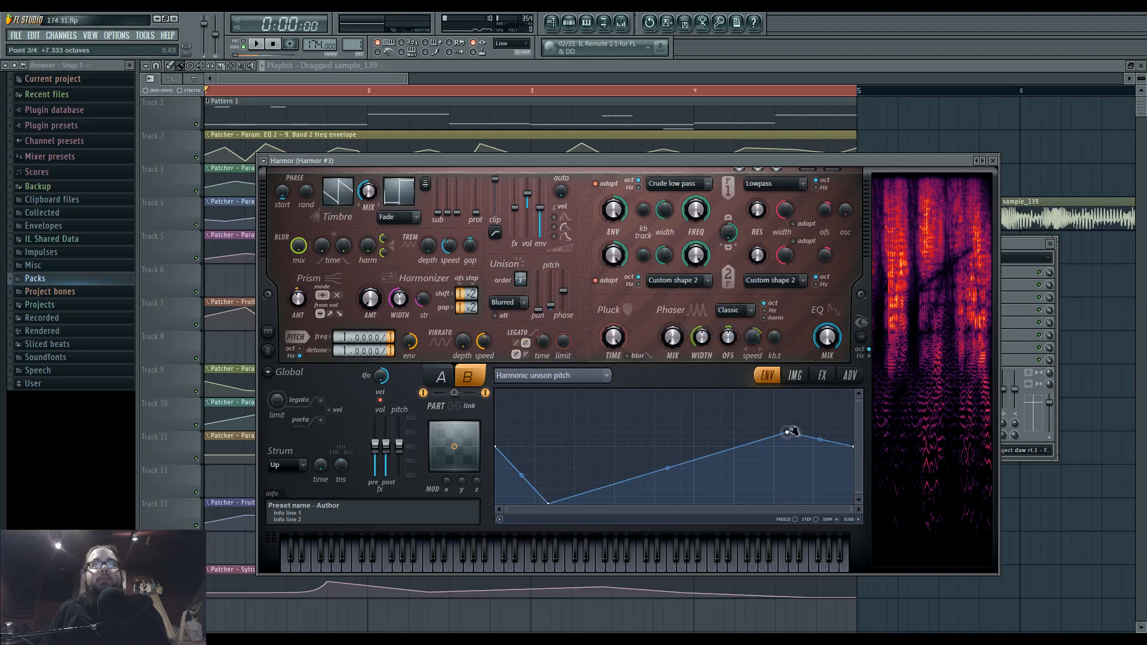
pyautogui.moveTo(500, 447); pyautogui.dragTo(683, 523)
pyautogui.rightClick(707, 446)
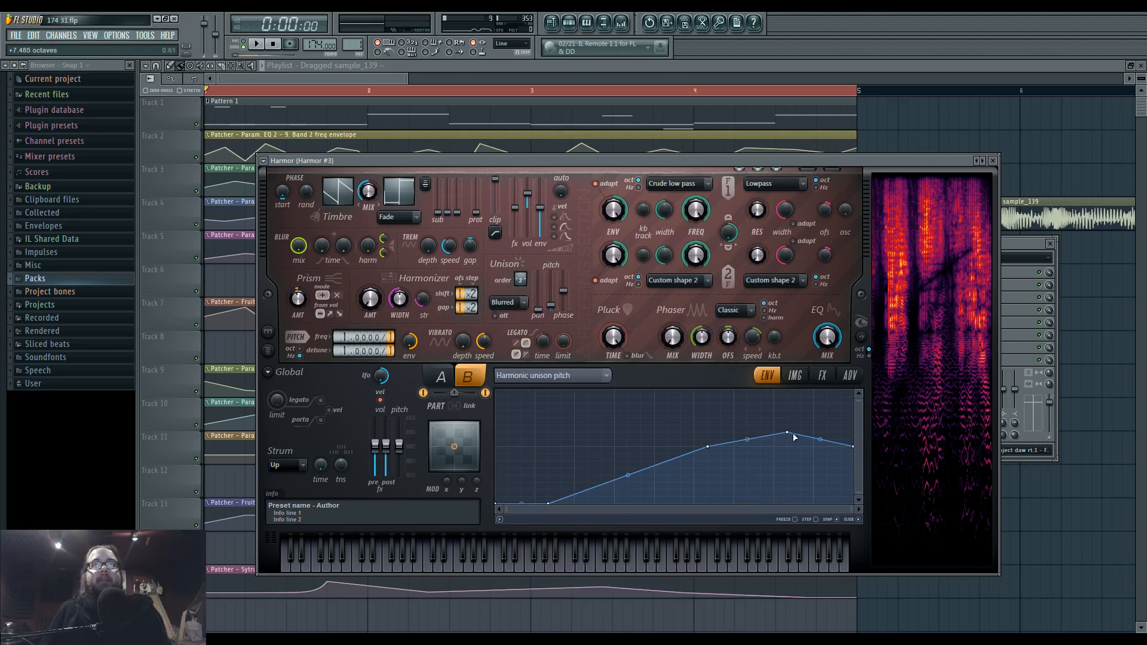
# - Compare the resynthesized images of parts A and B, and open part B's advanced settings
pyautogui.click(794, 375)
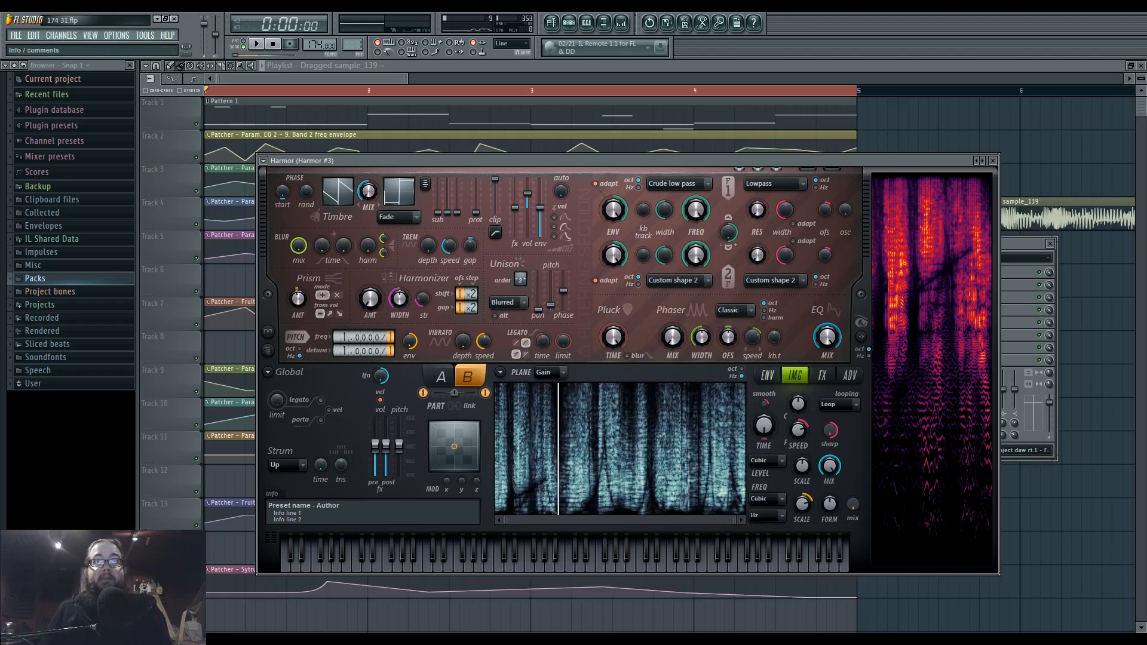
pyautogui.click(441, 383)
pyautogui.click(442, 380)
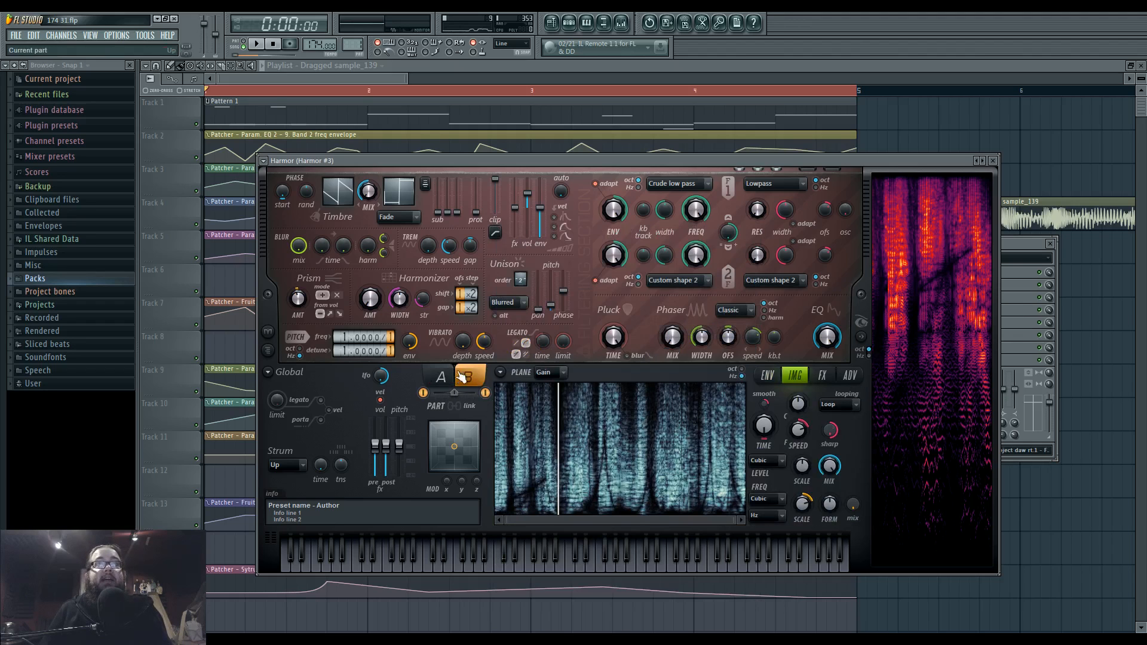
pyautogui.click(851, 375)
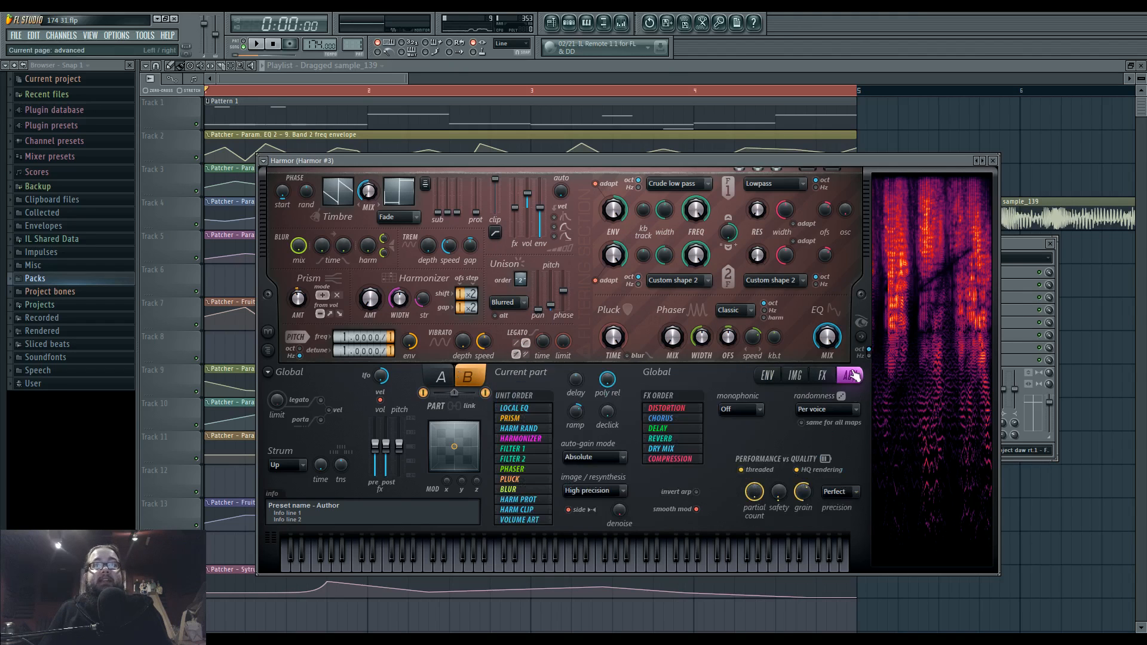
# - Compare parts A and B of Harmor #3 by their Harmonic unison pitch curves and resynthesized images while the note plays
pyautogui.click(434, 382)
pyautogui.click(795, 375)
pyautogui.click(767, 375)
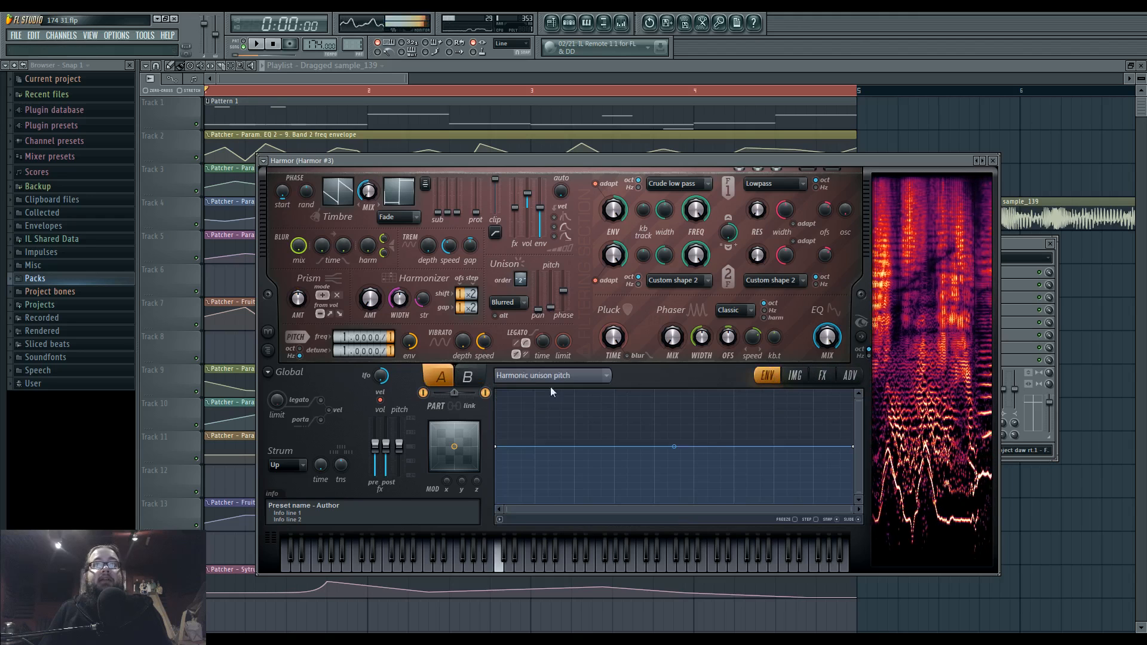
pyautogui.click(461, 382)
pyautogui.click(445, 379)
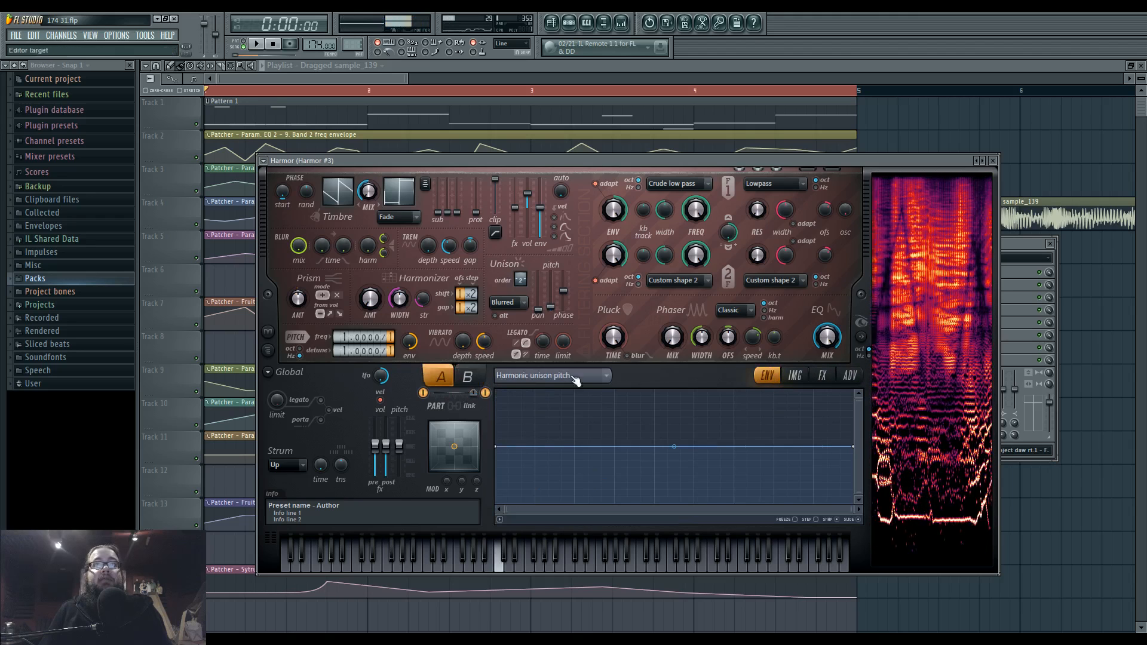
pyautogui.click(468, 378)
pyautogui.click(796, 376)
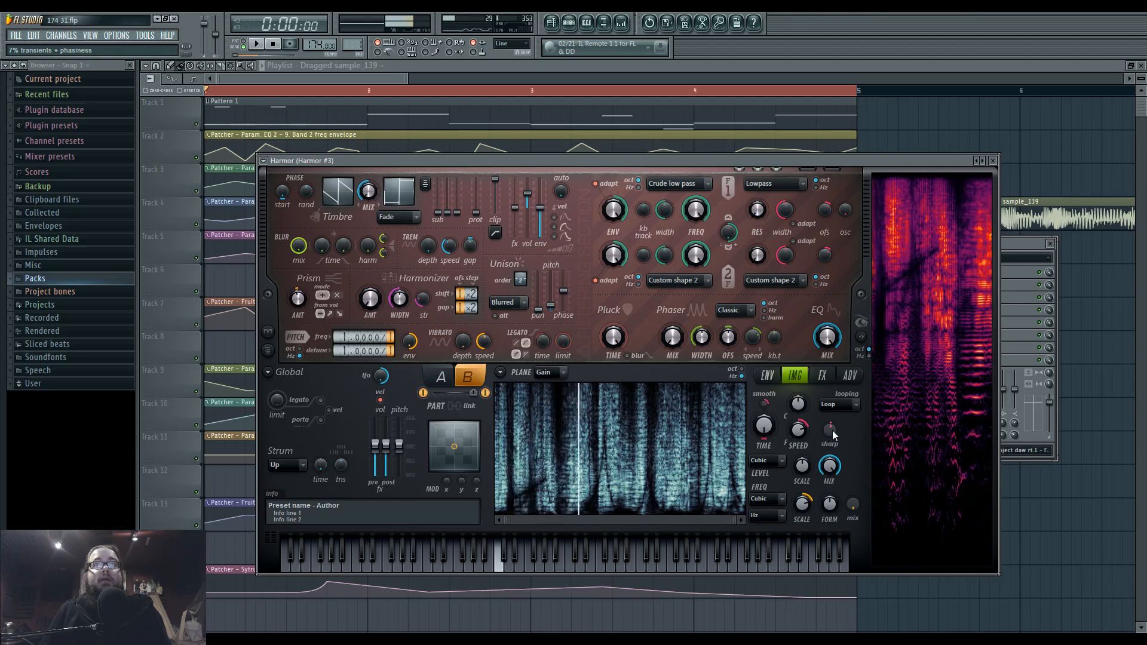
pyautogui.click(448, 384)
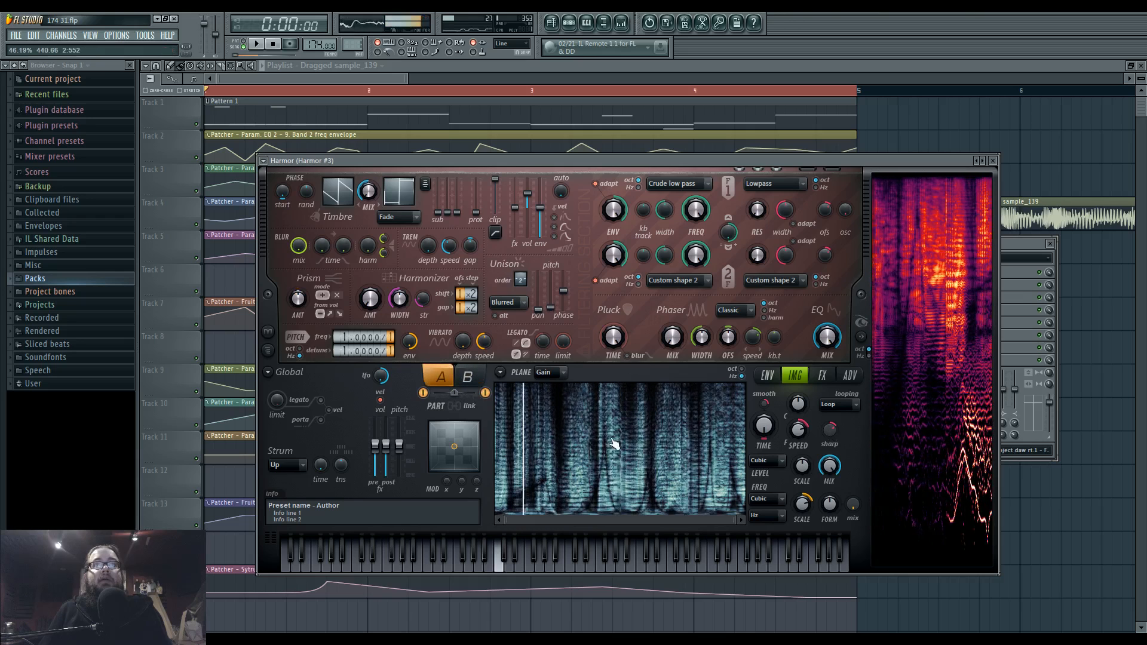
# - Raise part A's harmonic protection and enable Log distortion and Burning compression in the effects
pyautogui.moveTo(475, 212)
pyautogui.mouseDown()
pyautogui.moveTo(476, 179)
pyautogui.moveTo(478, 191)
pyautogui.mouseUp()
pyautogui.click(823, 376)
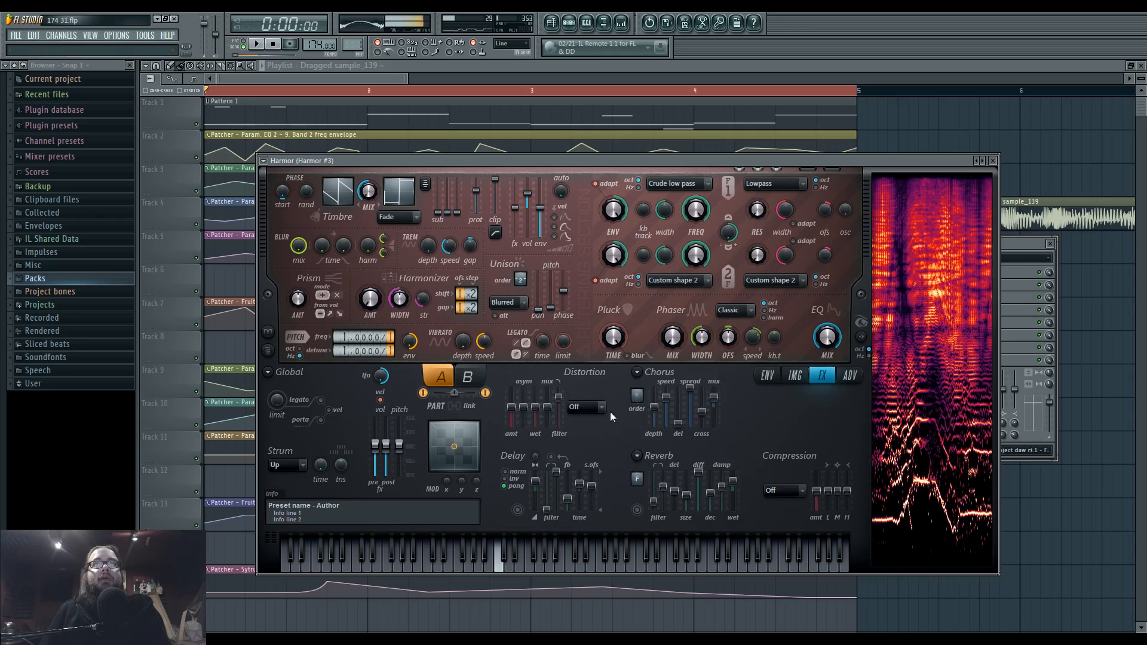
pyautogui.click(594, 413)
pyautogui.click(585, 485)
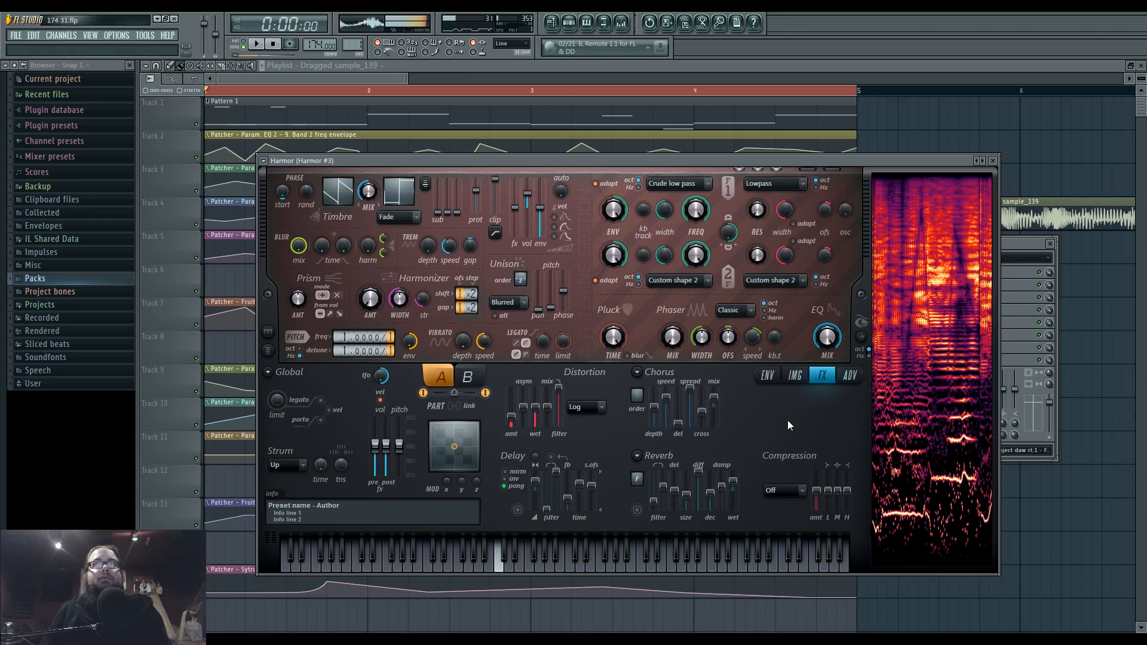
pyautogui.click(789, 491)
pyautogui.click(806, 548)
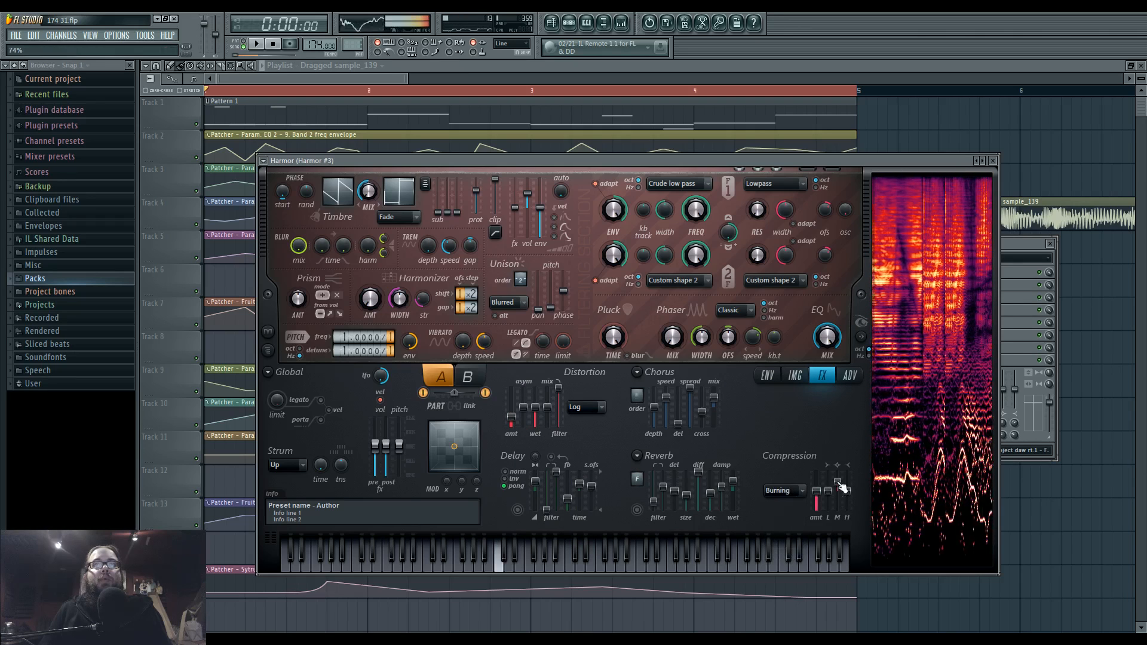
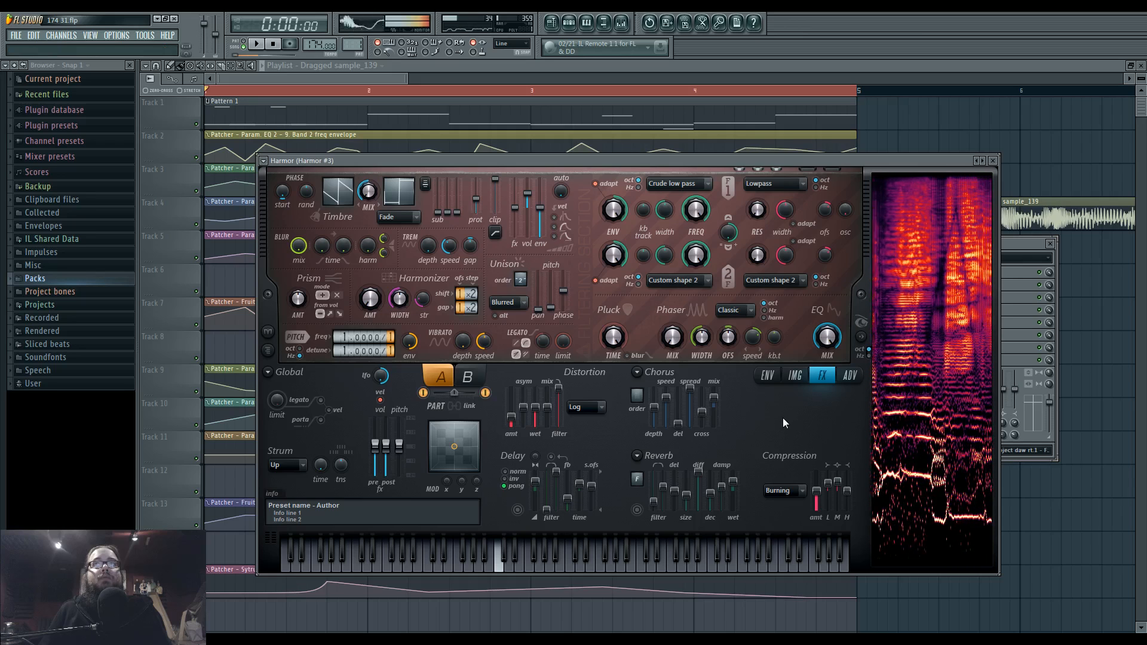
# - Increase part A's image sharpening and set its unison phase to 56% jump ahead
pyautogui.click(793, 376)
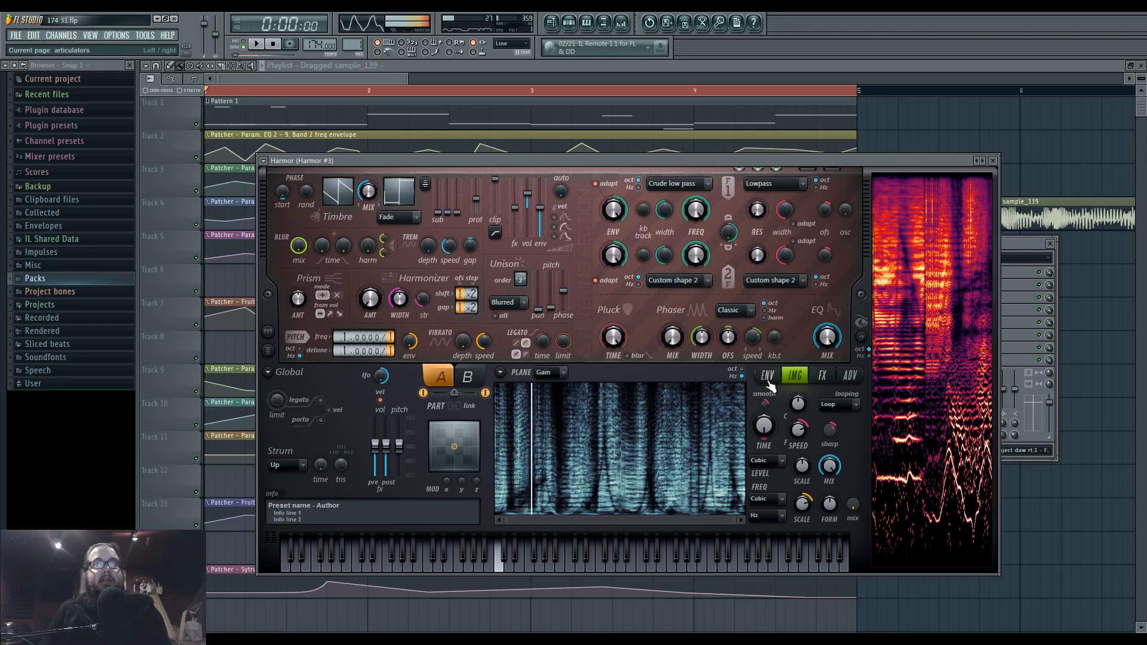
pyautogui.click(767, 378)
pyautogui.click(794, 376)
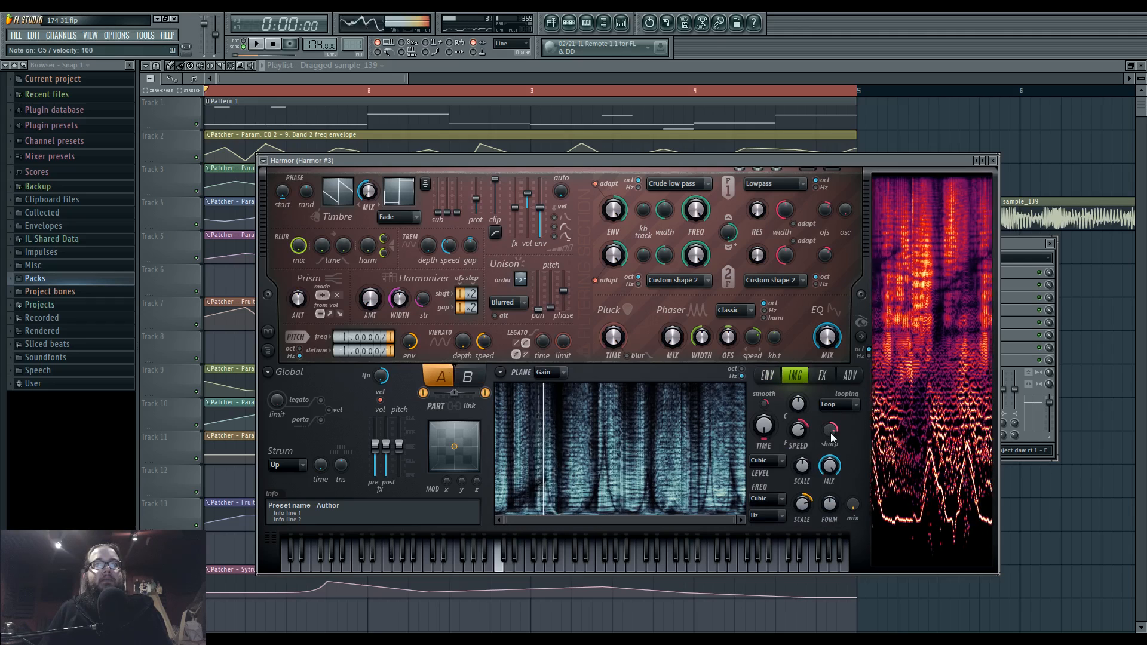
pyautogui.moveTo(830, 428); pyautogui.dragTo(831, 431)
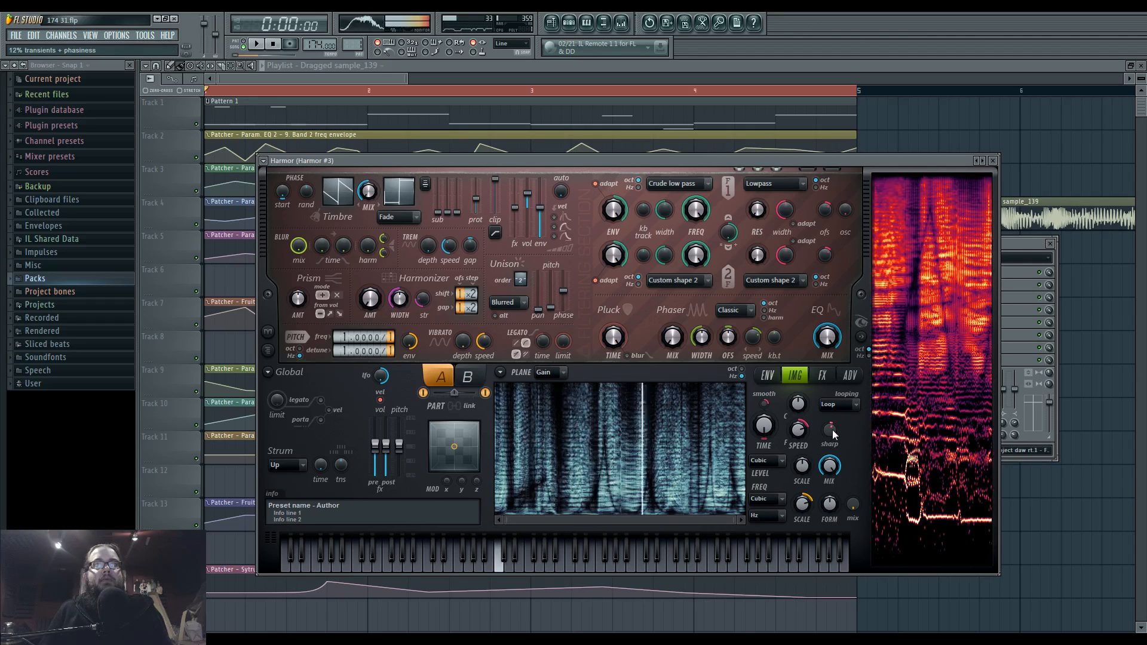
pyautogui.scroll(10, 833, 429)
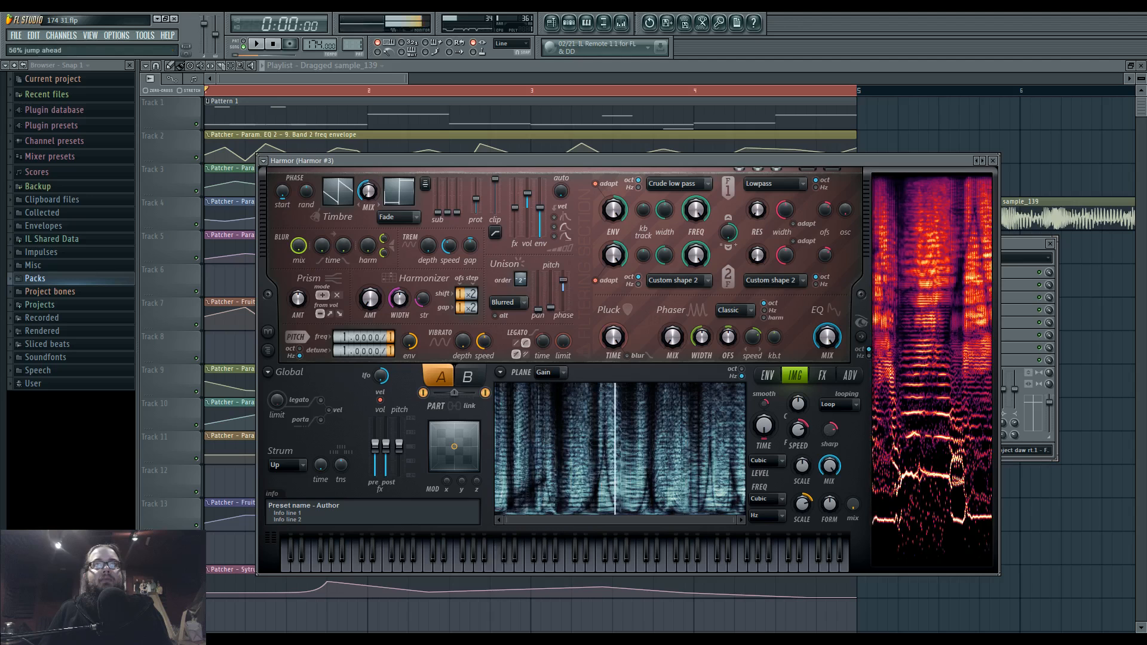
# - Tune part B by raising its unison pan and phase, setting harmonic protection to -18.9 dB and increasing the image level scale
pyautogui.click(469, 375)
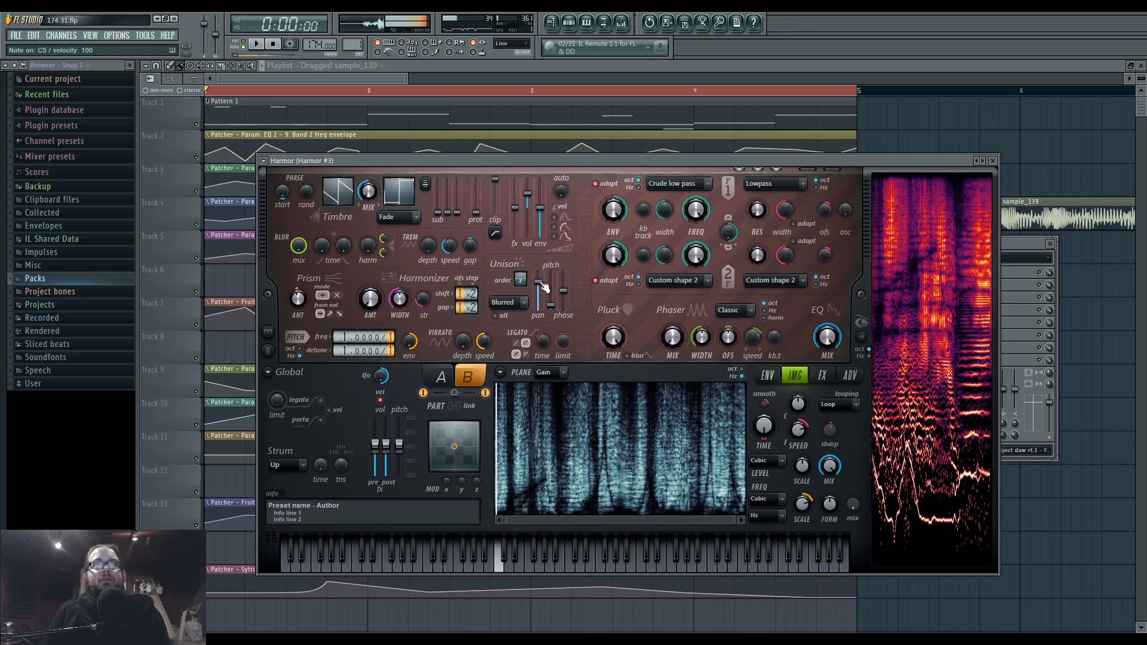
pyautogui.moveTo(564, 292); pyautogui.dragTo(564, 280)
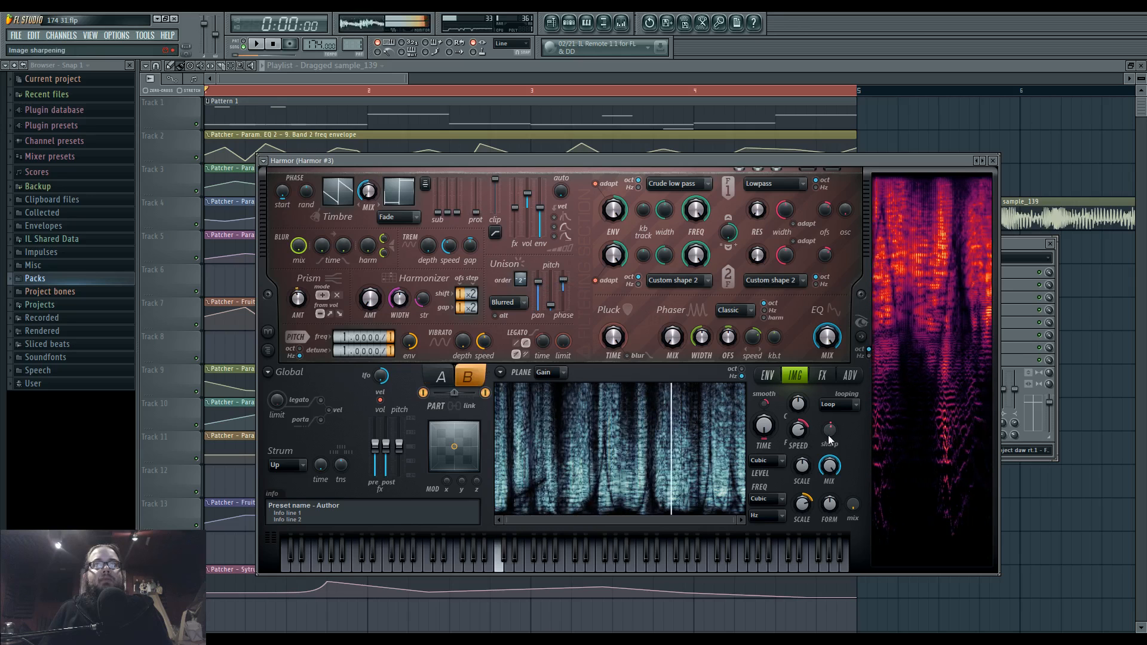
pyautogui.moveTo(475, 212)
pyautogui.mouseDown()
pyautogui.moveTo(476, 183)
pyautogui.moveTo(482, 205)
pyautogui.mouseUp()
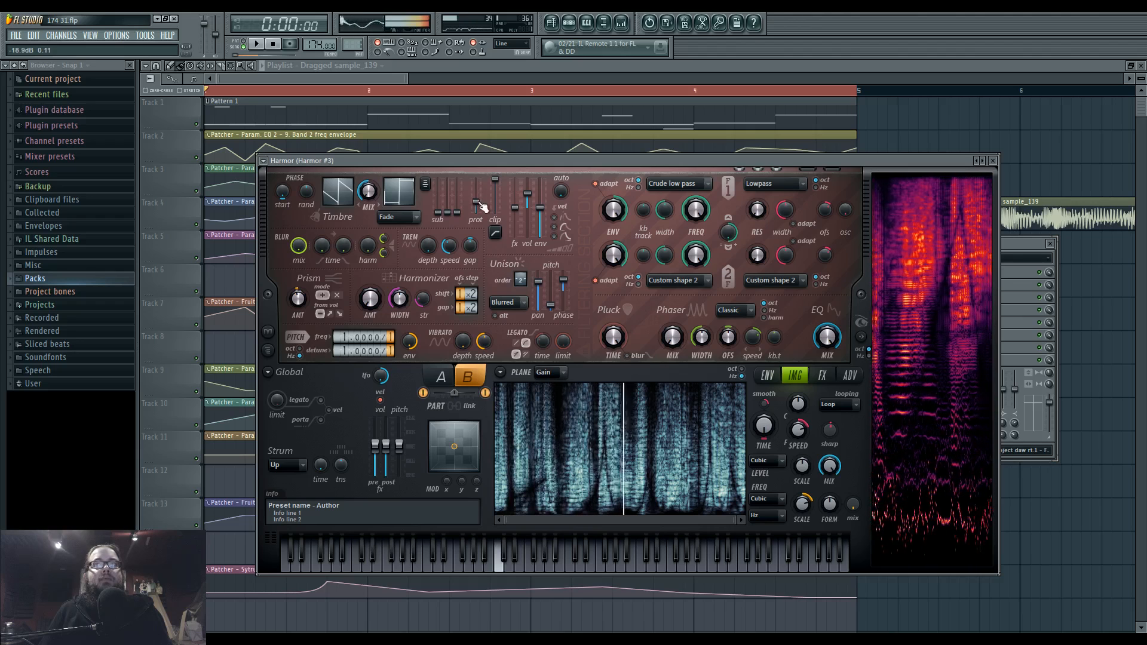
pyautogui.moveTo(805, 459); pyautogui.dragTo(803, 466)
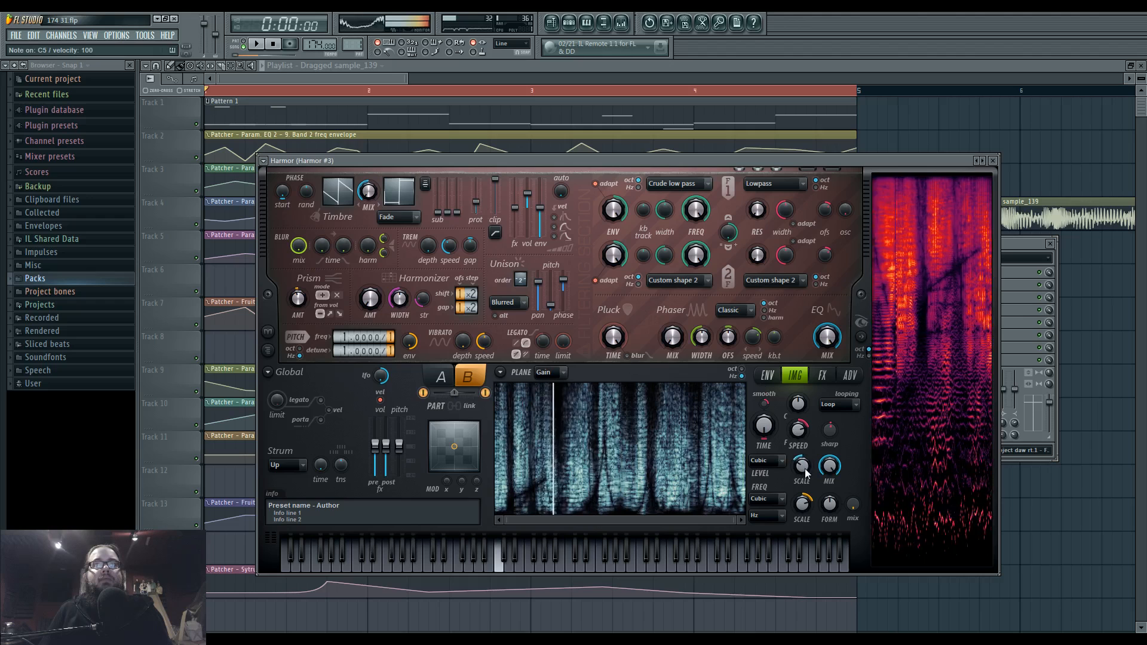
# - Switch Harmor #3 to part A and show its image page
pyautogui.click(441, 376)
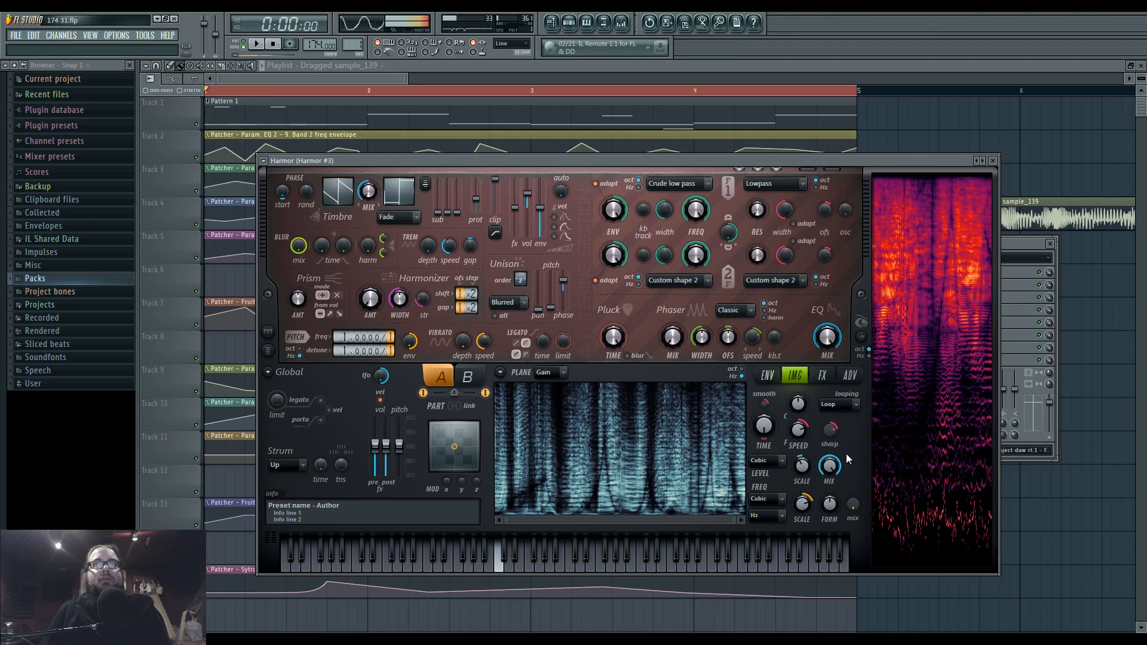
pyautogui.click(770, 376)
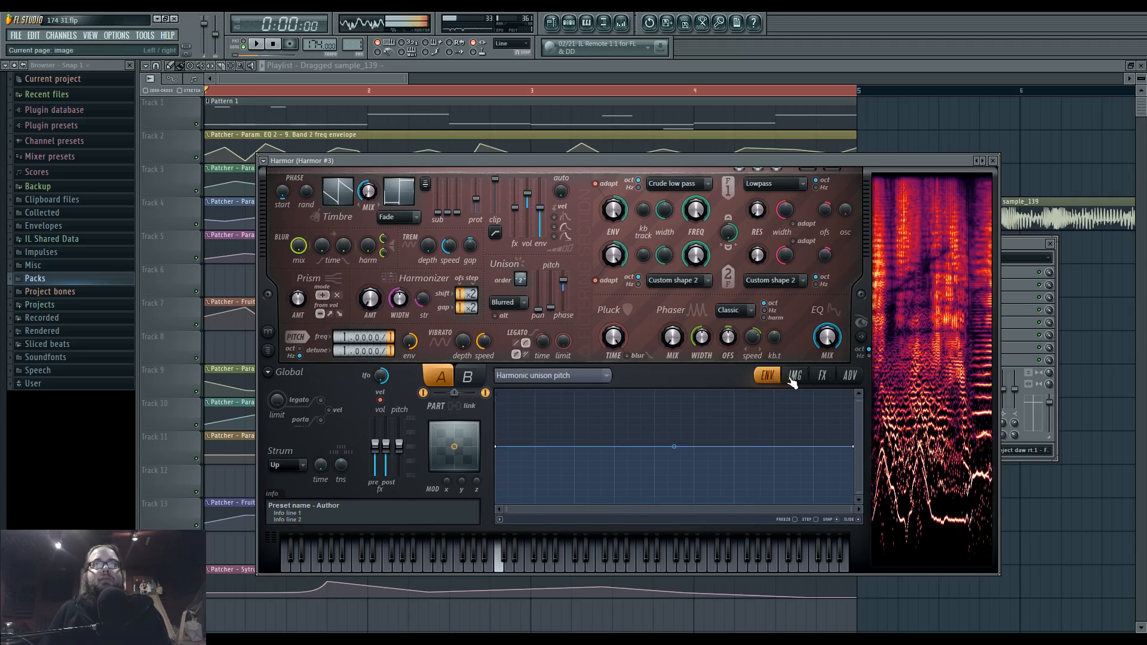
pyautogui.click(794, 376)
# - Route the Harmor #3 channel to mixer insert 3
pyautogui.click(568, 22)
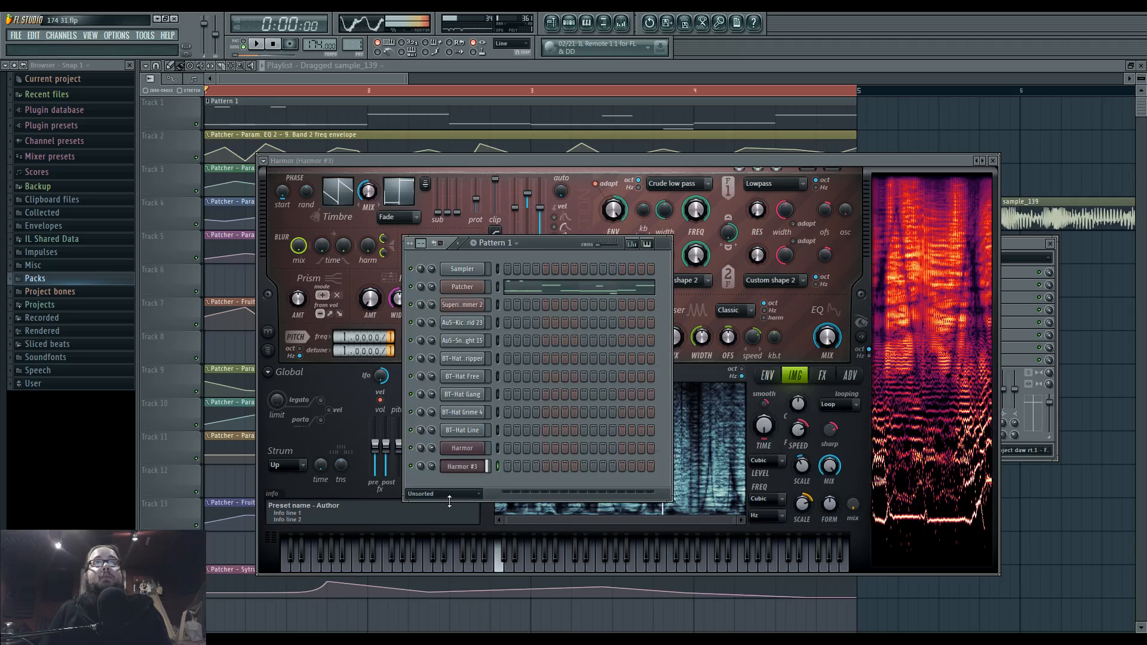
pyautogui.click(467, 466)
pyautogui.moveTo(790, 153); pyautogui.dragTo(805, 342)
pyautogui.press('F9')
pyautogui.moveTo(902, 190); pyautogui.dragTo(902, 185)
# - Load Edison in the first effect slot of mixer insert 3
pyautogui.click(930, 272)
pyautogui.moveTo(946, 285)
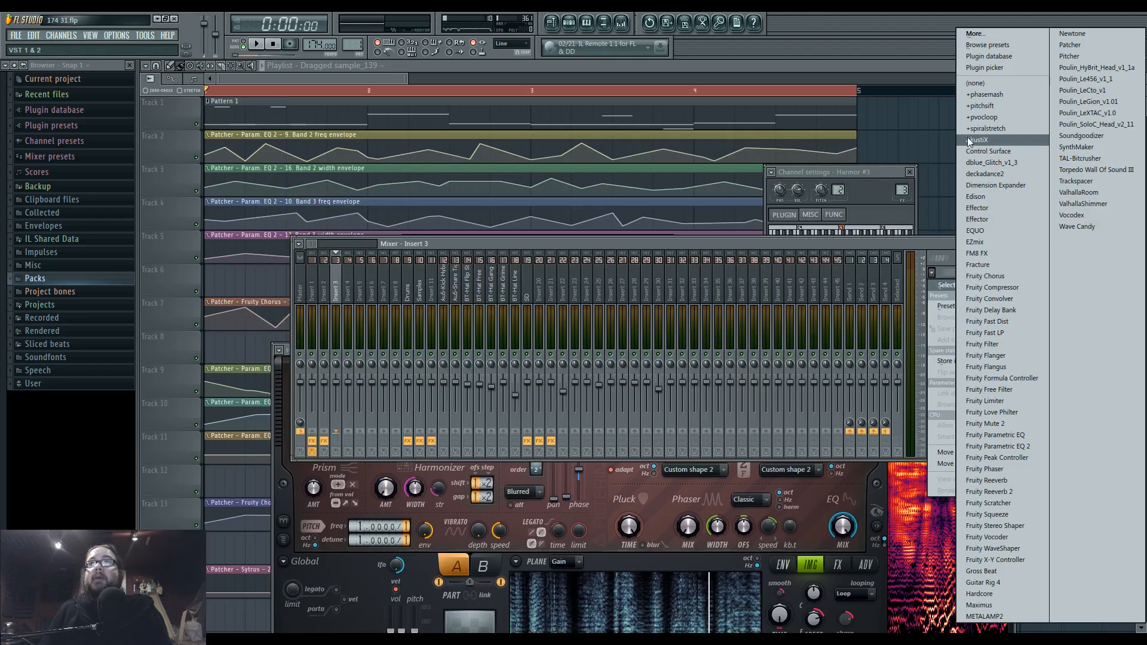
pyautogui.click(994, 200)
pyautogui.moveTo(333, 185); pyautogui.dragTo(512, 185)
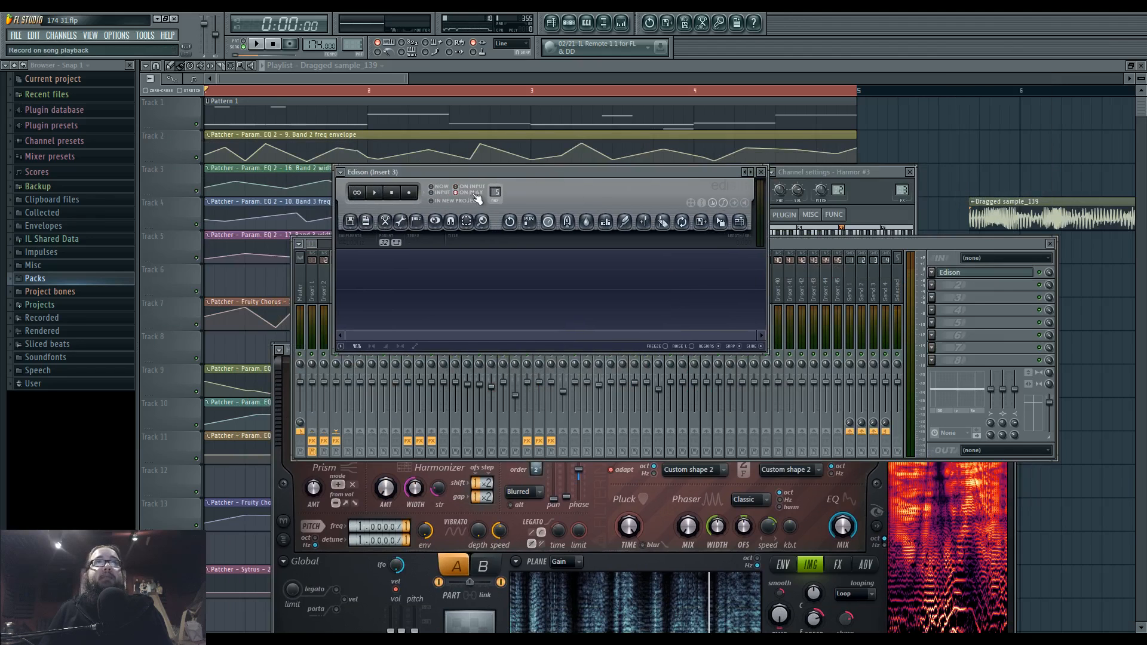
# - Switch to the empty Pattern 4
pyautogui.click(571, 27)
pyautogui.rightClick(349, 45)
pyautogui.click(417, 51)
pyautogui.click(390, 44)
# - Draw a single C5 note about four bars long from bar 1 in Harmor #3's piano roll
pyautogui.rightClick(476, 470)
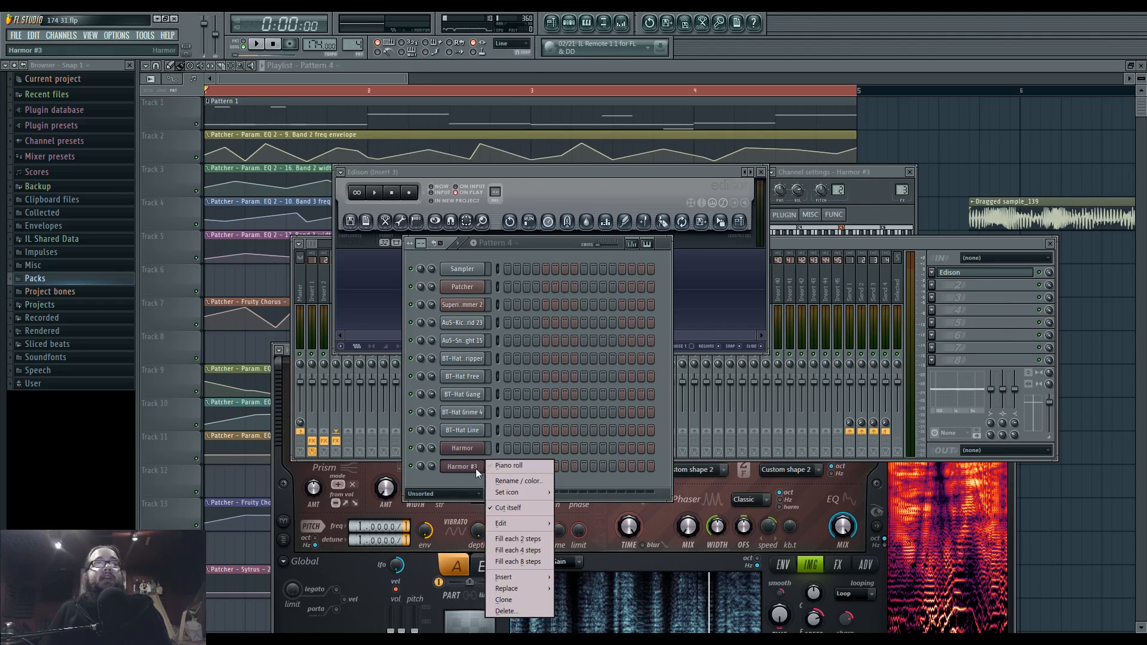
pyautogui.click(508, 465)
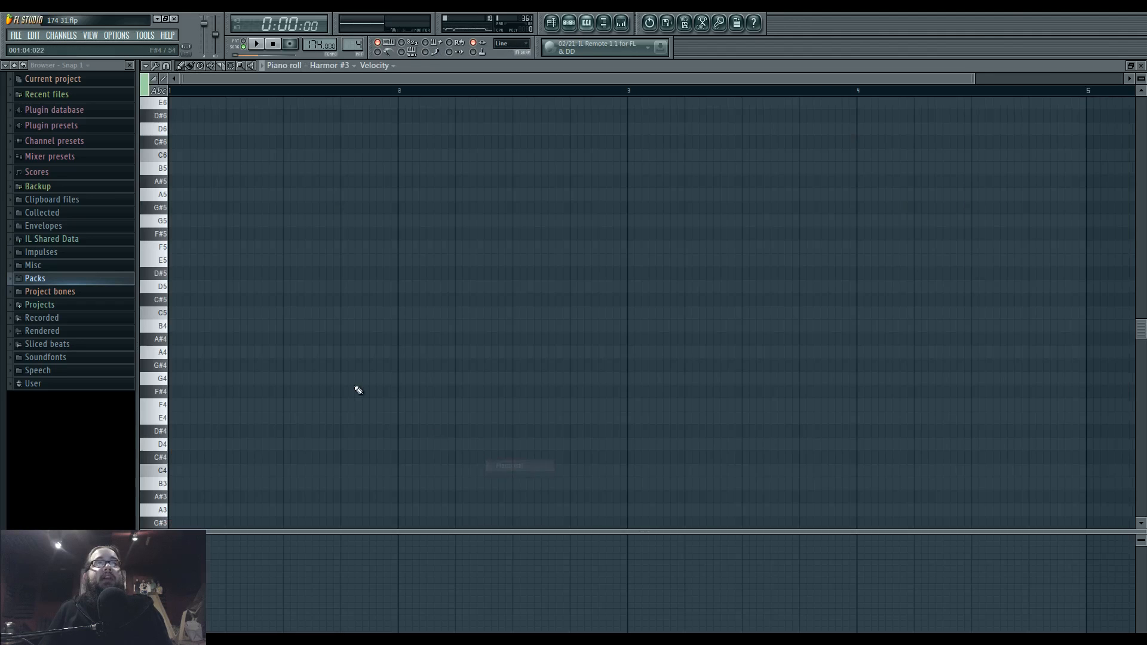
pyautogui.click(198, 323)
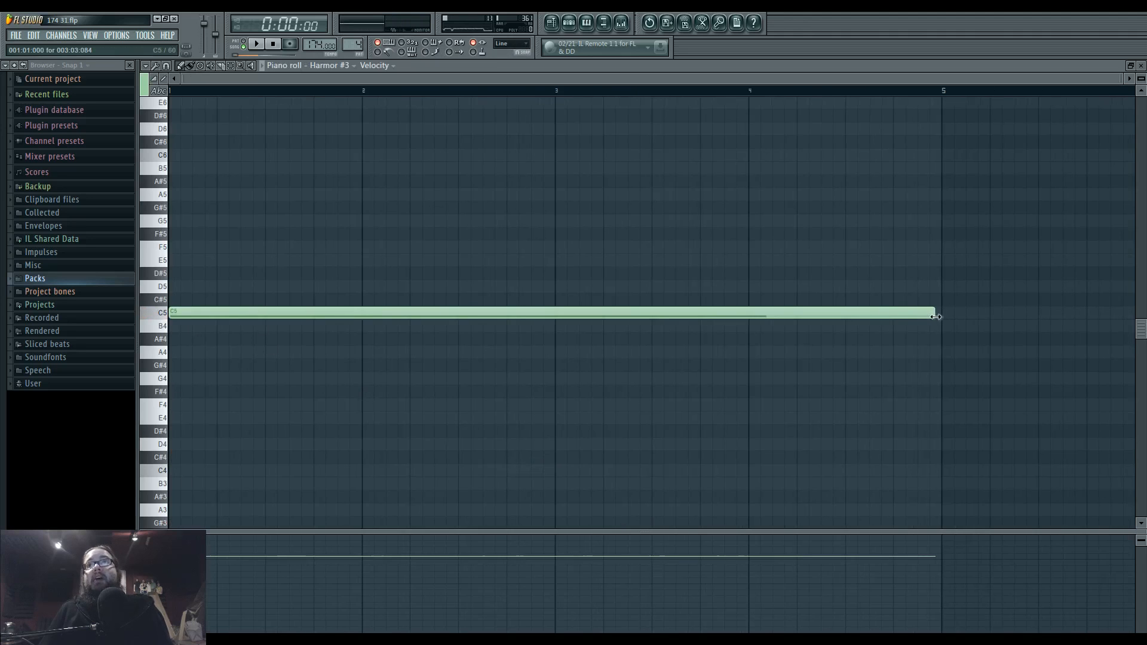
pyautogui.moveTo(935, 316); pyautogui.dragTo(938, 315)
pyautogui.click(621, 23)
pyautogui.click(552, 23)
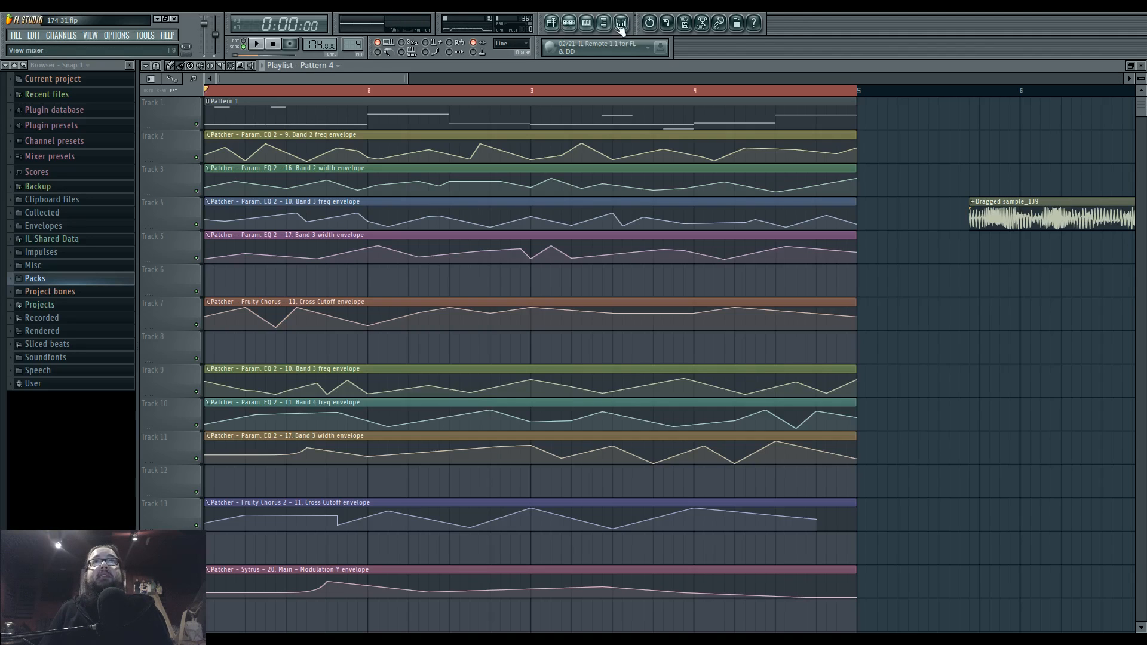
pyautogui.click(621, 24)
pyautogui.click(976, 271)
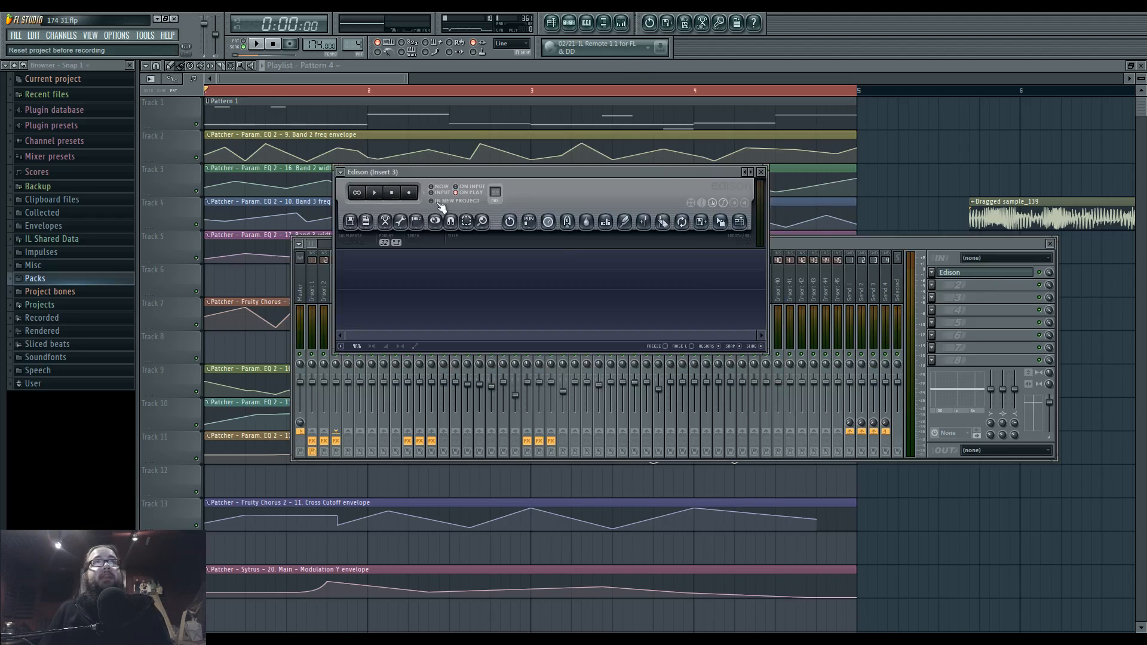
pyautogui.click(256, 44)
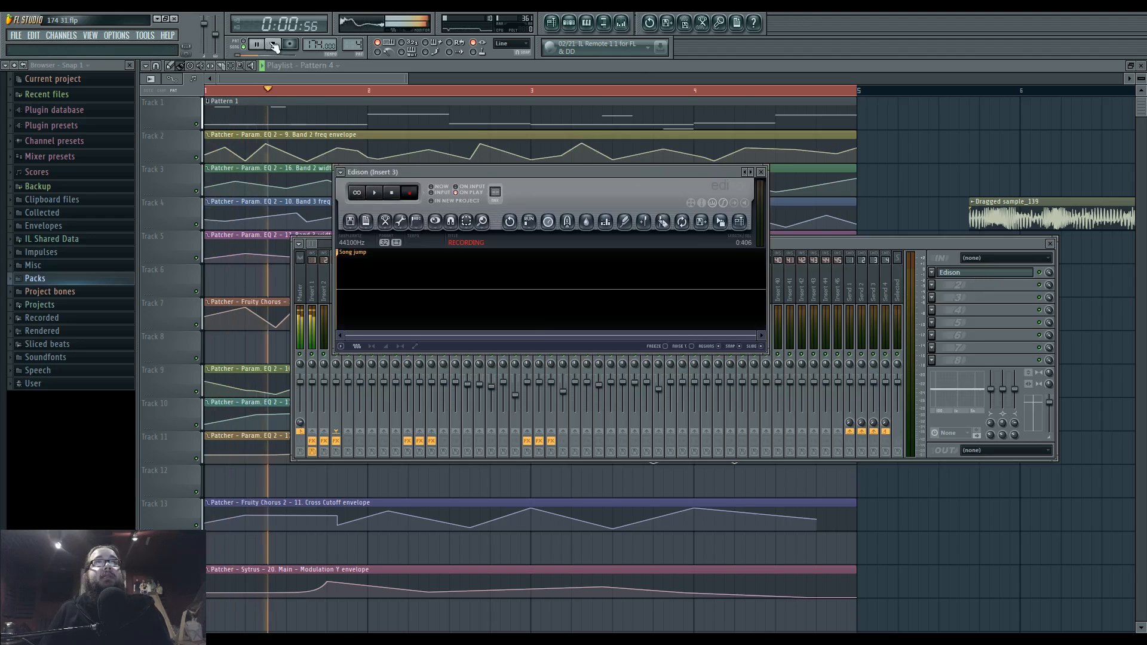
pyautogui.hotkey('ctrl', 'n')
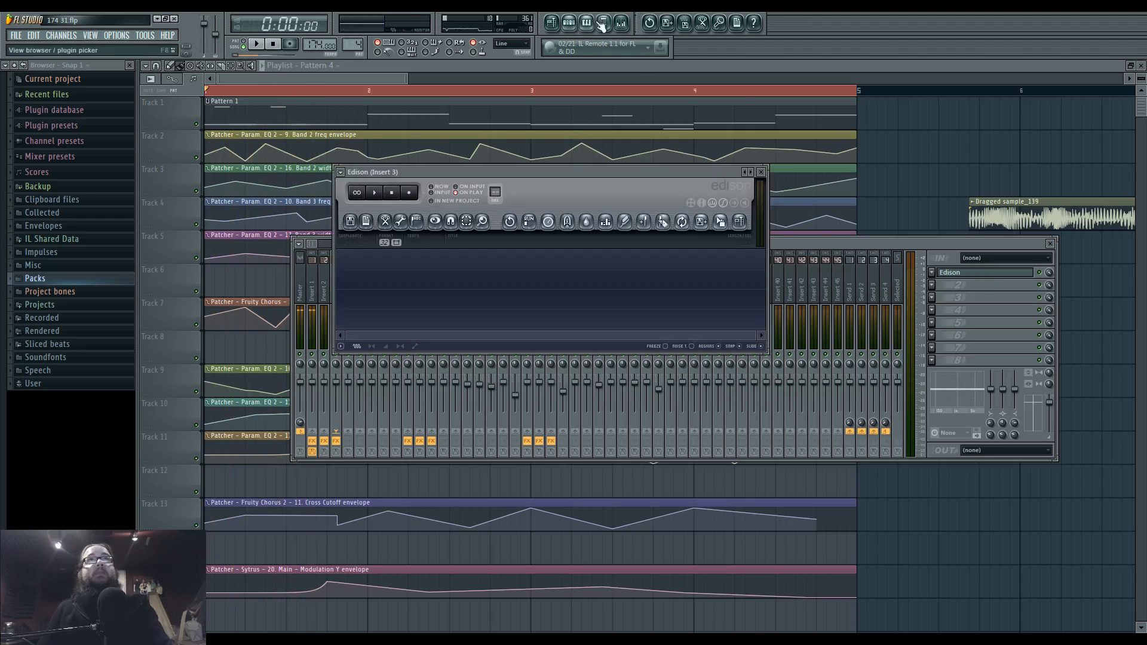
# - Record the Harmor #3 note of Pattern 4 into Edison on mixer insert 3, playing in pattern mode
pyautogui.click(569, 24)
pyautogui.click(469, 467)
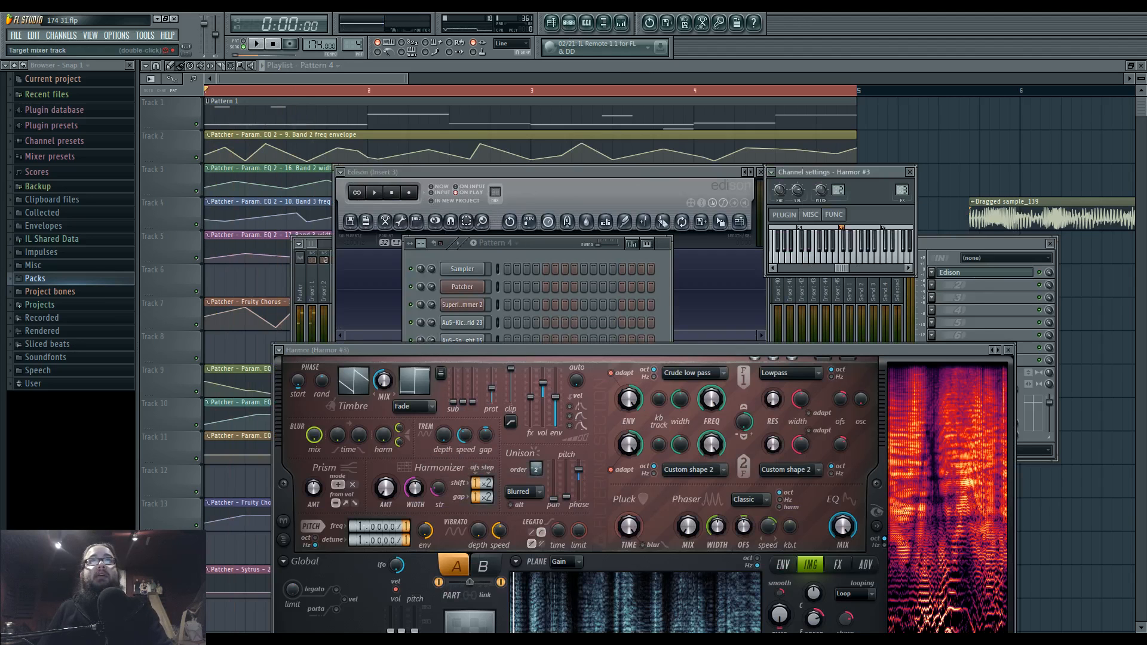
pyautogui.doubleClick(901, 190)
pyautogui.click(1005, 274)
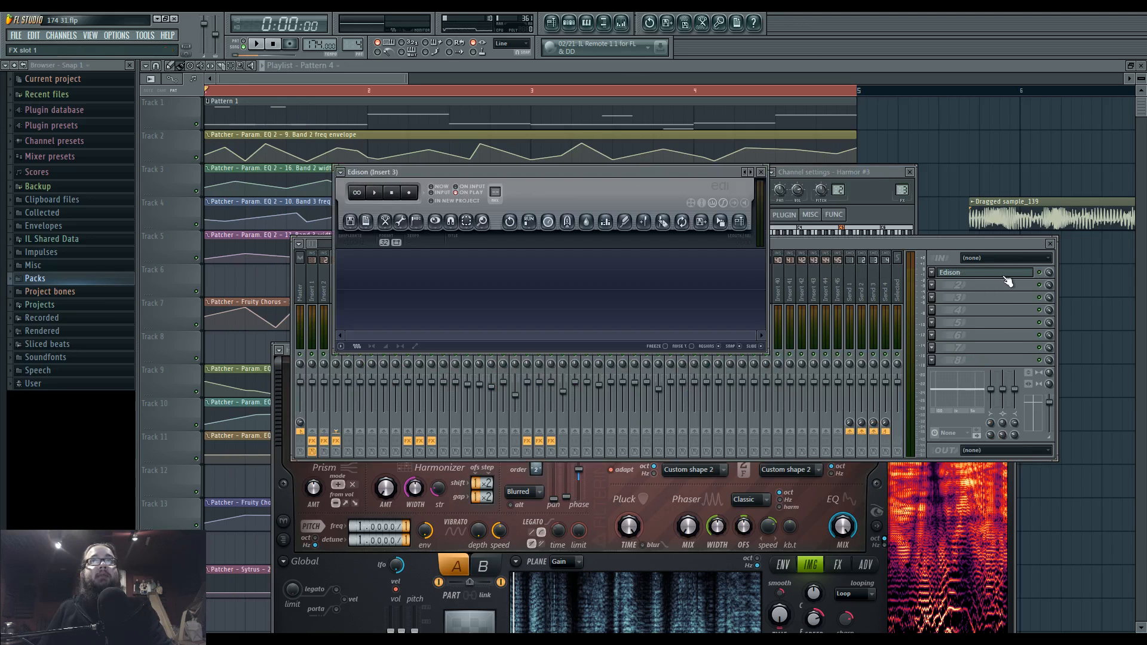
pyautogui.click(256, 46)
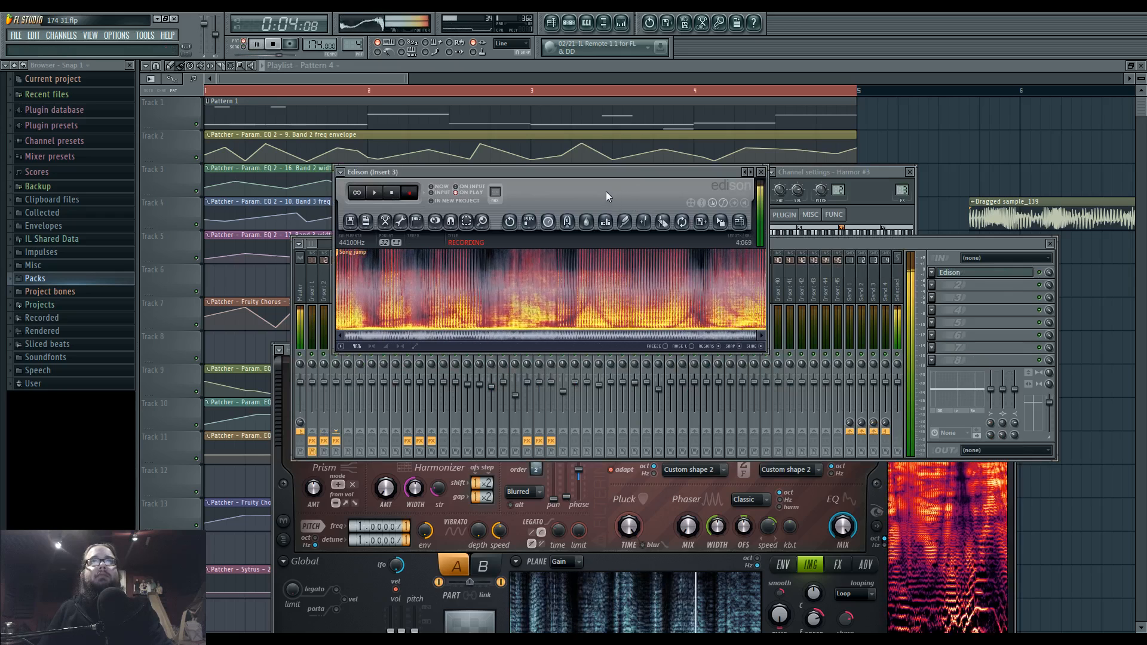
pyautogui.click(273, 45)
# - Place the Edison recording in the playlist on Track 3, directly above and aligned with the Dragged sample_139 clip
pyautogui.click(735, 257)
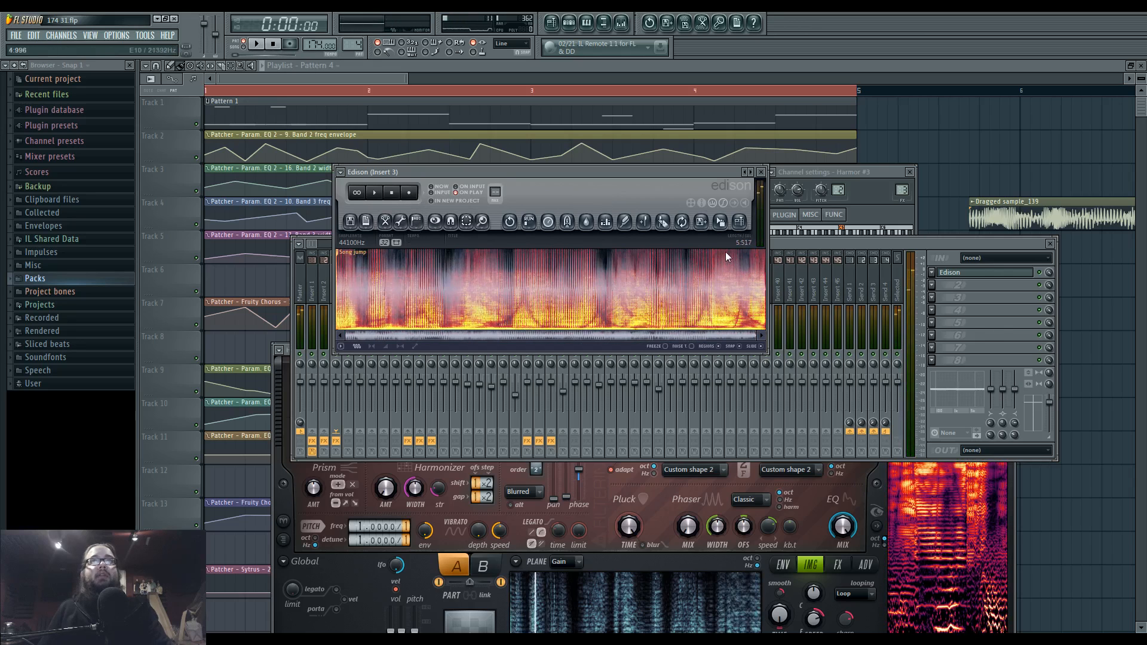
pyautogui.moveTo(720, 222); pyautogui.dragTo(535, 226)
pyautogui.scroll(-2, 537, 226)
pyautogui.moveTo(958, 251); pyautogui.dragTo(750, 259)
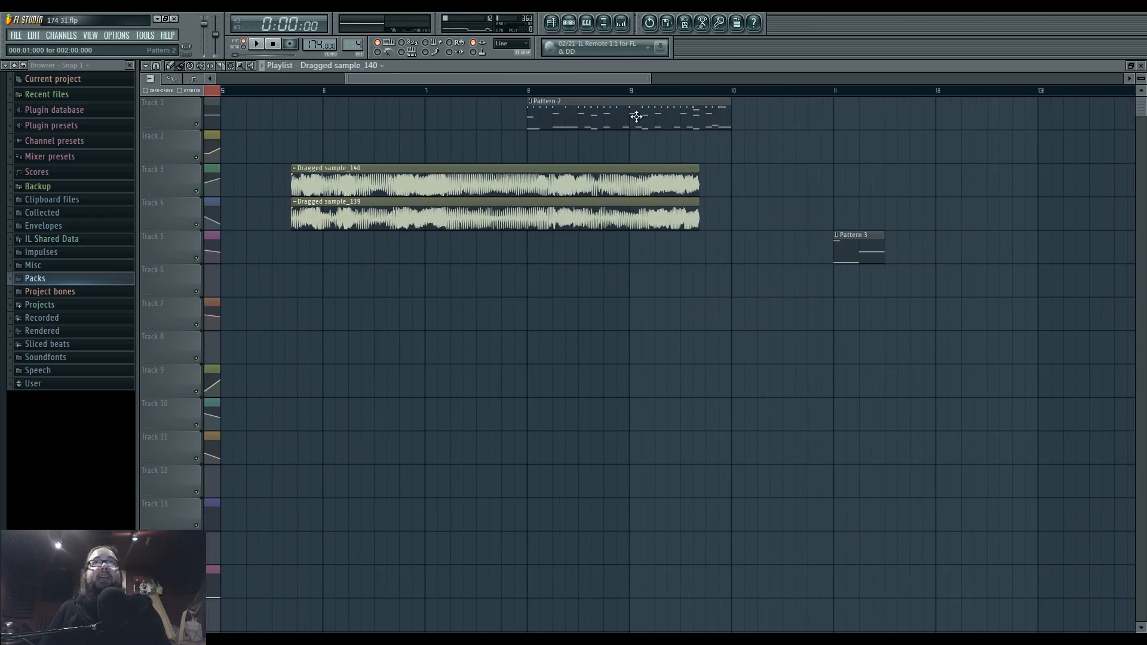
# - Move the Pattern 2 clip to bar 10 and the Pattern 3 clip to just past bar 12
pyautogui.moveTo(636, 116); pyautogui.dragTo(841, 121)
pyautogui.moveTo(851, 237); pyautogui.dragTo(989, 240)
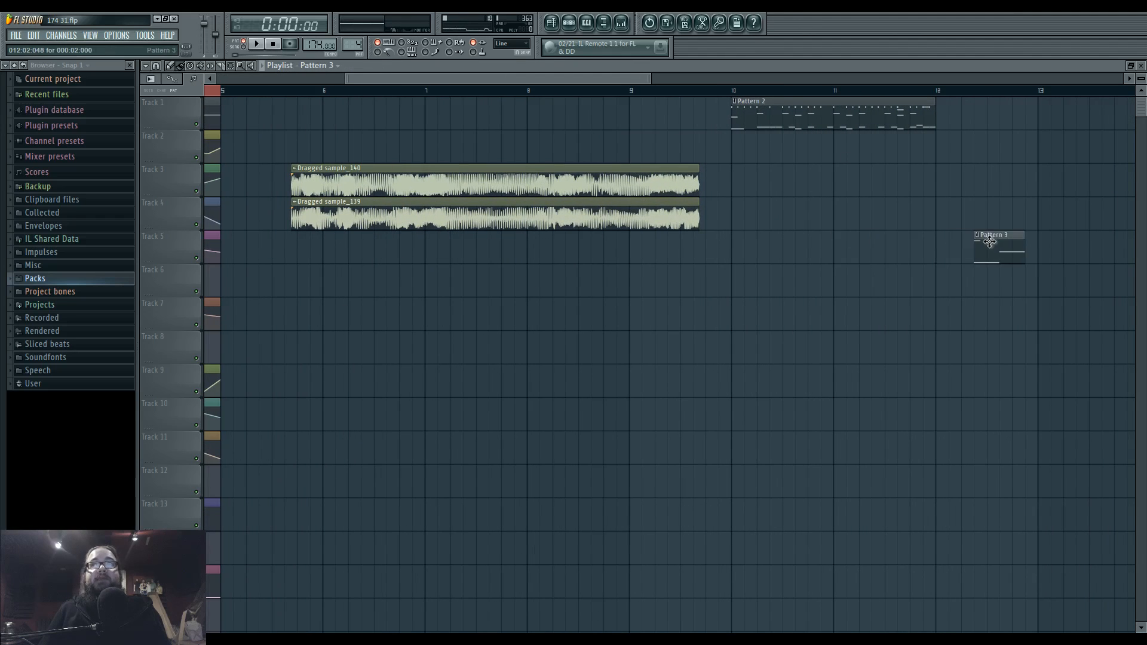
# - Move both dragged sample clips together to start at bar 6 and select bars 6 to 10 as the playback range
pyautogui.scroll(2, 426, 287)
pyautogui.moveTo(259, 286); pyautogui.dragTo(440, 332)
pyautogui.scroll(-2, 418, 325)
pyautogui.moveTo(321, 176); pyautogui.dragTo(358, 176)
pyautogui.moveTo(330, 96); pyautogui.dragTo(809, 106)
# - Route Dragged sample_140 to mixer insert 4 and Dragged sample_139 to insert 5
pyautogui.doubleClick(667, 175)
pyautogui.moveTo(902, 191); pyautogui.dragTo(902, 179)
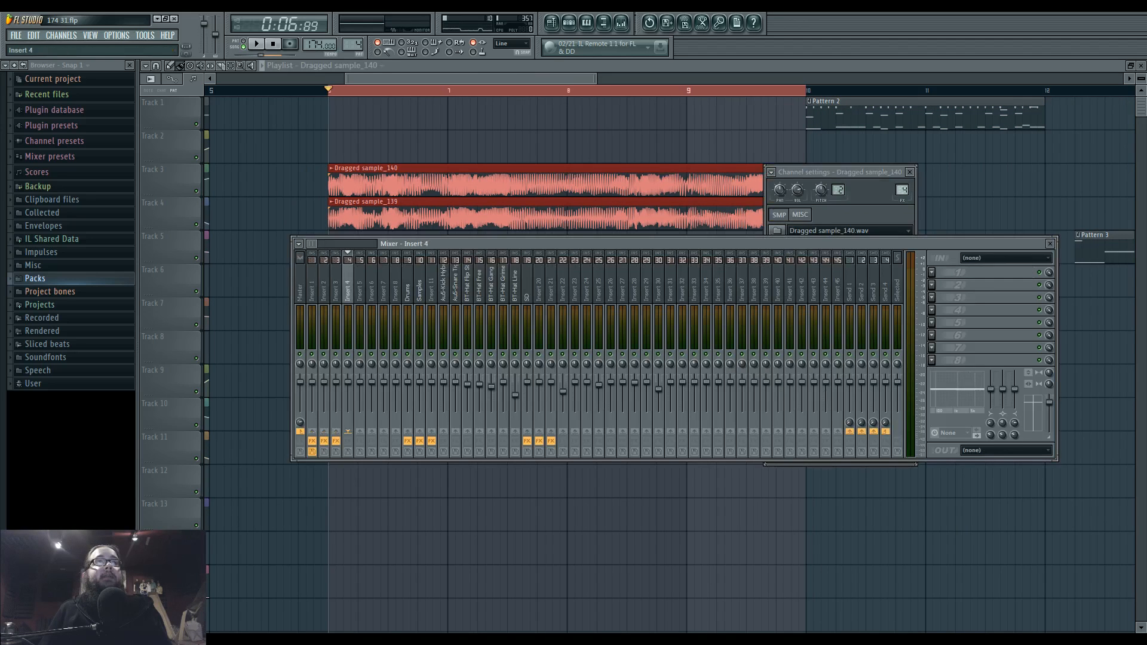
pyautogui.doubleClick(514, 211)
pyautogui.moveTo(892, 195); pyautogui.dragTo(892, 193)
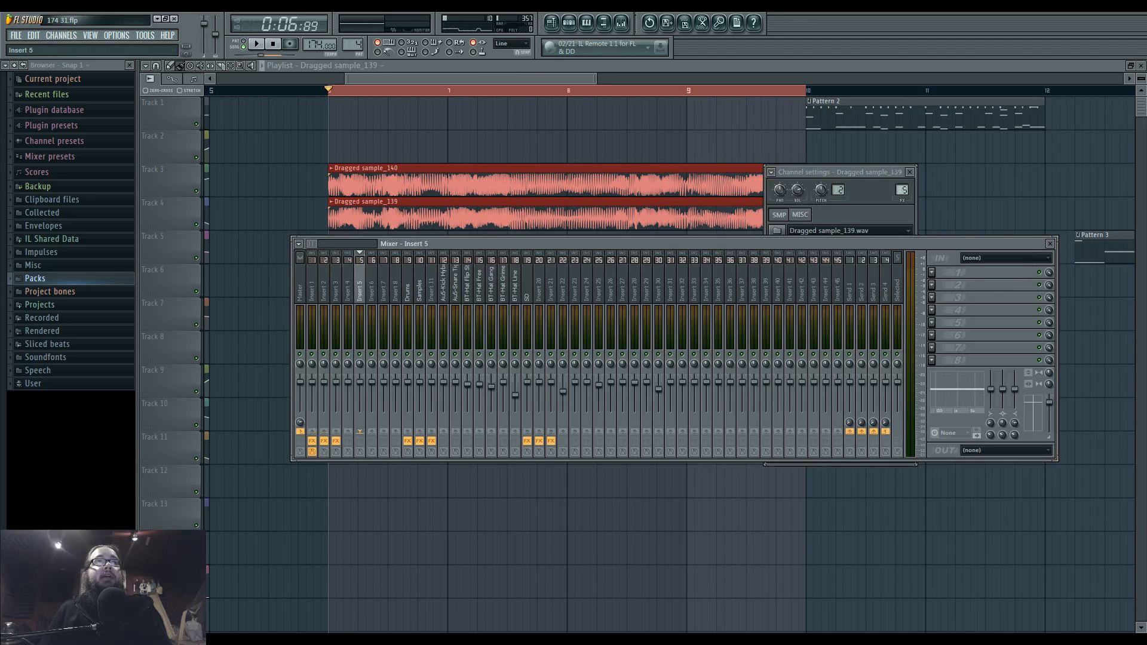
# - Route mixer inserts 4 and 5 only to insert 6 instead of the master
pyautogui.rightClick(373, 430)
pyautogui.click(412, 438)
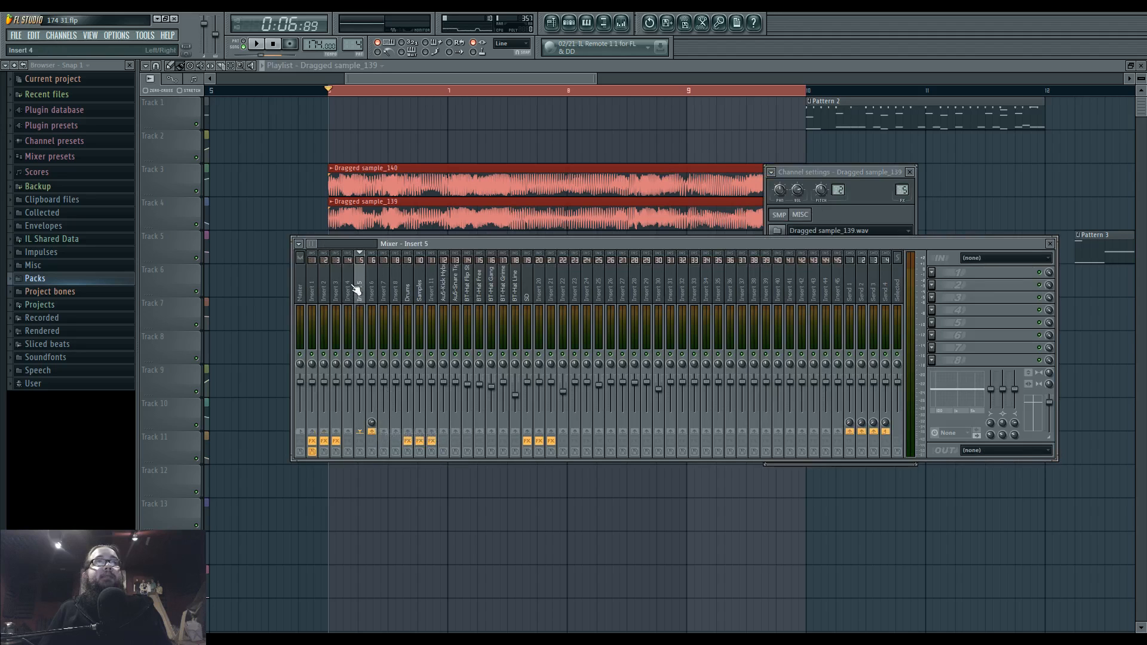
pyautogui.rightClick(372, 428)
pyautogui.click(375, 431)
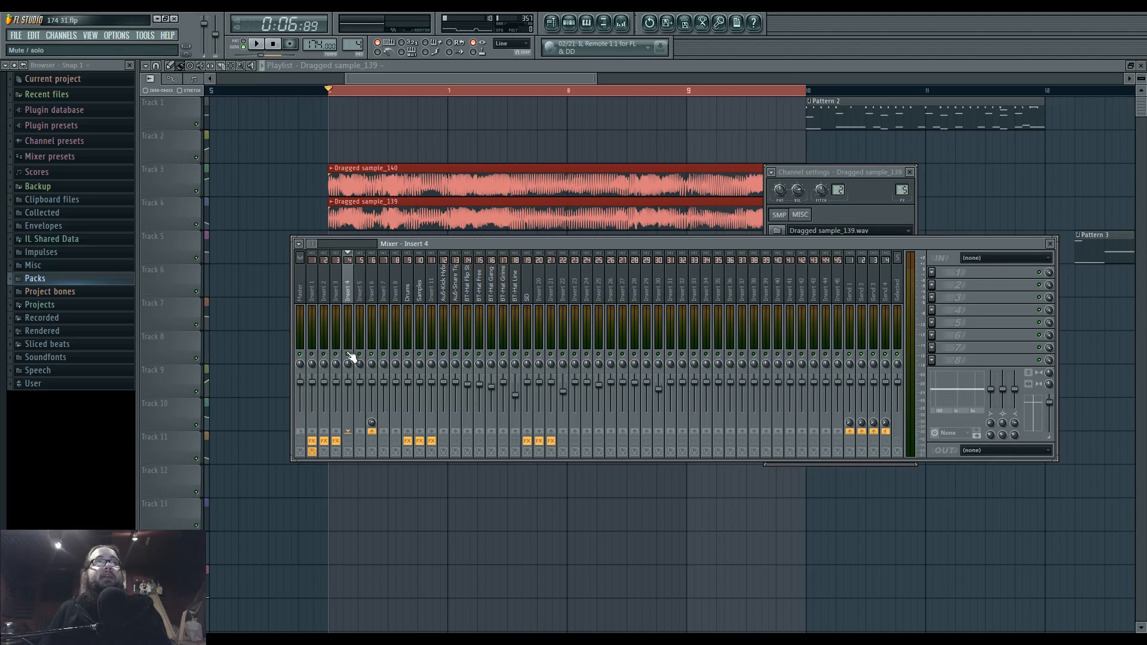
# - Play the selected range and audition the two samples on inserts 4 and 5
pyautogui.press('space')
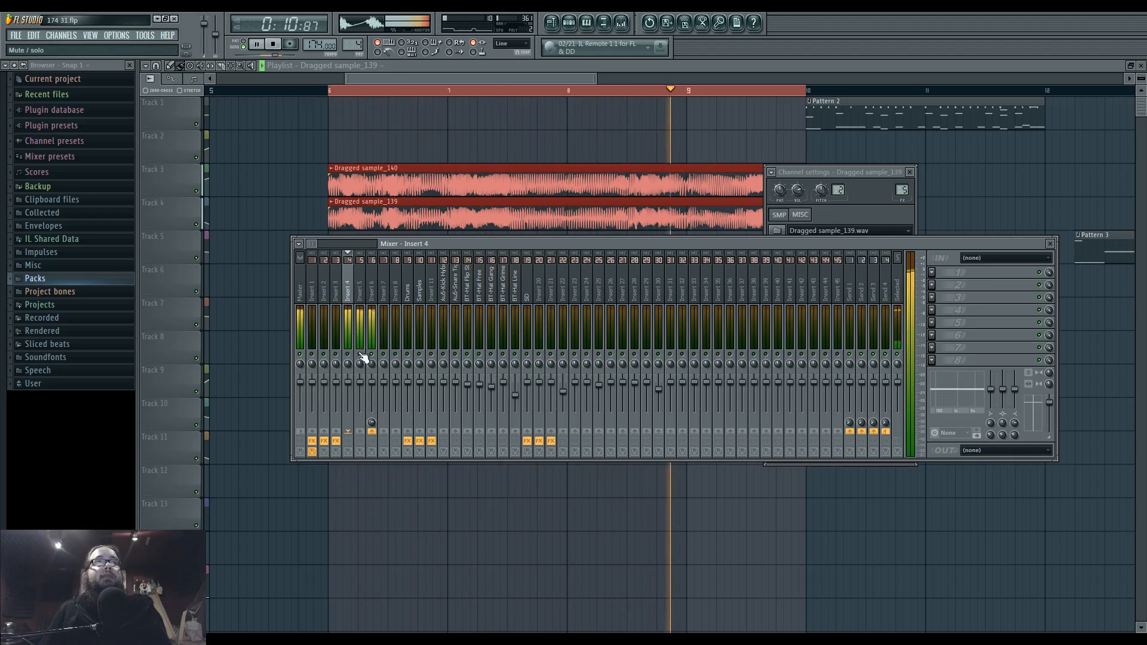
pyautogui.click(360, 299)
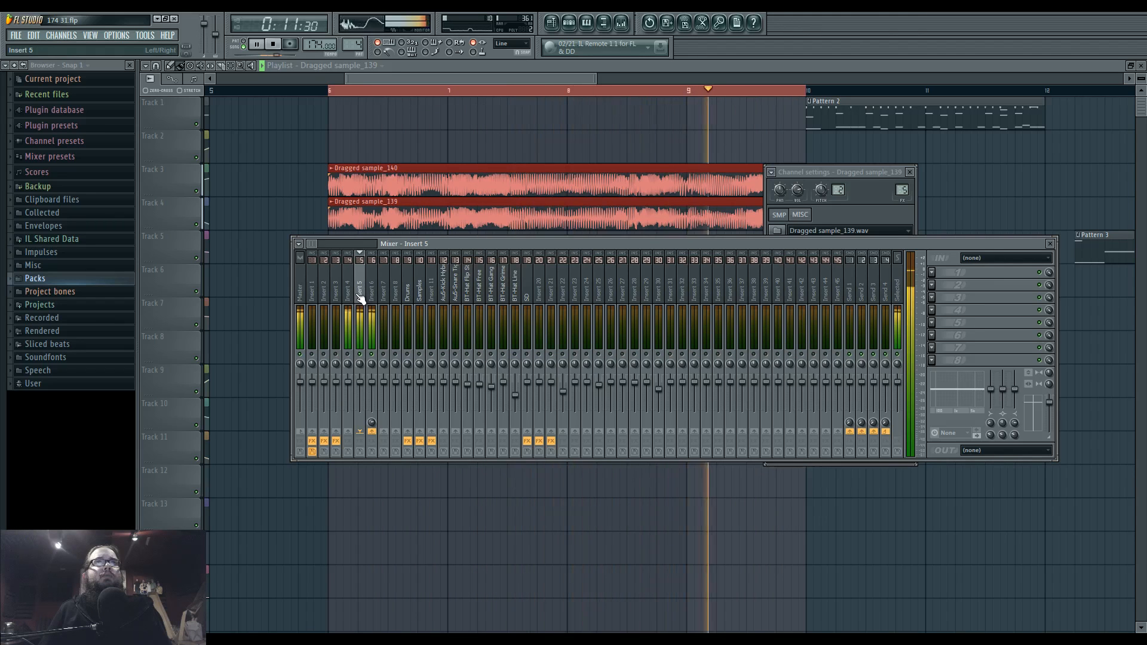
pyautogui.click(352, 357)
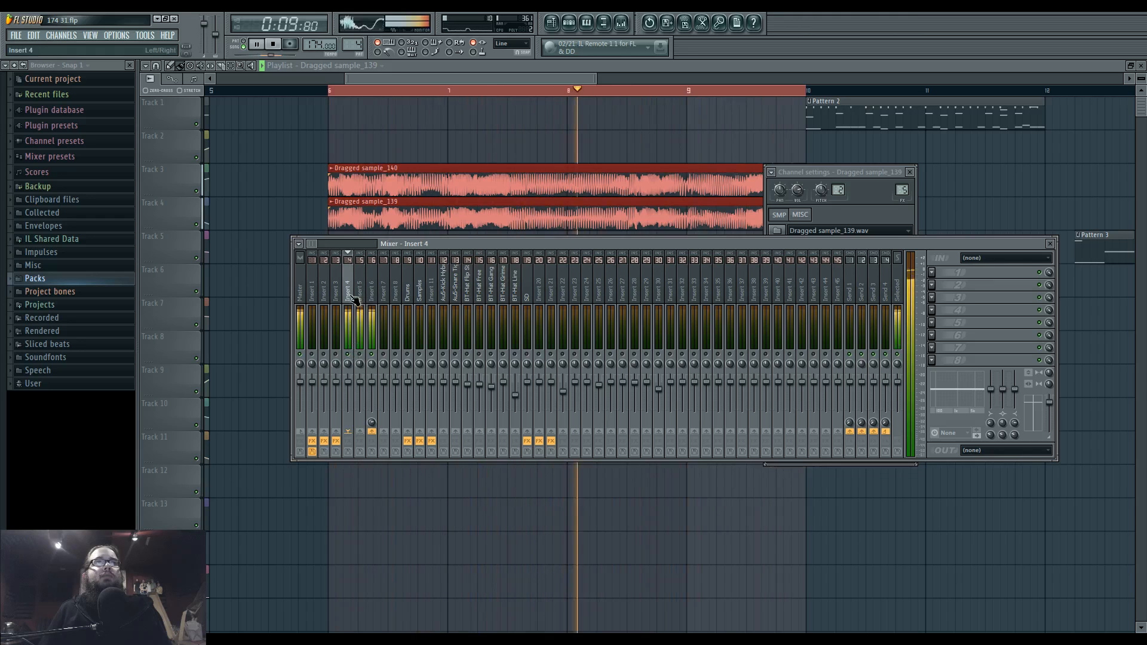
# - Add Fruity Parametric EQ 2 to mixer insert 4 and change band 1 to a high pass filter
pyautogui.click(934, 276)
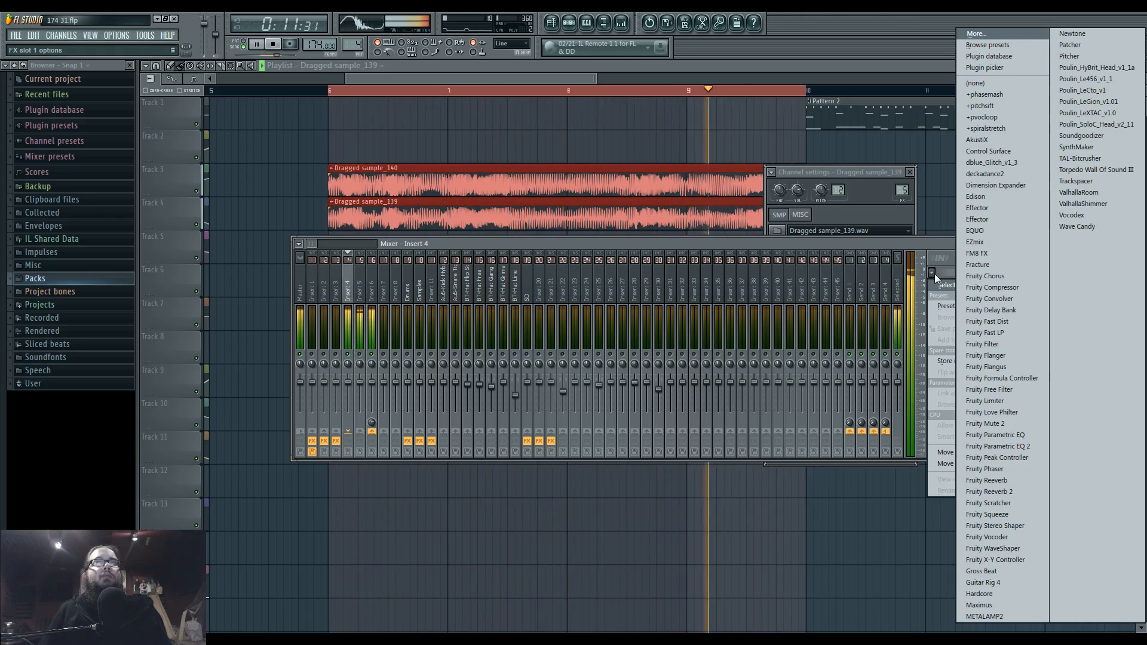
pyautogui.click(997, 449)
pyautogui.rightClick(206, 241)
pyautogui.moveTo(218, 272)
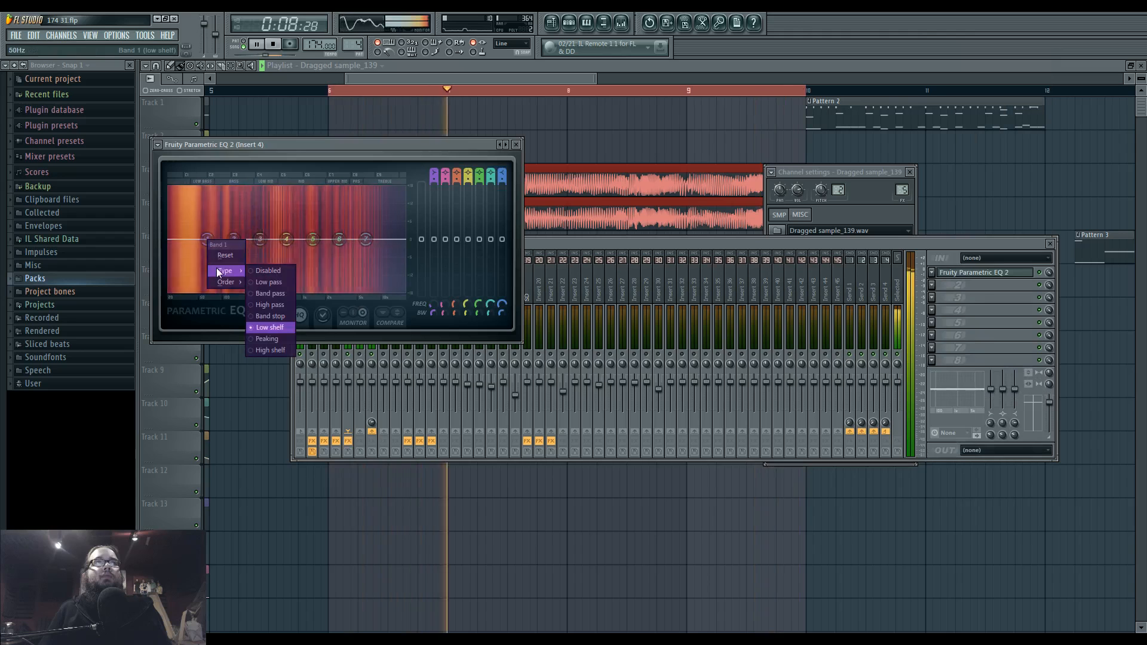
pyautogui.click(276, 307)
# - Shape insert 4's EQ by raising the high pass, cutting band 5 by 7.8 dB at 3698 Hz and dipping band 3 in the low mids
pyautogui.moveTo(206, 239); pyautogui.dragTo(347, 263)
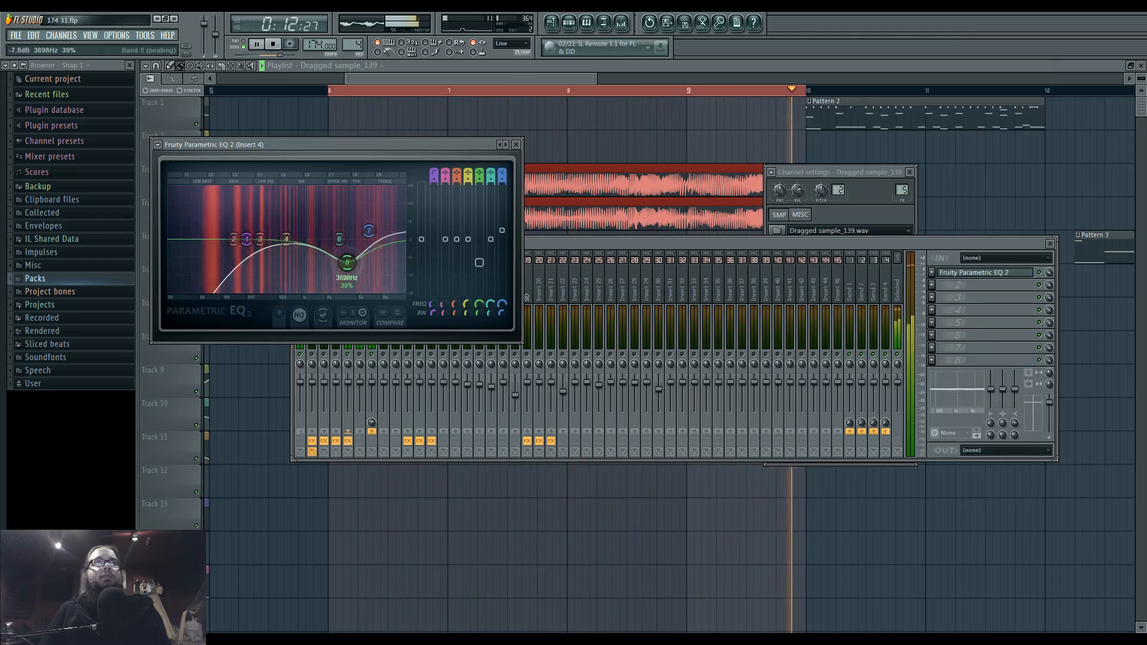
pyautogui.moveTo(271, 248); pyautogui.dragTo(233, 237)
pyautogui.click(371, 353)
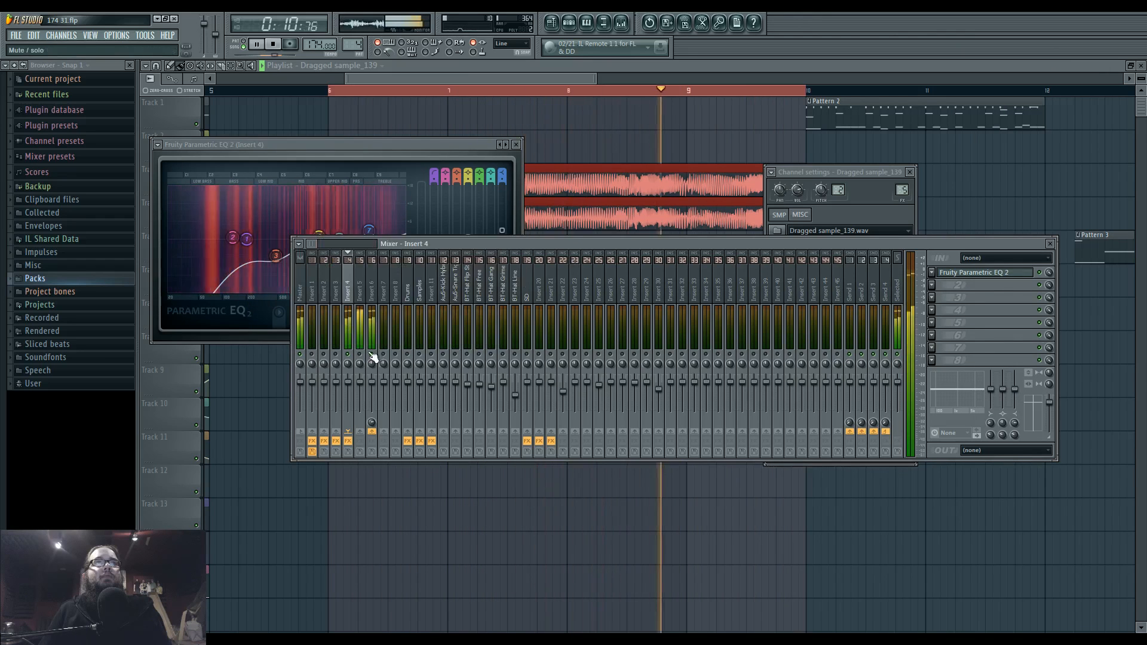
# - Add Fruity Parametric EQ 2 to the first effect slot of mixer insert 5
pyautogui.click(360, 287)
pyautogui.click(931, 272)
pyautogui.moveTo(947, 285)
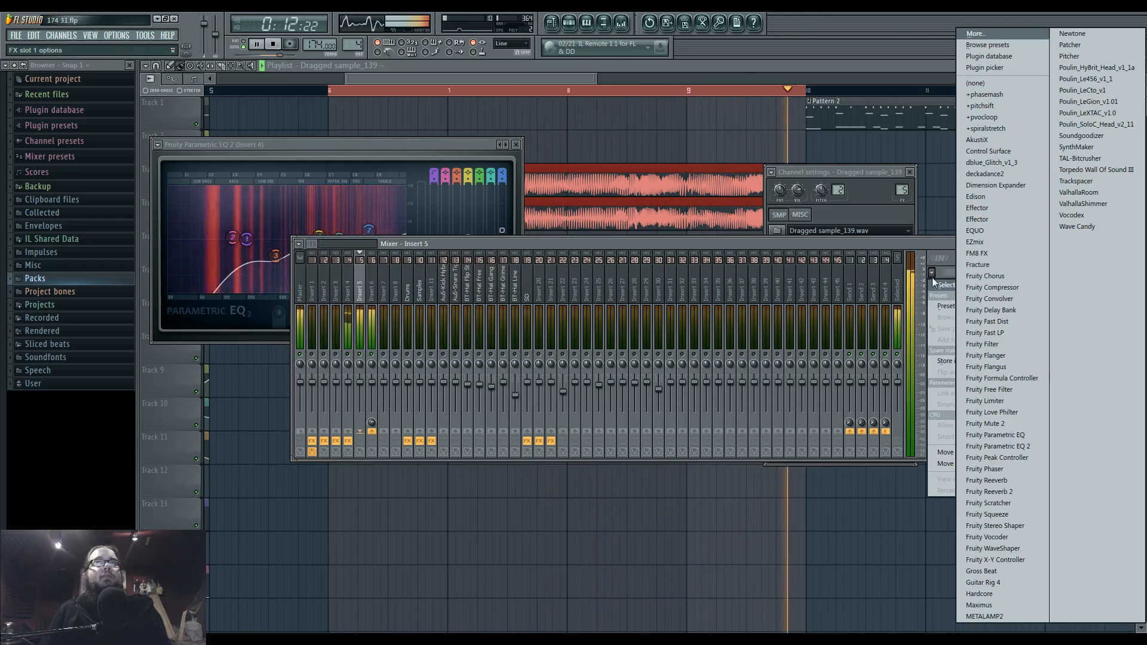
pyautogui.click(1020, 446)
# - Cut bands 4 and 5 in the mids and band 6 at about 5 kHz in insert 5's EQ
pyautogui.moveTo(273, 239); pyautogui.dragTo(293, 253)
pyautogui.moveTo(259, 239); pyautogui.dragTo(256, 266)
pyautogui.moveTo(339, 239); pyautogui.dragTo(359, 263)
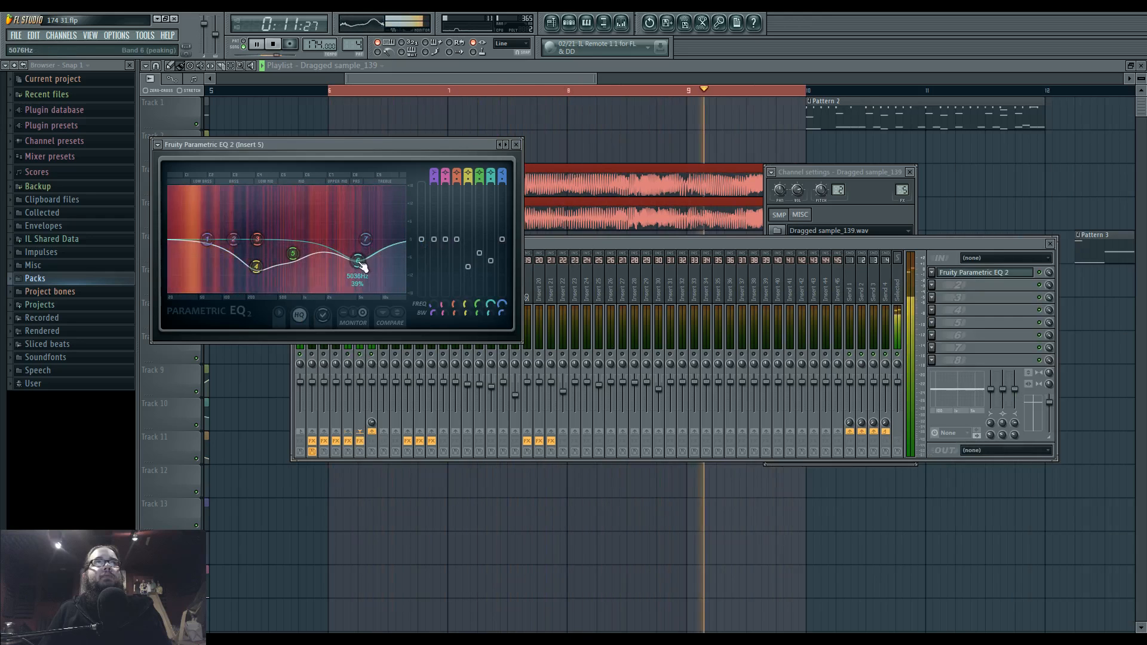
pyautogui.click(358, 352)
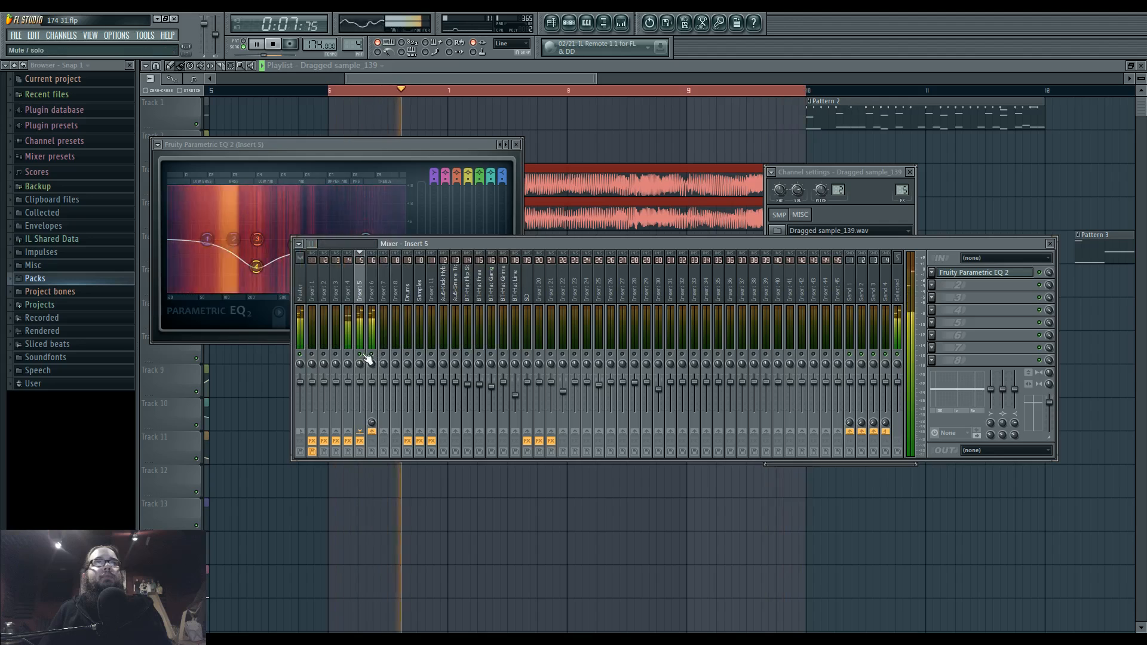
# - Slip the audio inside the Dragged sample_140 clip on track 3 so its waveform lines up with Dragged sample_139
pyautogui.press('F12')
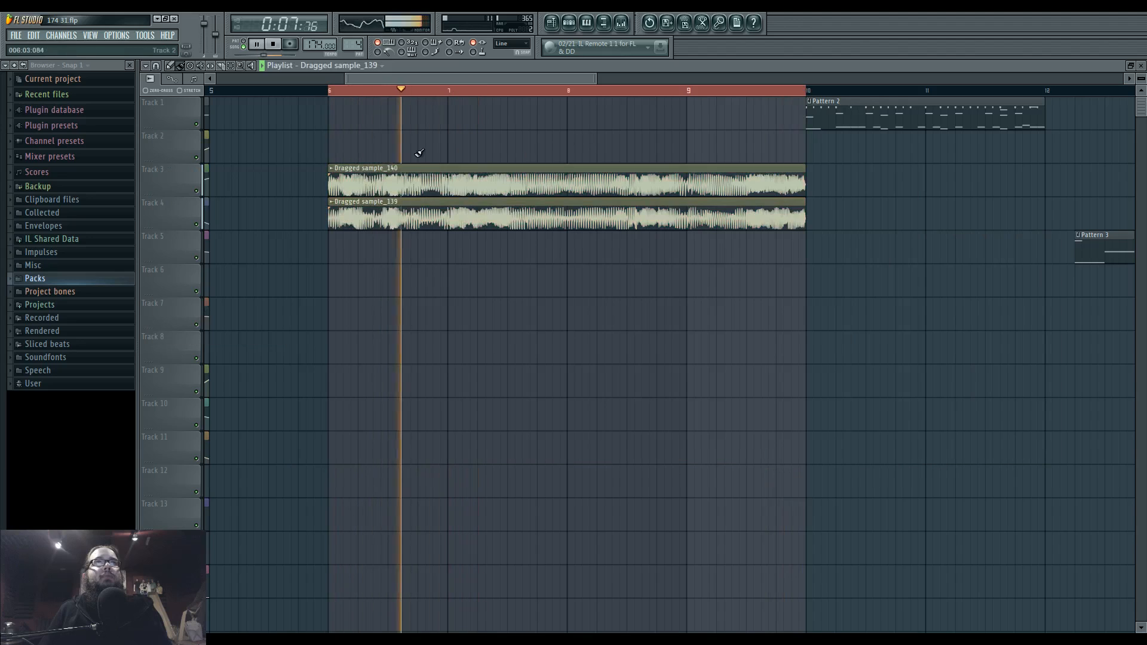
pyautogui.scroll(3, 392, 268)
pyautogui.scroll(4, 392, 269)
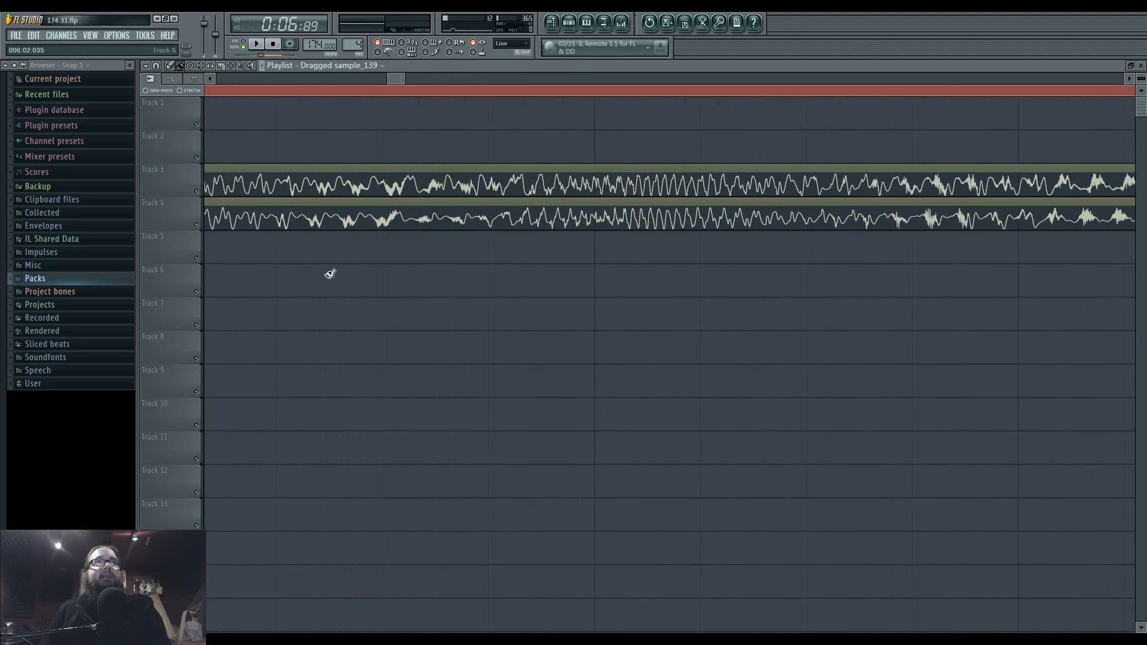
pyautogui.moveTo(257, 244); pyautogui.dragTo(491, 268)
pyautogui.scroll(1, 269, 243)
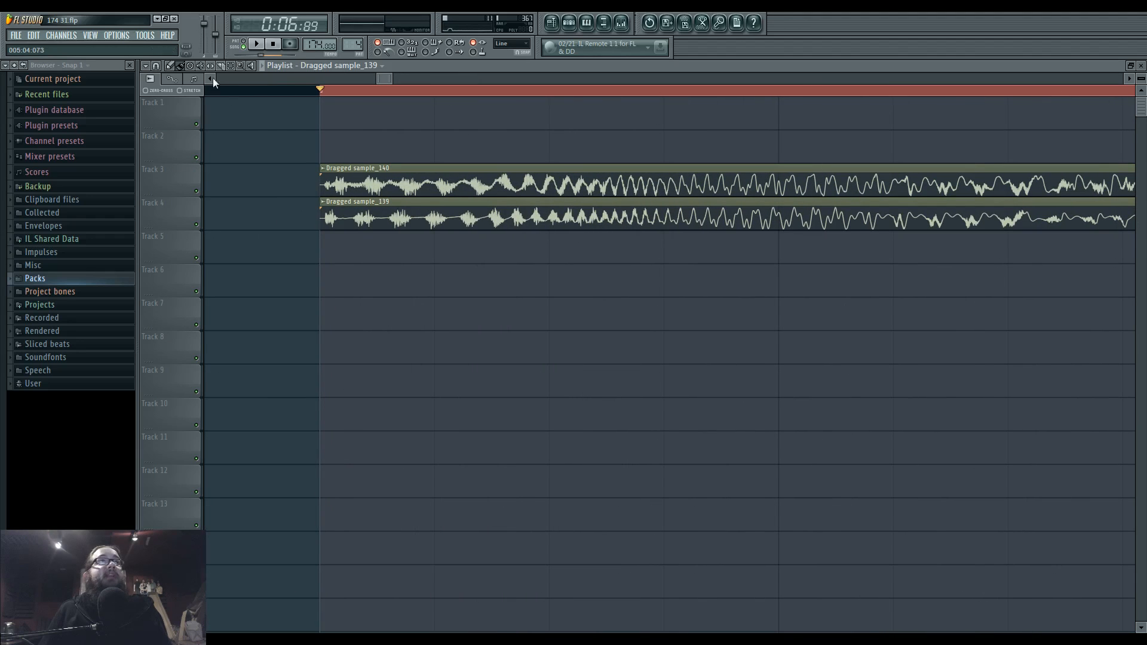
pyautogui.moveTo(418, 218); pyautogui.dragTo(431, 196)
pyautogui.press('space')
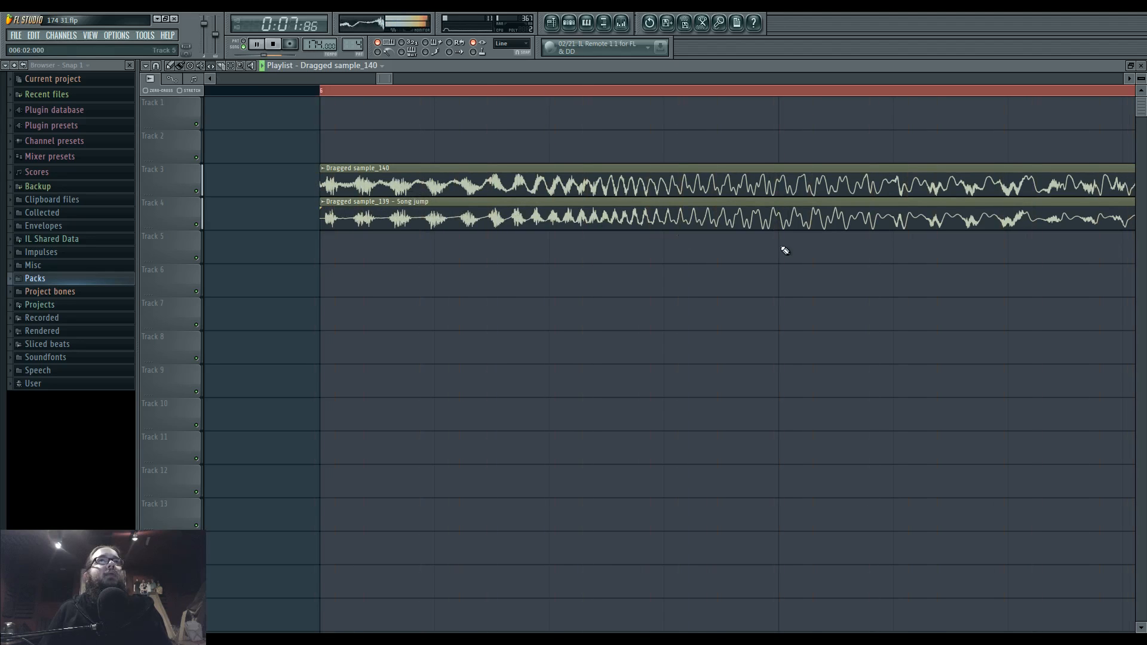
pyautogui.moveTo(470, 189); pyautogui.dragTo(469, 187)
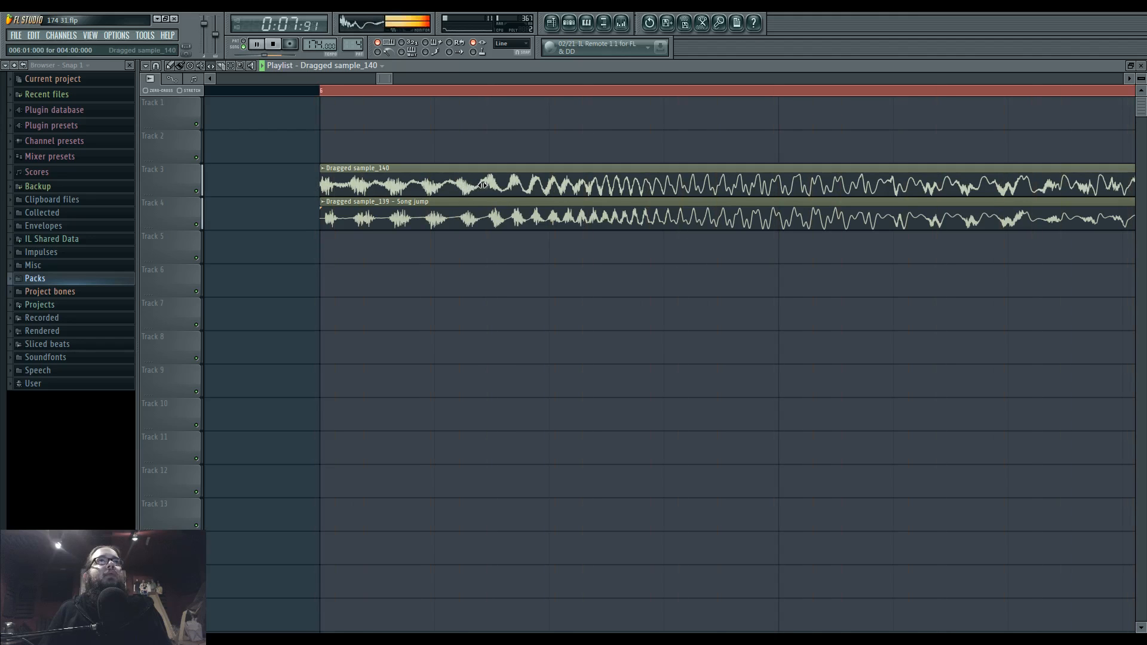
pyautogui.moveTo(470, 187); pyautogui.dragTo(486, 186)
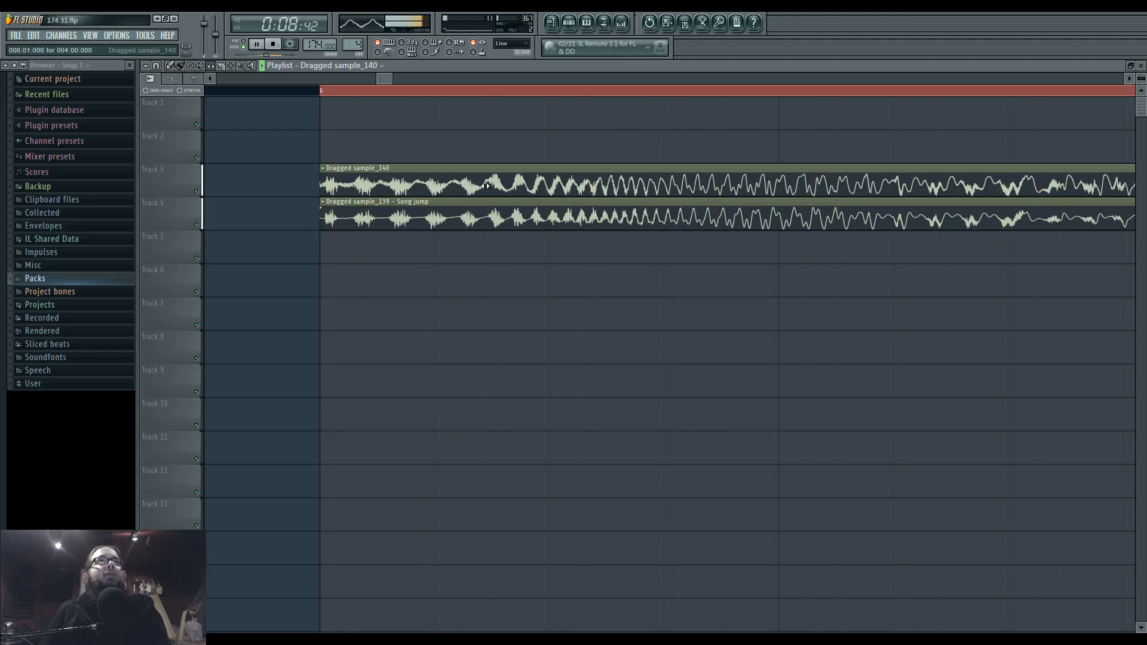
# - Set the project's timebase to 960 PPQ in the general project settings
pyautogui.click(144, 37)
pyautogui.moveTo(125, 37)
pyautogui.click(140, 57)
pyautogui.click(458, 495)
pyautogui.click(442, 251)
pyautogui.click(538, 223)
pyautogui.click(544, 353)
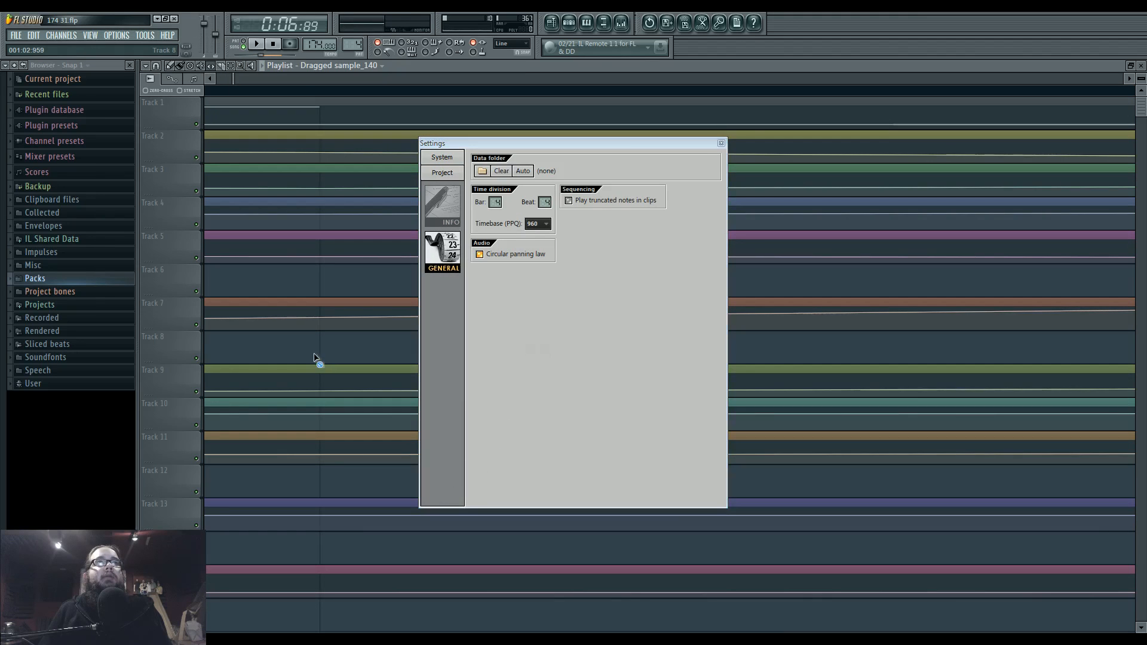
pyautogui.click(721, 143)
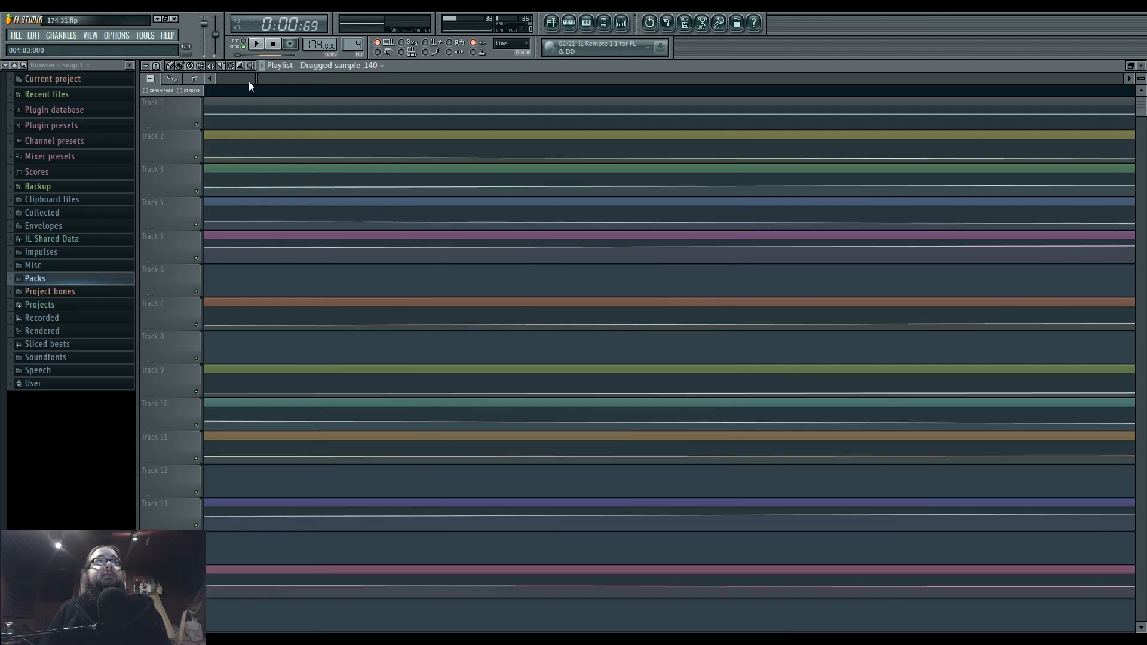
# - Slip the audio inside Dragged sample_140 and move the Dragged sample_139 clip to about 006:01:012 to match their first bursts
pyautogui.moveTo(259, 77); pyautogui.dragTo(481, 79)
pyautogui.scroll(10, 717, 205)
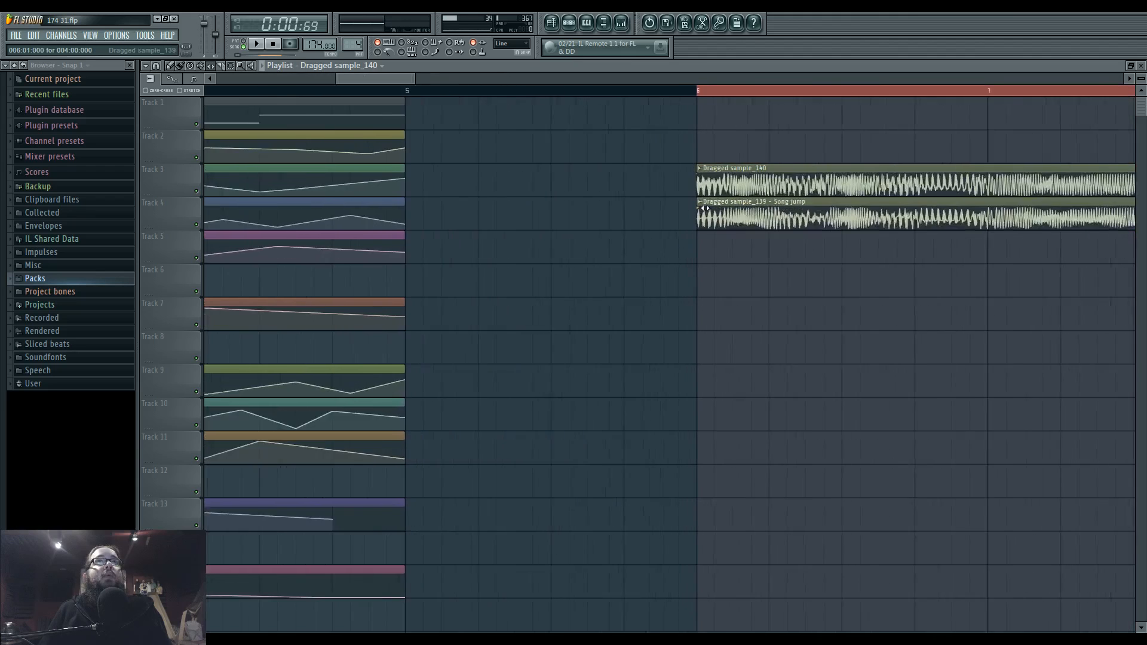
pyautogui.hscroll(-6, 712, 277)
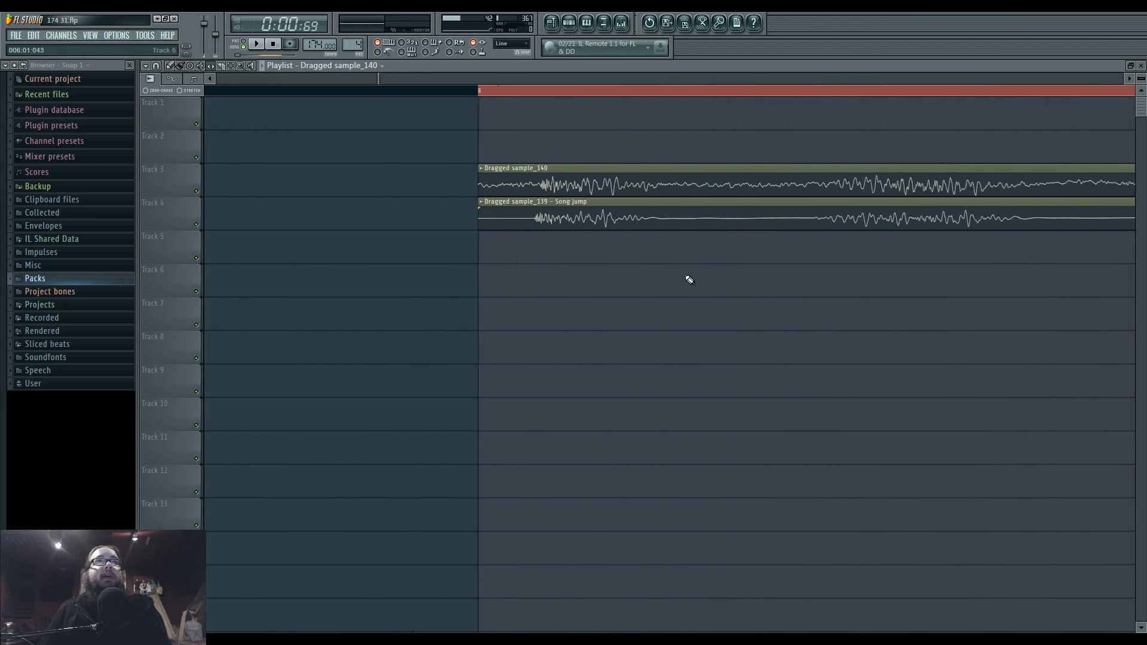
pyautogui.moveTo(669, 214); pyautogui.dragTo(763, 182)
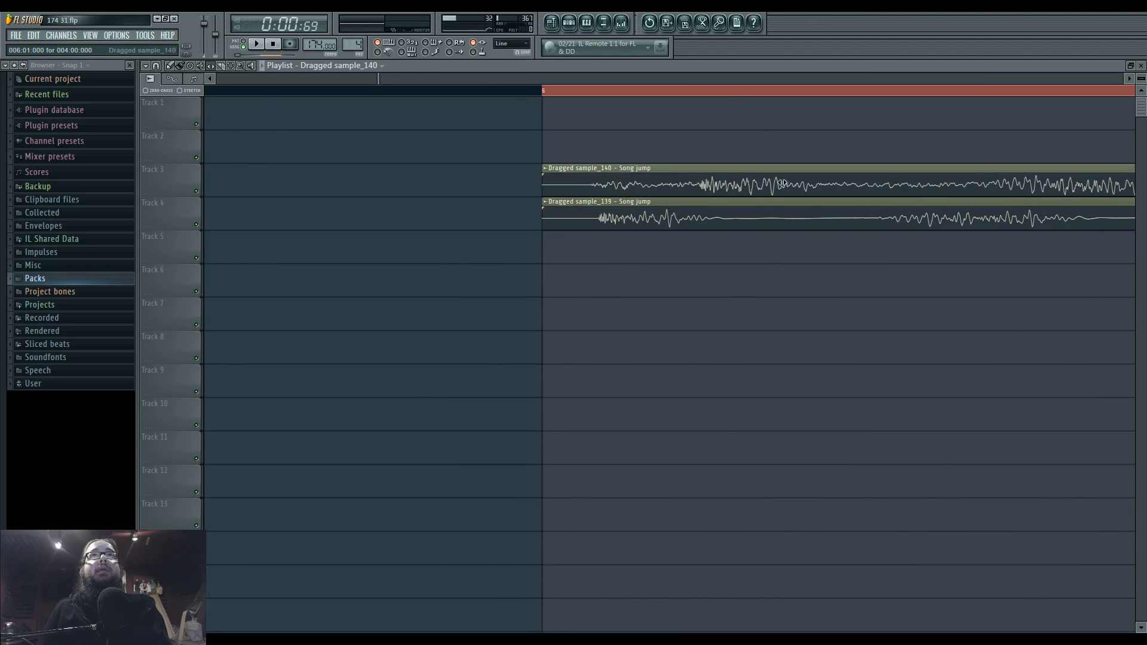
pyautogui.moveTo(682, 186)
pyautogui.mouseDown()
pyautogui.moveTo(651, 186)
pyautogui.moveTo(682, 185)
pyautogui.mouseUp()
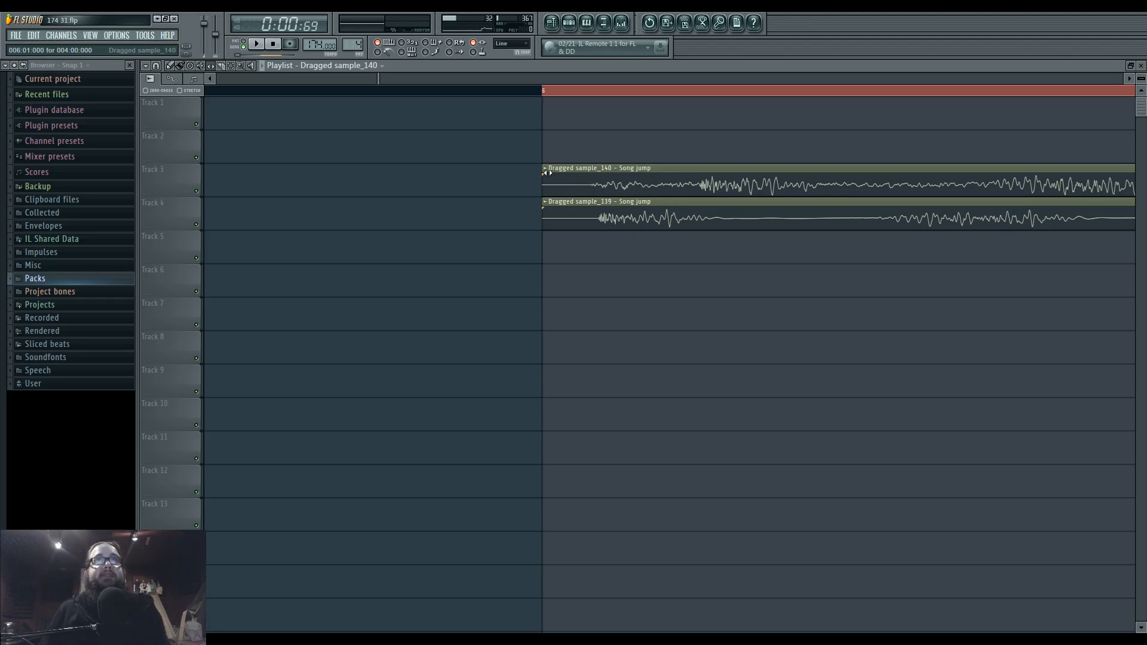
pyautogui.moveTo(731, 182); pyautogui.dragTo(717, 202)
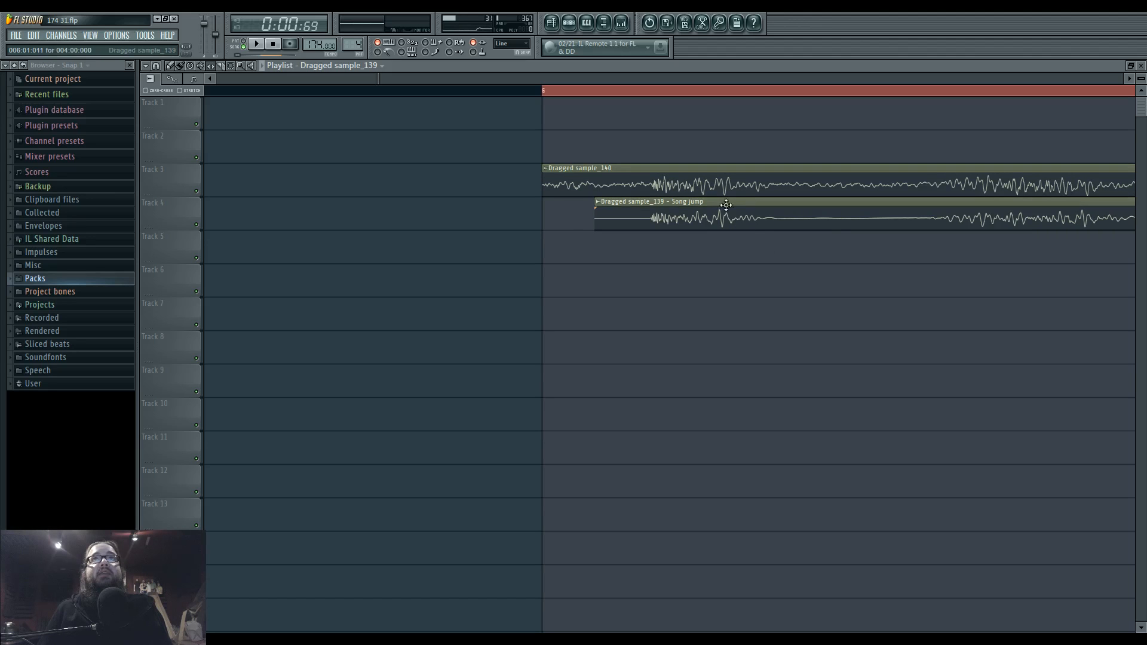
pyautogui.moveTo(726, 205); pyautogui.dragTo(741, 200)
# - Fine-tune the audio offset inside the Dragged sample_139 clip on track 4 to match the bursts of the clip above
pyautogui.click(533, 82)
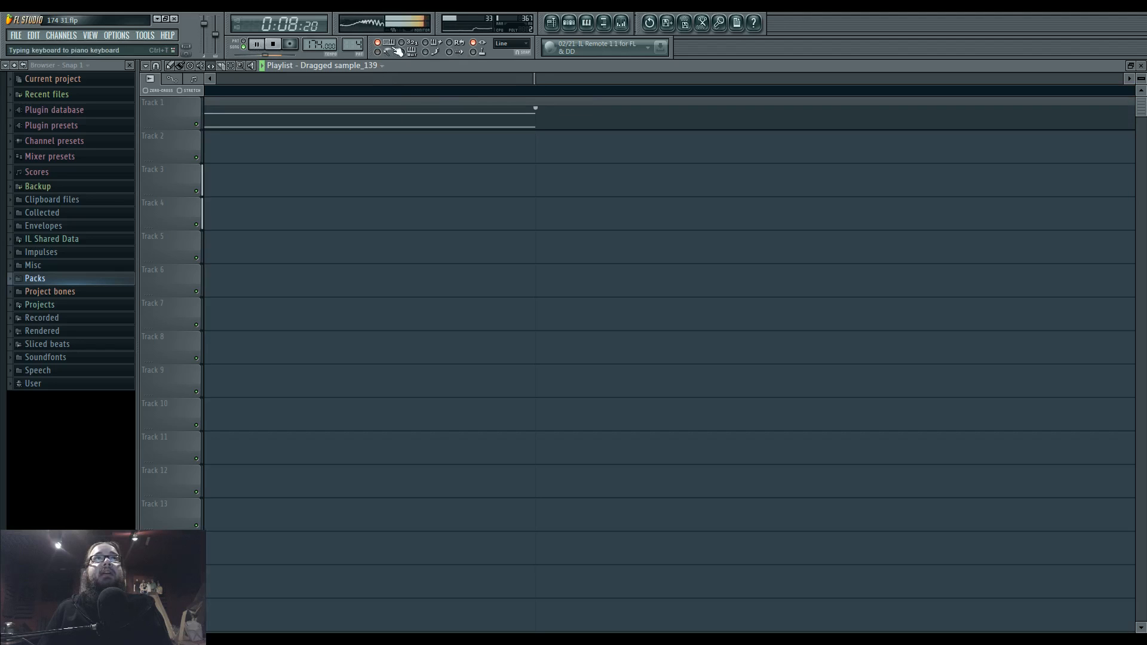
pyautogui.click(455, 53)
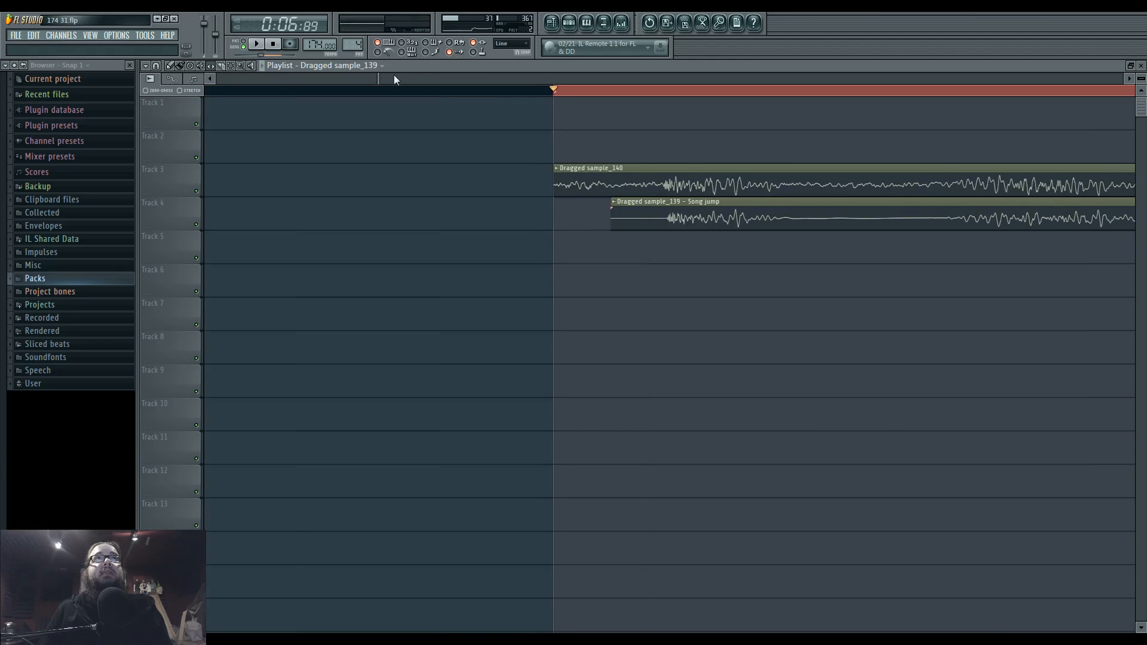
pyautogui.hscroll(-4, 441, 77)
pyautogui.moveTo(615, 352); pyautogui.dragTo(492, 330)
pyautogui.scroll(-3, 493, 329)
pyautogui.scroll(-2, 499, 328)
pyautogui.moveTo(598, 289); pyautogui.dragTo(404, 310)
pyautogui.scroll(5, 599, 267)
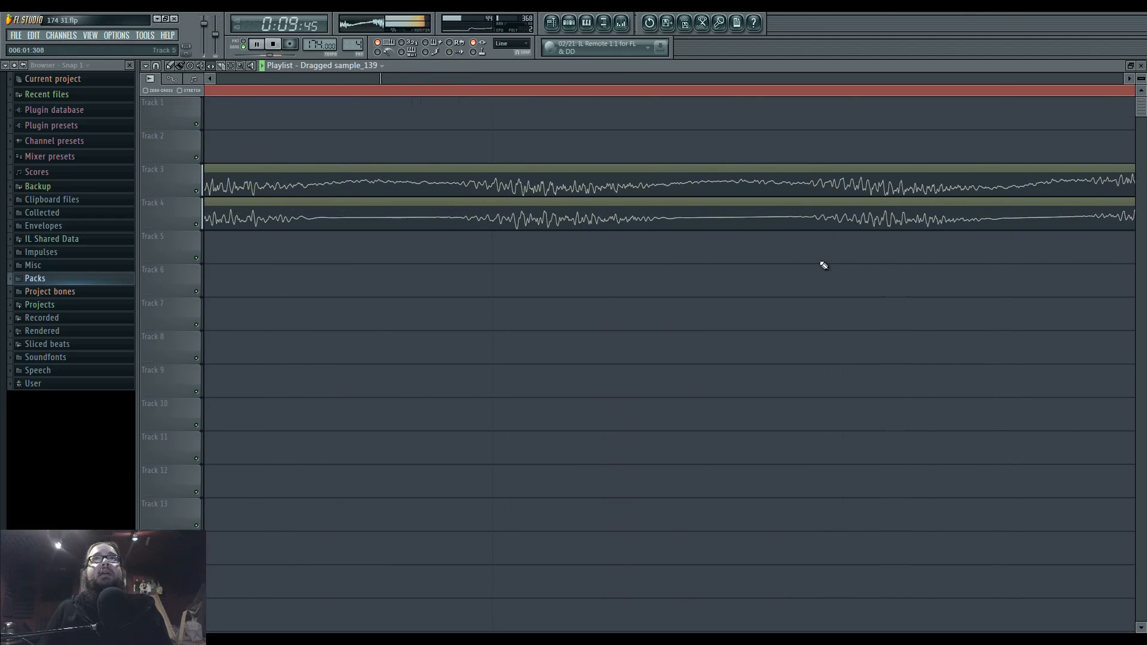
pyautogui.moveTo(533, 216); pyautogui.dragTo(527, 215)
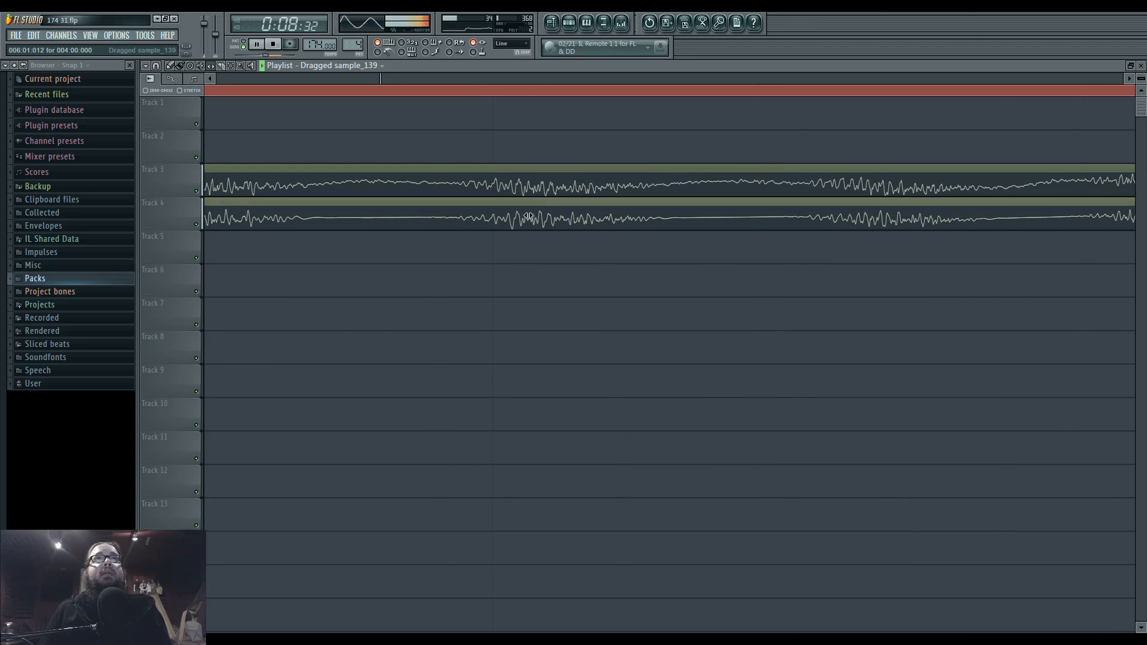
pyautogui.moveTo(529, 216); pyautogui.dragTo(531, 215)
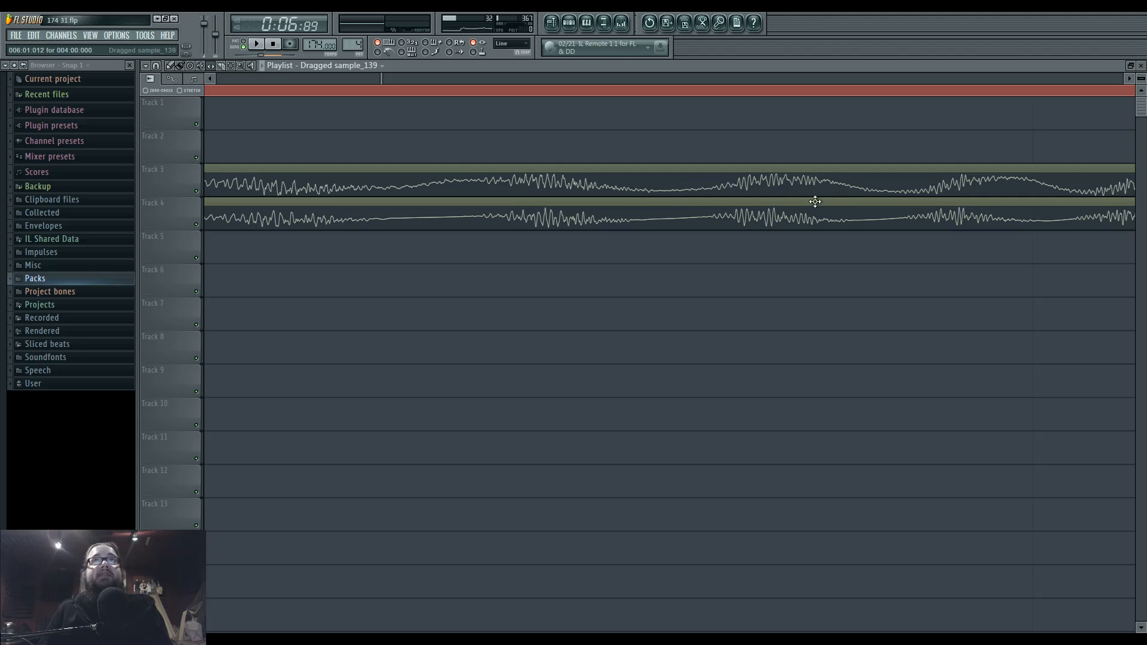
# - Play both layered clips and check their waveform alignment further along the playlist
pyautogui.press('space')
pyautogui.moveTo(872, 267); pyautogui.dragTo(568, 299)
pyautogui.scroll(-5, 568, 303)
pyautogui.press('space')
pyautogui.moveTo(704, 273); pyautogui.dragTo(584, 252)
pyautogui.scroll(-5, 584, 253)
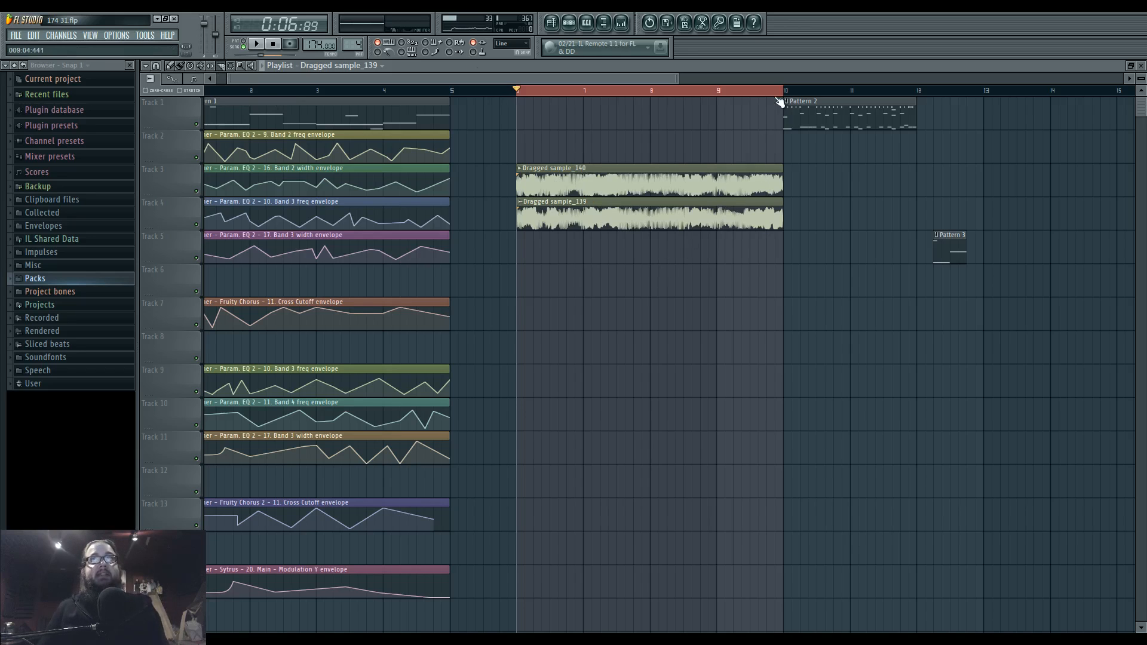
# - Play the playlist from the start of the Pattern 3 clip and check its signal in the mixer
pyautogui.click(936, 91)
pyautogui.click(621, 24)
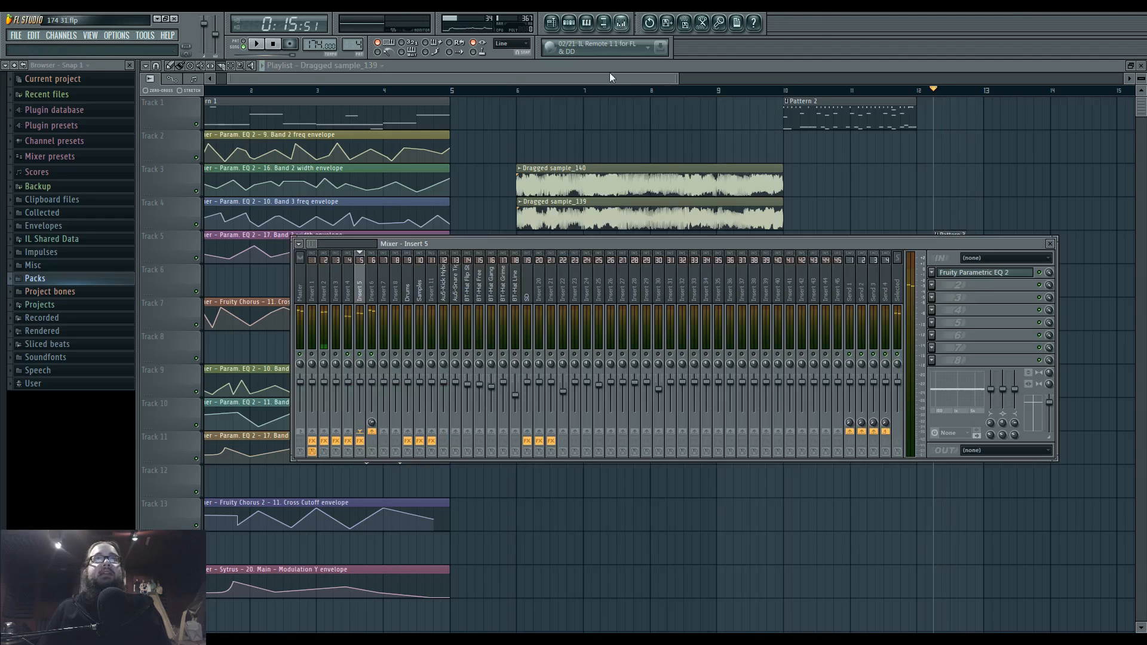
pyautogui.click(372, 290)
pyautogui.press('space')
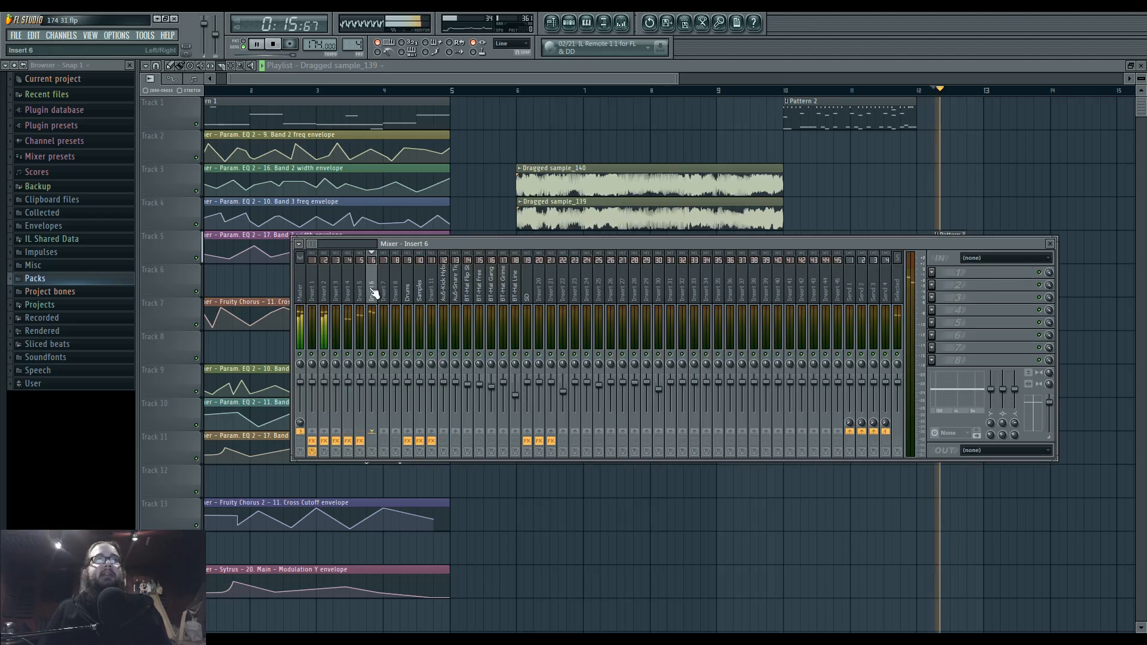
pyautogui.click(691, 156)
pyautogui.press('space')
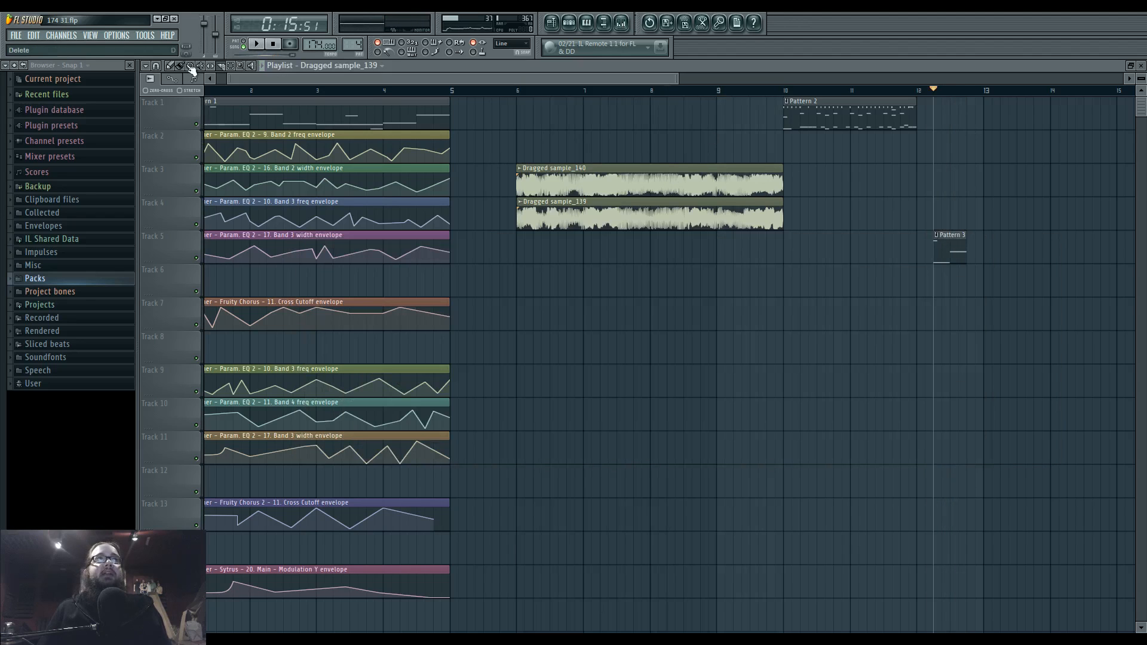
# - Open Pattern 3 in the piano roll and bring up its Harmor instrument while the pattern plays
pyautogui.doubleClick(959, 234)
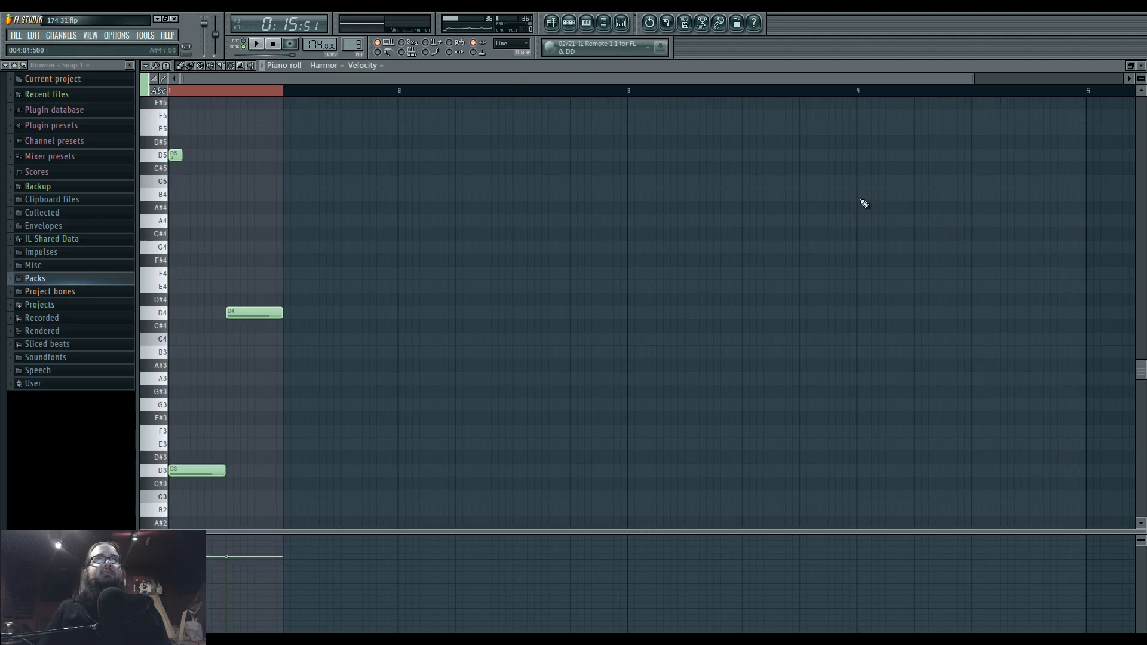
pyautogui.click(255, 44)
pyautogui.click(569, 22)
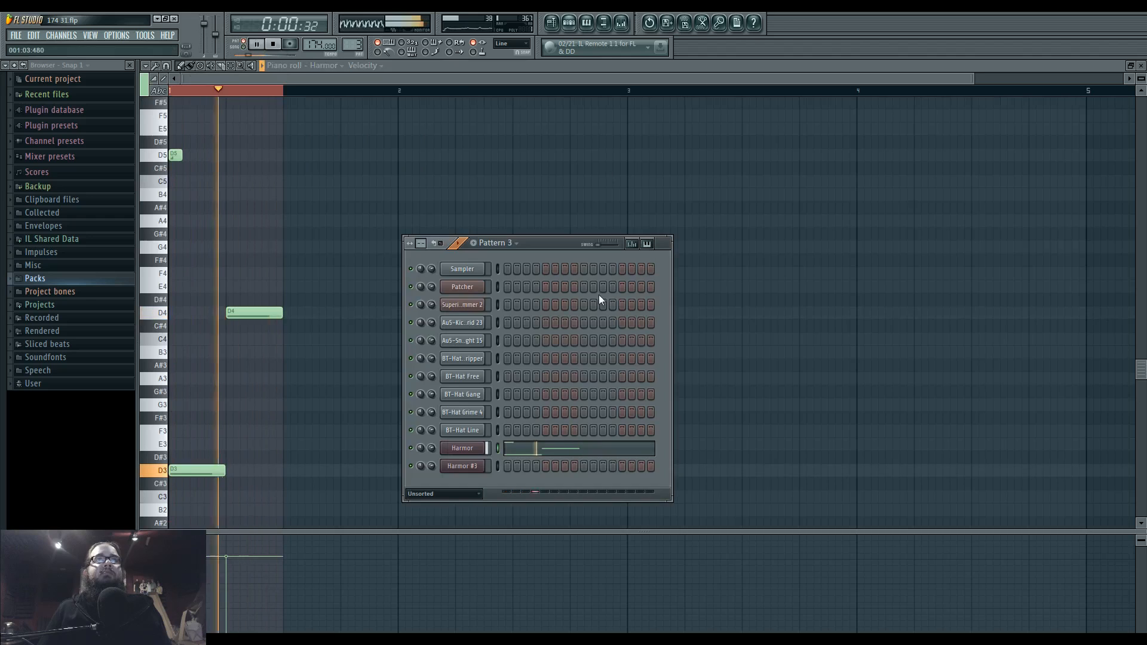
pyautogui.click(471, 448)
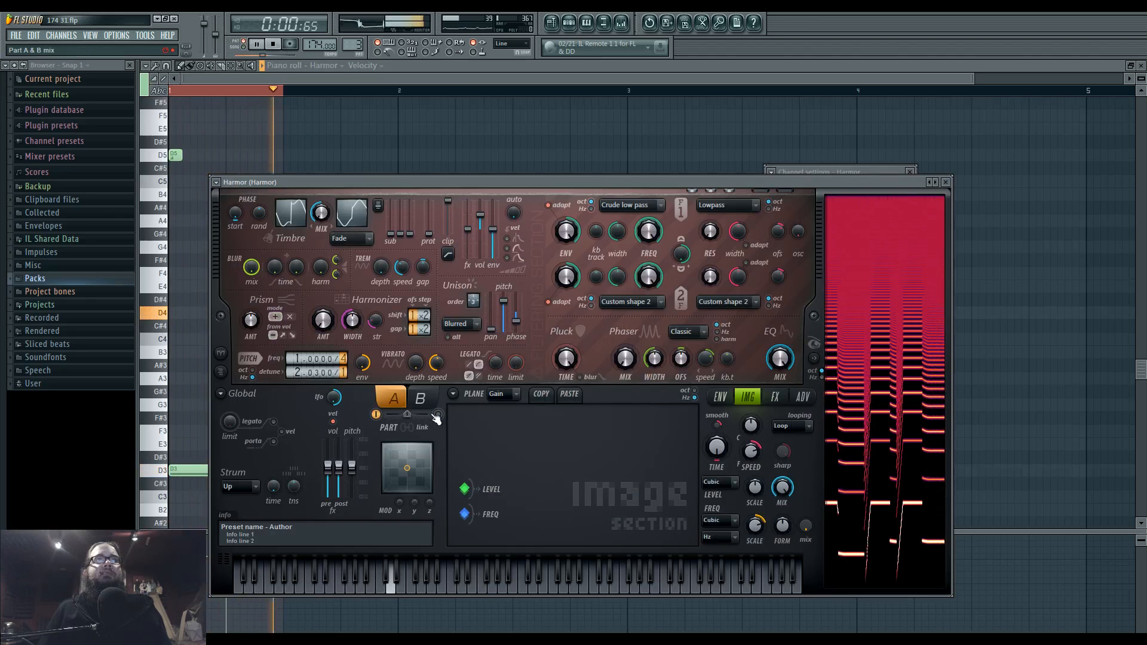
pyautogui.press('space')
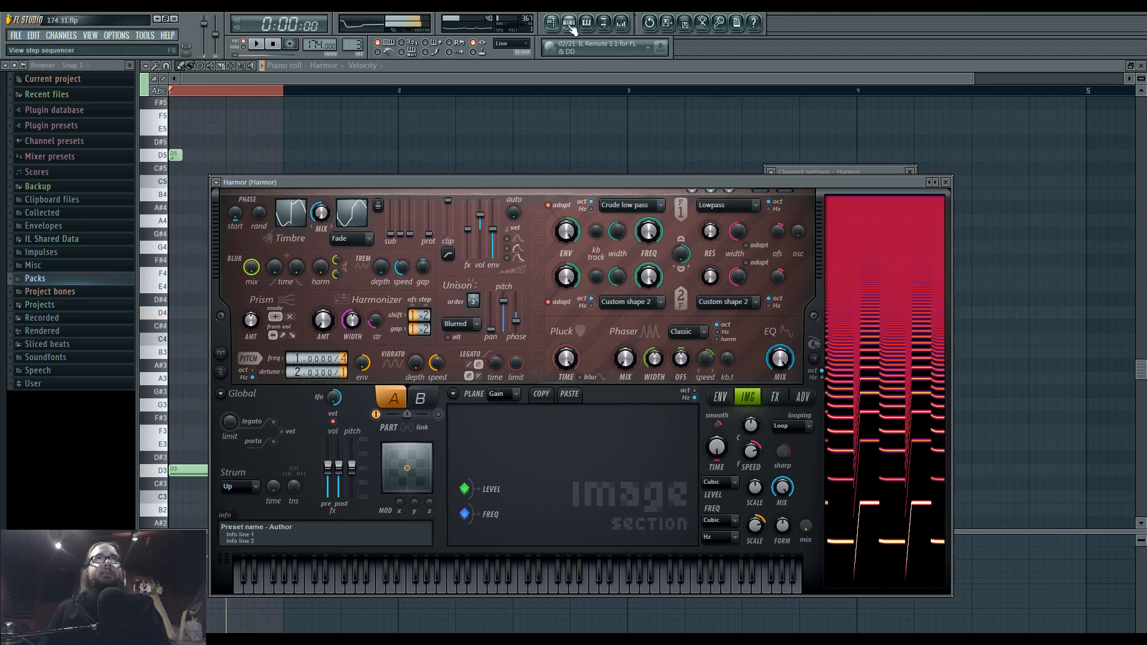
# - Show Harmor's effects section while auditioning the pattern and move the plugin window lower
pyautogui.click(569, 23)
pyautogui.press('space')
pyautogui.click(468, 450)
pyautogui.click(464, 452)
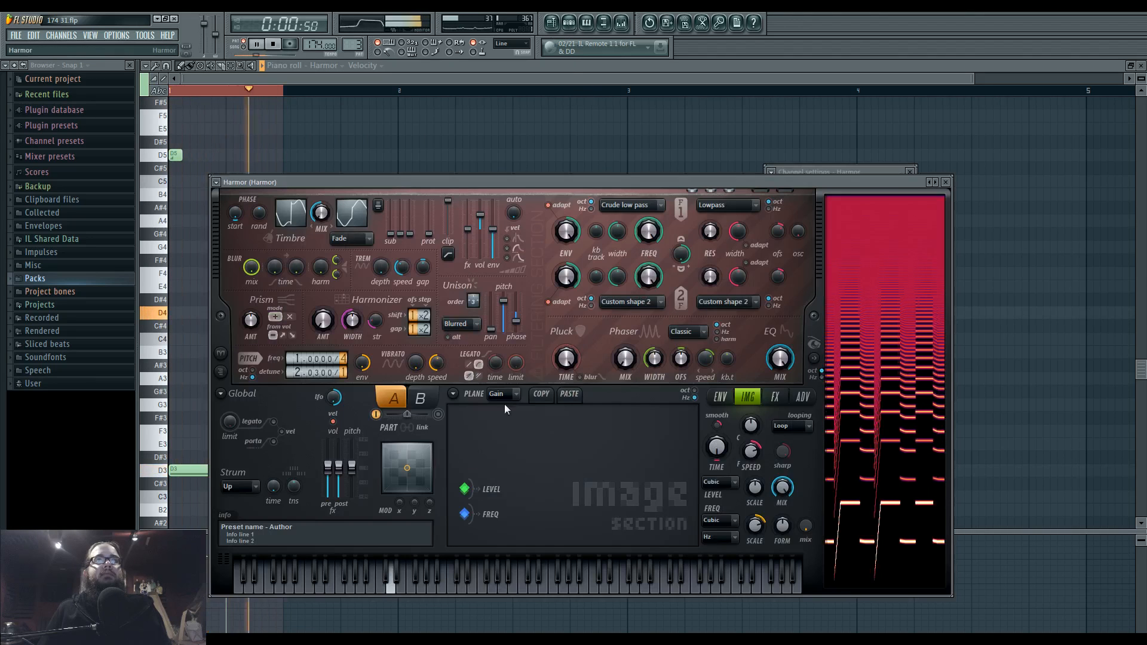
pyautogui.click(779, 404)
pyautogui.press('space')
pyautogui.moveTo(816, 182); pyautogui.dragTo(845, 259)
# - Add Fruity Chorus to insert 2's second effect slot with a delay of about 1.92 ms and a depth of about 0.75 ms
pyautogui.press('F9')
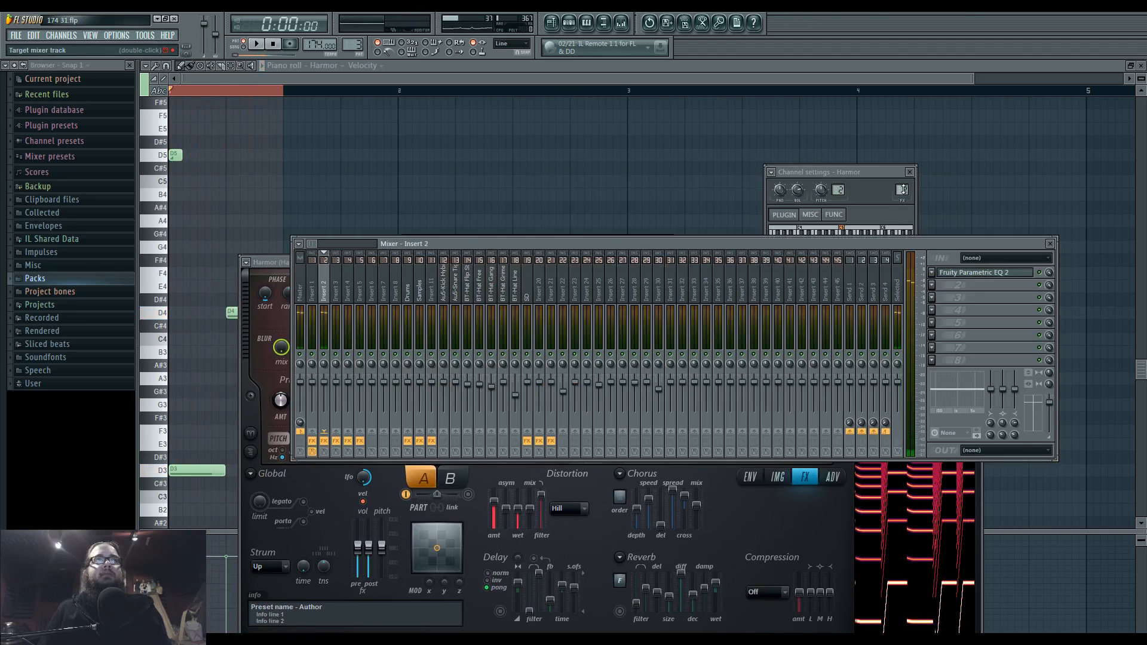
pyautogui.click(932, 288)
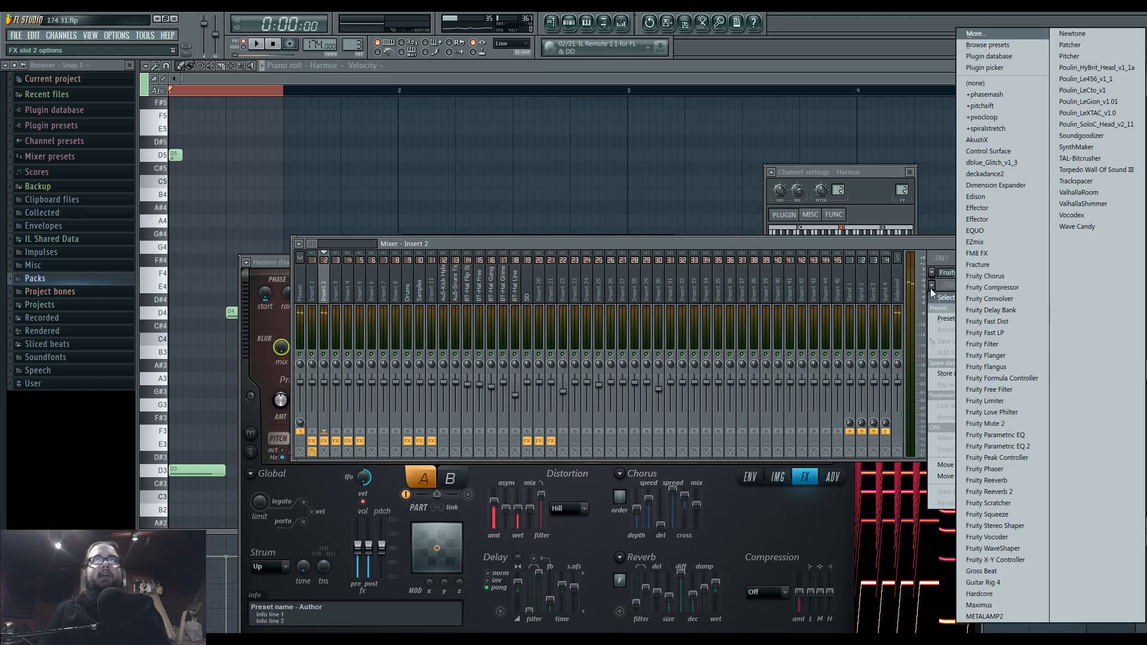
pyautogui.click(1030, 278)
pyautogui.press('space')
pyautogui.moveTo(293, 196); pyautogui.dragTo(294, 228)
pyautogui.moveTo(197, 194); pyautogui.dragTo(197, 220)
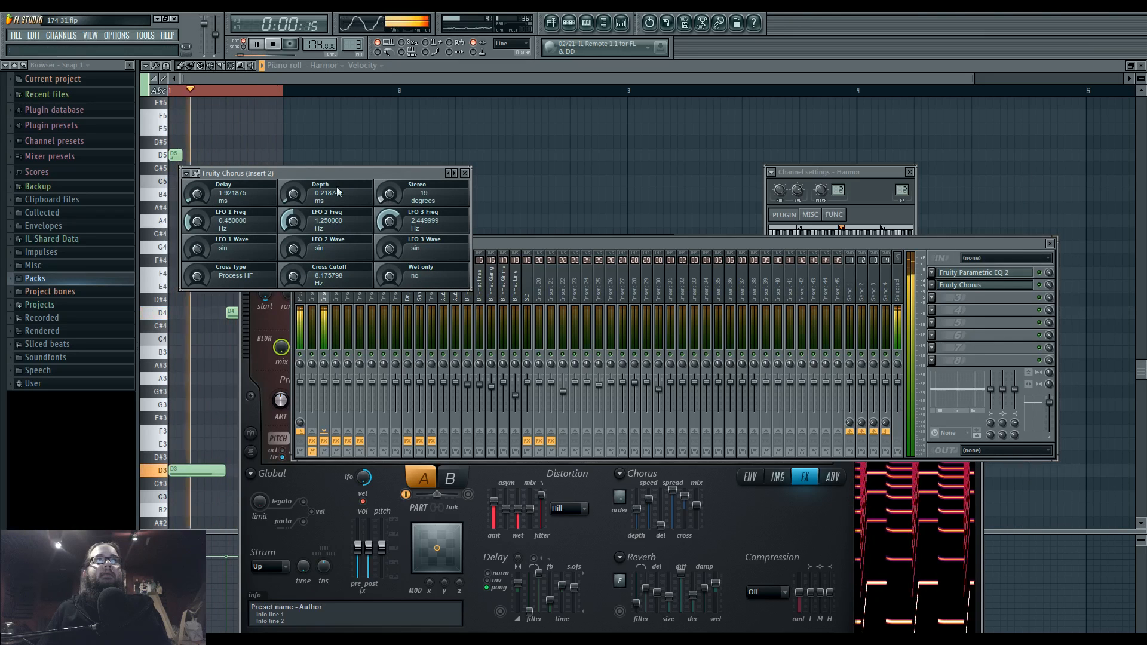
# - Add Fruity Flangus to insert 2's third effect slot, raise its depth and speed, lower its spread and set wet to 72%
pyautogui.click(928, 297)
pyautogui.moveTo(945, 310)
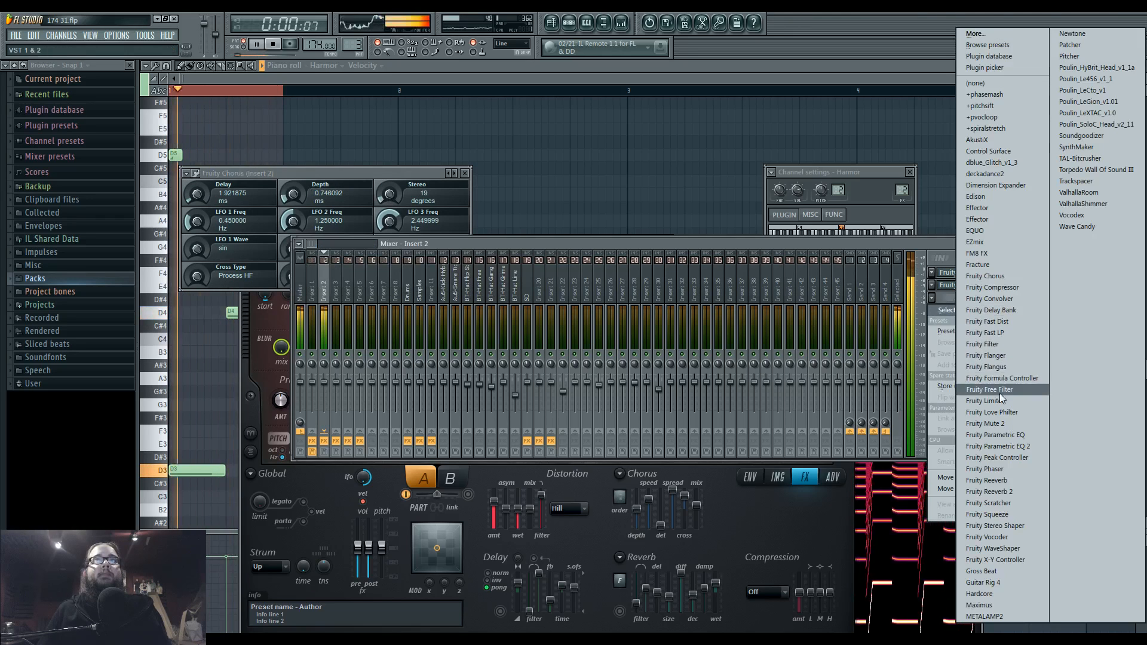
pyautogui.click(993, 366)
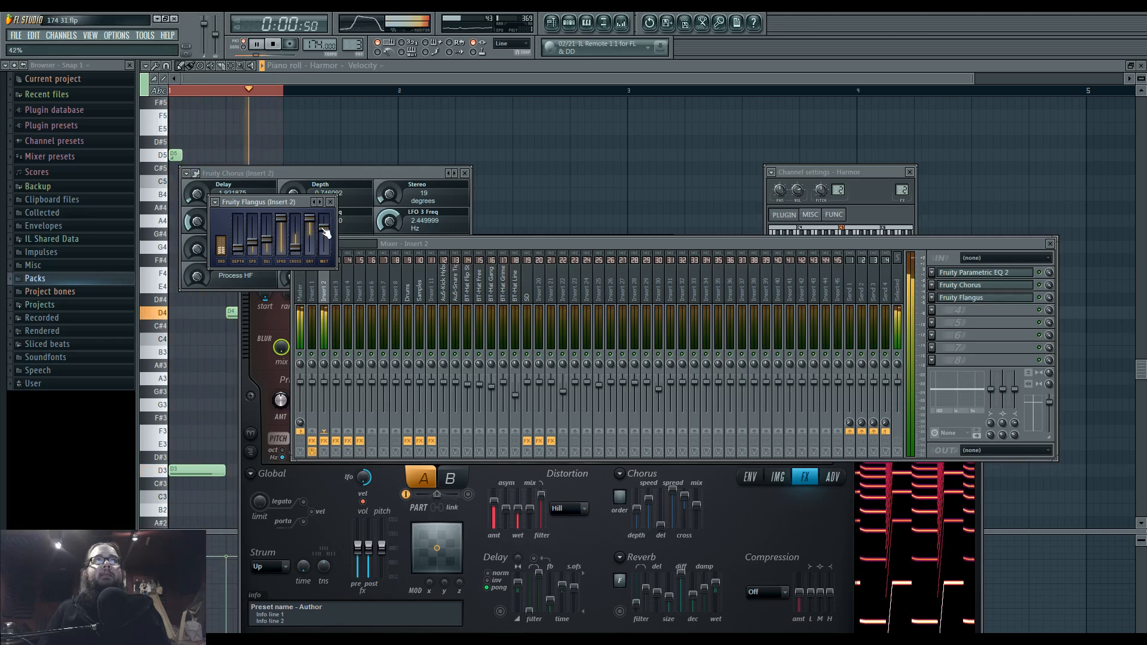
pyautogui.moveTo(278, 220); pyautogui.dragTo(252, 222)
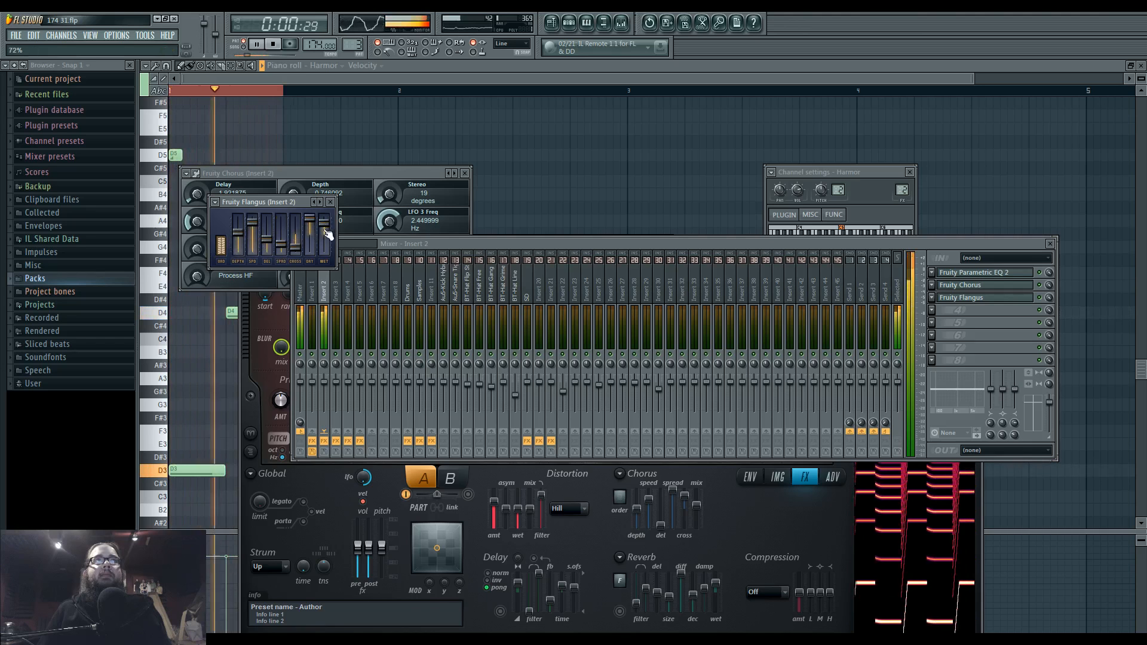
# - Add Fruity WaveShaper to the fourth effect slot of mixer insert 2
pyautogui.click(944, 311)
pyautogui.moveTo(944, 323)
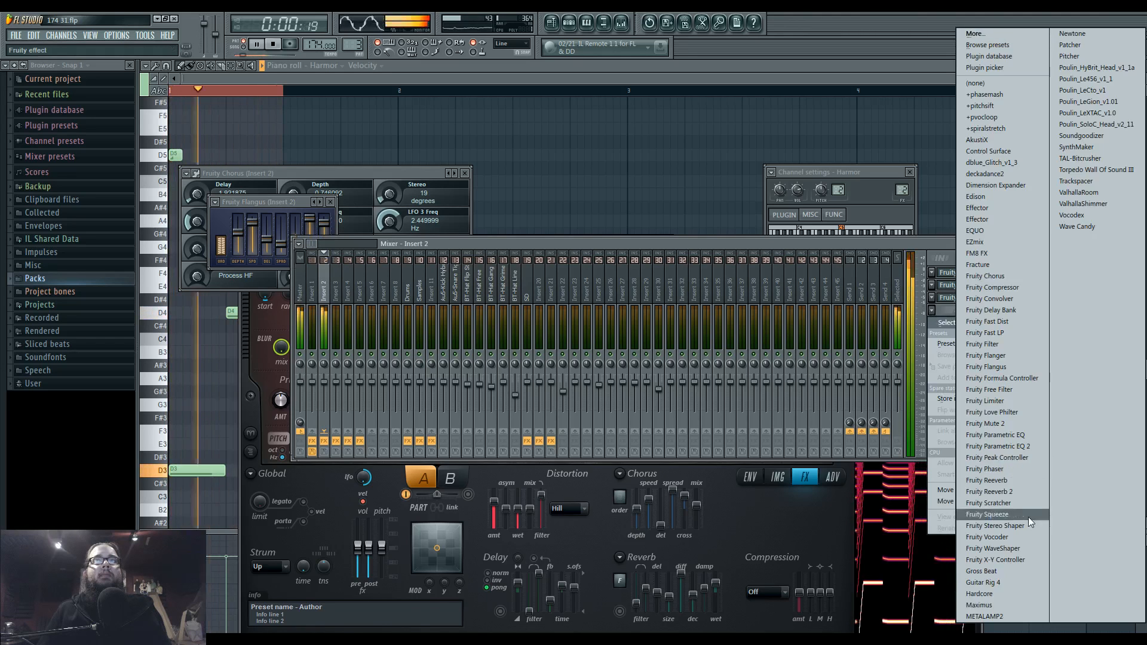
pyautogui.click(1023, 546)
# - Add points to the WaveShaper curve and form a flattened lower section that rises steeply into a rounded upper section
pyautogui.moveTo(311, 308); pyautogui.dragTo(286, 300)
pyautogui.rightClick(278, 338)
pyautogui.rightClick(307, 287)
pyautogui.moveTo(261, 347); pyautogui.dragTo(261, 361)
pyautogui.moveTo(286, 300); pyautogui.dragTo(259, 327)
pyautogui.rightClick(316, 276)
pyautogui.moveTo(316, 276); pyautogui.dragTo(324, 299)
pyautogui.moveTo(278, 338); pyautogui.dragTo(236, 264)
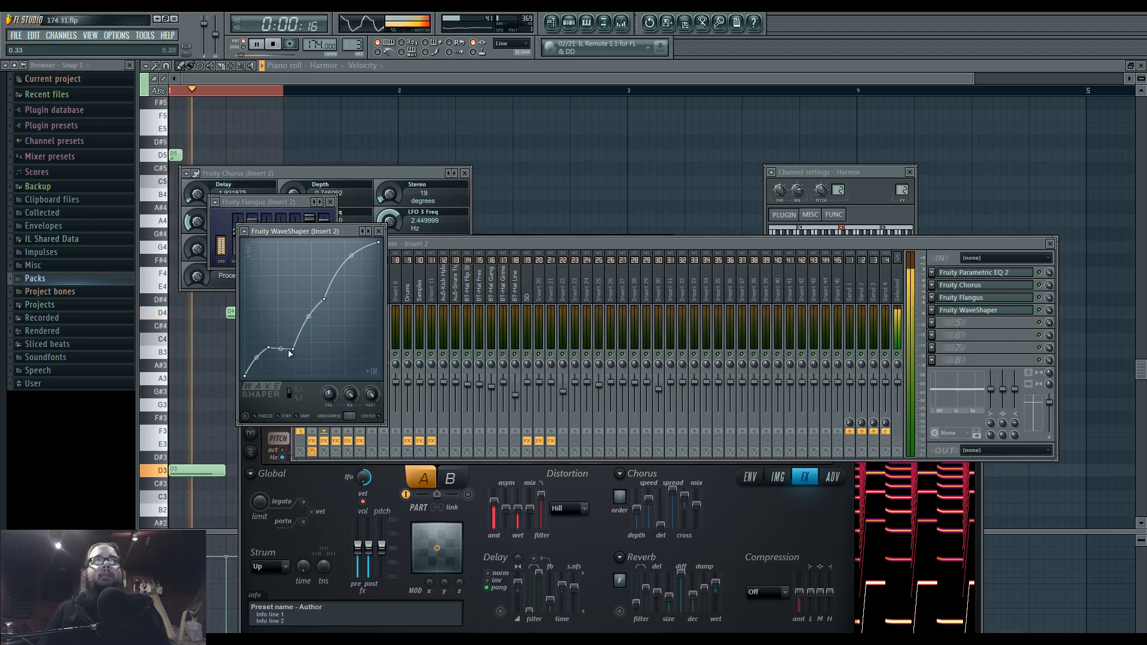
# - Reshape the WaveShaper curve into a stepped, steep rise that reaches maximum early and stays flat at the upper end
pyautogui.moveTo(331, 270); pyautogui.dragTo(344, 238)
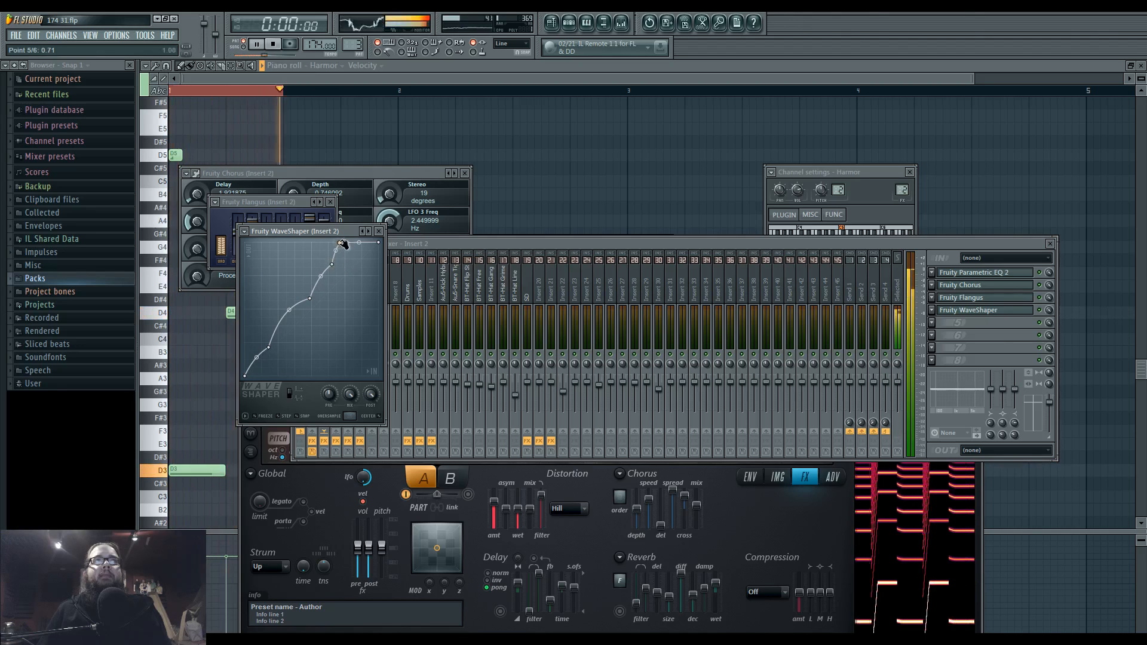
pyautogui.click(974, 322)
# - Deepen the band 6 cut in insert 2's Parametric EQ 2 and shift it slightly lower in frequency
pyautogui.click(980, 272)
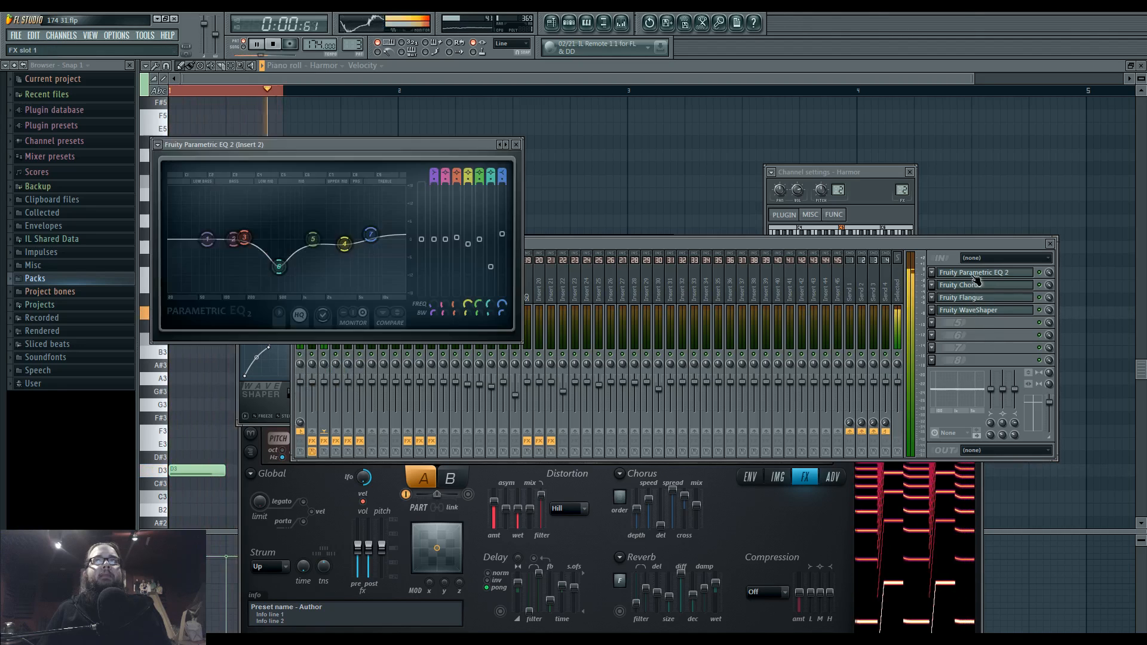
pyautogui.moveTo(279, 256)
pyautogui.mouseDown()
pyautogui.moveTo(241, 273)
pyautogui.moveTo(273, 260)
pyautogui.moveTo(226, 263)
pyautogui.moveTo(270, 272)
pyautogui.mouseUp()
pyautogui.press('space')
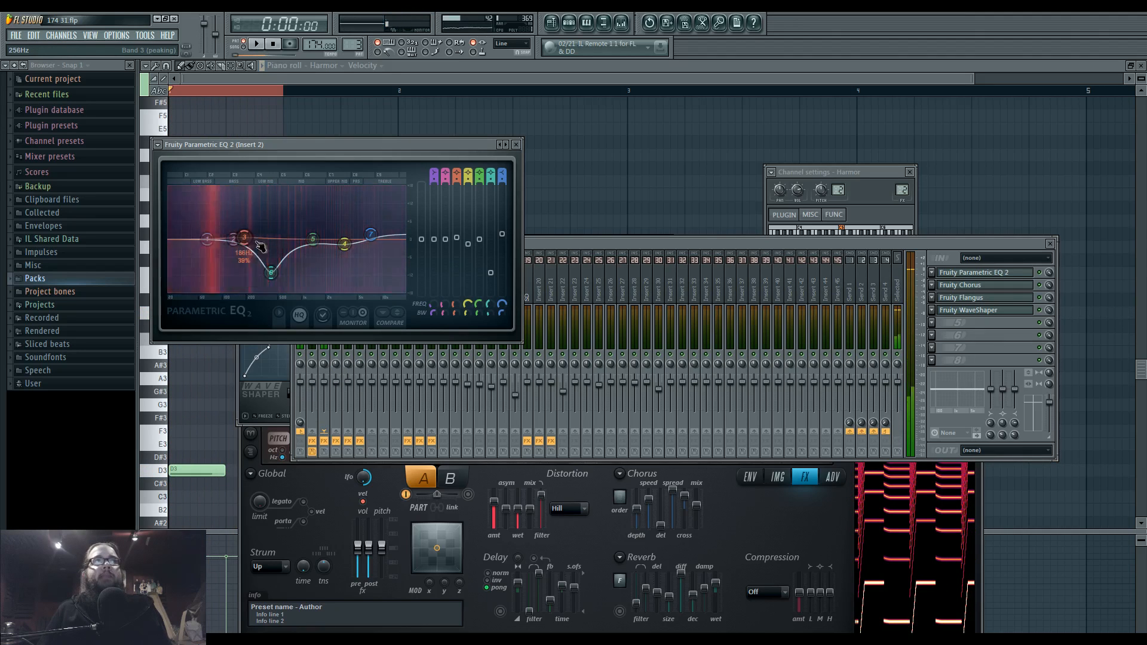
# - Experiment with band 3's filter type in Parametric EQ 2, shift the band slightly higher and pull it down into a cut
pyautogui.rightClick(245, 238)
pyautogui.click(307, 292)
pyautogui.press('space')
pyautogui.moveTo(247, 248); pyautogui.dragTo(258, 241)
pyautogui.press('space')
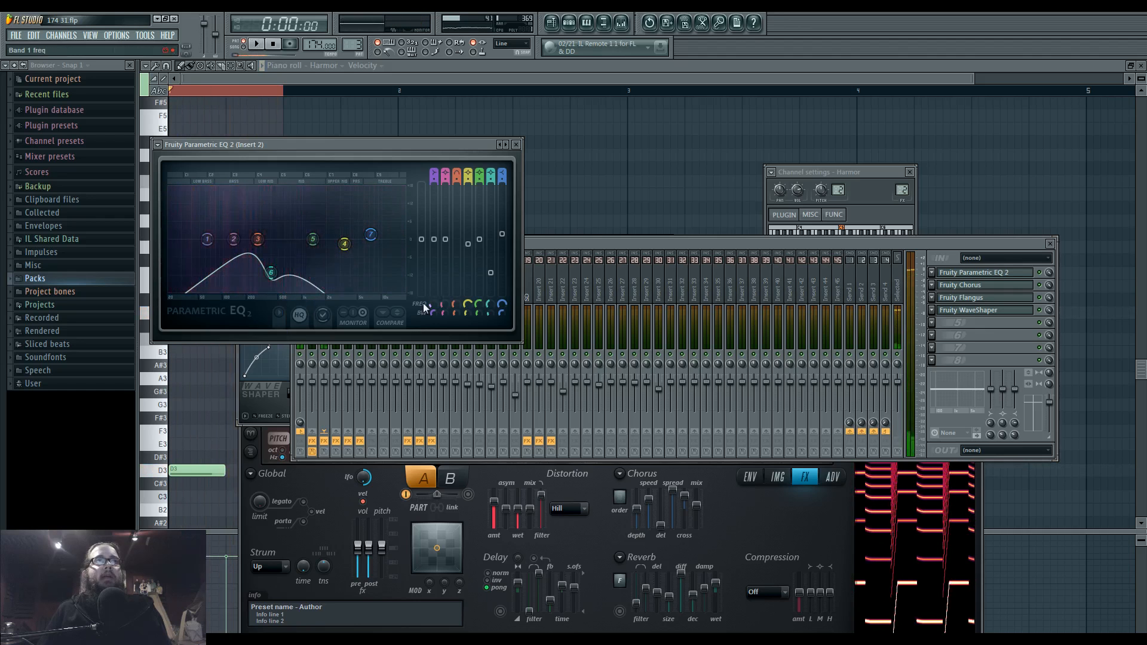
pyautogui.click(396, 313)
pyautogui.press('space')
pyautogui.moveTo(260, 240); pyautogui.dragTo(256, 258)
pyautogui.moveTo(287, 240); pyautogui.dragTo(373, 234)
pyautogui.moveTo(325, 253); pyautogui.dragTo(408, 180)
# - Open the envelope of Harmor's unison pitch thickness, adjust the unison order and audition the patch
pyautogui.click(588, 556)
pyautogui.press('space')
pyautogui.moveTo(355, 365); pyautogui.dragTo(354, 370)
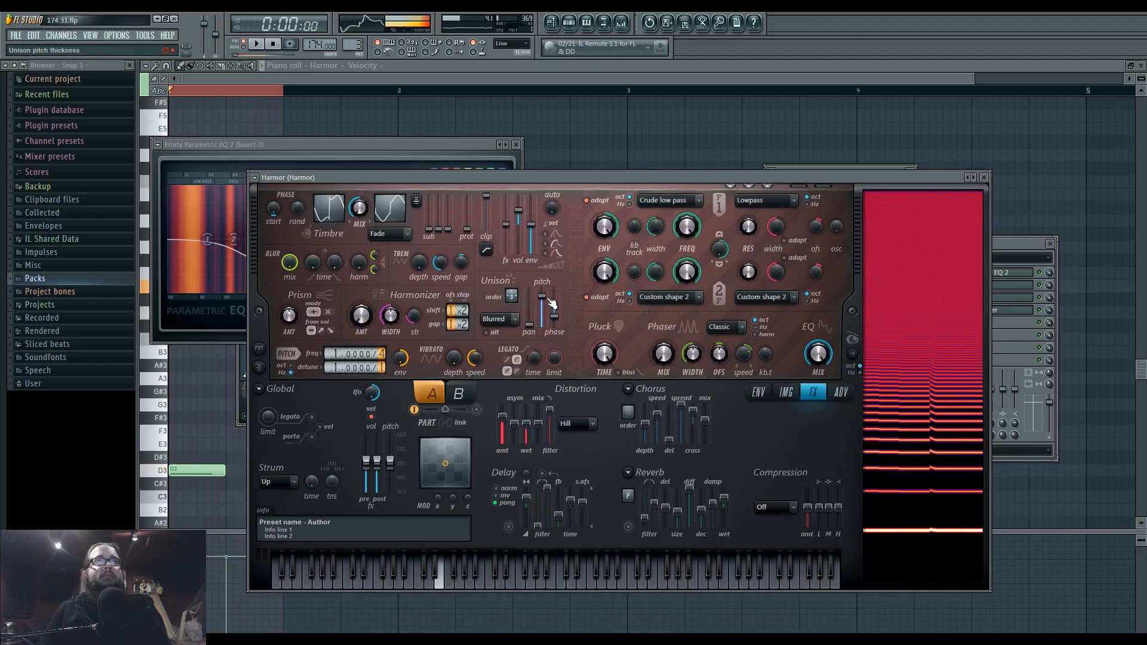
pyautogui.rightClick(544, 302)
pyautogui.click(577, 325)
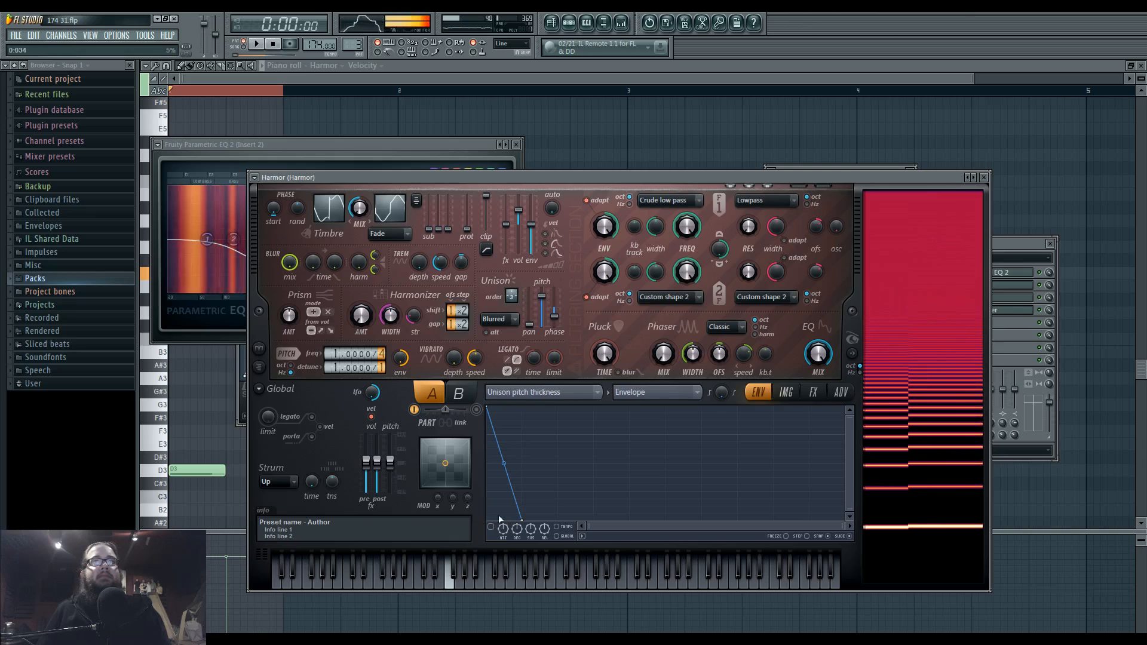
pyautogui.moveTo(512, 297); pyautogui.dragTo(512, 302)
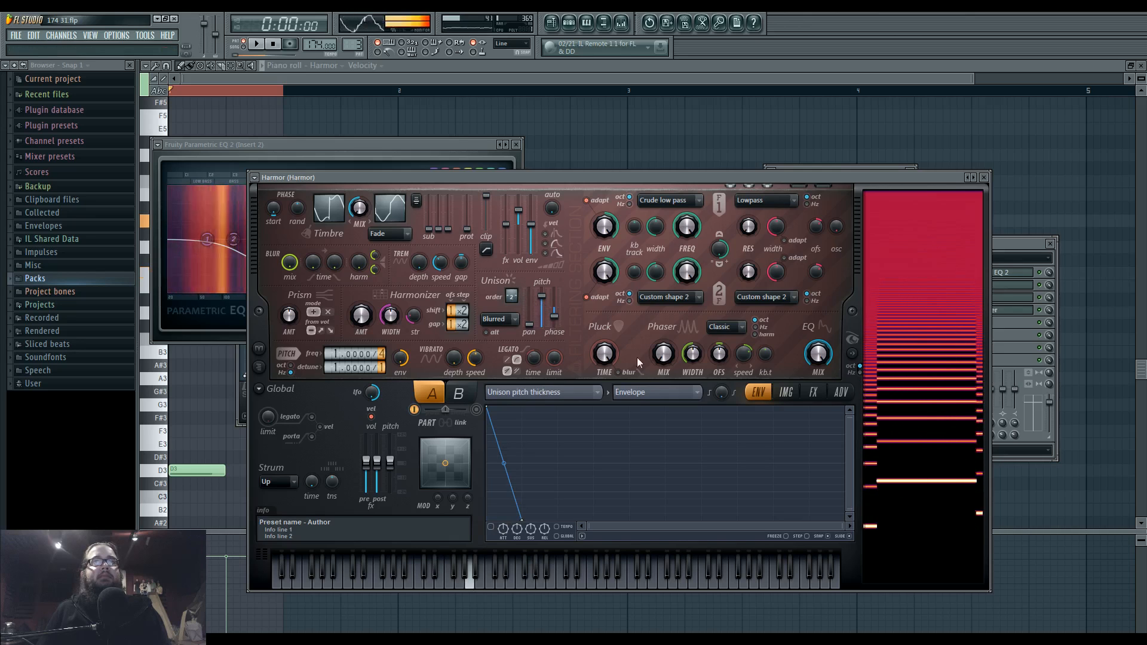
pyautogui.press('space')
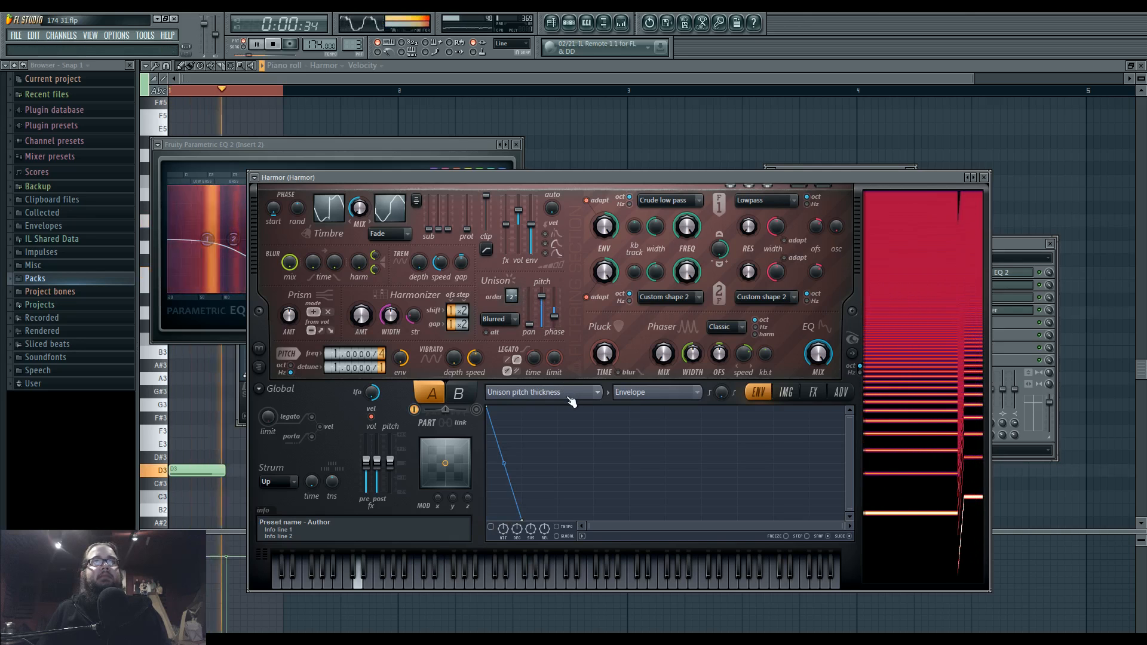
pyautogui.press('space')
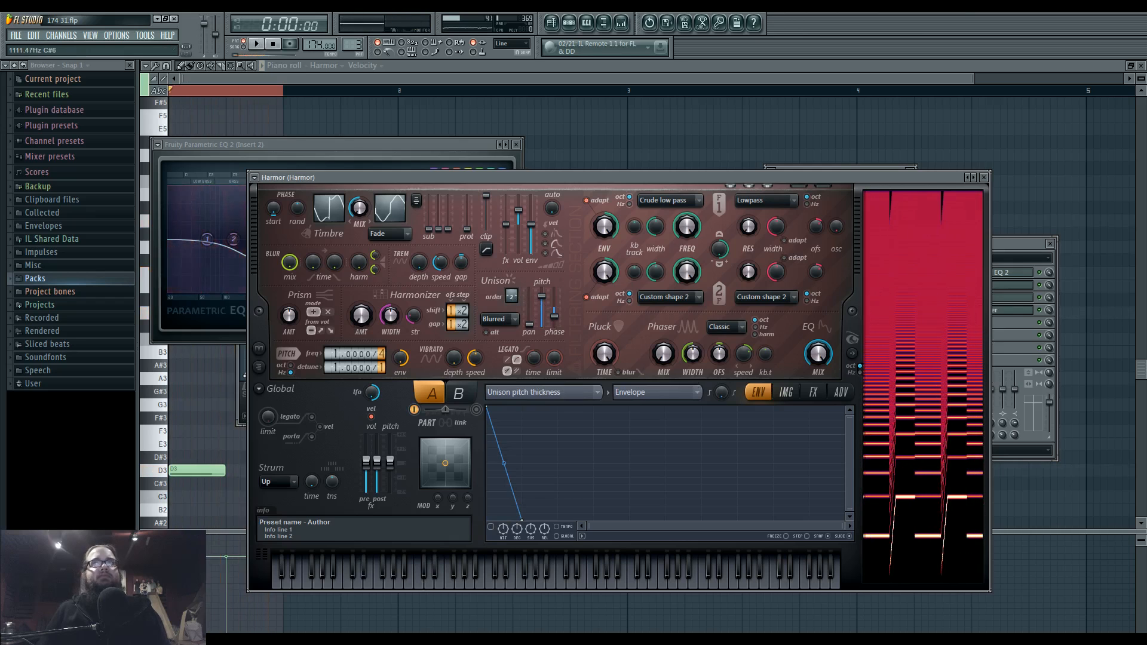
# - In Harmor's piano roll, shift the D4 note past the middle of bar 1 and lengthen the D3 note to half a bar
pyautogui.press('F9')
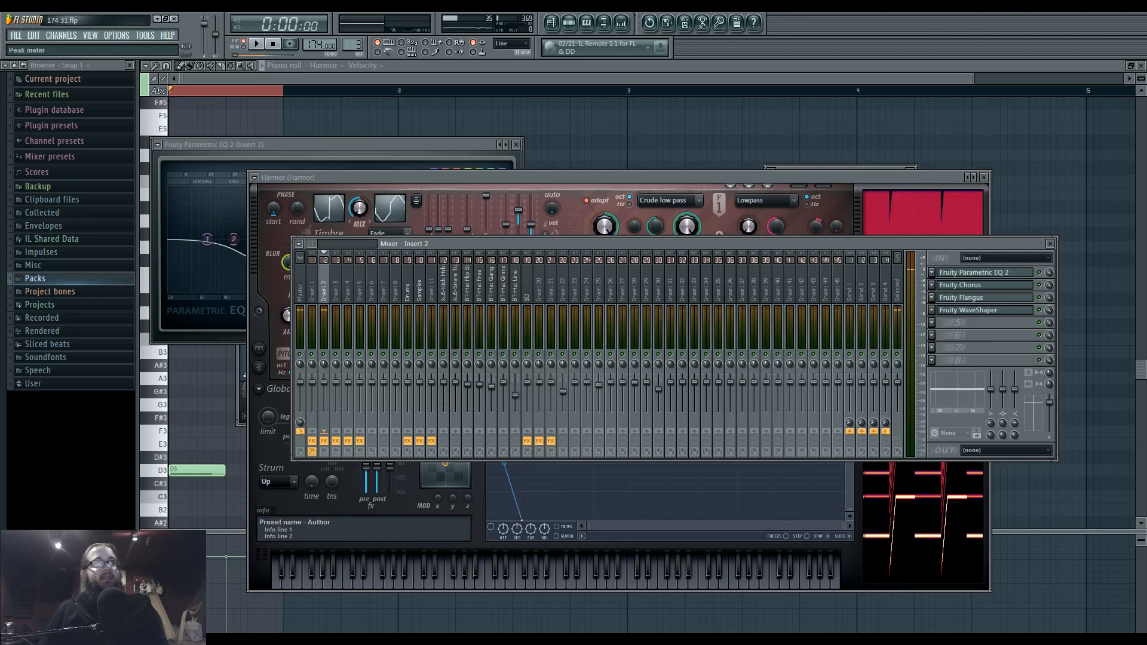
pyautogui.click(564, 181)
pyautogui.press('space')
pyautogui.press('space')
pyautogui.rightClick(205, 366)
pyautogui.scroll(-1, 442, 345)
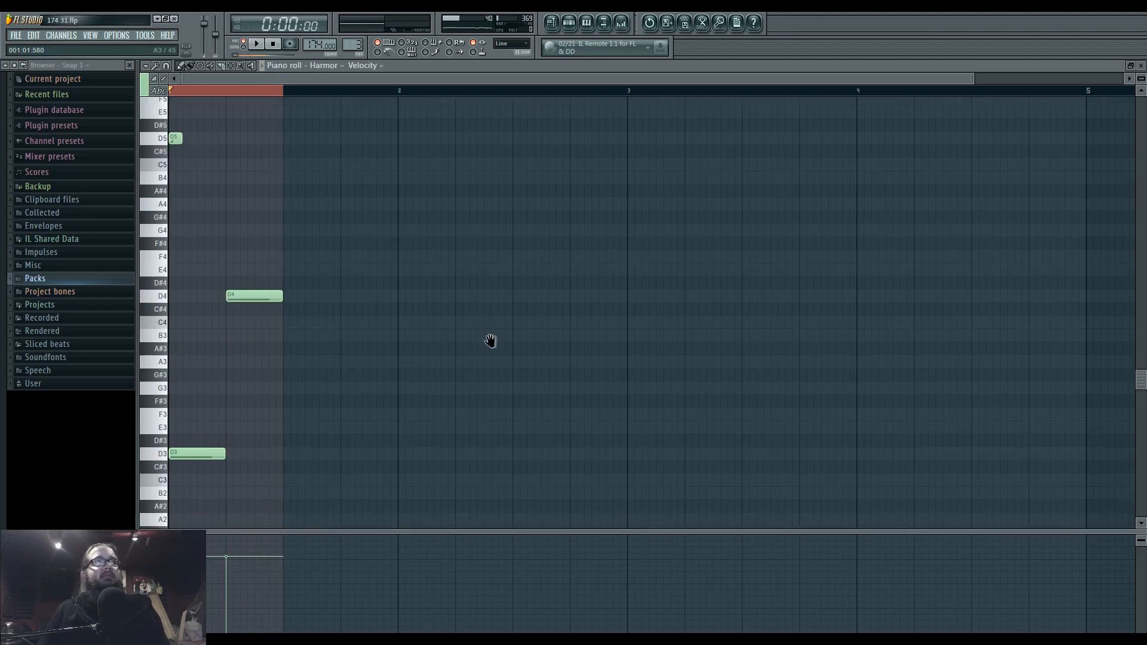
pyautogui.moveTo(301, 276); pyautogui.dragTo(315, 276)
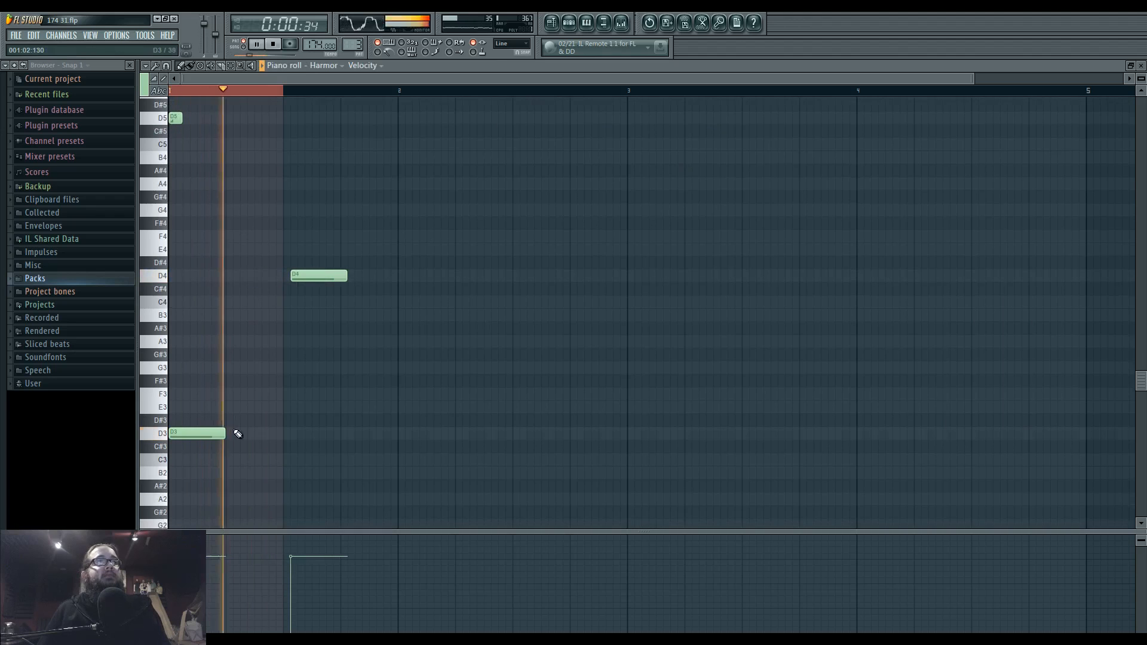
pyautogui.moveTo(277, 435); pyautogui.dragTo(285, 435)
pyautogui.press('space')
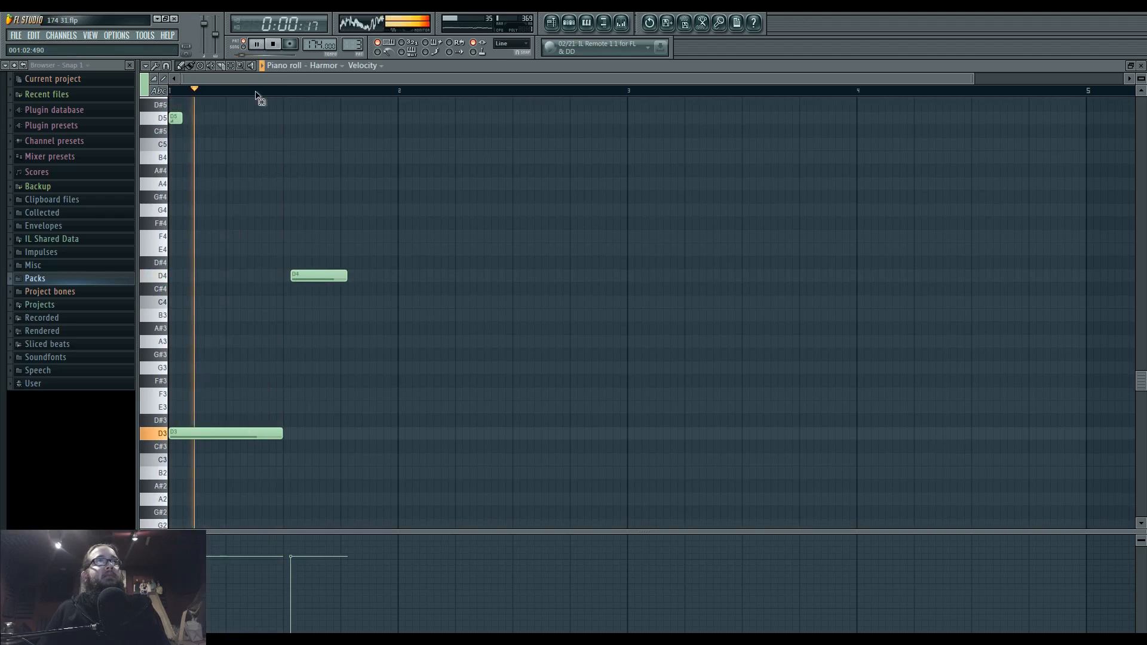
# - Delete the regular D4 note and place a short D4 slide note ending at the middle of bar 1
pyautogui.moveTo(312, 276); pyautogui.dragTo(305, 276)
pyautogui.rightClick(305, 276)
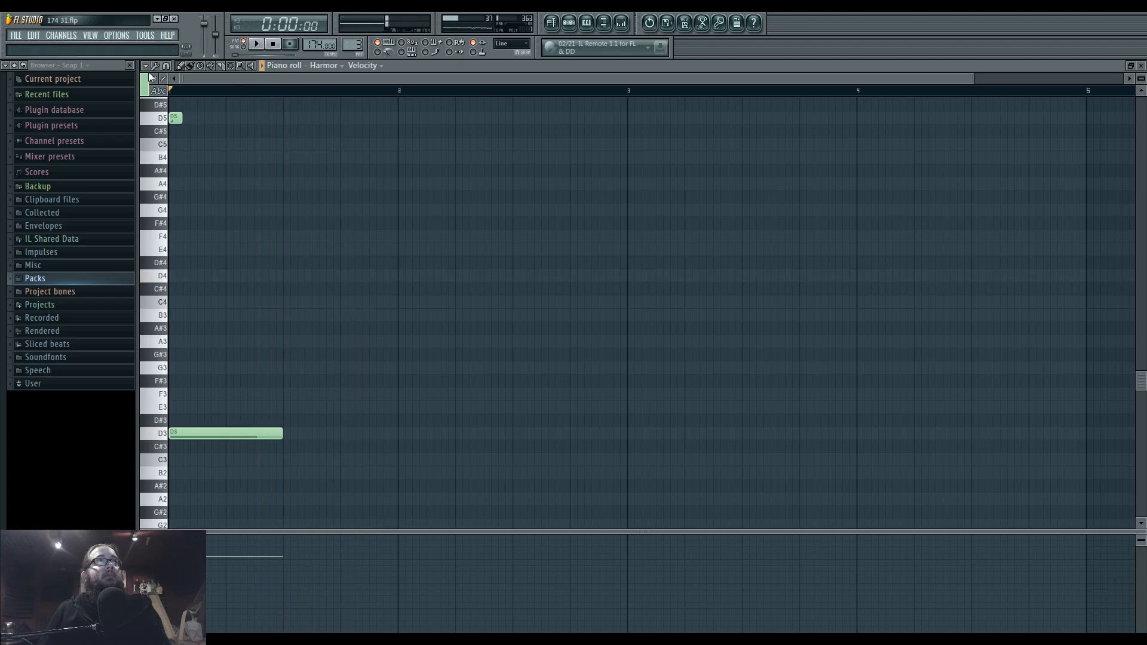
pyautogui.click(248, 276)
pyautogui.moveTo(303, 276); pyautogui.dragTo(283, 276)
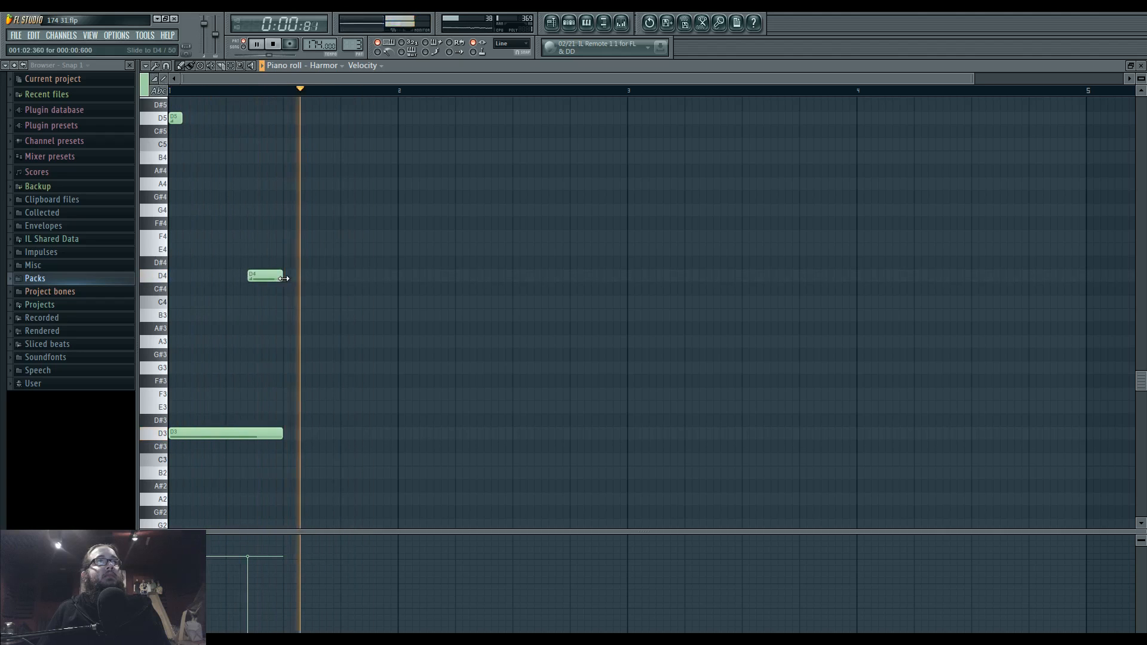
# - Try a nearly bar-long D3 note, restore its half-bar length and add a half-bar D4 note after the slide
pyautogui.moveTo(282, 434); pyautogui.dragTo(397, 434)
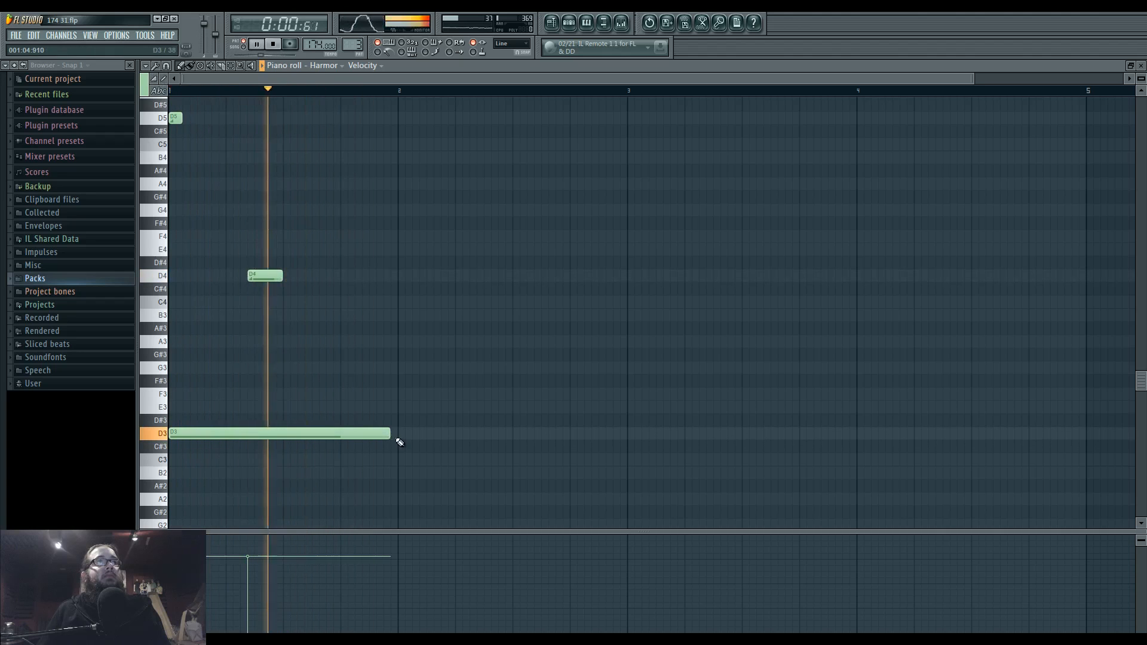
pyautogui.press('space')
pyautogui.press('space')
pyautogui.moveTo(397, 434); pyautogui.dragTo(284, 434)
pyautogui.click(286, 276)
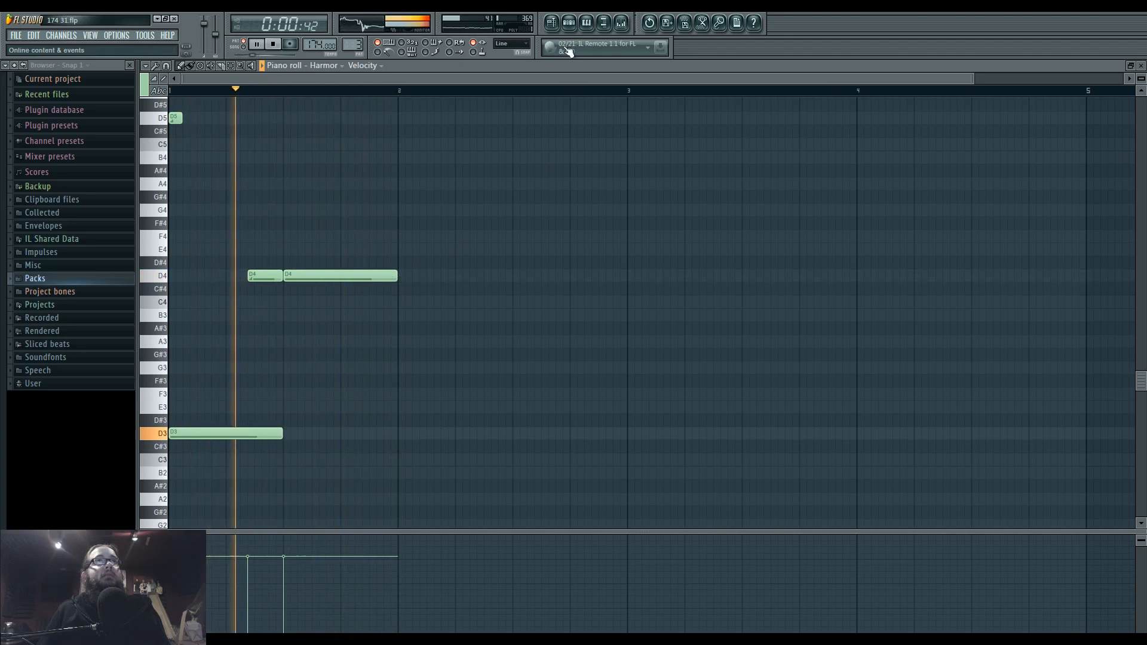
# - In the playlist, move the Pattern 3 clip to bar 10 on track 7 and both dragged samples to bar 14
pyautogui.click(555, 25)
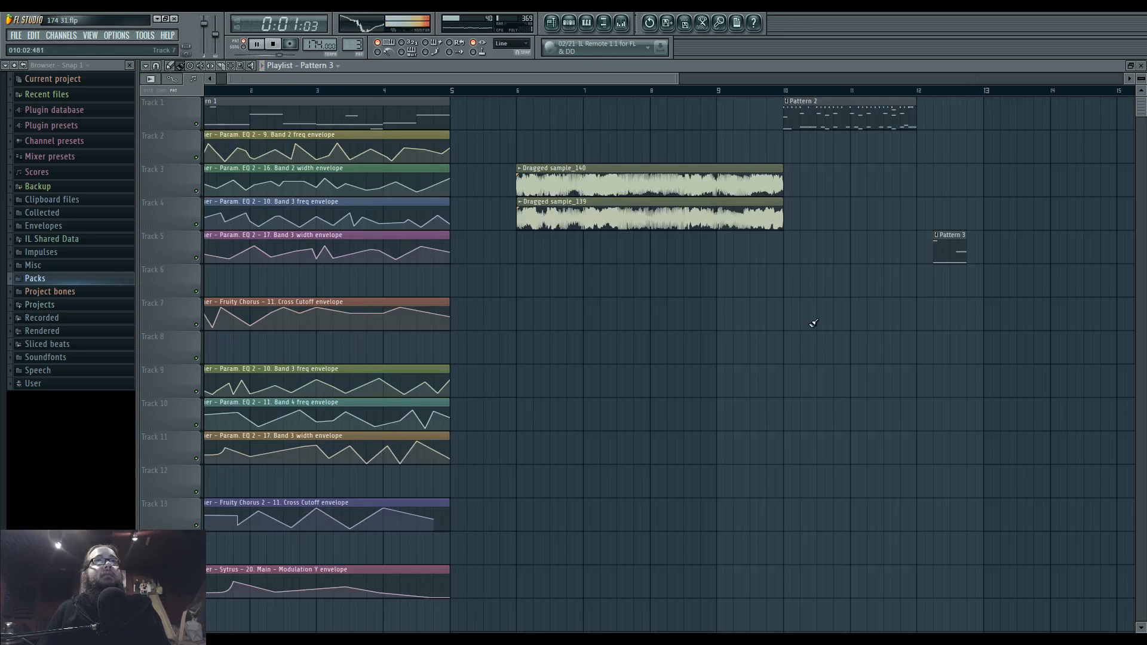
pyautogui.press('space')
pyautogui.hscroll(4, 717, 341)
pyautogui.click(485, 307)
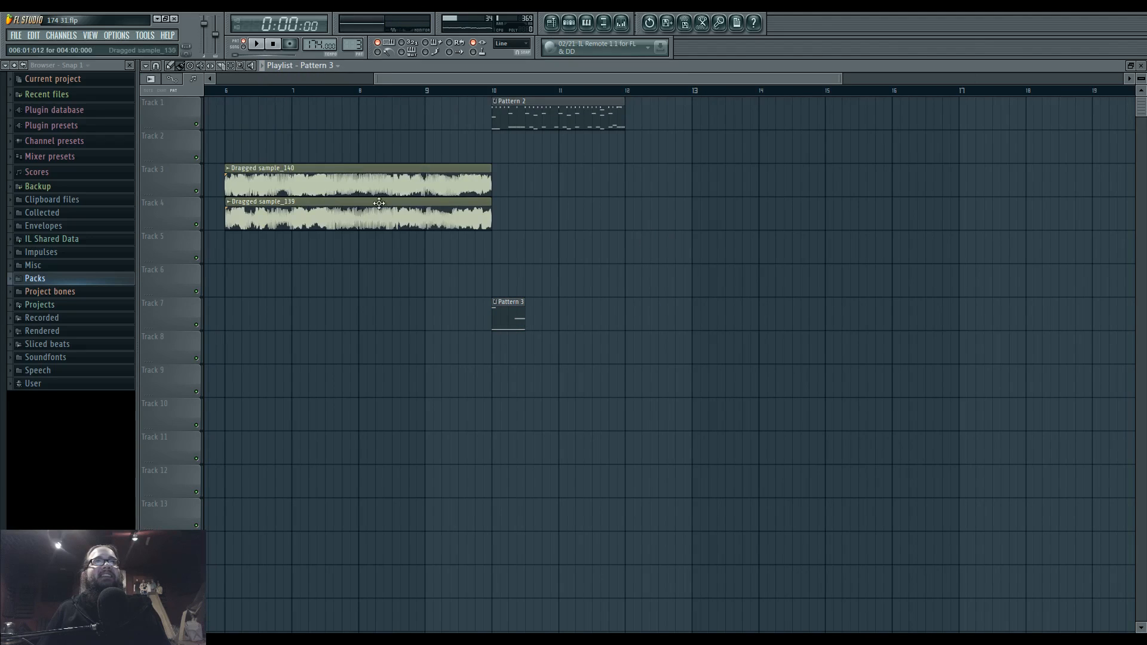
pyautogui.moveTo(378, 204); pyautogui.dragTo(787, 185)
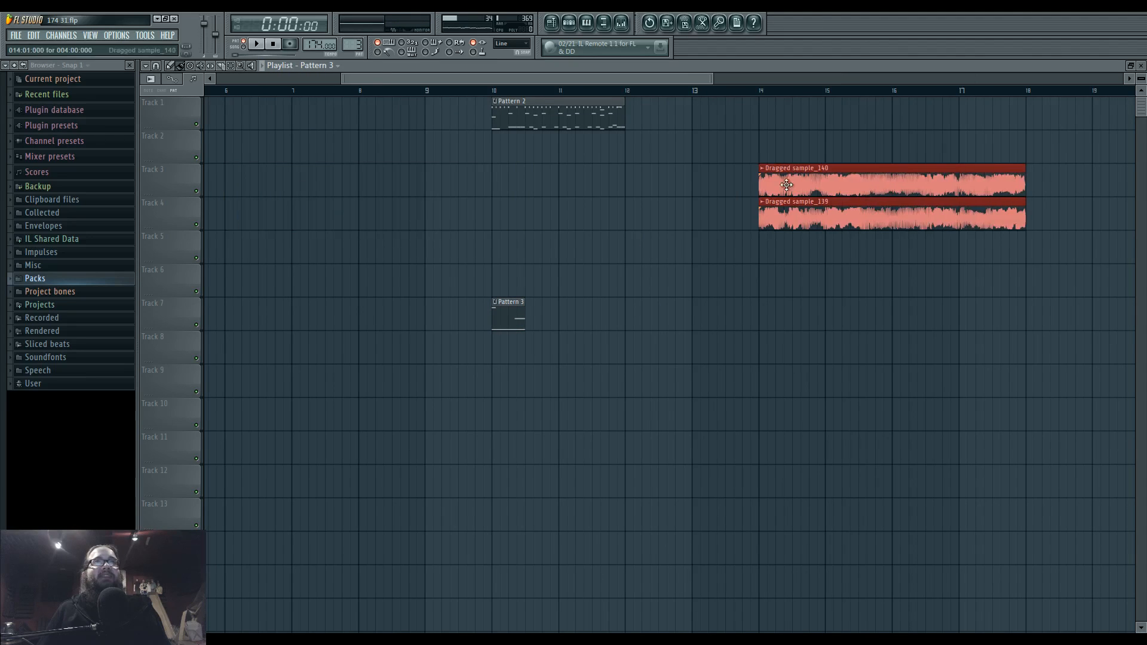
# - Move the empty inserts located before Drums further along the mixer so that Drums directly follows the effect-loaded inserts
pyautogui.click(571, 24)
pyautogui.click(622, 25)
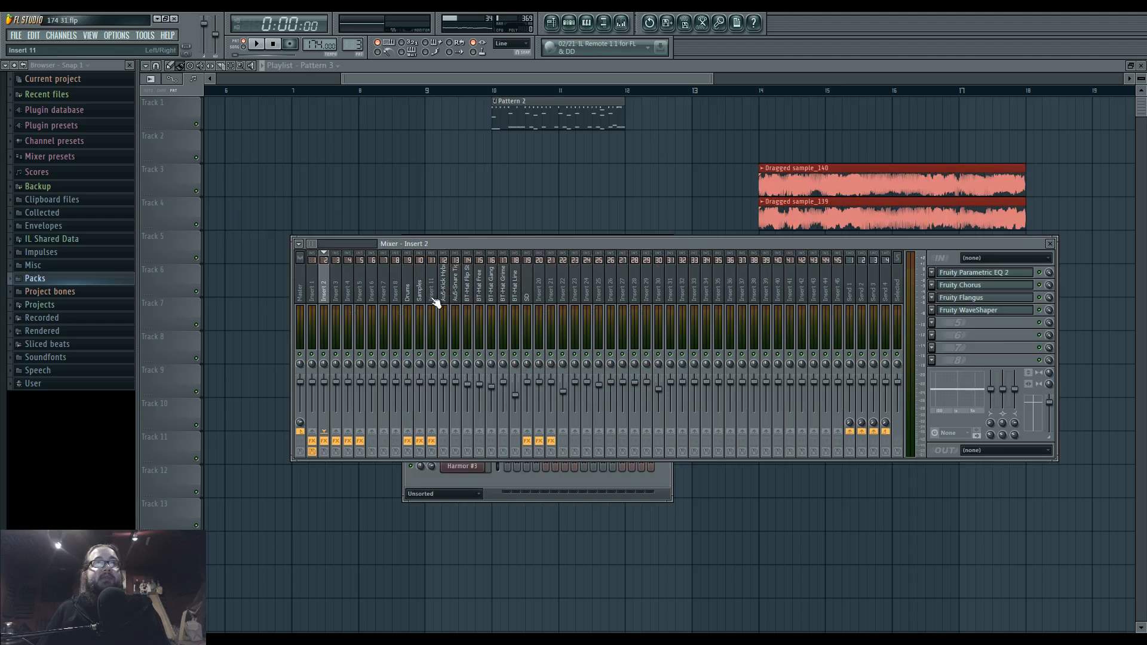
pyautogui.click(671, 295)
pyautogui.click(399, 291)
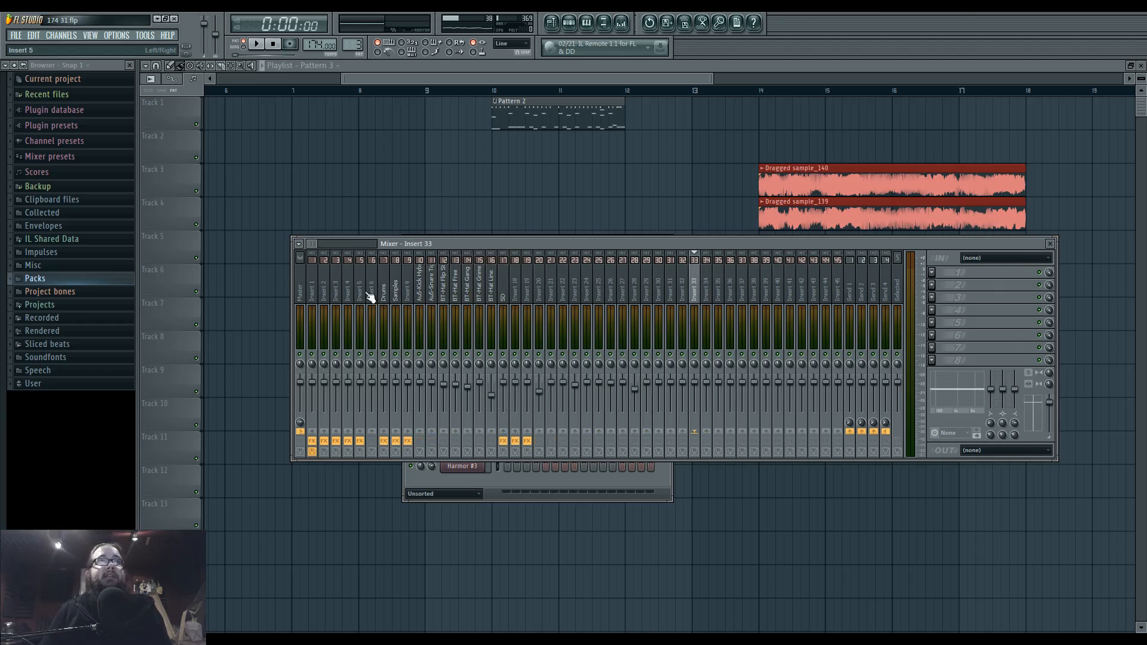
pyautogui.click(365, 291)
pyautogui.click(369, 293)
pyautogui.scroll(-1, 369, 292)
pyautogui.scroll(-15, 365, 292)
pyautogui.scroll(14, 371, 294)
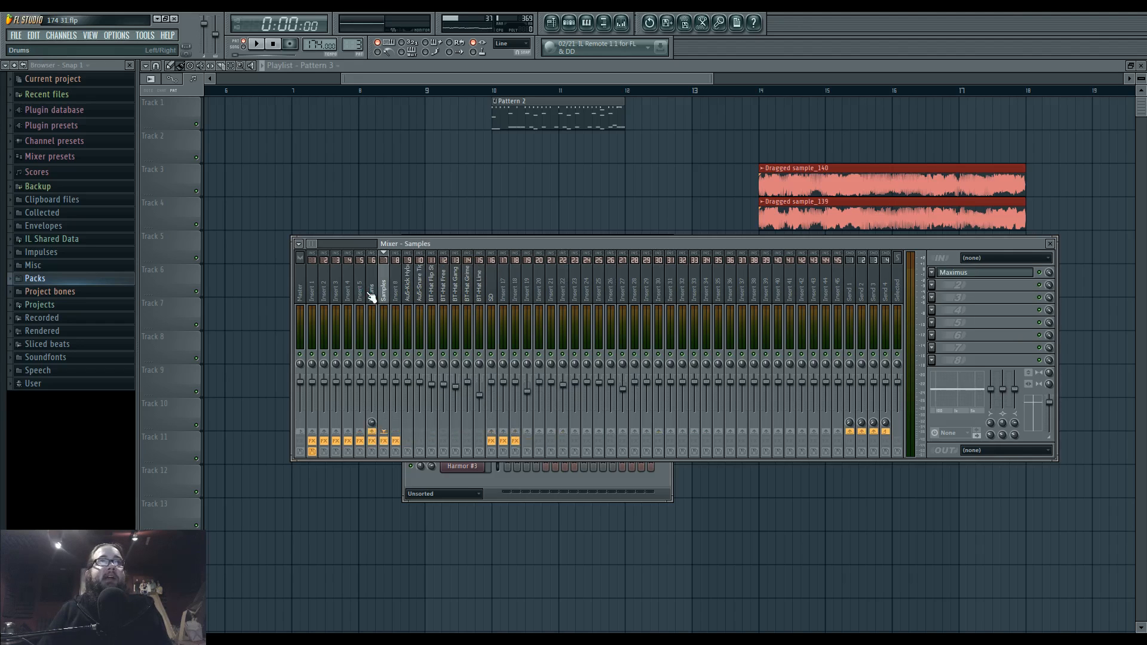
# - Move the five effect-loaded inserts ahead of Drums into the mixer's track 30 to 35 range, making Drums the first insert
pyautogui.scroll(-15, 371, 297)
pyautogui.scroll(1, 371, 297)
pyautogui.scroll(15, 371, 297)
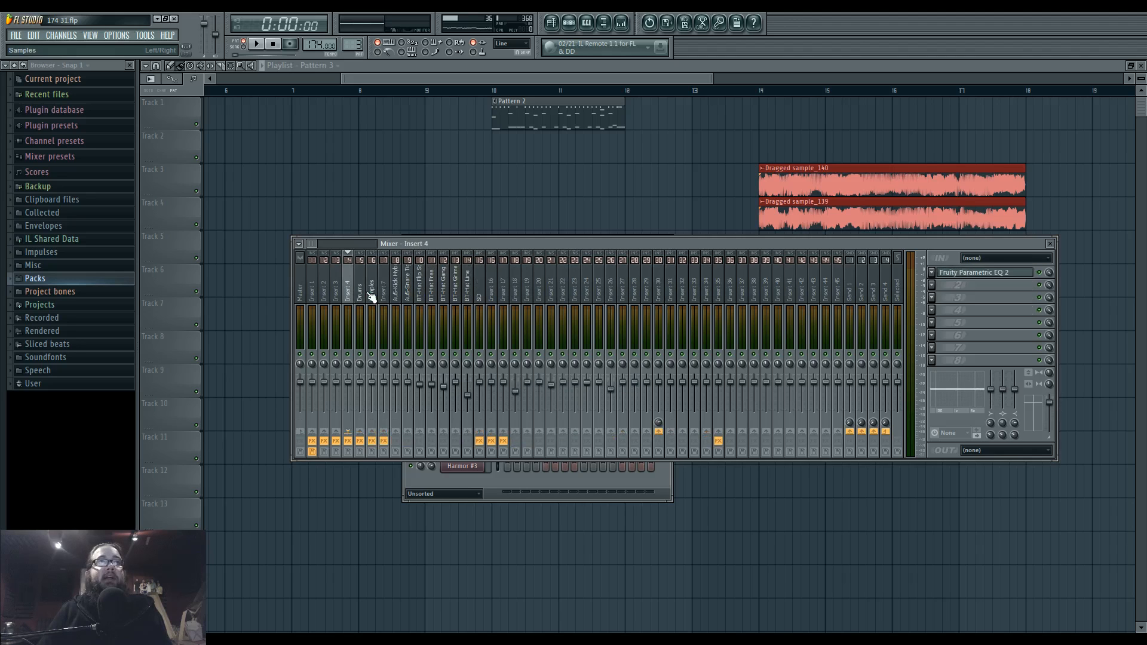
pyautogui.scroll(-1, 371, 297)
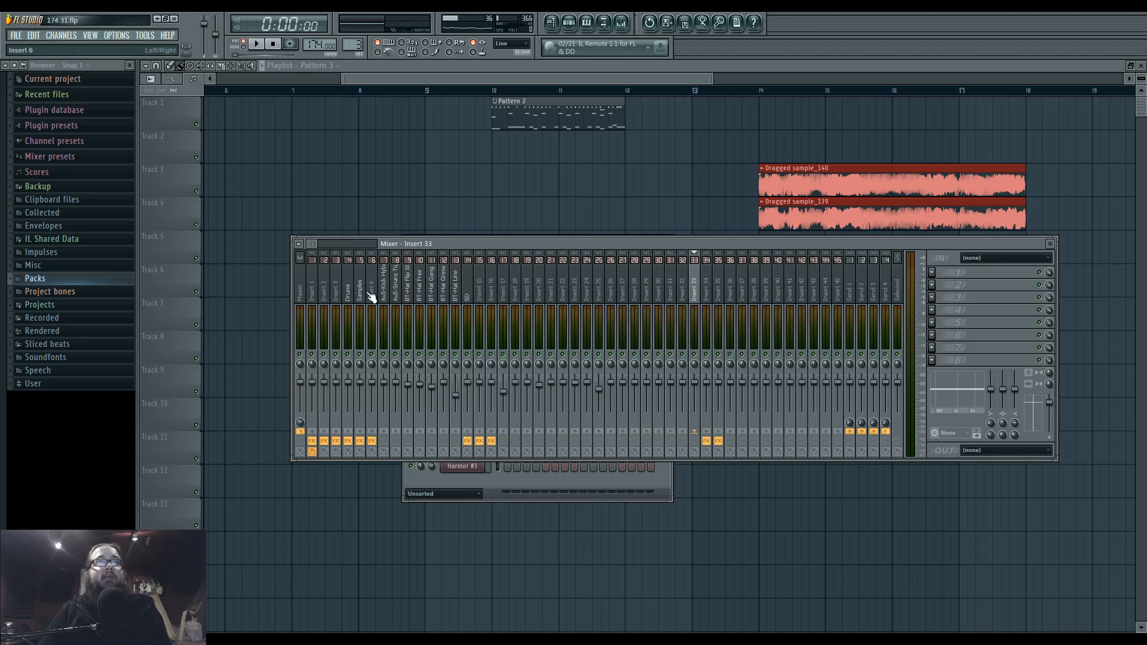
pyautogui.scroll(19, 371, 296)
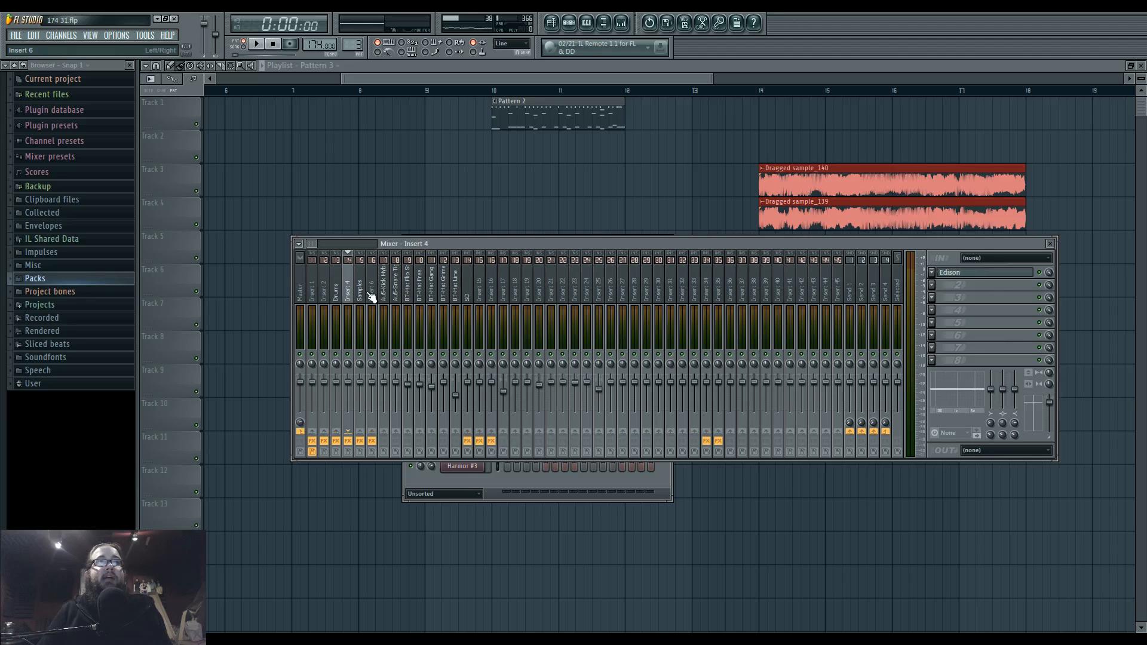
pyautogui.scroll(-20, 366, 292)
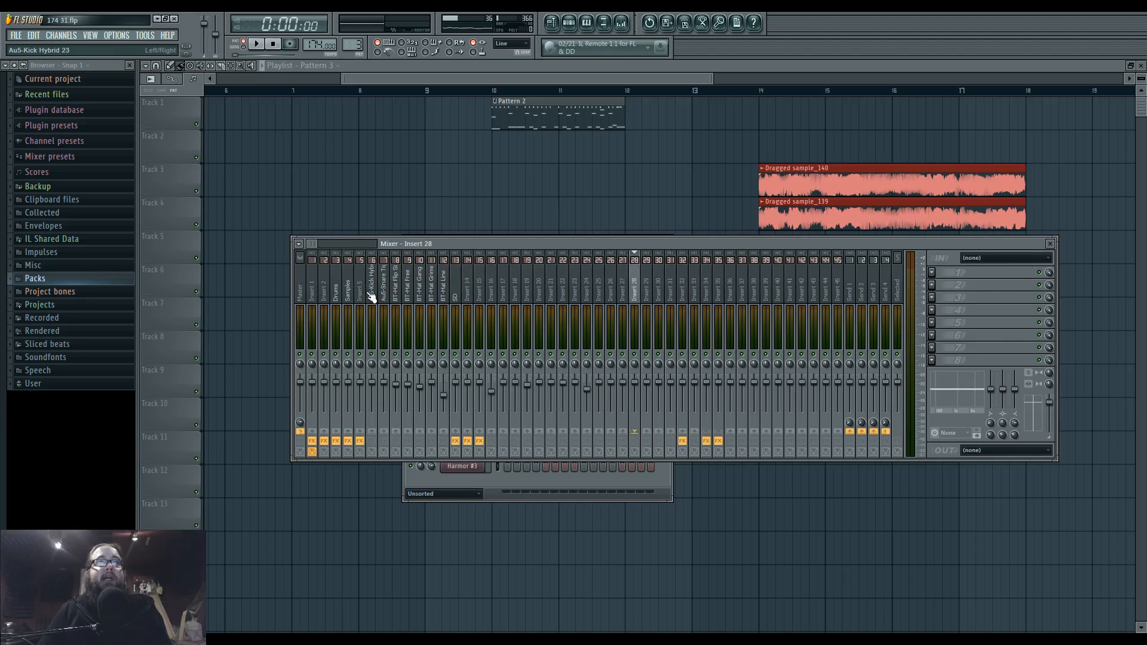
pyautogui.scroll(20, 371, 297)
pyautogui.scroll(-20, 370, 296)
pyautogui.scroll(19, 371, 297)
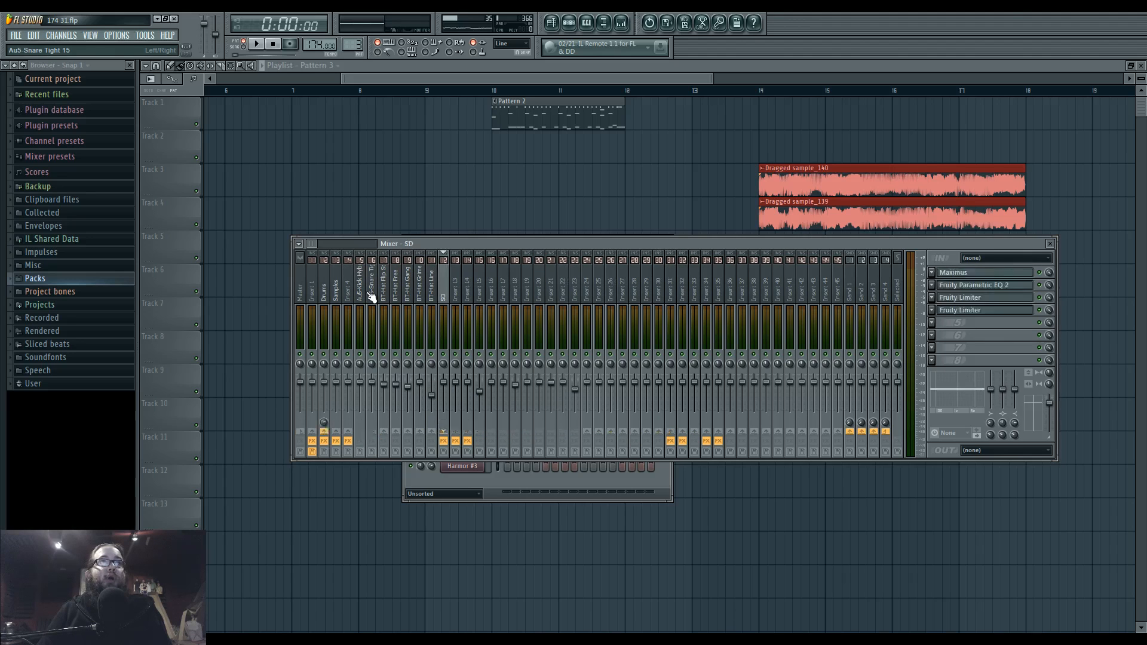
pyautogui.scroll(10, 371, 297)
pyautogui.scroll(-15, 370, 297)
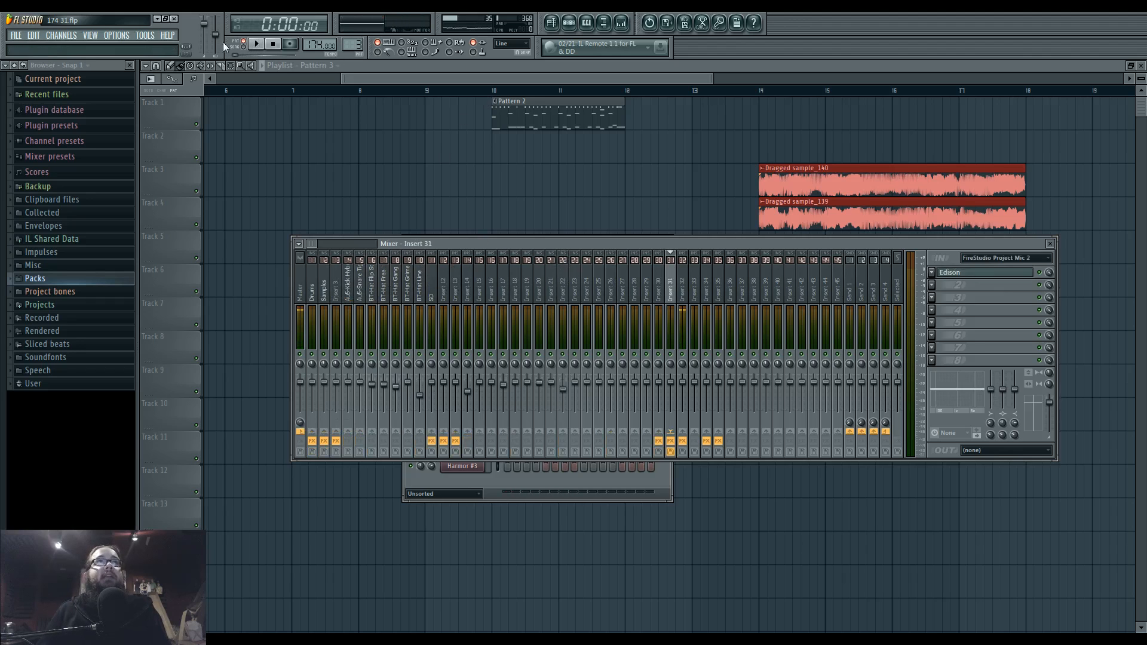
# - Select Pattern 2, play it and examine the mixer routing of the kick and snare tracks
pyautogui.click(548, 102)
pyautogui.click(574, 23)
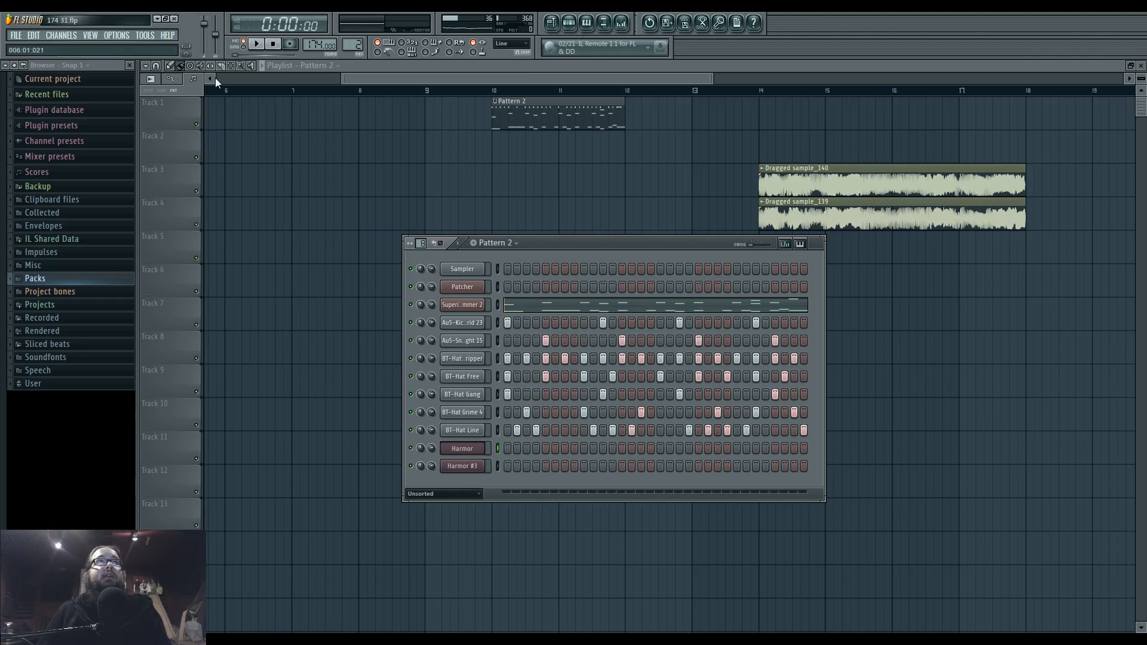
pyautogui.click(627, 25)
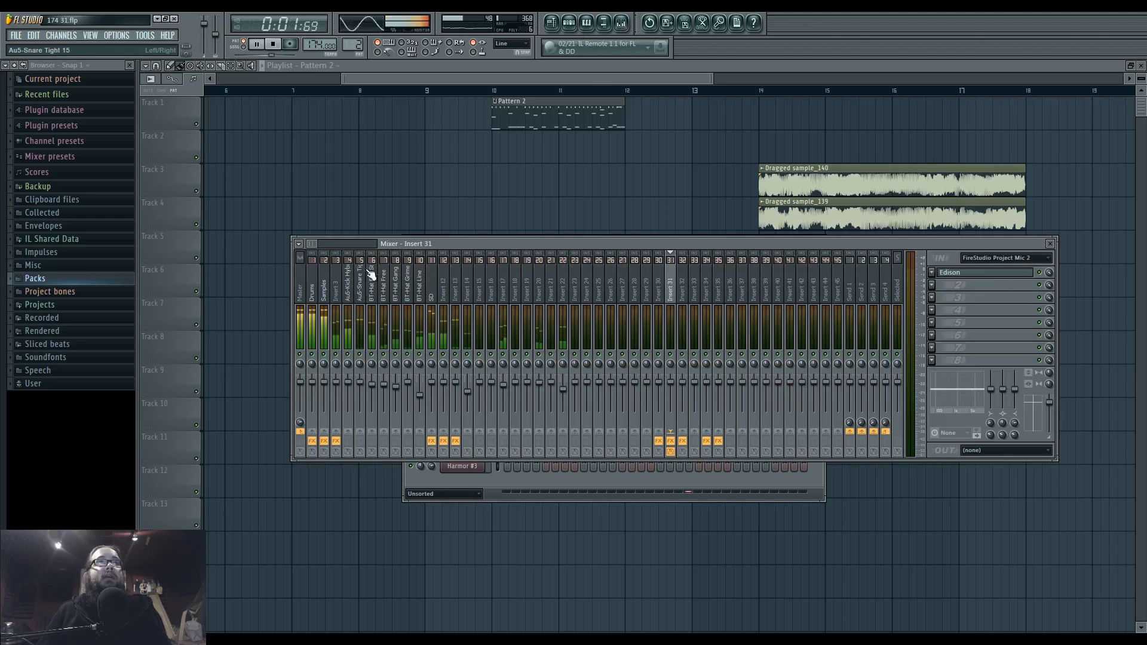
pyautogui.click(348, 286)
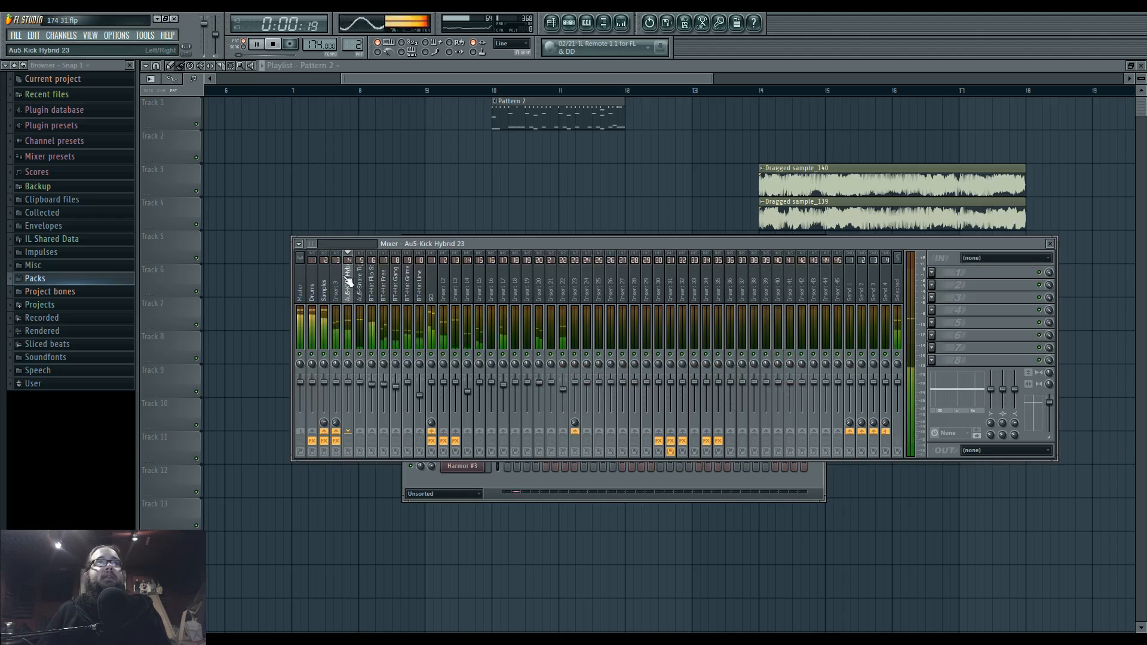
pyautogui.click(360, 291)
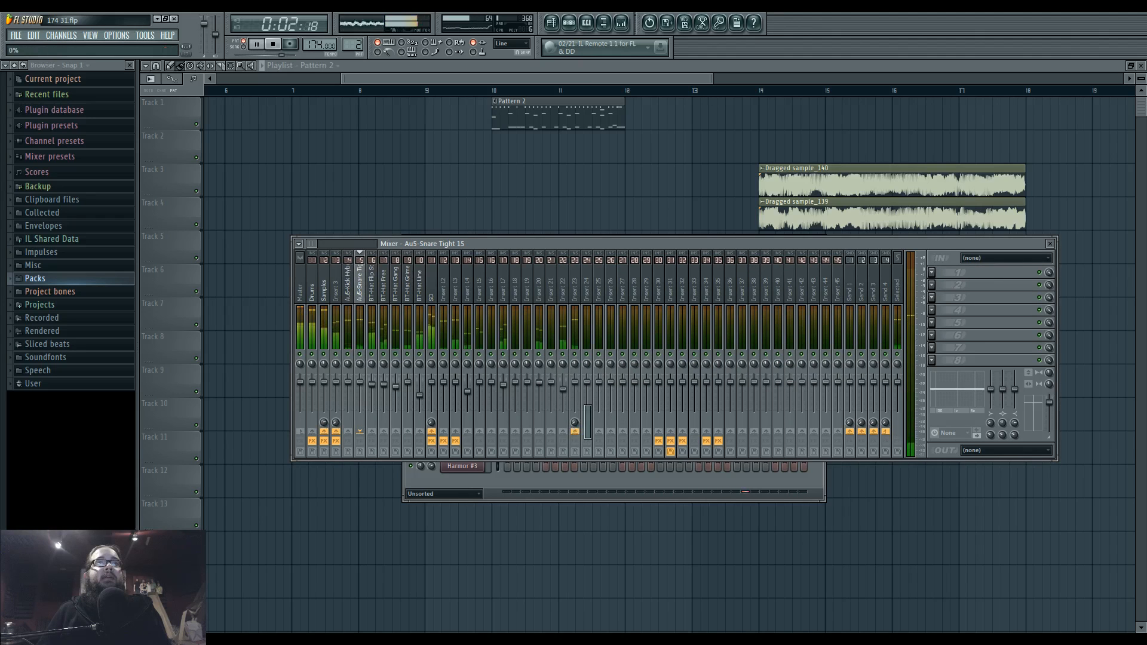
# - Add Fruity Limiter to the first effect slot of mixer insert 23 and switch it to compressor mode
pyautogui.click(576, 298)
pyautogui.click(986, 272)
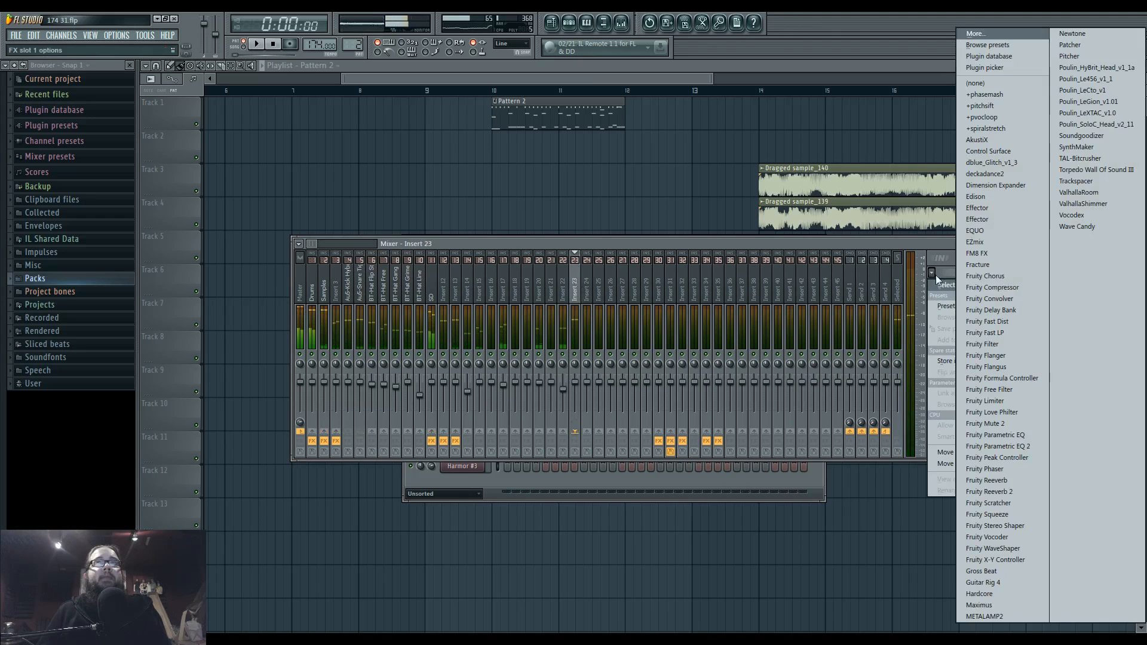
pyautogui.click(1003, 391)
pyautogui.click(371, 331)
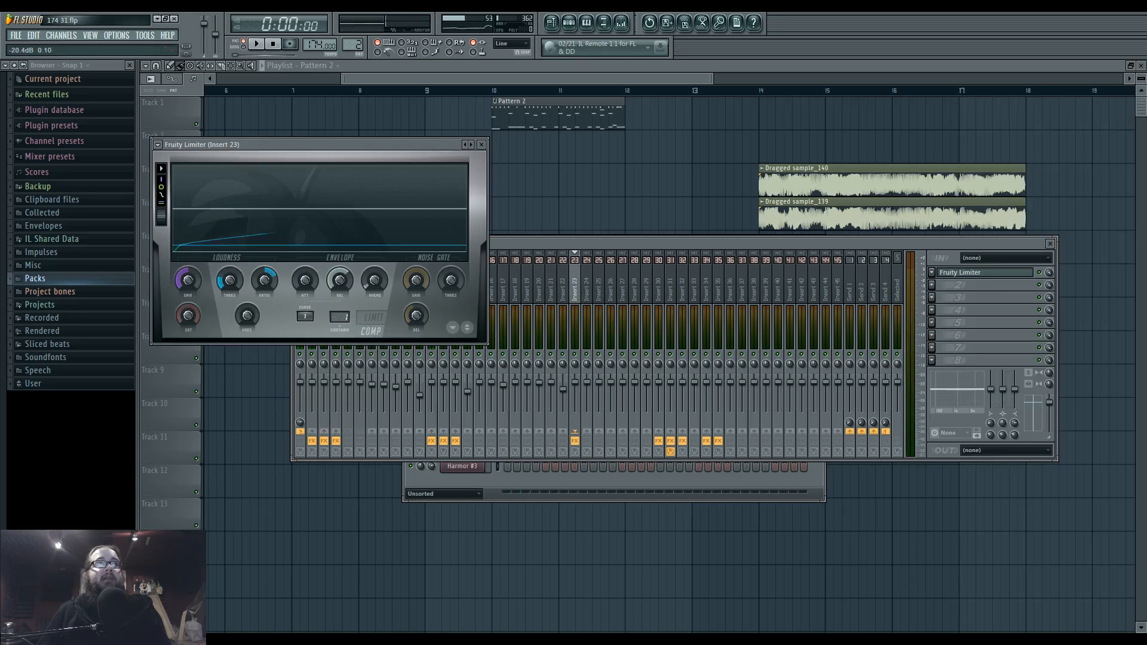
# - Load a second Fruity Limiter in the second effect slot of mixer insert 23 and switch it to compressor mode
pyautogui.click(983, 285)
pyautogui.click(1004, 400)
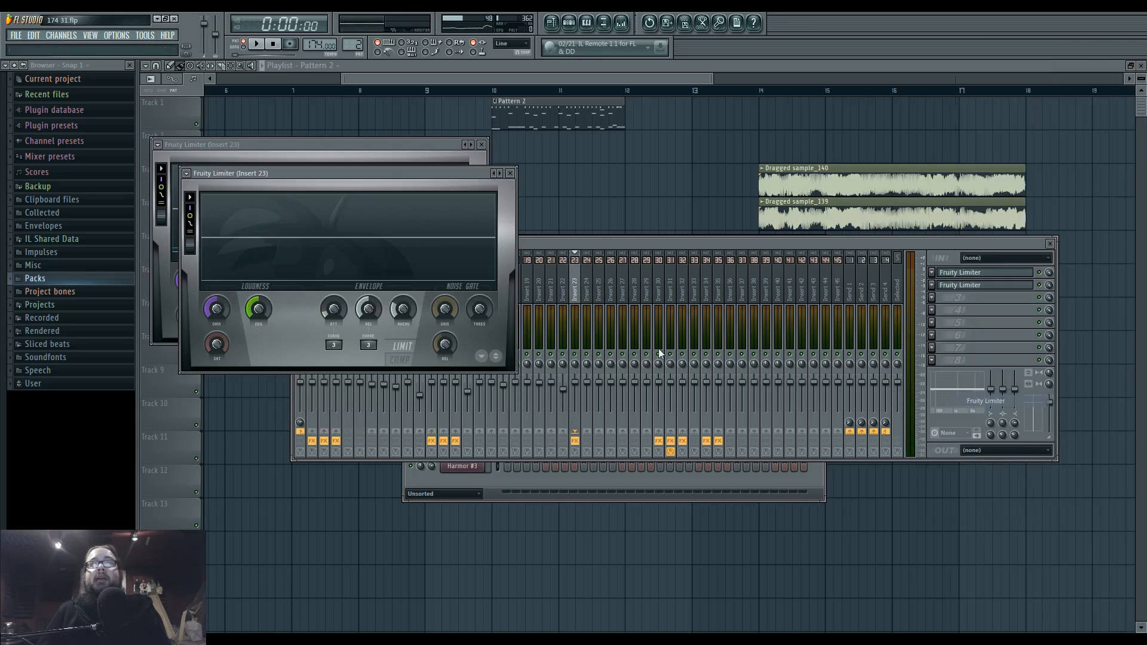
pyautogui.click(368, 346)
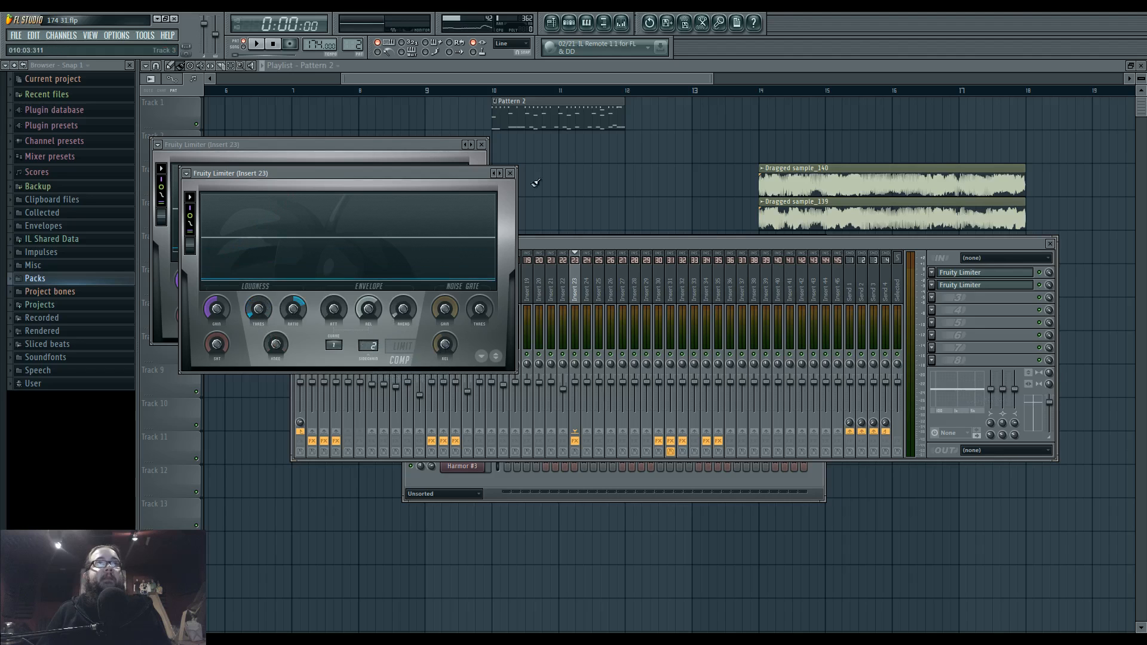
# - Play the playlist from bar 10 and examine the mixer levels of inserts 32 and 23
pyautogui.press('F12')
pyautogui.click(622, 24)
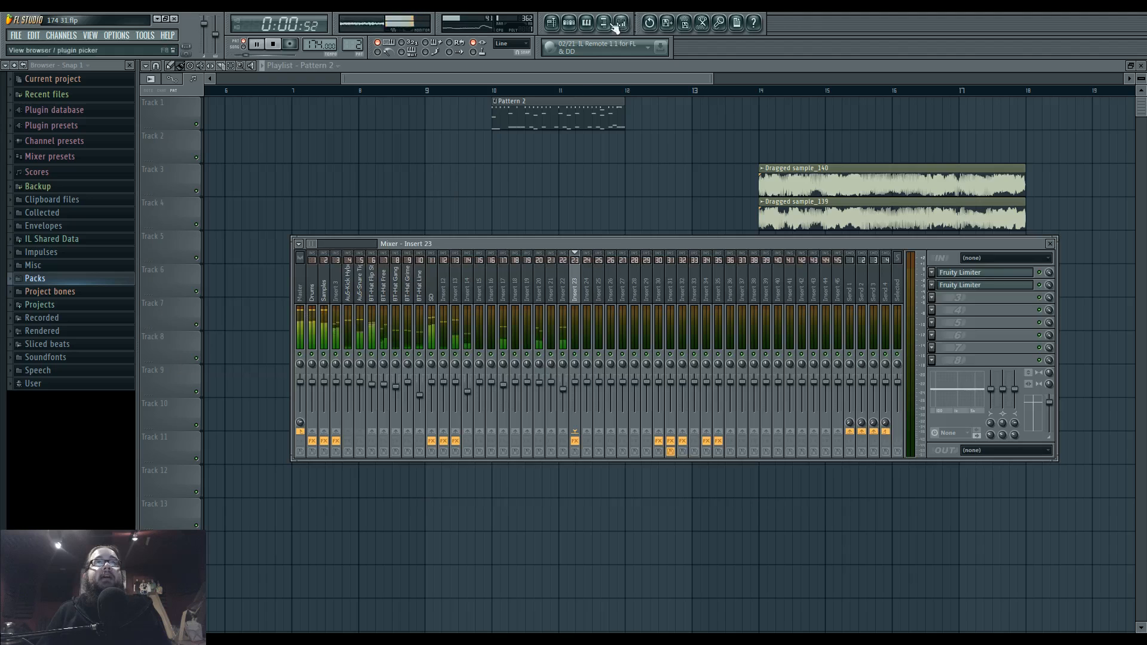
pyautogui.rightClick(492, 91)
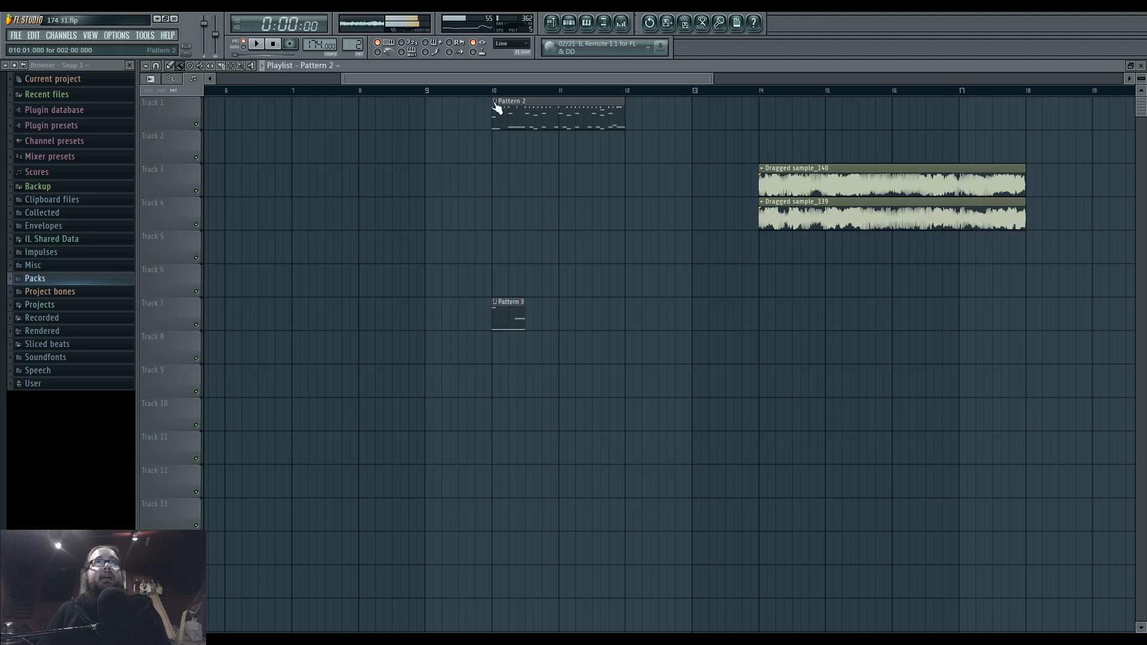
pyautogui.click(621, 24)
pyautogui.click(680, 307)
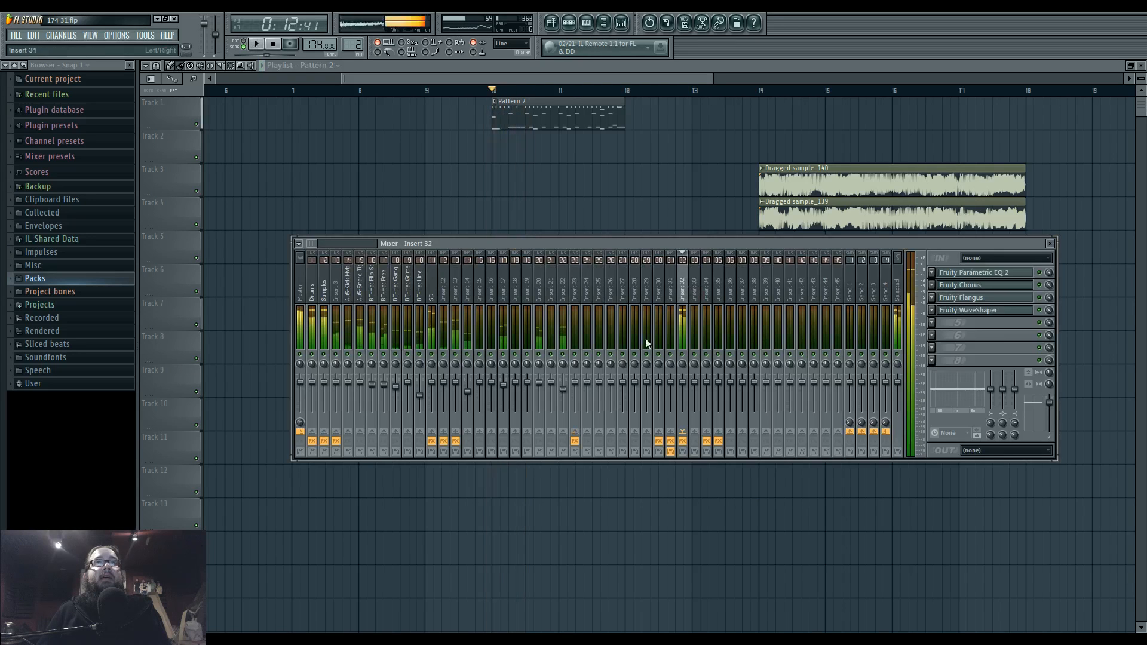
pyautogui.click(577, 303)
pyautogui.press('space')
# - Locate the mixer tracks of Dragged sample_140 and Dragged sample_139, and move mixer insert 26 along to position 36
pyautogui.doubleClick(786, 182)
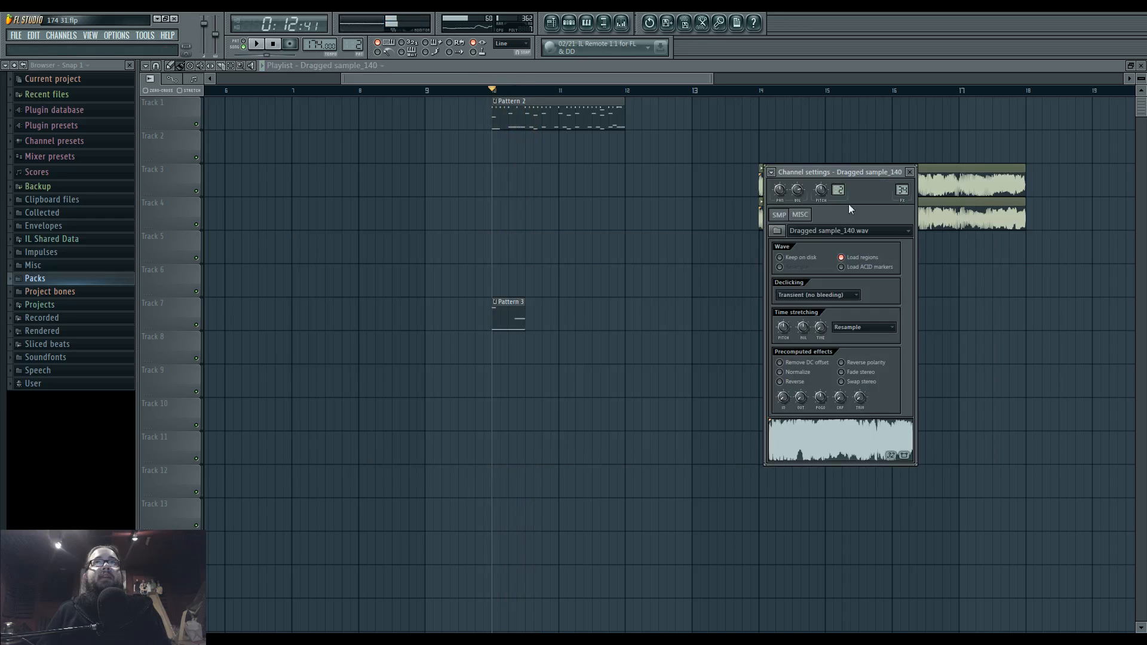
pyautogui.doubleClick(902, 190)
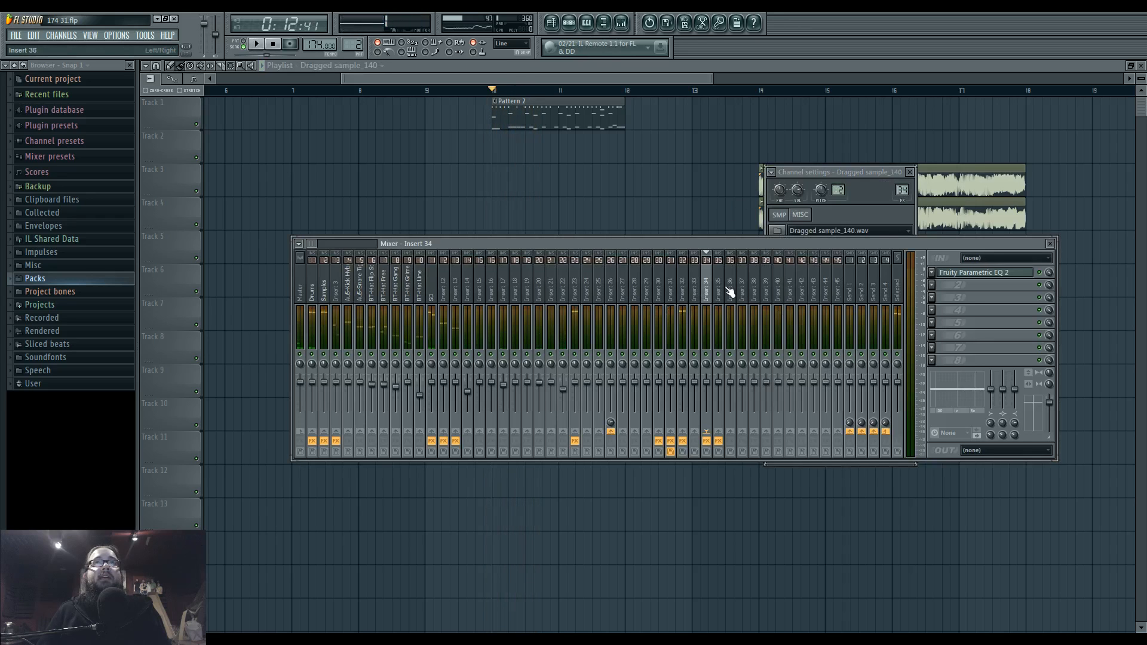
pyautogui.doubleClick(933, 210)
pyautogui.doubleClick(900, 191)
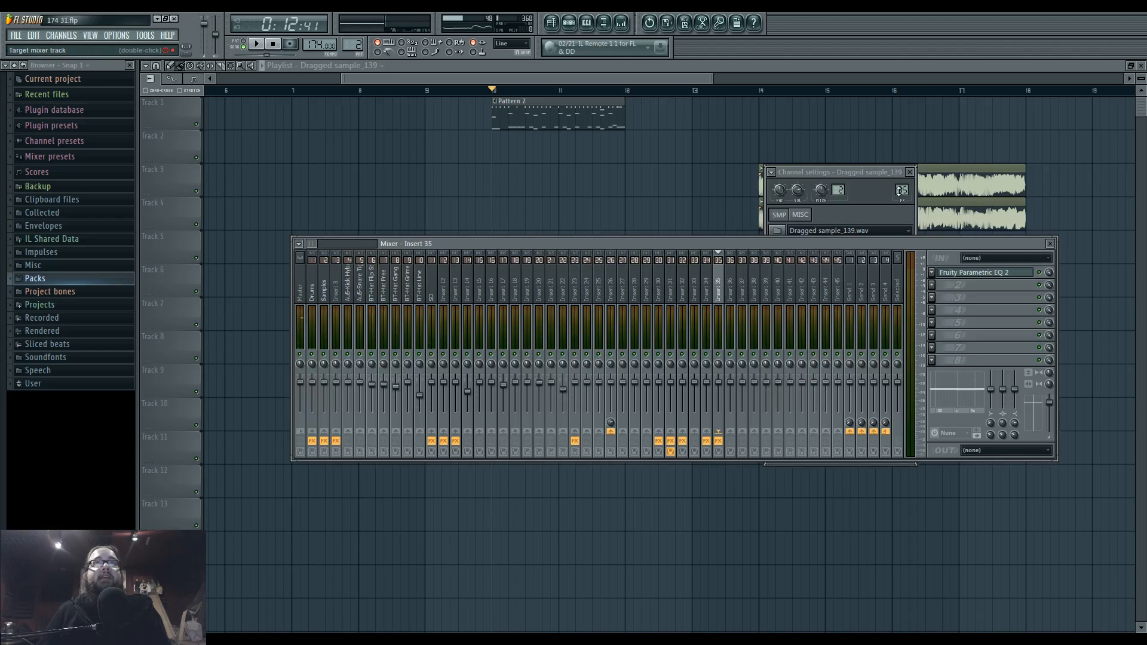
pyautogui.click(615, 289)
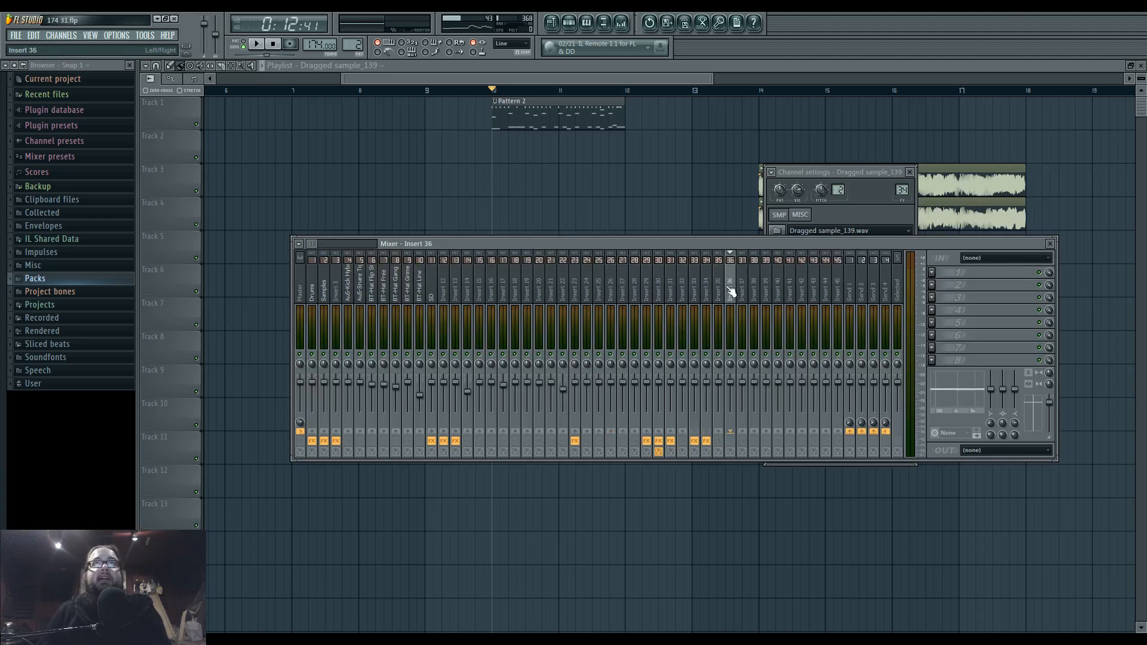
# - Rename mixer insert 23 as "side"
pyautogui.click(578, 293)
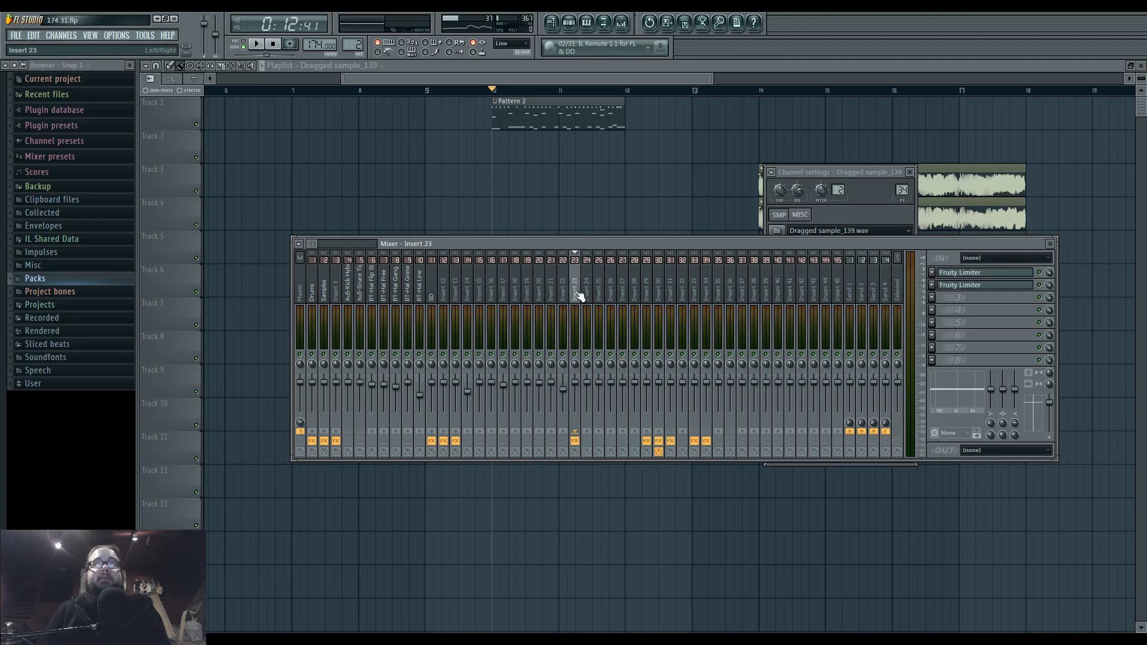
pyautogui.doubleClick(578, 292)
pyautogui.write('side')
pyautogui.press('Return')
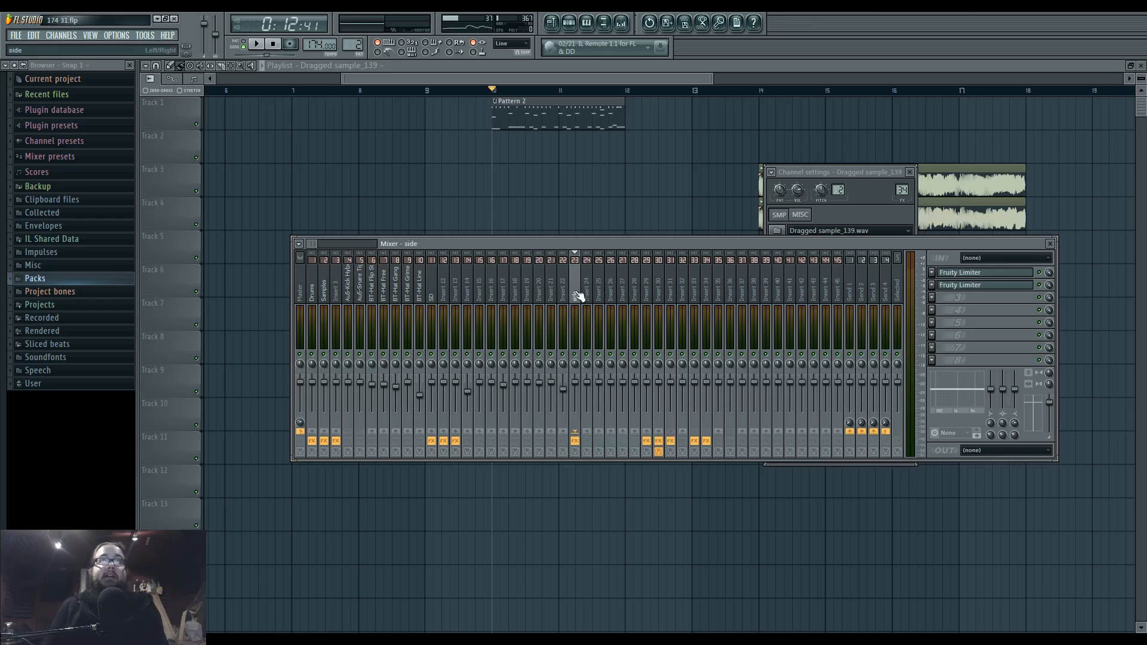
# - Add a new Harmor channel to the project and place its plugin window over the playlist
pyautogui.press('space')
pyautogui.press('space')
pyautogui.rightClick(651, 215)
pyautogui.hscroll(-3, 622, 254)
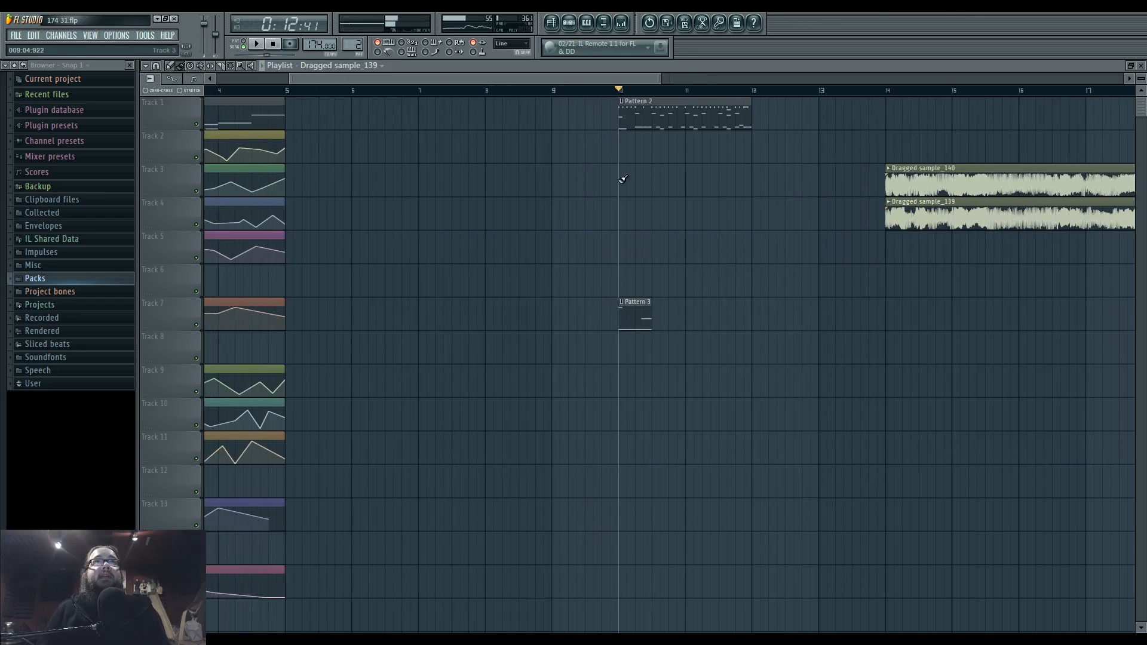
pyautogui.click(568, 23)
pyautogui.click(460, 314)
pyautogui.click(422, 364)
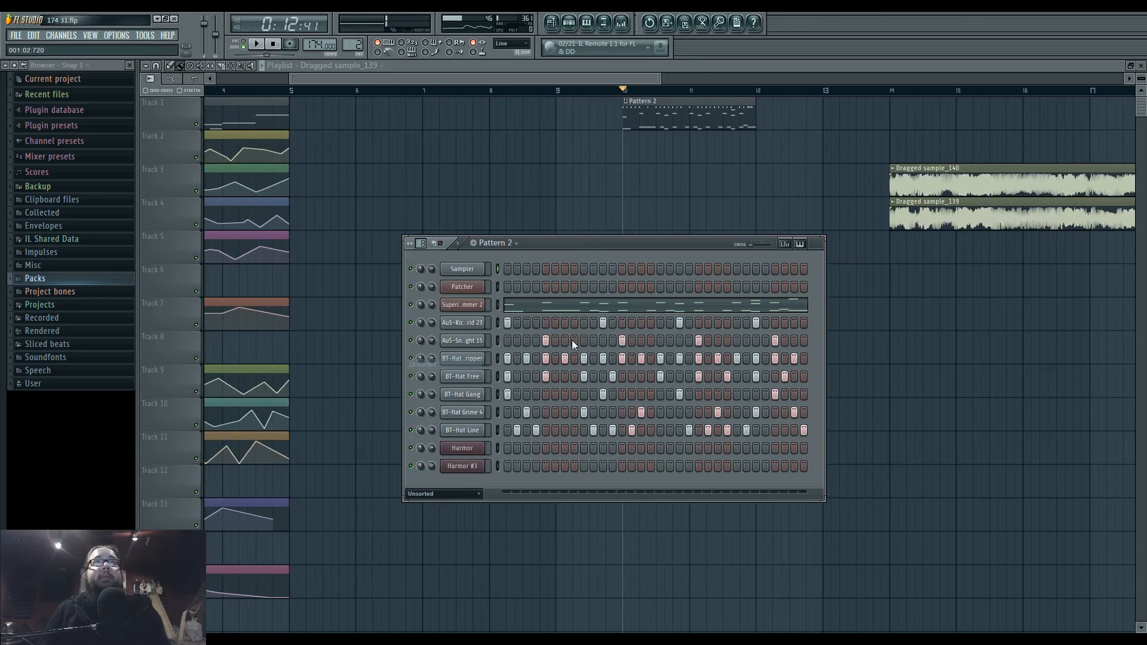
pyautogui.moveTo(586, 244); pyautogui.dragTo(627, 230)
pyautogui.click(61, 37)
pyautogui.moveTo(108, 47)
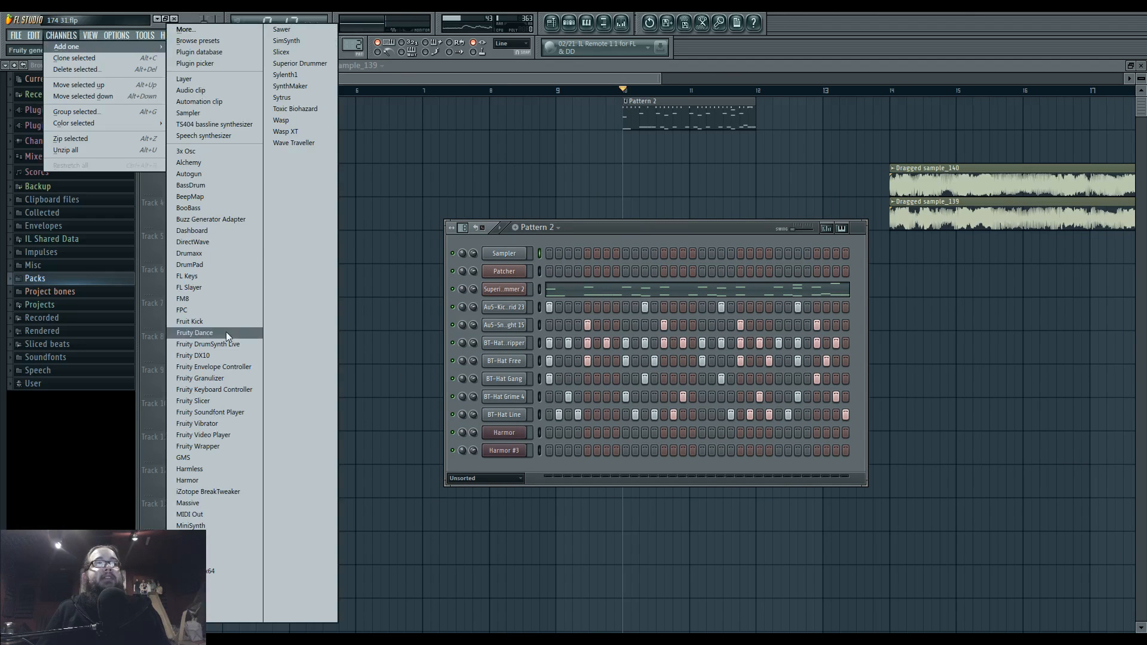
pyautogui.click(235, 480)
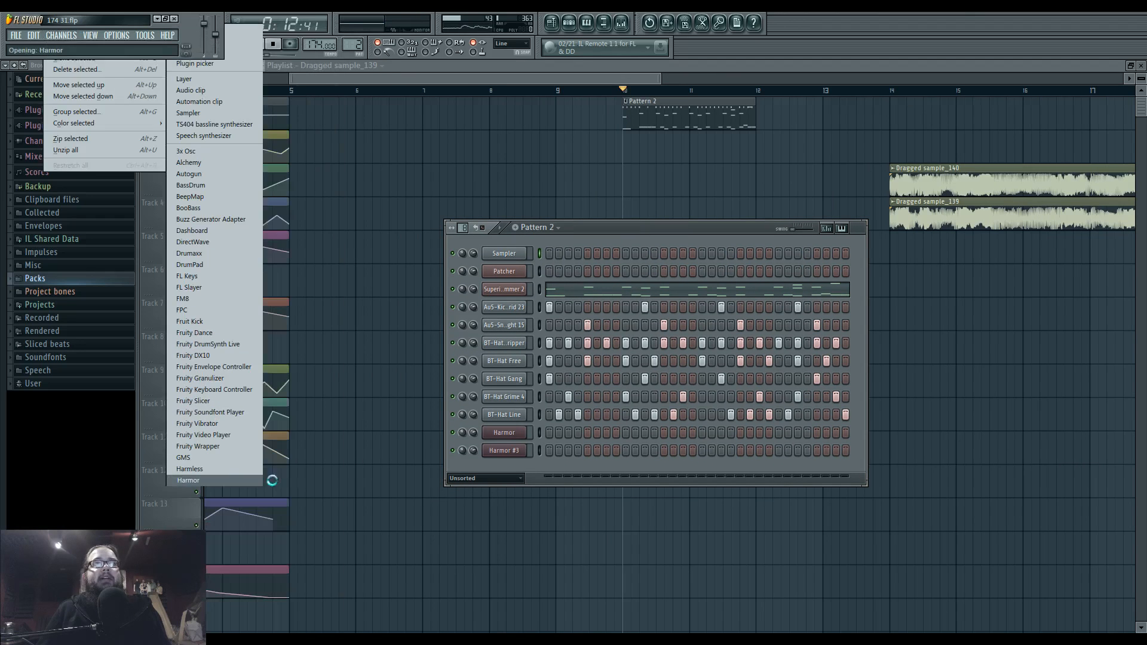
pyautogui.moveTo(543, 291); pyautogui.dragTo(552, 183)
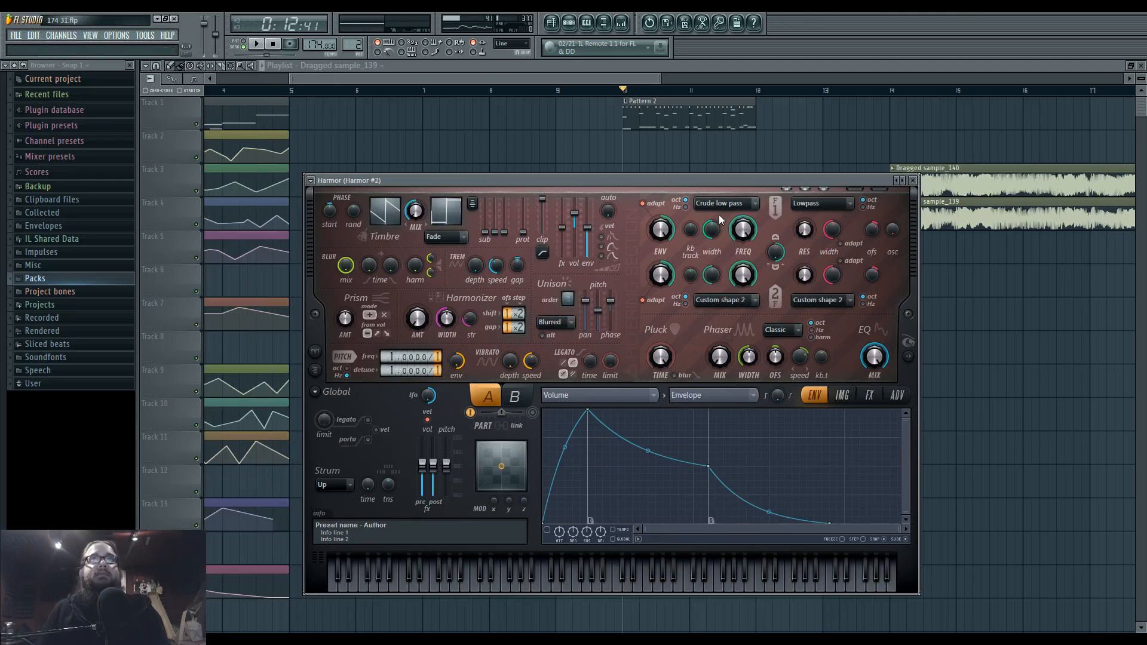
# - Enable part B in Harmor #2 alongside part A and set part B's pitch ratio to 3/1
pyautogui.moveTo(660, 357); pyautogui.dragTo(661, 350)
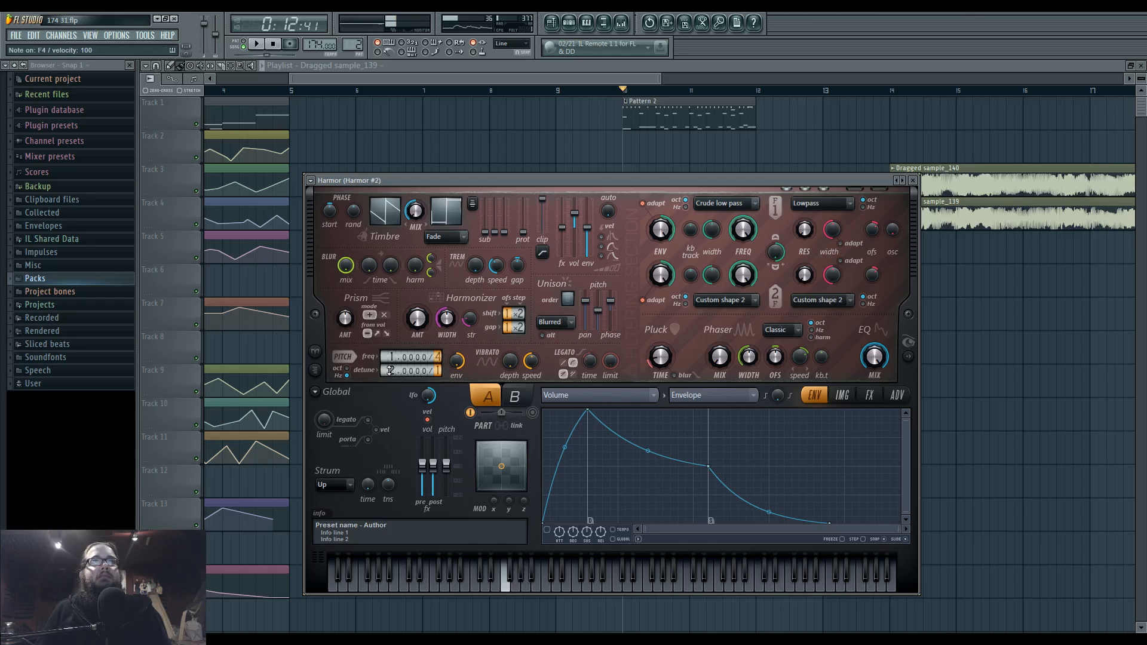
pyautogui.click(514, 396)
pyautogui.click(533, 412)
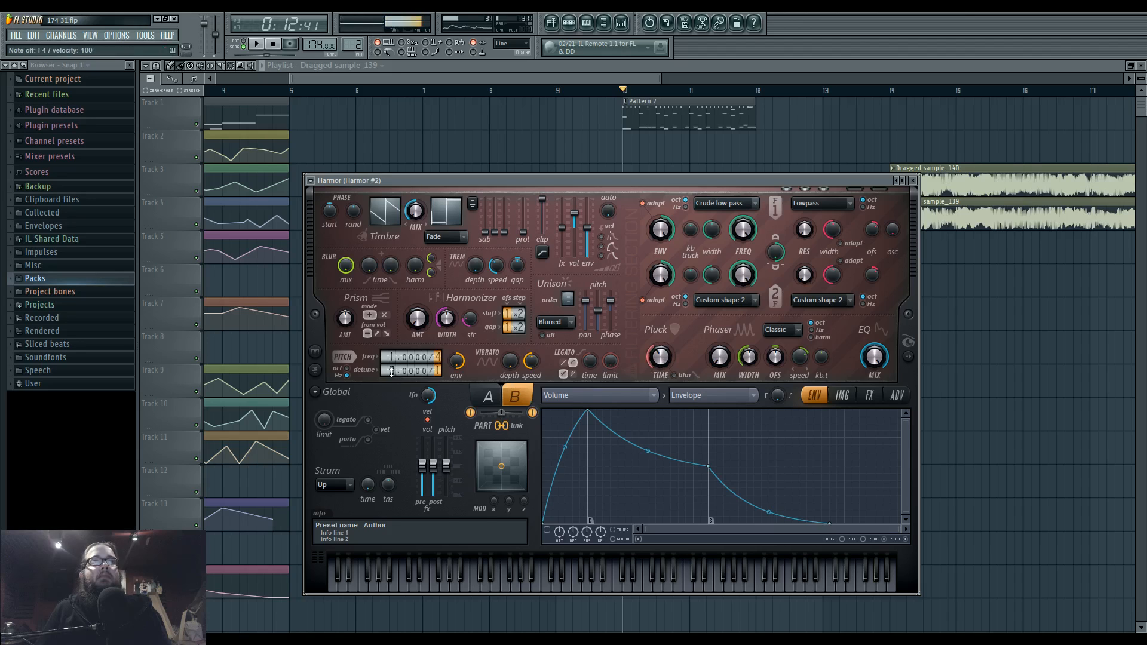
pyautogui.click(488, 395)
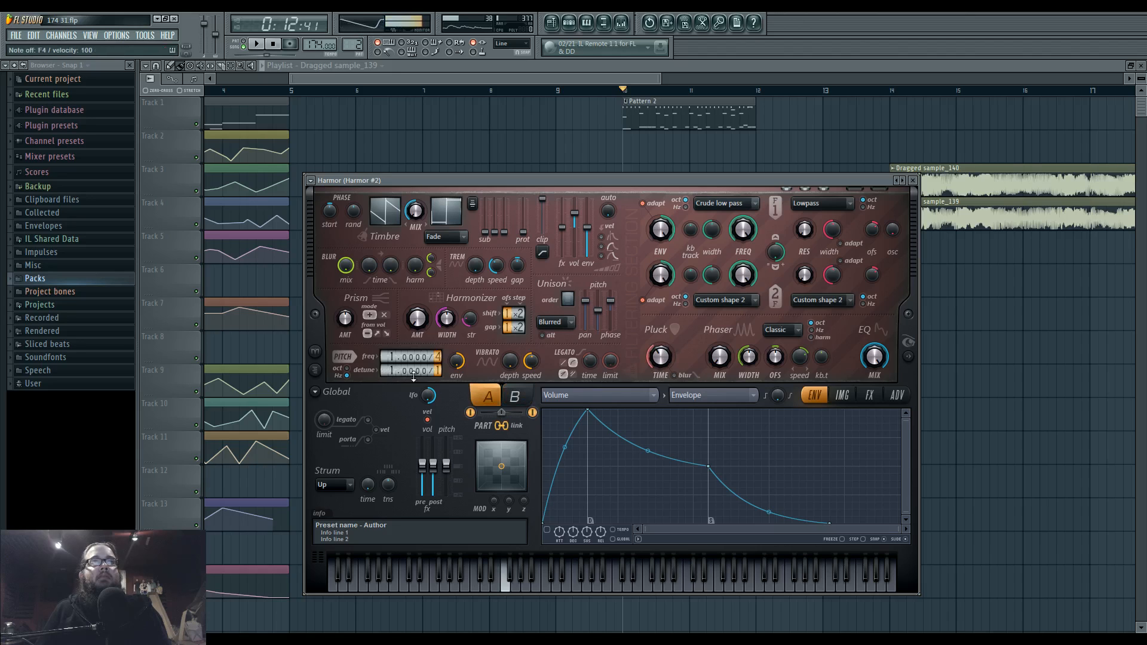
pyautogui.click(510, 396)
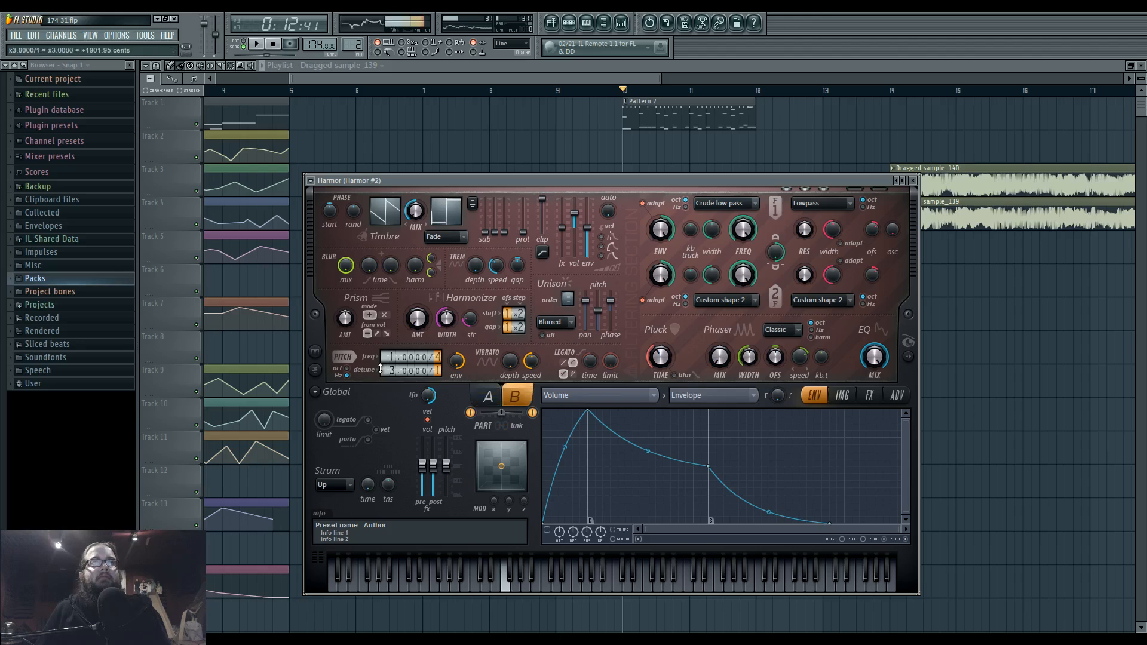
# - Set up unison voices on both parts of Harmor #2, using the Hz type with adjusted pitch spread on part B
pyautogui.click(488, 395)
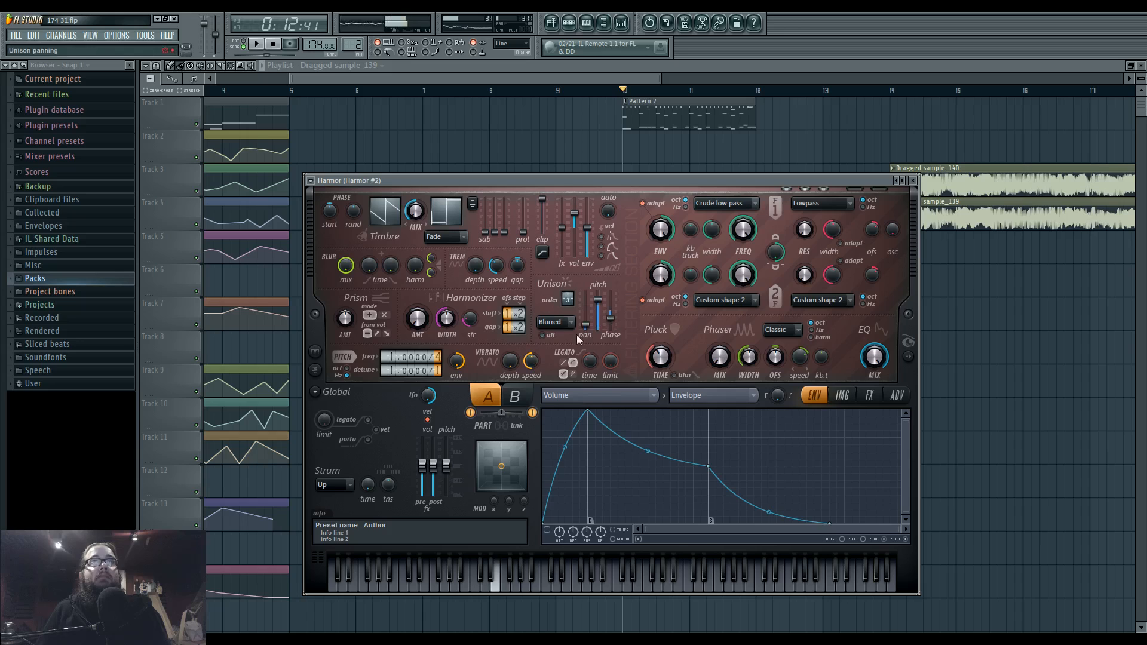
pyautogui.click(516, 396)
pyautogui.click(557, 322)
pyautogui.click(554, 384)
pyautogui.press('c')
pyautogui.press('t')
pyautogui.moveTo(596, 303); pyautogui.dragTo(599, 318)
pyautogui.press('m')
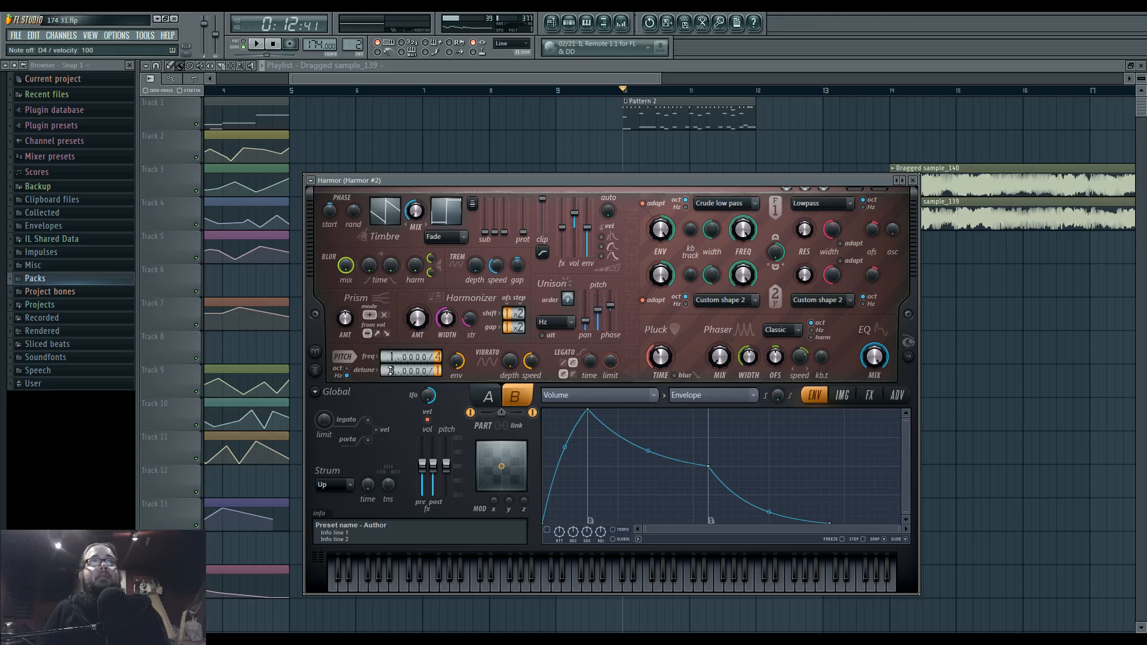
# - Apply Log distortion in Harmor #2's effects and adjust the Pluck time on parts B and A
pyautogui.click(871, 397)
pyautogui.click(642, 426)
pyautogui.click(626, 478)
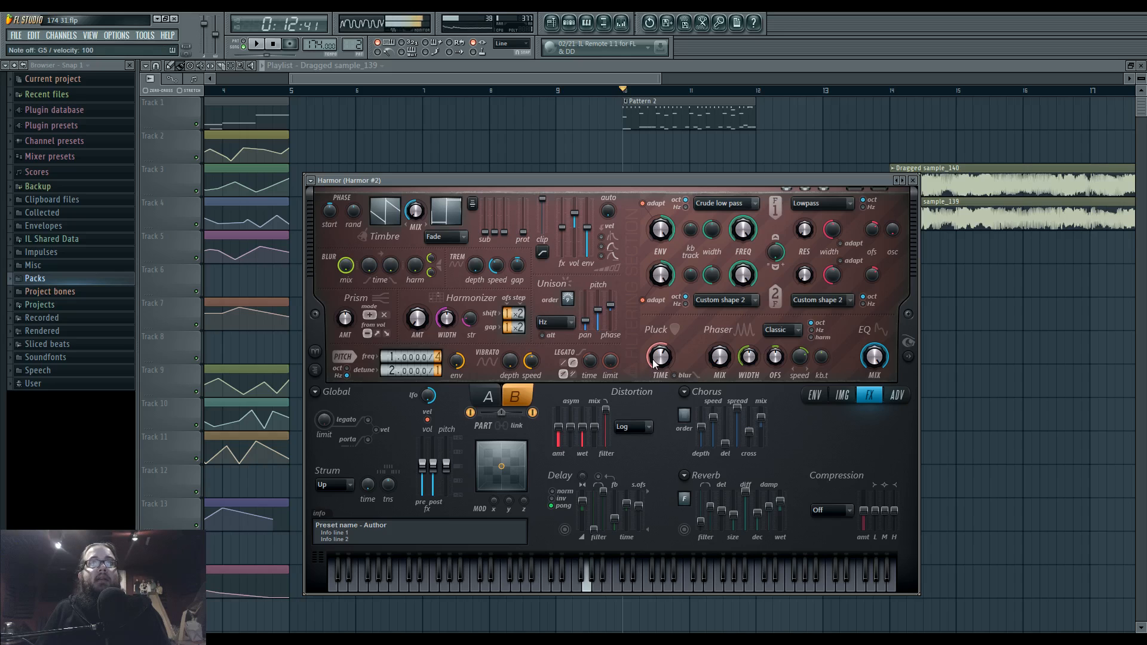
pyautogui.click(488, 396)
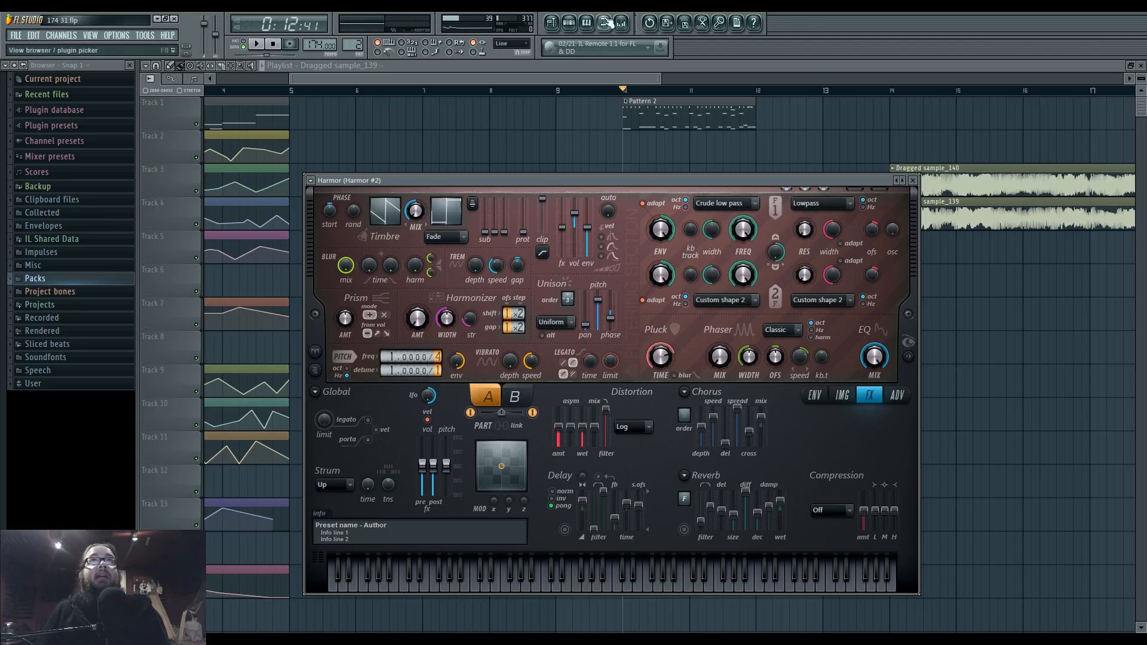
# - Assign Harmor #2 to mixer insert 27 and route that insert only into the side insert
pyautogui.click(621, 22)
pyautogui.click(568, 23)
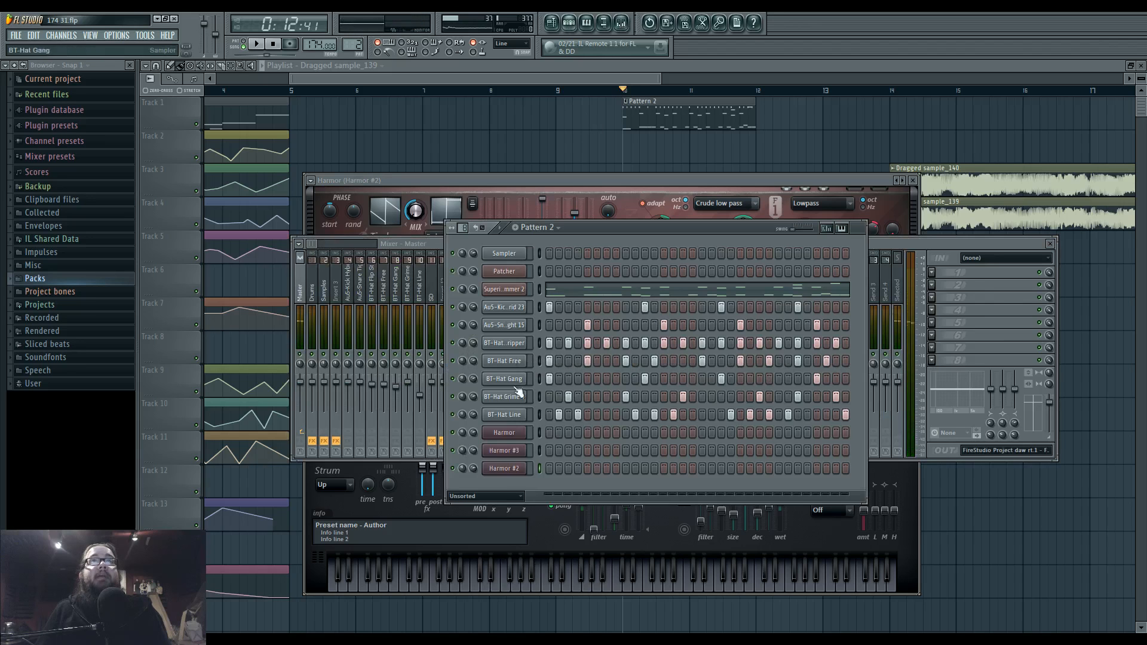
pyautogui.click(511, 468)
pyautogui.moveTo(882, 180); pyautogui.dragTo(876, 304)
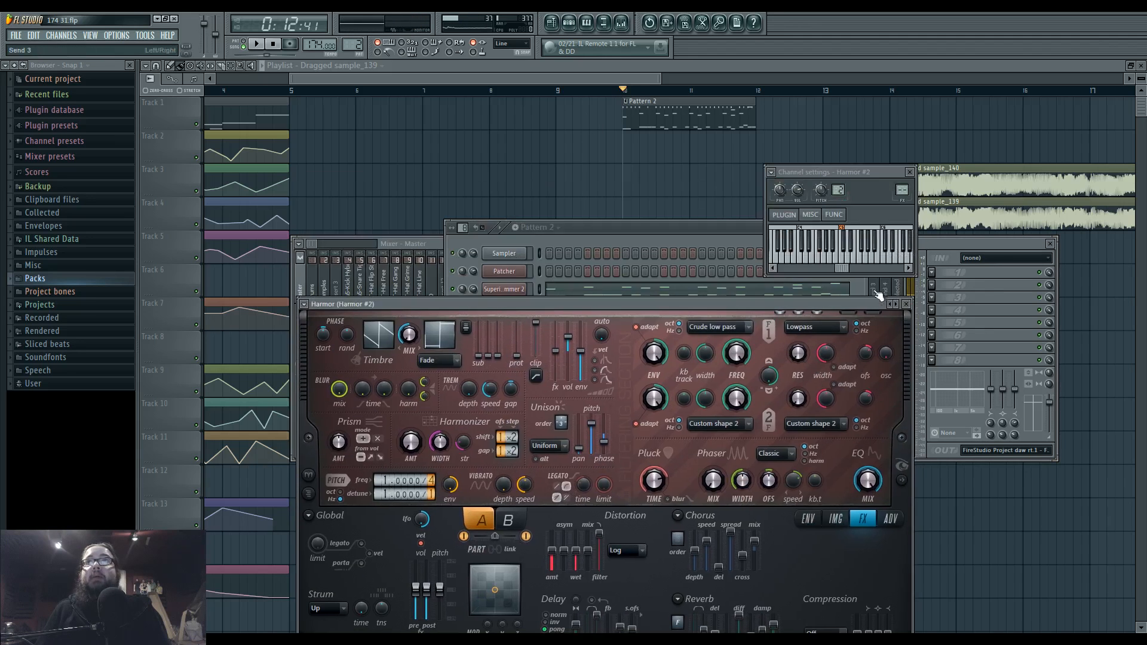
pyautogui.doubleClick(902, 190)
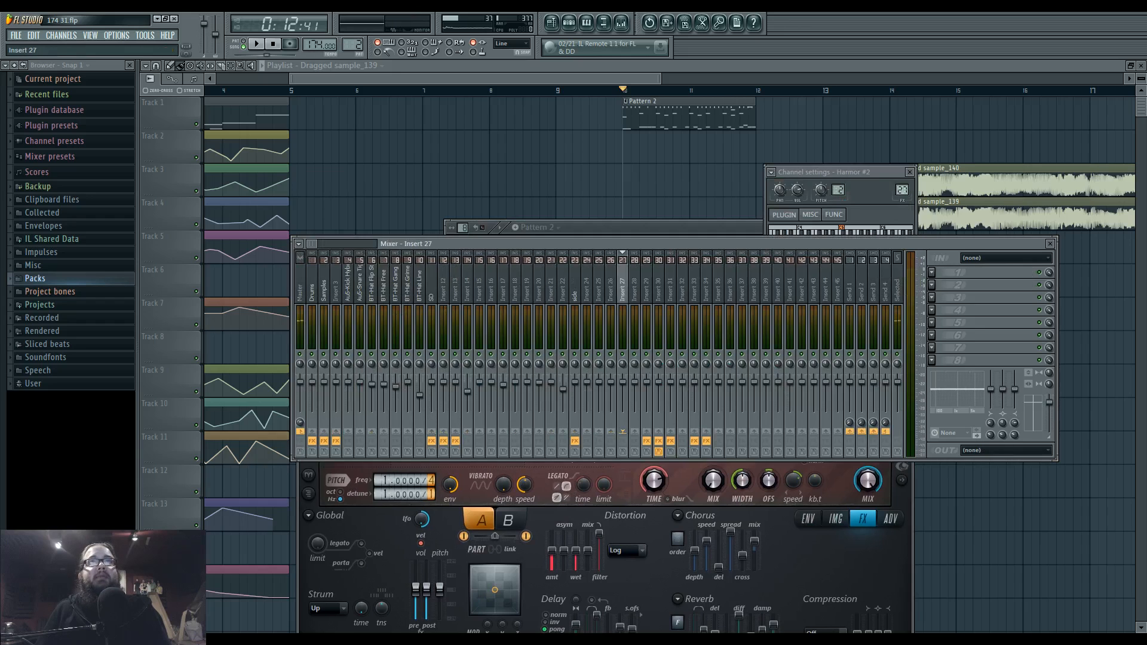
pyautogui.click(587, 436)
# - Load Fruity Free Filter on mixer insert 27, set its low-pass frequency to about 675 Hz and lower its Q
pyautogui.click(931, 285)
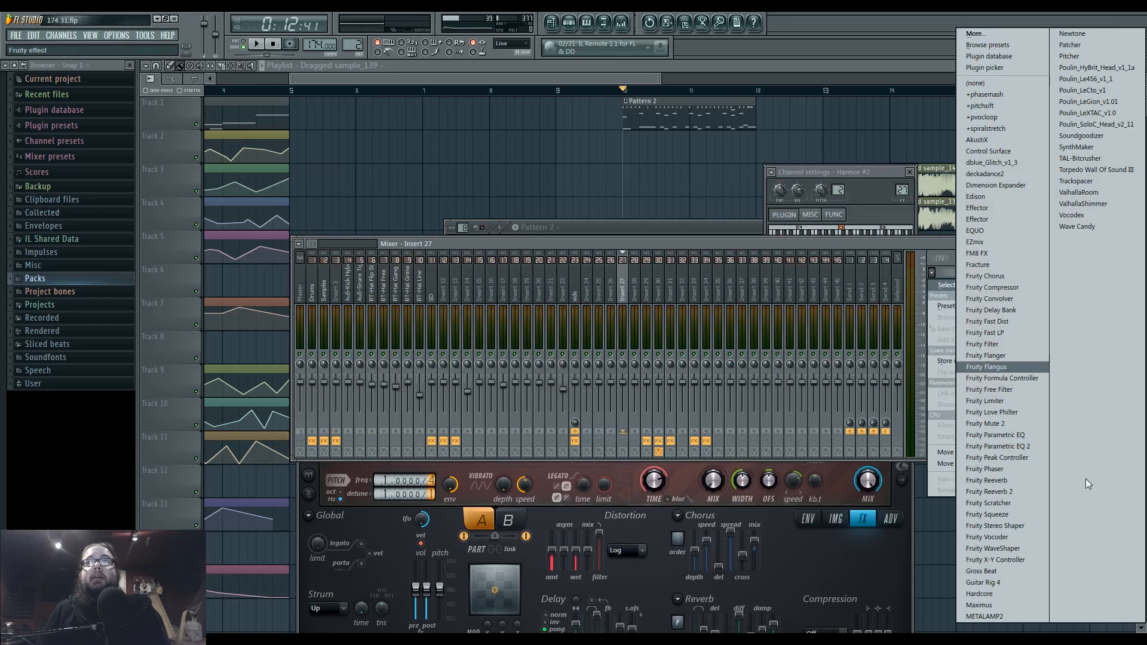
pyautogui.click(1009, 391)
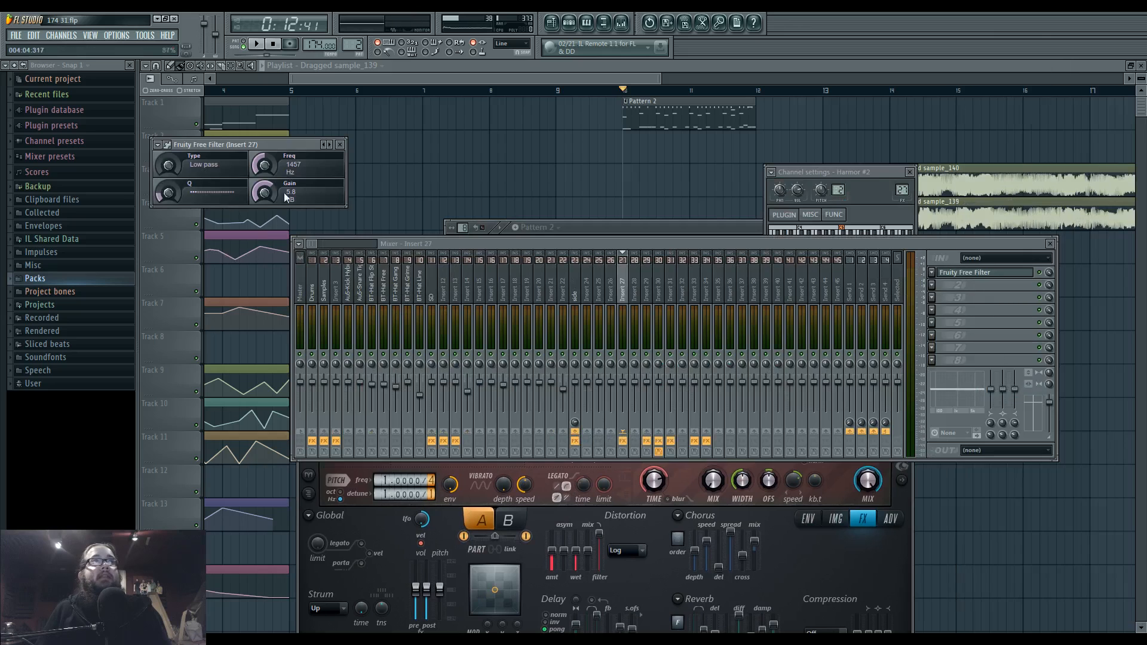
pyautogui.moveTo(264, 165); pyautogui.dragTo(264, 147)
pyautogui.moveTo(168, 192); pyautogui.dragTo(168, 206)
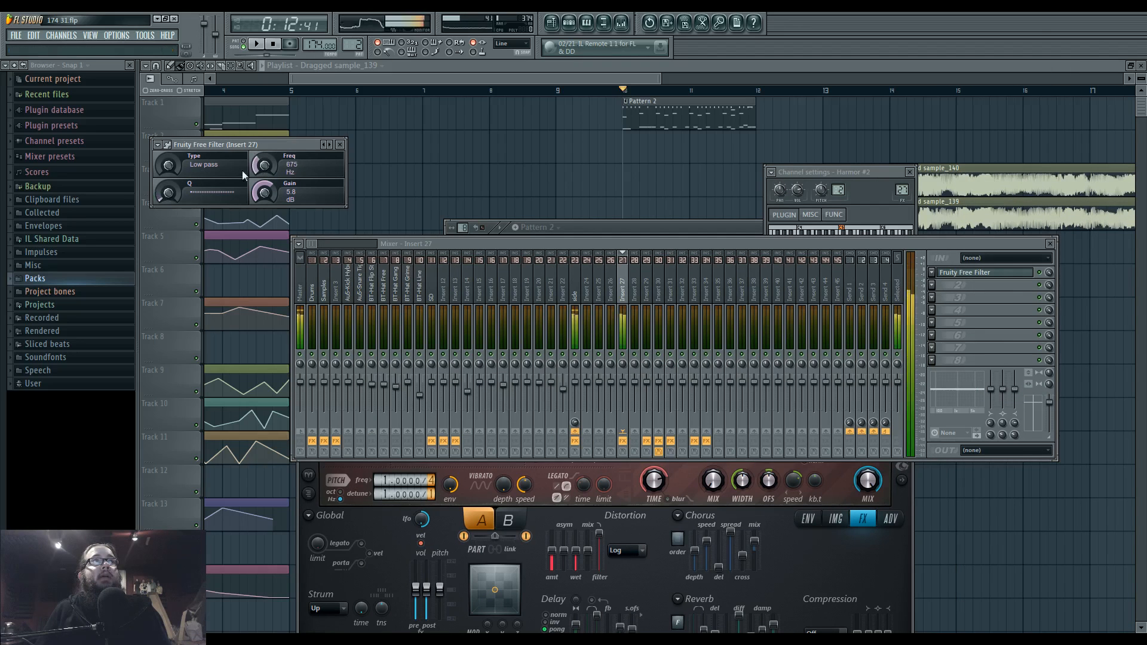
# - Close the open windows, bring up the channel rack and create an empty Pattern 5
pyautogui.press('F12')
pyautogui.click(568, 25)
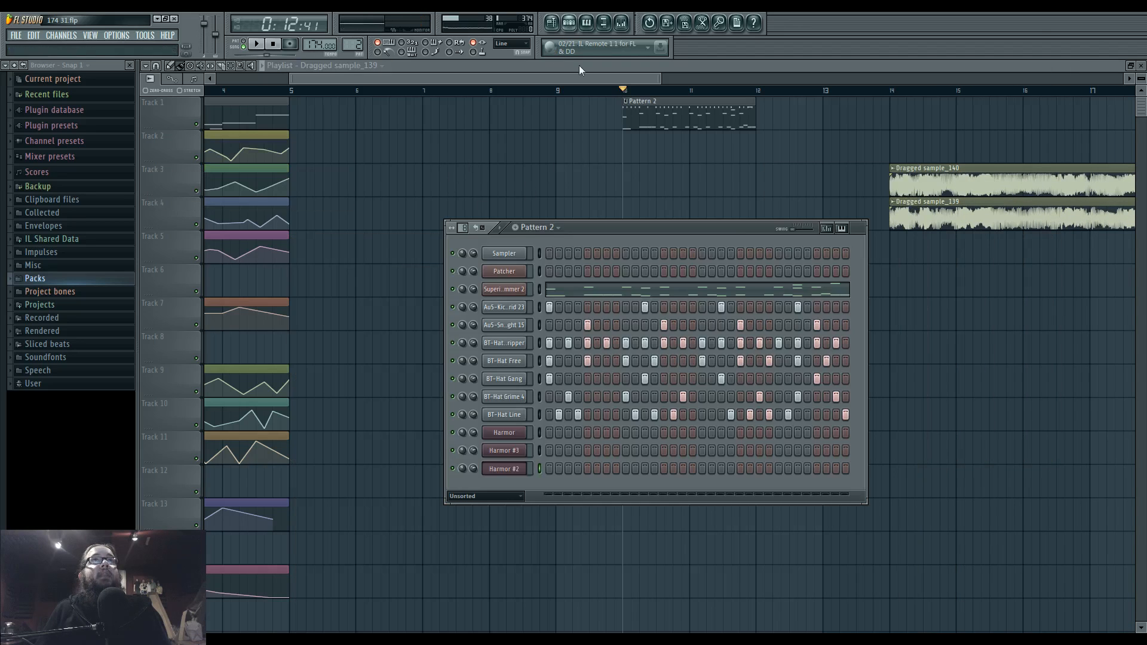
pyautogui.rightClick(355, 45)
pyautogui.click(449, 51)
pyautogui.press('Return')
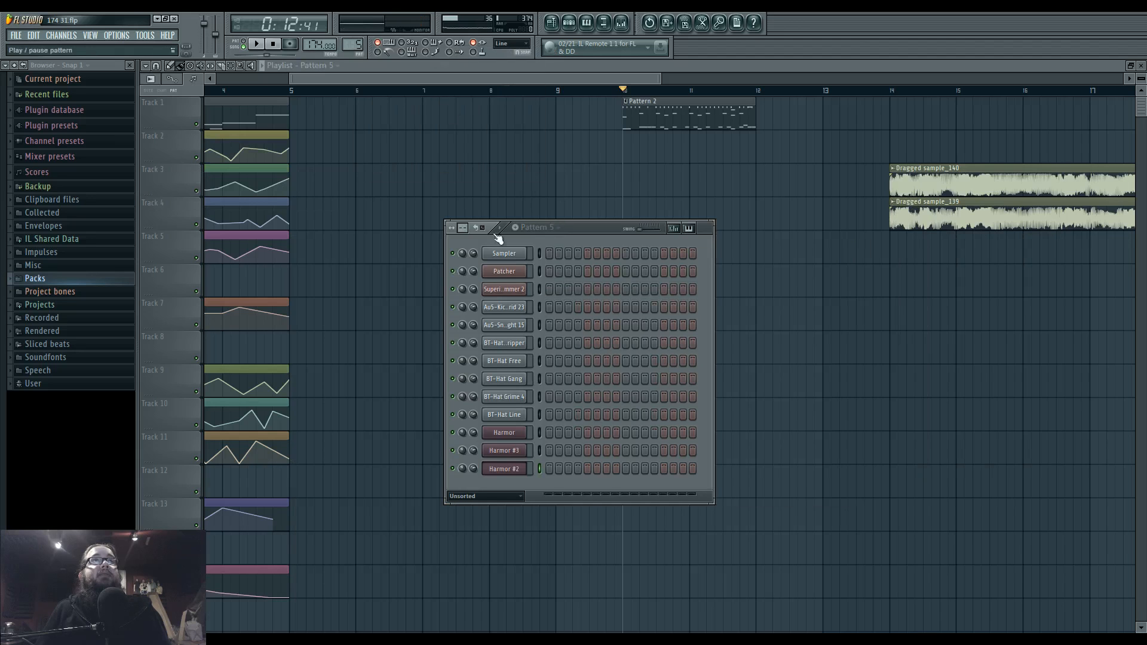
# - Place a D4 note at the start of Harmor #2's piano roll and shorten it to about 360 ticks
pyautogui.rightClick(521, 464)
pyautogui.click(559, 468)
pyautogui.click(182, 286)
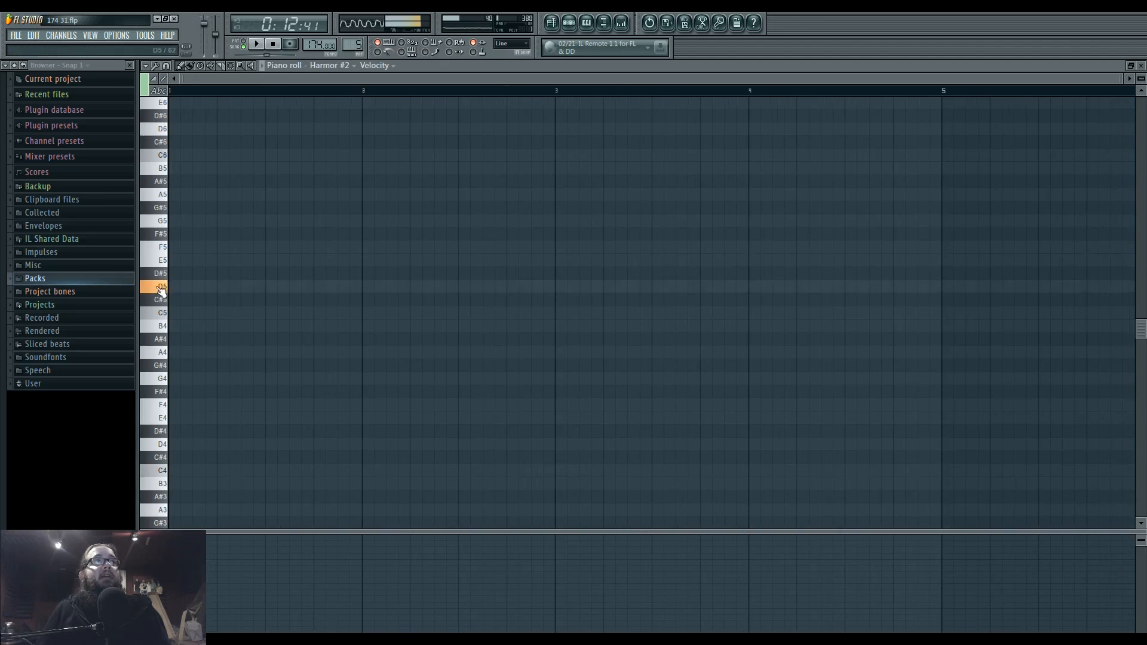
pyautogui.rightClick(188, 288)
pyautogui.click(179, 444)
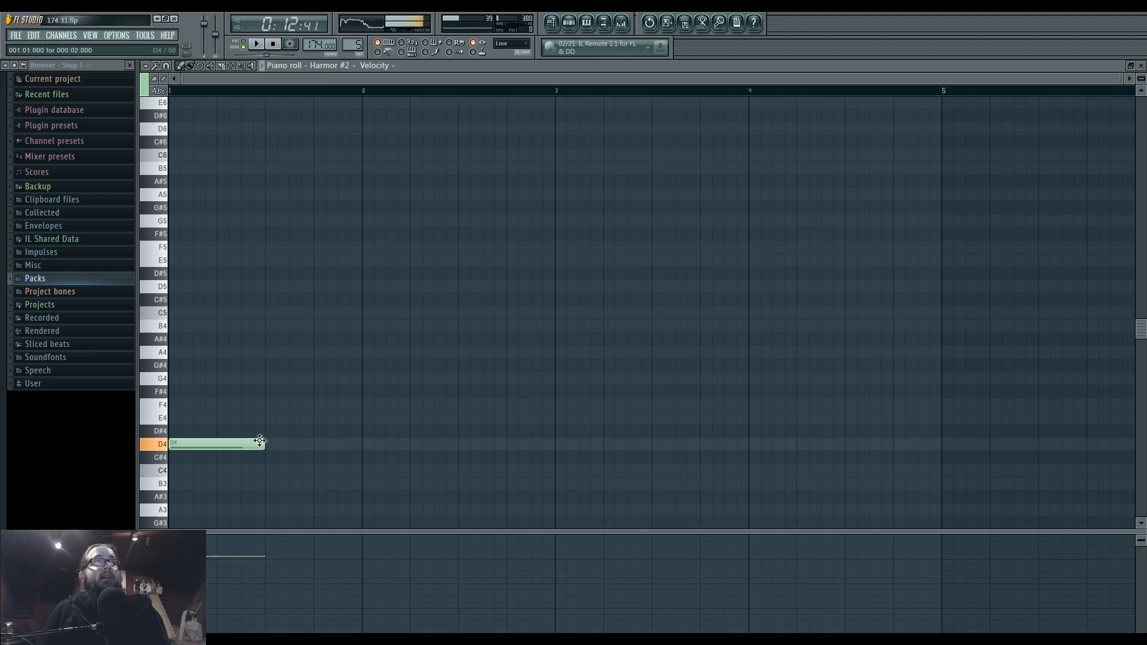
pyautogui.moveTo(263, 445); pyautogui.dragTo(216, 451)
pyautogui.scroll(3, 187, 448)
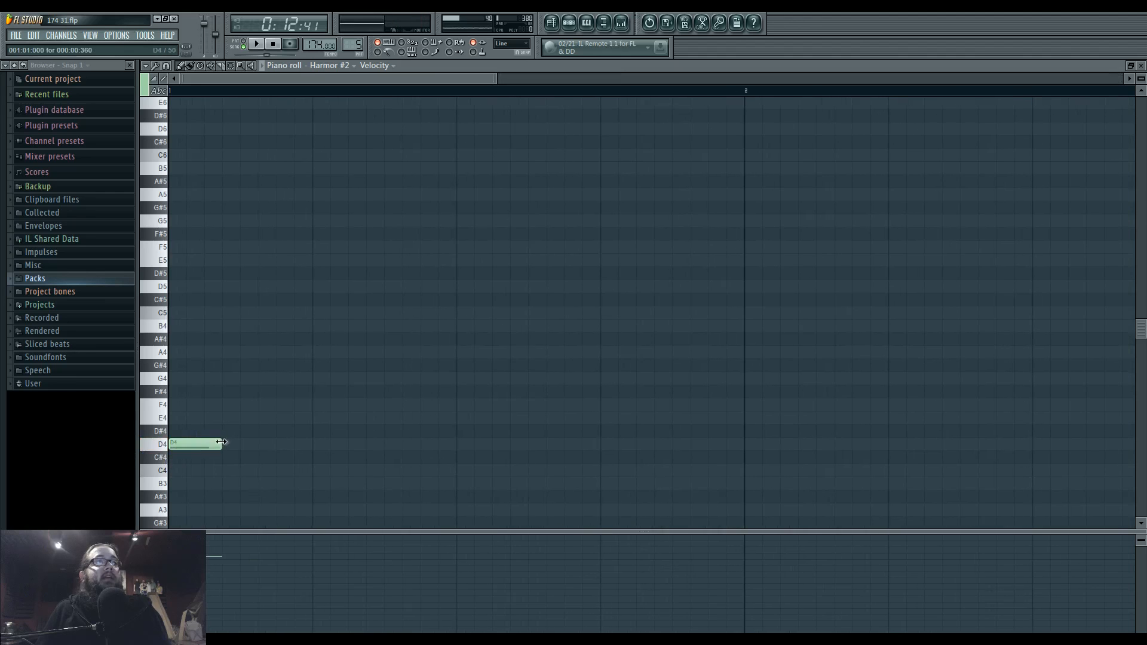
# - Shorten the first D4 note and add two more short, evenly spaced D4 notes in the first half of bar 1
pyautogui.scroll(-3, 211, 445)
pyautogui.click(176, 443)
pyautogui.click(222, 444)
pyautogui.click(272, 447)
pyautogui.scroll(-2, 323, 430)
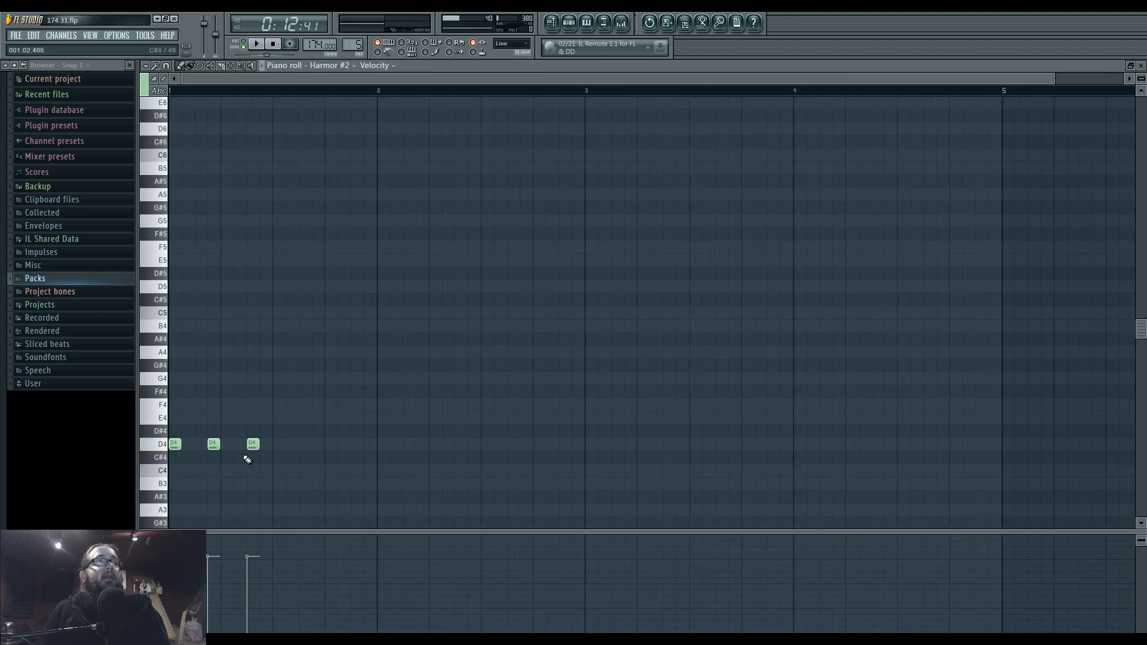
# - Add seven more short D4 notes in a syncopated rhythm running through the end of bar 2
pyautogui.click(318, 445)
pyautogui.click(357, 445)
pyautogui.click(383, 445)
pyautogui.click(422, 445)
pyautogui.click(474, 445)
pyautogui.click(512, 445)
pyautogui.click(557, 447)
pyautogui.moveTo(558, 450); pyautogui.dragTo(565, 446)
# - Raise the third, fifth and eighth notes to D5, and slightly lengthen all ten notes together
pyautogui.moveTo(473, 446); pyautogui.dragTo(473, 286)
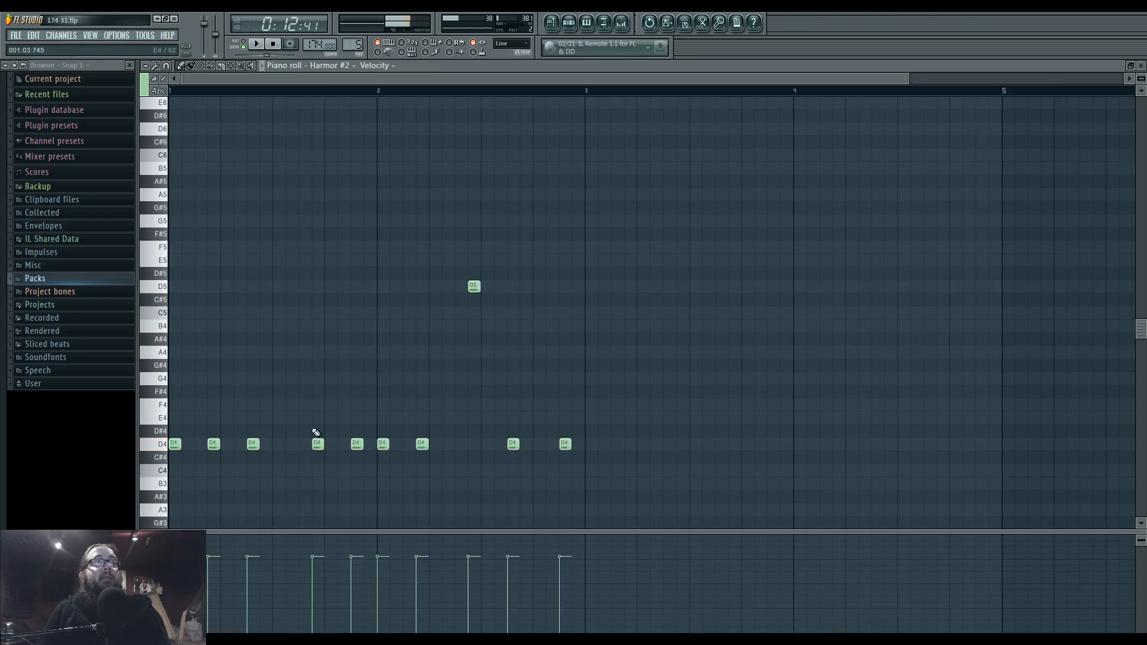
pyautogui.moveTo(253, 446); pyautogui.dragTo(253, 286)
pyautogui.moveTo(355, 443); pyautogui.dragTo(357, 286)
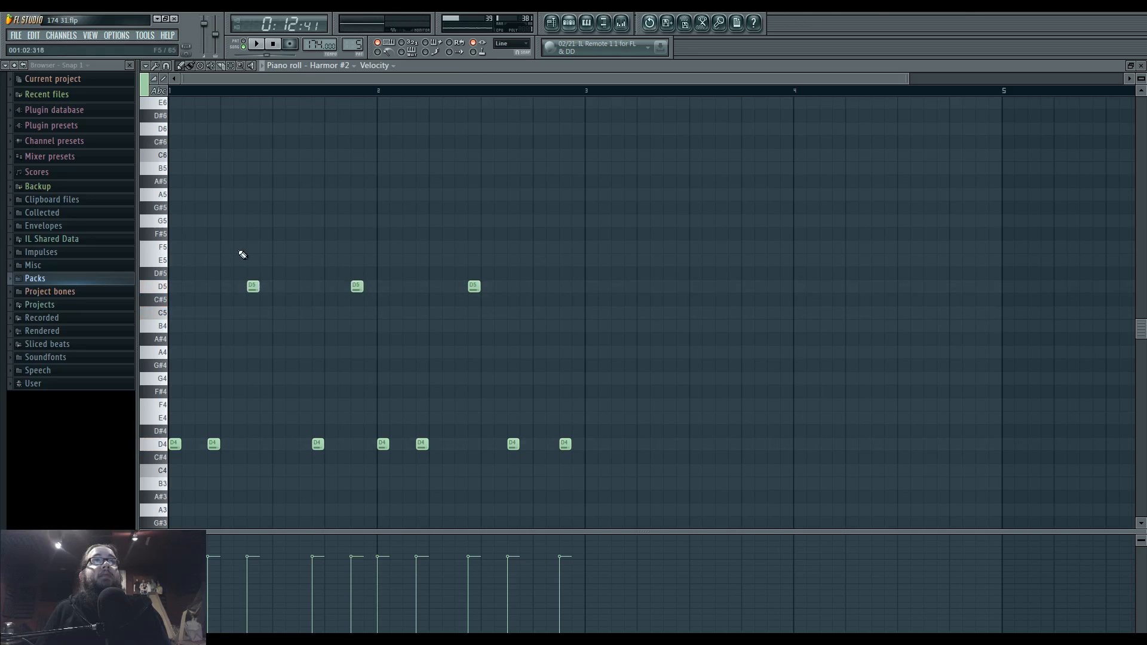
pyautogui.moveTo(178, 274); pyautogui.dragTo(697, 511)
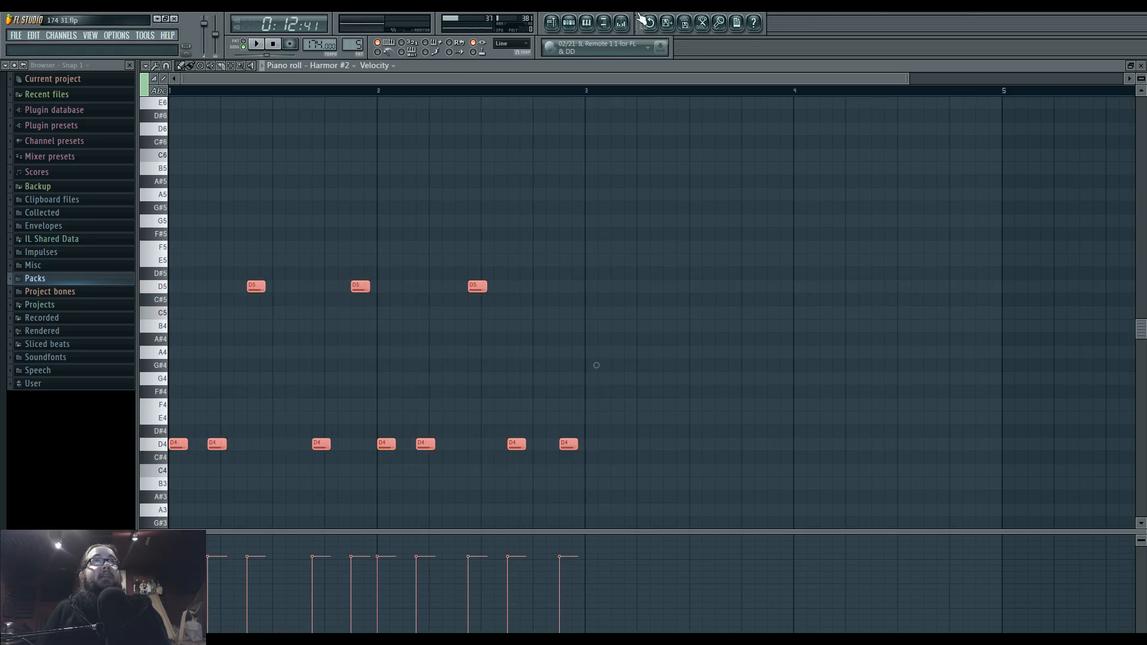
# - Place Pattern 5 on playlist Track 3 at bar 7 and select bars 7 and 8 as the loop range
pyautogui.click(551, 23)
pyautogui.click(449, 175)
pyautogui.moveTo(453, 180); pyautogui.dragTo(444, 178)
pyautogui.moveTo(427, 94); pyautogui.dragTo(555, 102)
# - Create an automation clip for the Freq knob of the Fruity Free Filter on mixer insert 27
pyautogui.click(621, 23)
pyautogui.click(1005, 273)
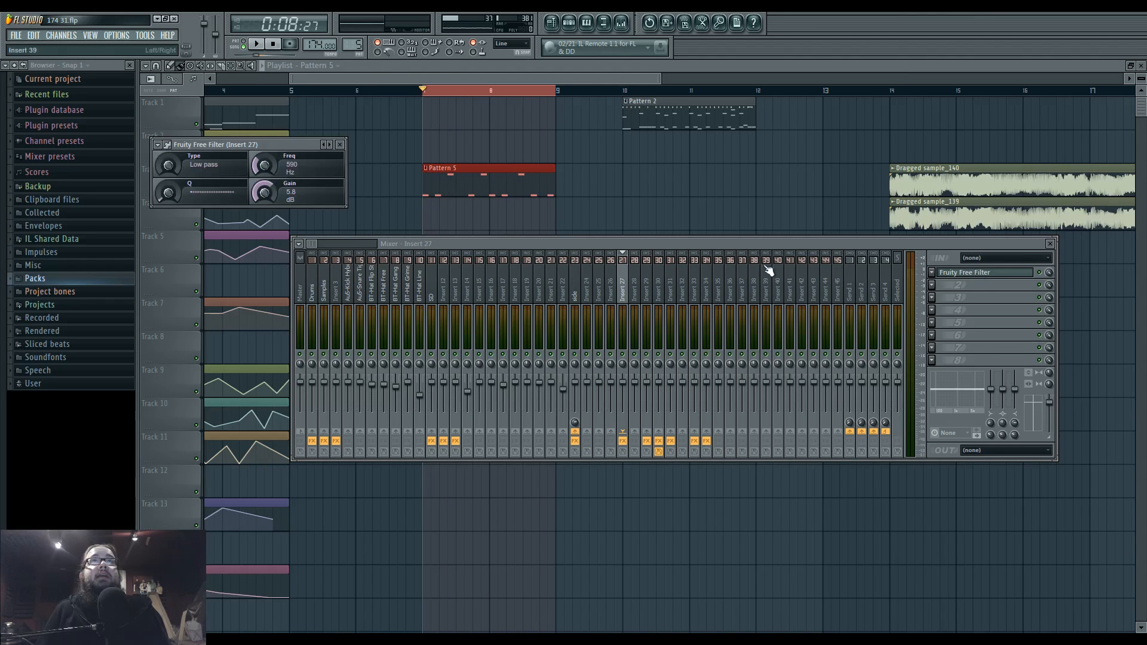
pyautogui.rightClick(263, 170)
pyautogui.click(297, 240)
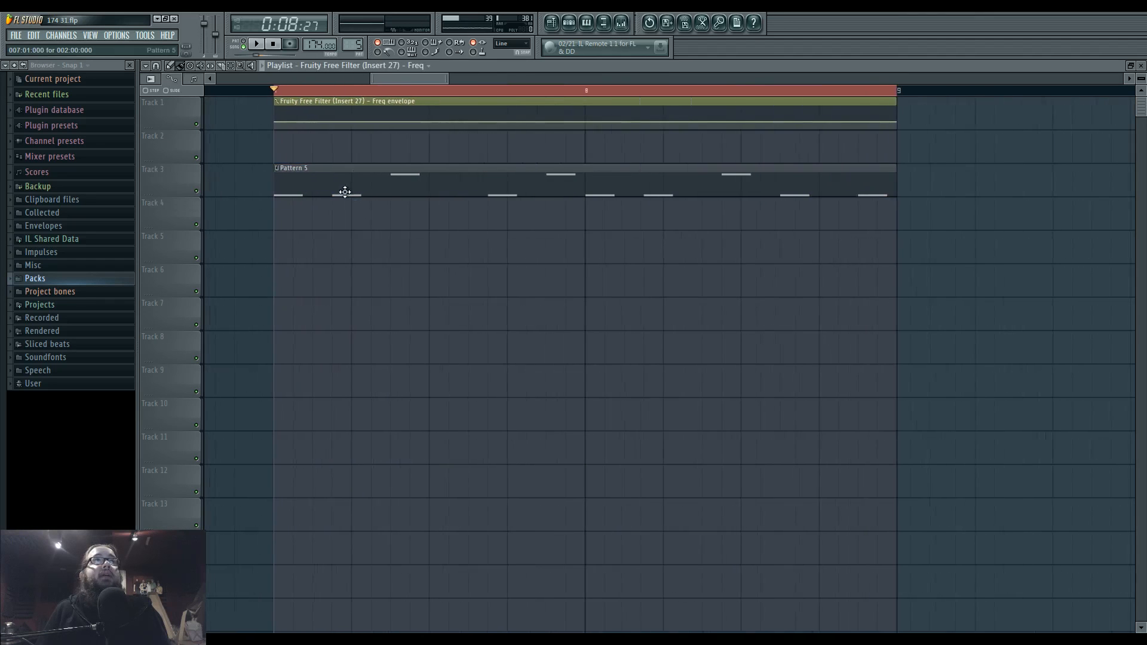
# - Shape the start of the filter frequency automation into a short, curved downward sweep over Pattern 5's first note
pyautogui.click(304, 127)
pyautogui.press('space')
pyautogui.moveTo(288, 117); pyautogui.dragTo(294, 126)
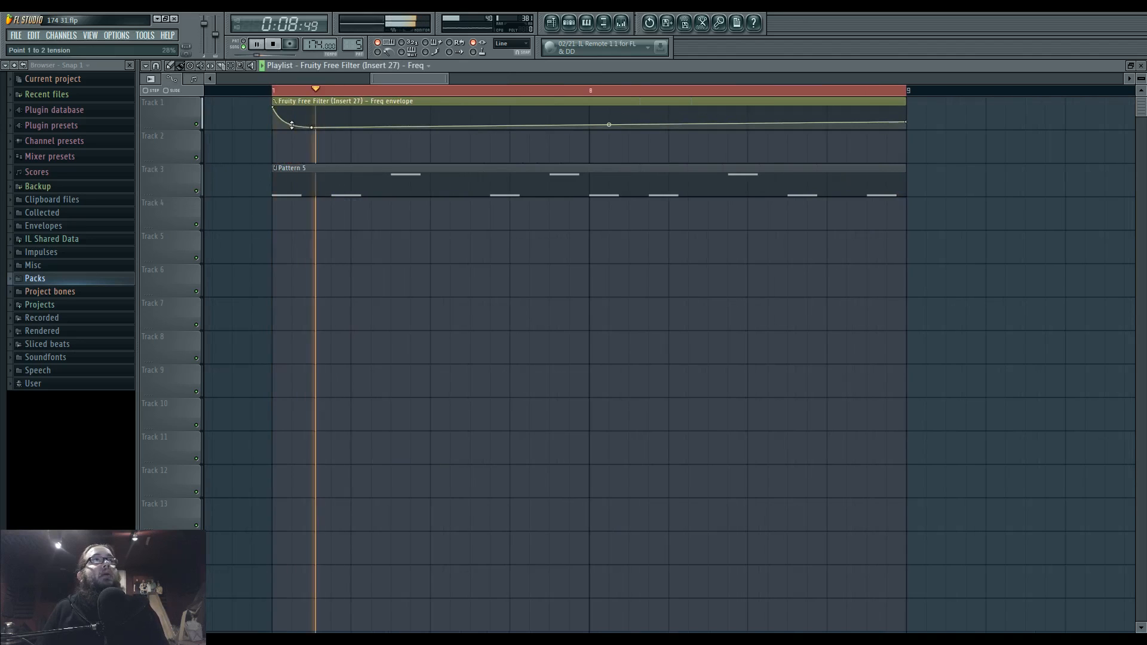
pyautogui.press('space')
# - Slice the automation clip after its sweep, delete the remainder, and place copies of the sweep at each of Pattern 5's other notes
pyautogui.moveTo(321, 132); pyautogui.dragTo(322, 133)
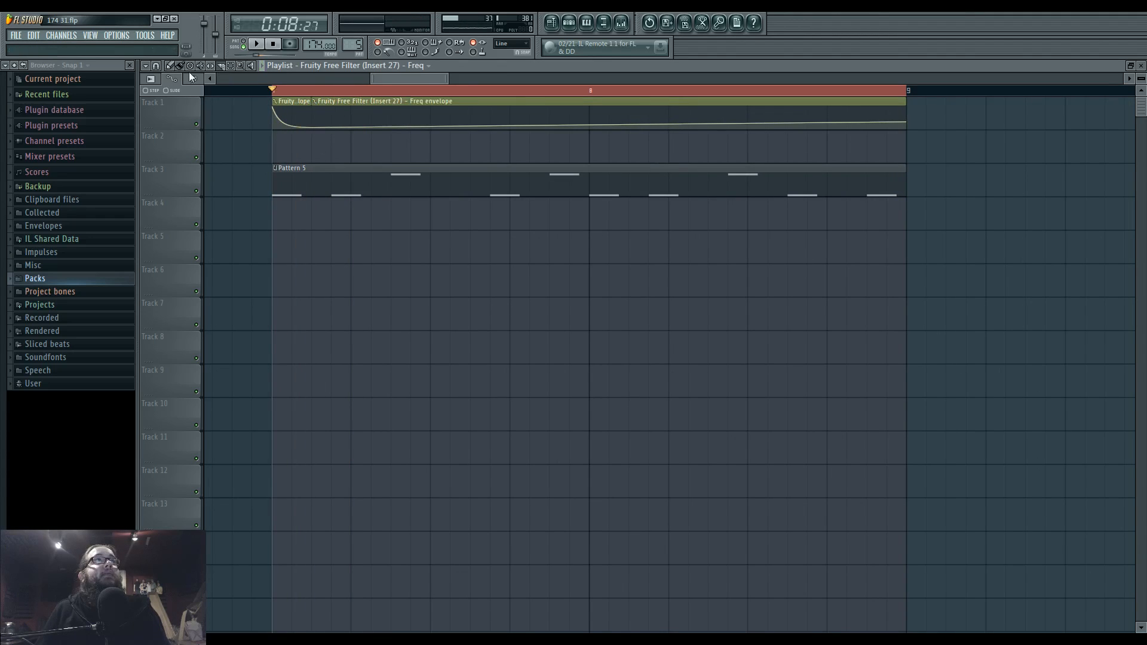
pyautogui.rightClick(342, 124)
pyautogui.click(303, 102)
pyautogui.click(336, 110)
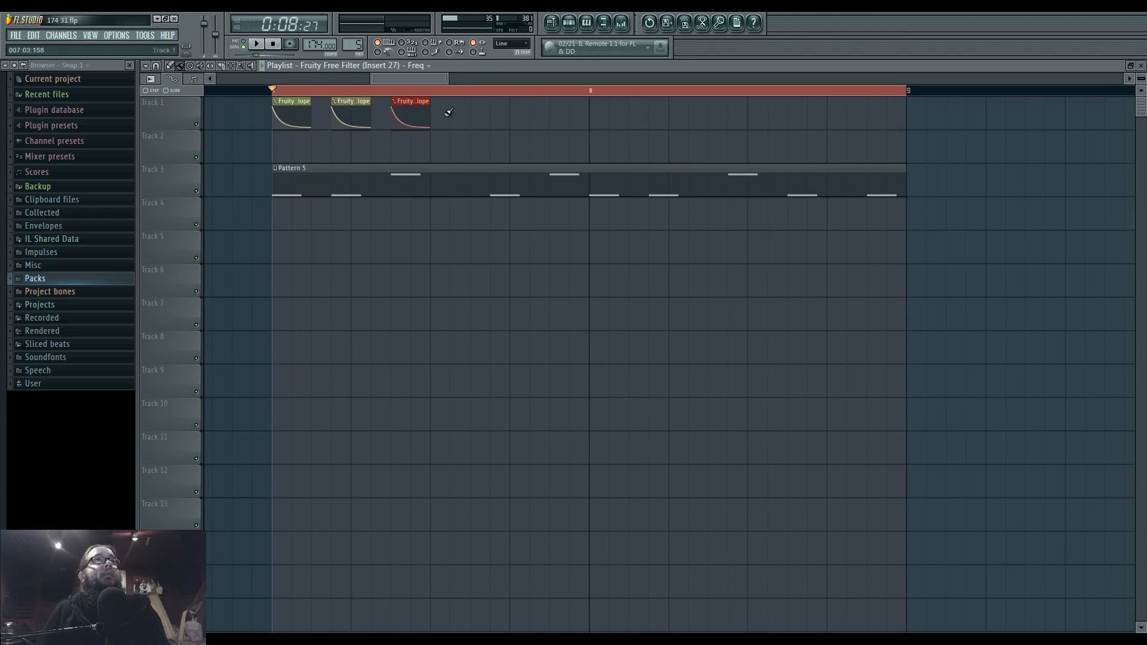
pyautogui.click(555, 114)
pyautogui.click(650, 110)
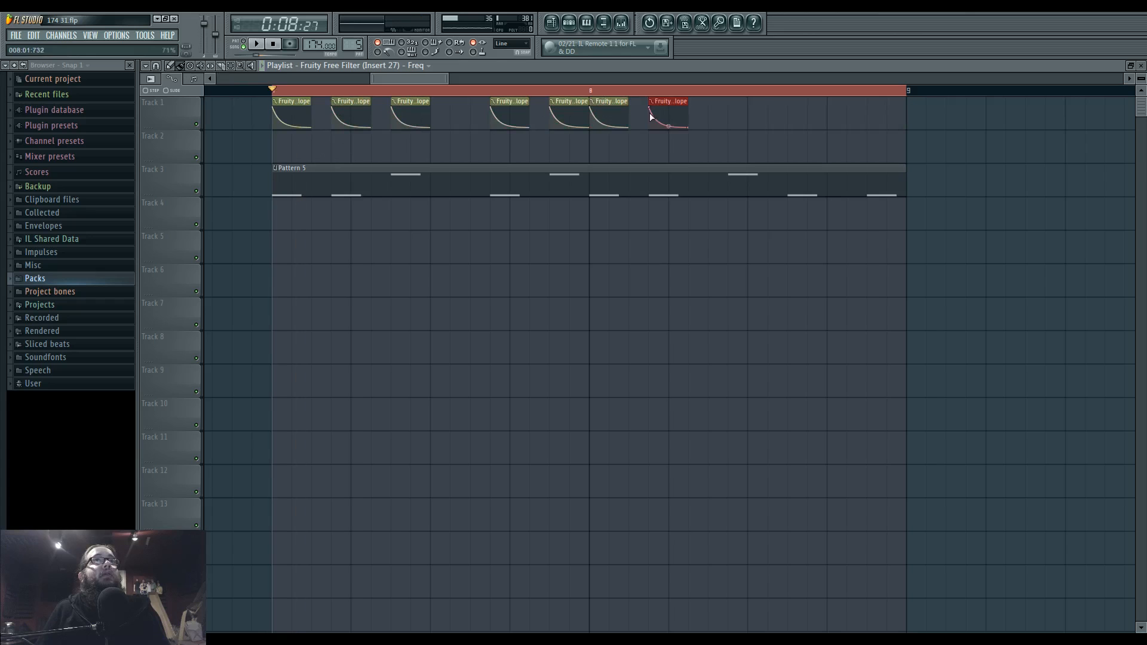
pyautogui.click(787, 111)
pyautogui.press('space')
pyautogui.click(867, 113)
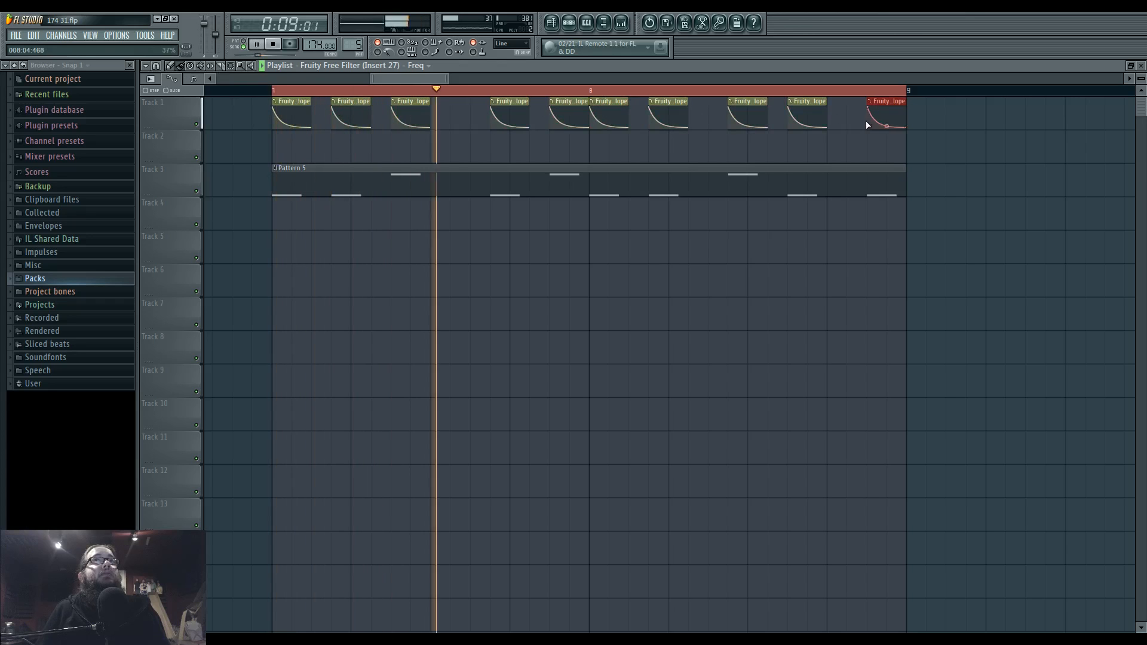
# - Open Harmor #2 from the channel rack and, in part B, lower the unison pan and set phase randomness to 100%
pyautogui.press('F6')
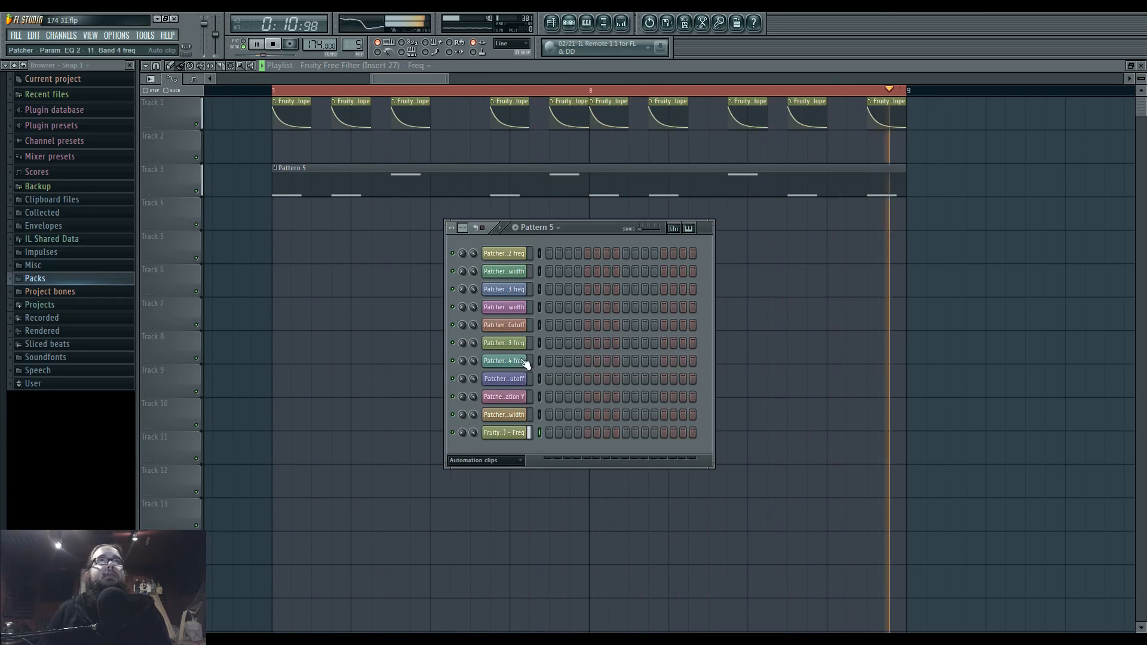
pyautogui.click(491, 460)
pyautogui.click(478, 510)
pyautogui.click(508, 465)
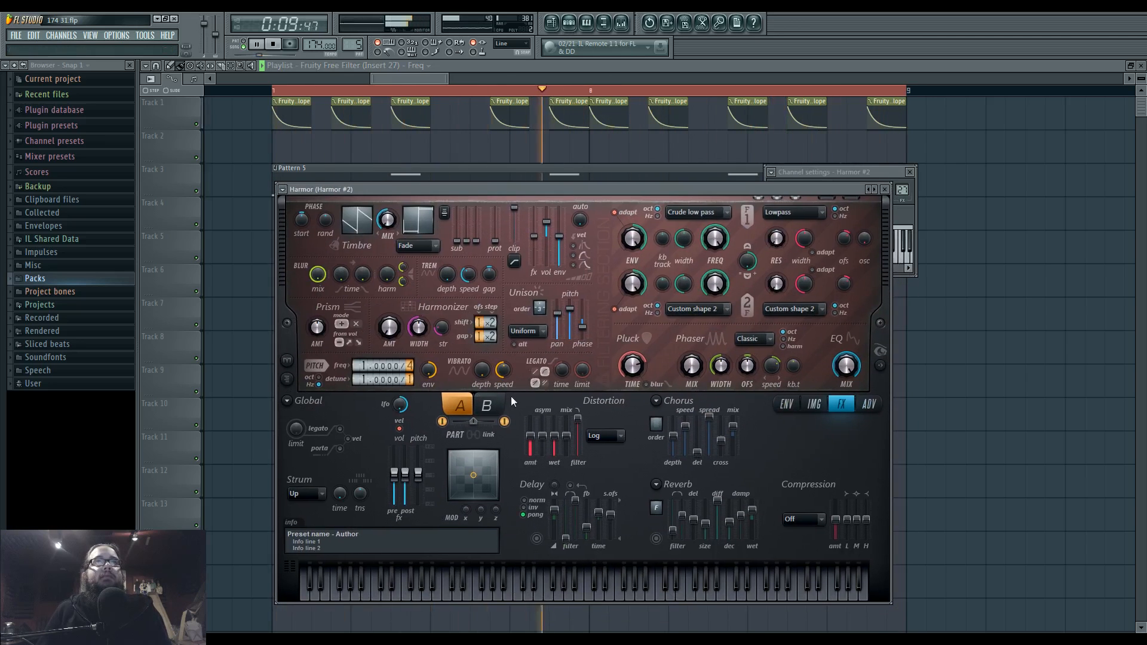
pyautogui.click(488, 405)
pyautogui.moveTo(559, 303); pyautogui.dragTo(559, 314)
pyautogui.moveTo(325, 221); pyautogui.dragTo(325, 198)
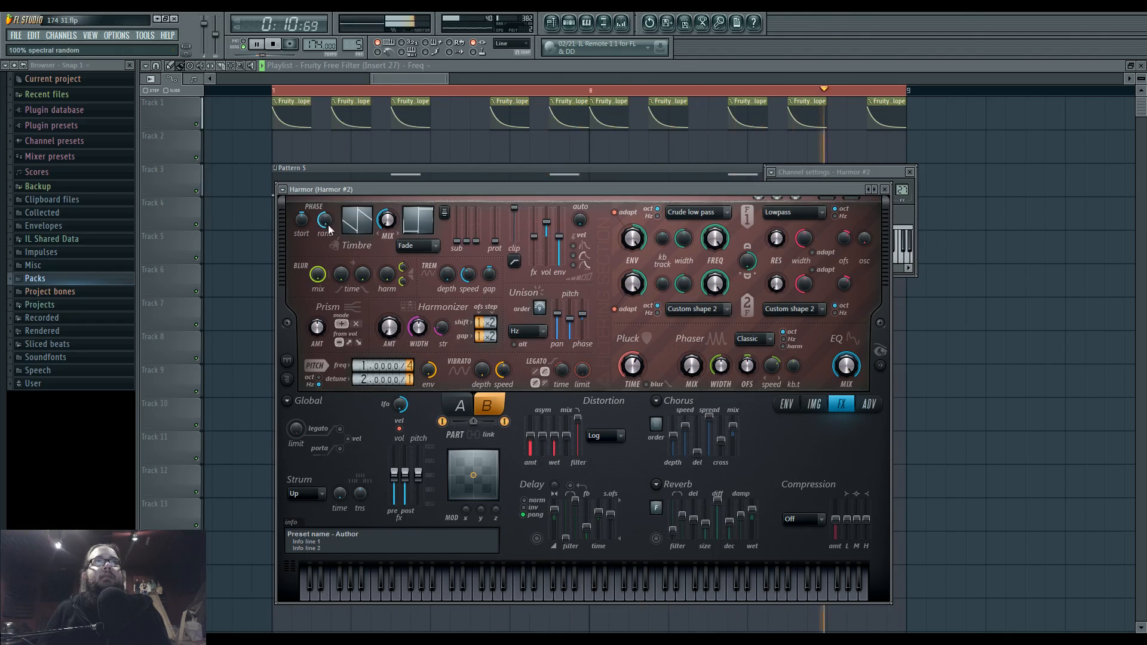
pyautogui.click(463, 408)
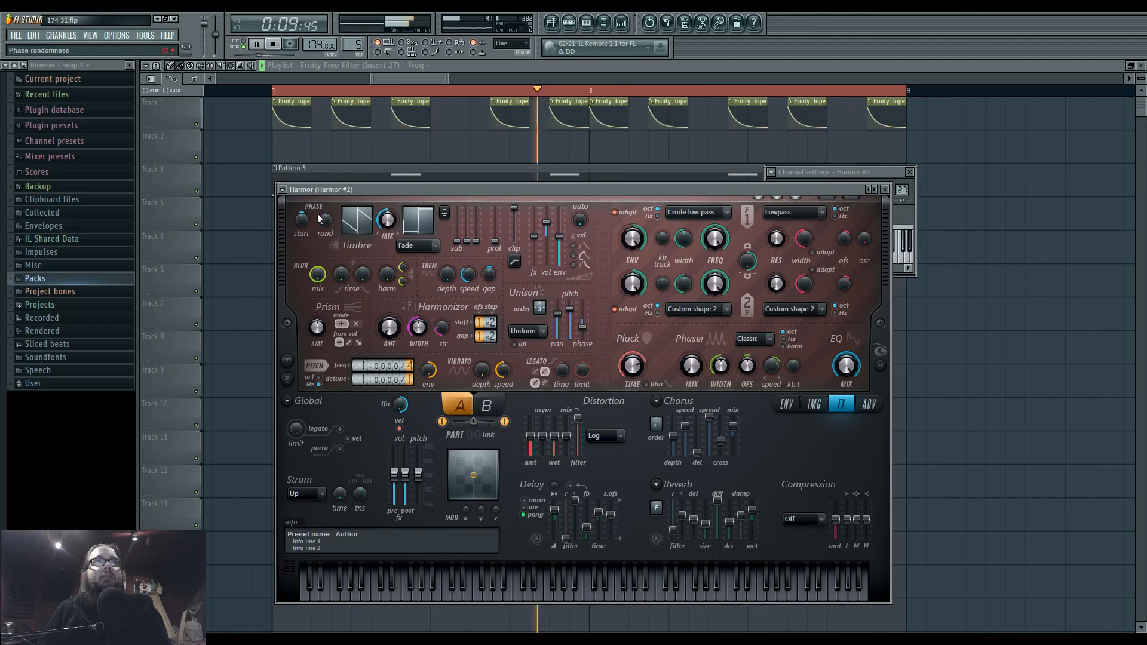
pyautogui.click(243, 203)
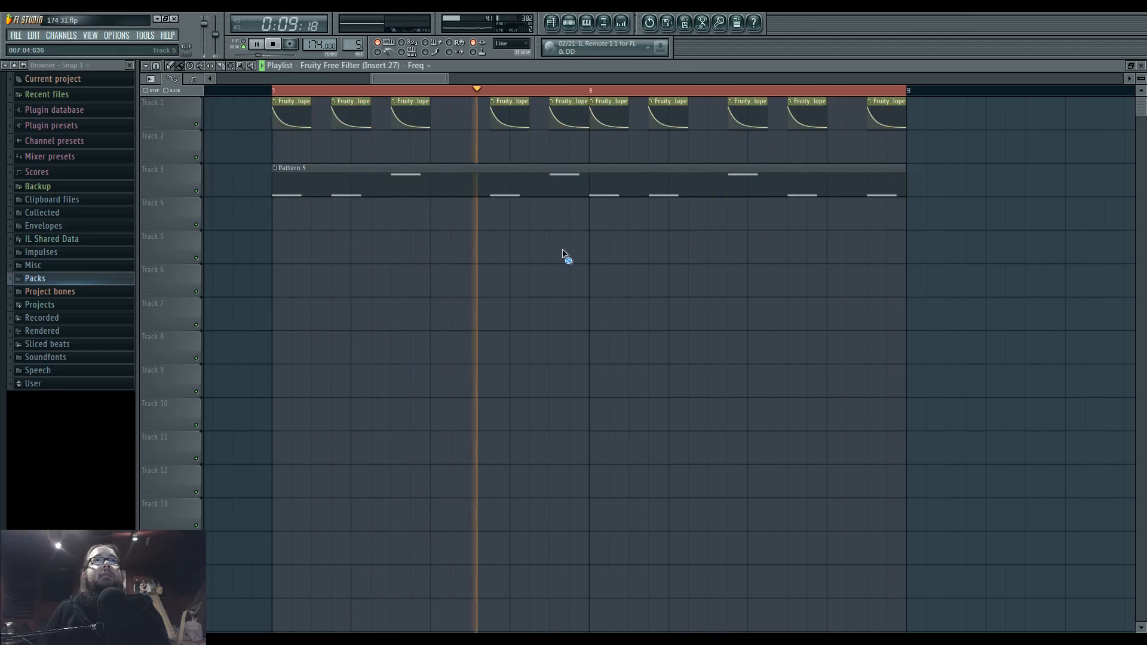
# - Open Pattern 5's piano roll for Harmor #2 and extend bar 2's second D4 note up to the following D5 note
pyautogui.press('space')
pyautogui.doubleClick(650, 192)
pyautogui.press('space')
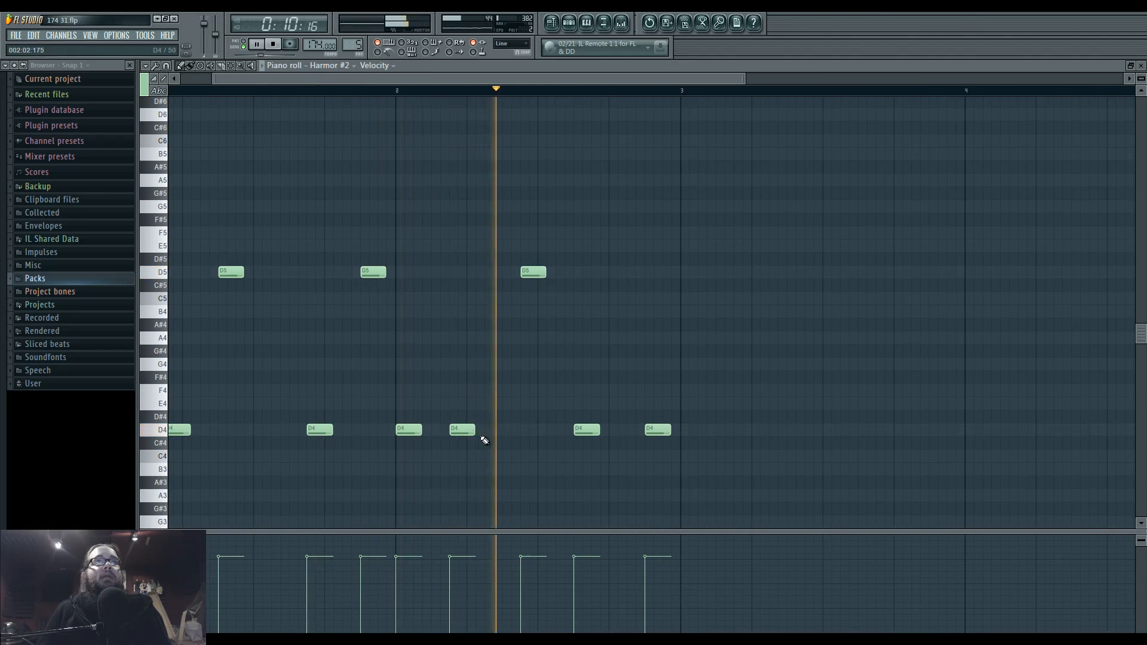
pyautogui.press('space')
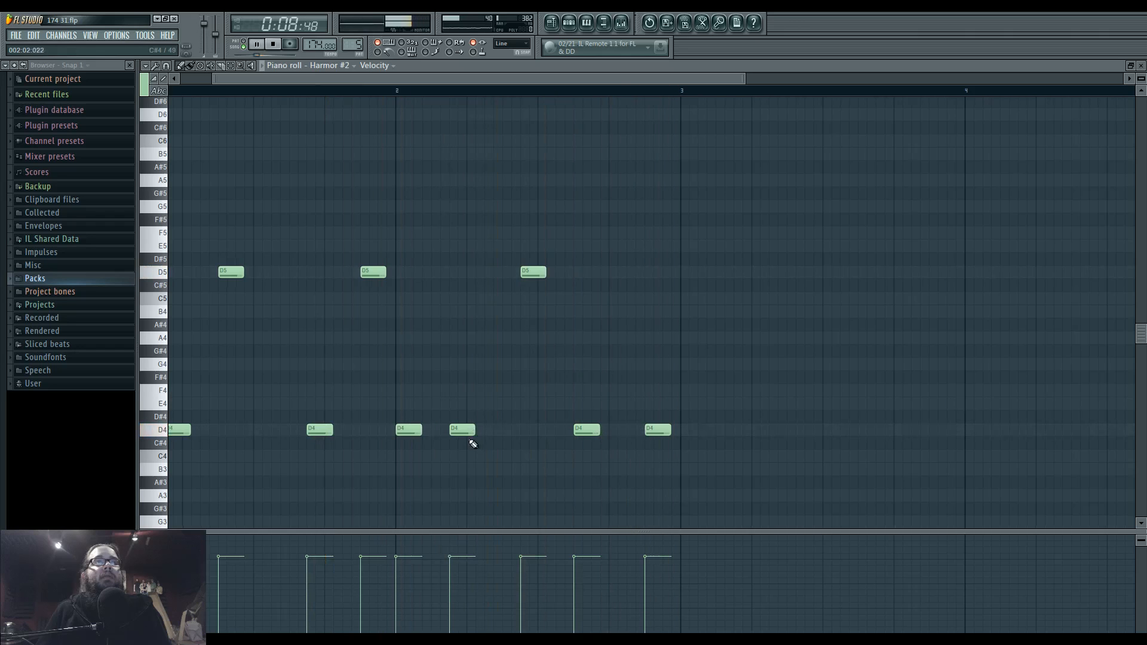
pyautogui.press('space')
pyautogui.moveTo(532, 430); pyautogui.dragTo(575, 433)
pyautogui.press('space')
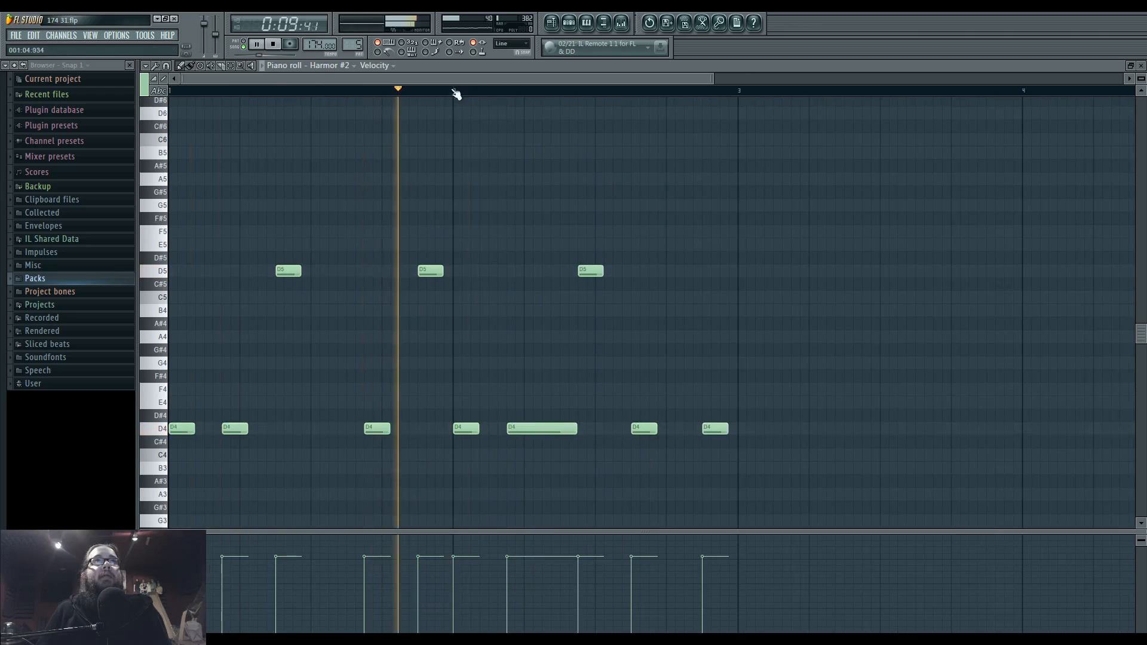
# - Replace the extended D4 note with four consecutive short D4 notes of 240 ticks each
pyautogui.press('space')
pyautogui.moveTo(576, 430); pyautogui.dragTo(520, 431)
pyautogui.click(549, 429)
pyautogui.click(566, 429)
pyautogui.press('space')
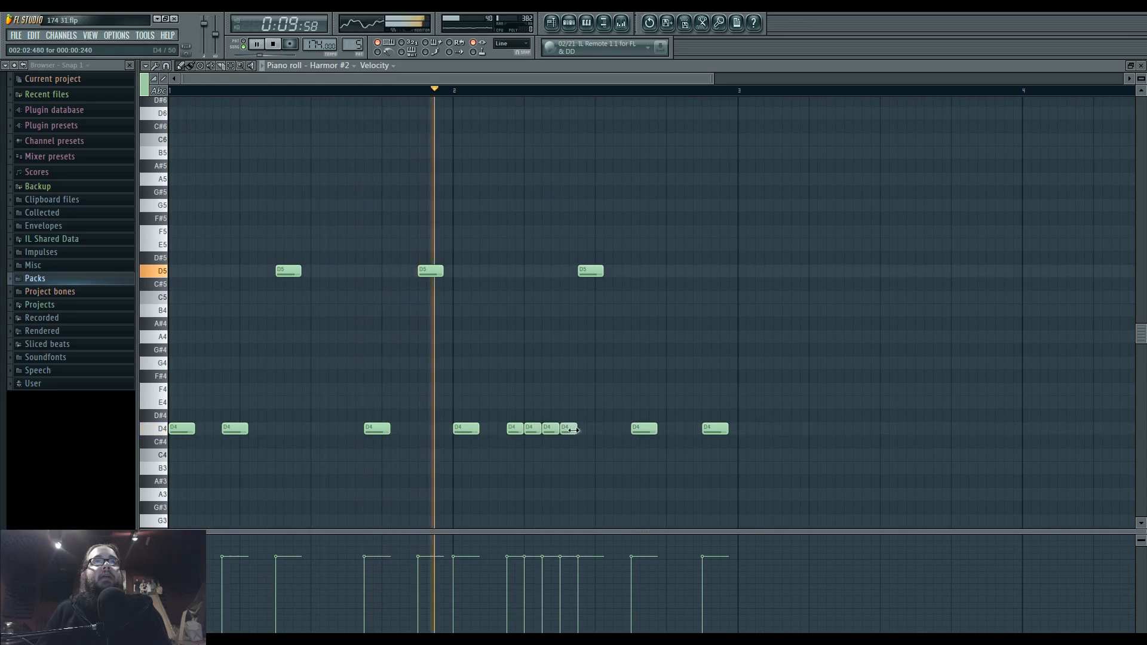
# - Make the filter automation clip at the four-note D4 run unique, extend it over the run, and give it four downward sweeps
pyautogui.press('F5')
pyautogui.press('space')
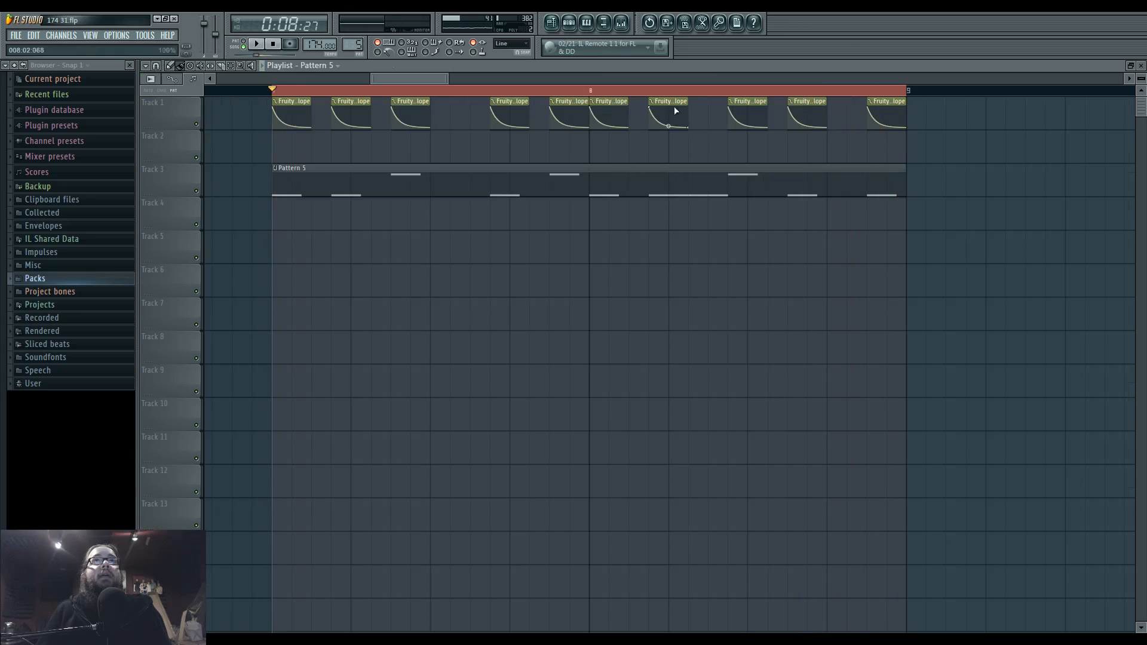
pyautogui.click(651, 103)
pyautogui.click(671, 163)
pyautogui.moveTo(687, 105); pyautogui.dragTo(720, 108)
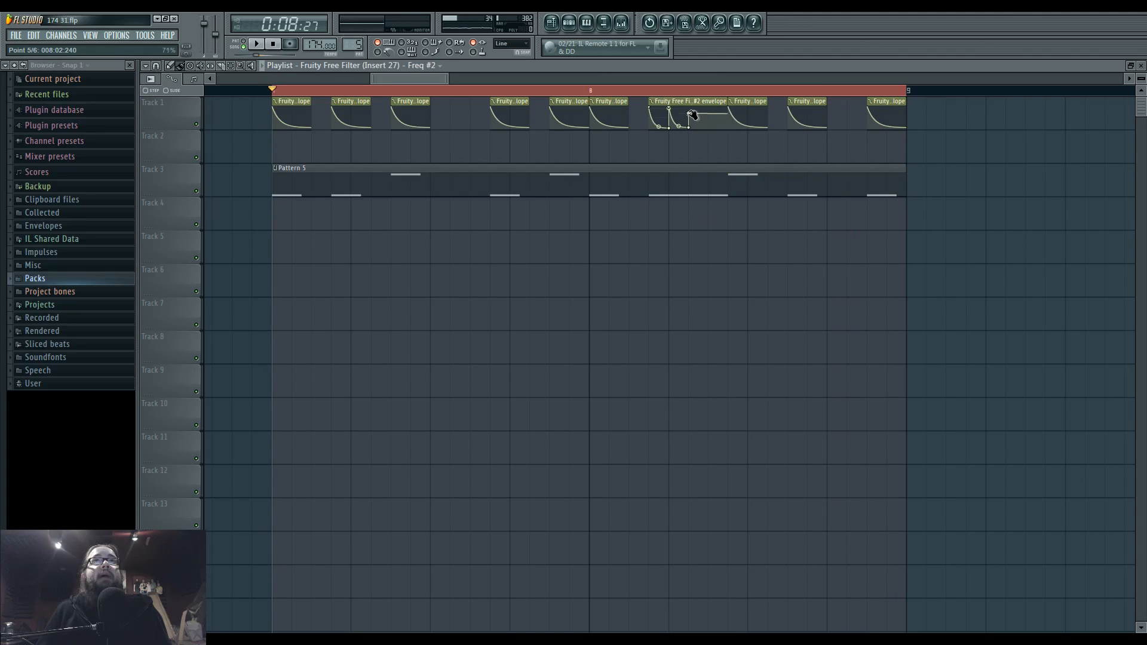
pyautogui.moveTo(714, 128); pyautogui.dragTo(710, 107)
pyautogui.press('space')
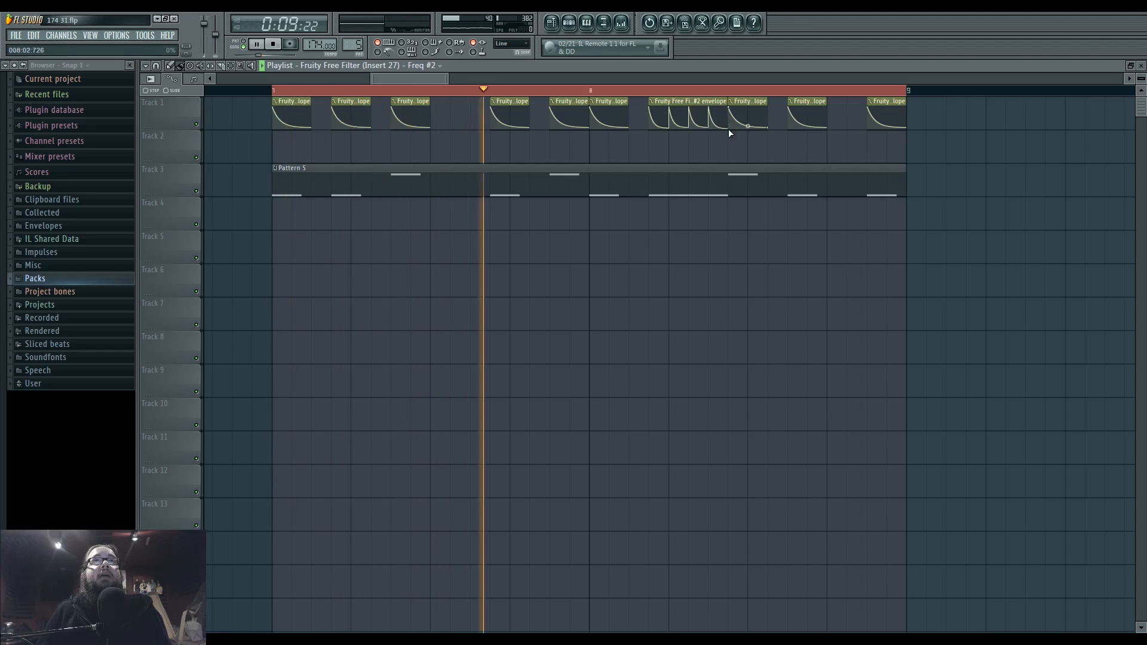
# - Lower the later peaks of the four-sweep filter automation, bringing the third peak to about 79%
pyautogui.scroll(2, 712, 146)
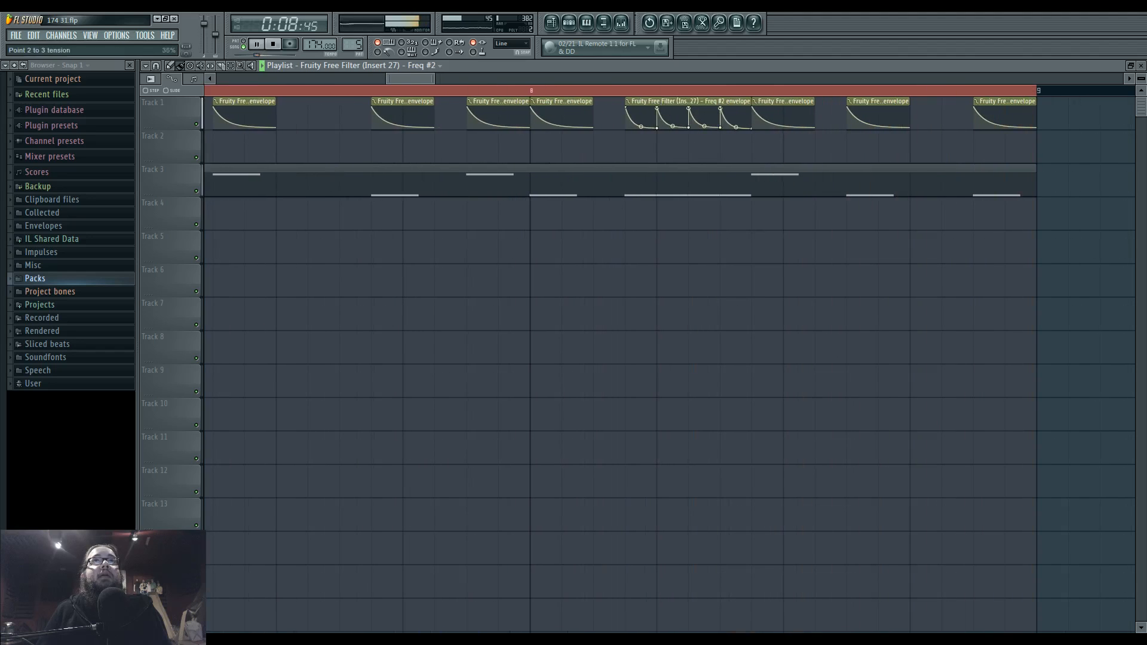
pyautogui.moveTo(690, 108); pyautogui.dragTo(693, 113)
pyautogui.press('space')
pyautogui.press('space')
pyautogui.moveTo(723, 120); pyautogui.dragTo(722, 110)
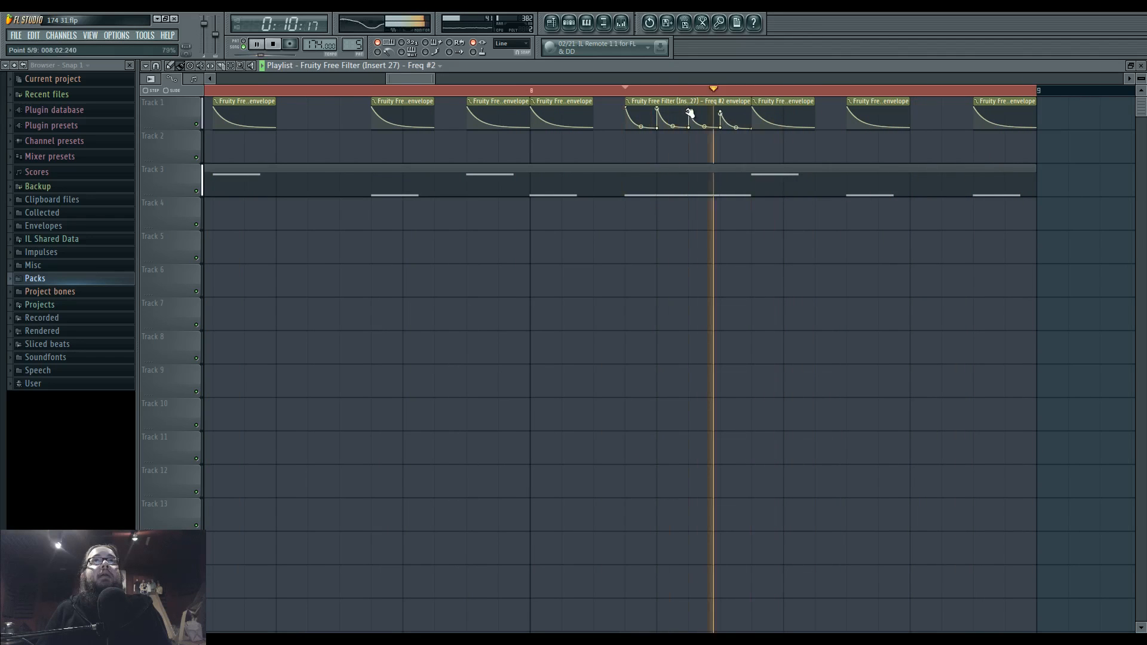
# - Move the Pattern 2 clip to bar 7 on Track 4, directly beneath Pattern 5
pyautogui.scroll(-5, 619, 100)
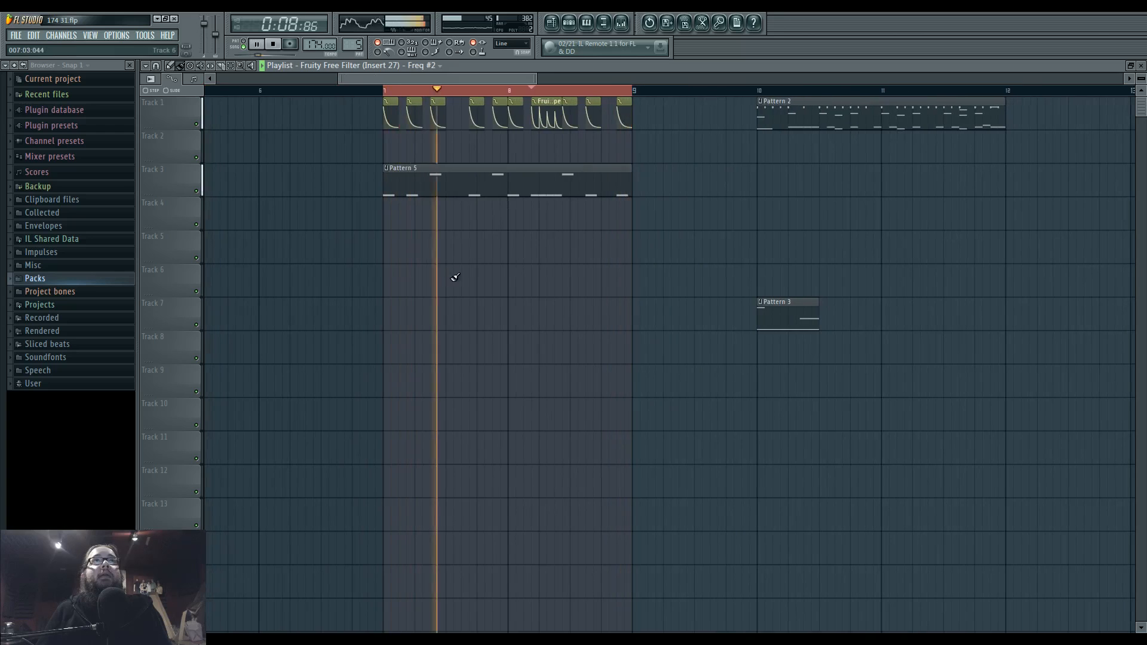
pyautogui.click(622, 24)
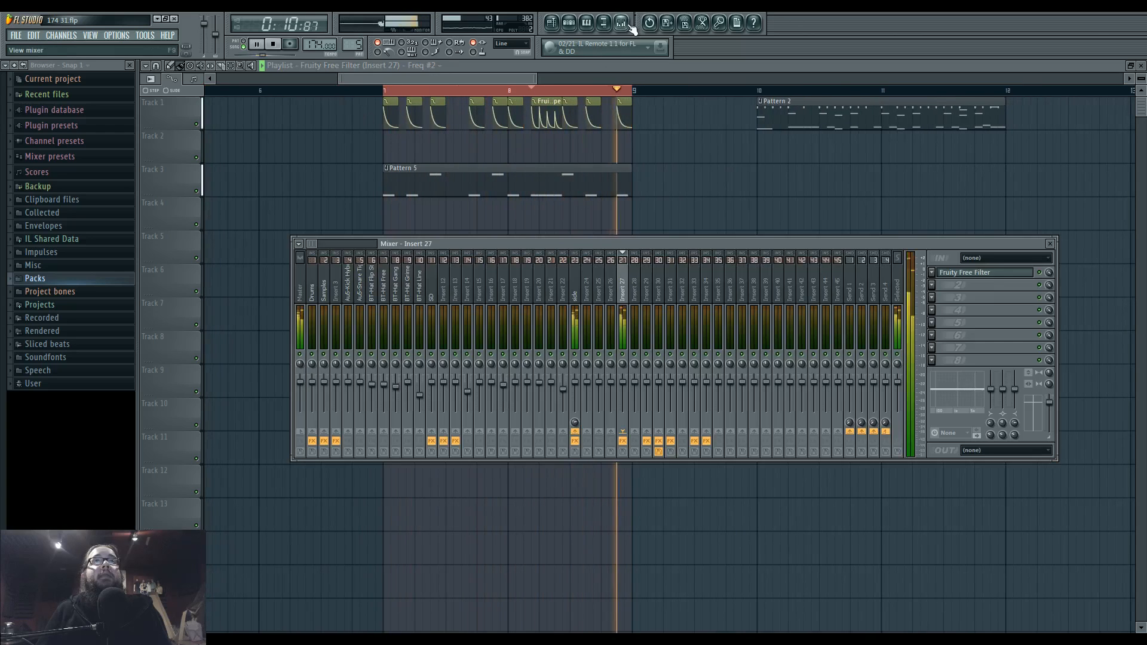
pyautogui.click(622, 24)
pyautogui.moveTo(777, 124); pyautogui.dragTo(397, 225)
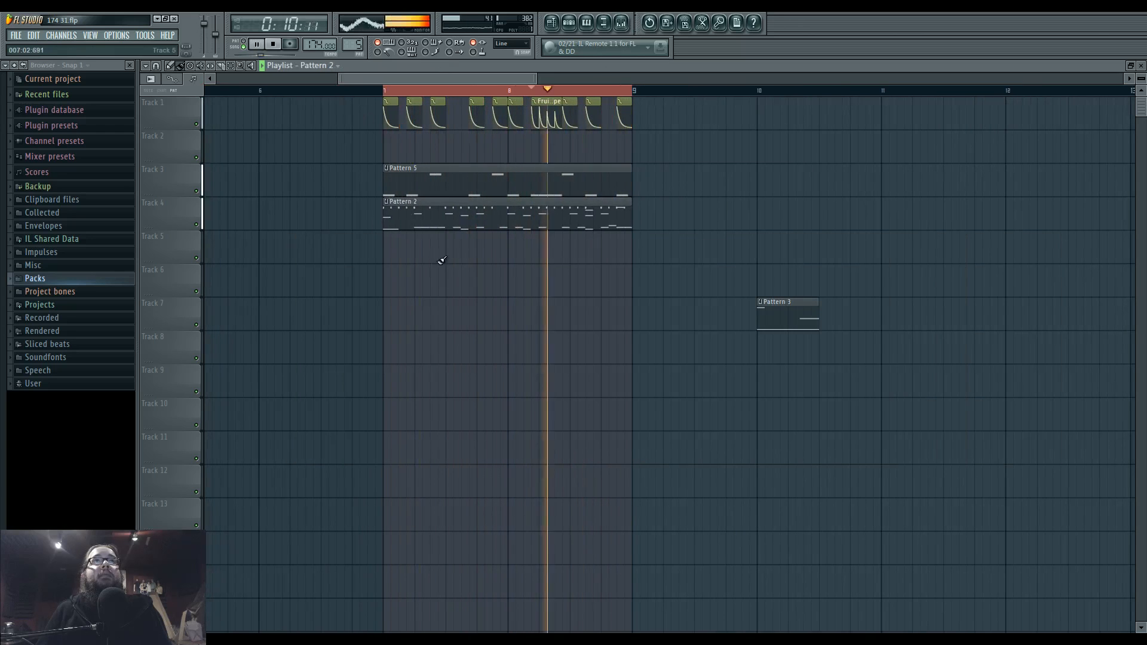
# - Open both Fruity Limiters on the side insert to examine how they react during playback
pyautogui.press('F9')
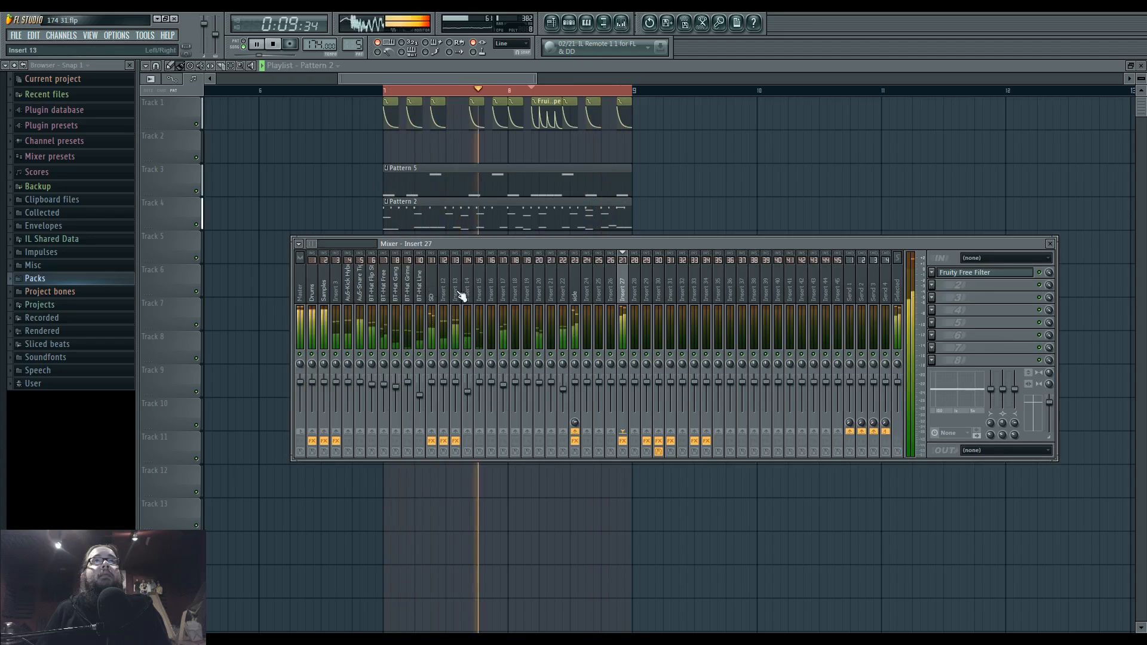
pyautogui.click(575, 297)
pyautogui.click(961, 272)
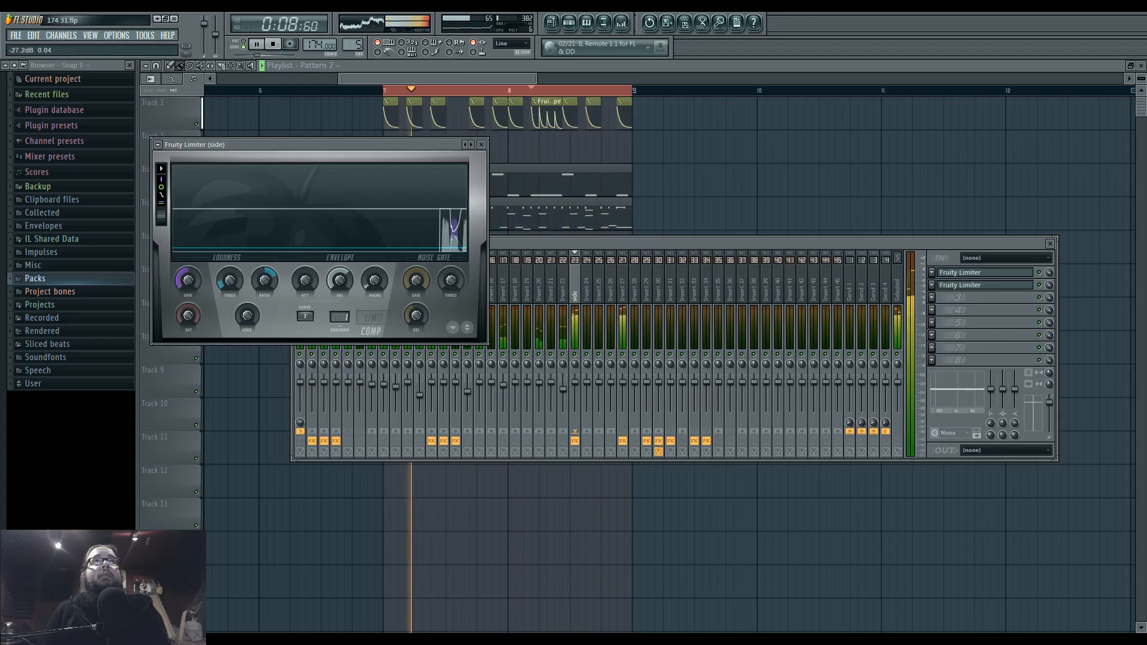
pyautogui.click(962, 285)
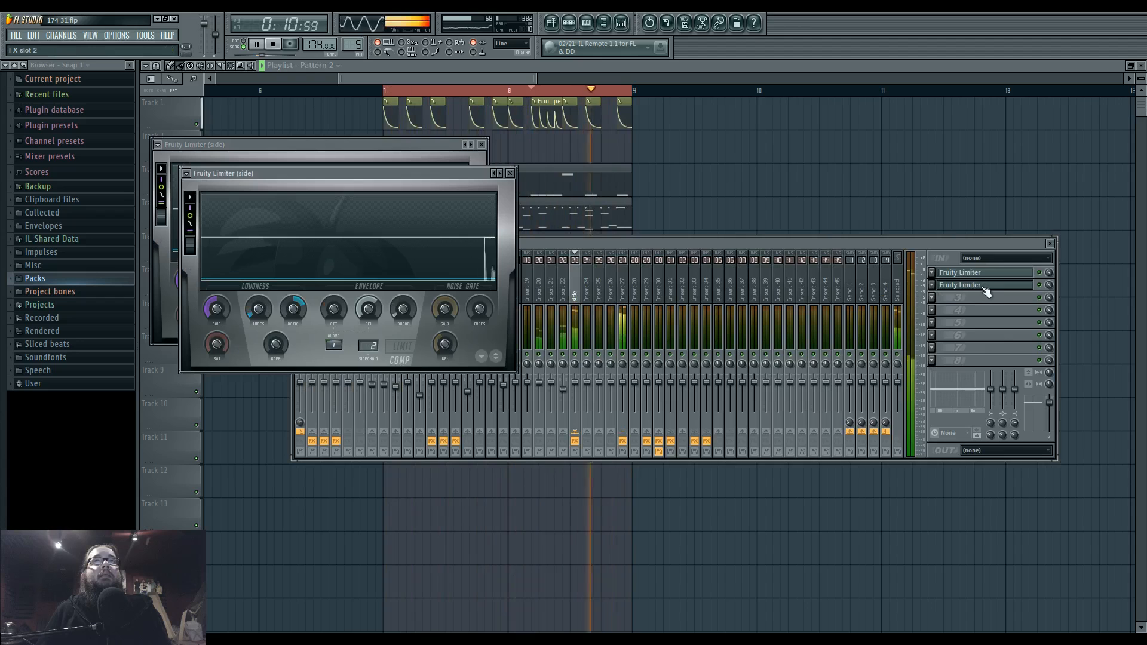
pyautogui.click(588, 245)
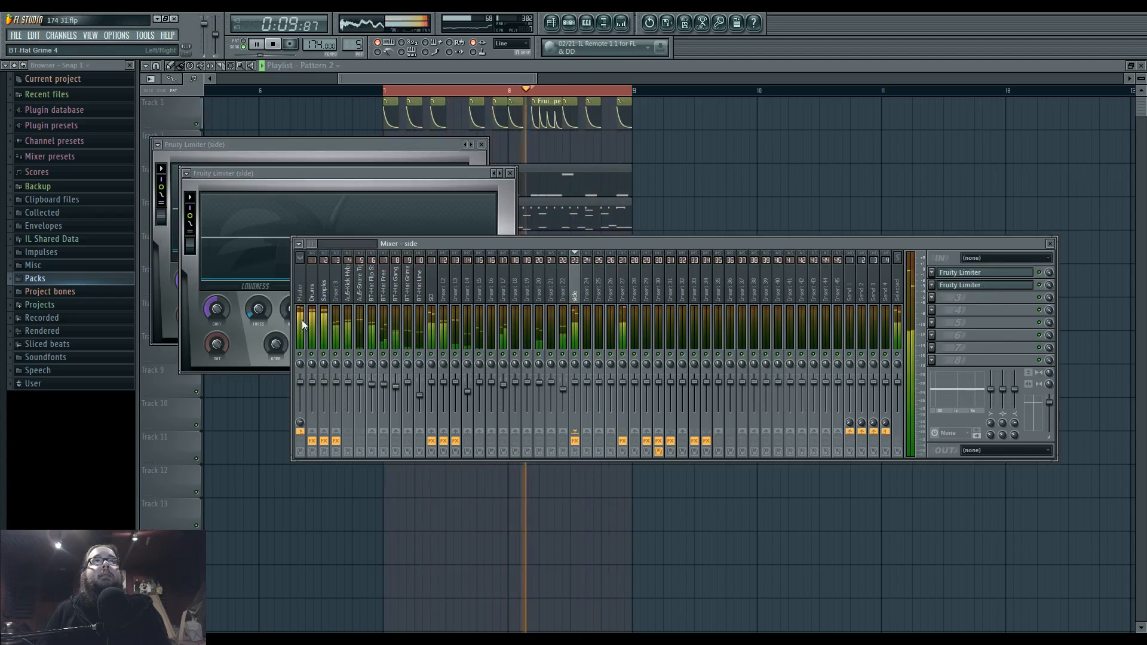
# - Load Maximus in the Master's first effect slot, choose a preset for it, and position its window over the mixer
pyautogui.click(300, 324)
pyautogui.press('space')
pyautogui.click(931, 273)
pyautogui.moveTo(947, 285)
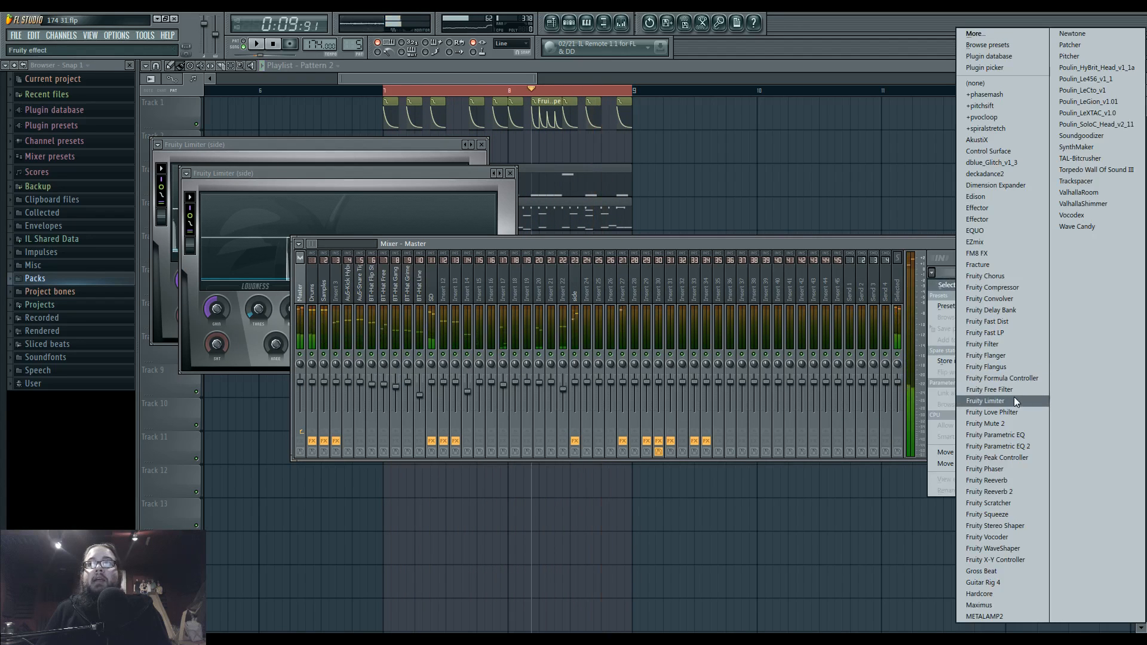
pyautogui.click(1001, 604)
pyautogui.rightClick(503, 145)
pyautogui.click(527, 241)
pyautogui.moveTo(439, 147); pyautogui.dragTo(730, 205)
# - Play the loop through Maximus on the Master and inspect its band settings, ending on the high band
pyautogui.press('space')
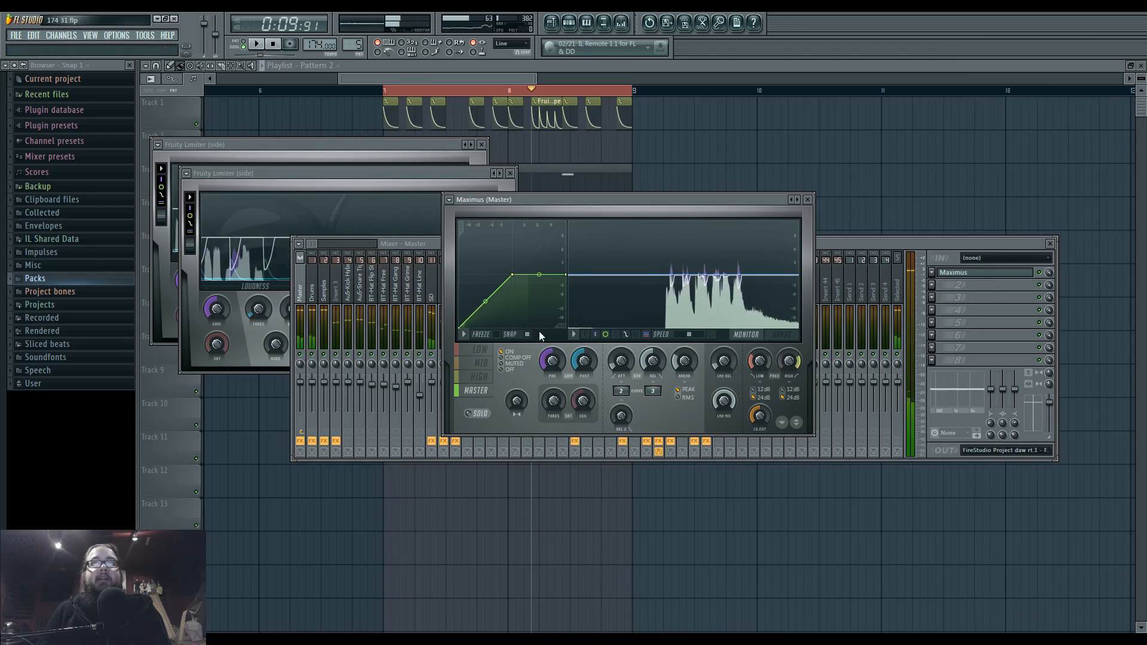
pyautogui.press('space')
pyautogui.click(484, 351)
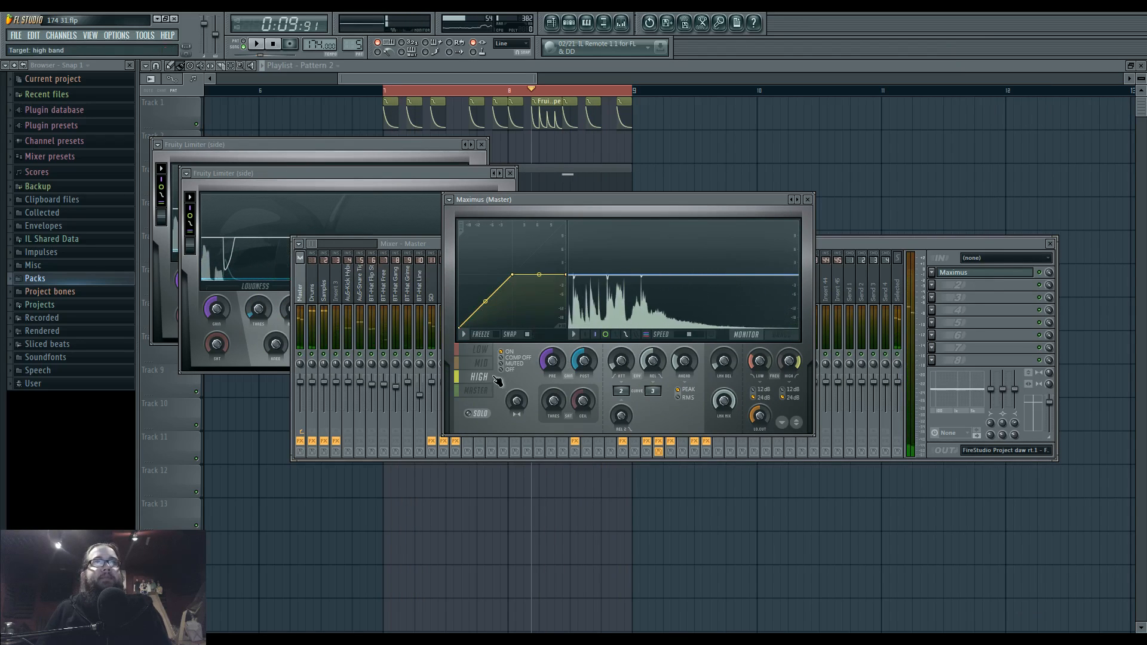
pyautogui.click(480, 376)
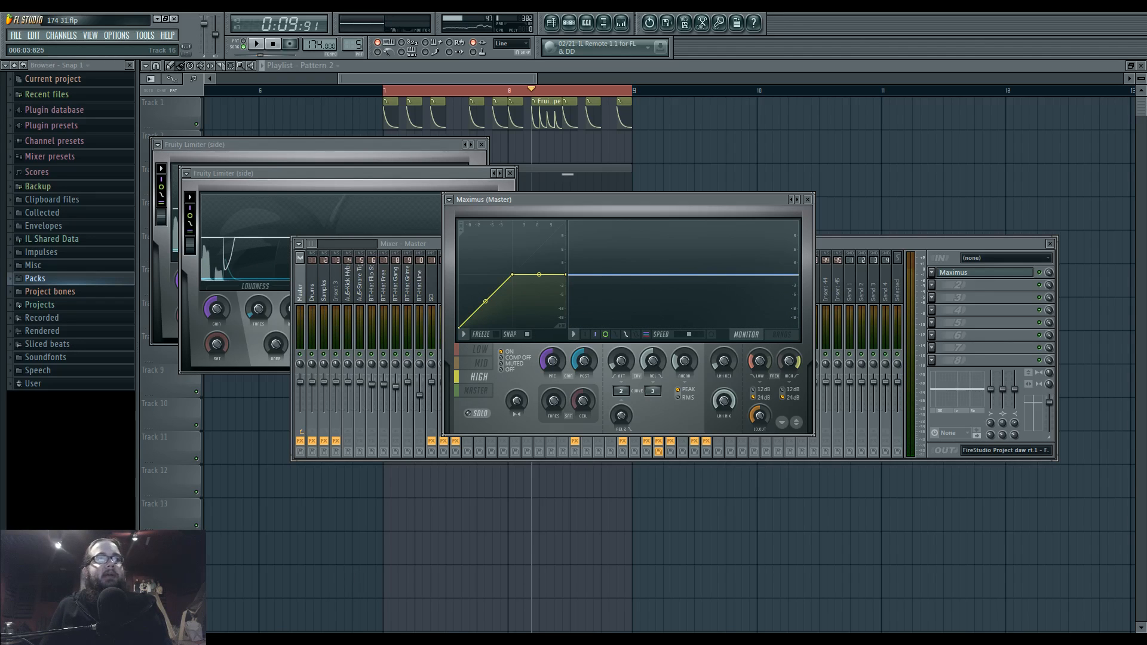
# - Switch to the Ustream chat window in Firefox, read the latest messages, and minimize it
pyautogui.hotkey('alt', 'Tab')
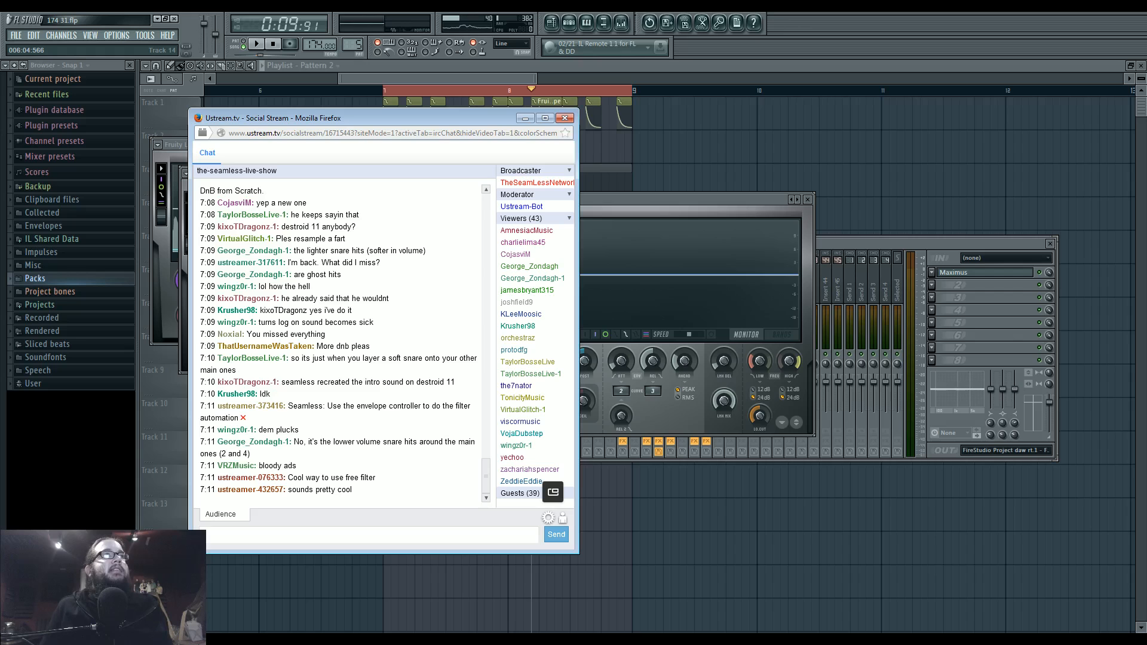
pyautogui.moveTo(484, 481)
pyautogui.mouseDown()
pyautogui.moveTo(489, 422)
pyautogui.moveTo(487, 494)
pyautogui.mouseUp()
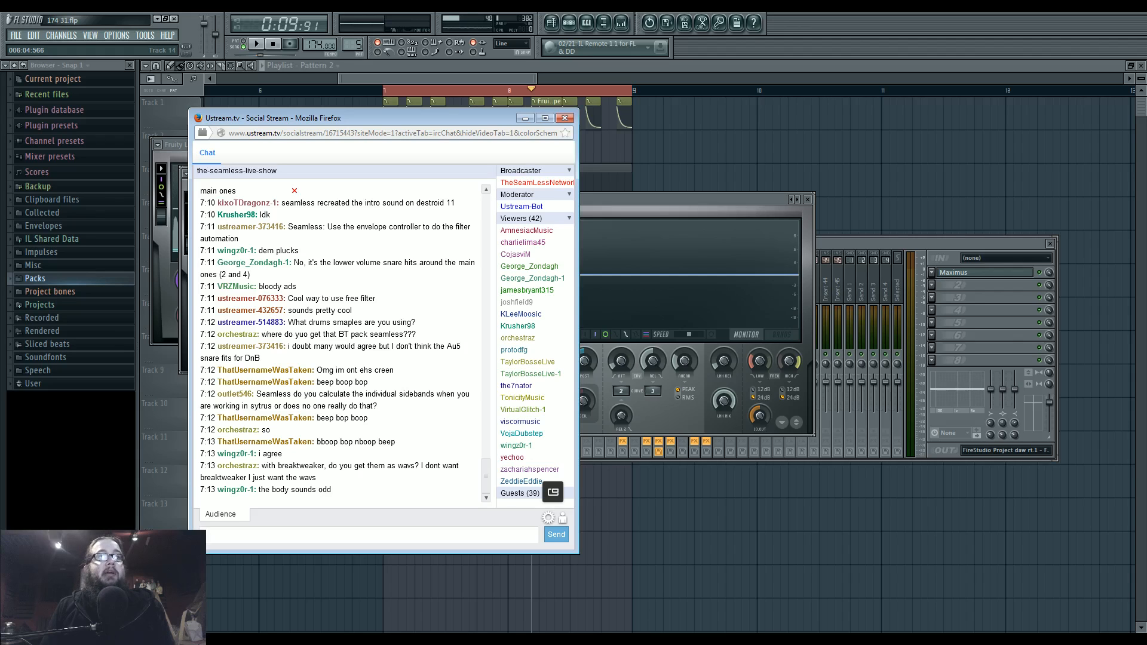
pyautogui.click(525, 118)
# - Close all open plugin windows during playback, bring the mixer back, and stop the song
pyautogui.click(850, 246)
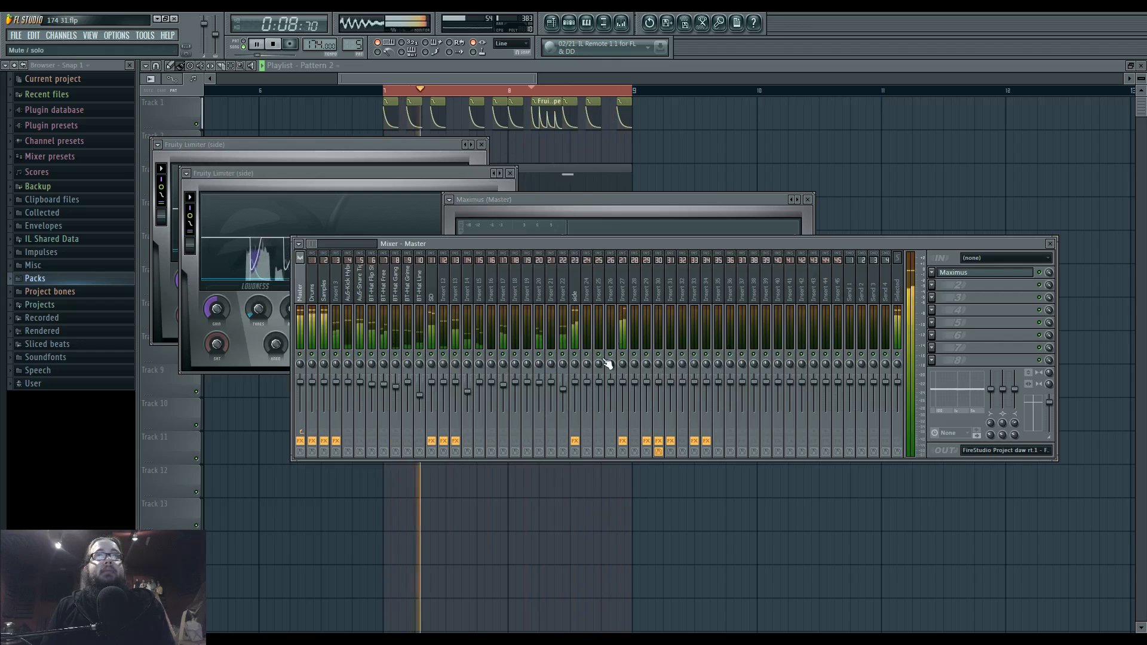
pyautogui.press('F12')
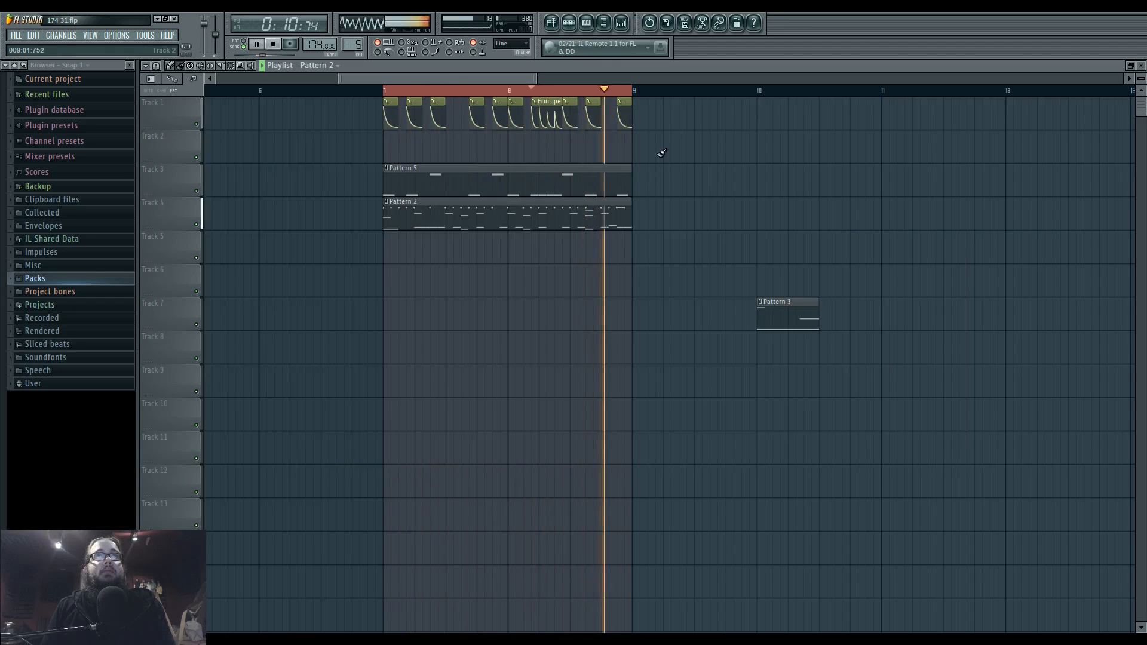
pyautogui.click(621, 22)
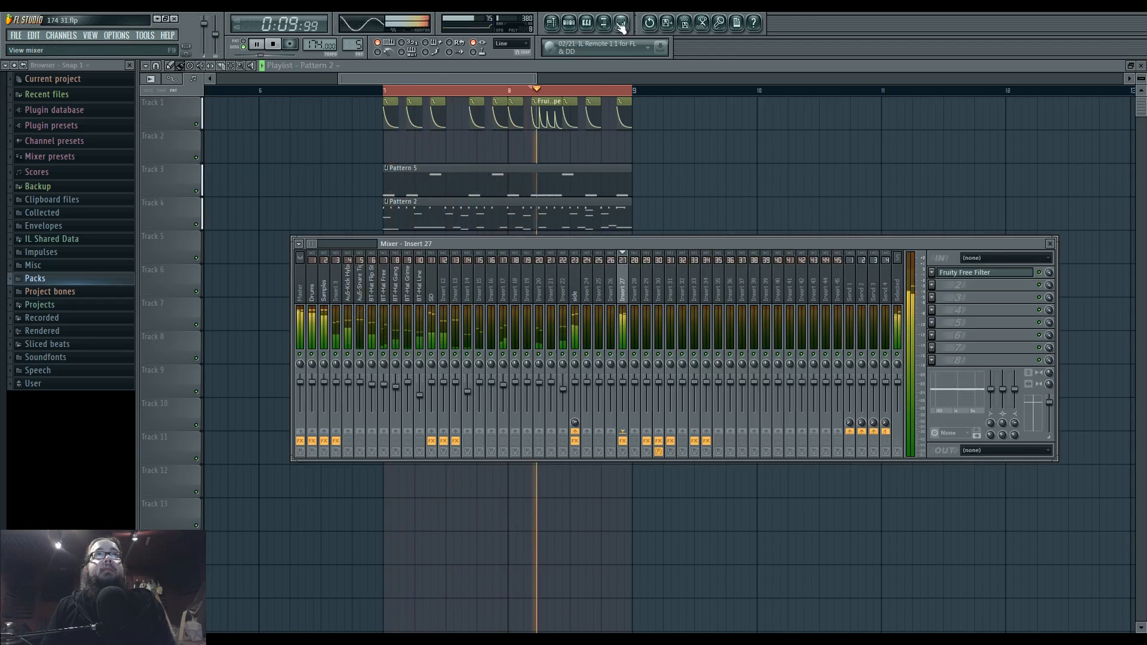
pyautogui.press('space')
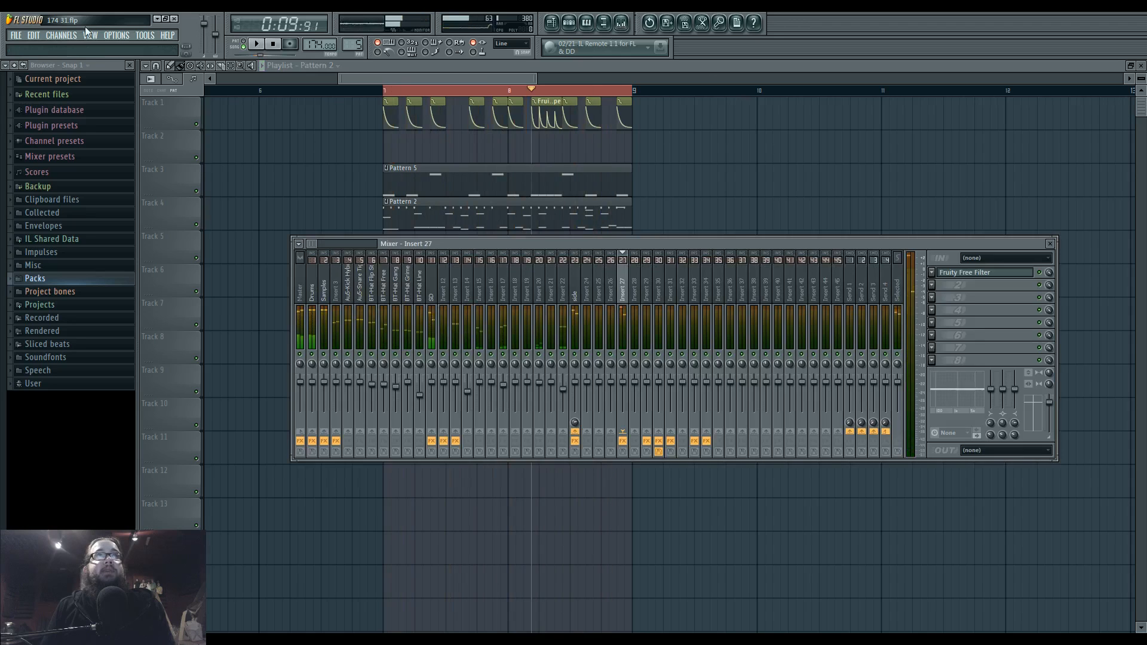
# - Set the project's timebase (PPQ) to 144 in the general project settings
pyautogui.click(111, 35)
pyautogui.moveTo(142, 34)
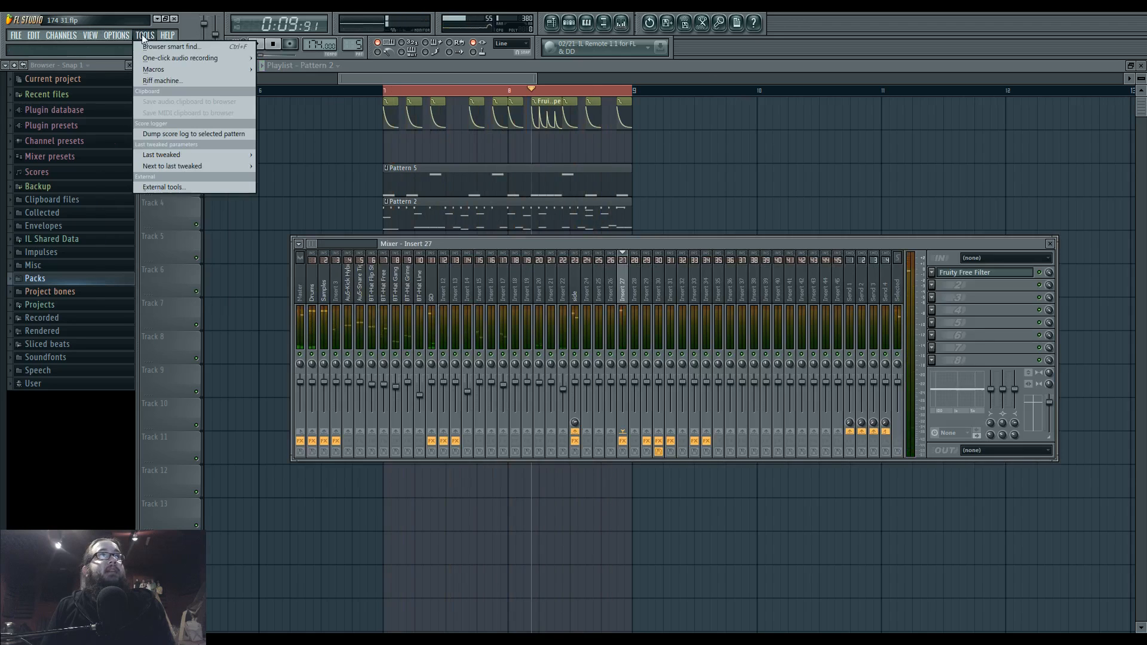
pyautogui.moveTo(20, 37)
pyautogui.moveTo(106, 34)
pyautogui.click(129, 67)
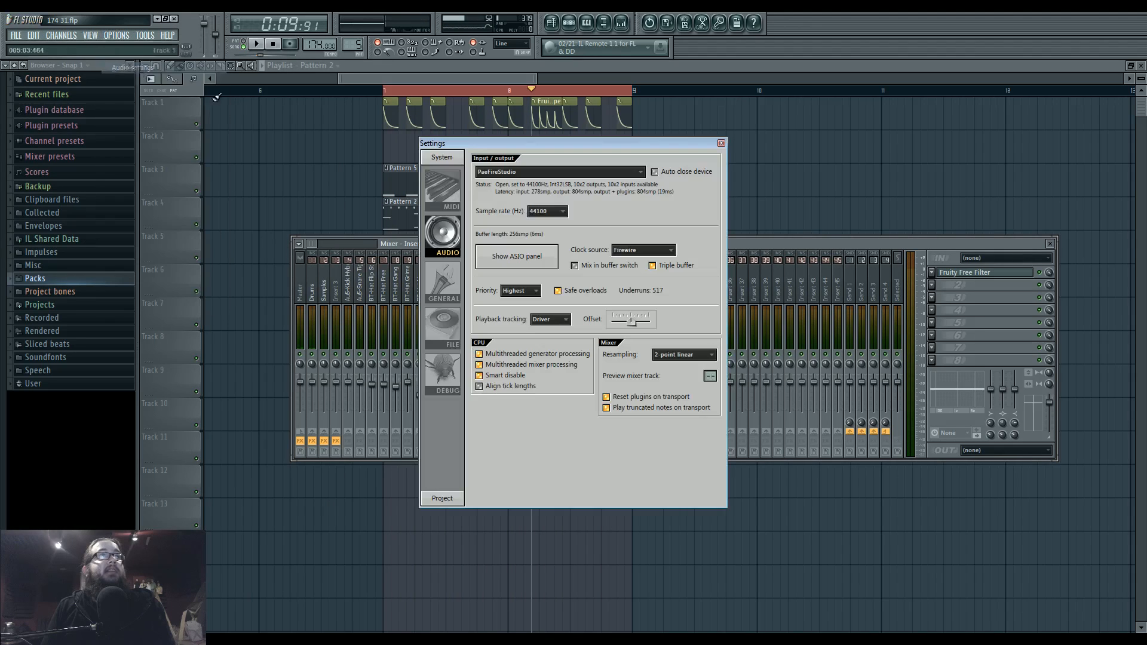
pyautogui.click(443, 497)
pyautogui.click(539, 223)
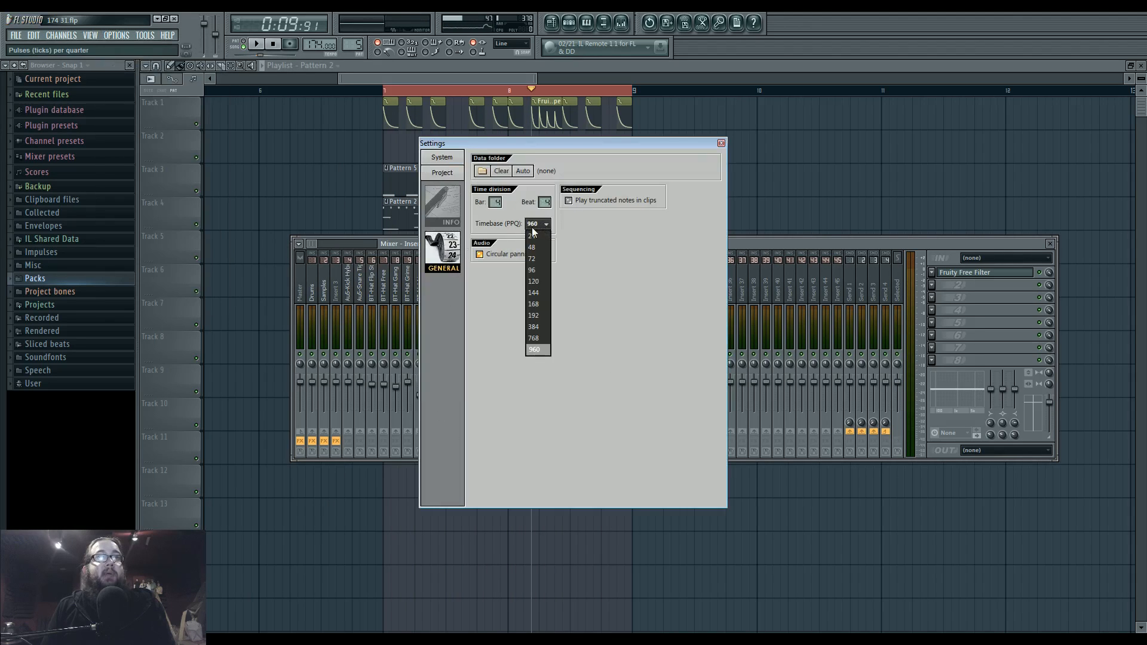
pyautogui.click(544, 298)
pyautogui.click(721, 142)
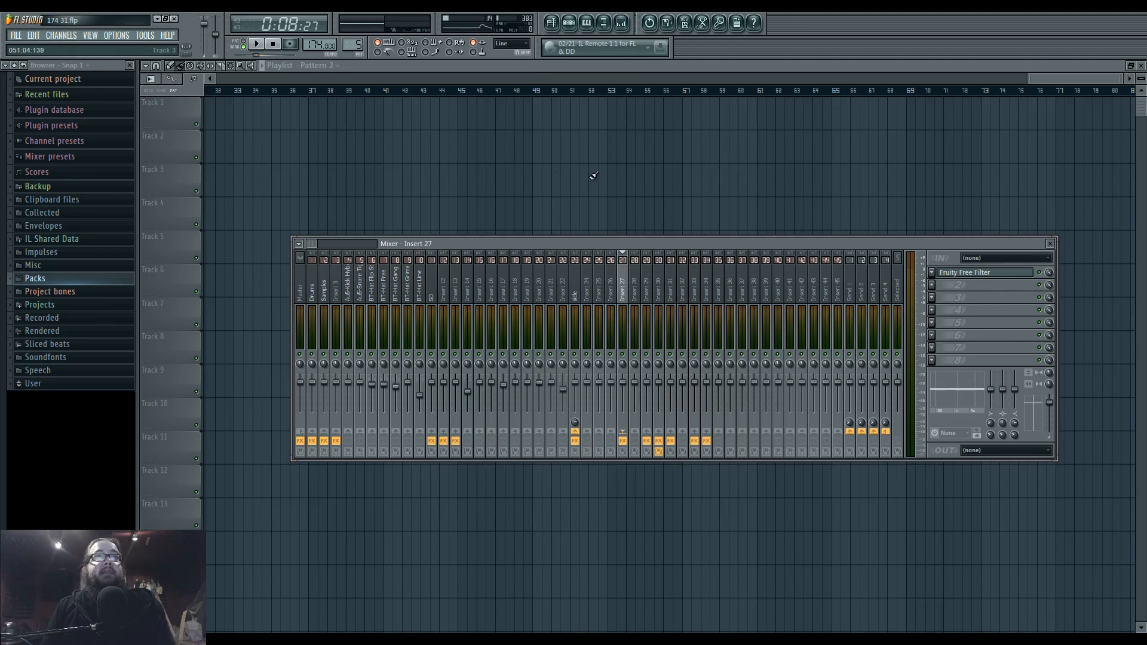
# - Play the looped bars 7 and 8 at the new timebase and select the side insert in the mixer
pyautogui.press('F9')
pyautogui.click(528, 79)
pyautogui.press('space')
pyautogui.scroll(6, 392, 310)
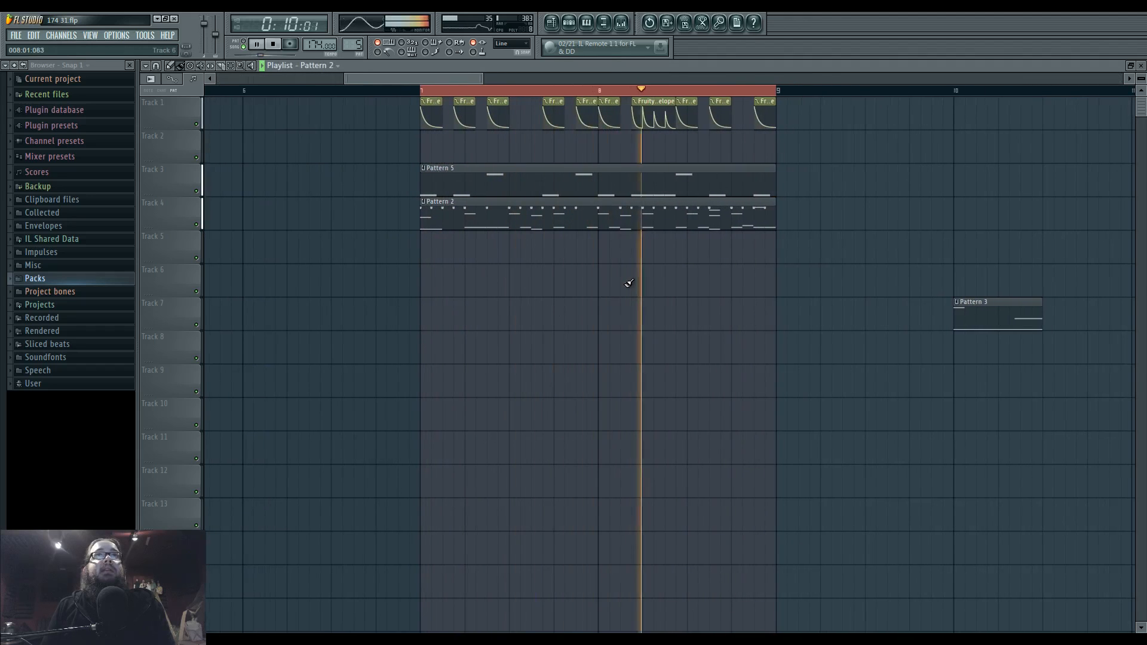
pyautogui.click(621, 24)
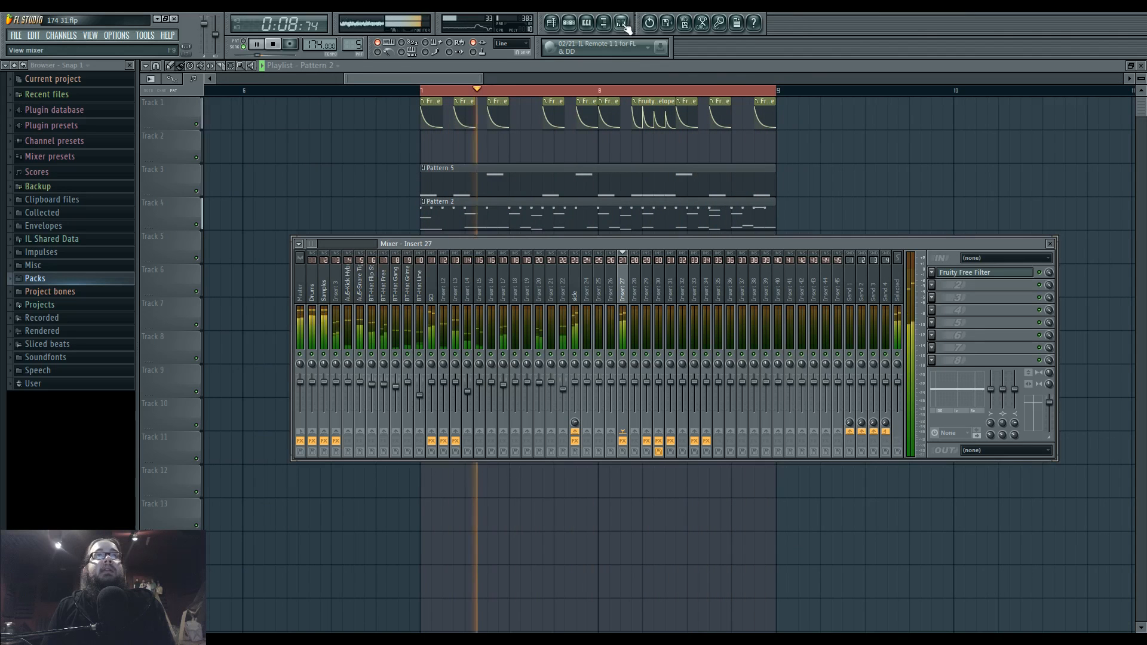
pyautogui.click(576, 293)
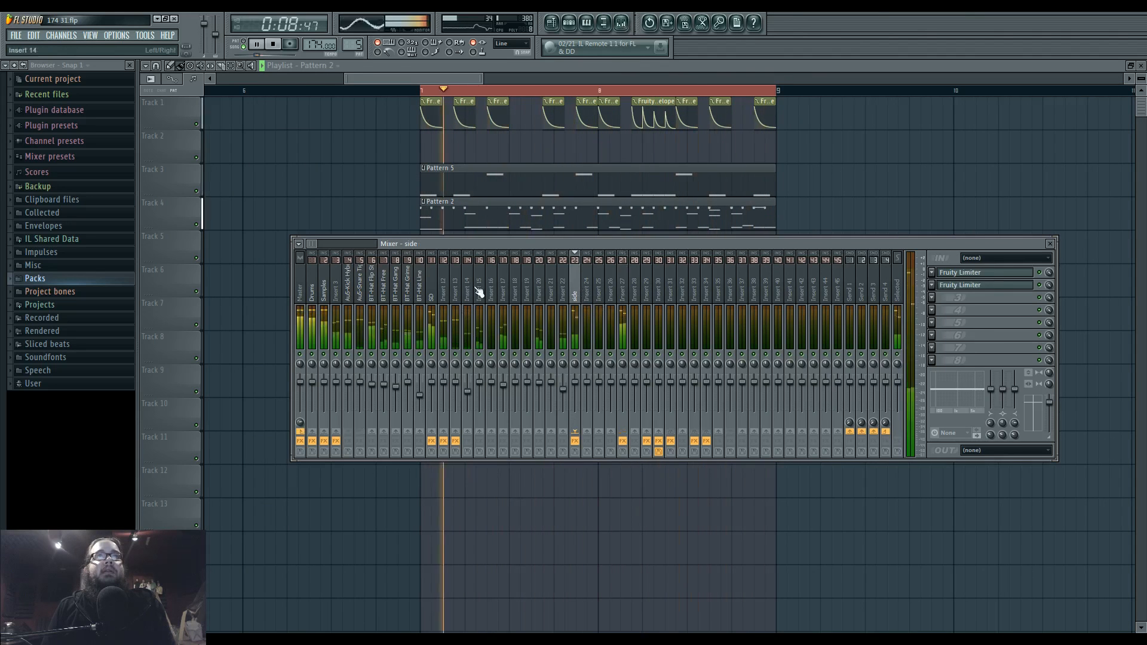
# - Open Superior Drummer 2, adjust the ride cymbal's pitch, and enable its envelope with a release of about 7.0%
pyautogui.click(571, 27)
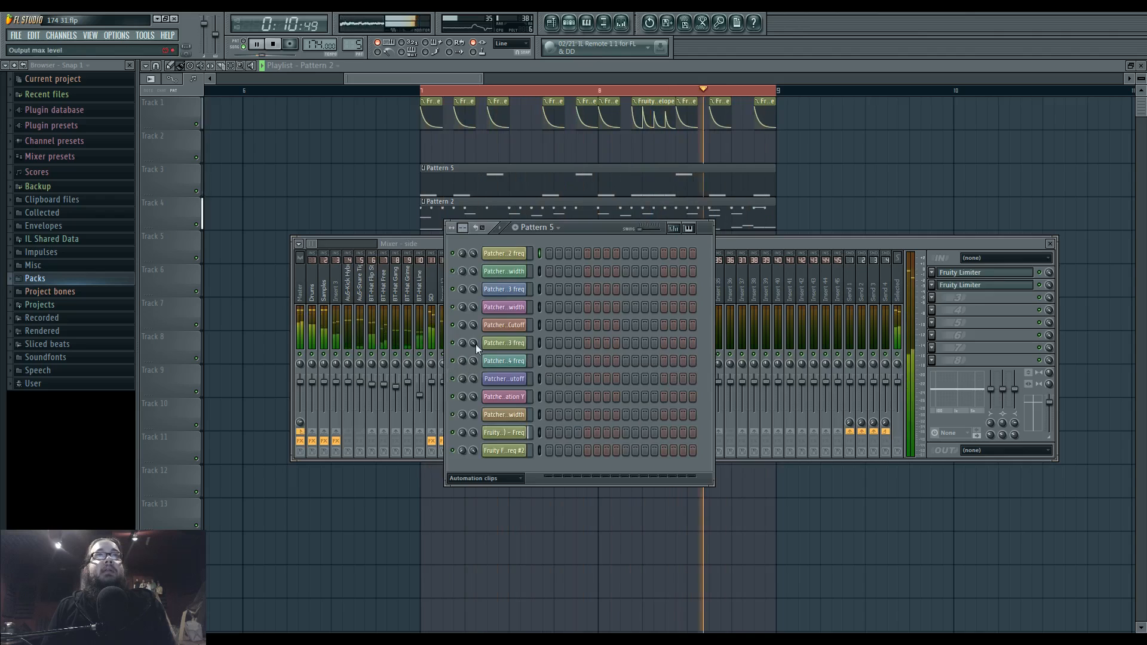
pyautogui.click(504, 289)
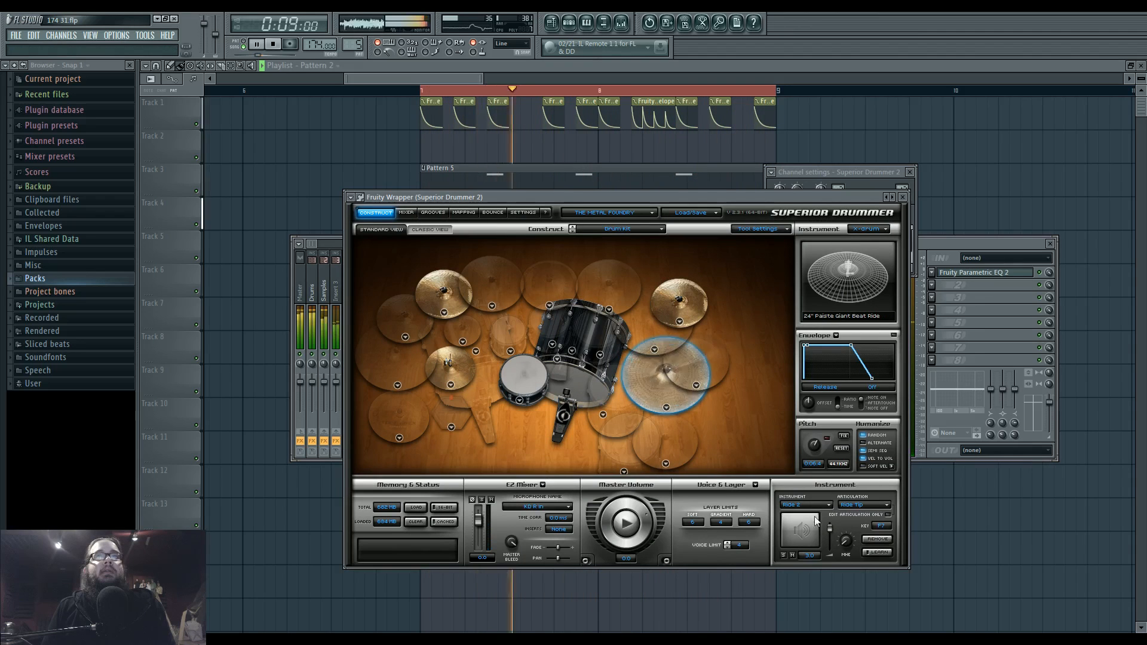
pyautogui.moveTo(814, 447); pyautogui.dragTo(815, 449)
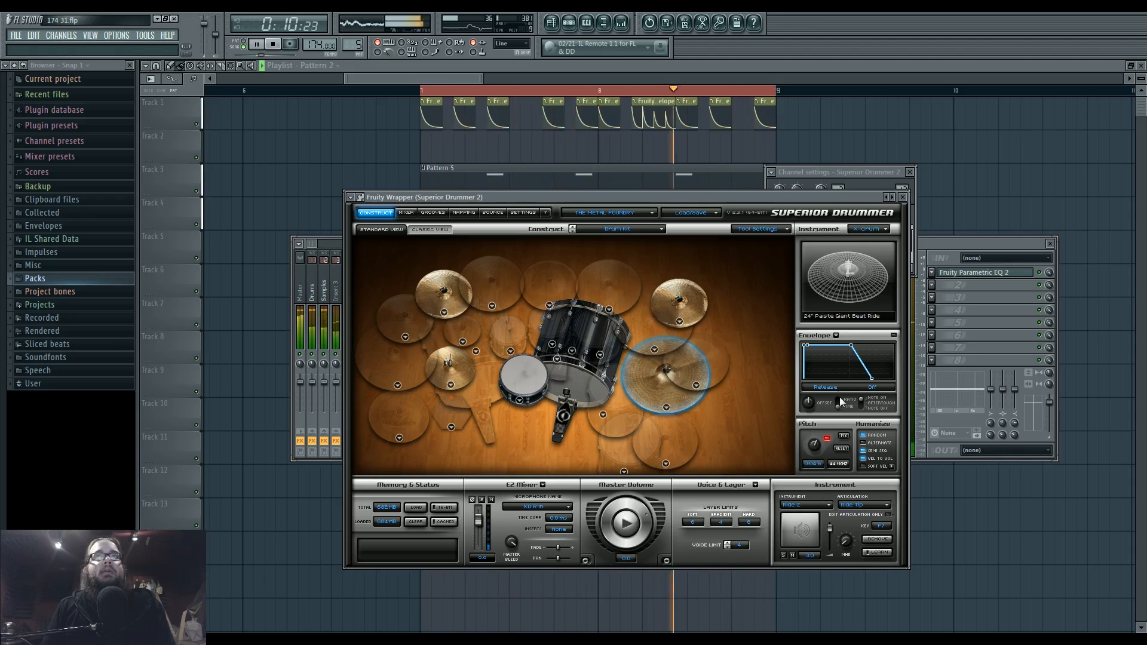
pyautogui.moveTo(872, 378); pyautogui.dragTo(859, 383)
pyautogui.click(894, 335)
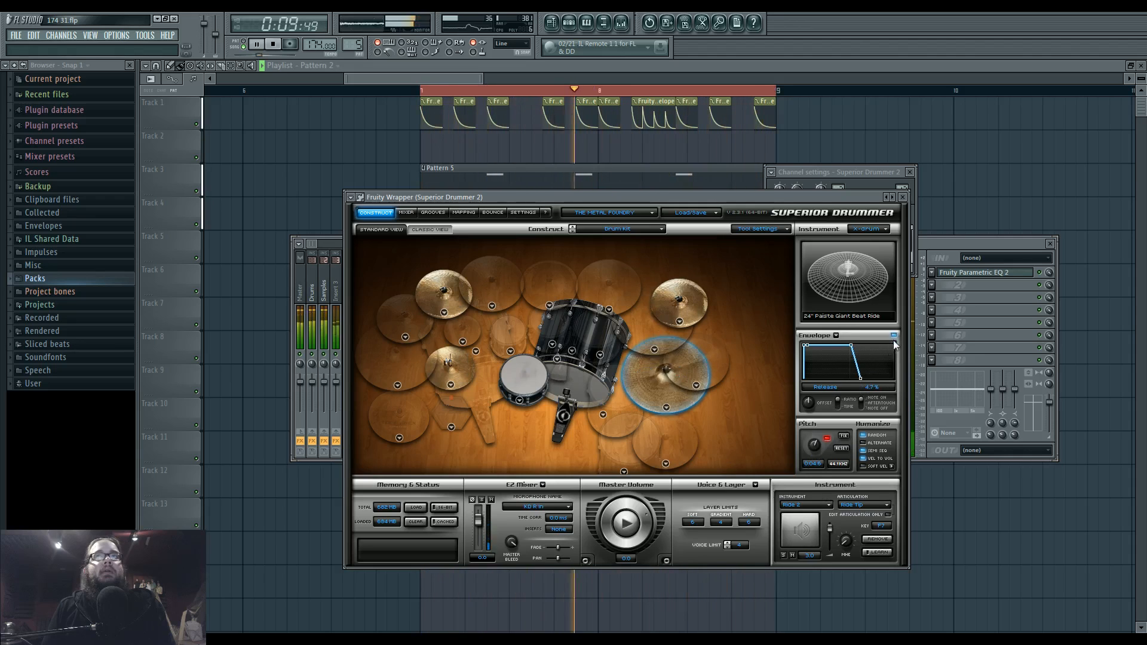
pyautogui.moveTo(861, 379); pyautogui.dragTo(862, 379)
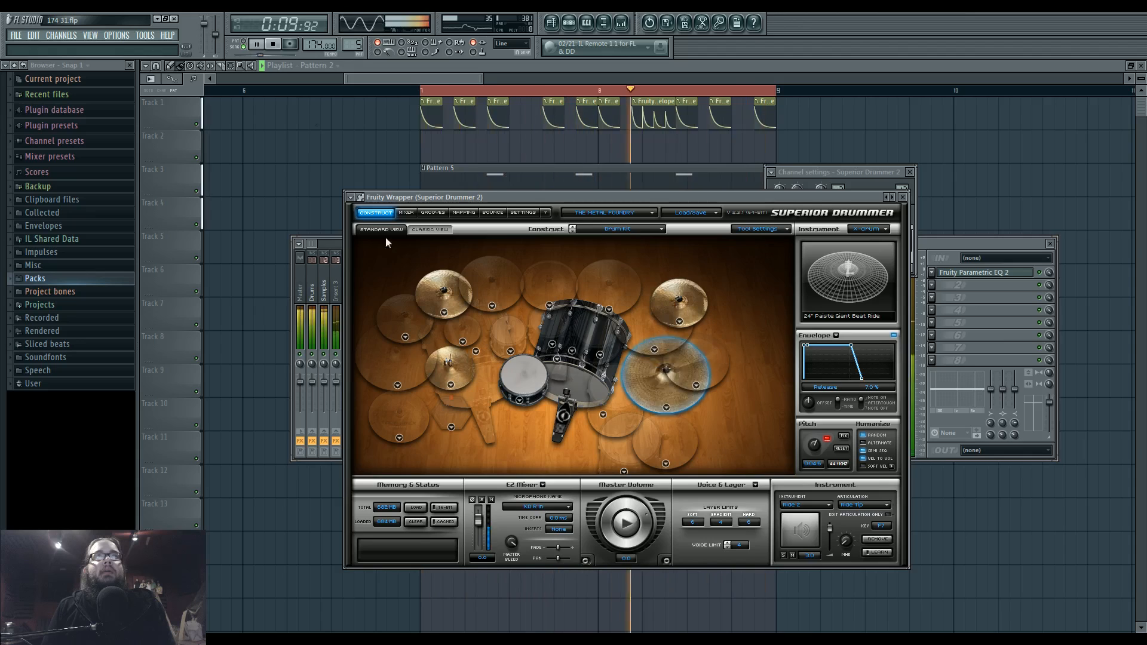
# - Stop playback, try the 7x14" Sonor Tomas Haake Custom snare, and audition it
pyautogui.press('space')
pyautogui.click(519, 400)
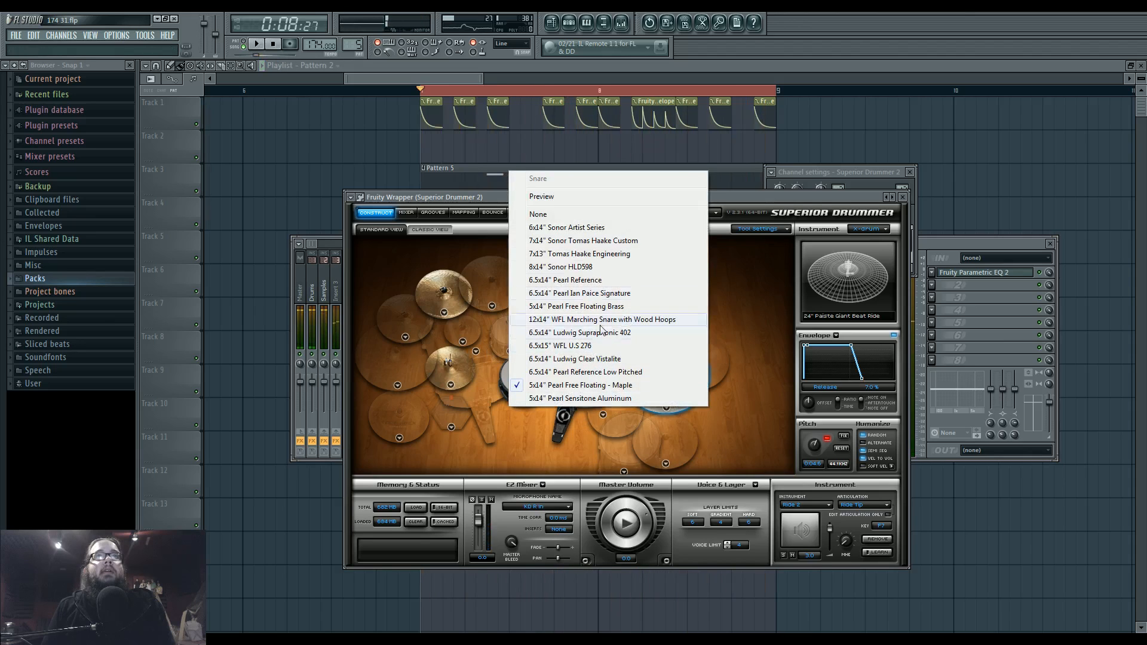
pyautogui.click(537, 240)
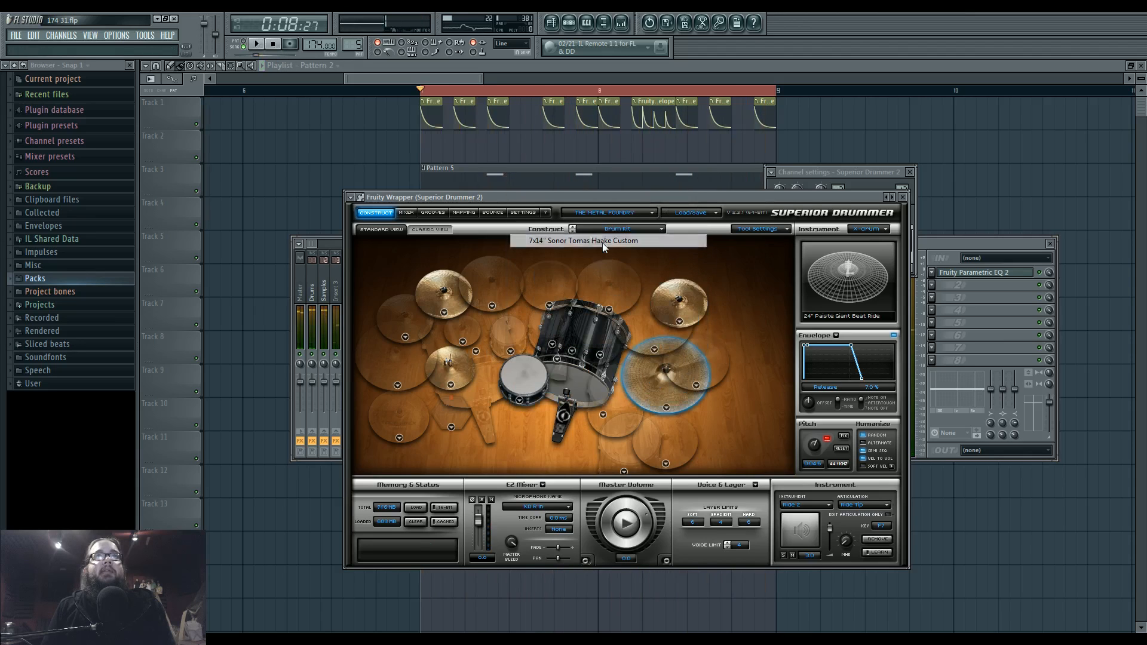
pyautogui.click(531, 376)
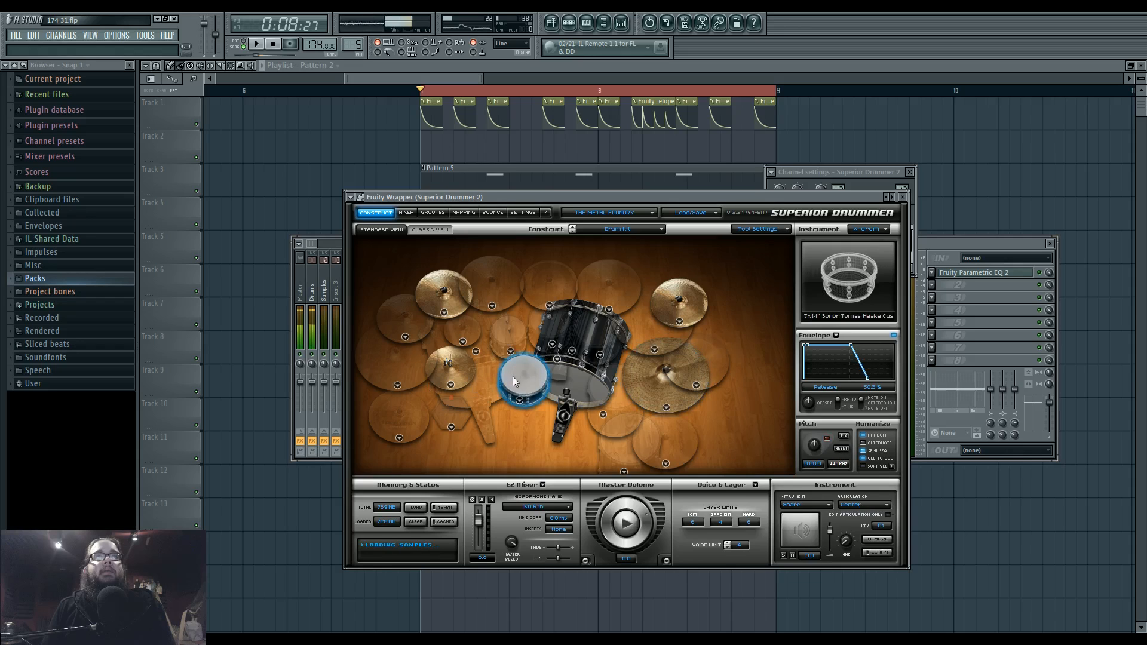
# - Load the 7x13" Tomas Haake Engineering snare, check the snare preview list, and shorten the snare's envelope release during playback
pyautogui.click(519, 400)
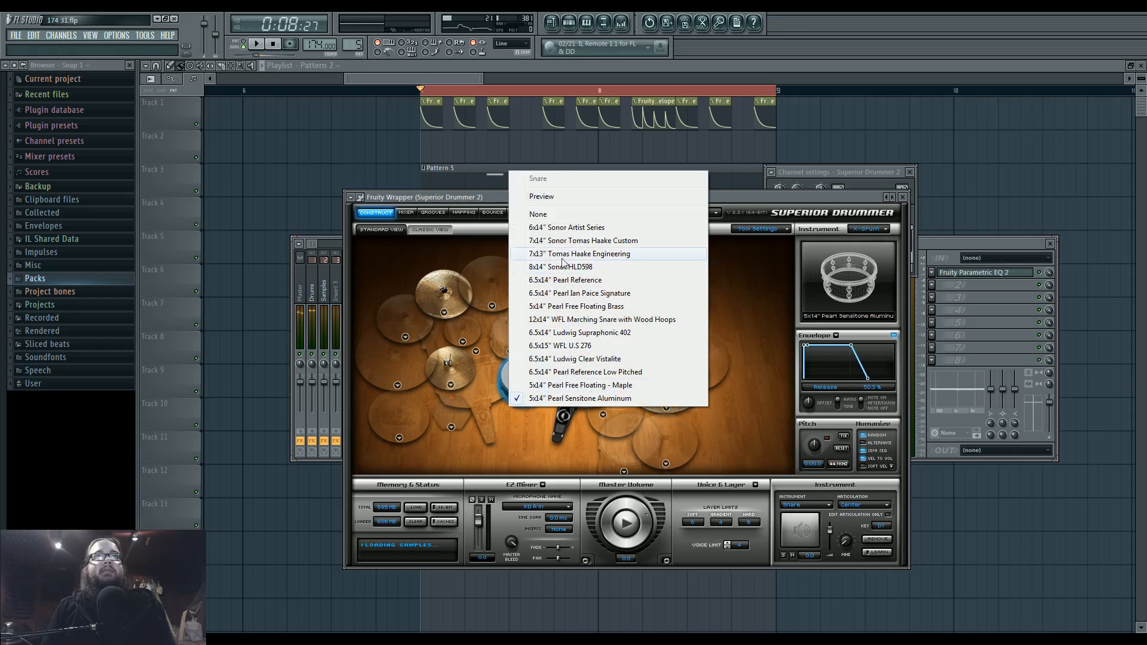
pyautogui.click(581, 255)
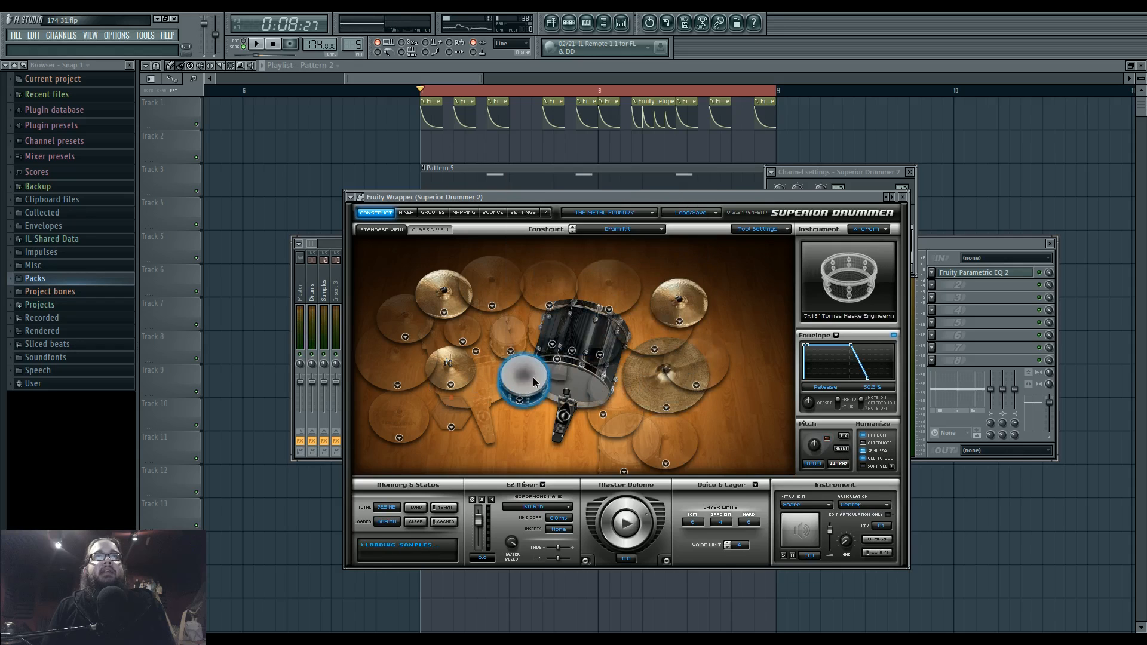
pyautogui.click(519, 400)
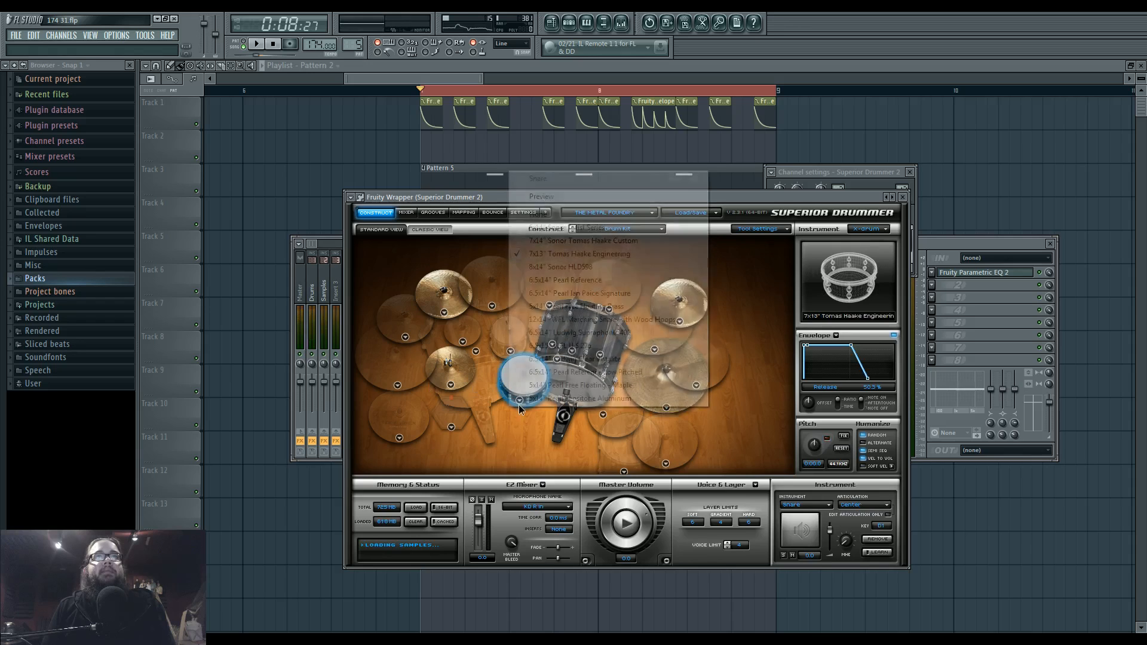
pyautogui.click(566, 199)
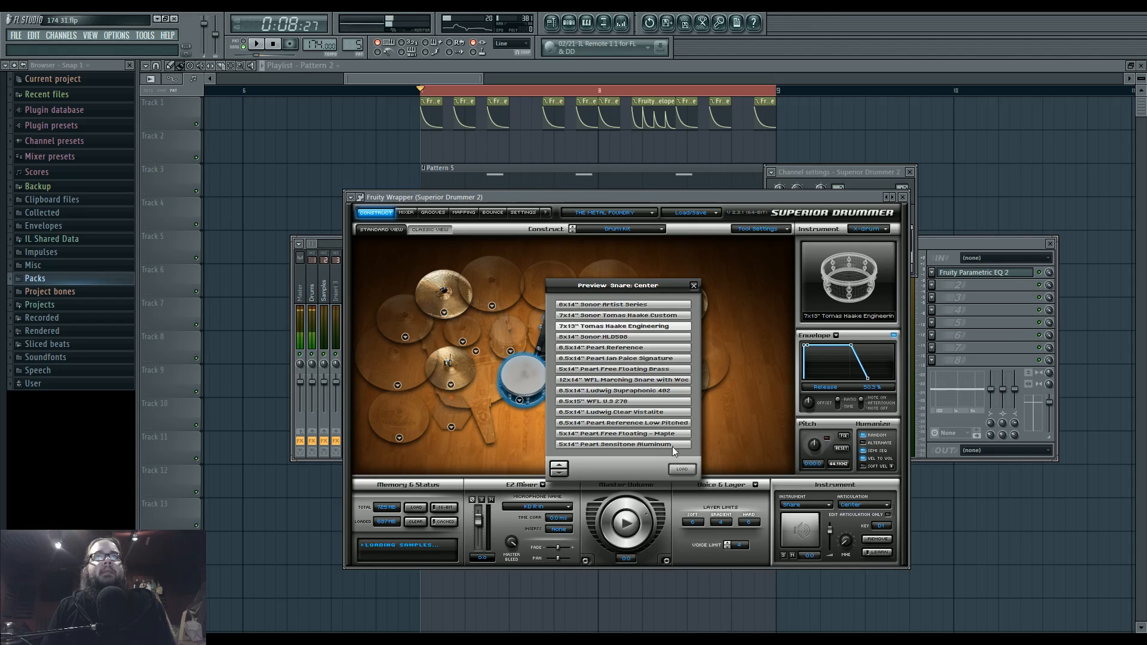
pyautogui.click(691, 286)
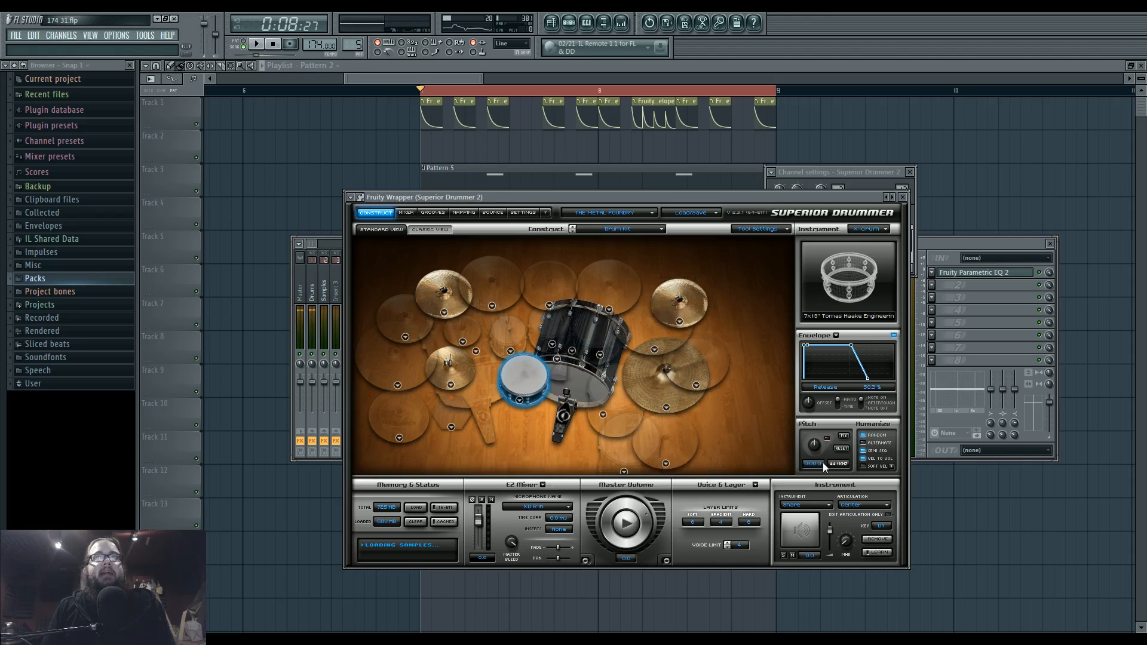
pyautogui.press('space')
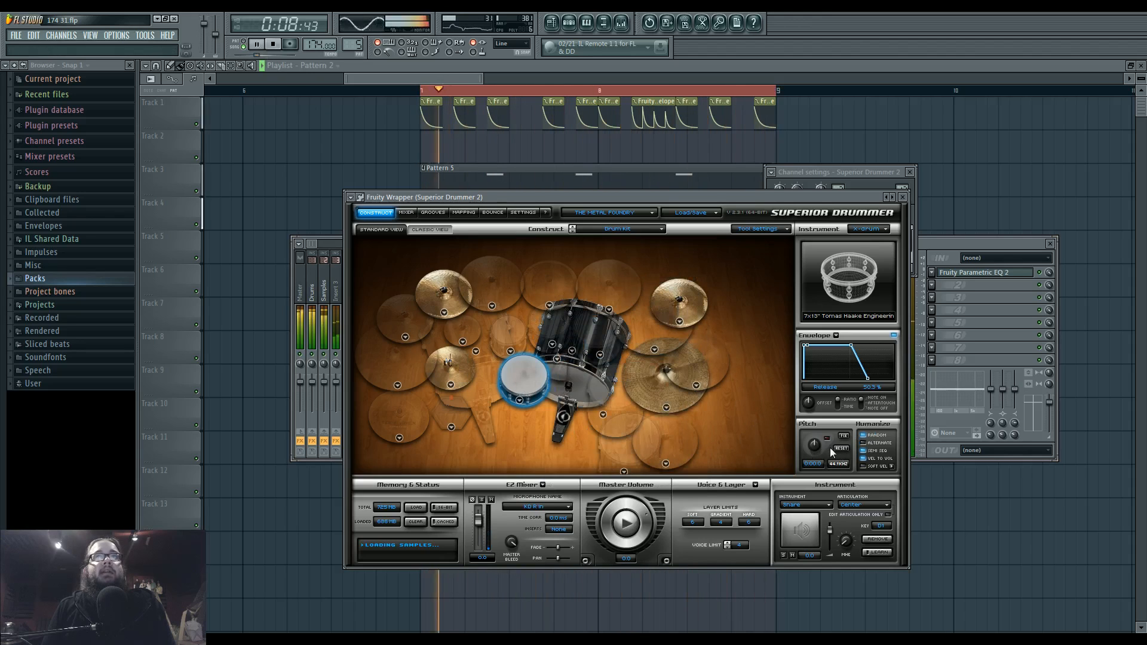
pyautogui.moveTo(868, 380); pyautogui.dragTo(865, 380)
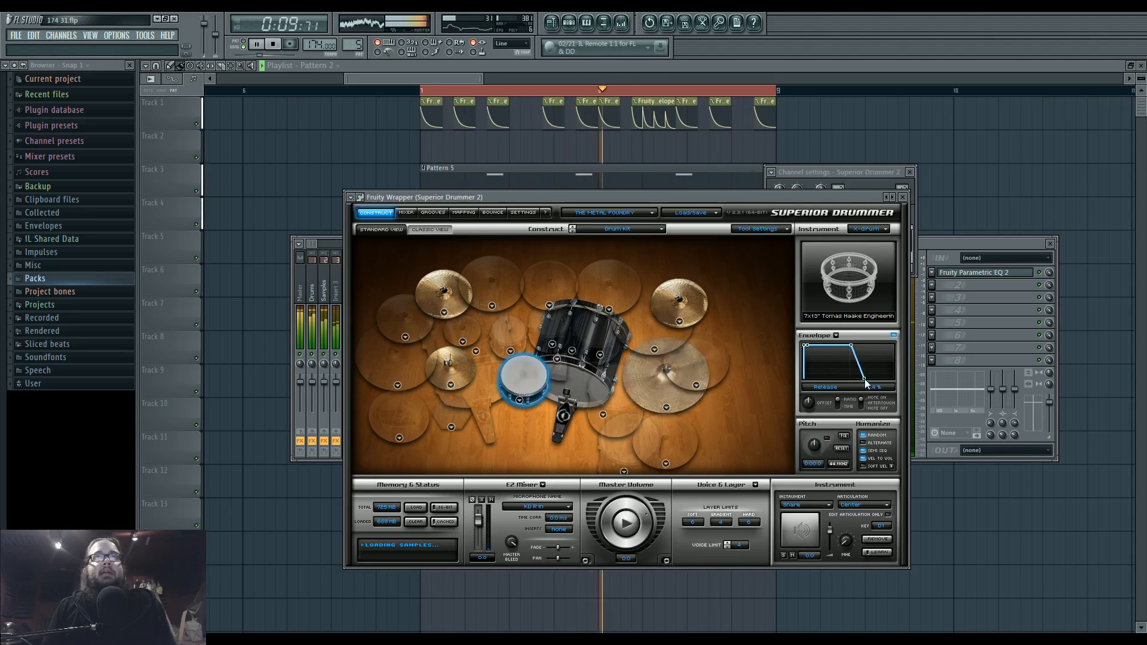
# - Select the SD insert in the mixer, check the settings of its two Fruity Limiters, and clear the open windows
pyautogui.click(922, 250)
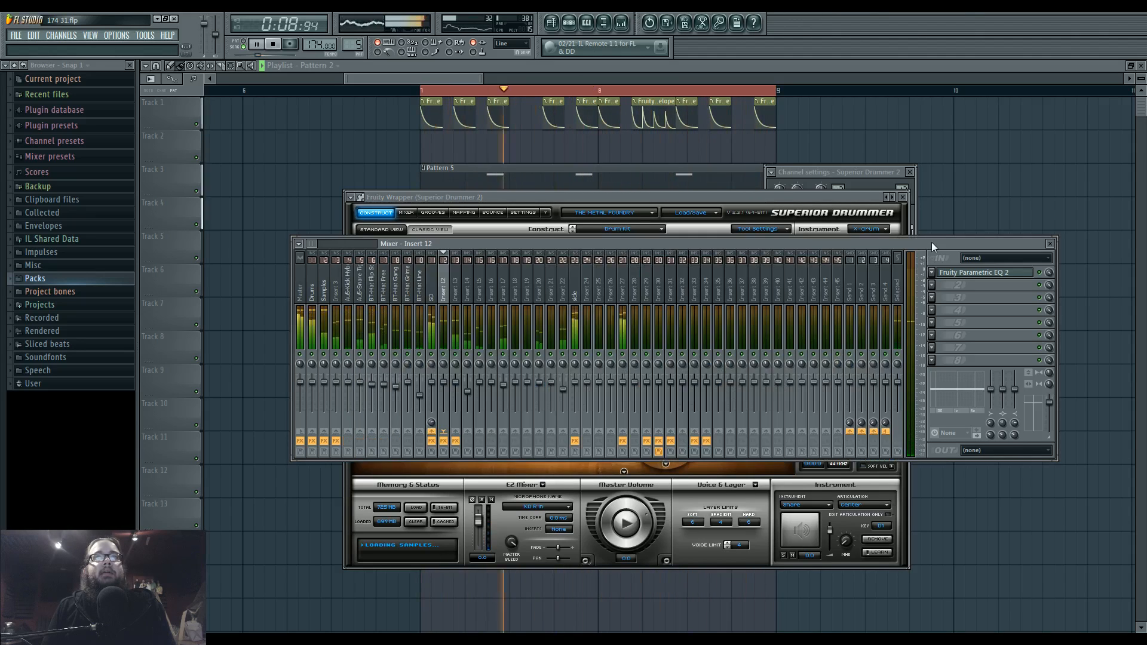
pyautogui.click(433, 296)
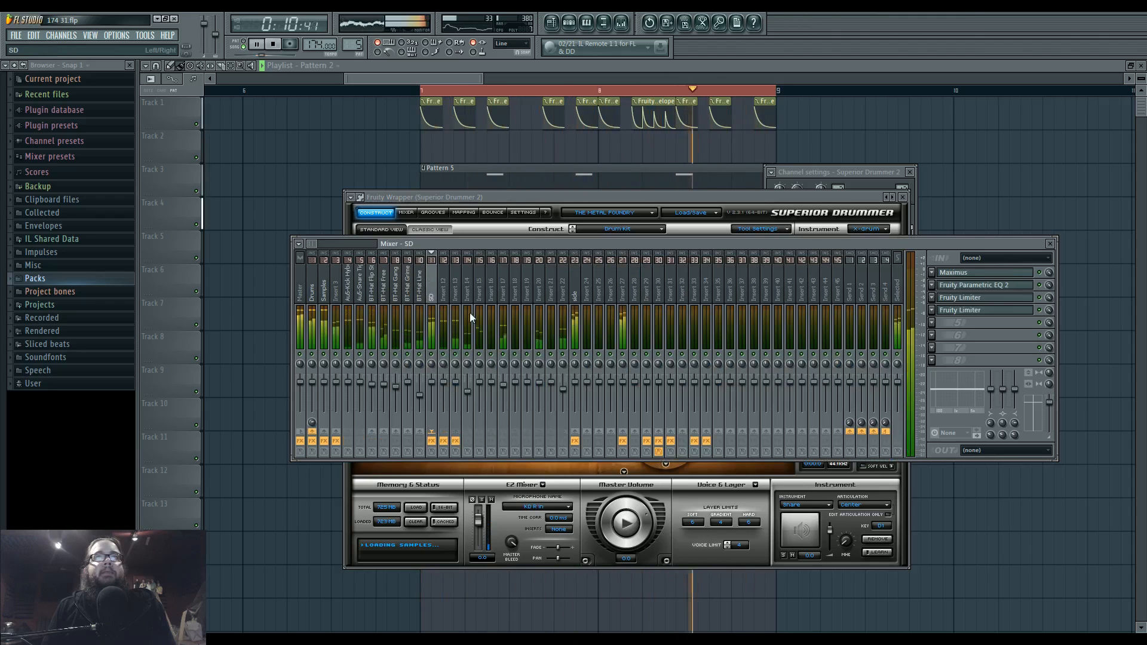
pyautogui.click(989, 297)
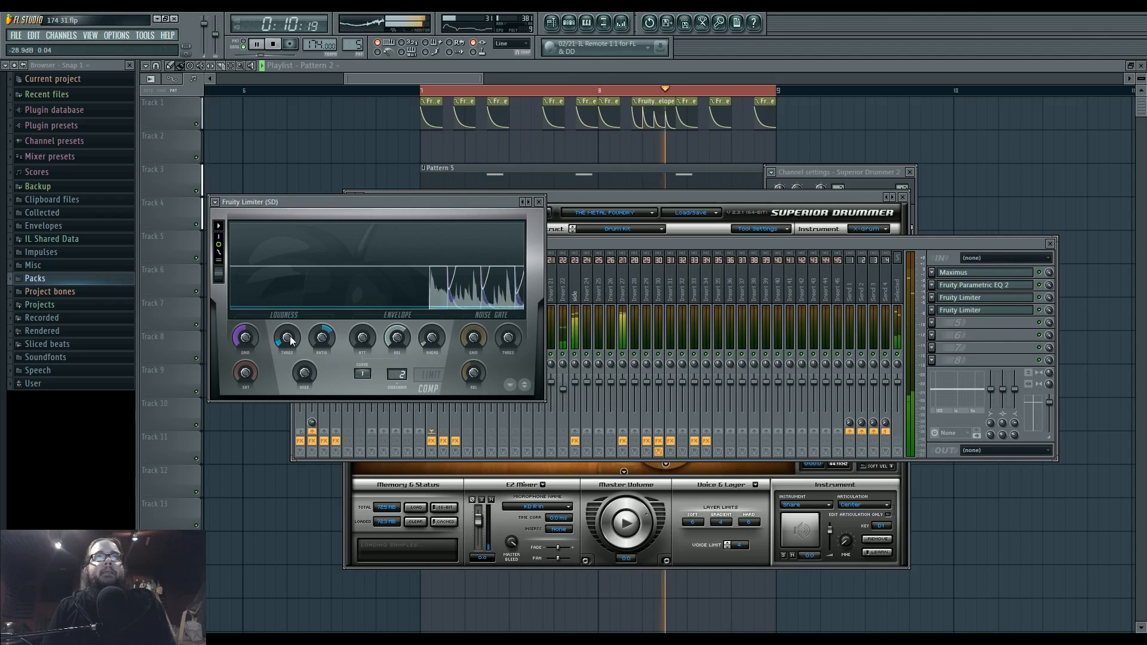
pyautogui.click(1028, 311)
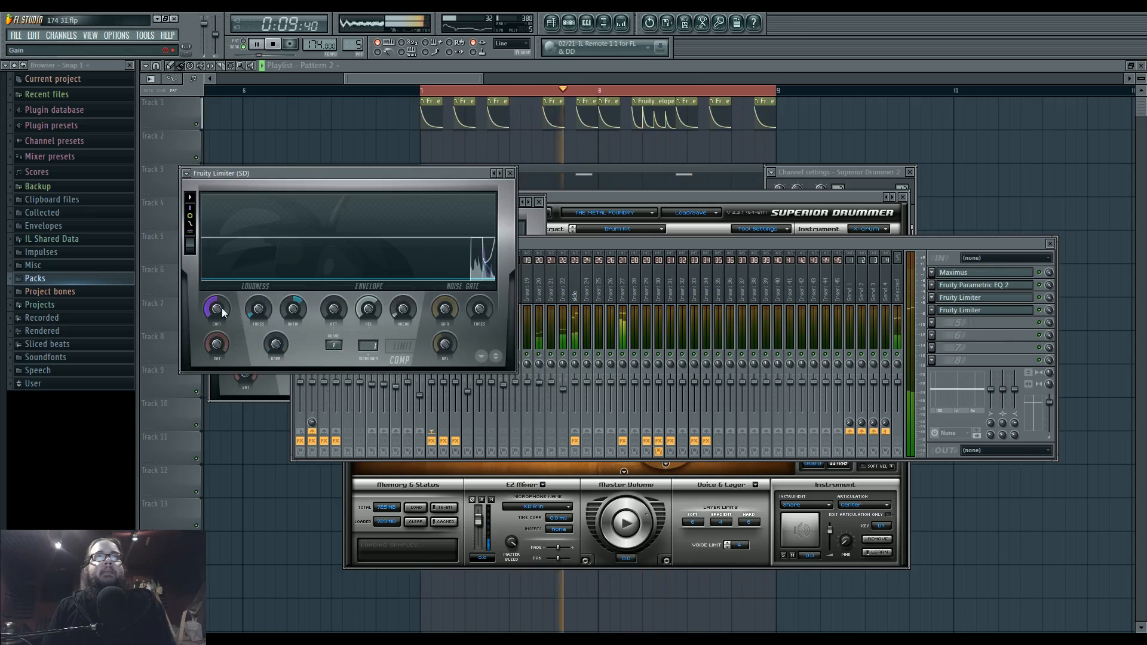
pyautogui.moveTo(610, 244); pyautogui.dragTo(588, 314)
pyautogui.press('F12')
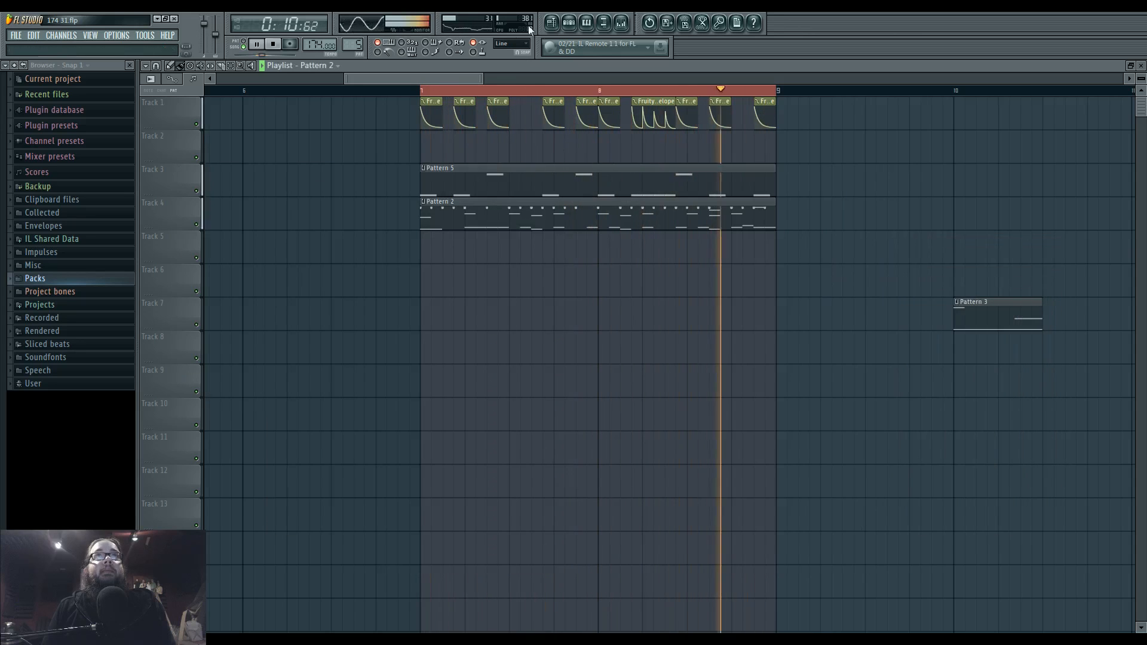
# - Lower and vary the velocities of the quieter D3 snare notes in the Superior Drummer 2 piano roll
pyautogui.click(569, 24)
pyautogui.doubleClick(461, 215)
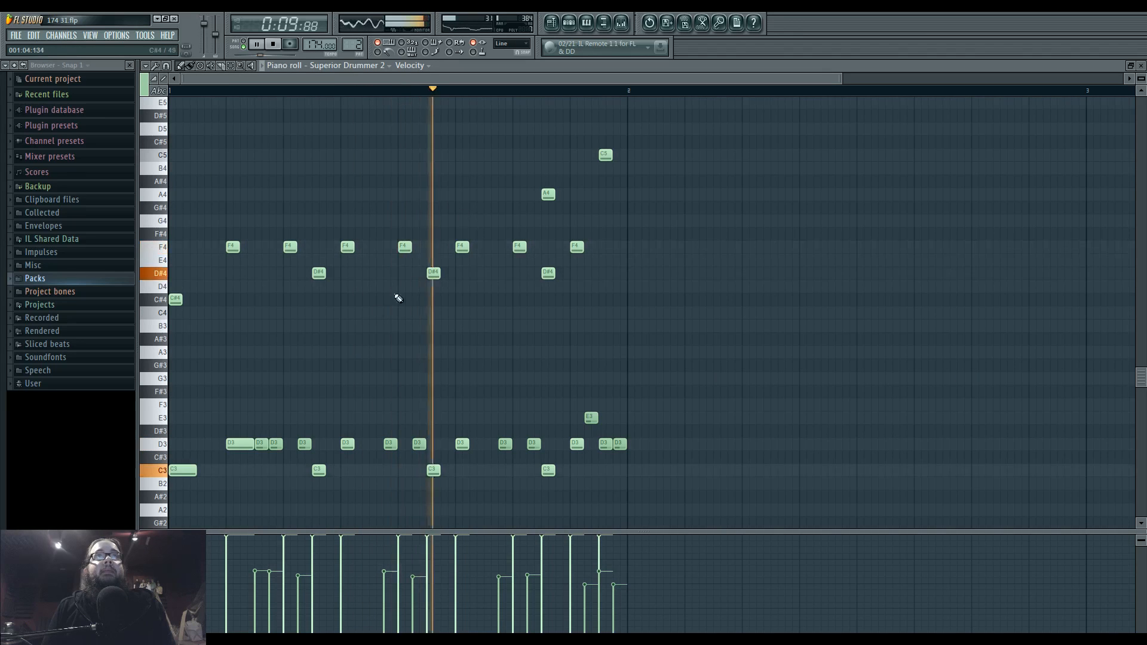
pyautogui.keyDown('ctrl'); pyautogui.click(163, 444); pyautogui.keyUp('ctrl')
pyautogui.moveTo(255, 597); pyautogui.dragTo(303, 595)
pyautogui.moveTo(388, 594); pyautogui.dragTo(614, 591)
pyautogui.click(528, 567)
pyautogui.click(614, 563)
pyautogui.click(298, 568)
pyautogui.click(412, 566)
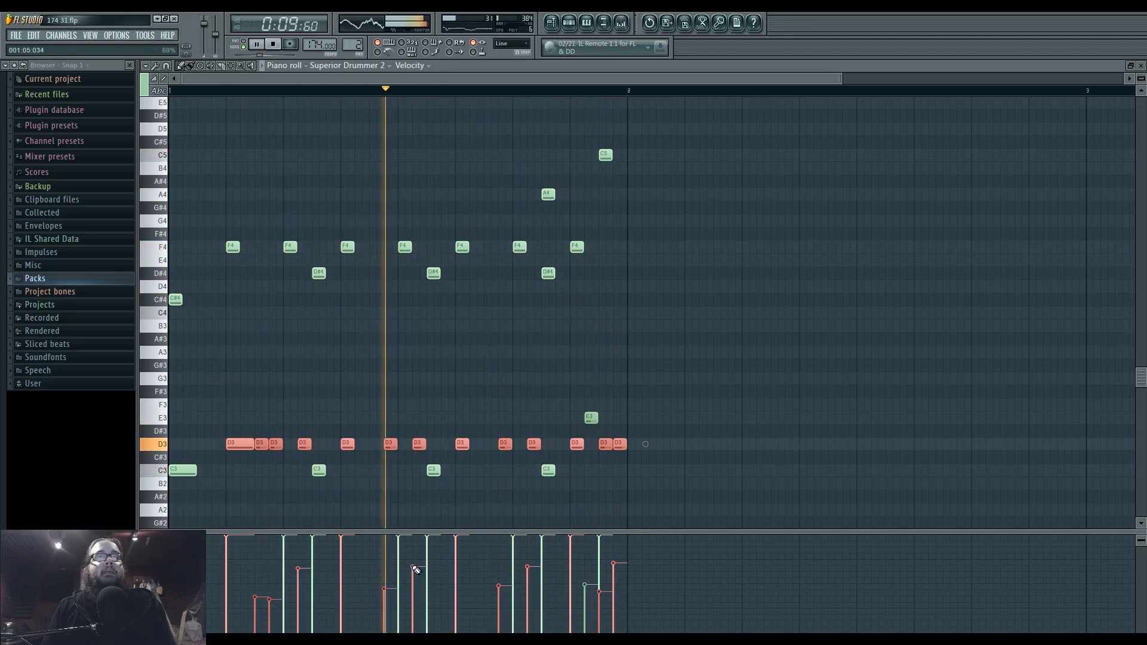
pyautogui.rightClick(460, 495)
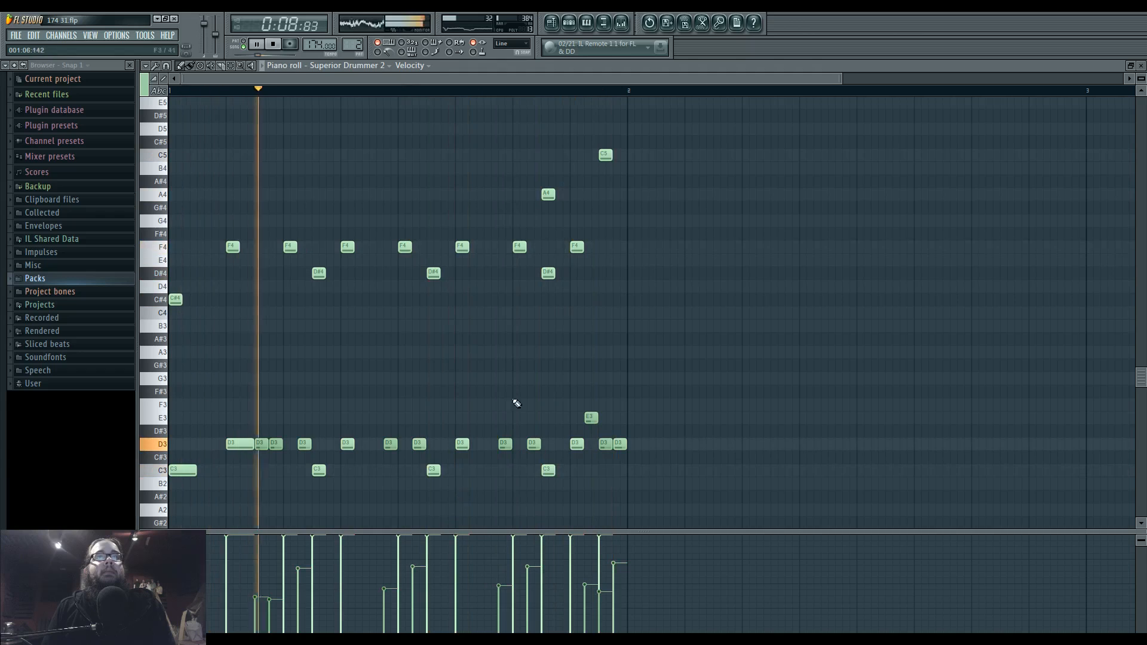
# - Return to the playlist and try a nearly straight curve with about 5% tension on the first filter automation clip
pyautogui.press('F5')
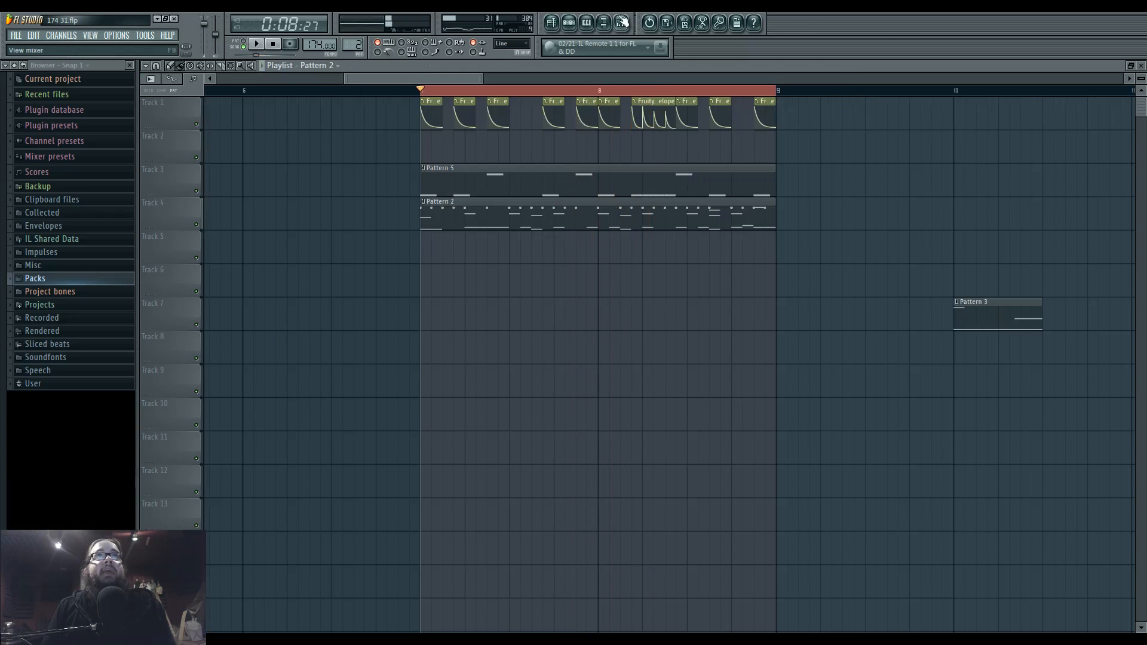
pyautogui.click(619, 21)
pyautogui.press('F9')
pyautogui.moveTo(672, 290); pyautogui.dragTo(625, 332)
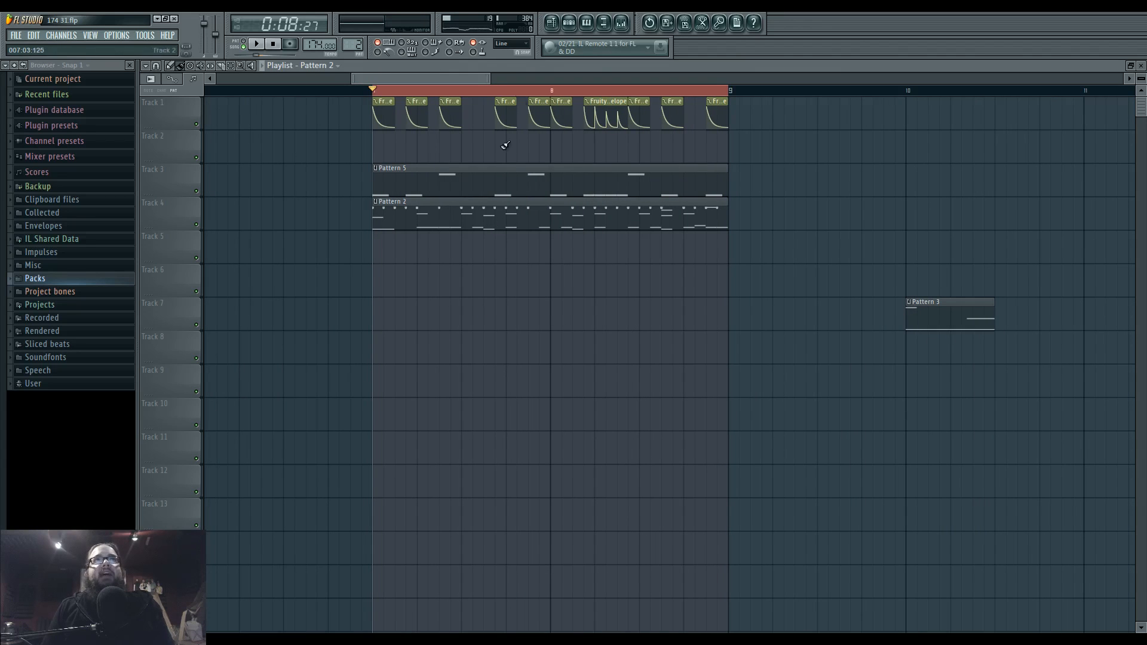
pyautogui.click(376, 102)
pyautogui.click(399, 165)
pyautogui.press('space')
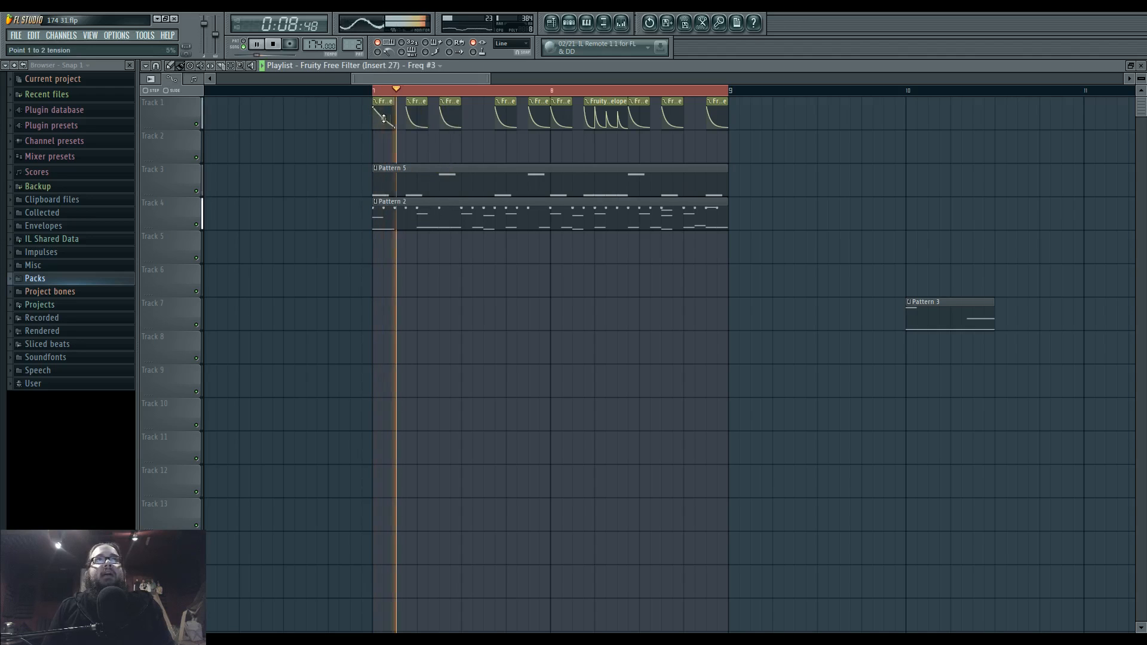
# - Open Harmor #2 from the unsorted channels and audition it while viewing part B
pyautogui.click(569, 23)
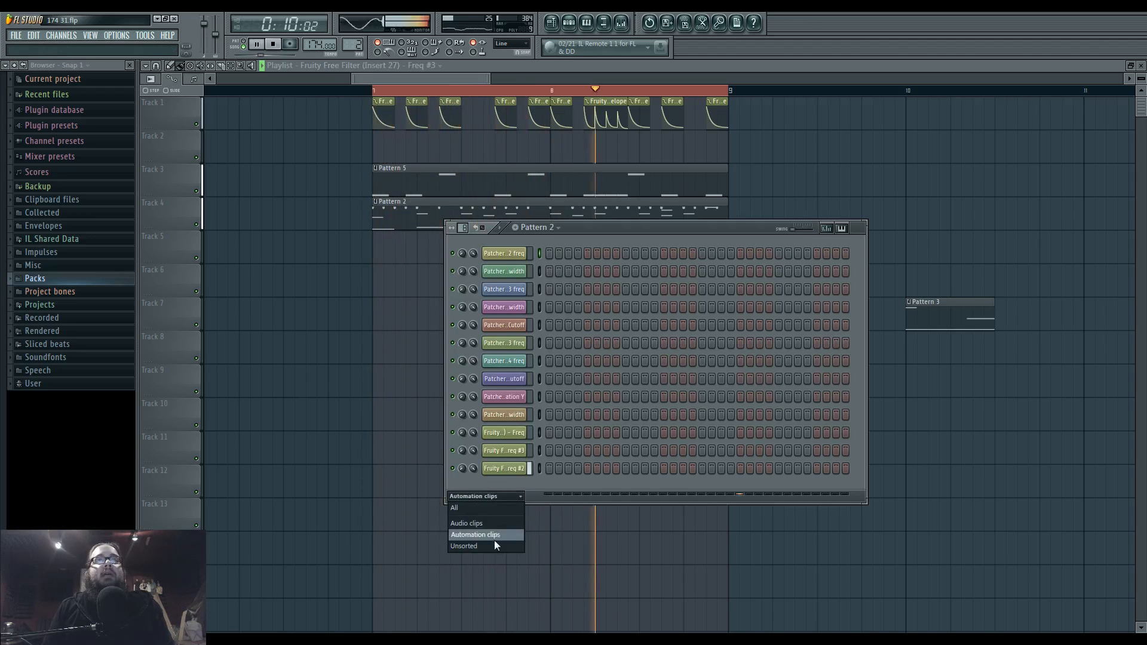
pyautogui.click(504, 468)
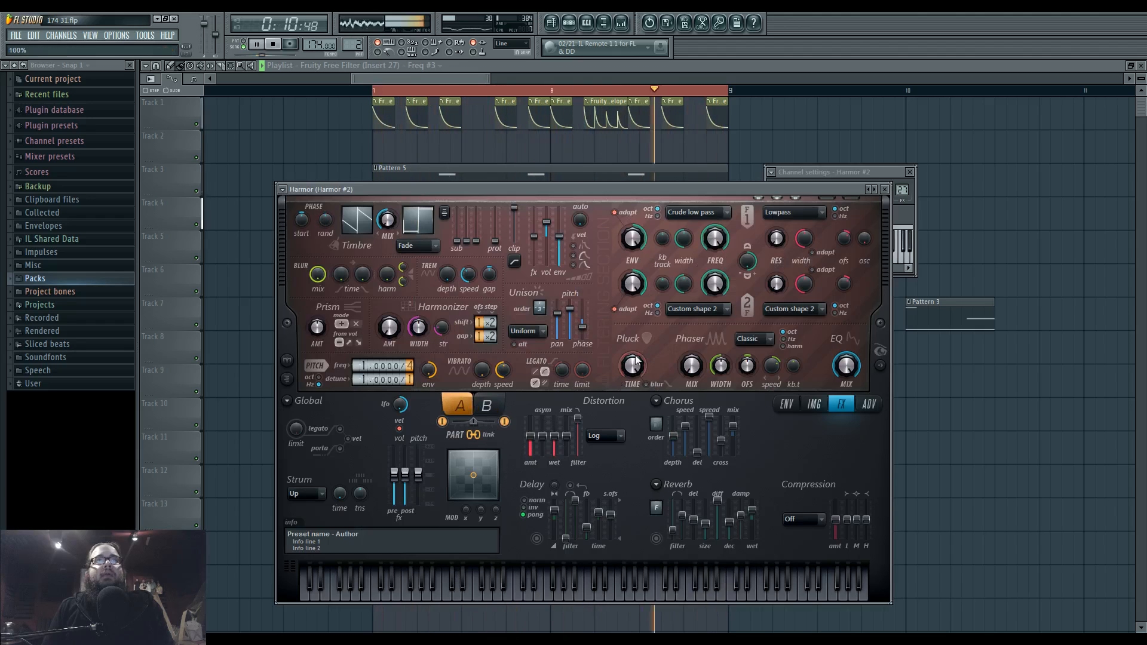
pyautogui.click(489, 406)
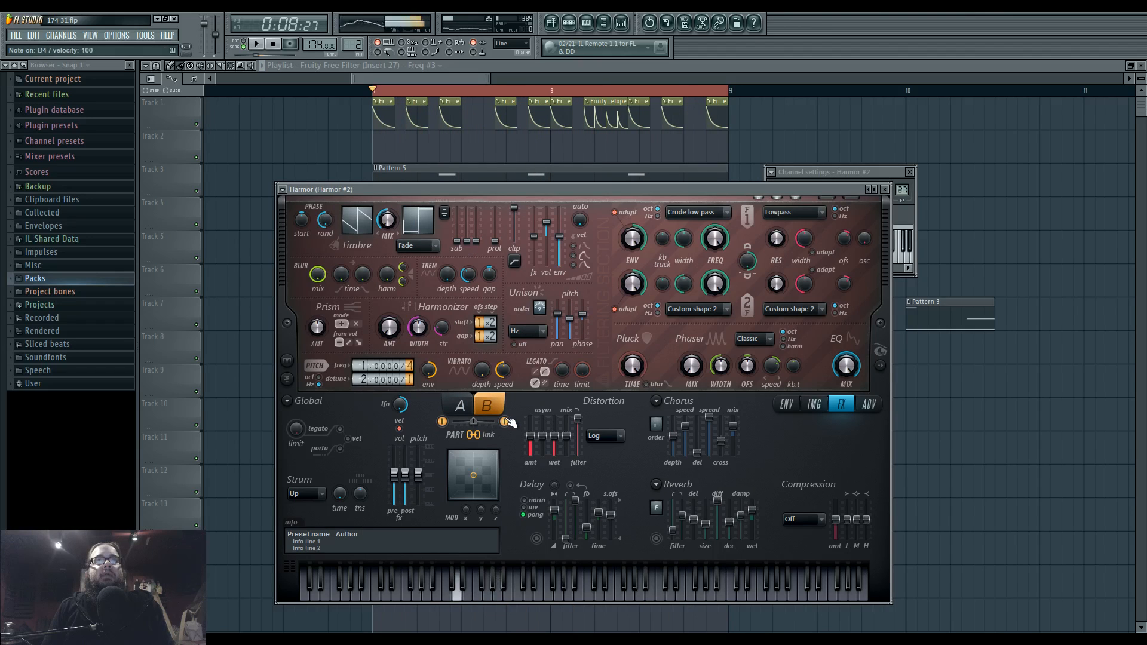
# - Try a bulging curve with about 11% tension on the first filter automation clip, restarting playback to compare
pyautogui.click(385, 101)
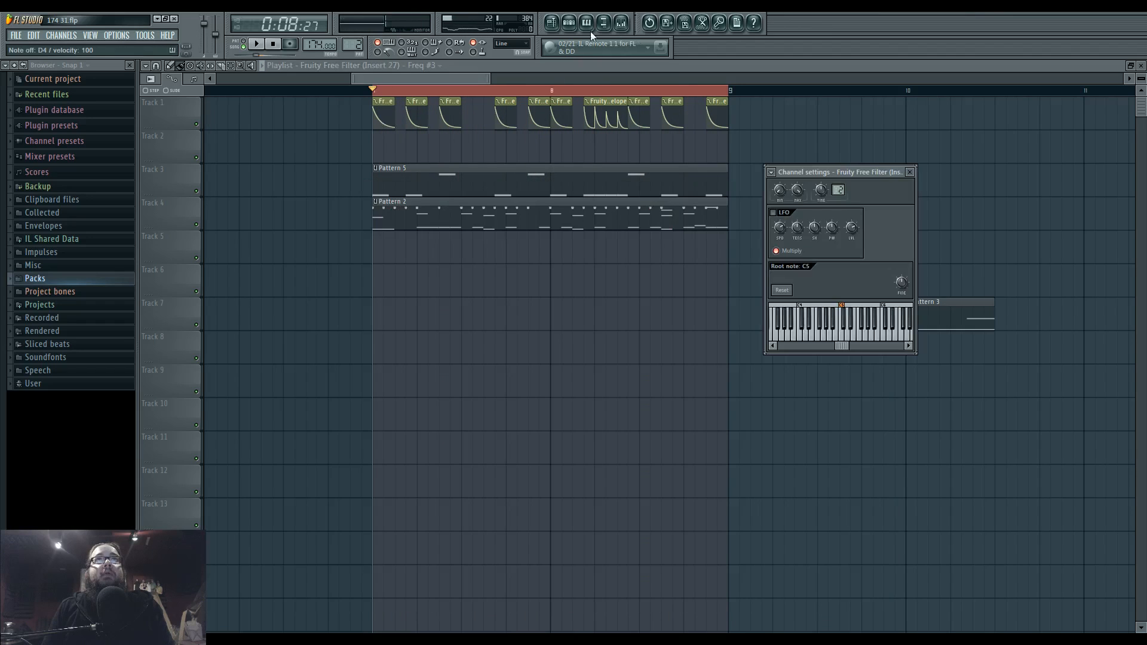
pyautogui.press('space')
pyautogui.press('space')
pyautogui.press('space')
pyautogui.press('space')
pyautogui.press('space')
pyautogui.moveTo(384, 124); pyautogui.dragTo(384, 114)
pyautogui.press('space')
pyautogui.press('space')
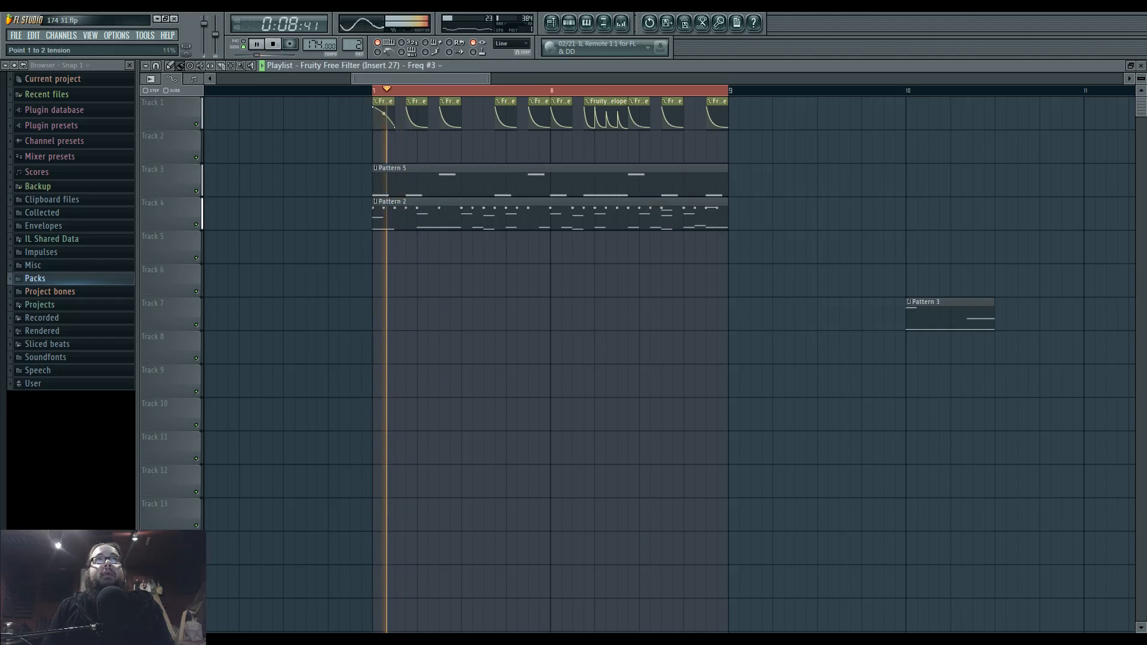
# - Mute the drum pattern on track 4 and give the filter frequency automation clips on track 1 a gentler decay curve
pyautogui.scroll(2, 605, 119)
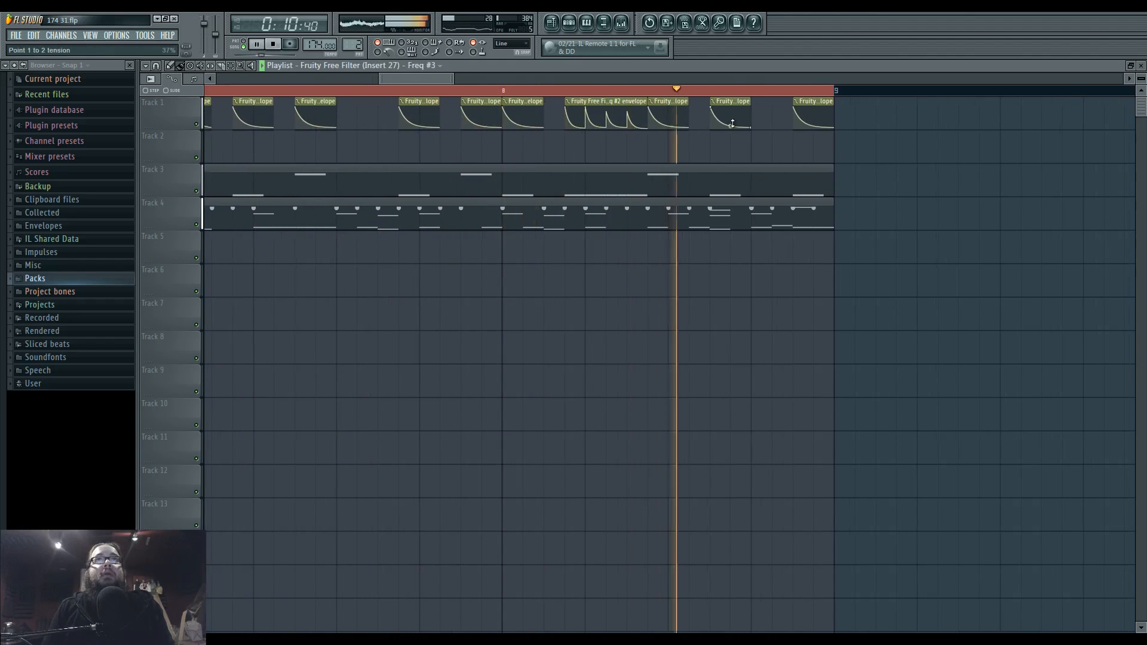
pyautogui.press('space')
pyautogui.press('space')
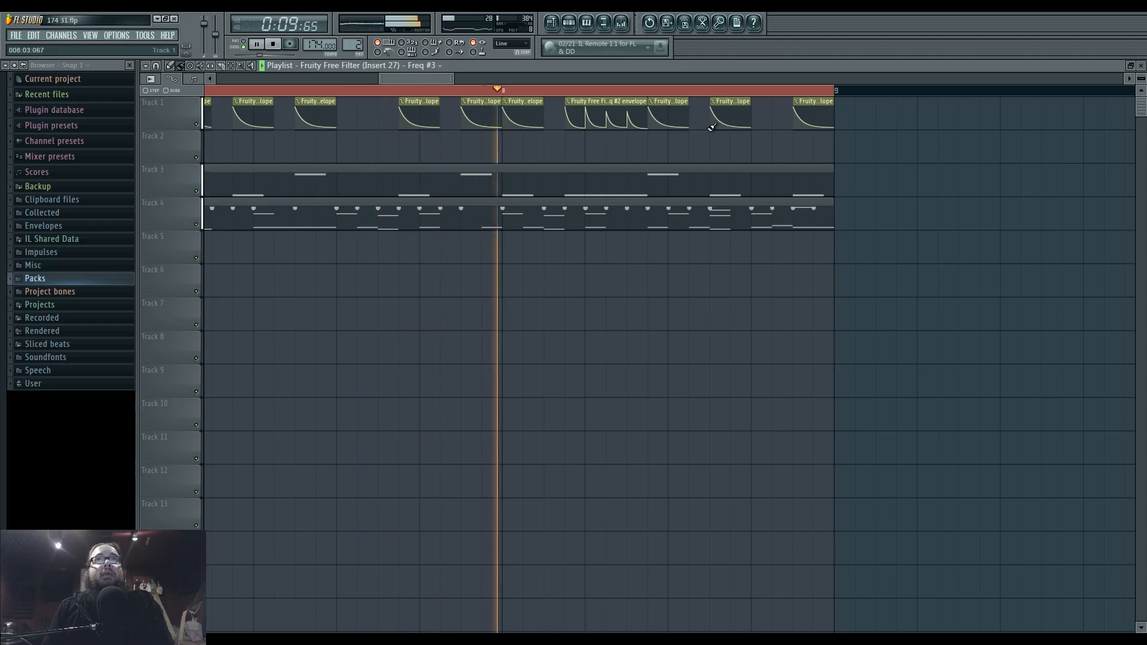
pyautogui.moveTo(568, 185); pyautogui.dragTo(639, 187)
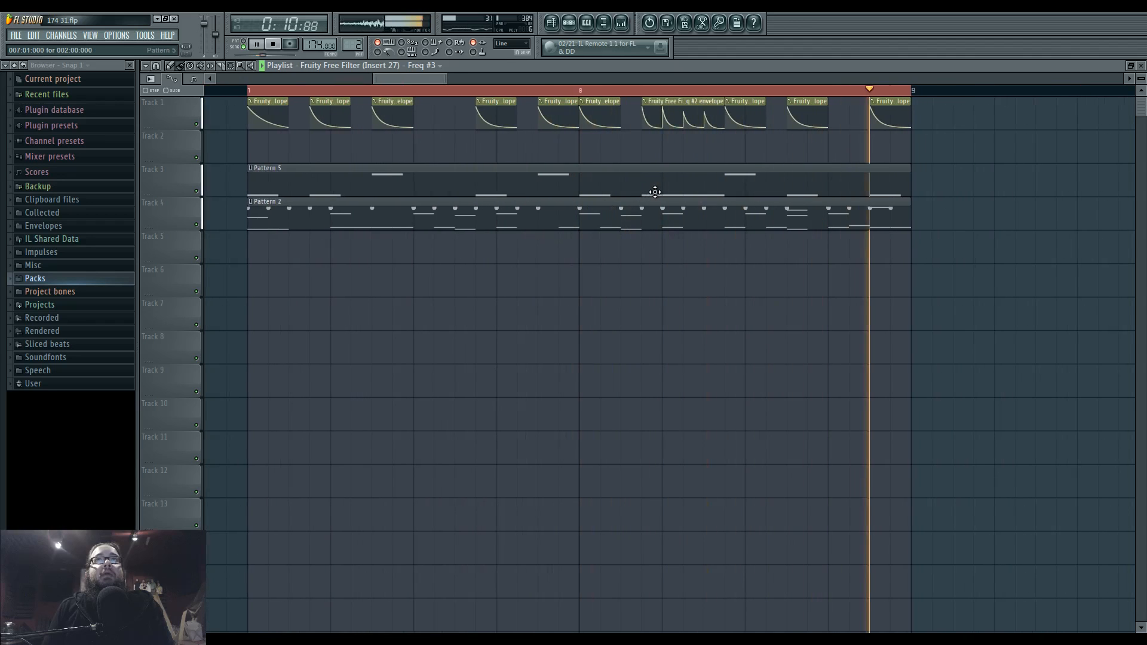
pyautogui.rightClick(196, 191)
pyautogui.click(196, 124)
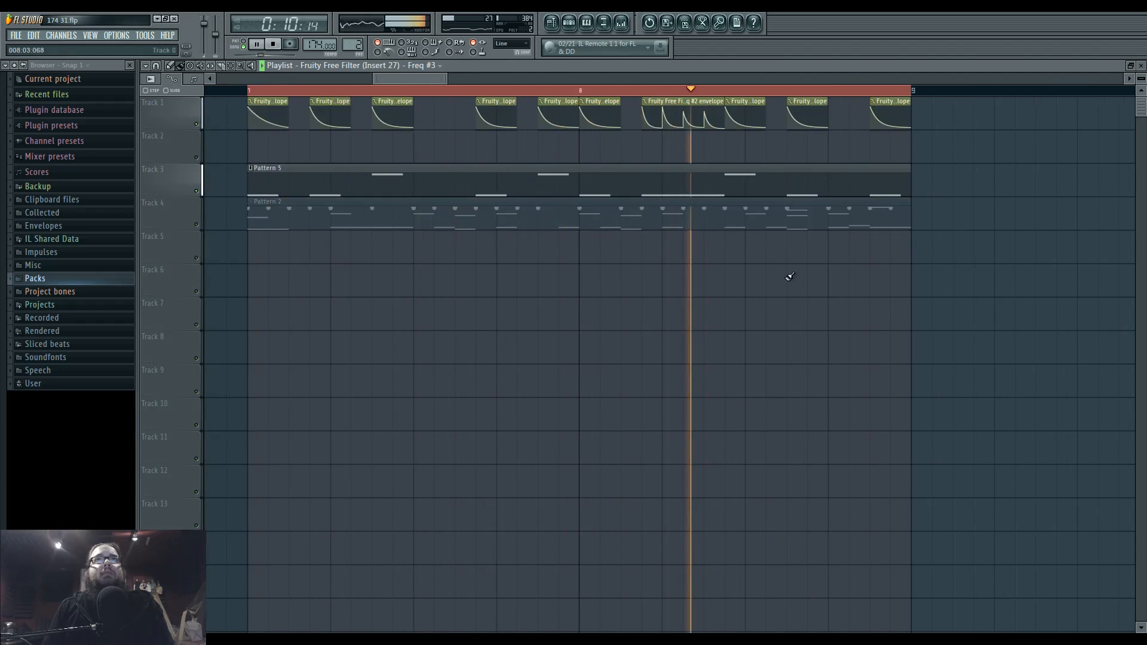
pyautogui.moveTo(807, 126)
pyautogui.mouseDown()
pyautogui.moveTo(807, 108)
pyautogui.moveTo(807, 123)
pyautogui.mouseUp()
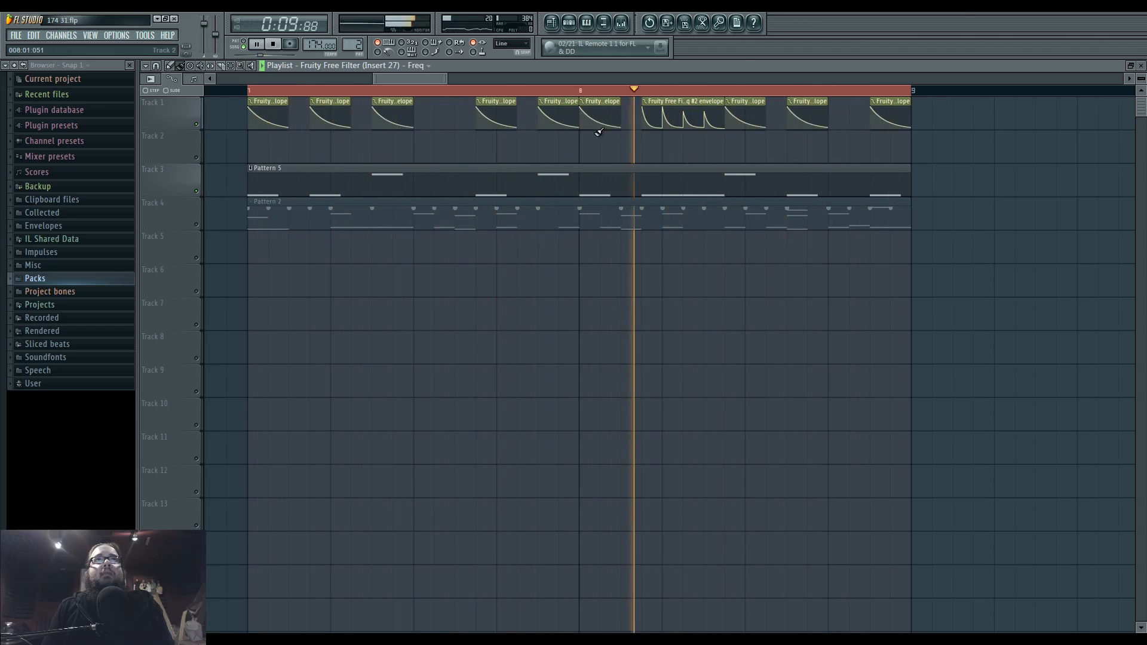
# - Add Fruity Parametric EQ 2 after the Fruity Free Filter on Insert 27, cutting the lows and boosting the mids
pyautogui.press('F9')
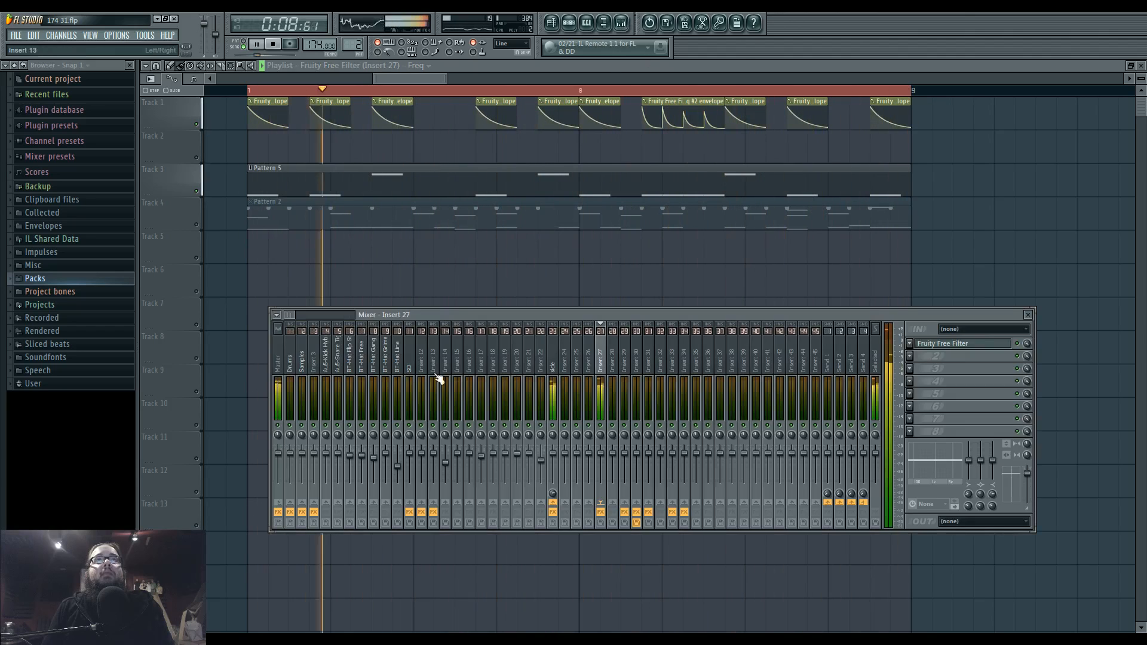
pyautogui.click(979, 343)
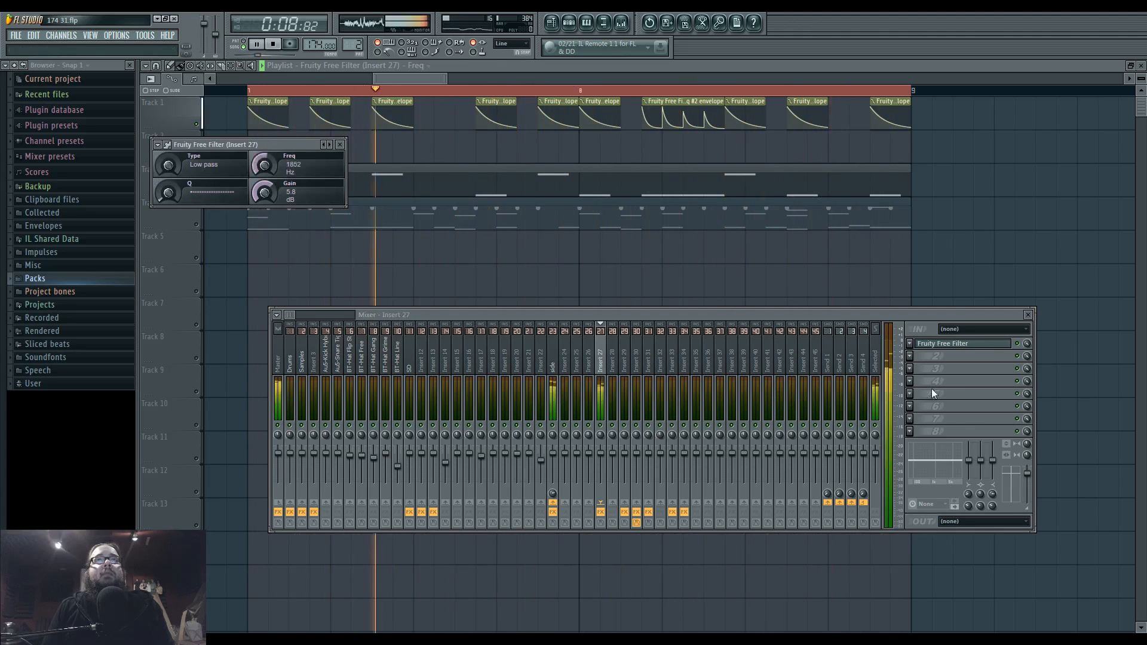
pyautogui.click(918, 359)
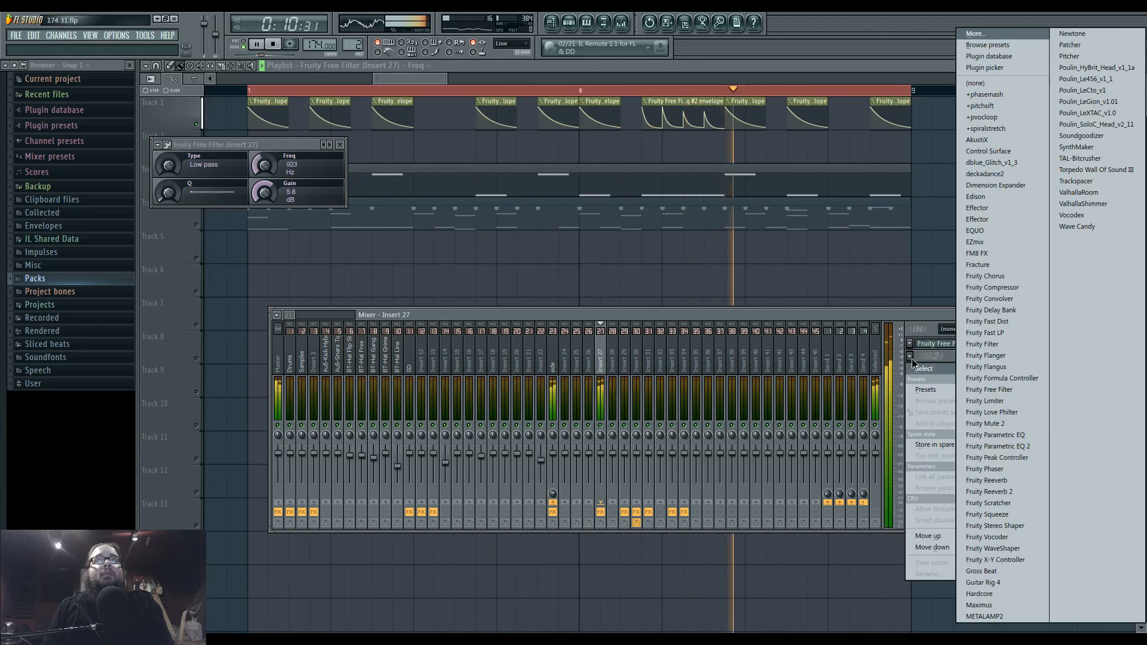
pyautogui.click(998, 454)
pyautogui.moveTo(262, 268); pyautogui.dragTo(404, 251)
pyautogui.moveTo(341, 269); pyautogui.dragTo(401, 275)
pyautogui.moveTo(347, 255); pyautogui.dragTo(337, 254)
pyautogui.moveTo(247, 289); pyautogui.dragTo(224, 287)
pyautogui.moveTo(236, 268); pyautogui.dragTo(258, 264)
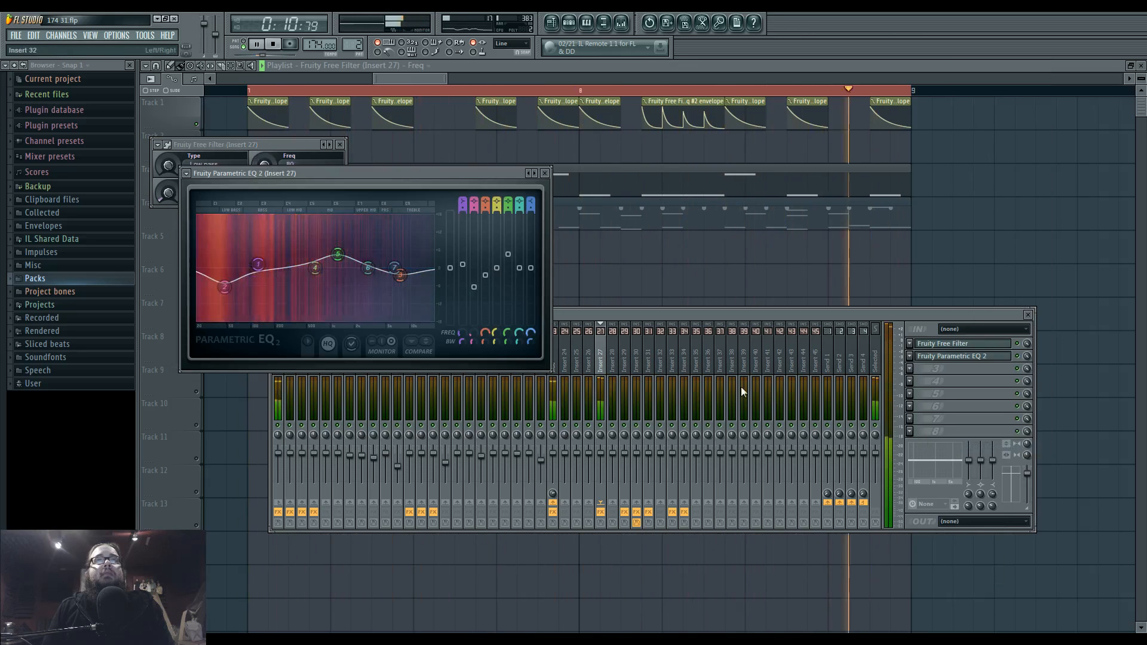
# - Add Maximus with the Default preset to Insert 27, set the mid band to 70% separated, and lower the high crossover frequency
pyautogui.click(909, 369)
pyautogui.click(1010, 605)
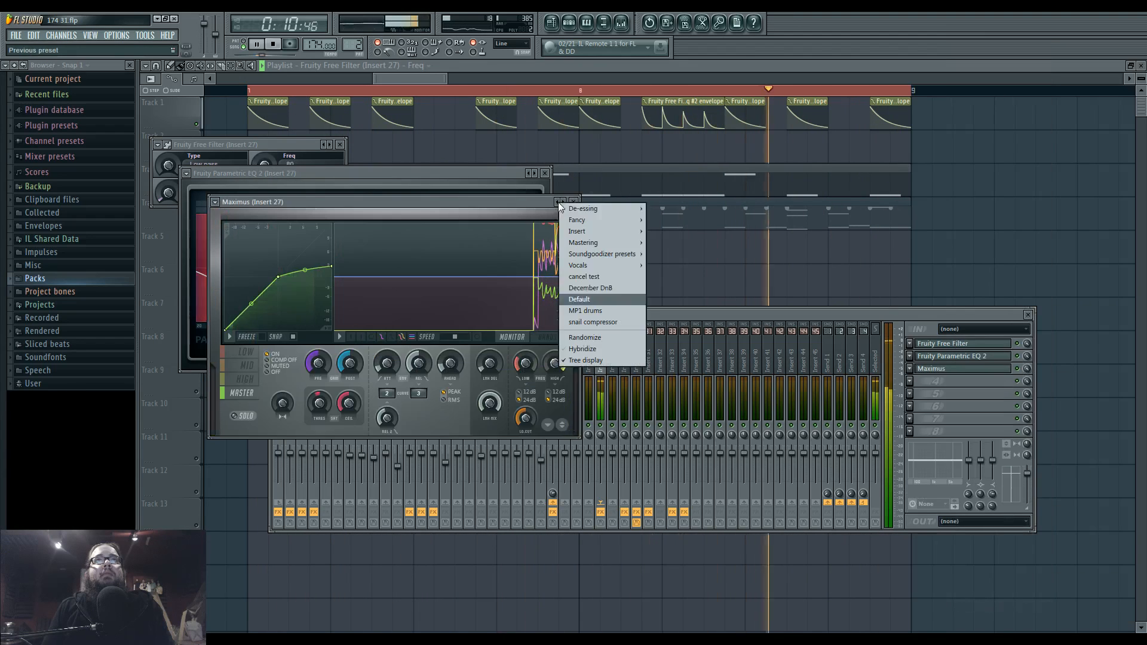
pyautogui.moveTo(520, 216); pyautogui.dragTo(595, 219)
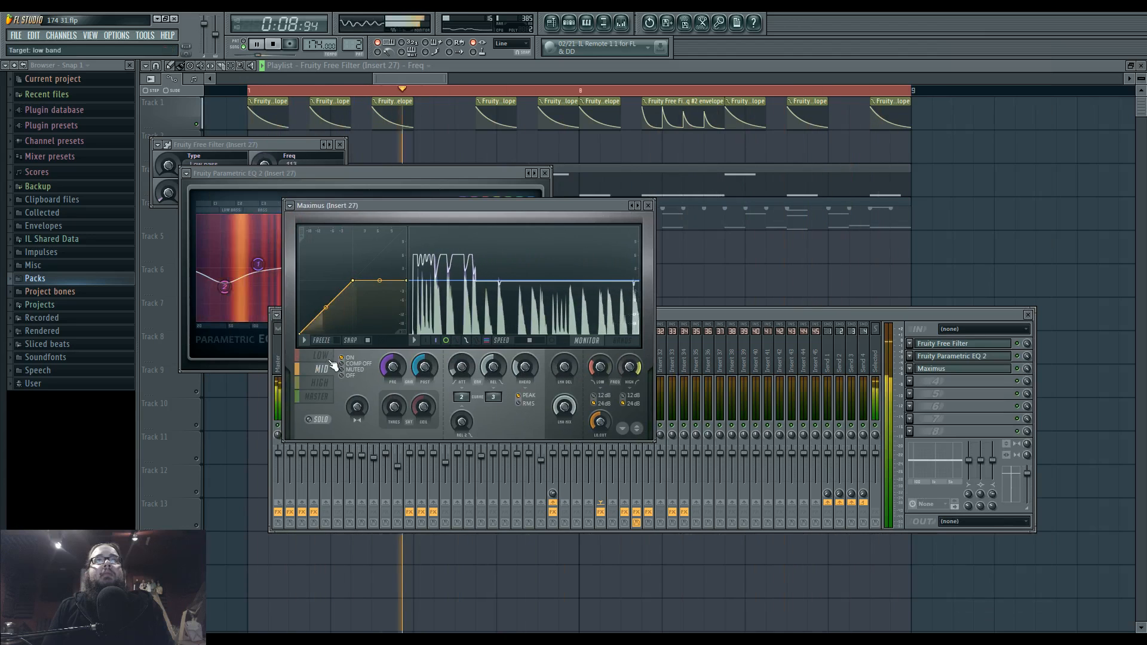
pyautogui.click(622, 340)
pyautogui.click(594, 342)
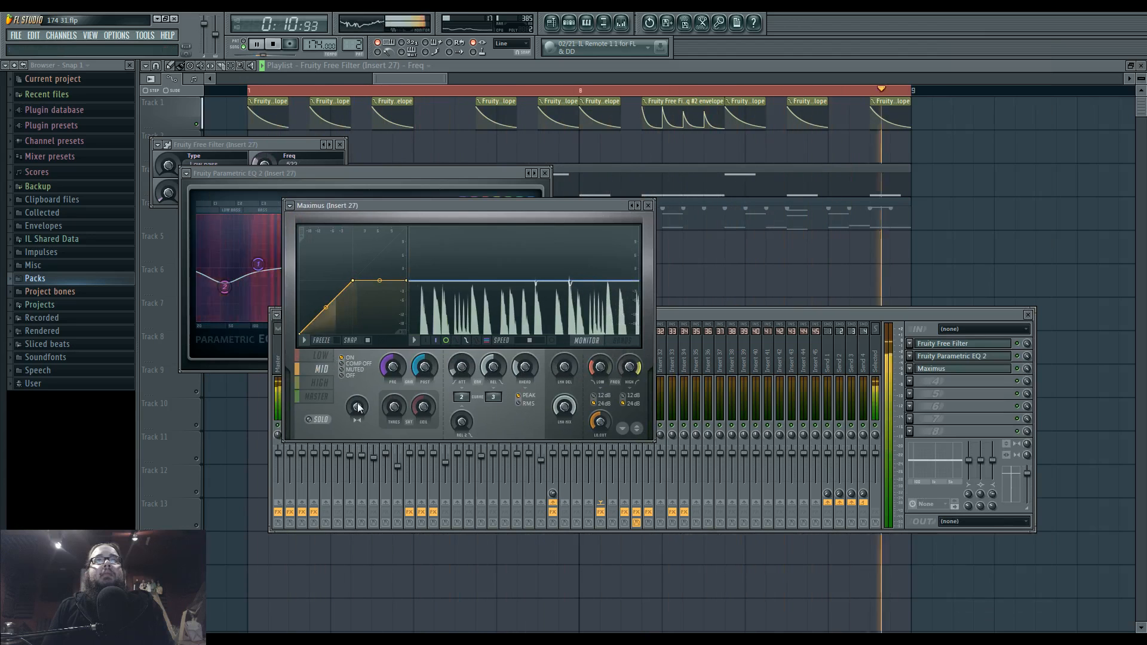
pyautogui.click(321, 369)
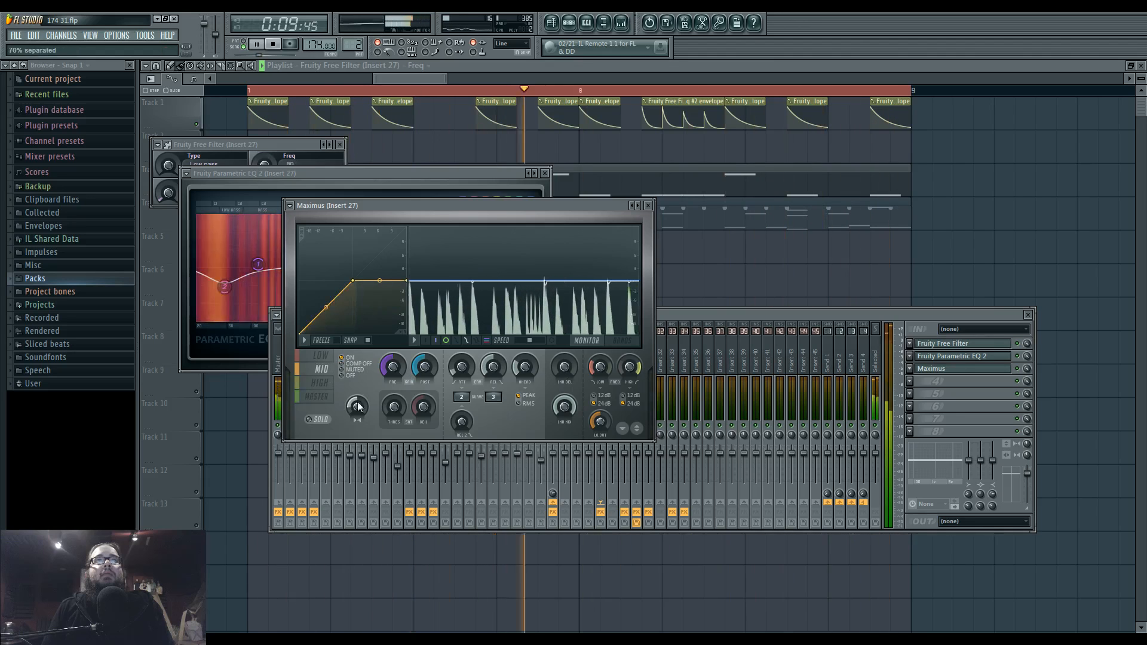
pyautogui.click(622, 341)
pyautogui.moveTo(638, 371); pyautogui.dragTo(638, 401)
# - Clear the plug-in windows, unmute the drum pattern on track 4, and reopen the mixer lower in the playlist
pyautogui.click(684, 325)
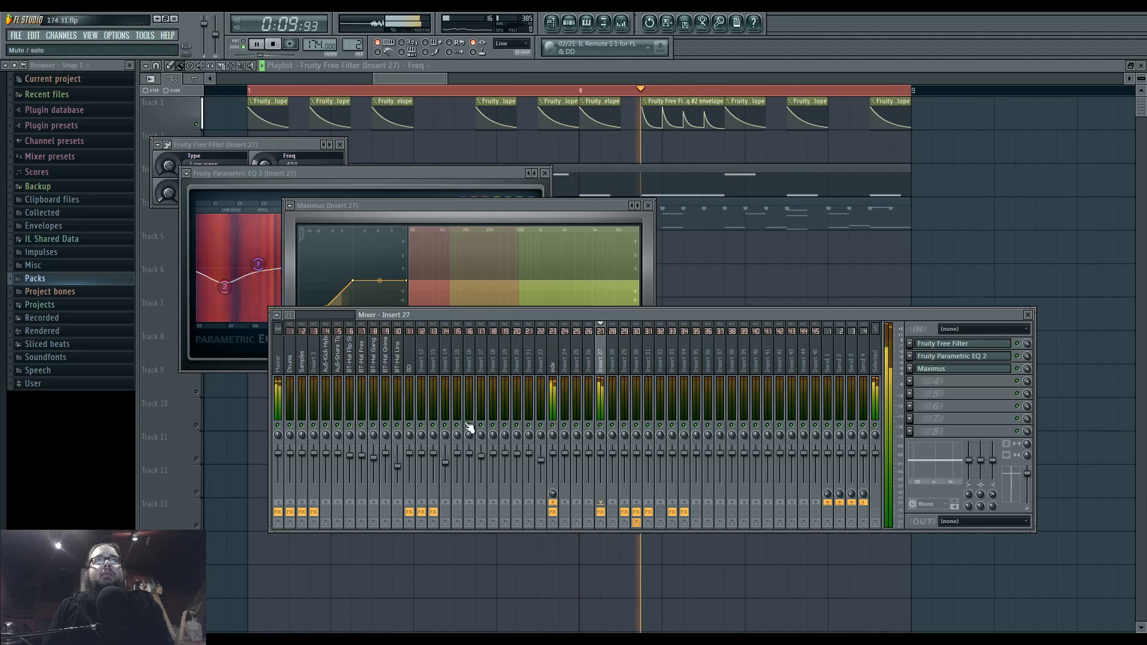
pyautogui.press('F12')
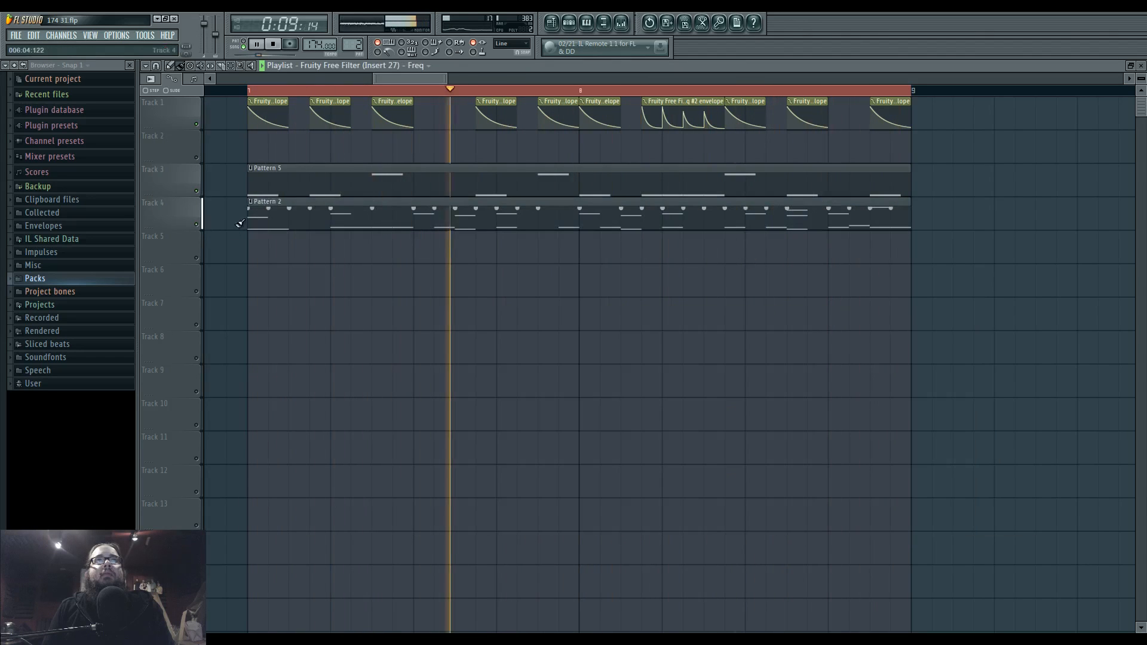
pyautogui.click(620, 25)
pyautogui.moveTo(552, 313); pyautogui.dragTo(525, 295)
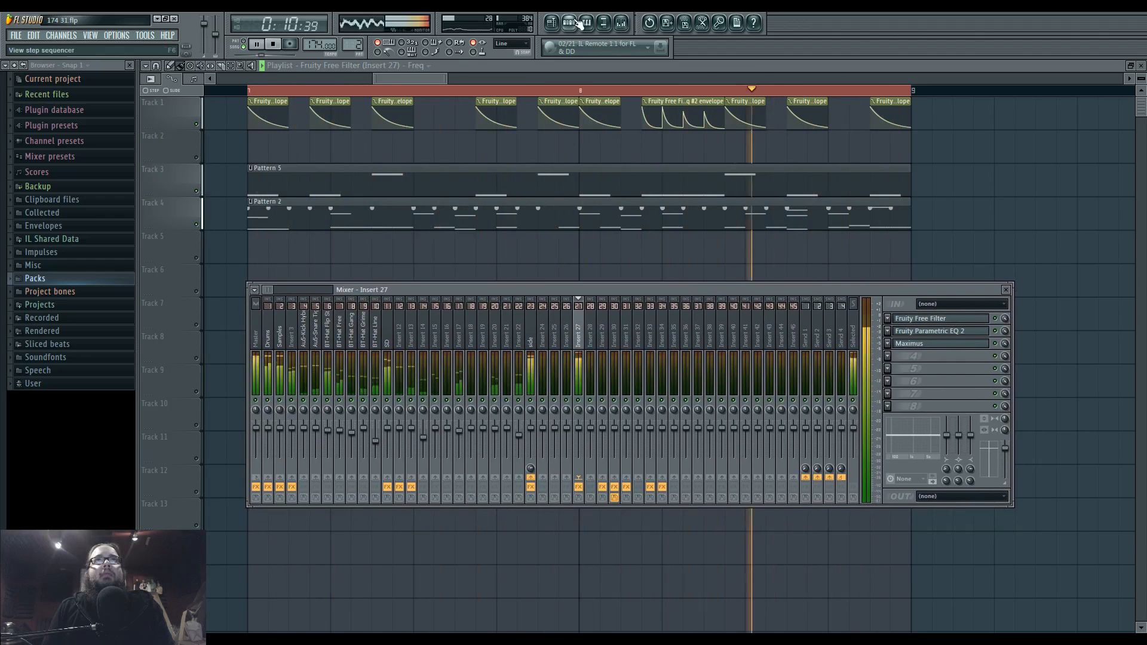
# - Open Harmor #2 and adjust the unison pitch spread to about 52% in part A and 45% in part B
pyautogui.click(574, 23)
pyautogui.click(496, 496)
pyautogui.click(500, 544)
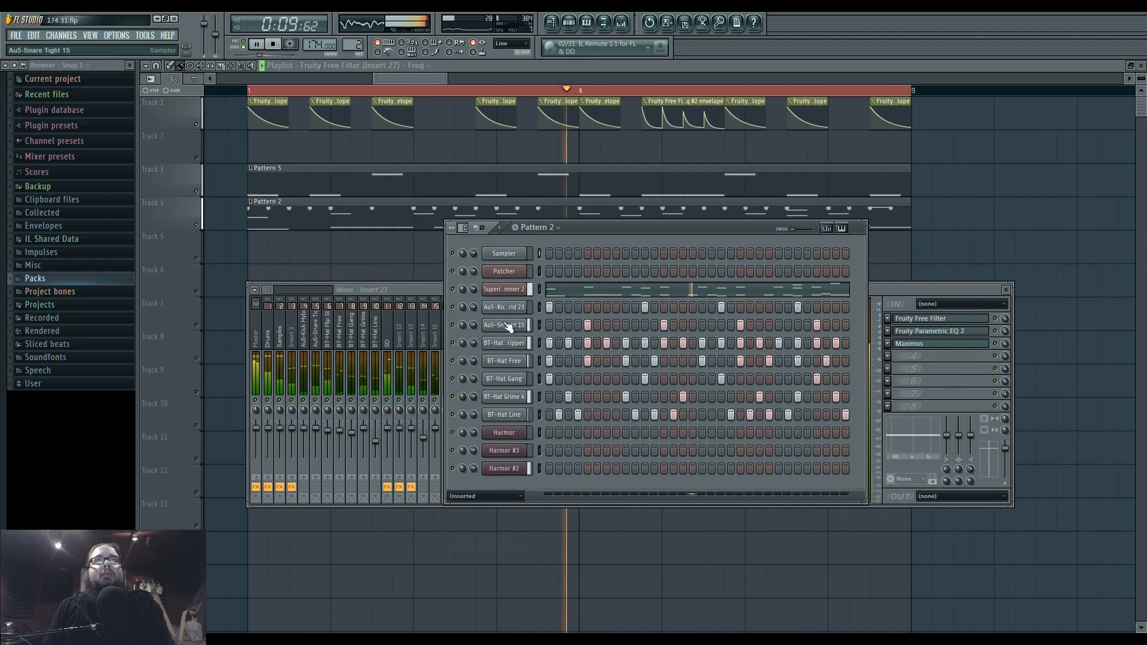
pyautogui.click(504, 469)
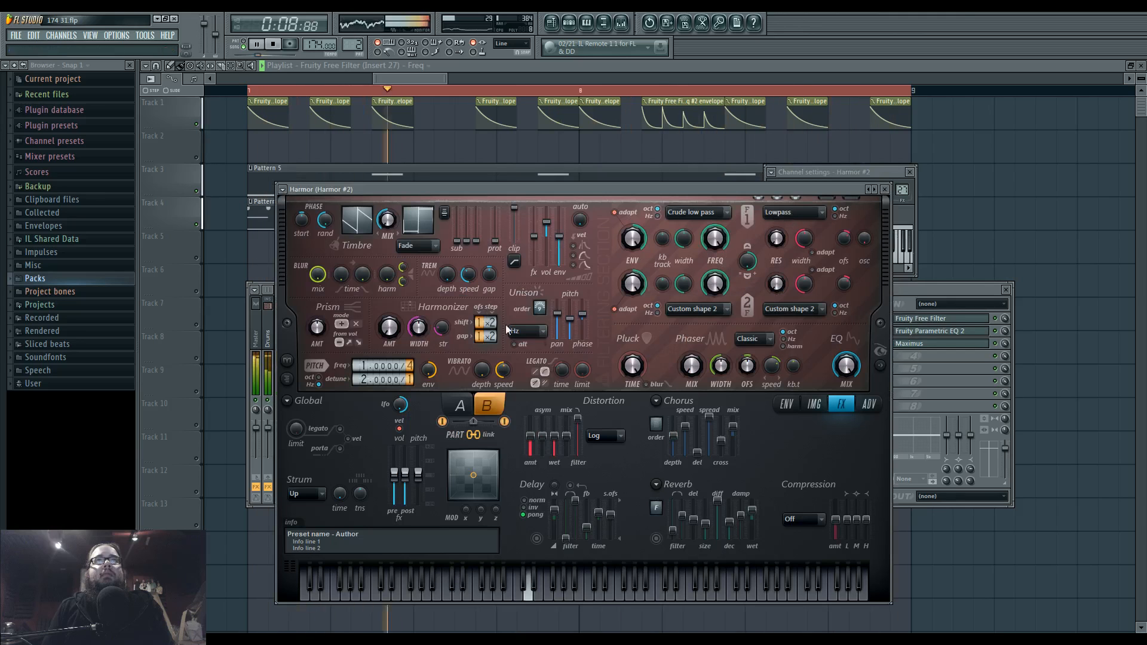
pyautogui.click(460, 405)
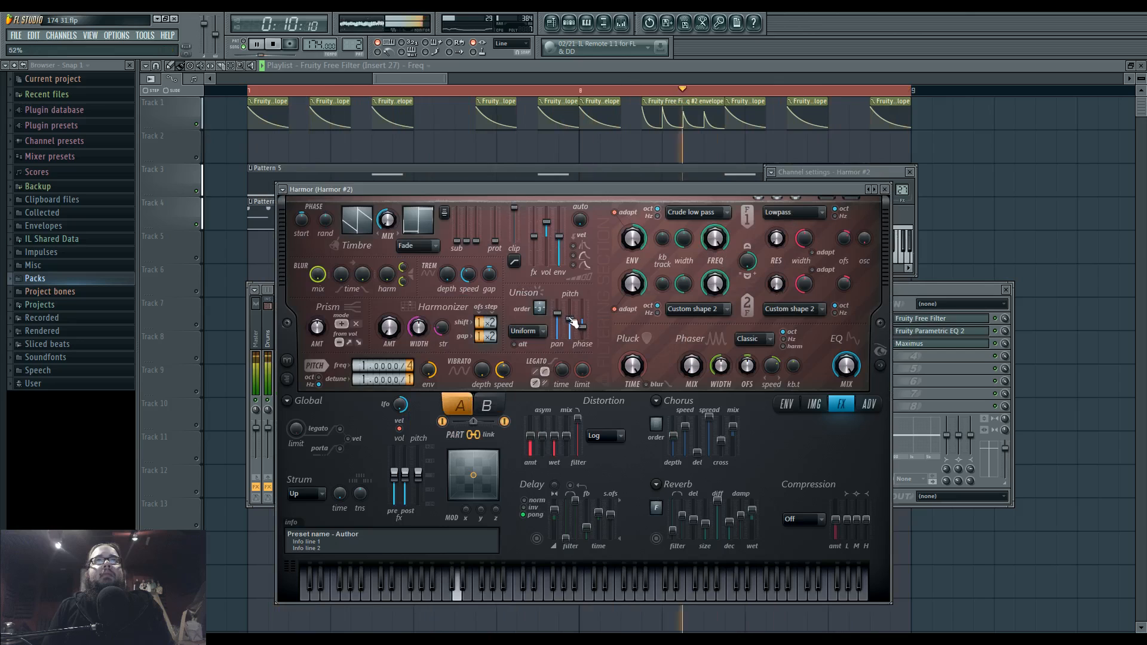
pyautogui.click(487, 406)
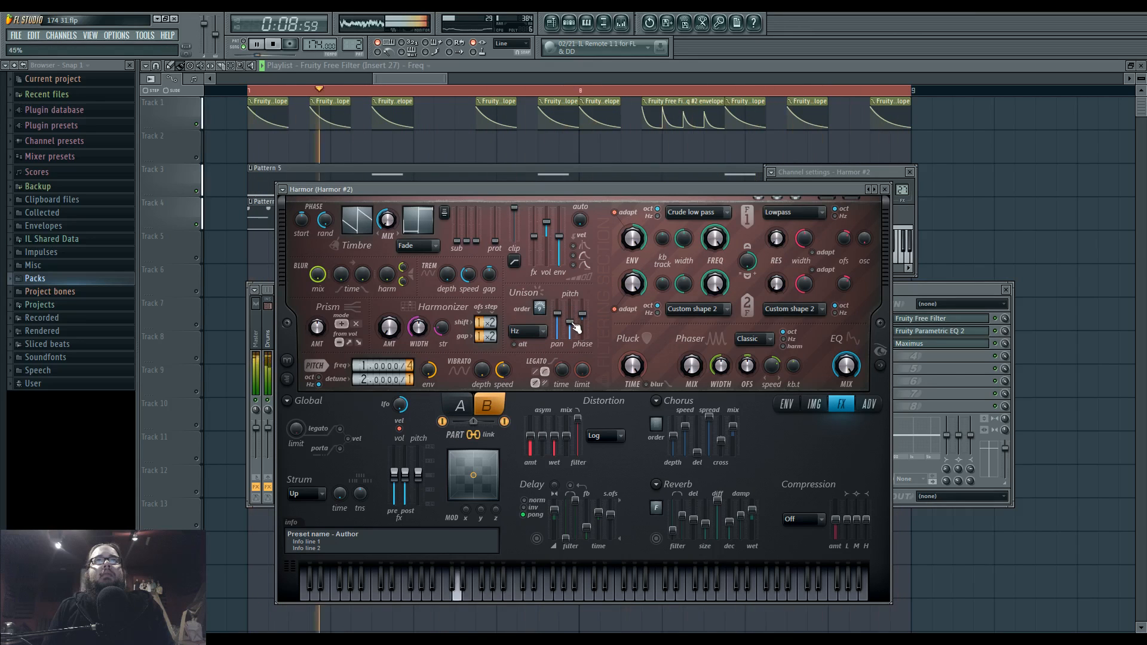
# - Show Harmor #2's spectral display, then raise part A's unison phase and set its unison pitch to 88%
pyautogui.press('space')
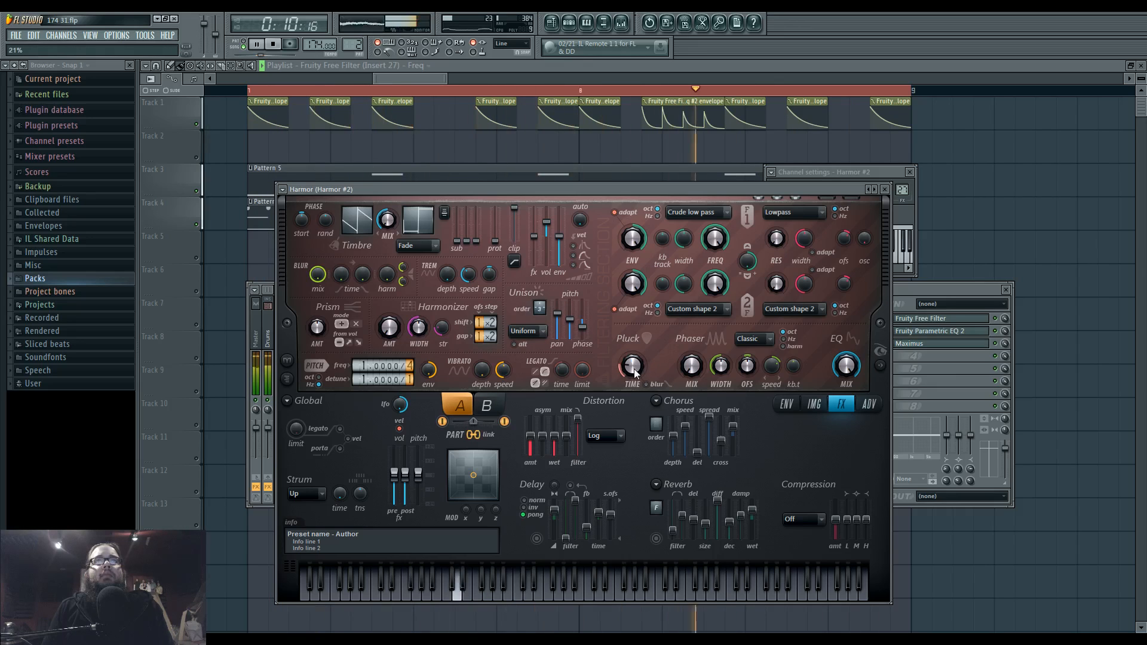
pyautogui.click(880, 367)
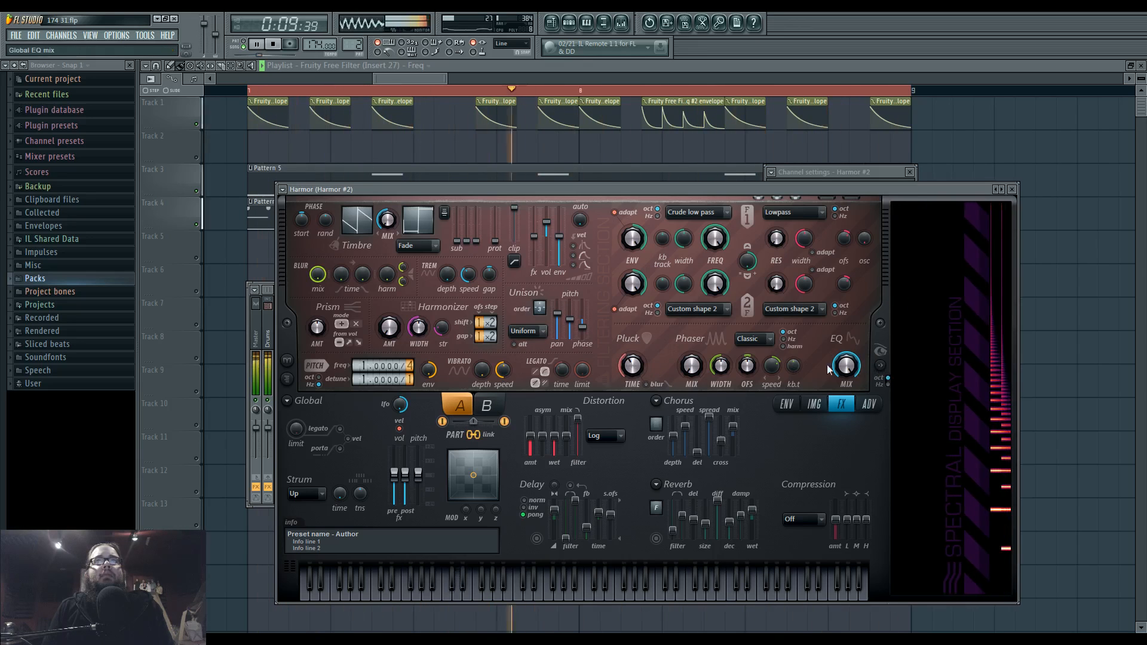
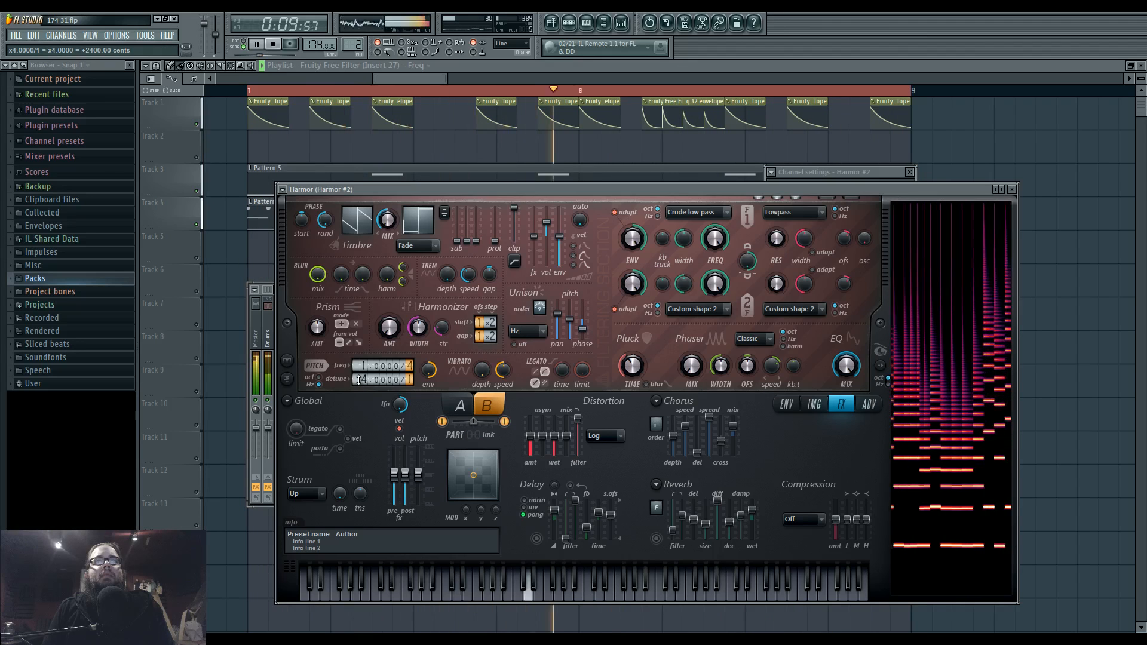
pyautogui.click(465, 406)
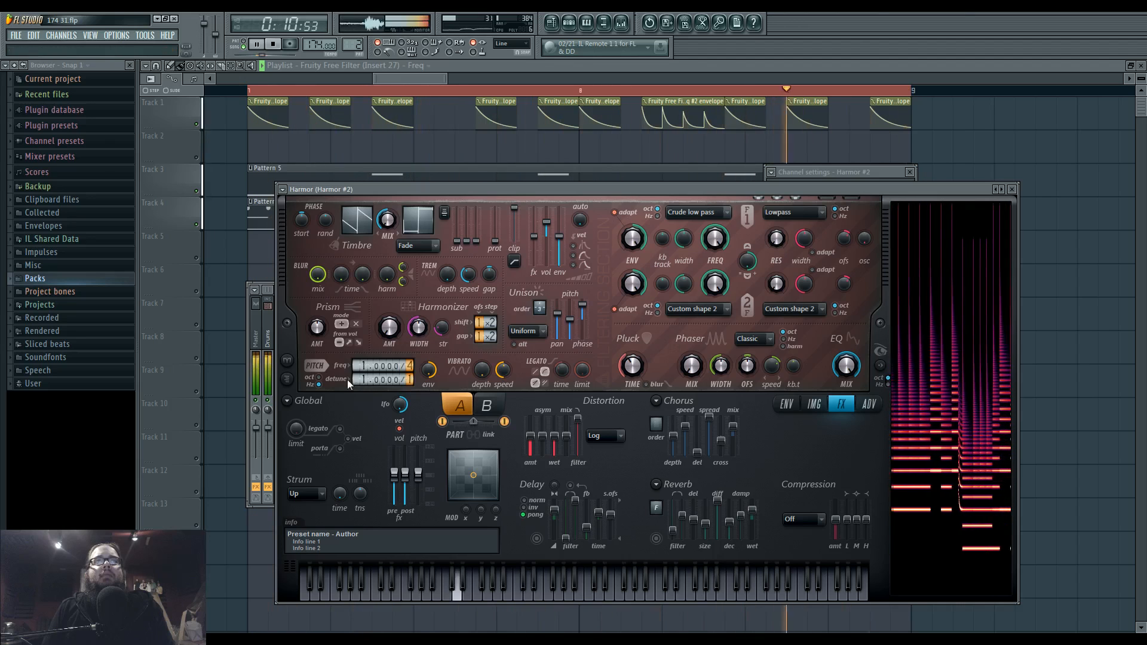
pyautogui.click(621, 25)
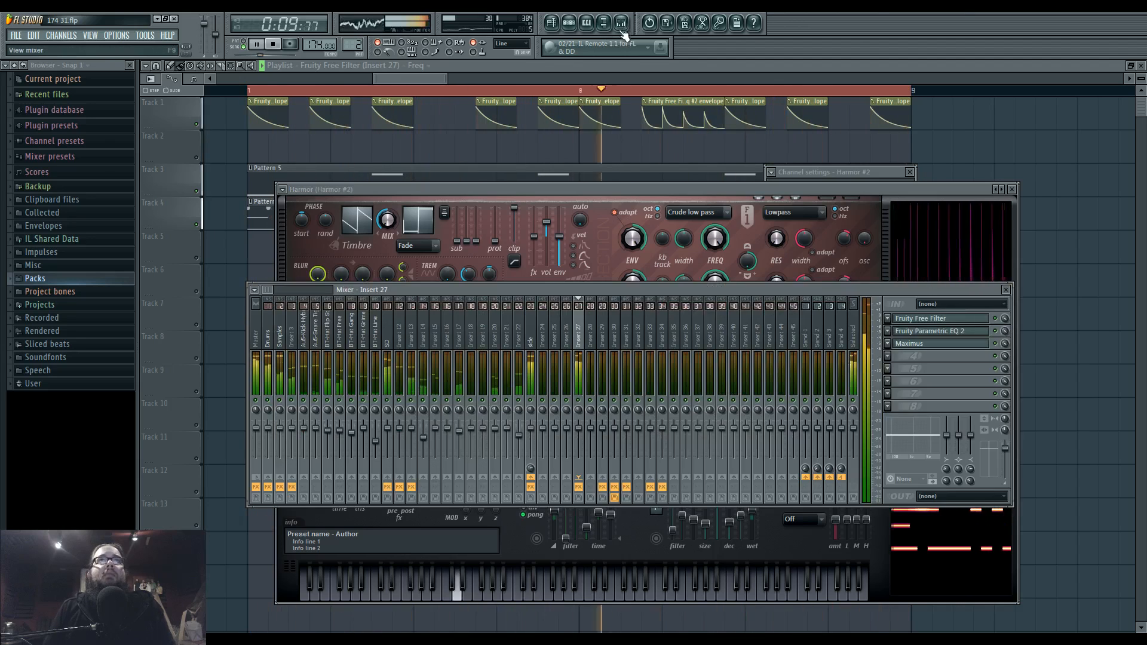
pyautogui.click(559, 188)
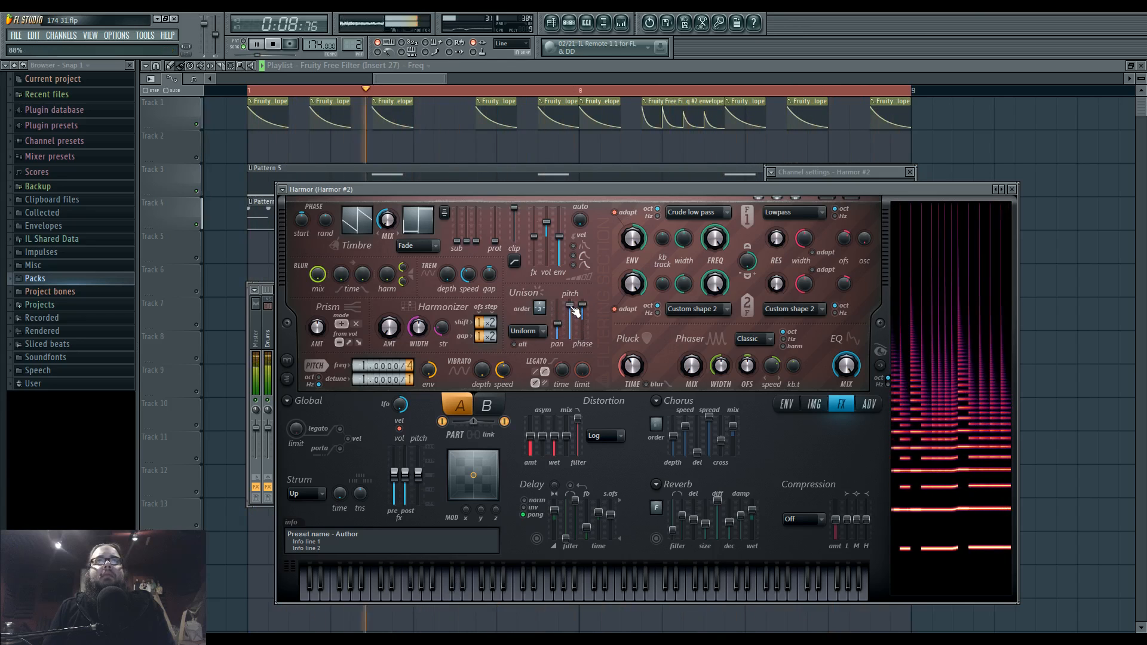
# - Clear the plug-in windows and boost the high shelf of Insert 27's Fruity Parametric EQ 2 by 10.5 dB at 8625 Hz
pyautogui.click(622, 22)
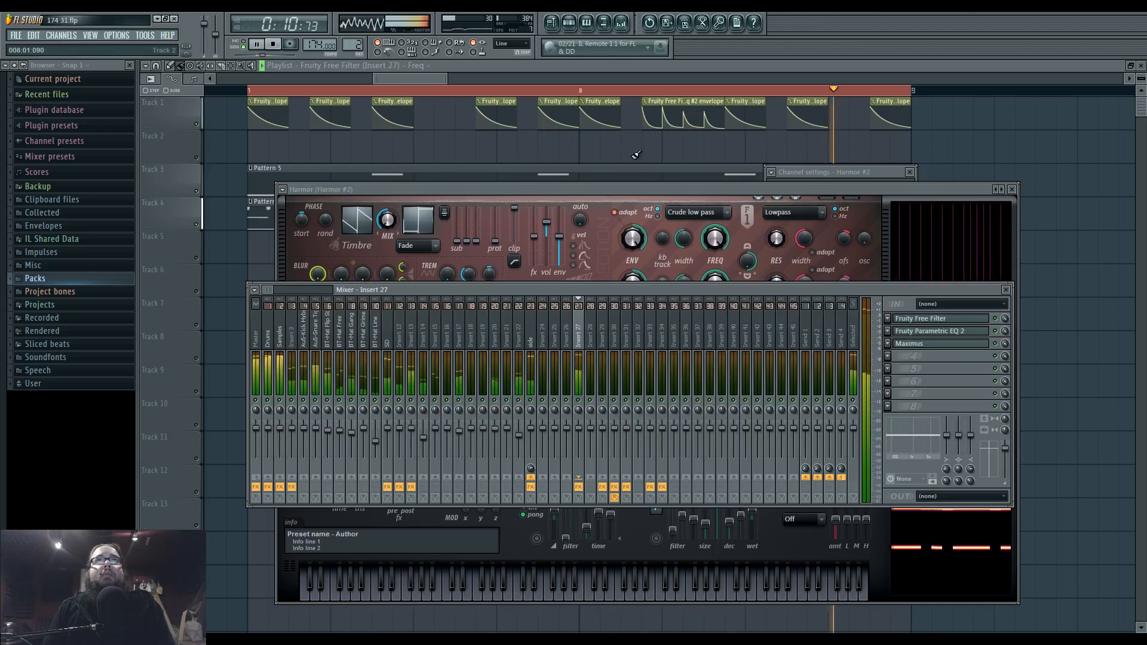
pyautogui.press('F12')
pyautogui.click(627, 28)
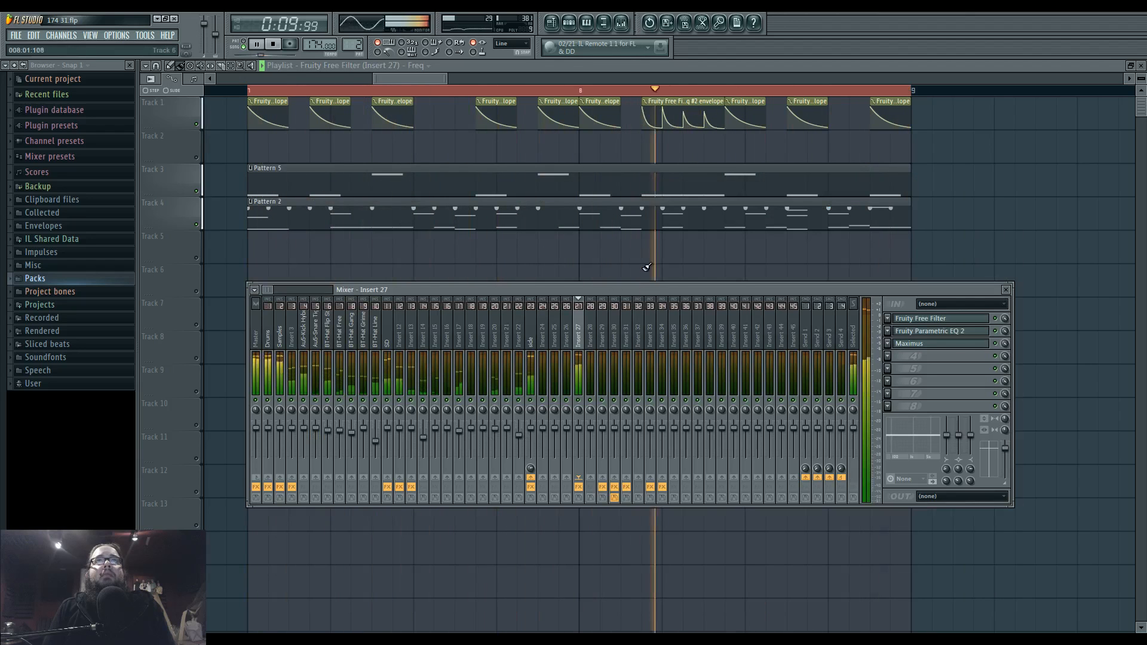
pyautogui.click(945, 332)
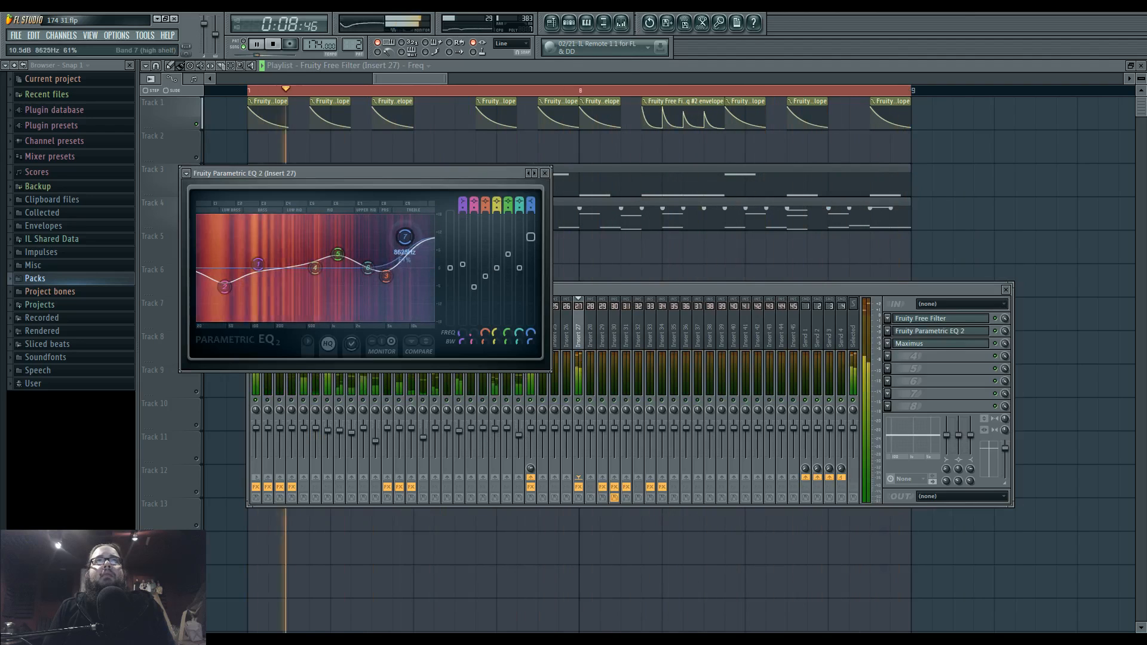
# - Turn compression off for the low and high bands of Maximus on Insert 27
pyautogui.click(923, 343)
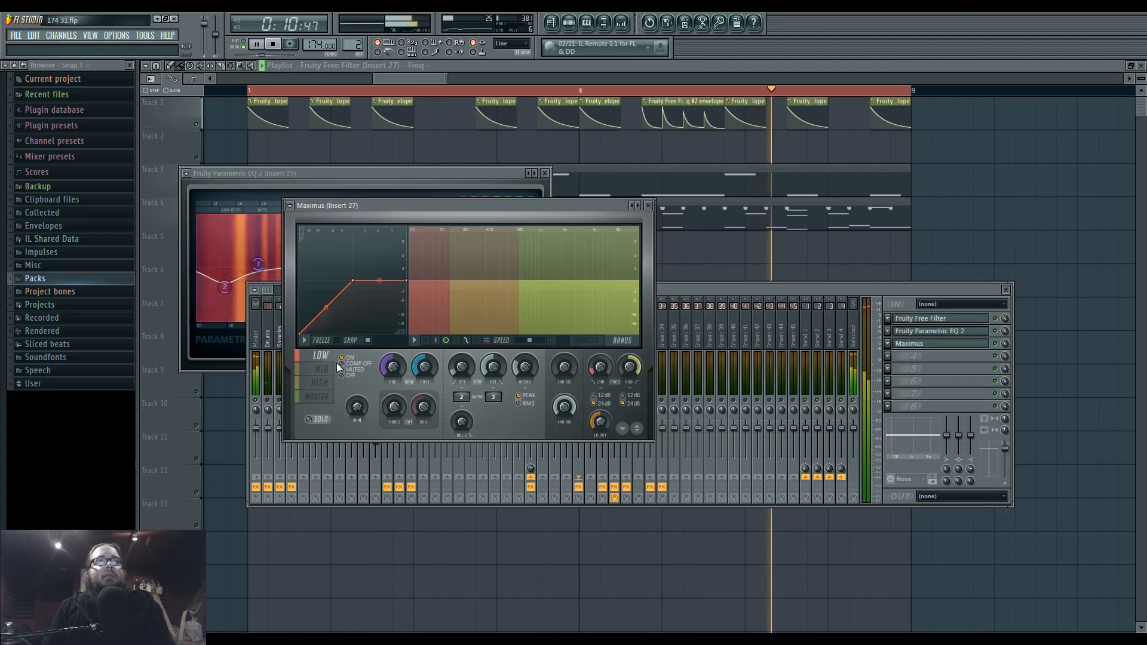
pyautogui.click(332, 385)
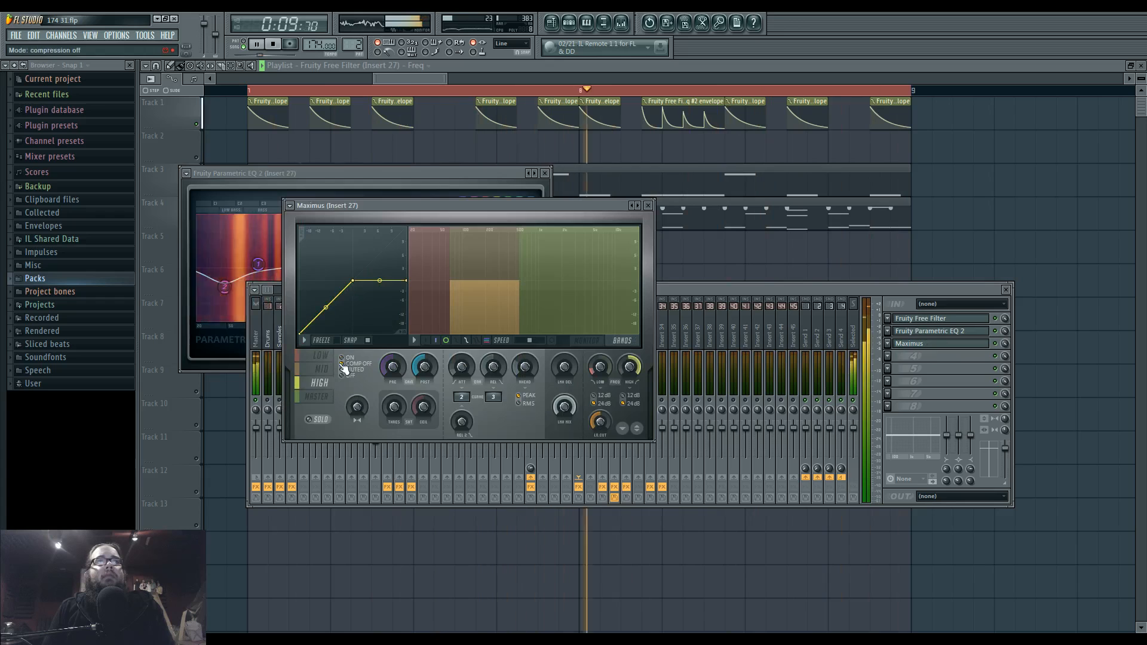
pyautogui.click(329, 369)
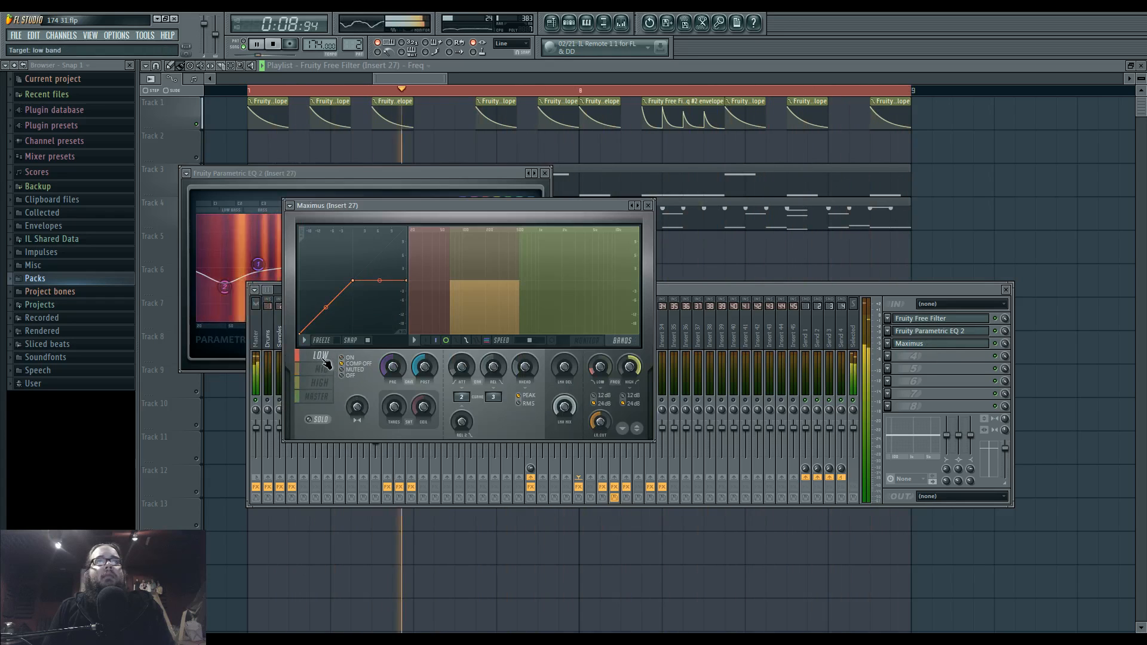
# - Bend the Maximus mid band curve upward, shift the band to lower crossover frequencies at 93% separated, and stop playback
pyautogui.moveTo(326, 308)
pyautogui.mouseDown()
pyautogui.moveTo(326, 282)
pyautogui.moveTo(325, 301)
pyautogui.mouseUp()
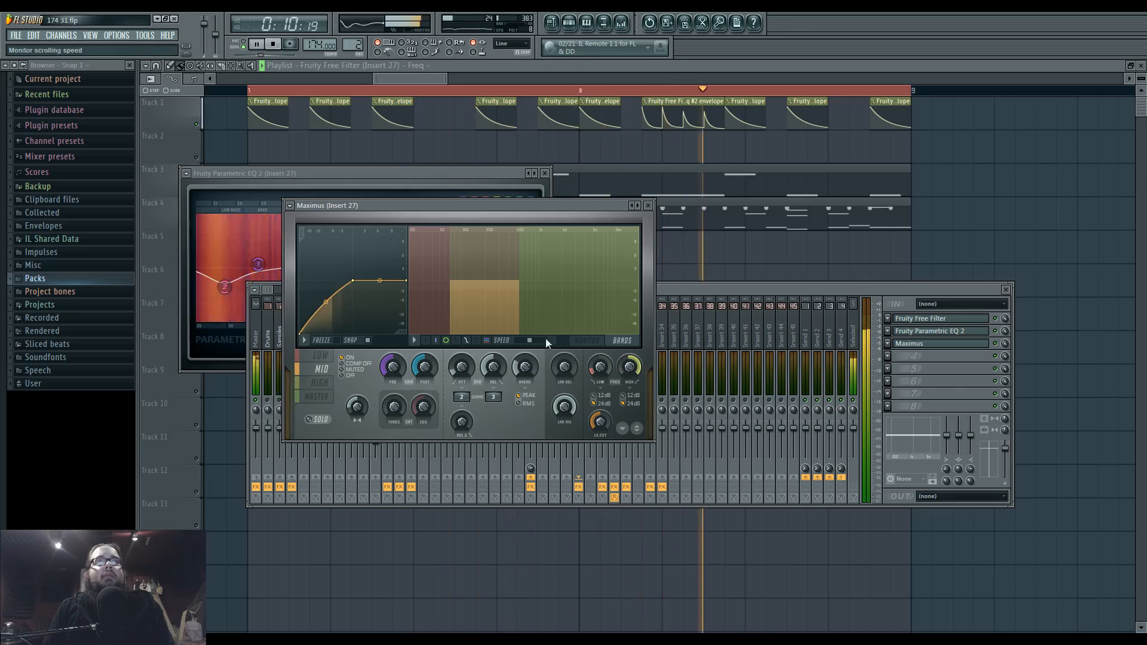
pyautogui.moveTo(629, 366)
pyautogui.mouseDown()
pyautogui.moveTo(629, 344)
pyautogui.moveTo(600, 339)
pyautogui.moveTo(629, 348)
pyautogui.moveTo(599, 356)
pyautogui.moveTo(630, 384)
pyautogui.moveTo(600, 417)
pyautogui.moveTo(624, 383)
pyautogui.moveTo(627, 391)
pyautogui.moveTo(630, 358)
pyautogui.mouseUp()
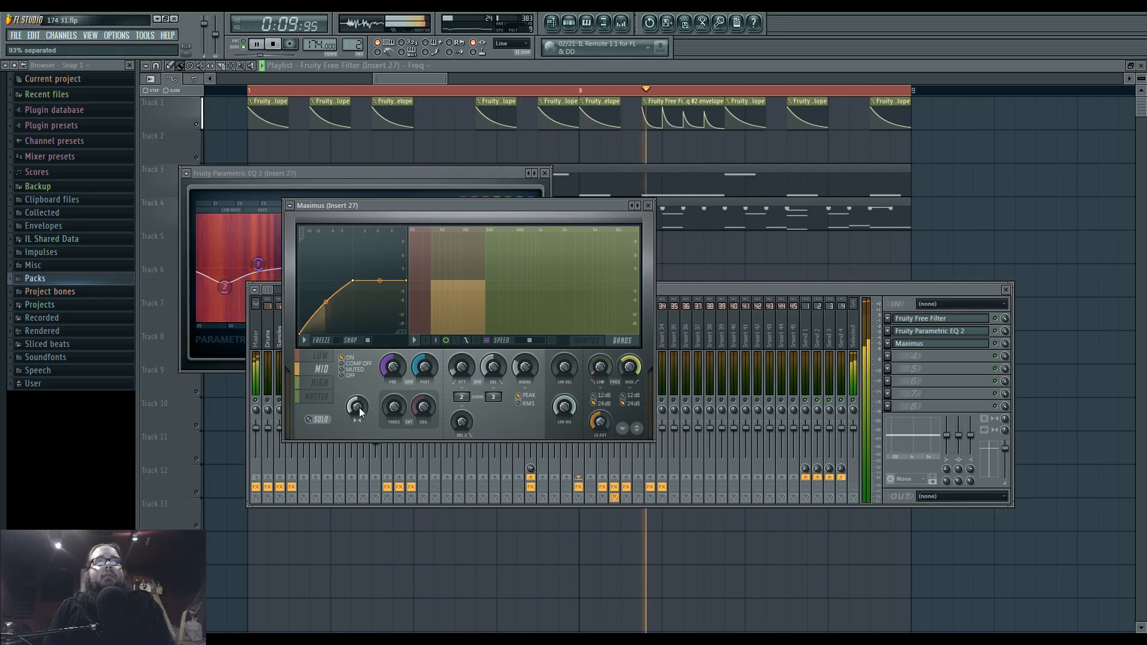
pyautogui.press('space')
# - Clear the open windows, zoom out the playlist, and add a new Harmor channel to the project
pyautogui.click(689, 289)
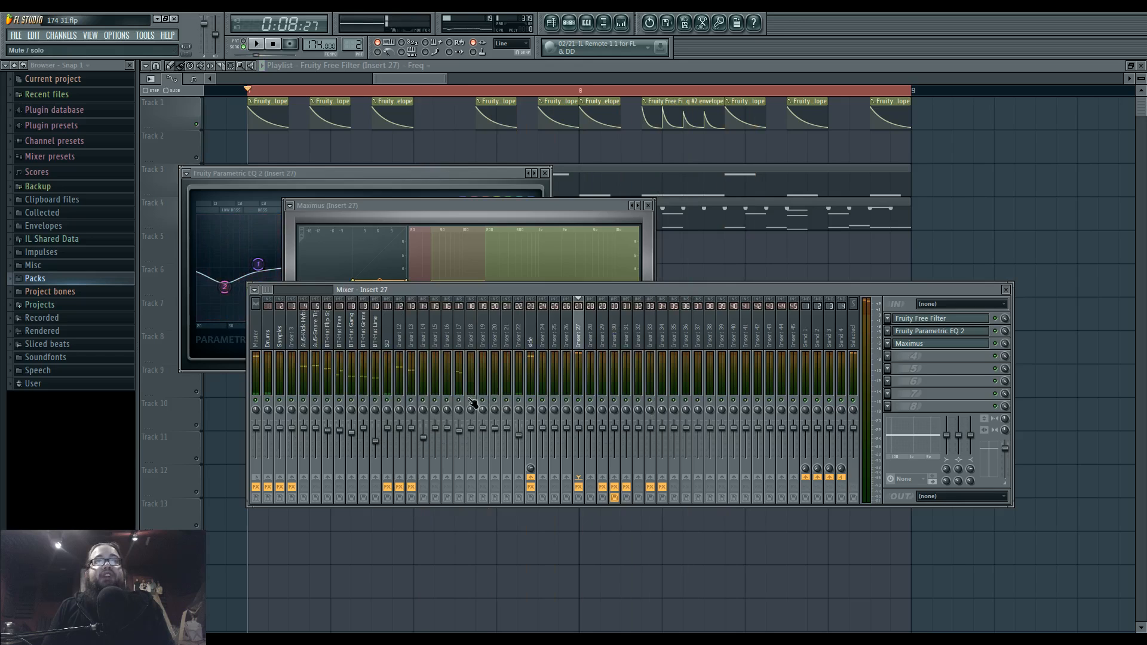
pyautogui.rightClick(750, 264)
pyautogui.scroll(-5, 665, 313)
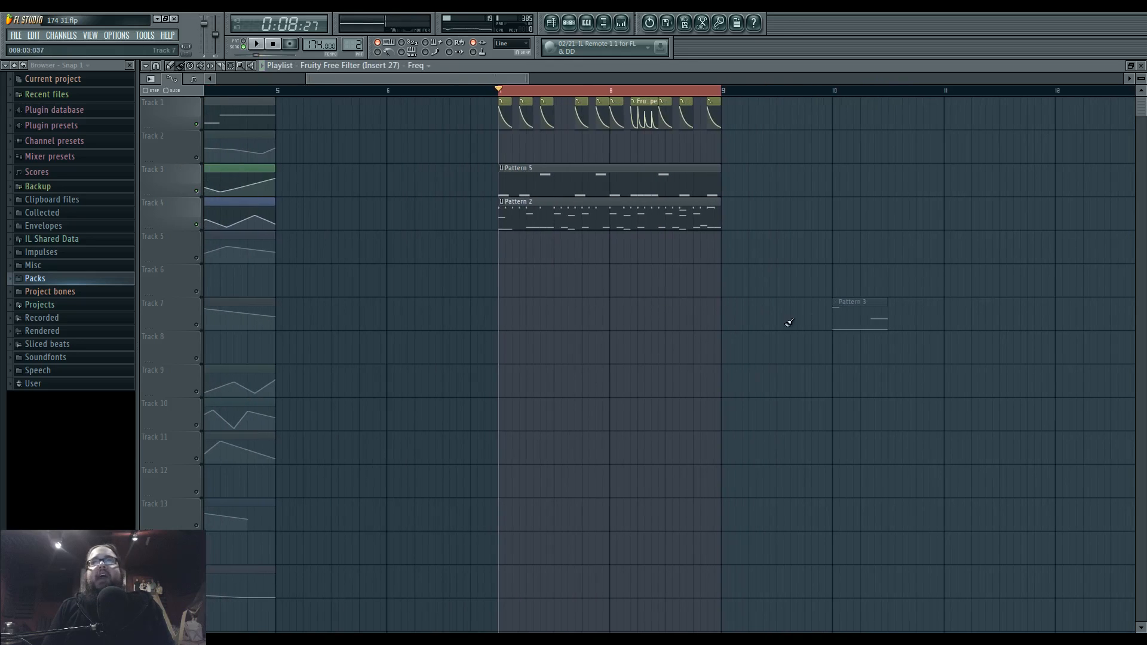
pyautogui.click(569, 23)
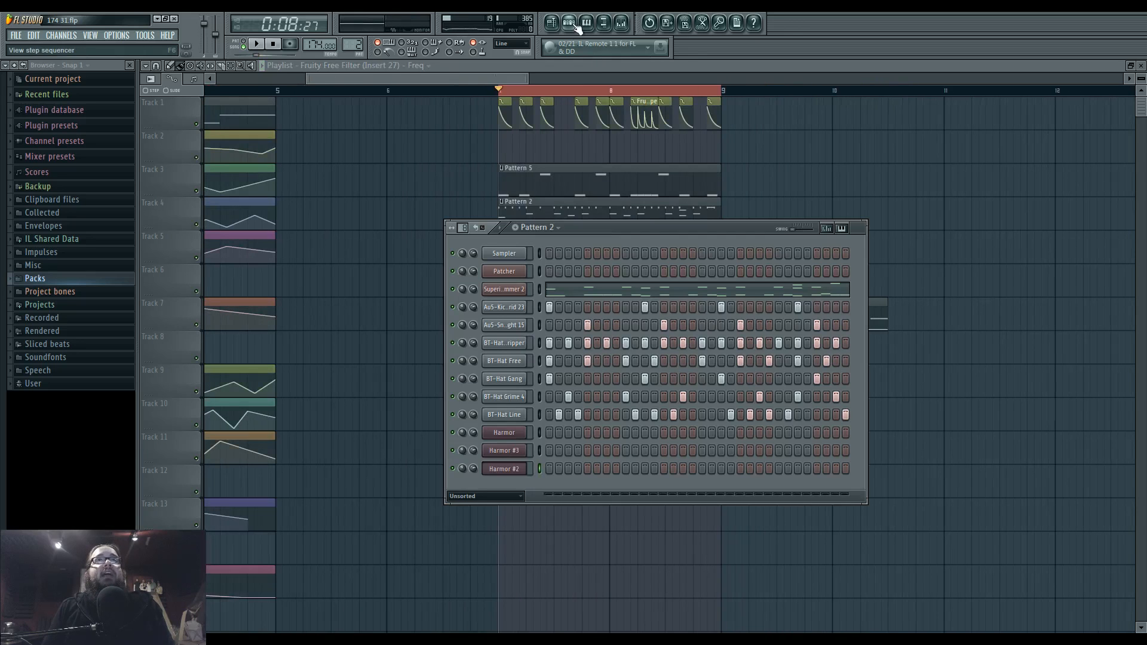
pyautogui.click(62, 35)
pyautogui.moveTo(78, 46)
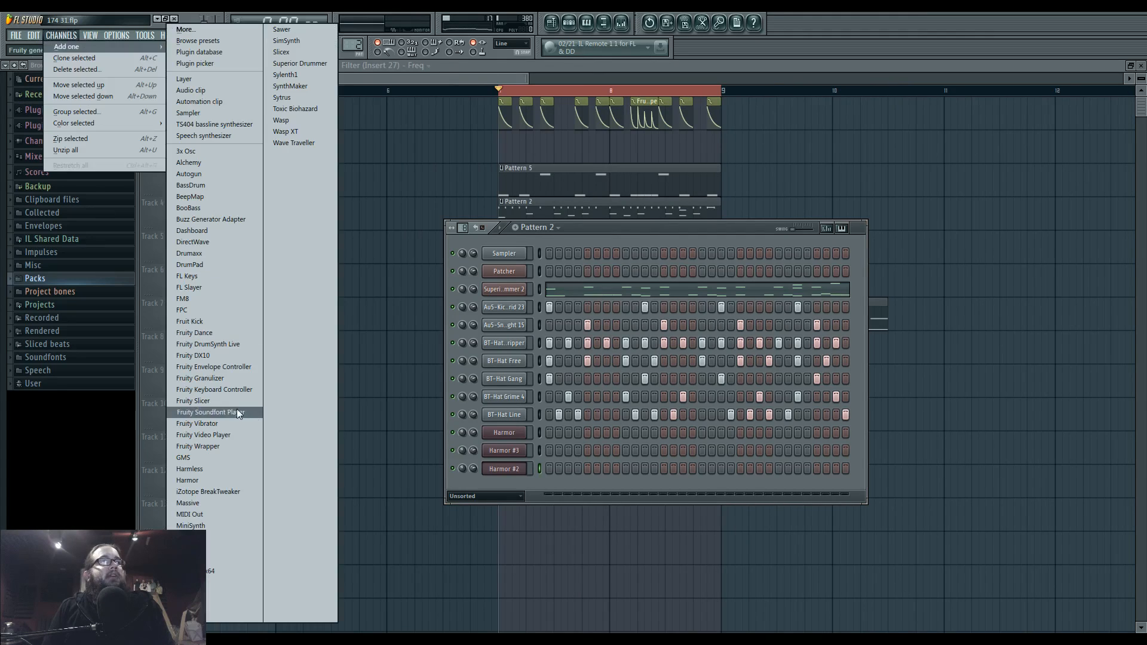
pyautogui.click(191, 480)
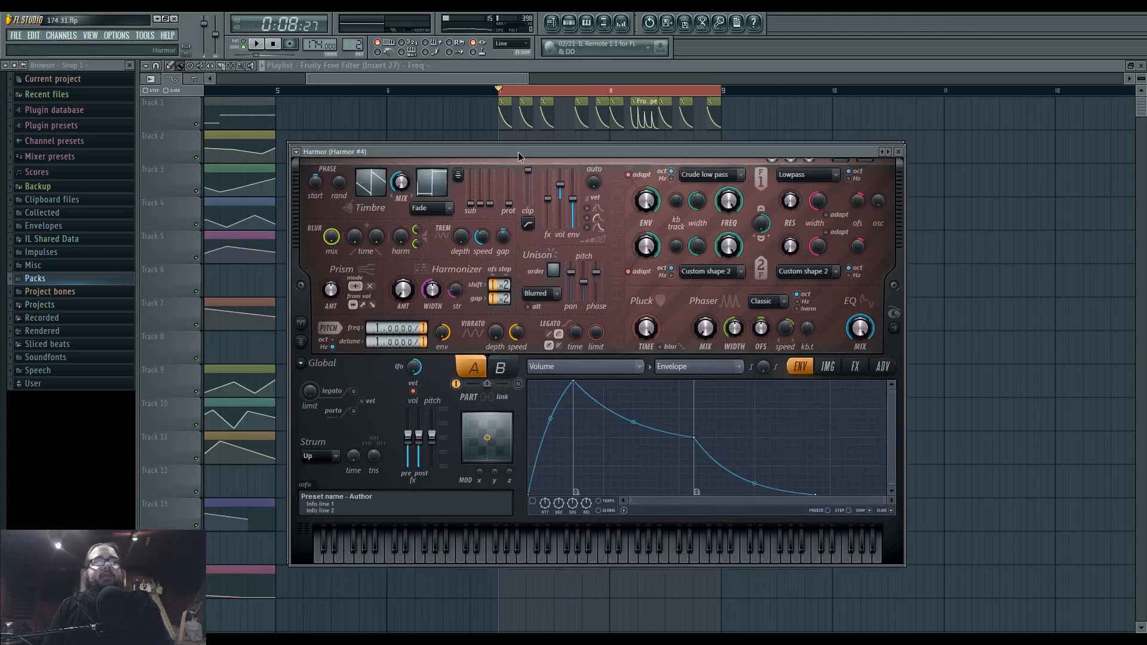
# - Route the new Harmor channel to the free mixer track Insert 35
pyautogui.moveTo(575, 150); pyautogui.dragTo(550, 515)
pyautogui.click(510, 487)
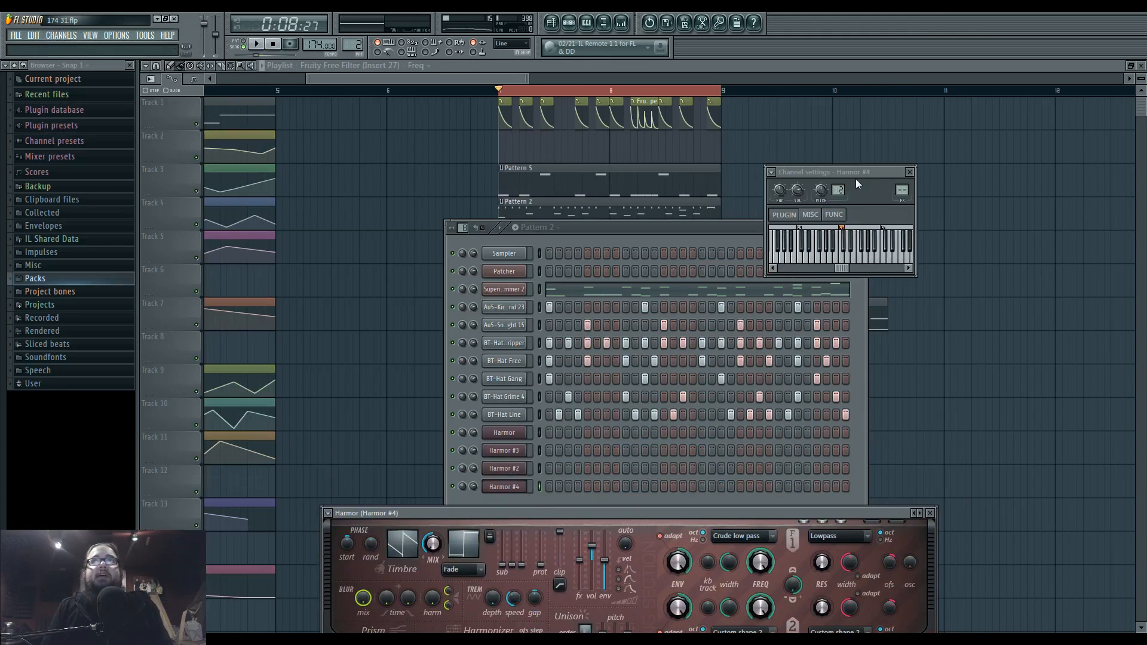
pyautogui.doubleClick(903, 190)
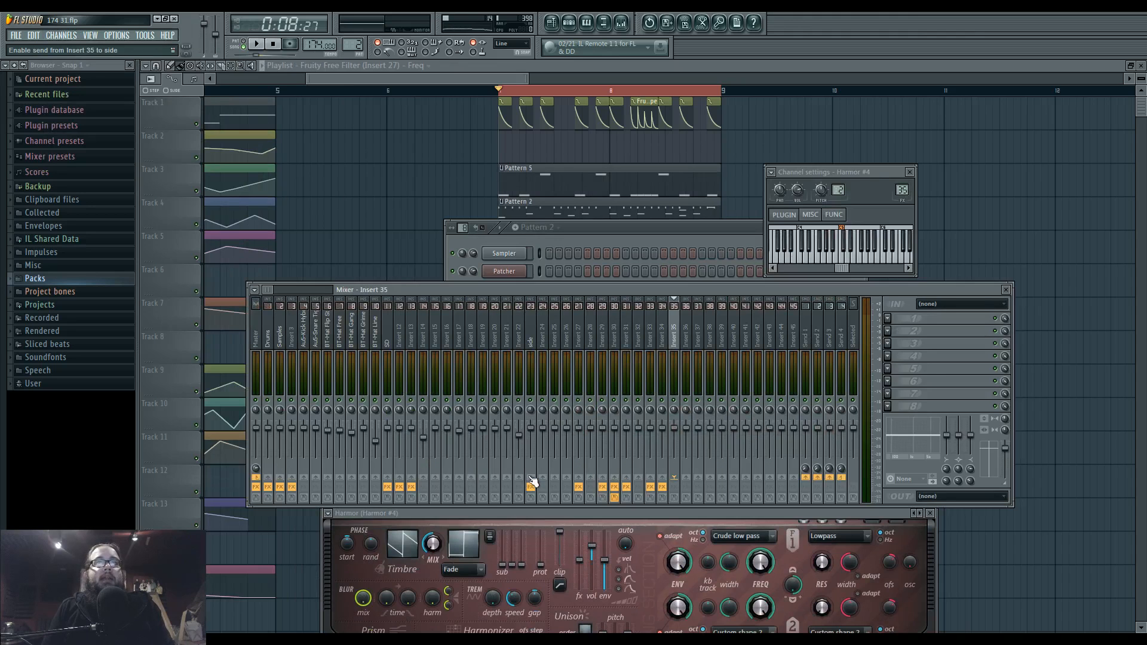
# - Show the new Harmor's spectral display and set its filter 1 to Classic band pass with an adjusted cutoff frequency
pyautogui.moveTo(505, 515); pyautogui.dragTo(492, 179)
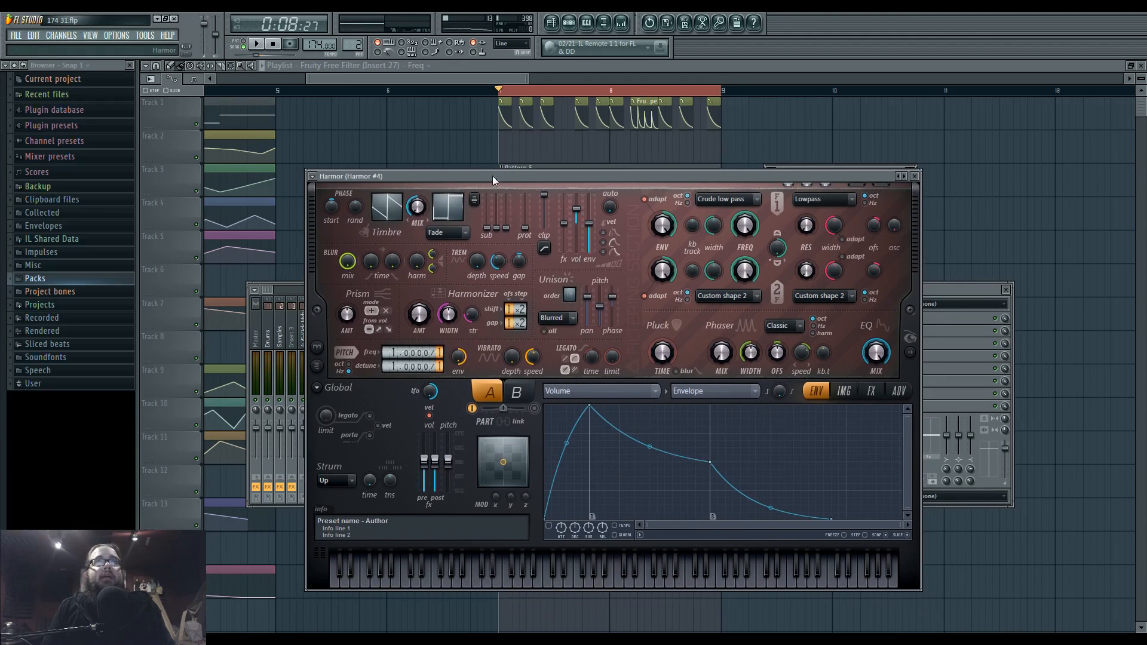
pyautogui.click(914, 352)
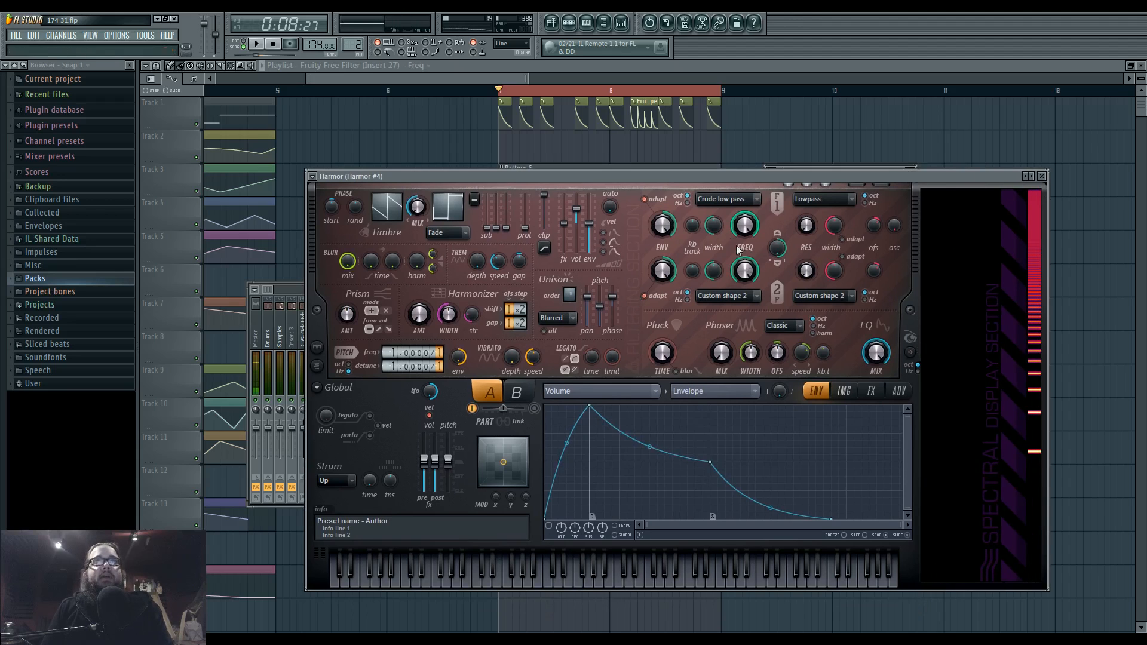
pyautogui.click(735, 198)
pyautogui.moveTo(744, 232); pyautogui.dragTo(745, 272)
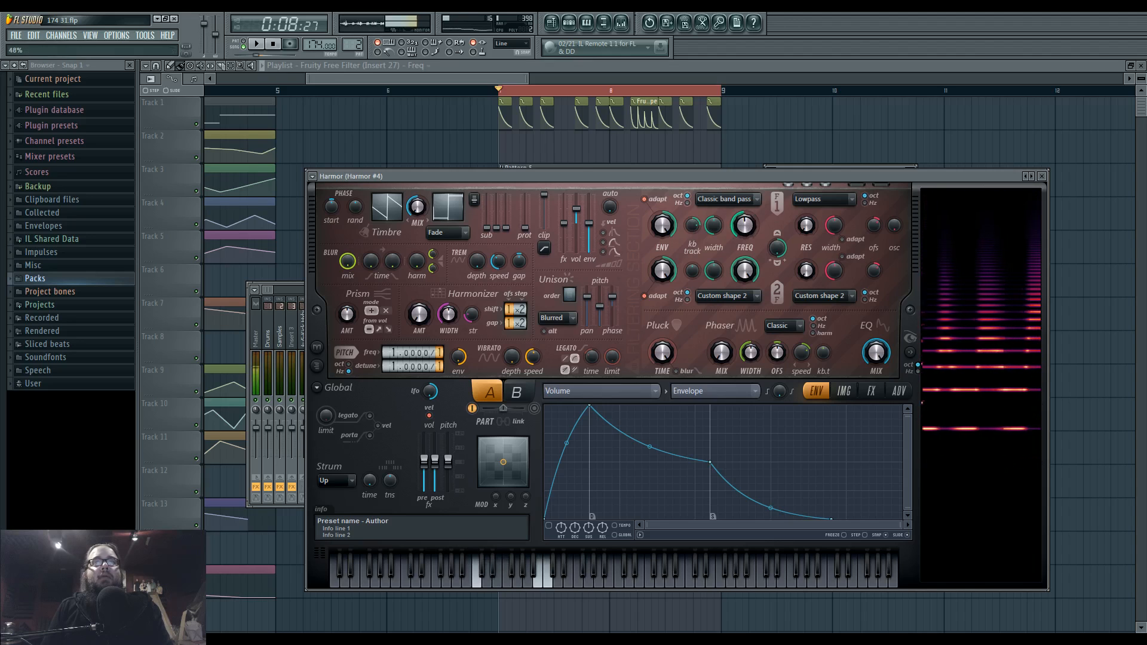
# - Switch to the empty Pattern 6 and open the new Harmor channel's piano roll
pyautogui.click(570, 27)
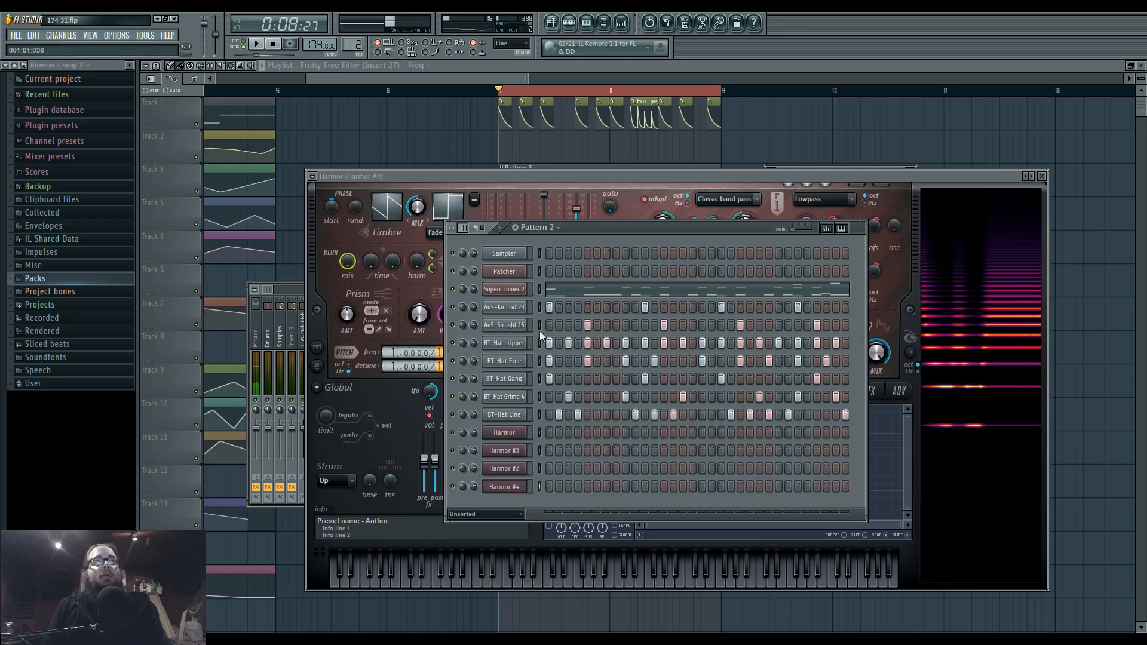
pyautogui.click(357, 45)
pyautogui.click(412, 48)
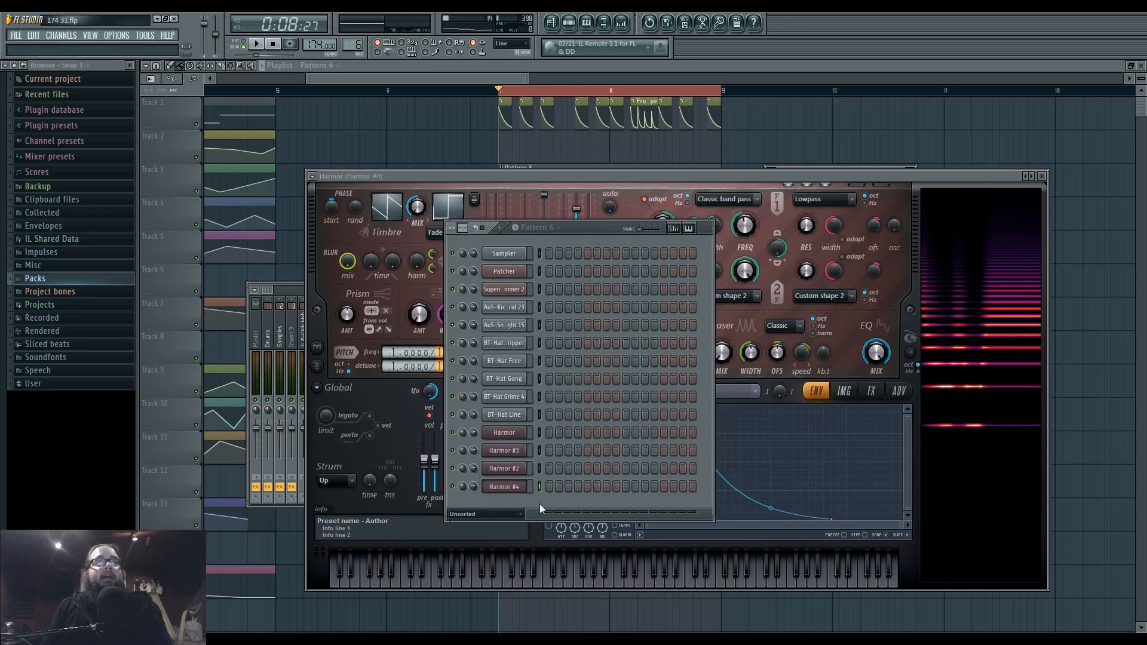
pyautogui.rightClick(547, 484)
pyautogui.click(550, 473)
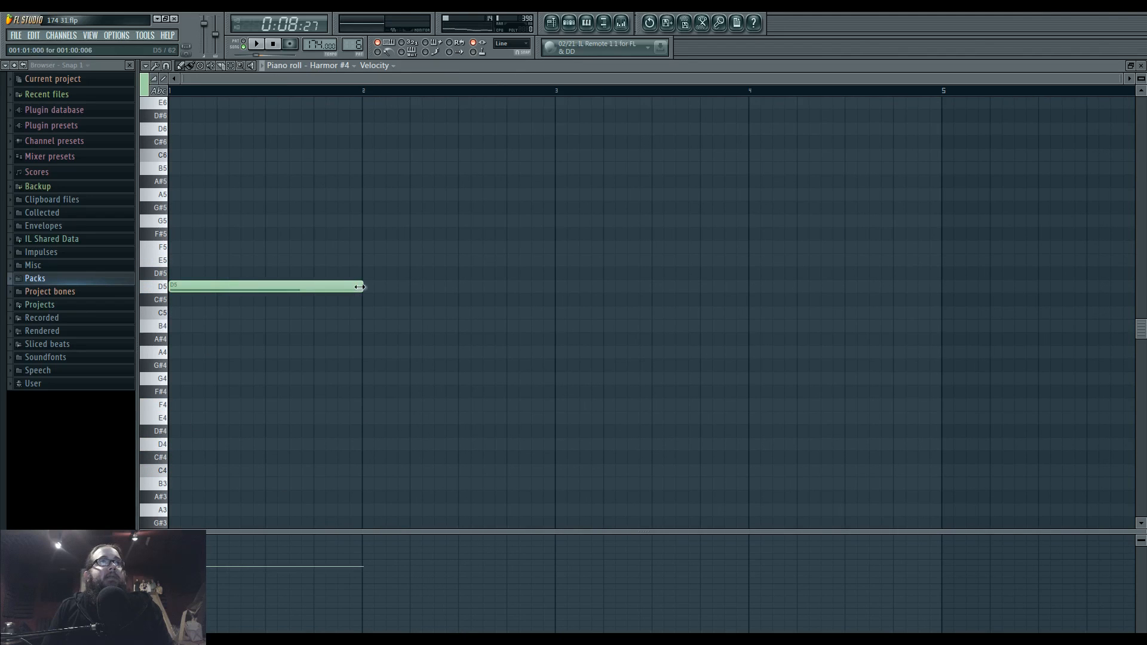
# - Stack one-bar notes on D5, A5 and F6 at the start of the new Harmor's pattern and audition the chord
pyautogui.doubleClick(354, 288)
pyautogui.click(475, 375)
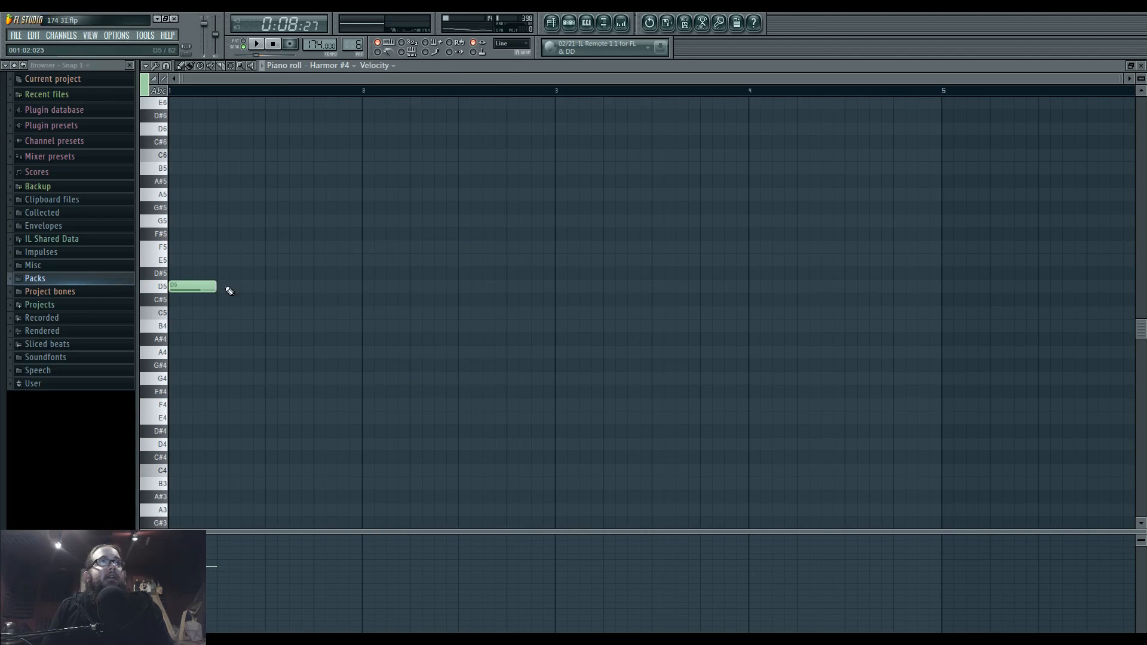
pyautogui.scroll(3, 190, 317)
pyautogui.click(190, 314)
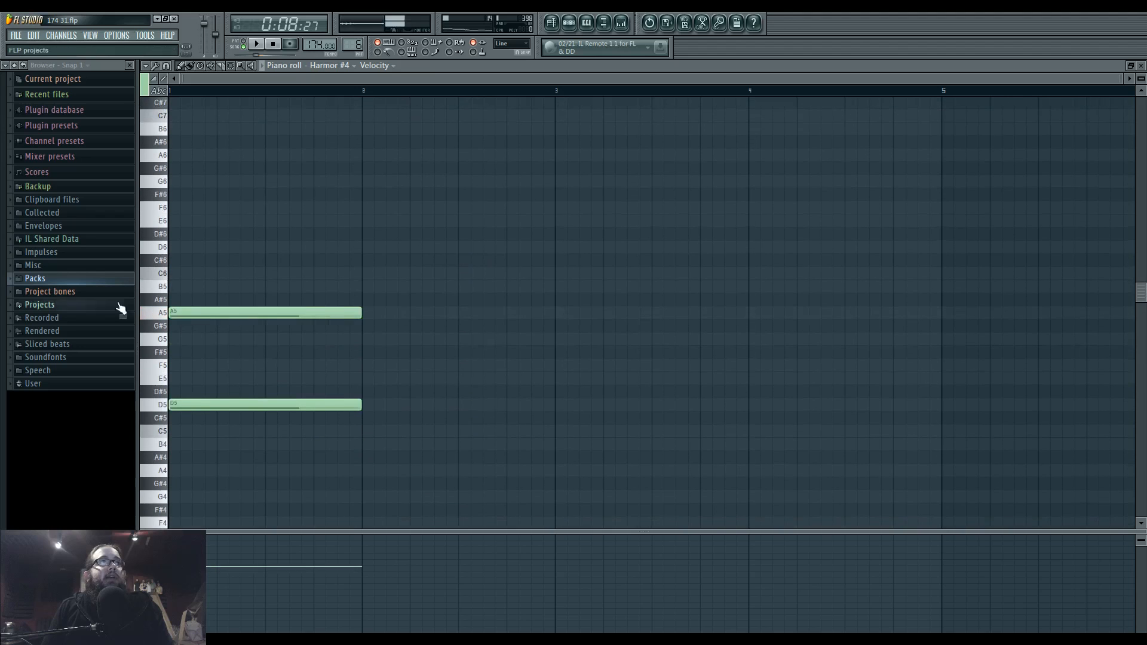
pyautogui.click(191, 208)
pyautogui.scroll(1, 204, 238)
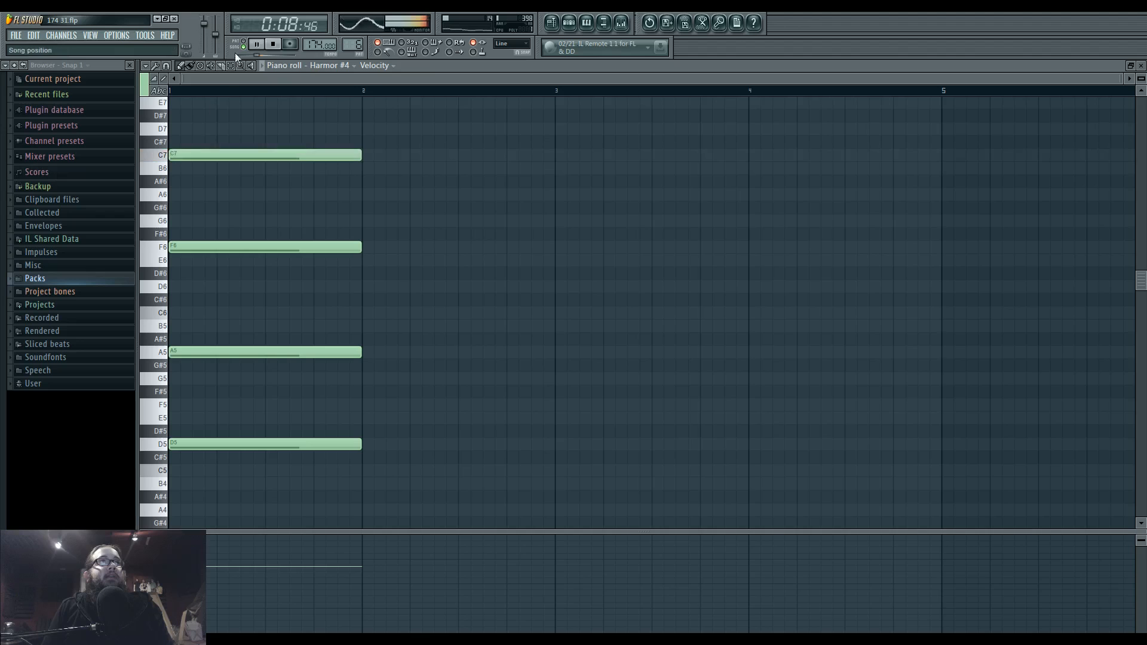
pyautogui.press('space')
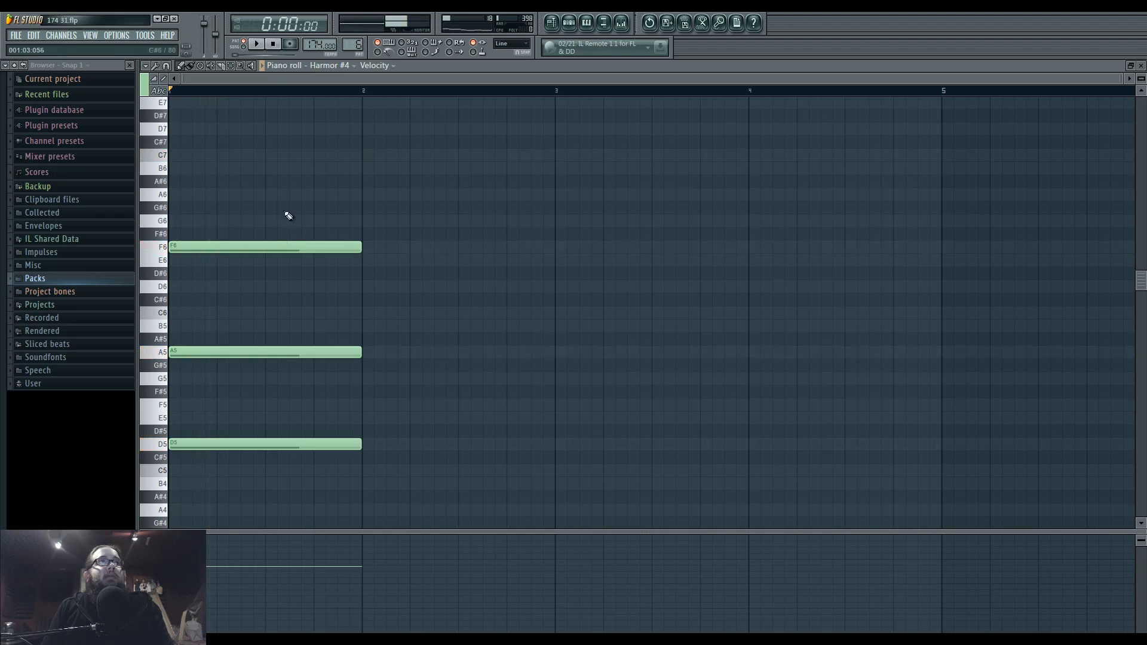
# - Add F5 and D6 notes to the chord, place Pattern 6 at bar 11 on Track 5 and select that bar for looping
pyautogui.click(181, 404)
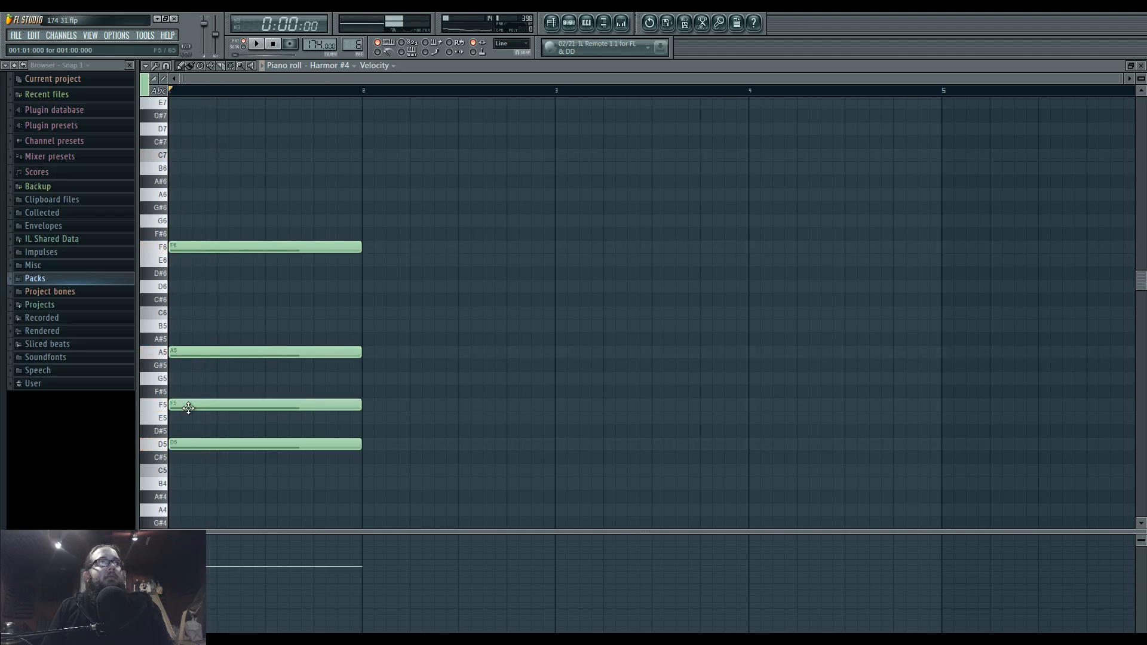
pyautogui.click(184, 286)
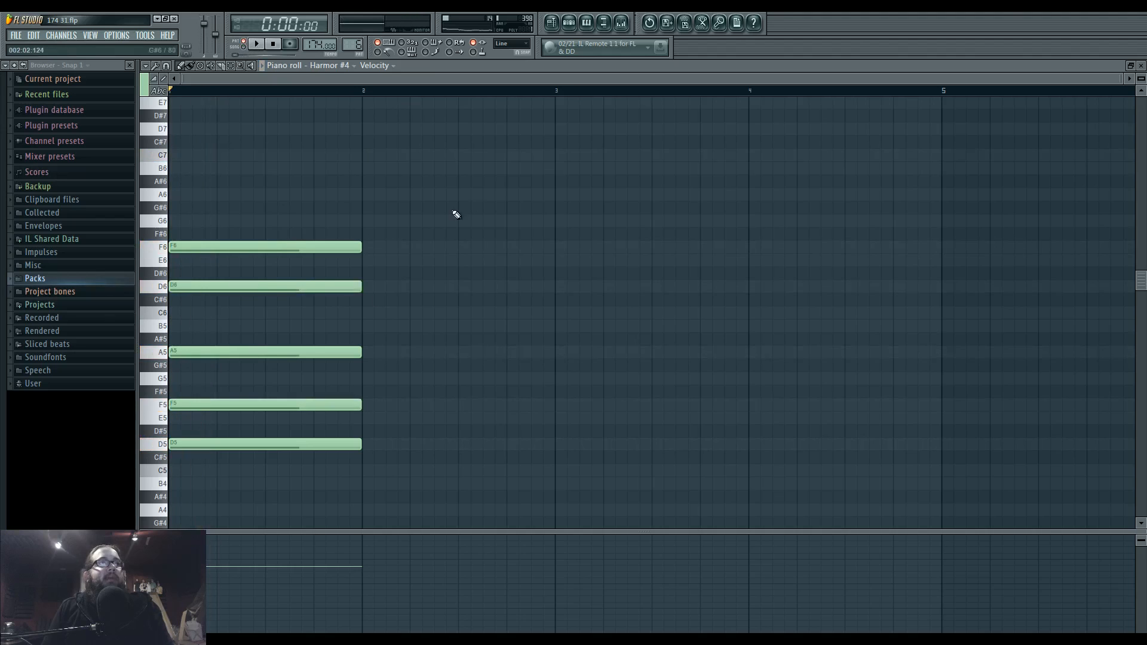
pyautogui.click(552, 24)
pyautogui.hscroll(3, 564, 259)
pyautogui.moveTo(551, 258); pyautogui.dragTo(660, 256)
pyautogui.moveTo(628, 97); pyautogui.dragTo(735, 100)
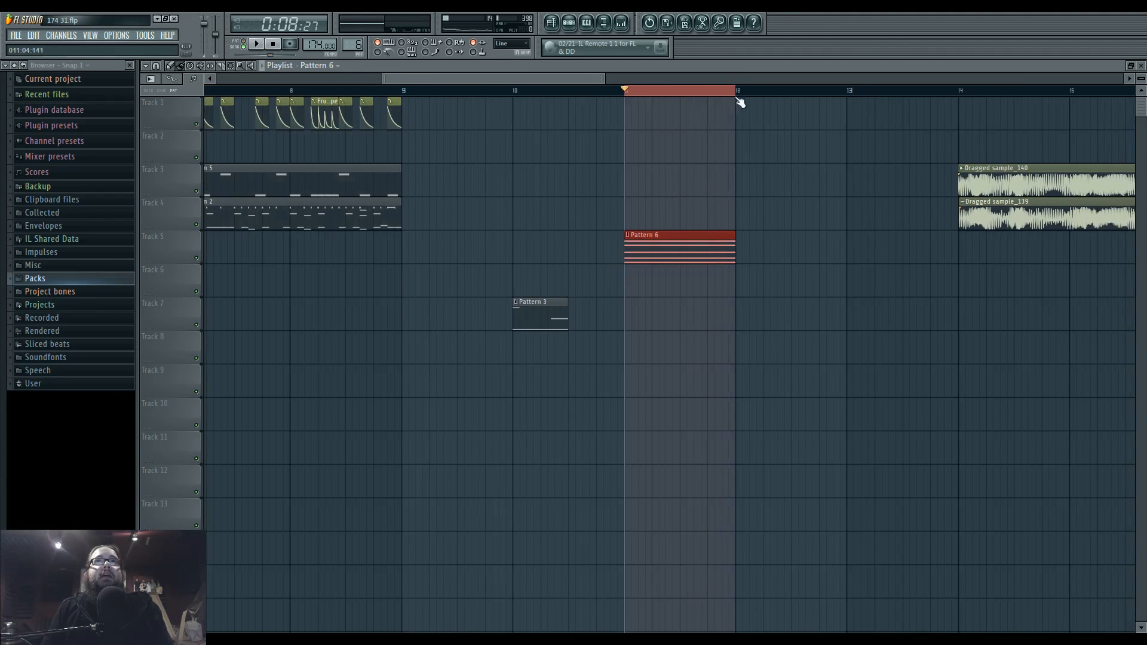
# - Create an automation clip for Harmor #4's filter 1 frequency over the selected bar and start playback
pyautogui.click(570, 25)
pyautogui.click(504, 486)
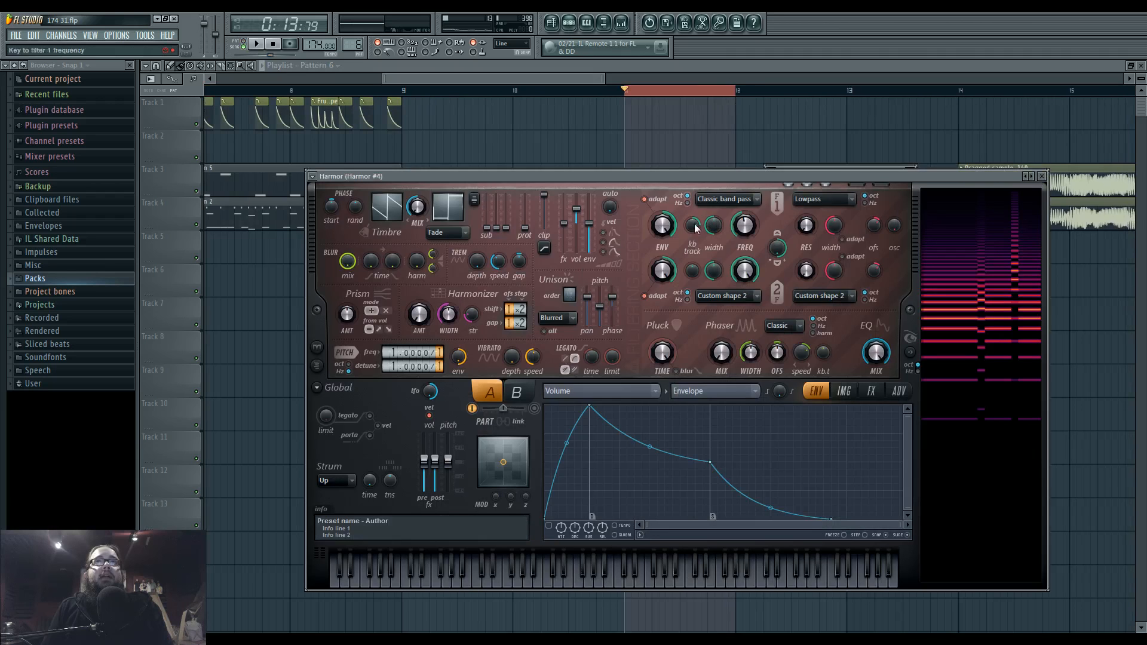
pyautogui.rightClick(751, 229)
pyautogui.click(793, 333)
pyautogui.press('space')
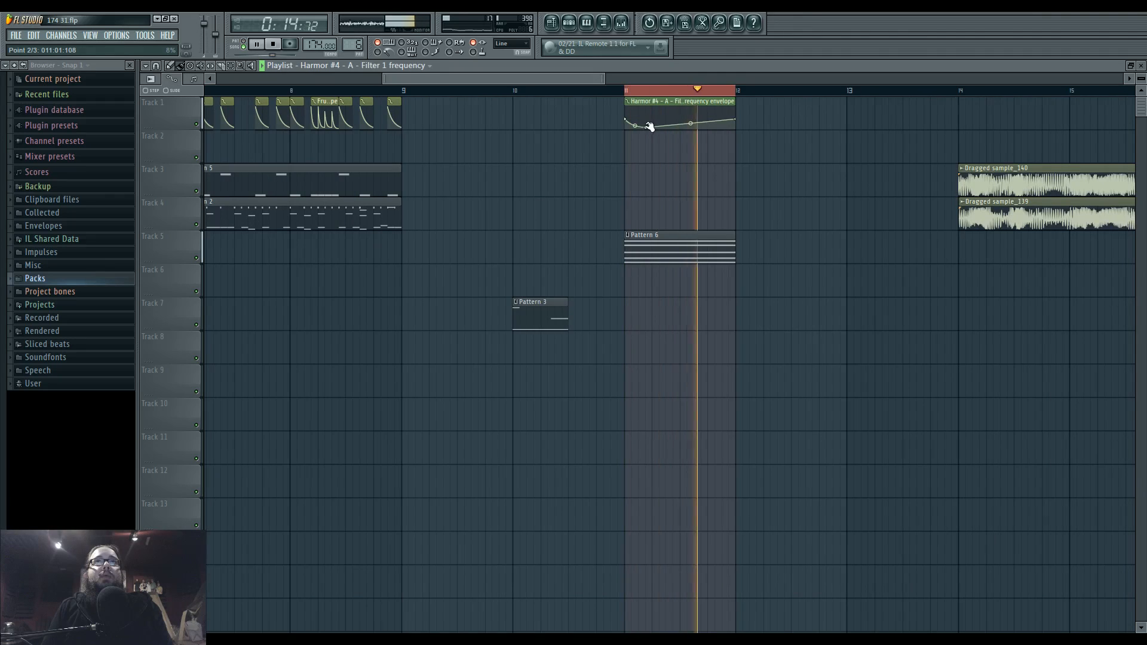
# - Shape the filter 1 frequency automation into a dip, a rise to mid-bar and a fall to the bar's end
pyautogui.moveTo(735, 119); pyautogui.dragTo(689, 120)
pyautogui.rightClick(681, 120)
pyautogui.rightClick(709, 127)
pyautogui.moveTo(736, 120); pyautogui.dragTo(736, 130)
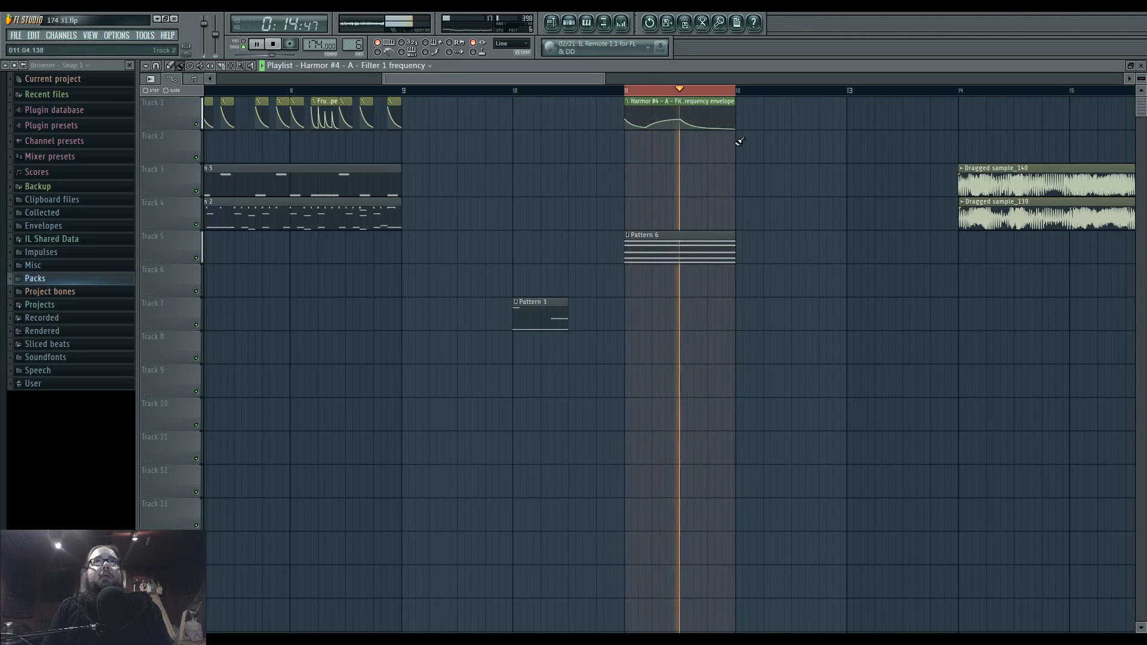
# - Reopen Harmor #4 and adjust the width of its filter 1 during playback
pyautogui.click(570, 23)
pyautogui.click(499, 515)
pyautogui.click(496, 564)
pyautogui.click(512, 486)
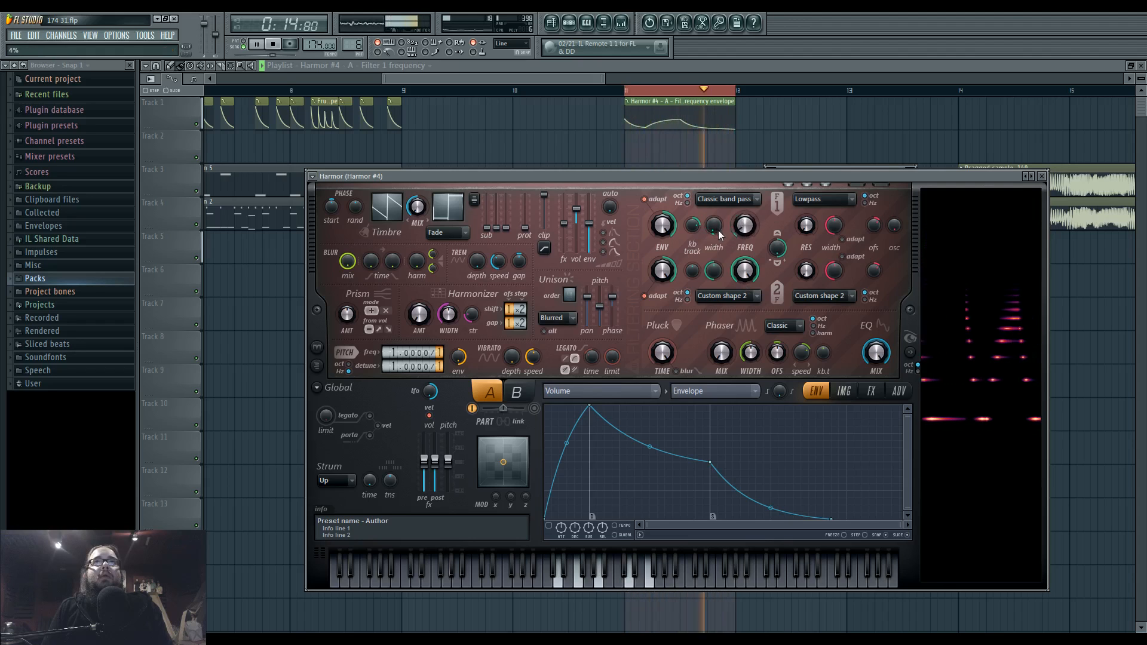
pyautogui.moveTo(713, 225); pyautogui.dragTo(714, 285)
pyautogui.moveTo(719, 227); pyautogui.dragTo(719, 245)
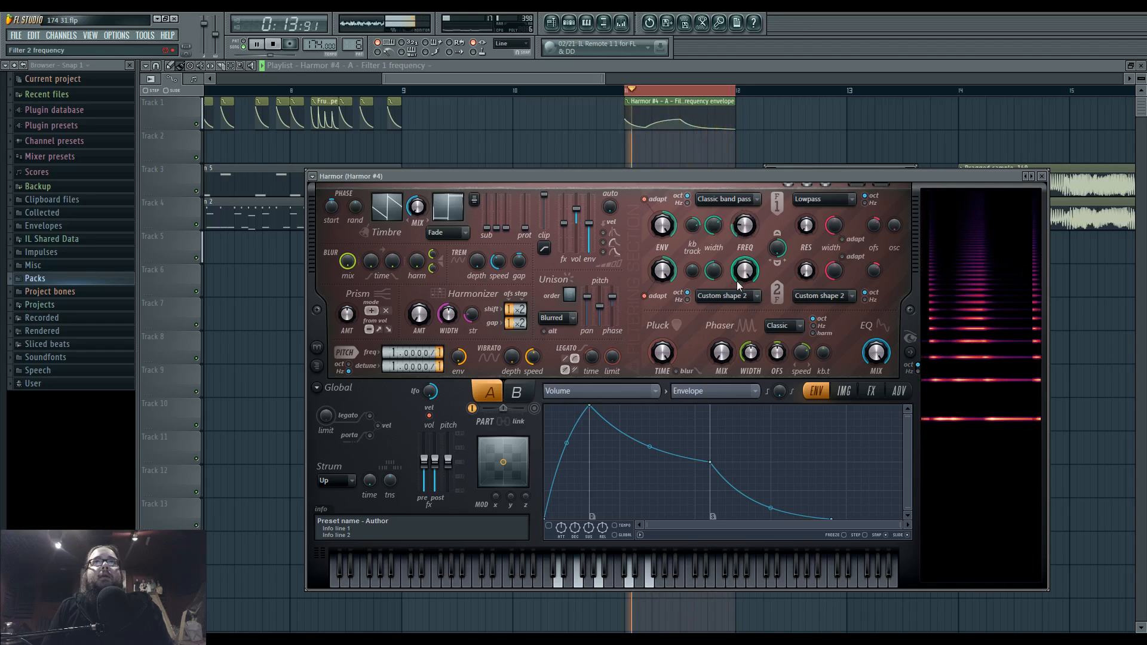
# - Set Harmor #4's filter 2 to Classic low pass and audition it
pyautogui.press('space')
pyautogui.click(747, 296)
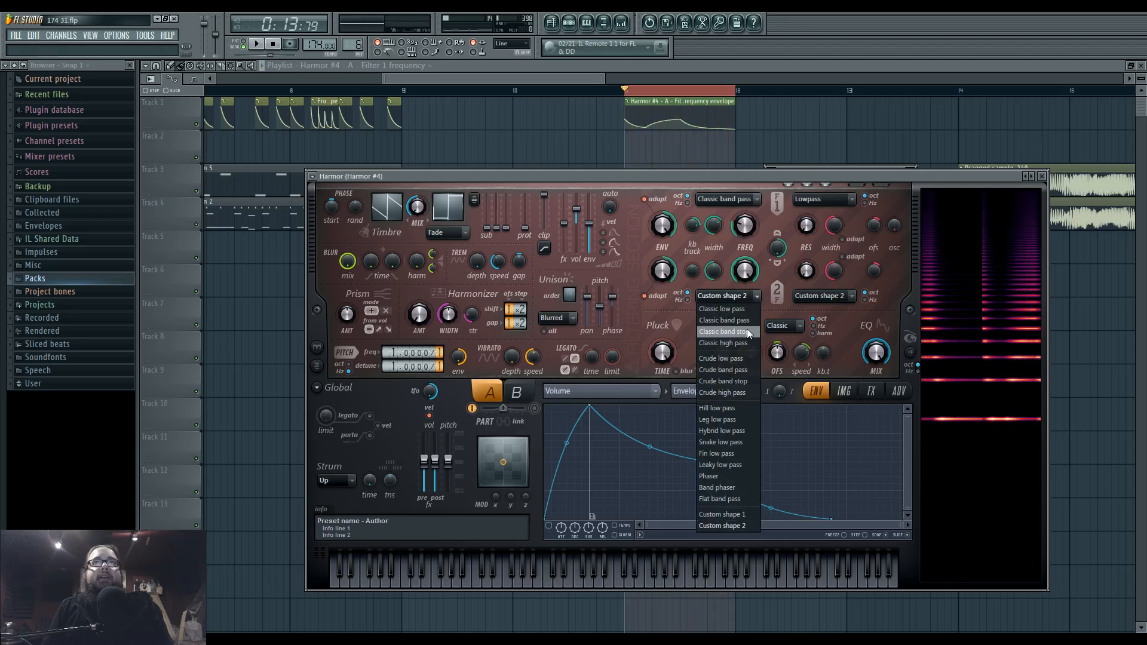
pyautogui.click(754, 308)
pyautogui.moveTo(740, 184); pyautogui.dragTo(717, 192)
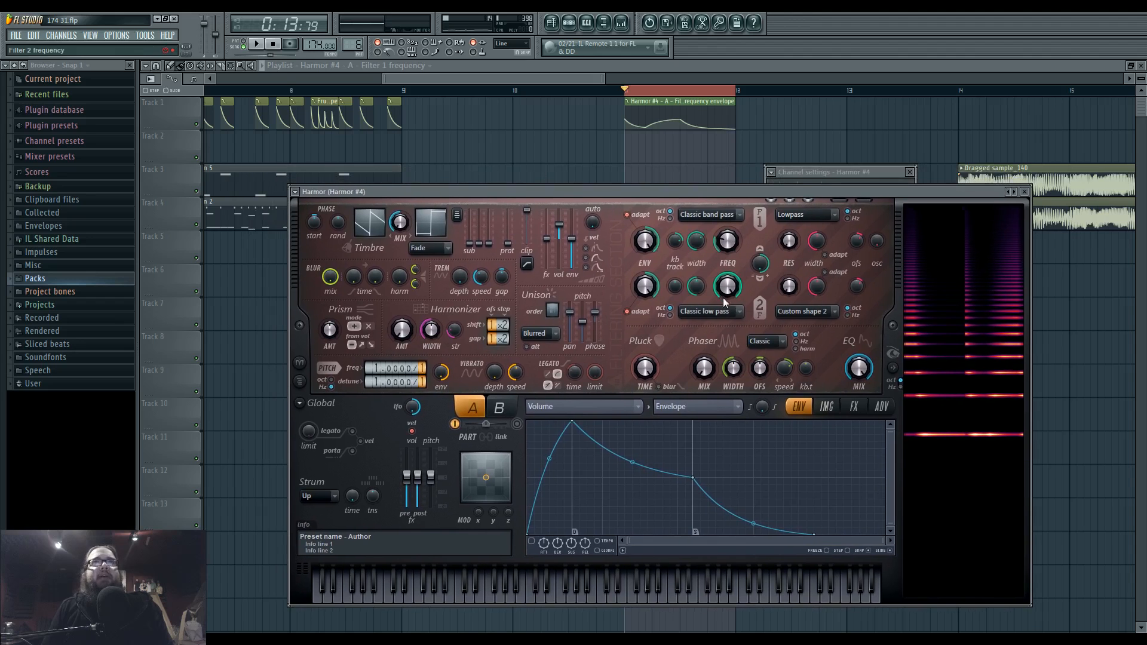
pyautogui.press('space')
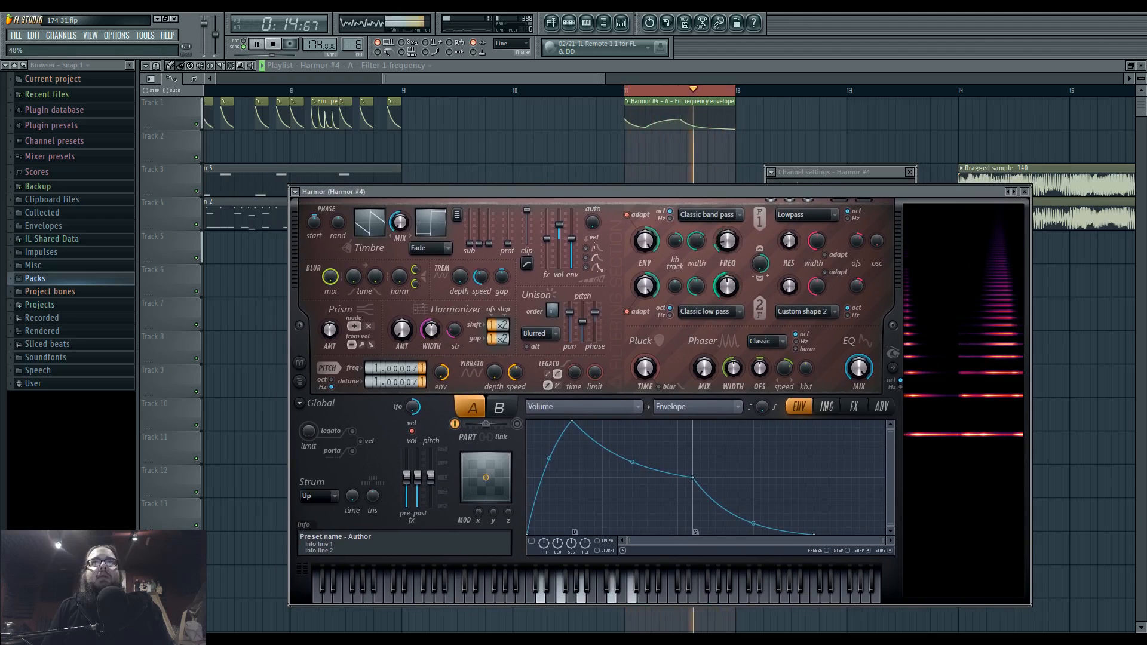
# - Set Harmor #4's unison order to 7 with an adjusted unison pitch, and enable its reverb and delay effects
pyautogui.press('space')
pyautogui.click(853, 408)
pyautogui.press('space')
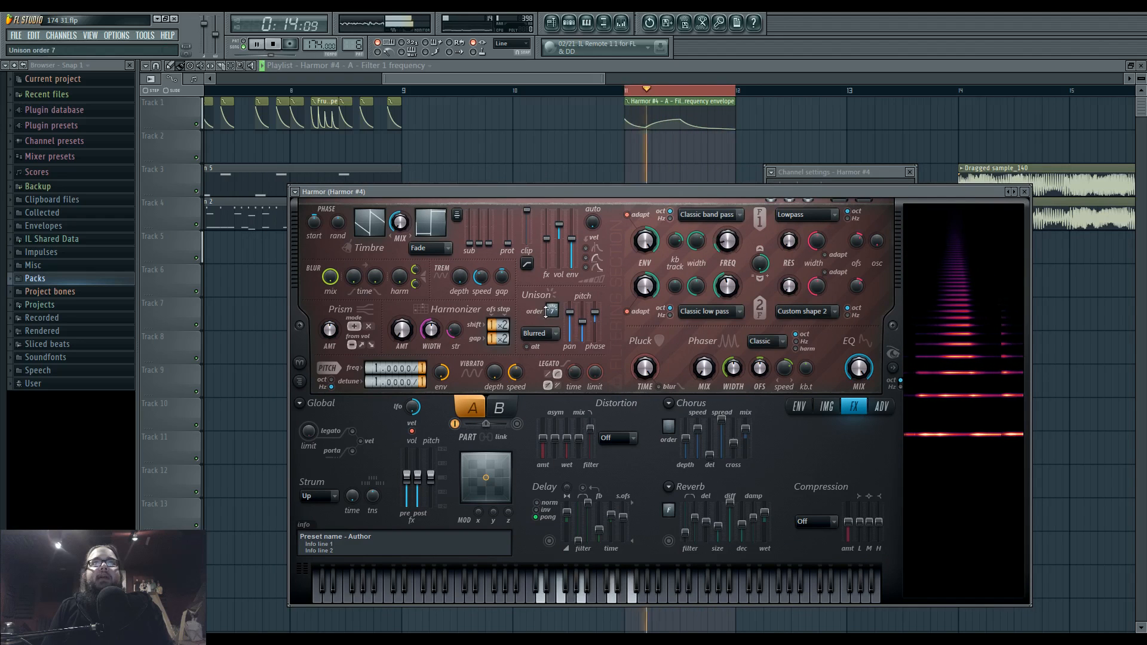
pyautogui.moveTo(583, 319); pyautogui.dragTo(582, 314)
pyautogui.click(668, 540)
pyautogui.click(550, 540)
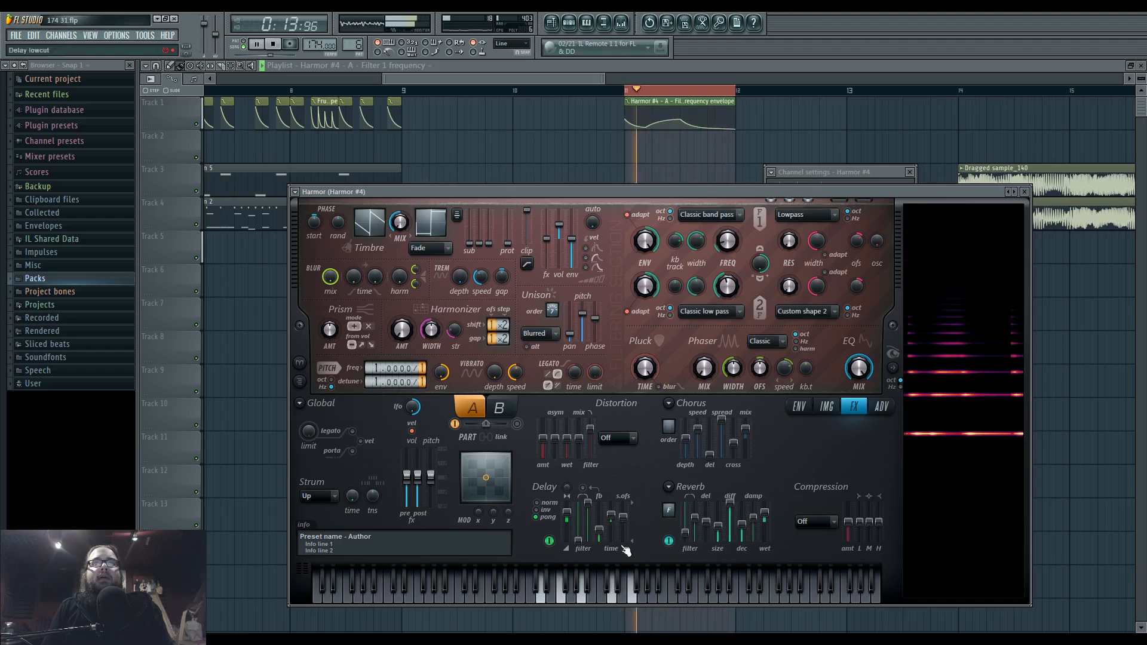
# - Set filter 2's frequency to about 70% and create an automation clip for it
pyautogui.moveTo(727, 286); pyautogui.dragTo(727, 276)
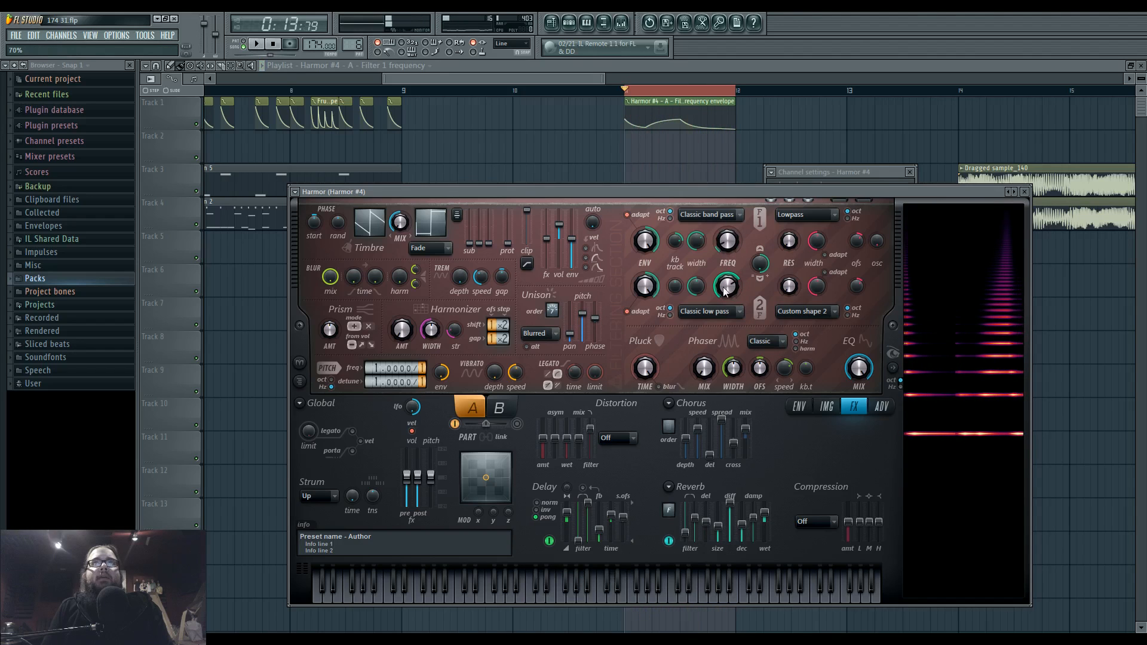
pyautogui.rightClick(724, 289)
pyautogui.click(779, 379)
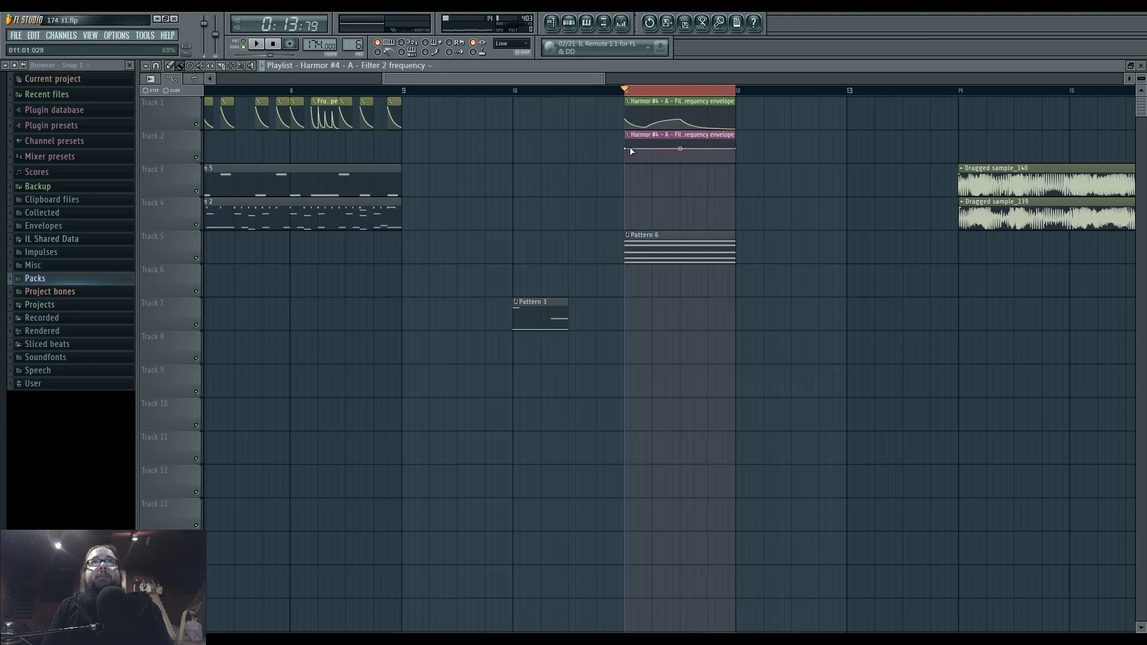
# - Shape the filter 2 frequency automation as a curved rise and fall, and extend the raised part of the filter 1 curve
pyautogui.rightClick(681, 147)
pyautogui.moveTo(736, 148); pyautogui.dragTo(707, 160)
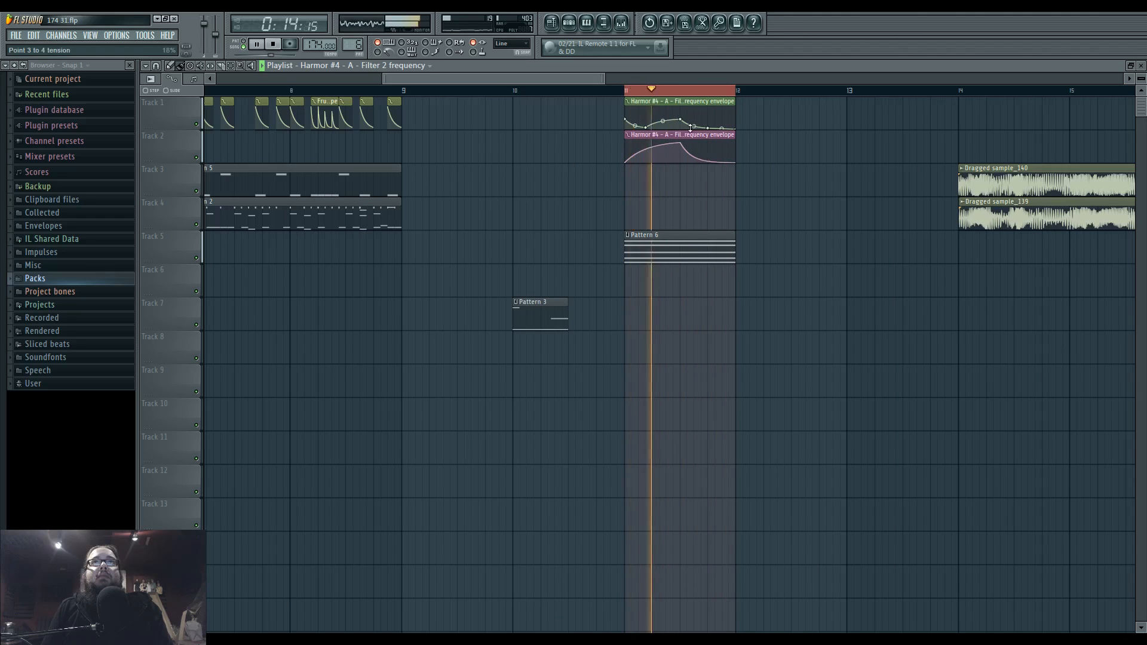
pyautogui.moveTo(694, 122); pyautogui.dragTo(694, 116)
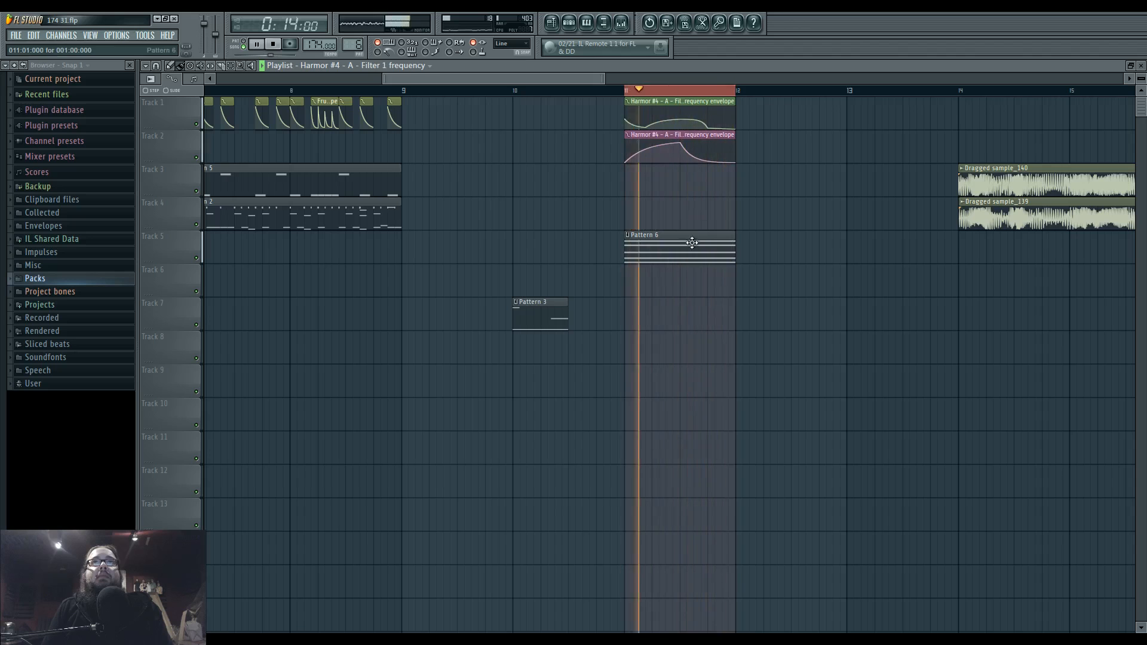
# - Shorten all chord notes in Pattern 6 to slightly more than half a bar
pyautogui.scroll(2, 707, 234)
pyautogui.doubleClick(651, 244)
pyautogui.moveTo(297, 189); pyautogui.dragTo(437, 529)
pyautogui.moveTo(359, 246); pyautogui.dragTo(264, 260)
pyautogui.keyDown('ctrl'); pyautogui.click(335, 268); pyautogui.keyUp('ctrl')
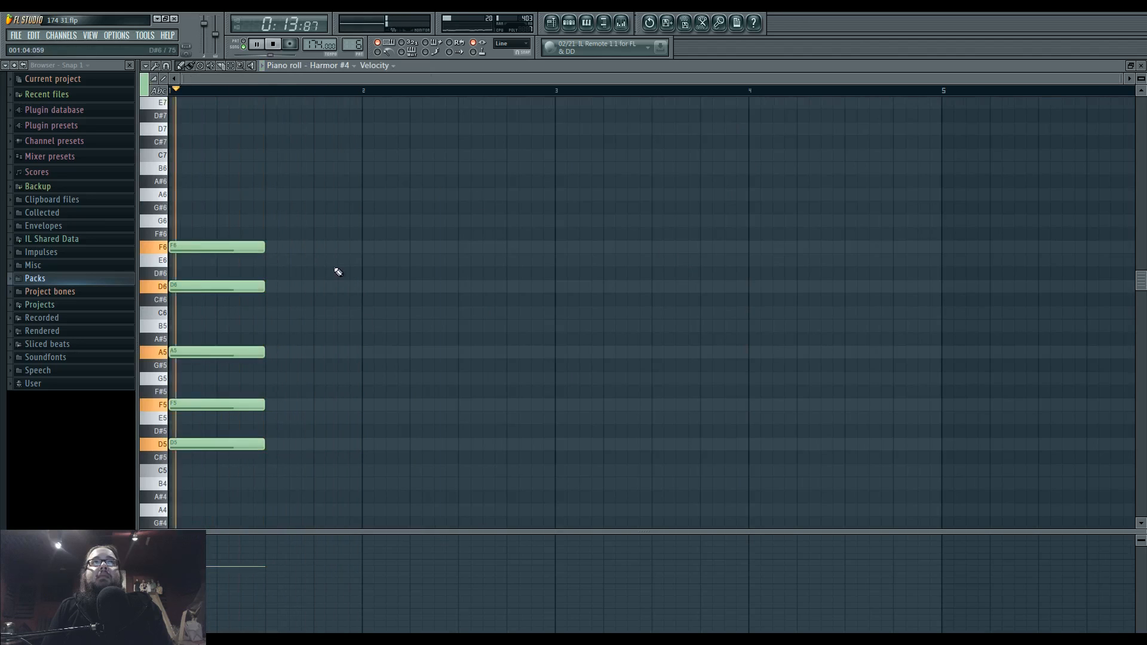
pyautogui.moveTo(248, 215); pyautogui.dragTo(320, 476)
pyautogui.moveTo(264, 246); pyautogui.dragTo(288, 252)
pyautogui.keyDown('ctrl'); pyautogui.click(335, 241); pyautogui.keyUp('ctrl')
# - Trim both filter automation clips in the playlist to end with the shortened chord
pyautogui.click(552, 23)
pyautogui.moveTo(721, 115); pyautogui.dragTo(737, 148)
pyautogui.moveTo(751, 103); pyautogui.dragTo(688, 106)
pyautogui.keyDown('ctrl'); pyautogui.click(685, 187); pyautogui.keyUp('ctrl')
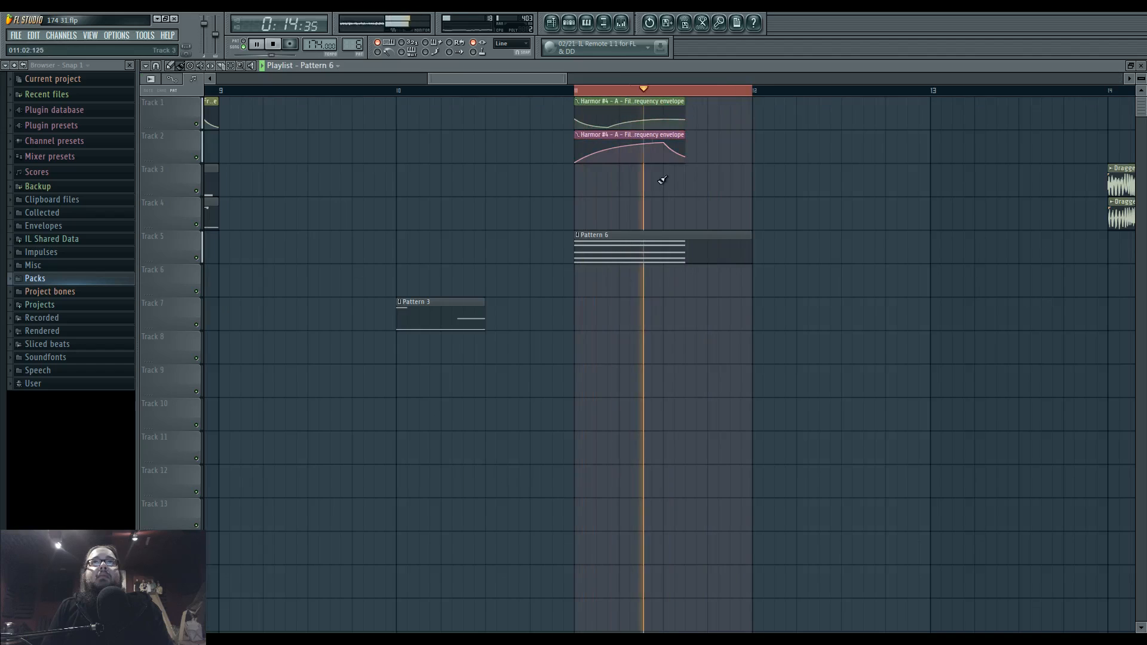
pyautogui.hscroll(-1, 651, 173)
# - Reopen Harmor #4 and try the Log, Softsat and Sincrush distortion types, adjusting the distortion amount, mix and filter
pyautogui.click(621, 24)
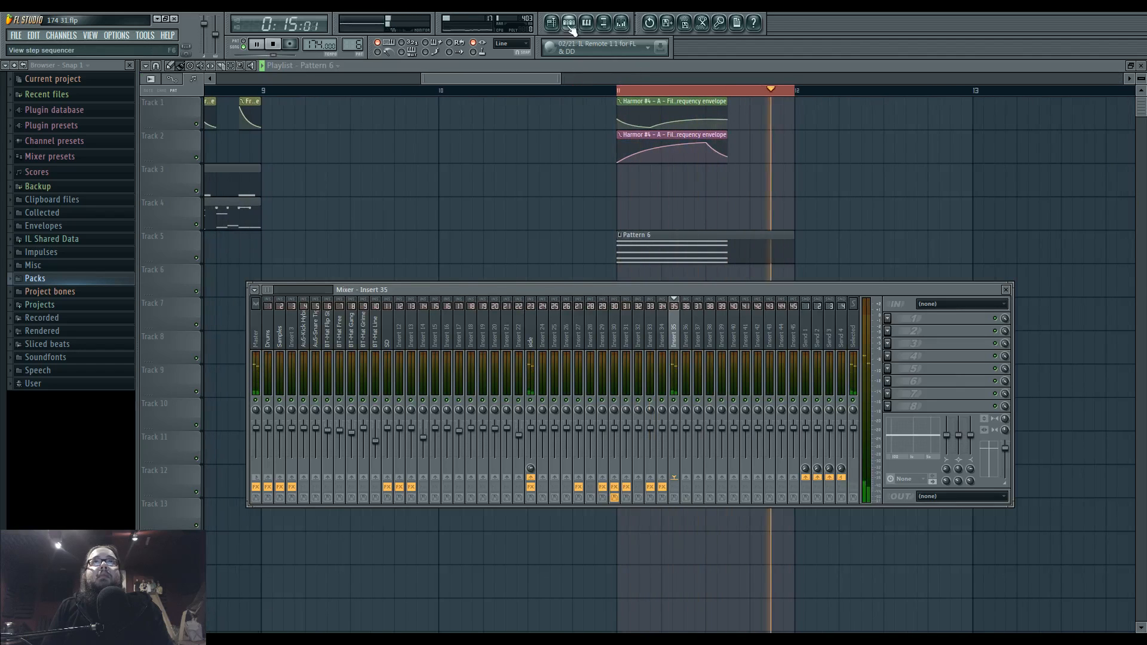
pyautogui.press('F6')
pyautogui.click(504, 487)
pyautogui.click(618, 438)
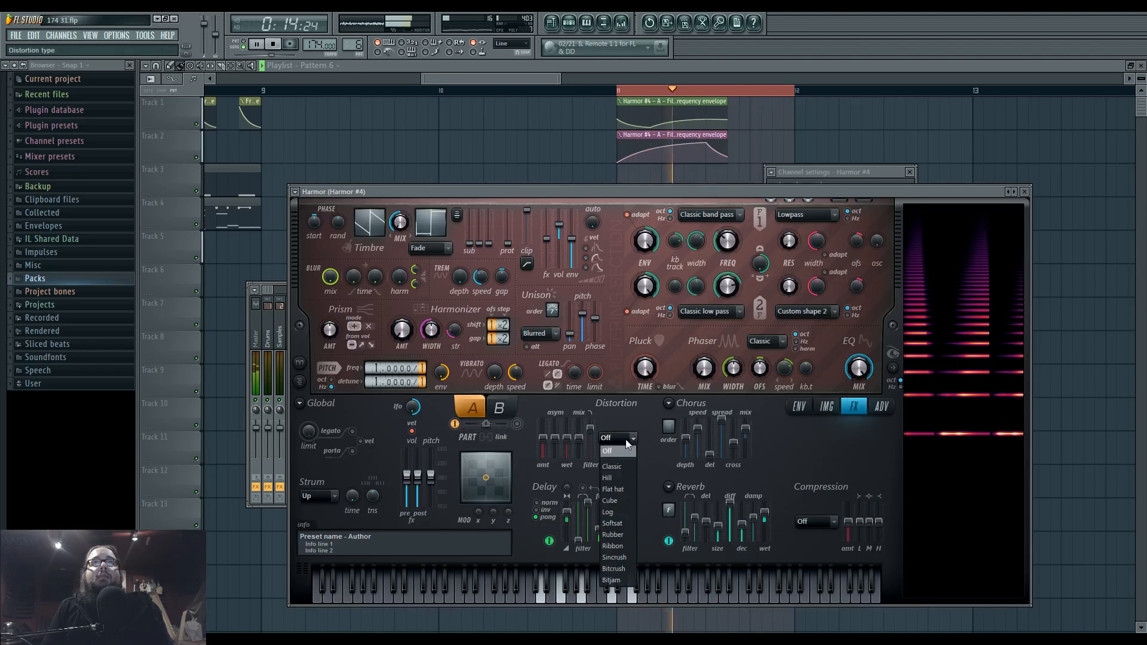
pyautogui.click(619, 512)
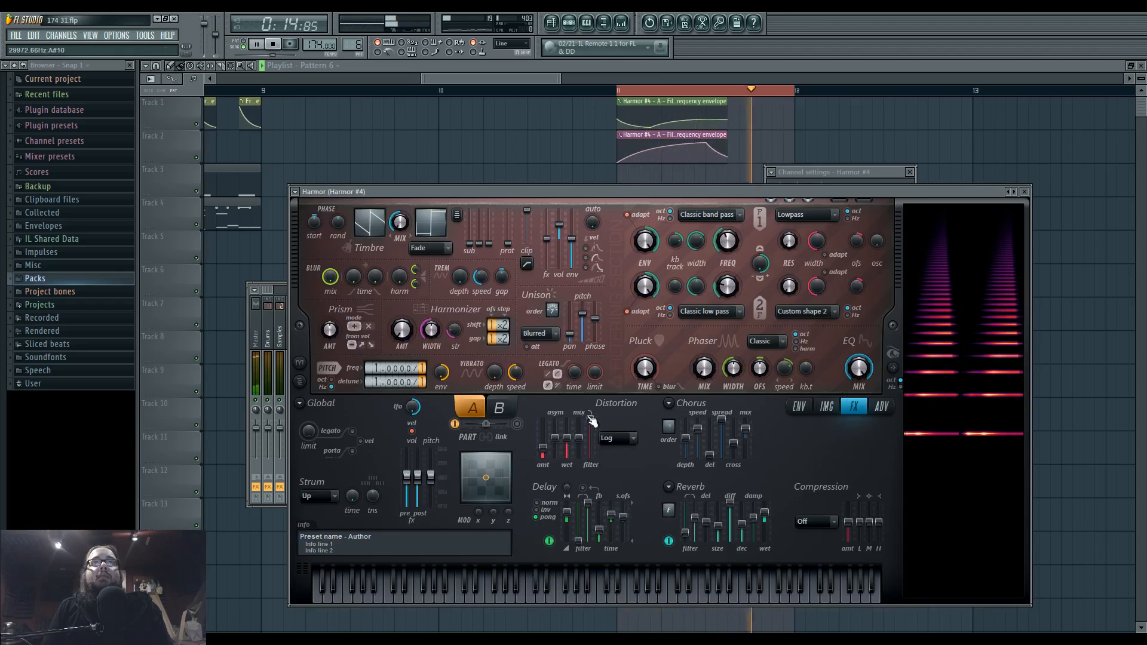
pyautogui.click(618, 438)
pyautogui.click(618, 524)
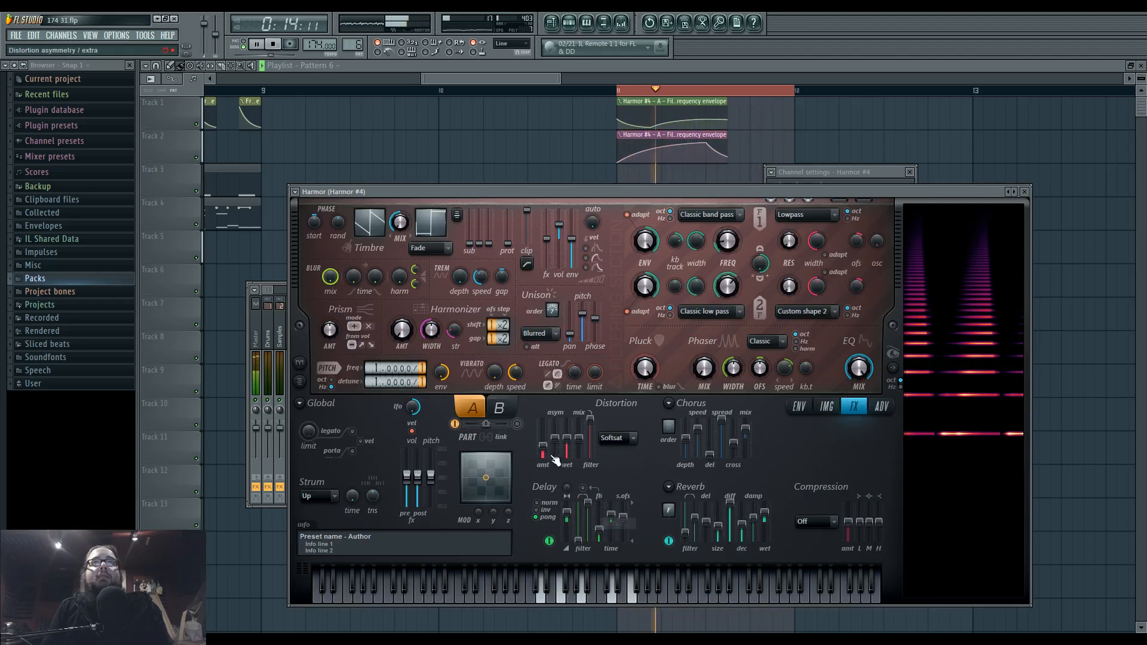
pyautogui.click(618, 439)
pyautogui.click(618, 557)
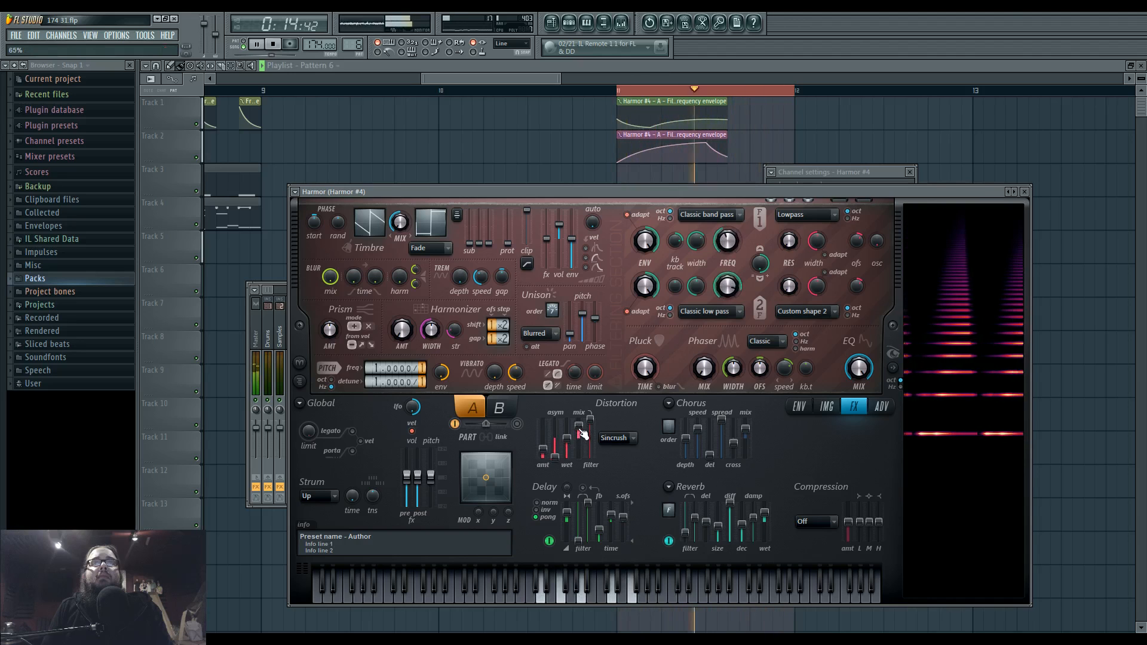
# - Set Harmor #4's compression to Burning with adjusted bands, and switch its distortion to Flat hat with adjusted asymmetry
pyautogui.click(813, 583)
pyautogui.moveTo(875, 528); pyautogui.dragTo(878, 507)
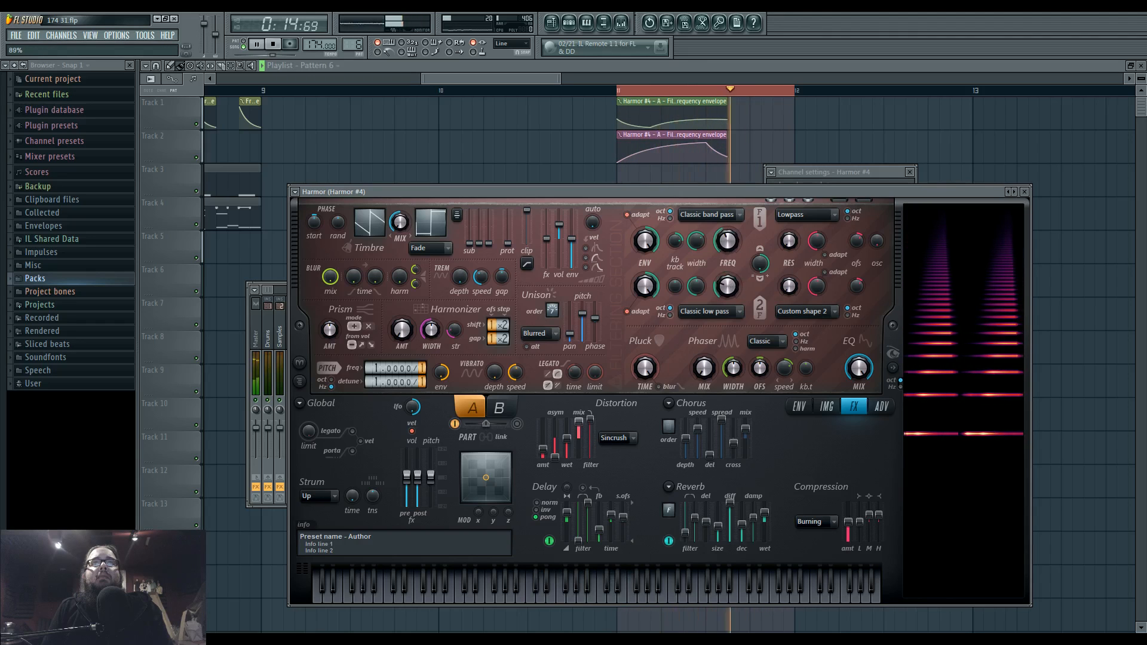
pyautogui.moveTo(579, 420); pyautogui.dragTo(555, 446)
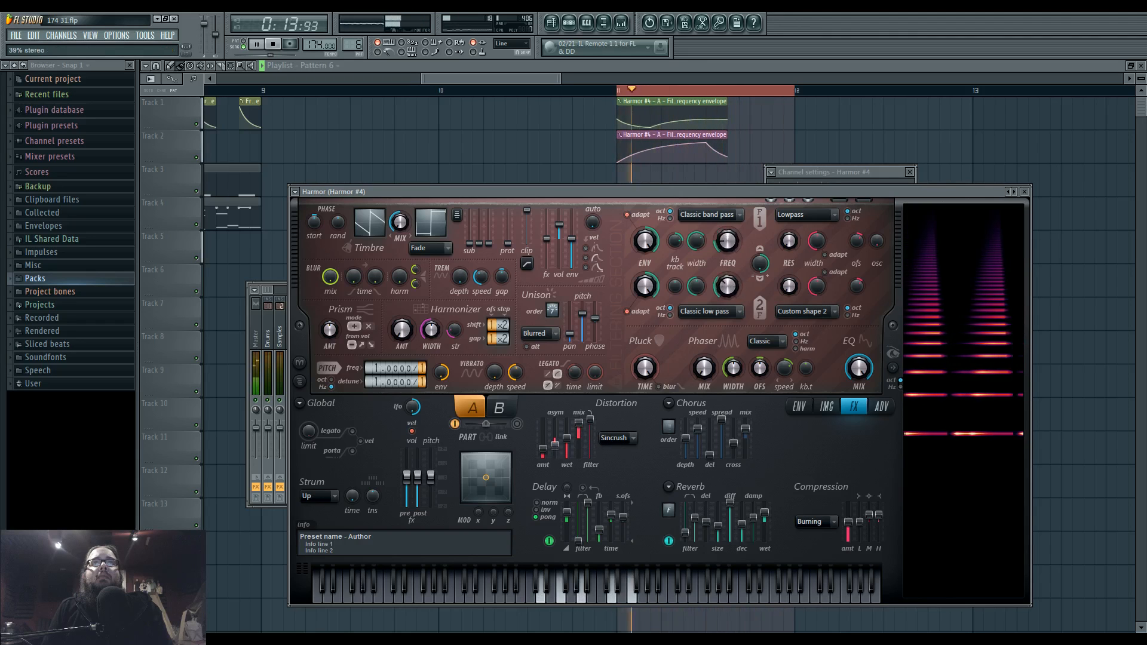
pyautogui.click(617, 438)
pyautogui.click(622, 490)
pyautogui.moveTo(555, 448); pyautogui.dragTo(555, 445)
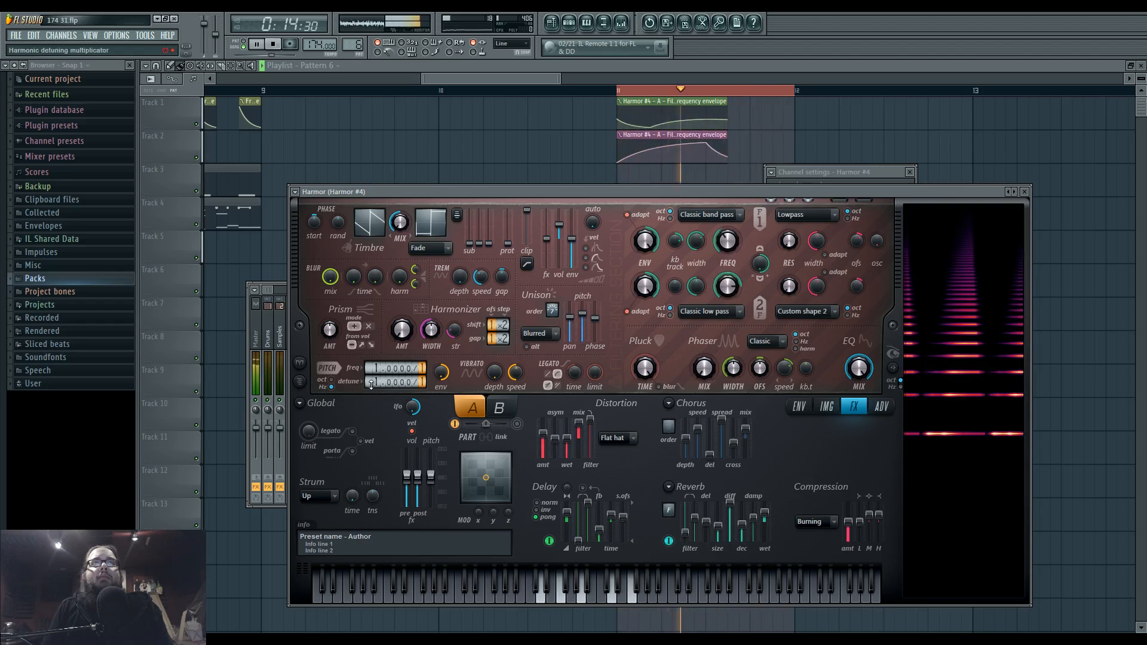
pyautogui.press('space')
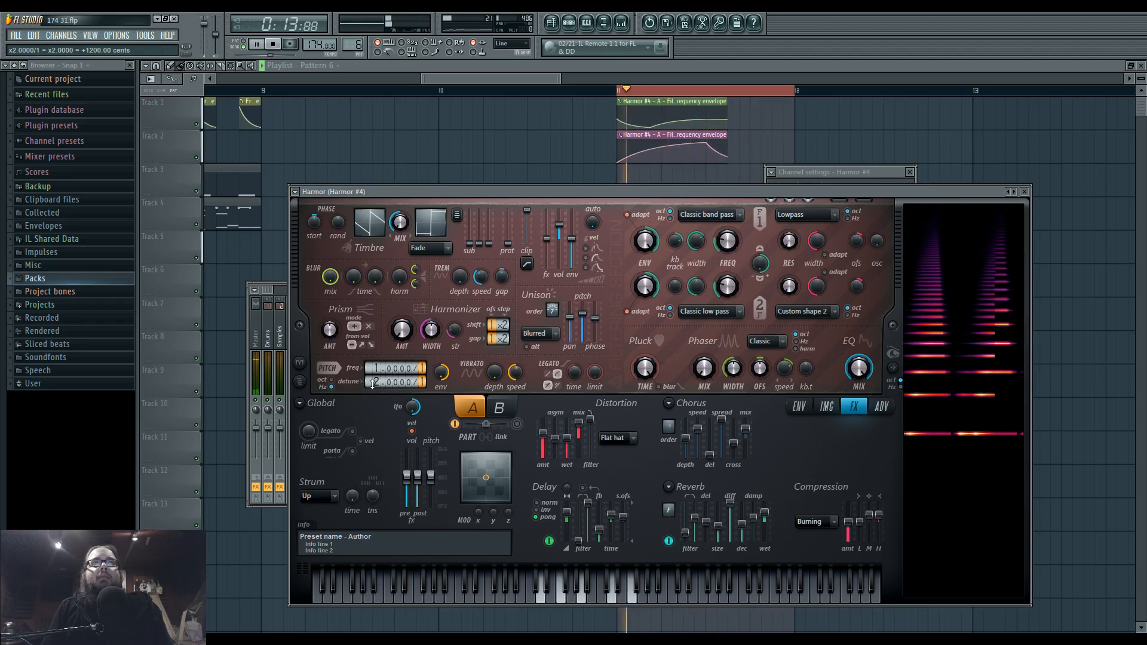
pyautogui.press('space')
# - Move Pattern 6 to Track 10 and its two filter automation clips to Tracks 6 and 7, all starting at bar 7
pyautogui.rightClick(524, 144)
pyautogui.press('space')
pyautogui.moveTo(499, 198); pyautogui.dragTo(722, 244)
pyautogui.scroll(-3, 721, 243)
pyautogui.moveTo(825, 244); pyautogui.dragTo(473, 389)
pyautogui.press('space')
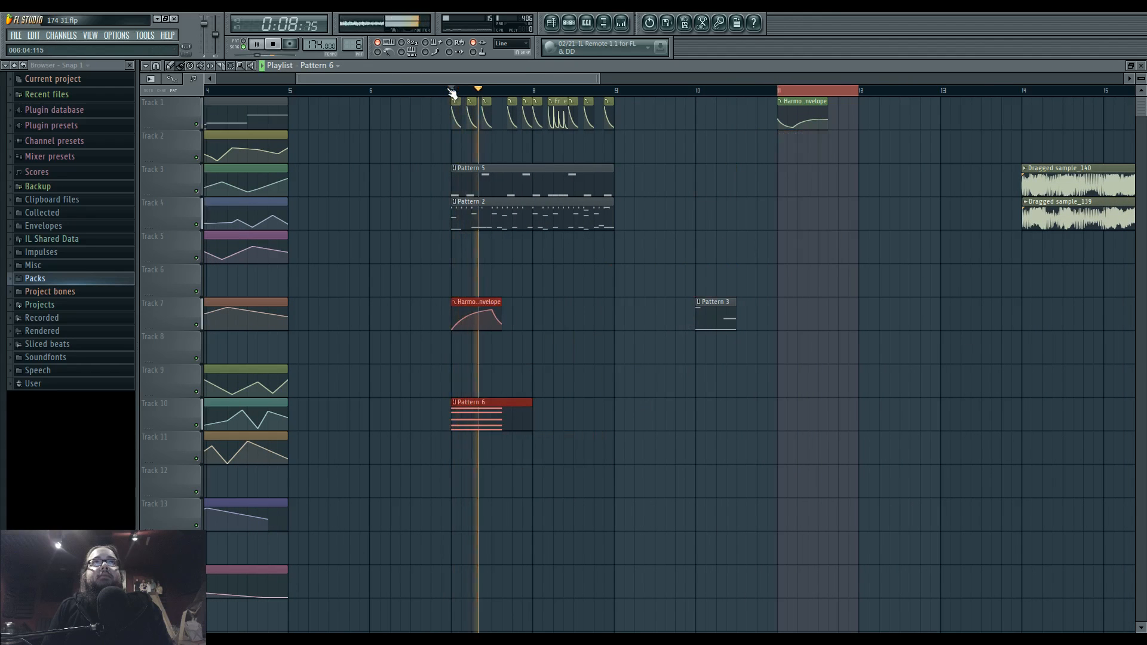
pyautogui.scroll(4, 496, 325)
pyautogui.keyDown('ctrl'); pyautogui.click(845, 225); pyautogui.keyUp('ctrl')
pyautogui.moveTo(1015, 134); pyautogui.dragTo(278, 278)
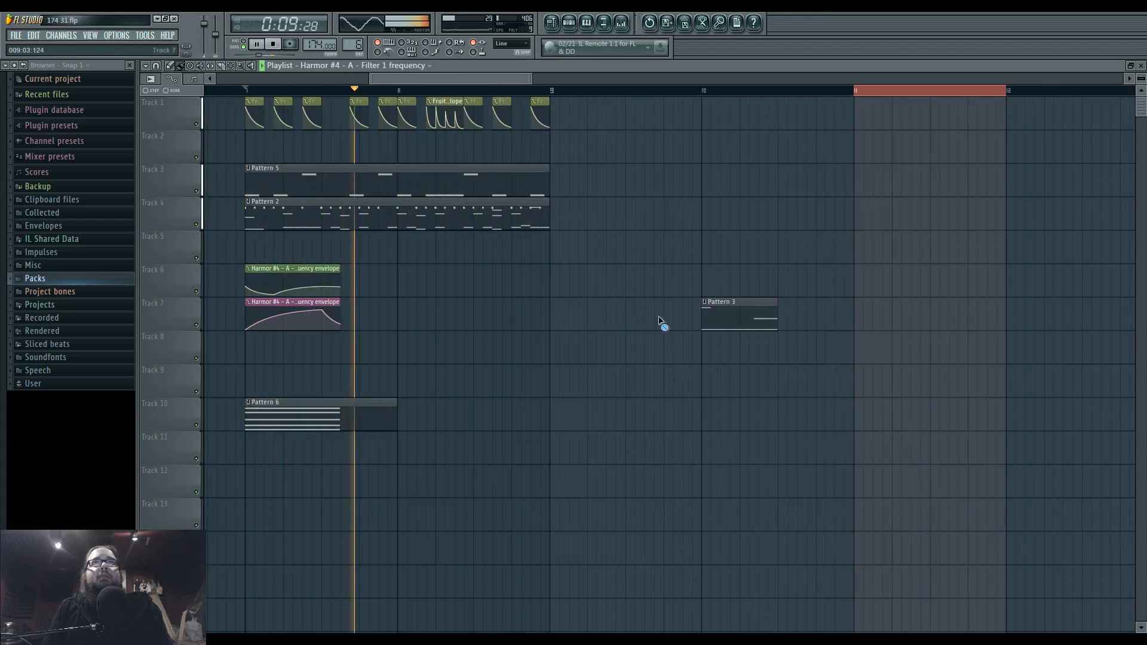
# - Duplicate the whole two-bar loop from bar 7 so the copy starts at bar 9, and play it back
pyautogui.scroll(-3, 628, 233)
pyautogui.keyDown('ctrl'); pyautogui.click(716, 125); pyautogui.keyUp('ctrl')
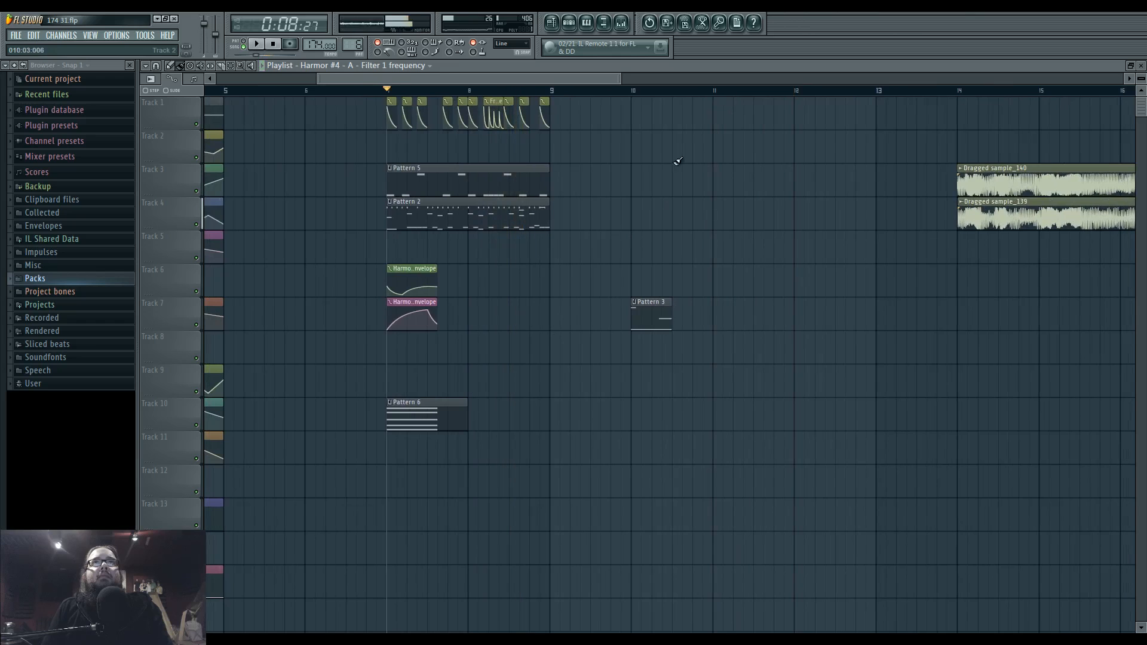
pyautogui.moveTo(665, 458); pyautogui.dragTo(367, 101)
pyautogui.hotkey('ctrl', 'b')
pyautogui.press('space')
pyautogui.keyDown('ctrl'); pyautogui.click(690, 321); pyautogui.keyUp('ctrl')
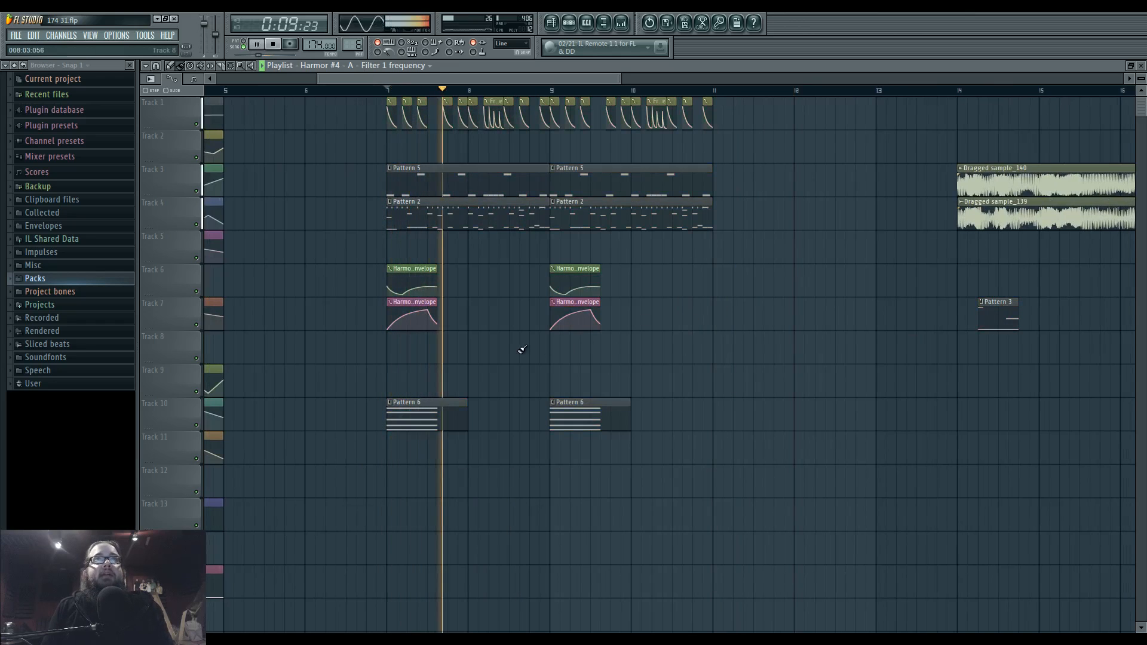
# - Move the duplicated Pattern 6 and its two filter automation clips one bar on to bar 10
pyautogui.moveTo(528, 253); pyautogui.dragTo(586, 318)
pyautogui.moveTo(577, 279); pyautogui.dragTo(658, 279)
pyautogui.moveTo(582, 419); pyautogui.dragTo(664, 420)
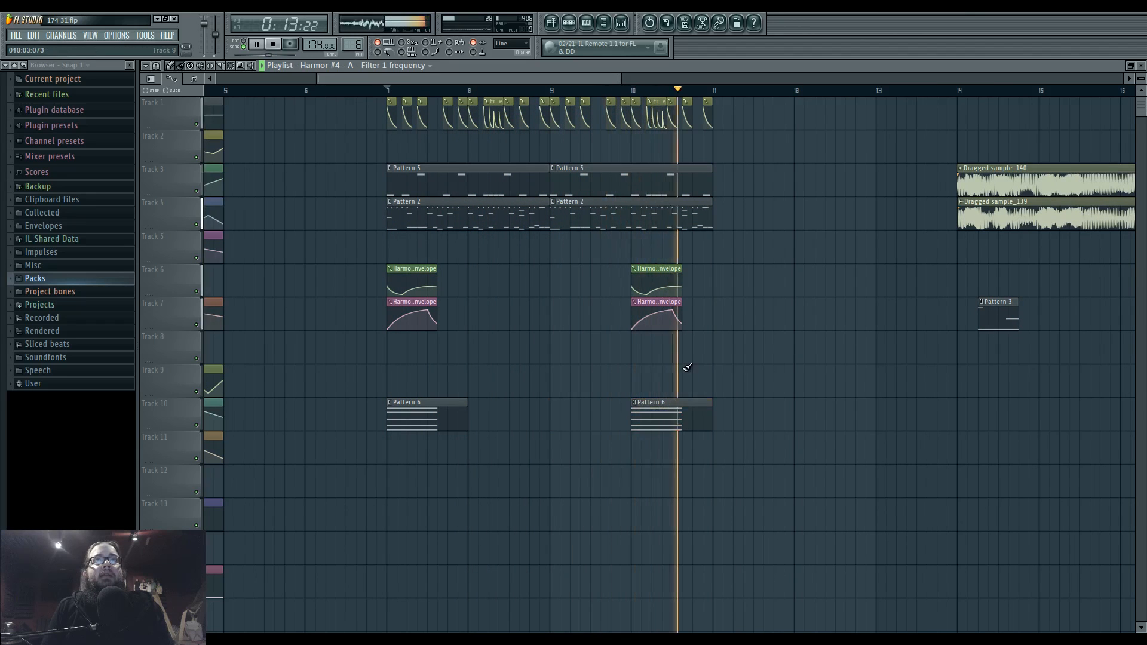
# - Make the second Pattern 5 clip unique and raise its last D5 note to F5 and its last two D4 notes to F4
pyautogui.click(556, 168)
pyautogui.click(584, 224)
pyautogui.doubleClick(586, 185)
pyautogui.click(243, 44)
pyautogui.scroll(-5, 359, 242)
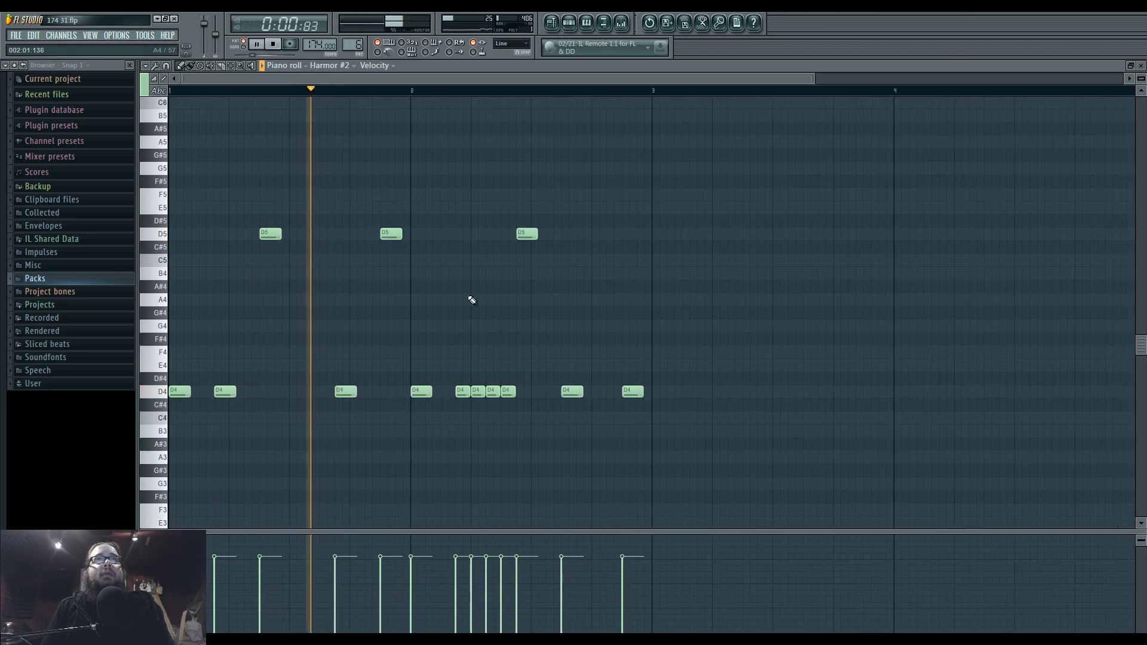
pyautogui.scroll(2, 570, 388)
pyautogui.press('space')
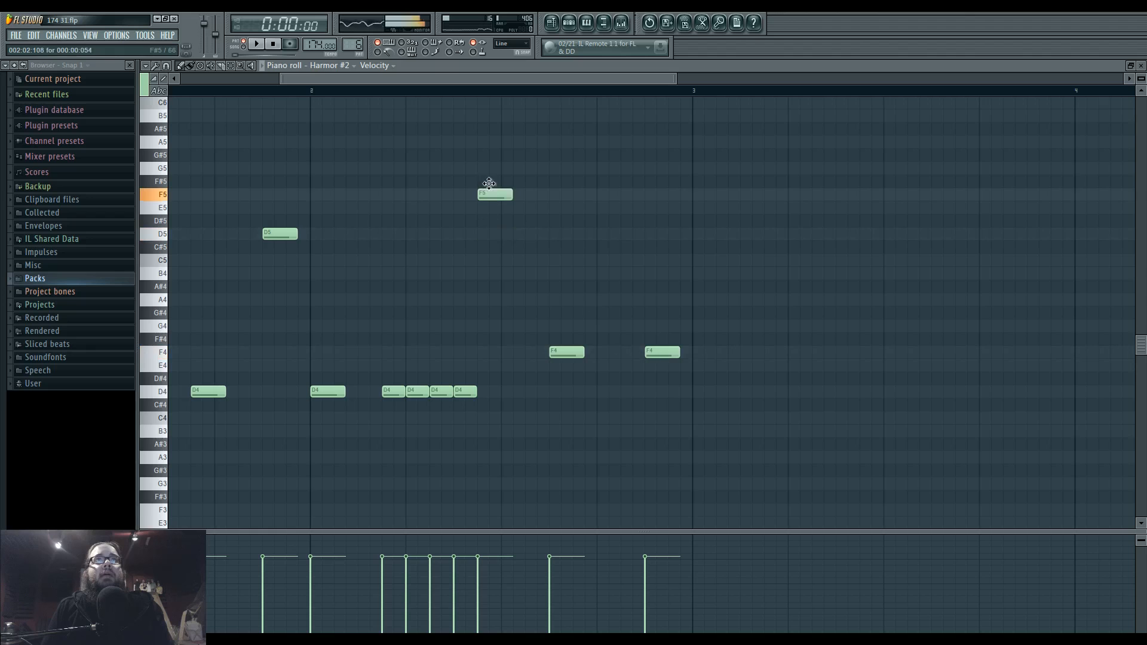
# - Move the second Pattern 7 and its two filter automation clips to beat 3 of bar 10, and make both automation clips unique
pyautogui.click(551, 23)
pyautogui.scroll(2, 694, 239)
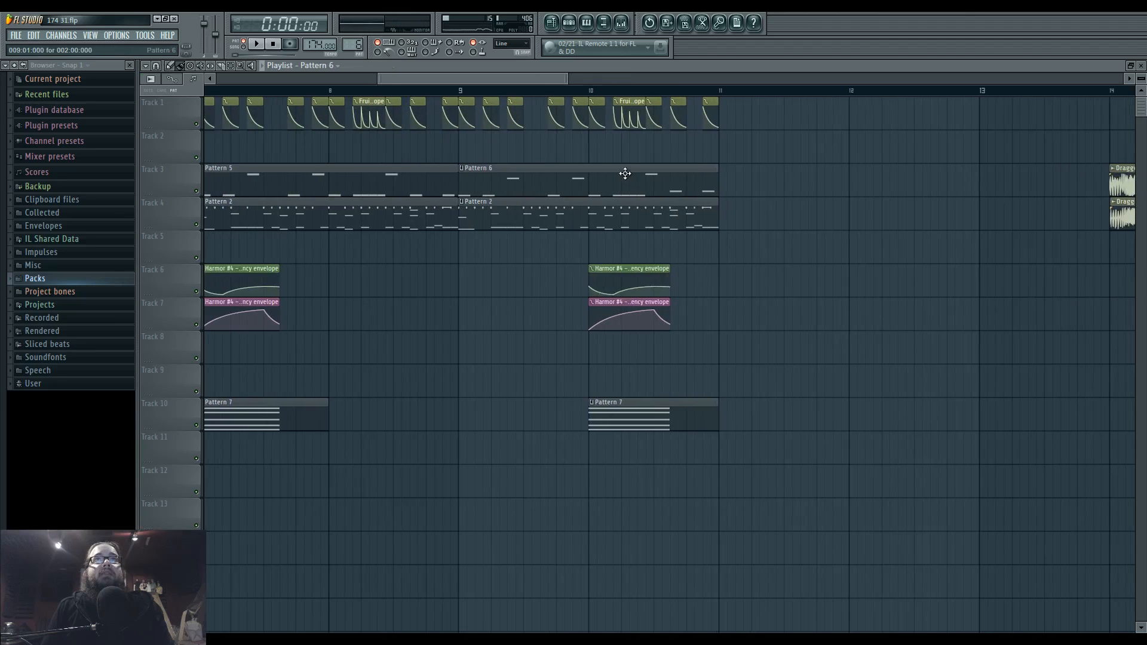
pyautogui.moveTo(653, 418); pyautogui.dragTo(711, 415)
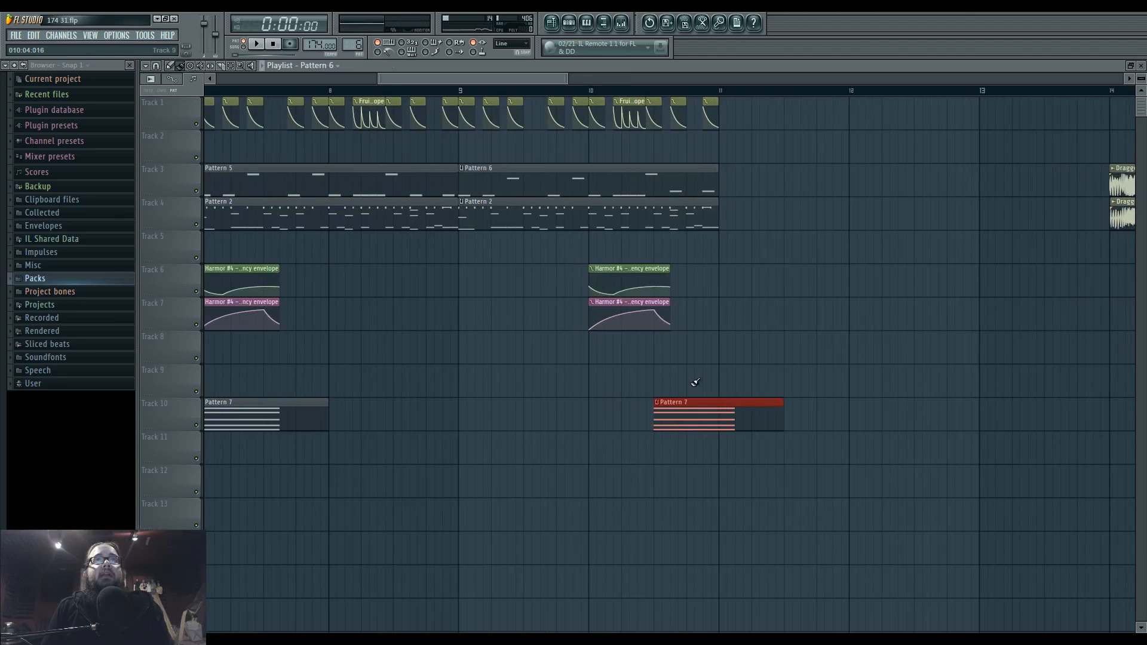
pyautogui.moveTo(629, 273); pyautogui.dragTo(687, 272)
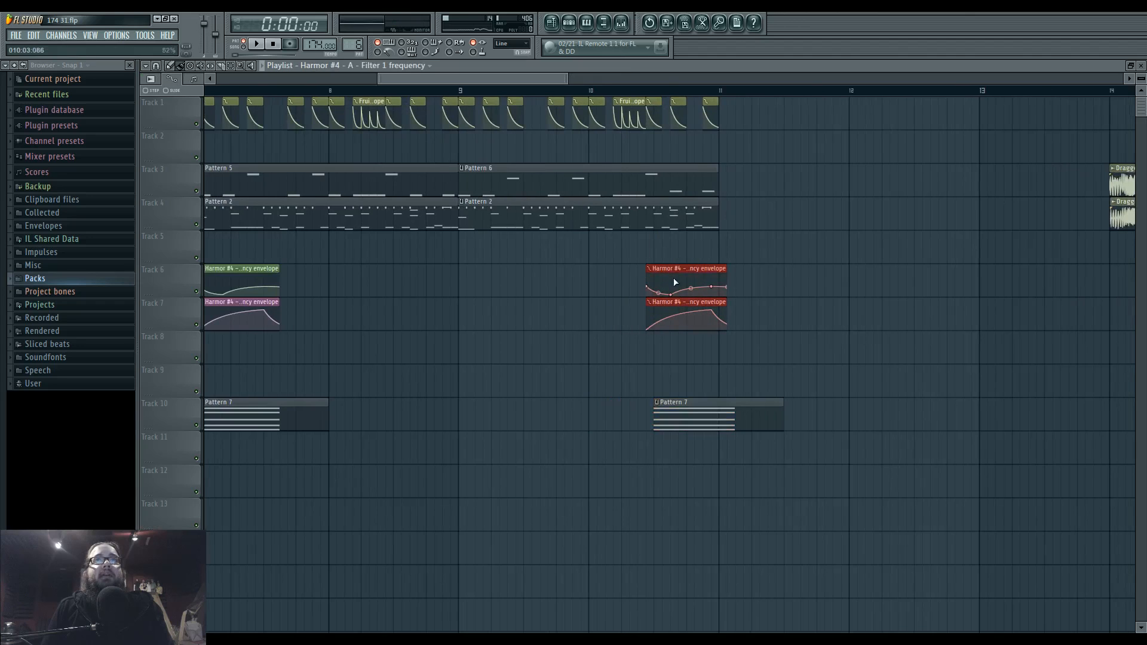
pyautogui.click(658, 269)
pyautogui.click(675, 332)
pyautogui.click(657, 302)
pyautogui.click(675, 366)
# - Shorten all five chord notes in Pattern 7 to two beats
pyautogui.doubleClick(727, 403)
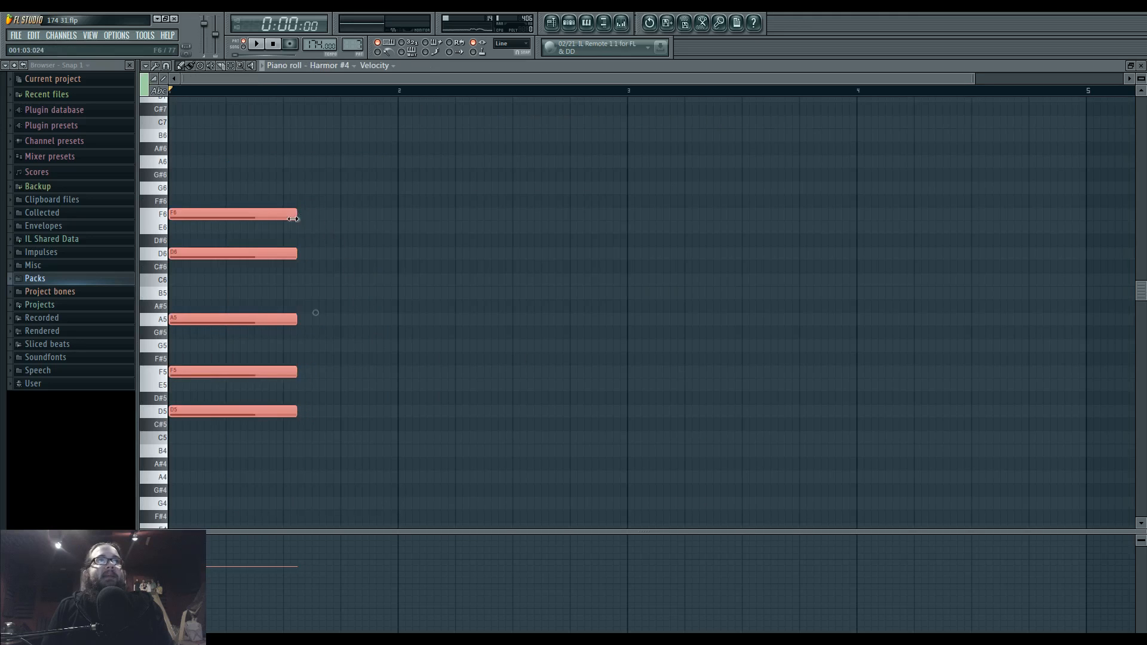
pyautogui.click(550, 23)
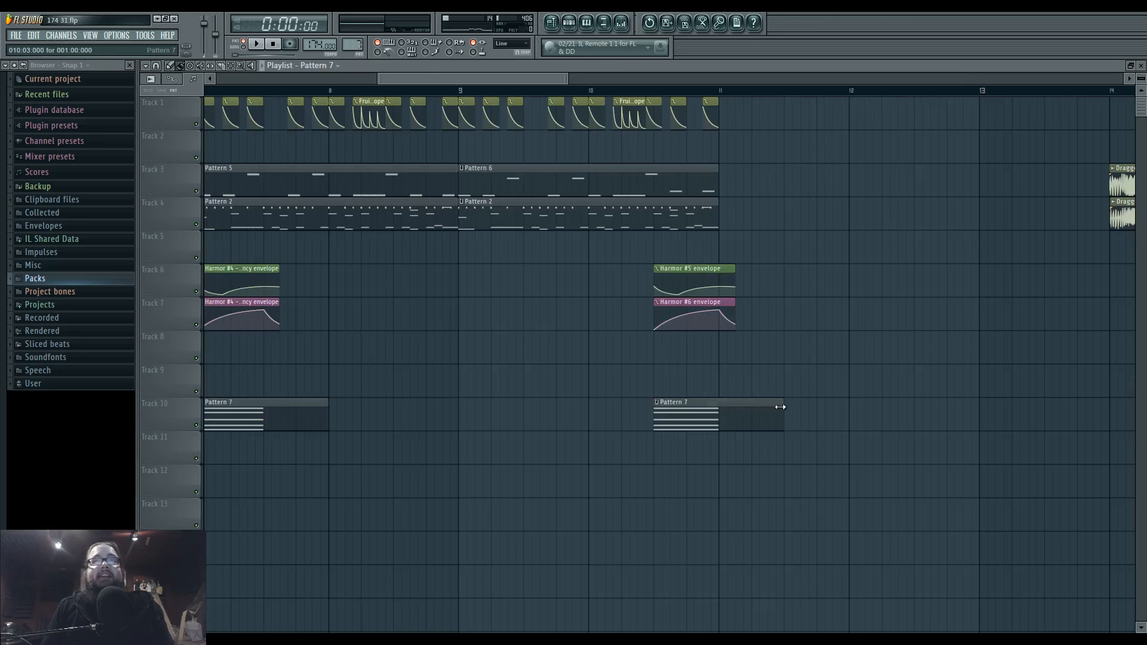
# - Reshape the bar 10 filter automation with an earlier dip on Track 6 and a rise peaking at beat 4 on Track 7, trimming both at bar 11
pyautogui.scroll(2, 681, 403)
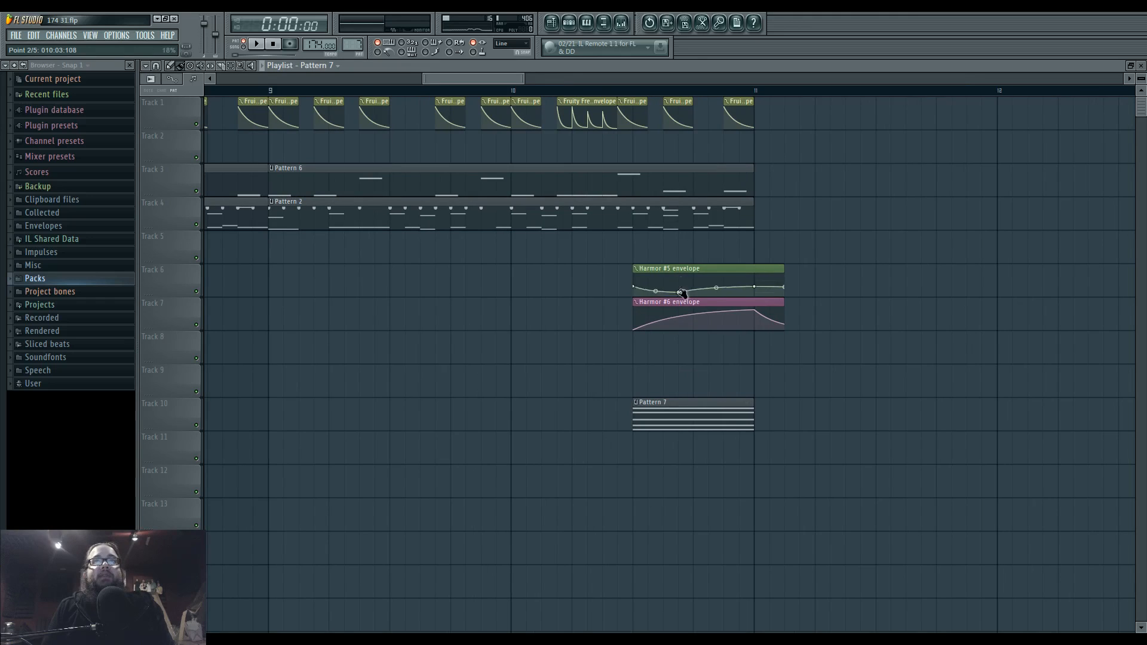
pyautogui.press('space')
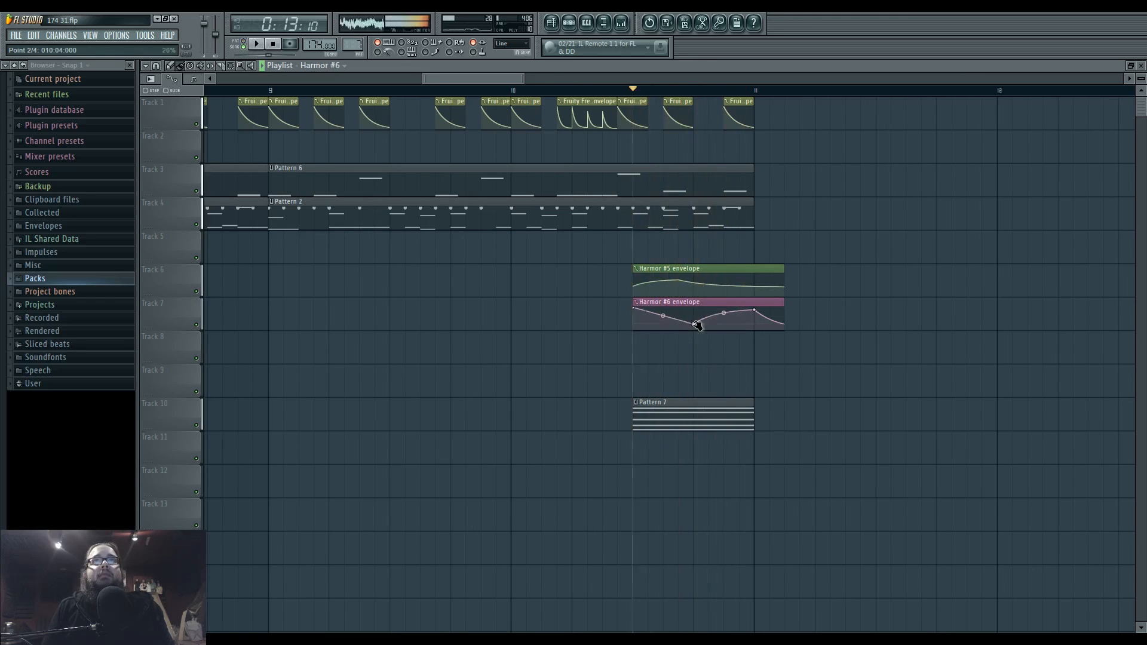
pyautogui.press('space')
pyautogui.moveTo(693, 323); pyautogui.dragTo(662, 296)
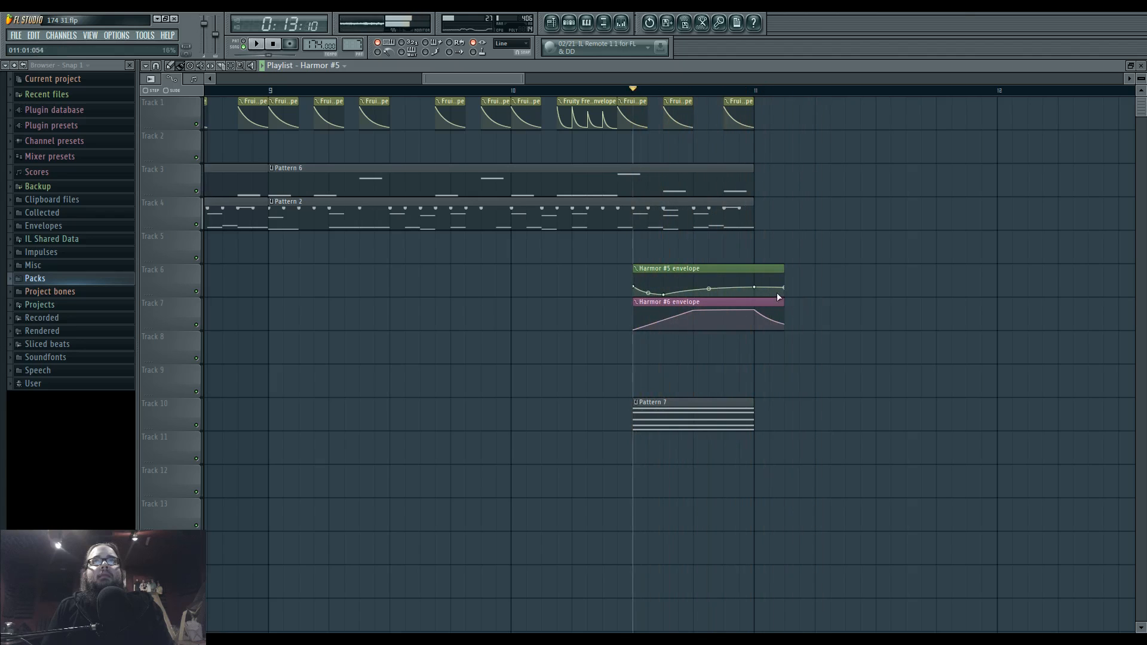
pyautogui.moveTo(775, 258)
pyautogui.mouseDown()
pyautogui.moveTo(780, 309)
pyautogui.moveTo(771, 269)
pyautogui.mouseUp()
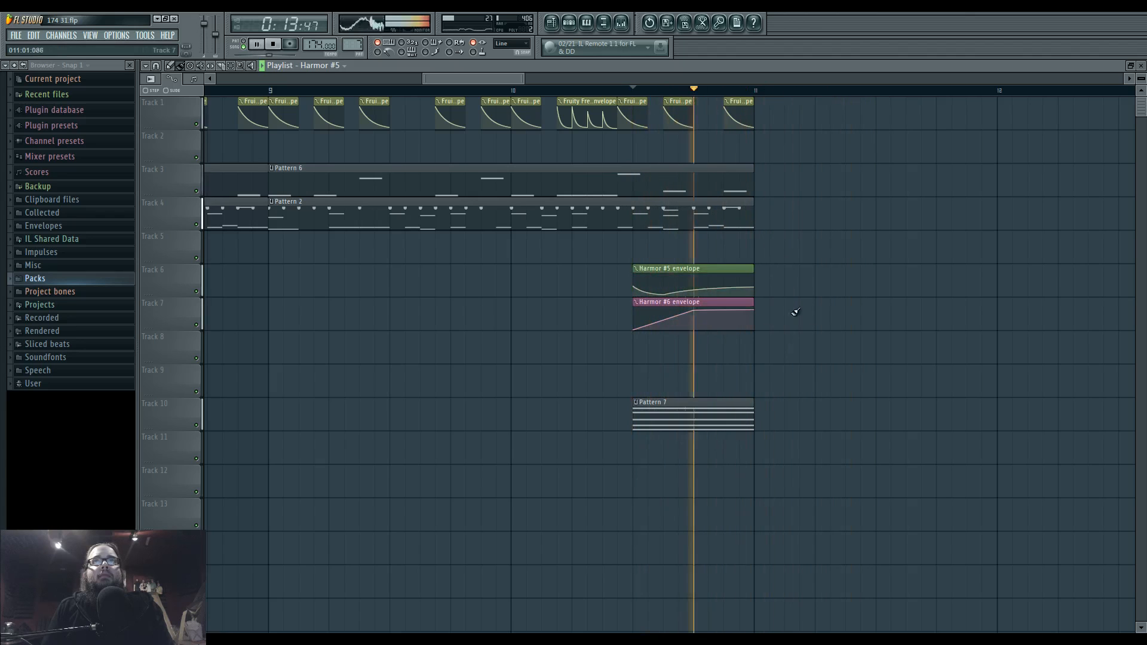
# - Transpose the Pattern 7 chord up three semitones to start on F5, and raise its G#5 and G#6 notes to A5 and A6
pyautogui.doubleClick(686, 412)
pyautogui.press('space')
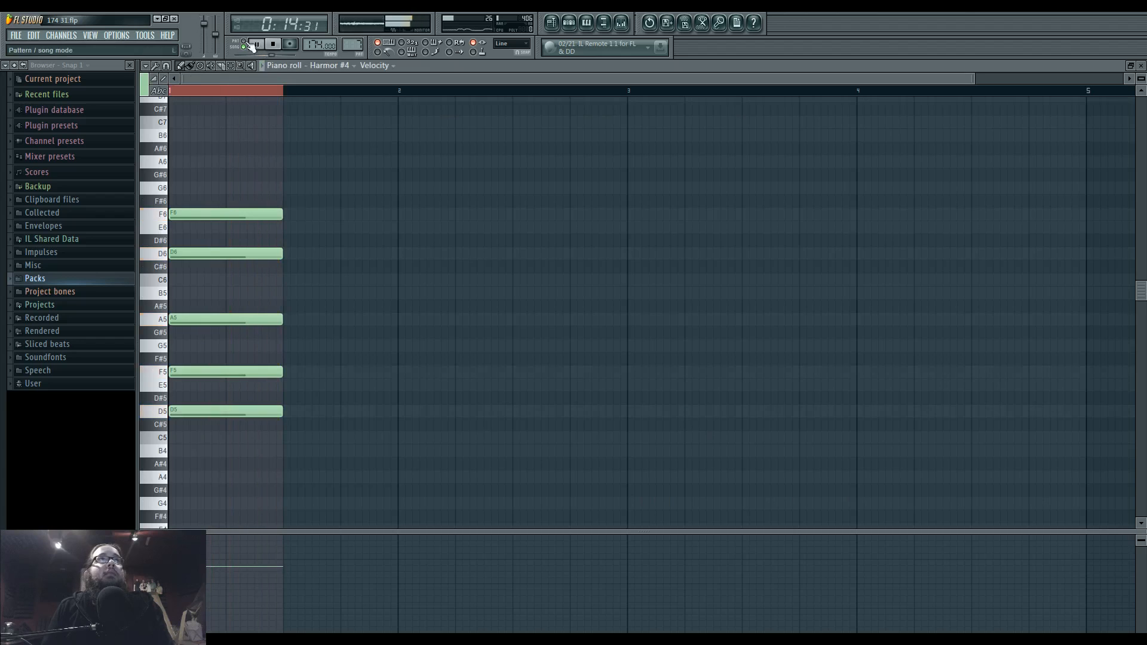
pyautogui.hotkey('ctrl', 'a')
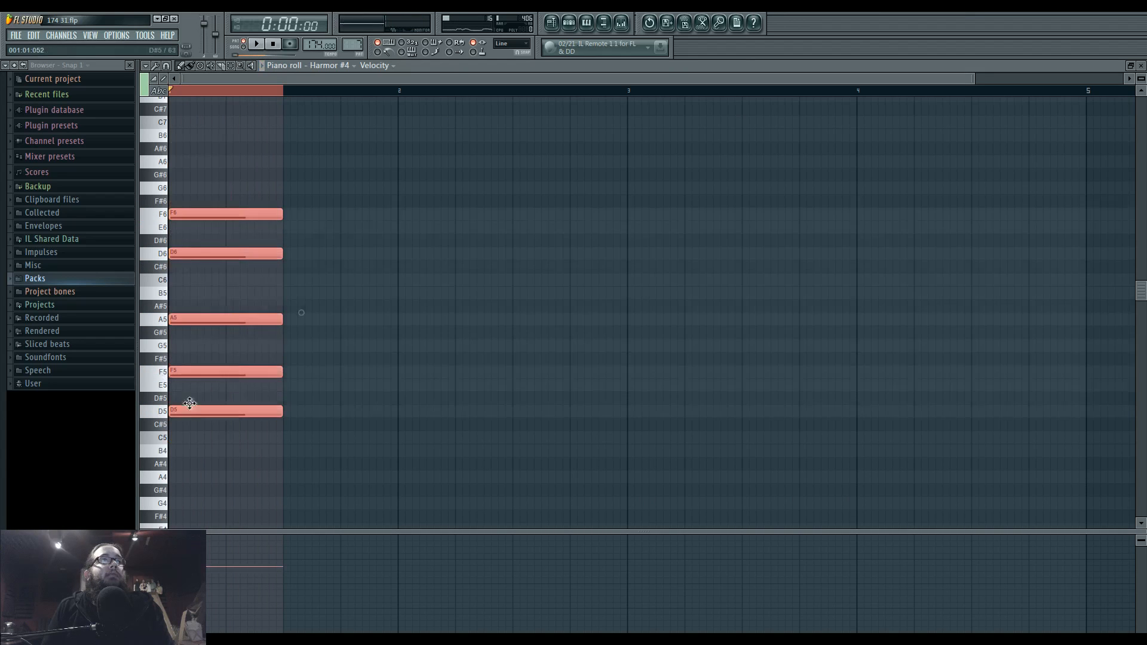
pyautogui.moveTo(188, 411); pyautogui.dragTo(191, 371)
pyautogui.click(187, 334)
pyautogui.press('space')
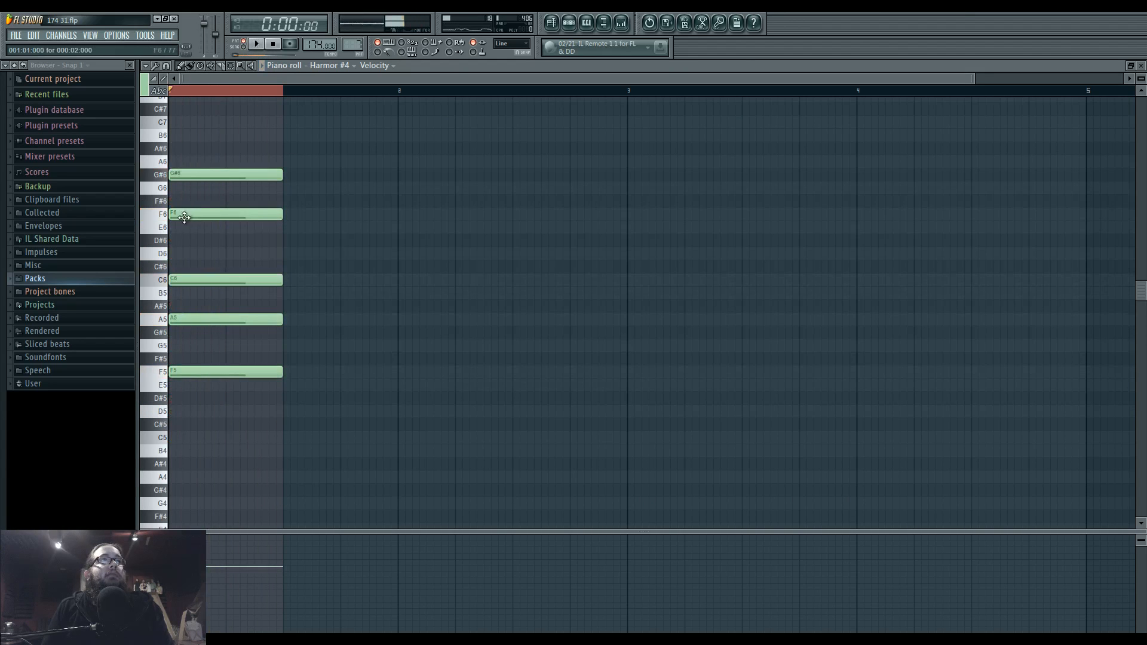
pyautogui.press('space')
# - Play the arrangement from beat 3 of bar 10, and set the loop range from bar 7 to the start of bar 11
pyautogui.click(555, 27)
pyautogui.press('l')
pyautogui.click(633, 90)
pyautogui.press('space')
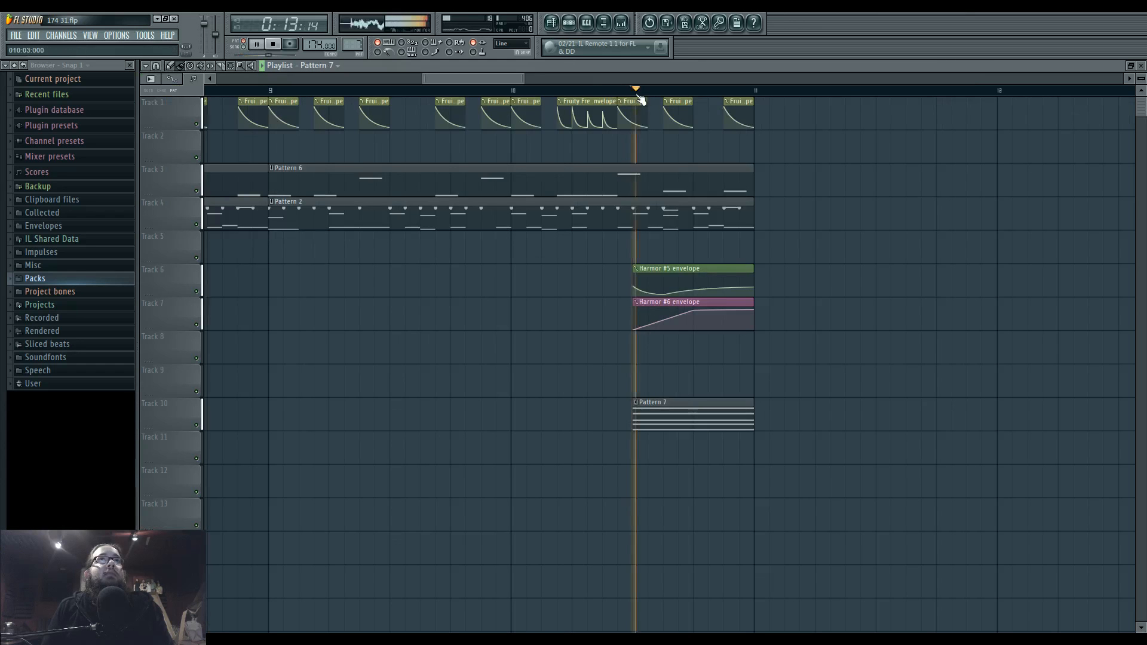
pyautogui.scroll(-4, 696, 371)
pyautogui.moveTo(702, 377); pyautogui.dragTo(864, 370)
pyautogui.moveTo(440, 105); pyautogui.dragTo(883, 113)
pyautogui.press('space')
# - Make the Pattern 7 clip at bar 7 unique and lengthen its five chord notes to two and a half beats
pyautogui.click(441, 403)
pyautogui.click(464, 469)
pyautogui.doubleClick(468, 415)
pyautogui.hotkey('ctrl', 'a')
pyautogui.moveTo(552, 222); pyautogui.dragTo(648, 223)
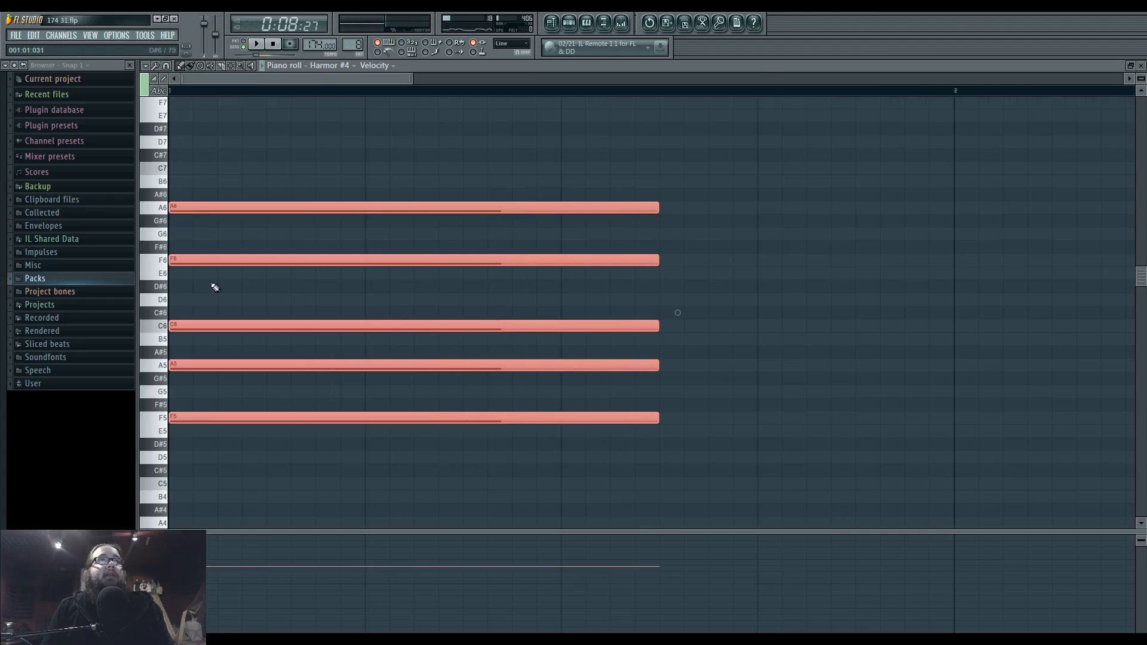
# - Change the Pattern 8 chord notes to D5, F5, A5, D6 and F6, and play it back
pyautogui.keyDown('ctrl'); pyautogui.click(203, 257); pyautogui.keyUp('ctrl')
pyautogui.moveTo(204, 175); pyautogui.dragTo(319, 468)
pyautogui.moveTo(210, 419)
pyautogui.mouseDown()
pyautogui.moveTo(210, 465)
pyautogui.moveTo(199, 420)
pyautogui.mouseUp()
pyautogui.keyDown('ctrl'); pyautogui.click(210, 466); pyautogui.keyUp('ctrl')
pyautogui.moveTo(197, 298); pyautogui.dragTo(195, 294)
pyautogui.click(195, 248)
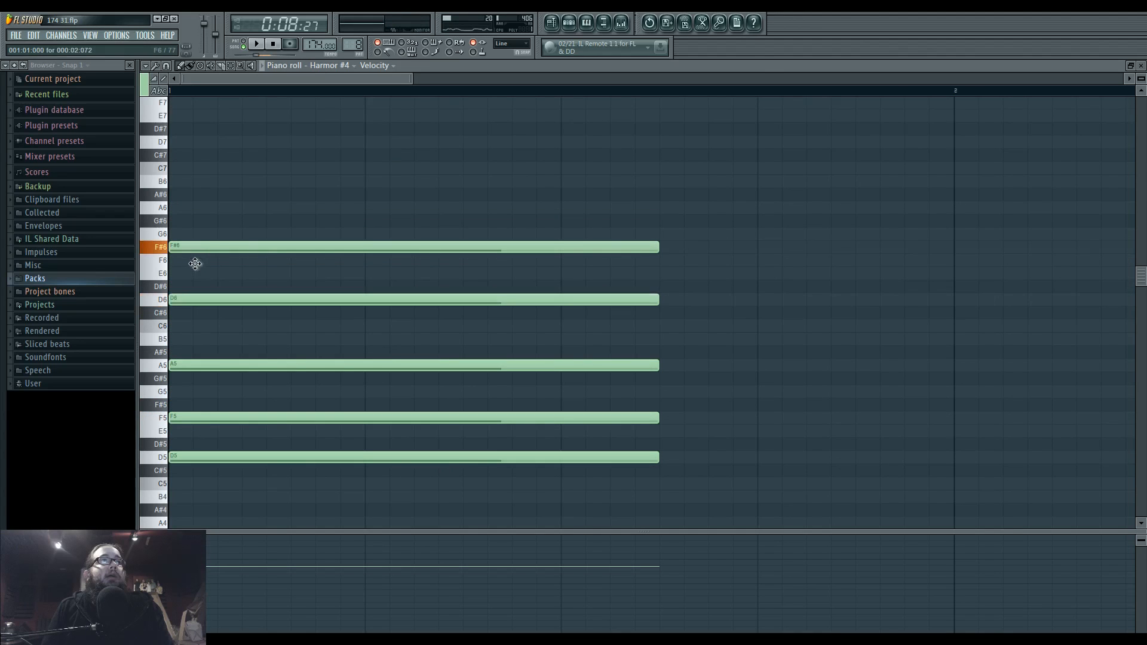
pyautogui.press('space')
pyautogui.moveTo(230, 247); pyautogui.dragTo(231, 260)
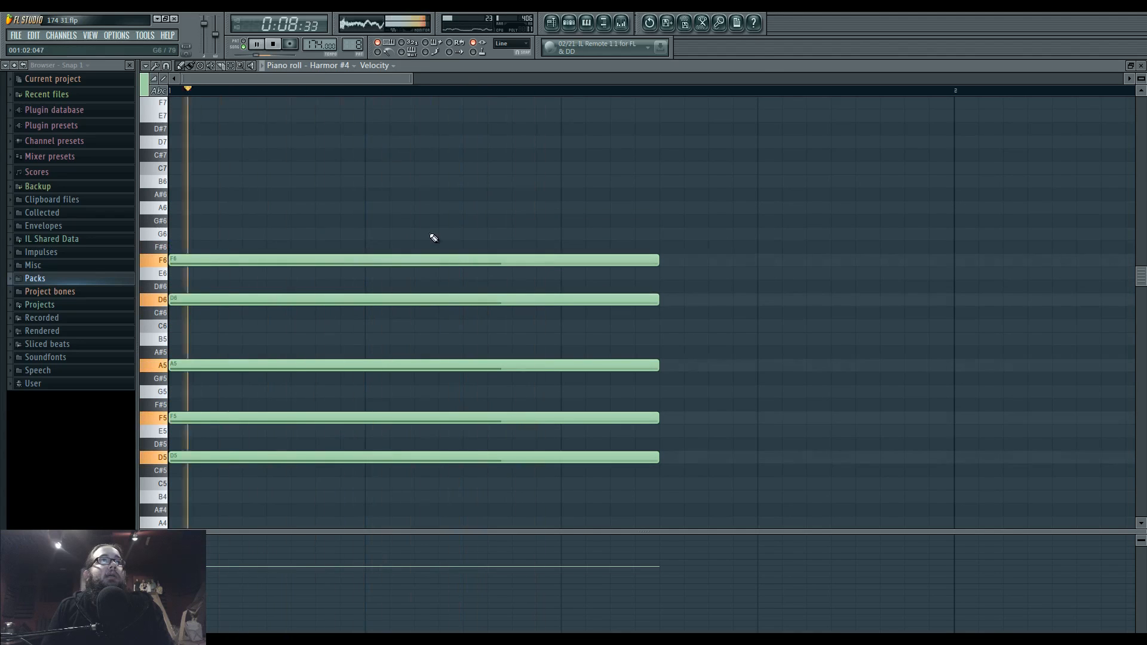
# - Lower the A6 and A5 notes of the Pattern 7 chord in bar 10 to G#6 and G#5
pyautogui.click(552, 23)
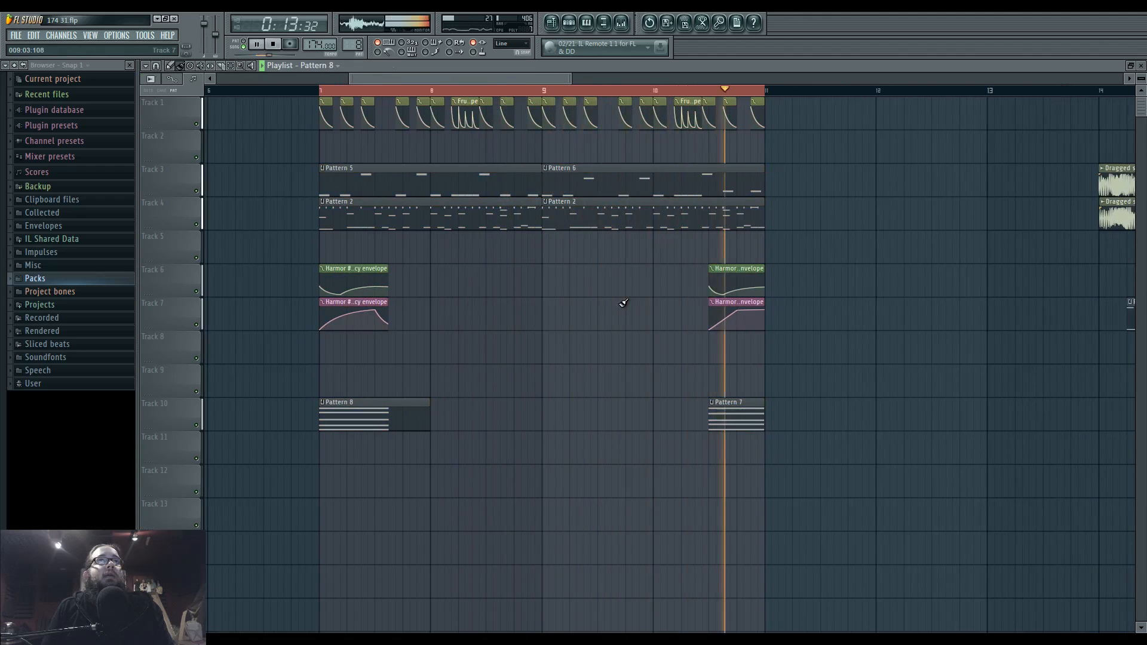
pyautogui.doubleClick(737, 405)
pyautogui.press('space')
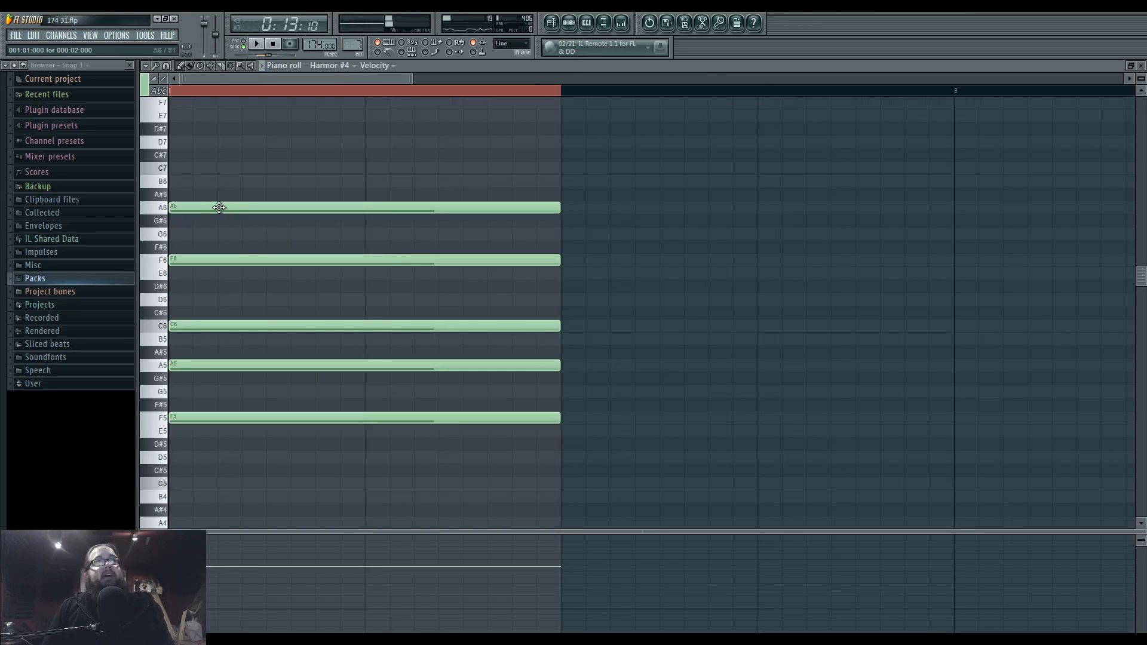
pyautogui.moveTo(220, 206); pyautogui.dragTo(212, 221)
pyautogui.moveTo(218, 365); pyautogui.dragTo(219, 378)
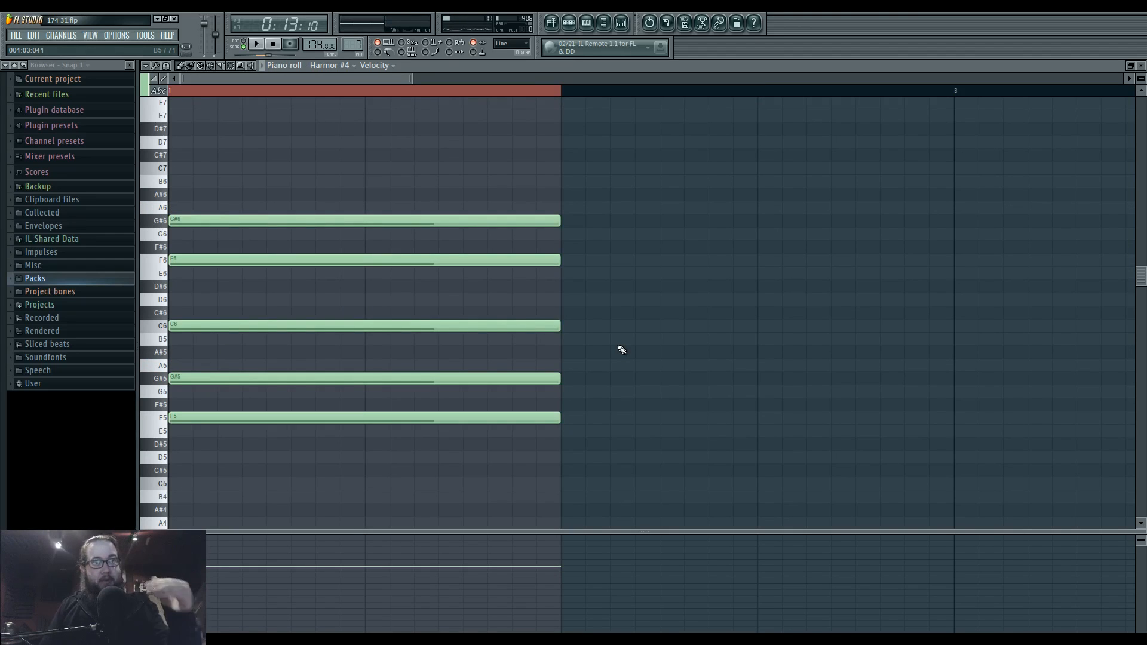
pyautogui.press('space')
pyautogui.press('space')
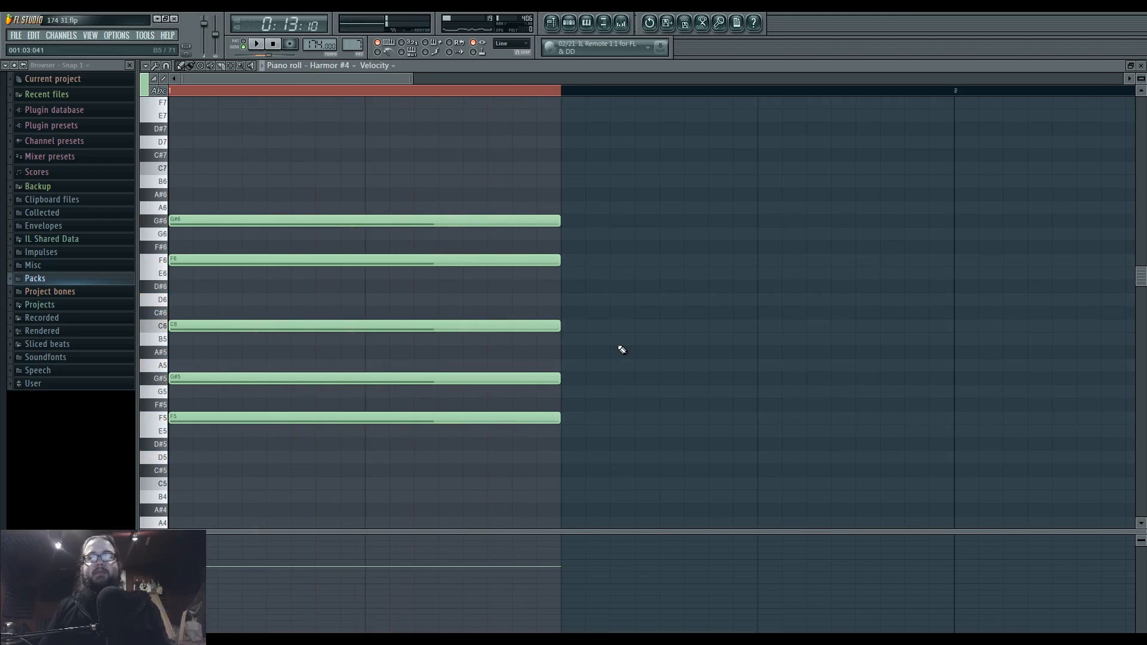
# - Check the Ustream chat in Firefox and the live broadcast window, and return to the piano roll in FL Studio
pyautogui.click(277, 640)
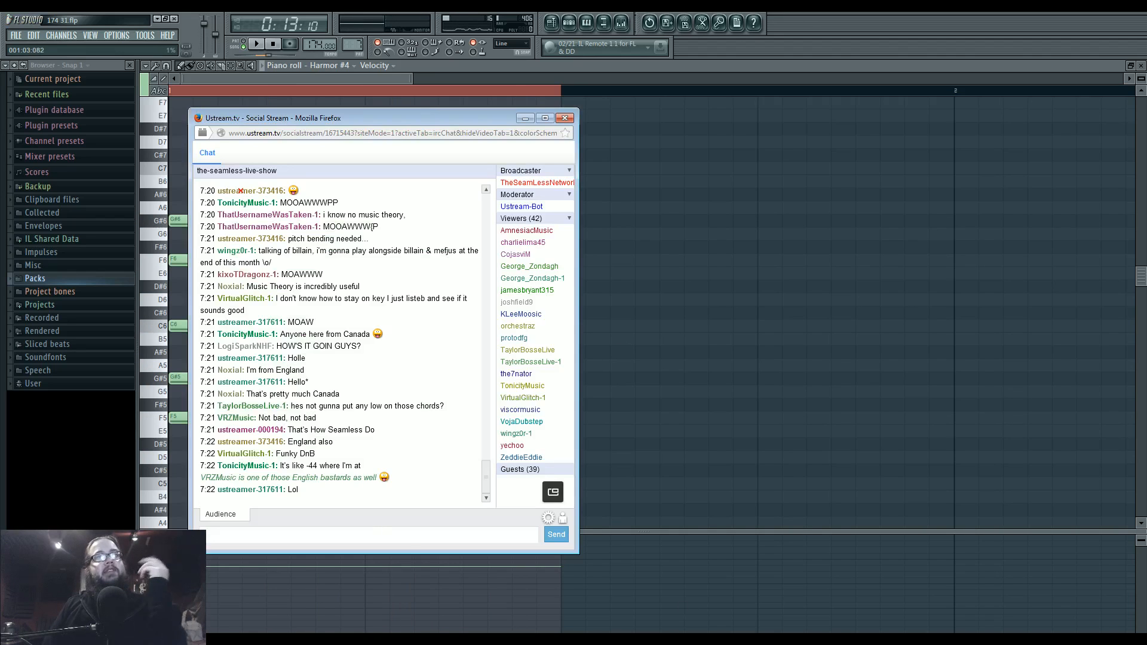
pyautogui.click(310, 640)
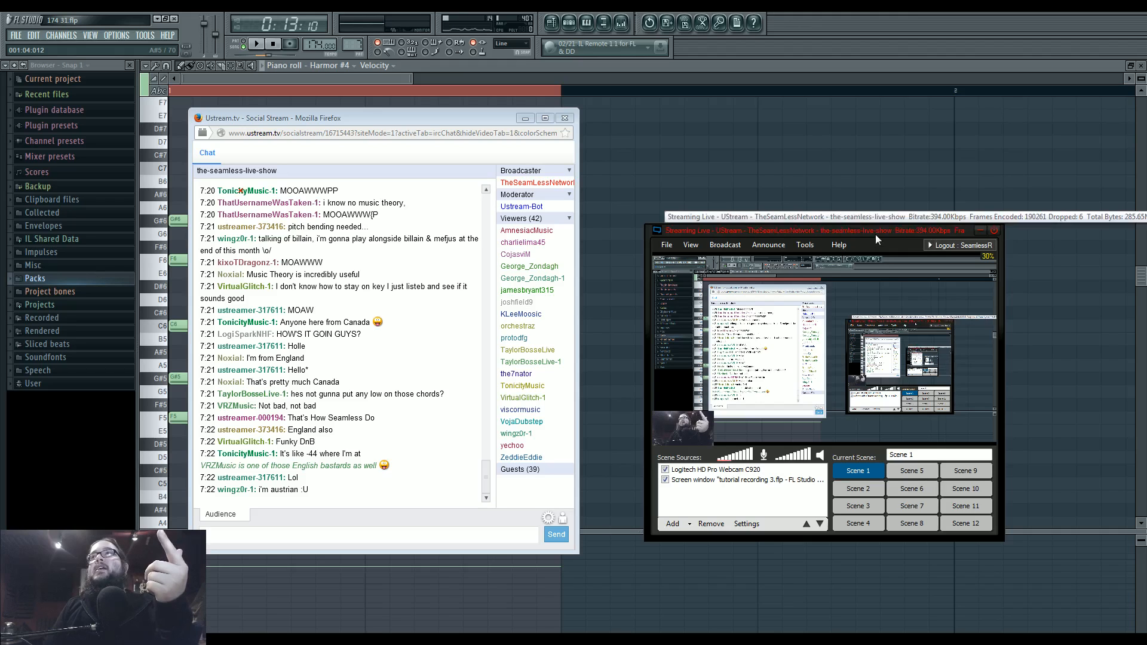
pyautogui.click(979, 232)
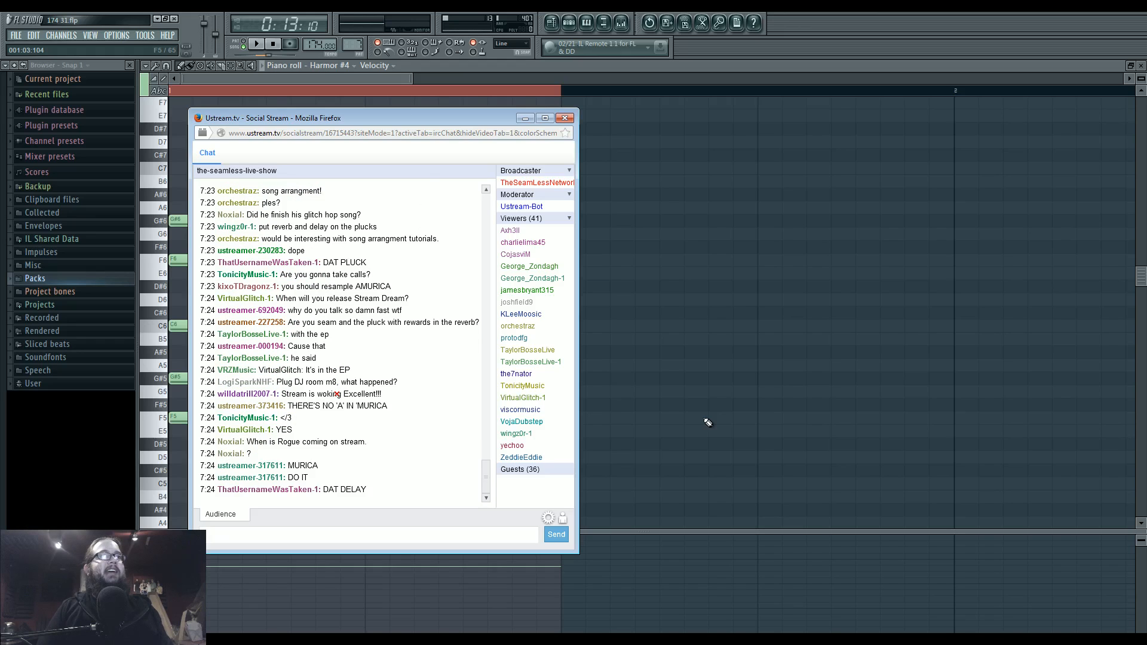
pyautogui.rightClick(709, 367)
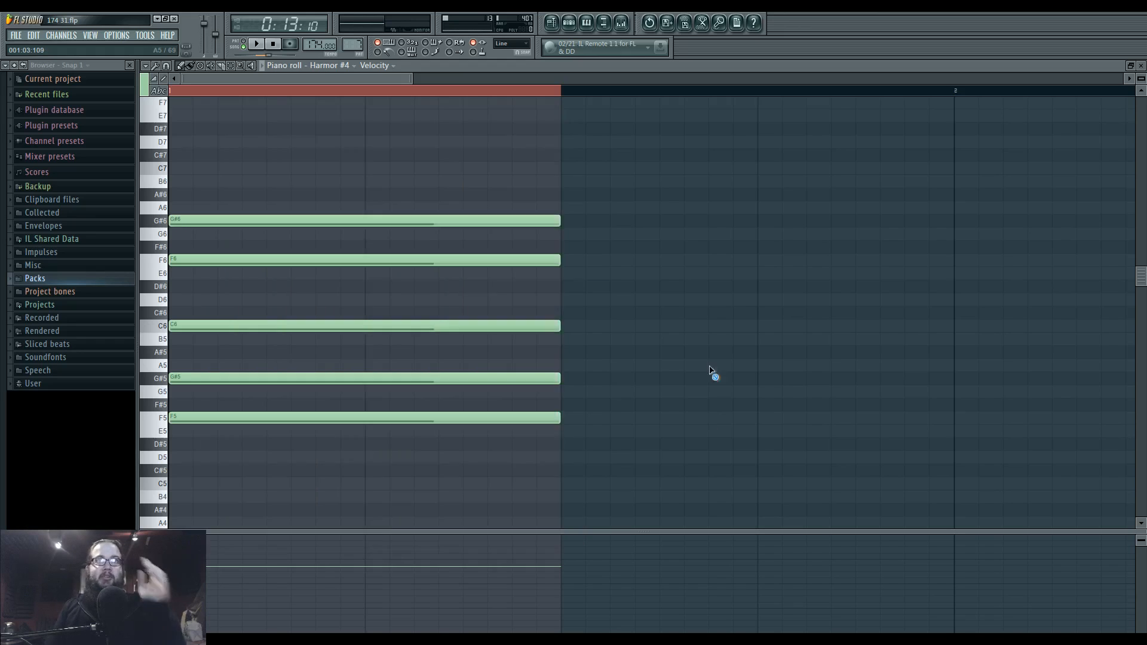
# - Play the loop and load Fruity Delay Bank into effect slot 4 of mixer Insert 27
pyautogui.click(551, 22)
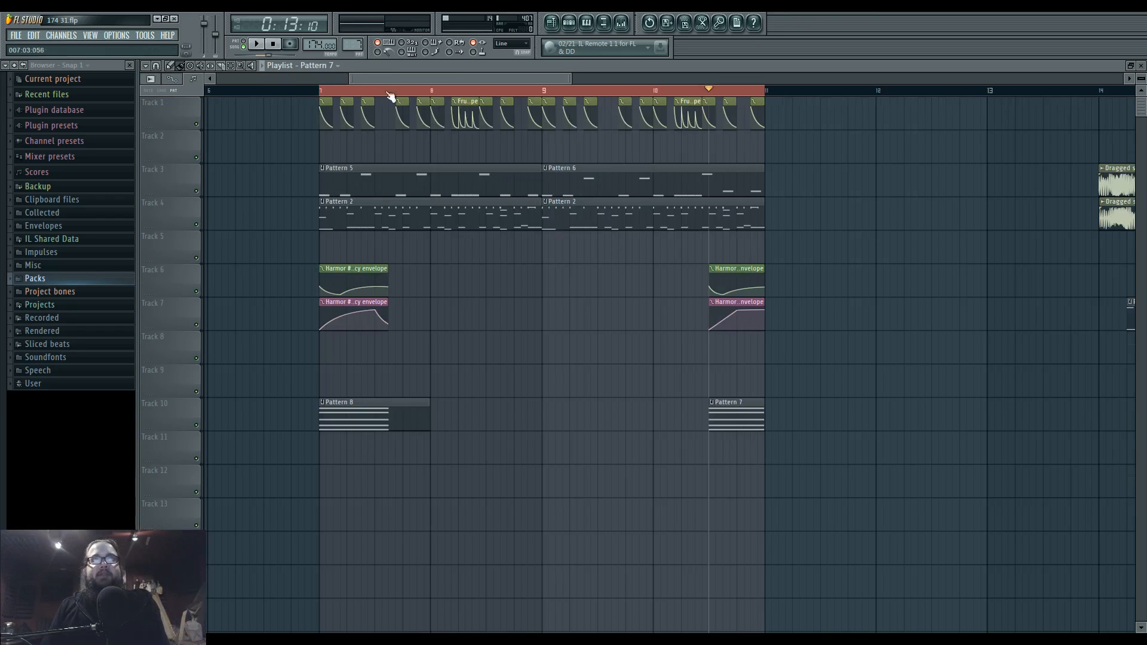
pyautogui.keyDown('ctrl'); pyautogui.scroll(-2, 566, 370); pyautogui.keyUp('ctrl')
pyautogui.press('space')
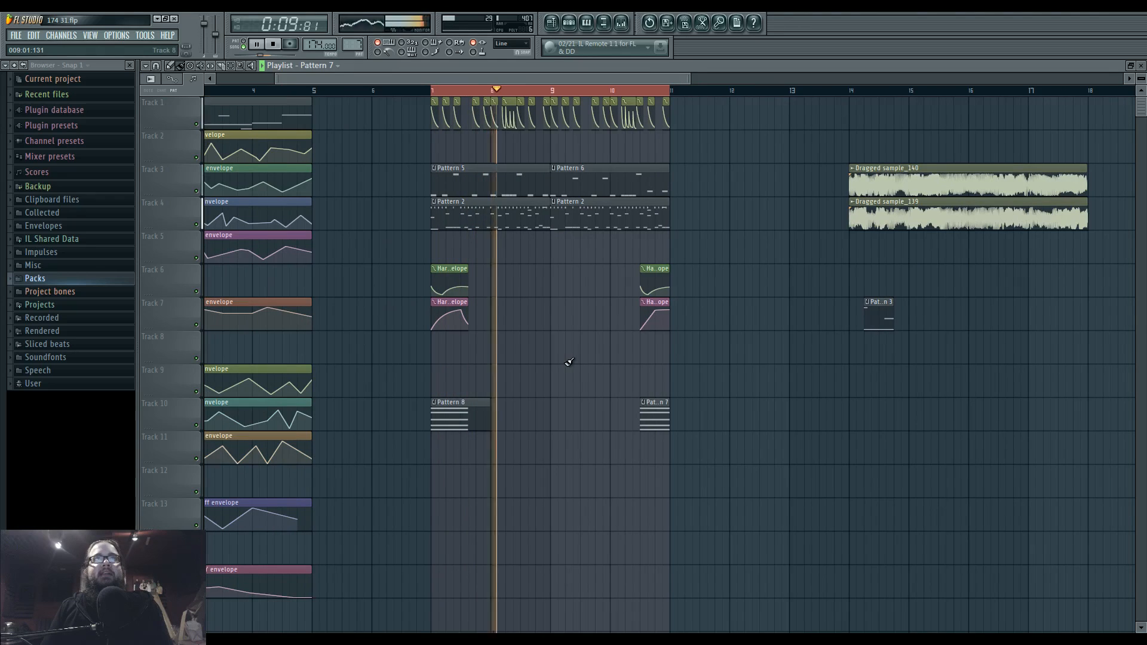
pyautogui.click(570, 23)
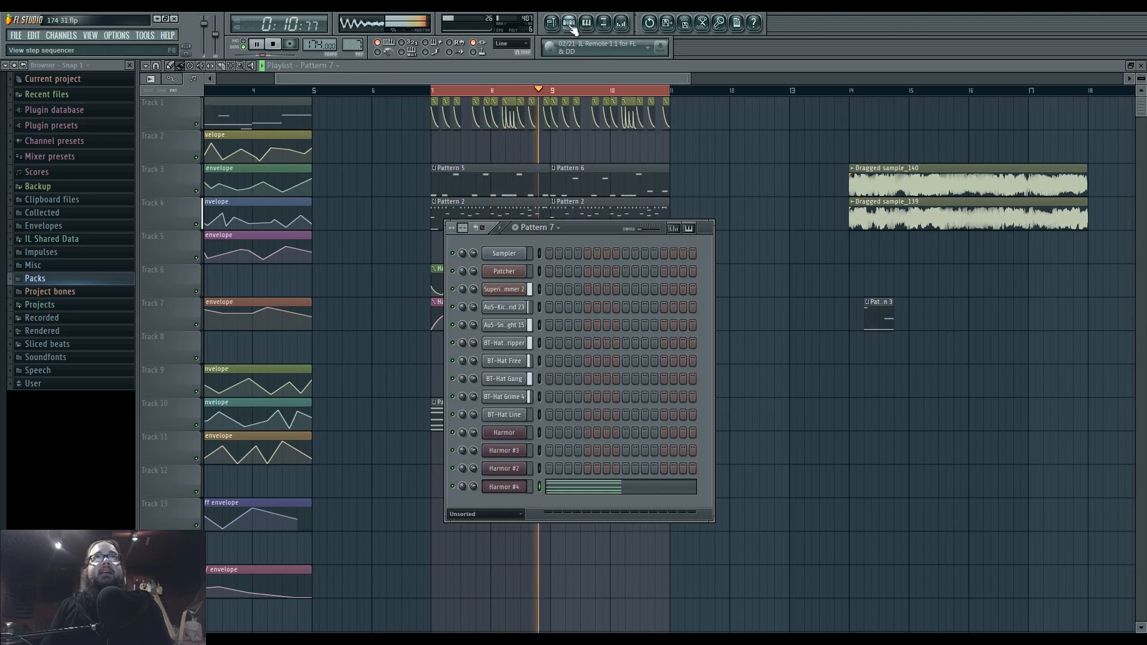
pyautogui.click(621, 23)
pyautogui.click(582, 343)
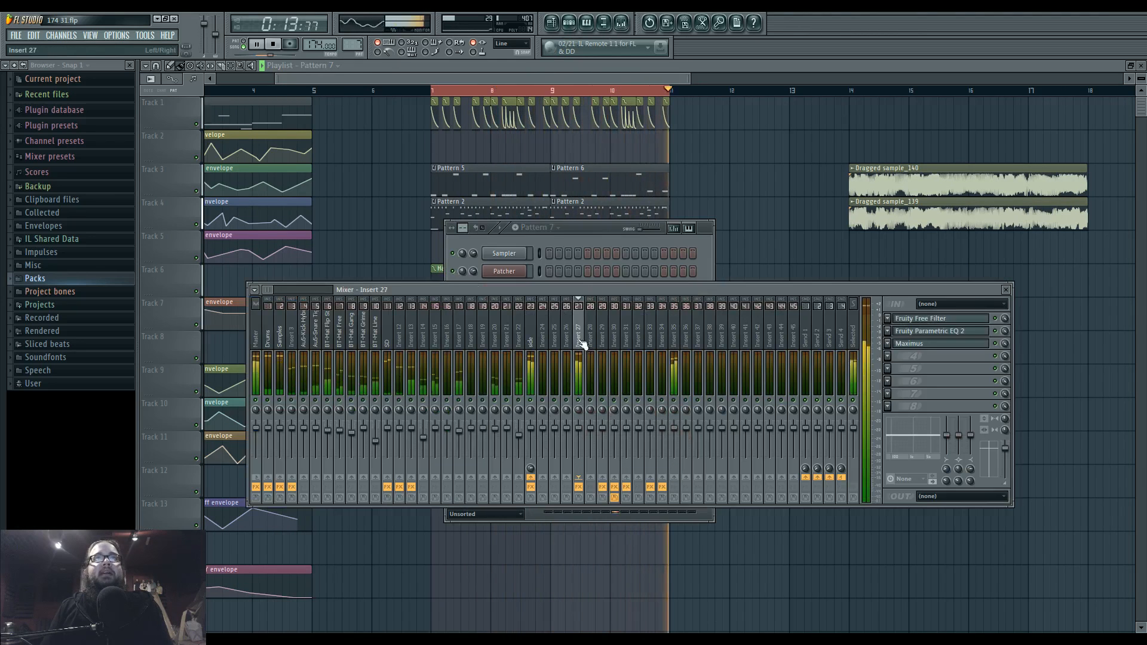
pyautogui.click(888, 356)
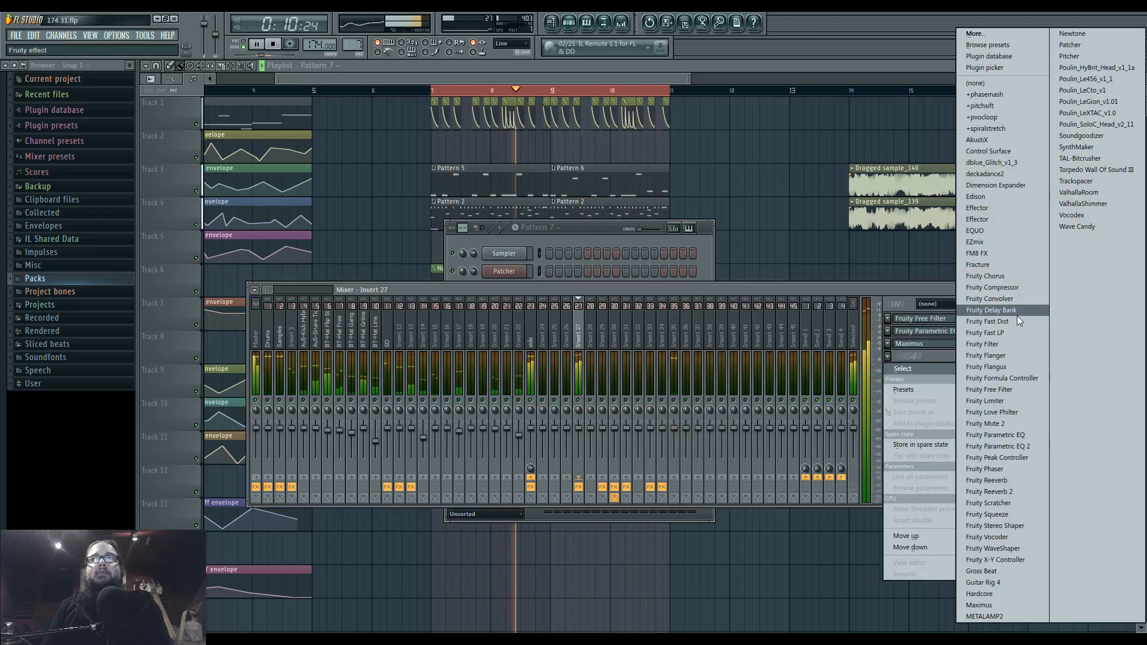
pyautogui.click(991, 310)
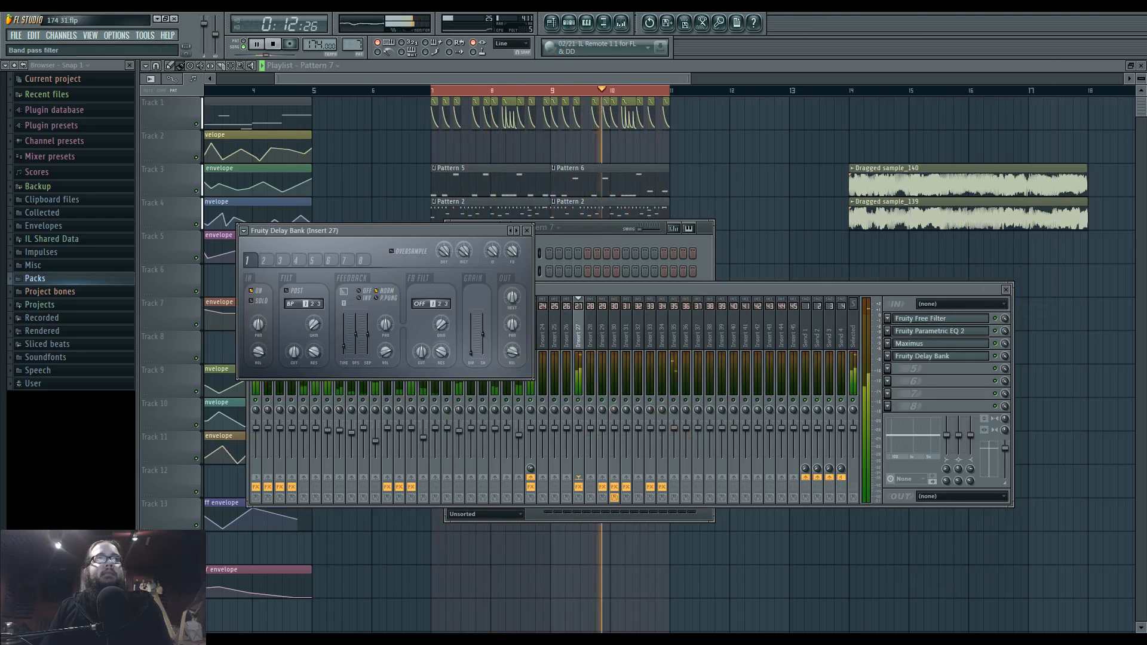
# - Create an automation clip for the Delay 1 input filter cutoff on Track 2 across the loop, dipping early and peaking near bar 9
pyautogui.rightClick(300, 355)
pyautogui.press('F12')
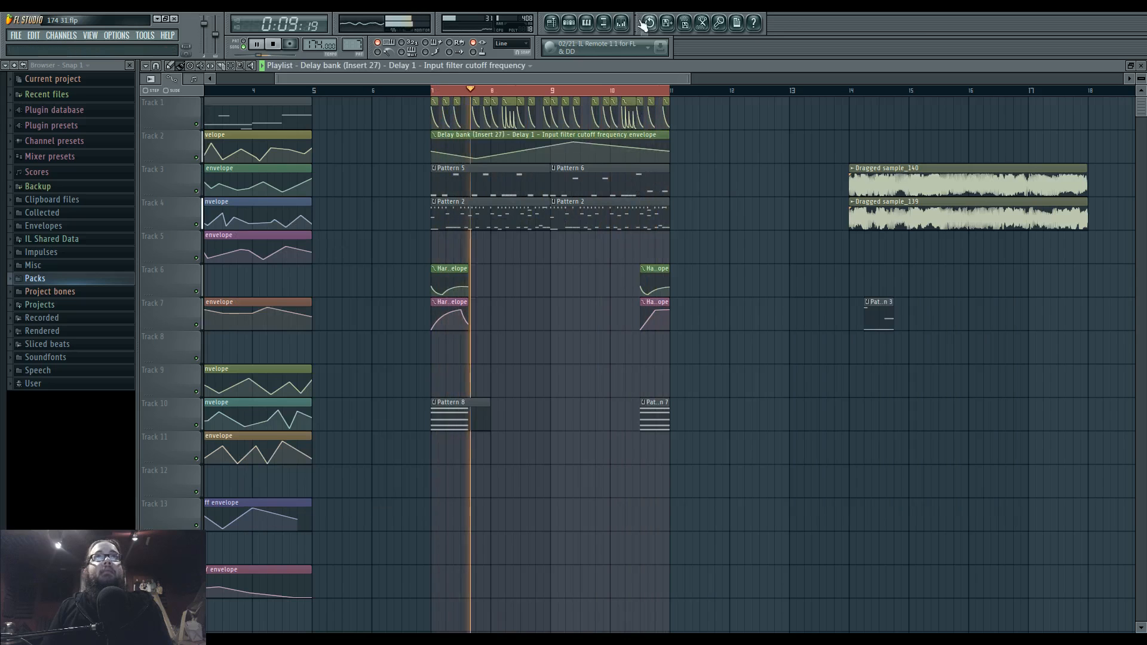
# - Add Fruity Parametric EQ 2 after the delay on Insert 27 and set band 1 to a high pass at about 104 Hz
pyautogui.press('F9')
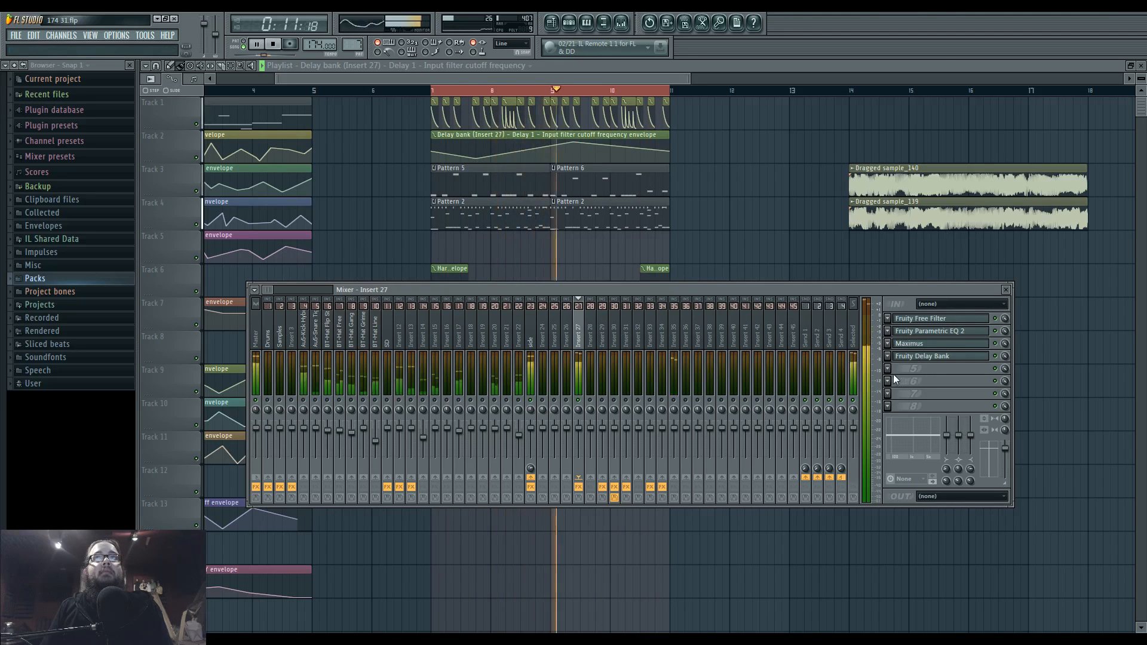
pyautogui.click(920, 376)
pyautogui.click(985, 449)
pyautogui.moveTo(322, 354)
pyautogui.mouseDown()
pyautogui.moveTo(328, 384)
pyautogui.moveTo(351, 330)
pyautogui.moveTo(334, 355)
pyautogui.mouseUp()
pyautogui.rightClick(328, 384)
pyautogui.moveTo(349, 417)
pyautogui.click(399, 457)
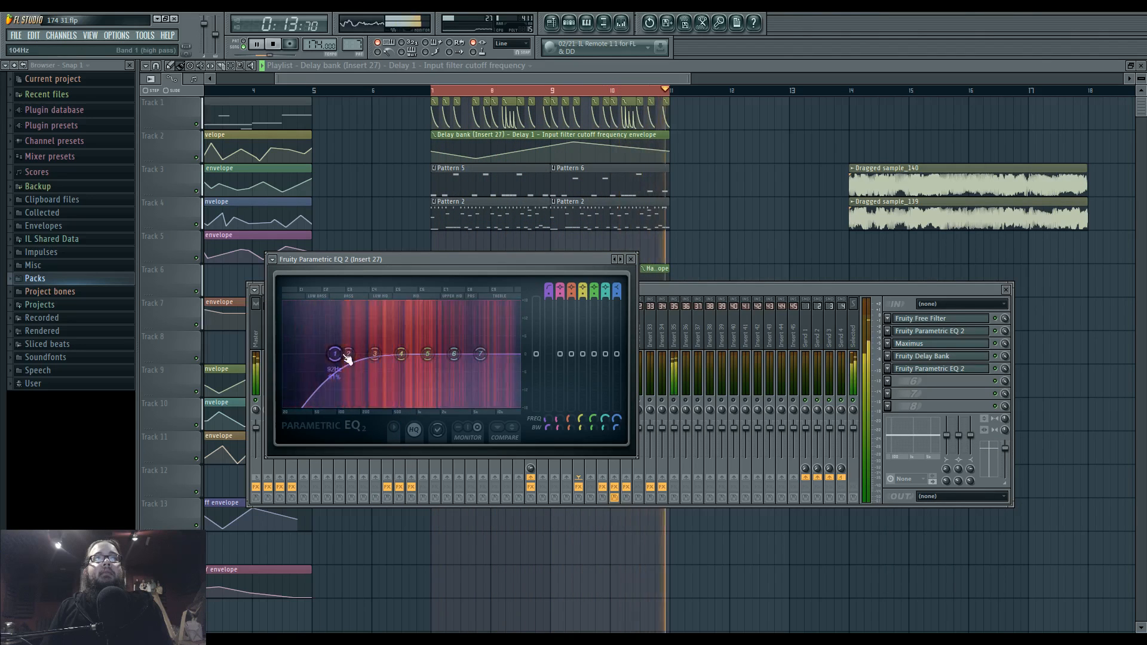
pyautogui.click(621, 23)
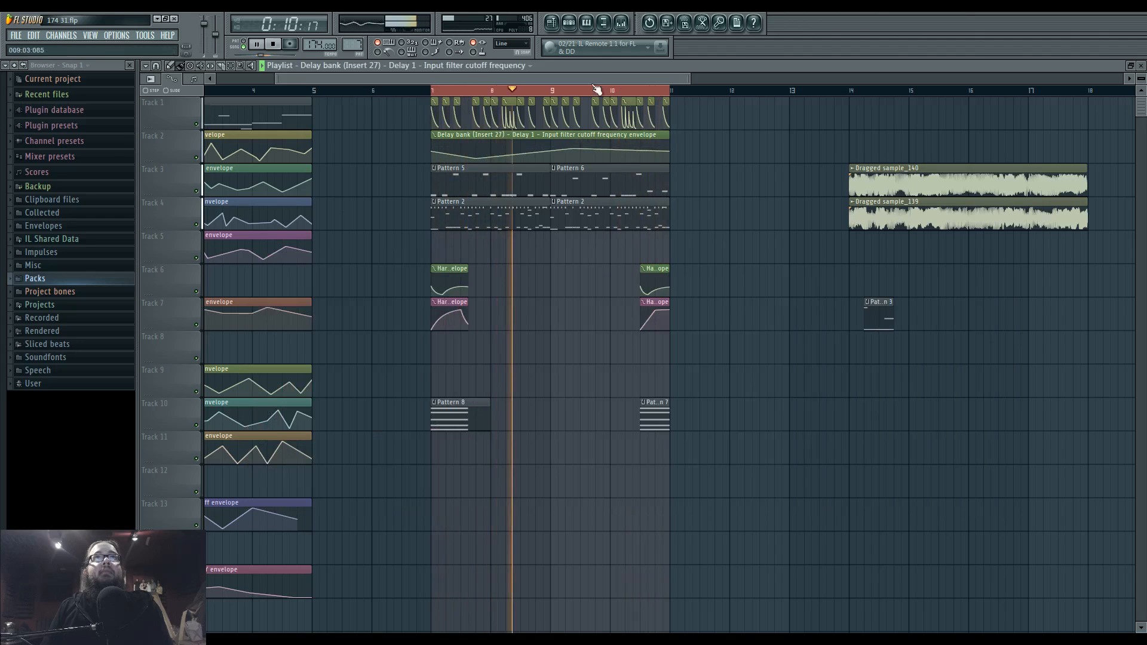
# - Adjust the grain control of Delay 1 in the Fruity Delay Bank on Insert 27 and stop playback
pyautogui.click(621, 22)
pyautogui.click(930, 356)
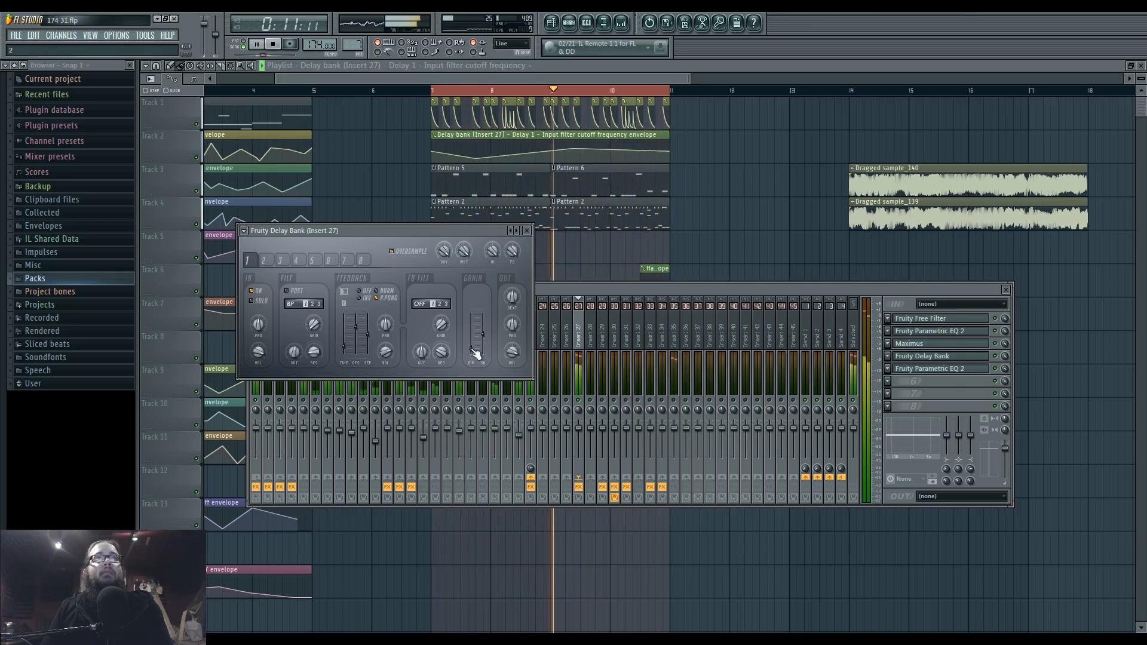
pyautogui.moveTo(472, 349)
pyautogui.mouseDown()
pyautogui.moveTo(472, 336)
pyautogui.moveTo(473, 355)
pyautogui.mouseUp()
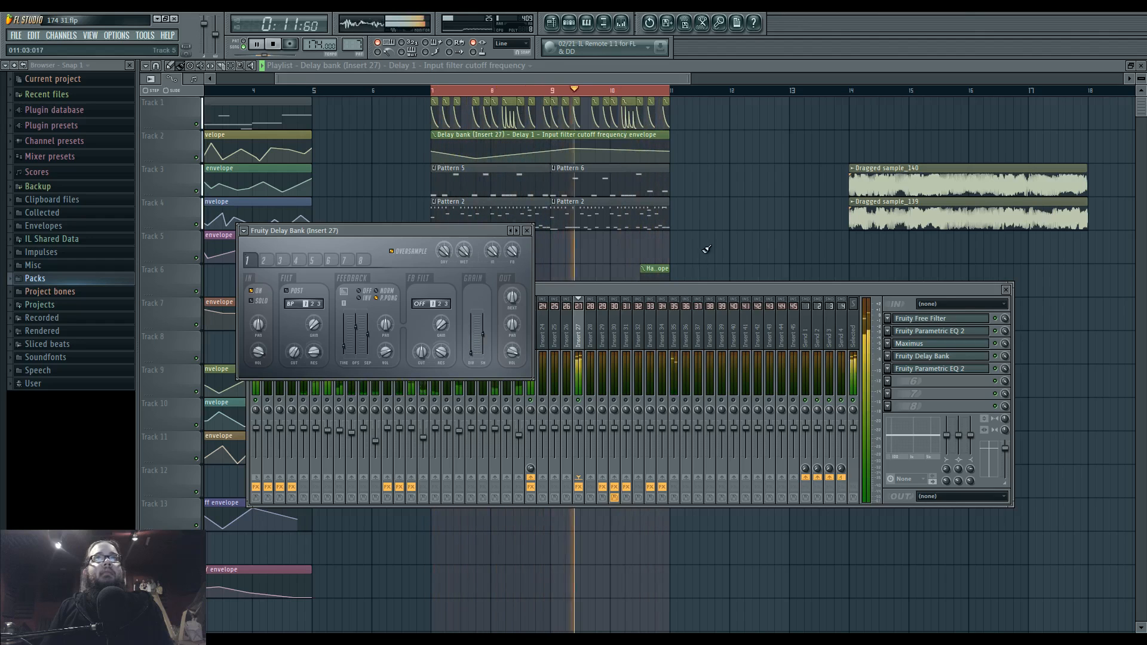
pyautogui.press('F12')
pyautogui.press('space')
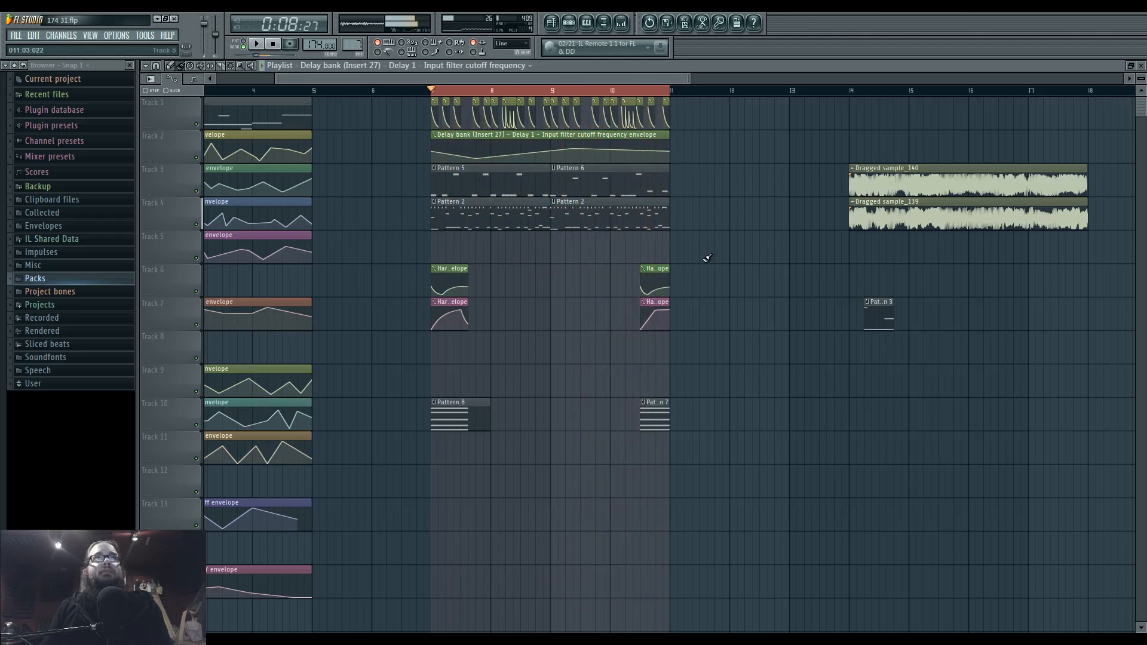
# - Move the Pattern 3 clip on Track 7 away from the dragged samples to around bar 13, and play the samples from bar 14
pyautogui.hscroll(4, 627, 255)
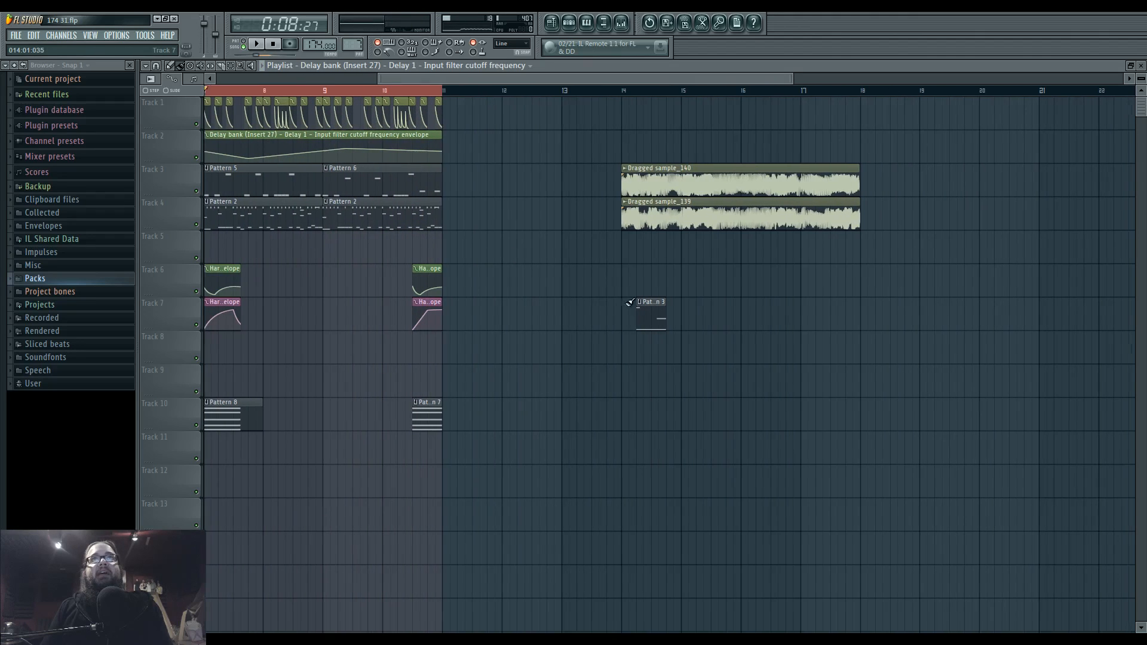
pyautogui.hscroll(-3, 553, 256)
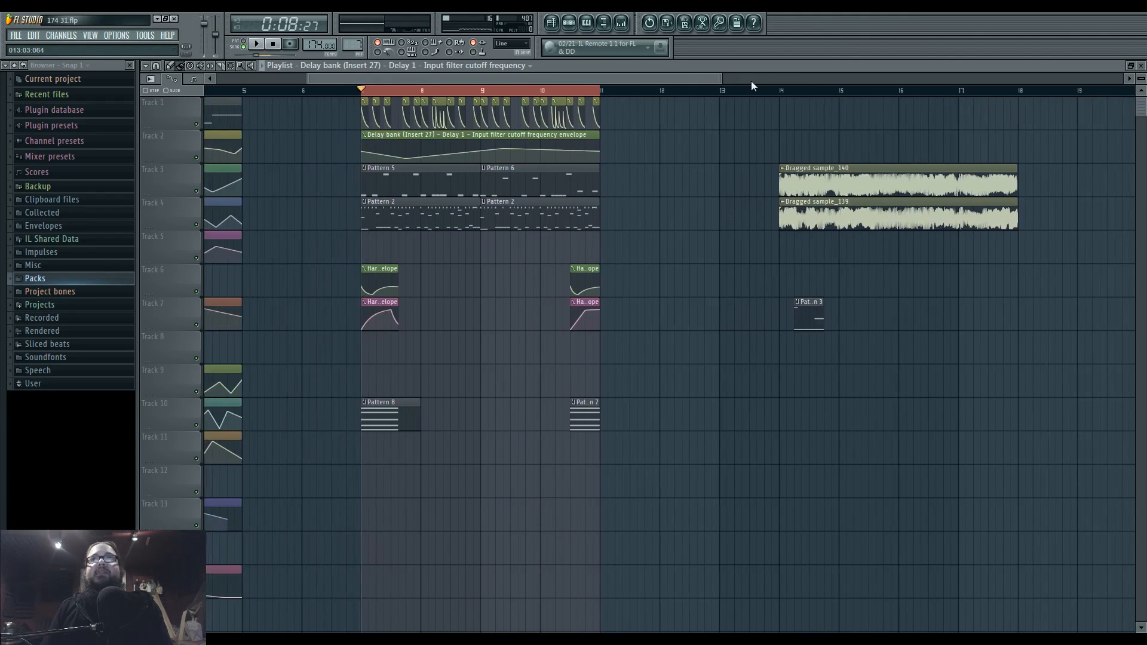
pyautogui.click(780, 94)
pyautogui.hscroll(4, 538, 225)
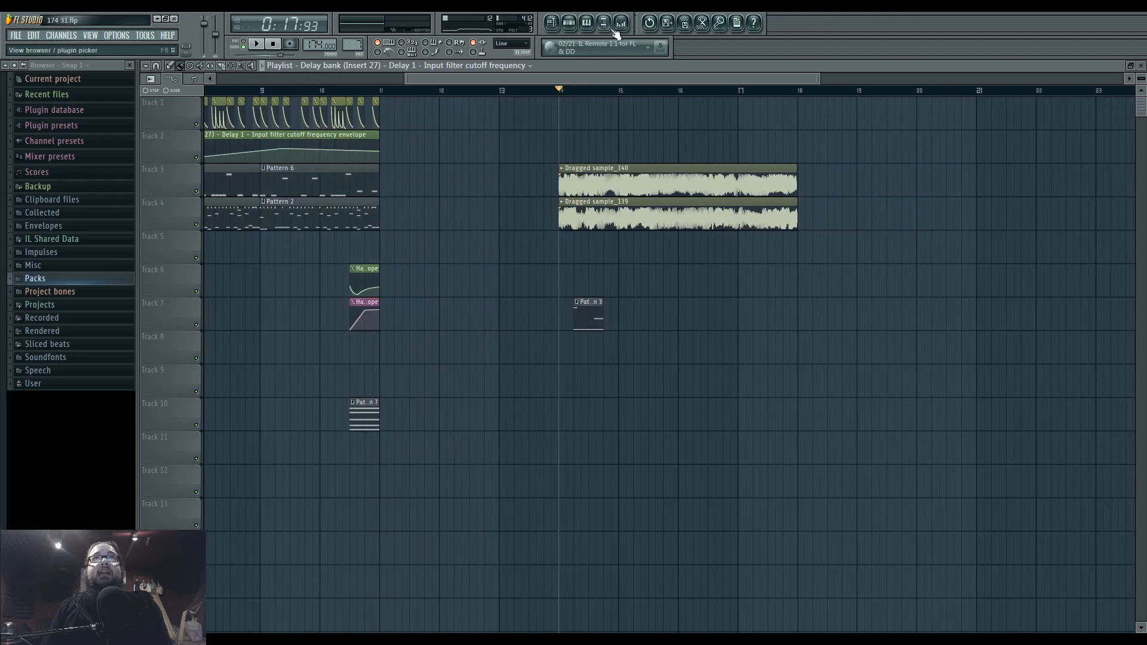
pyautogui.press('F9')
pyautogui.press('space')
pyautogui.click(571, 25)
pyautogui.press('space')
pyautogui.rightClick(754, 259)
pyautogui.moveTo(593, 301); pyautogui.dragTo(511, 302)
pyautogui.press('space')
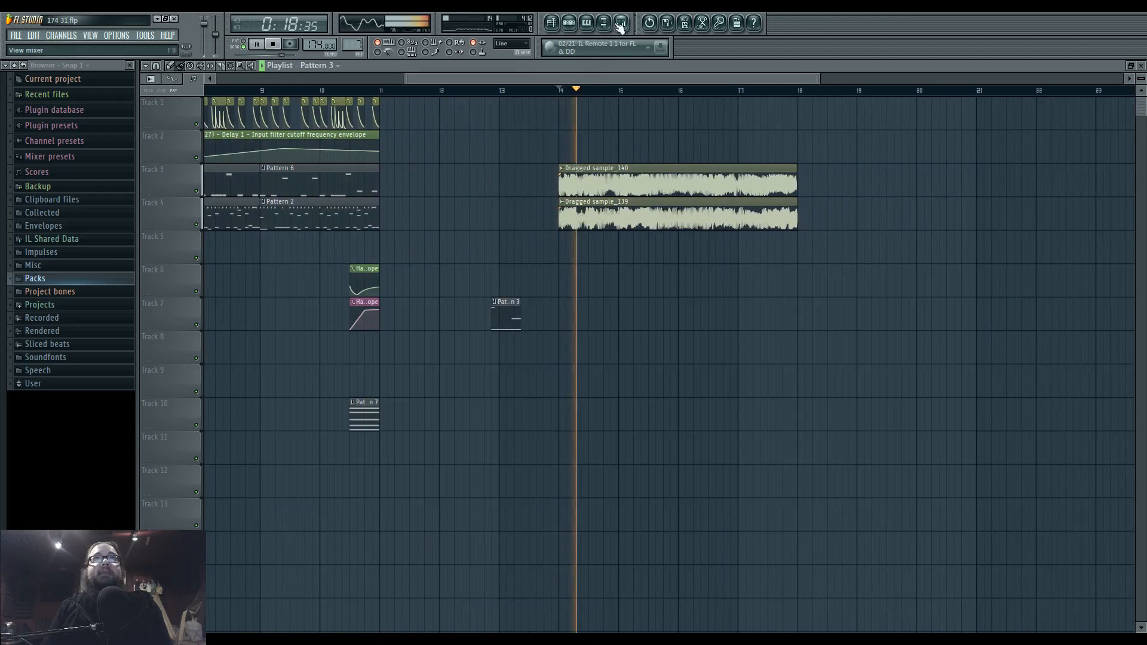
# - Select mixer Insert 36, stop playback, and add a Fruity Granulizer channel
pyautogui.click(622, 22)
pyautogui.click(687, 335)
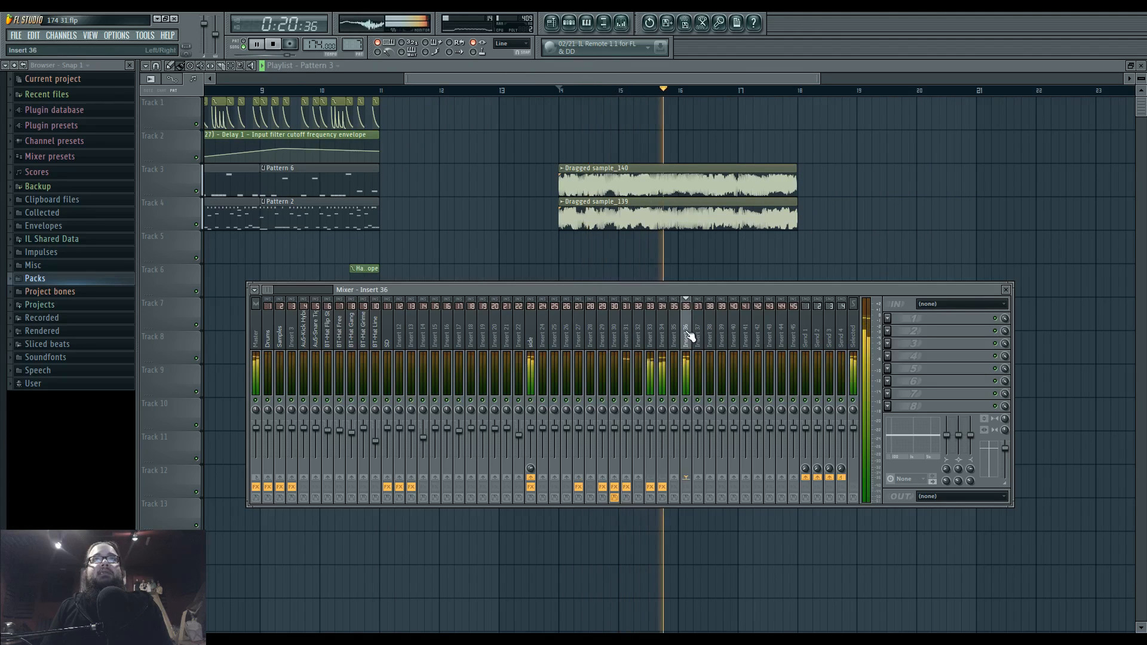
pyautogui.click(569, 24)
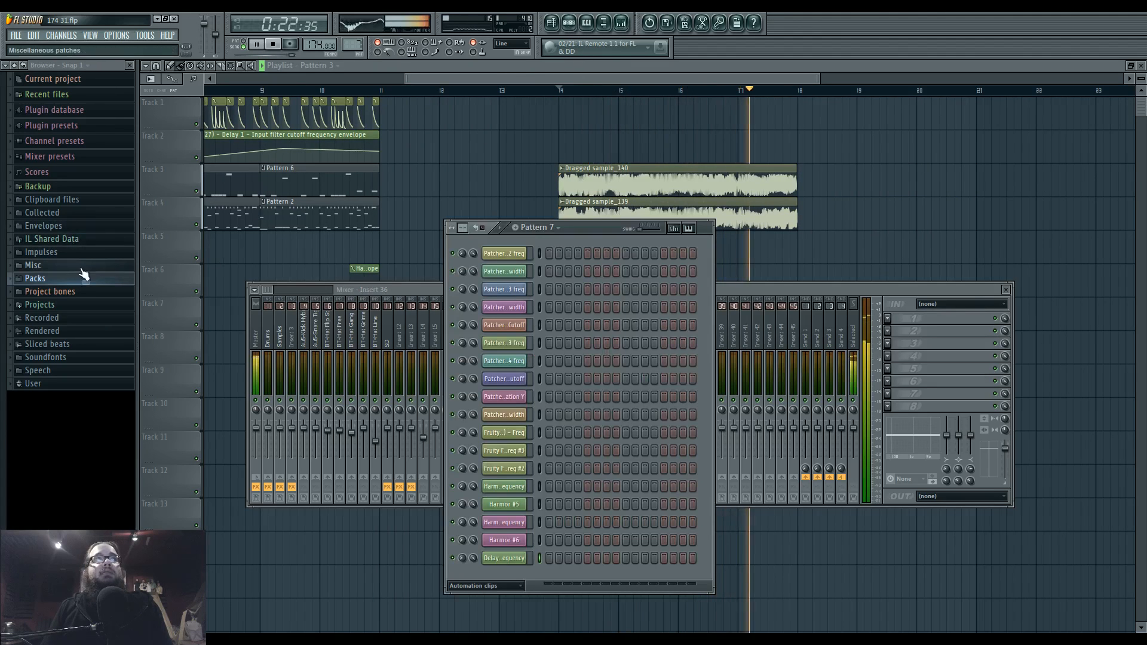
pyautogui.press('space')
pyautogui.click(59, 36)
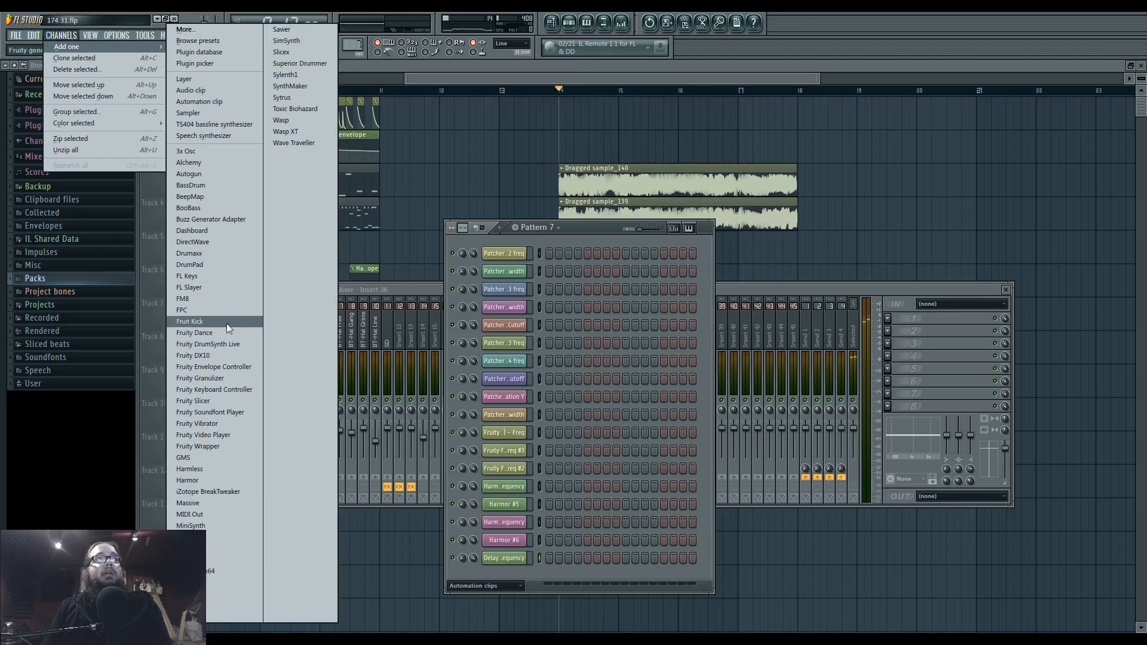
pyautogui.click(232, 379)
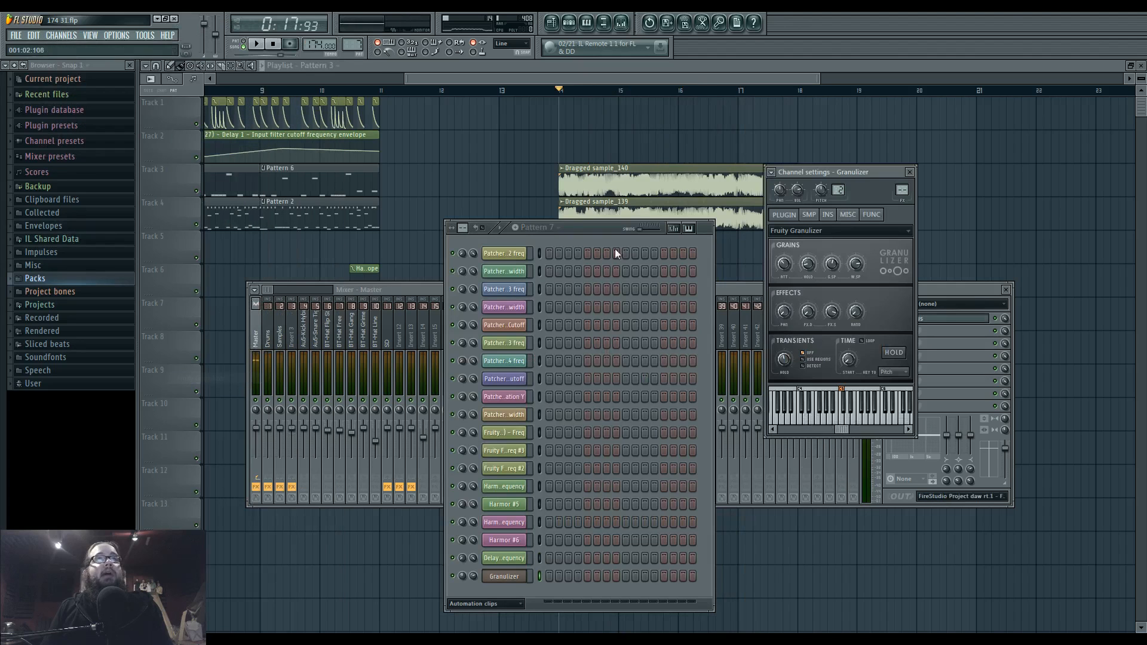
# - Show the audio clips channel group, select the Dragged sample_140 channel, and add a Fruity Granulizer channel within that group
pyautogui.click(506, 606)
pyautogui.click(496, 594)
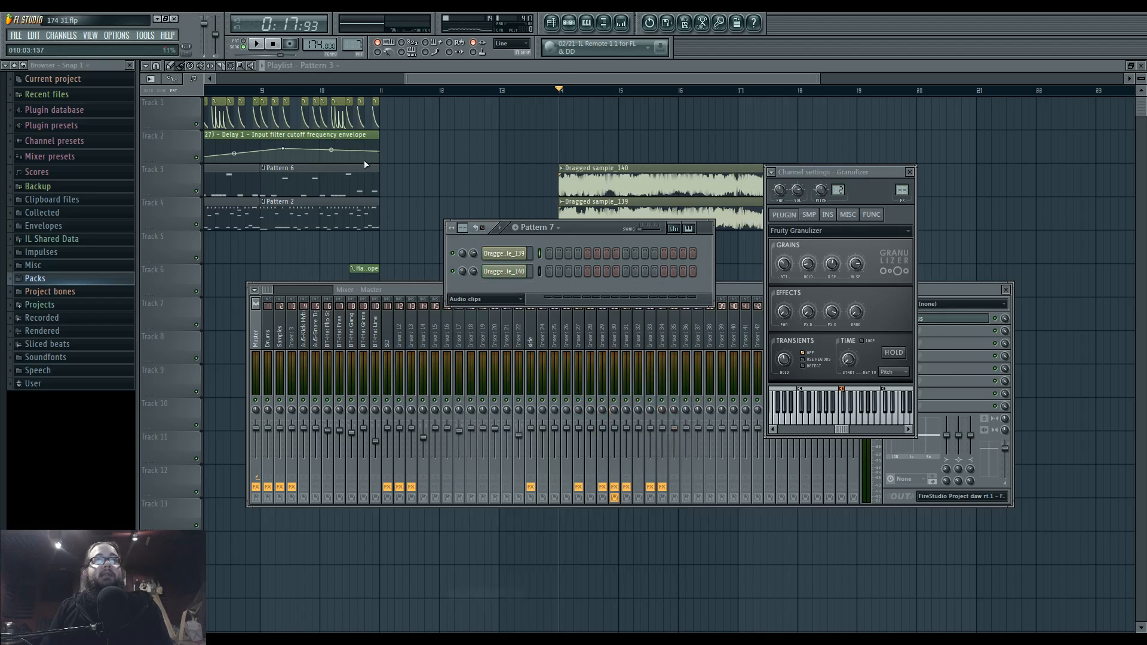
pyautogui.click(539, 272)
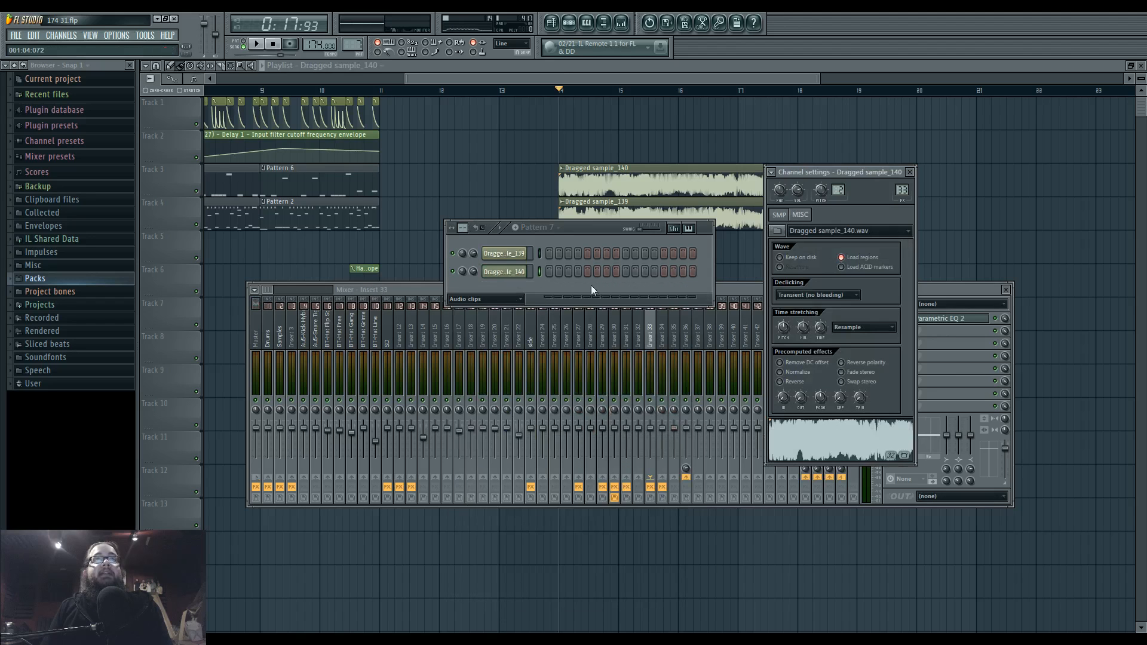
pyautogui.click(61, 35)
pyautogui.moveTo(66, 47)
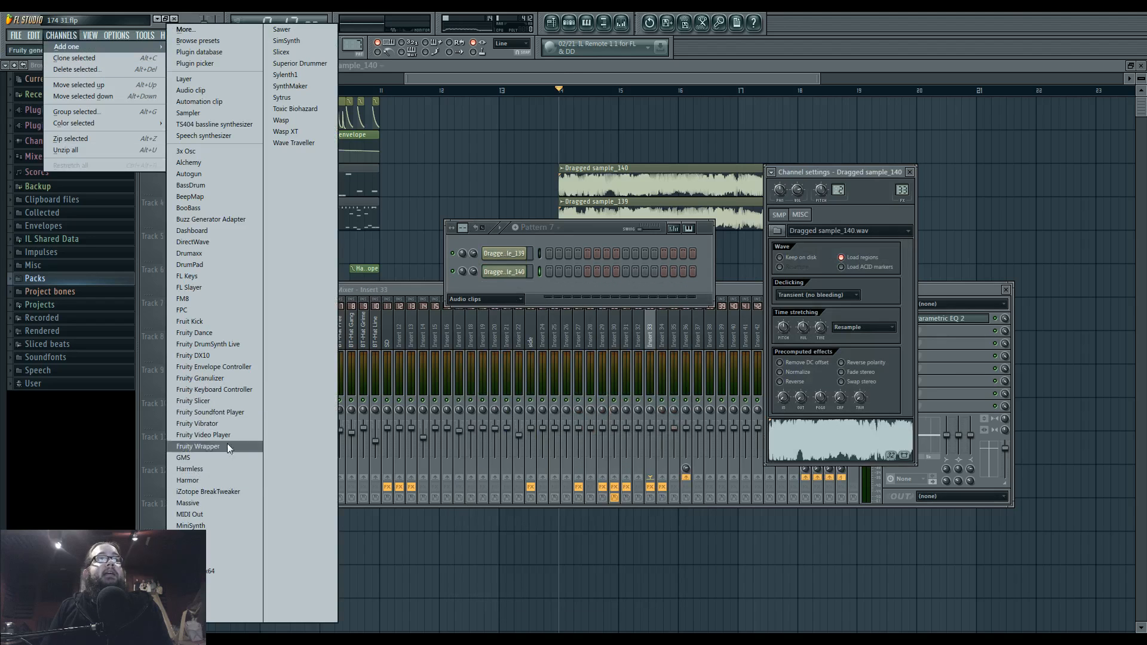
pyautogui.click(239, 380)
# - Load Dragged sample_140's waveform into the new Granulizer channel and adjust its grain spacing
pyautogui.click(520, 274)
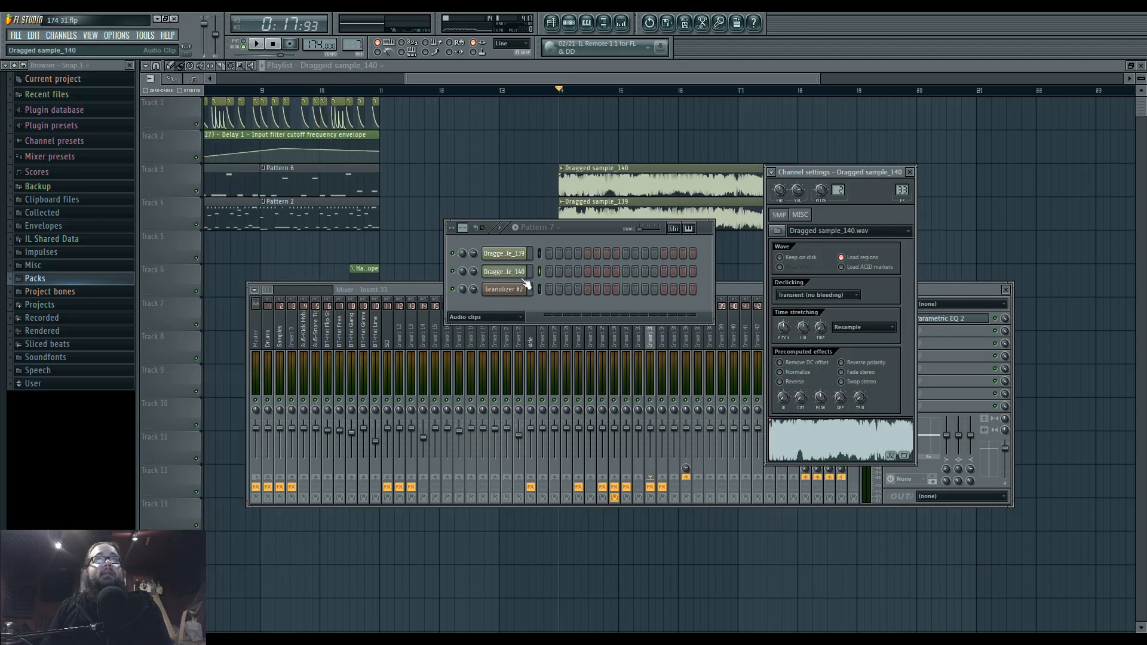
pyautogui.click(875, 451)
pyautogui.moveTo(815, 437); pyautogui.dragTo(503, 289)
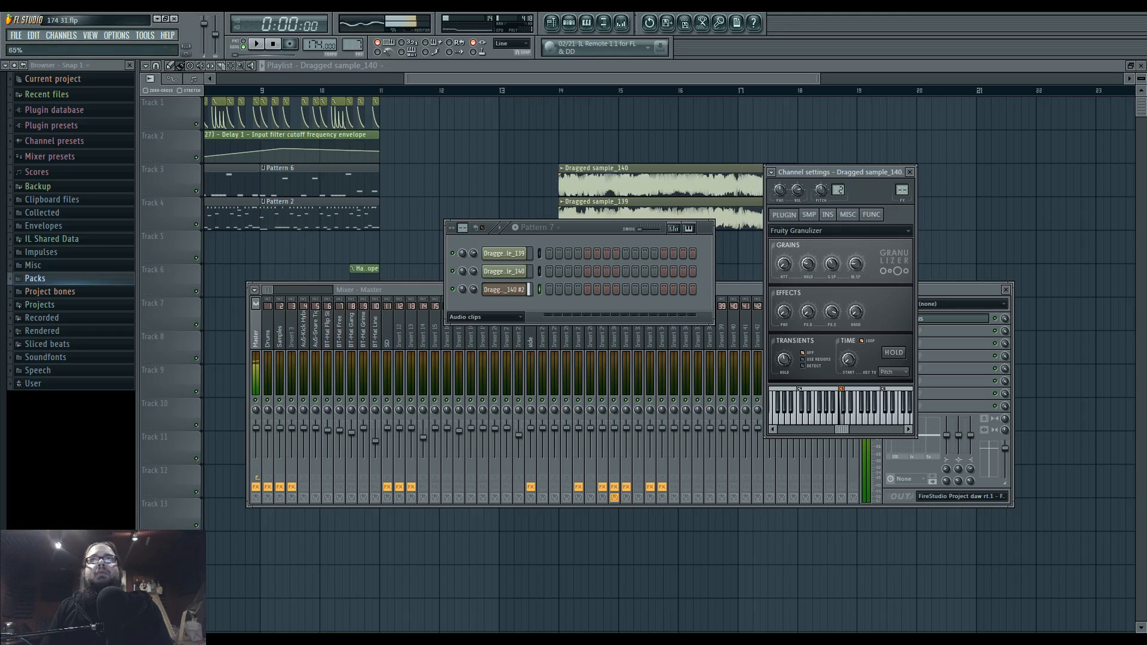
pyautogui.moveTo(831, 267); pyautogui.dragTo(830, 264)
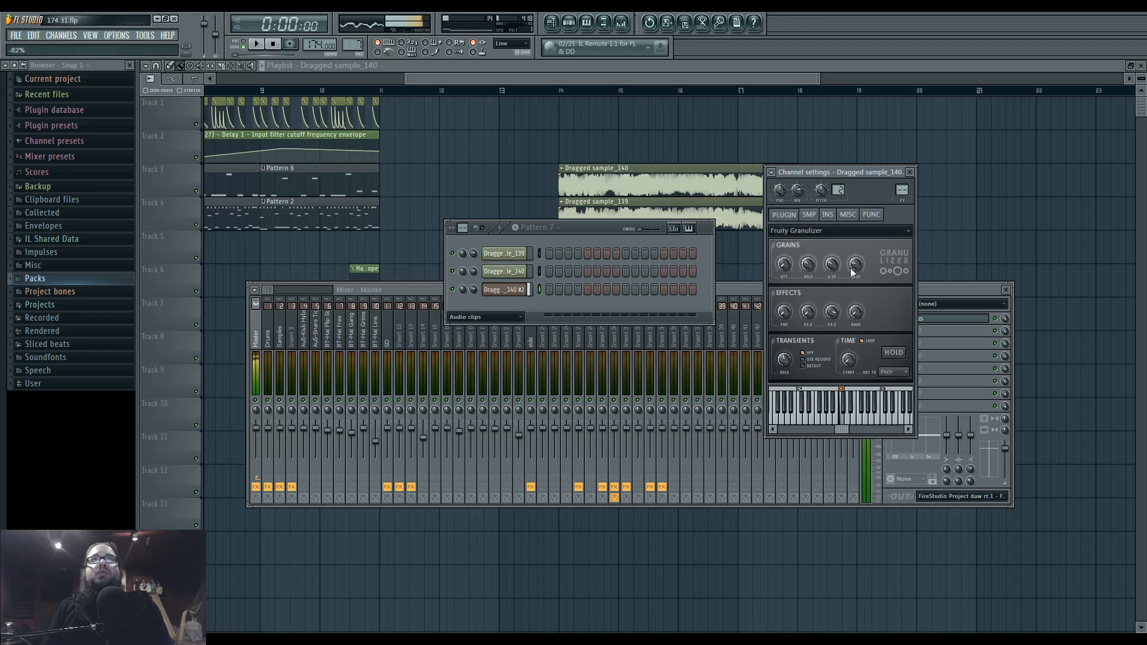
# - Create Pattern 9 and draw a C5 note at the start of the Granulizer channel's piano roll
pyautogui.rightClick(524, 286)
pyautogui.click(533, 287)
pyautogui.press('F4')
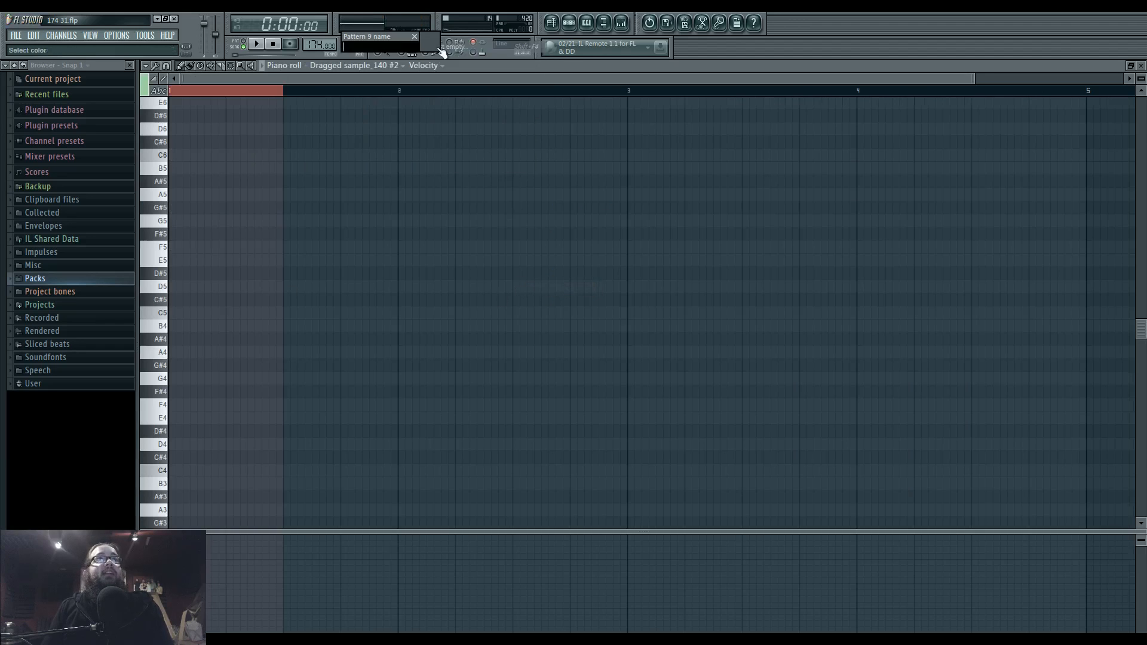
pyautogui.press('Return')
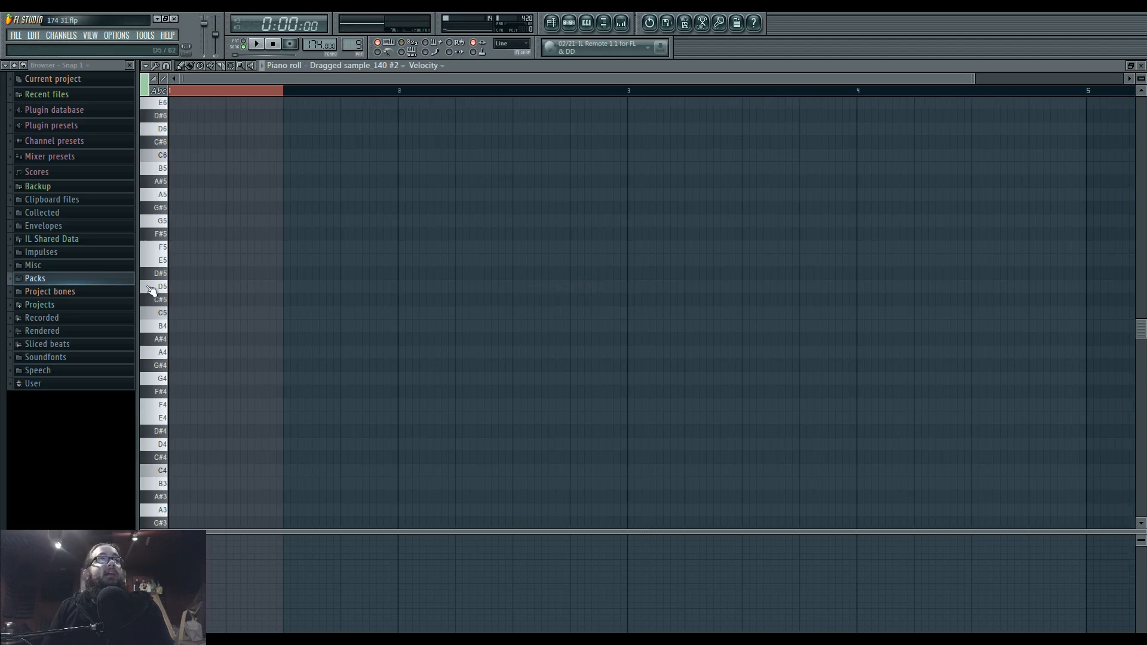
pyautogui.click(173, 313)
pyautogui.click(301, 392)
pyautogui.rightClick(301, 392)
# - Place Pattern 9 on Track 12 midway through bar 8, trim it to end at bar 9, and loop that half bar
pyautogui.click(551, 24)
pyautogui.moveTo(351, 299); pyautogui.dragTo(483, 499)
pyautogui.click(439, 474)
pyautogui.scroll(3, 455, 481)
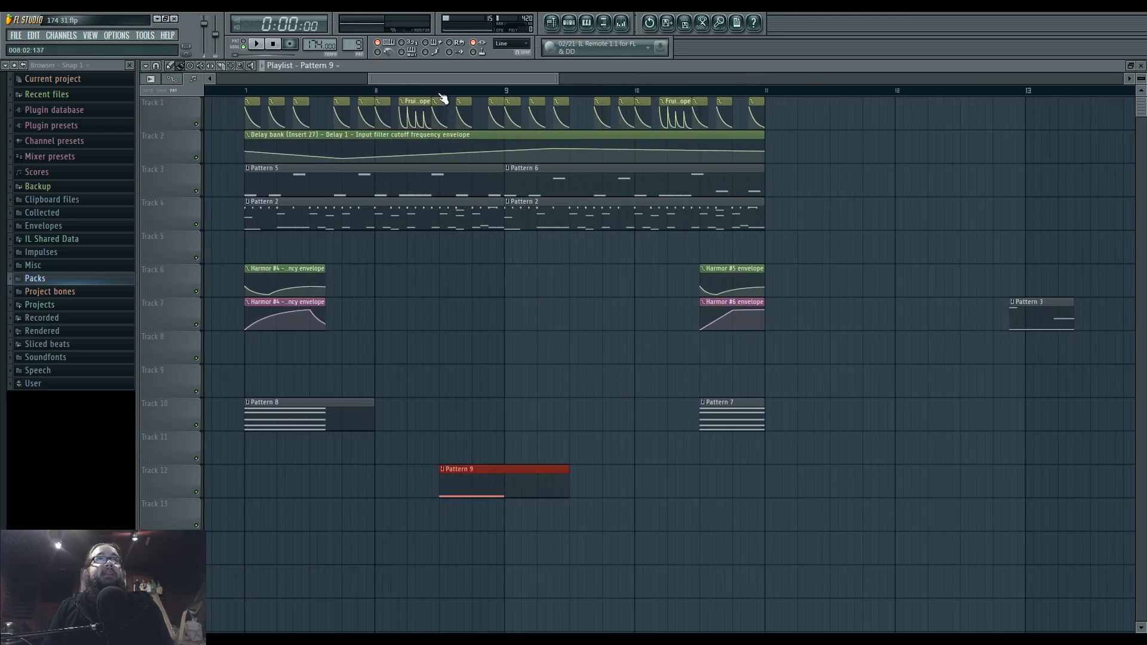
pyautogui.moveTo(439, 93); pyautogui.dragTo(506, 96)
pyautogui.keyDown('ctrl'); pyautogui.click(564, 450); pyautogui.keyUp('ctrl')
pyautogui.moveTo(567, 475); pyautogui.dragTo(503, 473)
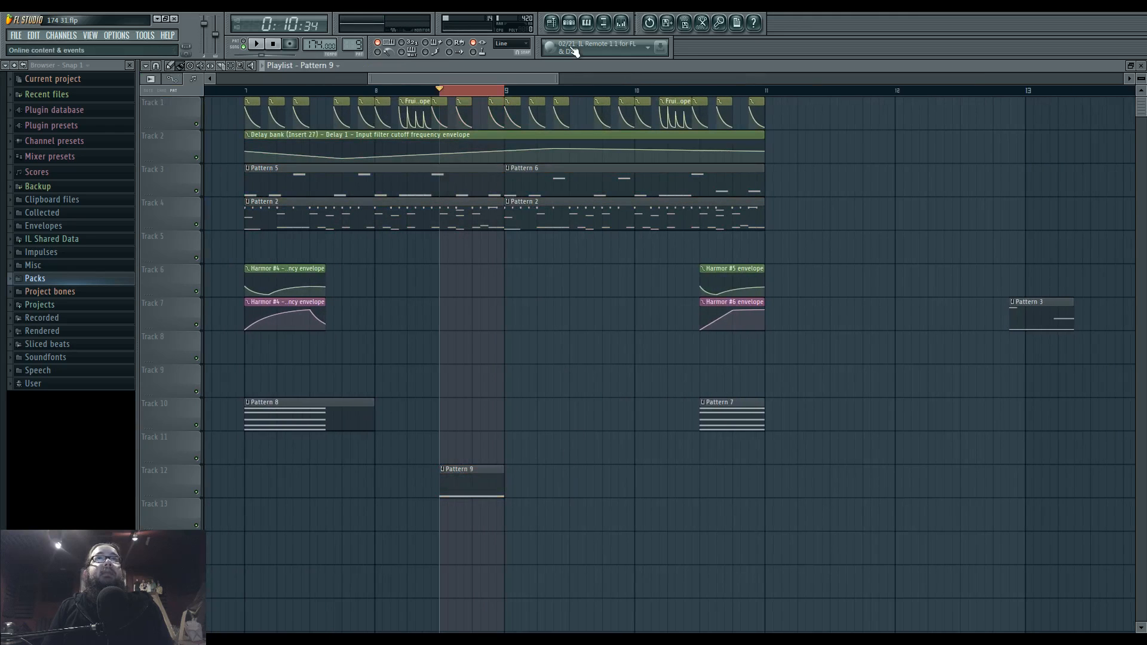
# - Open the Granulizer channel settings and set the grain spacing to about 66% while auditioning notes
pyautogui.click(568, 24)
pyautogui.click(505, 290)
pyautogui.scroll(1, 837, 264)
pyautogui.scroll(-3, 812, 264)
pyautogui.press('z')
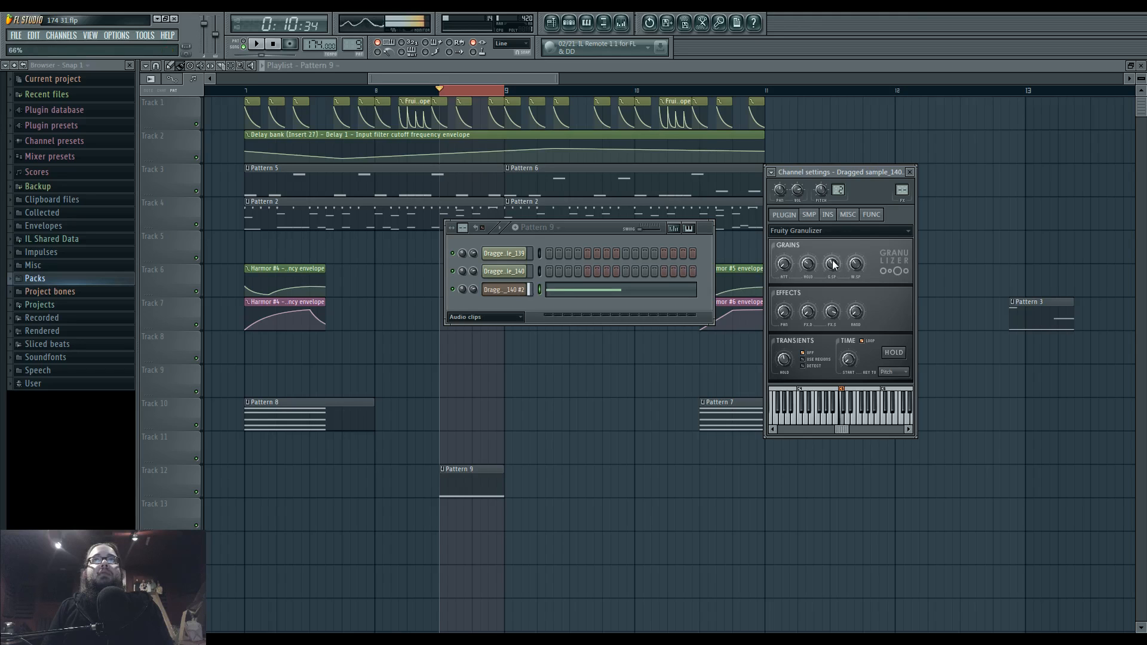
pyautogui.press('z')
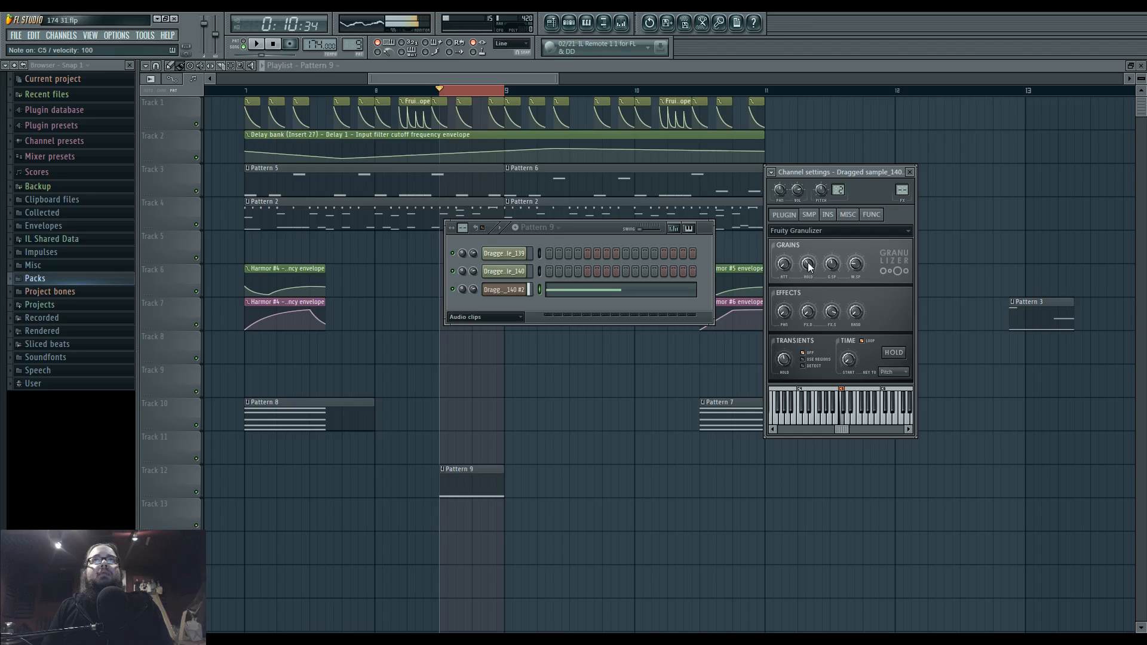
# - Route the Granulizer channel to mixer Insert 38, play the loop, and raise the channel volume
pyautogui.moveTo(901, 190)
pyautogui.mouseDown()
pyautogui.moveTo(900, 163)
pyautogui.moveTo(901, 173)
pyautogui.mouseUp()
pyautogui.rightClick(532, 477)
pyautogui.click(568, 487)
pyautogui.press('space')
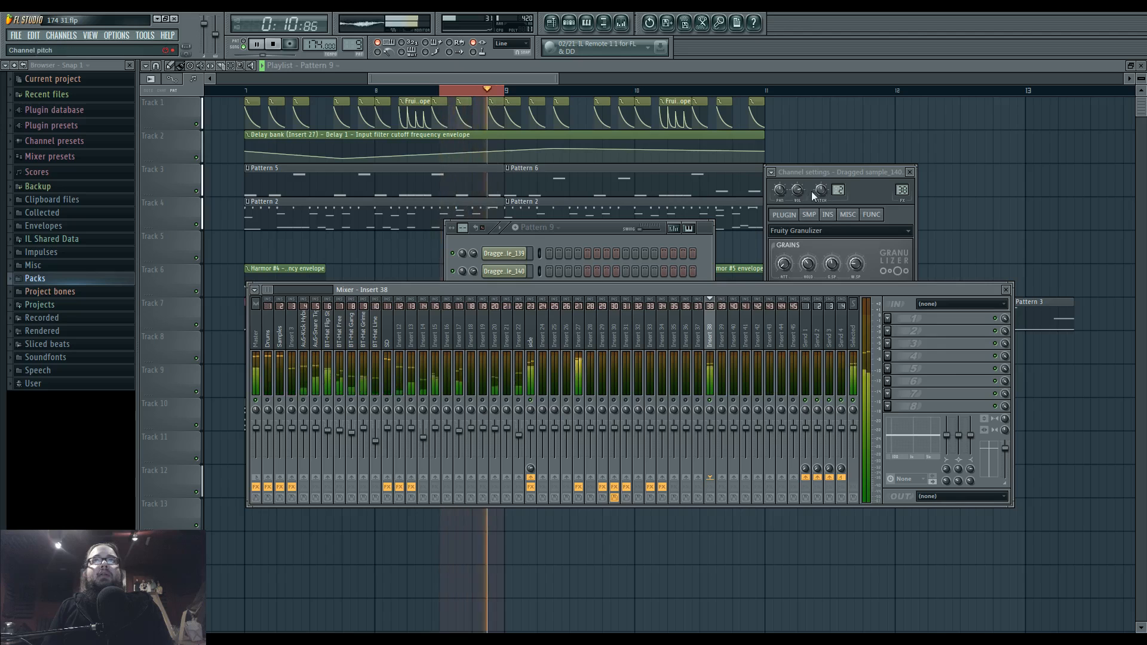
pyautogui.moveTo(797, 191); pyautogui.dragTo(797, 167)
pyautogui.click(922, 352)
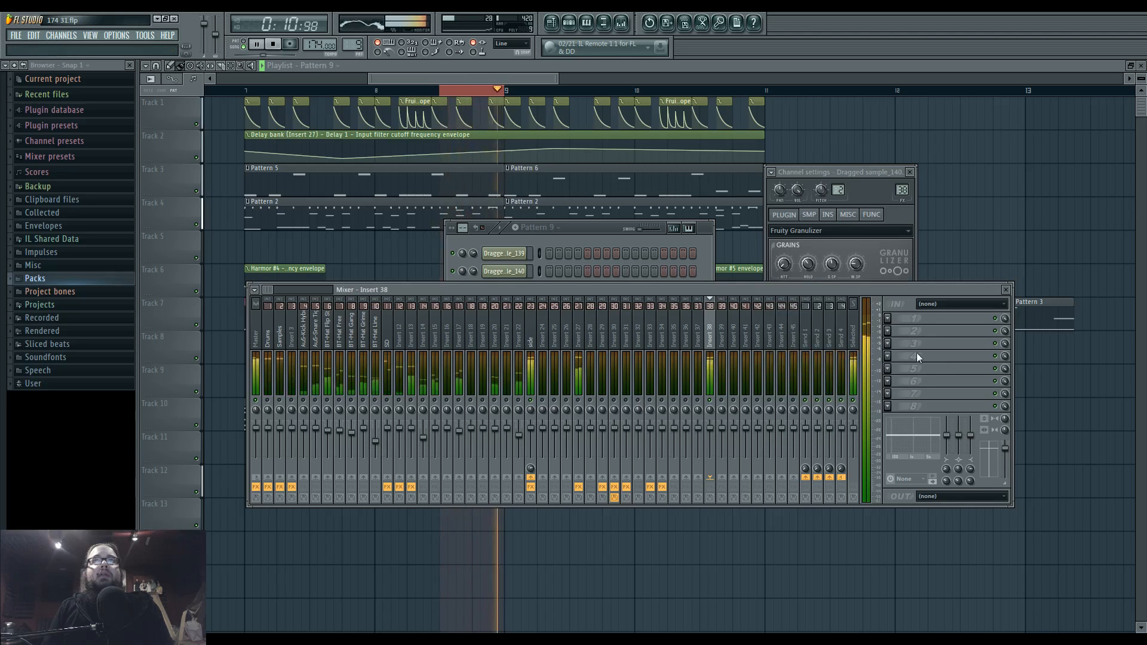
# - Adjust the Granulizer's wave spacing, grain spacing and start time while the loop plays
pyautogui.click(855, 269)
pyautogui.moveTo(858, 271); pyautogui.dragTo(830, 276)
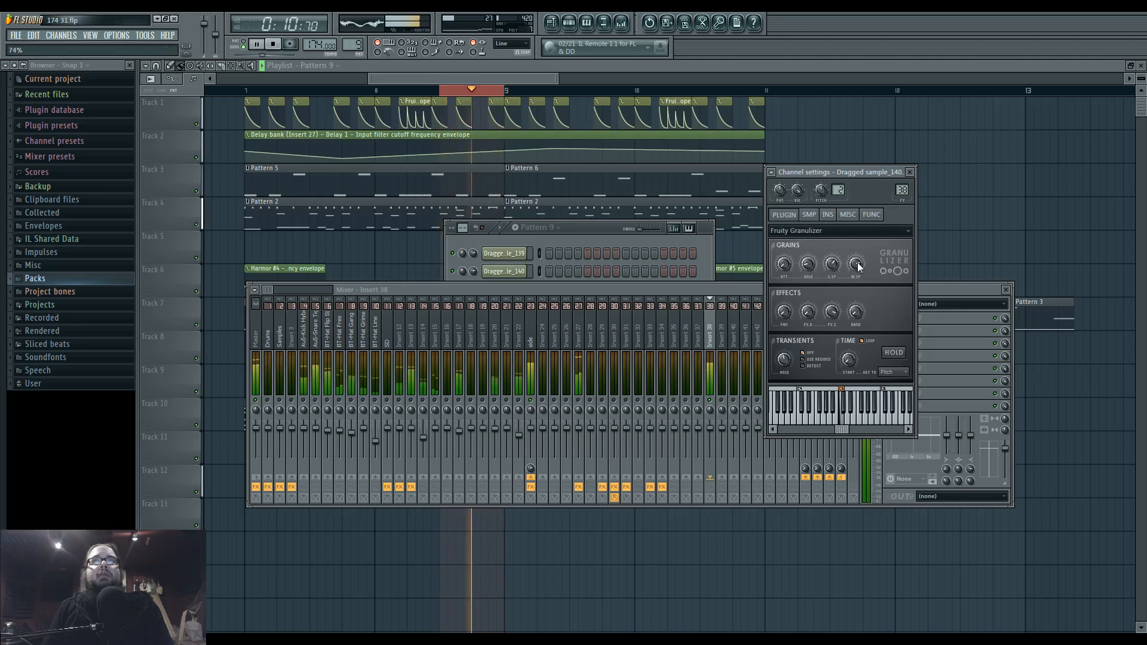
pyautogui.scroll(5, 858, 268)
pyautogui.scroll(3, 858, 270)
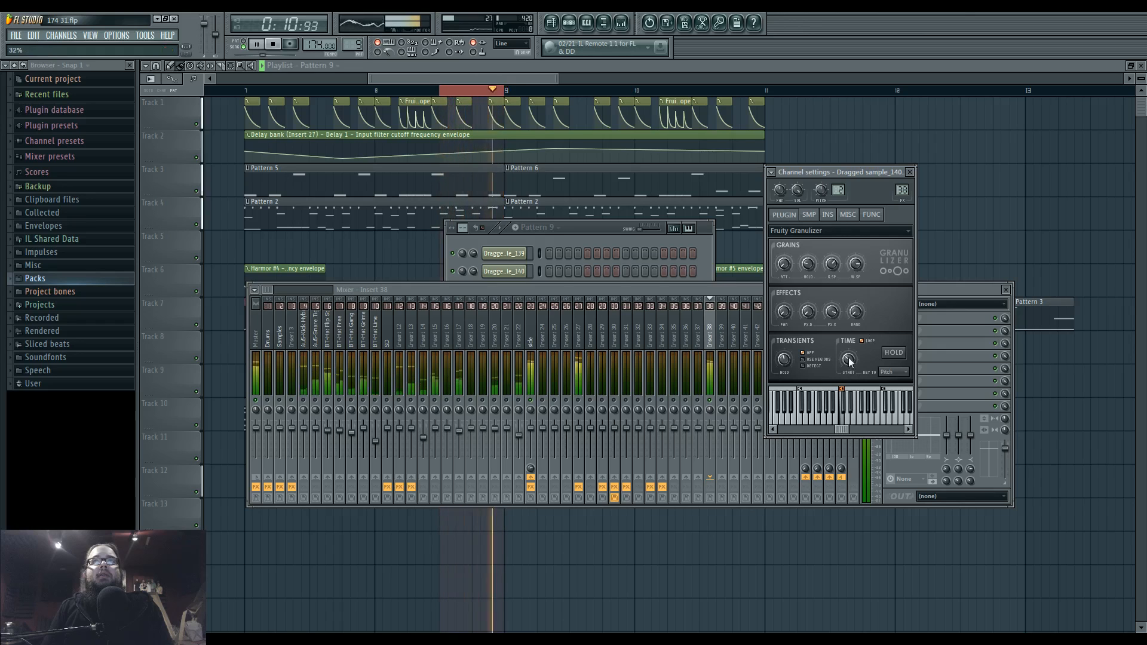
pyautogui.scroll(4, 851, 362)
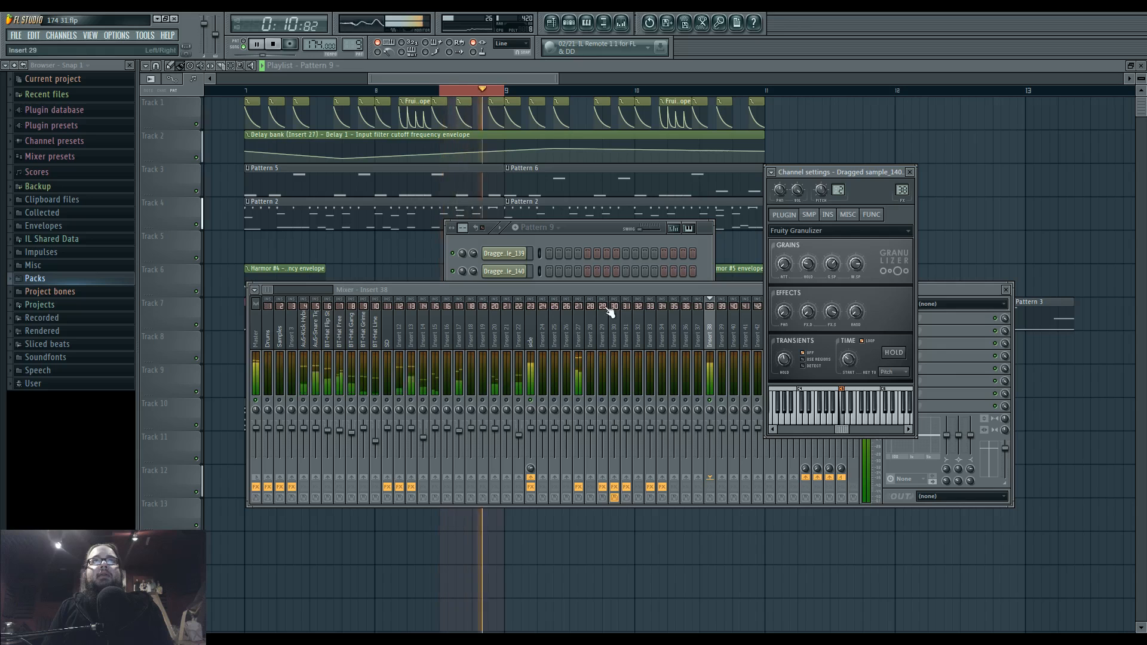
pyautogui.click(535, 403)
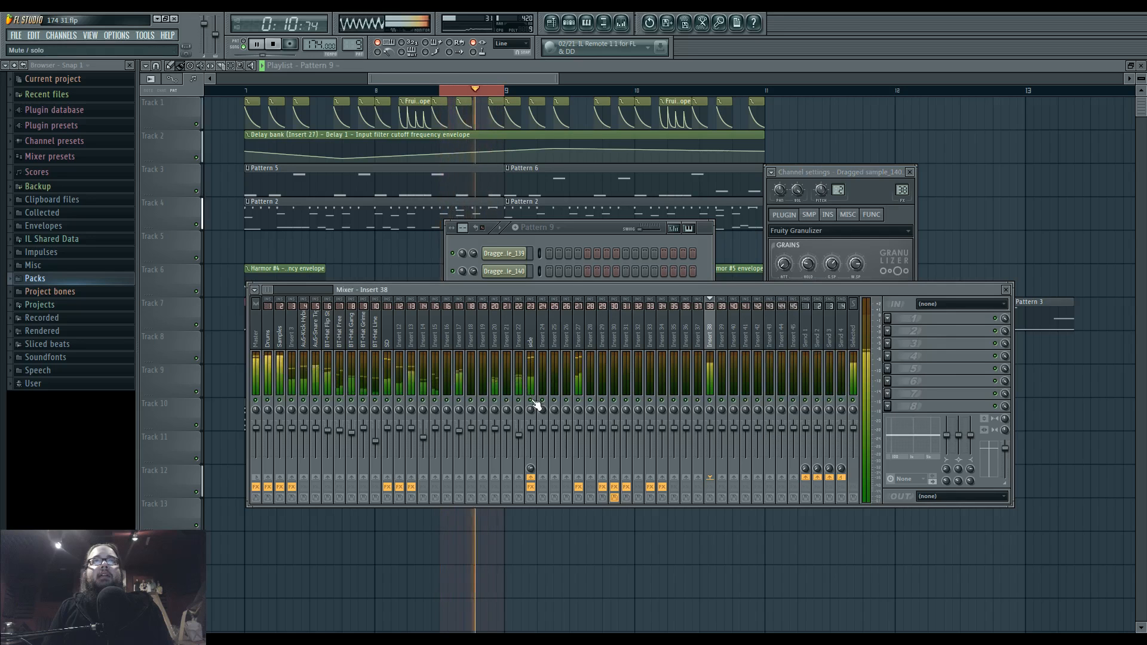
# - Clear the loop selection, stop playback, and move the Pattern 3 clip to Track 8 midway through bar 9
pyautogui.rightClick(466, 89)
pyautogui.moveTo(546, 346)
pyautogui.mouseDown()
pyautogui.moveTo(556, 361)
pyautogui.moveTo(530, 359)
pyautogui.mouseUp()
pyautogui.scroll(-3, 601, 379)
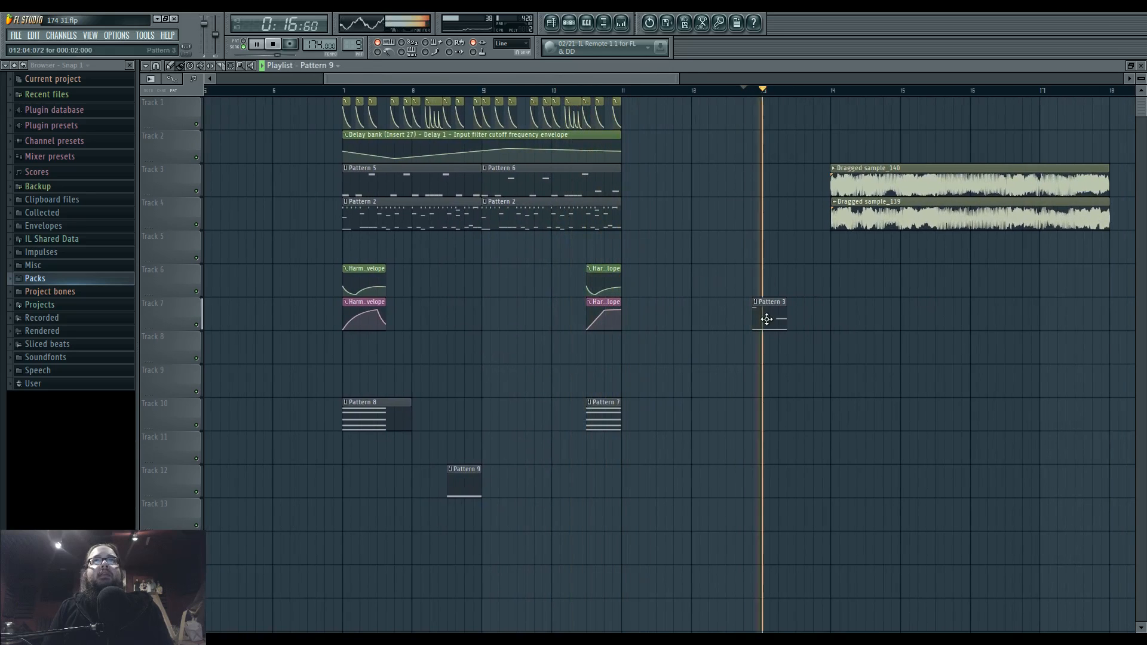
pyautogui.press('space')
pyautogui.moveTo(773, 315); pyautogui.dragTo(538, 353)
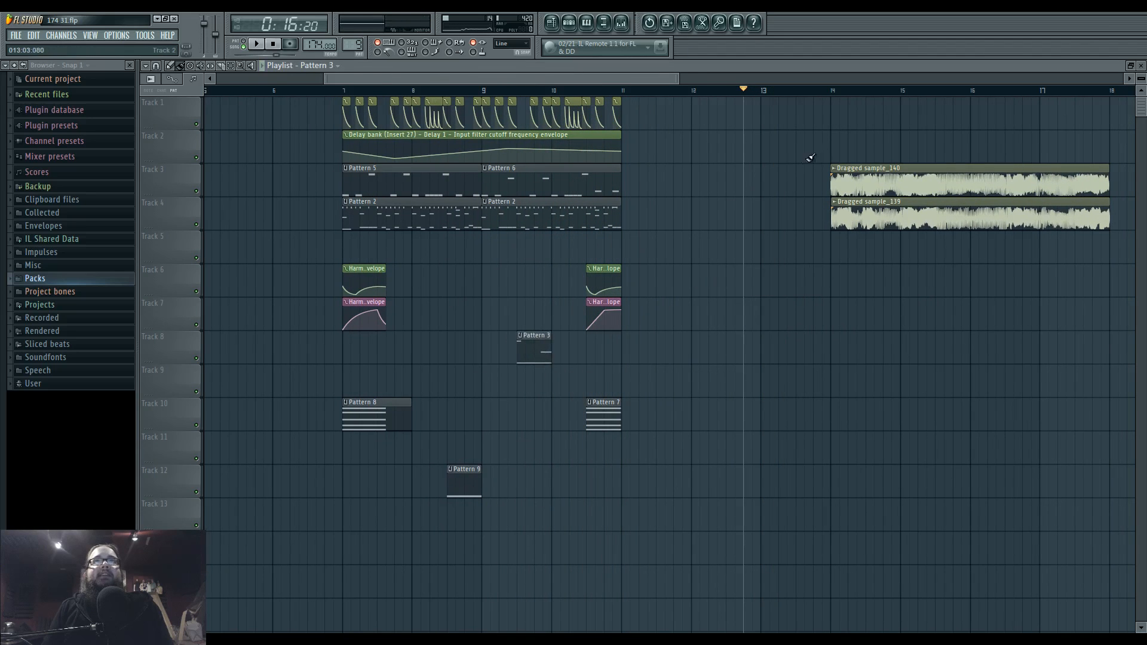
# - Play the arrangement from the Pattern 3 clip midway through bar 9 with the mixer open, then stop playback
pyautogui.click(622, 23)
pyautogui.press('space')
pyautogui.click(518, 91)
pyautogui.click(622, 24)
pyautogui.press('space')
pyautogui.press('space')
pyautogui.click(630, 347)
pyautogui.press('space')
pyautogui.rightClick(693, 236)
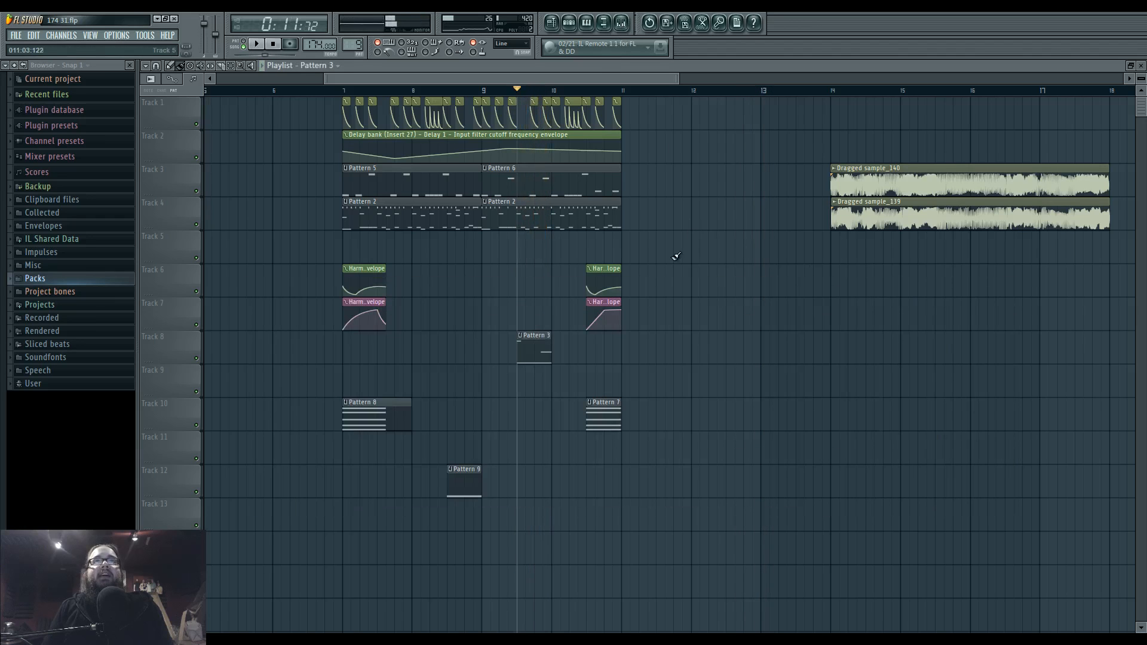
# - Play the dragged samples from bar 14 and slice both clips at bar 16 and midway through bar 16
pyautogui.click(831, 90)
pyautogui.press('space')
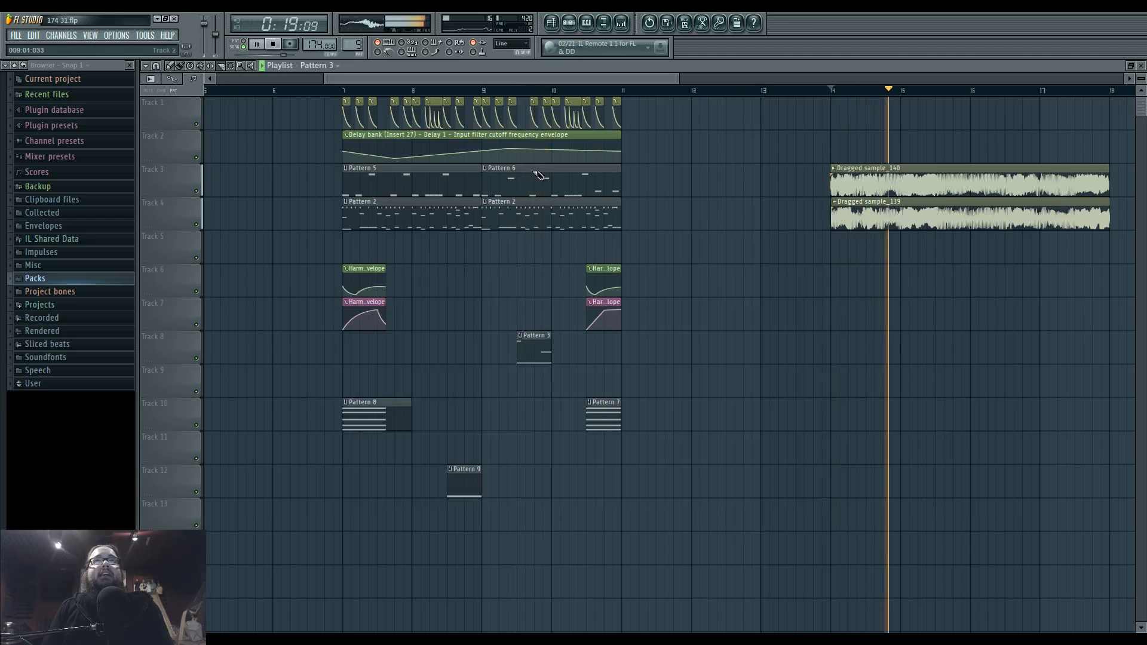
pyautogui.moveTo(968, 335); pyautogui.dragTo(760, 338)
pyautogui.scroll(3, 761, 338)
pyautogui.moveTo(832, 310); pyautogui.dragTo(627, 315)
pyautogui.scroll(2, 621, 311)
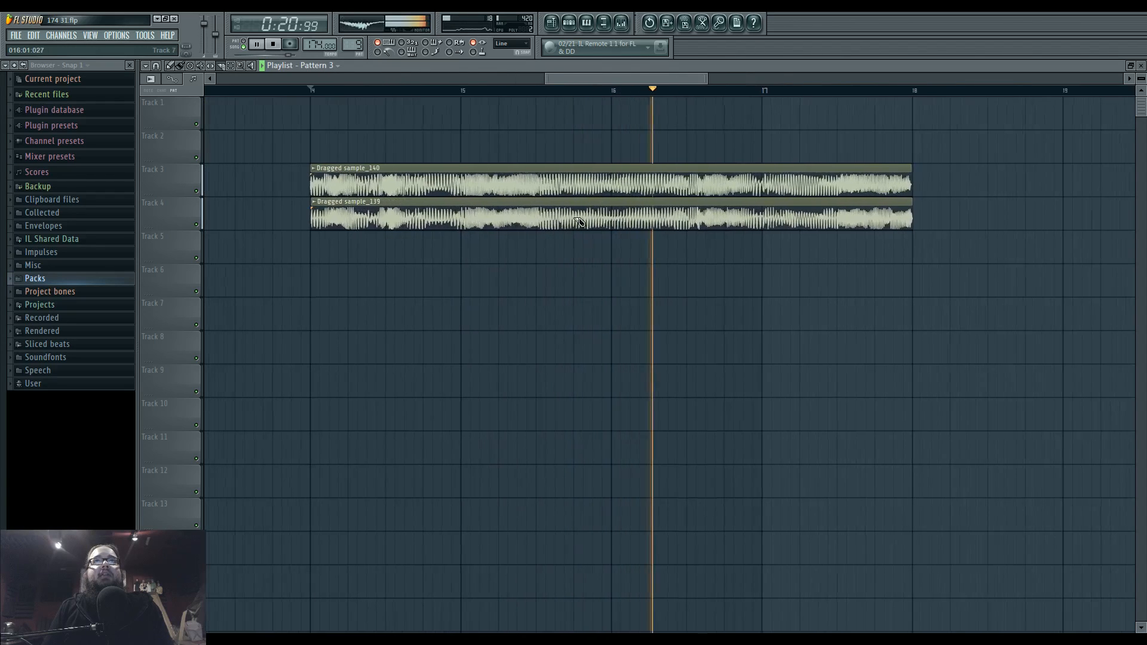
pyautogui.click(617, 91)
pyautogui.moveTo(614, 170); pyautogui.dragTo(612, 235)
pyautogui.press('space')
pyautogui.moveTo(687, 244); pyautogui.dragTo(688, 246)
pyautogui.scroll(-3, 622, 206)
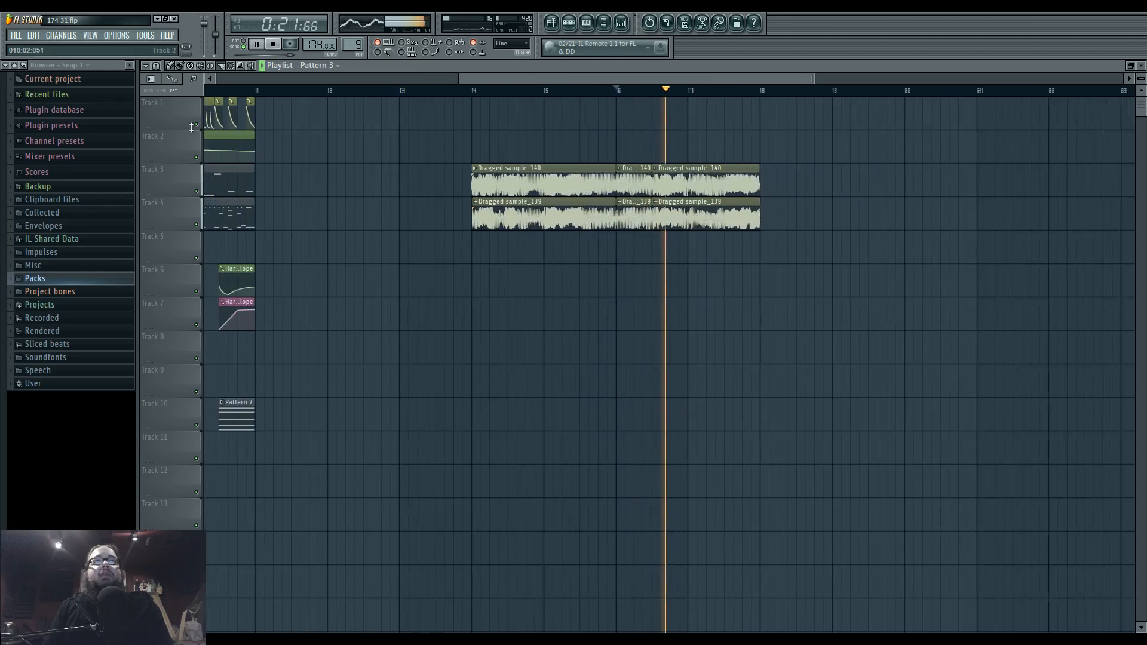
# - Move a half-bar slice of each dragged sample to the start of bar 8 on Tracks 7 and 8, and play the arrangement
pyautogui.moveTo(632, 198); pyautogui.dragTo(367, 331)
pyautogui.click(288, 91)
pyautogui.keyDown('ctrl'); pyautogui.click(353, 281); pyautogui.keyUp('ctrl')
pyautogui.scroll(4, 321, 311)
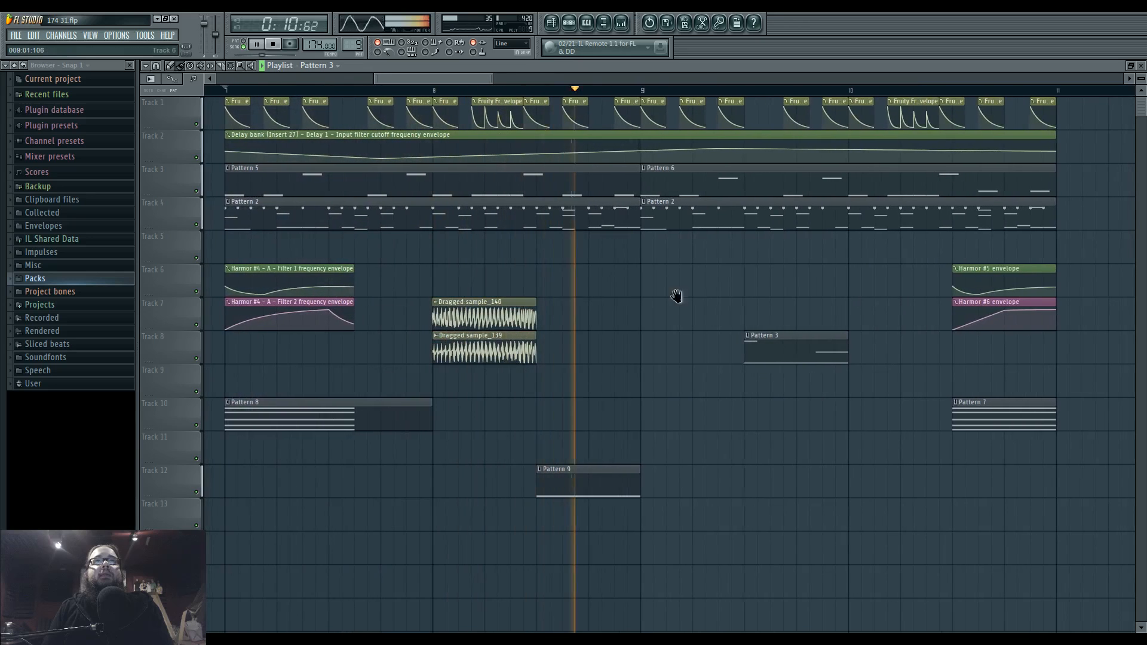
pyautogui.hscroll(2, 579, 312)
pyautogui.scroll(-2, 573, 316)
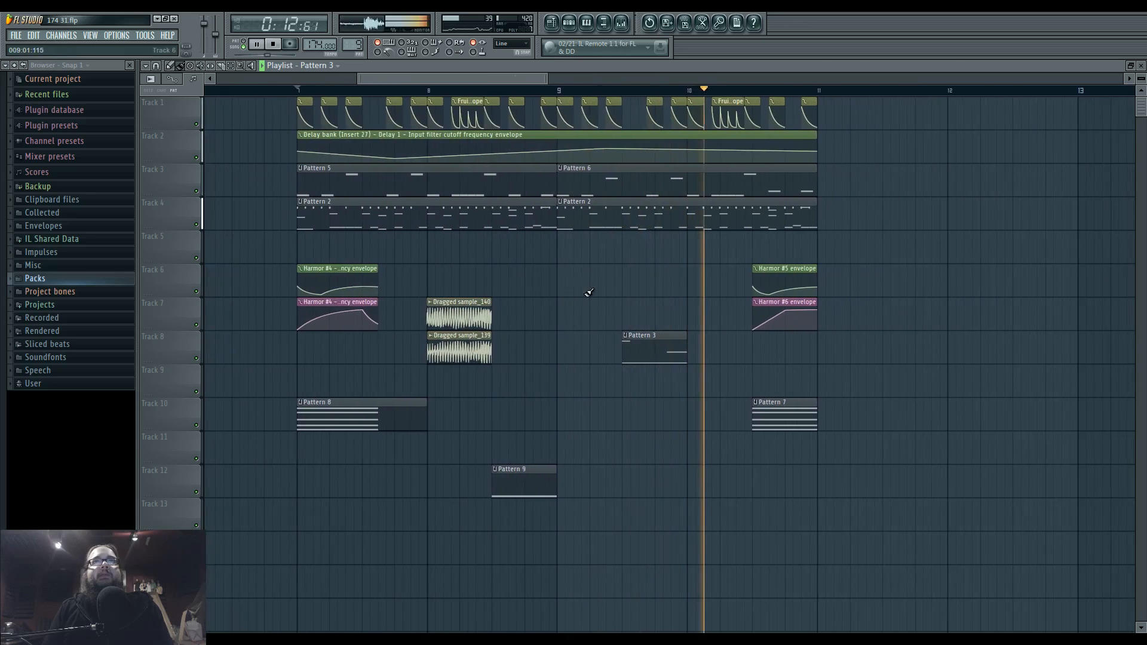
pyautogui.press('space')
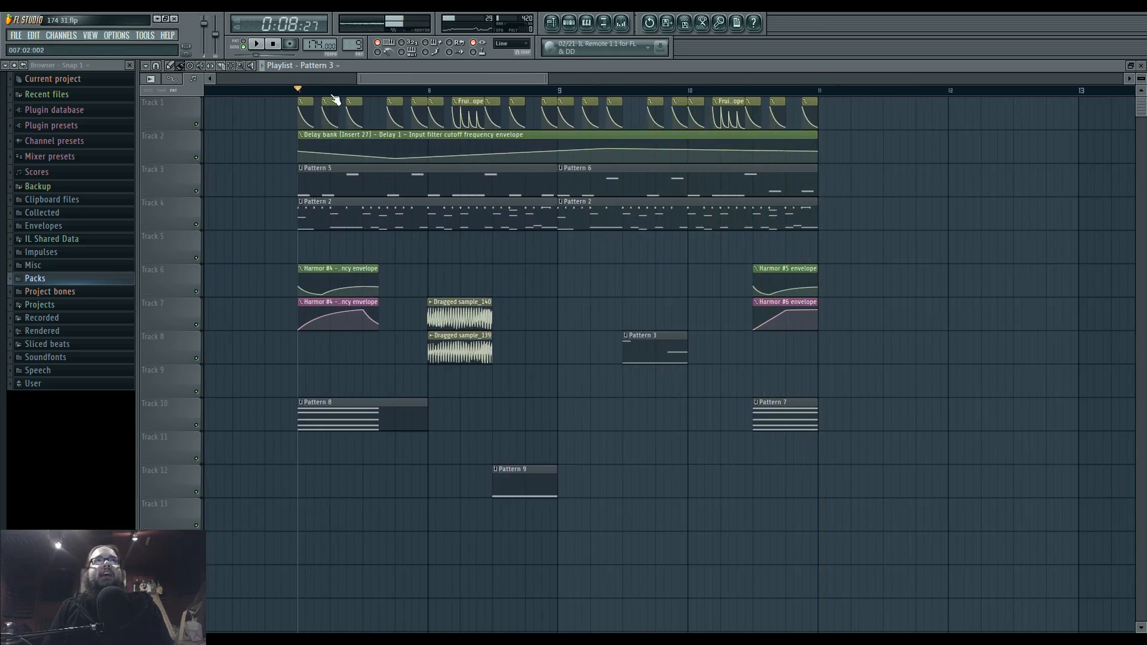
# - Select bars 7 through 10 as the playback loop and open the Maximus effect on the Master mixer track
pyautogui.moveTo(298, 94); pyautogui.dragTo(818, 94)
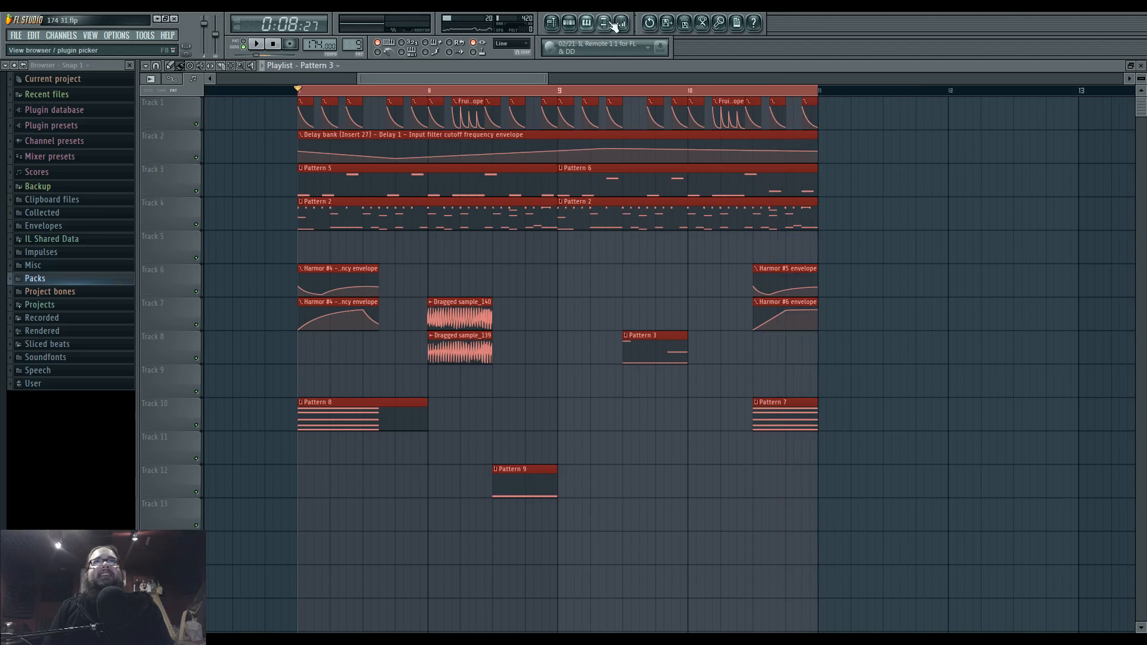
pyautogui.press('F9')
pyautogui.click(257, 337)
pyautogui.click(941, 318)
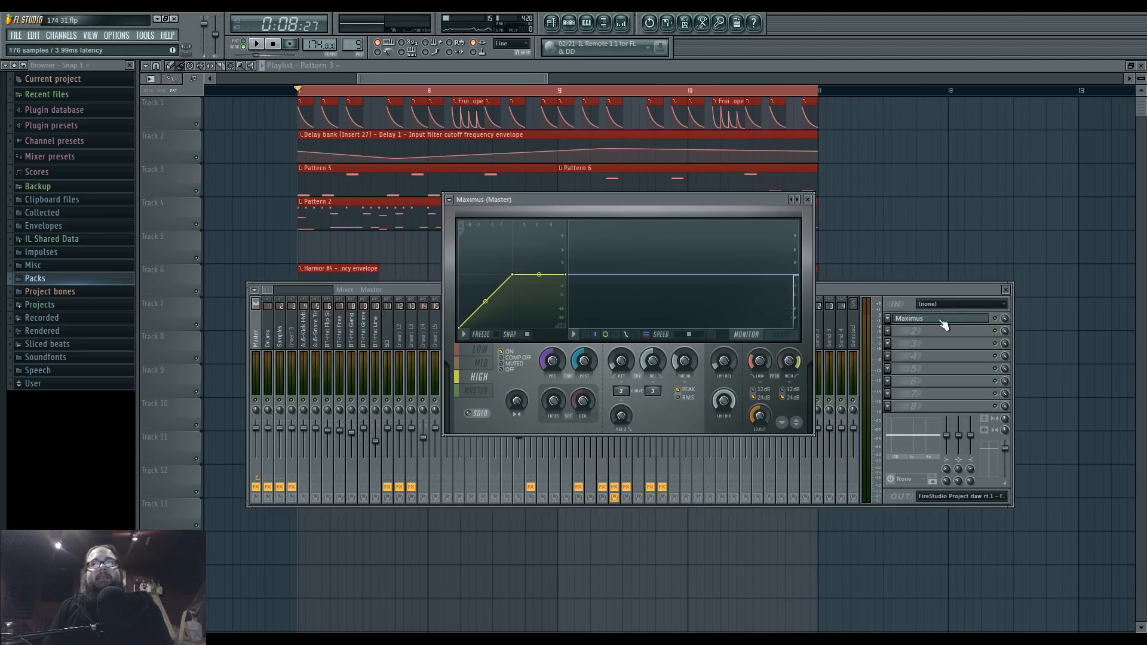
# - While the loop plays, go through Maximus's low, mid, high and master bands and adjust the low and master compression curves
pyautogui.click(479, 348)
pyautogui.press('space')
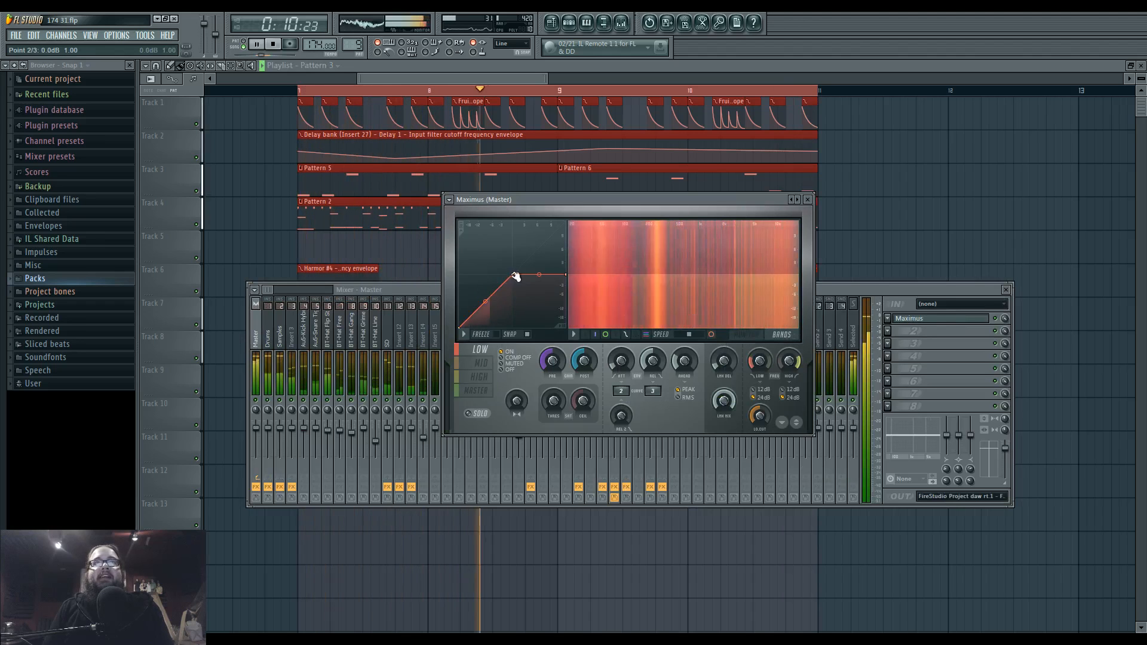
pyautogui.moveTo(512, 274); pyautogui.dragTo(481, 276)
pyautogui.click(481, 362)
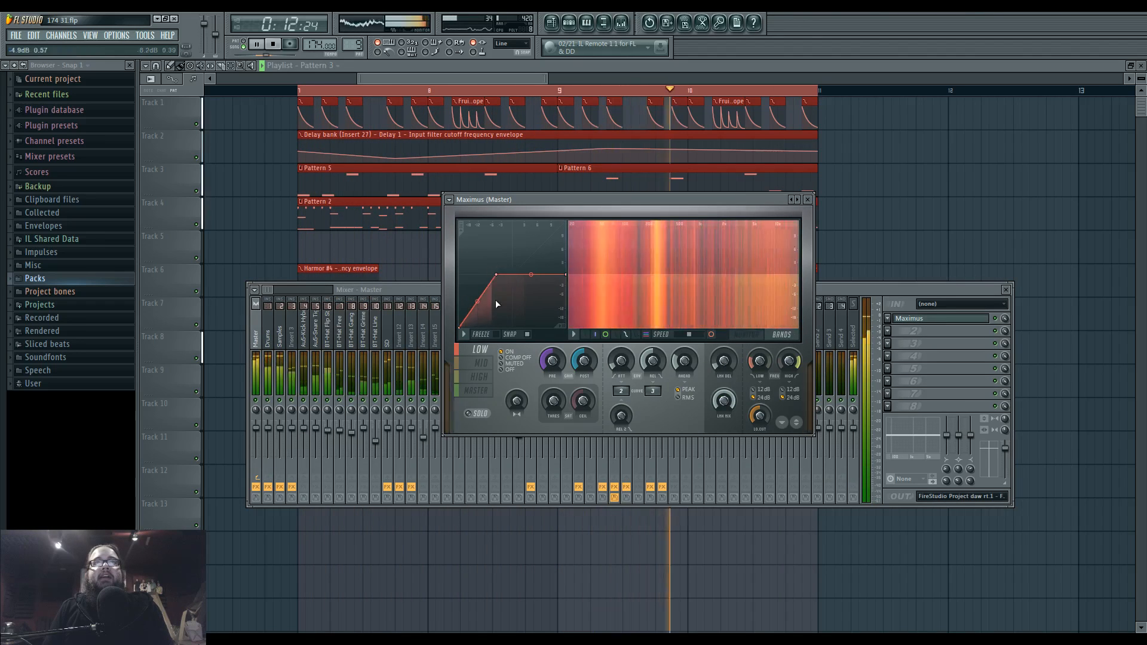
pyautogui.click(480, 377)
pyautogui.click(476, 390)
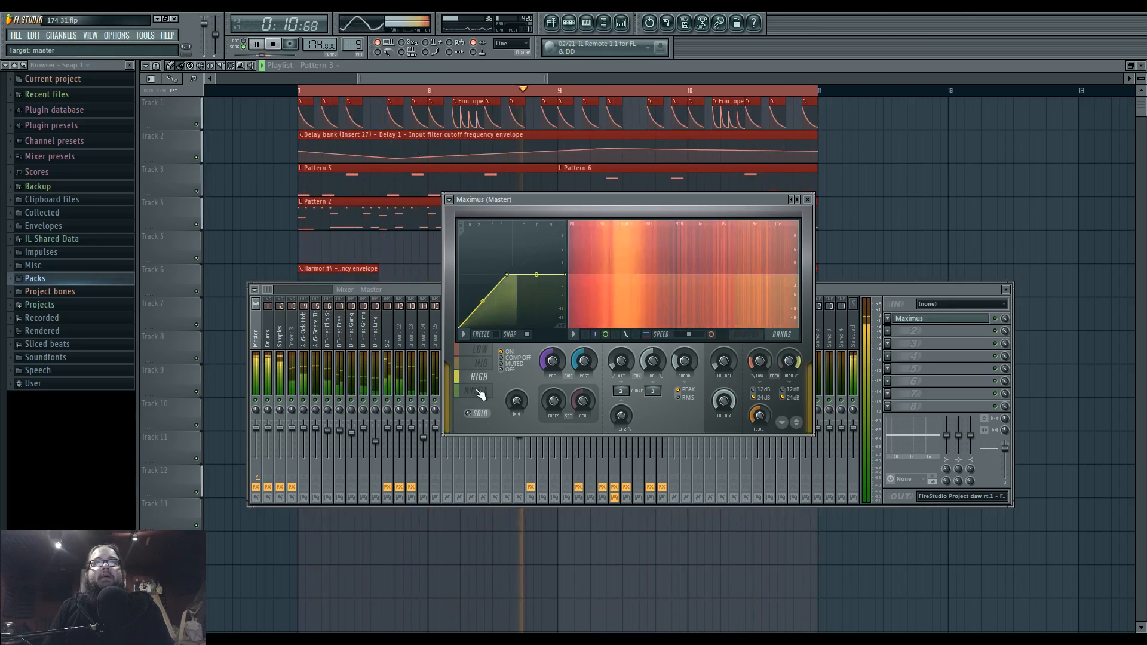
pyautogui.moveTo(566, 274); pyautogui.dragTo(566, 247)
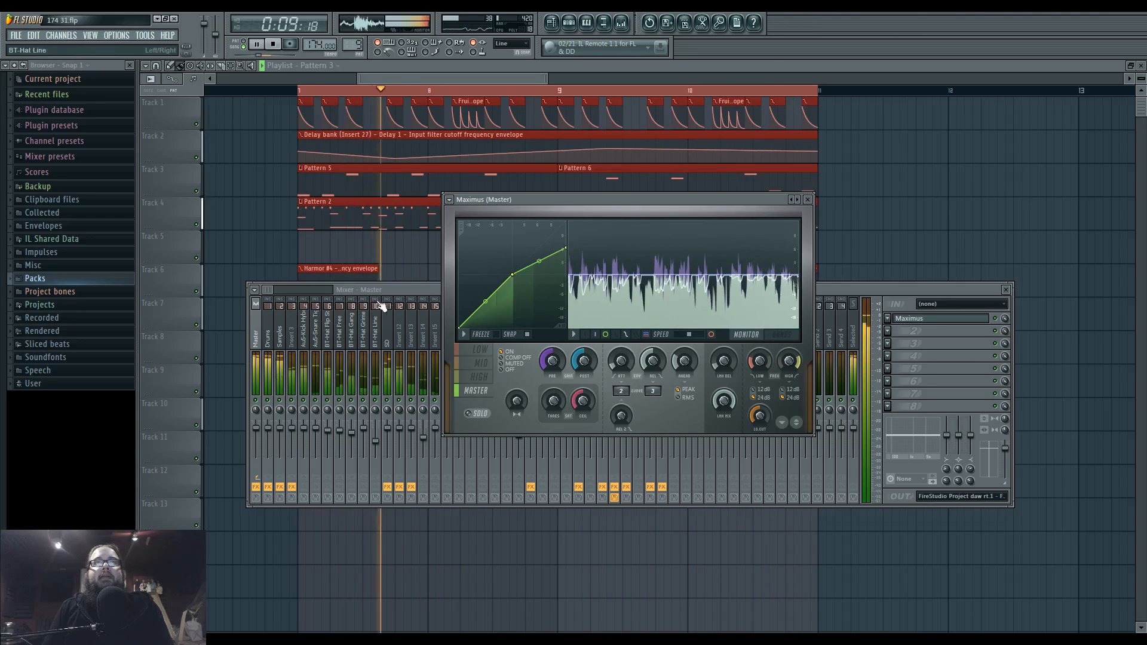
# - Open both Fruity Limiters on the side mixer track and examine their limiter and compressor settings while the loop plays
pyautogui.click(461, 349)
pyautogui.click(535, 333)
pyautogui.click(912, 321)
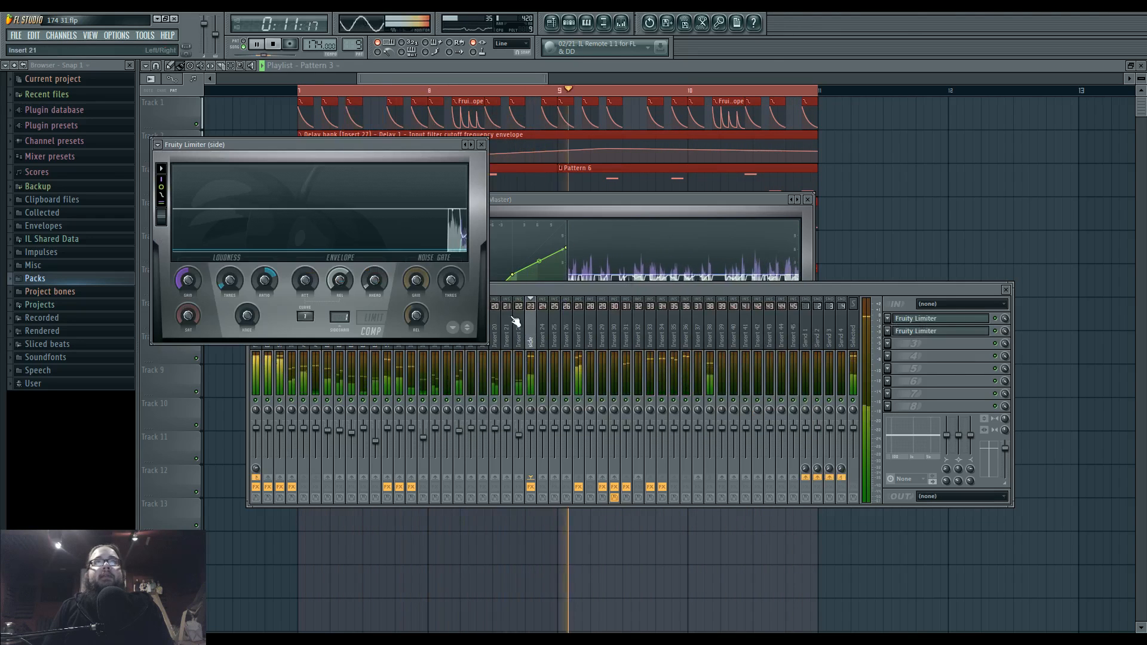
pyautogui.click(373, 317)
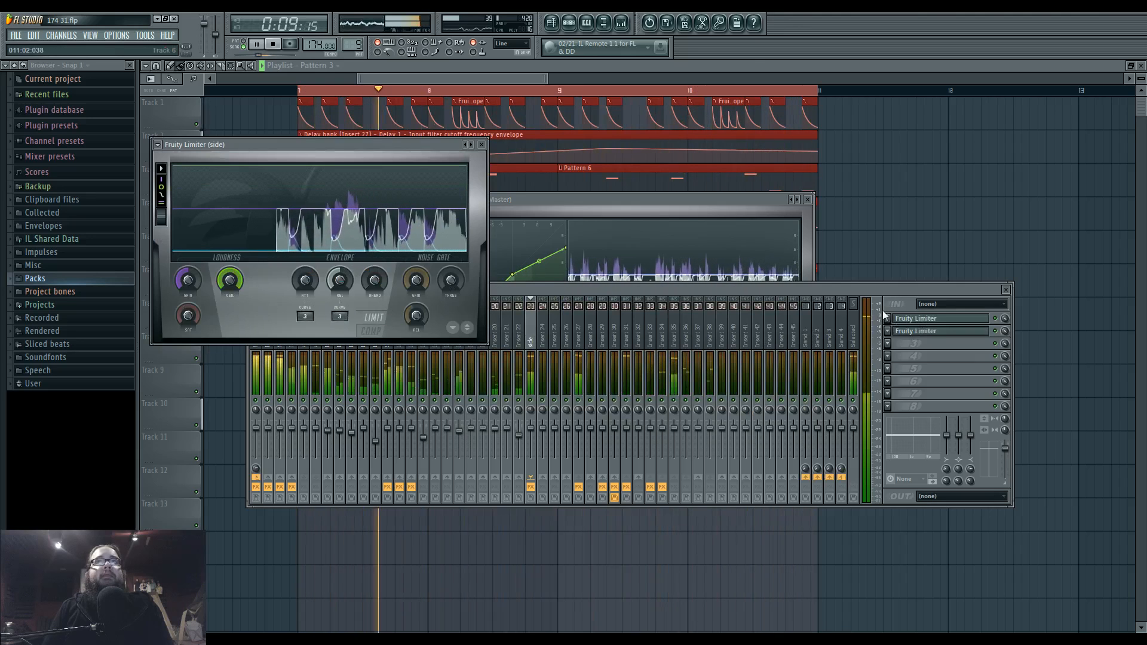
pyautogui.click(920, 331)
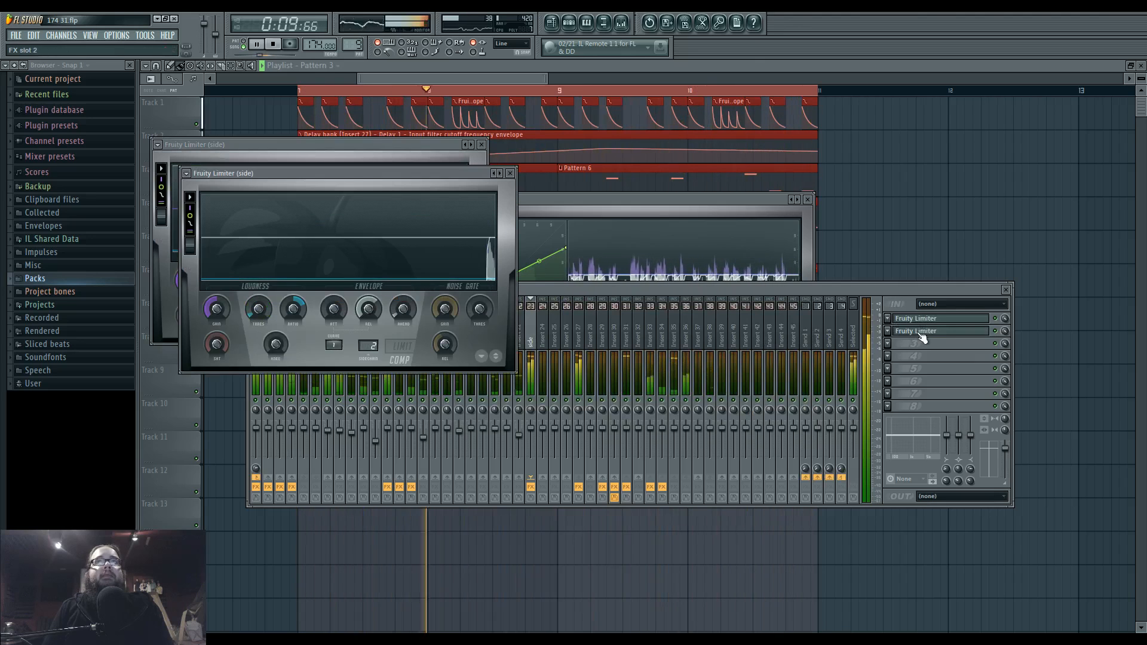
pyautogui.click(402, 347)
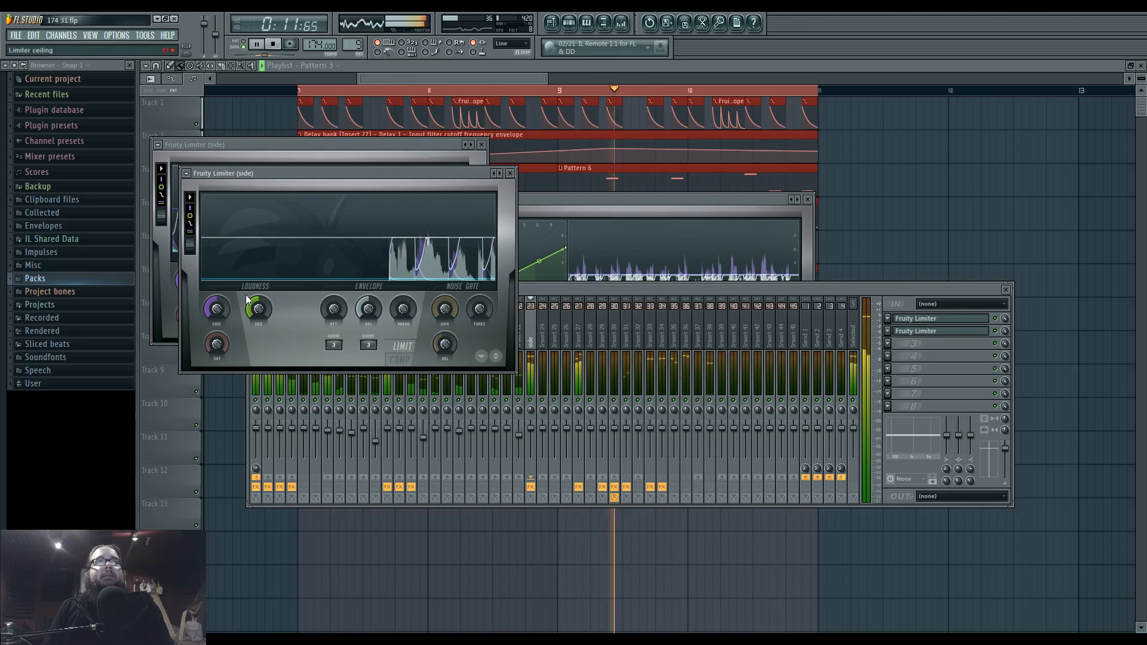
pyautogui.click(400, 361)
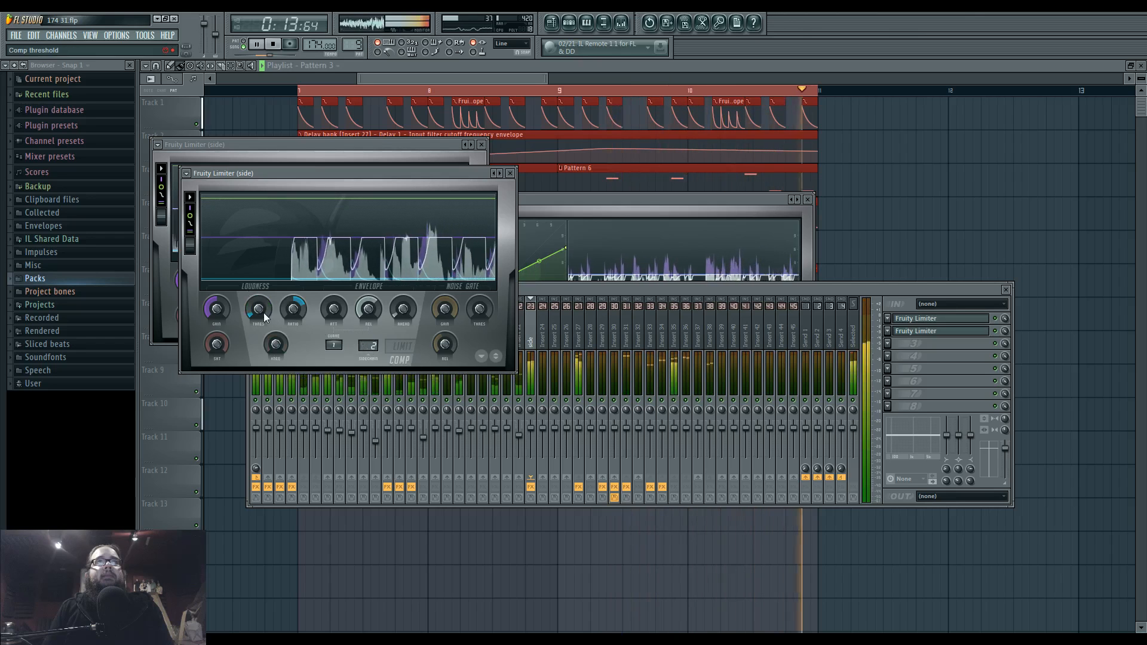
# - Stop playback and switch to the Ustream chat window in Firefox to read the messages
pyautogui.click(626, 289)
pyautogui.press('space')
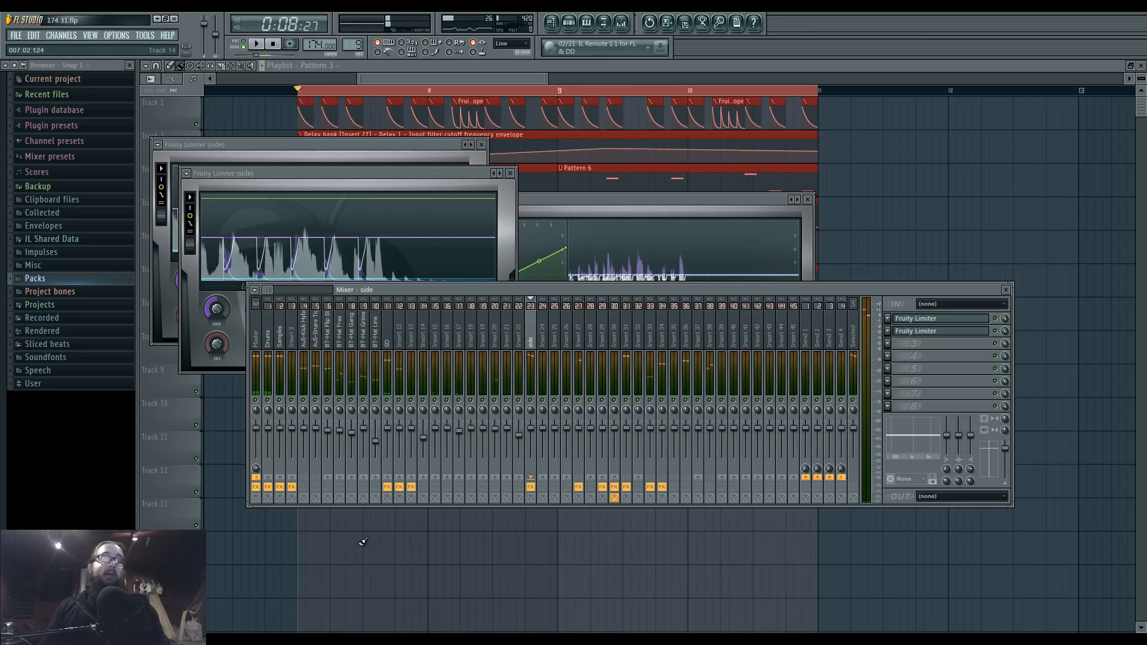
pyautogui.hotkey('alt', 'Tab')
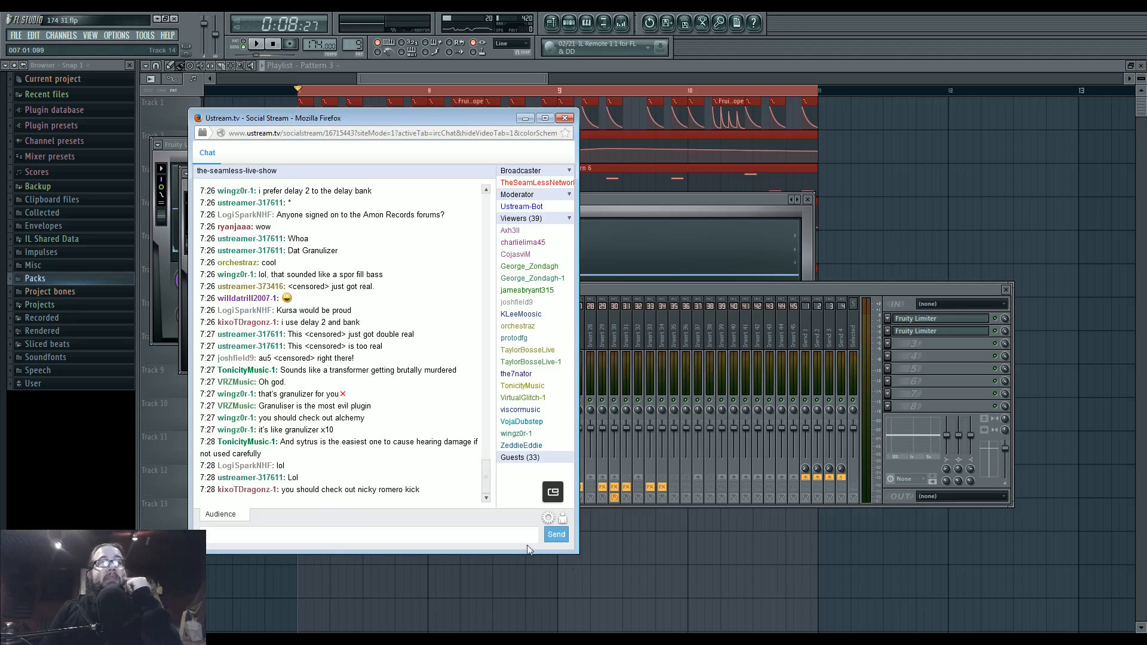
# - Return to the playlist and delete both dragged sample clips at bar 8, the Pattern 9 clip and the Pattern 3 clip
pyautogui.click(605, 523)
pyautogui.rightClick(482, 322)
pyautogui.rightClick(485, 350)
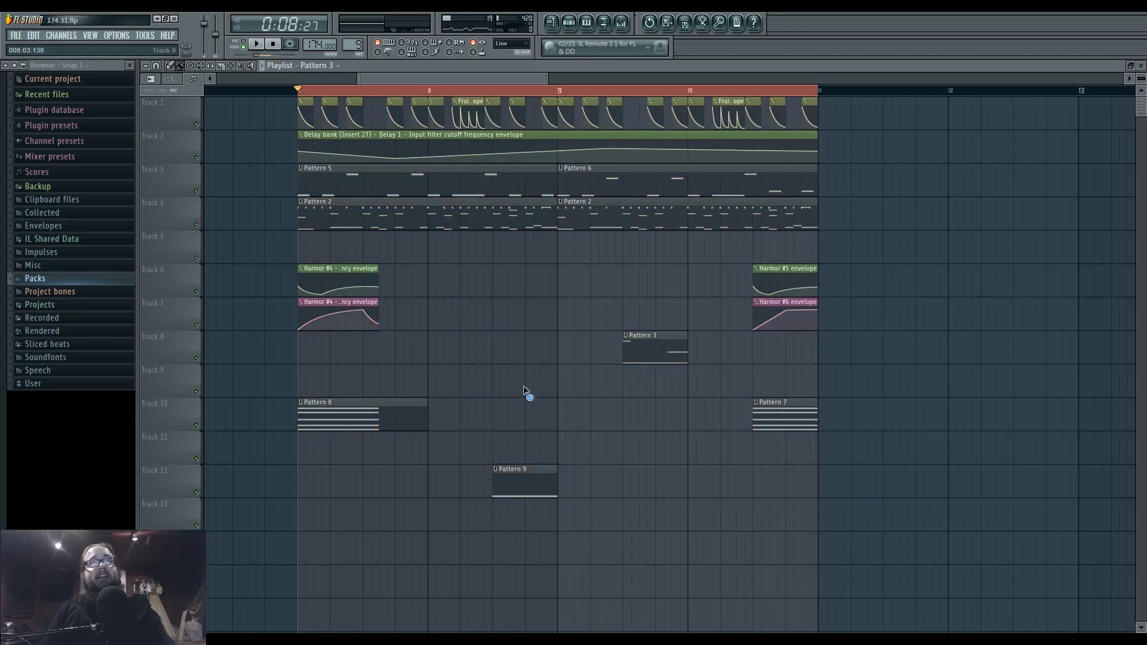
pyautogui.rightClick(532, 481)
pyautogui.rightClick(631, 351)
# - Play the loop without the resampled bass fills, then stop playback
pyautogui.press('space')
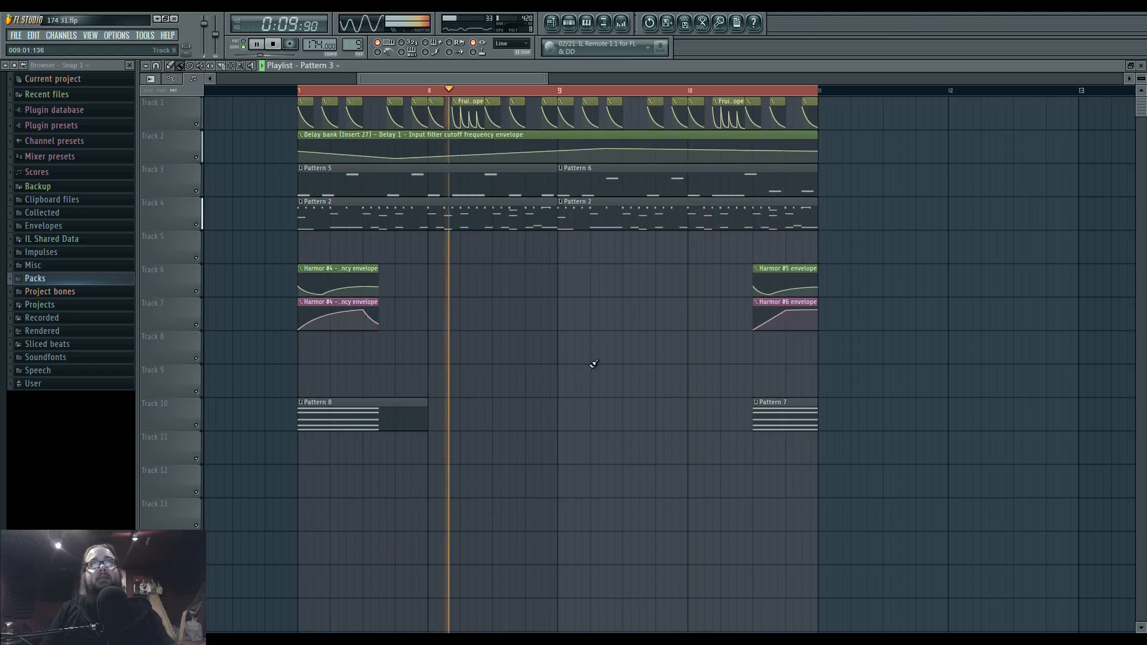
pyautogui.scroll(3, 684, 321)
pyautogui.scroll(-5, 691, 320)
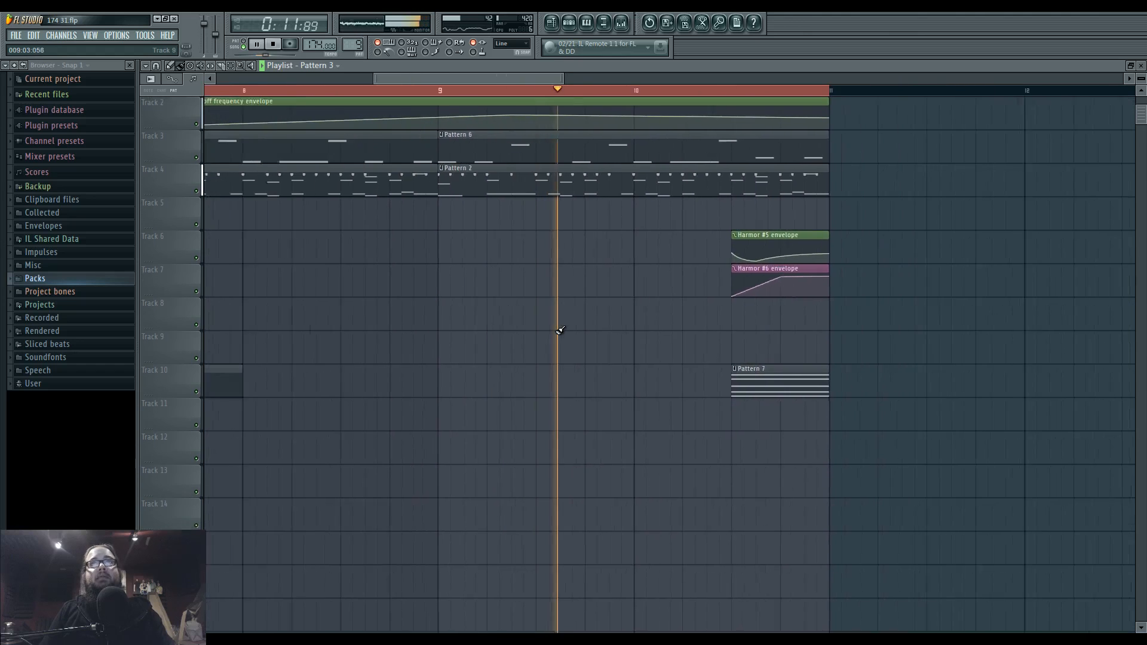
pyautogui.press('space')
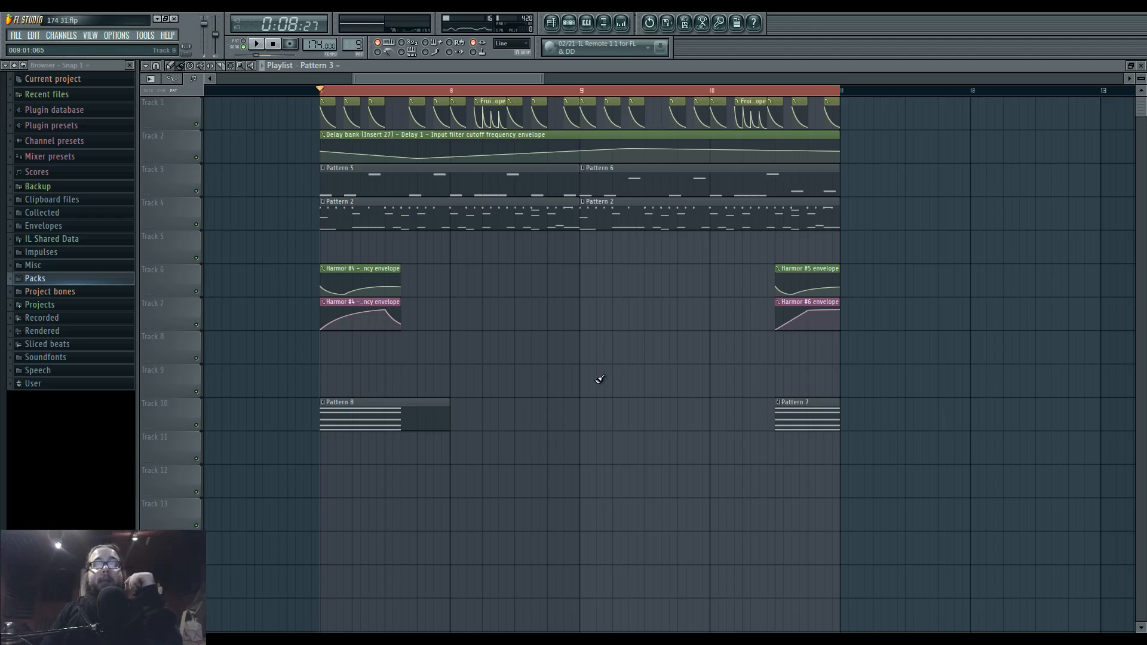
# - Switch to the Ustream chat to read it, bring up the broadcasting program, and open its list of broadcast channels
pyautogui.hotkey('alt', 'Tab')
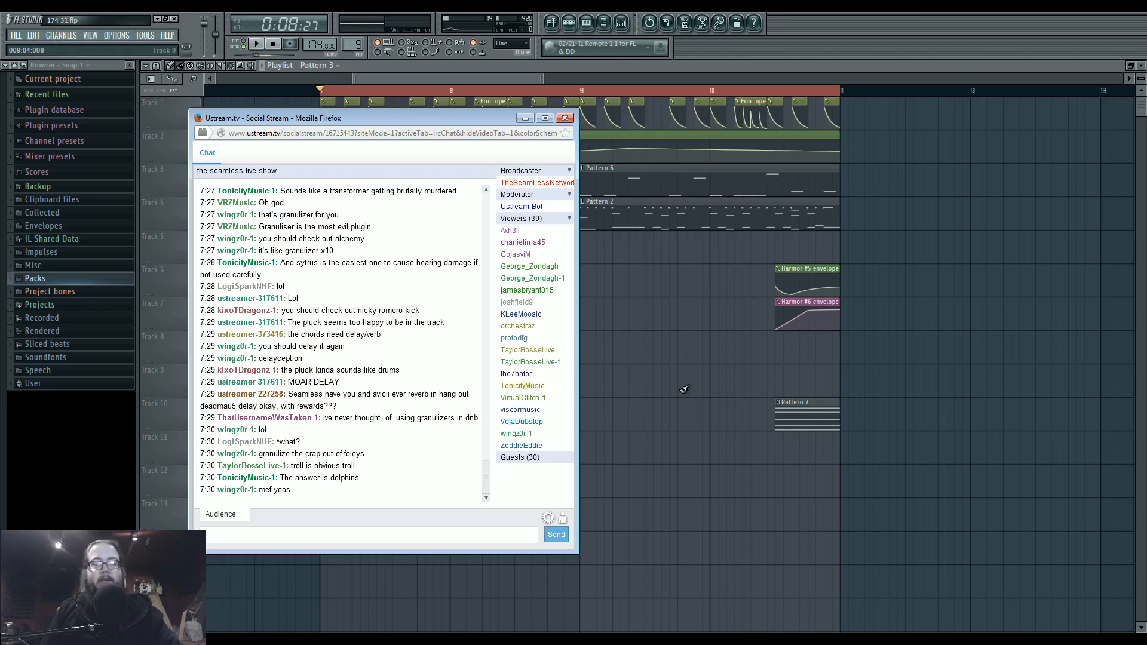
pyautogui.click(635, 639)
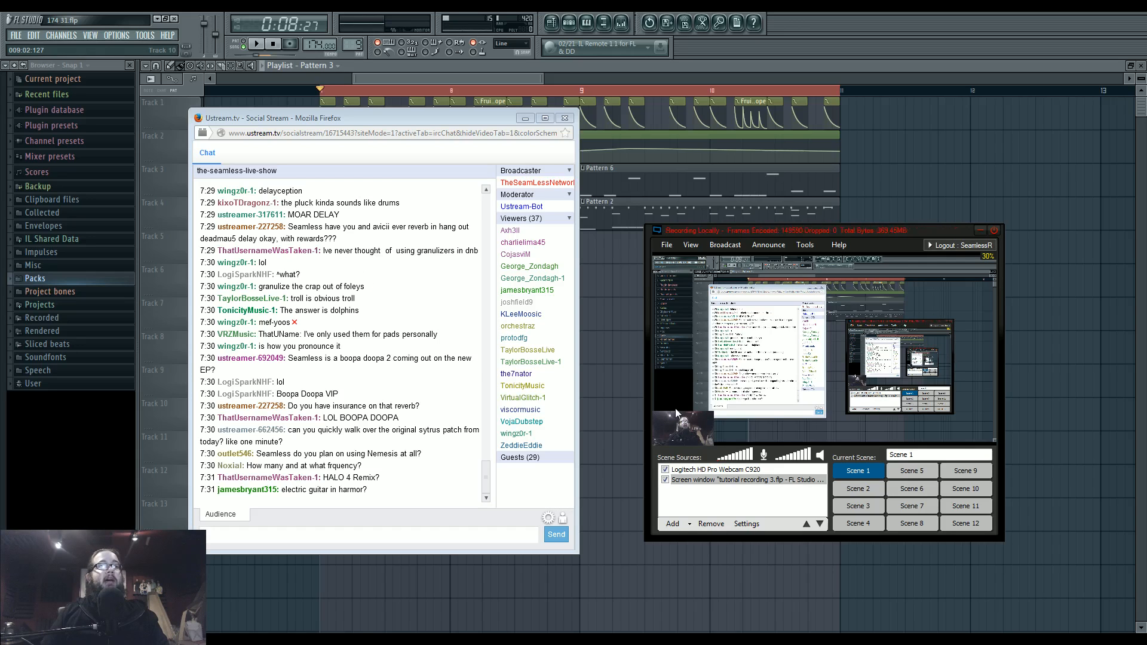
pyautogui.moveTo(770, 232); pyautogui.dragTo(770, 230)
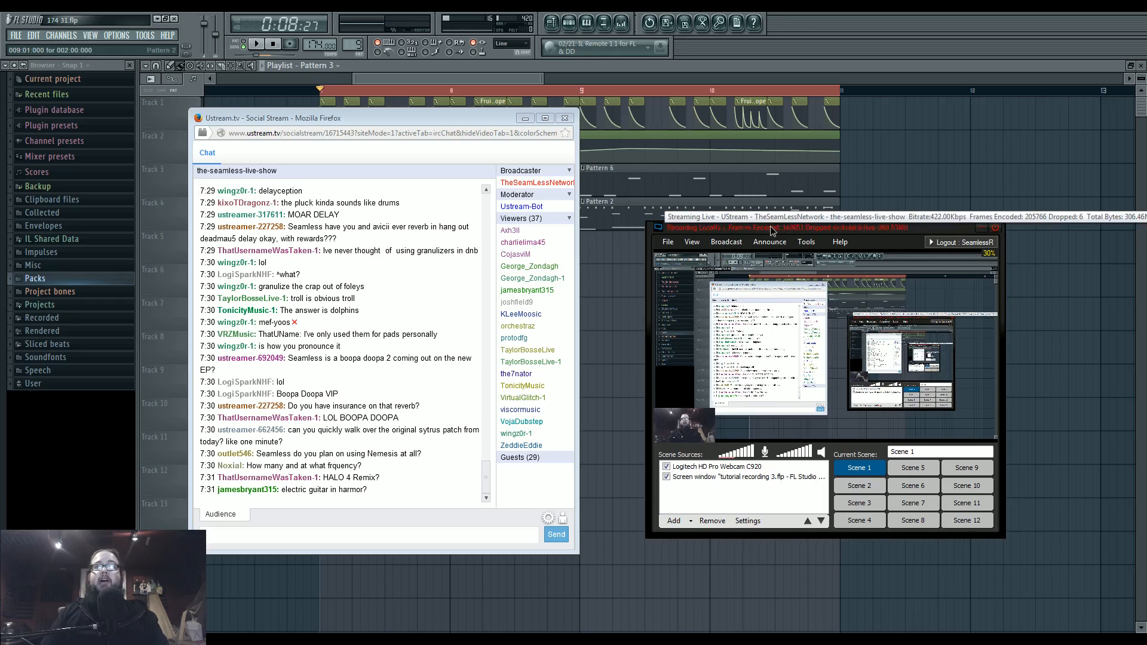
pyautogui.click(725, 242)
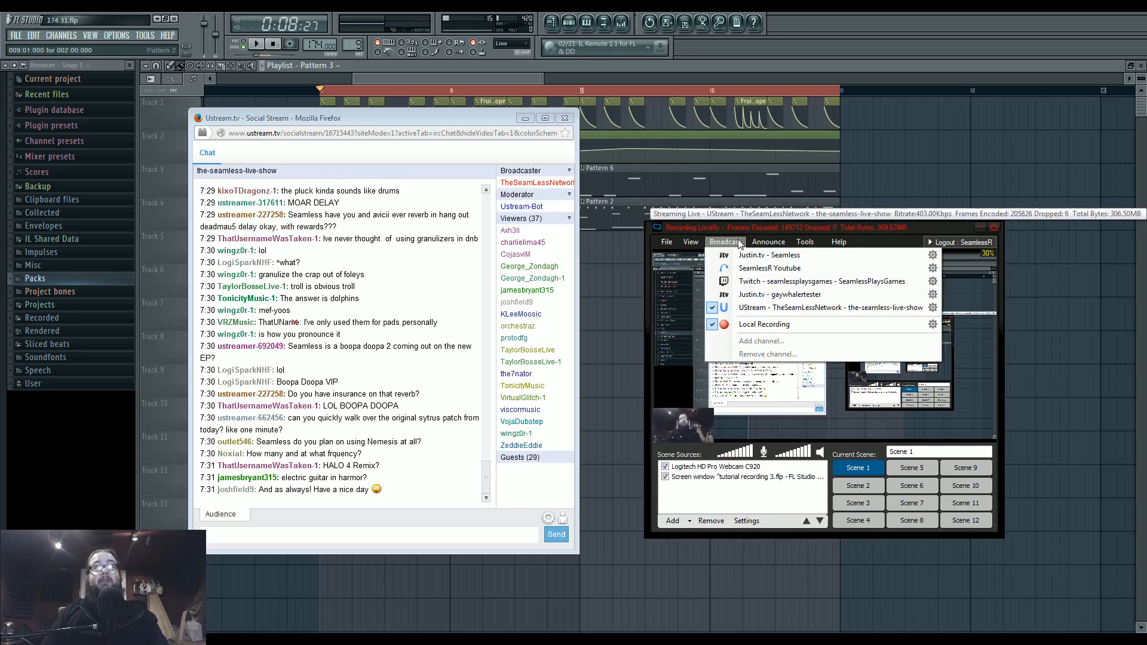